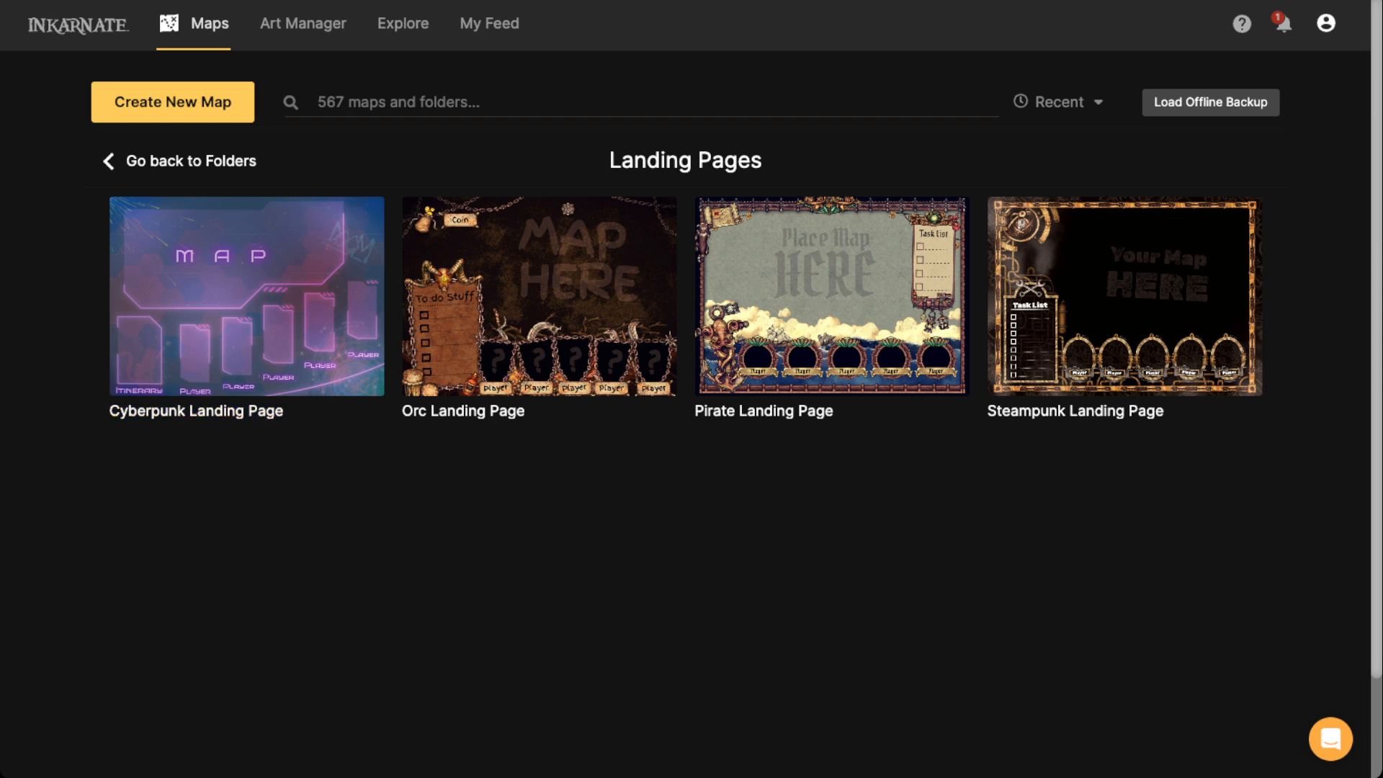
Step: Preview the Cyberpunk, Orc, Pirate and Steampunk landing page maps one after another and return to the folder overview
mouse_move(246, 295)
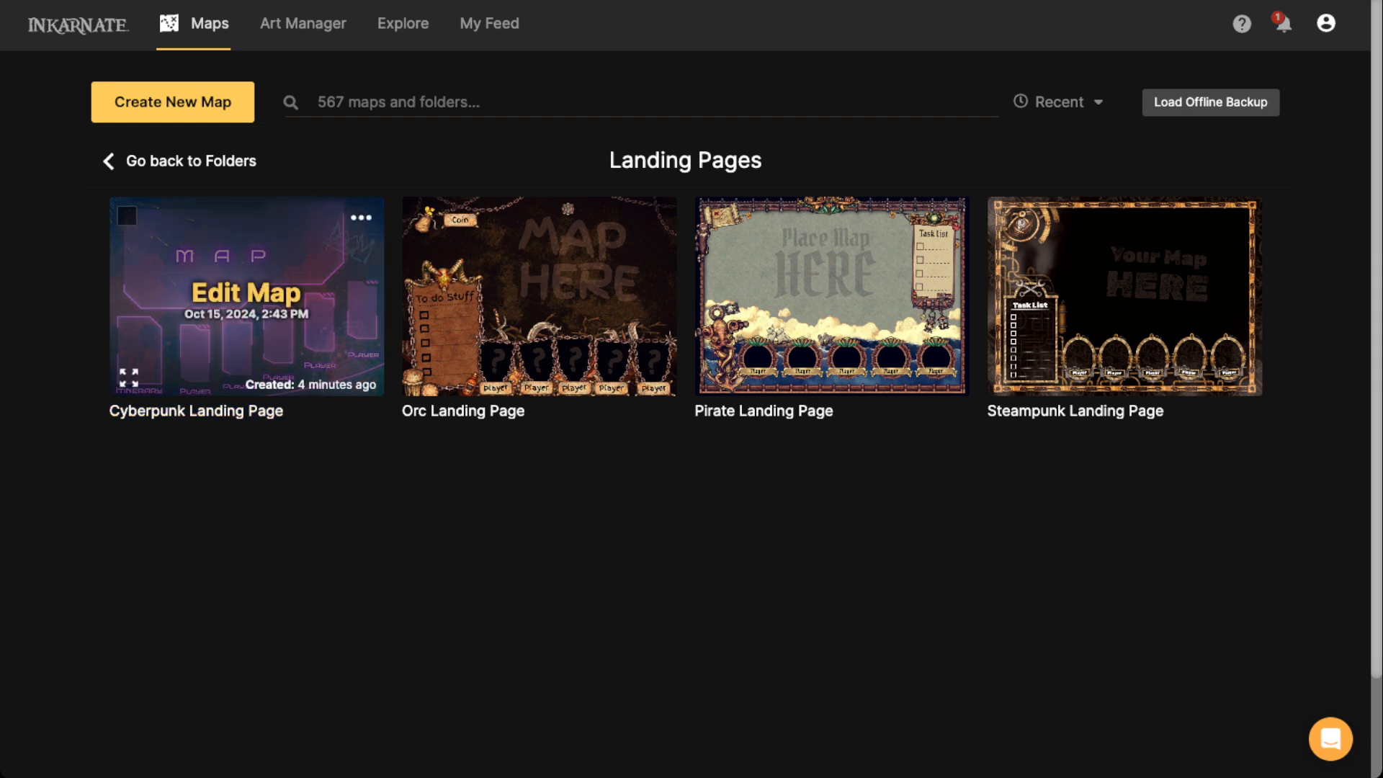
click(129, 378)
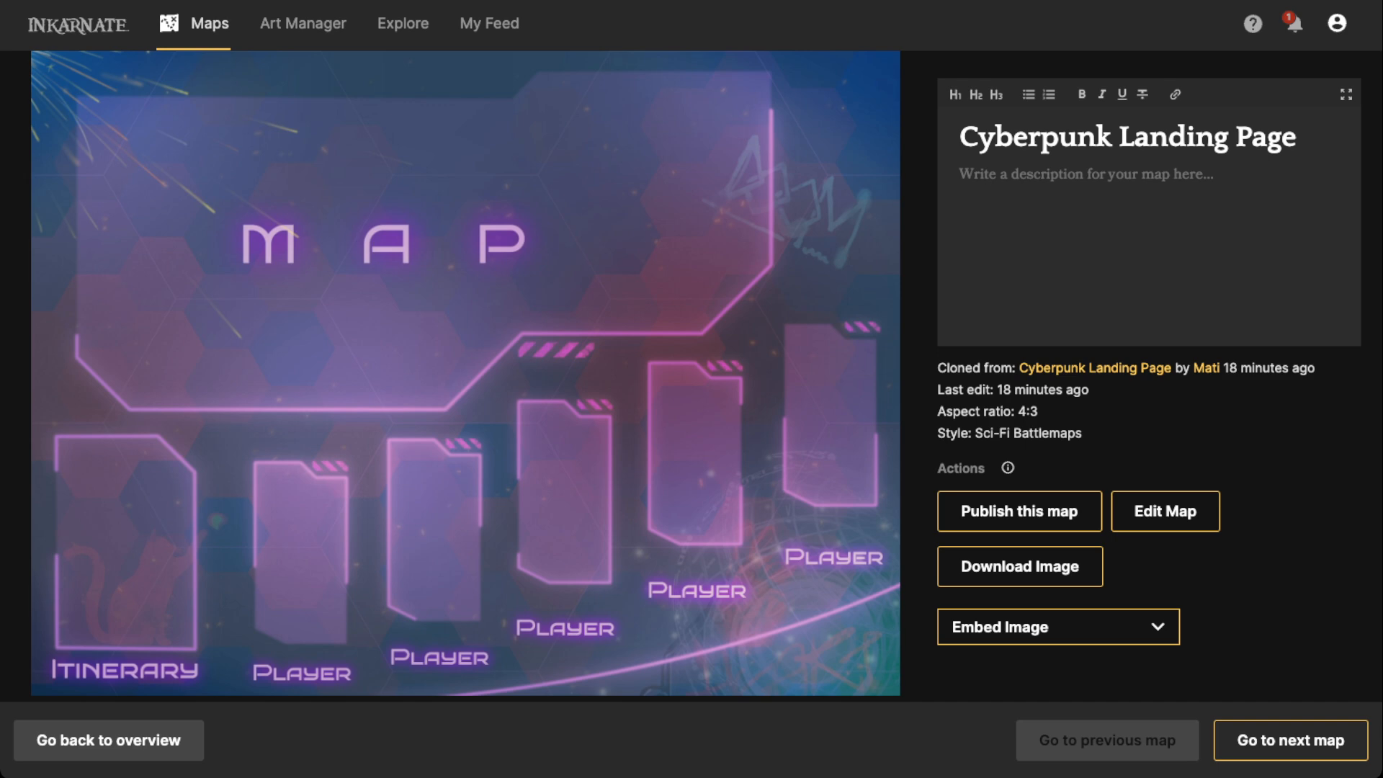
click(1290, 740)
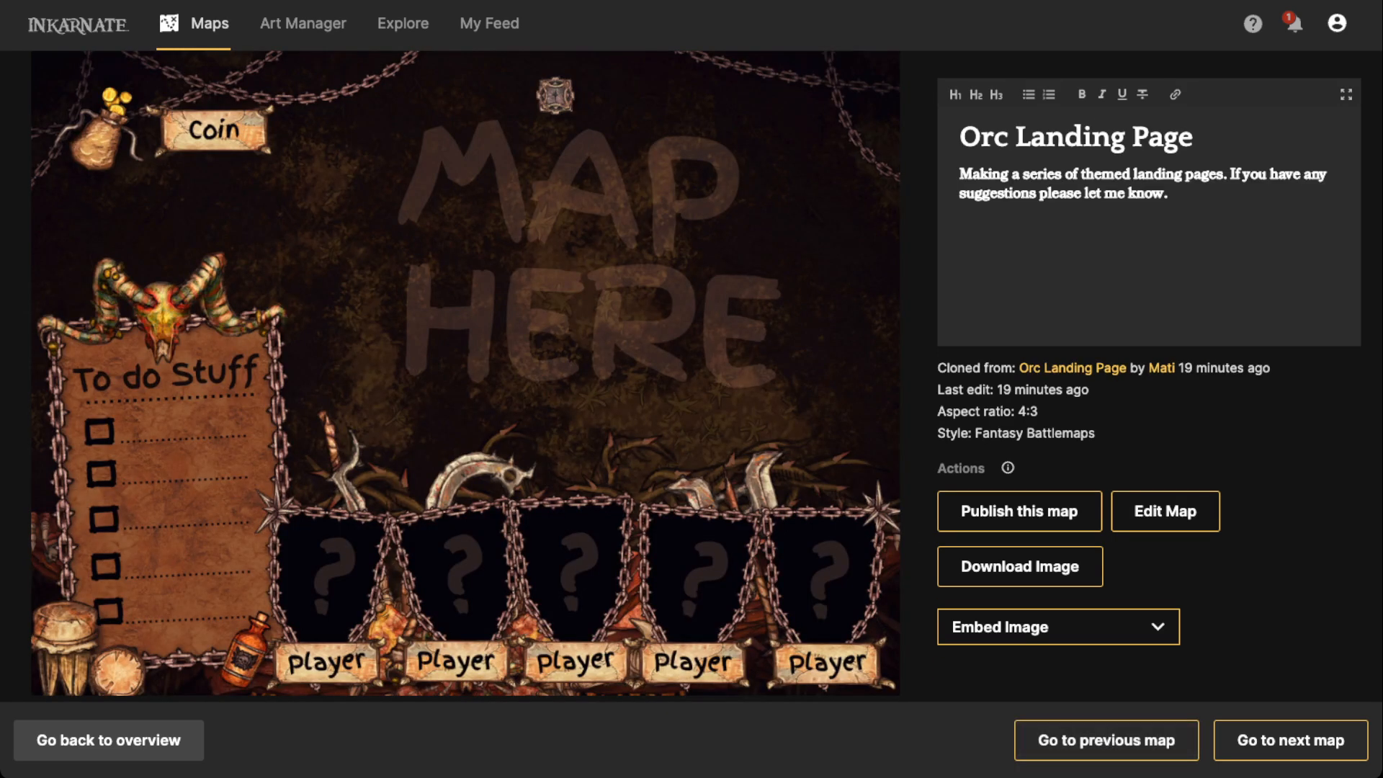
click(1291, 741)
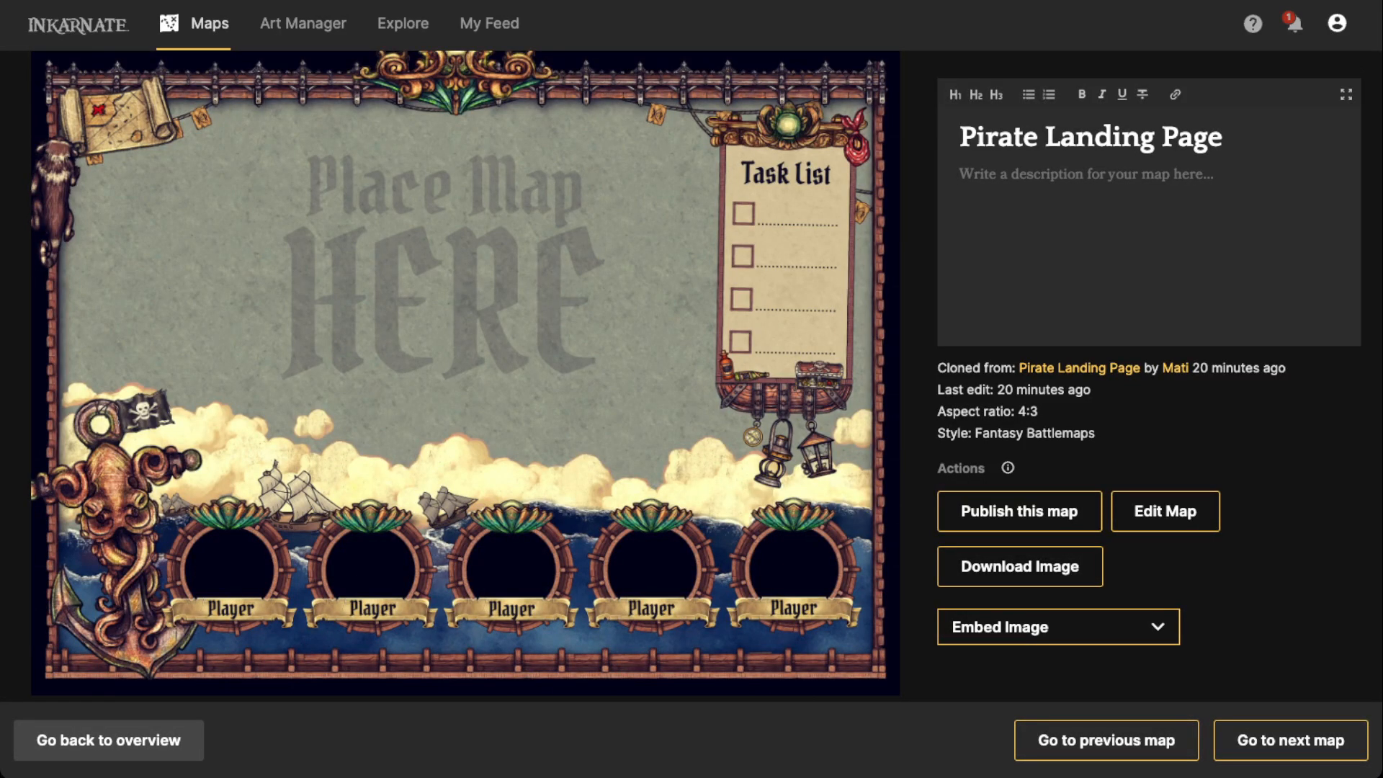
click(1290, 741)
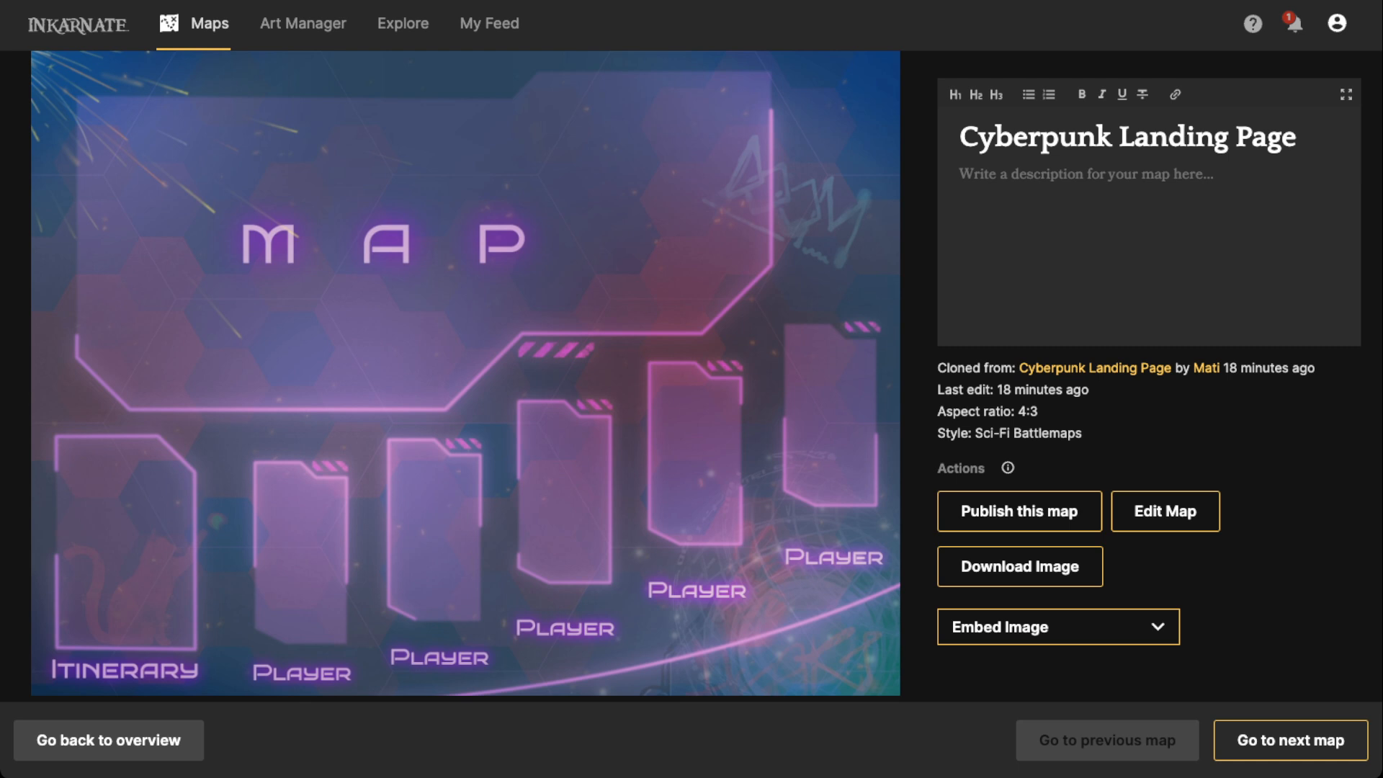
click(109, 740)
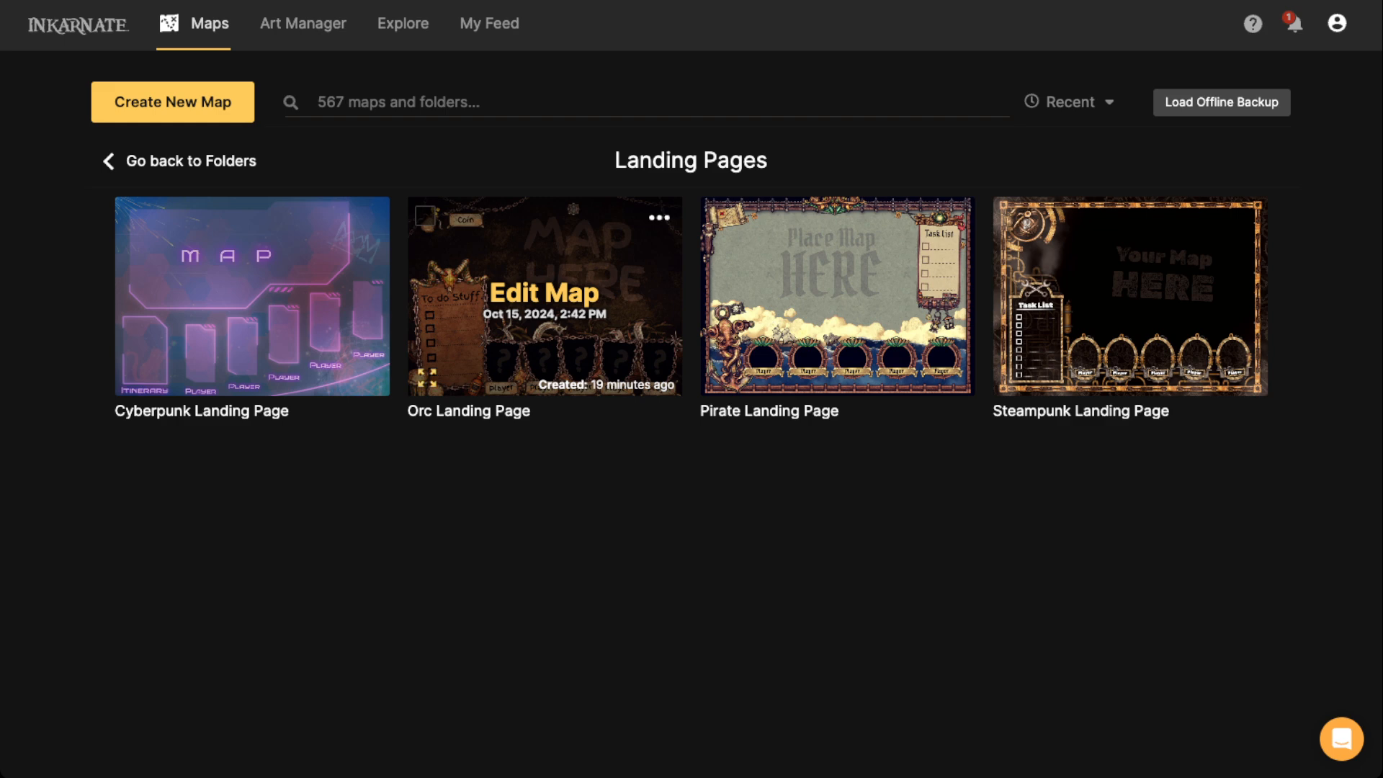
Step: View the Orc Landing Page map at full screen and return to the Landing Pages folder
click(427, 378)
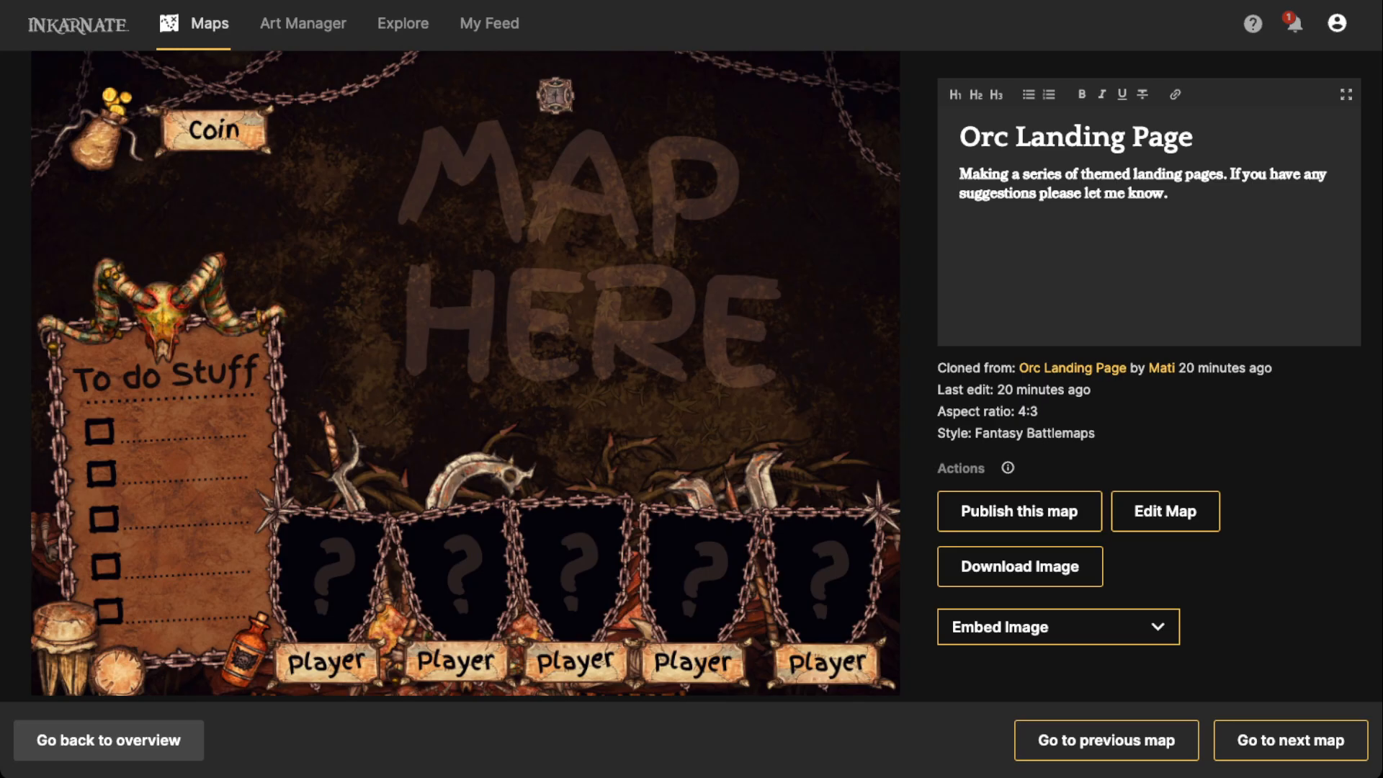
click(432, 376)
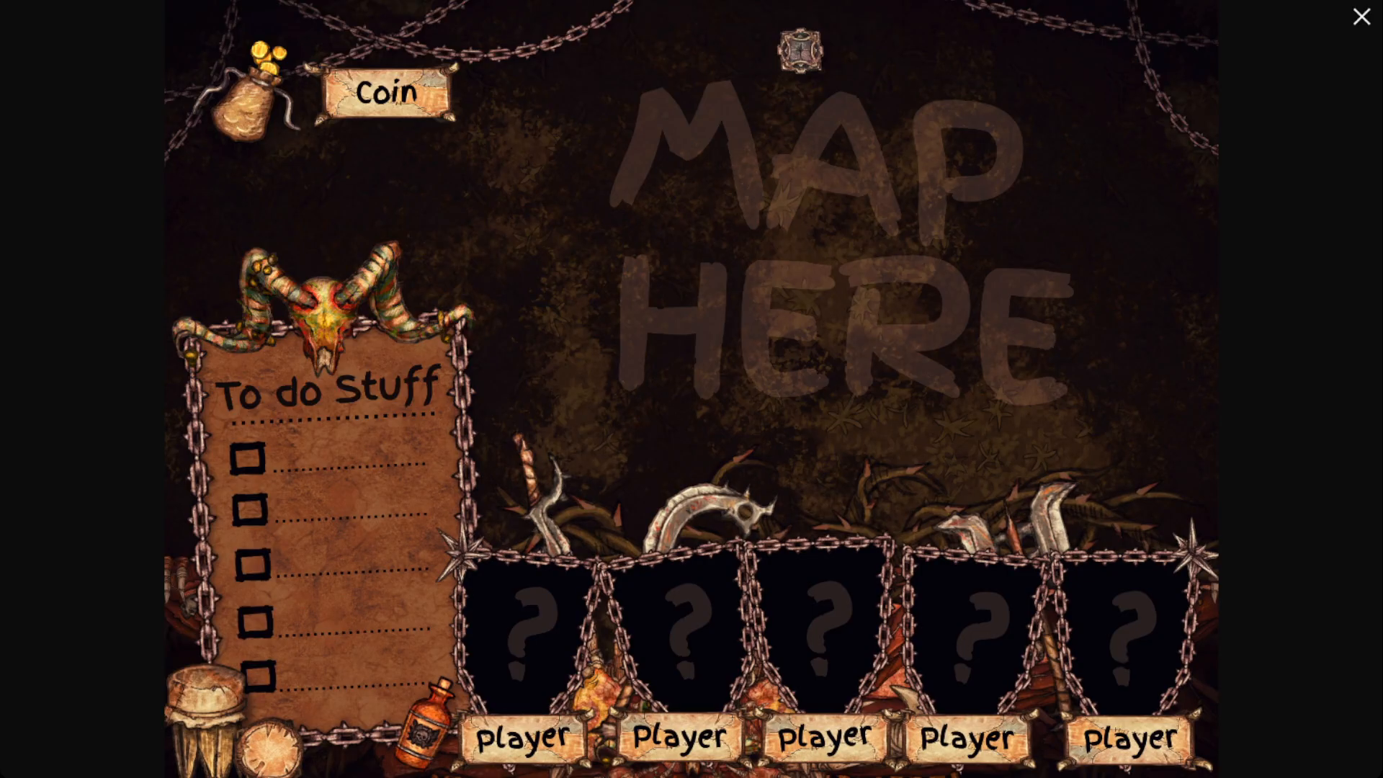
key(Escape)
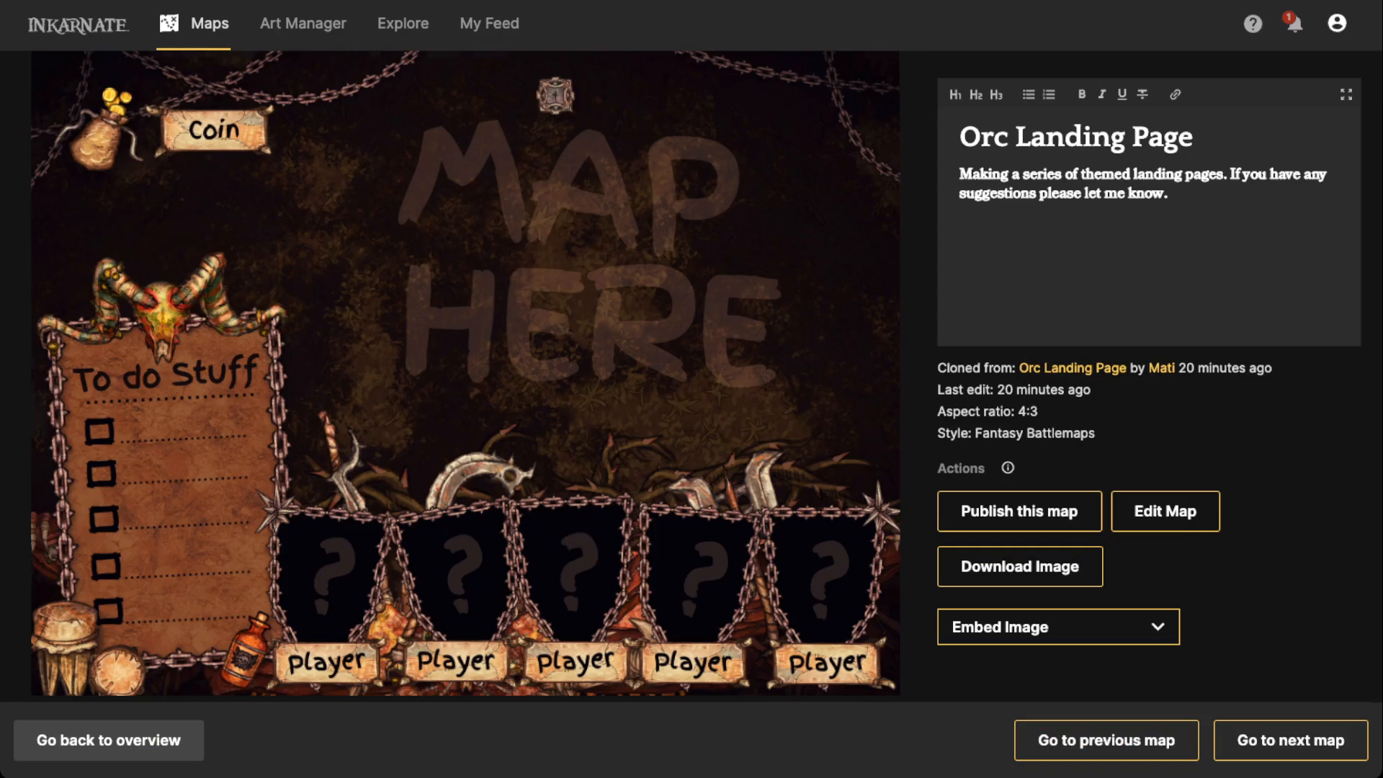
key(Escape)
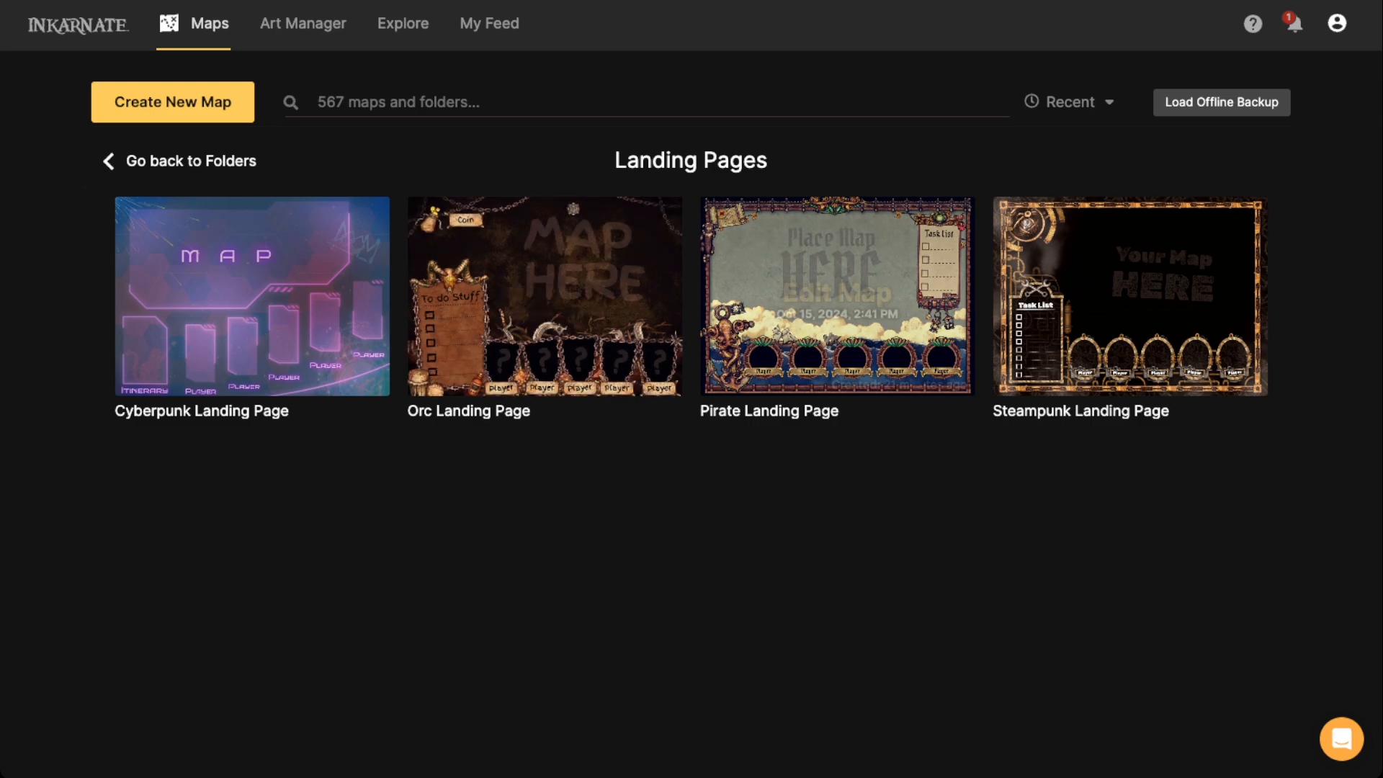
Step: View the Pirate Landing Page map at full screen and return to the Landing Pages folder
click(792, 353)
click(792, 353)
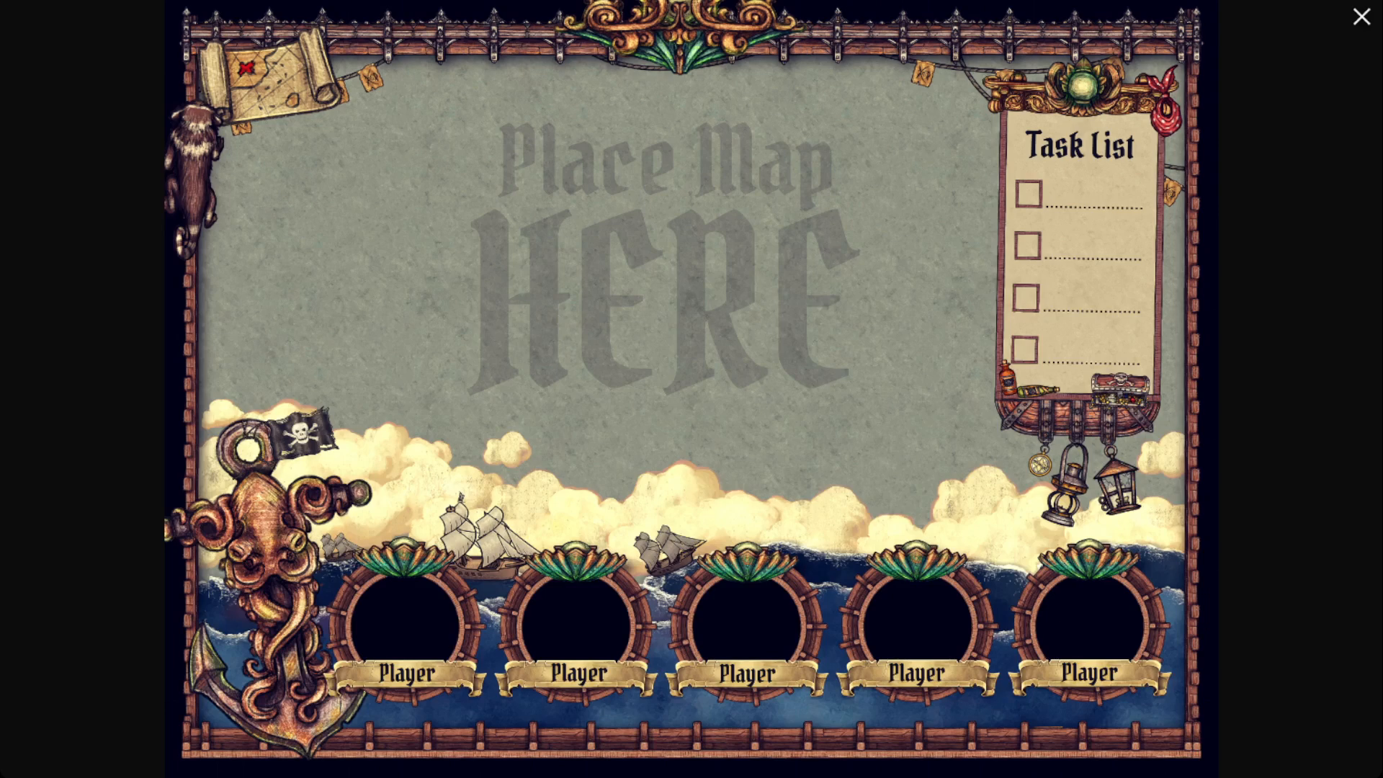
key(Escape)
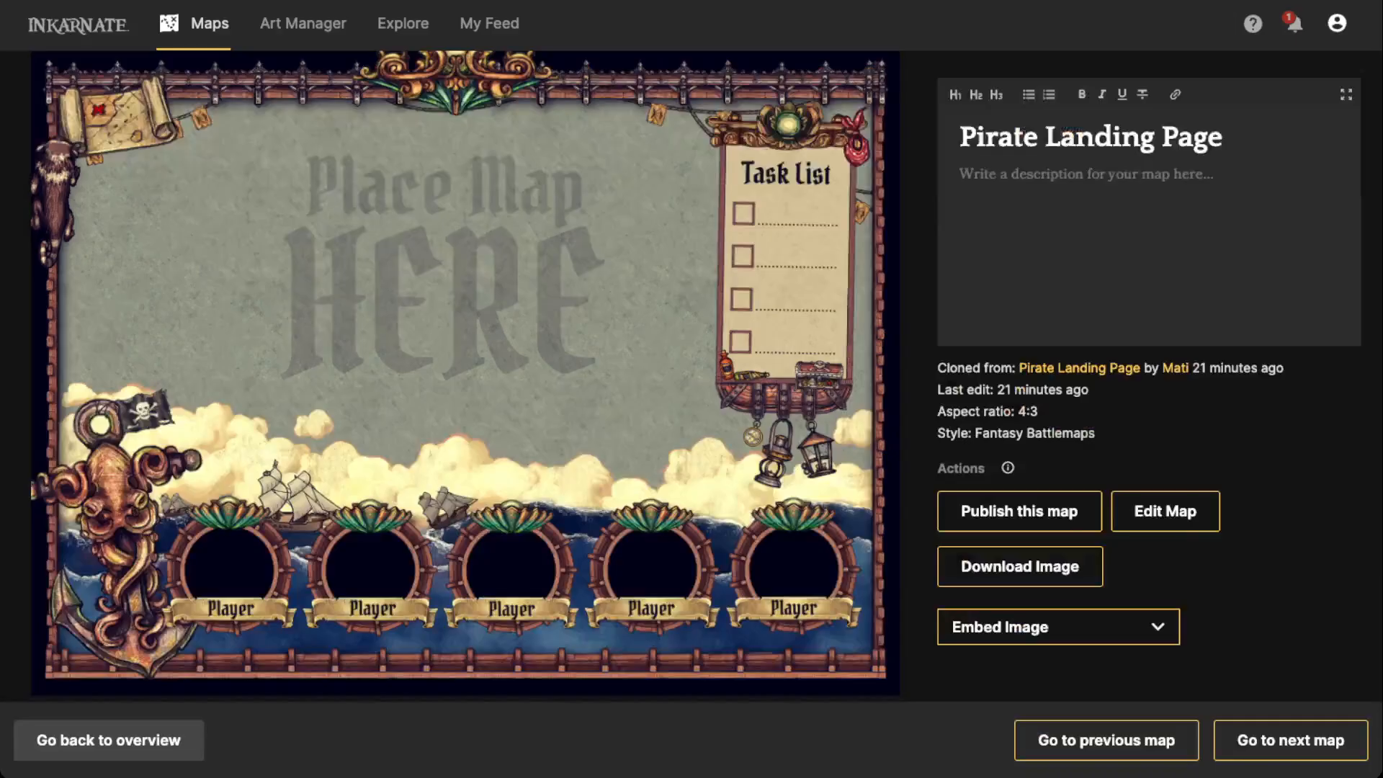
key(Escape)
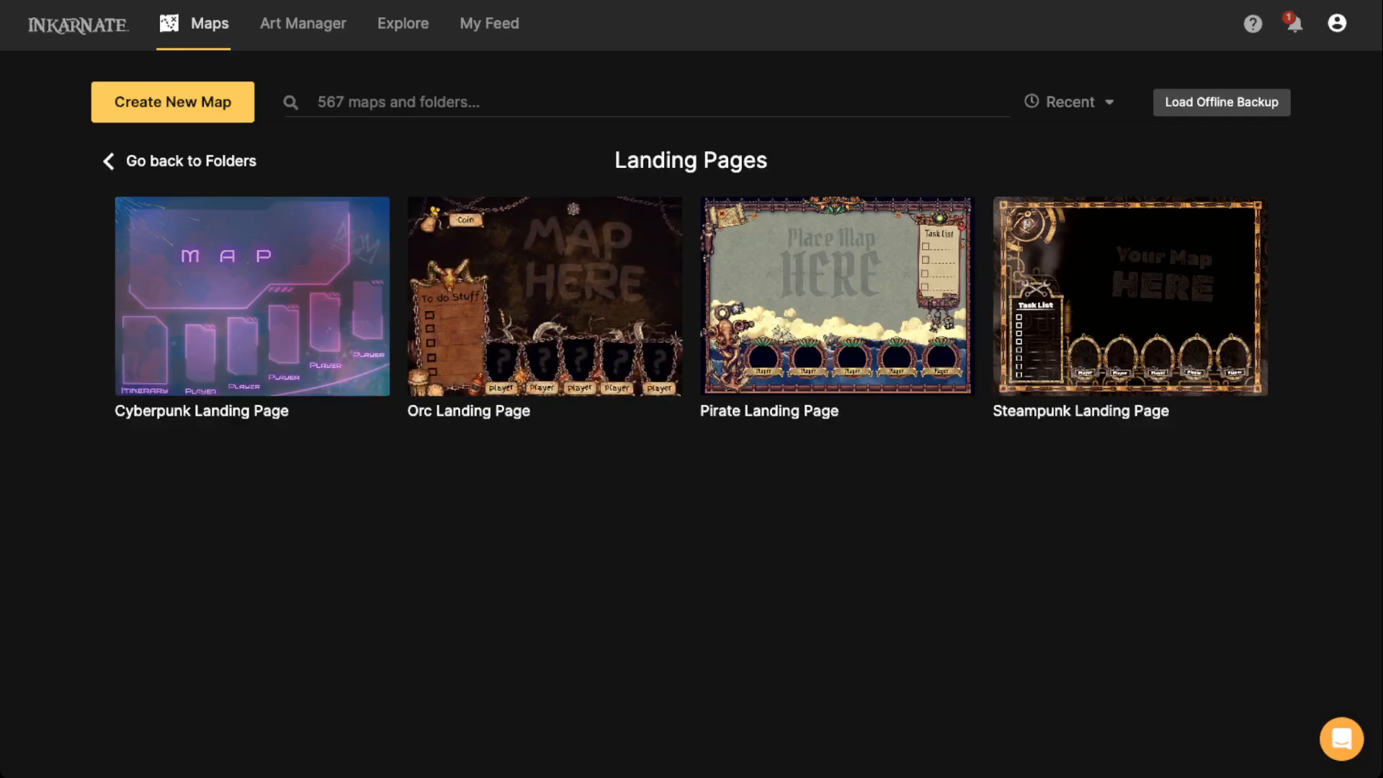
Step: Start a new map in the Landing Pages folder with the Fantasy Battlemaps style
click(173, 102)
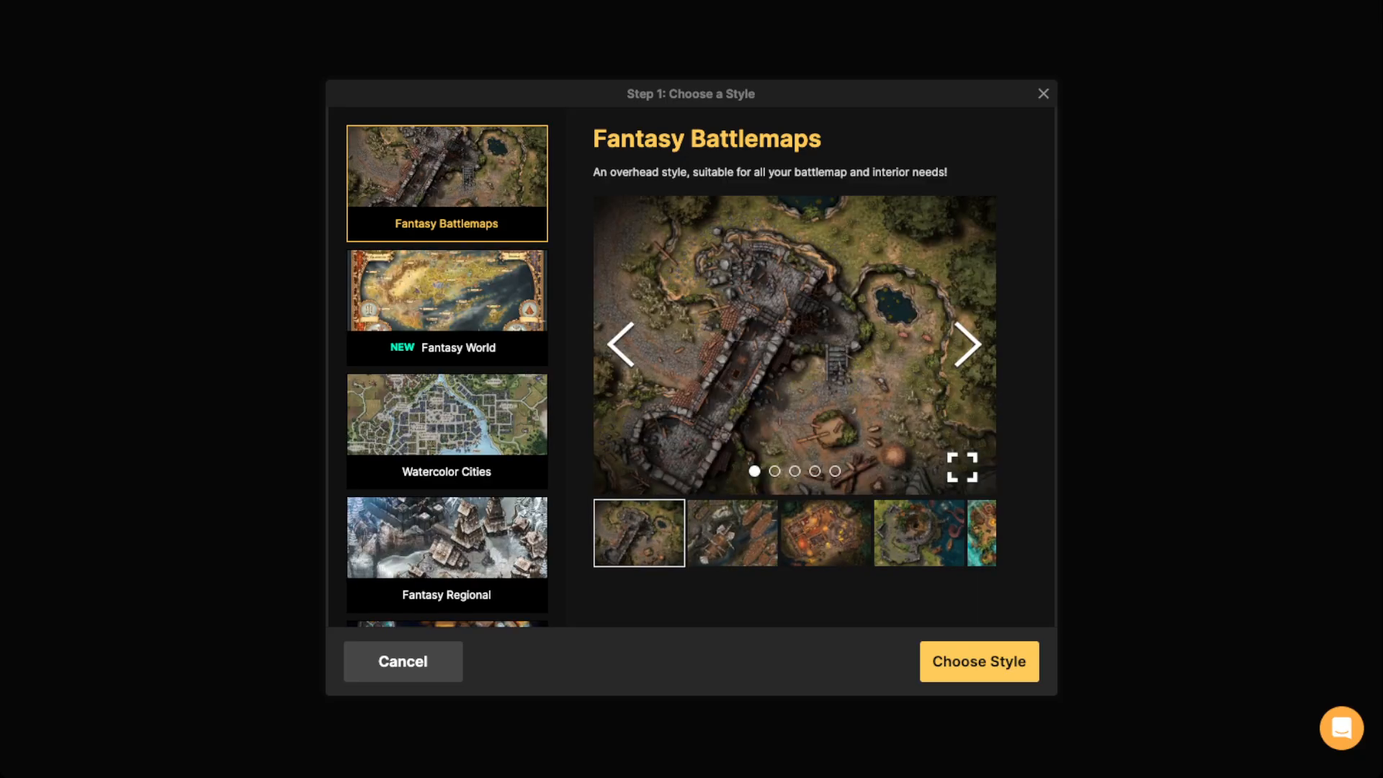
scroll(447, 368, down, 1)
scroll(447, 367, up, 1)
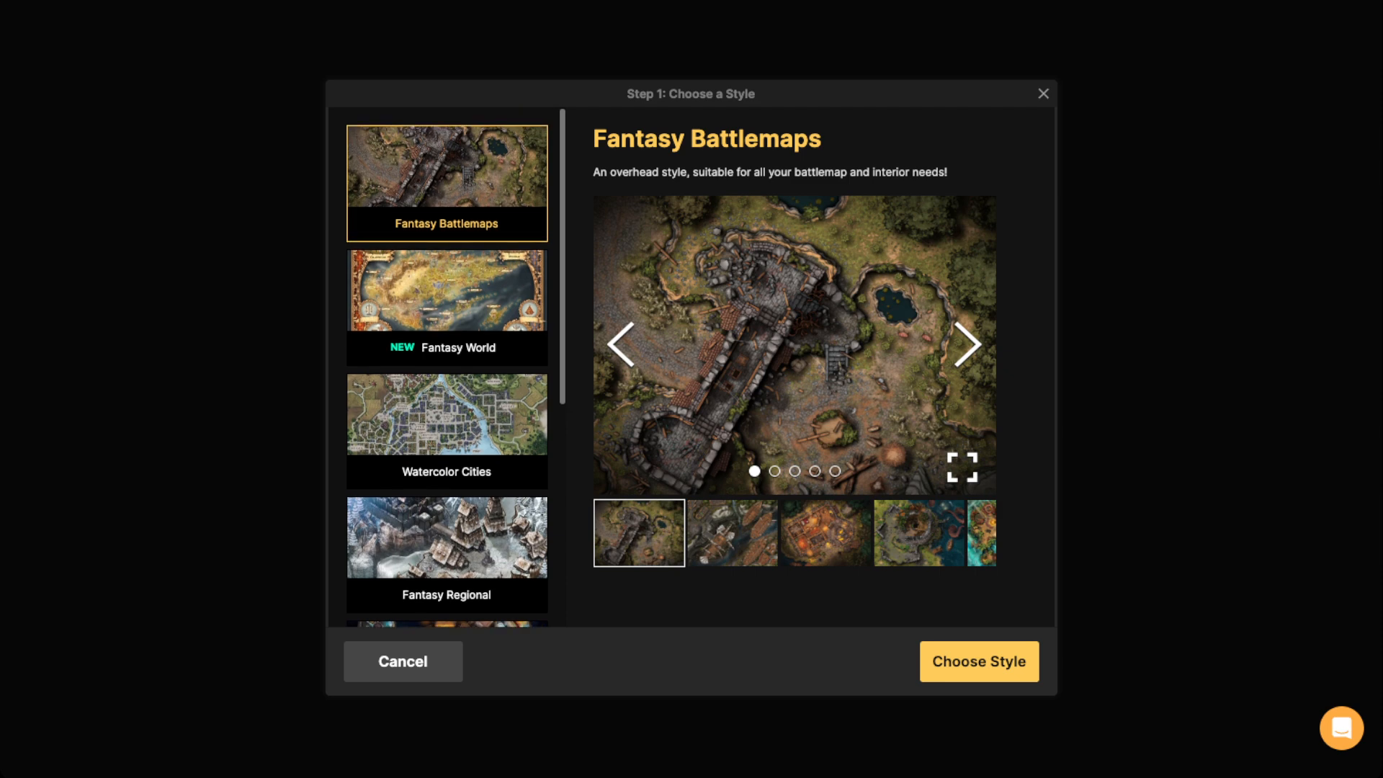
scroll(447, 367, down, 5)
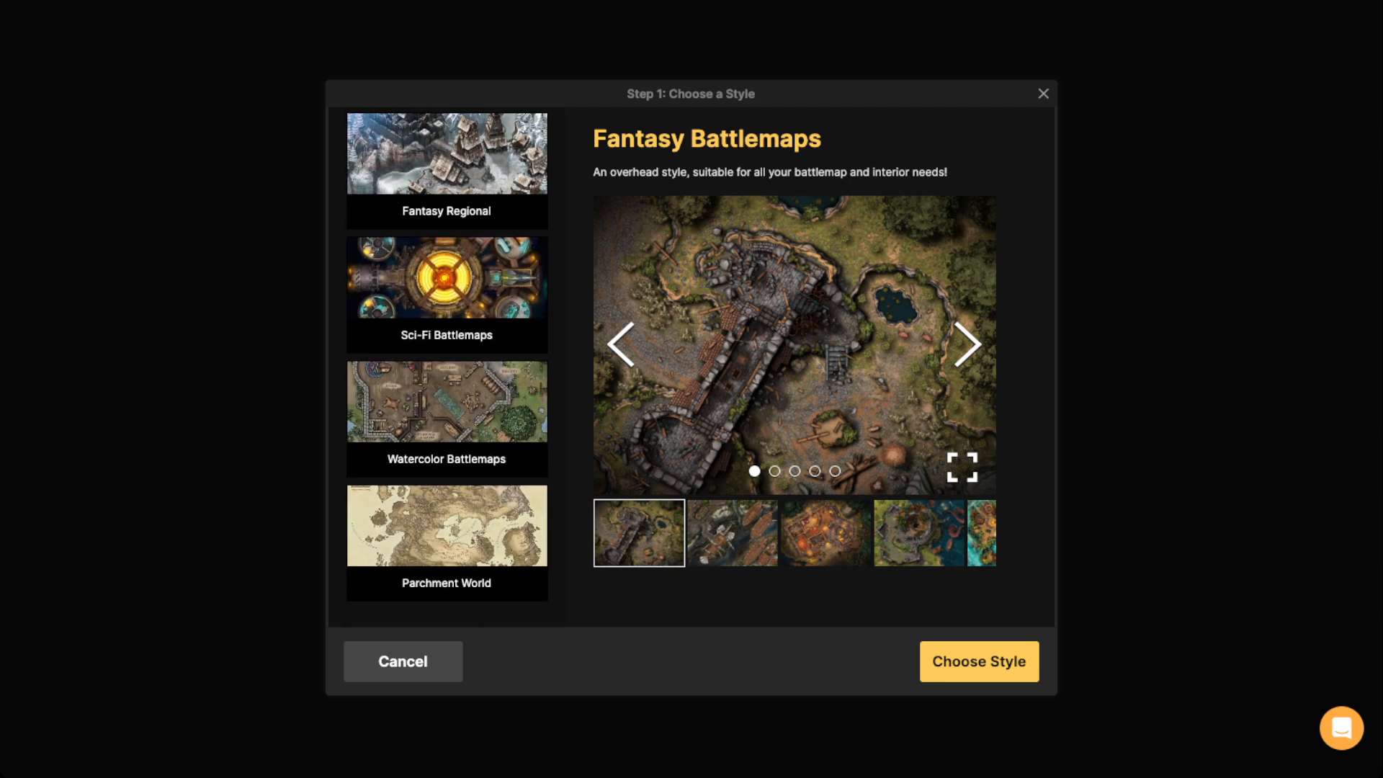
scroll(446, 367, up, 5)
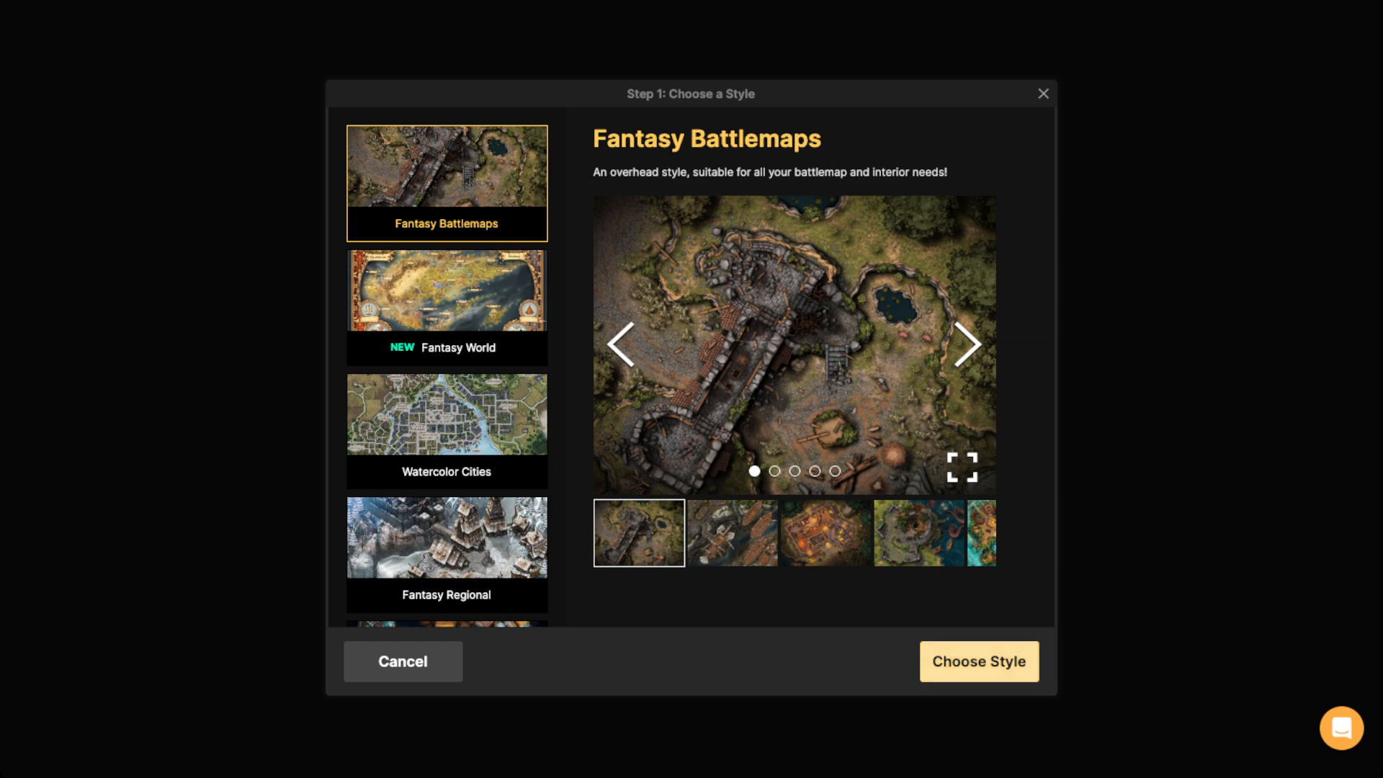
click(979, 662)
Step: Create the map with Ultra (4K) editing resolution and the Landscape 40 × 30 tiles aspect ratio
click(683, 171)
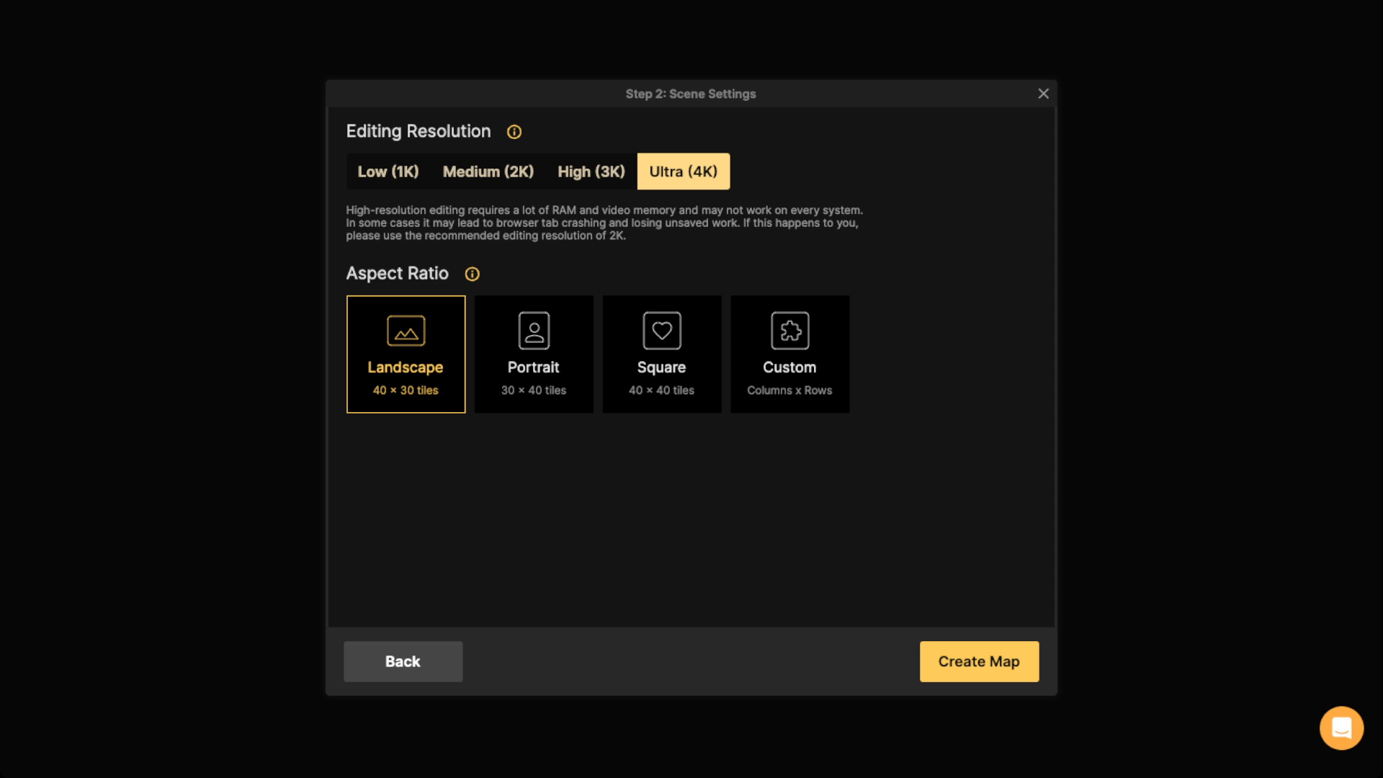
click(591, 171)
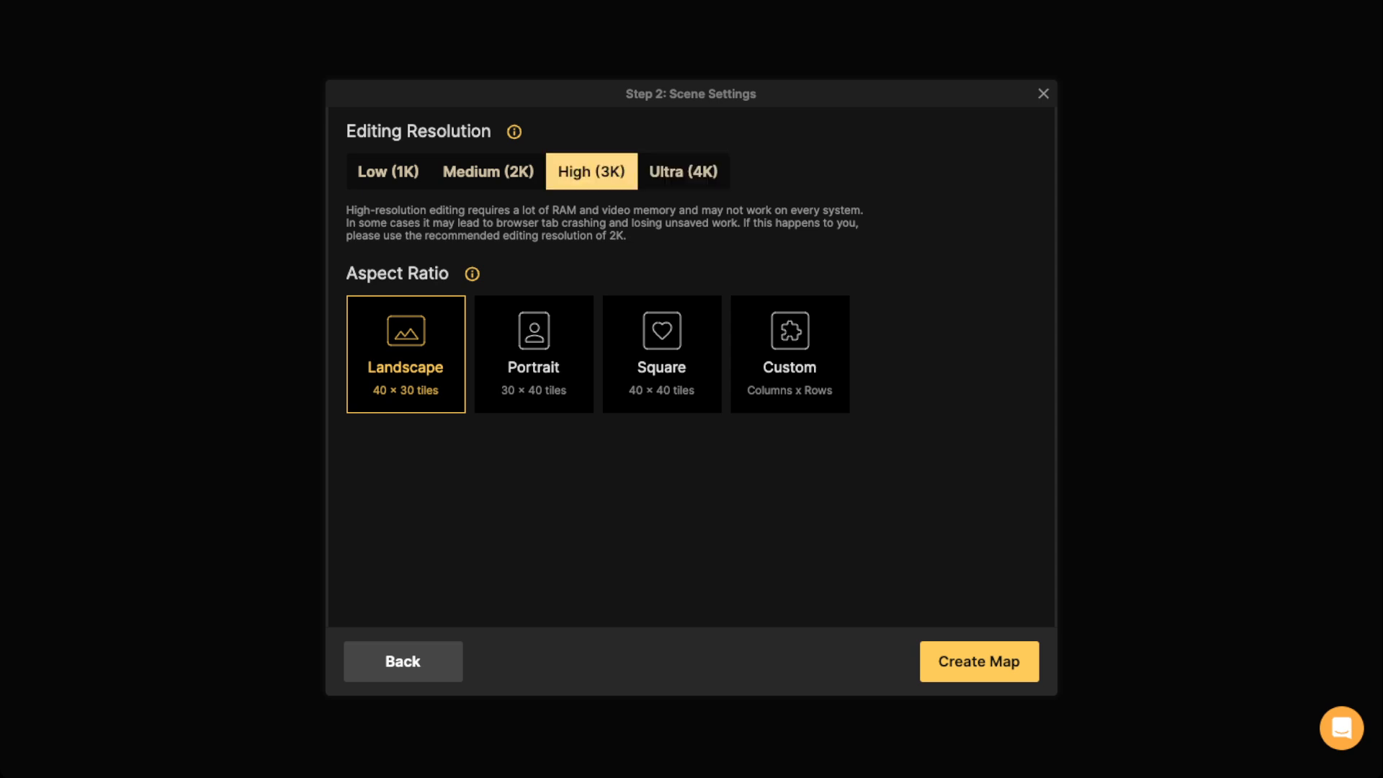
click(488, 172)
click(683, 171)
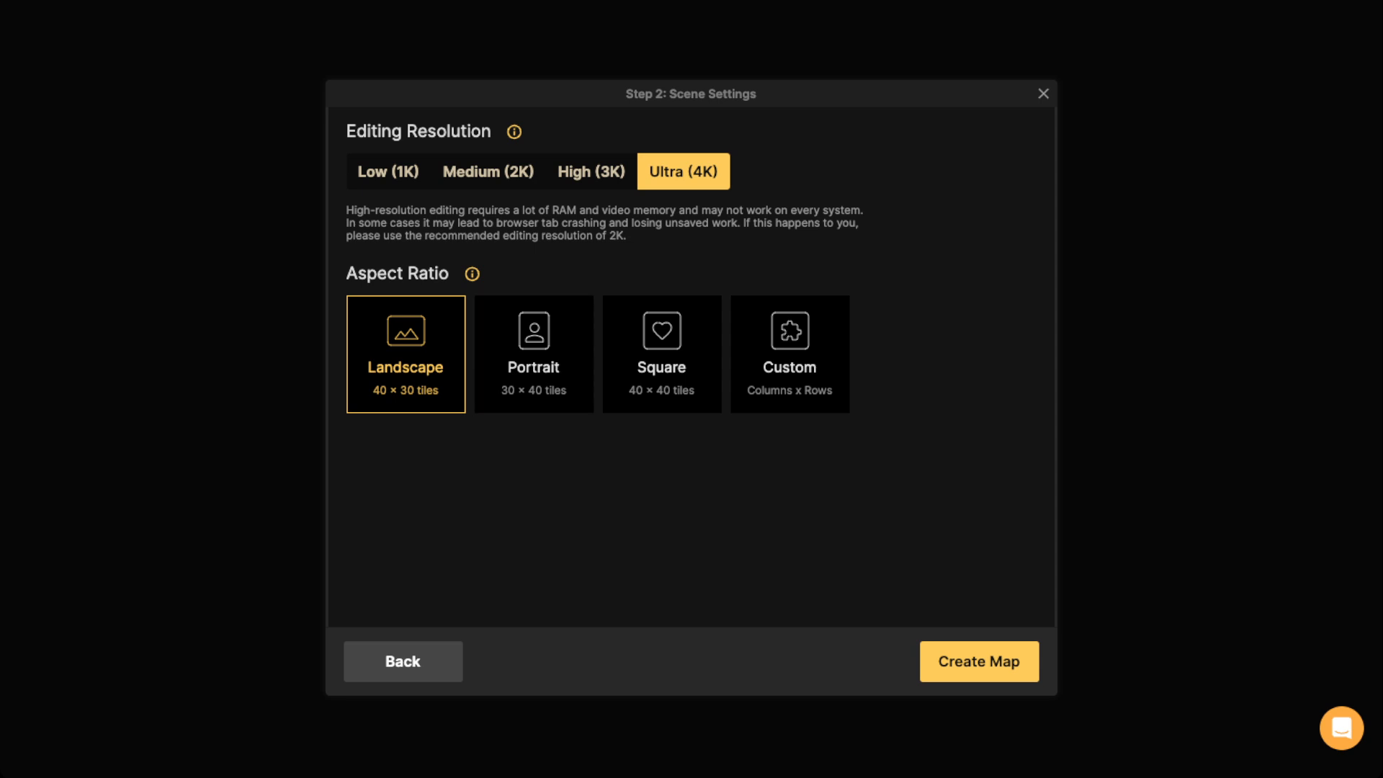
click(980, 662)
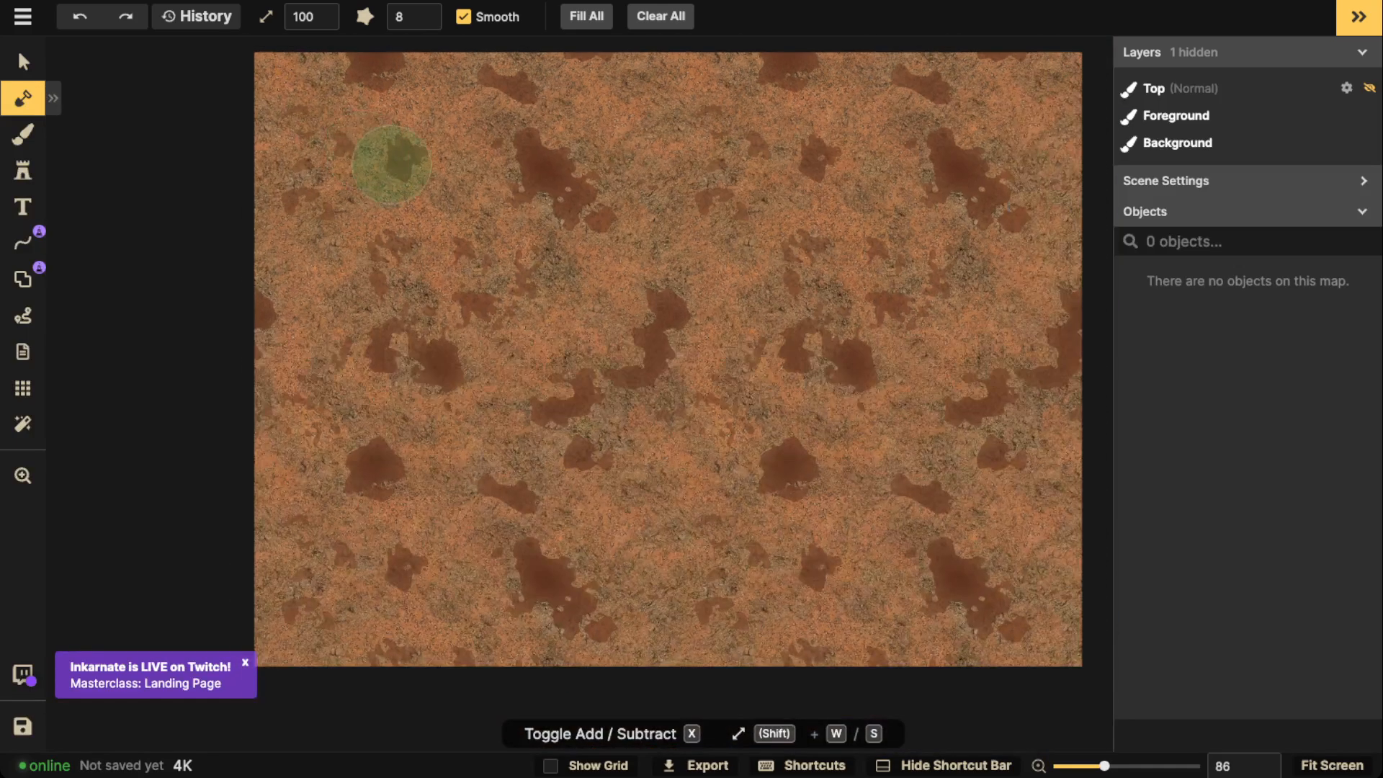
Step: Fill the whole background layer with solid black (000000) using the Brush tool, dismissing the Twitch notice
click(22, 134)
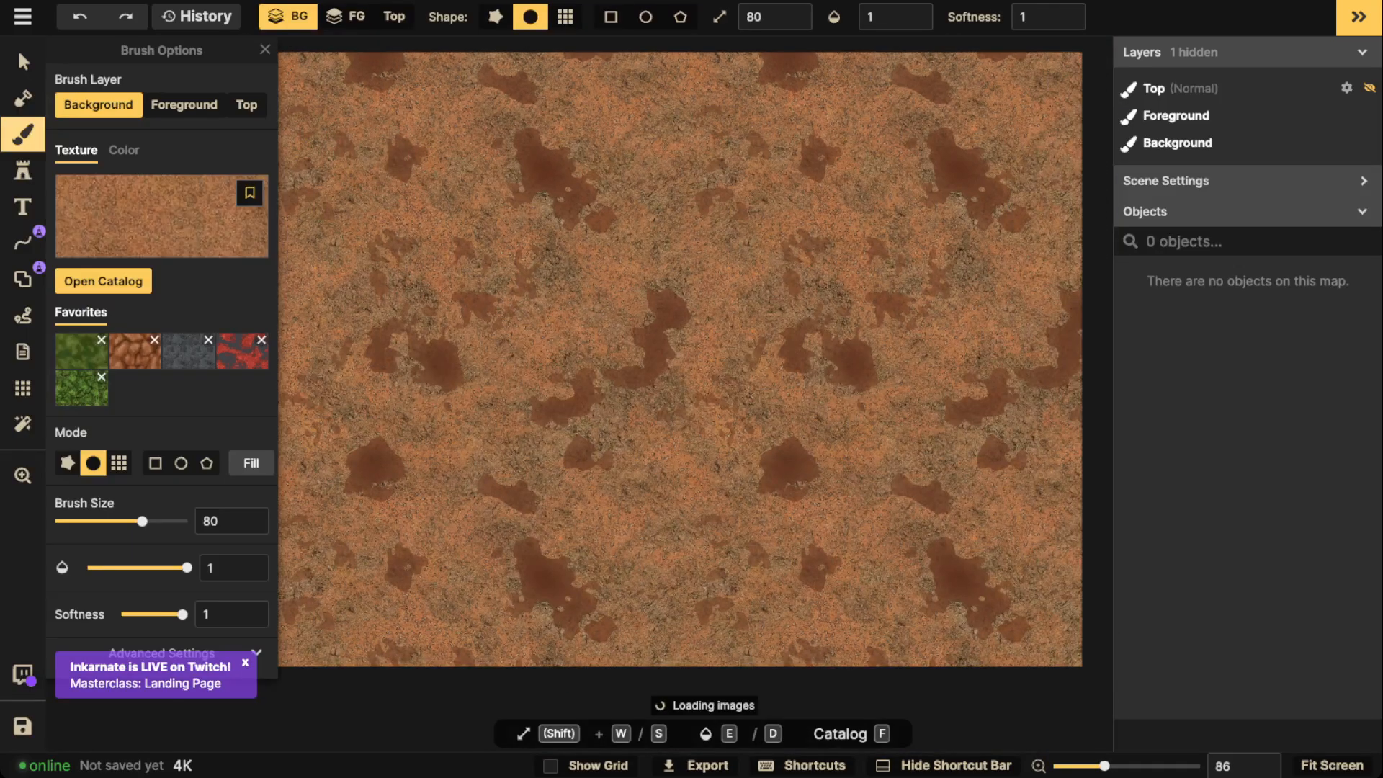
click(124, 151)
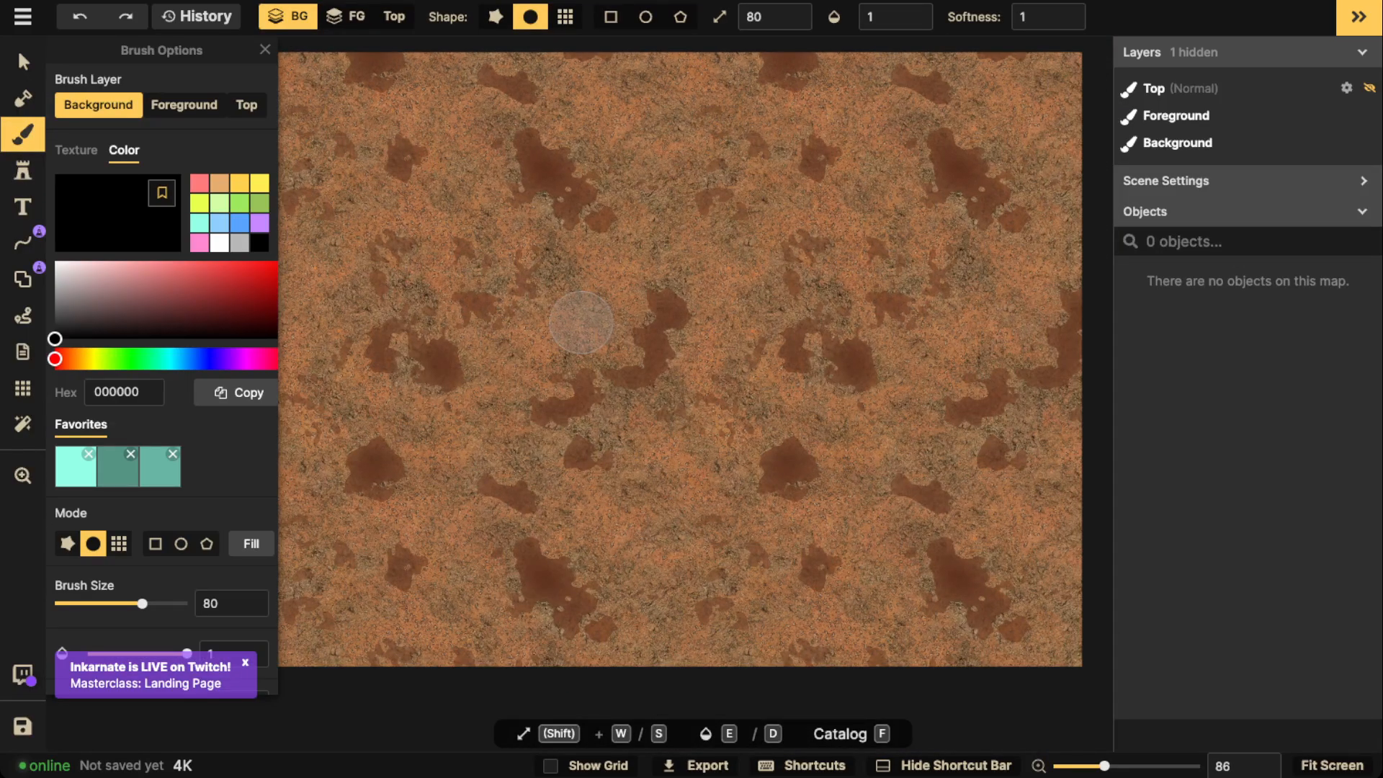
click(245, 663)
click(252, 544)
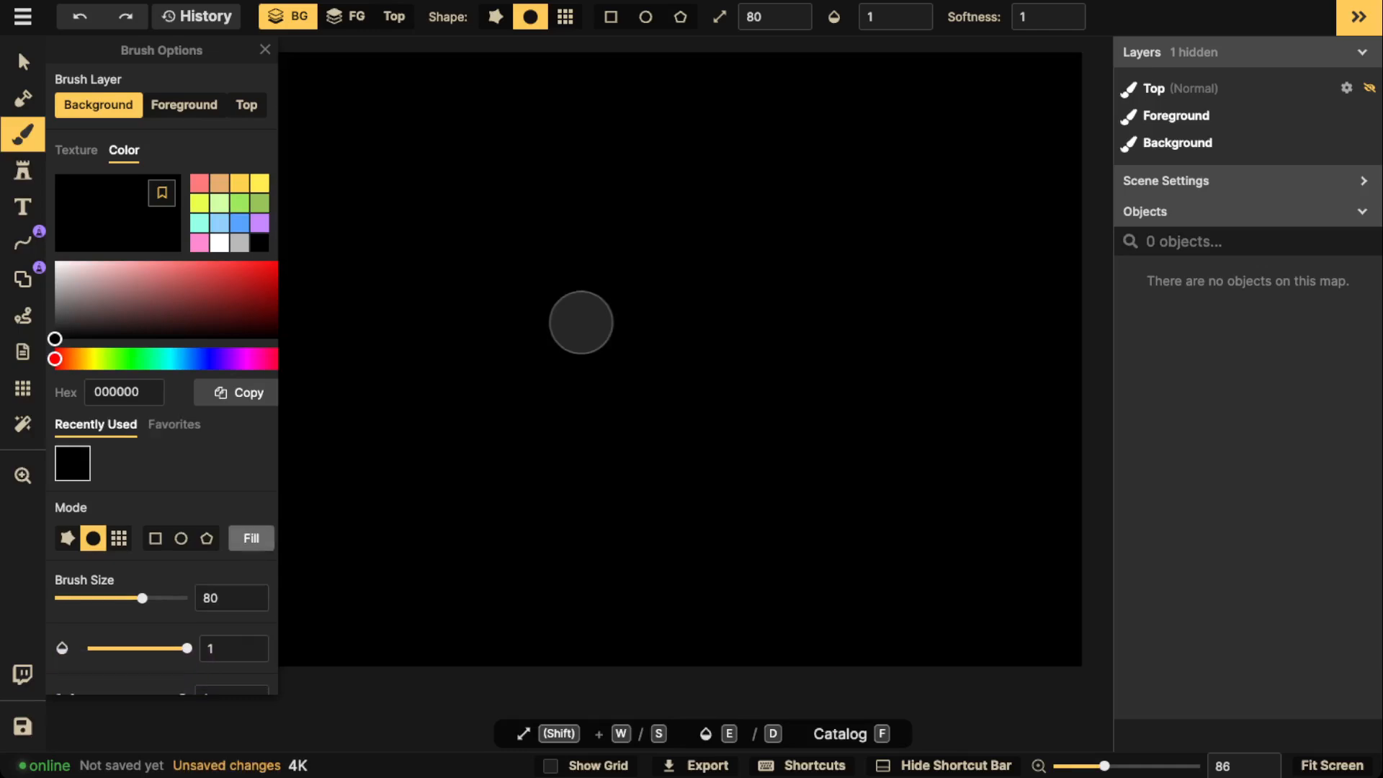
Step: Show the square grid over the black map
click(22, 388)
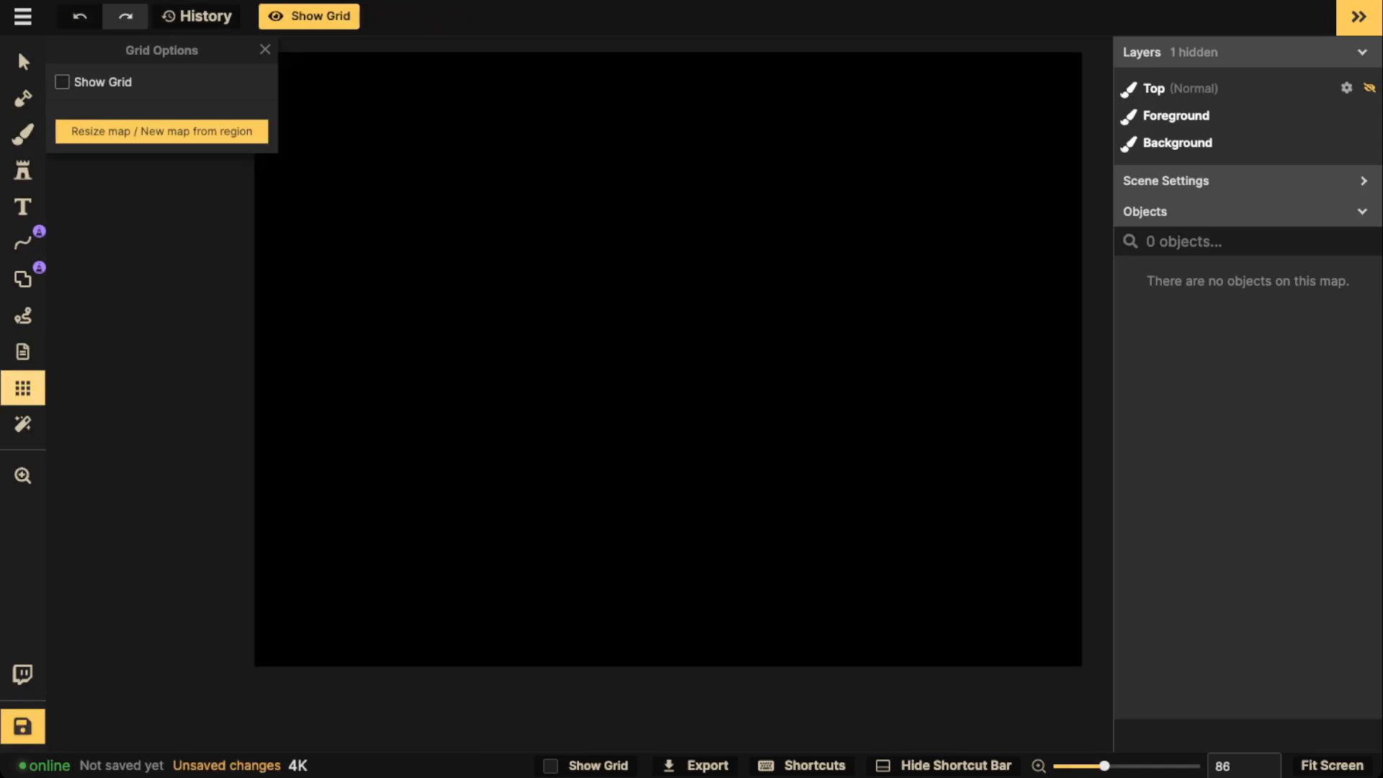
click(82, 82)
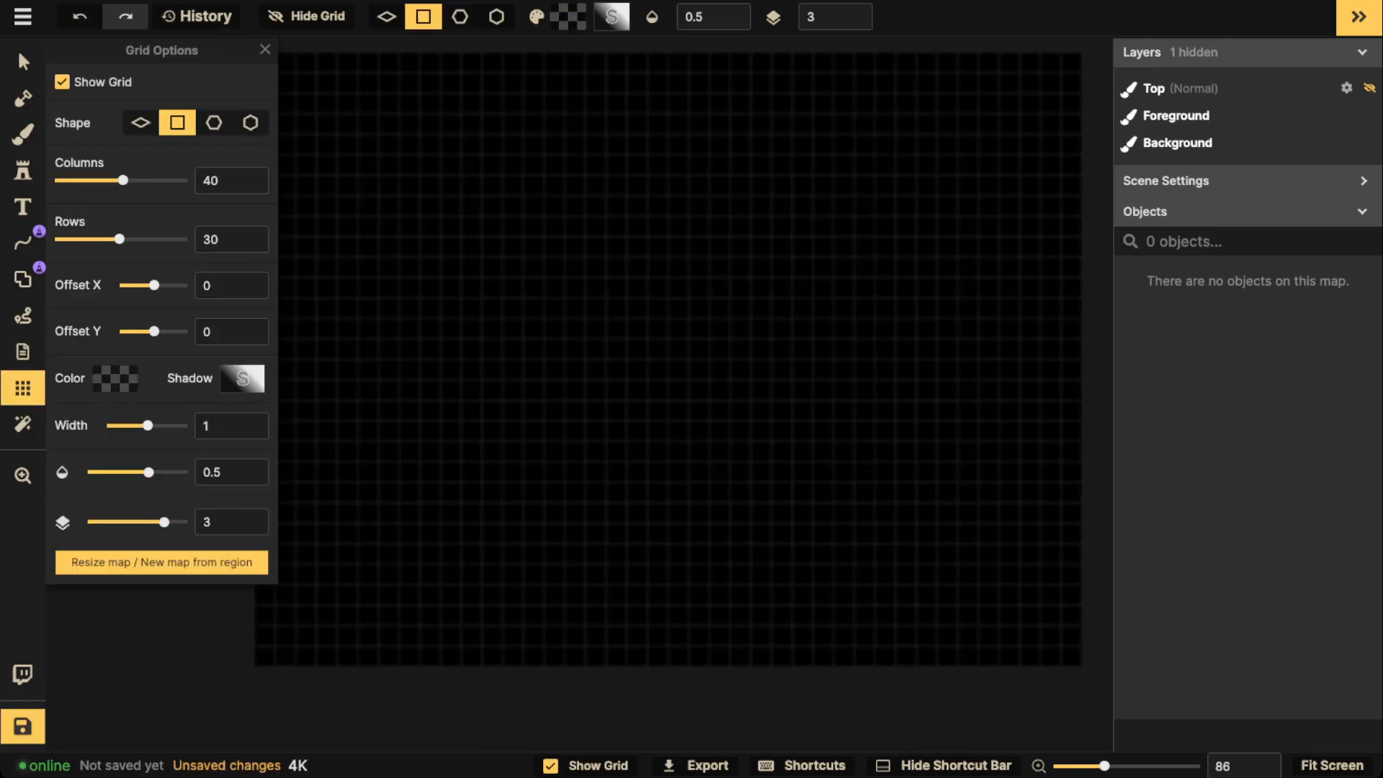
scroll(447, 166, down, 3)
key(space)
drag(447, 165, 518, 256)
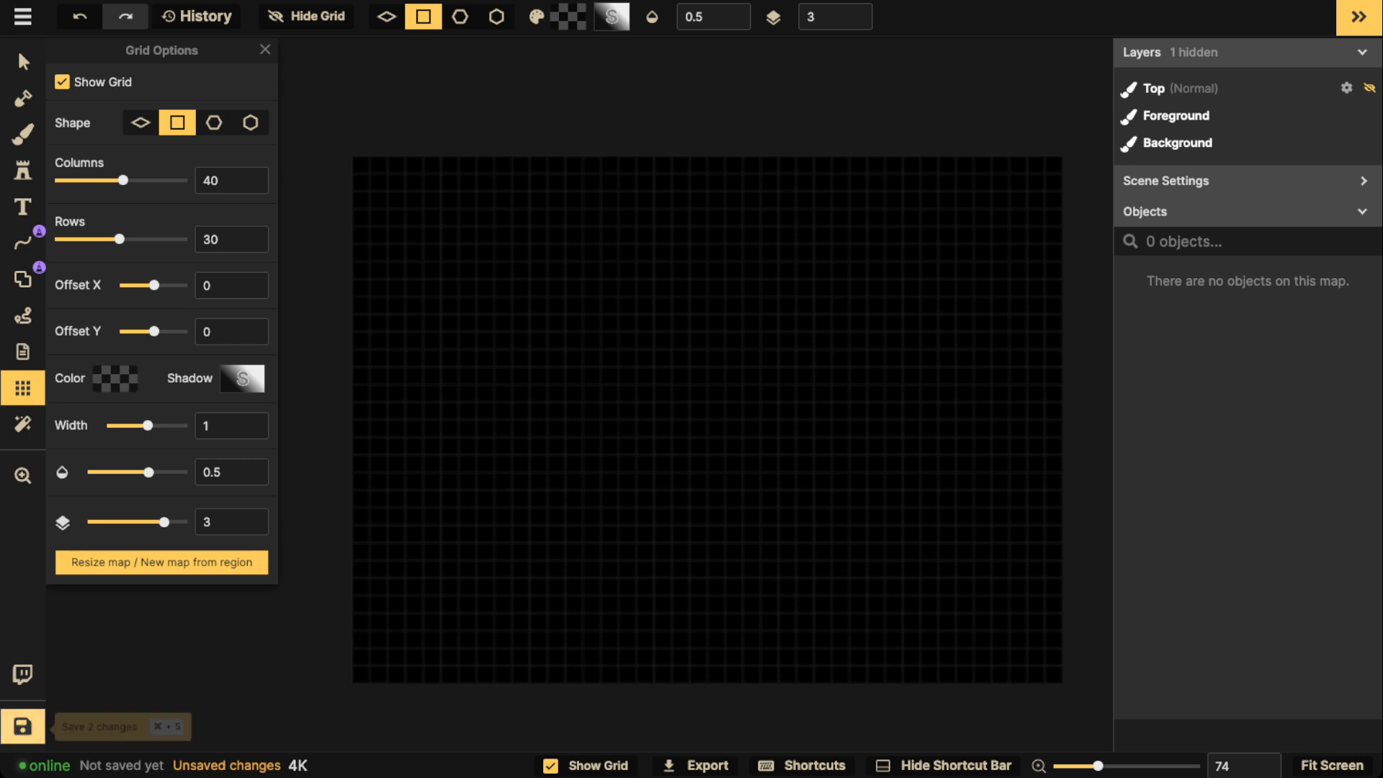
Step: Save the map under the name "Gothic Horror Landing Page"
click(22, 726)
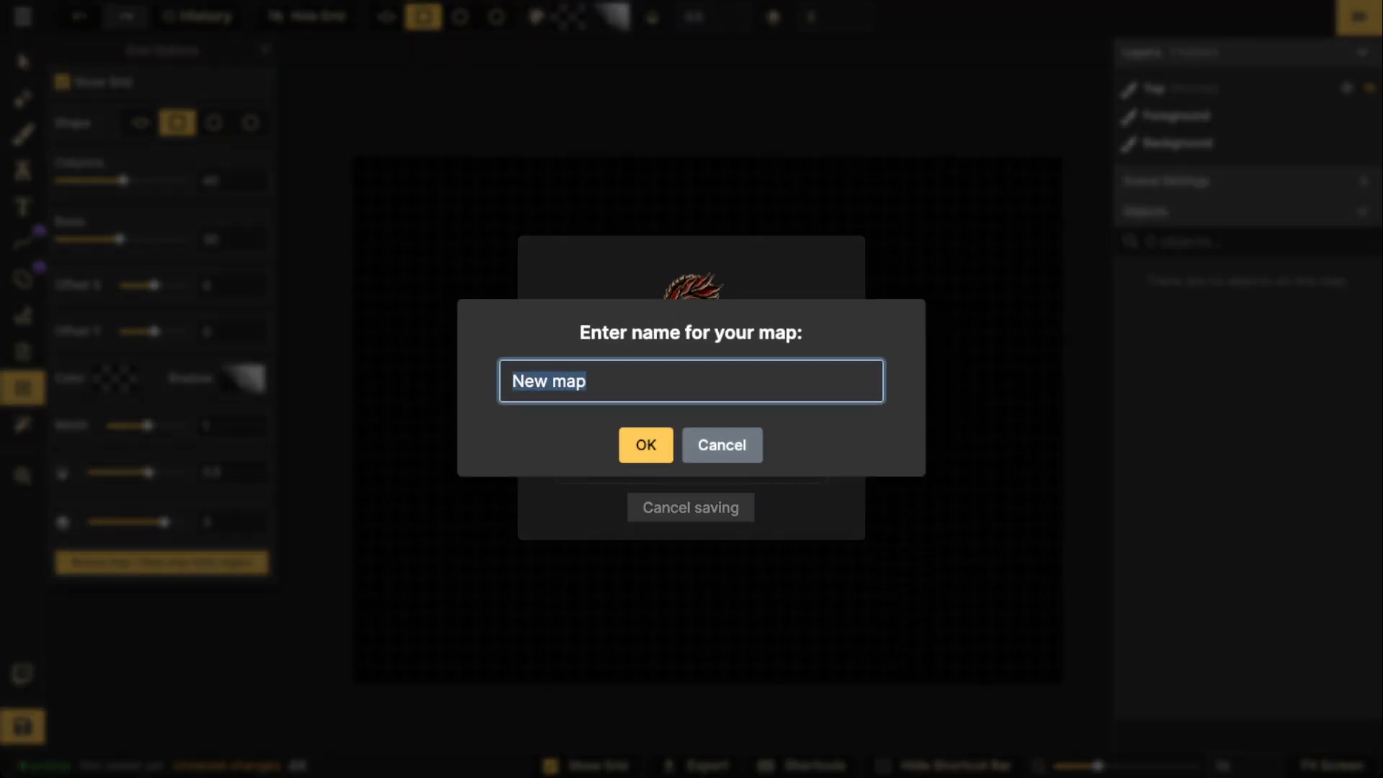
text(Gothiv)
key(BackSpace)
text(c )
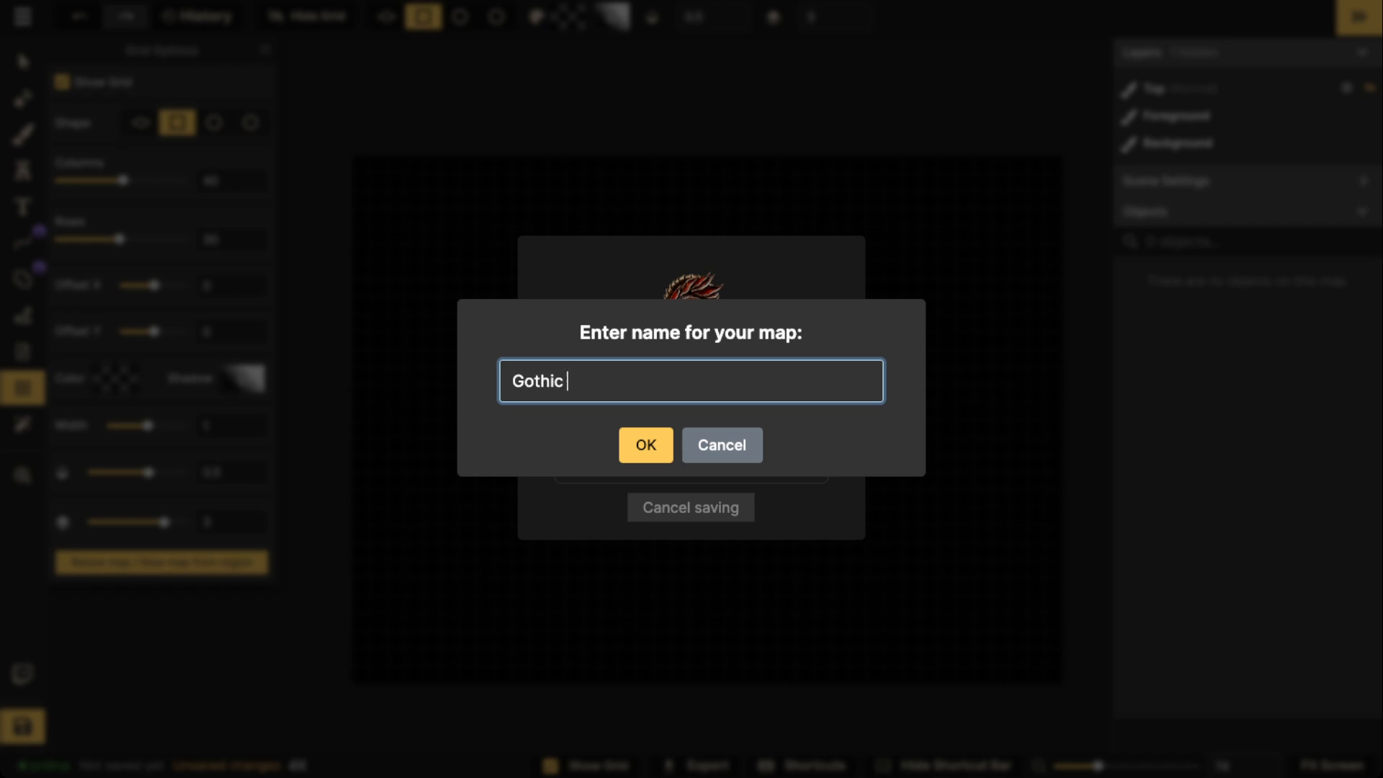
text(Horror Landing Page)
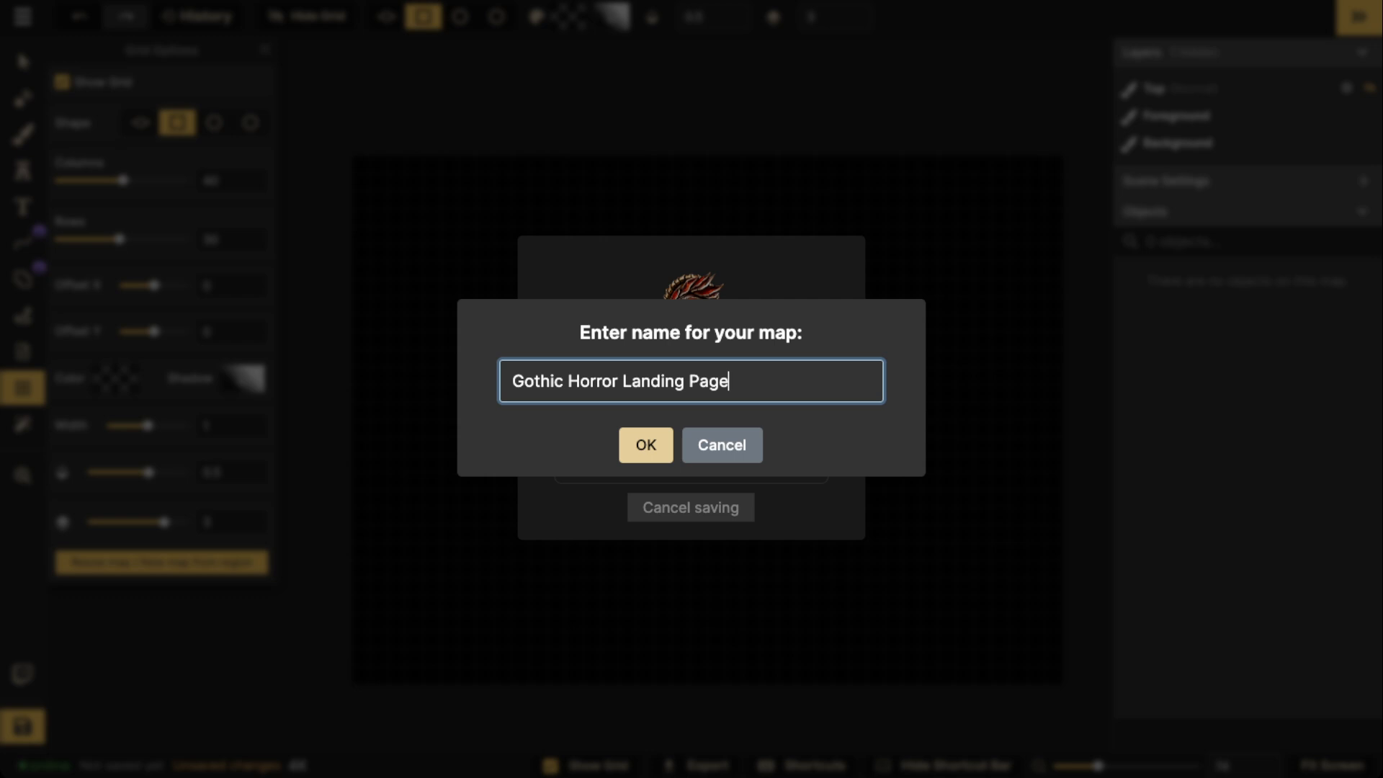
key(Return)
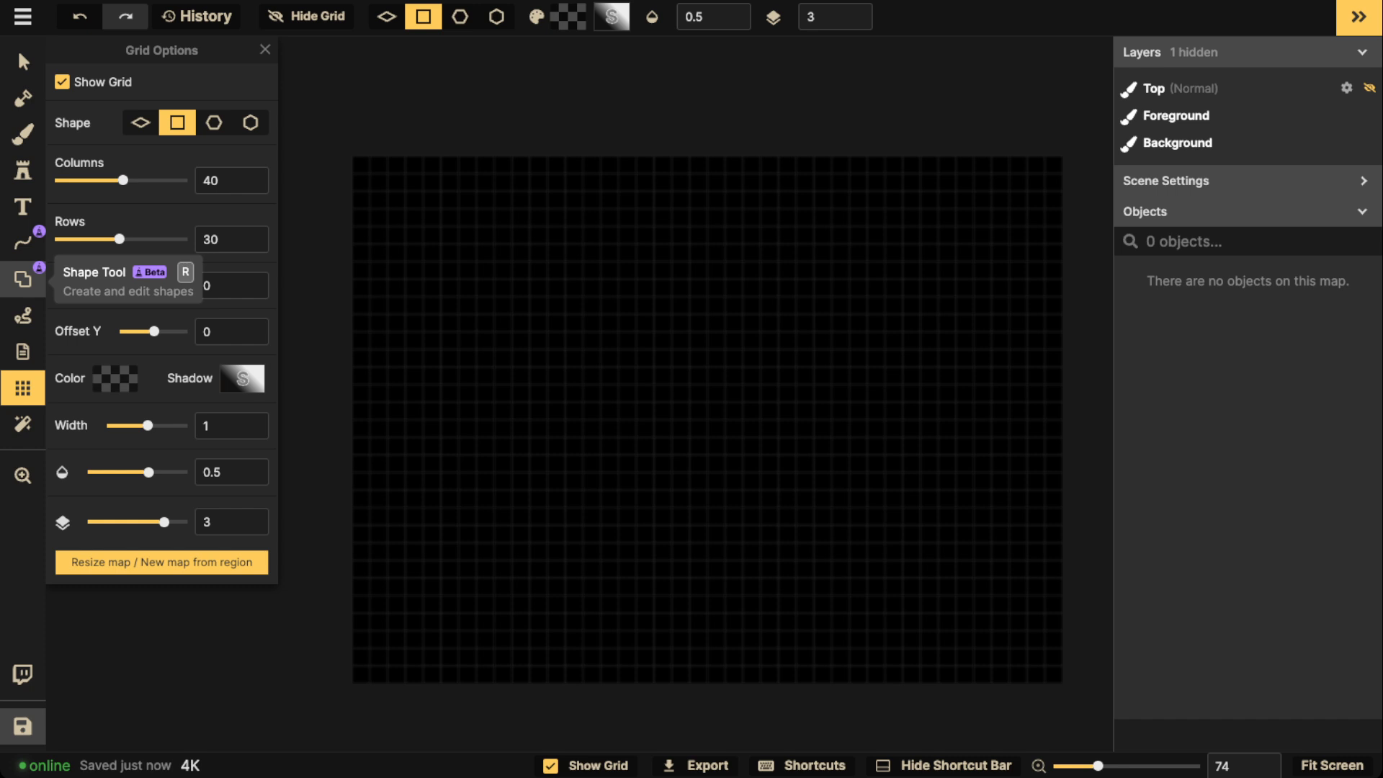
Step: Set the Shape tool's stroke to Stamp and open the path catalog for it
click(23, 279)
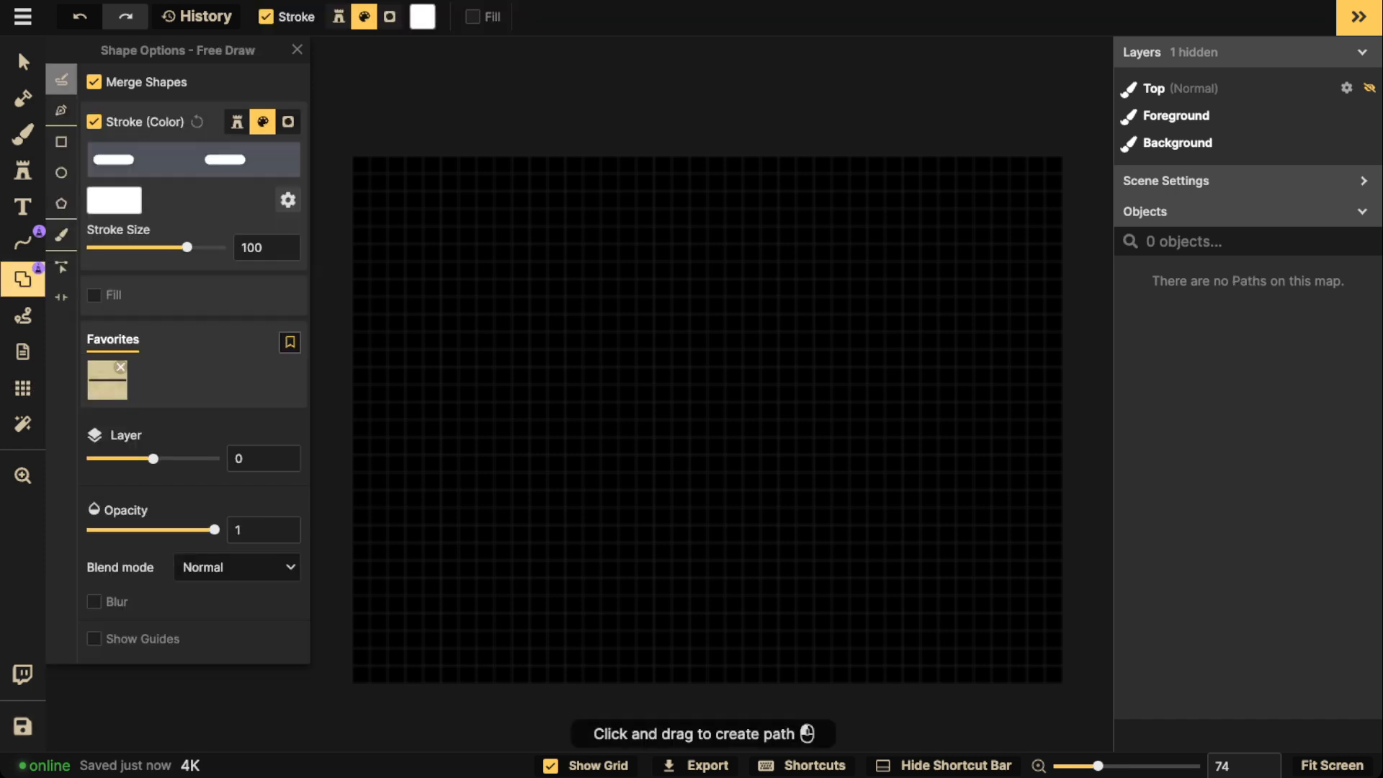
click(237, 121)
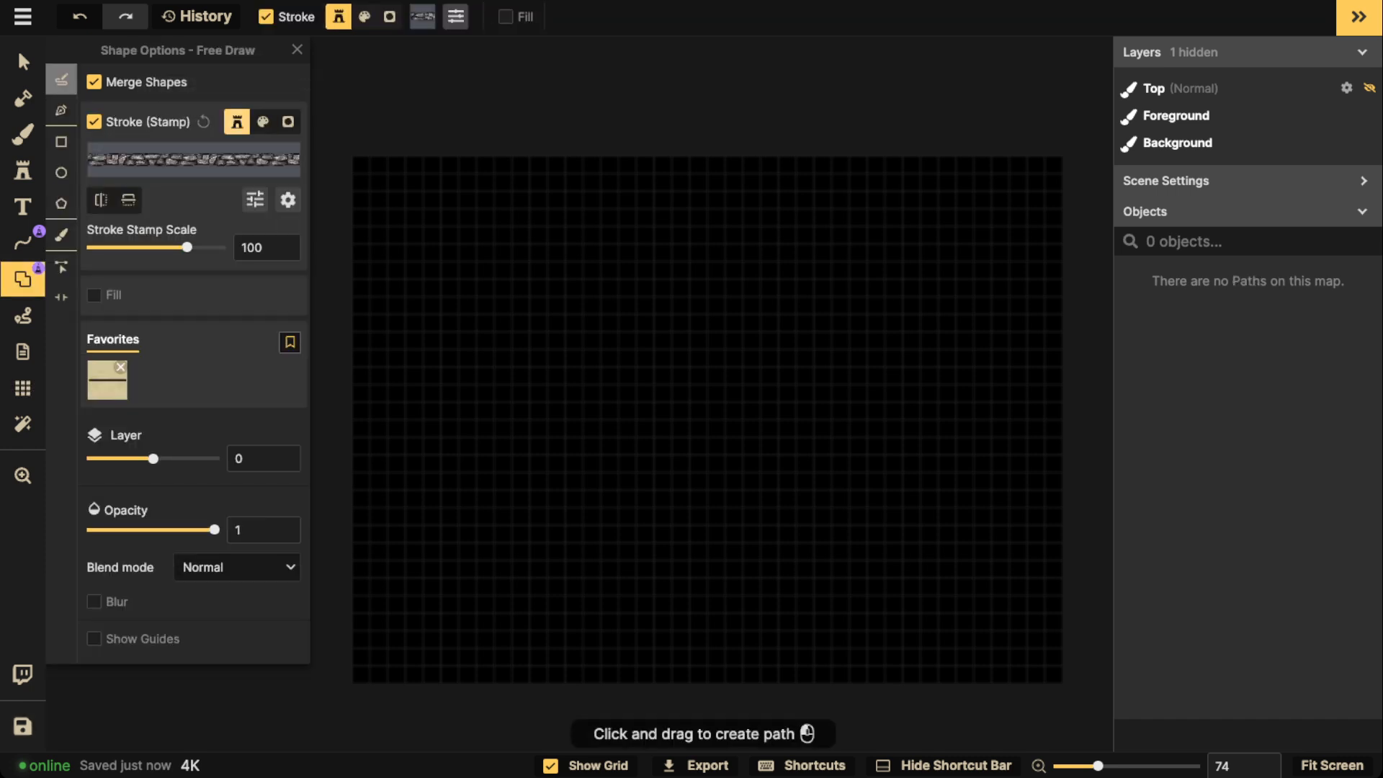
click(189, 165)
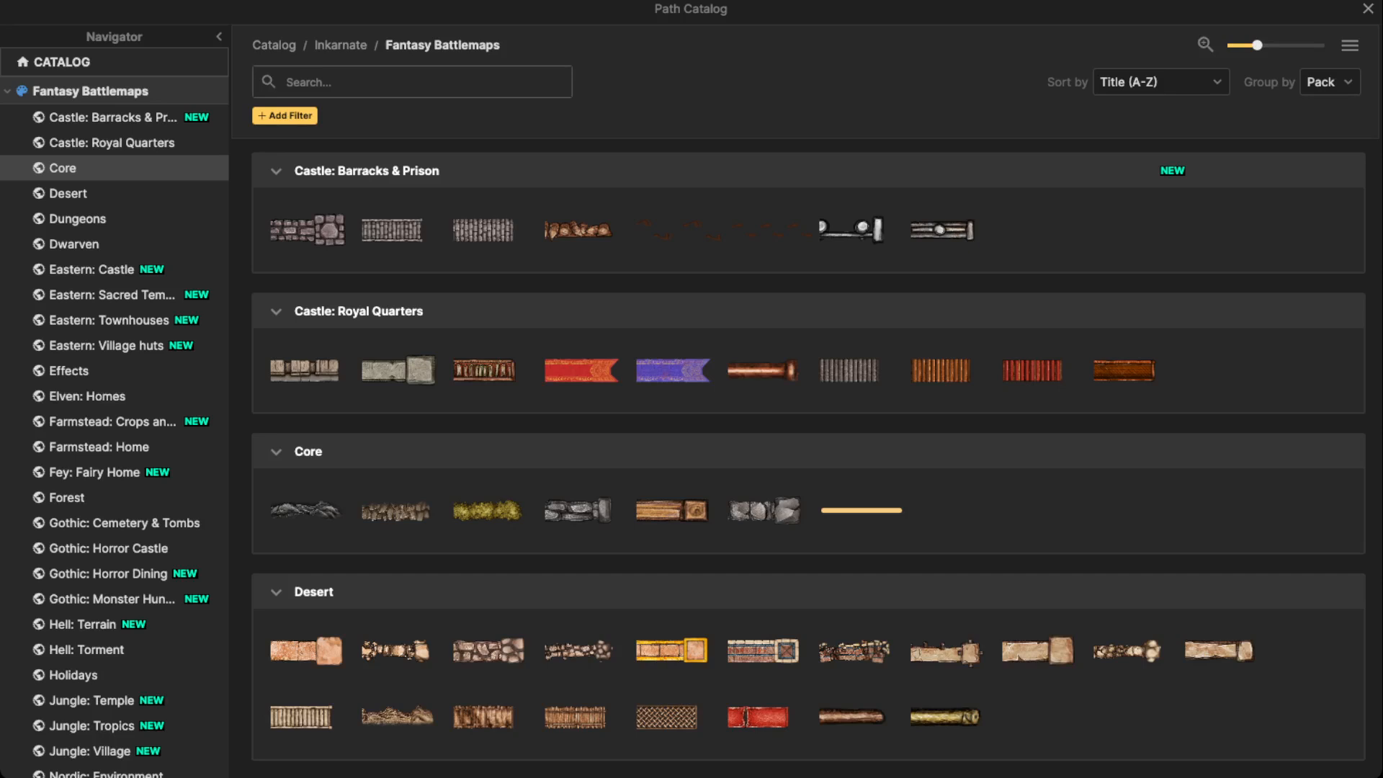
Step: Compare the path stamps in the Gothic: Horror Castle, Gothic: Horror Dining and Gothic: Monster Hunter packs
scroll(114, 523, down, 4)
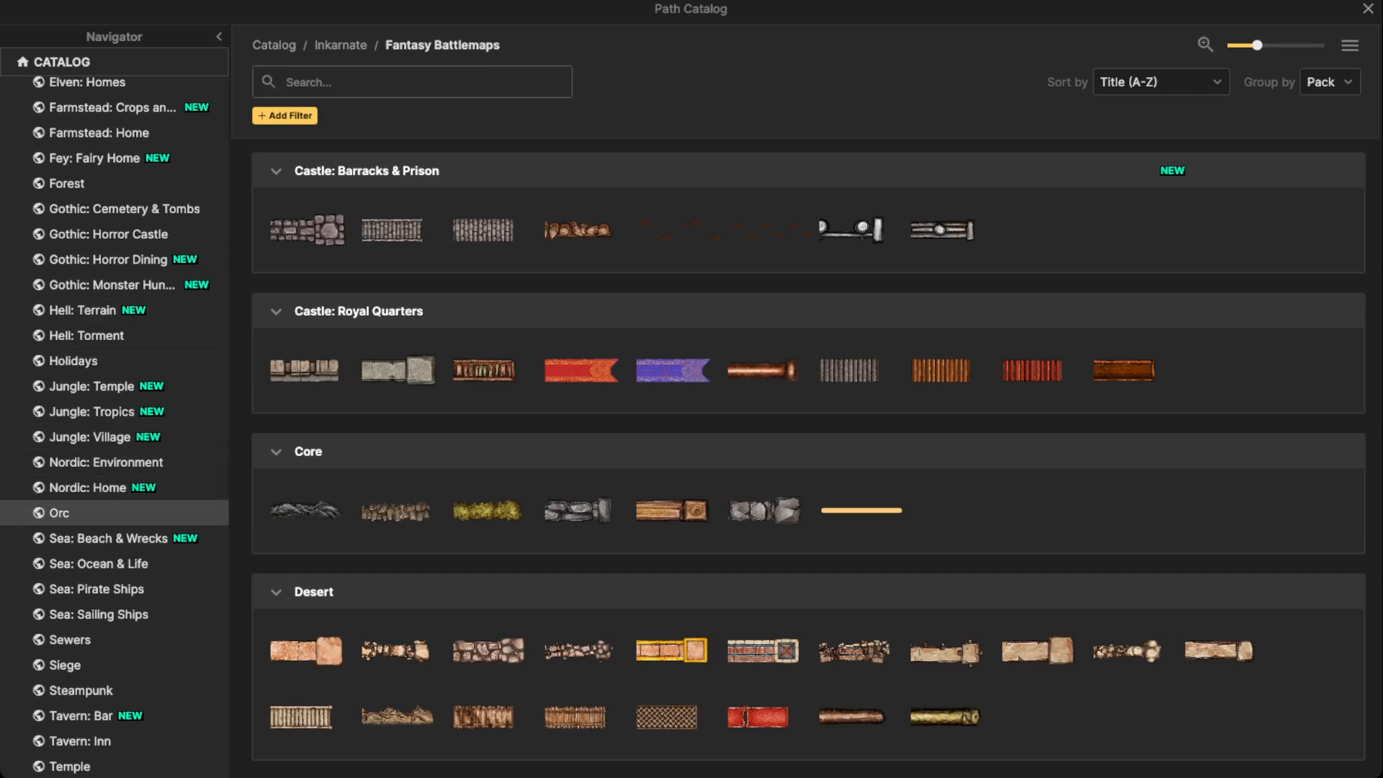
scroll(115, 497, down, 3)
scroll(115, 341, up, 1)
scroll(114, 341, up, 2)
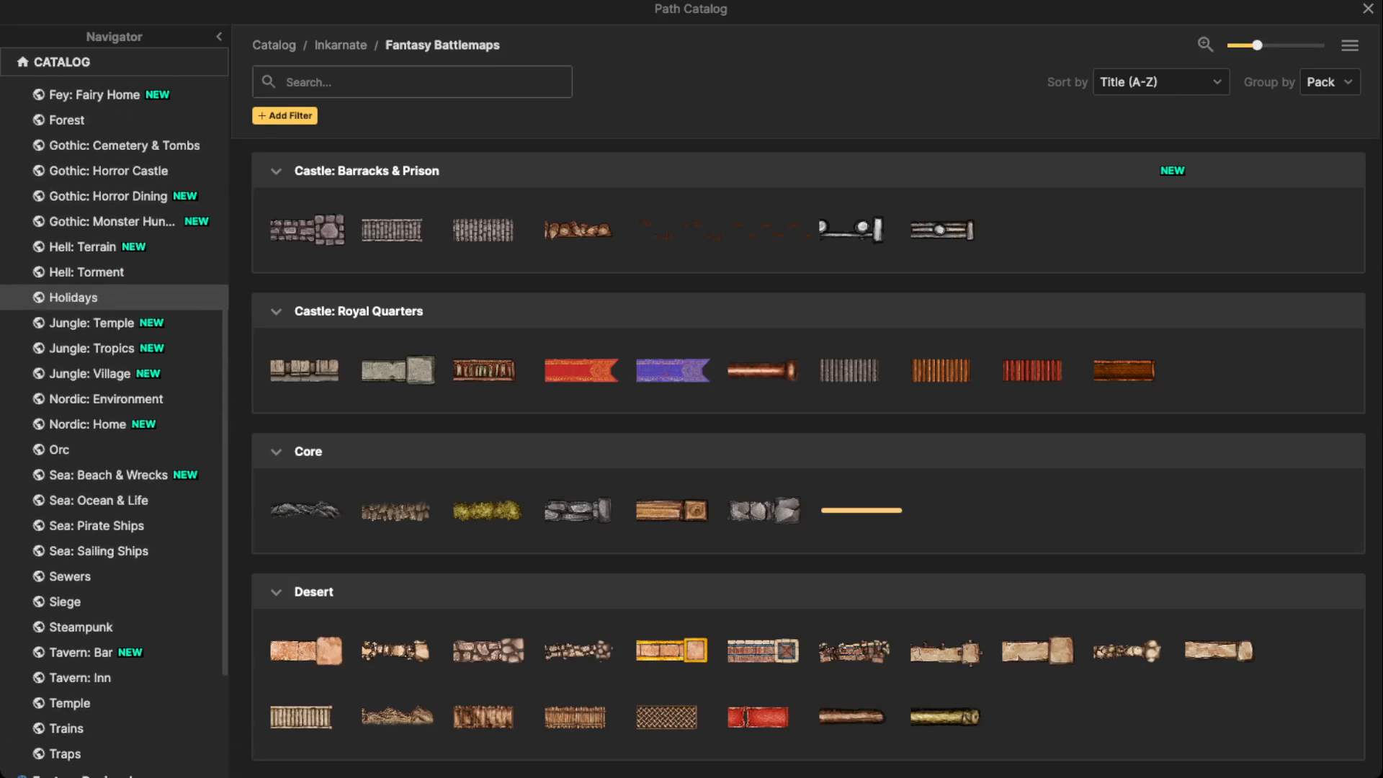
click(109, 182)
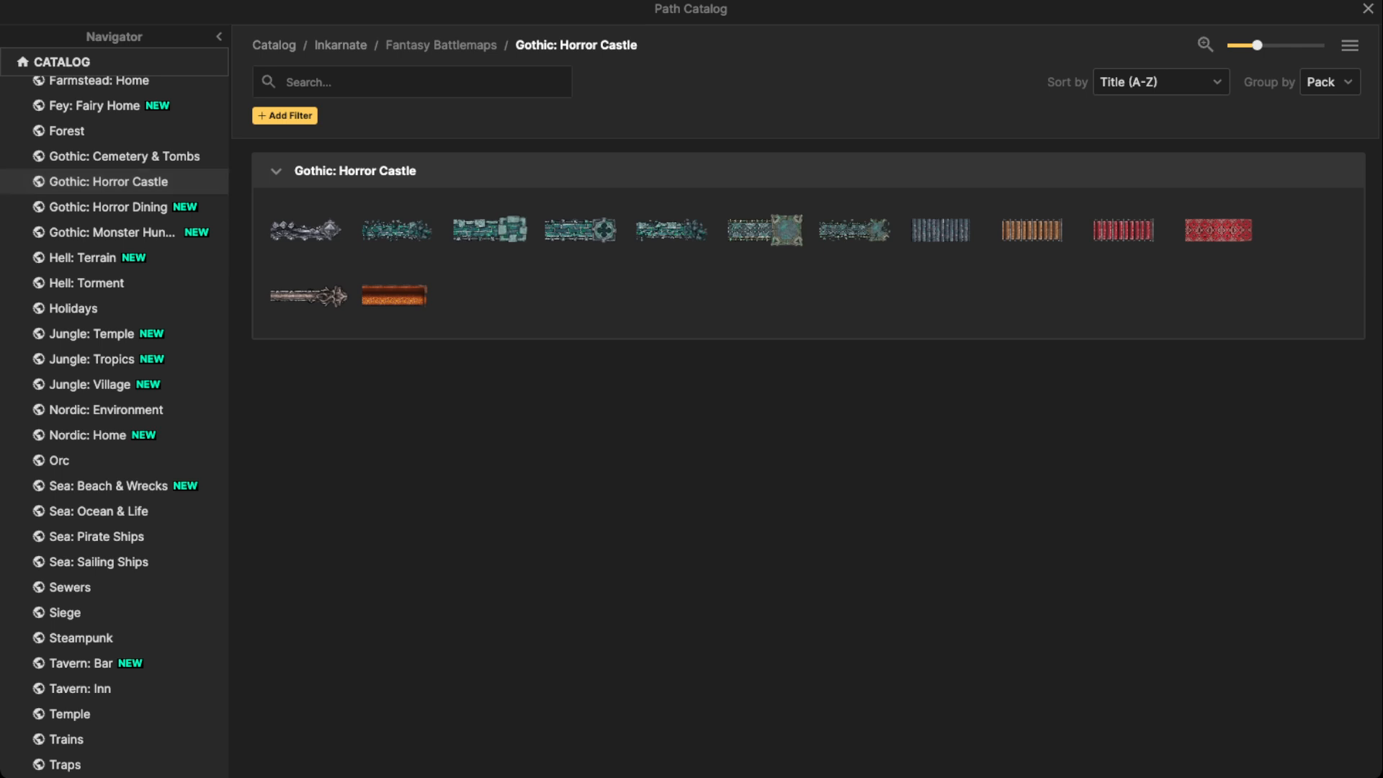
click(109, 207)
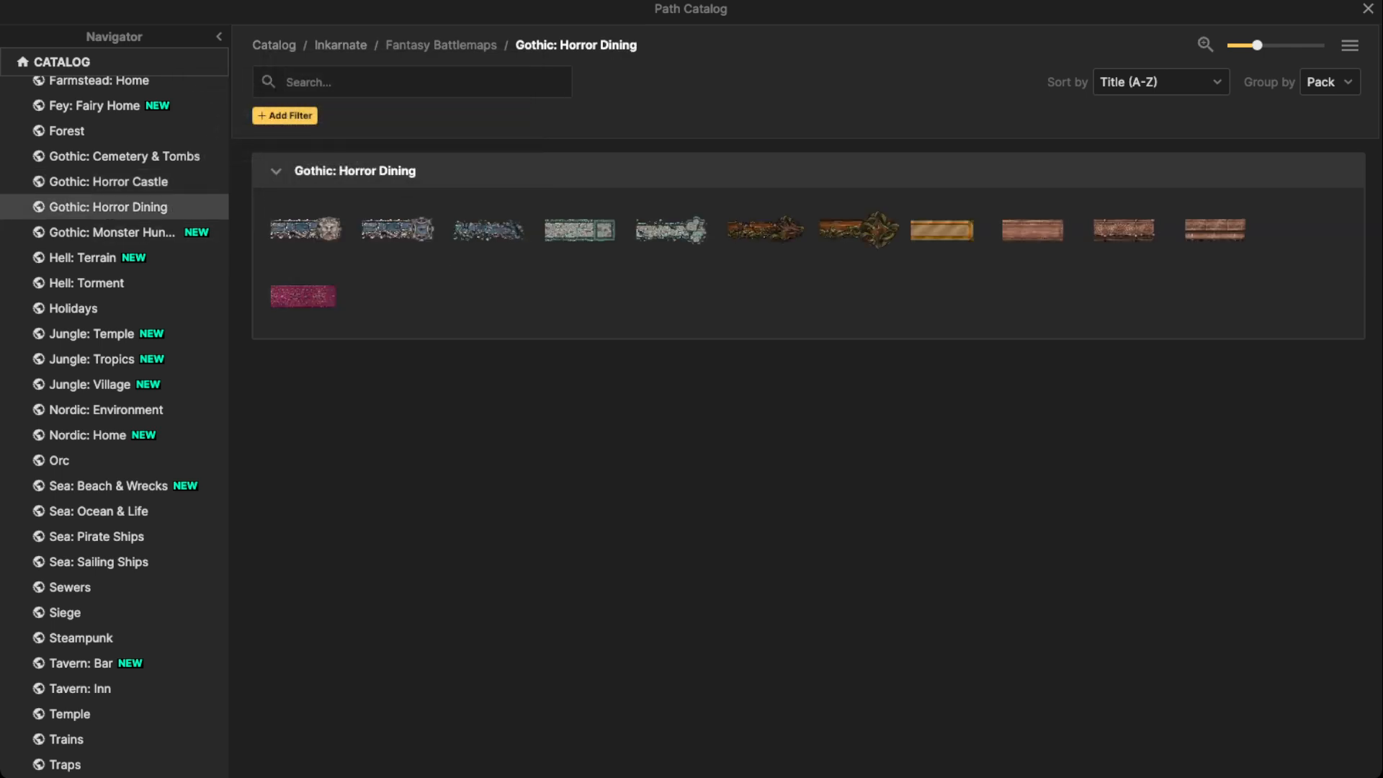
click(114, 232)
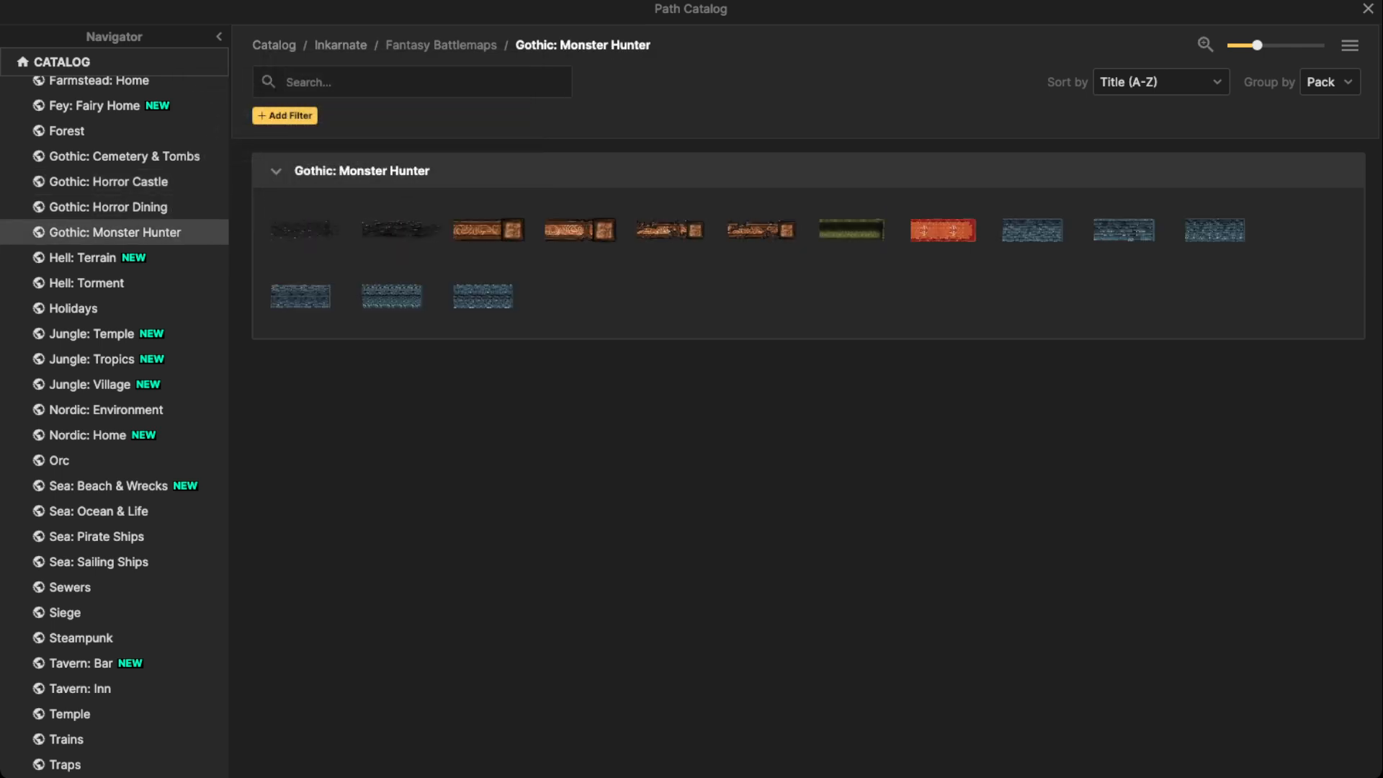
click(108, 182)
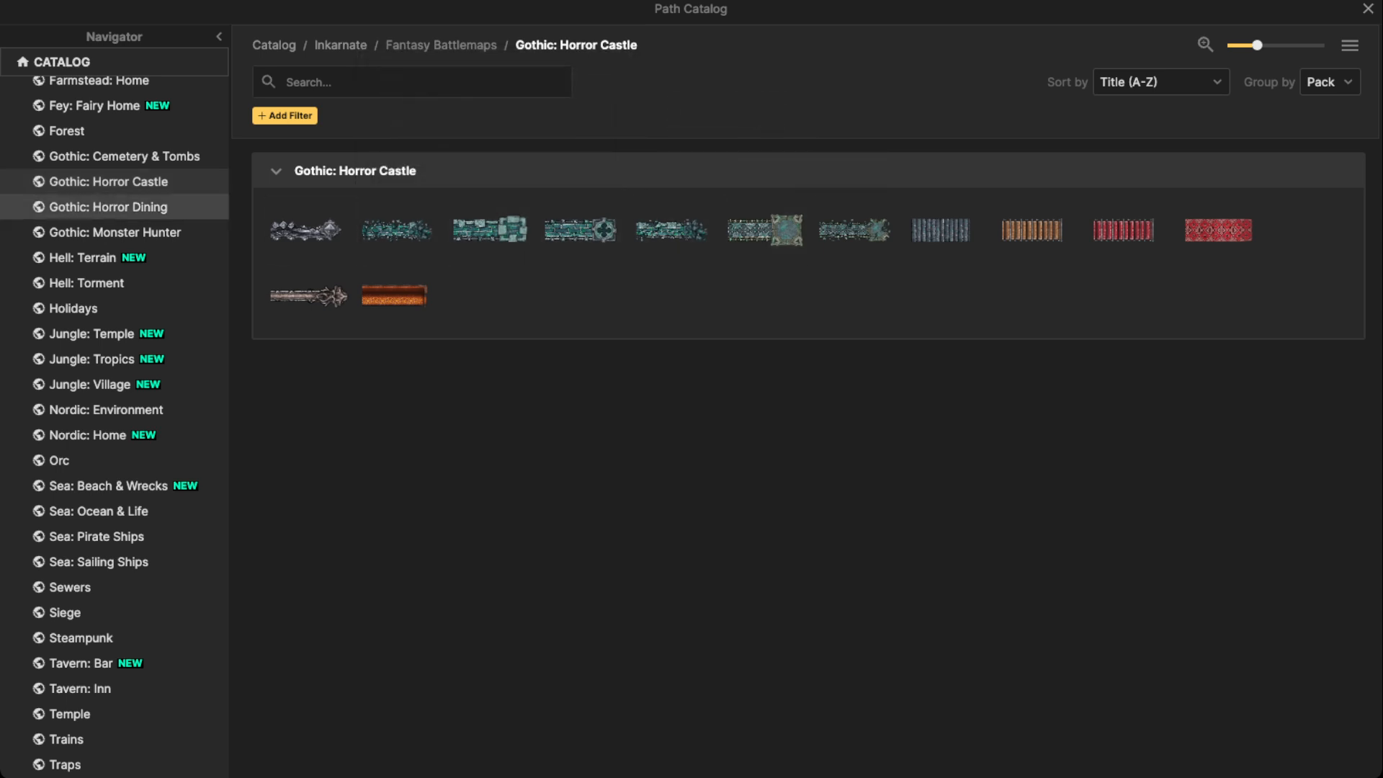
click(108, 207)
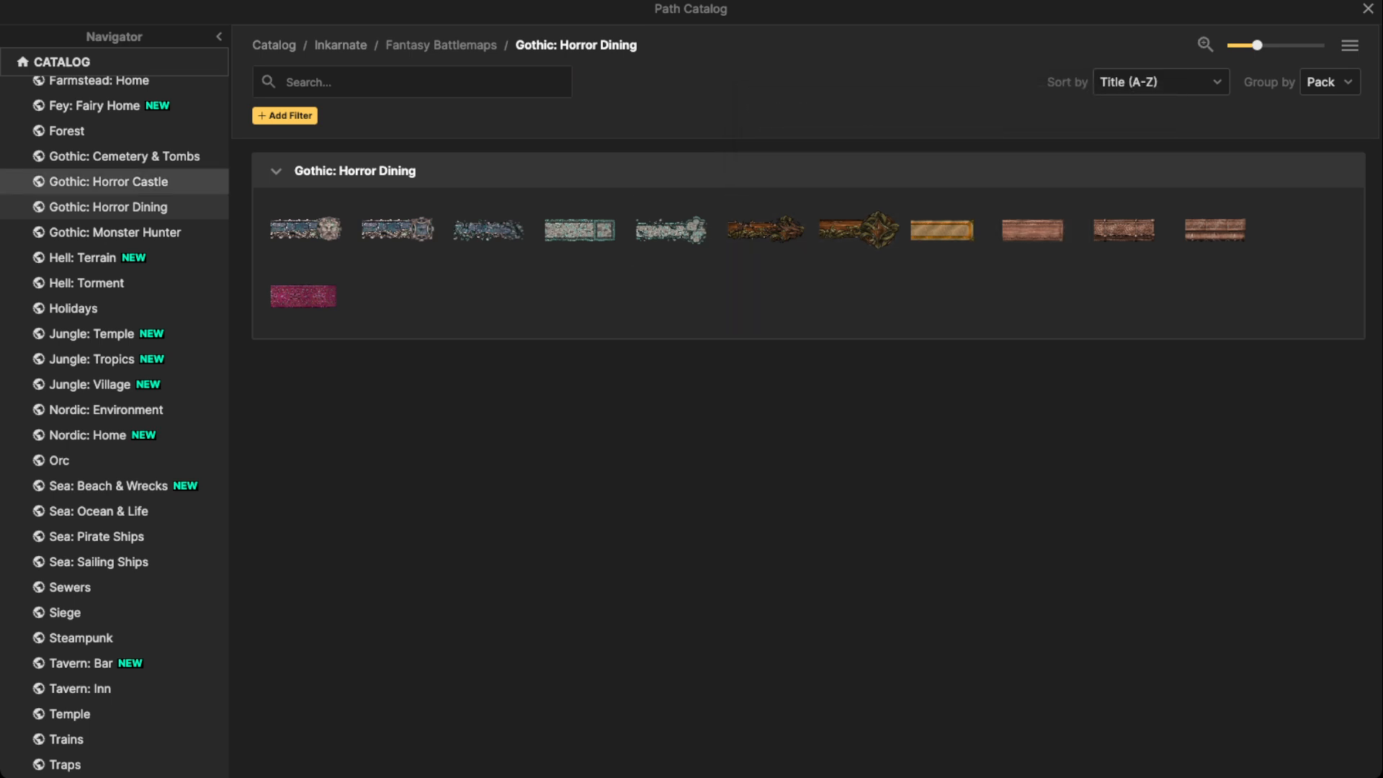
click(115, 232)
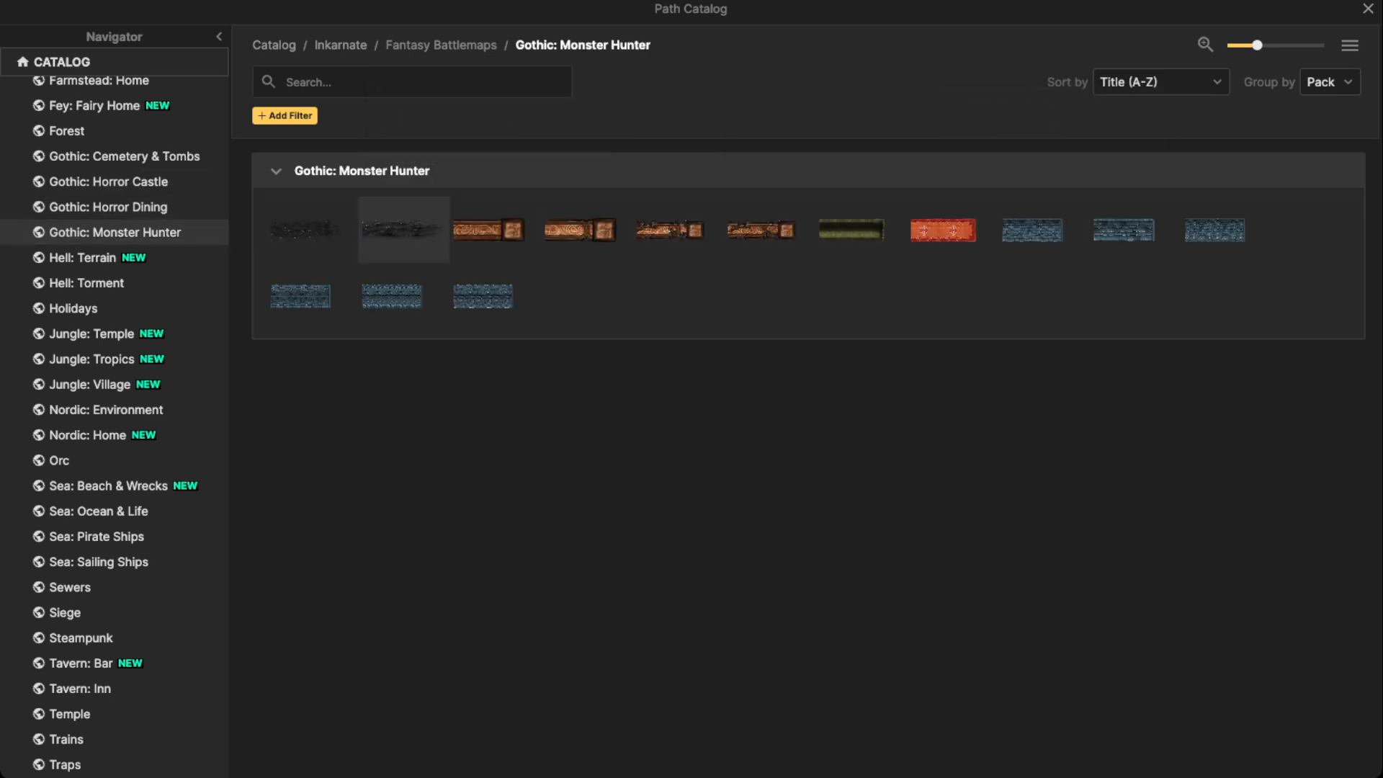
click(115, 207)
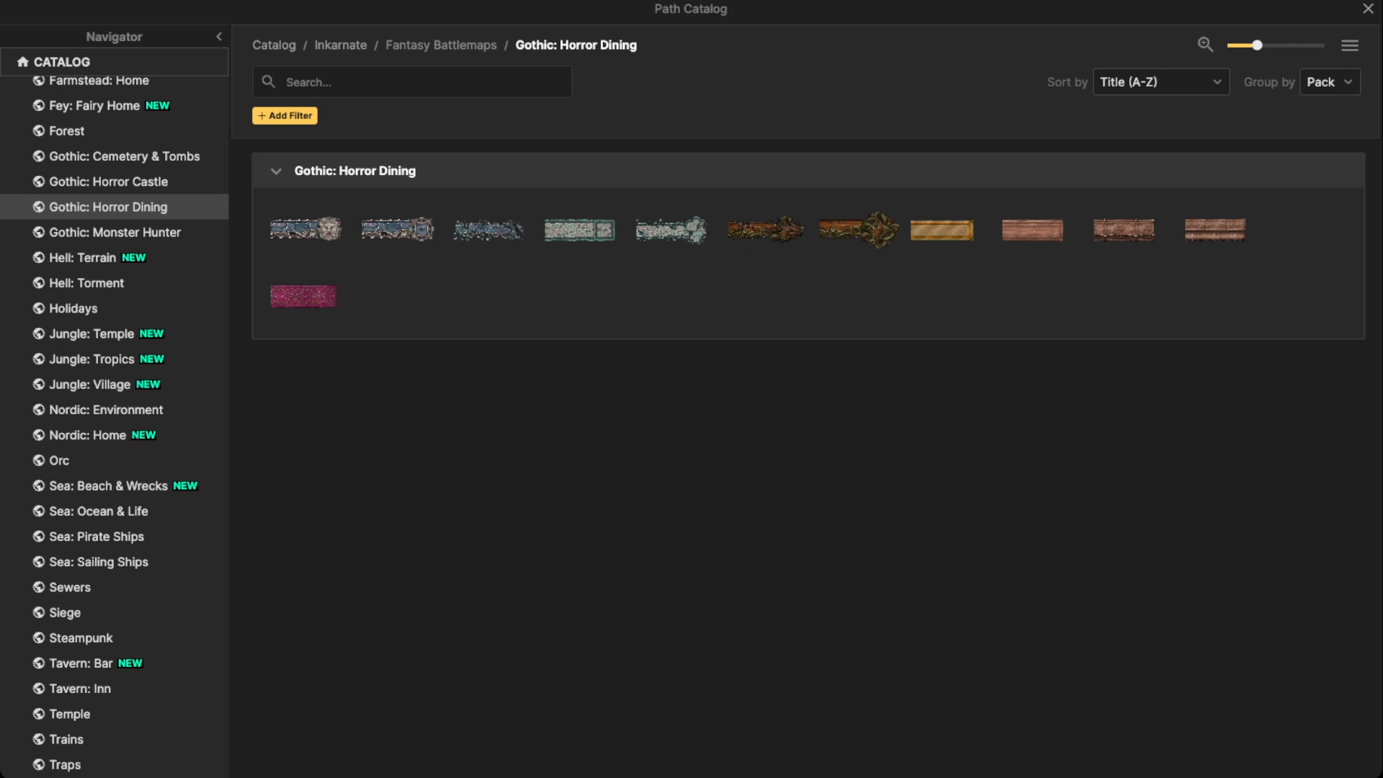
Step: Choose Gothic Railing from the Gothic: Horror Castle pack as the shape's stroke stamp
click(115, 182)
mouse_move(310, 295)
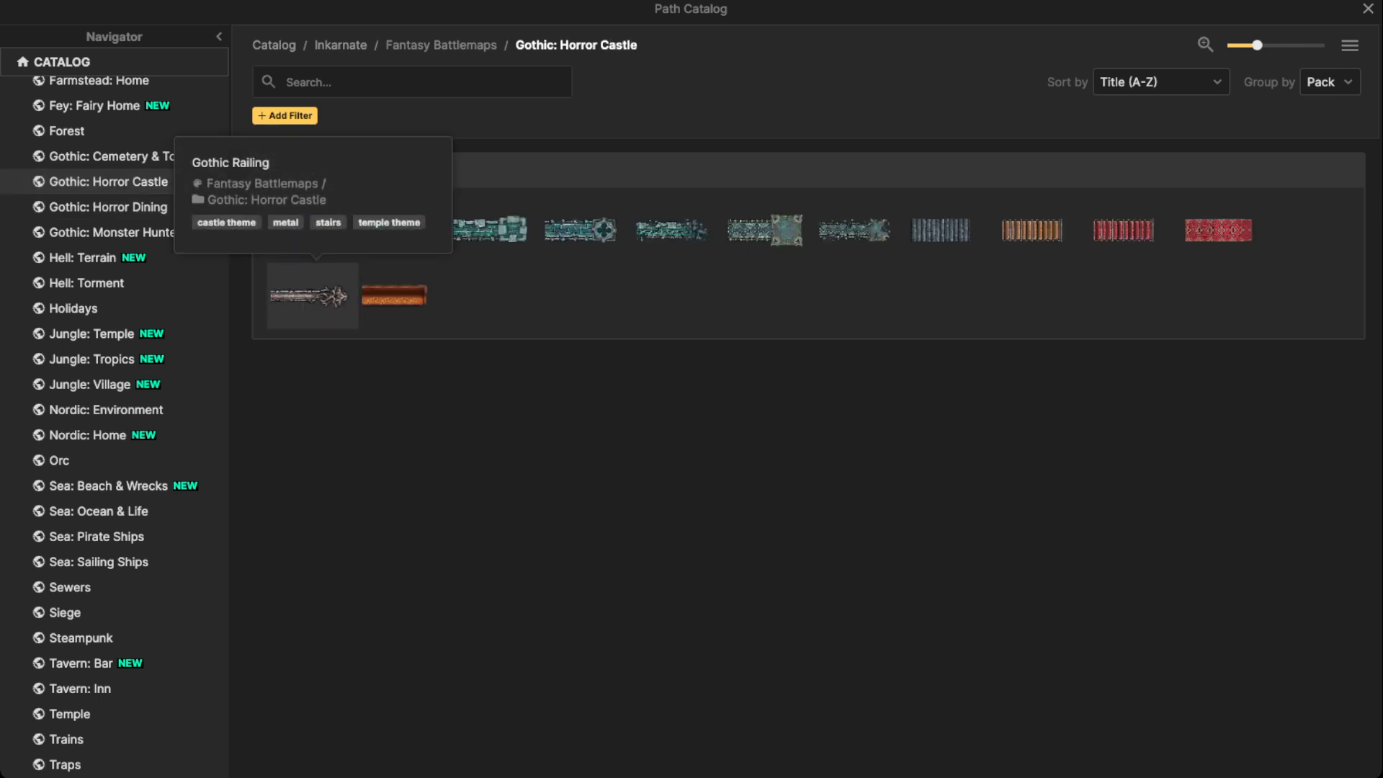
click(309, 295)
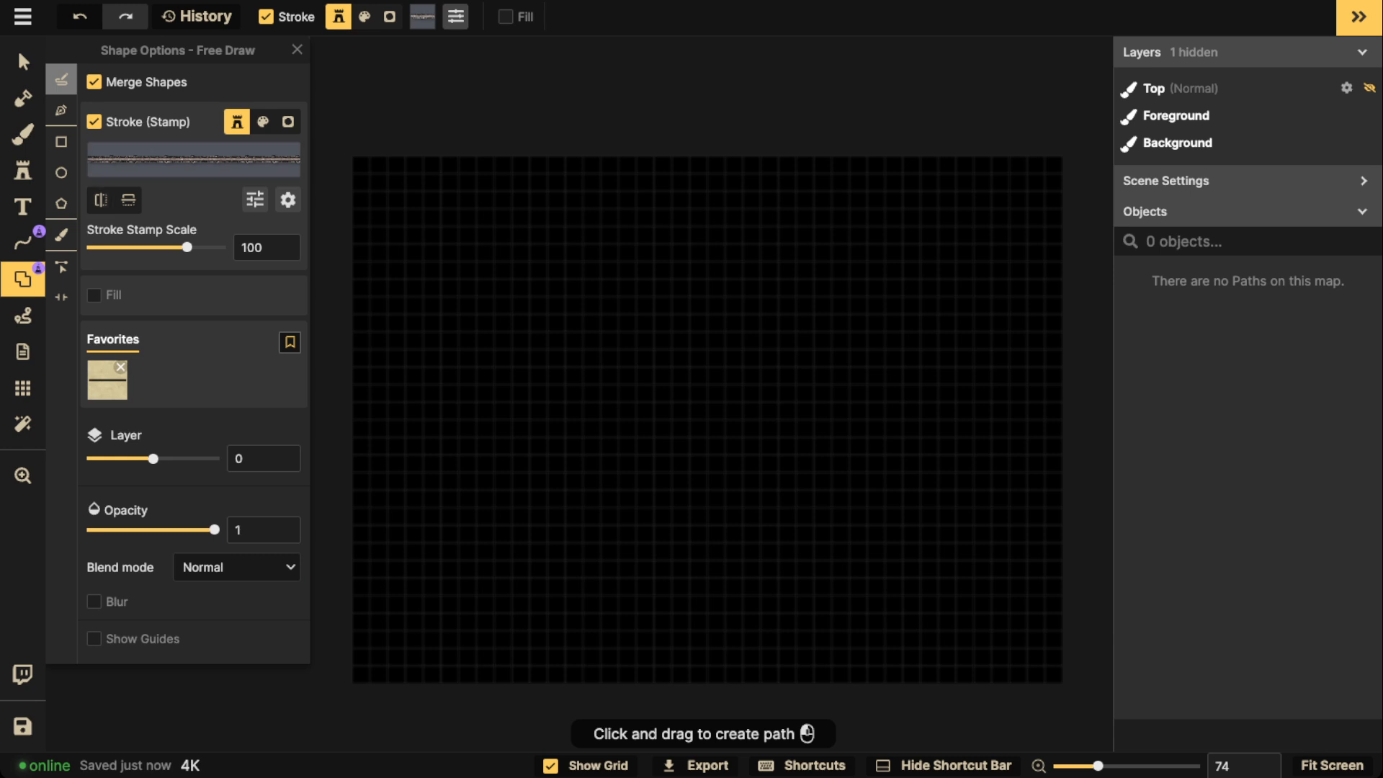
Step: Draw a rectangle border one tile inside the map's edges, with snapping to the grid enabled
click(61, 141)
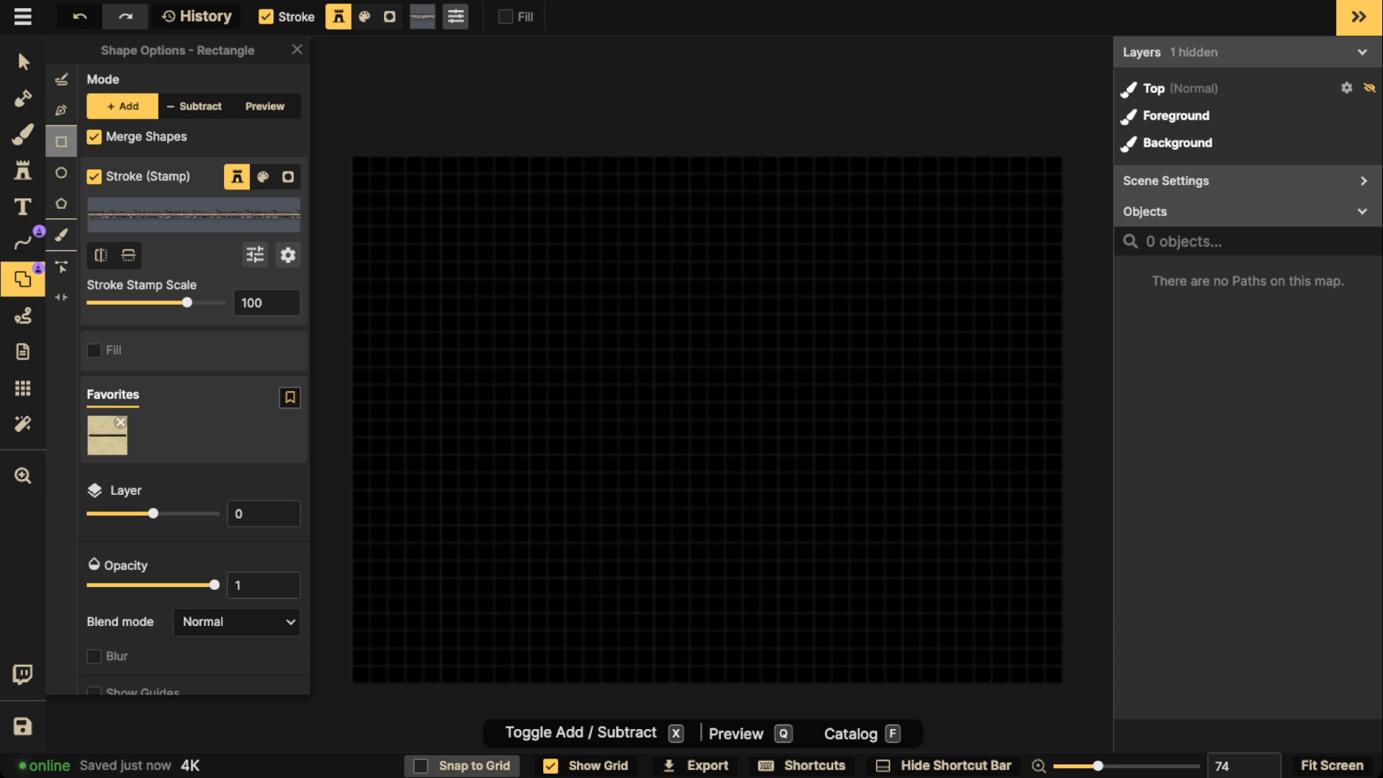
click(420, 766)
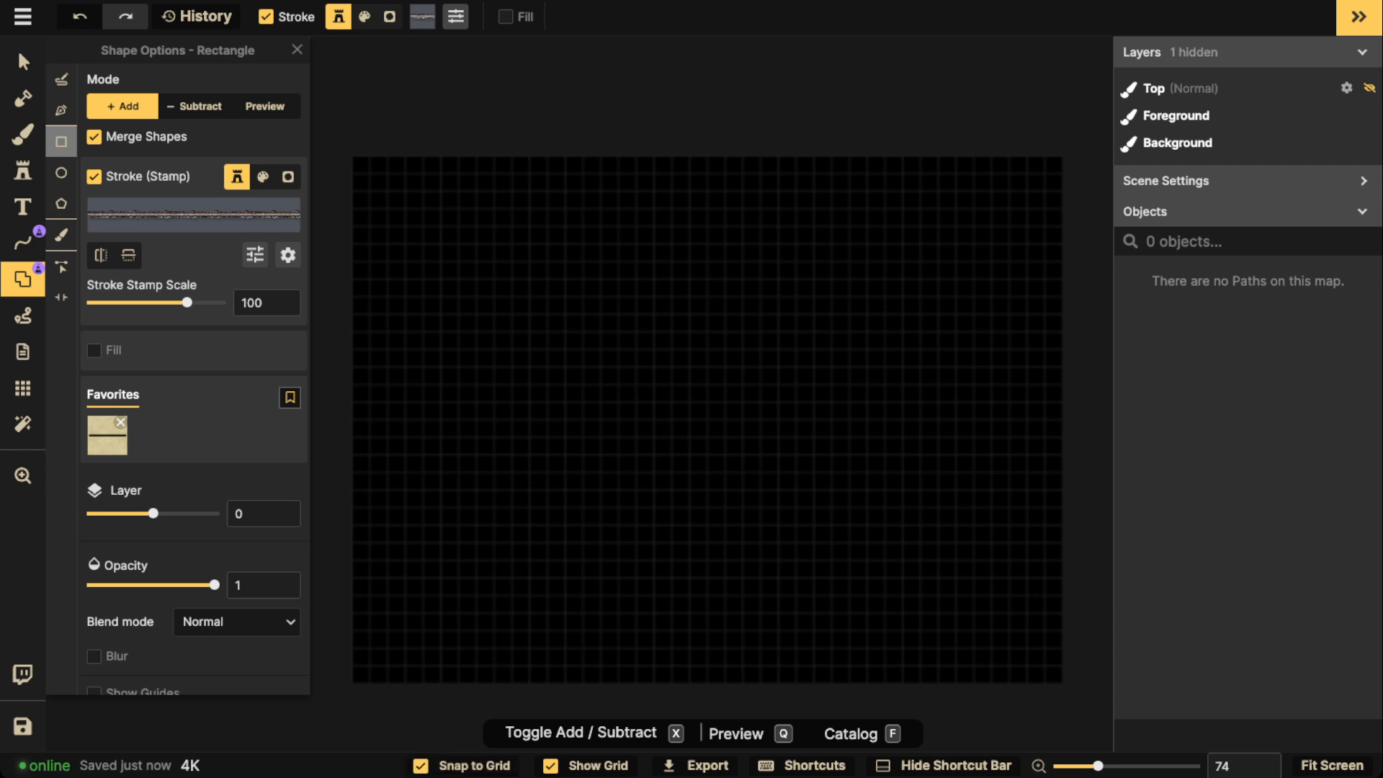
mouse_move(367, 170)
mouse_down()
mouse_move(1053, 634)
mouse_move(1051, 670)
mouse_up()
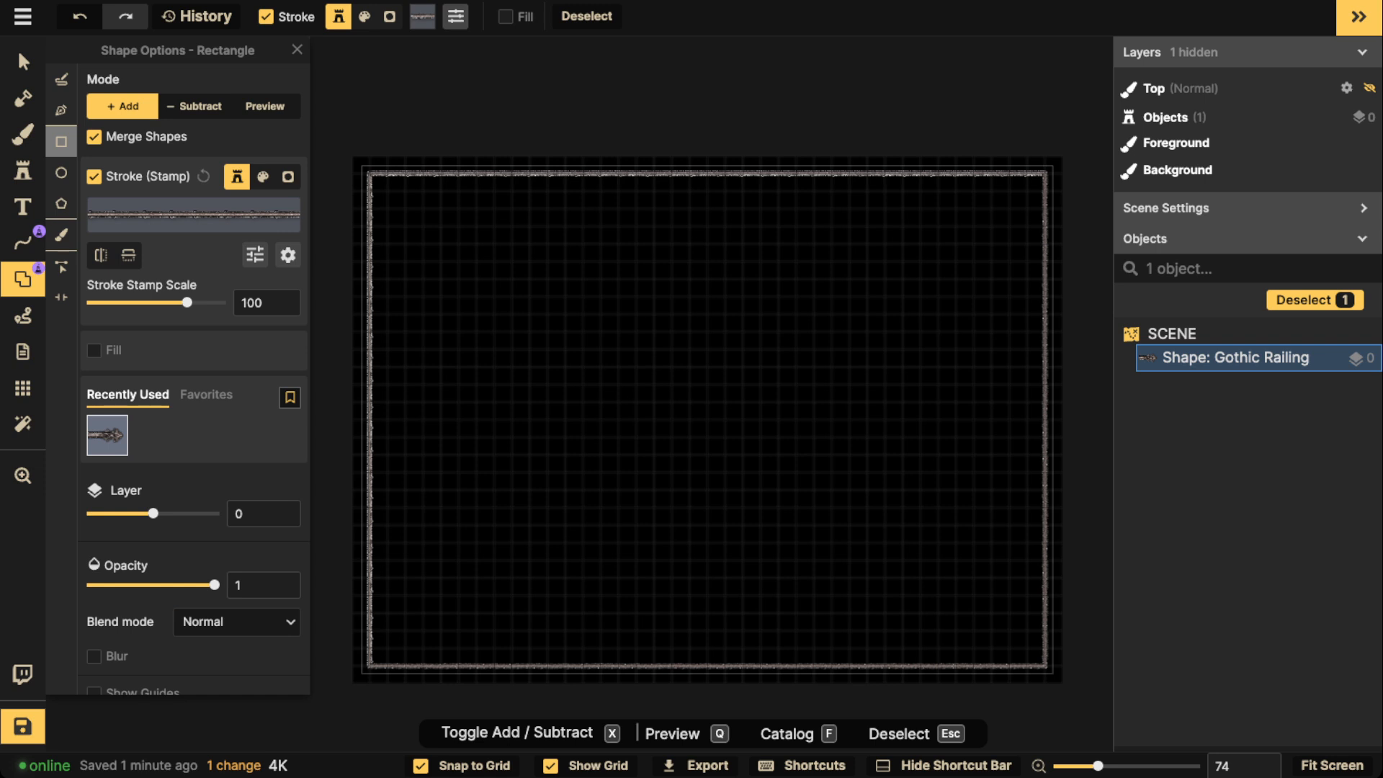
Step: Set the border's stroke stamp scale to 162, leaving the stroke color adjustments untouched
mouse_move(187, 303)
mouse_down()
mouse_move(210, 302)
mouse_move(197, 302)
mouse_up()
click(255, 255)
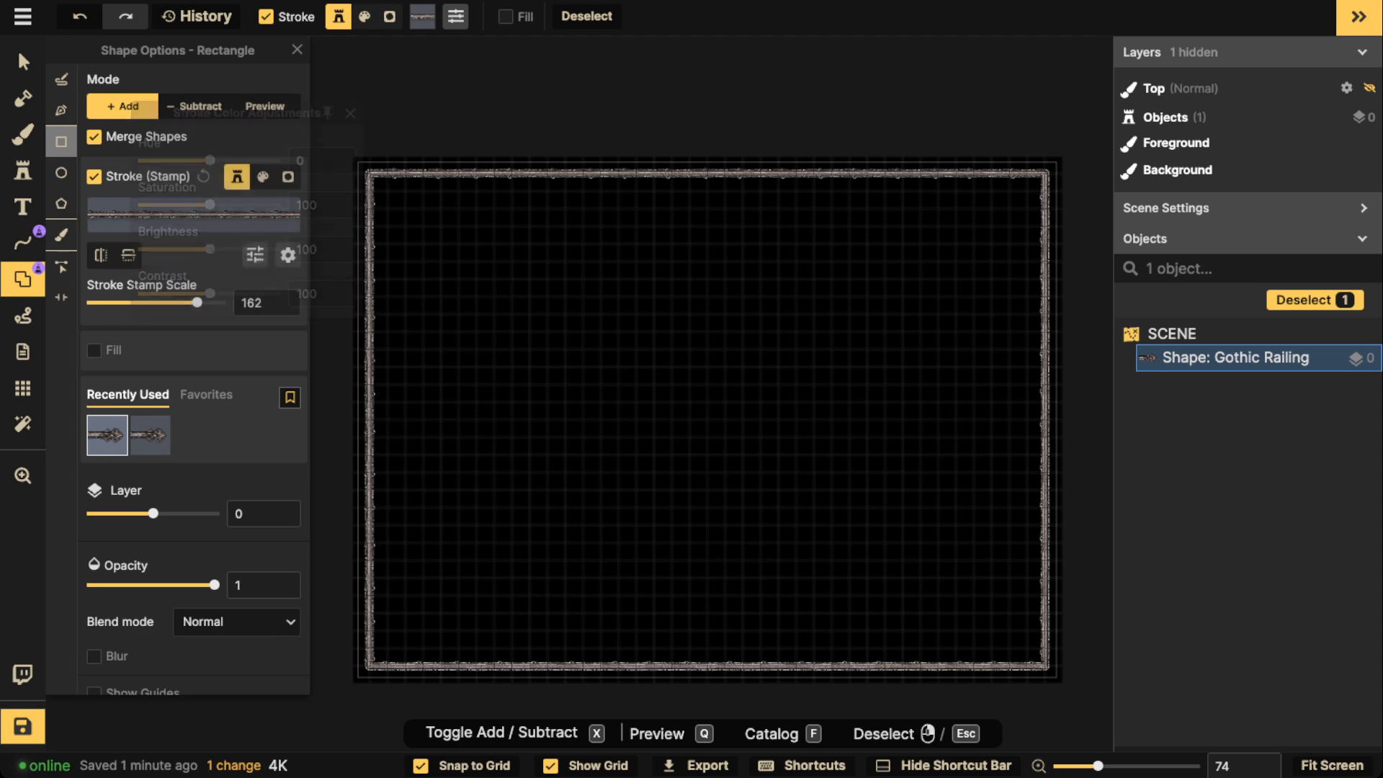
click(350, 113)
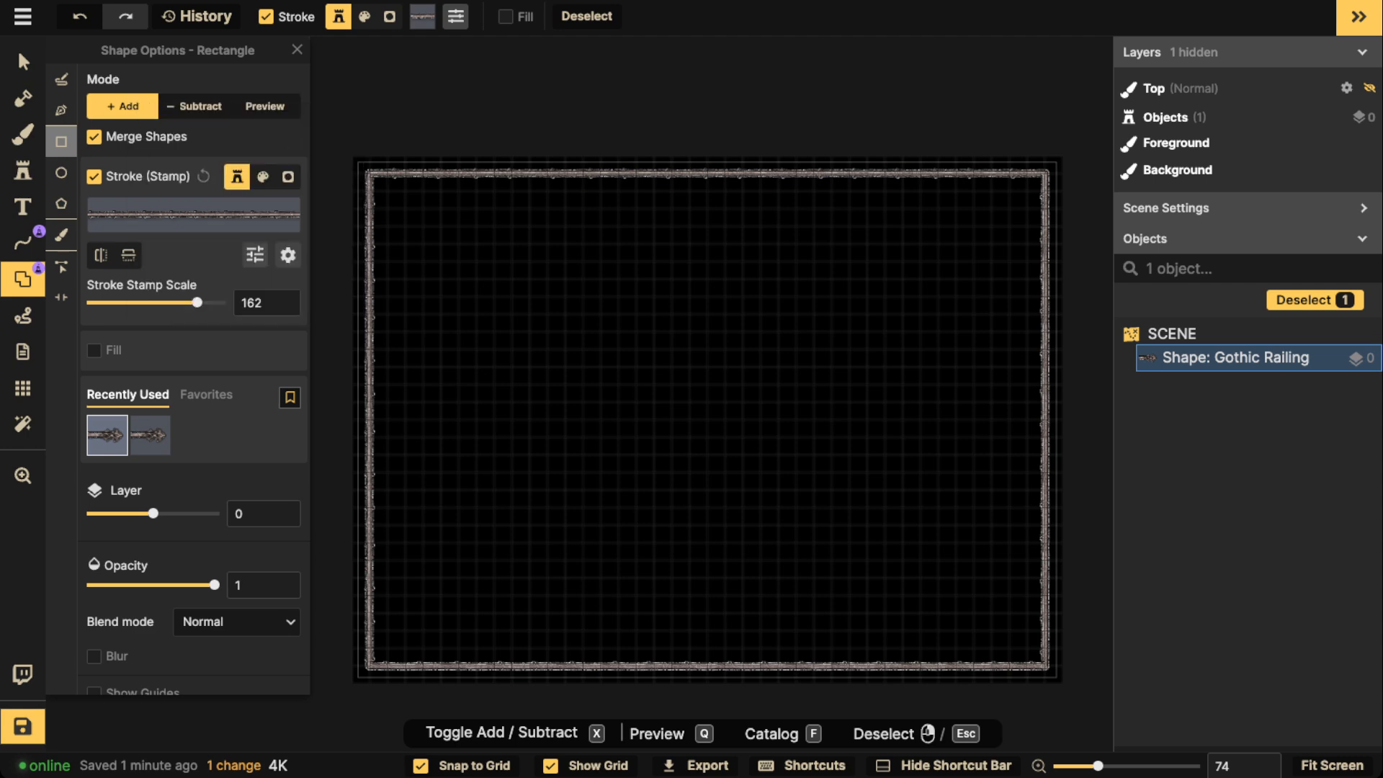
Step: Try Teal Brick Wall and its fancy variant from Gothic: Horror Castle as the border's stroke
click(203, 215)
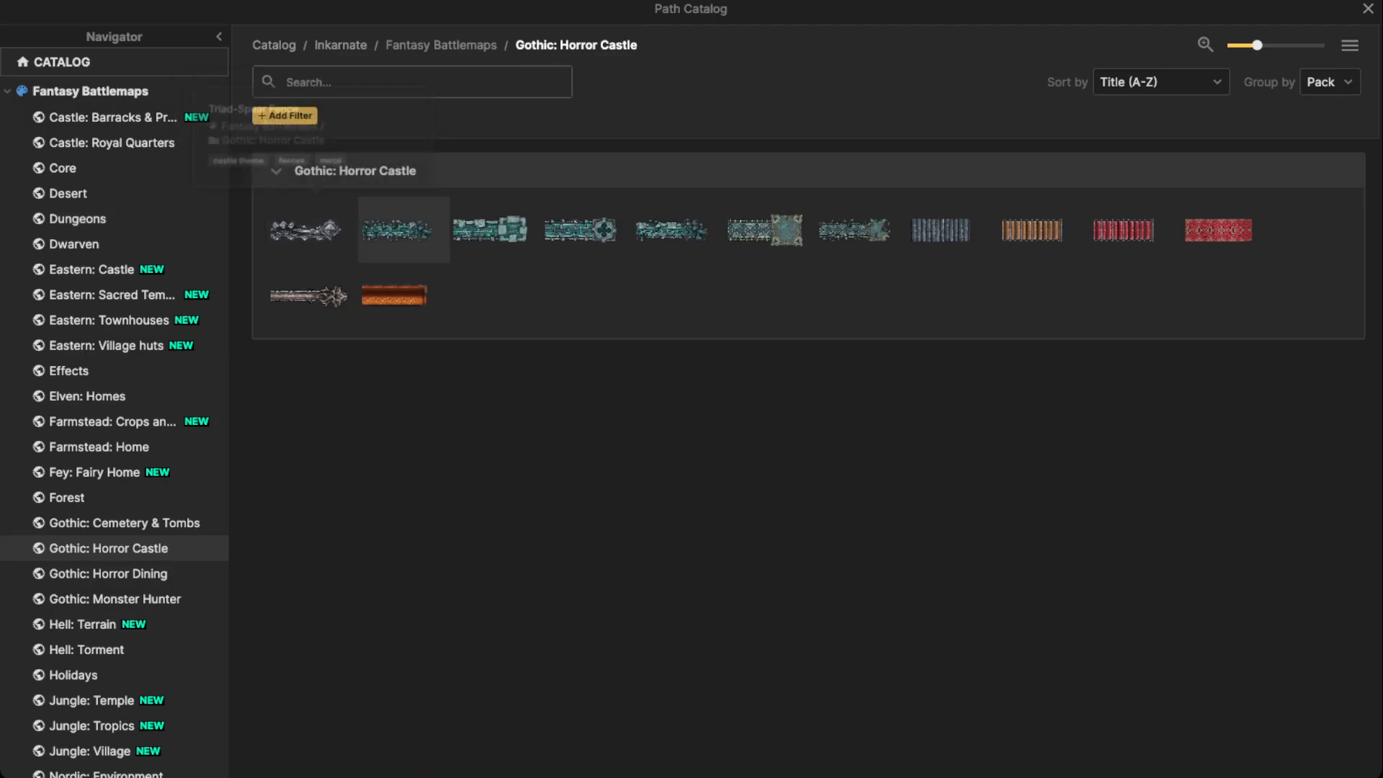
click(489, 229)
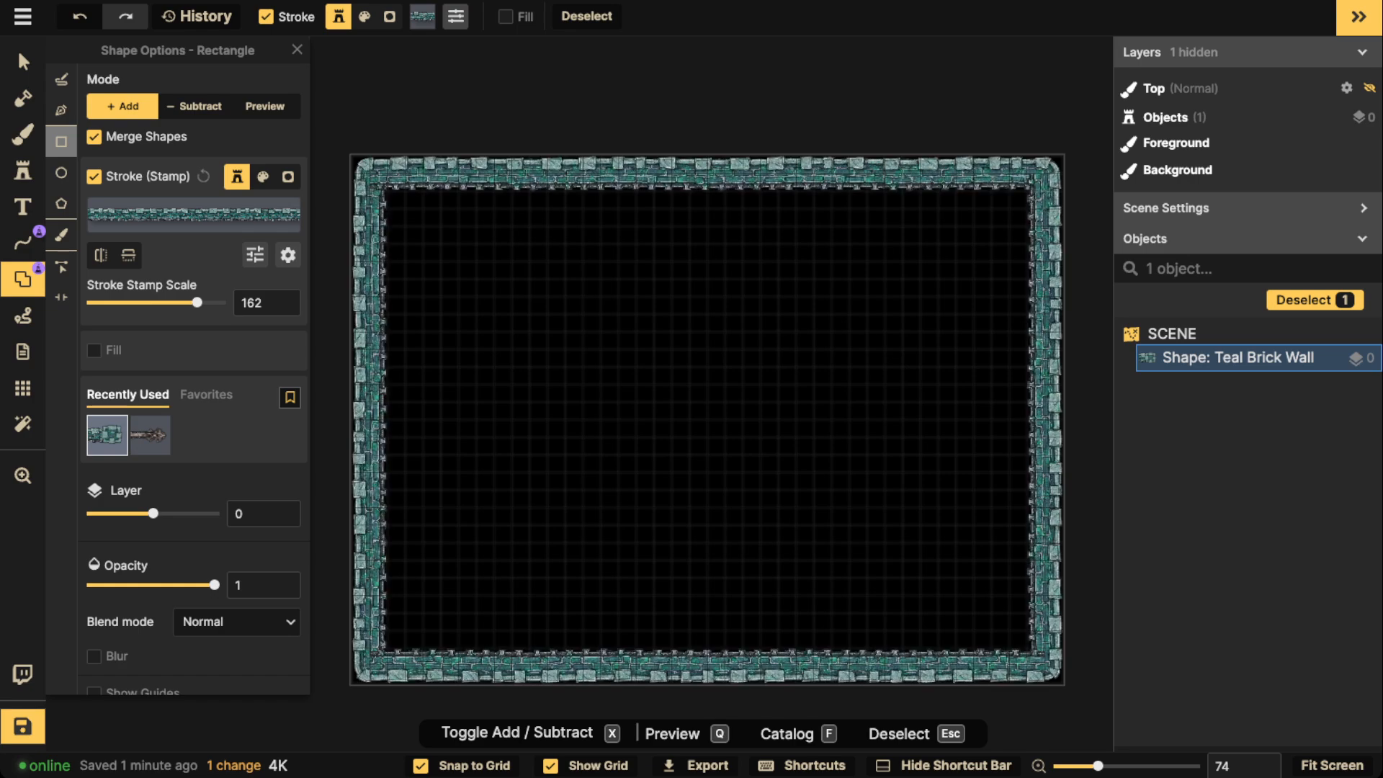
click(204, 214)
click(582, 229)
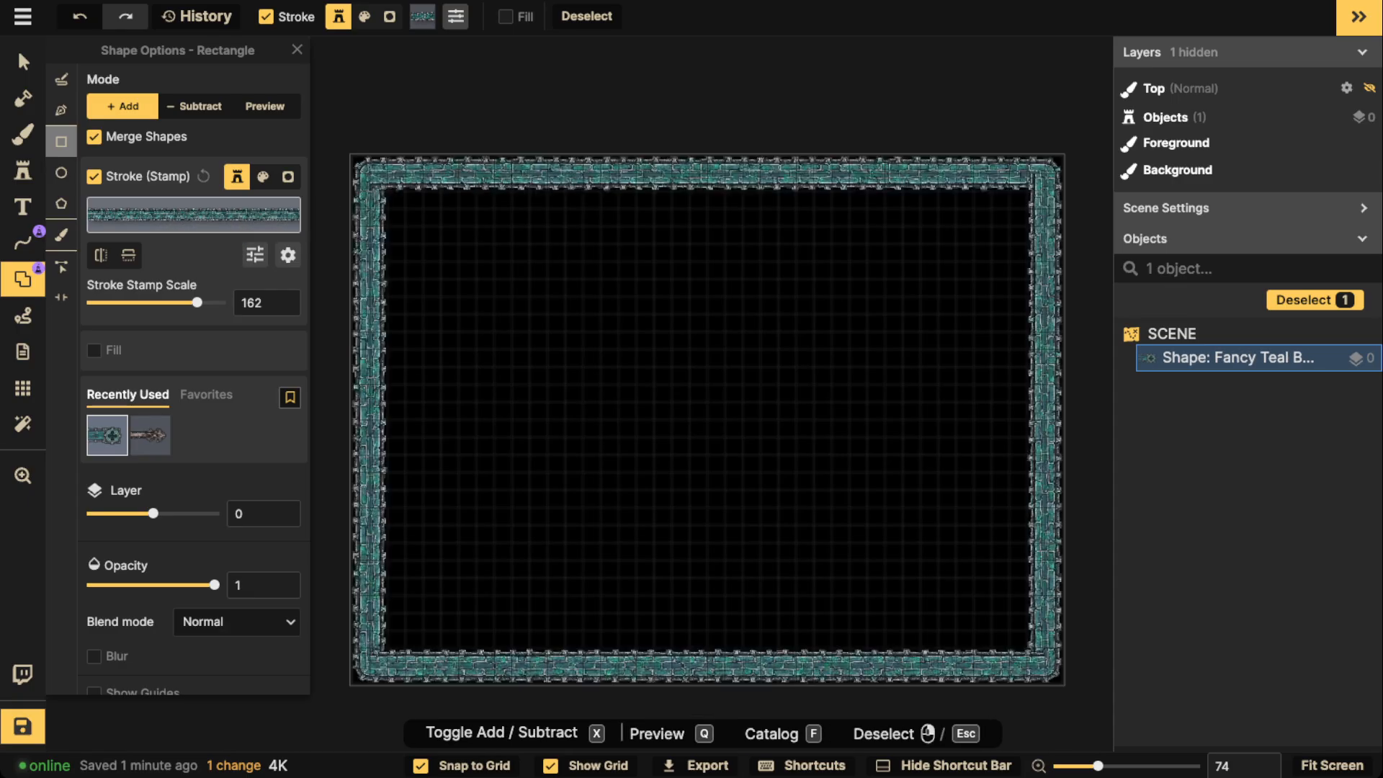
Step: Change the border's stroke to Crypt Wall from Gothic: Cemetery & Tombs, reset its stamp scale to 100, and deselect the shape
click(204, 214)
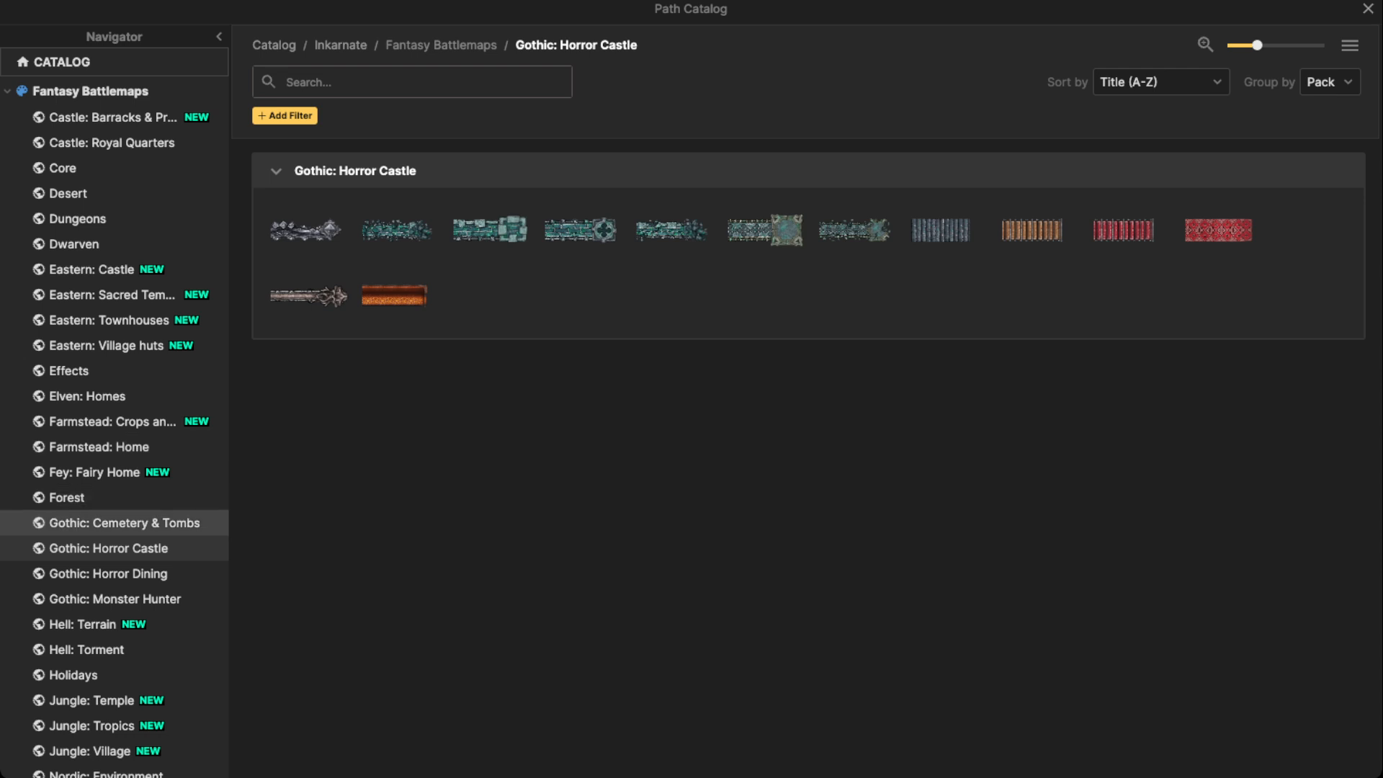
click(124, 523)
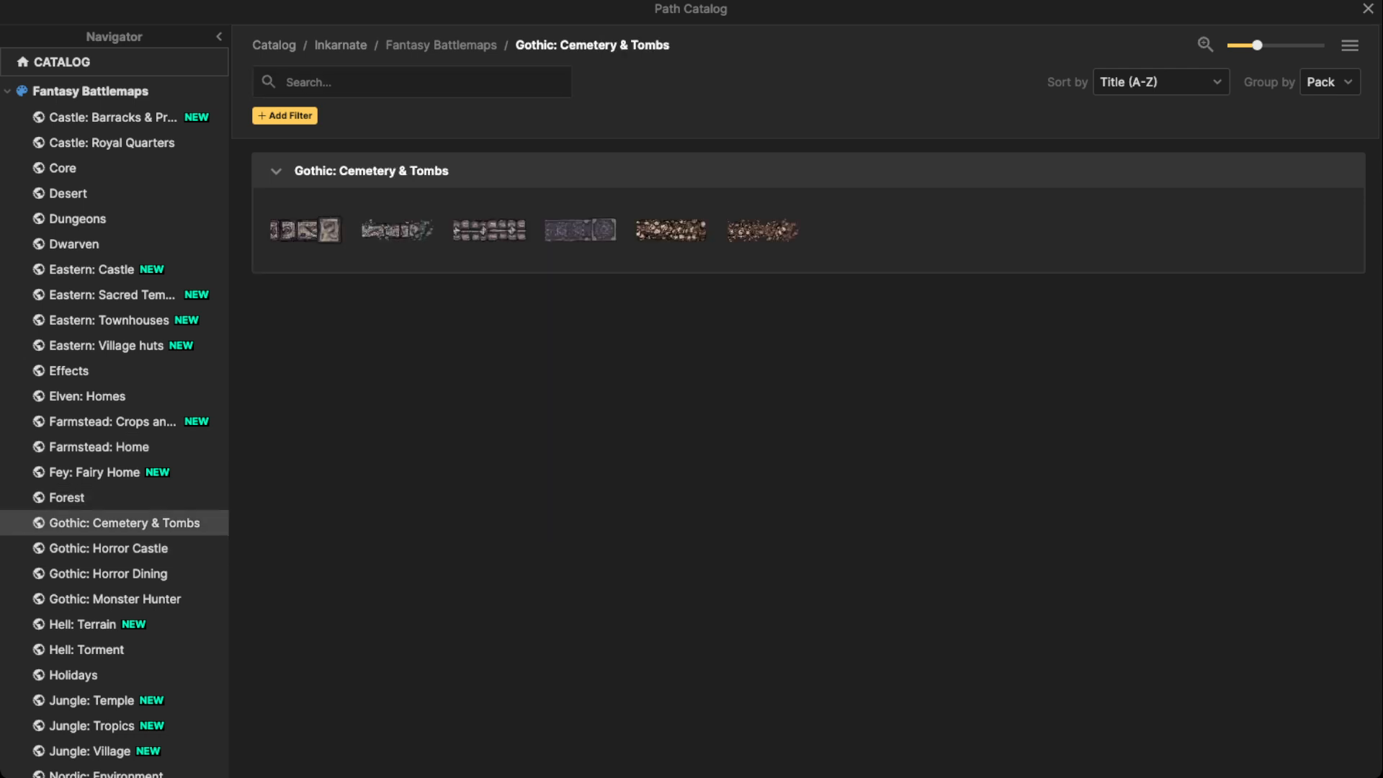
click(312, 230)
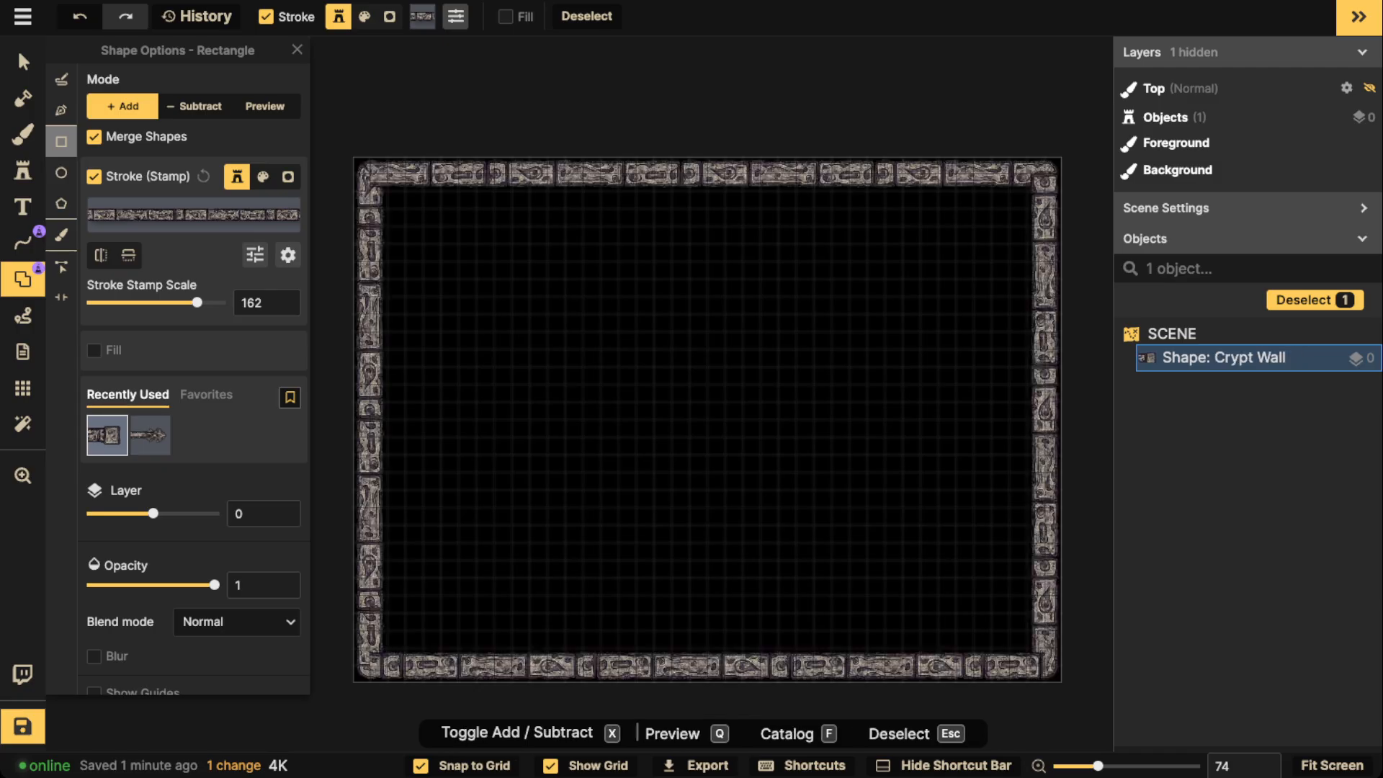
click(203, 177)
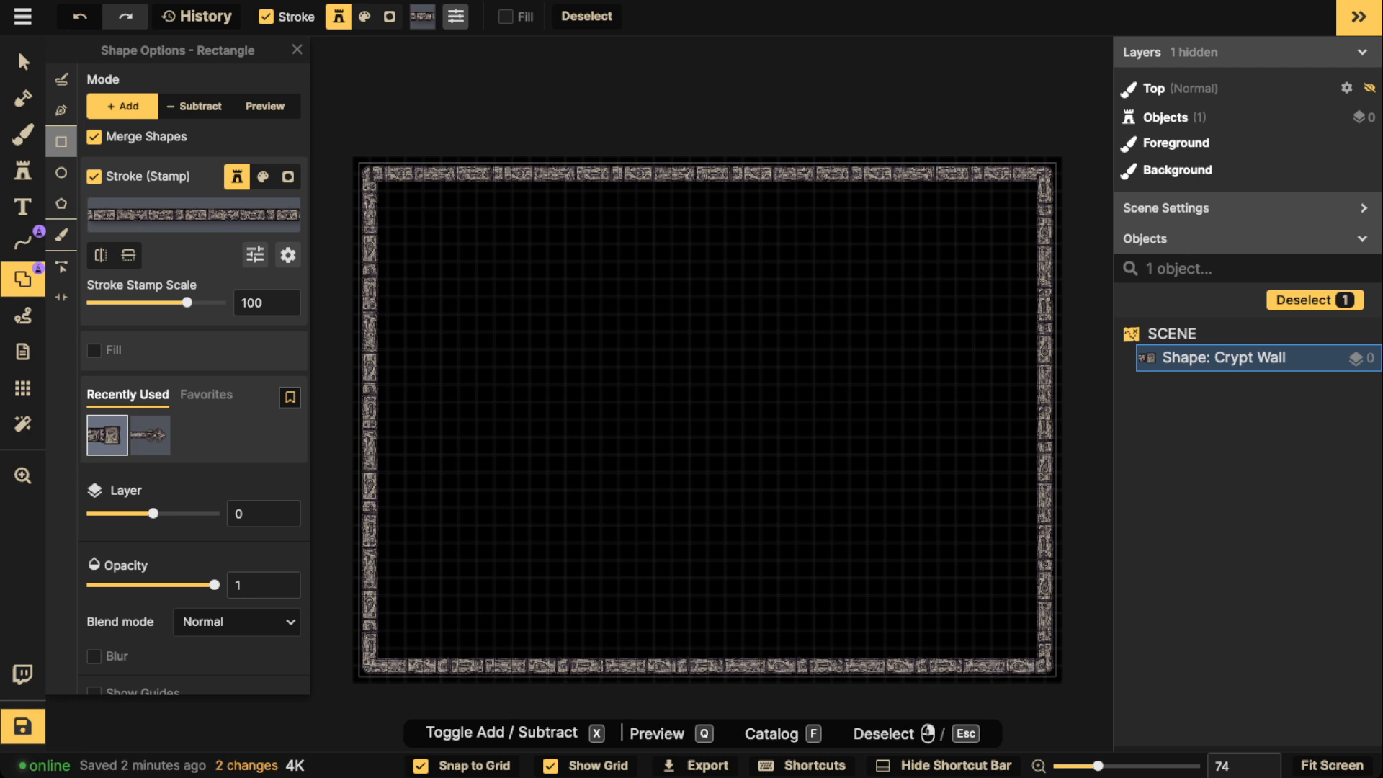
click(23, 62)
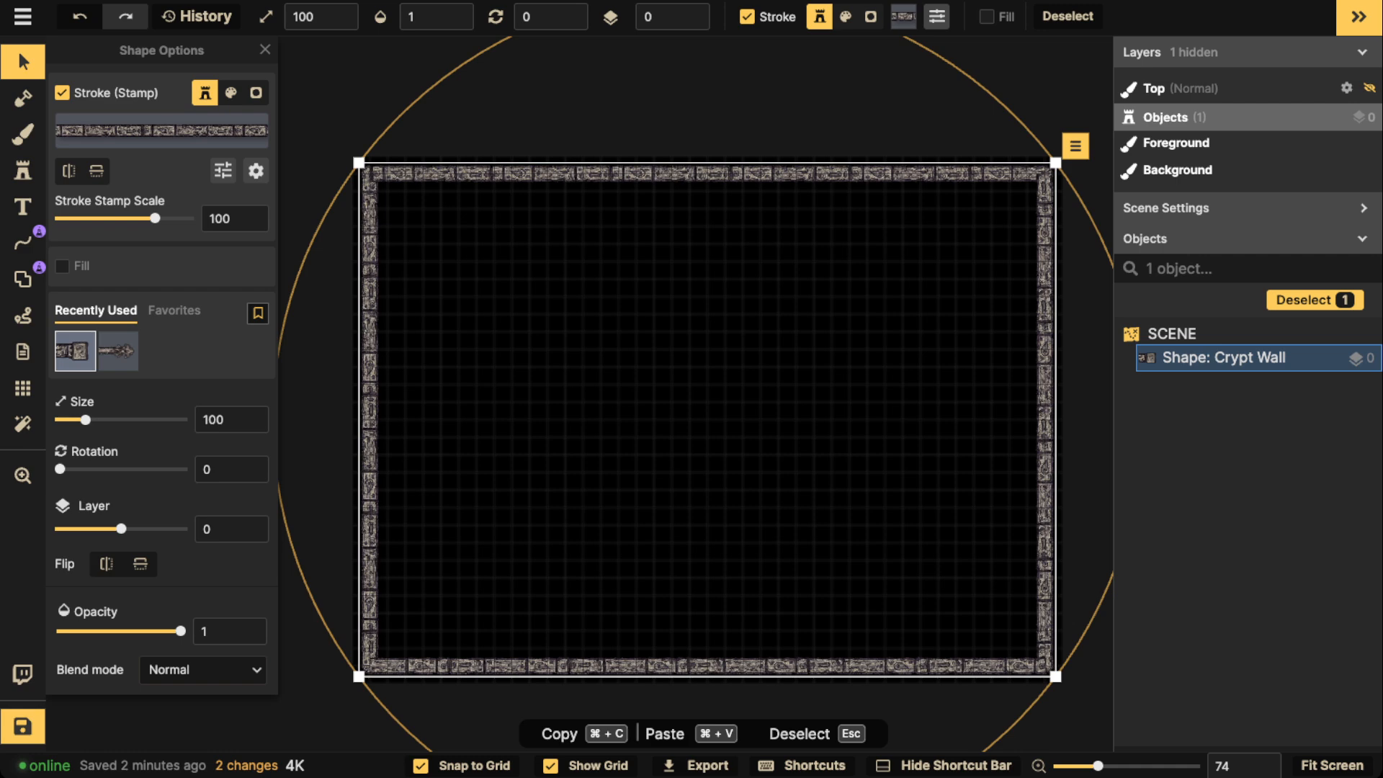
key(Escape)
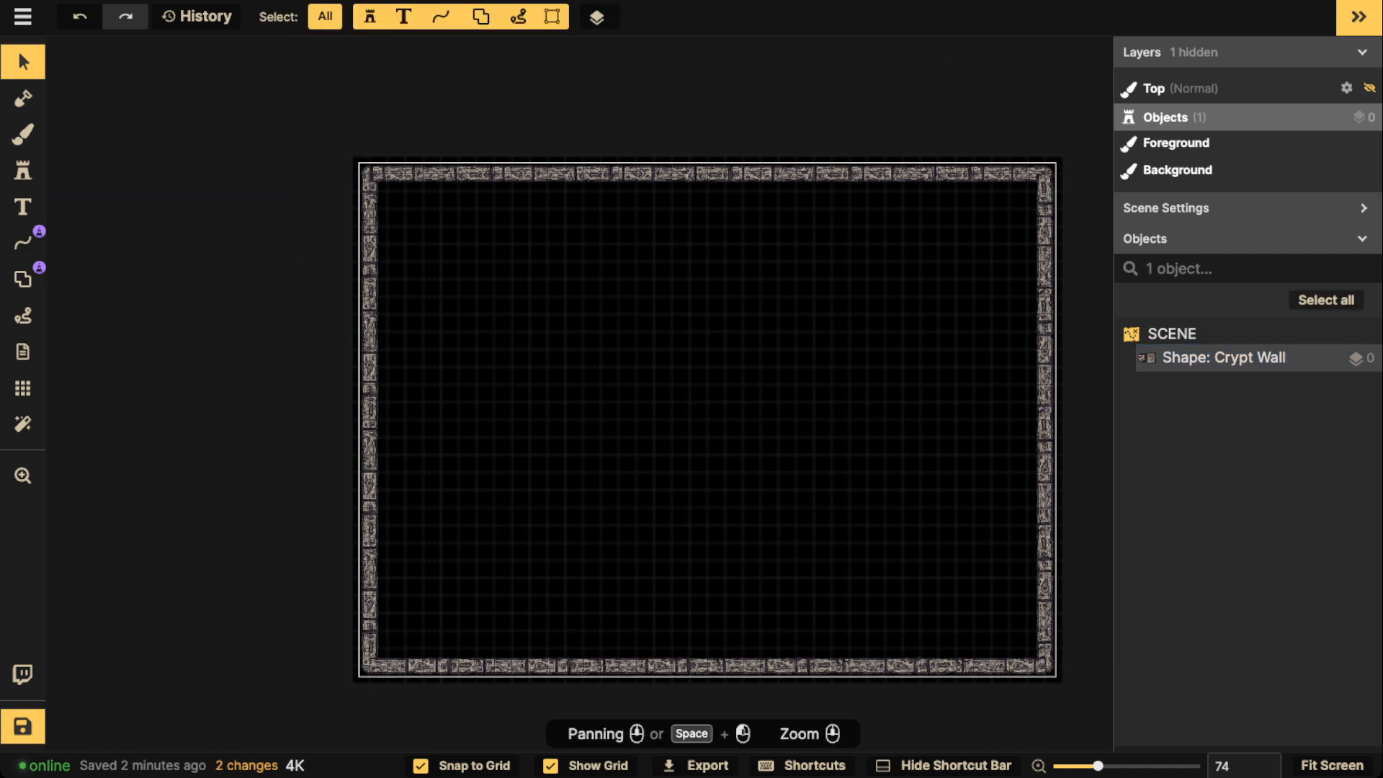
scroll(704, 472, down, 2)
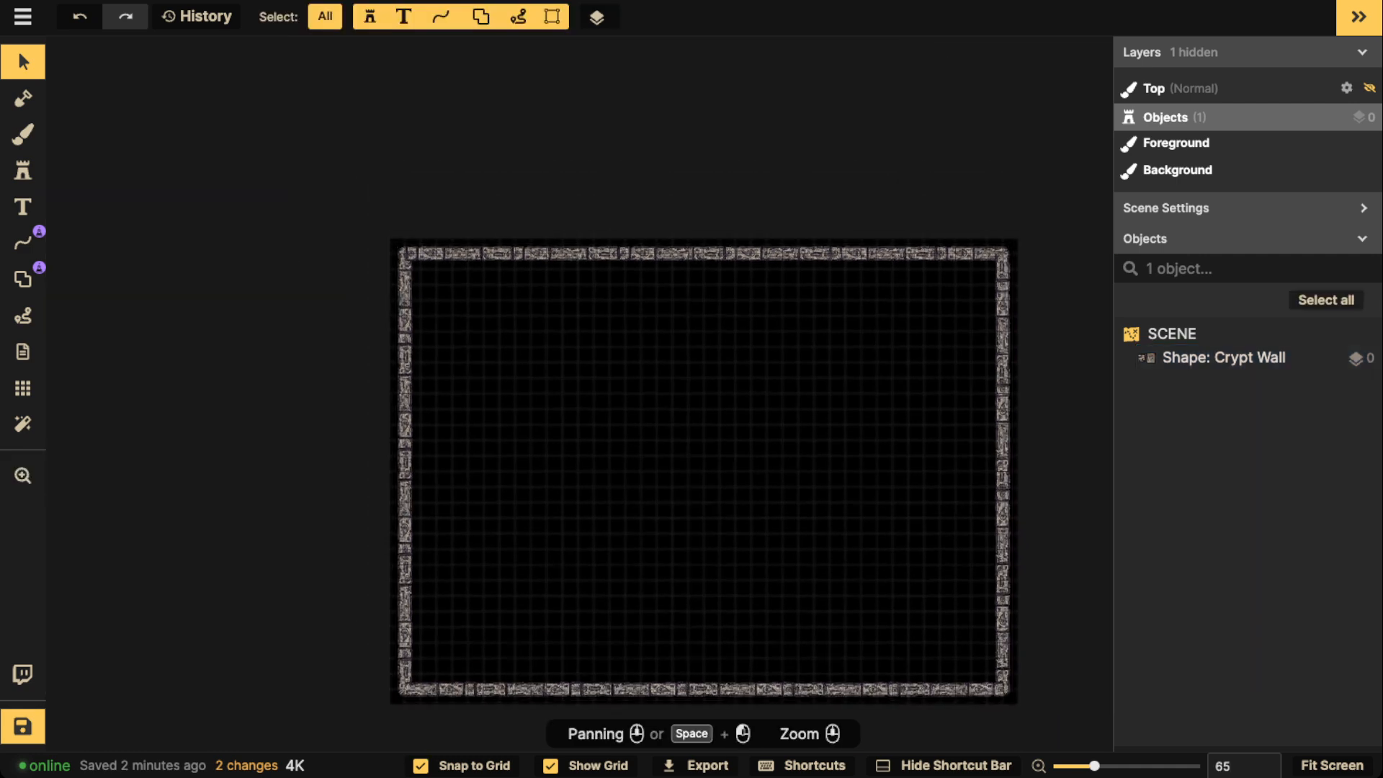
Step: Load the Crypt Wall Cap stamp from the Gothic: Cemetery & Tombs pack into the Stamp tool
click(1224, 357)
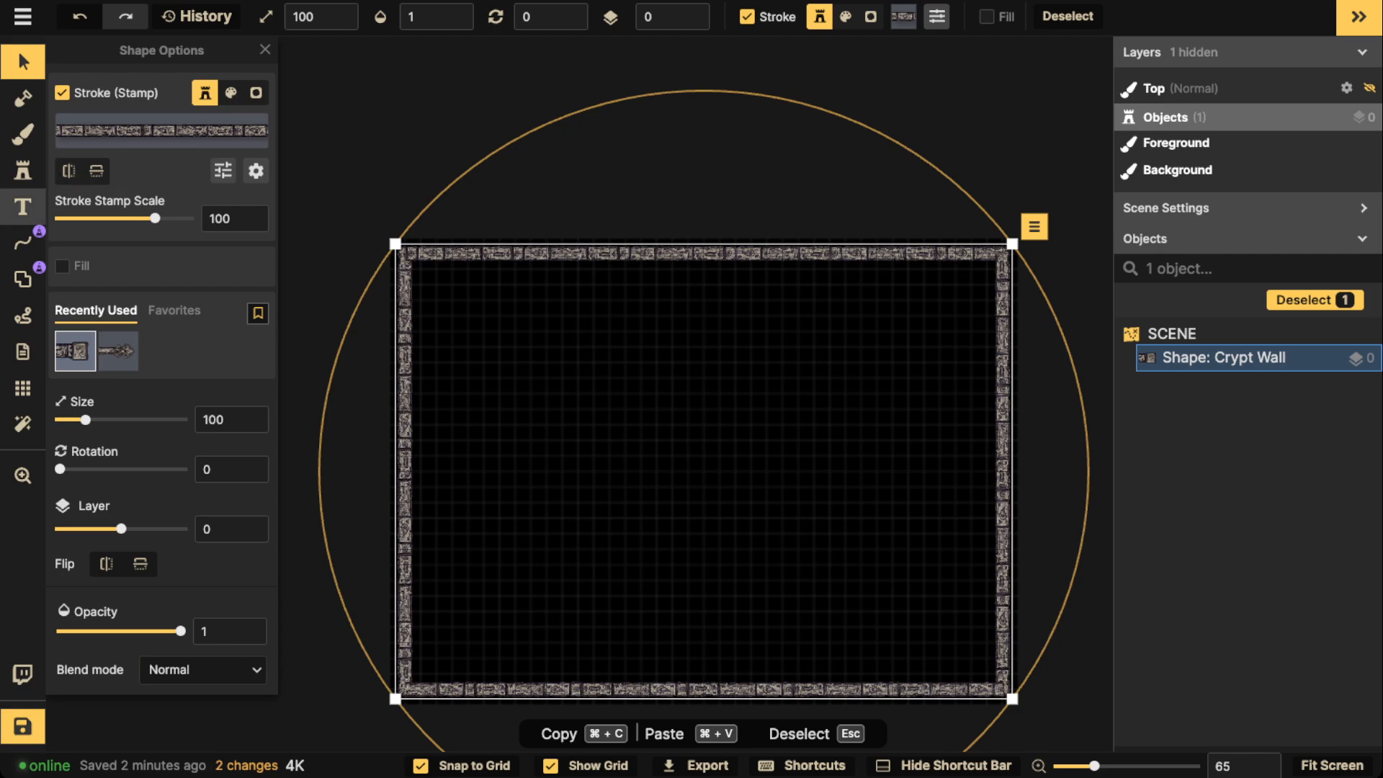
click(23, 171)
click(108, 126)
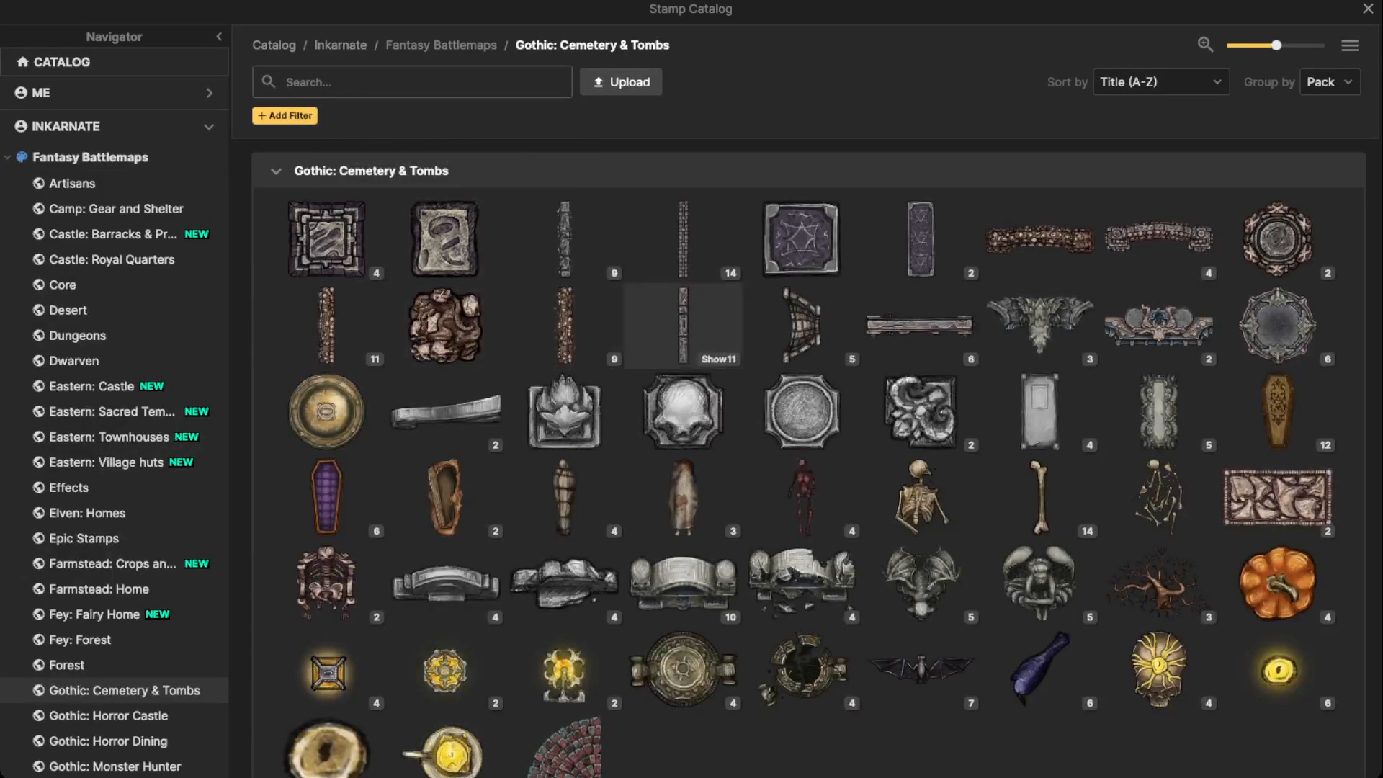
scroll(683, 361, down, 2)
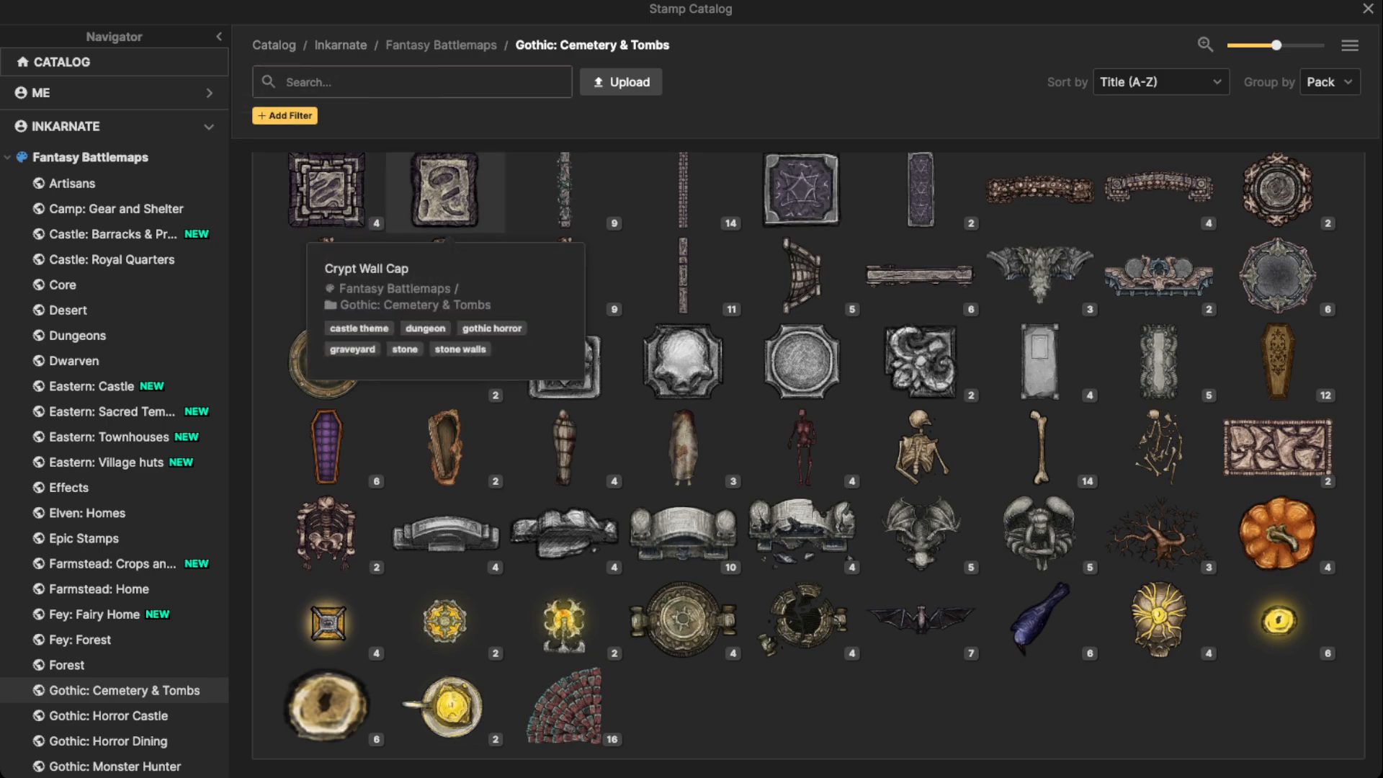
click(444, 190)
Step: Set the Crypt Wall Cap's stamp scale to 140 to suit the border's upper-left corner
scroll(418, 285, up, 5)
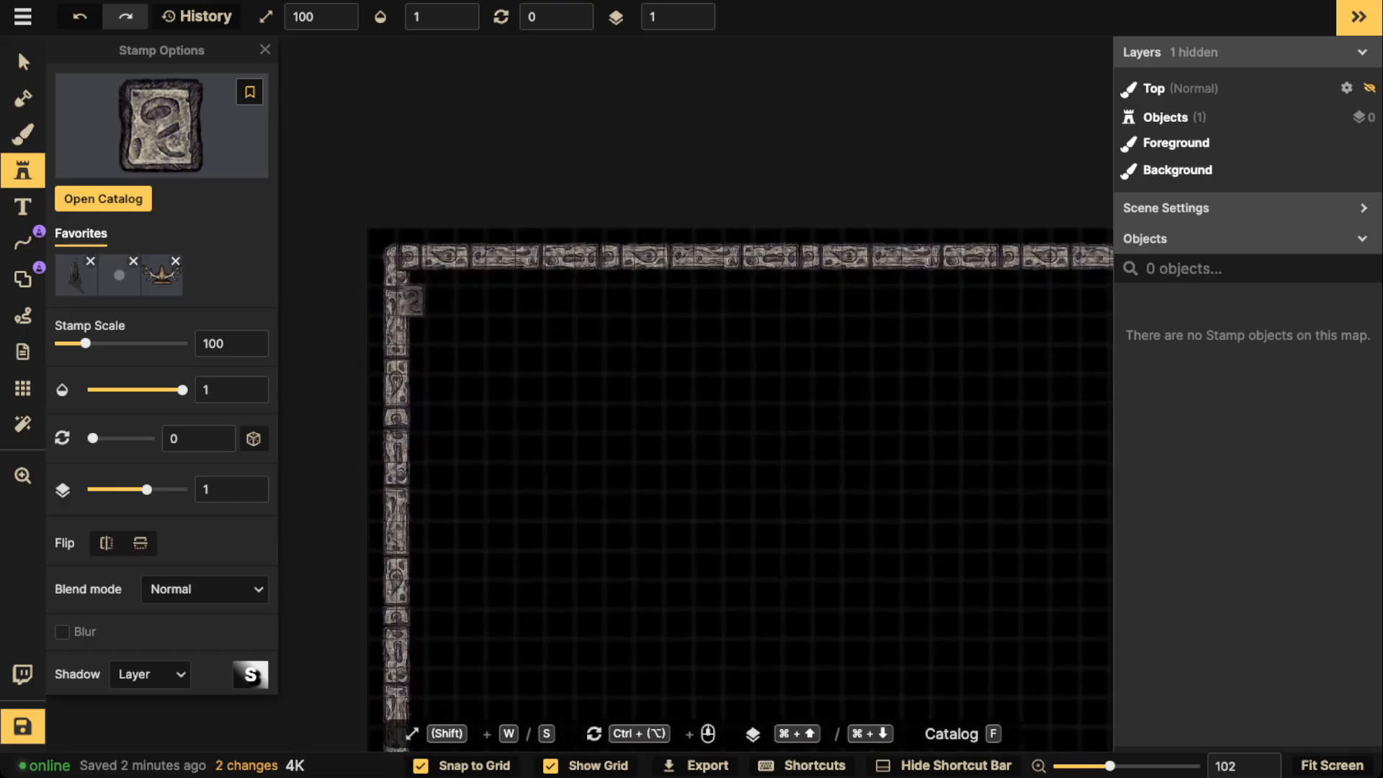
key(w)
key(w)
key(w)
key(w)
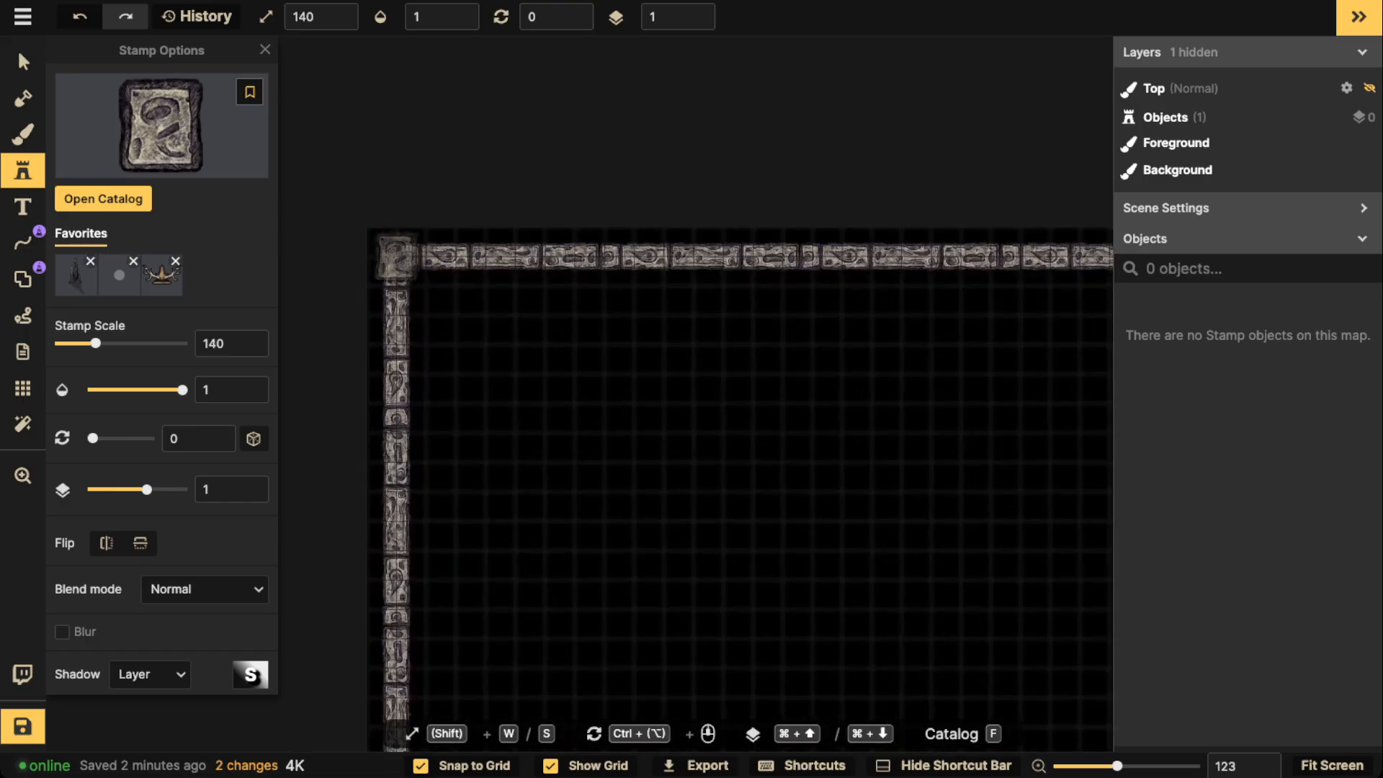
Step: Load the Sculptured Wall Cap stamp from the Gothic: Horror Dining pack into the Stamp tool
click(161, 126)
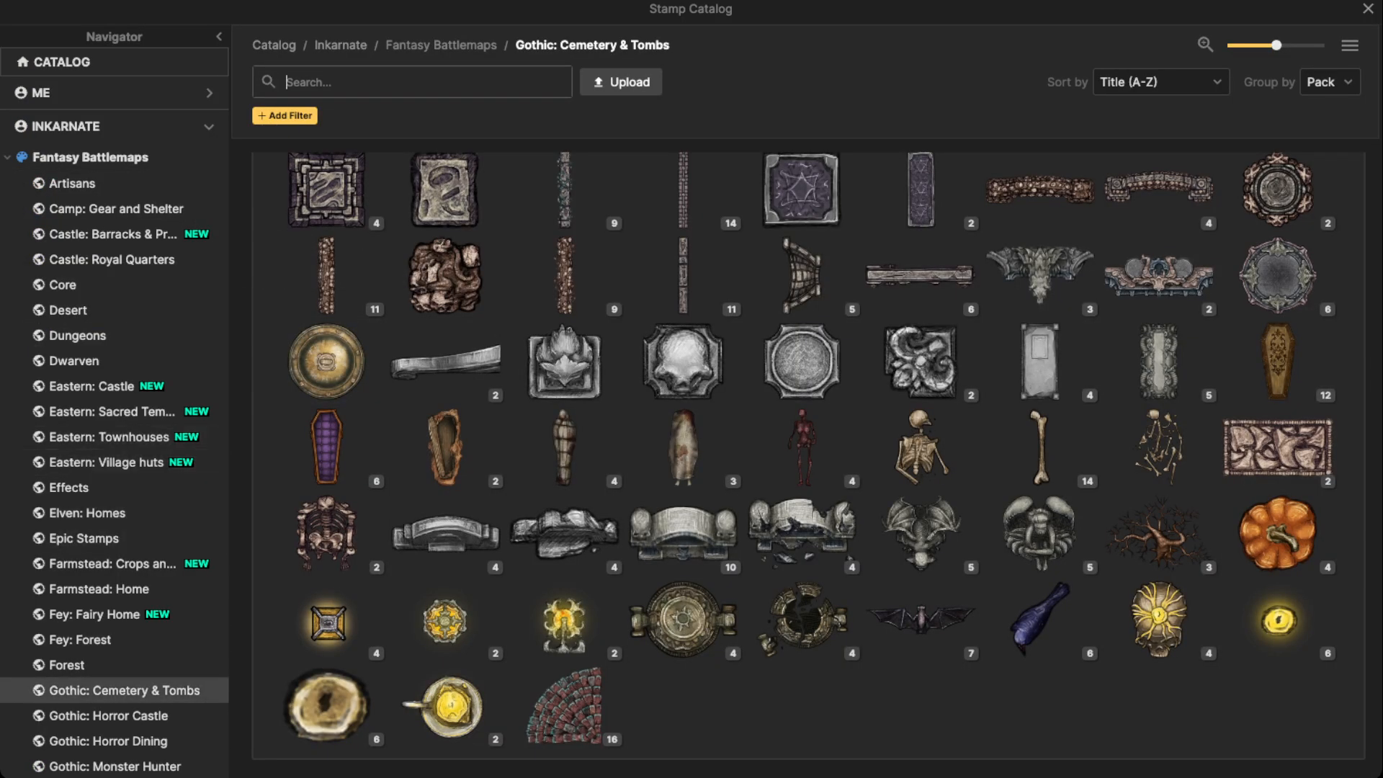
click(108, 715)
scroll(564, 535, down, 1)
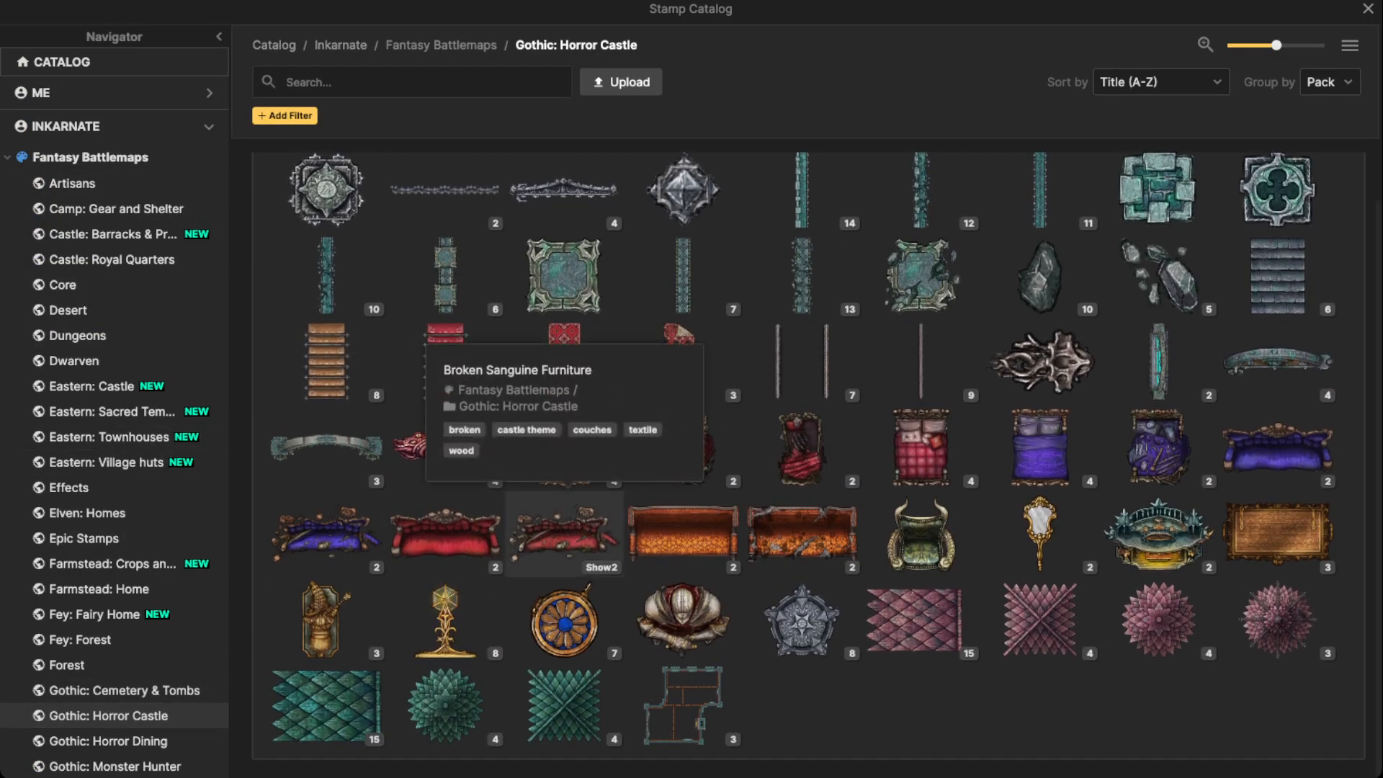
scroll(564, 535, up, 1)
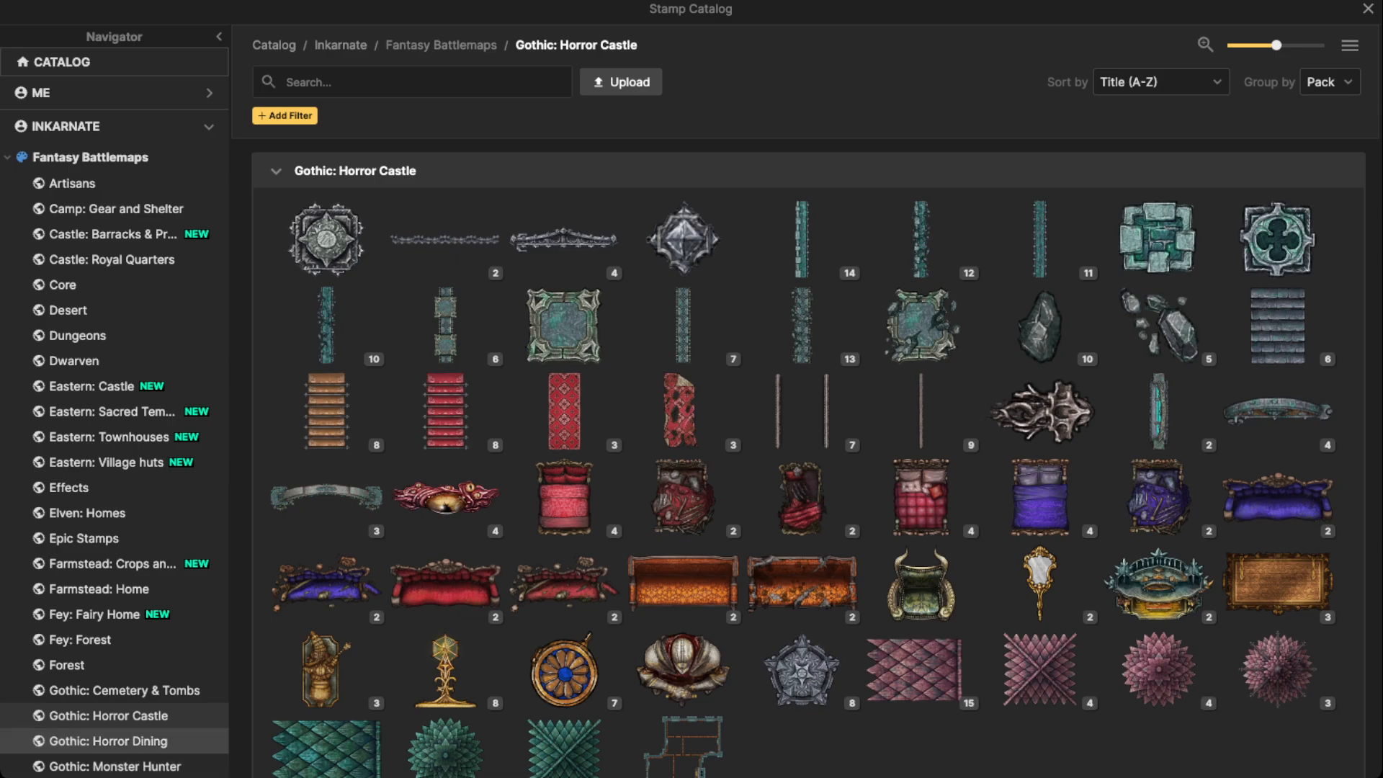
click(108, 741)
click(444, 231)
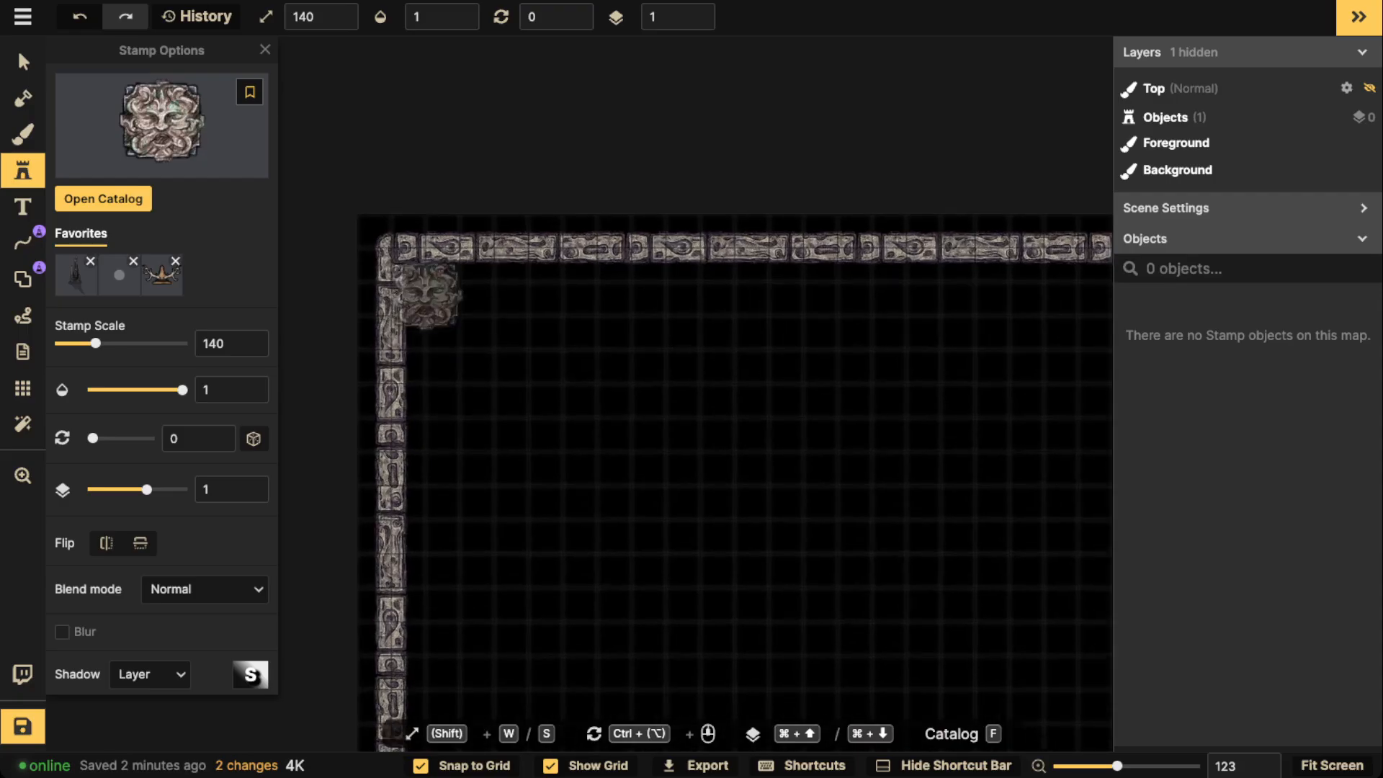
Step: Set the wall cap's stamp scale to 100 and place it on the border's upper-left corner
scroll(429, 295, up, 3)
key(s)
key(s)
key(s)
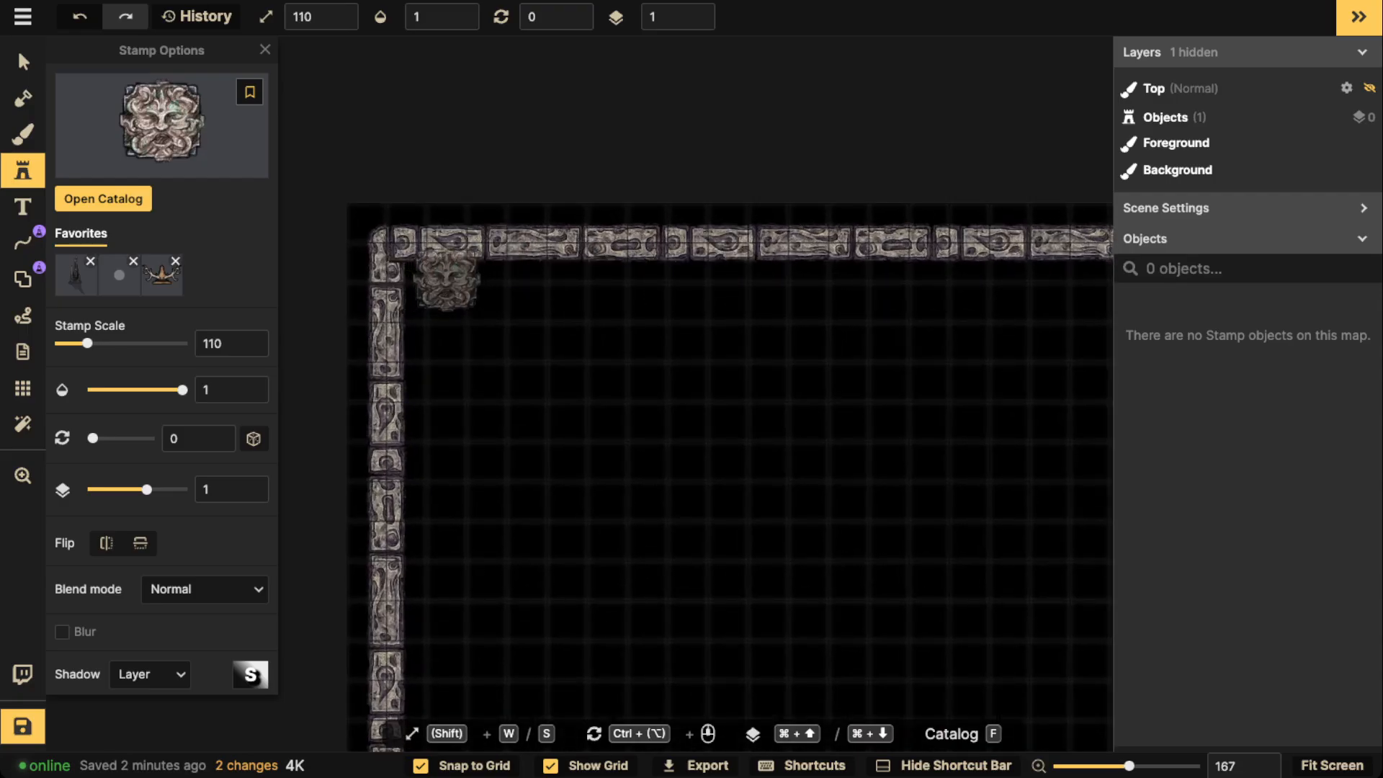
key(s)
click(387, 243)
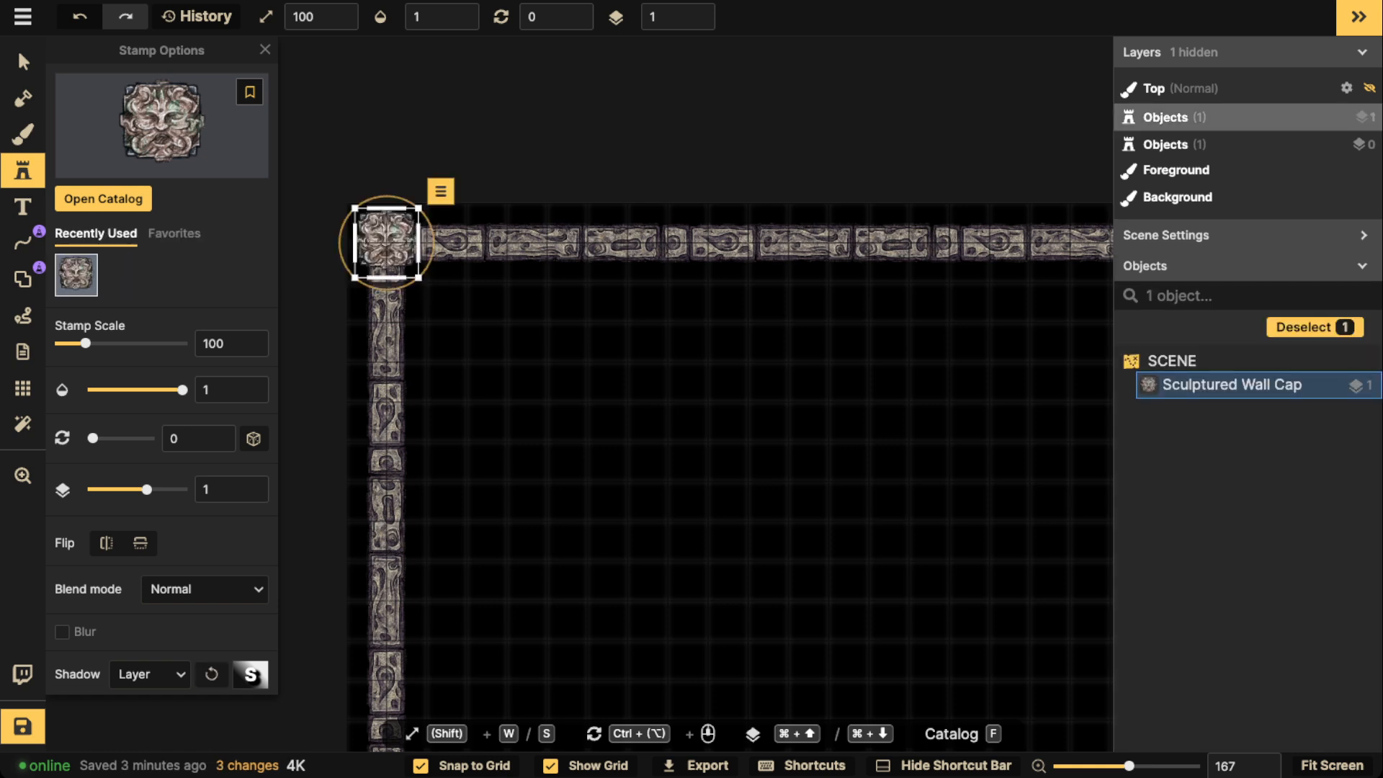
Step: Place matching wall caps on the border's lower-left and lower-right corners
scroll(387, 235, down, 3)
drag(528, 374, 541, 58)
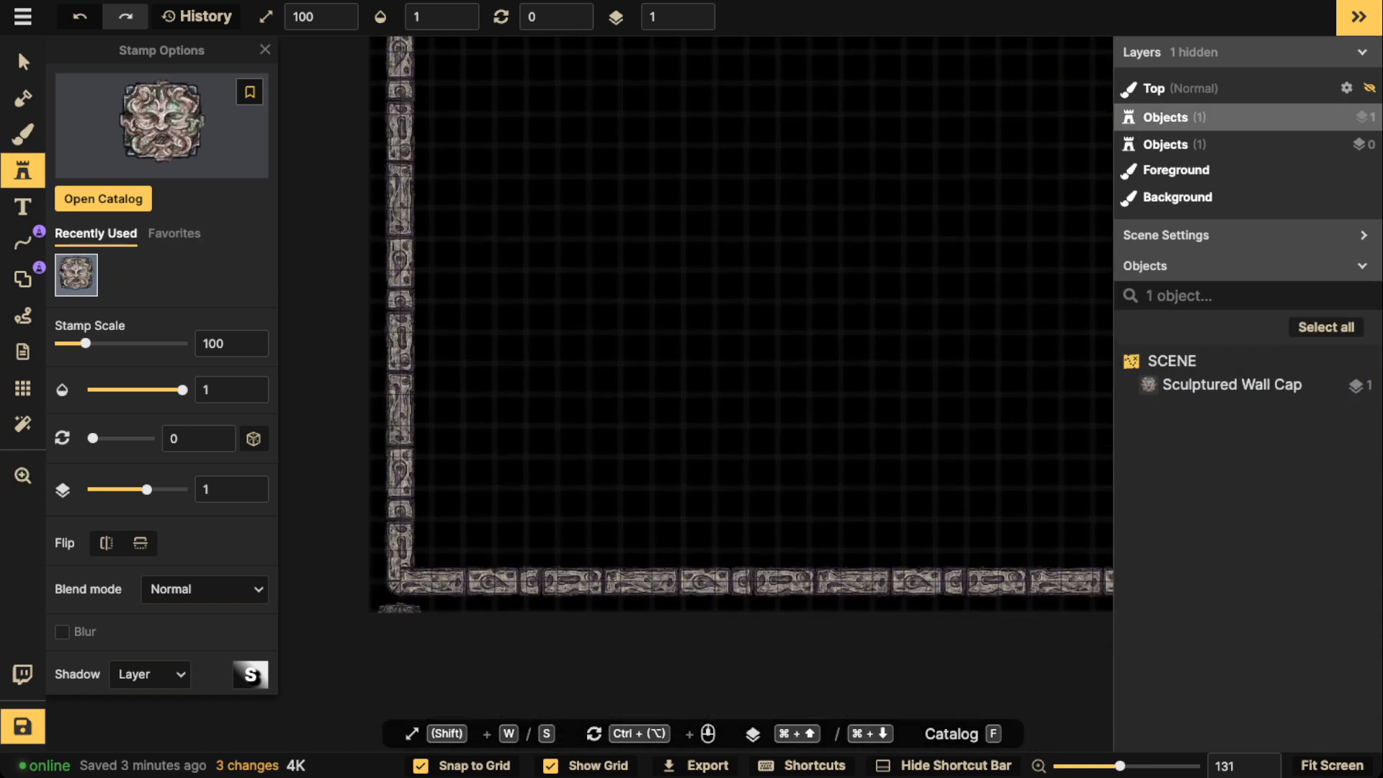
click(400, 582)
drag(638, 500, 304, 534)
drag(778, 507, 246, 503)
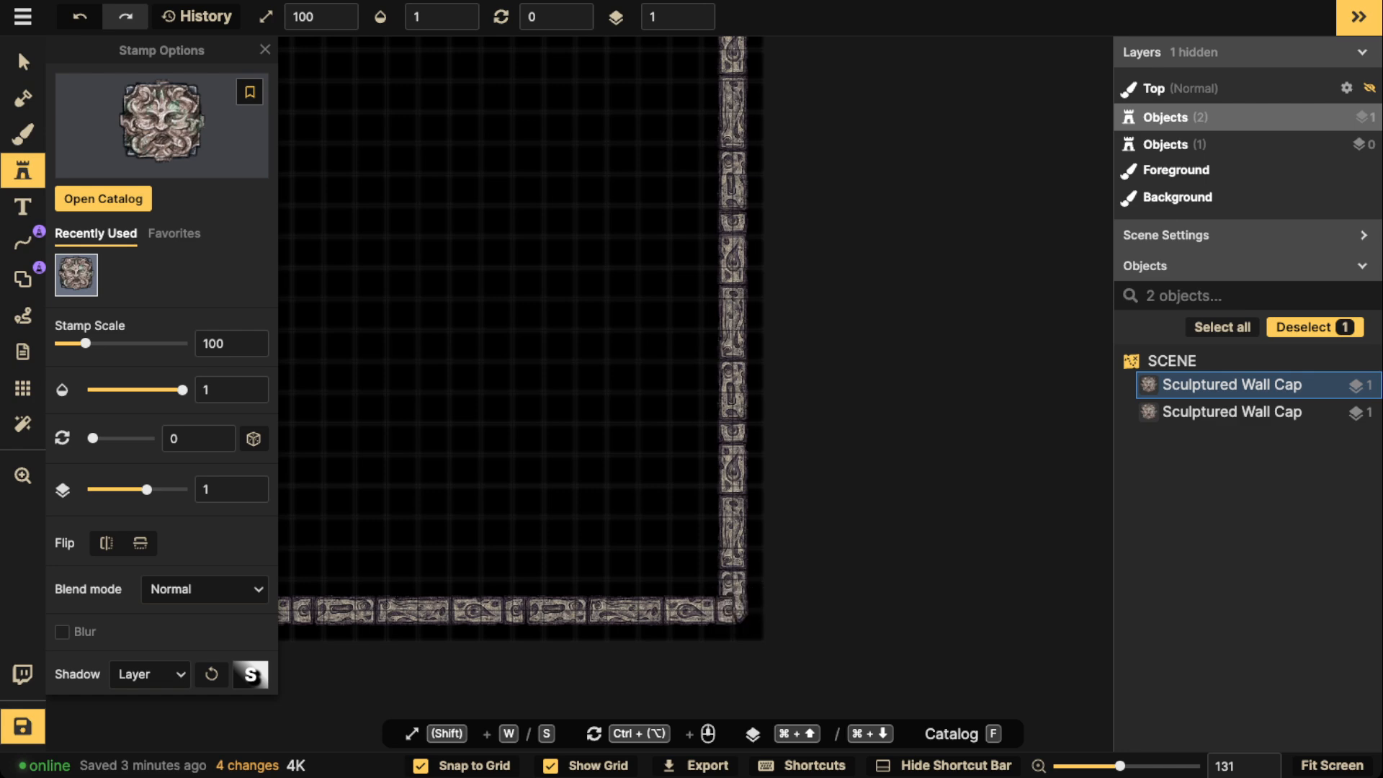
click(733, 610)
Step: Place a matching wall cap on the border's upper-right corner and deselect it
drag(652, 339, 649, 752)
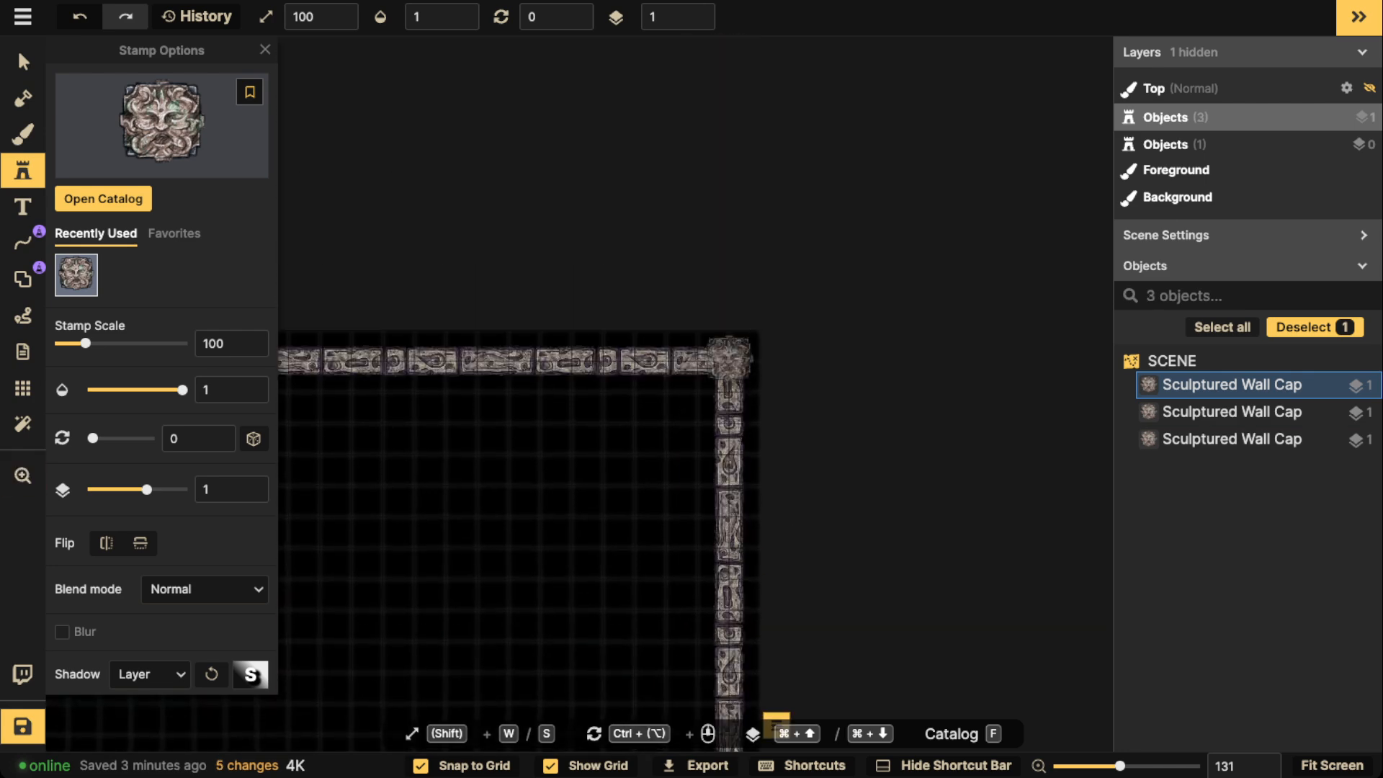
click(729, 357)
drag(456, 466, 781, 386)
scroll(646, 475, down, 2)
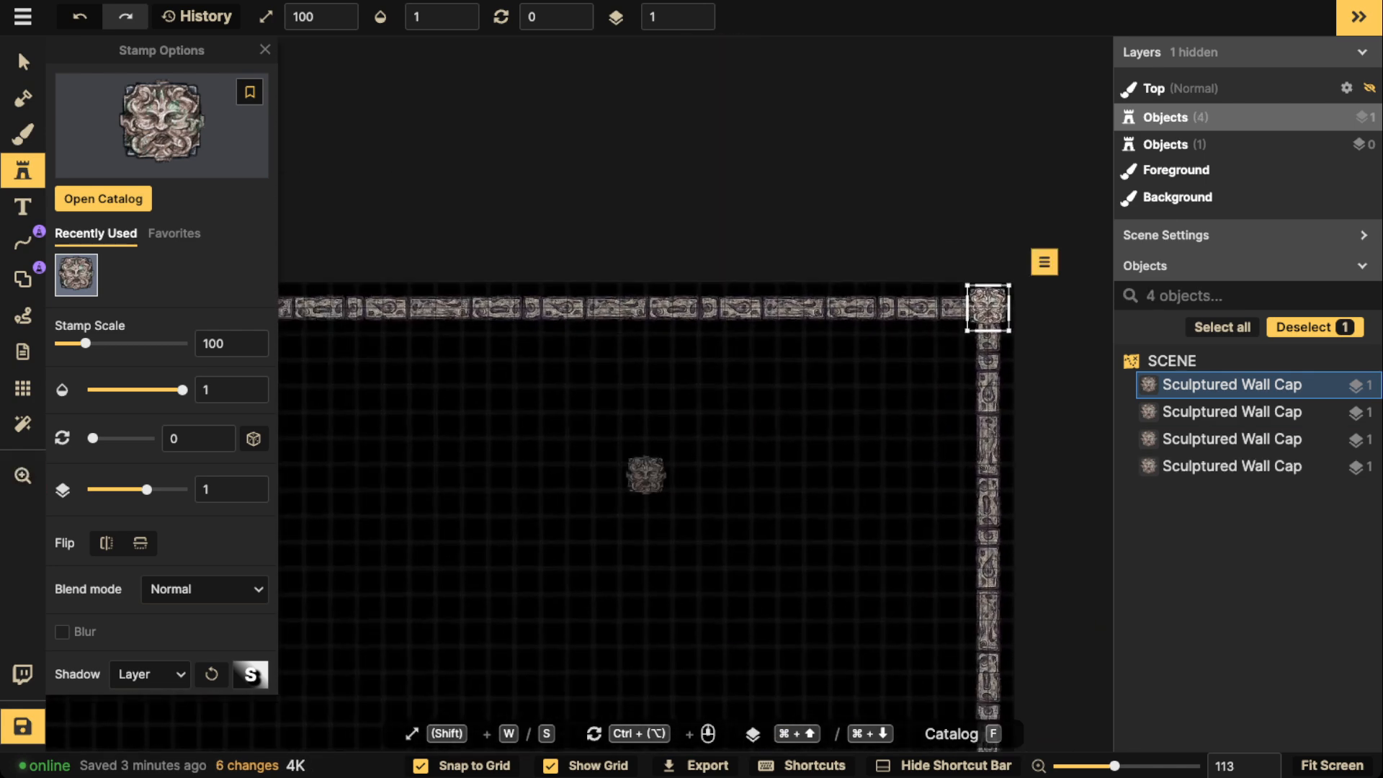
key(Escape)
scroll(634, 468, down, 5)
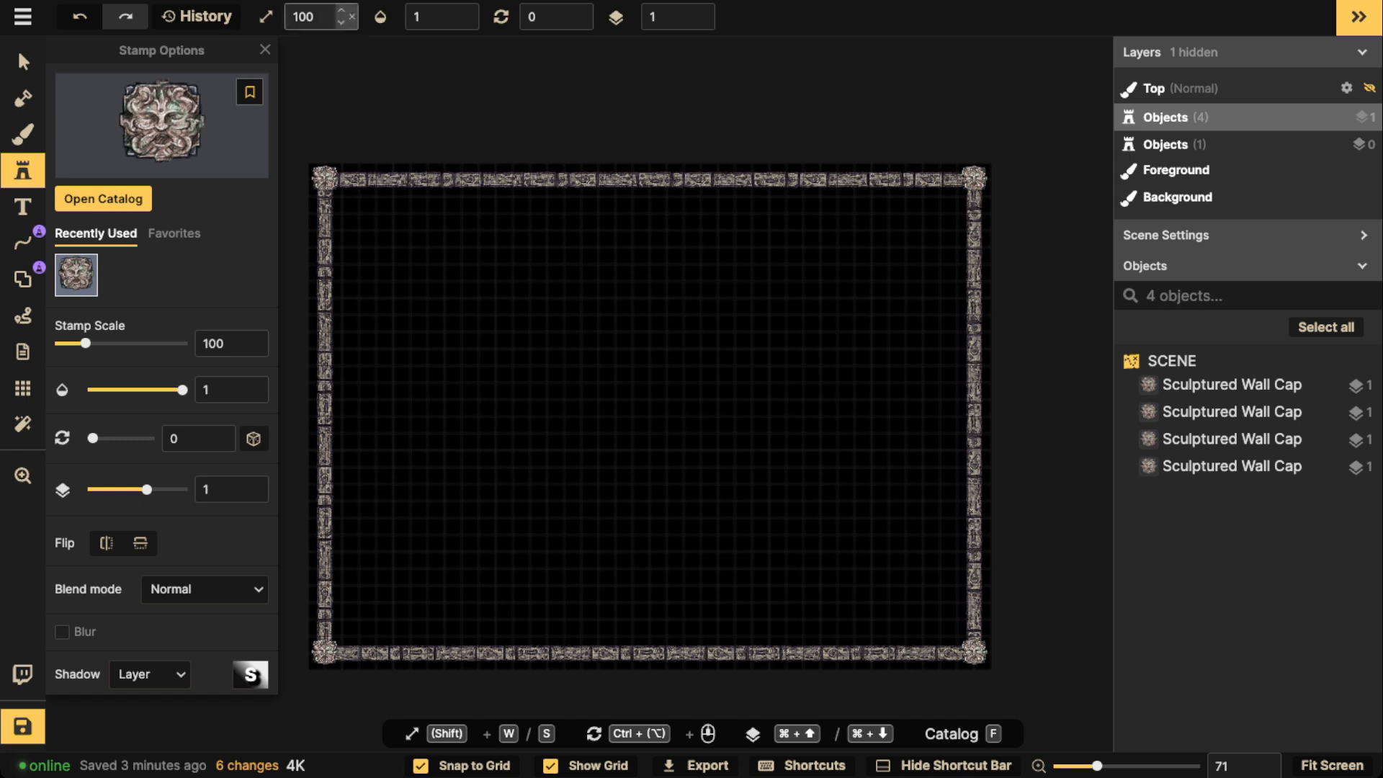
Step: Duplicate the Crypt Wall border shape and align the copy exactly over the original
click(23, 62)
click(325, 254)
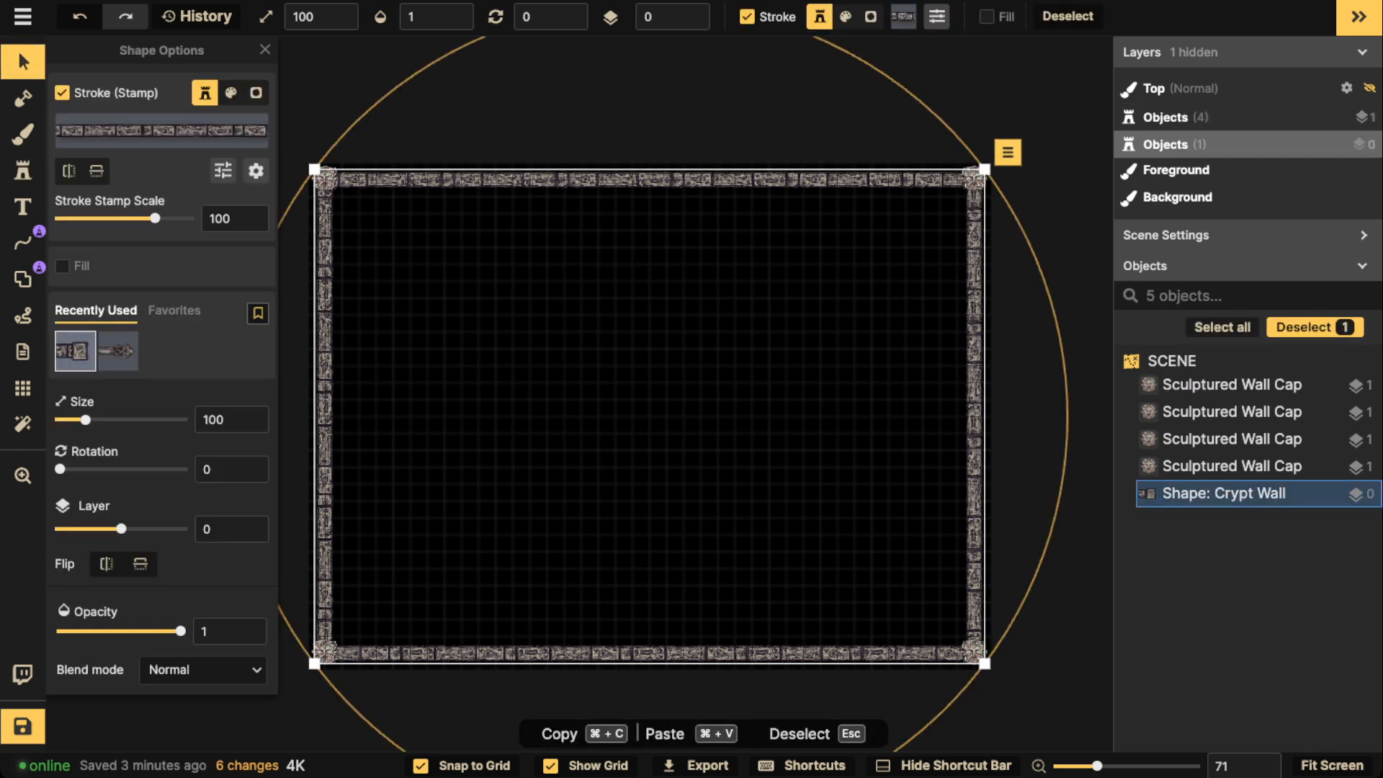
key(super+c)
key(super+v)
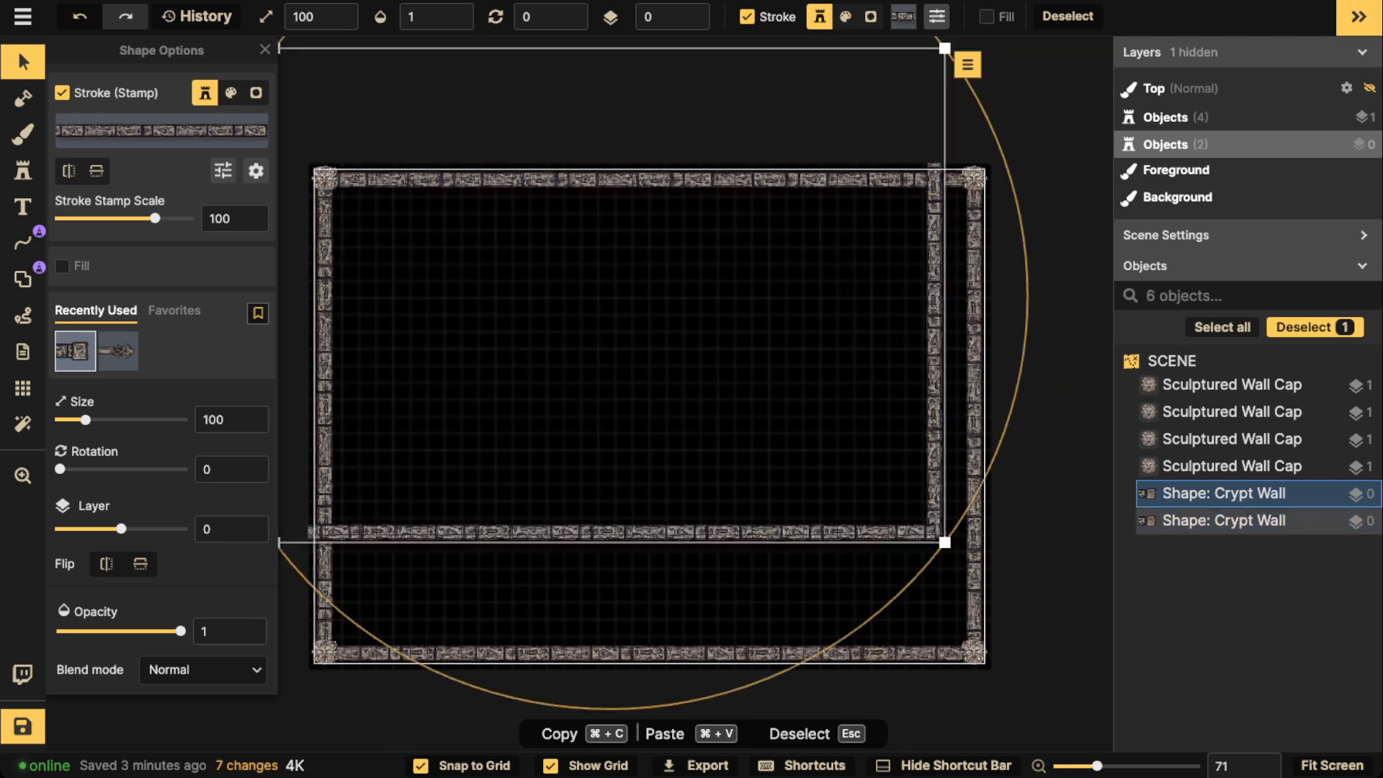
drag(535, 471, 574, 592)
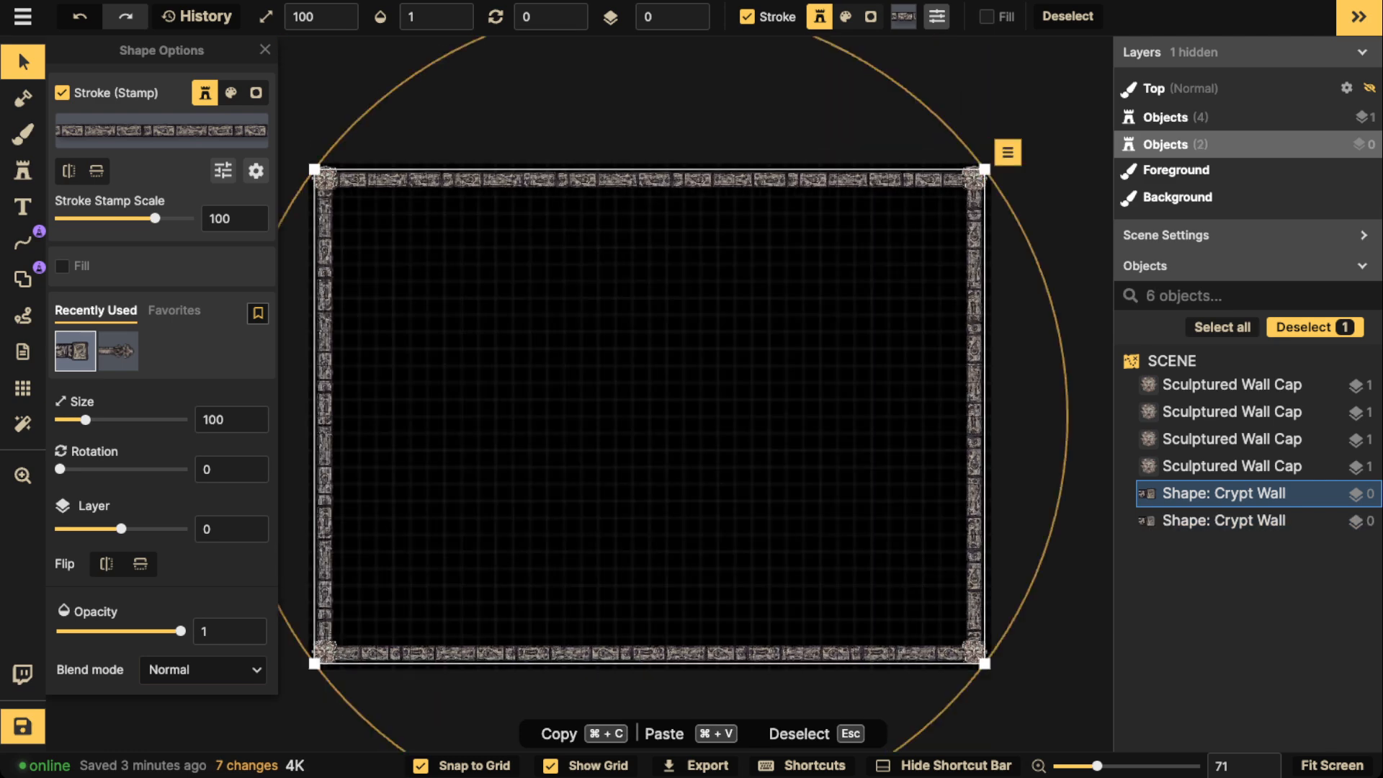
Step: Search the Fantasy Battlemaps paths for vine, try Grasping Thorny Vines as the duplicate border's stroke, and delete the duplicate
click(223, 171)
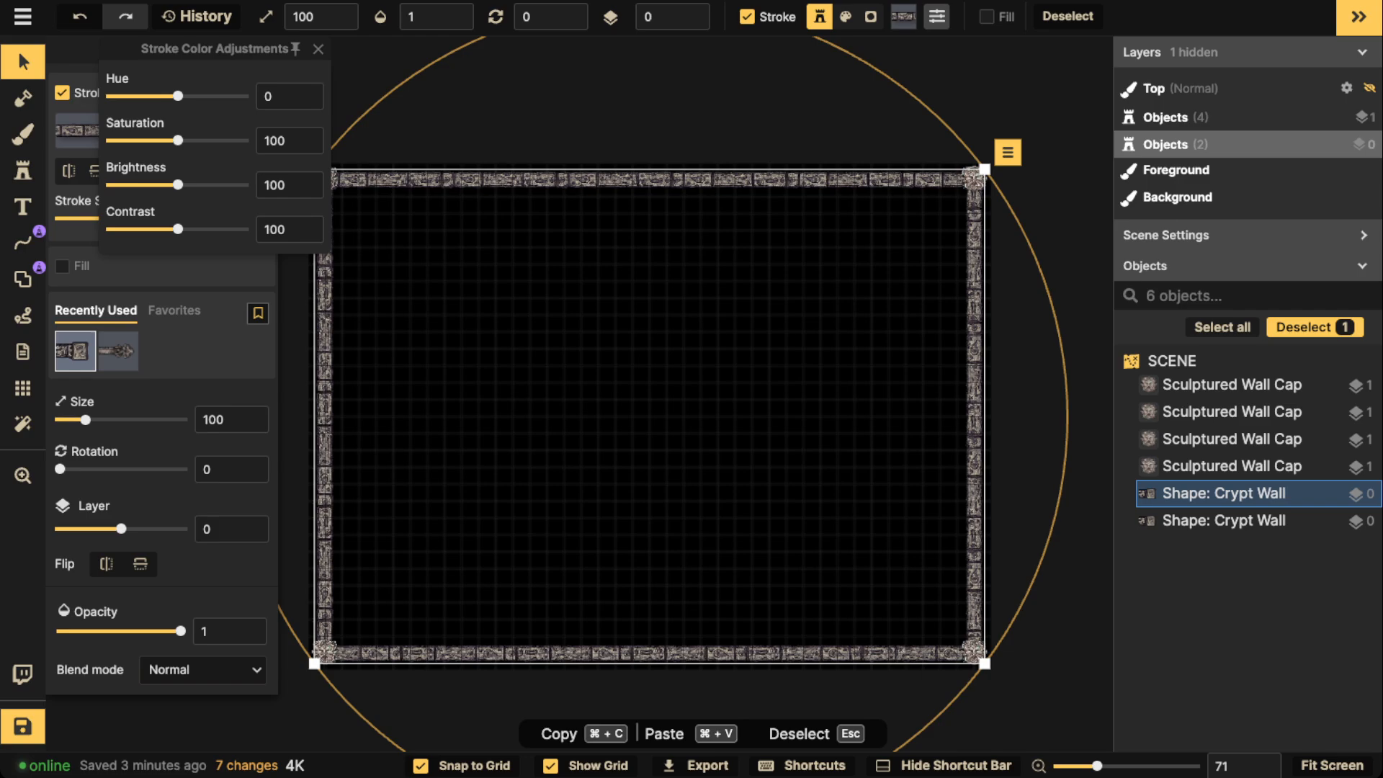
click(317, 49)
click(176, 125)
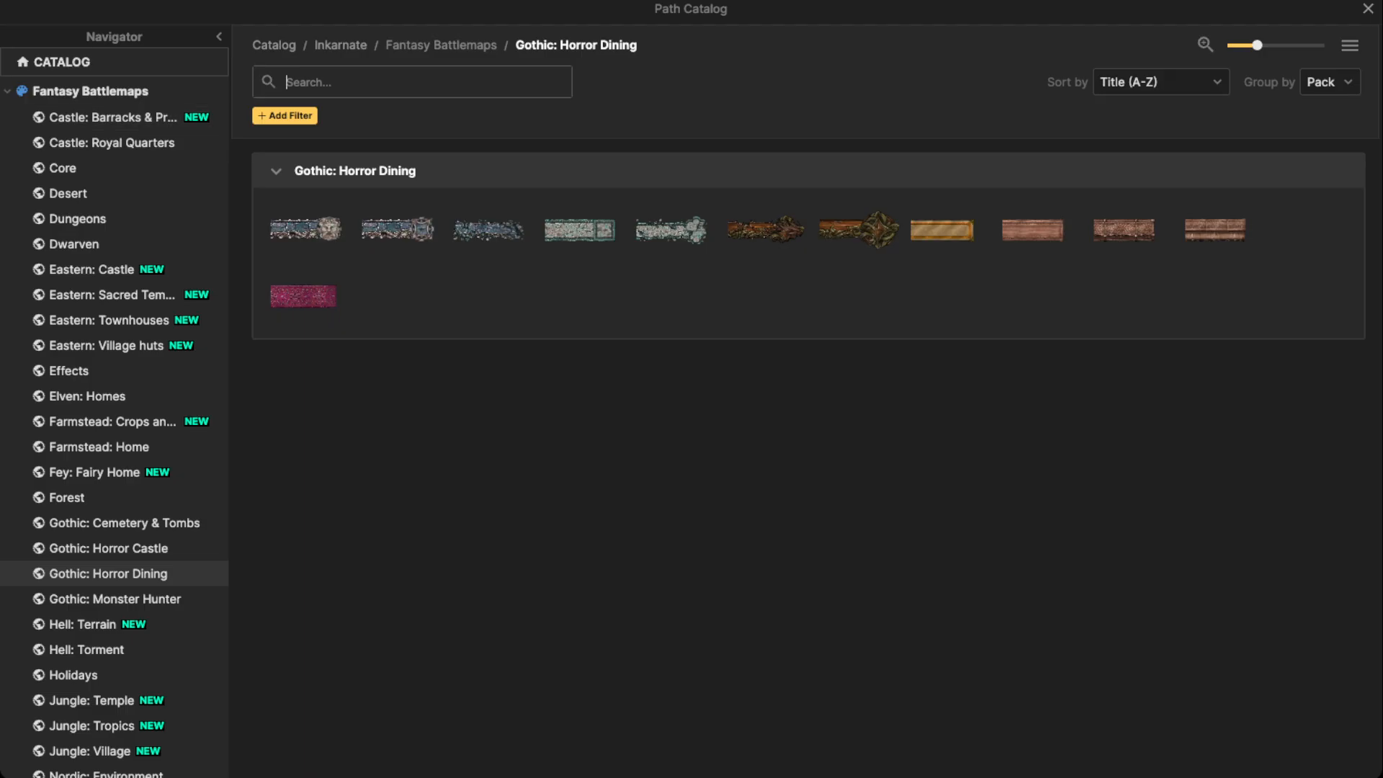
text(vine)
key(Return)
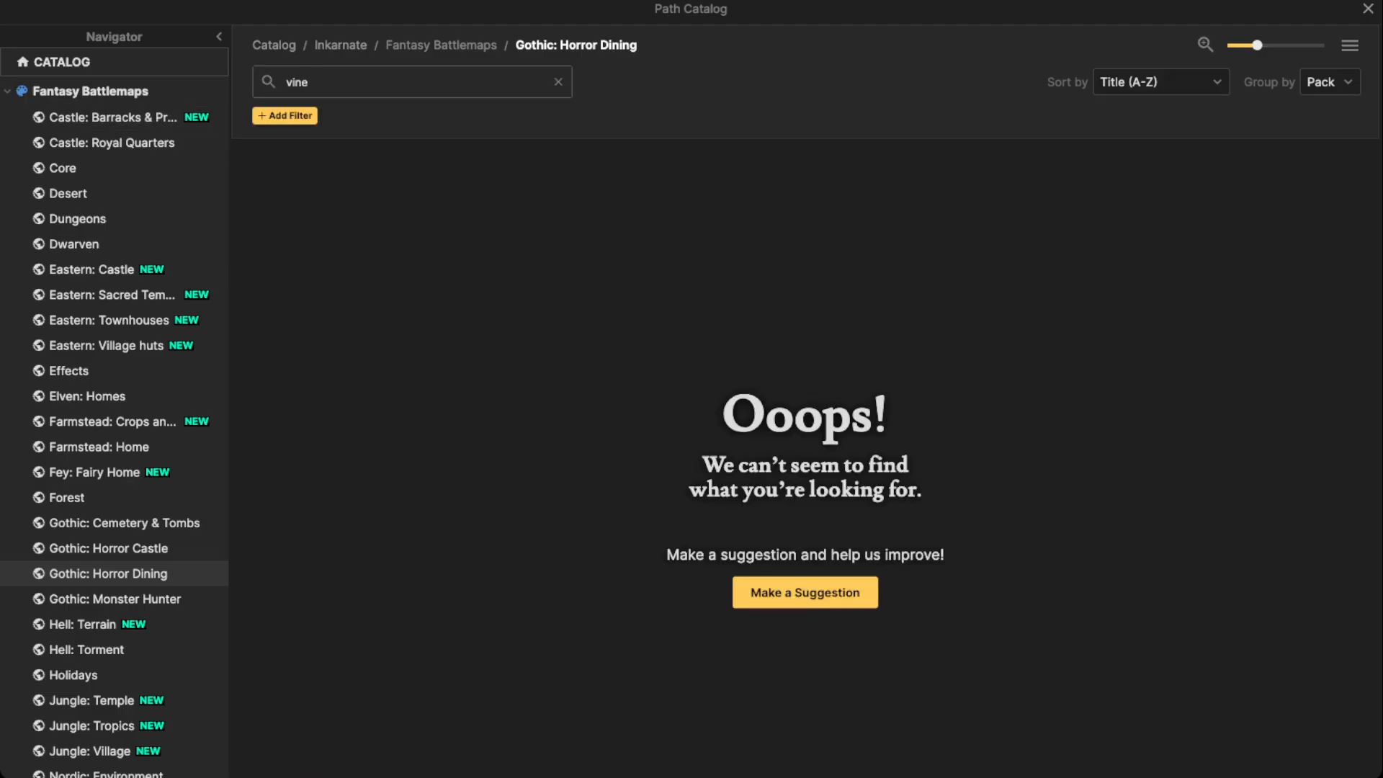
click(433, 45)
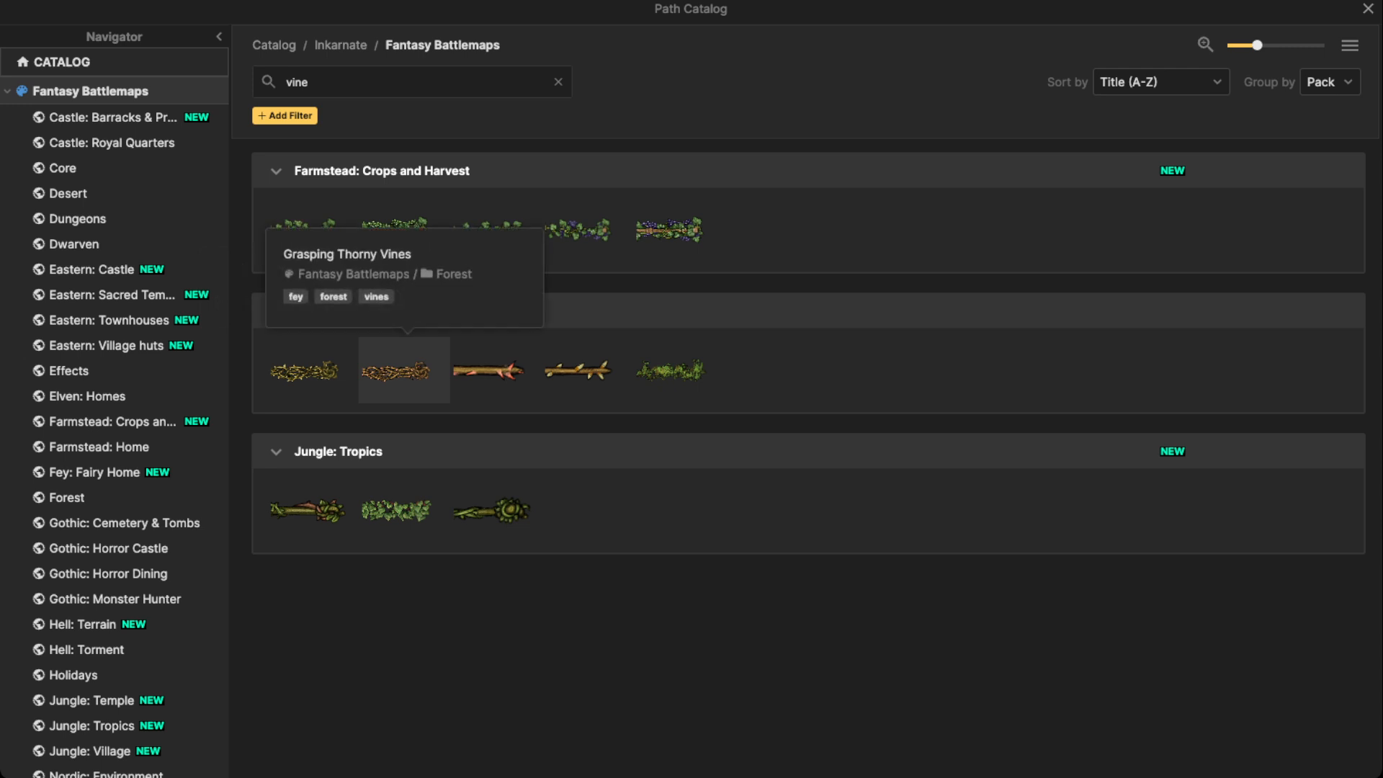
click(404, 370)
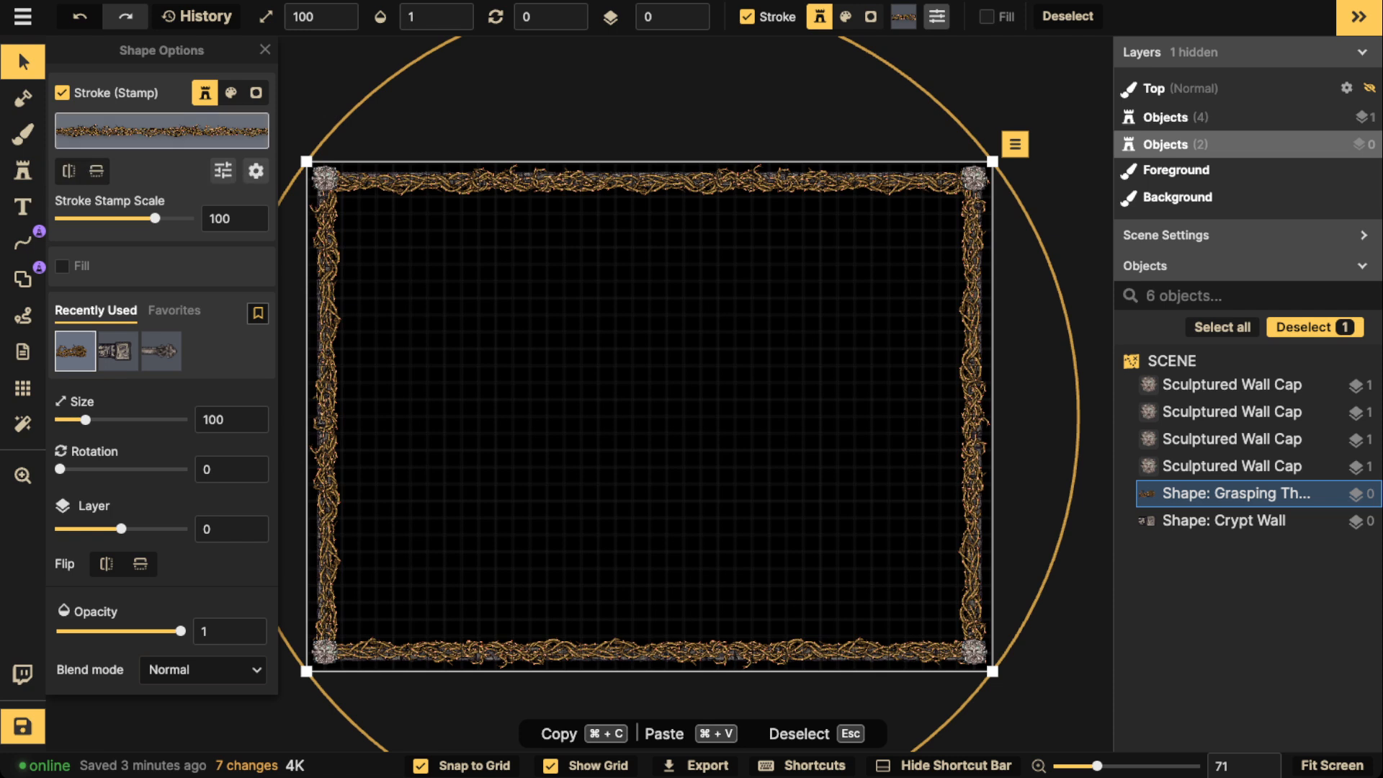
key(Delete)
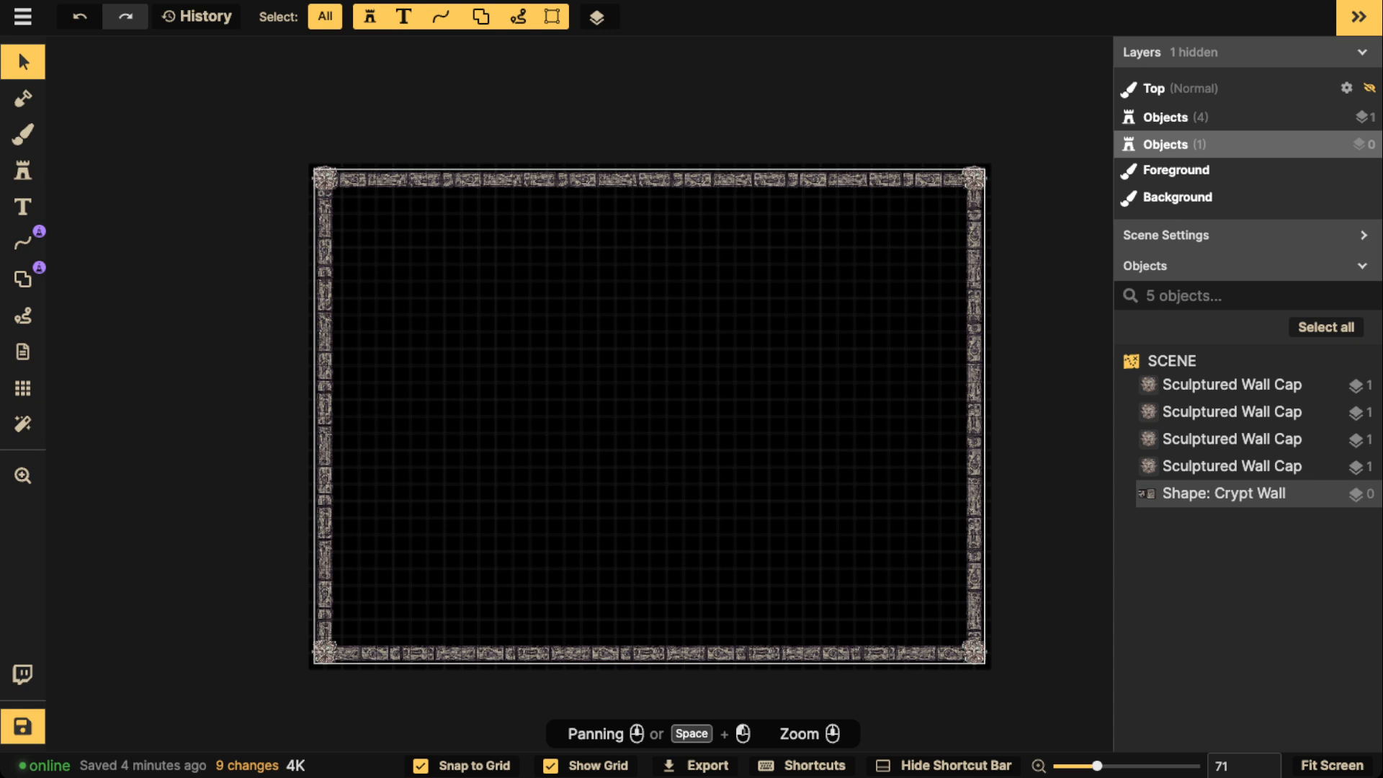
Step: Set the Free Draw line's stroke to Grasping Thorny Vine from the Forest pack
click(23, 243)
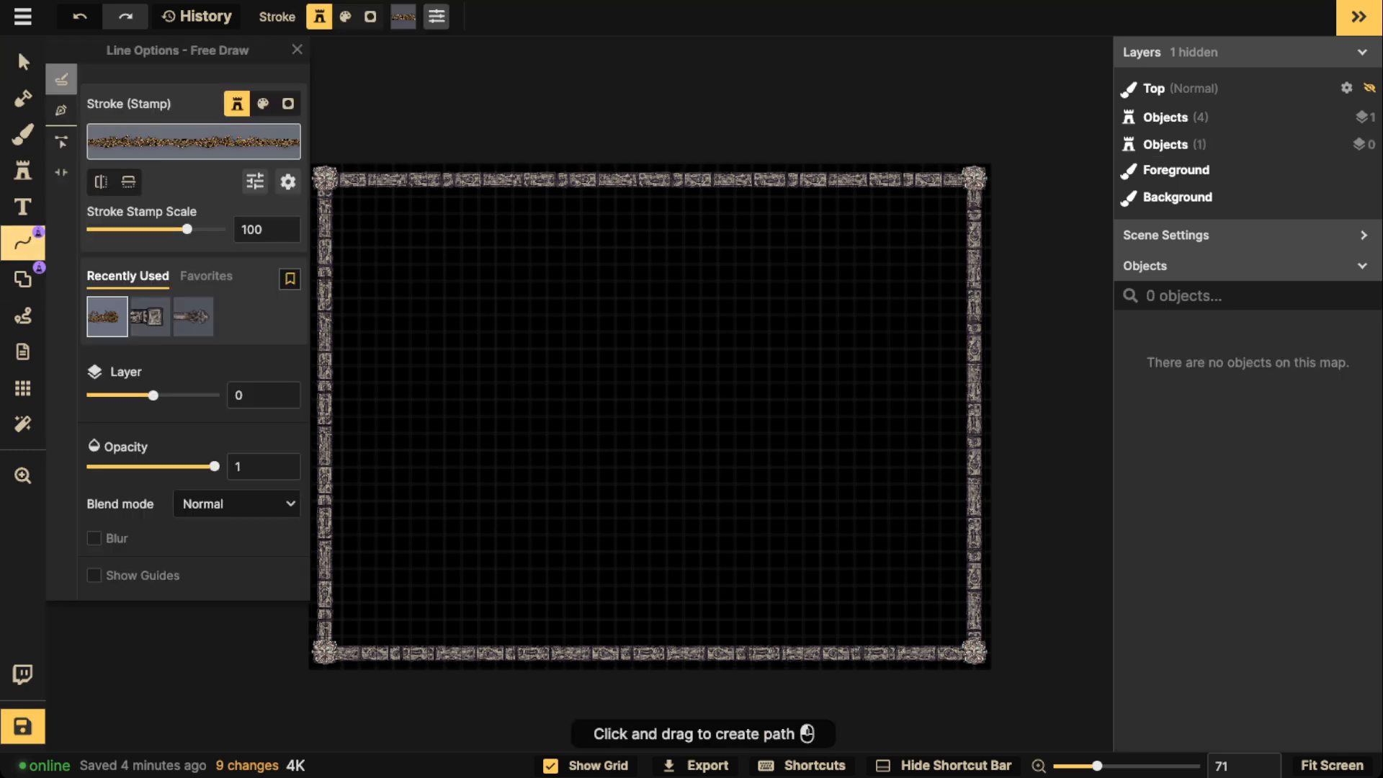
scroll(328, 277, up, 3)
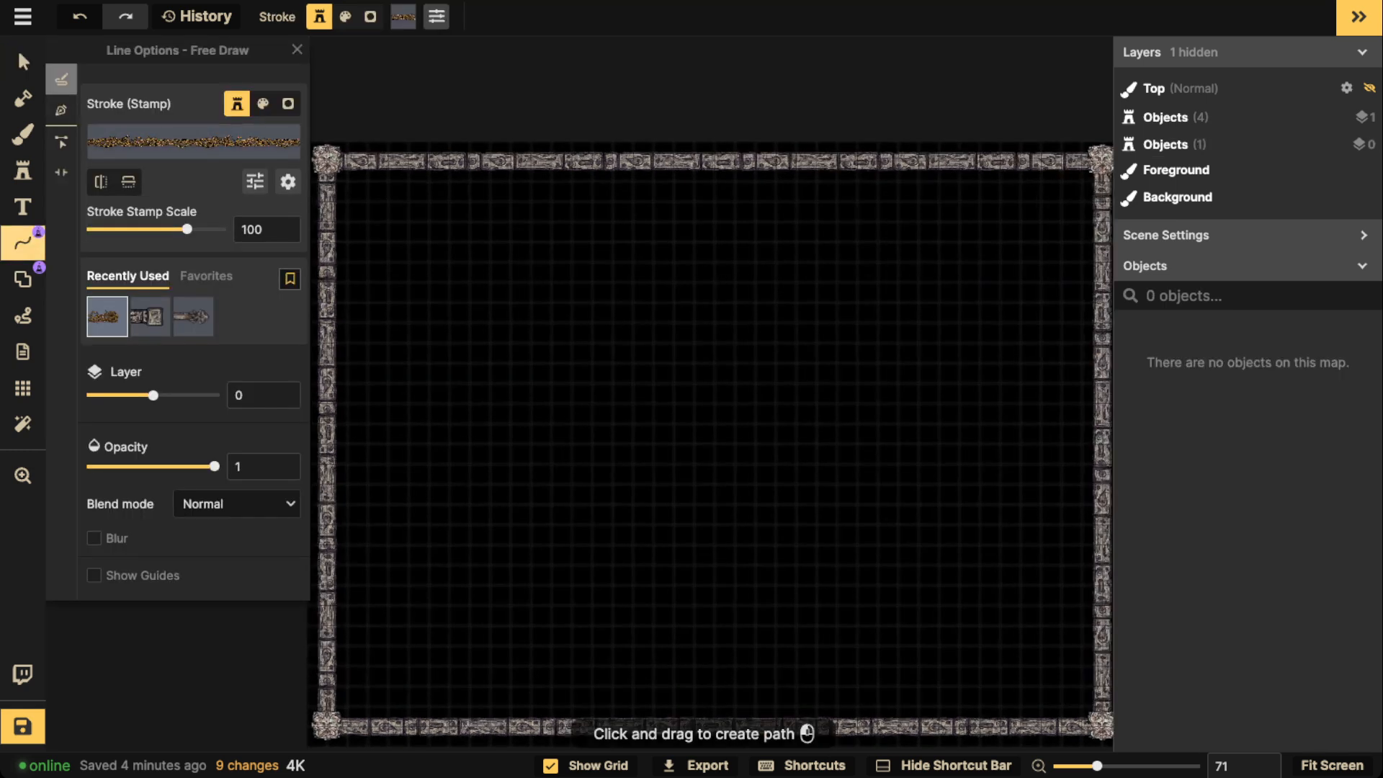
key(space)
drag(327, 278, 486, 345)
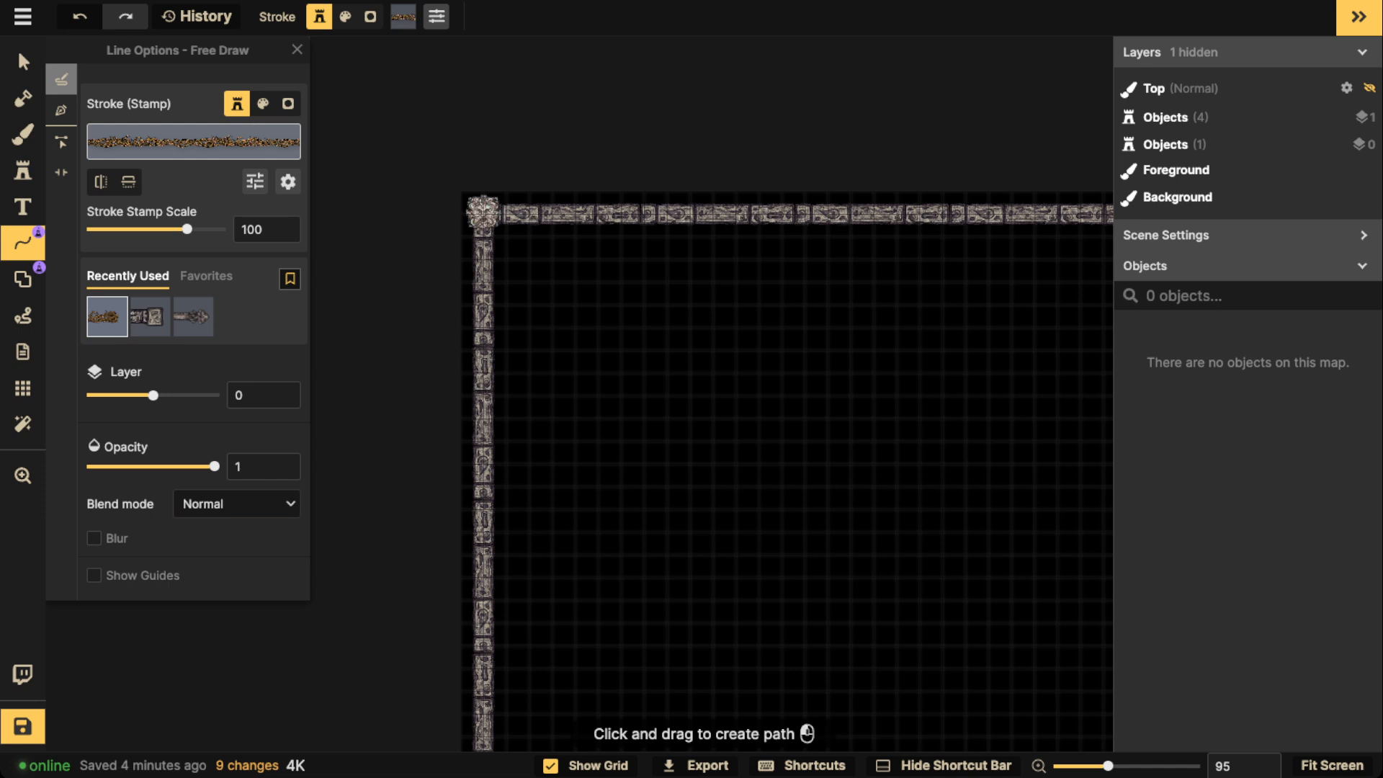
click(23, 62)
scroll(689, 417, down, 2)
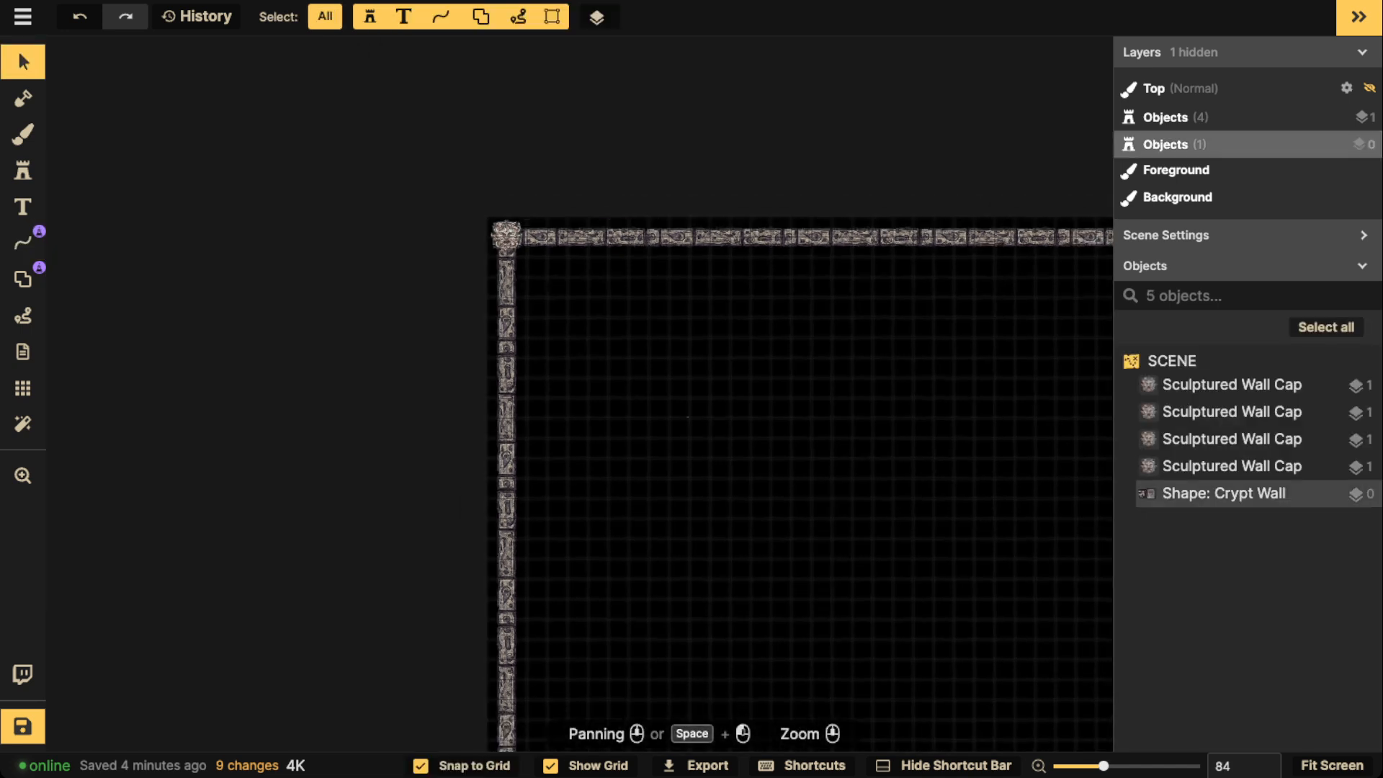
click(688, 417)
click(23, 242)
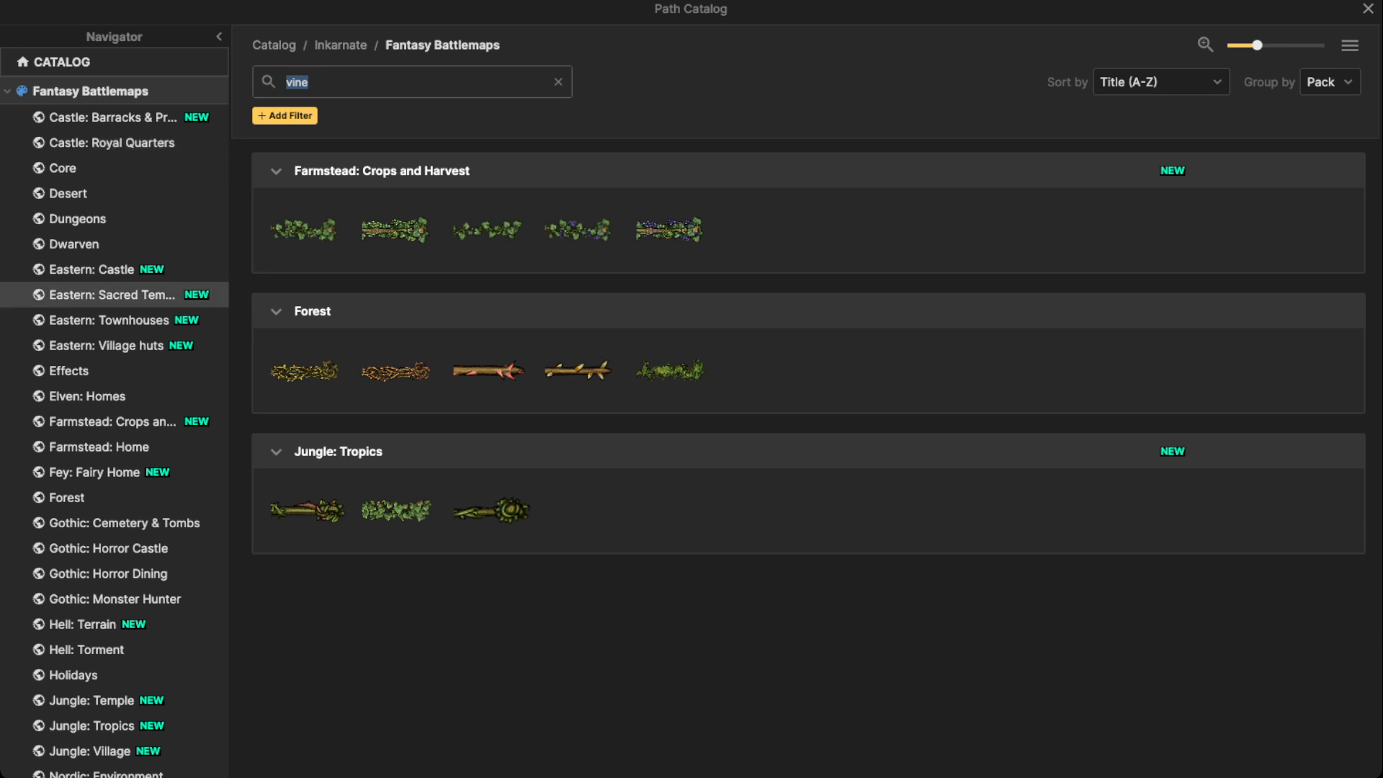
mouse_move(588, 370)
mouse_move(495, 370)
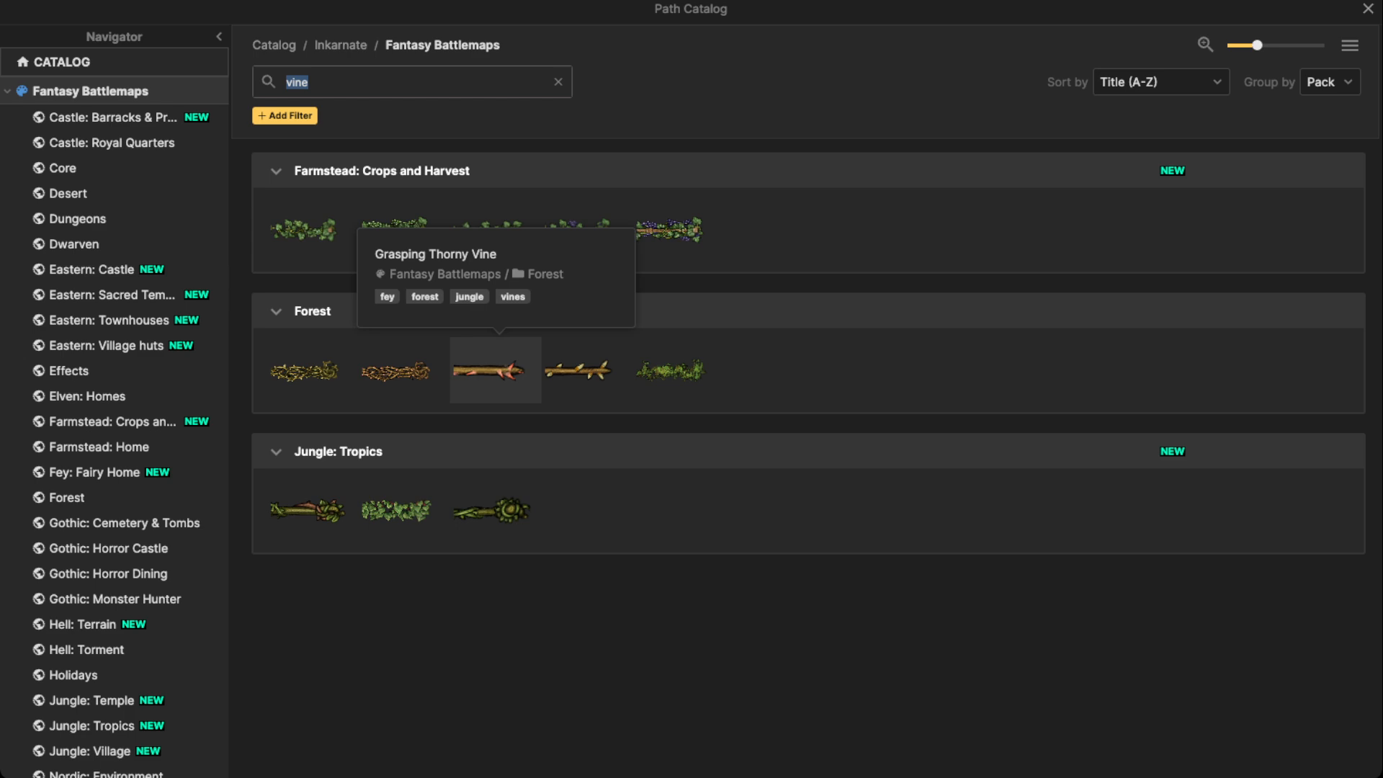
click(496, 371)
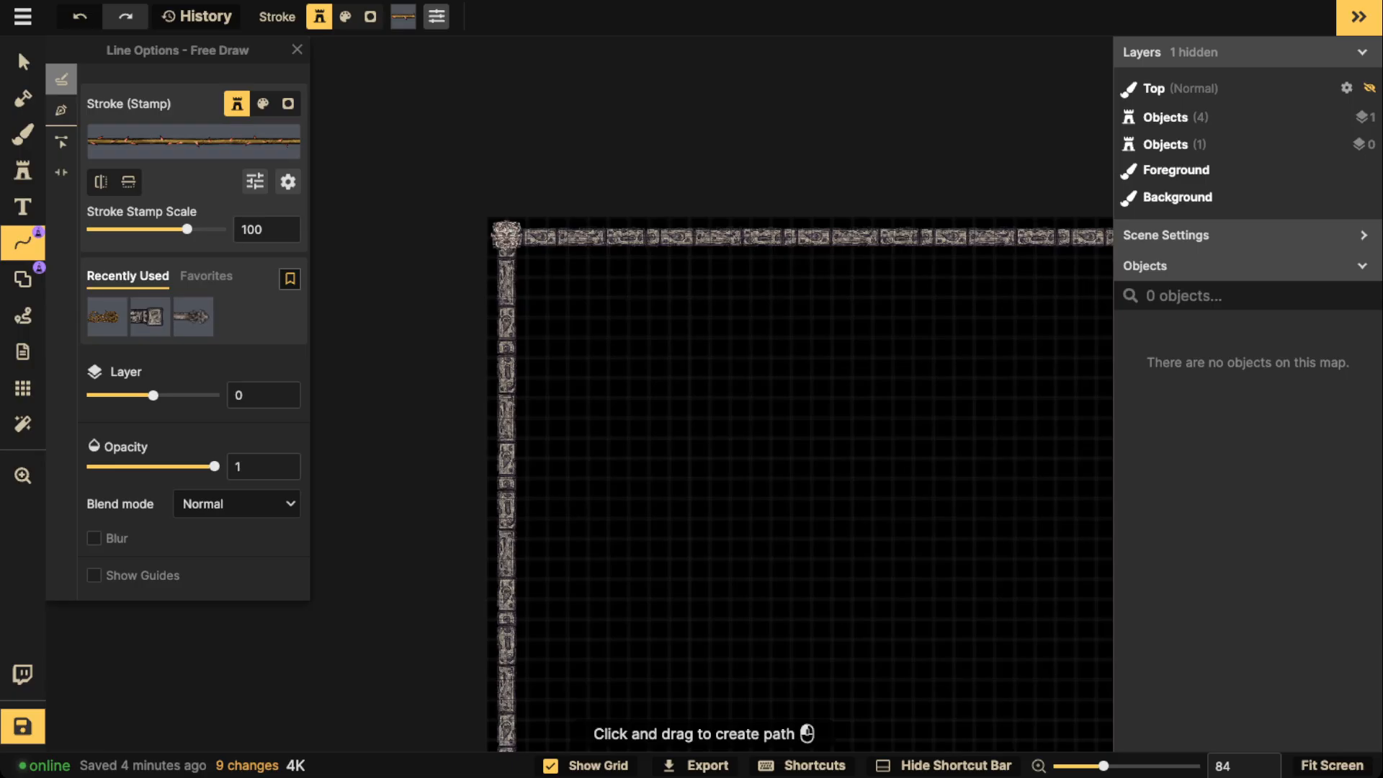
Step: Set the vine's stroke stamp scale to 185 using a freehand test line inside the border, and delete that line
mouse_move(543, 308)
mouse_down()
mouse_move(790, 423)
mouse_move(791, 514)
mouse_up()
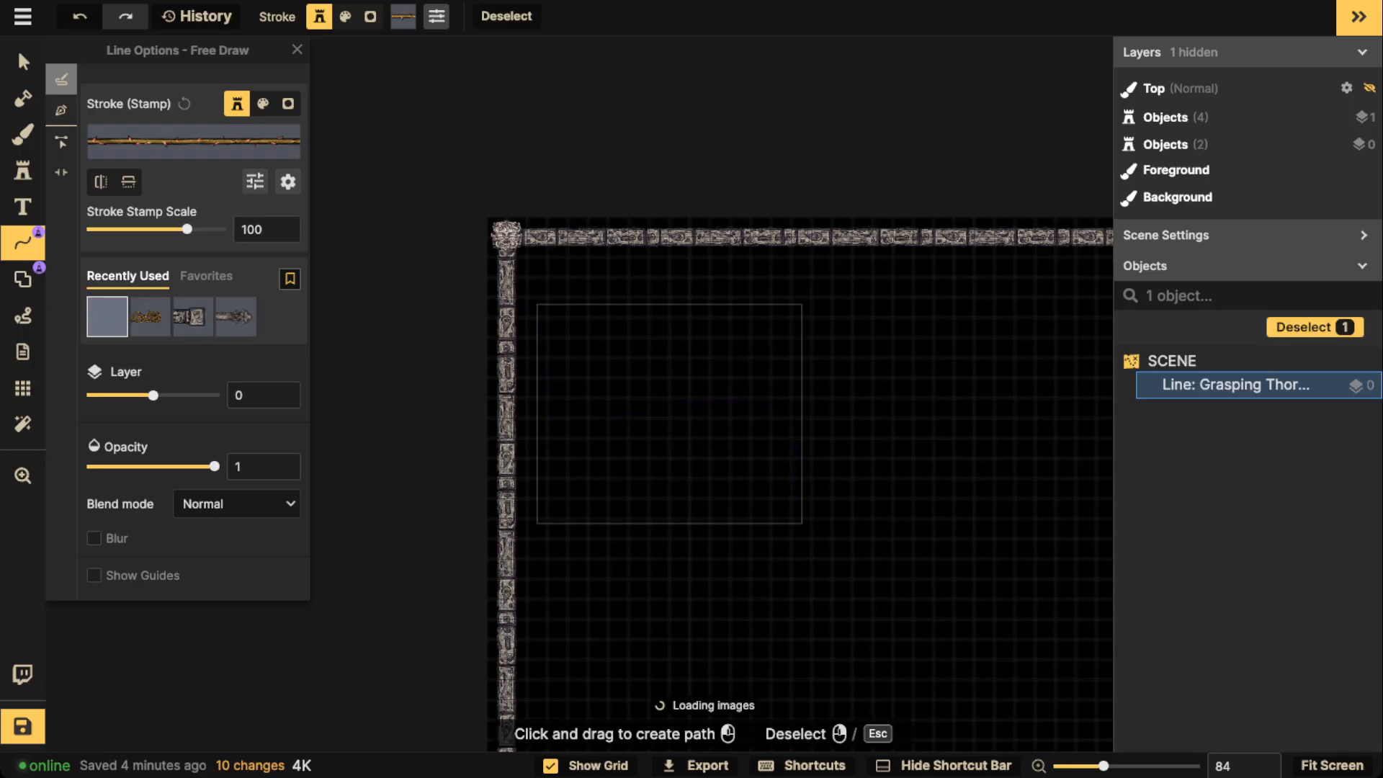
scroll(614, 391, up, 3)
scroll(501, 358, up, 2)
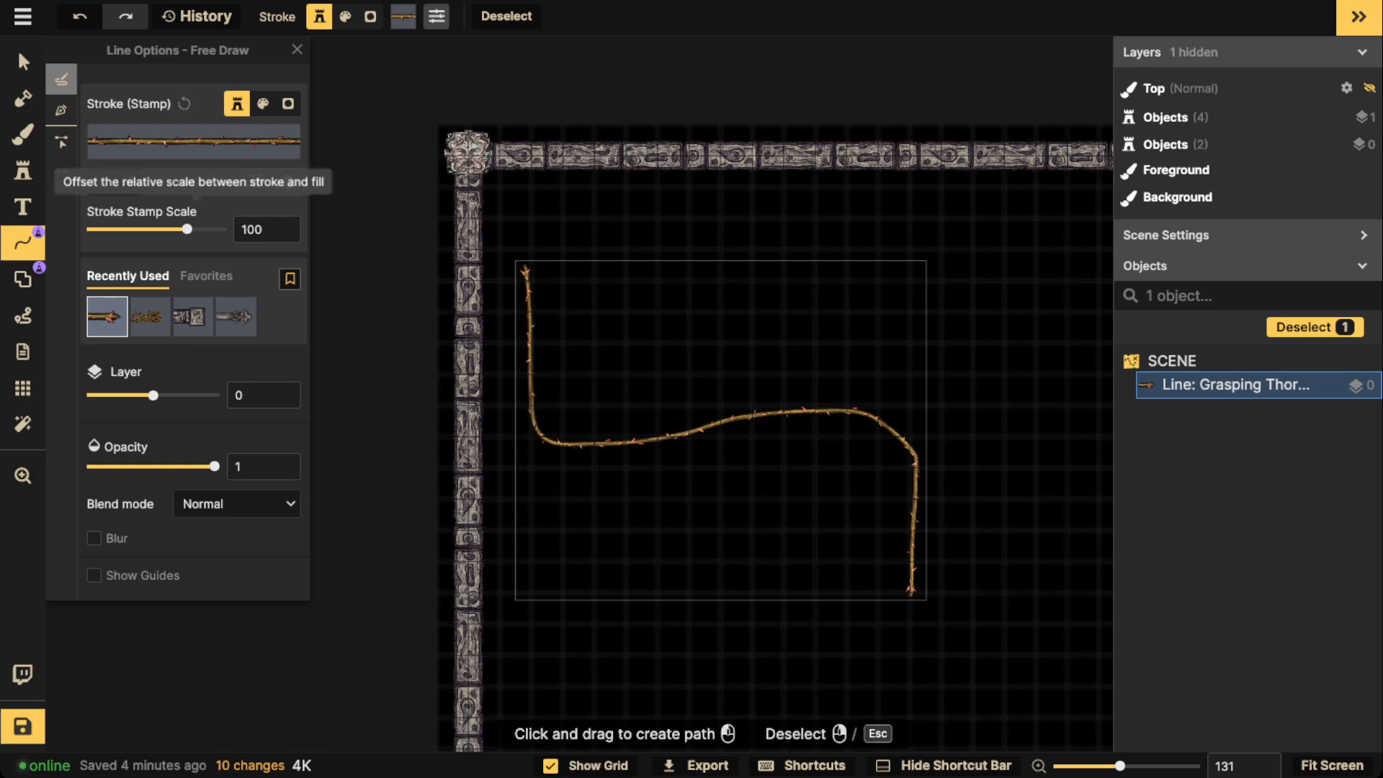
drag(187, 229, 200, 230)
key(Delete)
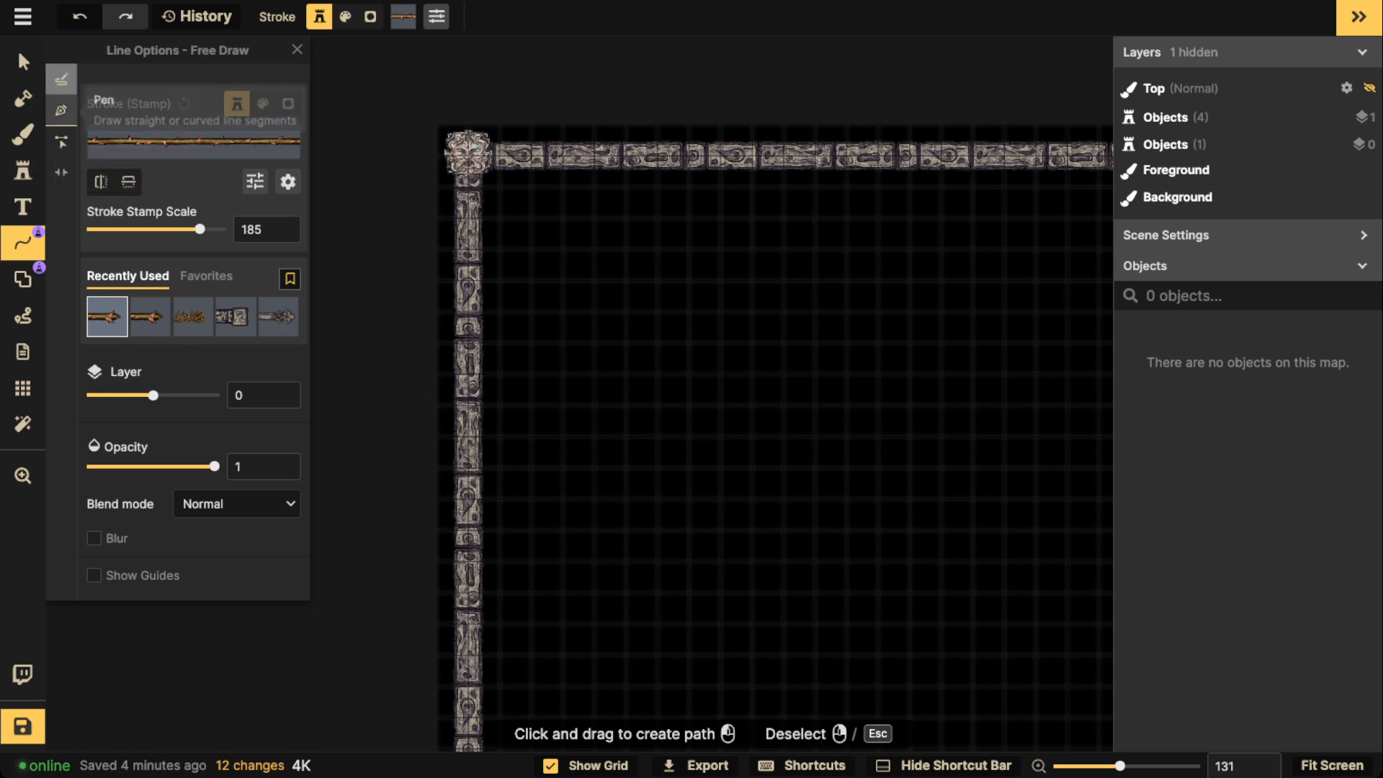
Step: Draw a short S-curved vine over the left wall just under the corner cap, and another below it on layer -2
mouse_move(461, 164)
mouse_down()
mouse_move(445, 206)
mouse_move(492, 253)
mouse_move(490, 276)
mouse_up()
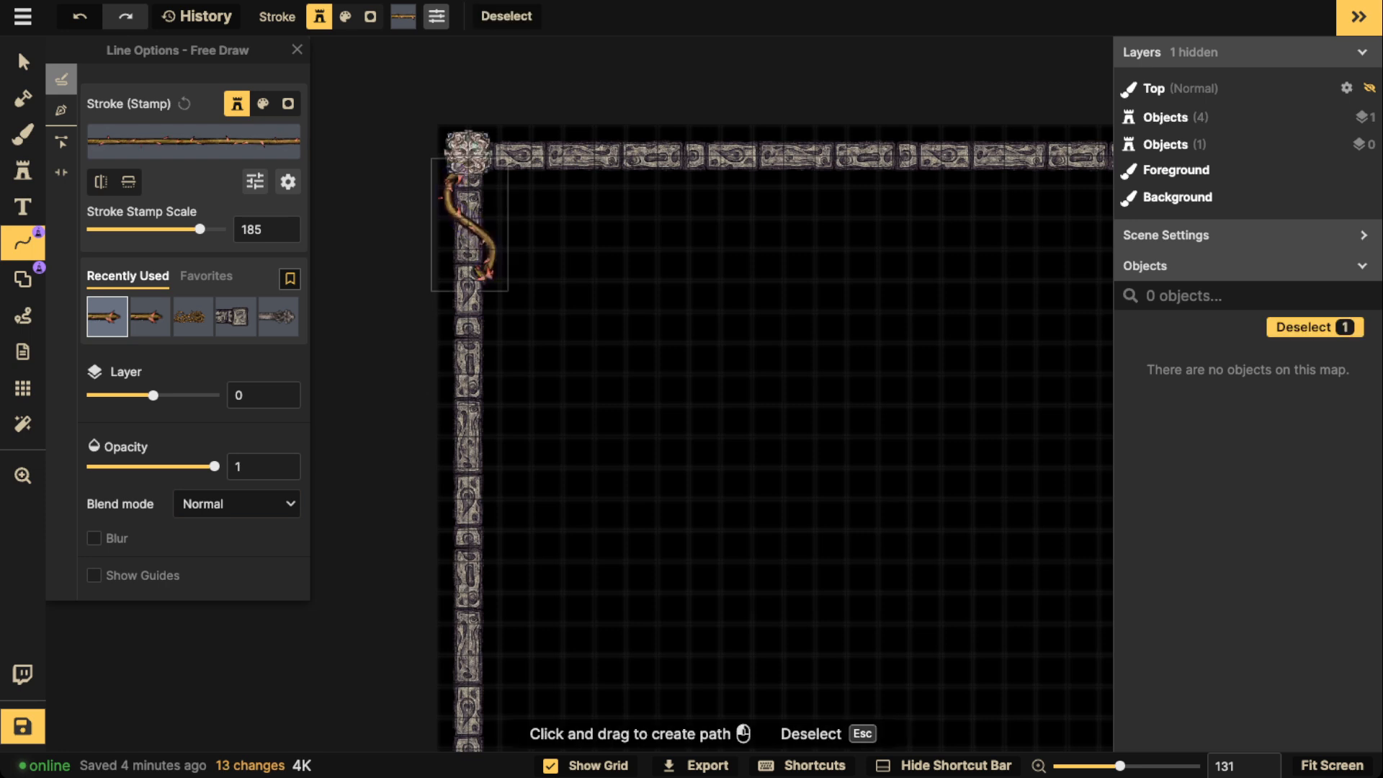
key(Escape)
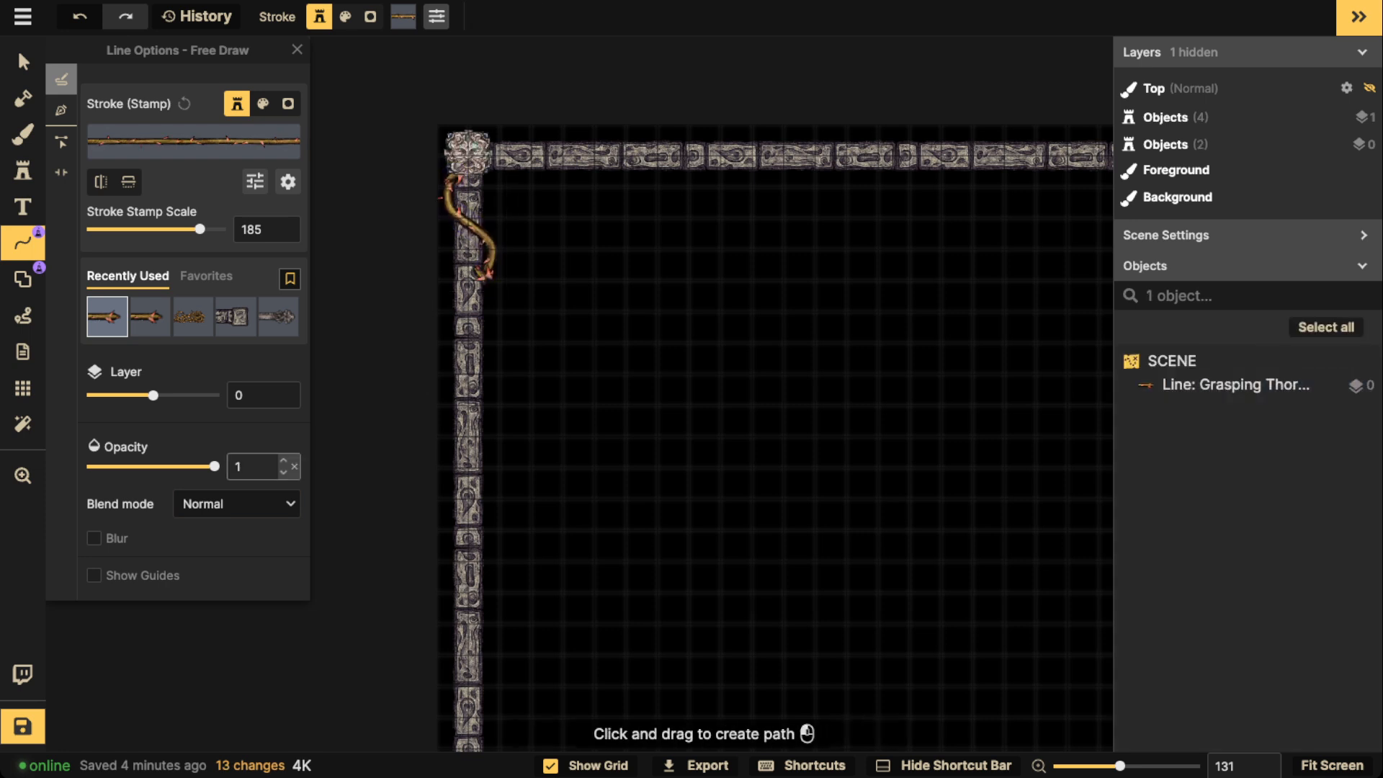
click(283, 402)
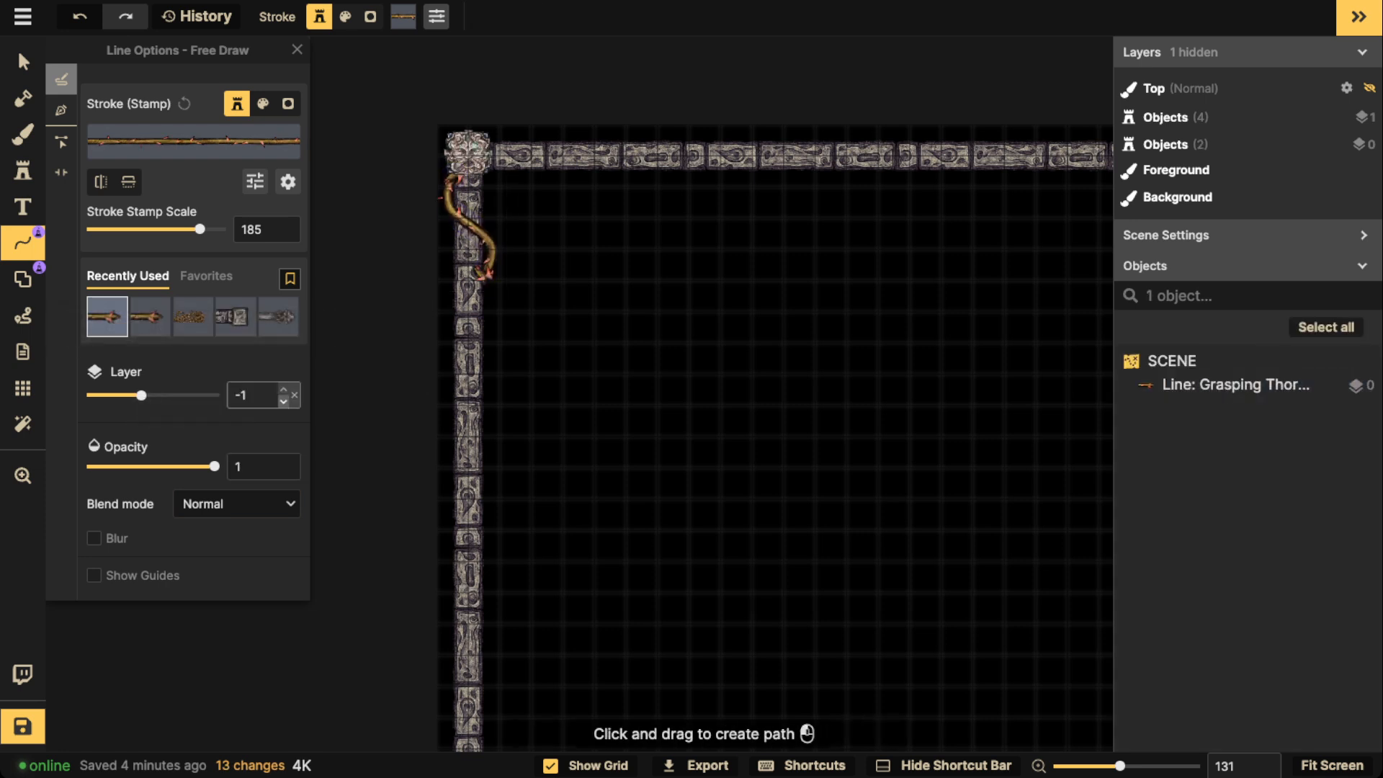
click(283, 402)
mouse_move(455, 288)
mouse_down()
mouse_move(442, 315)
mouse_move(494, 398)
mouse_move(484, 432)
mouse_up()
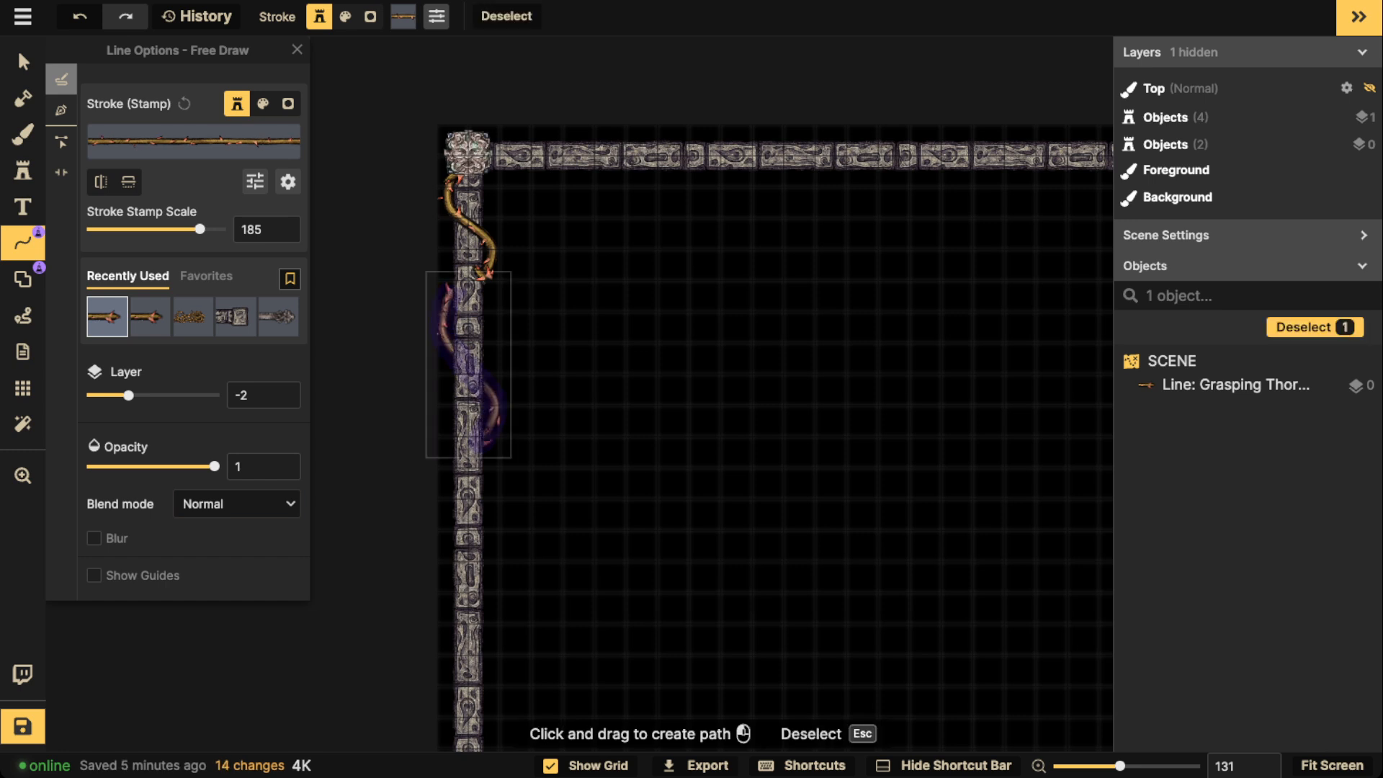
key(Escape)
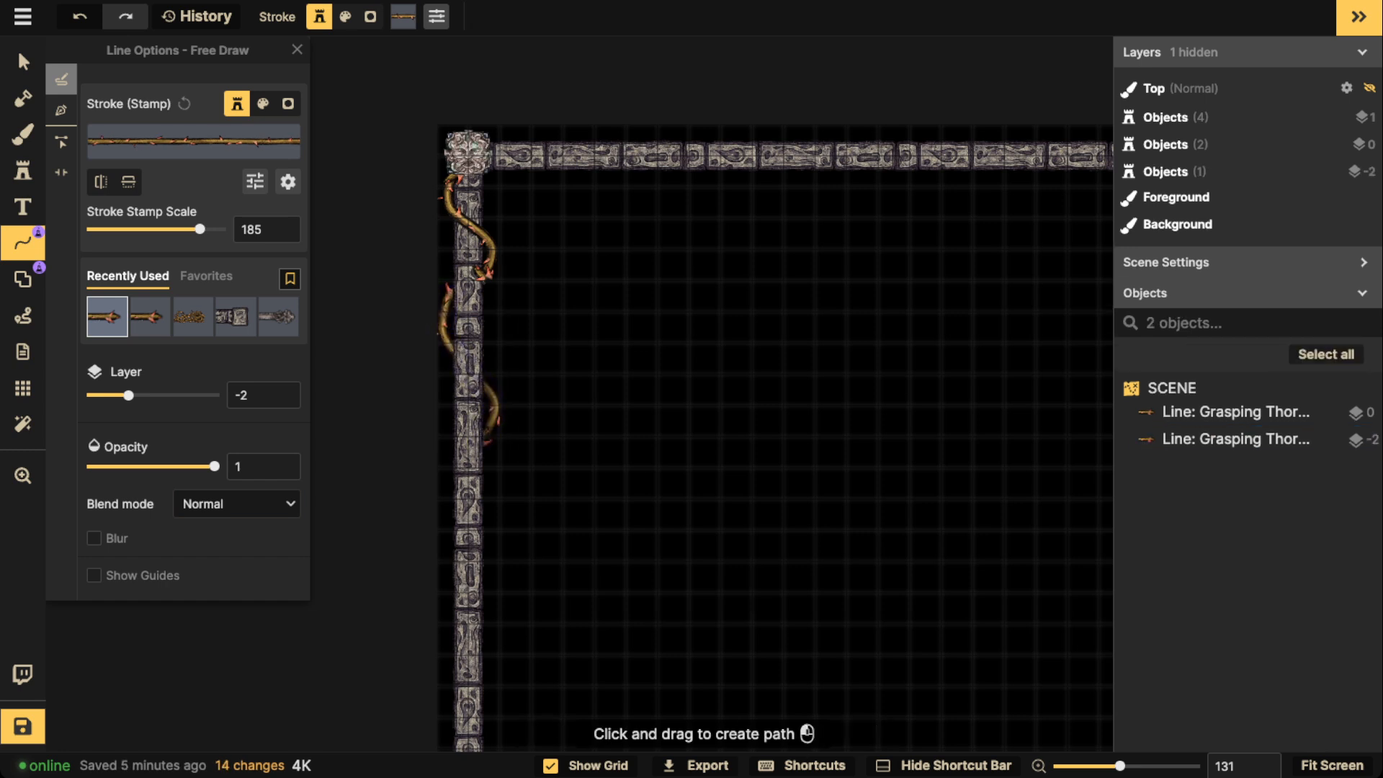
Step: Draw a curved vine on layer 0 at stamp scale 100, crossing the left wall from the lower end of the layer -2 vine
click(150, 317)
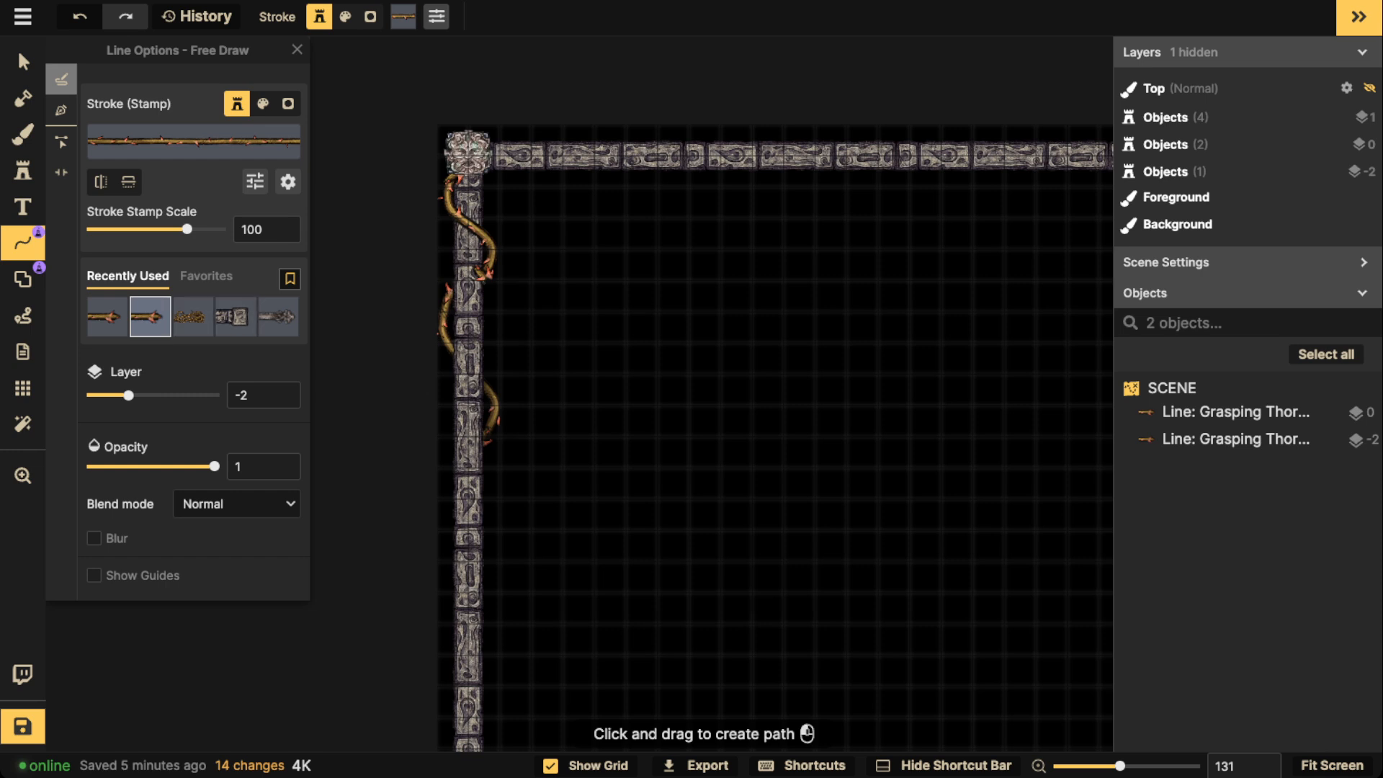
drag(128, 395, 153, 395)
mouse_move(483, 434)
mouse_down()
mouse_move(450, 473)
mouse_move(487, 538)
mouse_up()
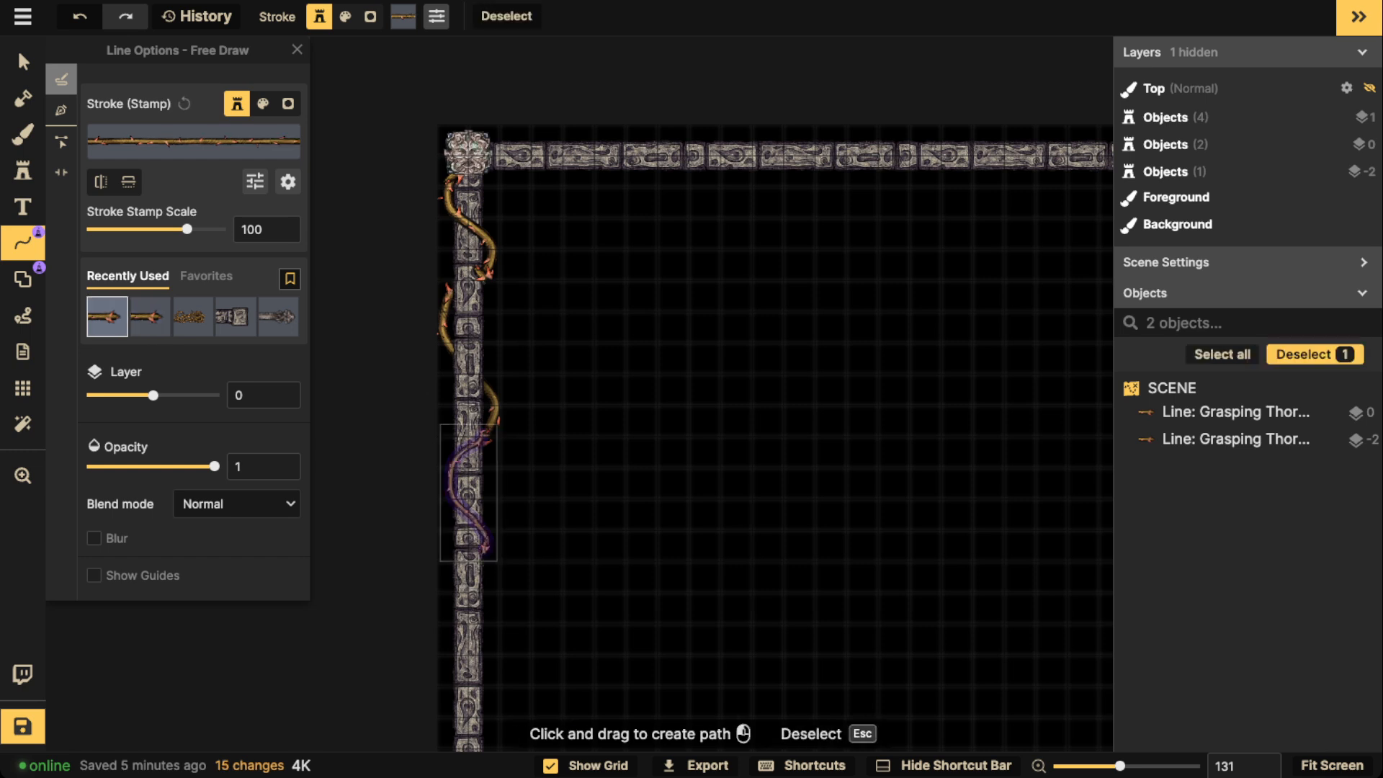
key(ctrl+z)
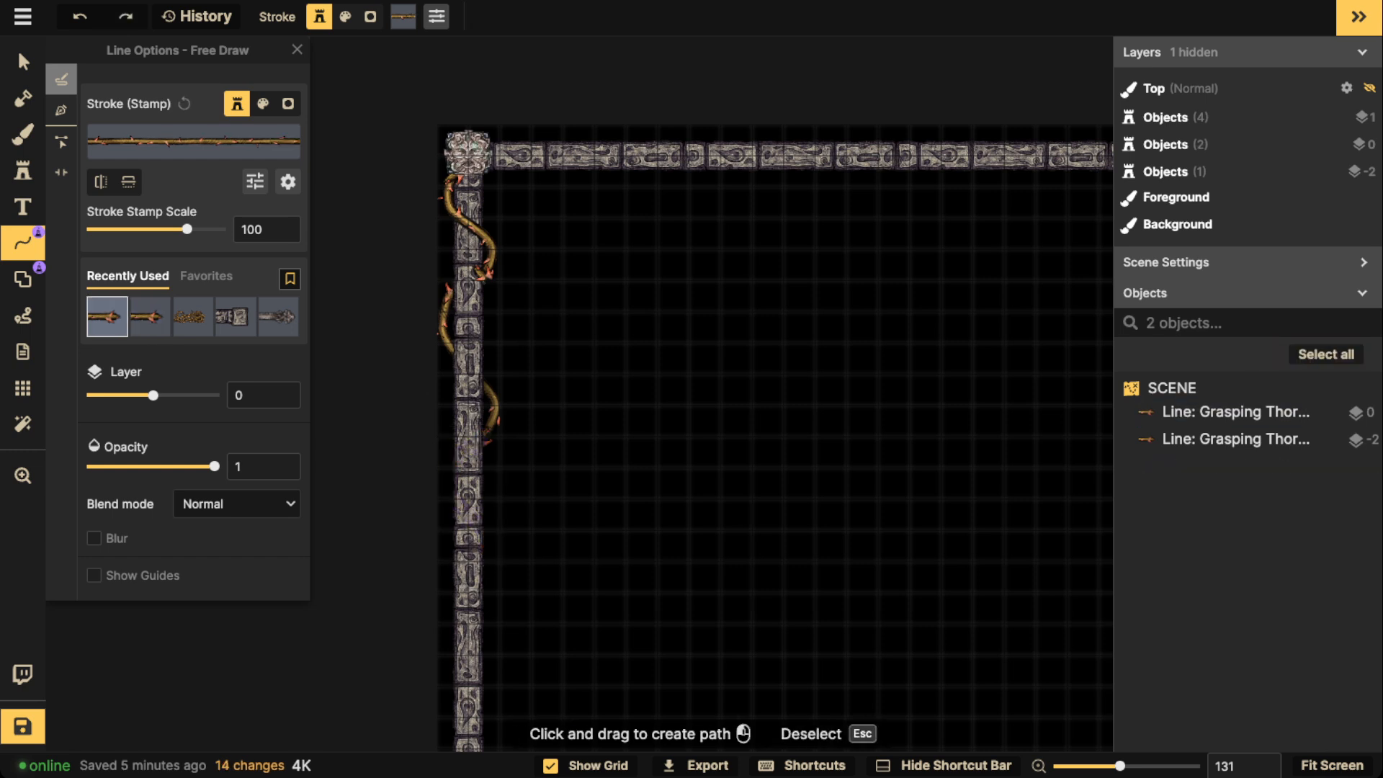
mouse_move(489, 431)
mouse_down()
mouse_move(454, 464)
mouse_move(450, 497)
mouse_up()
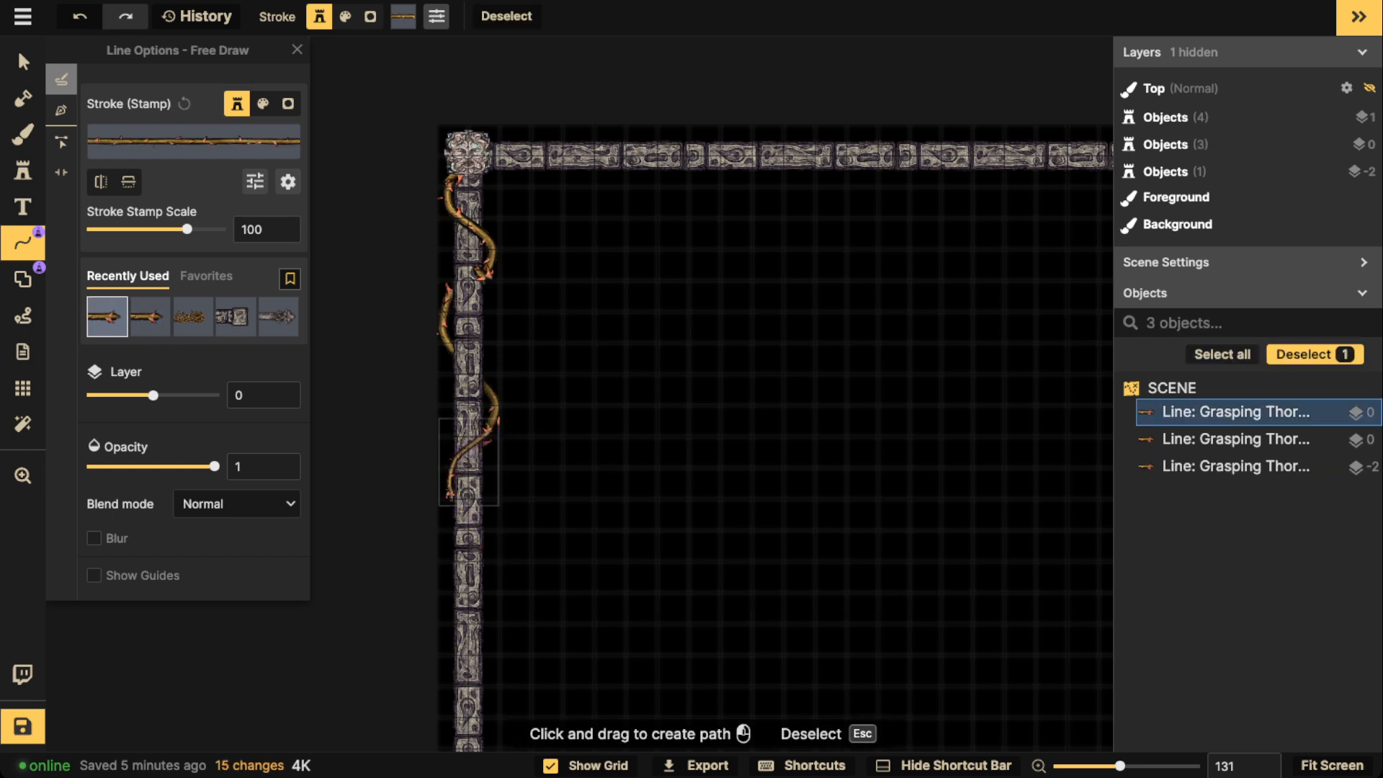
key(Escape)
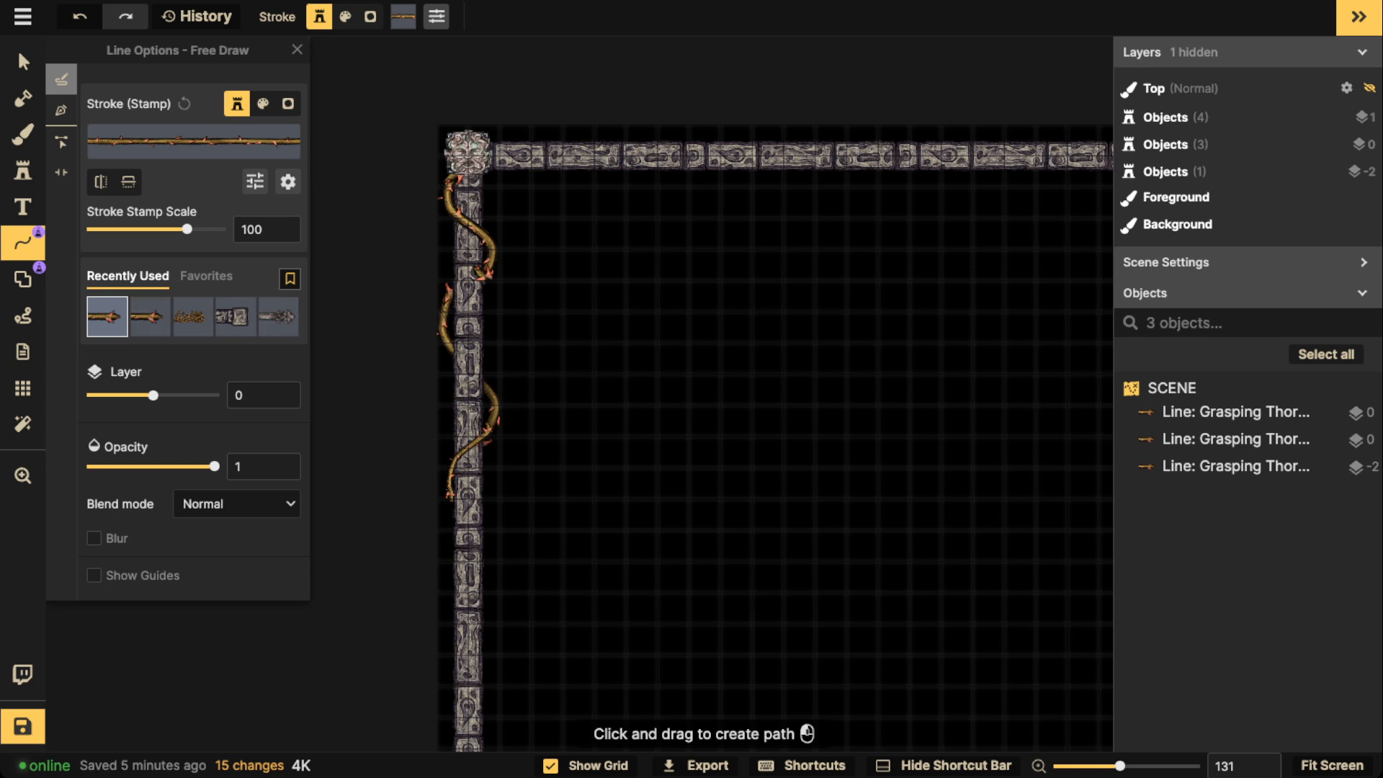
Step: Draw an S-curved vine at opacity 0.98 further down the left wall, and reset the line opacity to 1
click(291, 471)
click(292, 471)
mouse_move(479, 513)
mouse_down()
mouse_move(493, 569)
mouse_move(449, 625)
mouse_up()
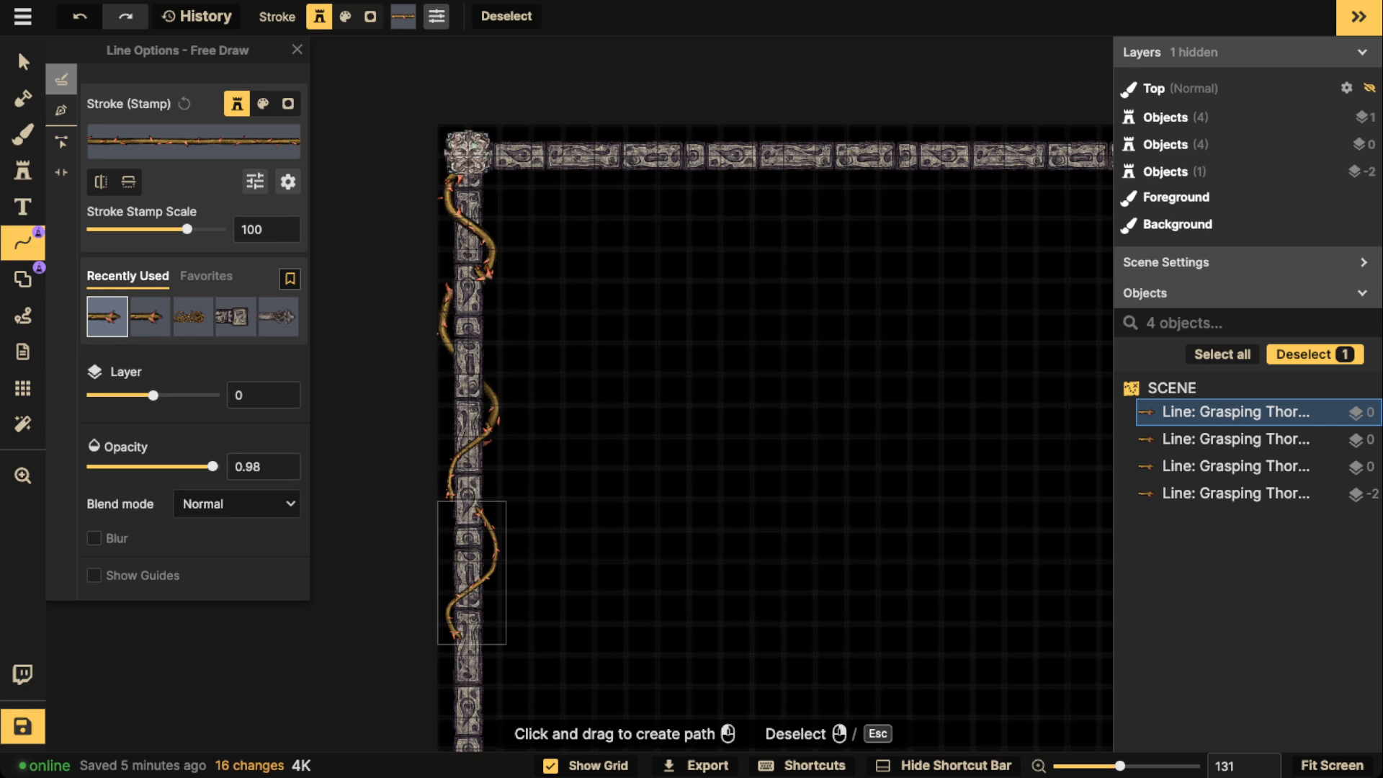
key(Escape)
click(292, 462)
click(291, 462)
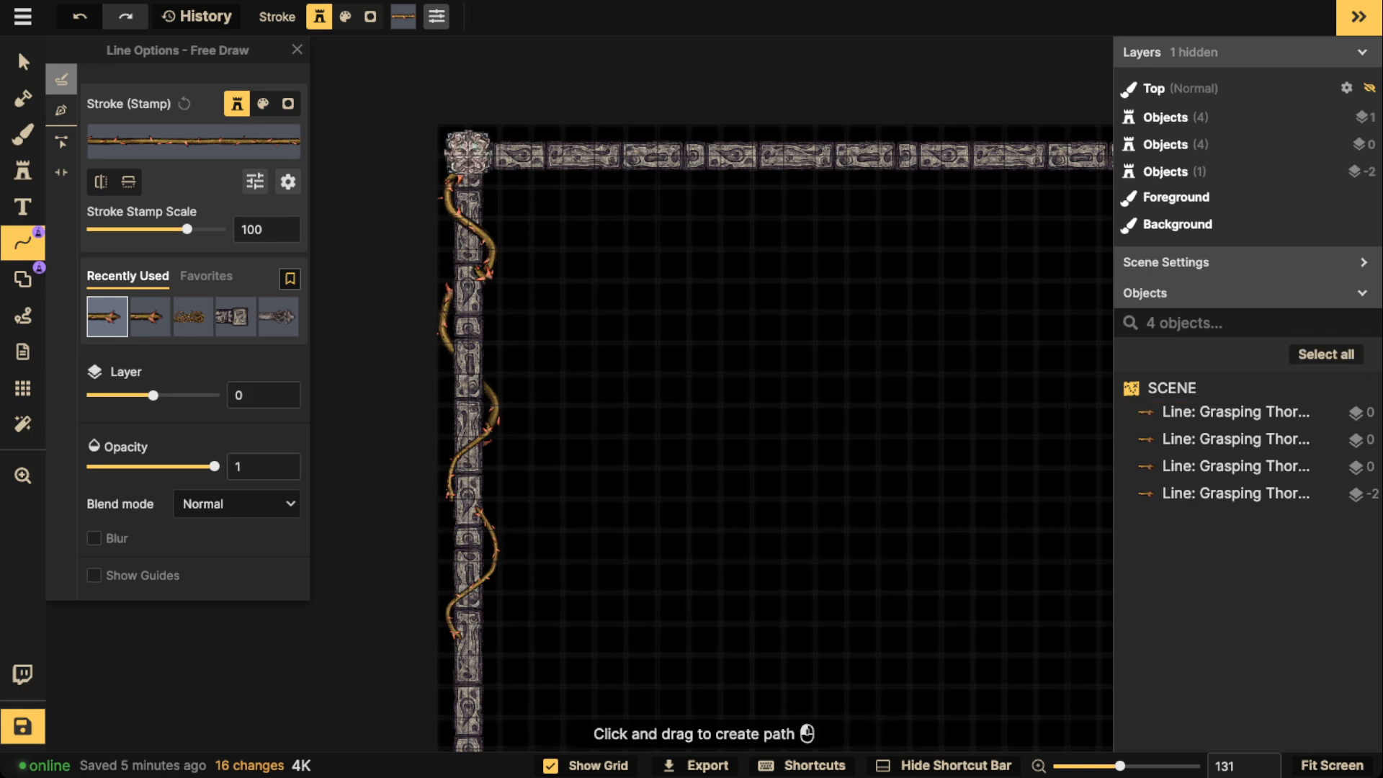
Step: Turn off grid snapping and nudge the two lowest vines on the left wall slightly apart
scroll(317, 350, down, 1)
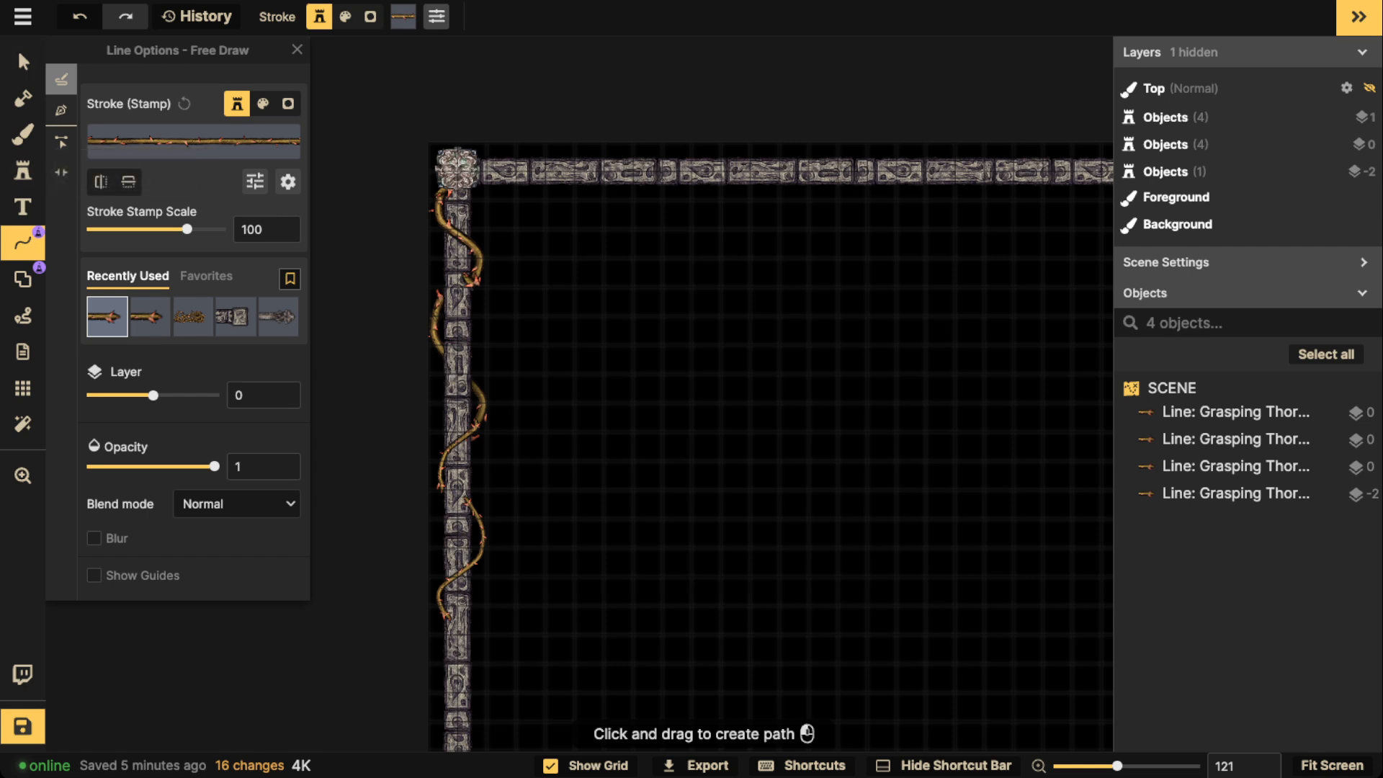
scroll(815, 461, down, 1)
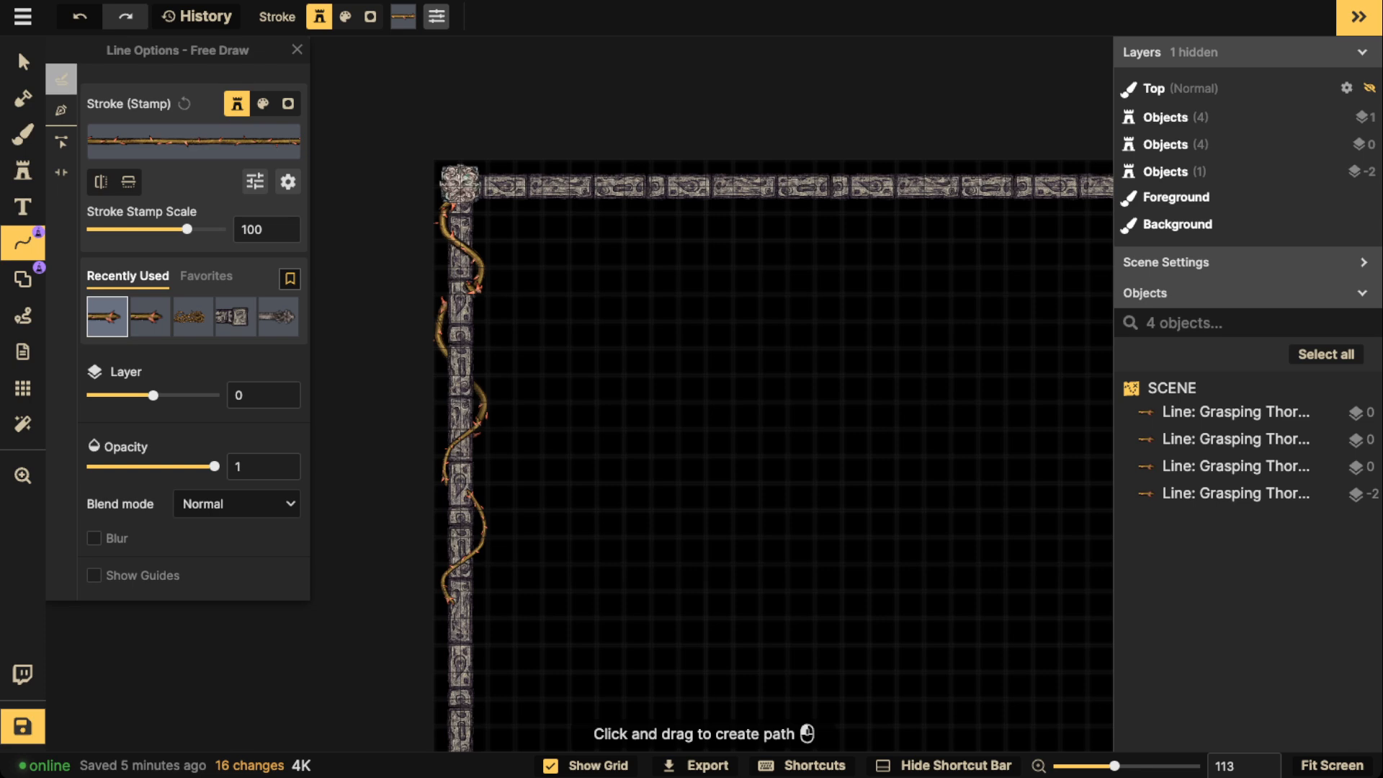
click(24, 61)
click(461, 245)
click(461, 338)
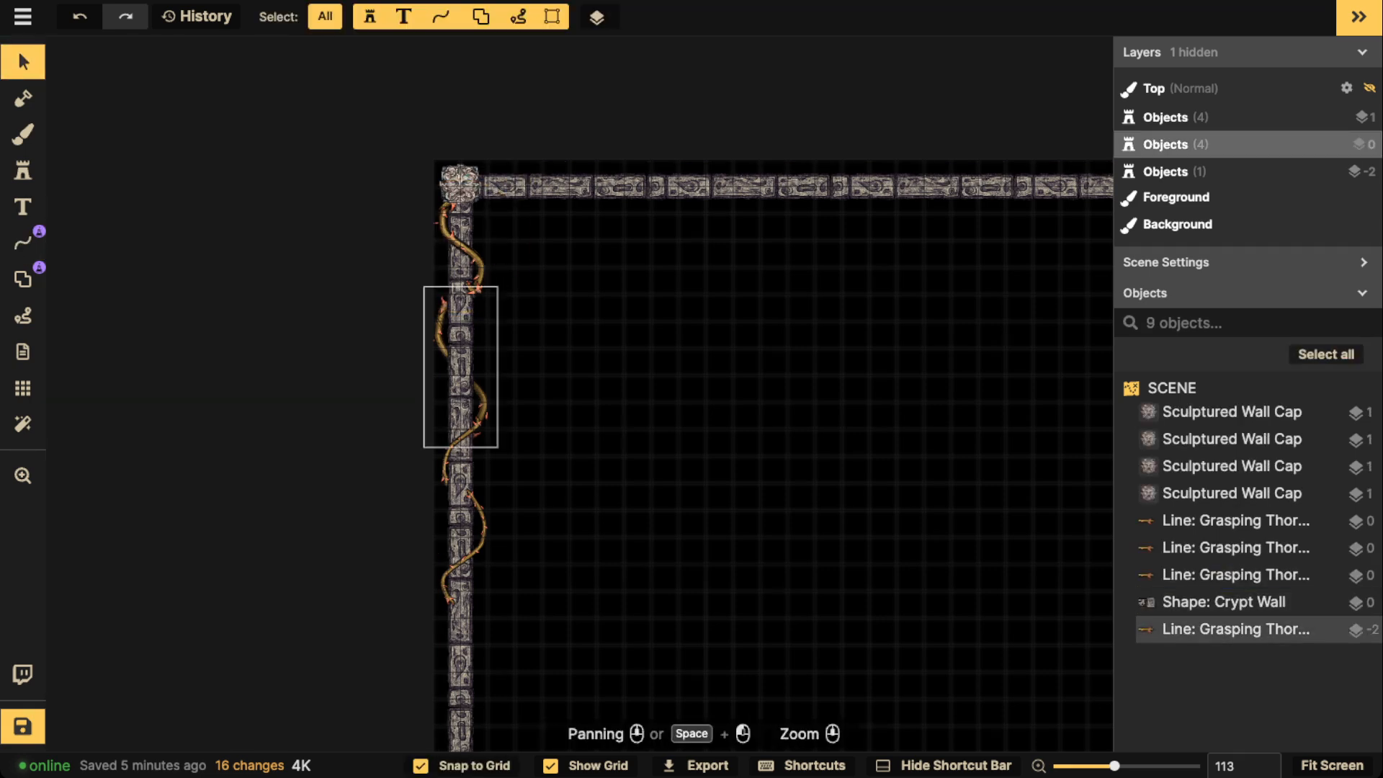
click(461, 338)
click(461, 450)
click(461, 451)
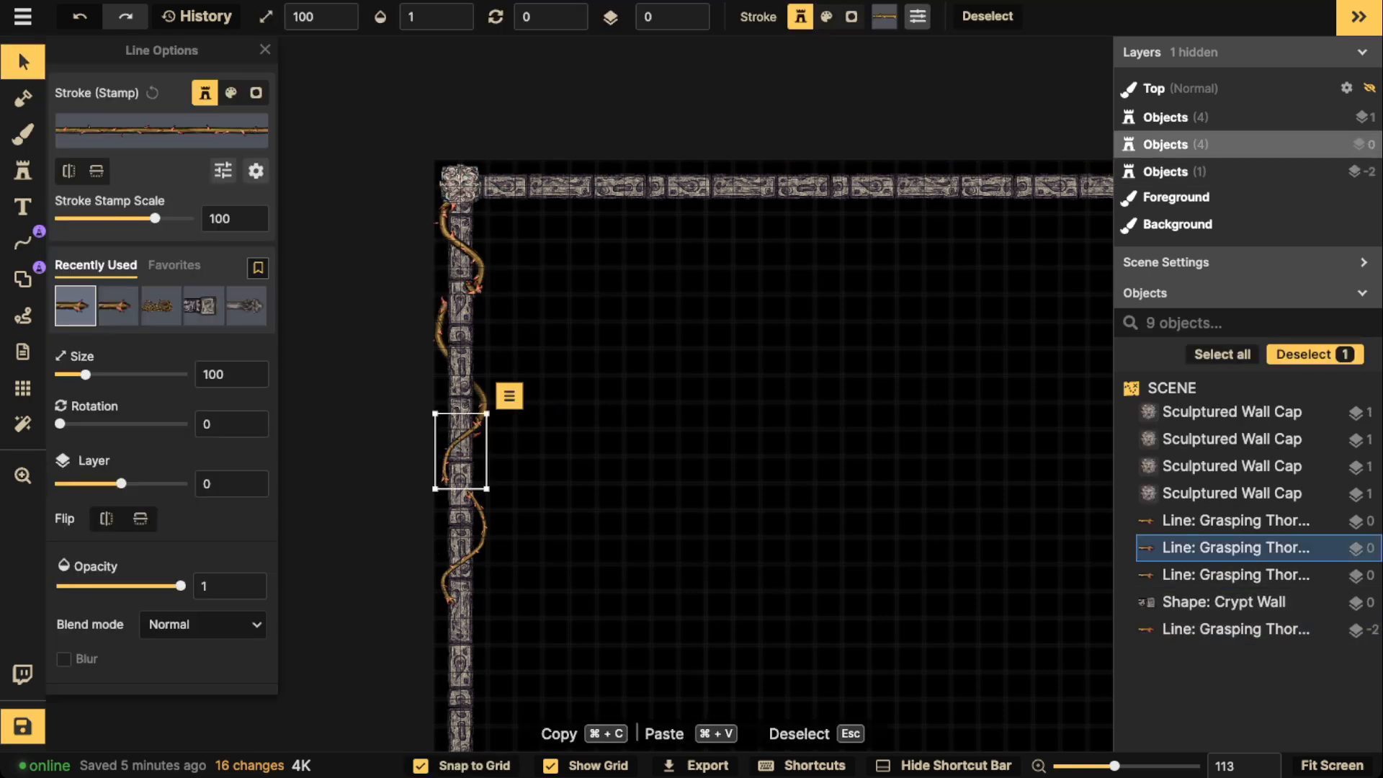
click(463, 547)
click(463, 548)
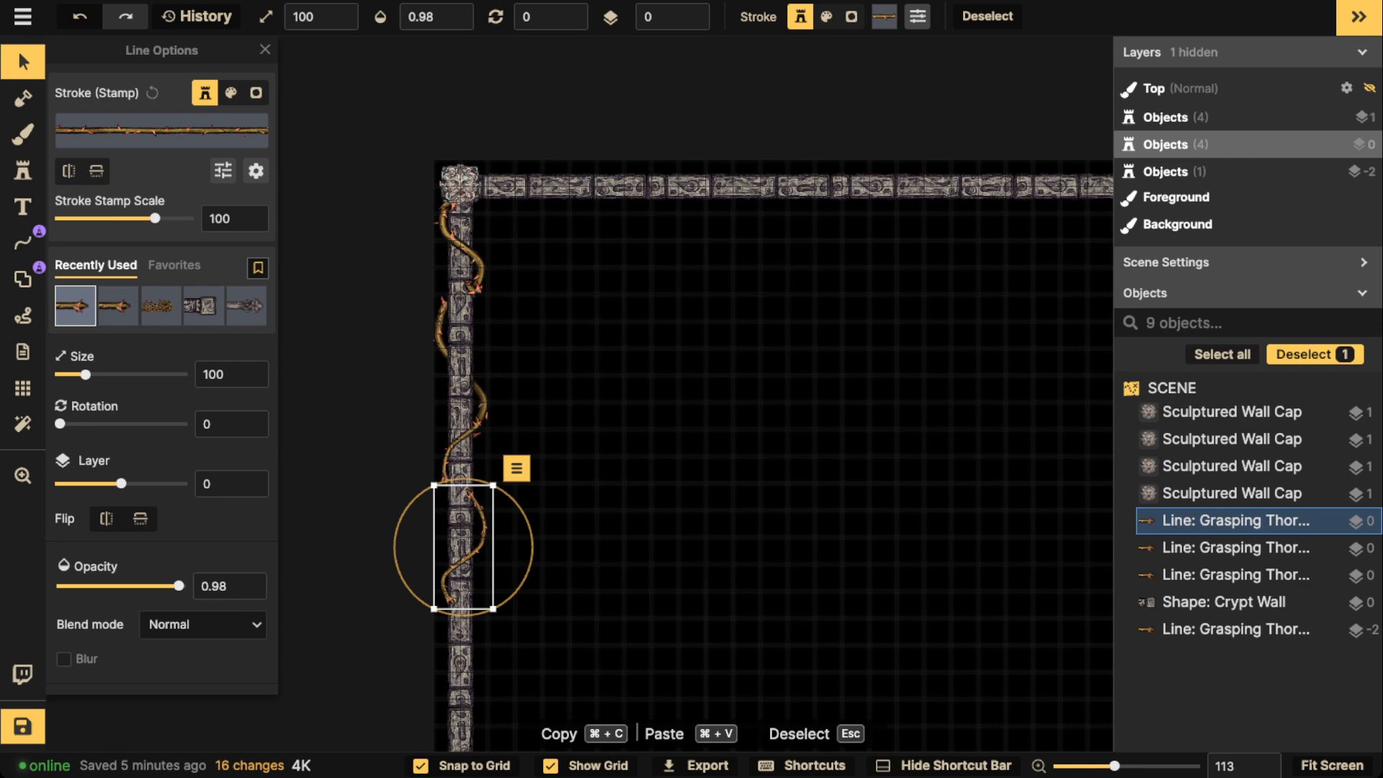
mouse_move(463, 548)
mouse_down()
mouse_move(475, 550)
mouse_move(460, 564)
mouse_up()
click(462, 766)
click(461, 432)
scroll(461, 425, down, 2)
drag(461, 425, 465, 273)
drag(468, 389, 471, 381)
key(Escape)
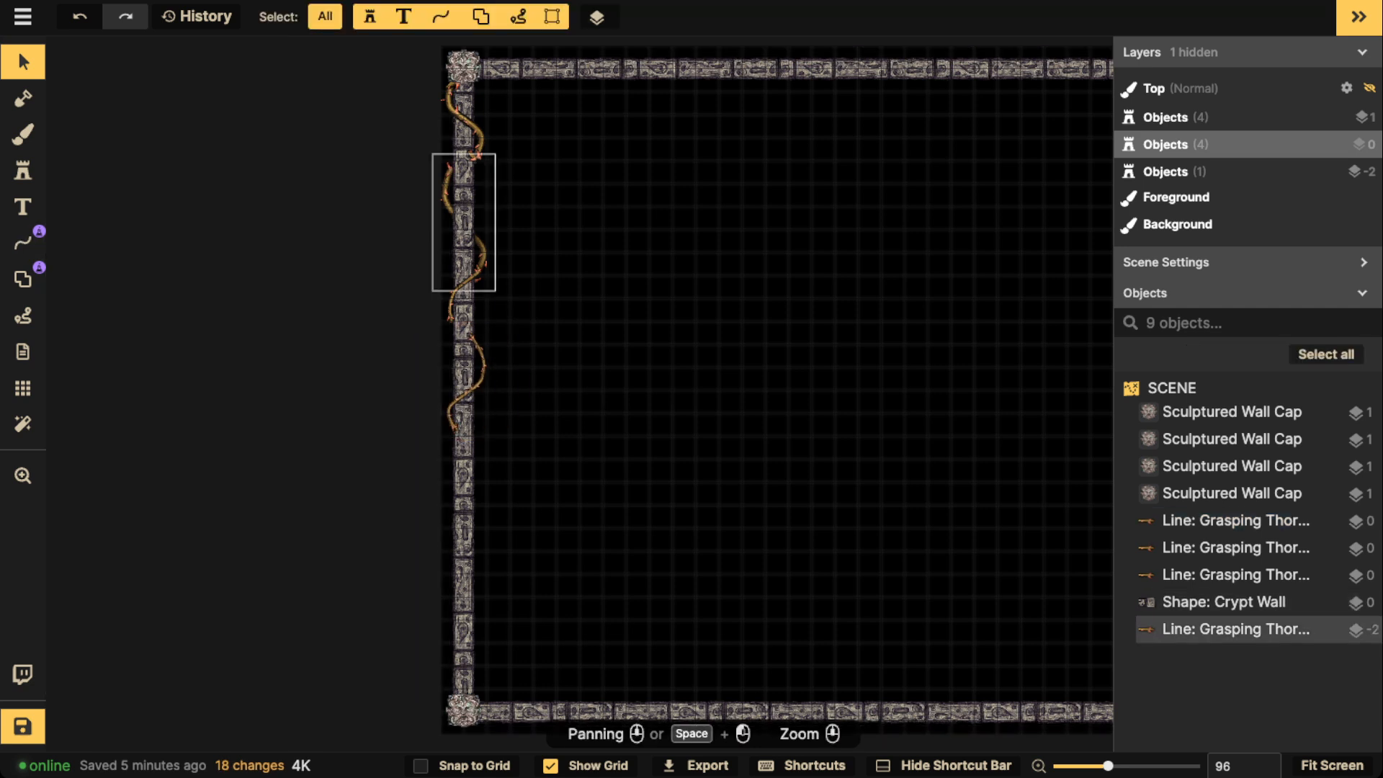
Step: Draw a curved vine at stamp scale 185 on layer -2, below the lowest vine on the left wall
click(464, 216)
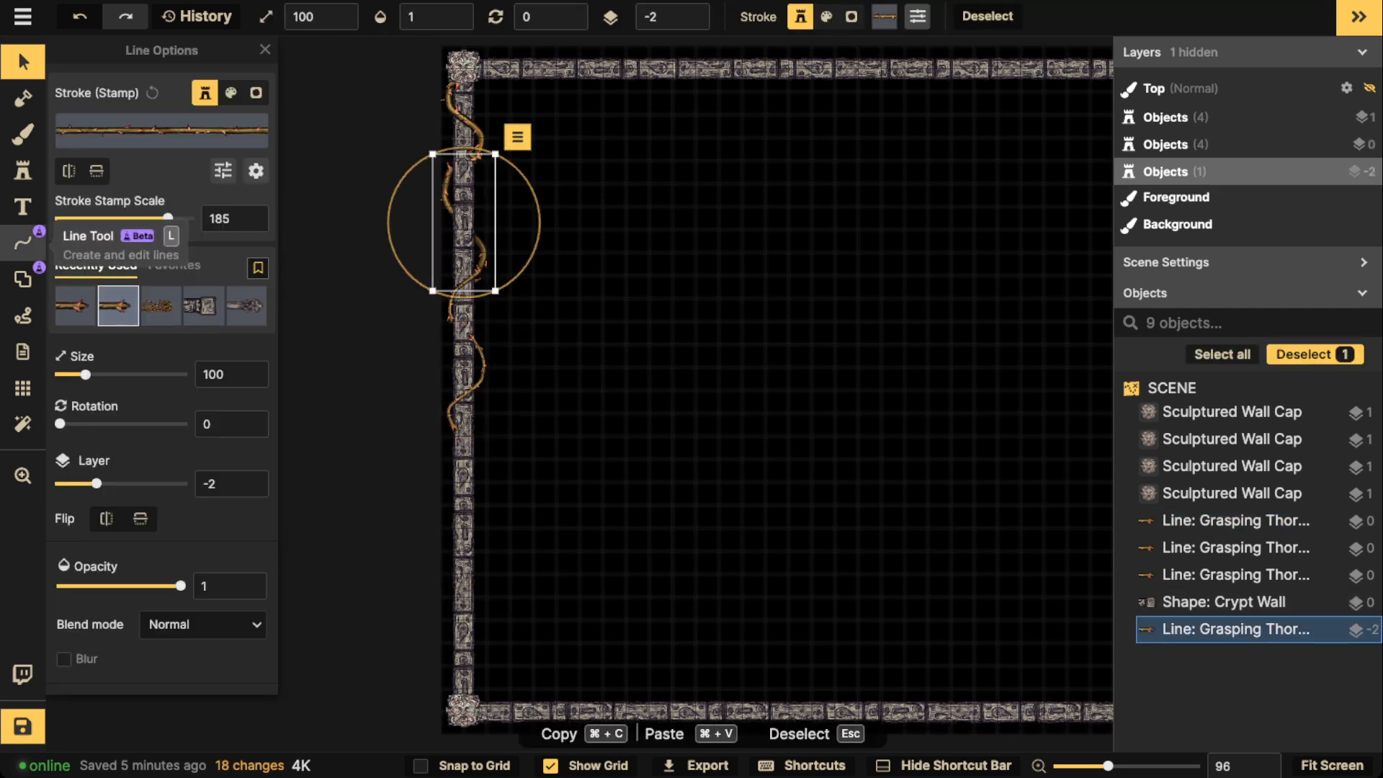
click(22, 243)
mouse_move(468, 435)
mouse_down()
mouse_move(473, 490)
mouse_move(449, 516)
mouse_up()
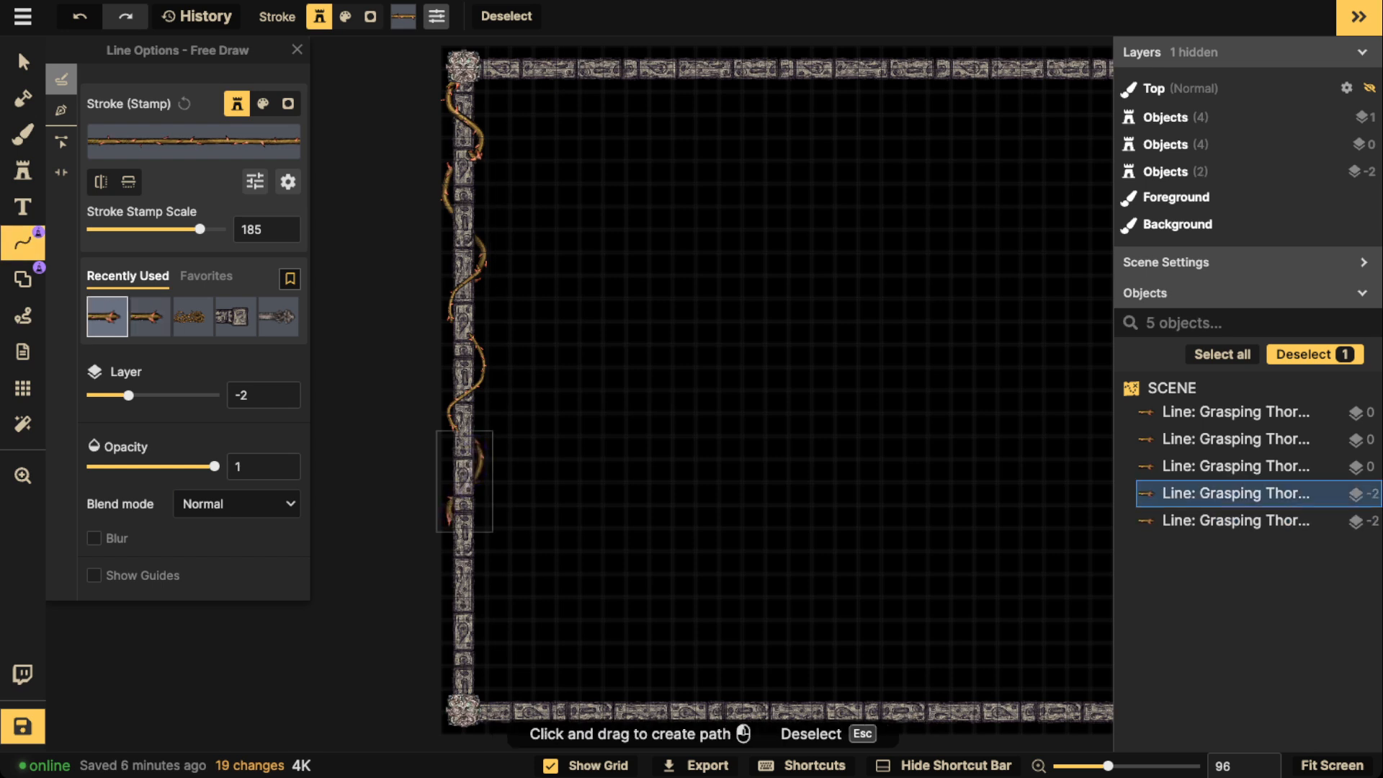
Step: Set the line layer to 0 and draw two S-curved vines down the rest of the left wall, towards the lower corner cap
click(293, 395)
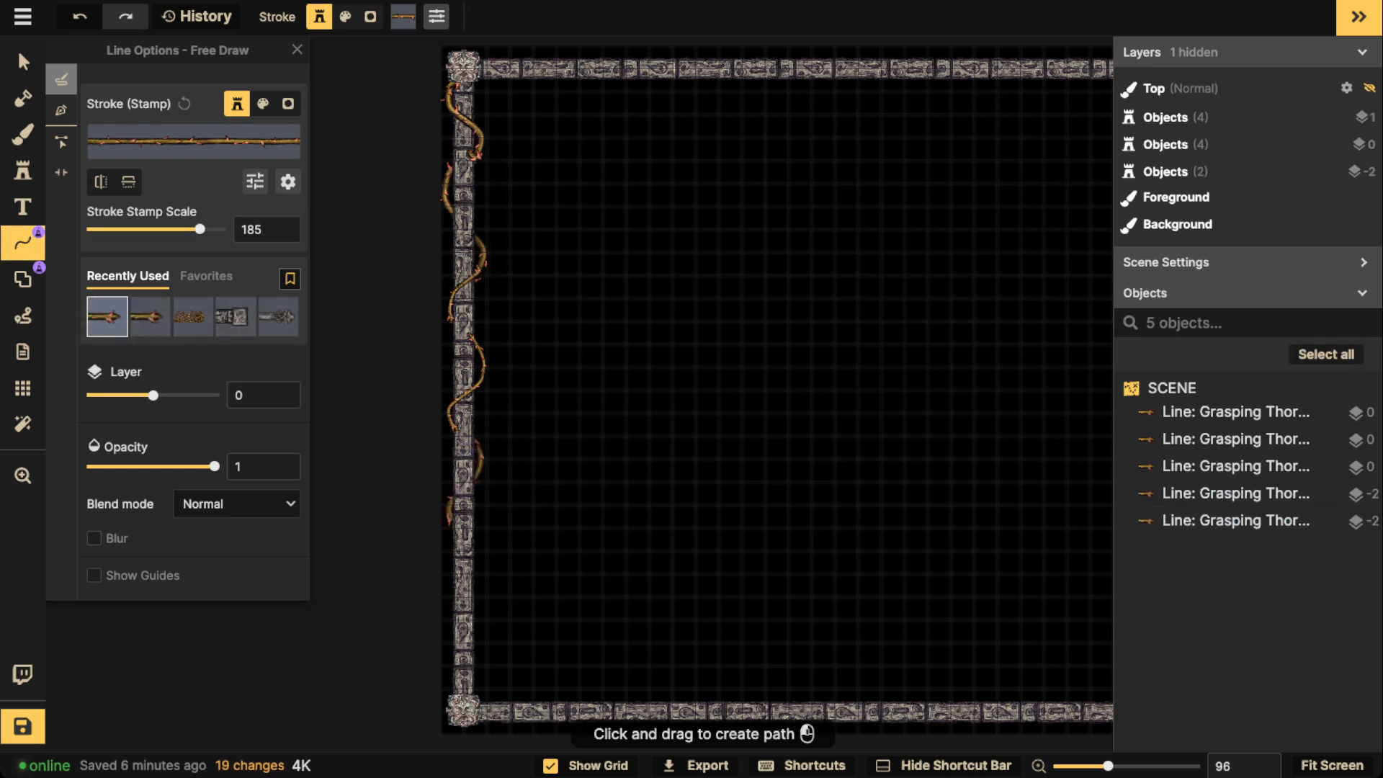
mouse_move(461, 521)
mouse_down()
mouse_move(481, 584)
mouse_move(456, 624)
mouse_move(475, 656)
mouse_move(445, 472)
mouse_up()
key(space)
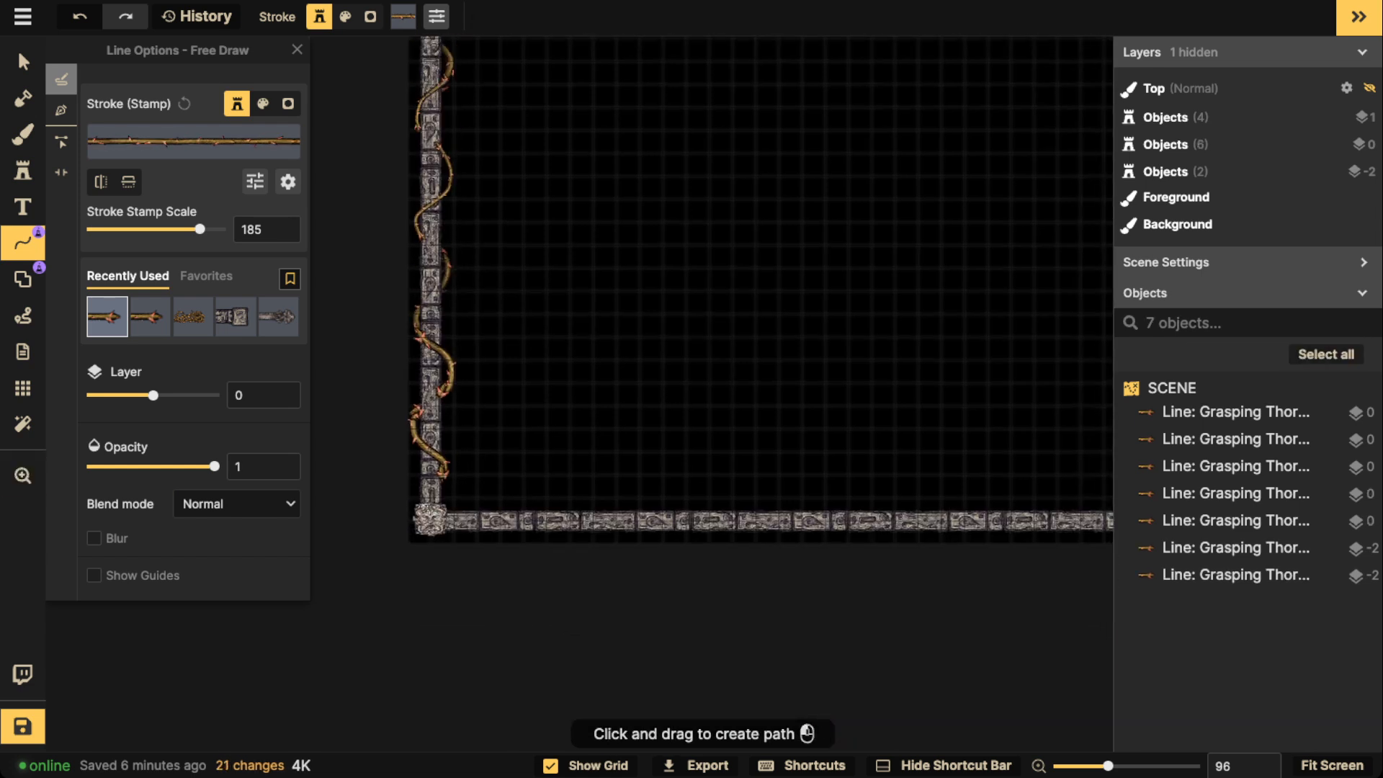
Step: Draw two S-curved vines along the top wall, starting beside the upper-left corner cap
scroll(488, 284, down, 3)
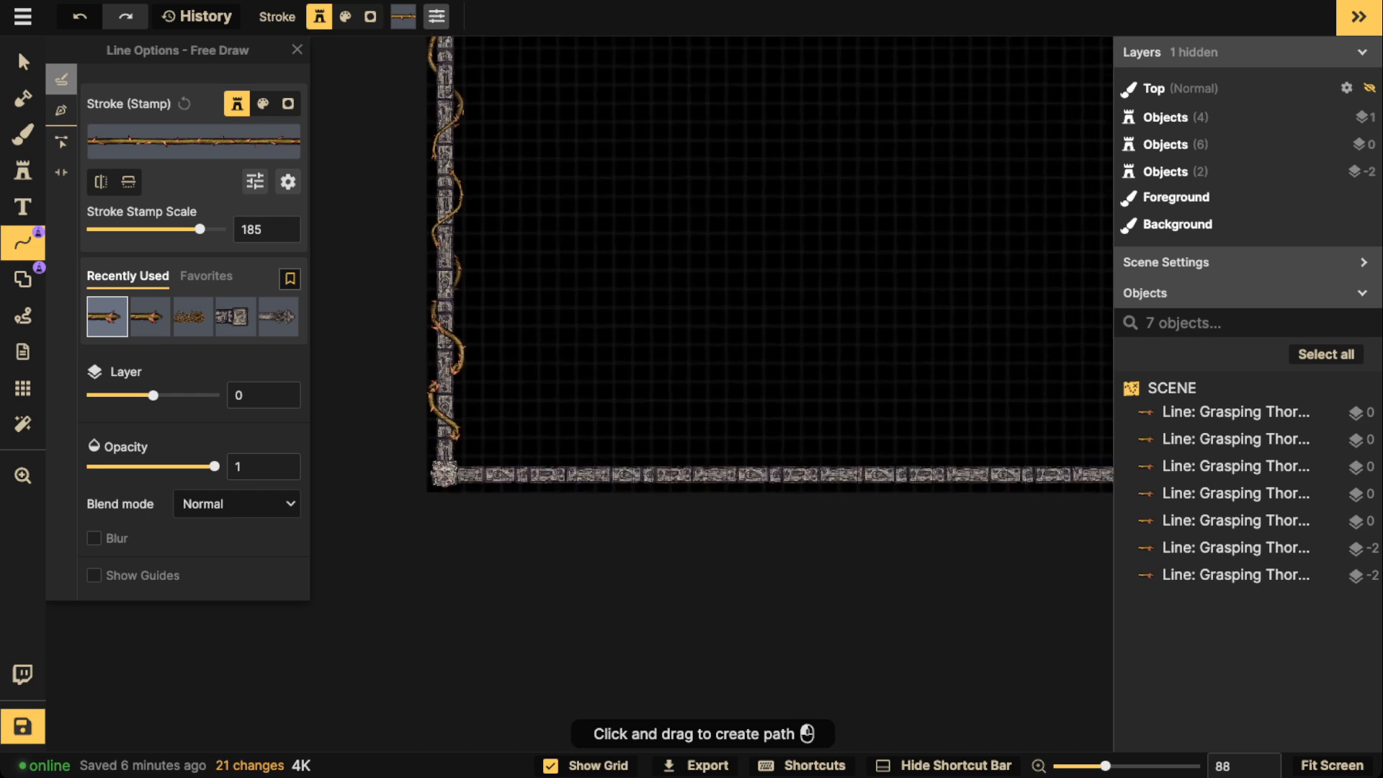
key(space)
drag(488, 284, 480, 542)
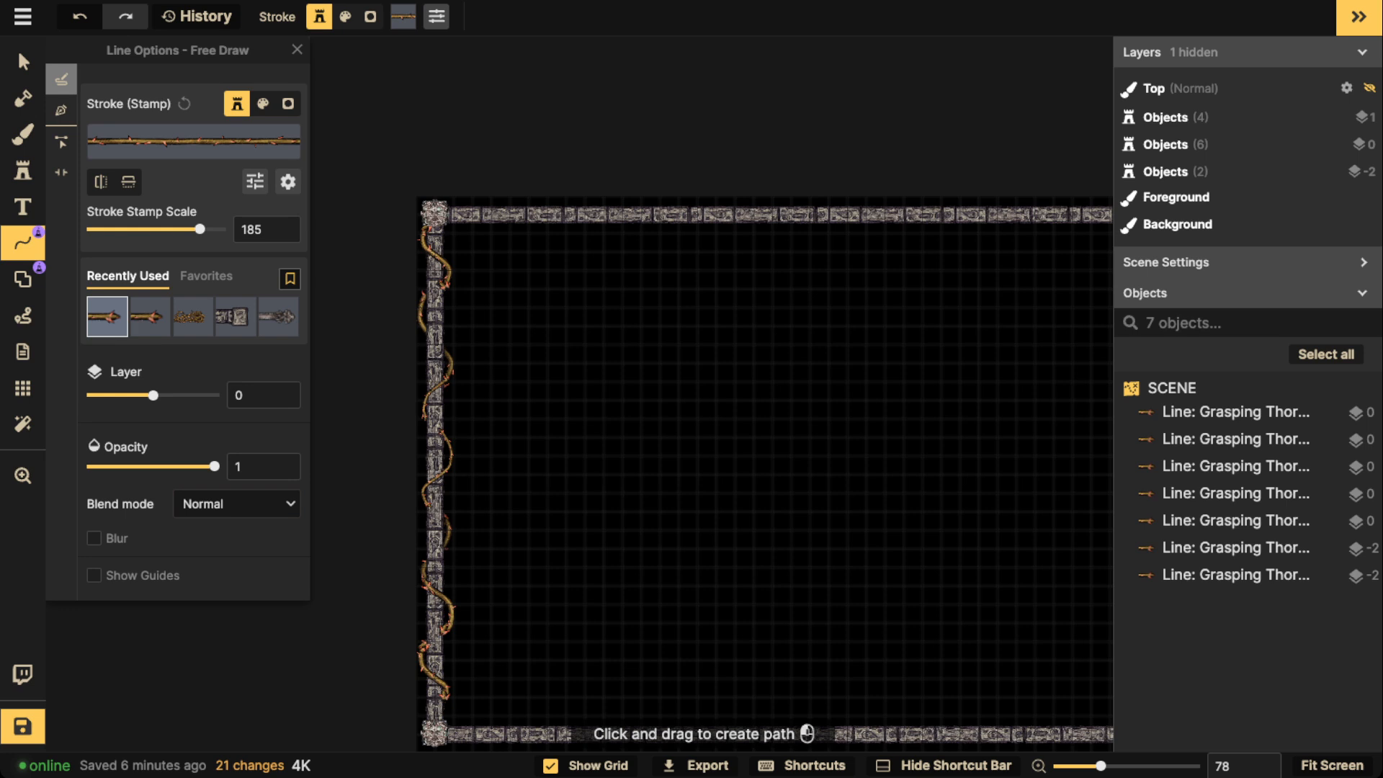
mouse_move(452, 226)
mouse_down()
mouse_move(505, 206)
mouse_move(538, 225)
mouse_move(603, 207)
mouse_up()
Step: Draw three vines up the right wall from the lower-right corner cap and one on the bottom wall beside that cap
key(space)
drag(793, 432, 532, 179)
mouse_move(805, 467)
mouse_down()
mouse_move(866, 488)
mouse_move(895, 457)
mouse_move(871, 415)
mouse_move(899, 382)
mouse_move(875, 325)
mouse_move(901, 283)
mouse_move(878, 231)
mouse_up()
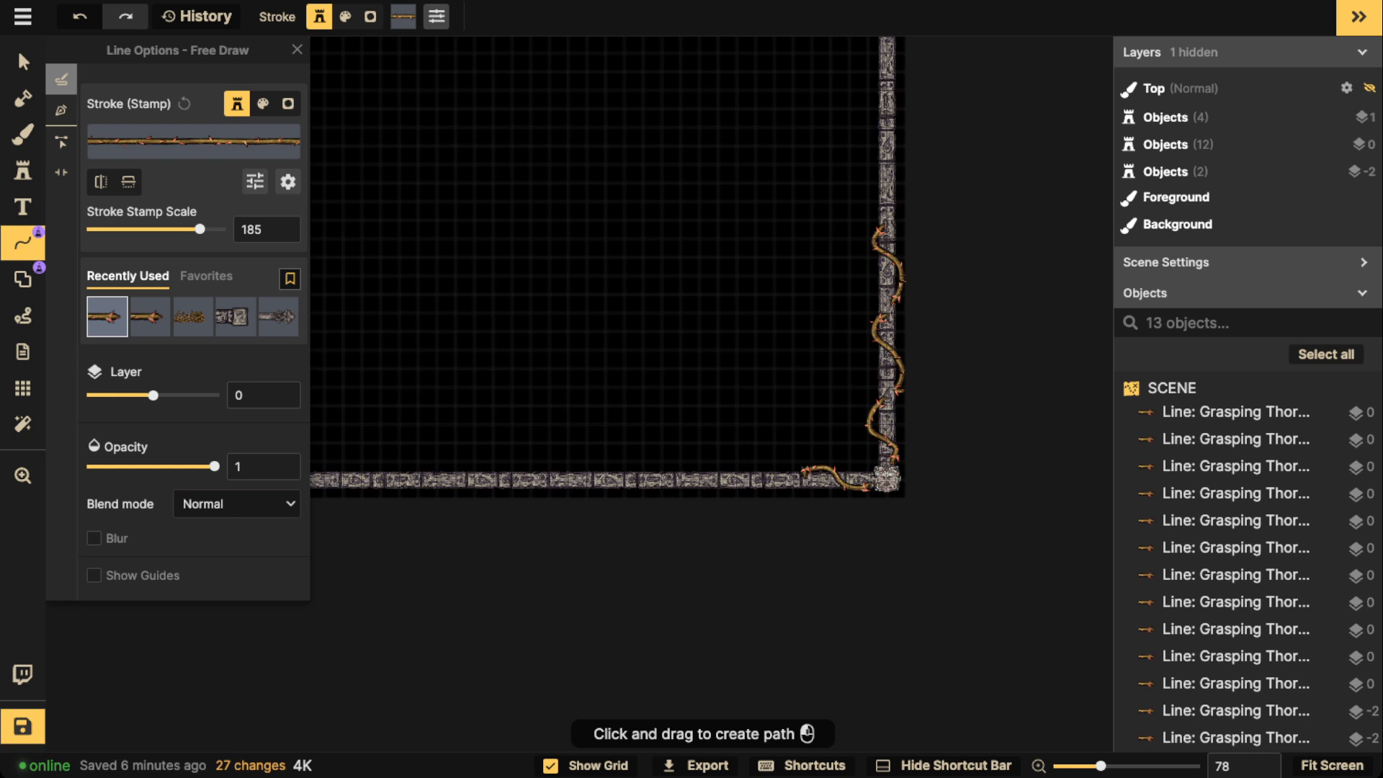
Step: Continue the vines along the bottom wall with two more curved strokes to the left of the existing one
scroll(720, 245, down, 5)
drag(670, 249, 786, 246)
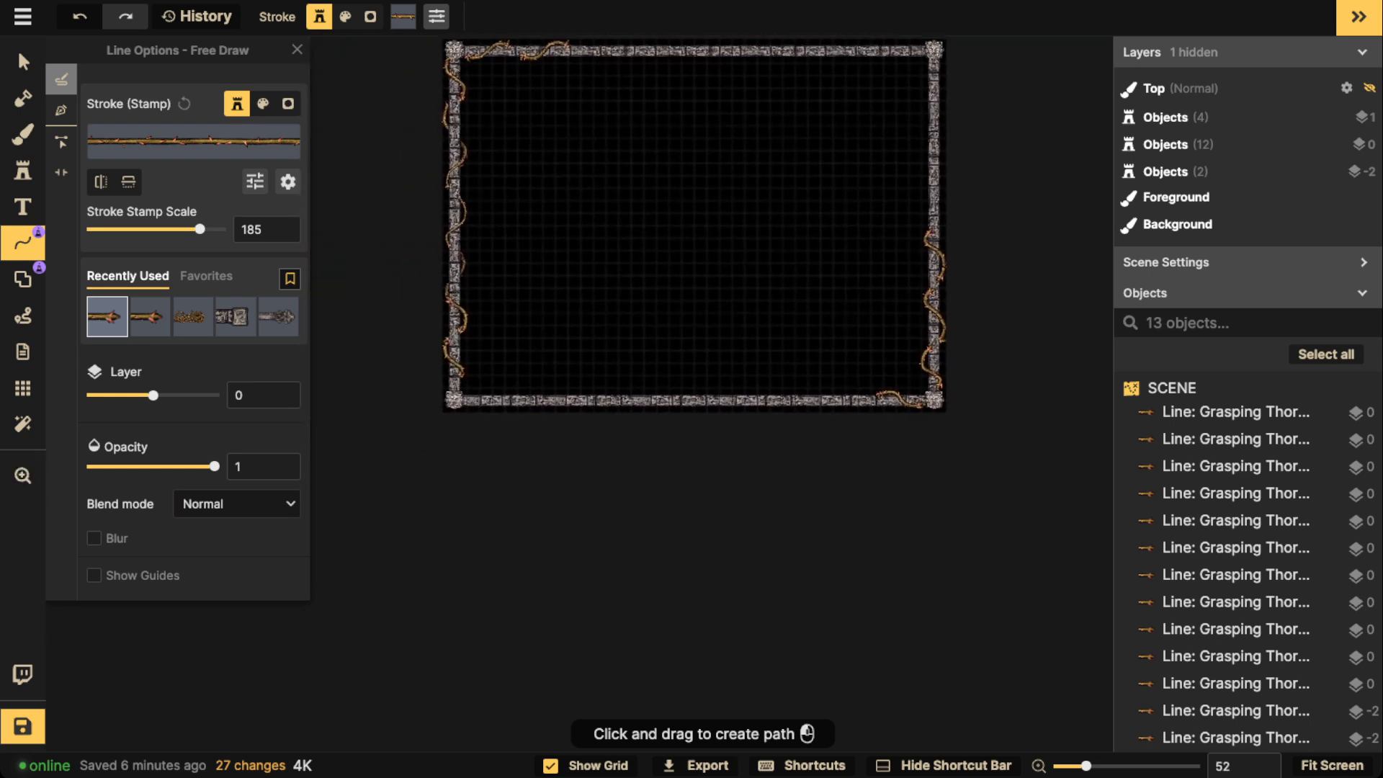
drag(861, 404, 784, 396)
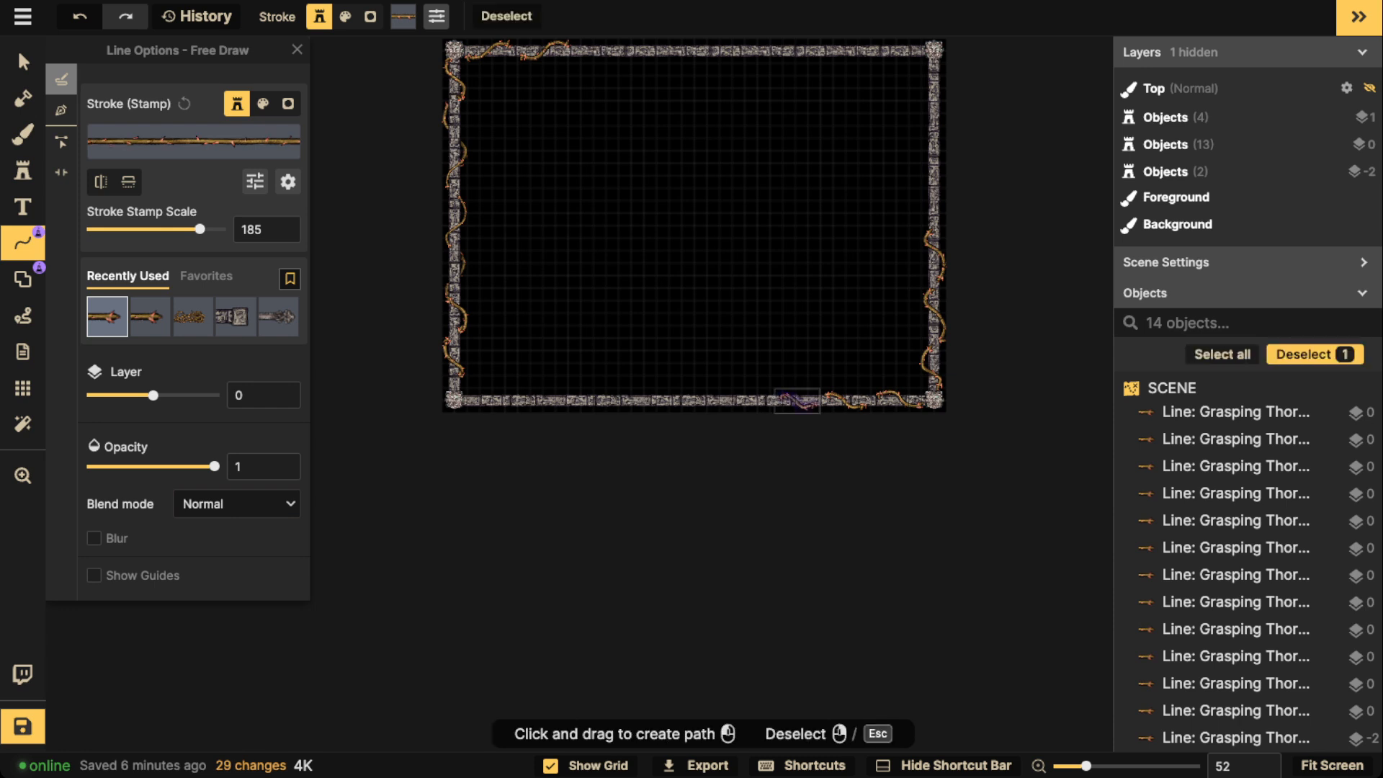
scroll(700, 296, down, 2)
drag(700, 296, 697, 378)
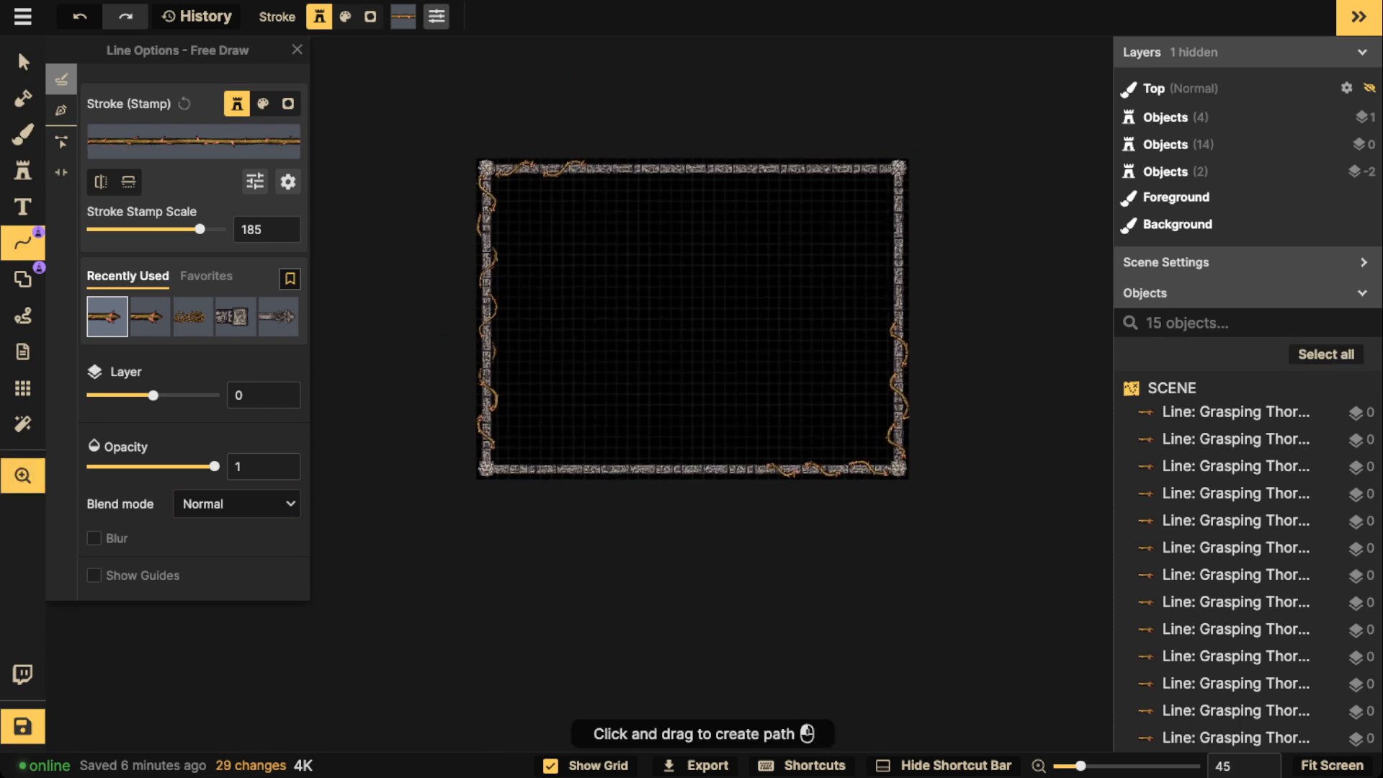
Step: Set the map grid's layer to -5 so that it lies beneath the border and vines
click(23, 62)
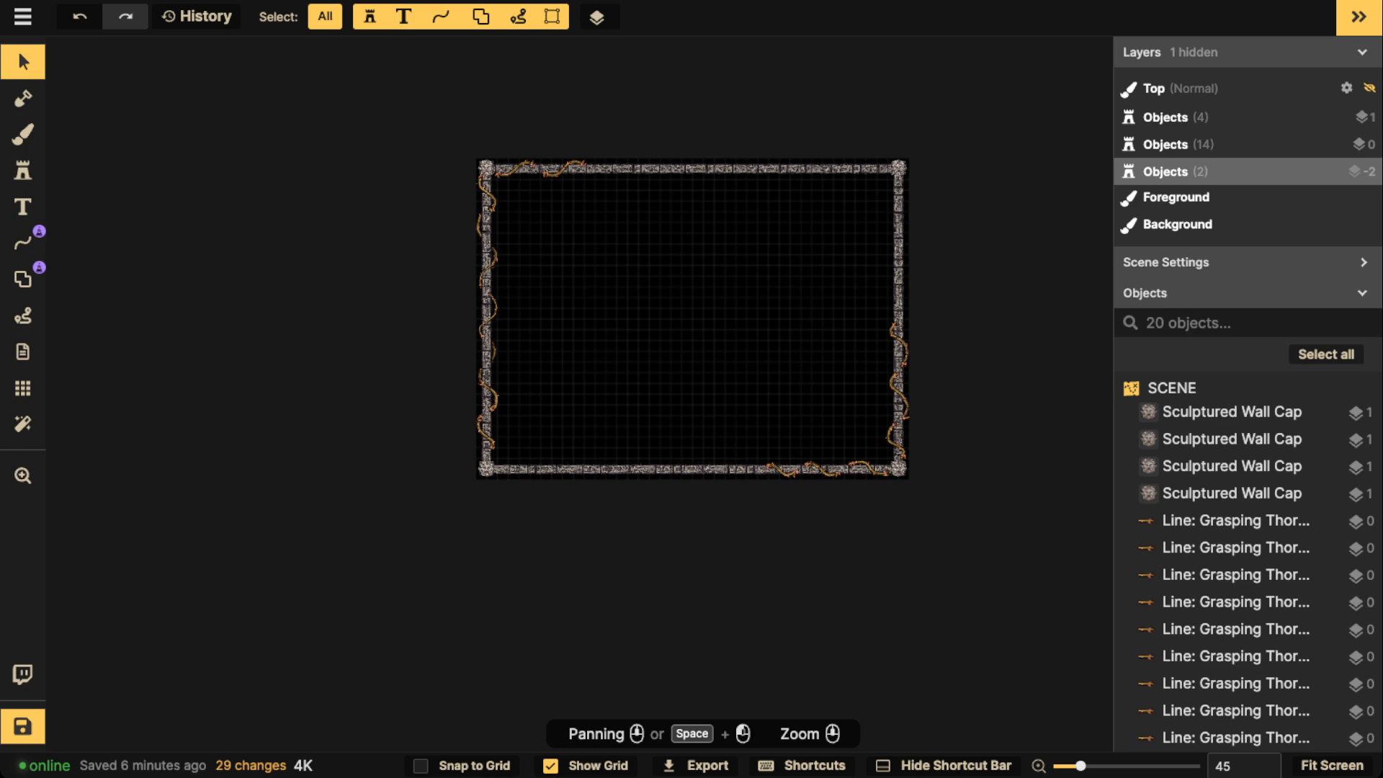
scroll(497, 180, up, 6)
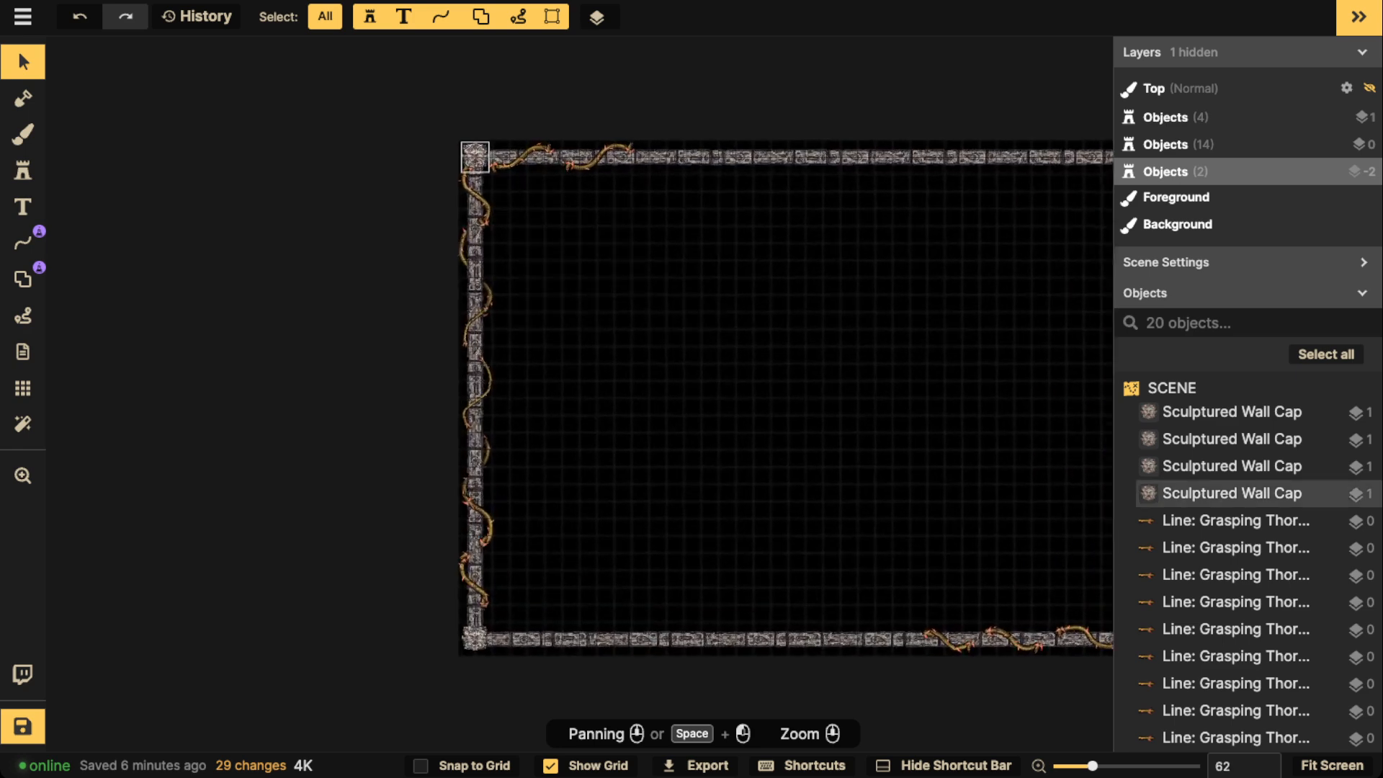
scroll(474, 163, up, 8)
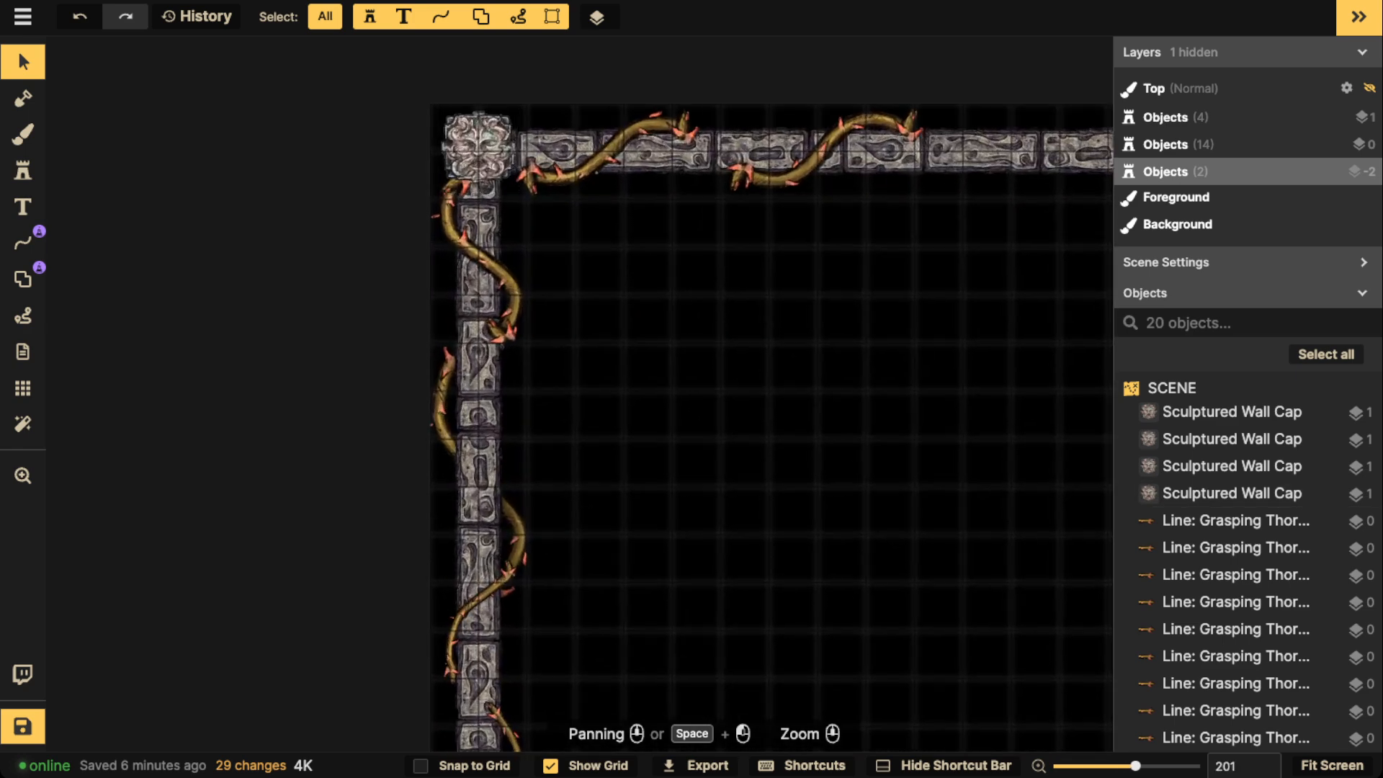
click(23, 389)
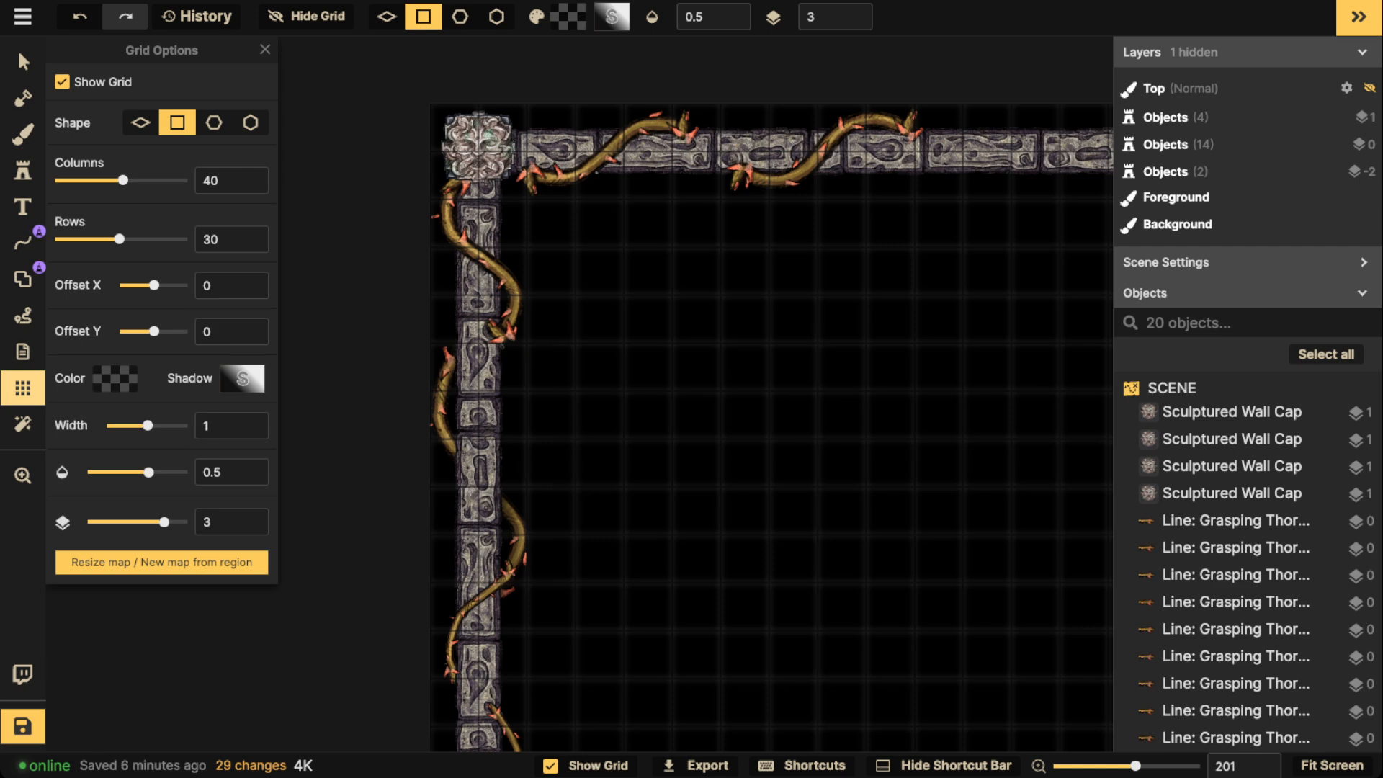
drag(164, 522, 93, 523)
scroll(421, 427, down, 4)
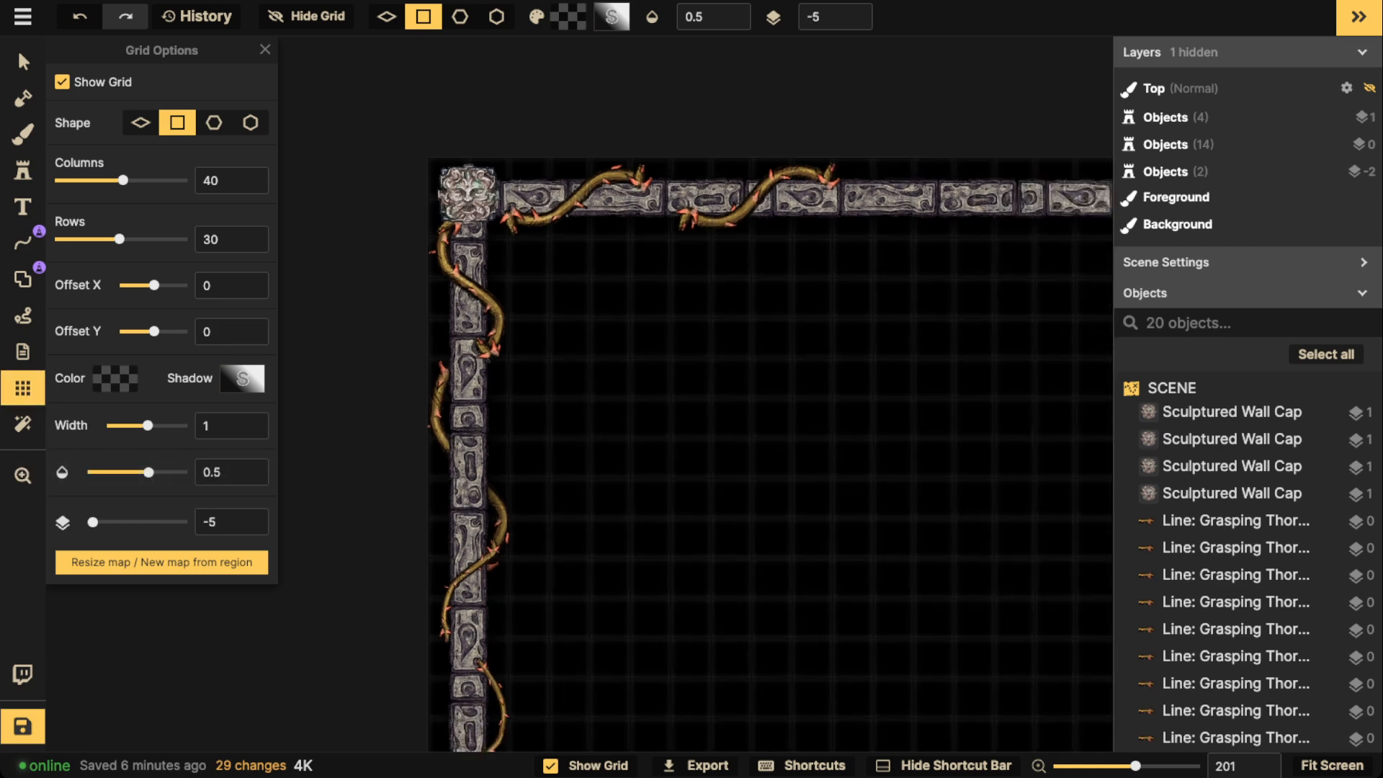
drag(1008, 432, 348, 371)
drag(937, 504, 736, 214)
drag(216, 302, 1070, 694)
scroll(560, 443, up, 2)
scroll(462, 285, up, 2)
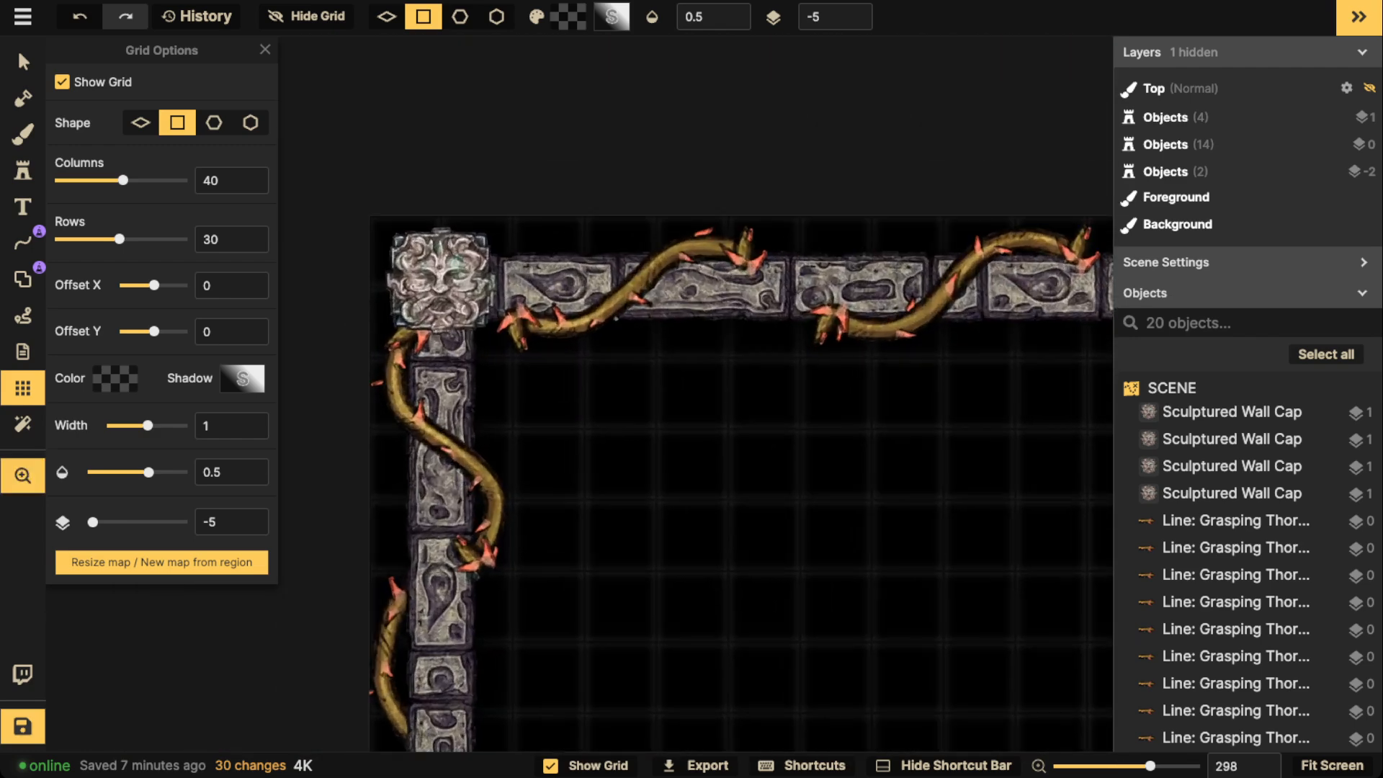
Step: Search the Fantasy Battlemaps stamp catalog for "light" and browse the stamps for a glow to use on the corner caps
drag(462, 284, 478, 364)
click(23, 171)
text(f)
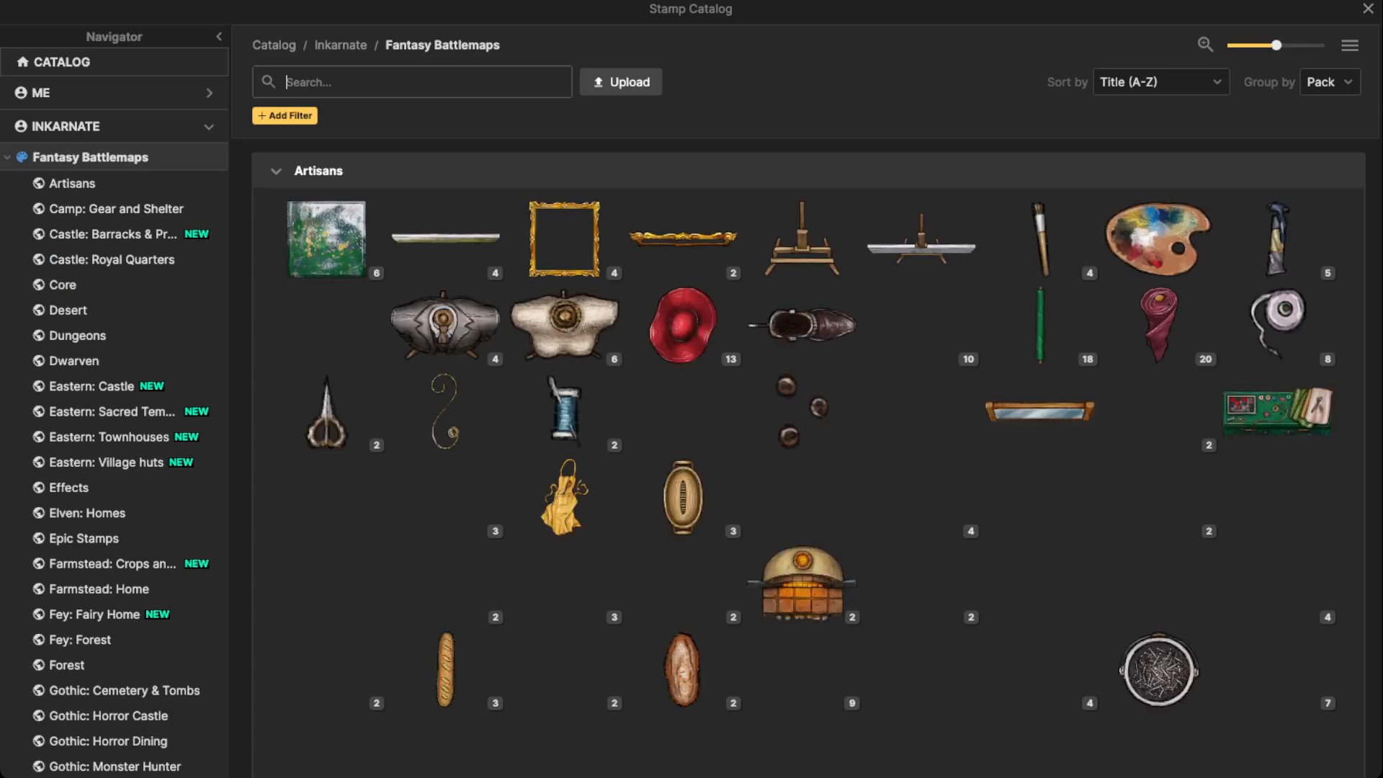
text(light)
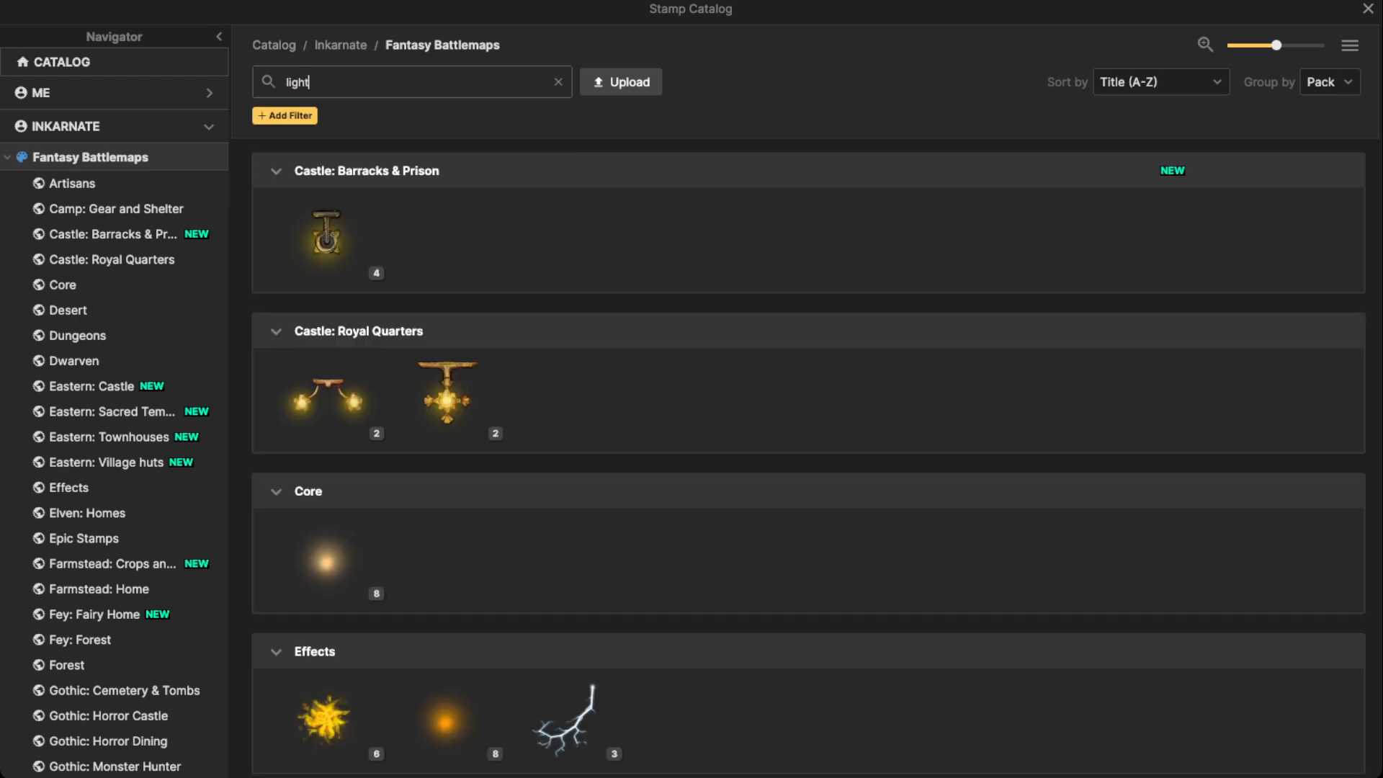
scroll(808, 465, down, 5)
scroll(808, 464, down, 2)
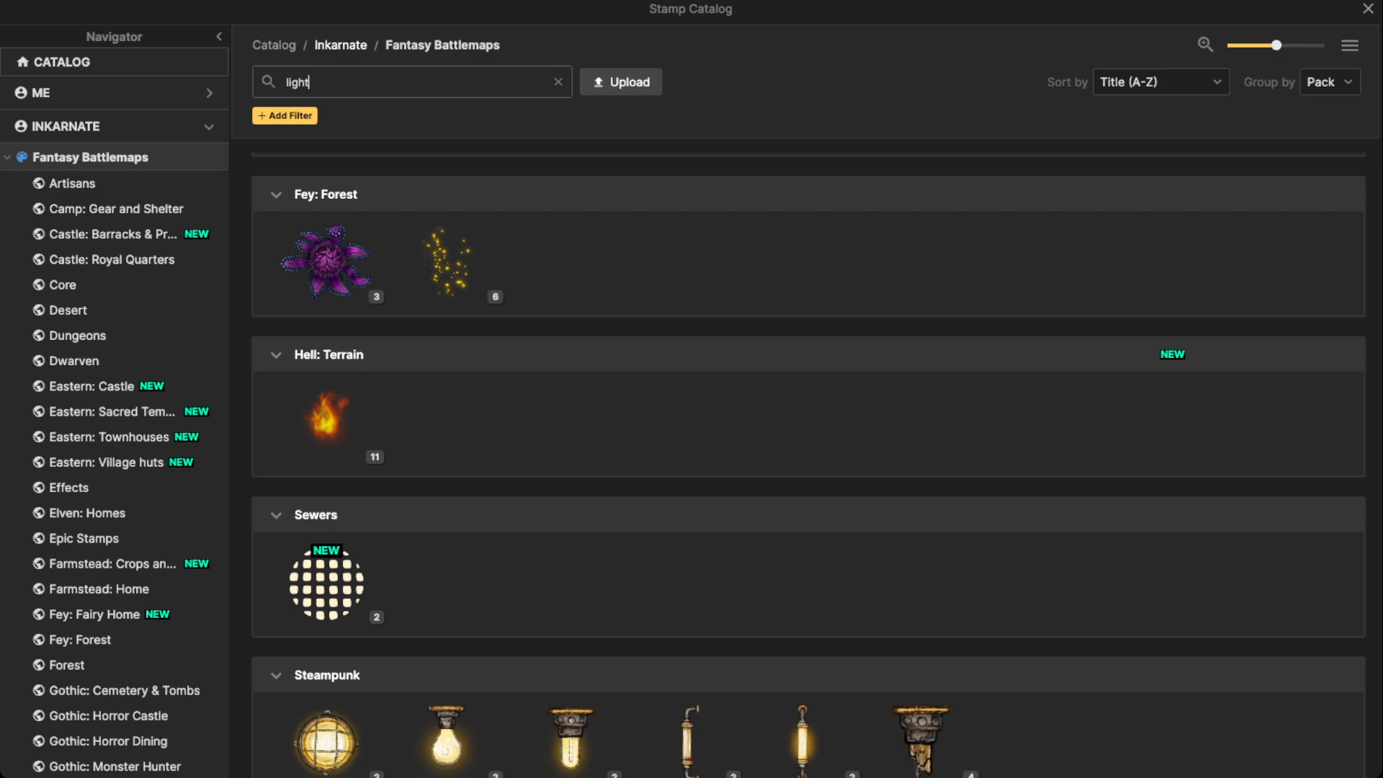
Step: Widen the "light" search to the whole catalog and choose the teal glow stamp from Watercolor Cities' Ghost Town pack
click(340, 45)
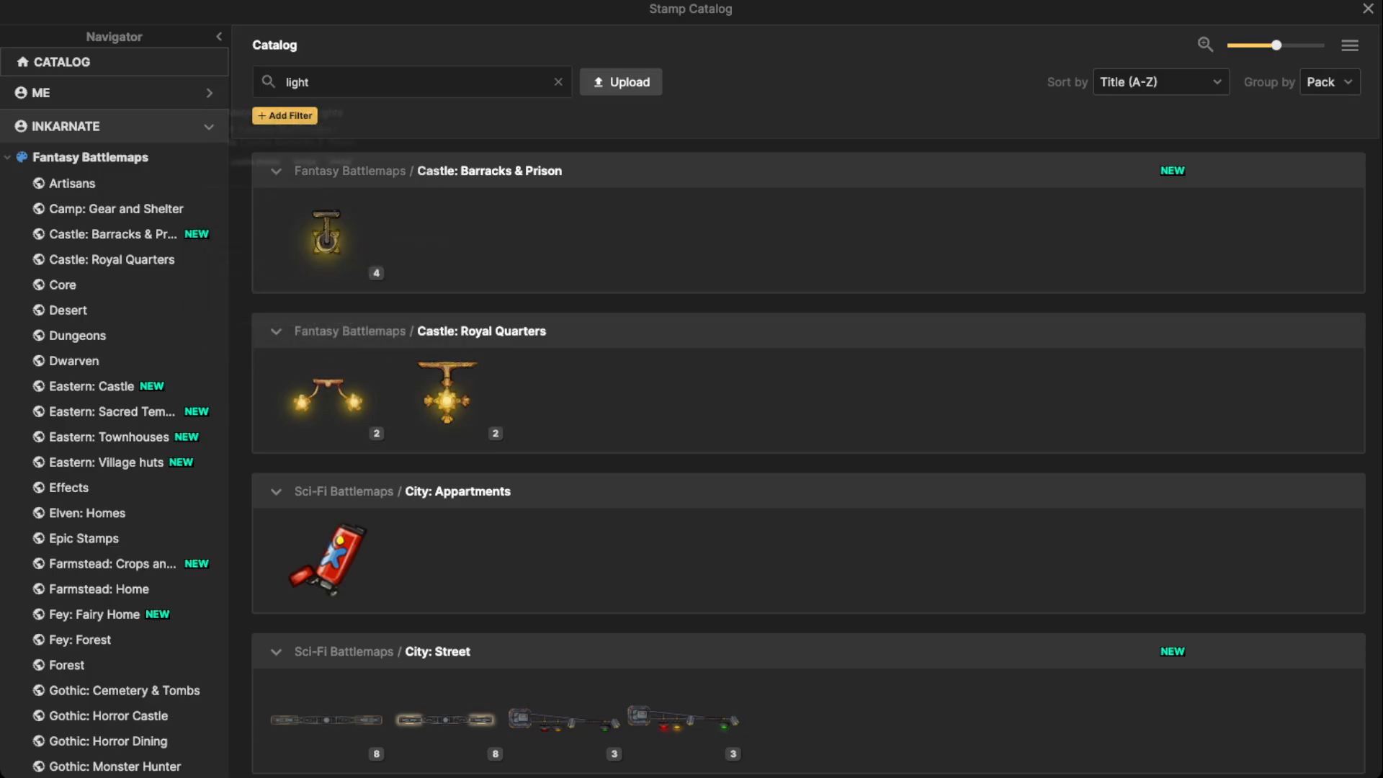
scroll(807, 461, down, 6)
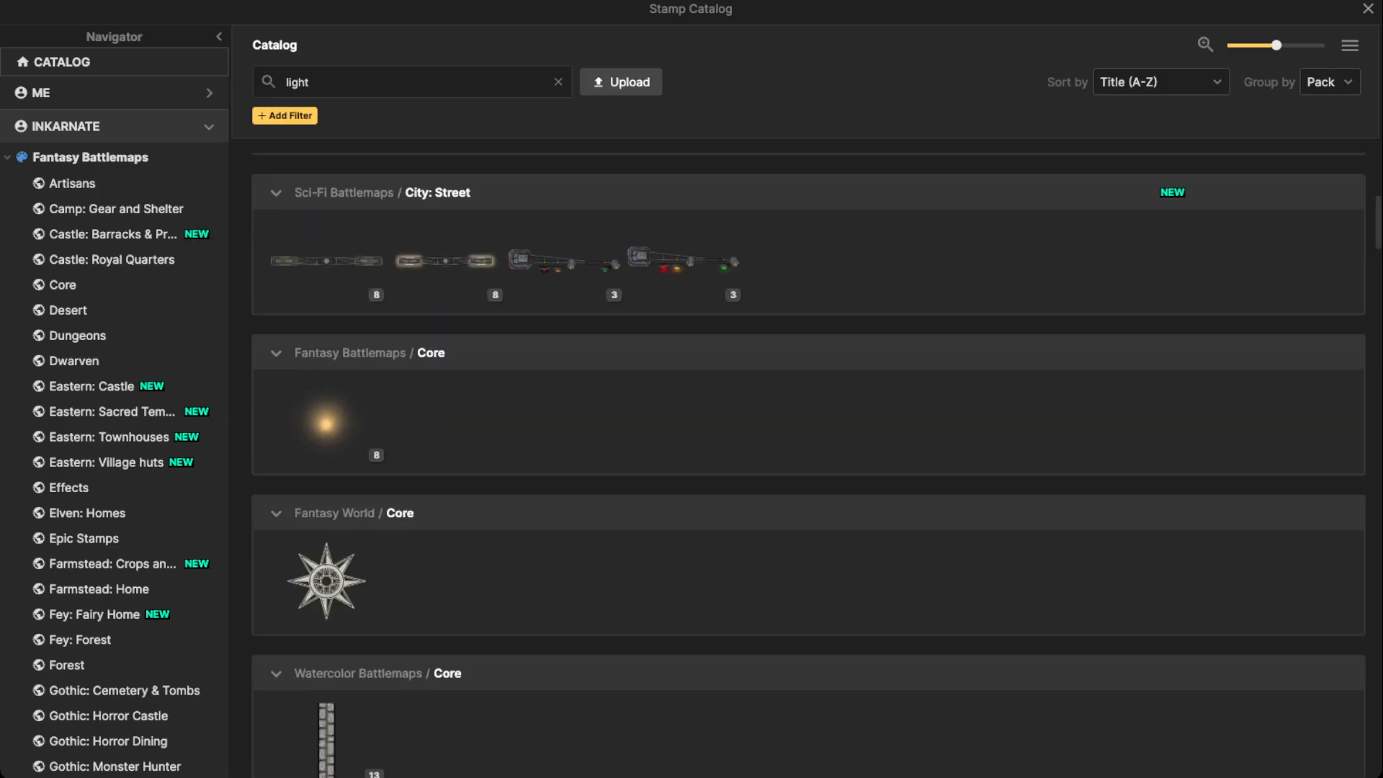
scroll(807, 461, down, 3)
scroll(807, 462, down, 18)
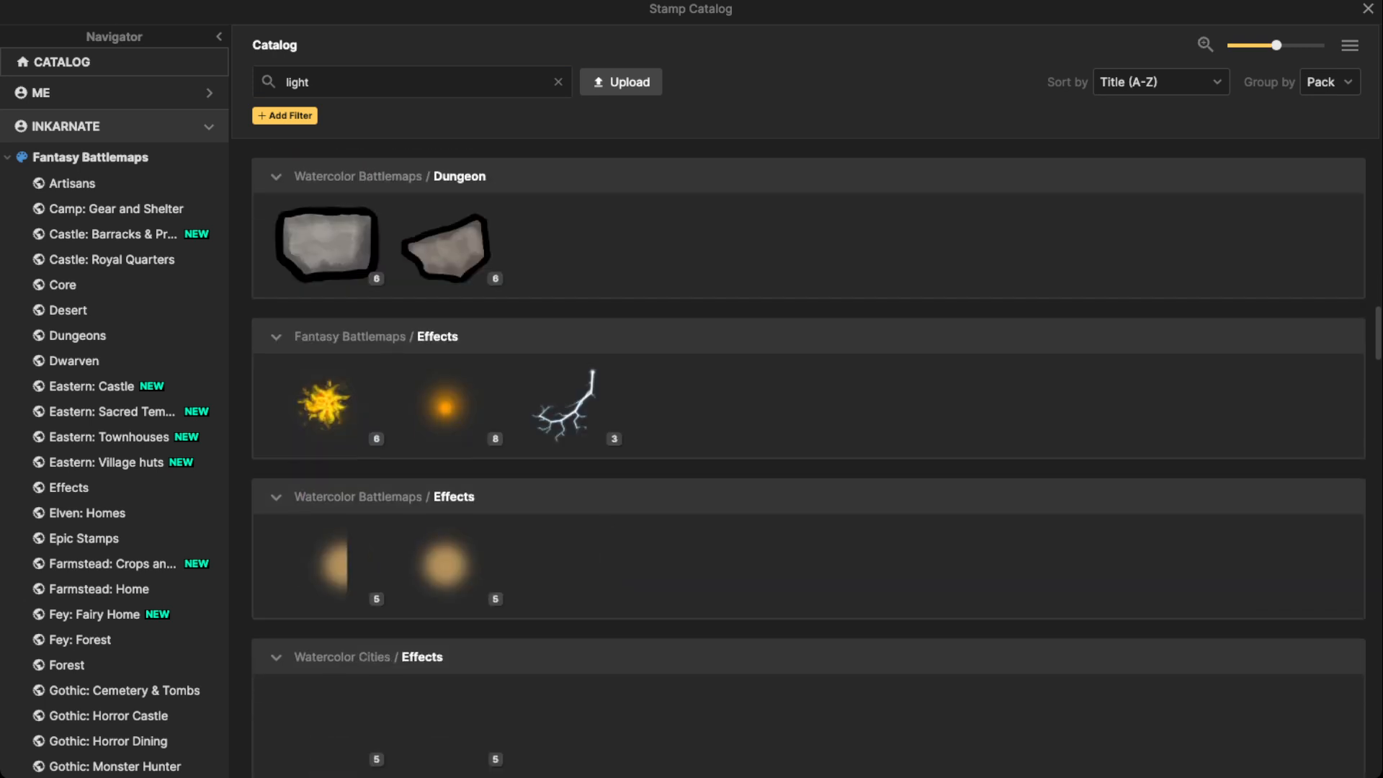
scroll(807, 461, down, 12)
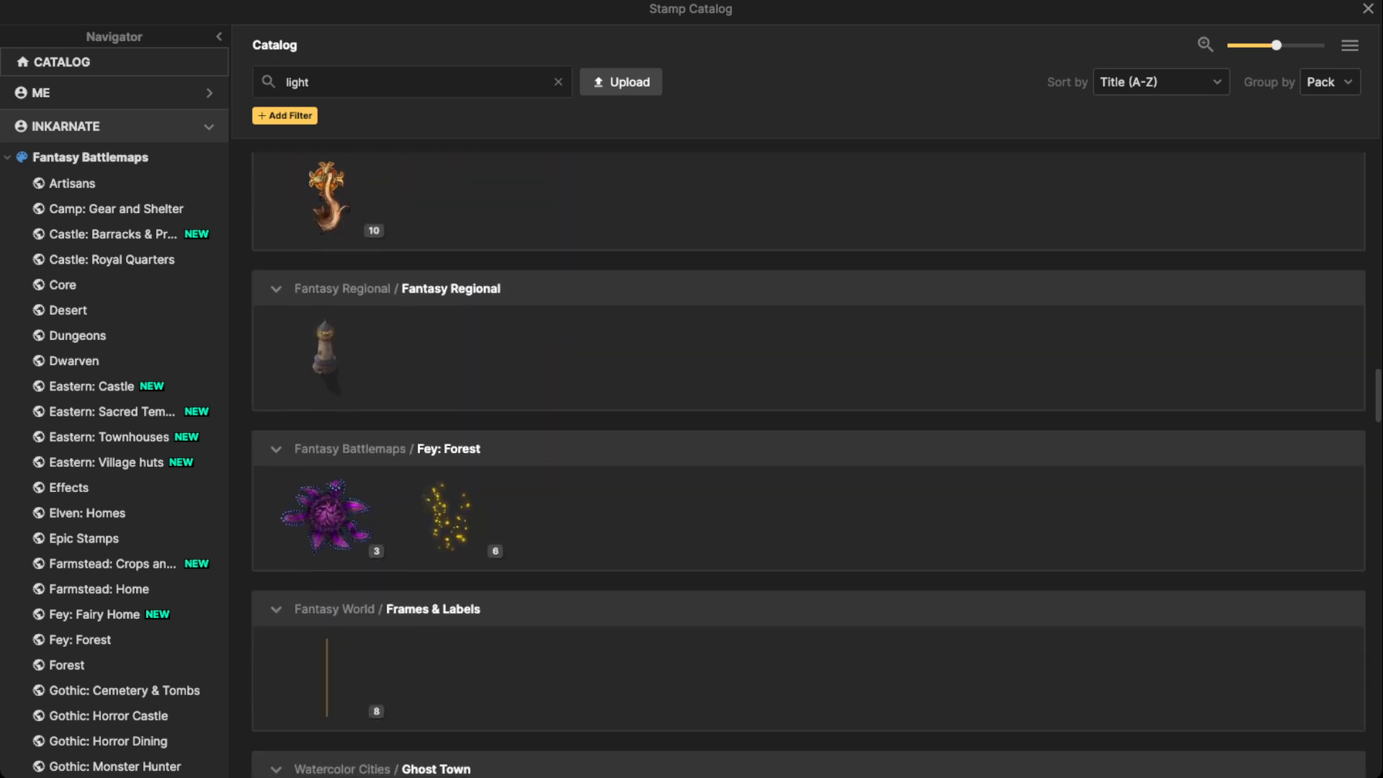
scroll(807, 461, down, 1)
mouse_move(327, 530)
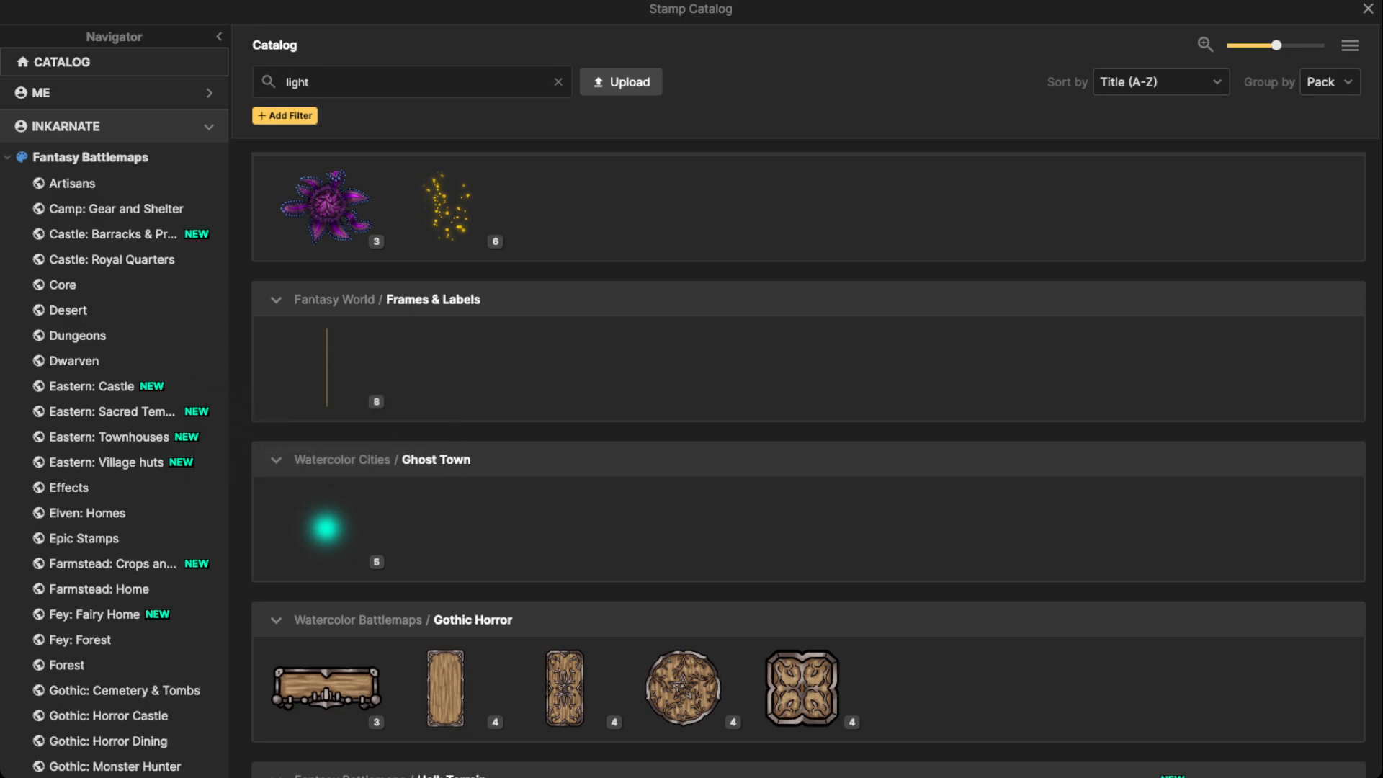
click(325, 529)
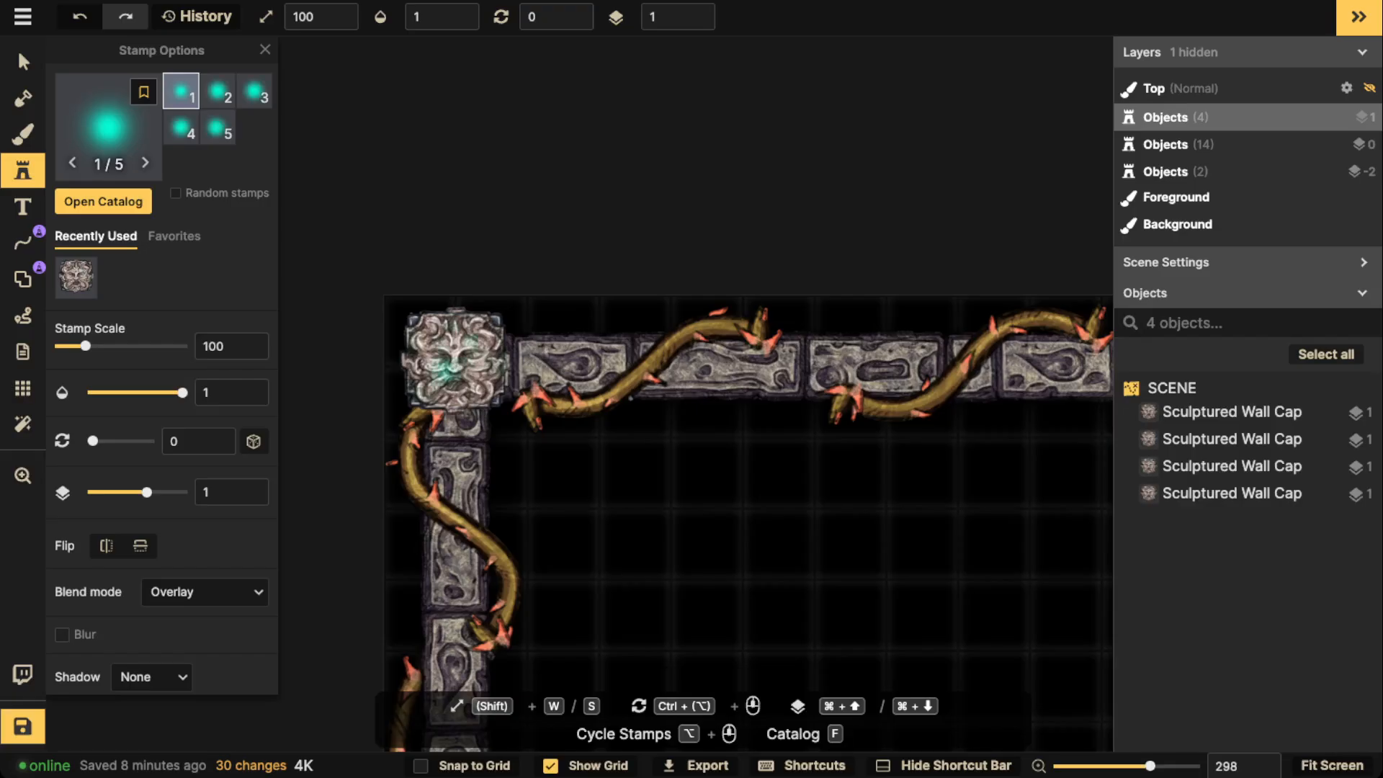
scroll(446, 352, up, 2)
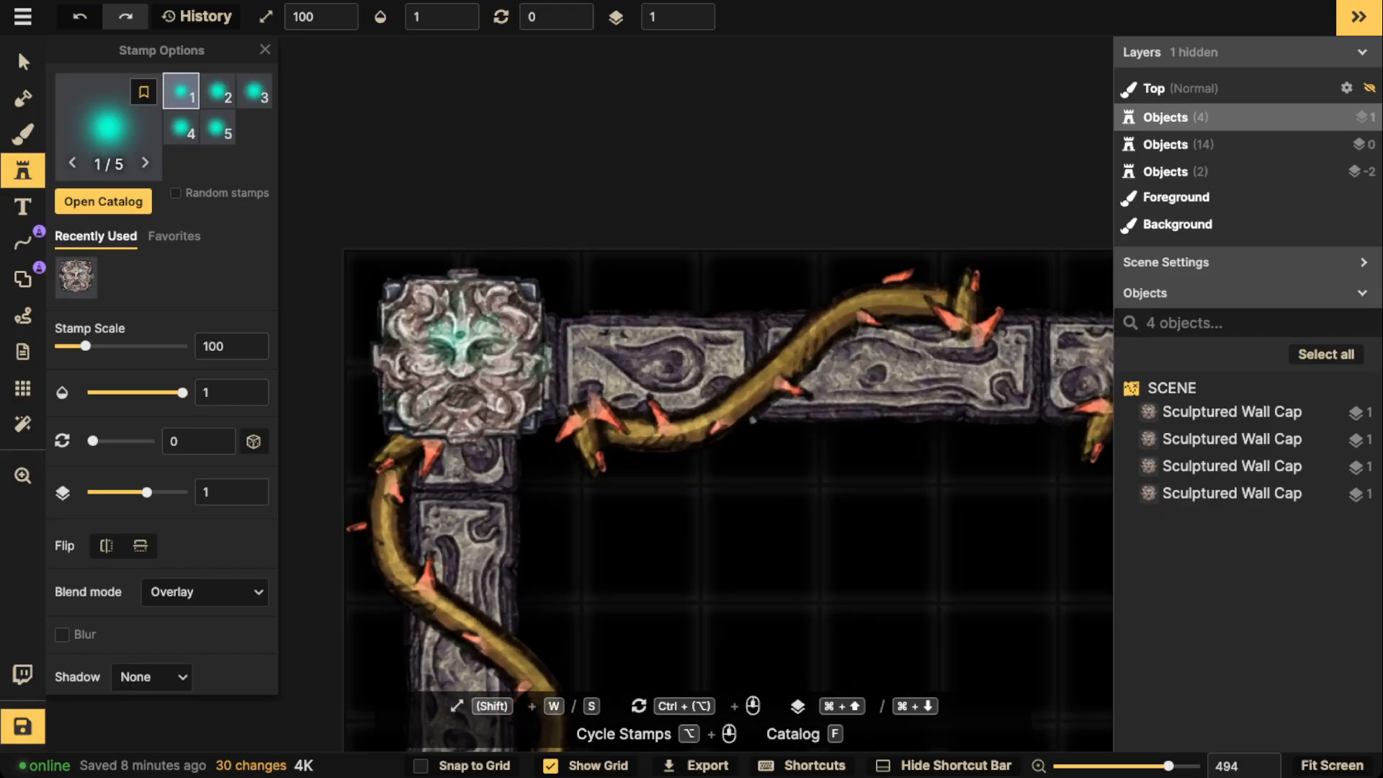
click(438, 352)
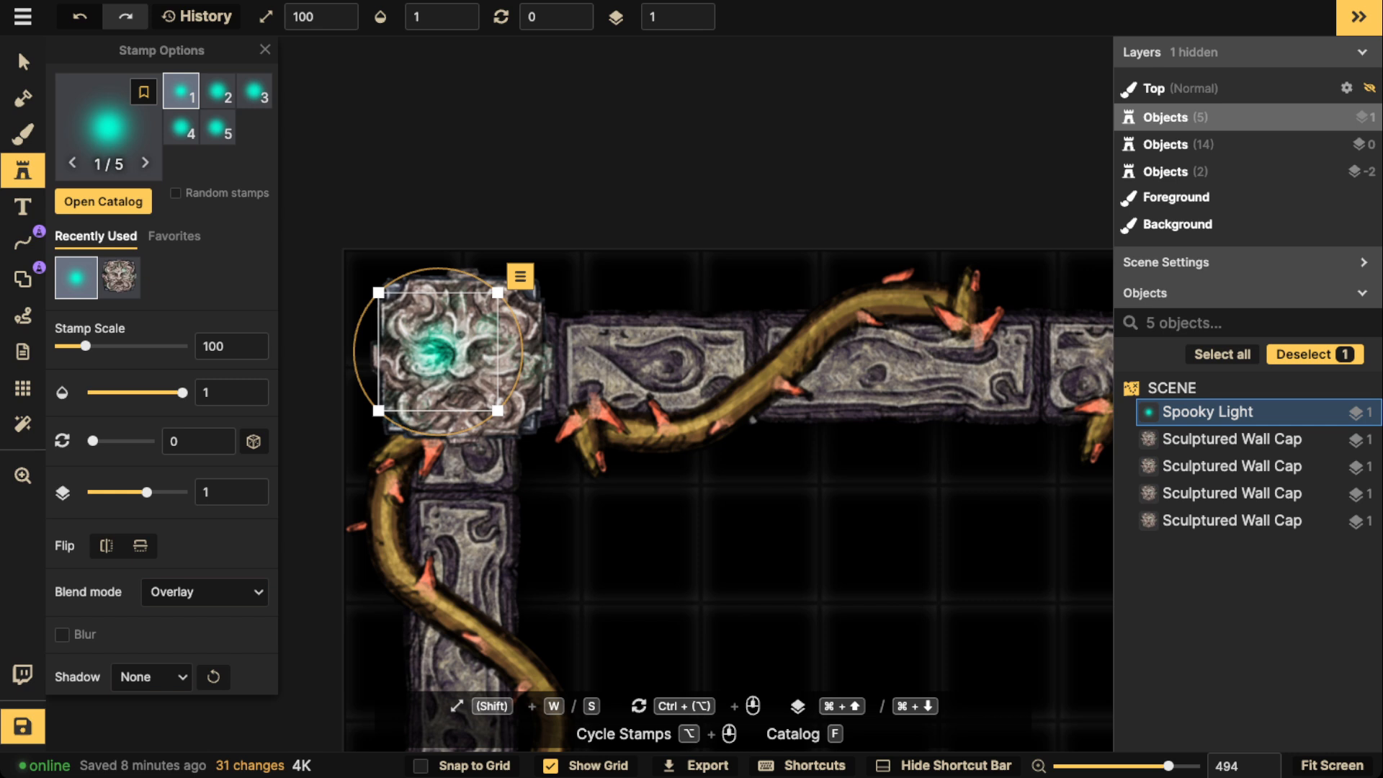
key(Delete)
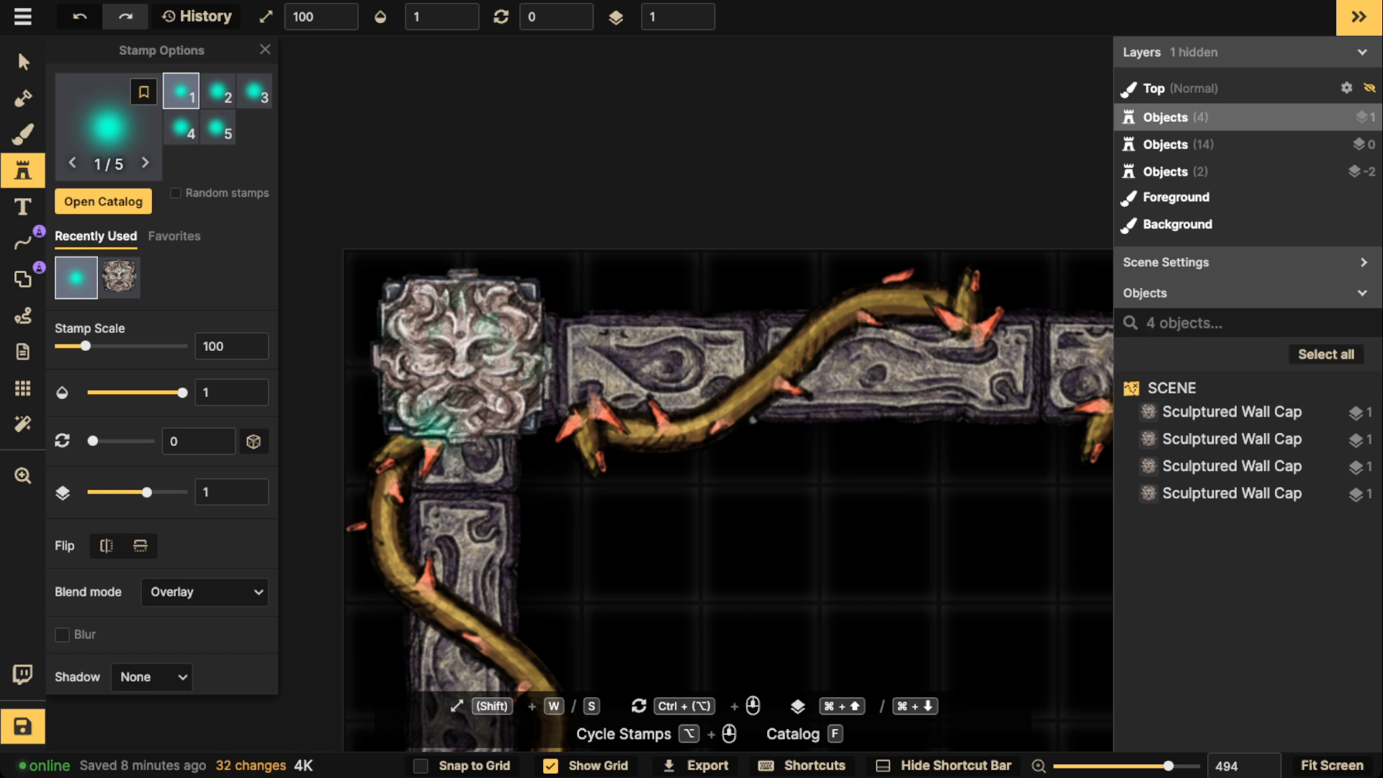
Step: Set the stamp scale to 80 and place a Spooky Light on each eye of the upper-left corner cap
scroll(381, 376, up, 2)
key(s)
key(s)
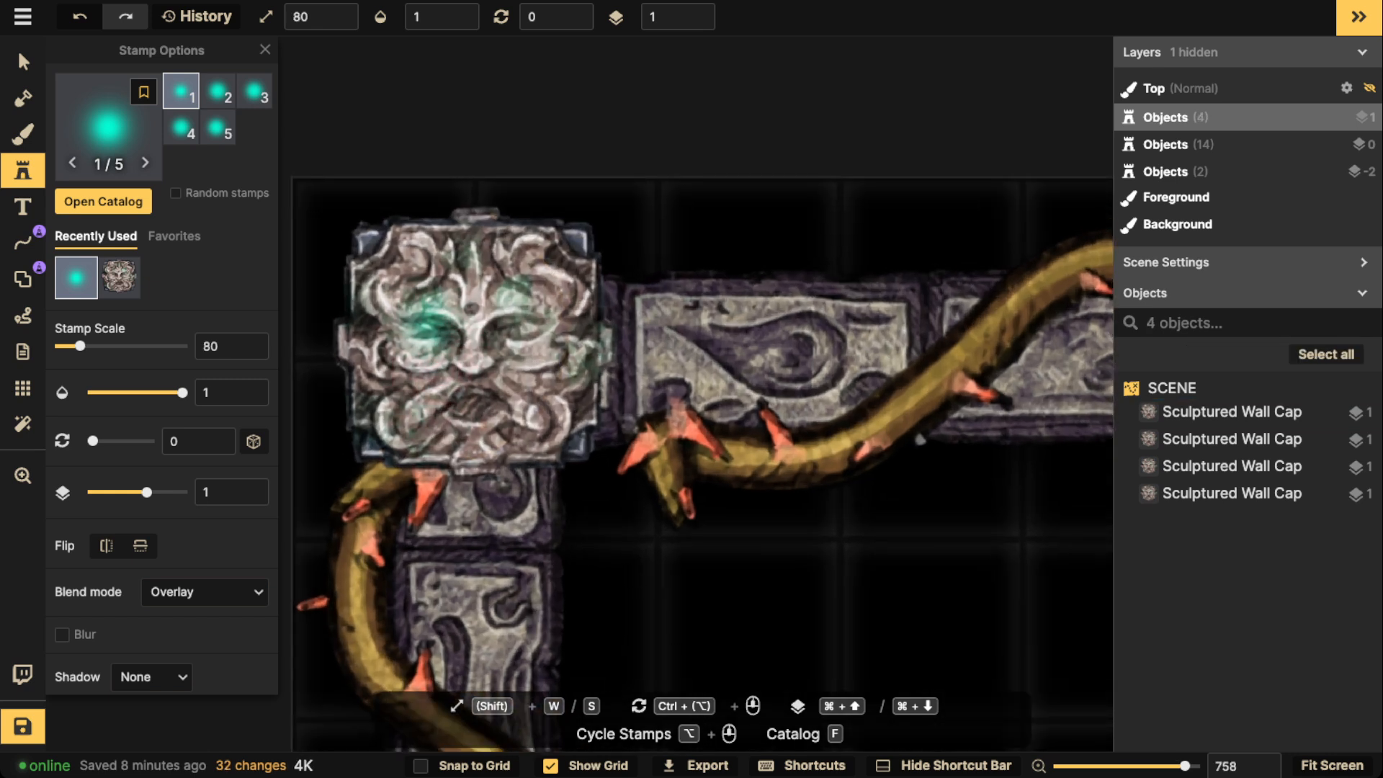
click(451, 338)
click(518, 328)
scroll(360, 338, down, 2)
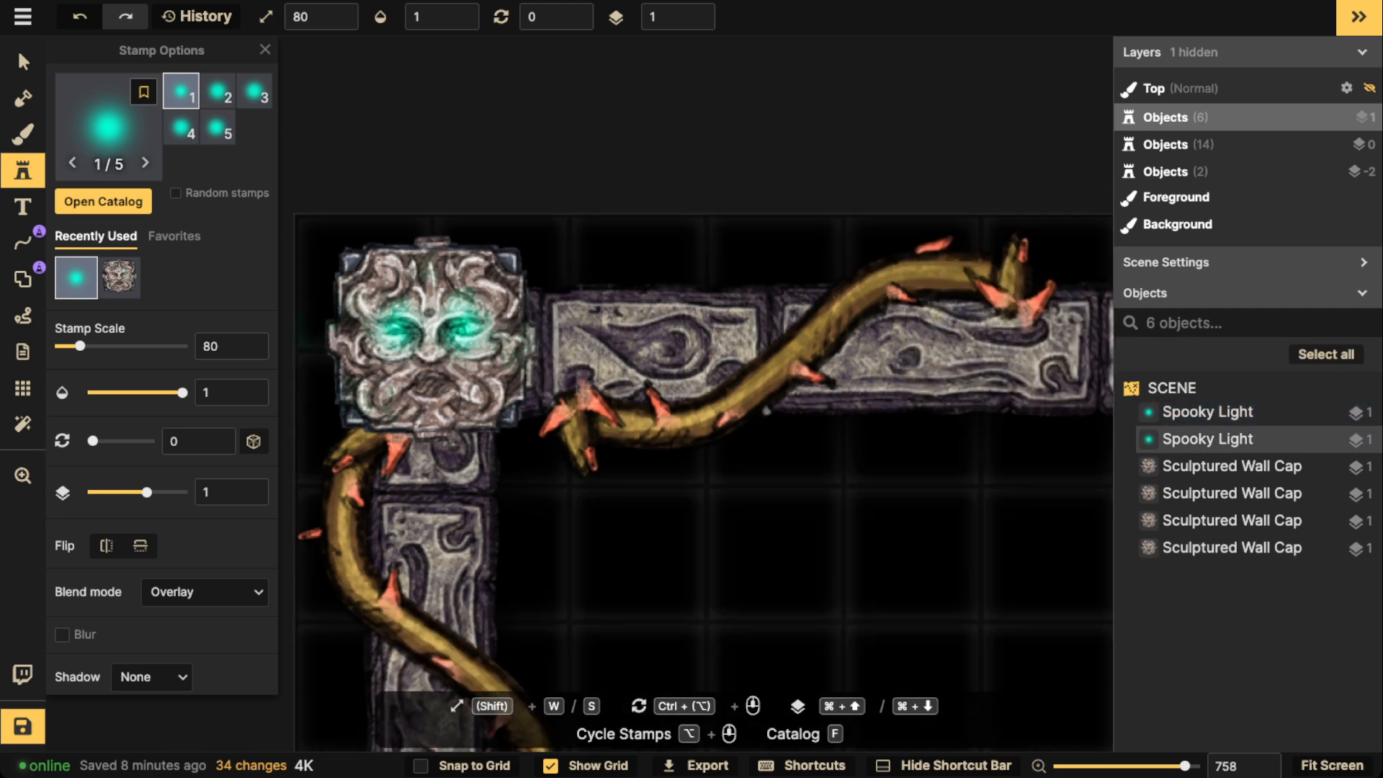
Step: Place a Spooky Light on each eye of the lower-left corner cap
key(space)
drag(407, 684, 432, 65)
drag(641, 612, 662, 65)
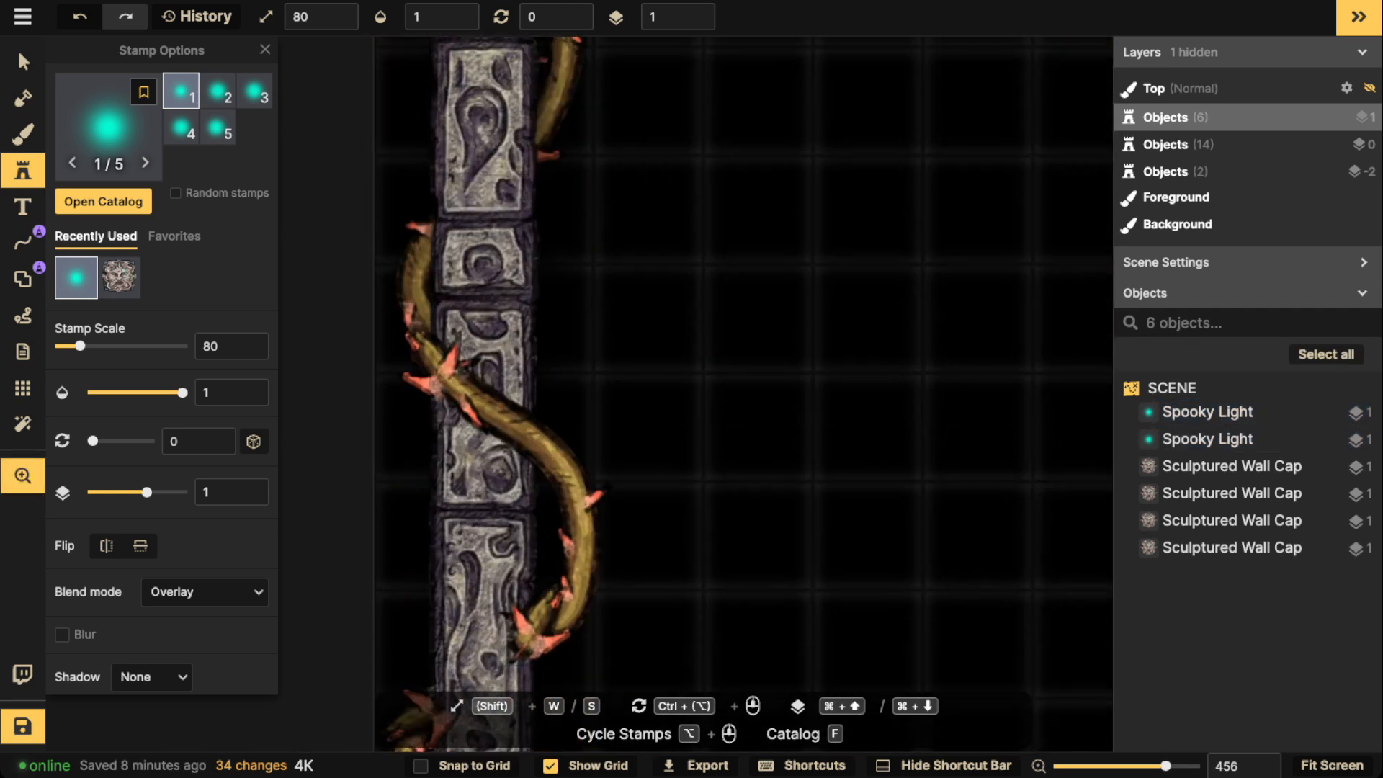
drag(620, 677, 633, 57)
drag(519, 497, 519, 328)
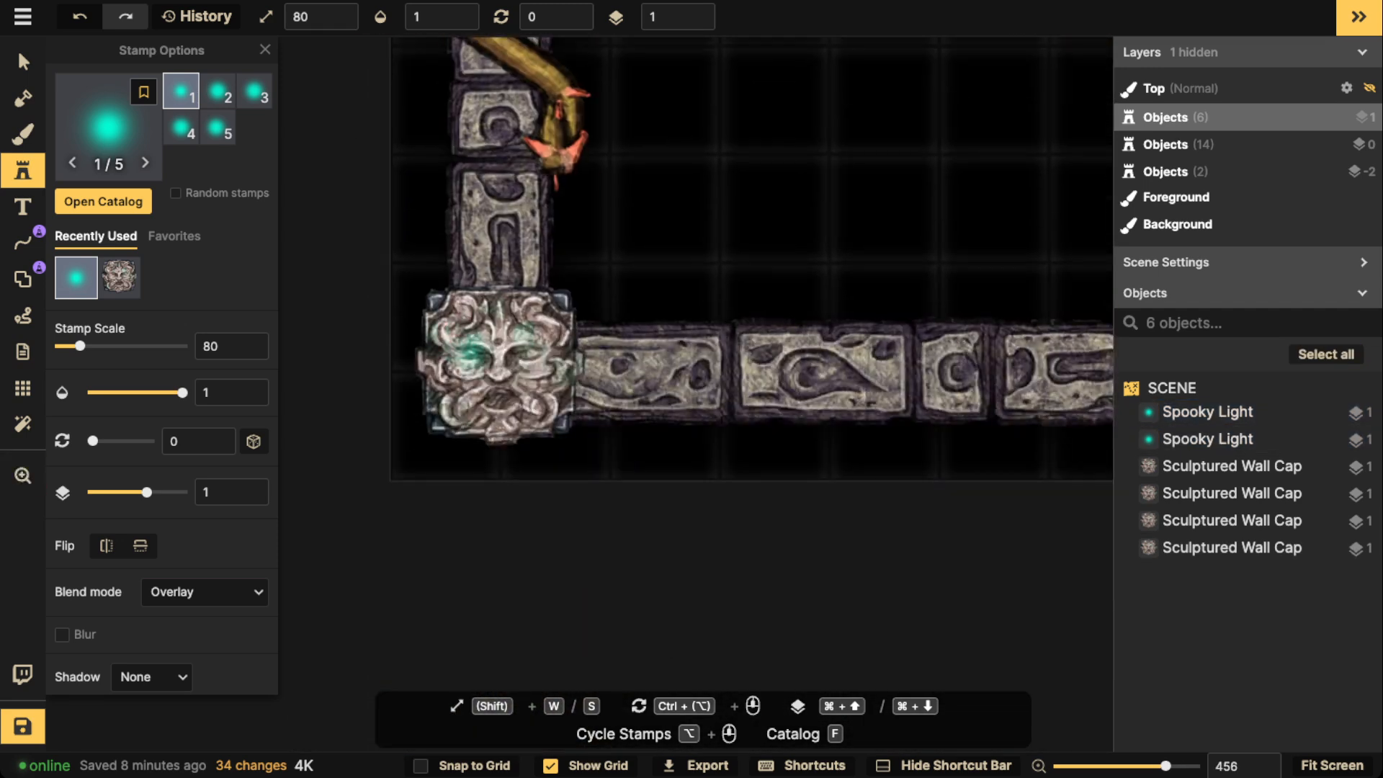
click(474, 355)
click(529, 353)
Step: Place a Spooky Light on each eye of the lower-right corner cap
key(space)
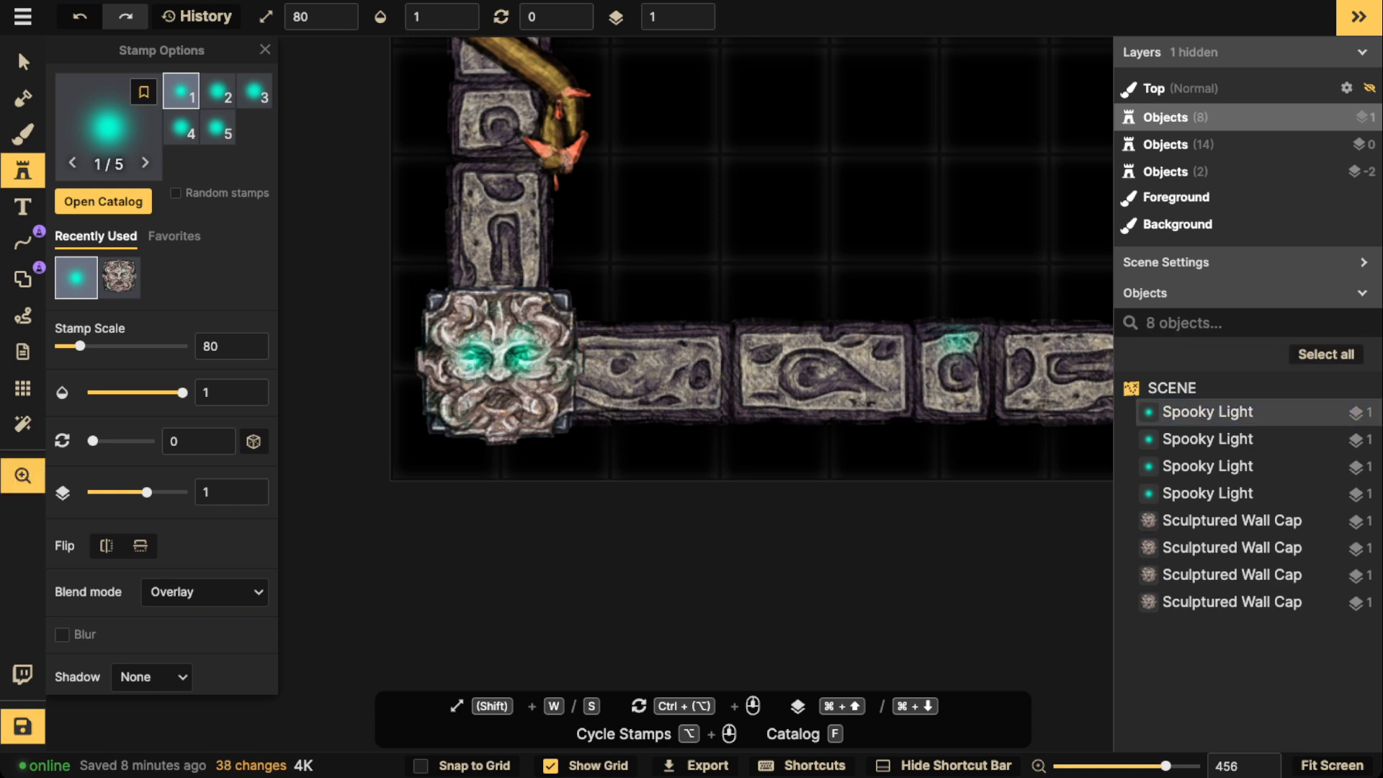
drag(960, 341, 339, 376)
drag(958, 403, 404, 373)
drag(937, 361, 390, 387)
drag(1066, 367, 911, 404)
click(821, 408)
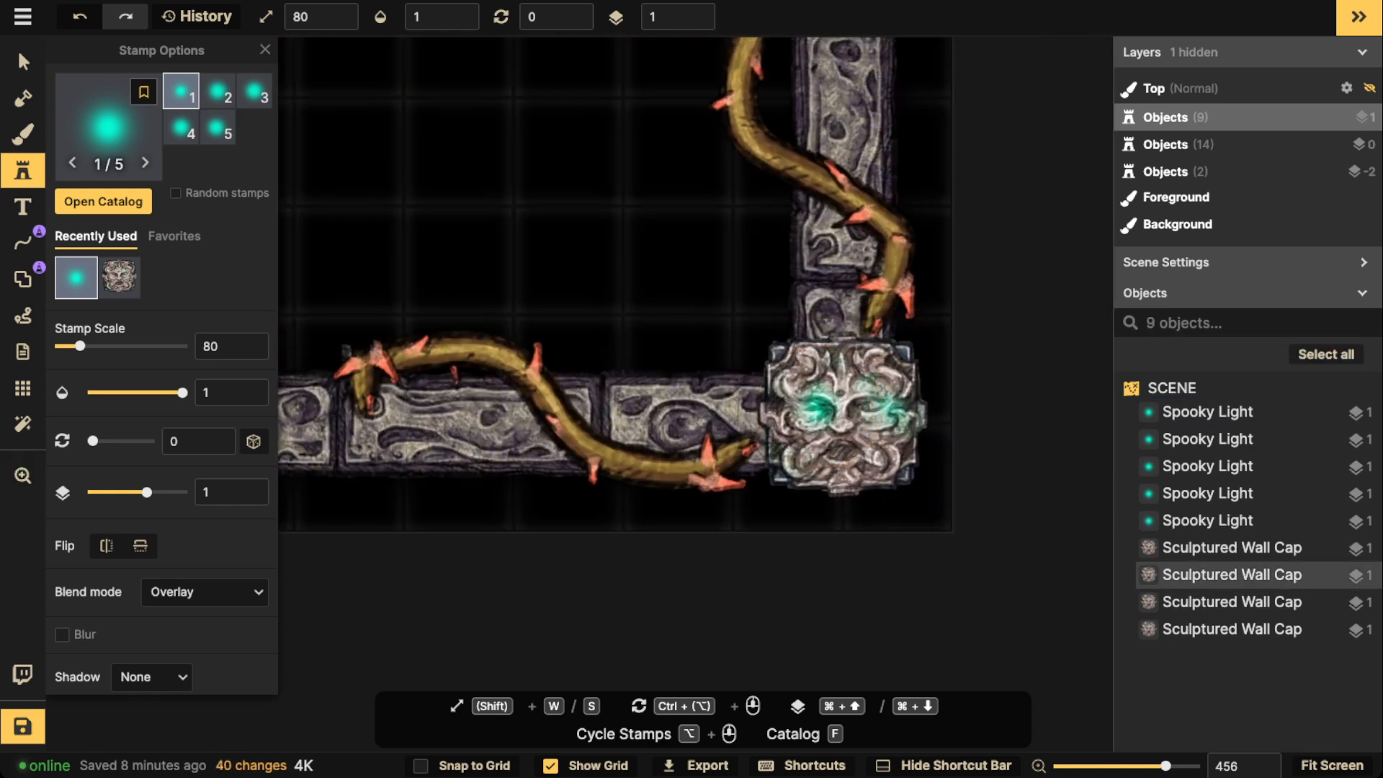
click(872, 408)
scroll(697, 289, down, 5)
scroll(562, 185, down, 5)
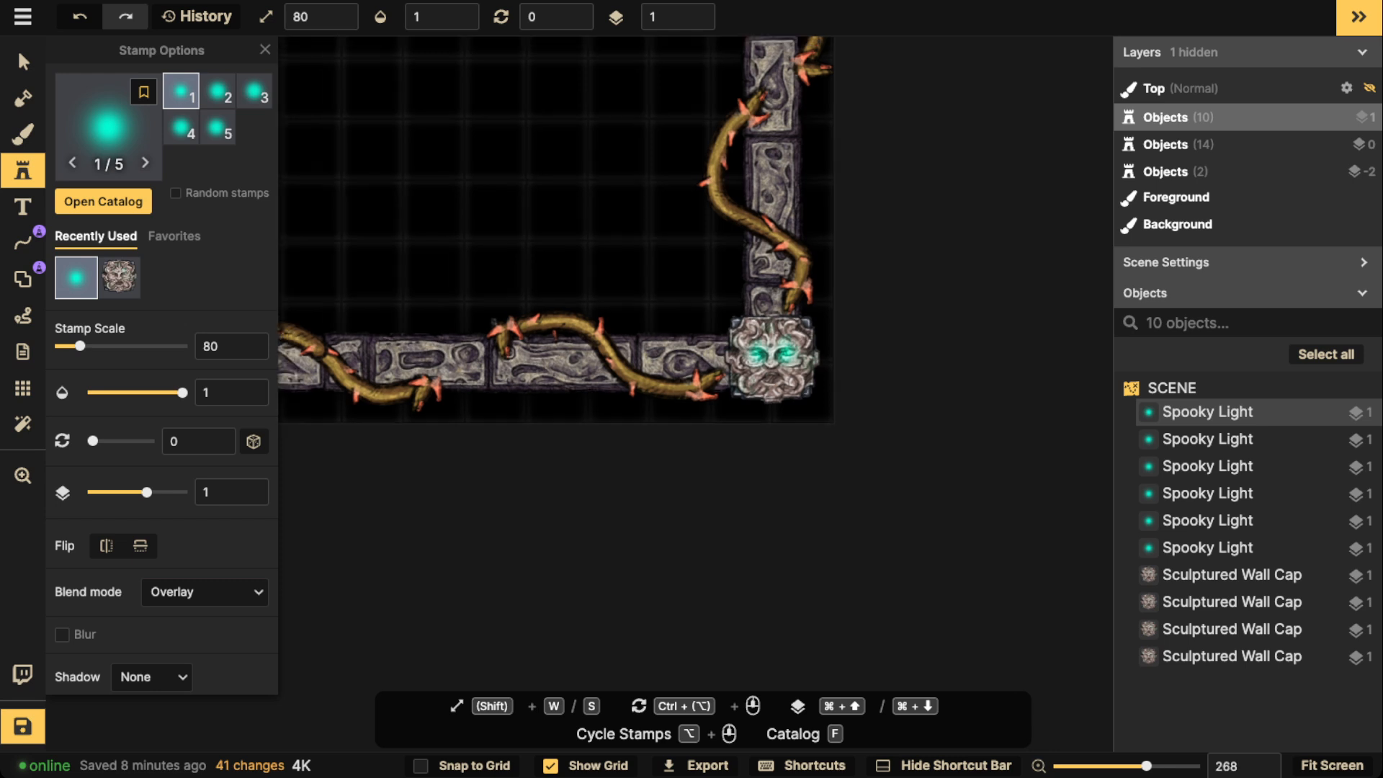
Step: Place a Spooky Light on each eye of the upper-right corner cap
key(space)
drag(569, 101, 594, 742)
drag(590, 130, 605, 703)
click(745, 262)
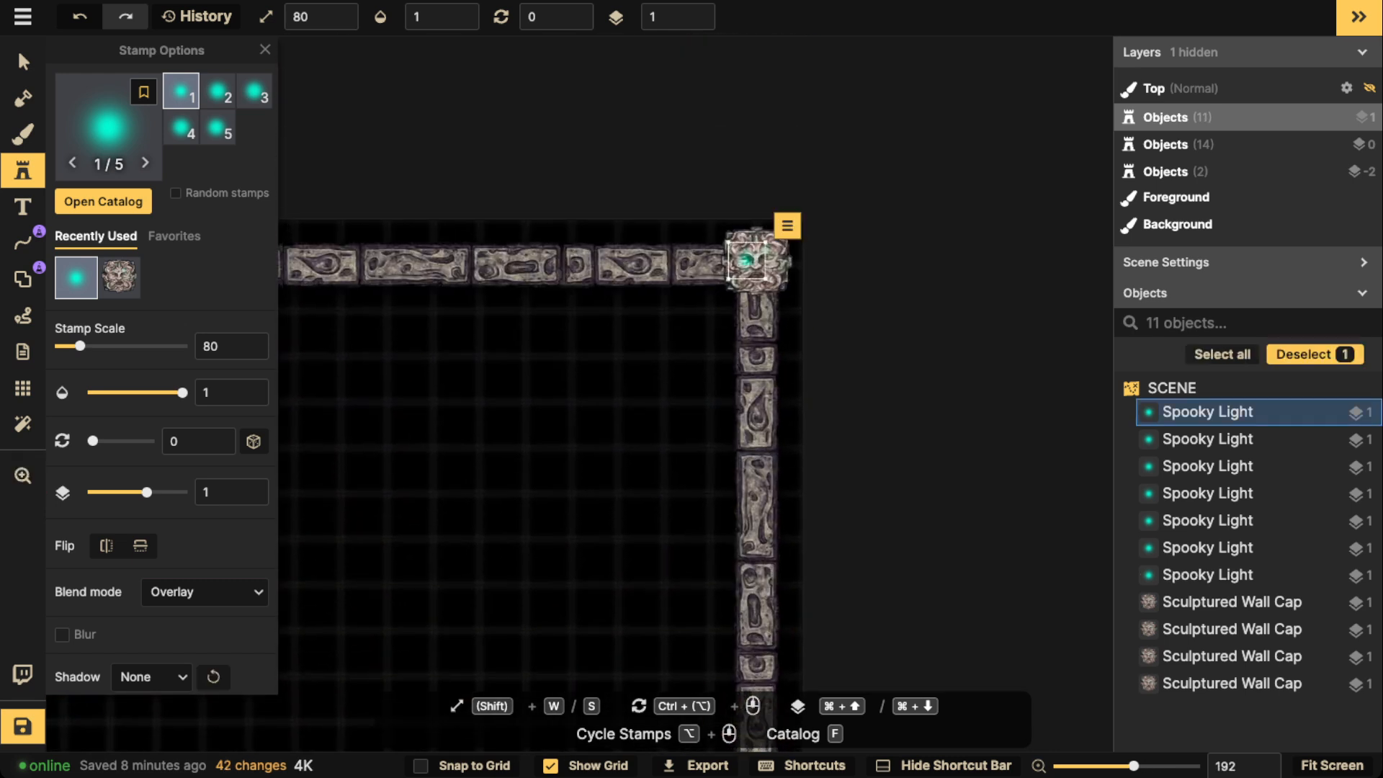
click(769, 261)
scroll(392, 279, down, 1)
scroll(404, 328, down, 5)
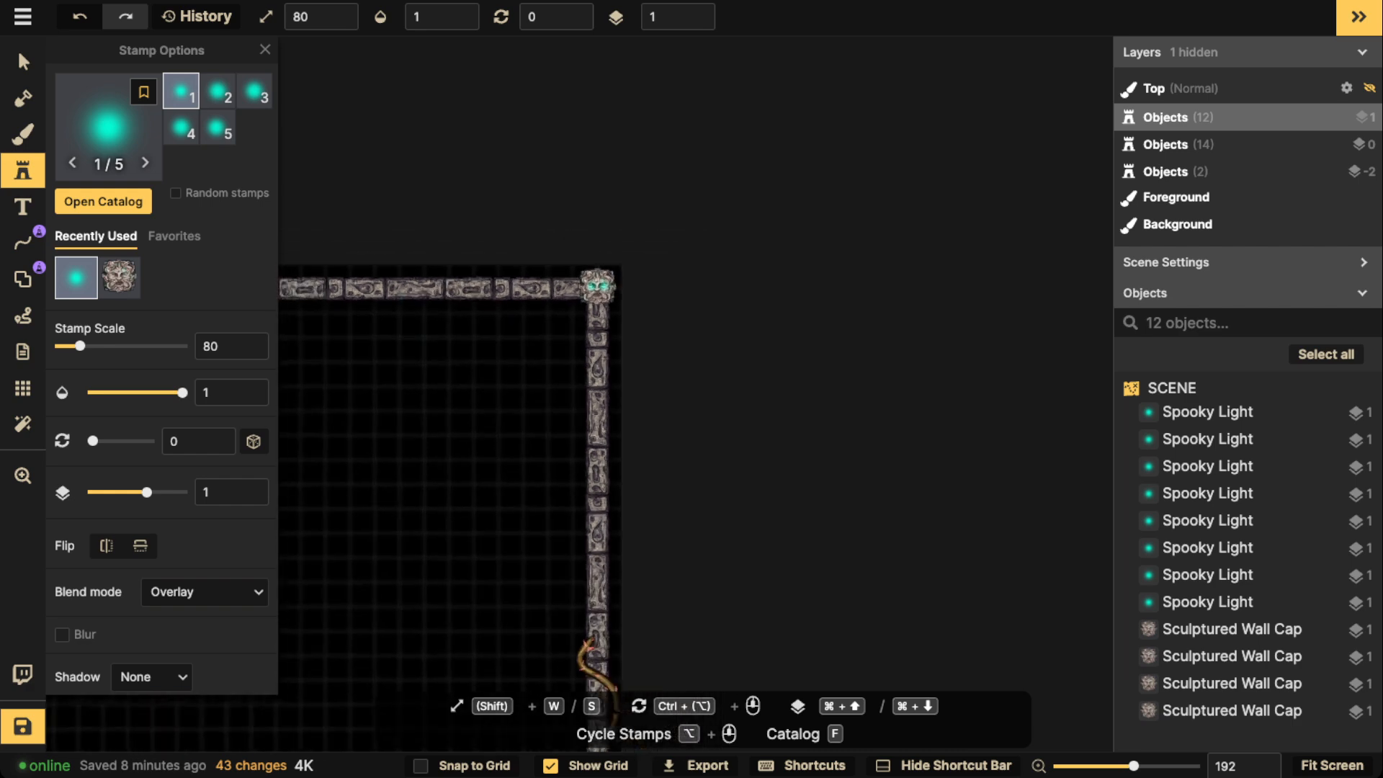
Step: Group every object in the scene under the name "Frame"
key(space)
drag(321, 508, 703, 260)
scroll(702, 260, down, 2)
scroll(684, 360, down, 2)
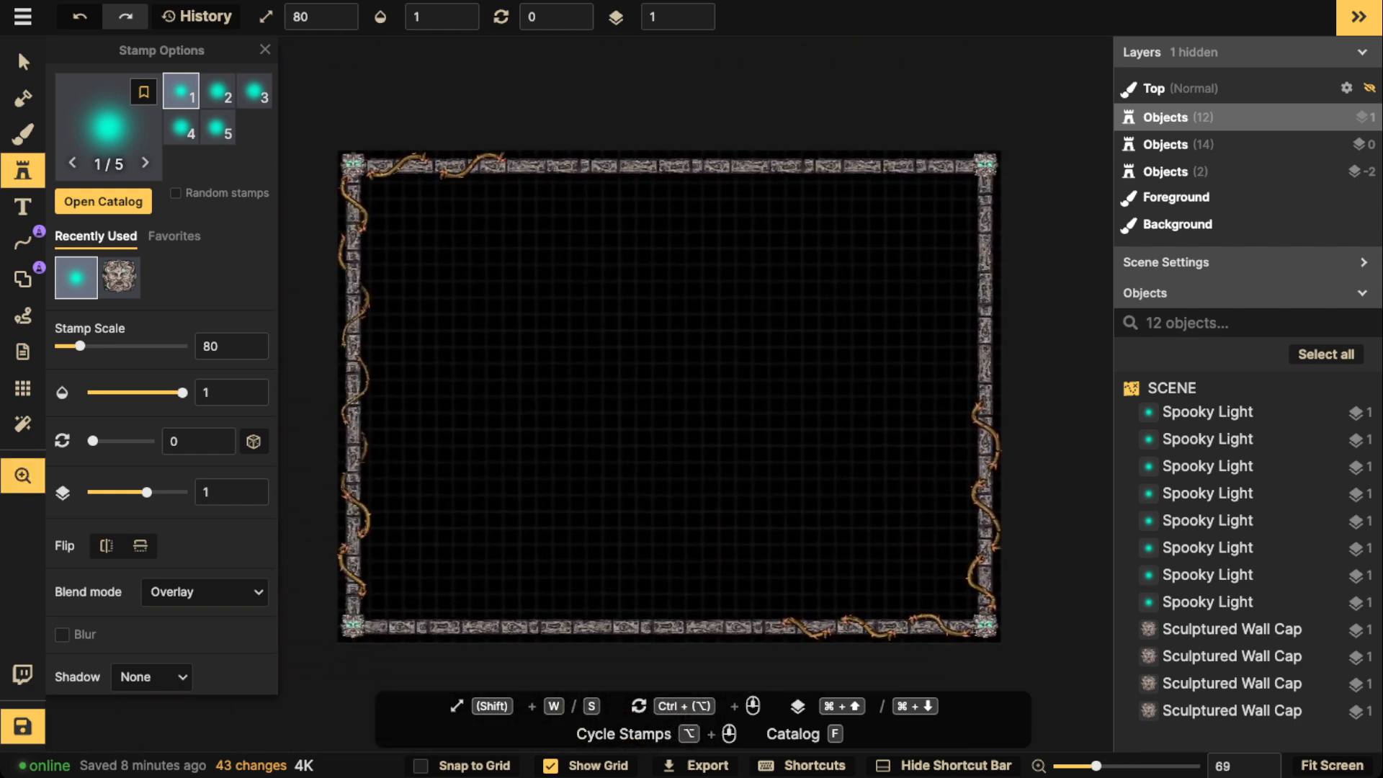
scroll(558, 425, up, 1)
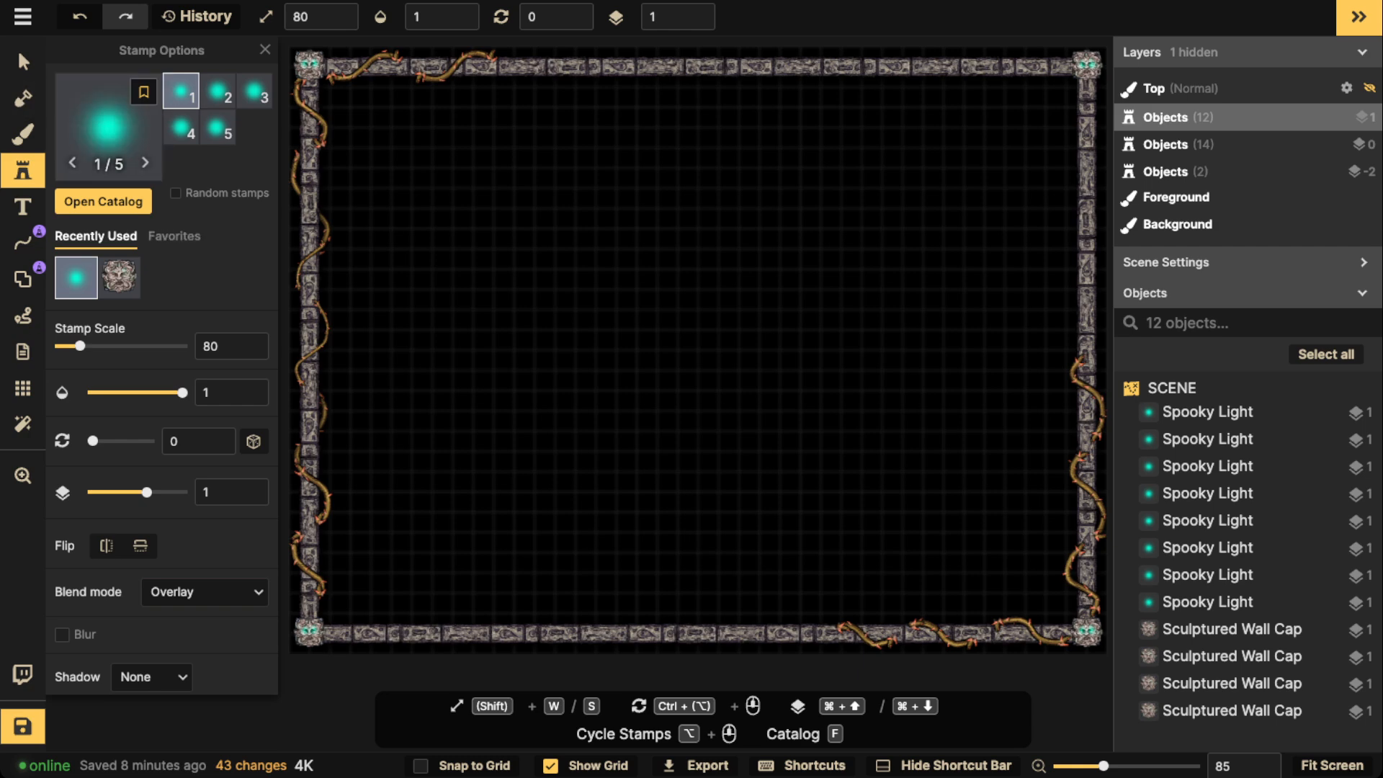
key(v)
scroll(688, 342, down, 2)
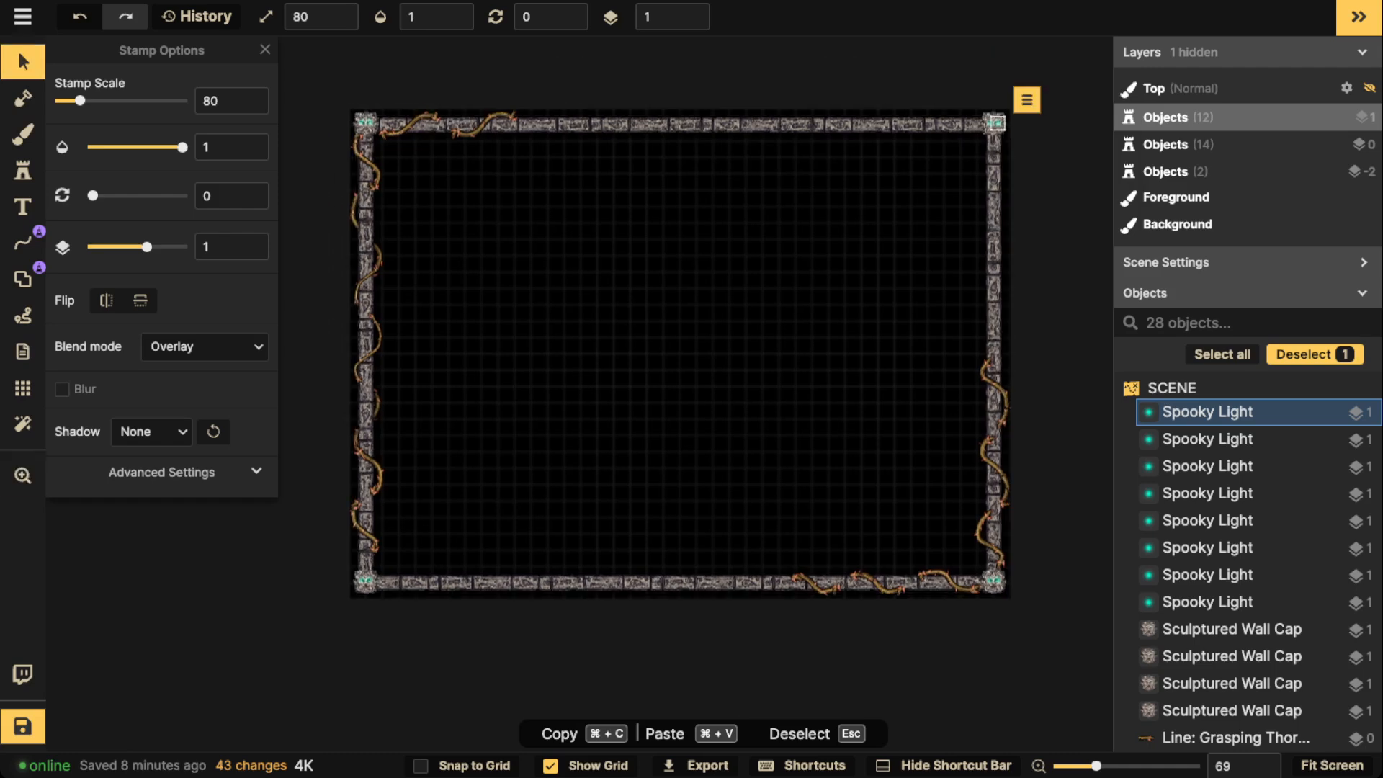
key(super+a)
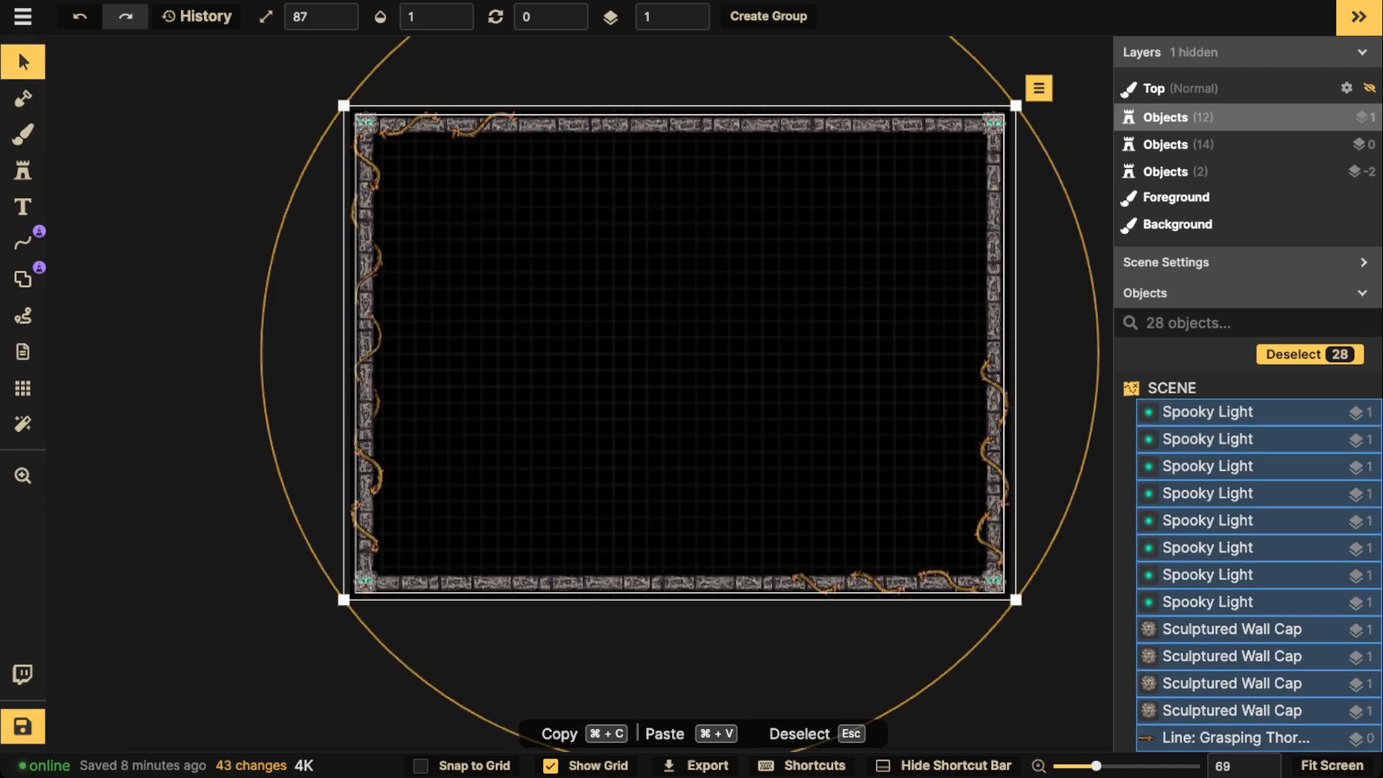
key(super+g)
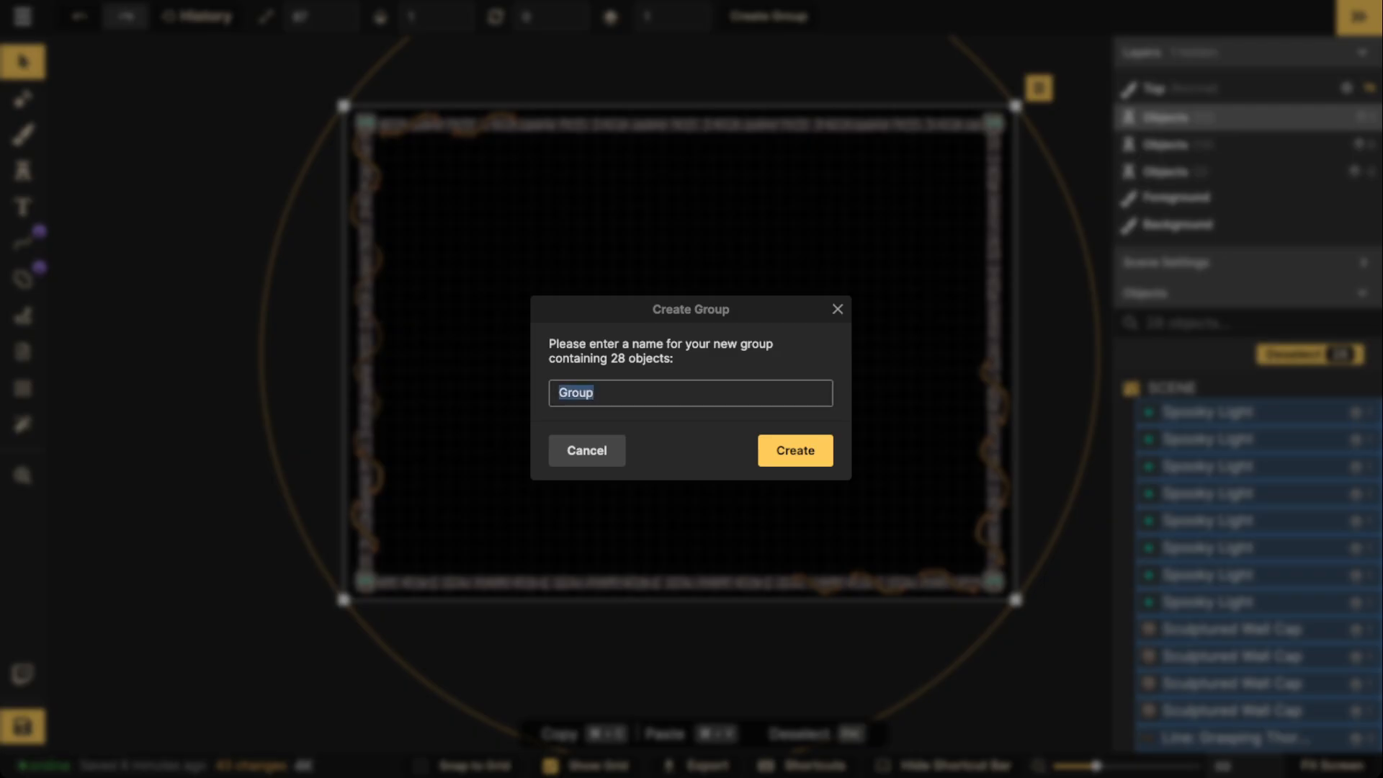
text(Frame)
key(Return)
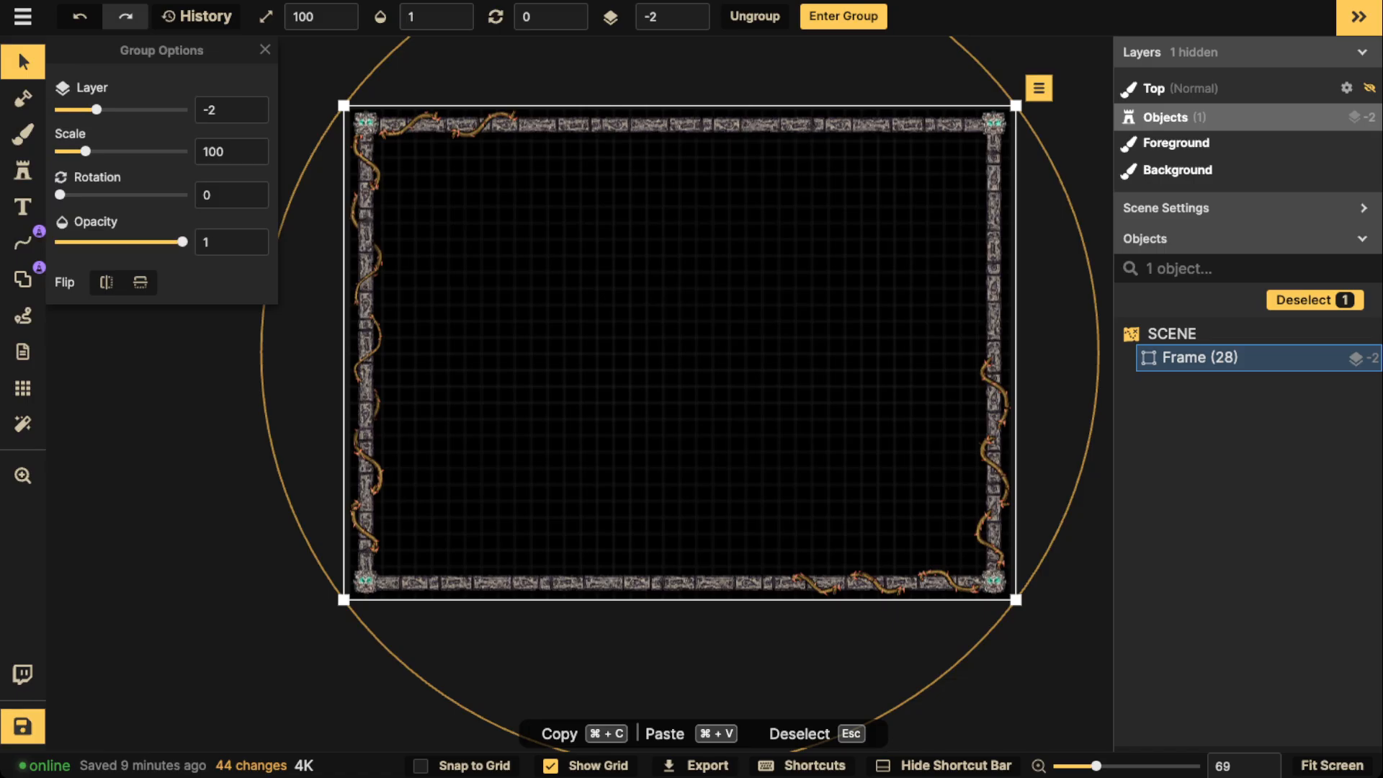
key(Escape)
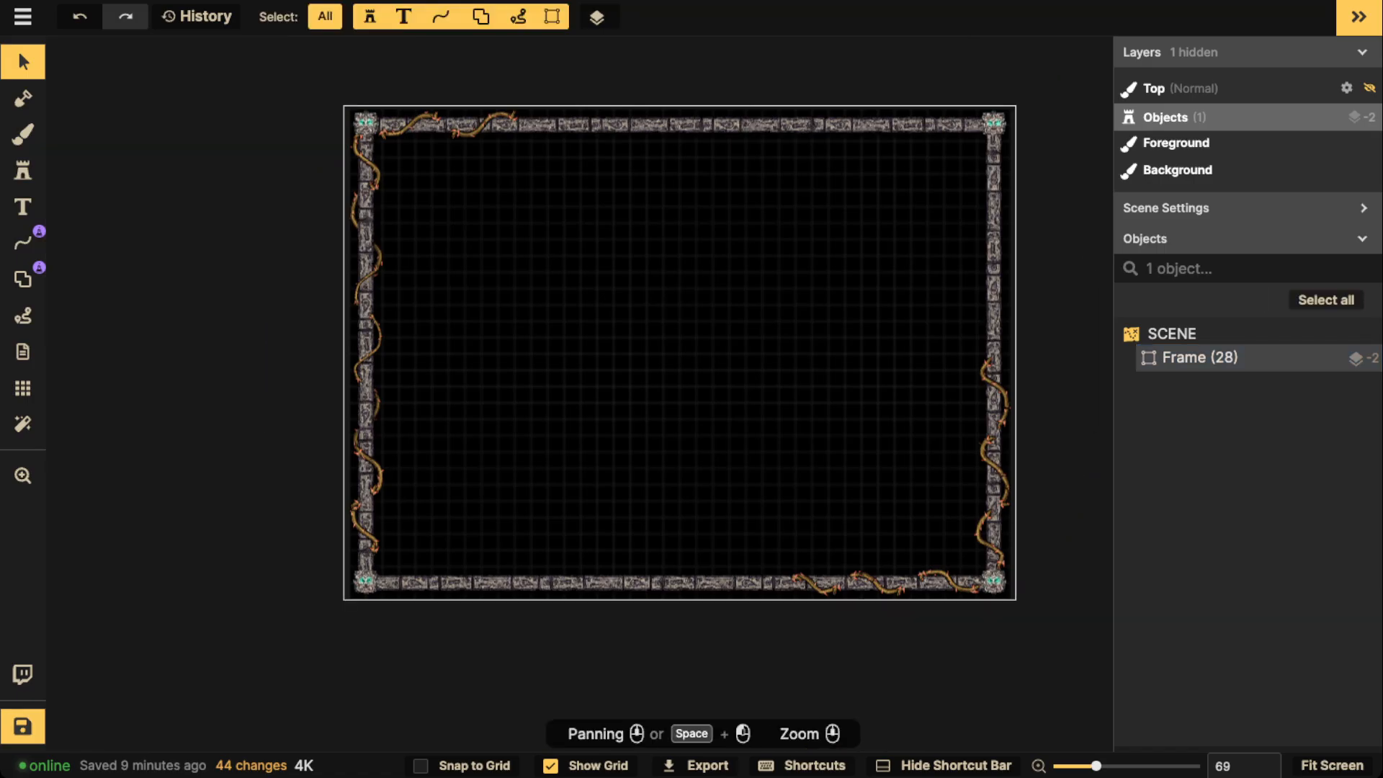
Step: Raise the Frame group's layer to 5
click(1200, 358)
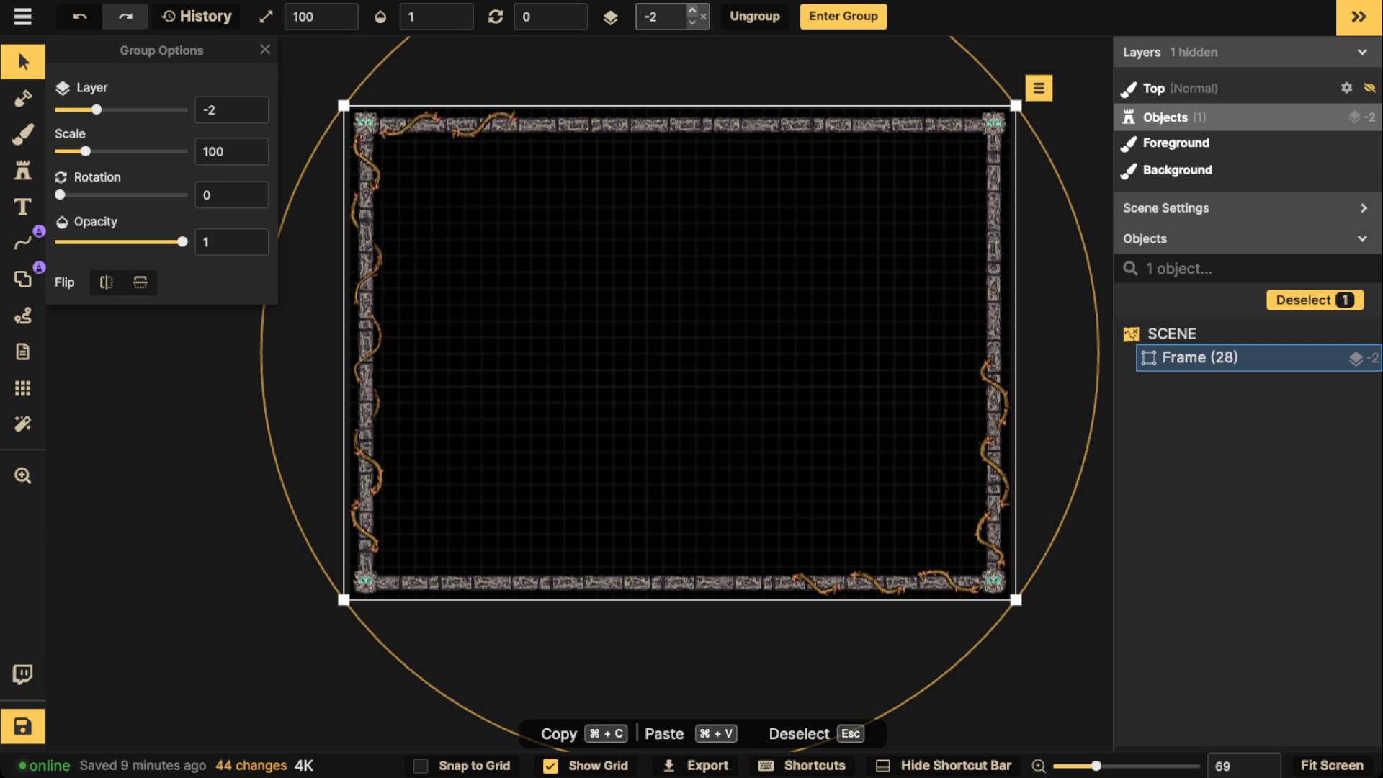
click(692, 10)
click(692, 11)
click(692, 10)
click(693, 10)
click(692, 10)
click(692, 10)
click(692, 11)
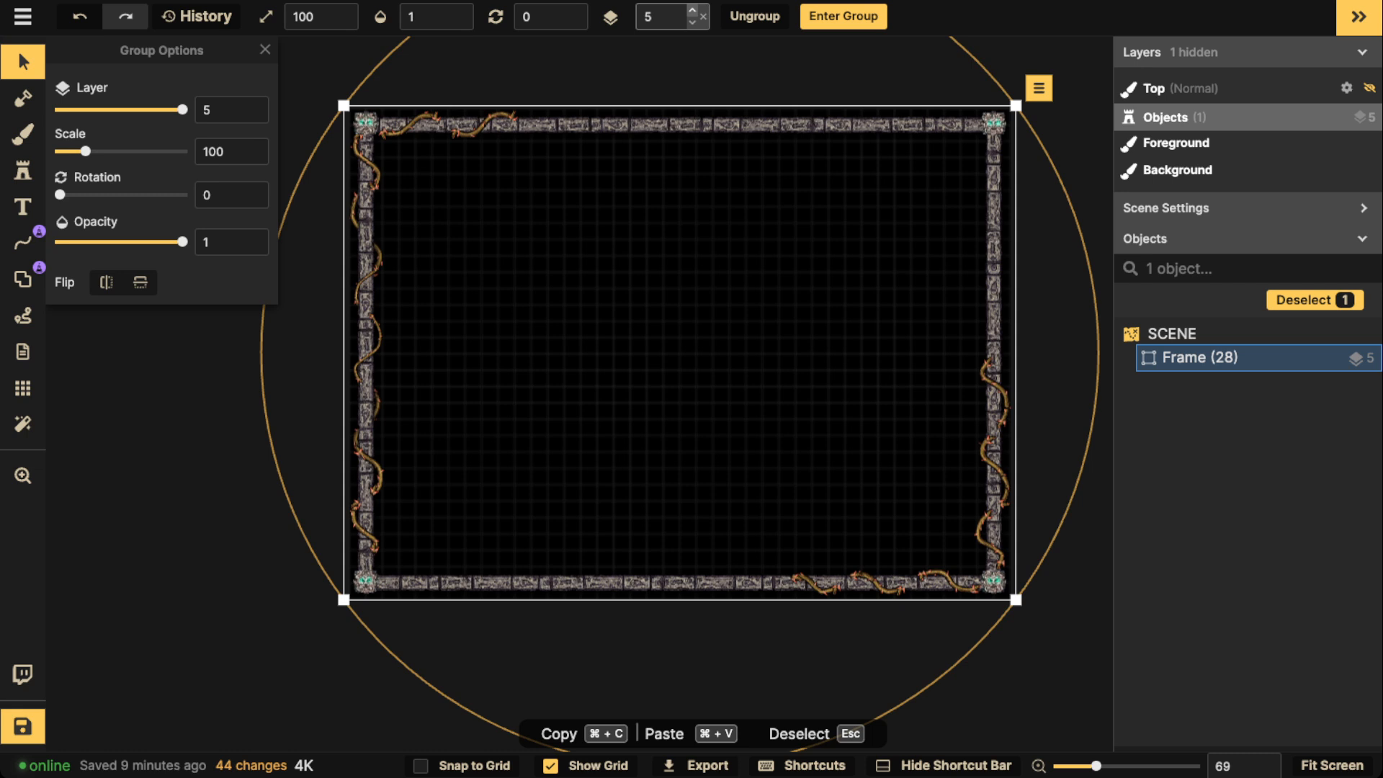
key(Escape)
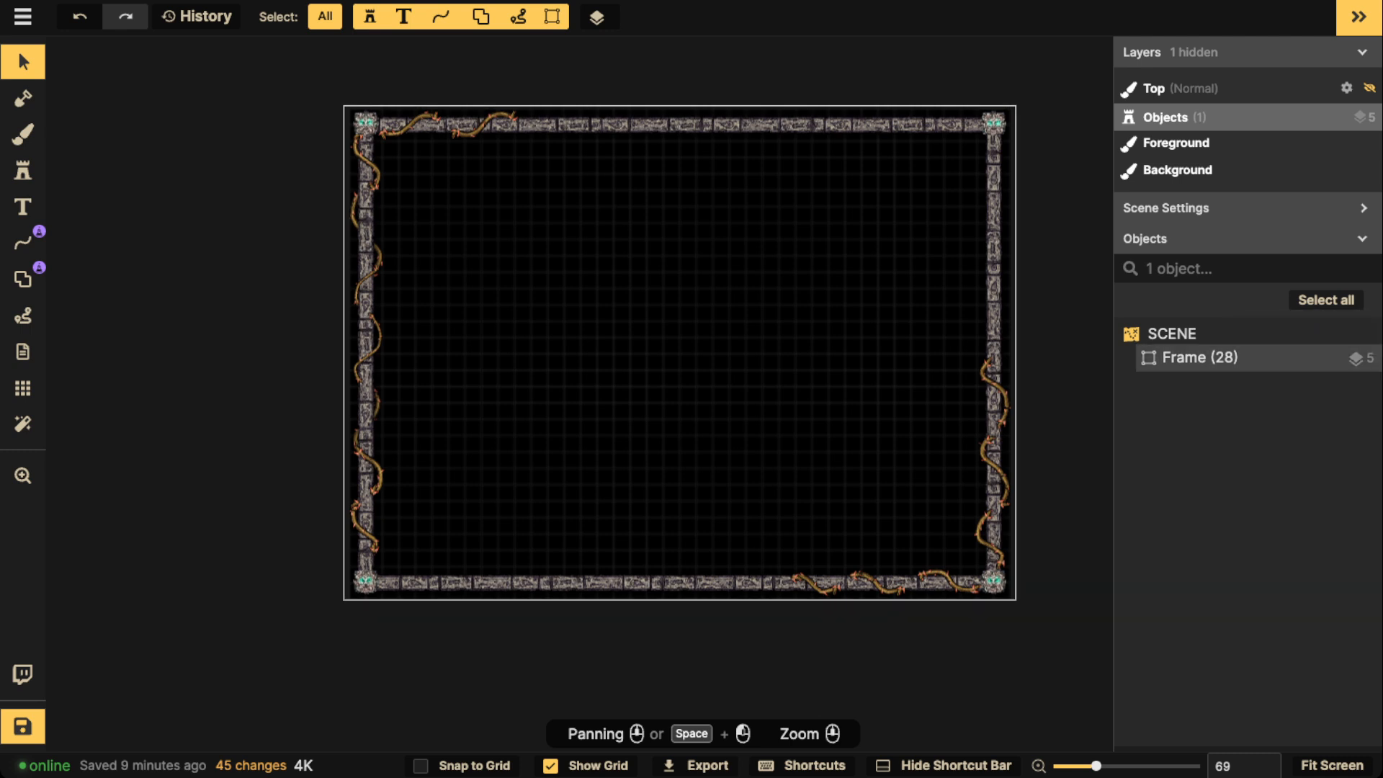
Step: Ungroup the Frame group into its individual objects
click(680, 353)
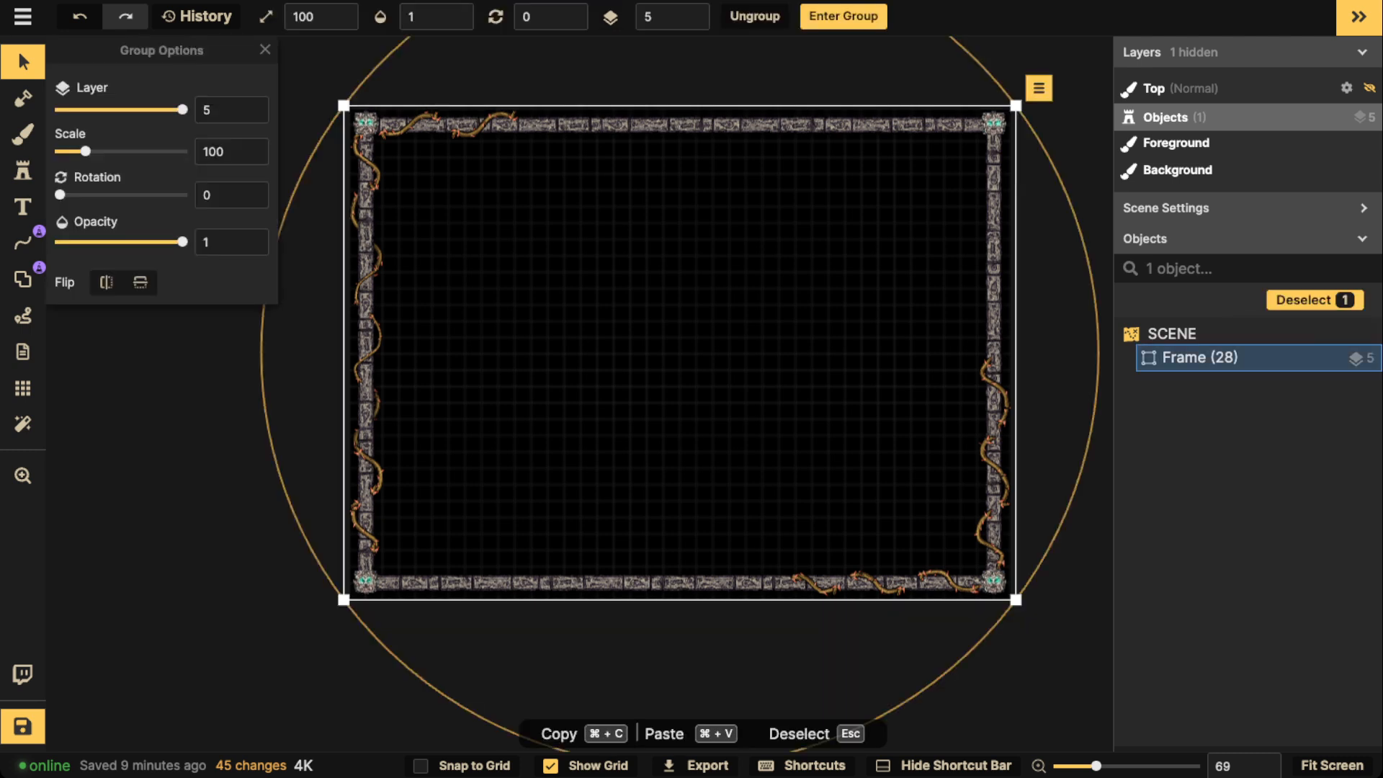
click(1055, 353)
click(994, 353)
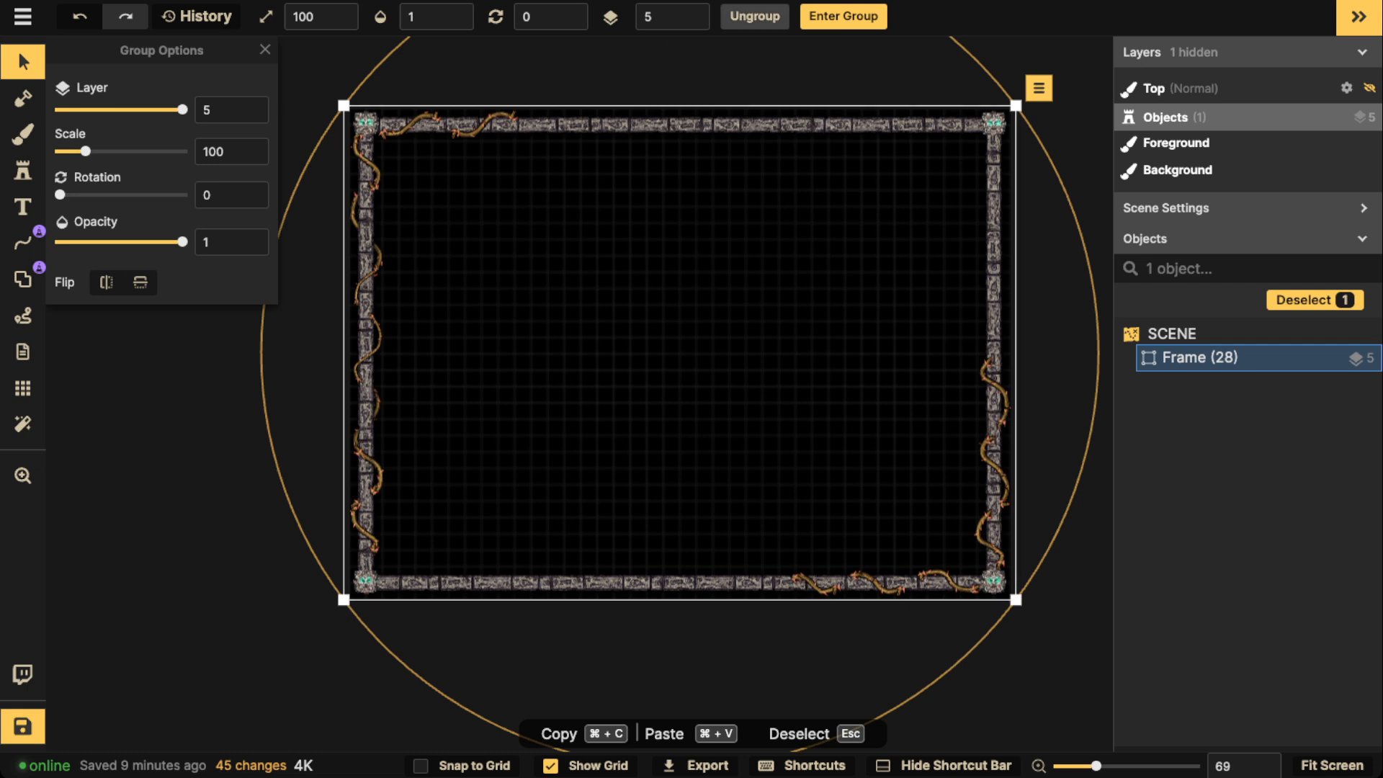
click(755, 16)
Step: Regroup all the frame walls, vines, corner caps and lights under the name "Frame"
drag(228, 57, 1114, 634)
key(super+g)
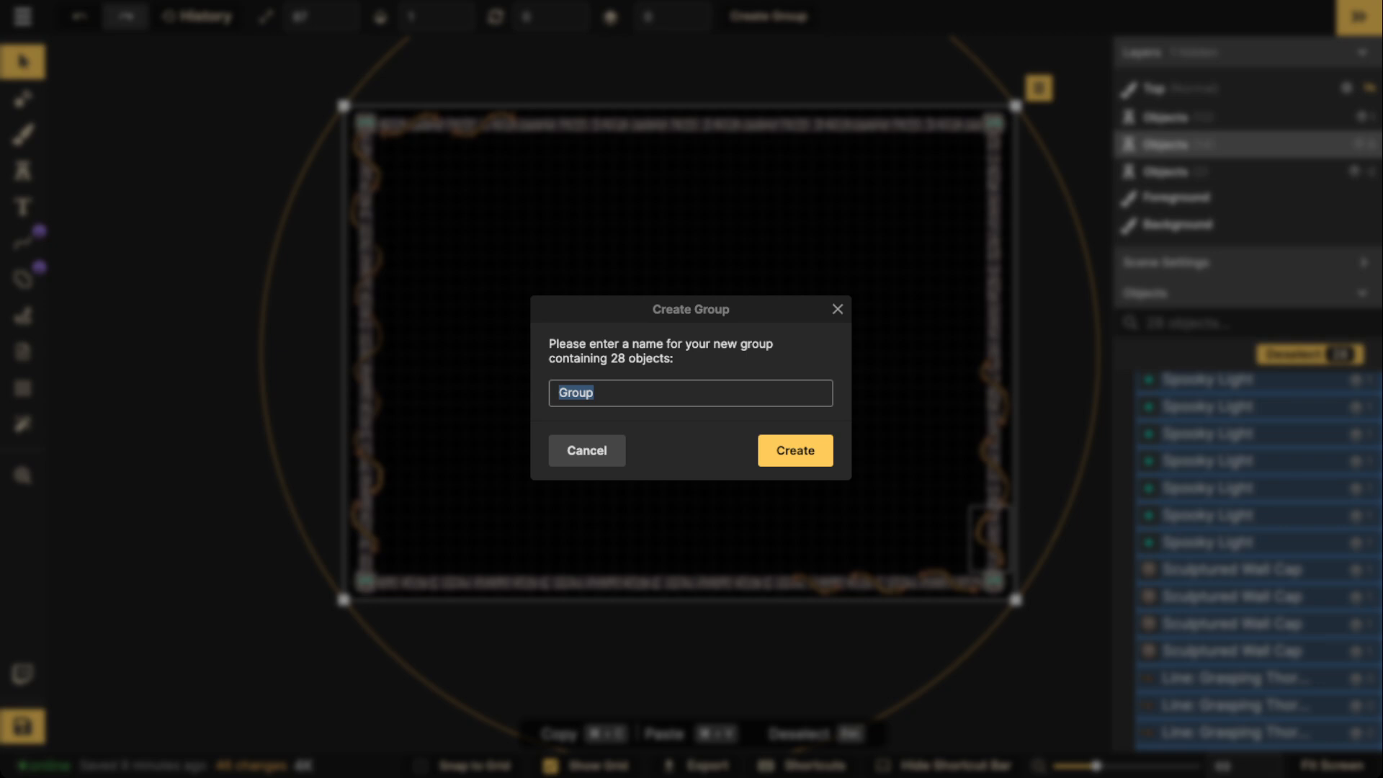
text(Frame)
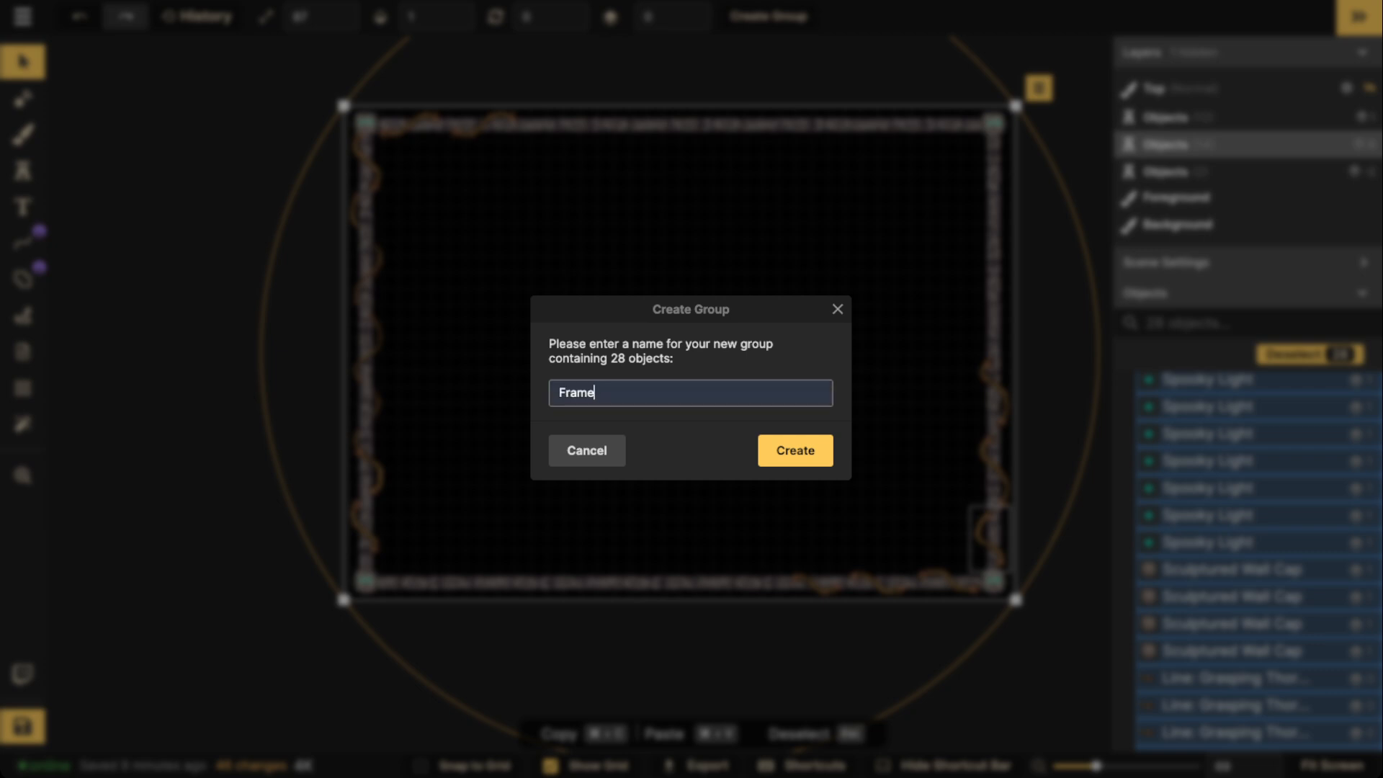
key(Return)
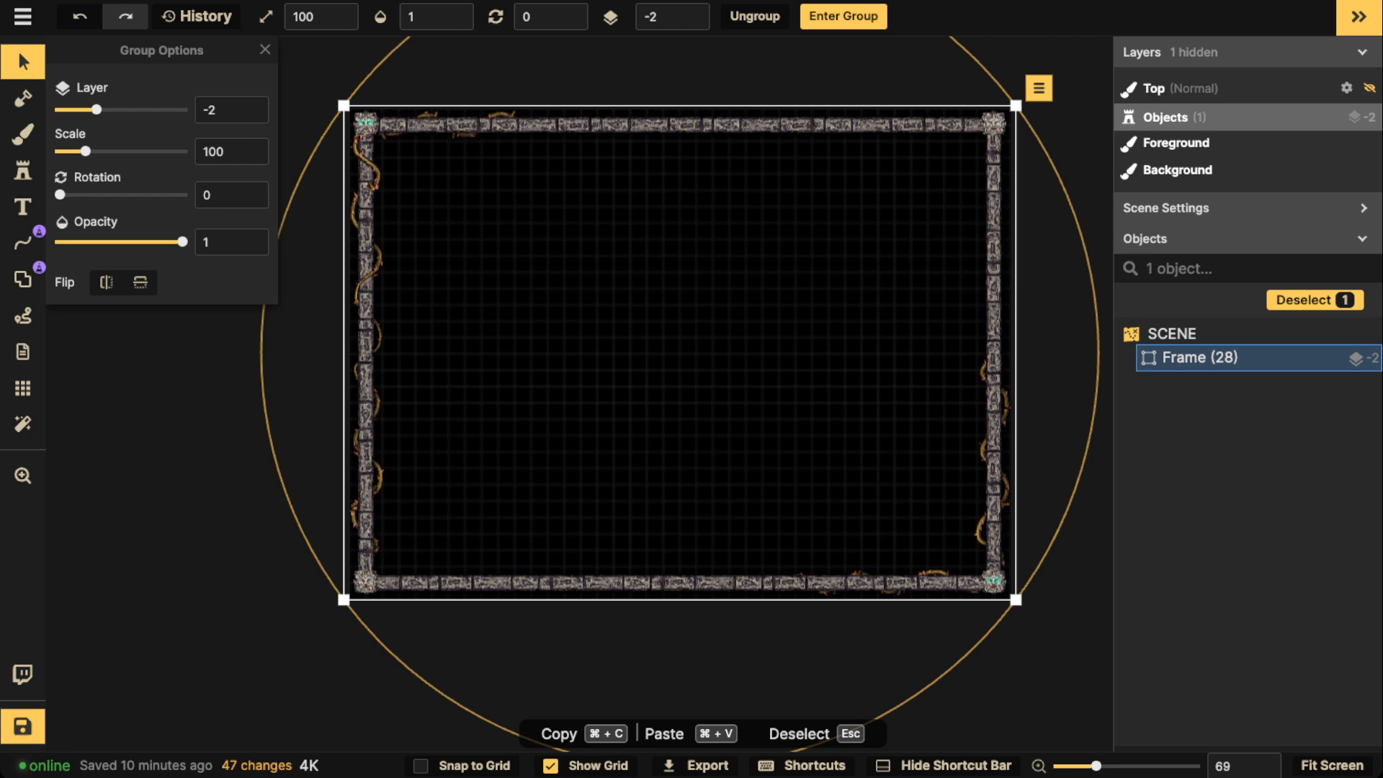
Step: Set the Frame group's layer to 5 and lock the group
click(692, 10)
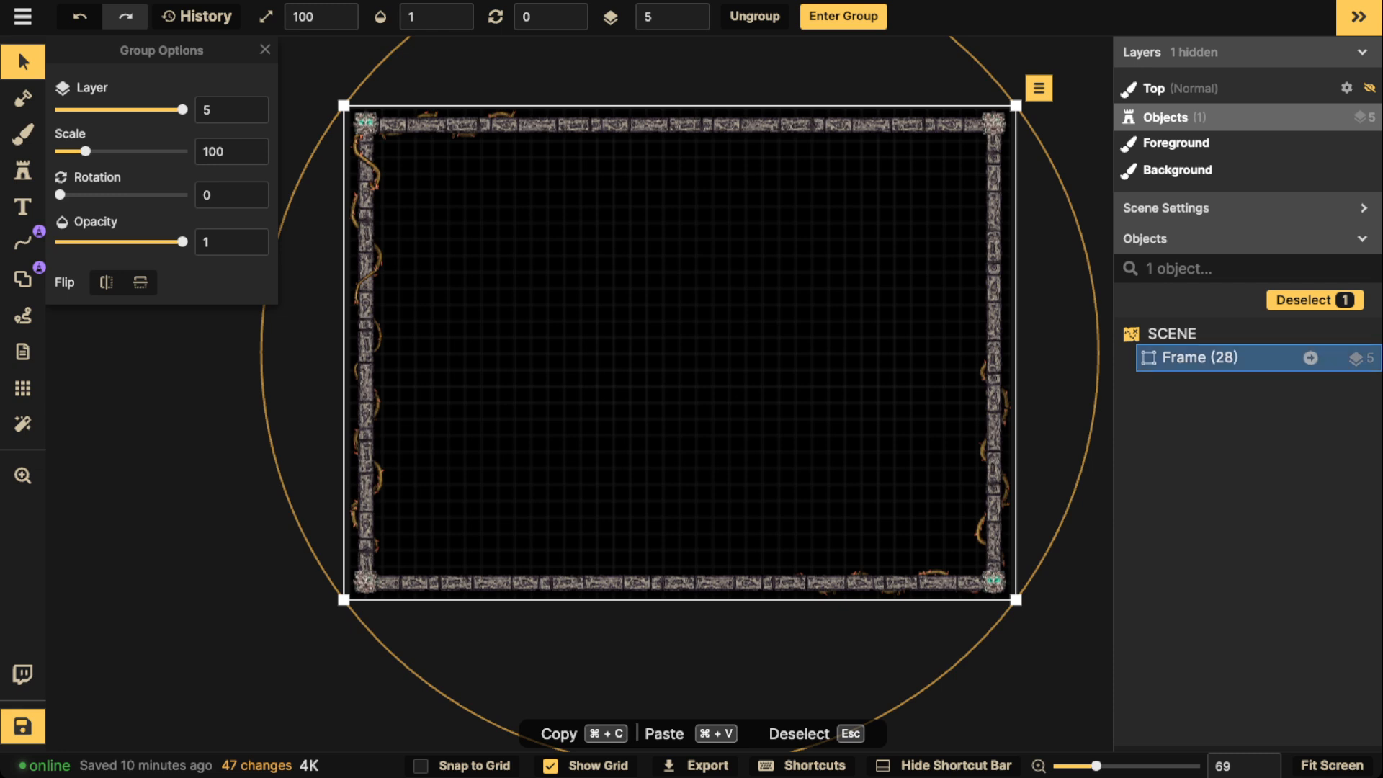
click(1330, 358)
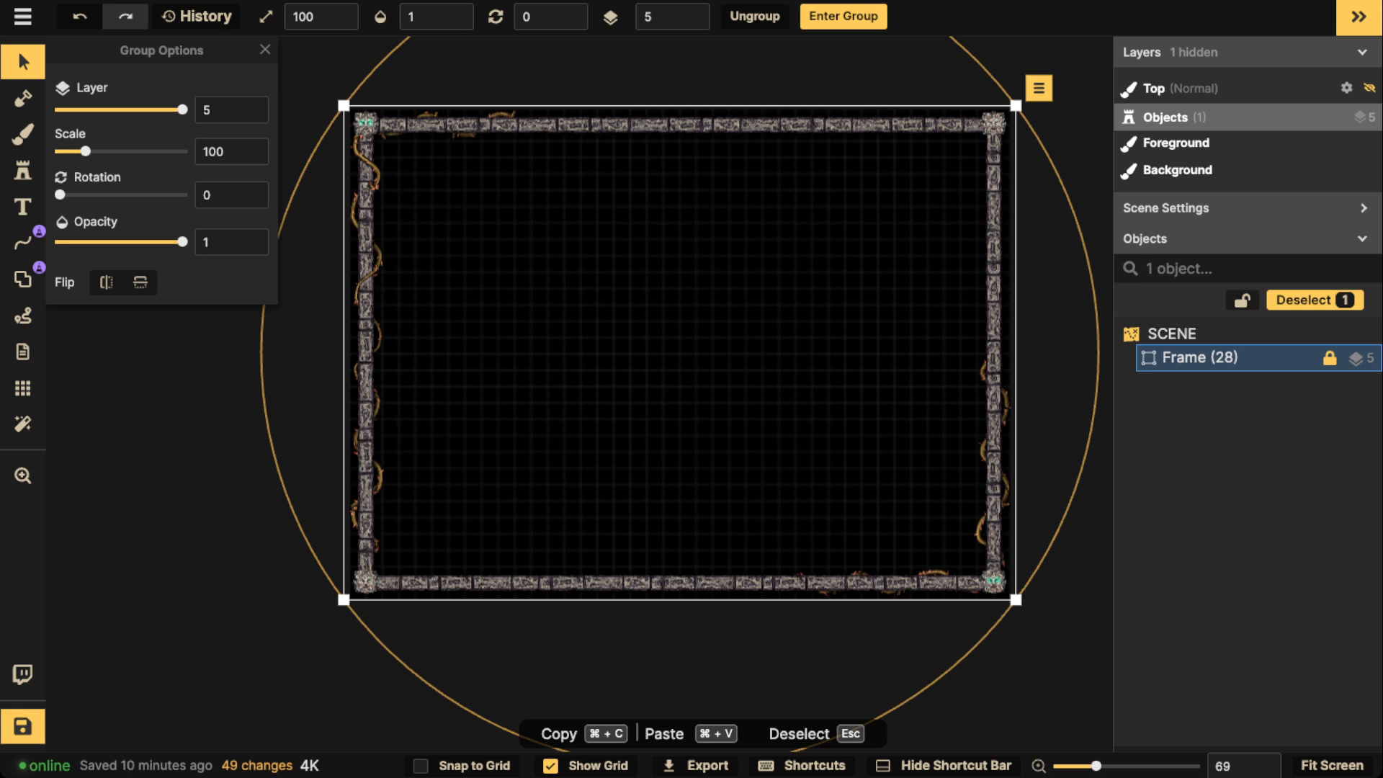
key(Escape)
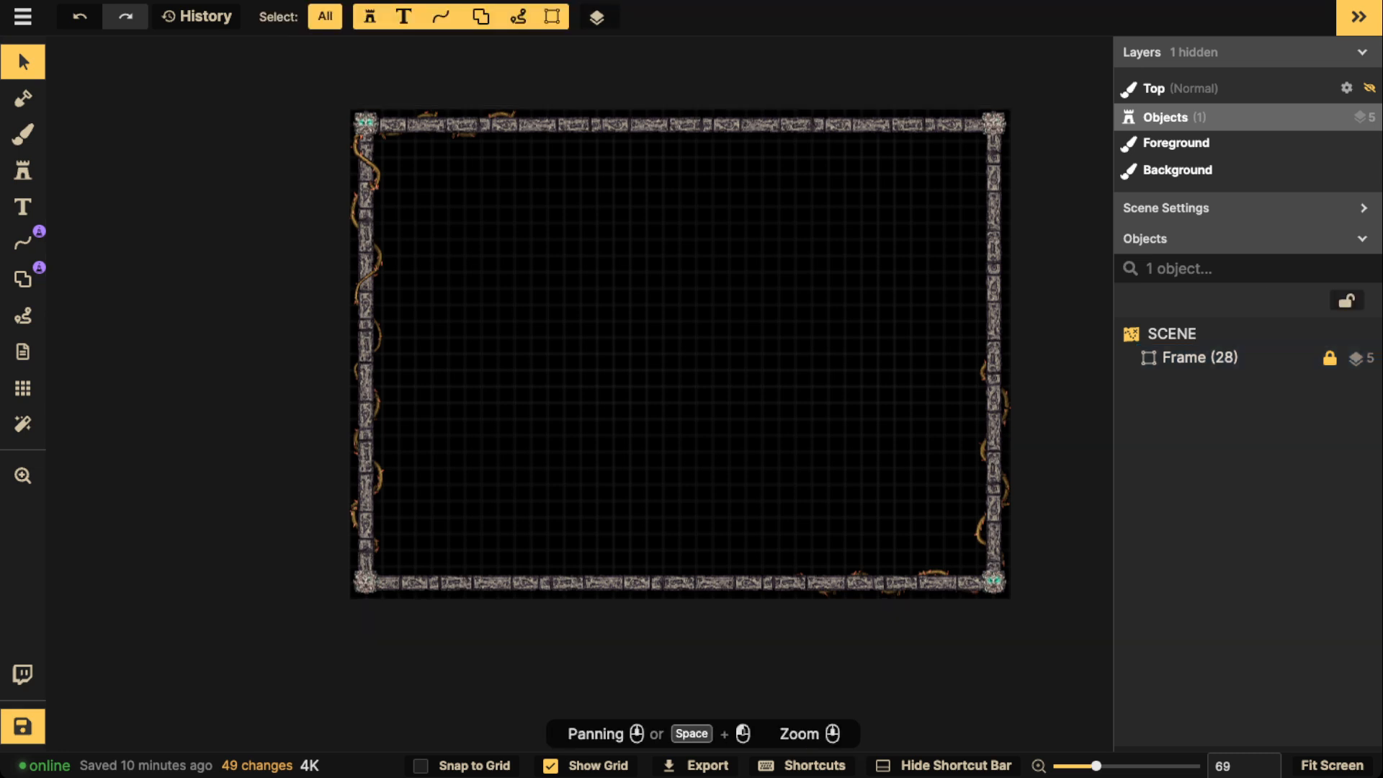
Step: Enter the Frame group to edit its individual objects
scroll(476, 284, up, 3)
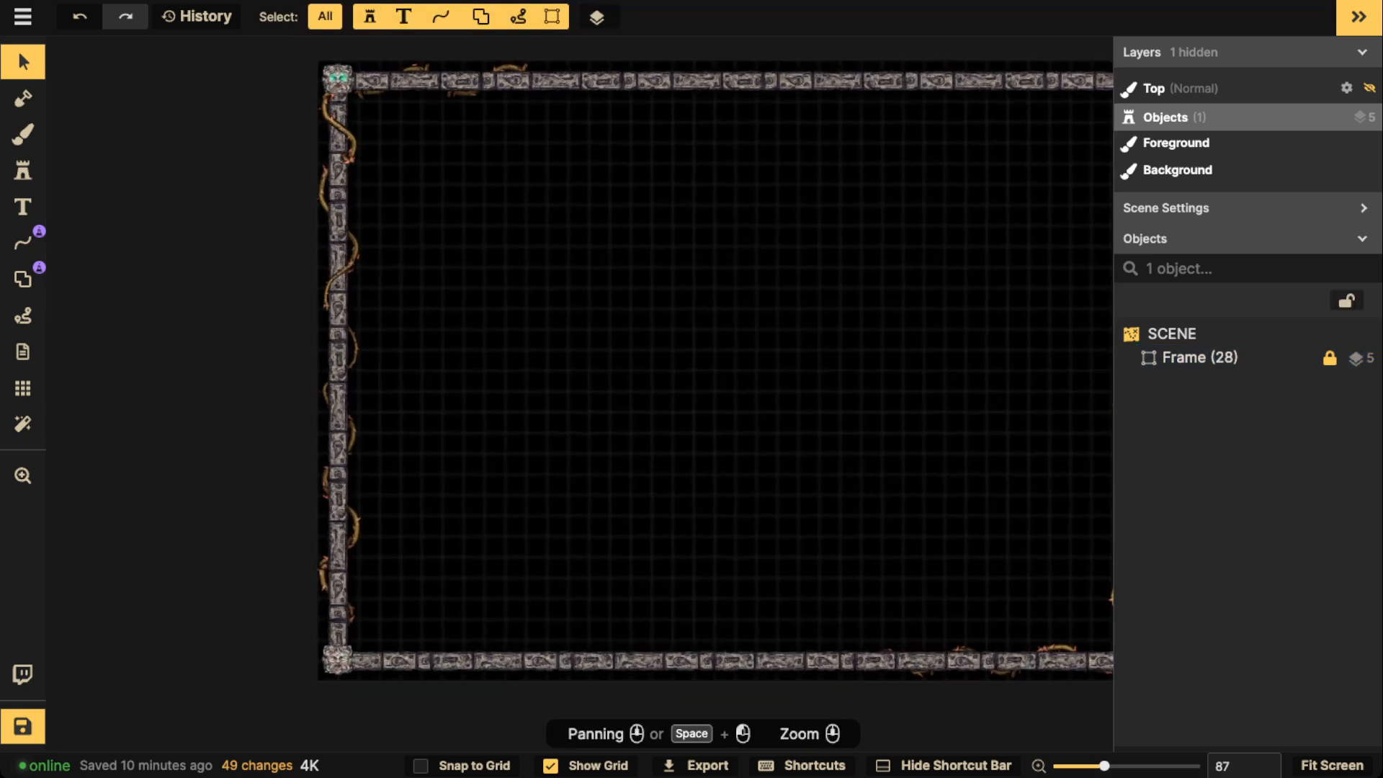
drag(475, 285, 300, 298)
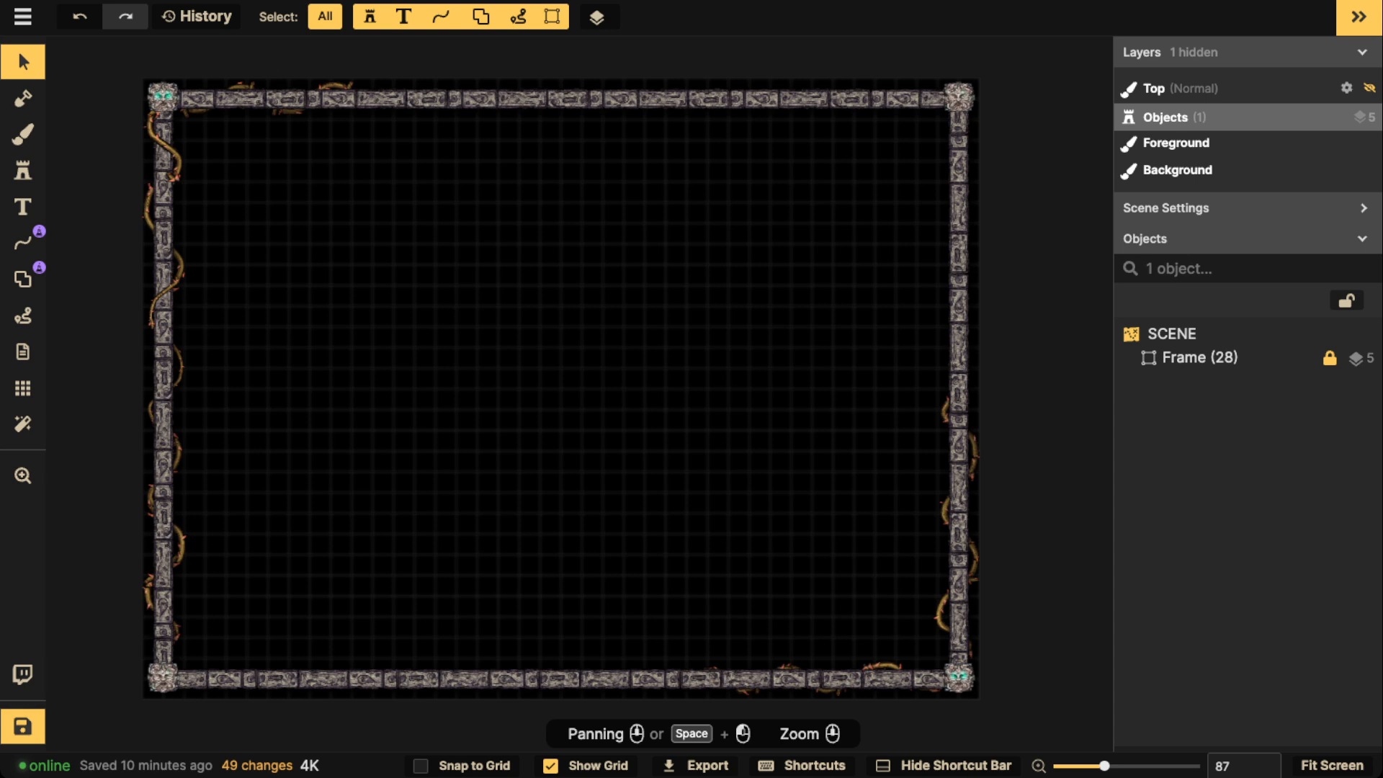
scroll(806, 201, up, 1)
click(1311, 358)
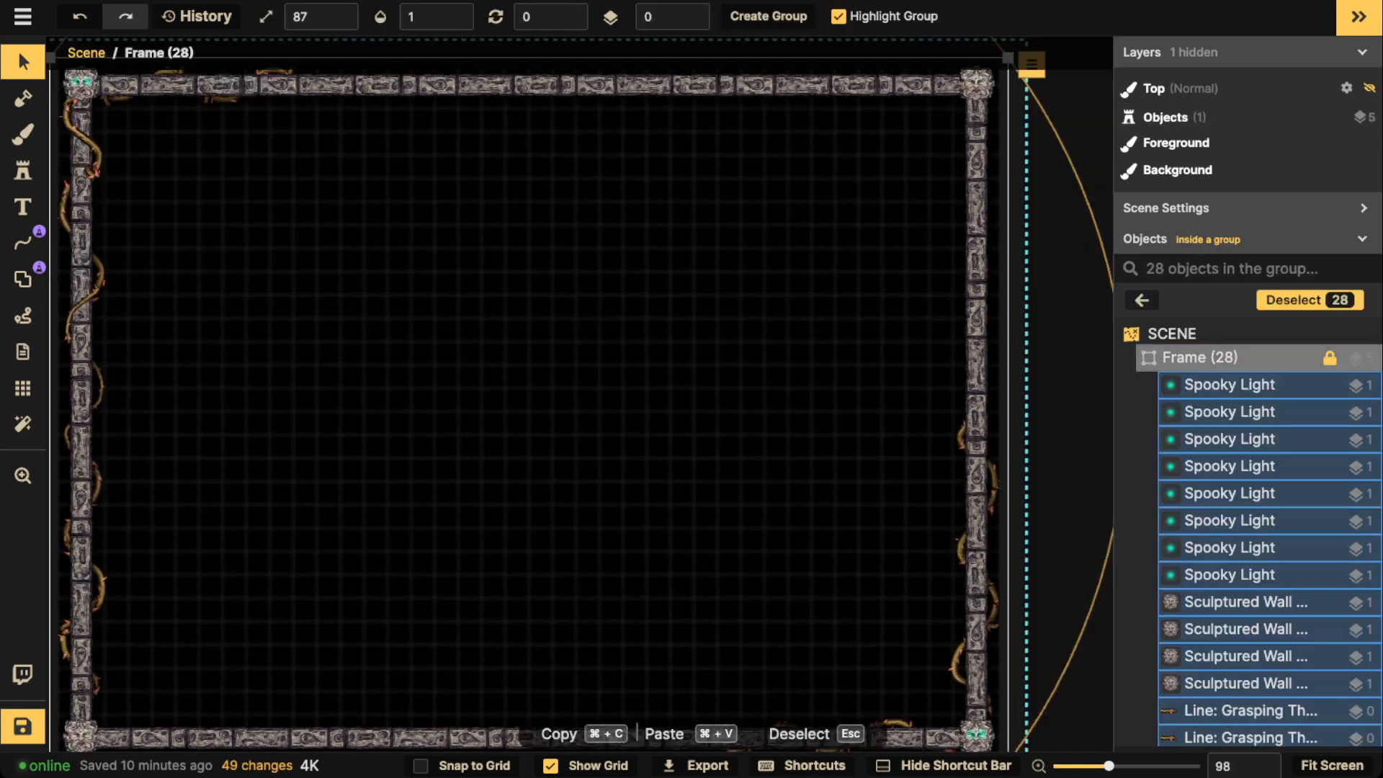
scroll(1310, 389, down, 2)
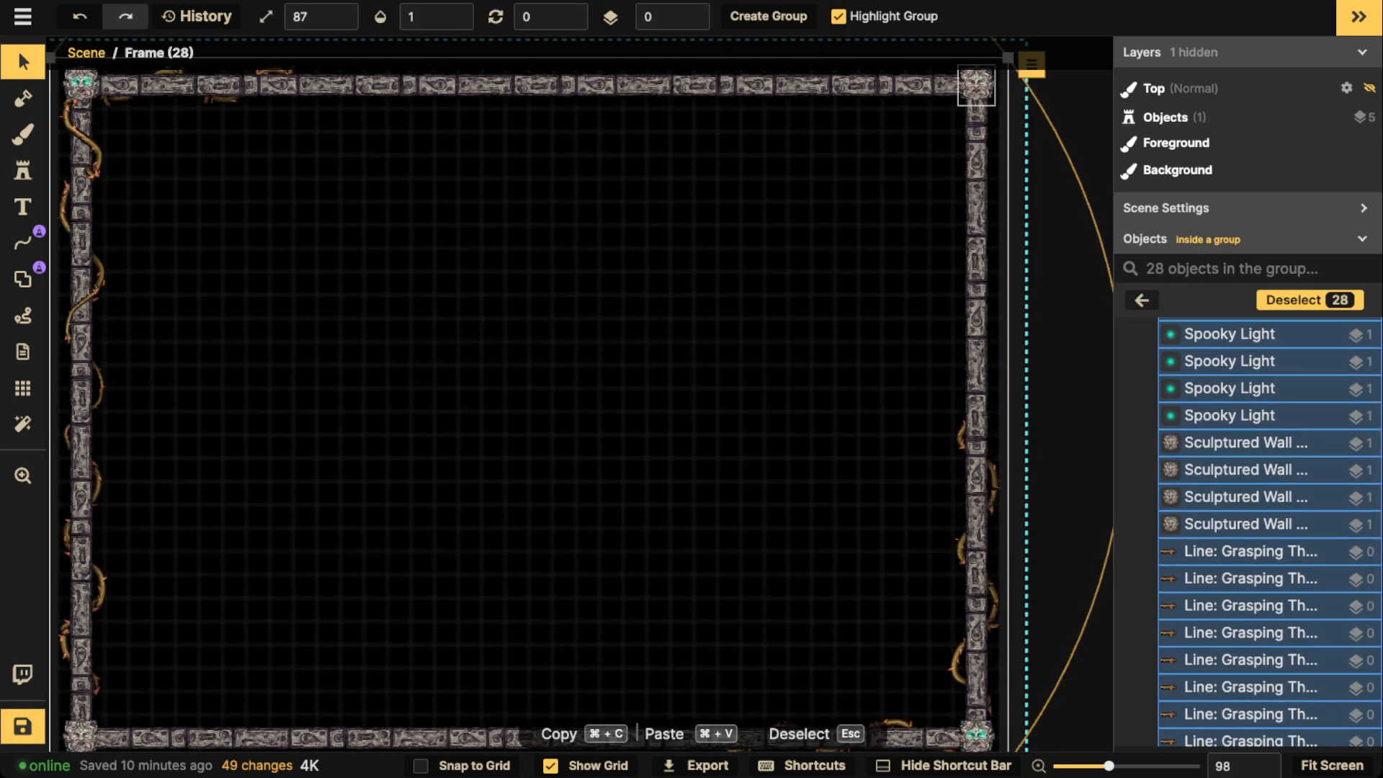
Step: Copy the two Spooky Lights from the lower-right corner cap onto the eyes of the upper-right cap
click(977, 85)
scroll(978, 85, up, 2)
drag(893, 504, 793, 147)
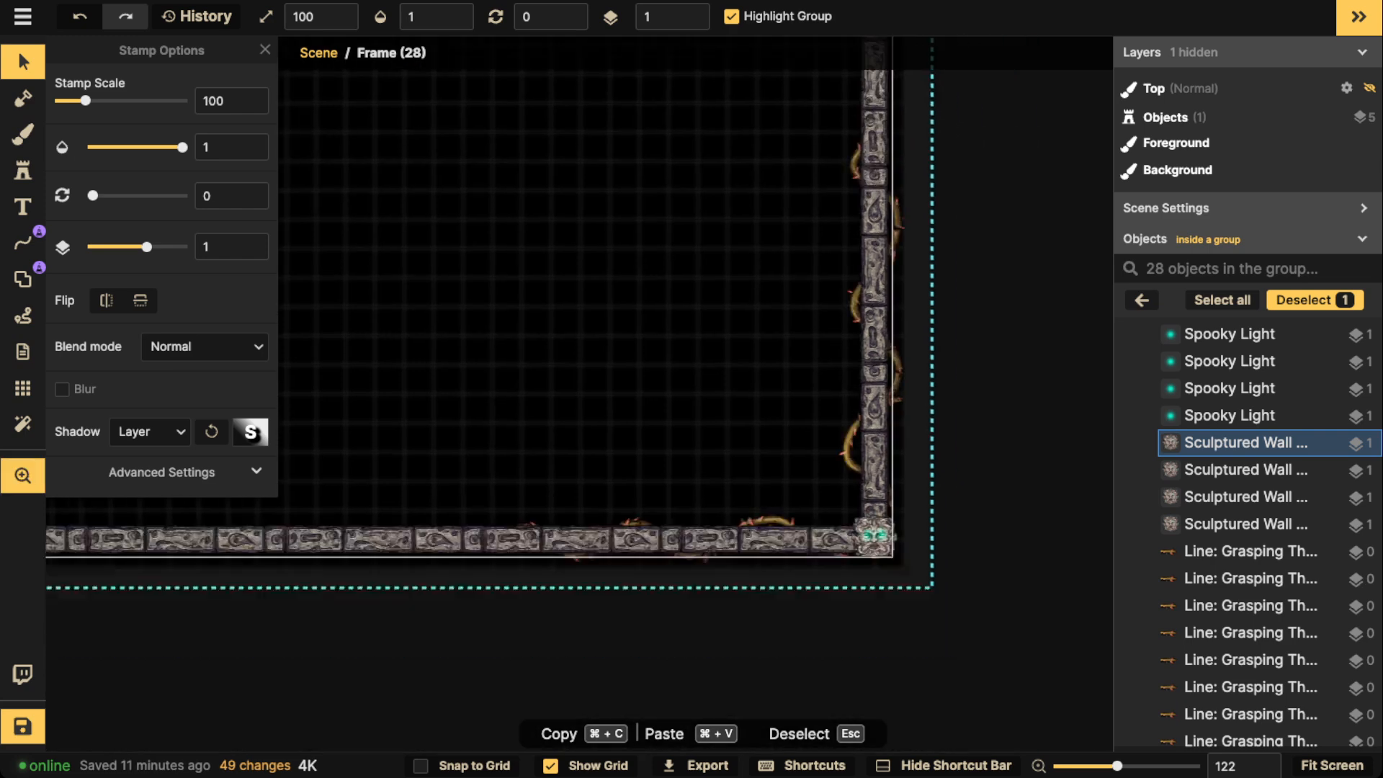
drag(867, 486, 865, 404)
scroll(864, 403, up, 3)
click(871, 474)
drag(870, 474, 872, 474)
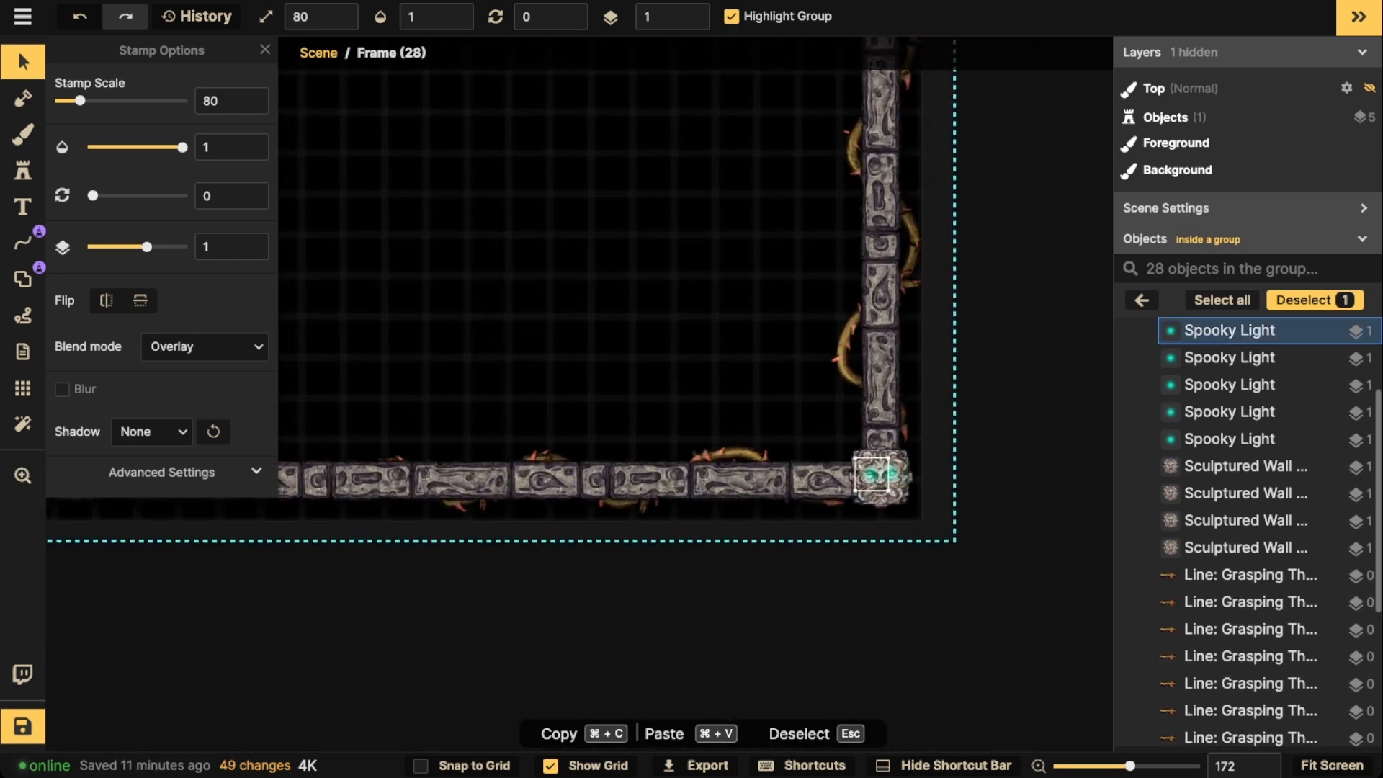
shift+click(893, 474)
scroll(909, 613, up, 6)
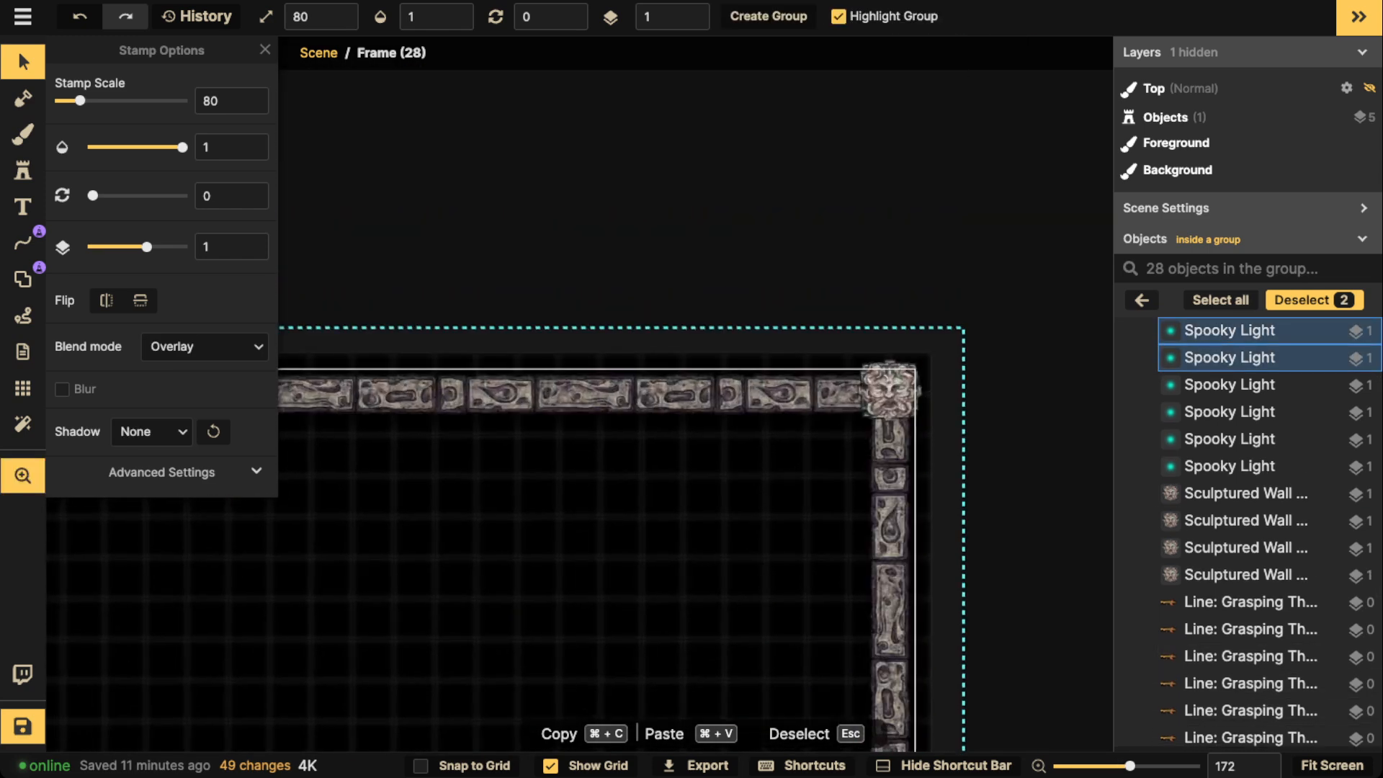
key(super+v)
drag(915, 412, 889, 389)
Step: Paste the pair of Spooky Lights onto the eyes of the lower-left corner cap and leave the Frame group
drag(389, 709, 1103, 288)
drag(721, 576, 897, 241)
key(super+v)
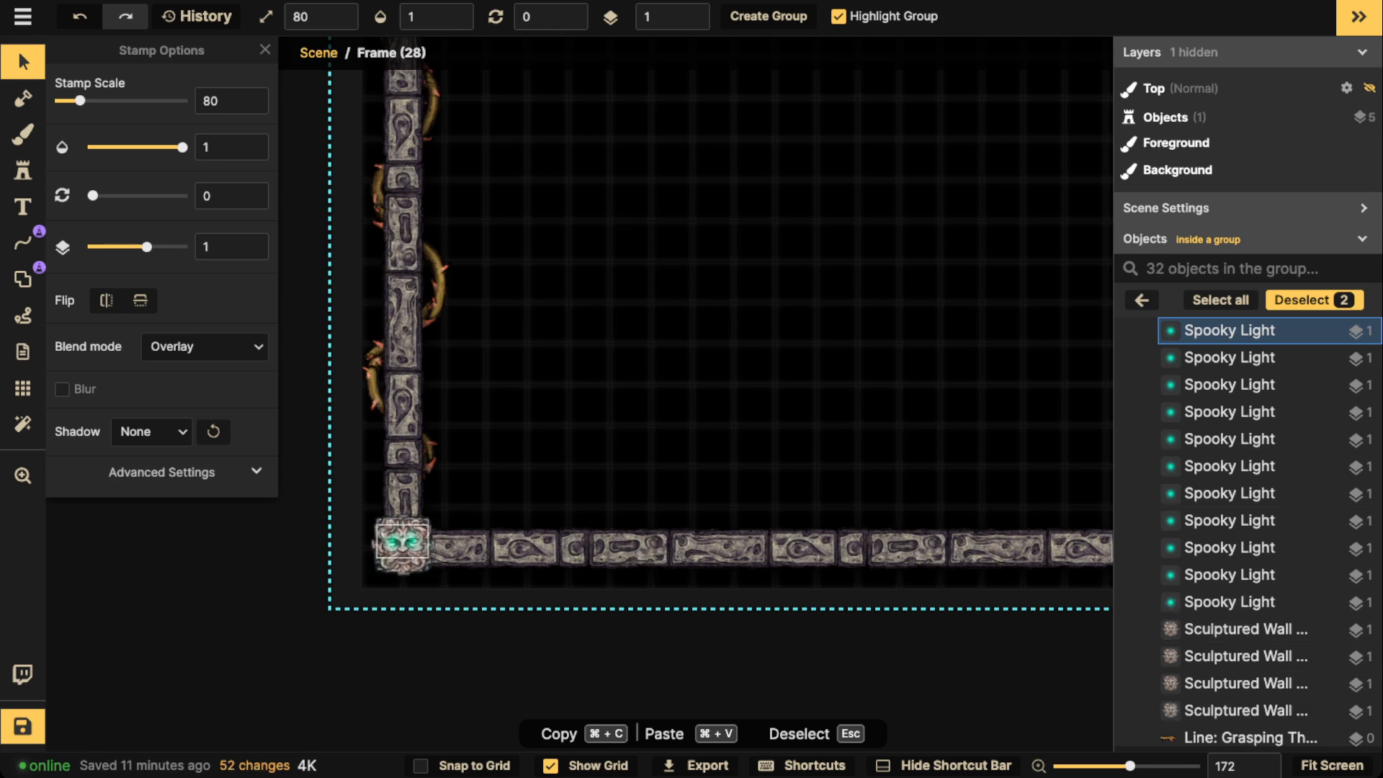
key(Escape)
Step: Fit the whole frame in view and save the map
scroll(494, 322, down, 5)
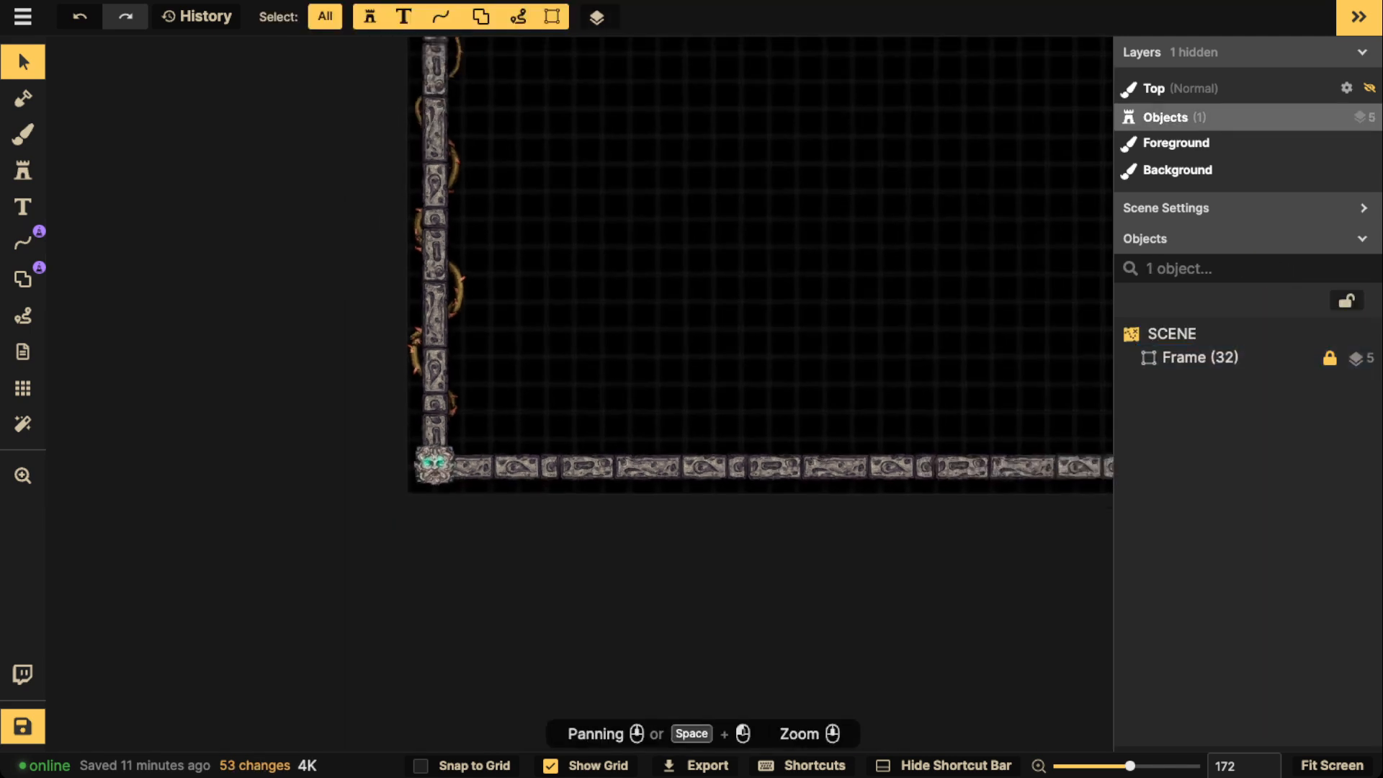
drag(494, 322, 234, 650)
scroll(992, 381, down, 3)
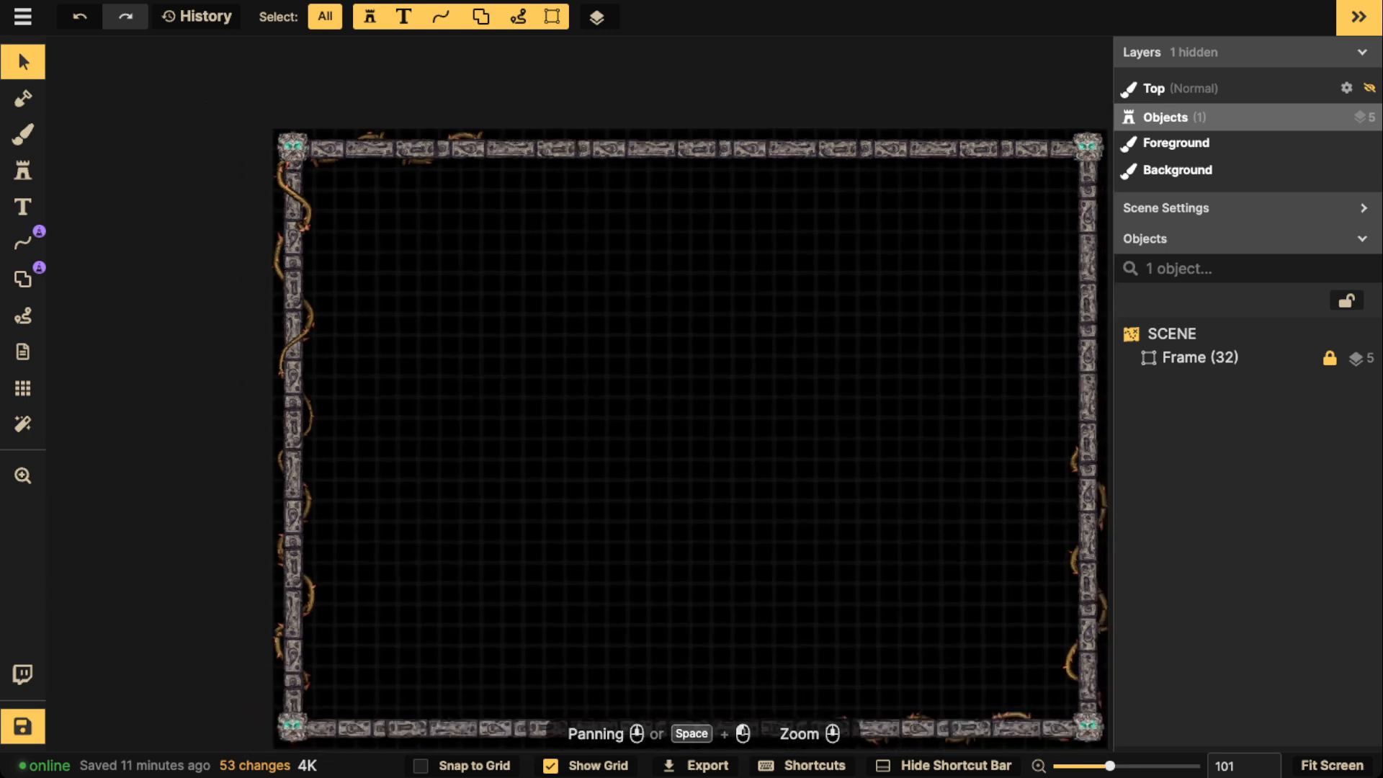
drag(991, 381, 849, 345)
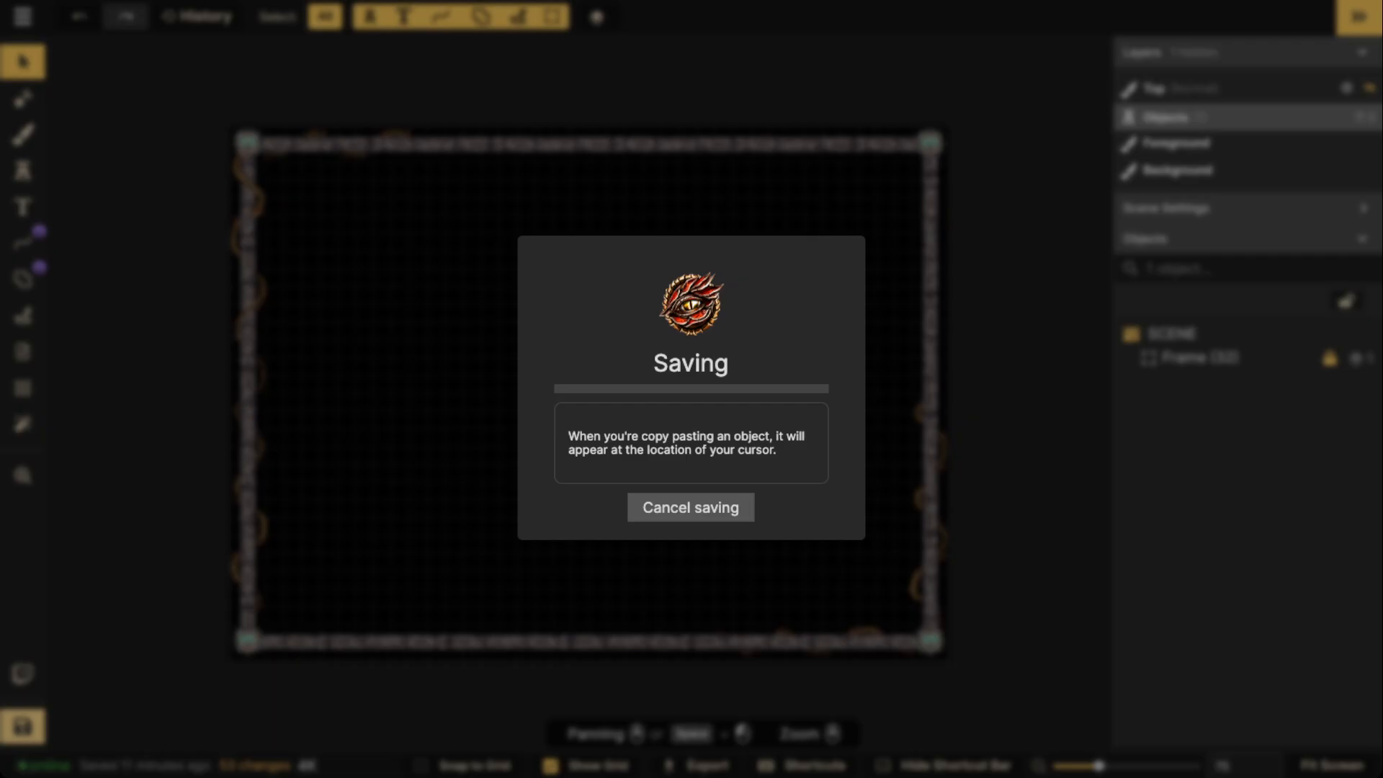
click(22, 726)
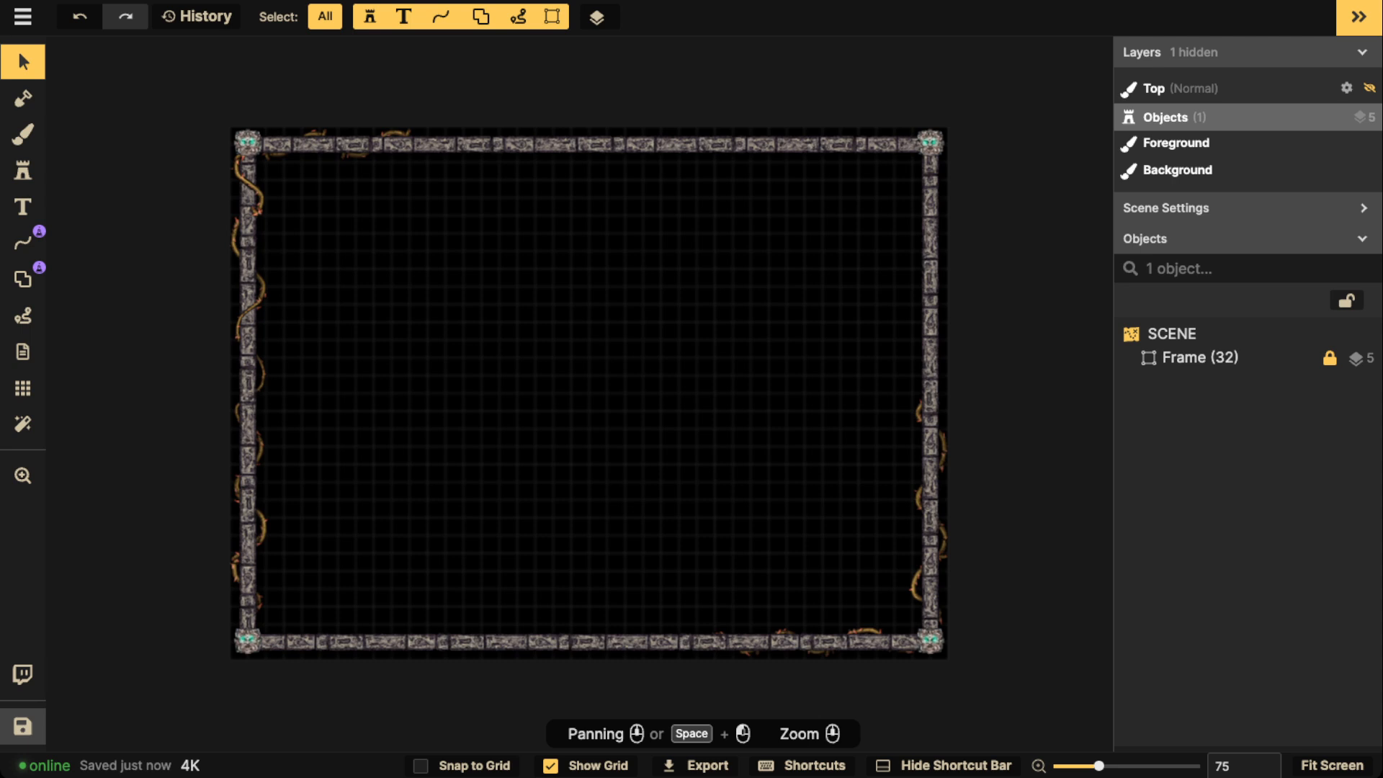
Step: Open the stamp catalog, clear the "light" search and browse the Fantasy Battlemaps stamps
scroll(608, 416, up, 2)
click(23, 170)
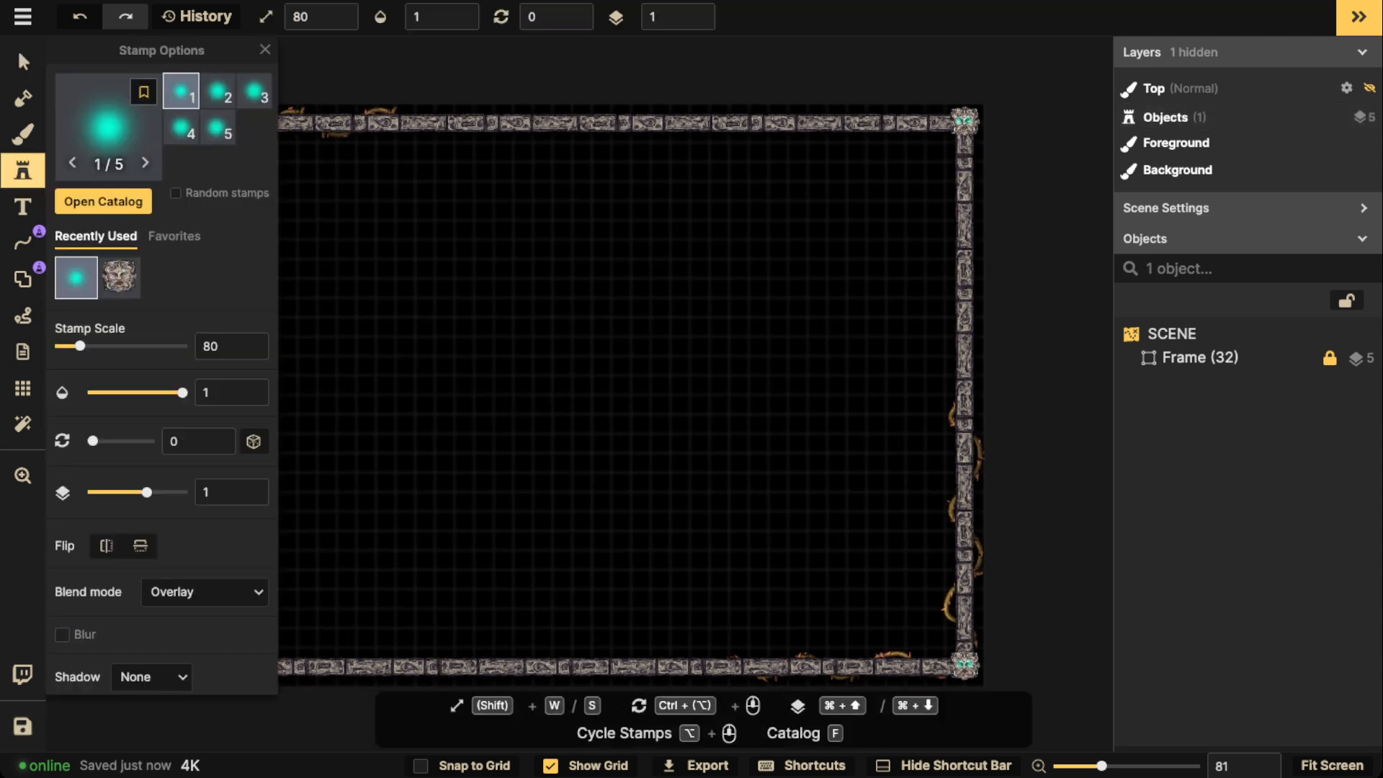
click(108, 122)
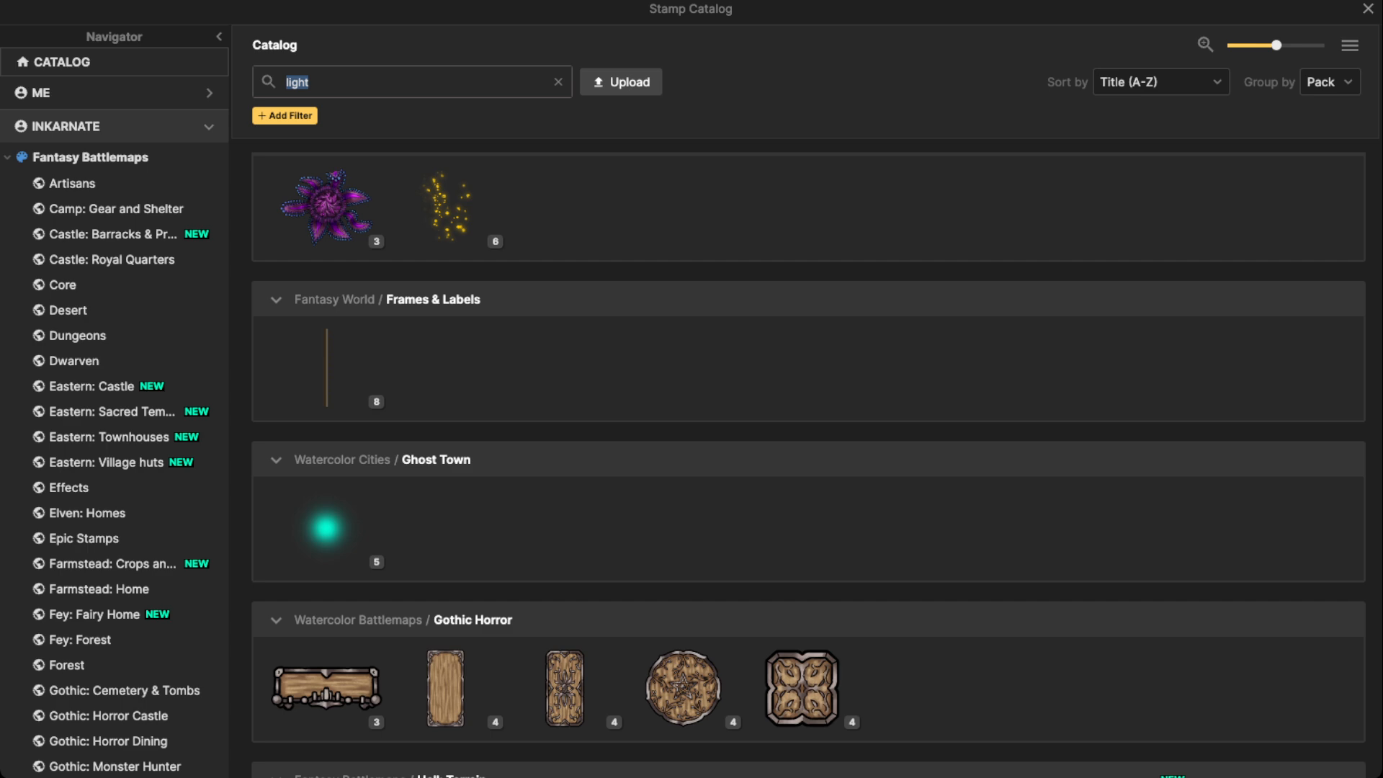
click(108, 127)
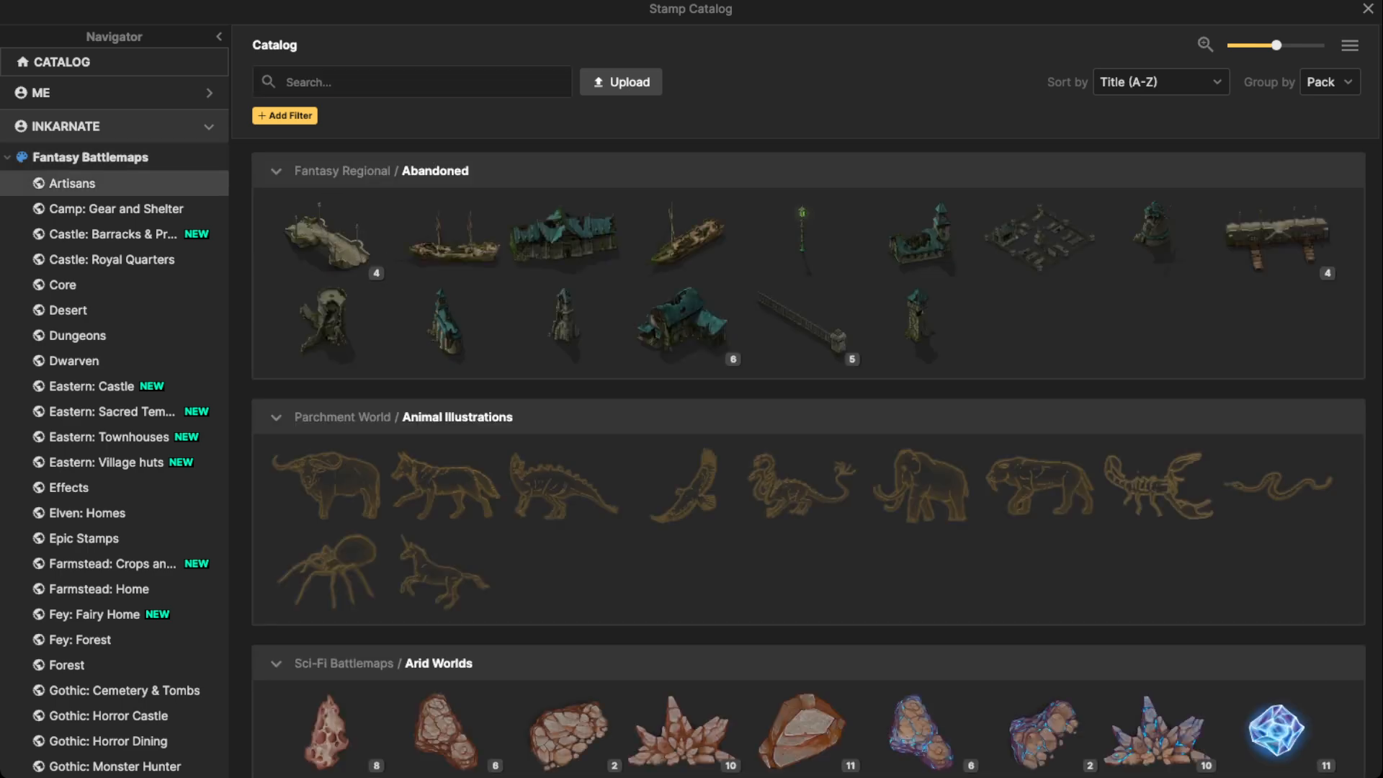
click(108, 159)
scroll(683, 497, down, 5)
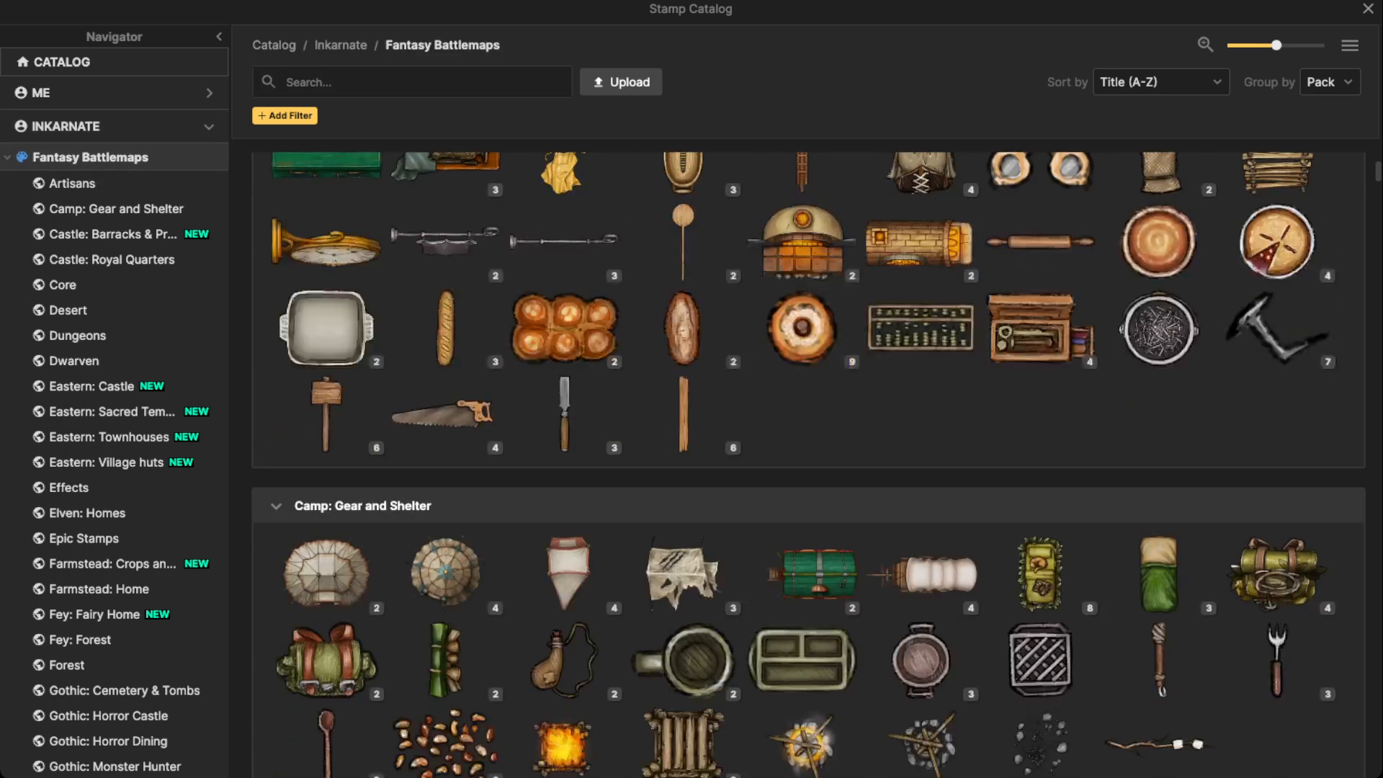
scroll(683, 497, up, 5)
scroll(685, 461, down, 15)
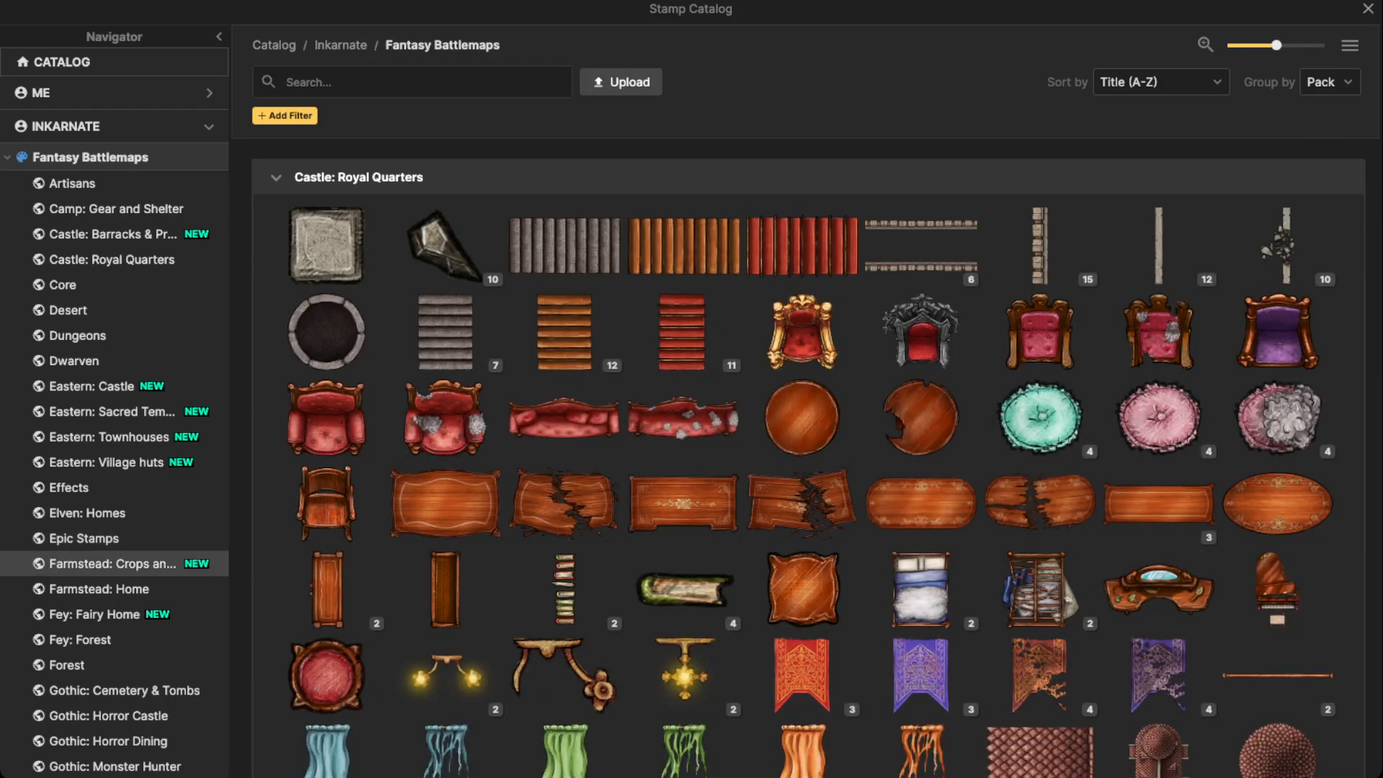
scroll(108, 563, down, 3)
Step: Examine the Gothic: Horror Castle, Horror Dining and Monster Hunter stamp packs and close the catalog
click(109, 559)
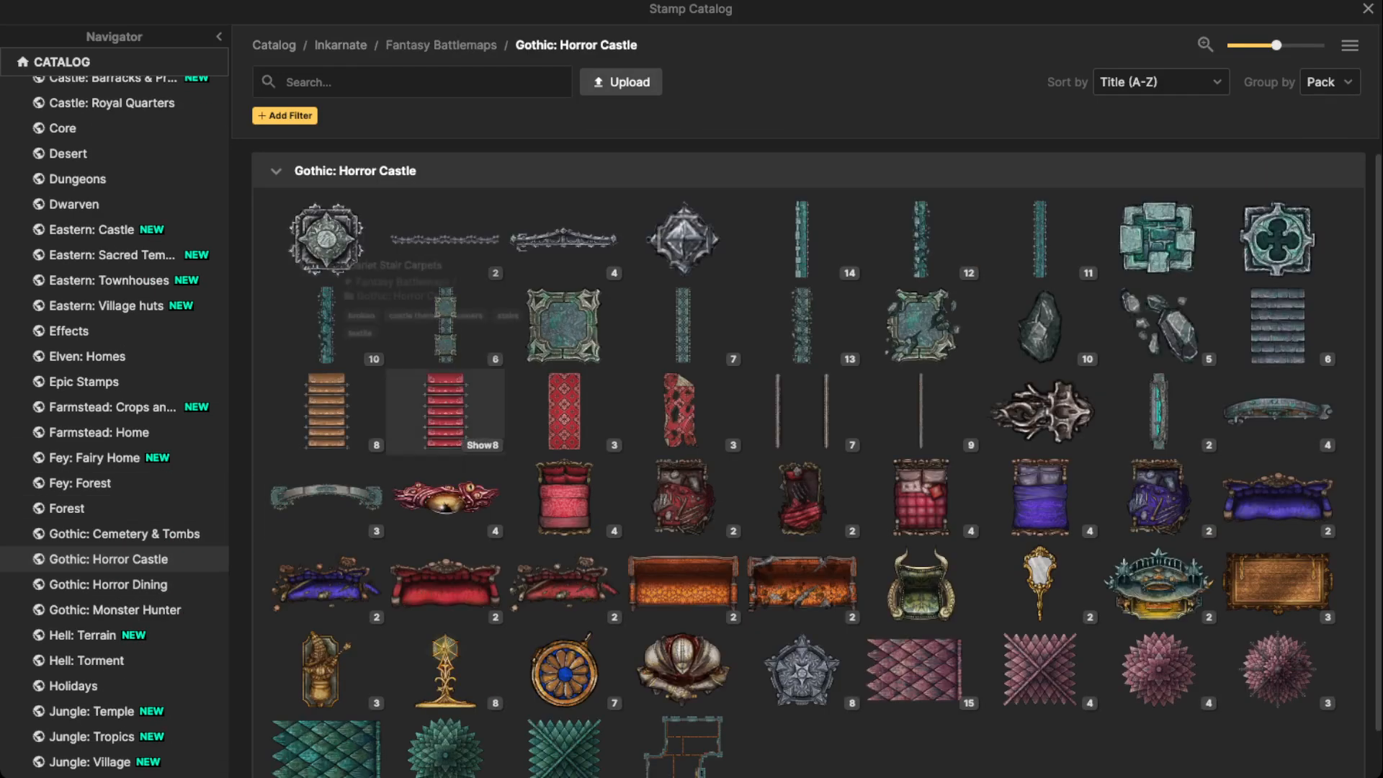
scroll(807, 433, down, 2)
click(109, 584)
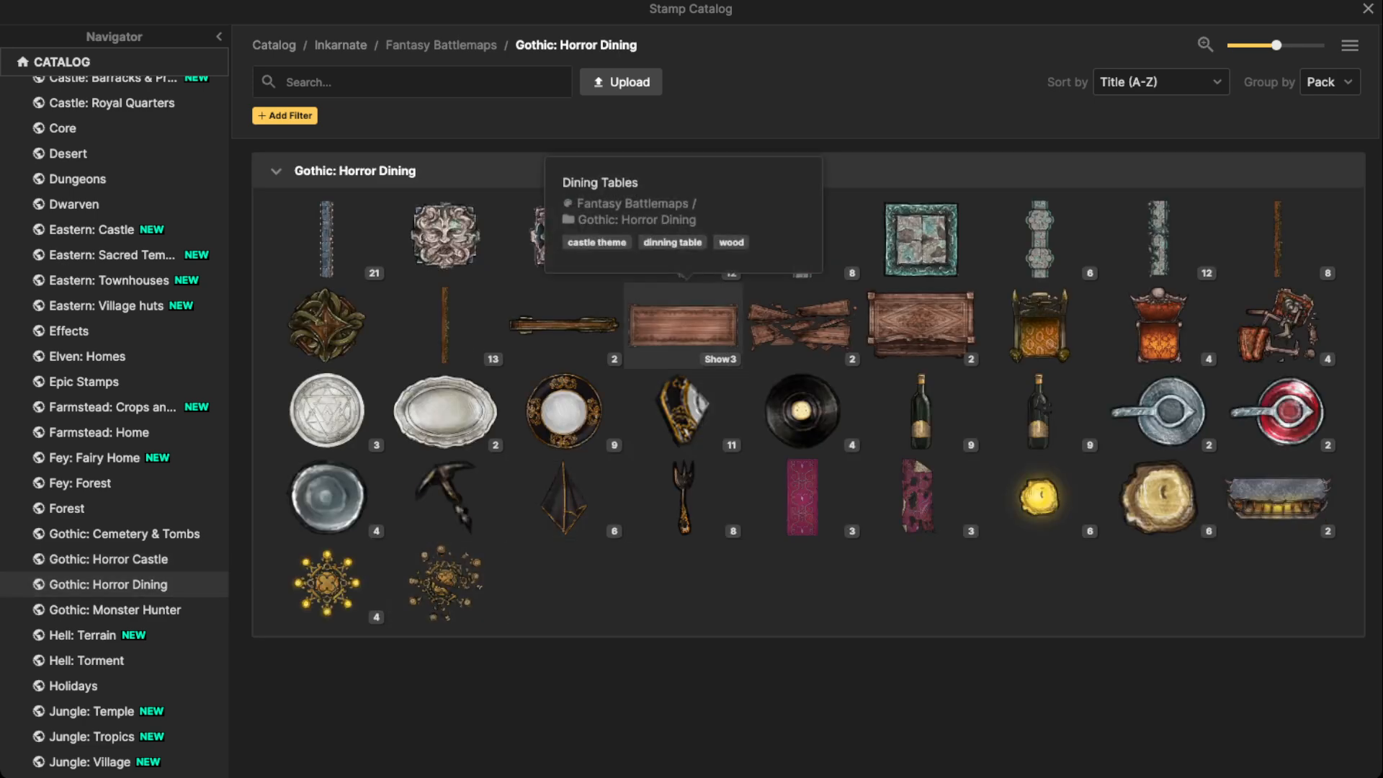
click(108, 609)
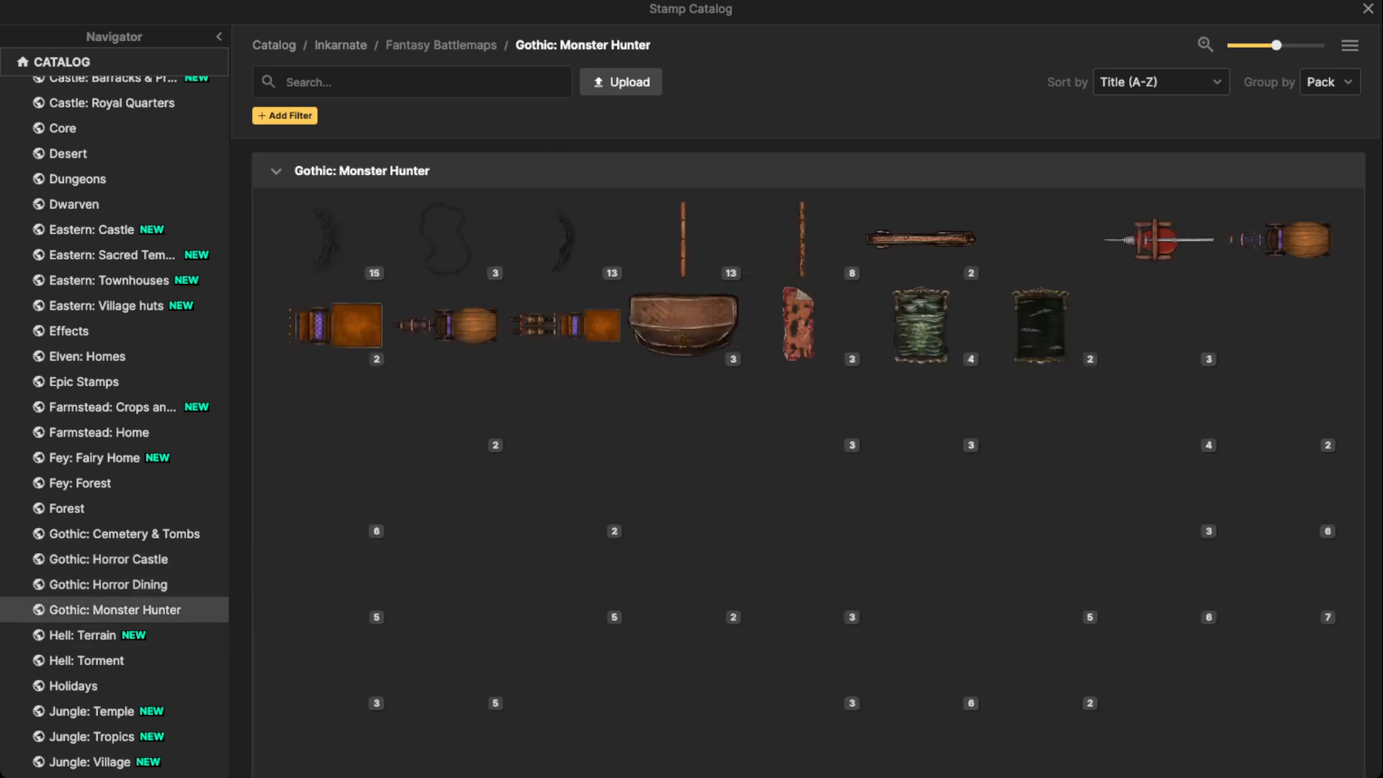
scroll(566, 410, down, 2)
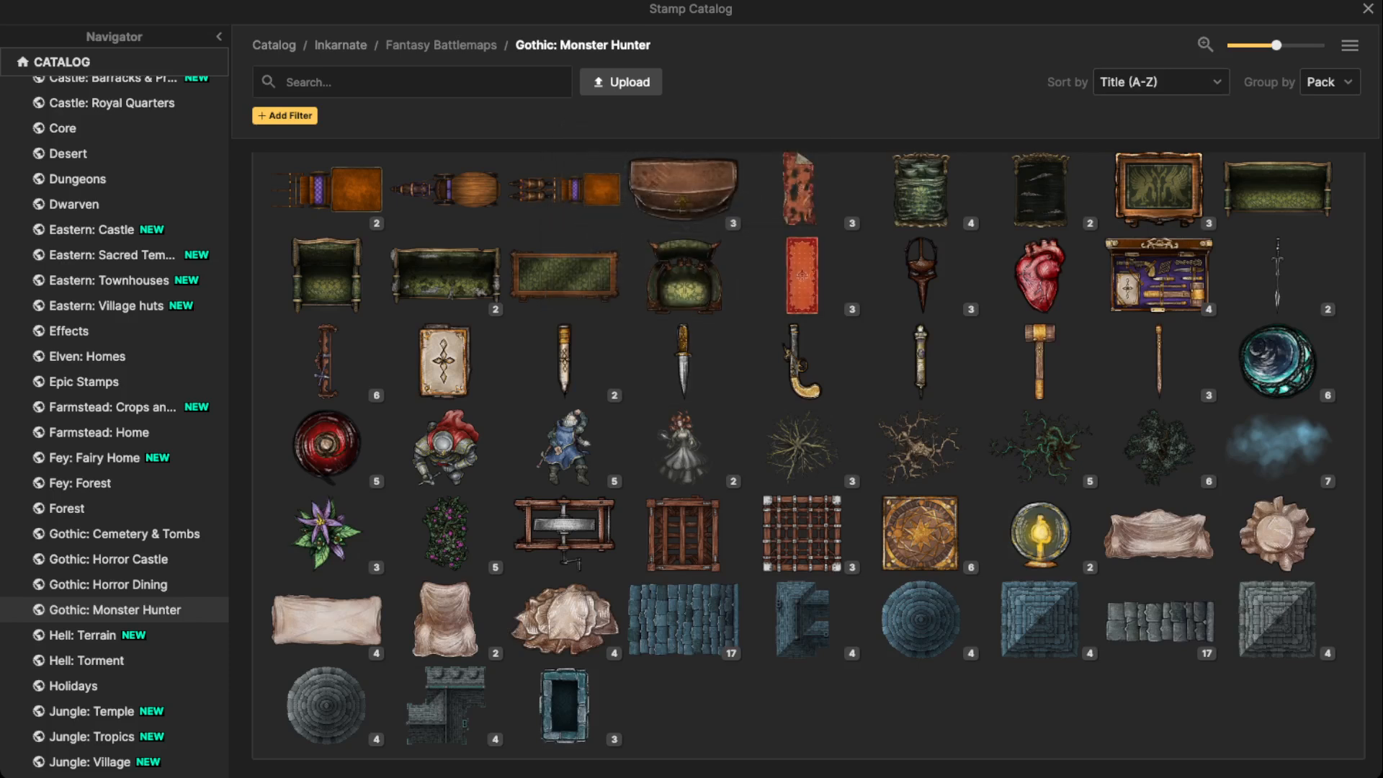
click(1350, 45)
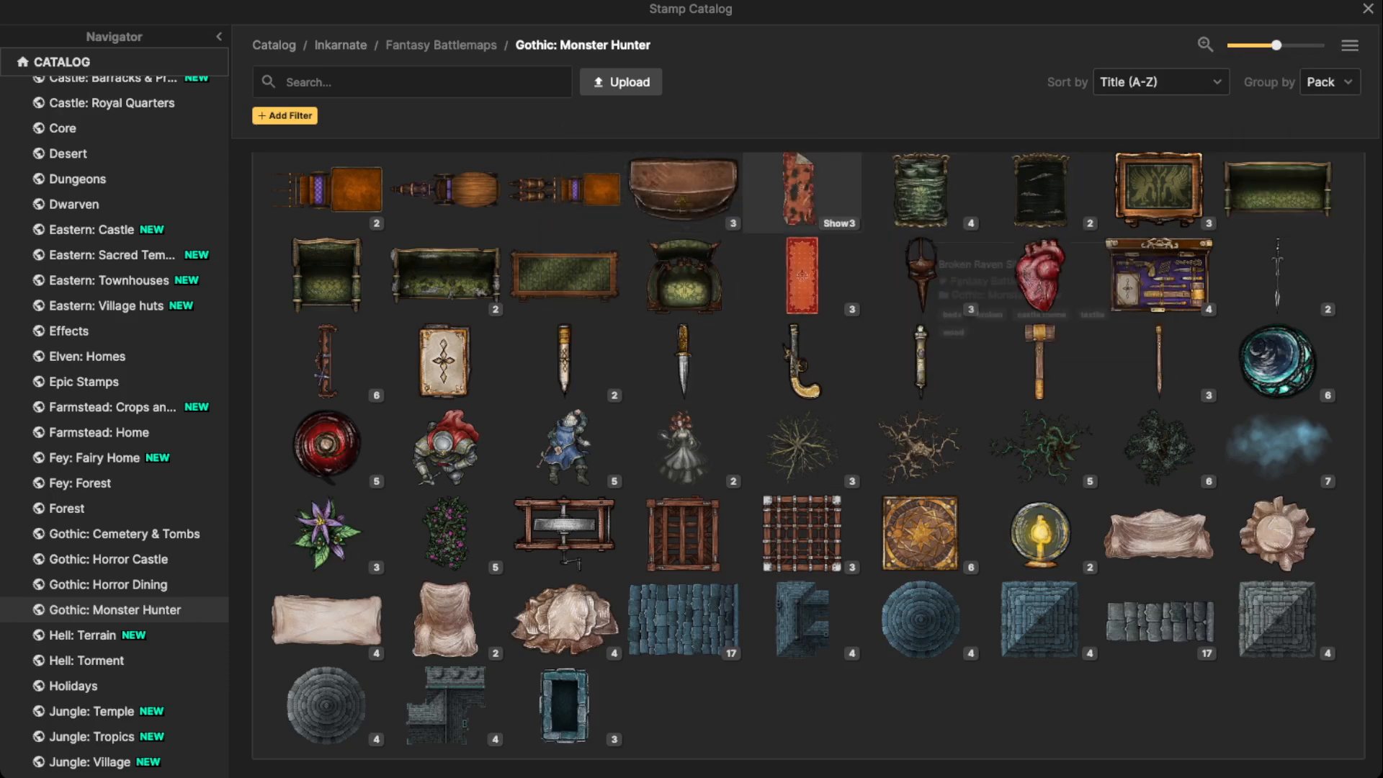
click(1368, 9)
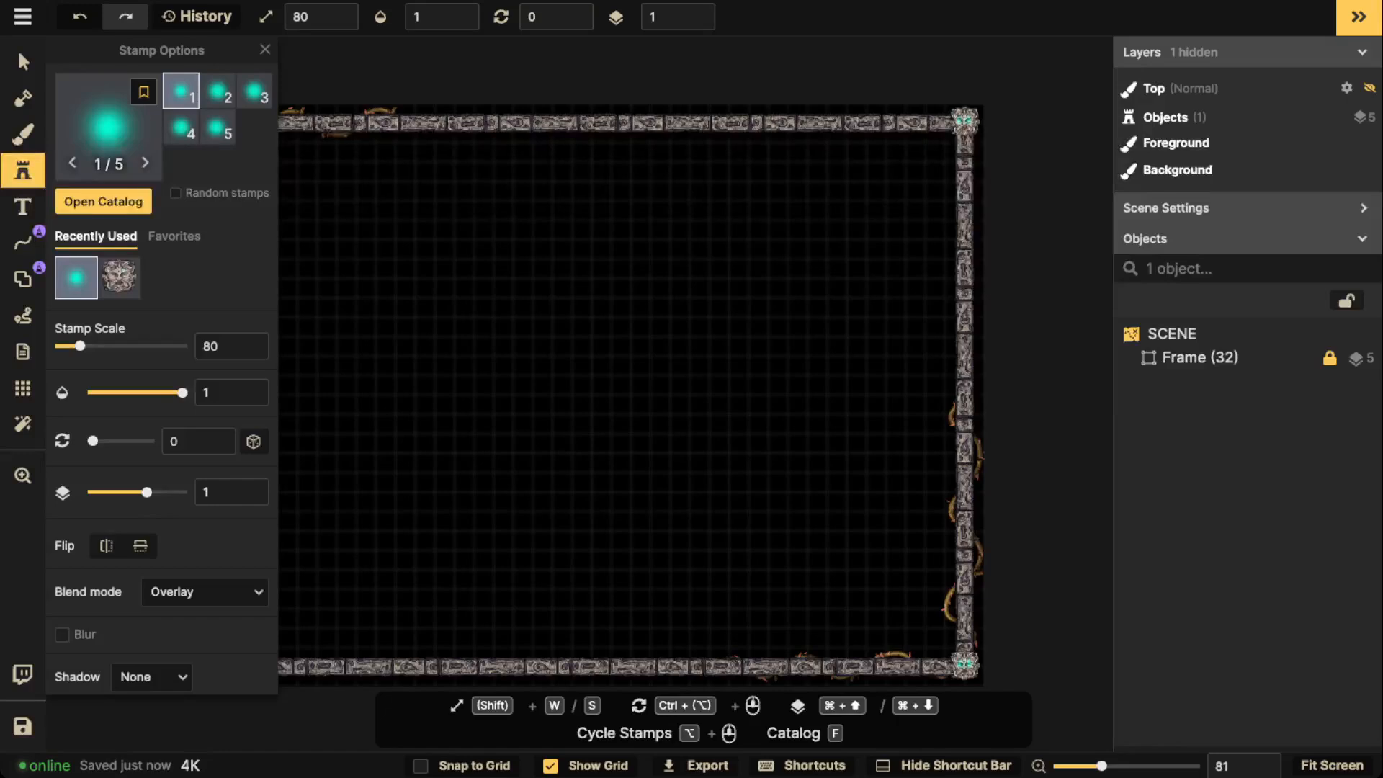
Step: Draw a grid-snapped upright rectangle with a Crypt Wall stroke inside the frame's lower-left area and set its stroke stamp scale to 84
click(23, 279)
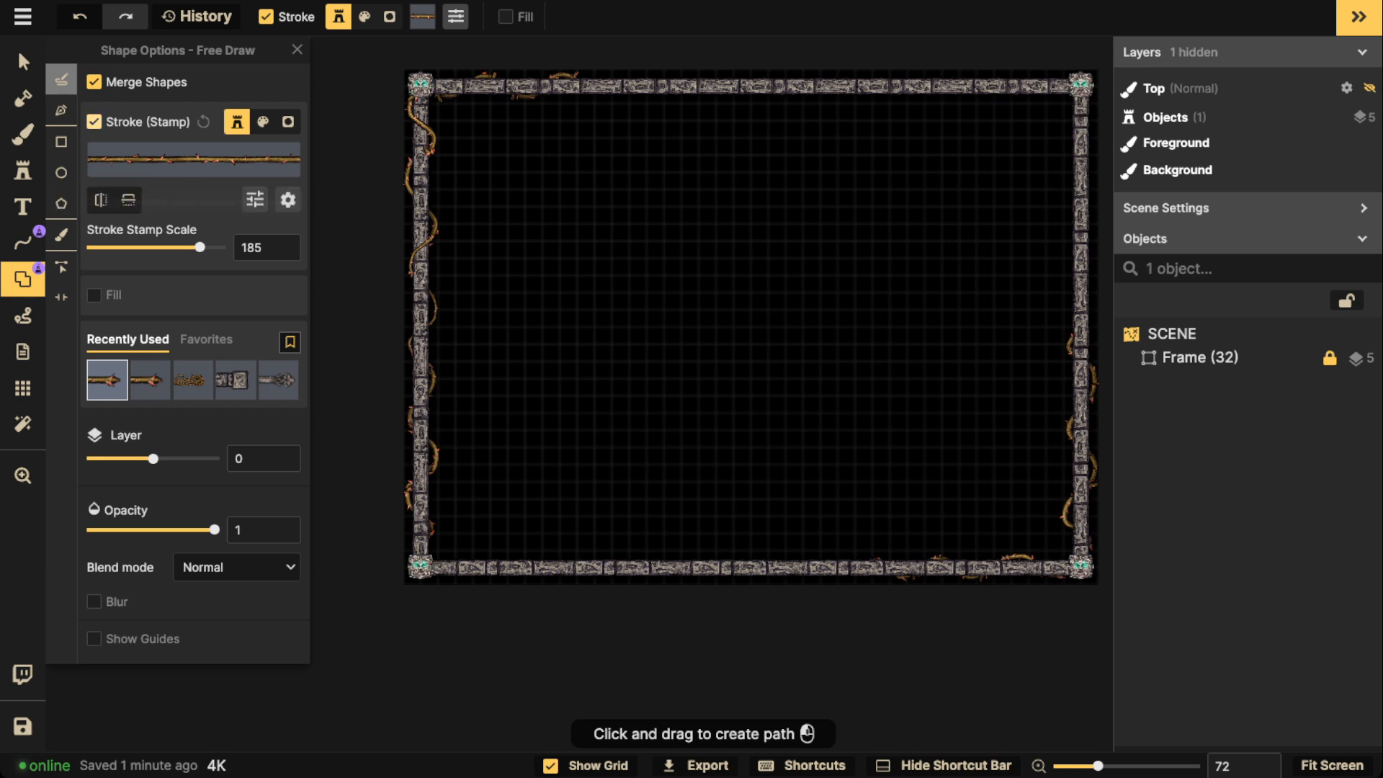
click(61, 142)
scroll(613, 338, up, 3)
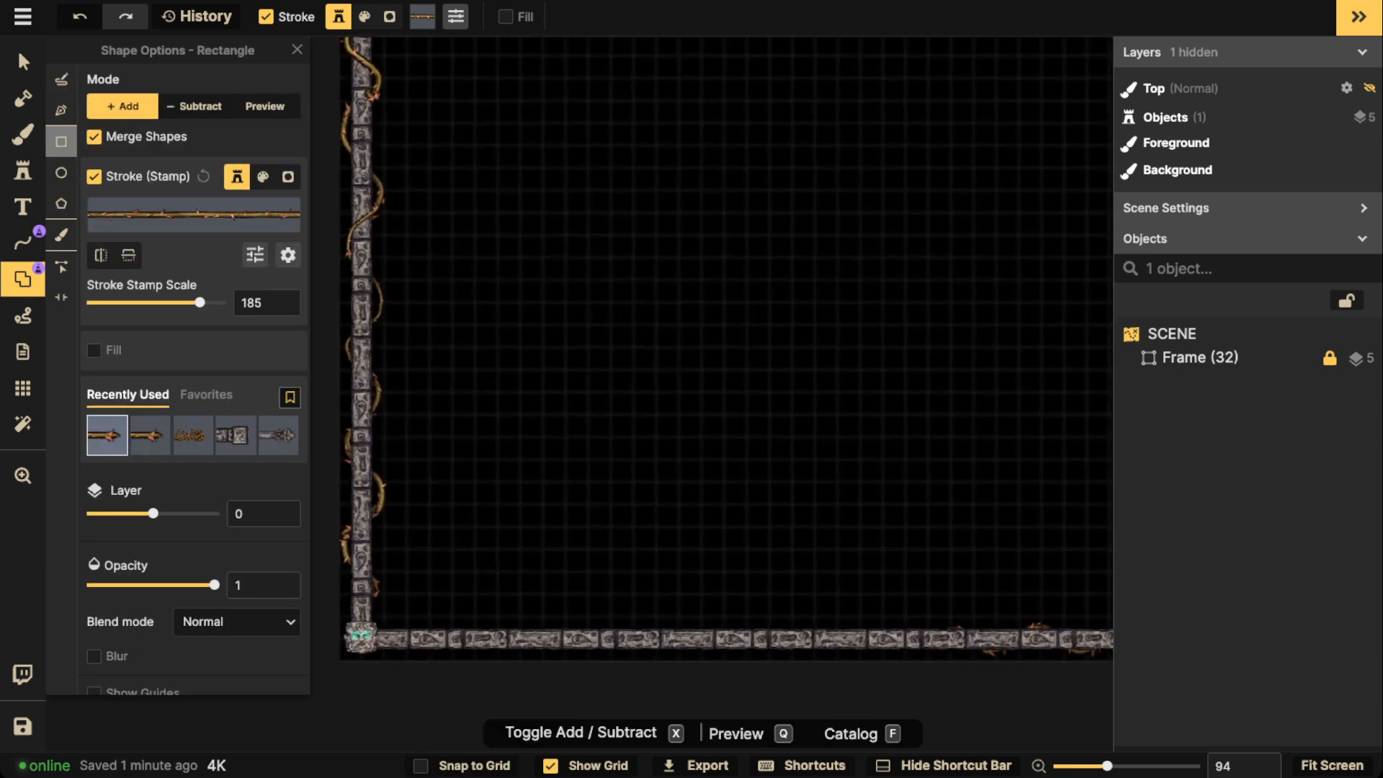
drag(475, 298, 641, 553)
key(ctrl+z)
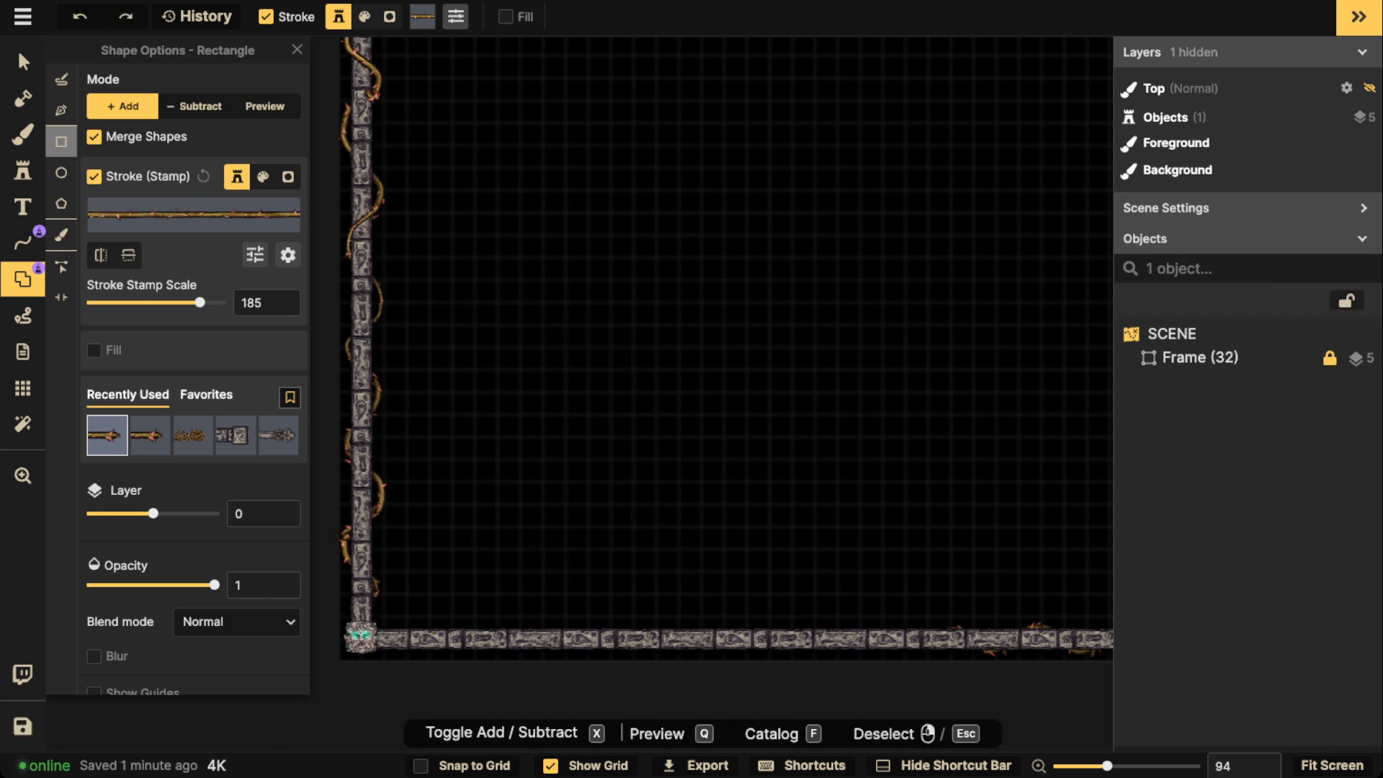
click(462, 766)
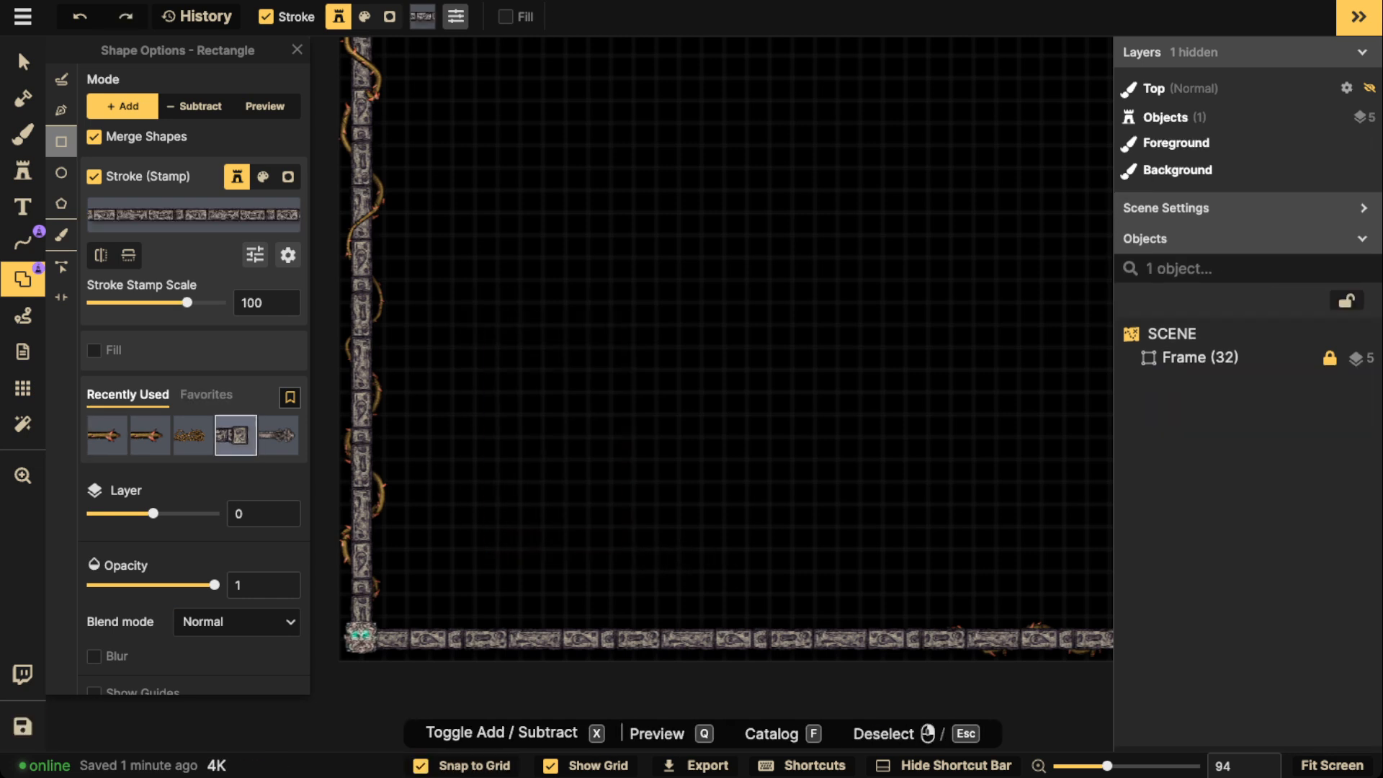
drag(508, 268, 699, 584)
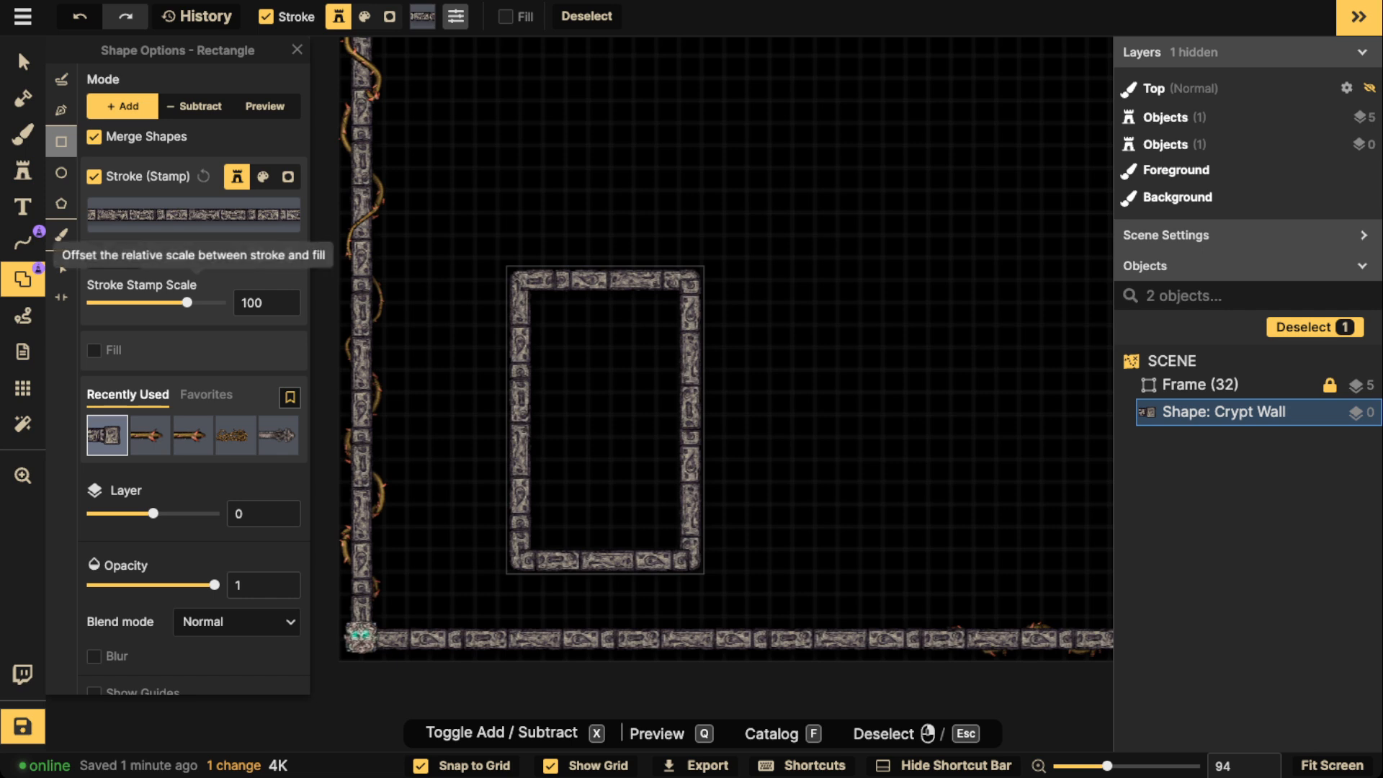
drag(187, 303, 184, 303)
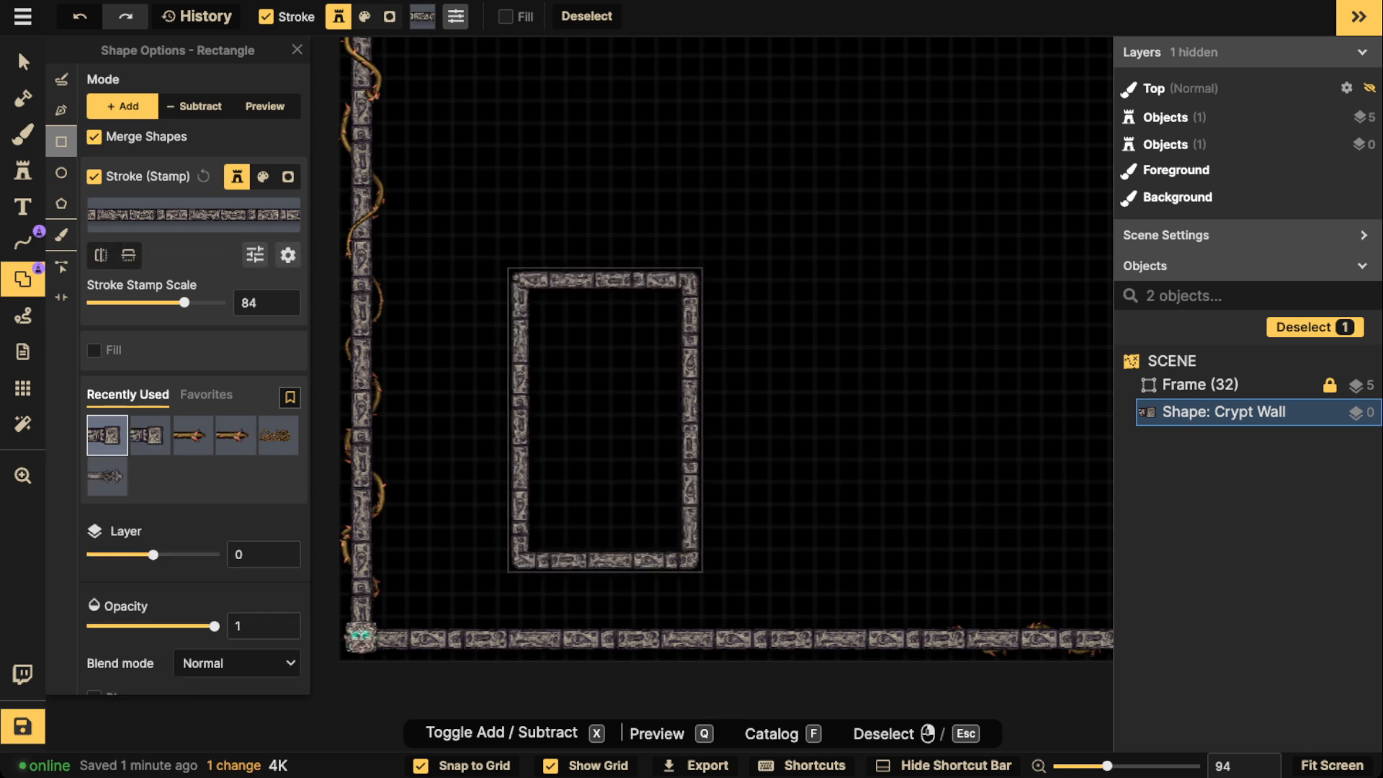
Step: Select the Crypt Wall rectangle and enable its fill in texture mode
click(17, 49)
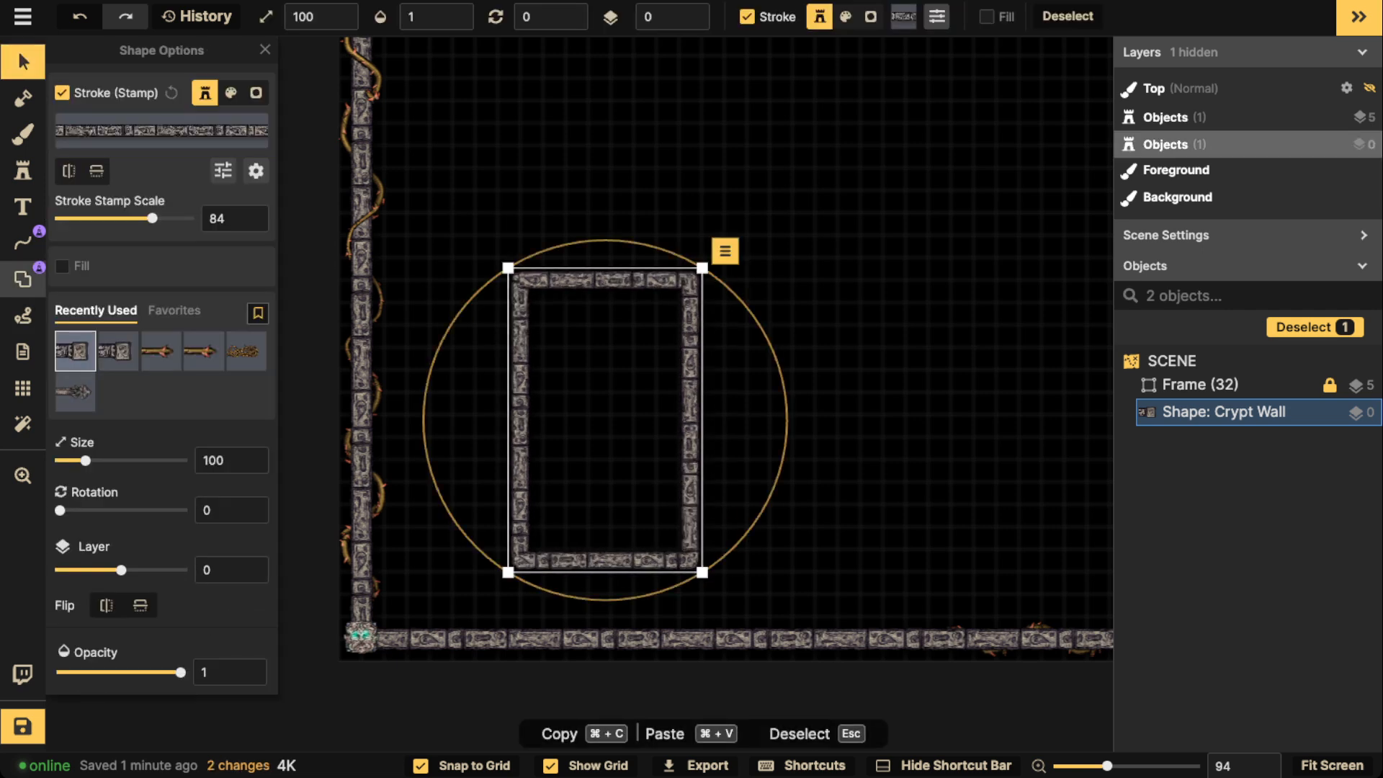
click(79, 266)
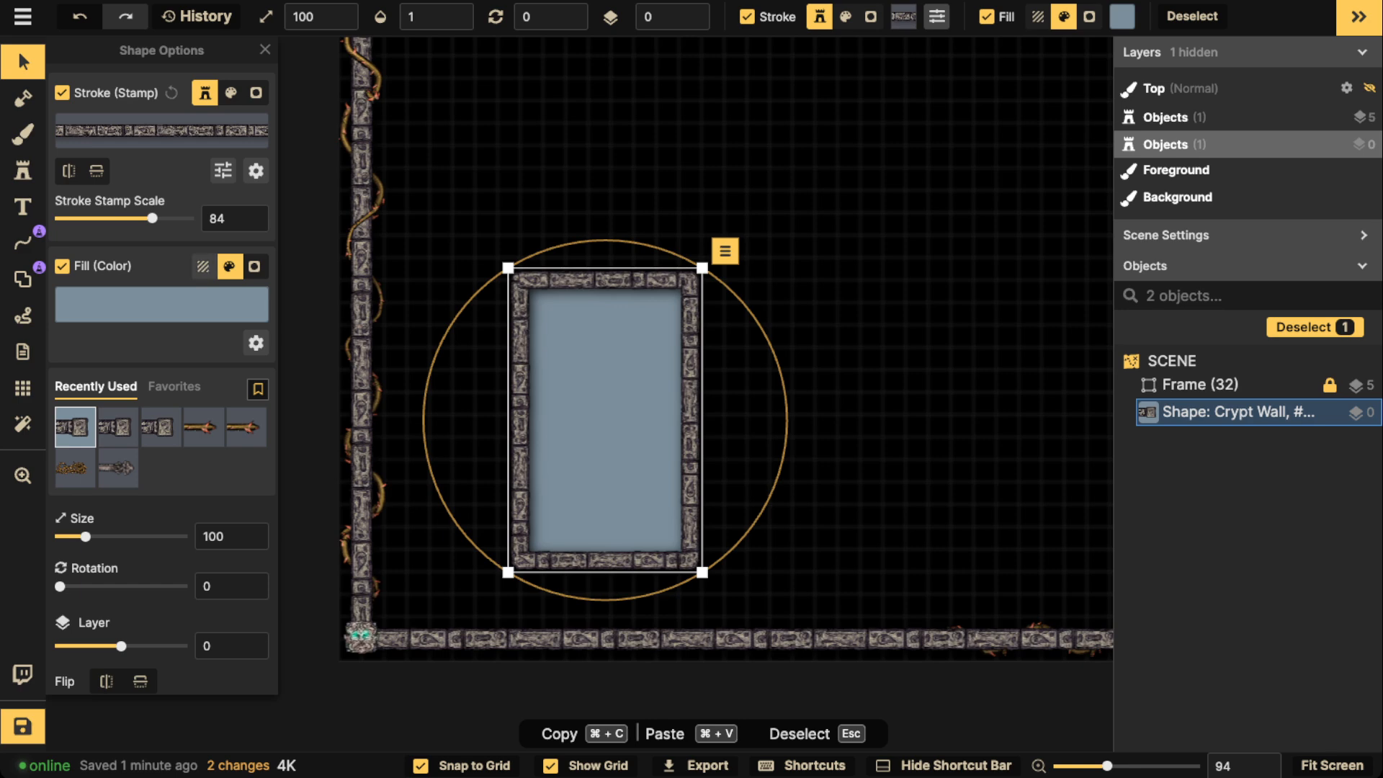
click(203, 266)
click(203, 266)
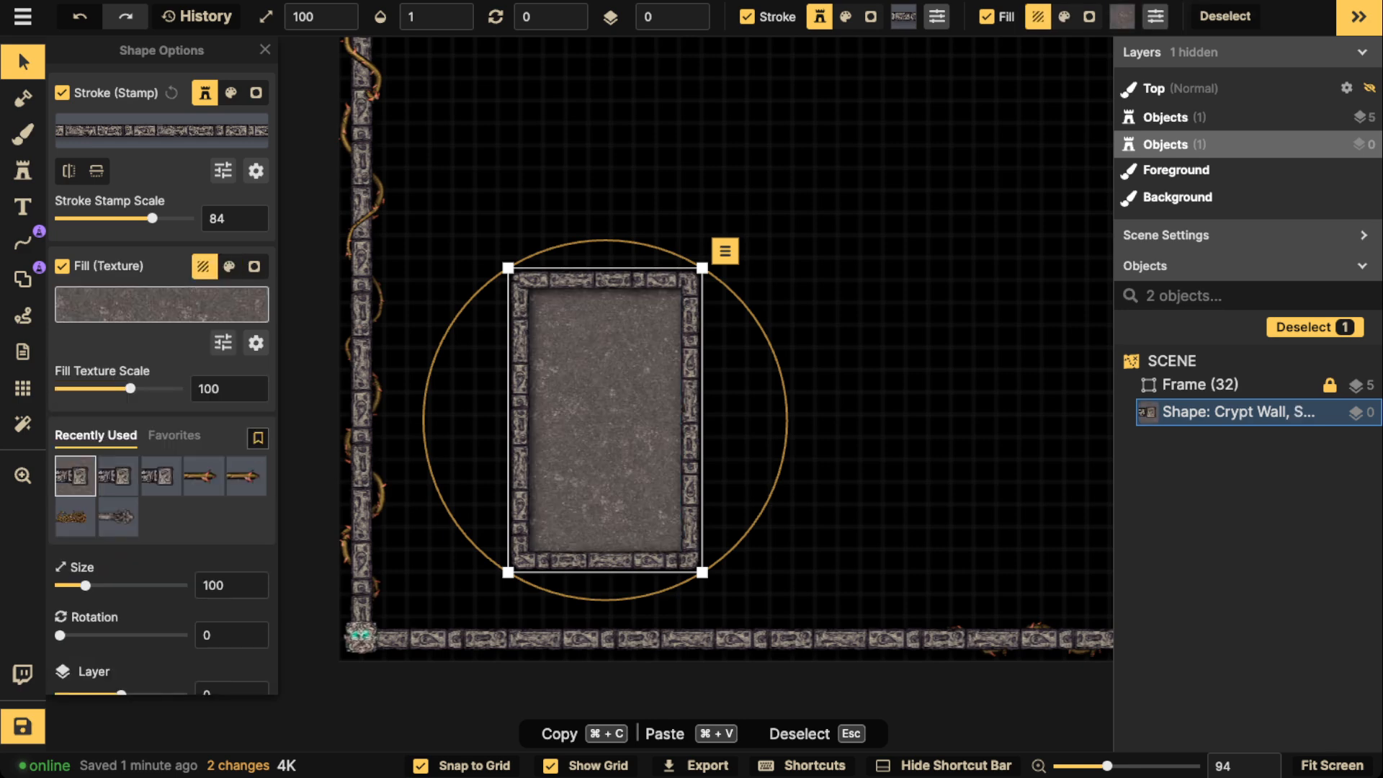
Step: Fill the rectangle with the orange-framed stone tile texture from the Temple pack and set the fill texture scale to 52.54
click(441, 44)
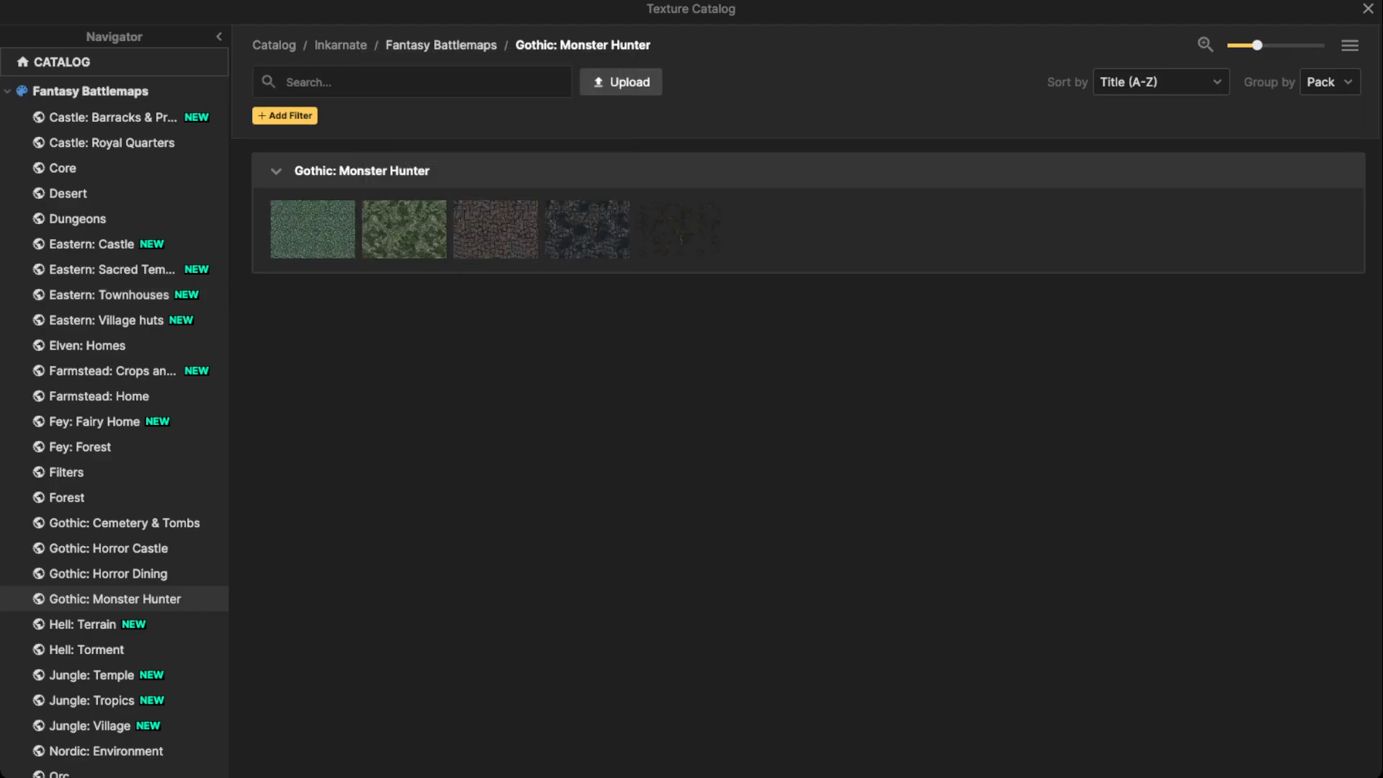
scroll(809, 464, down, 5)
scroll(808, 462, down, 15)
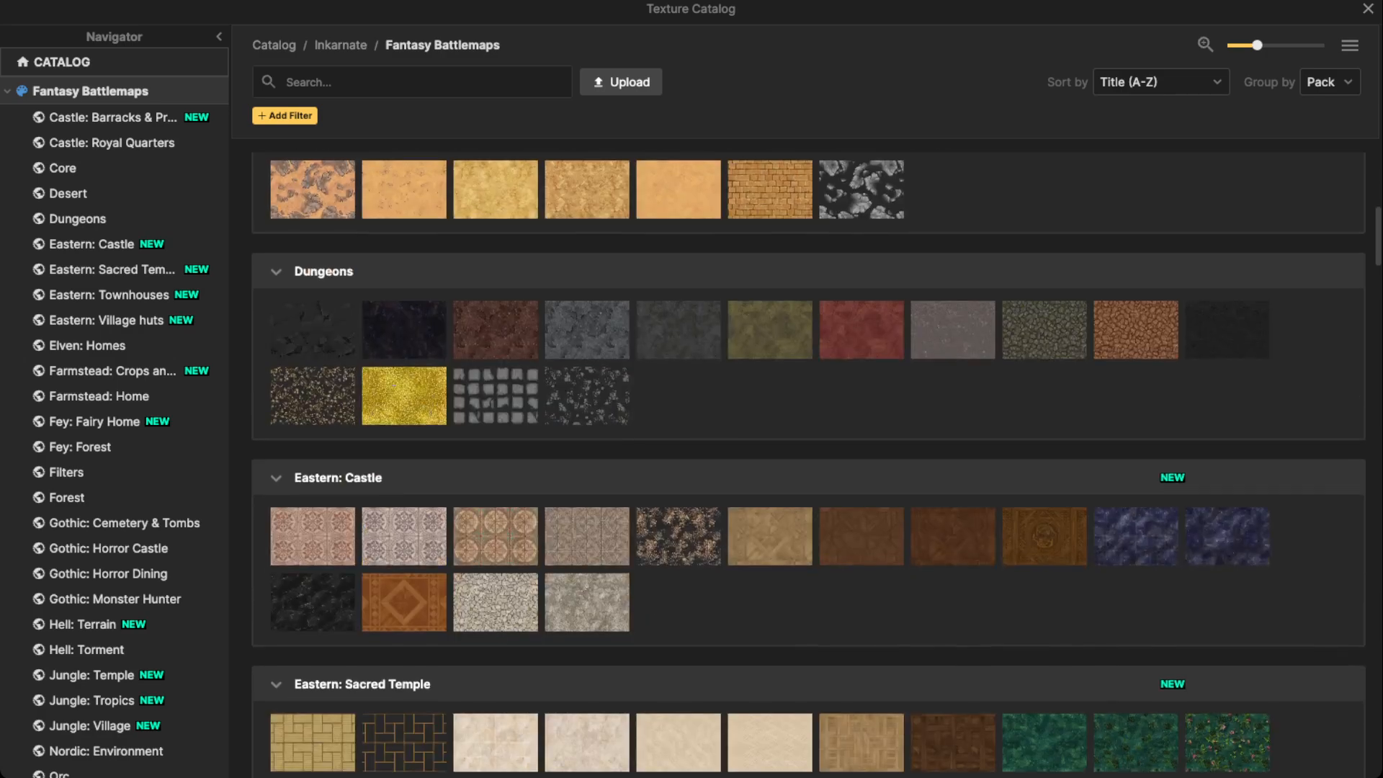
scroll(808, 465, down, 20)
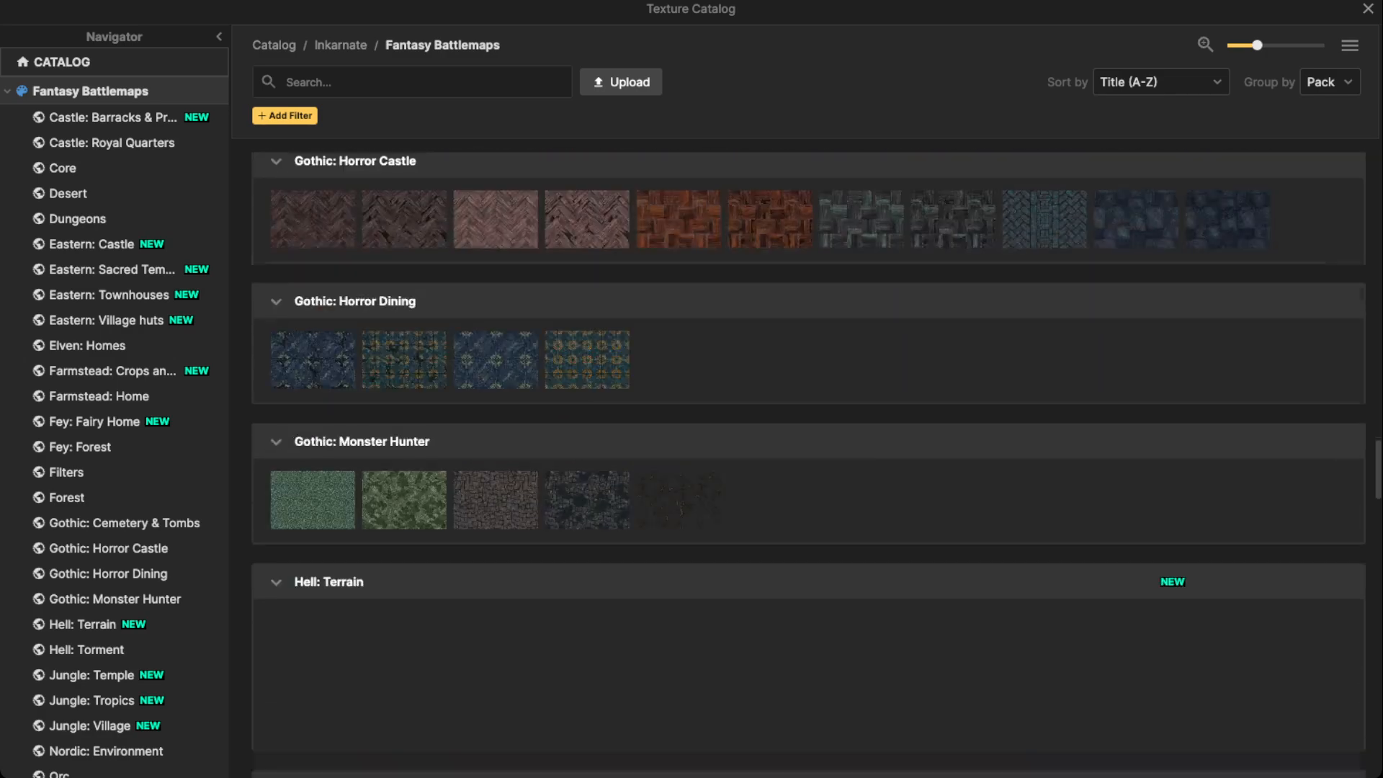
scroll(808, 464, down, 8)
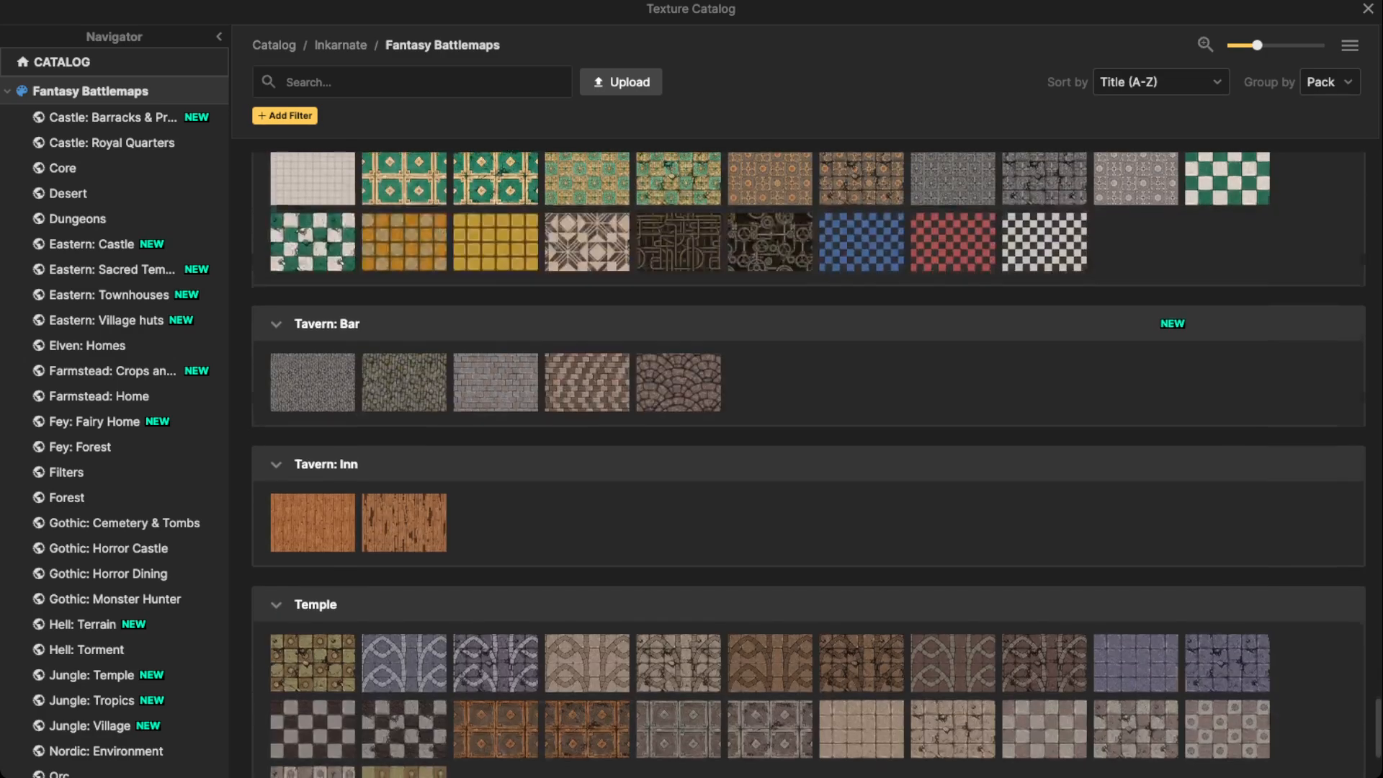
click(495, 508)
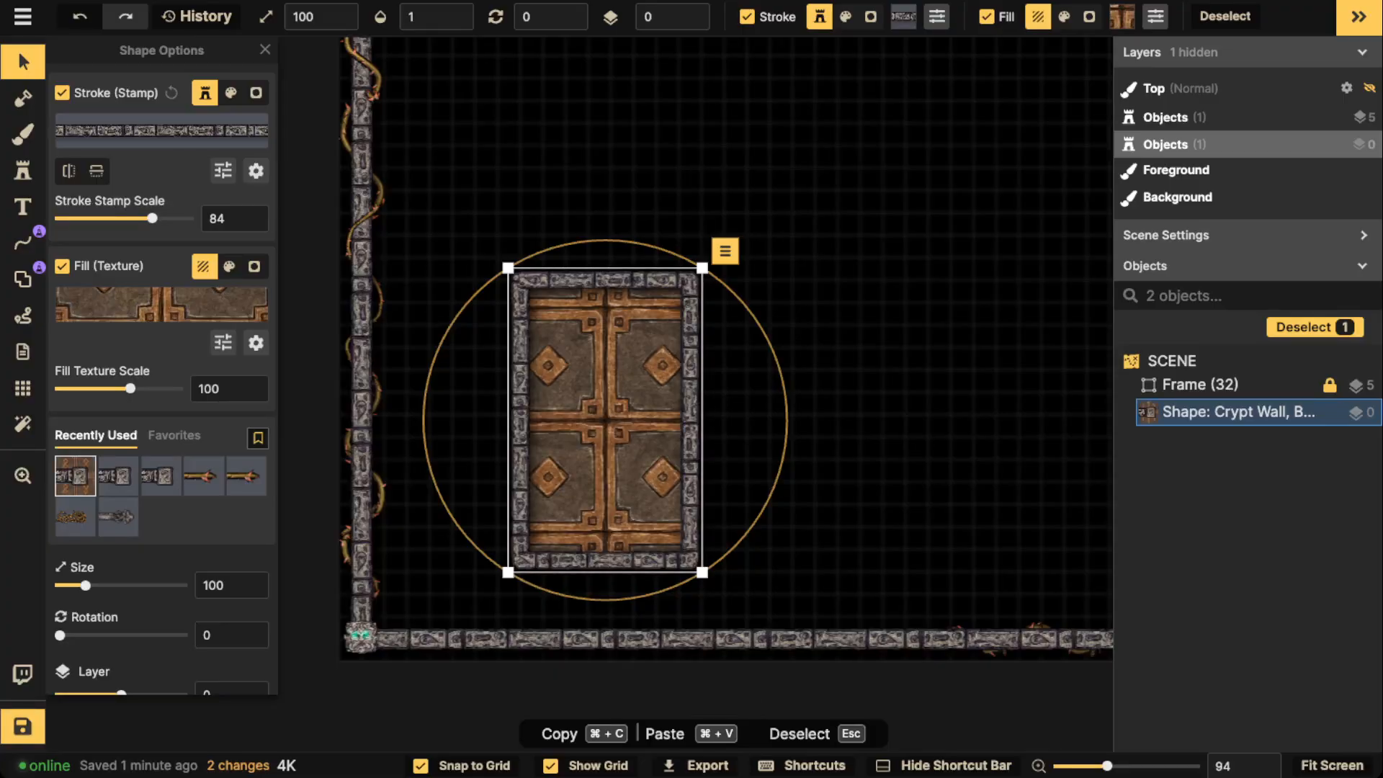
drag(131, 389, 113, 389)
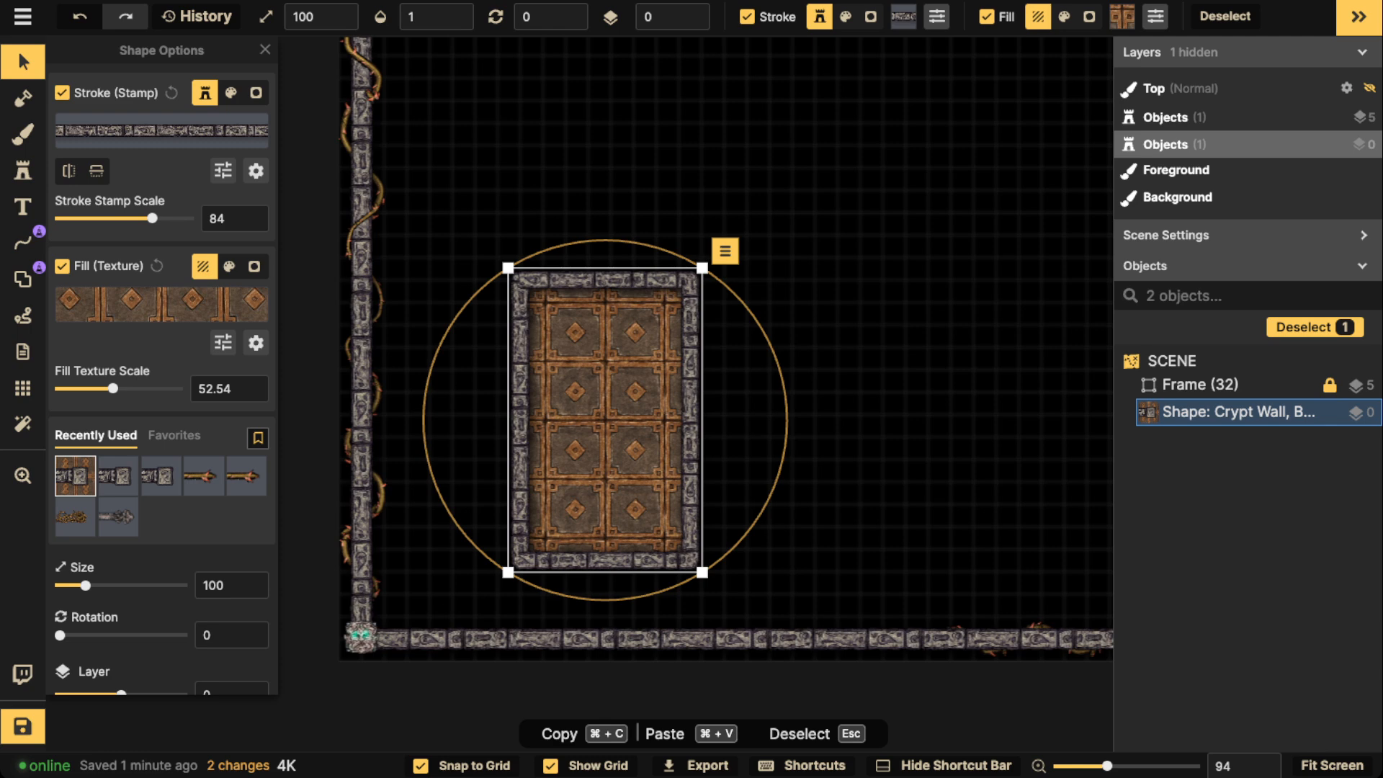
Step: Replace the rectangle's fill texture with Parchment Ocean 2 from the Parchment World textures
click(162, 304)
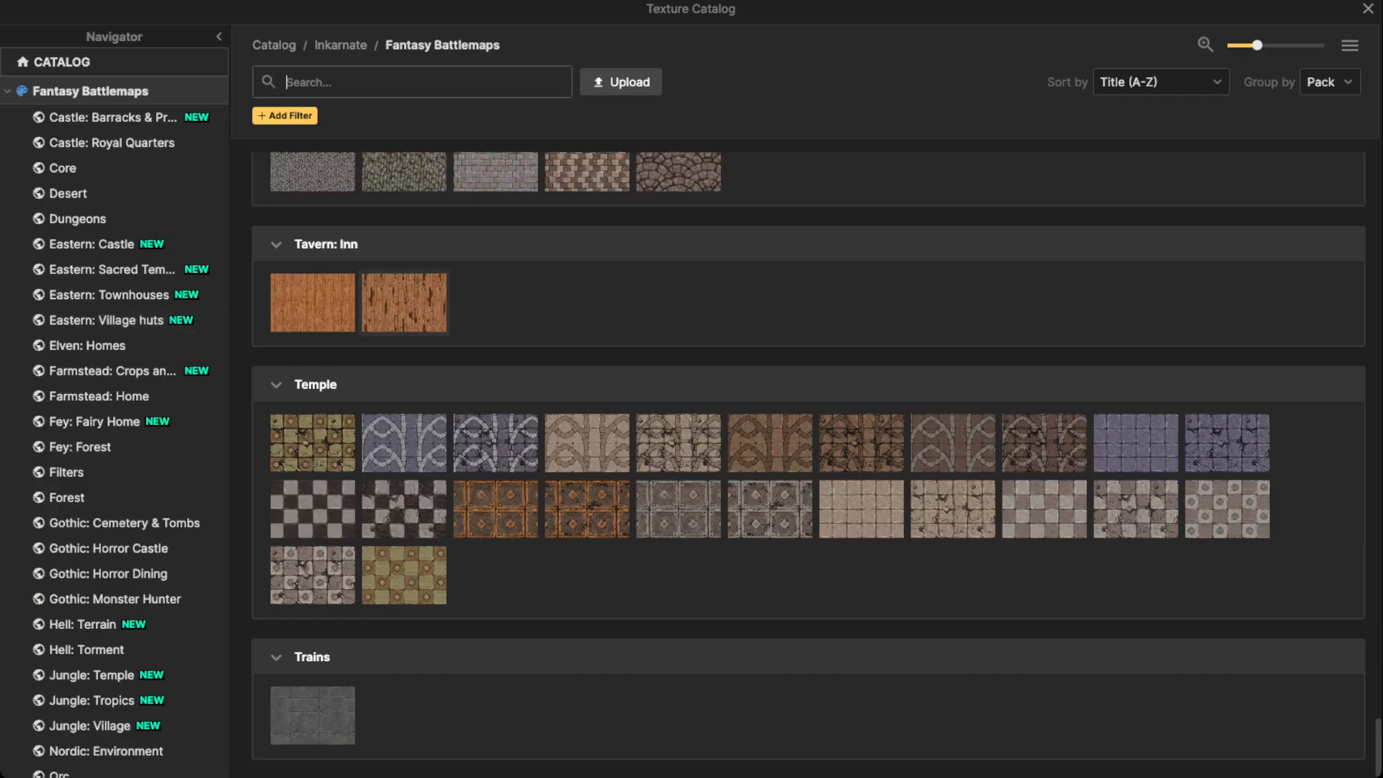
scroll(587, 508, up, 10)
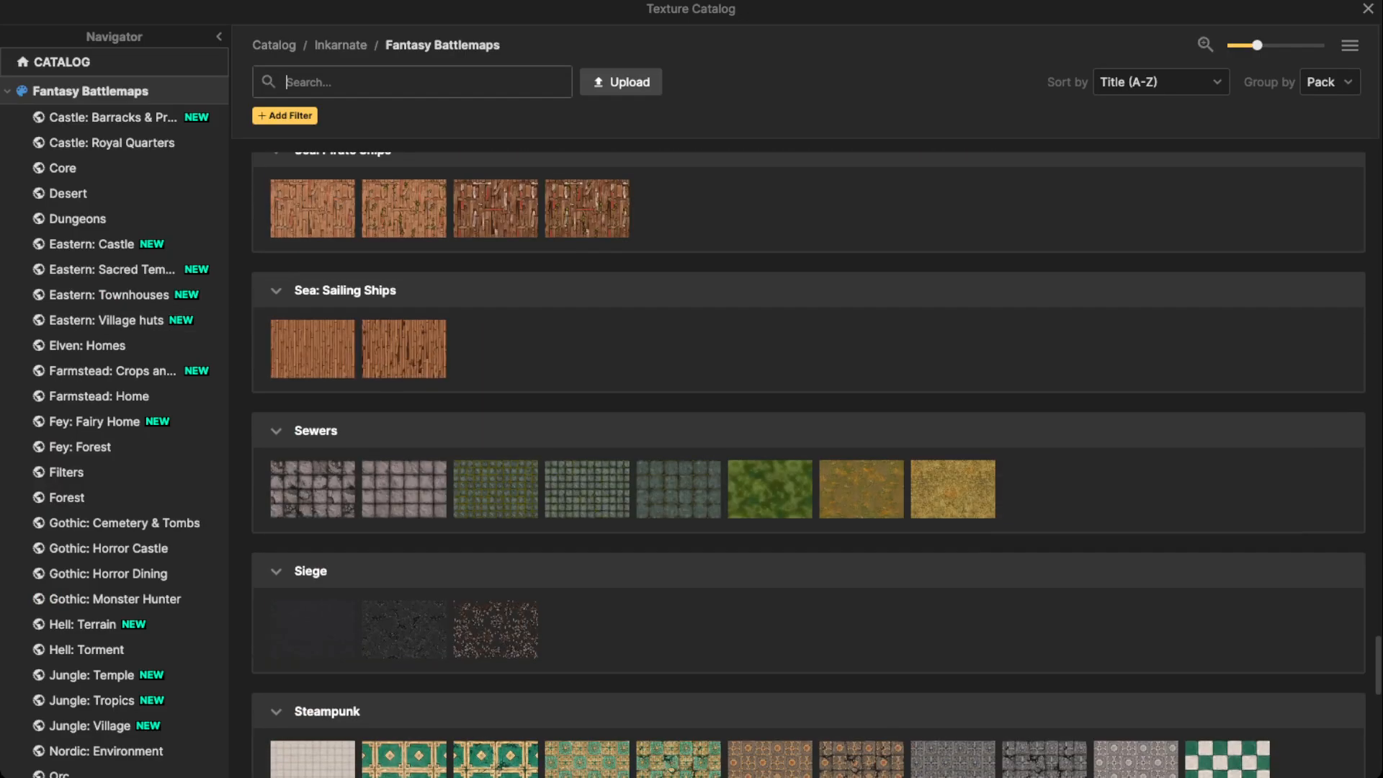
scroll(587, 490, up, 6)
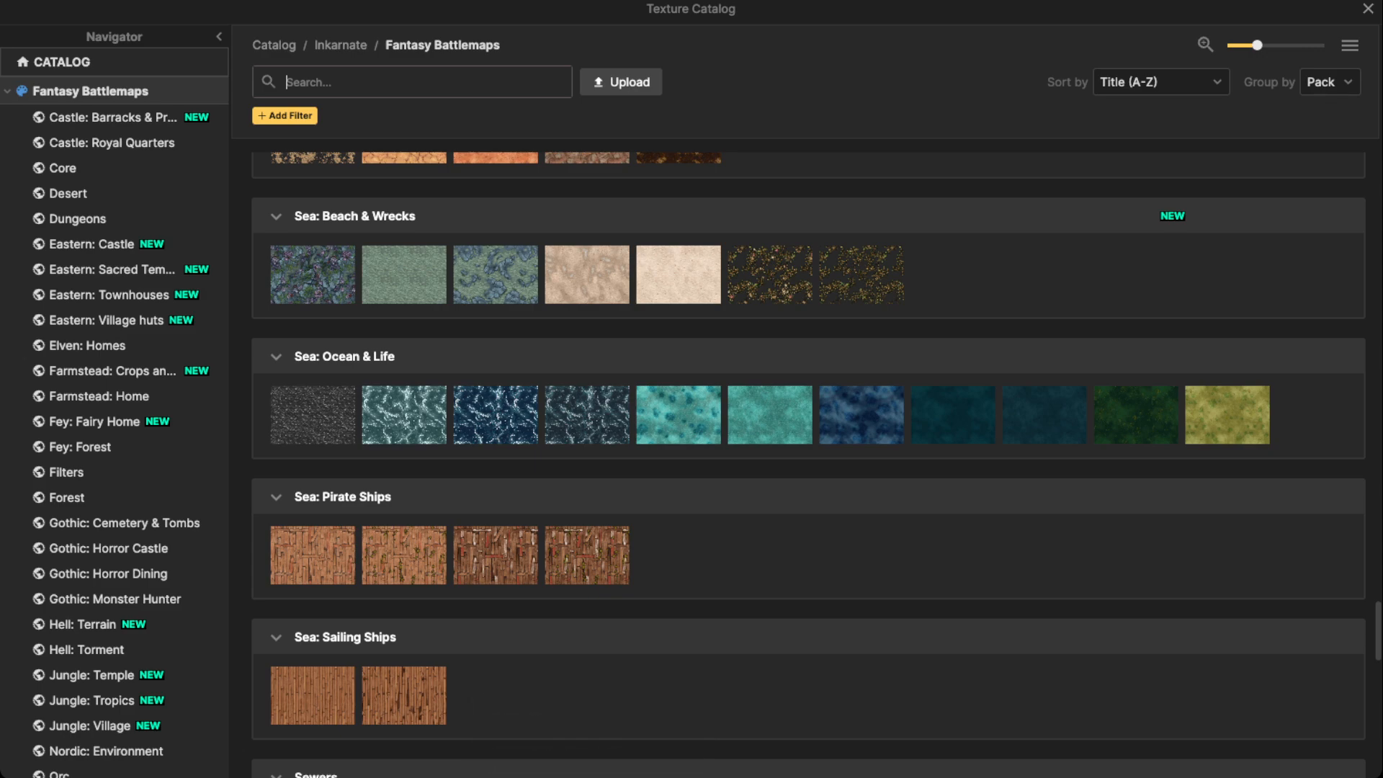
scroll(587, 489, up, 10)
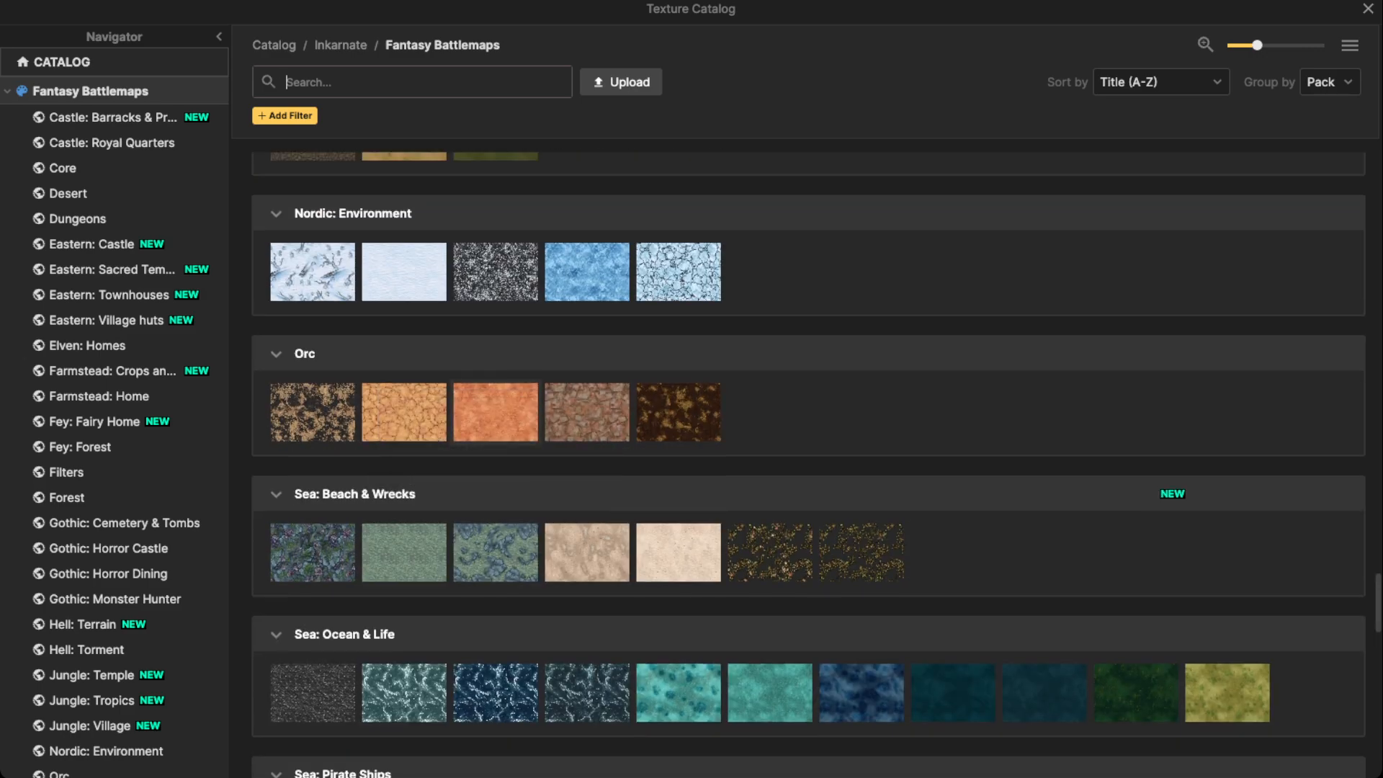
scroll(808, 465, up, 10)
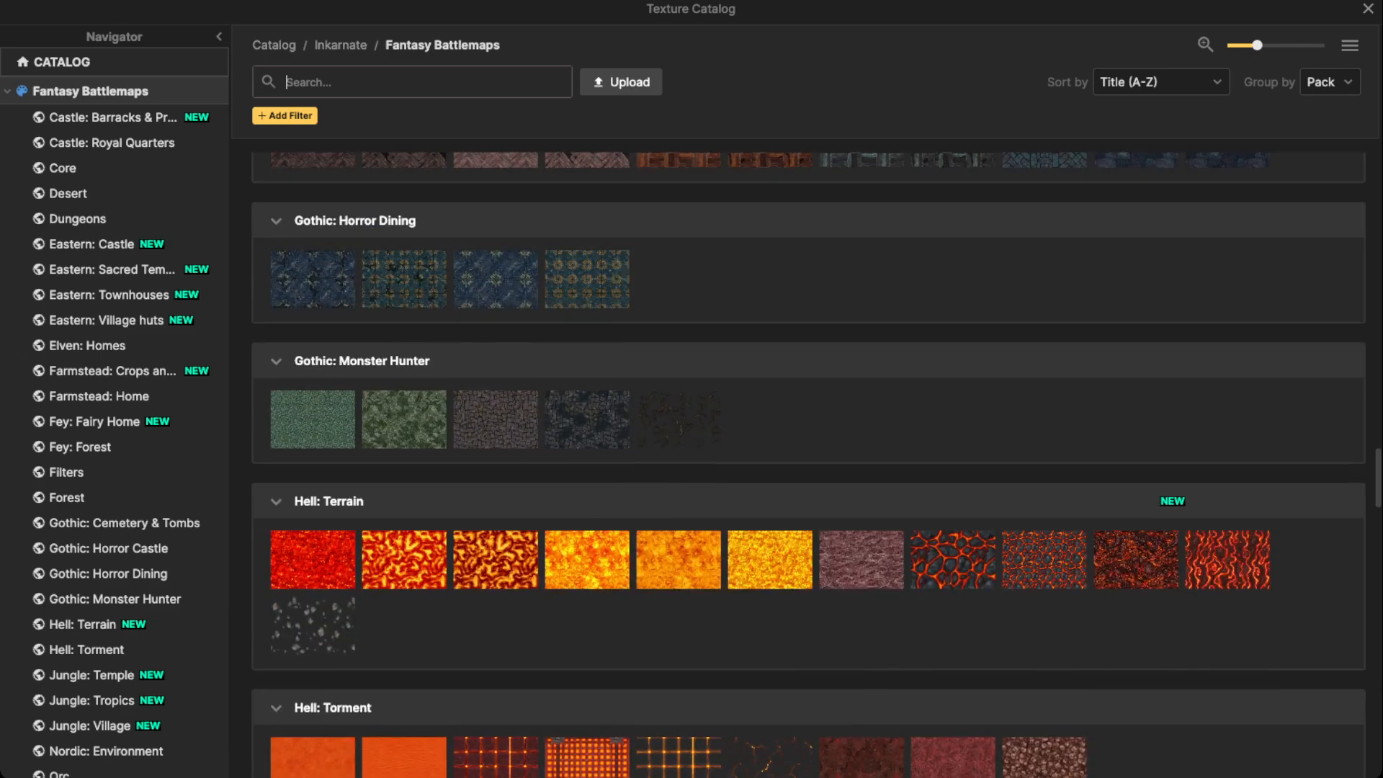
scroll(808, 465, up, 12)
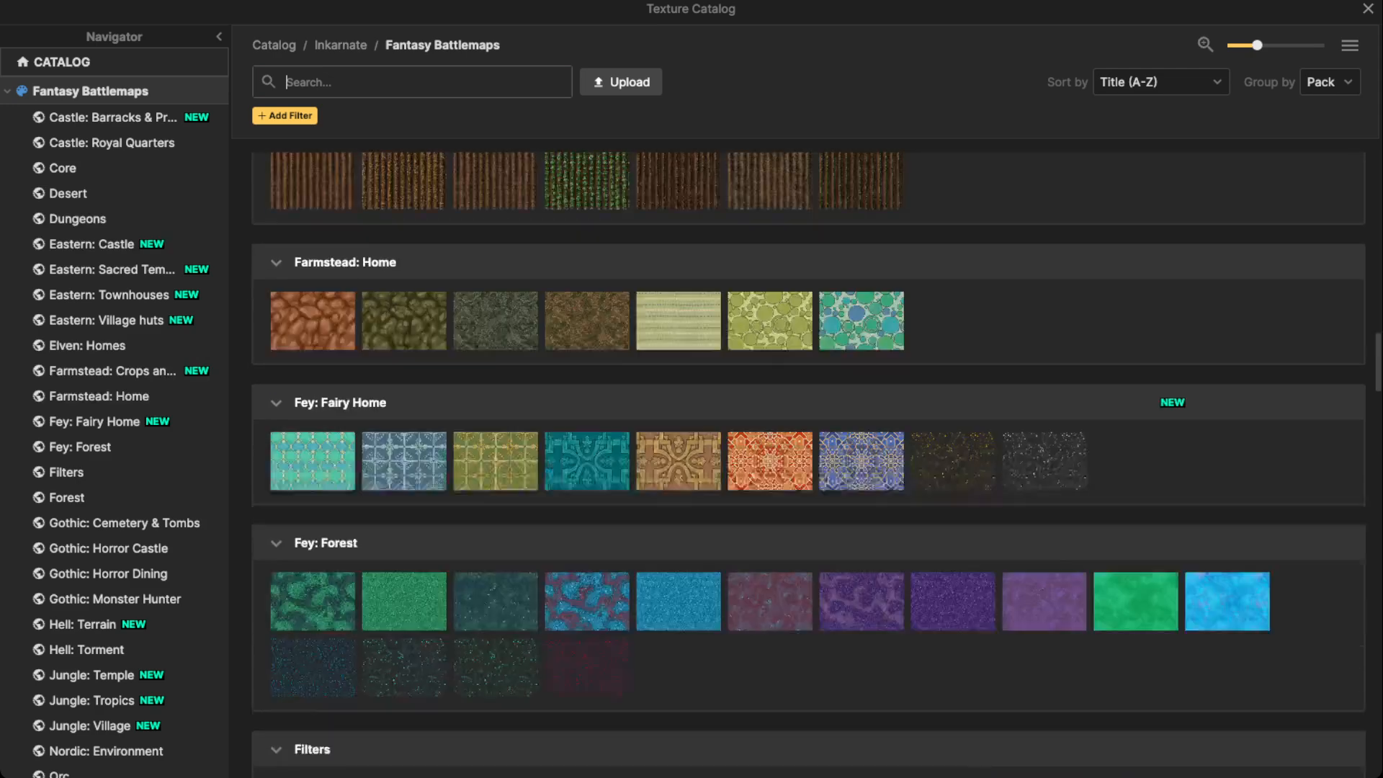
scroll(808, 464, up, 6)
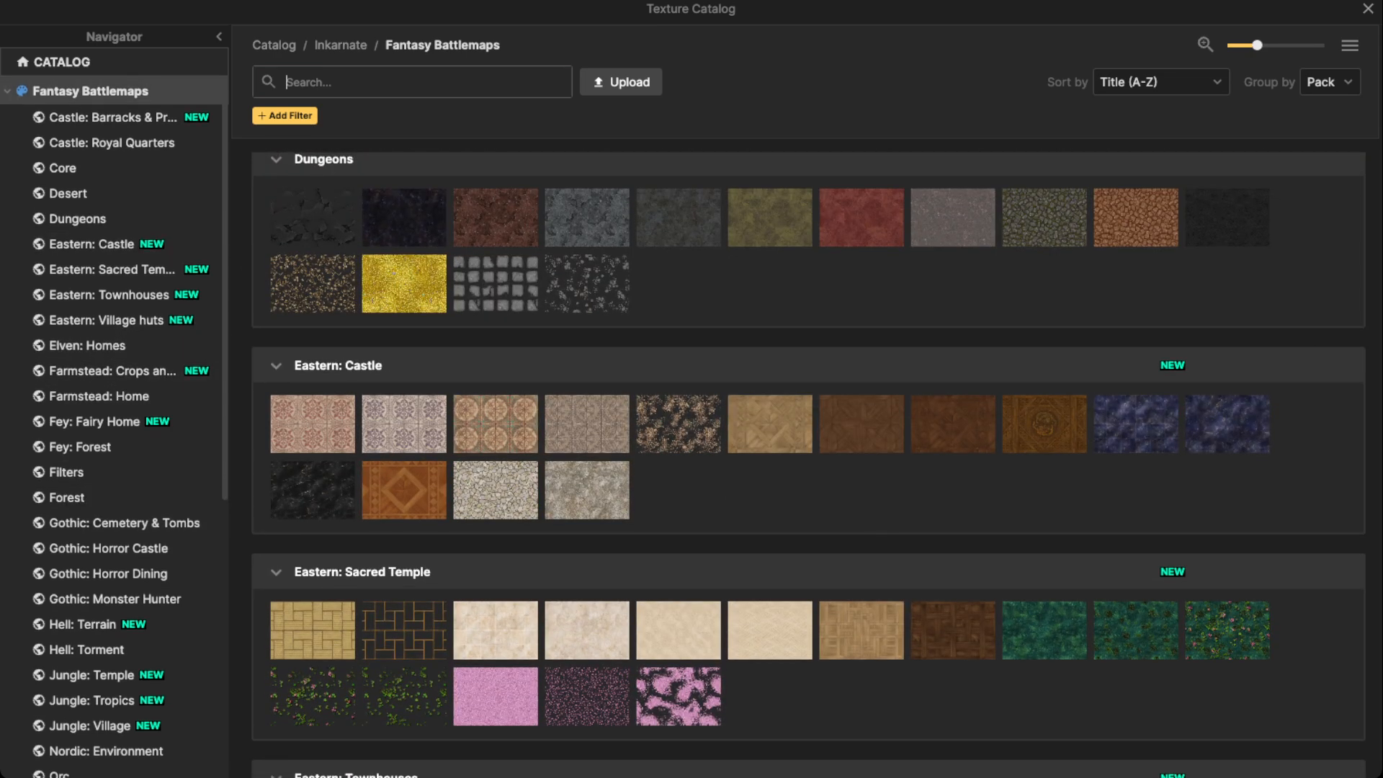
click(8, 91)
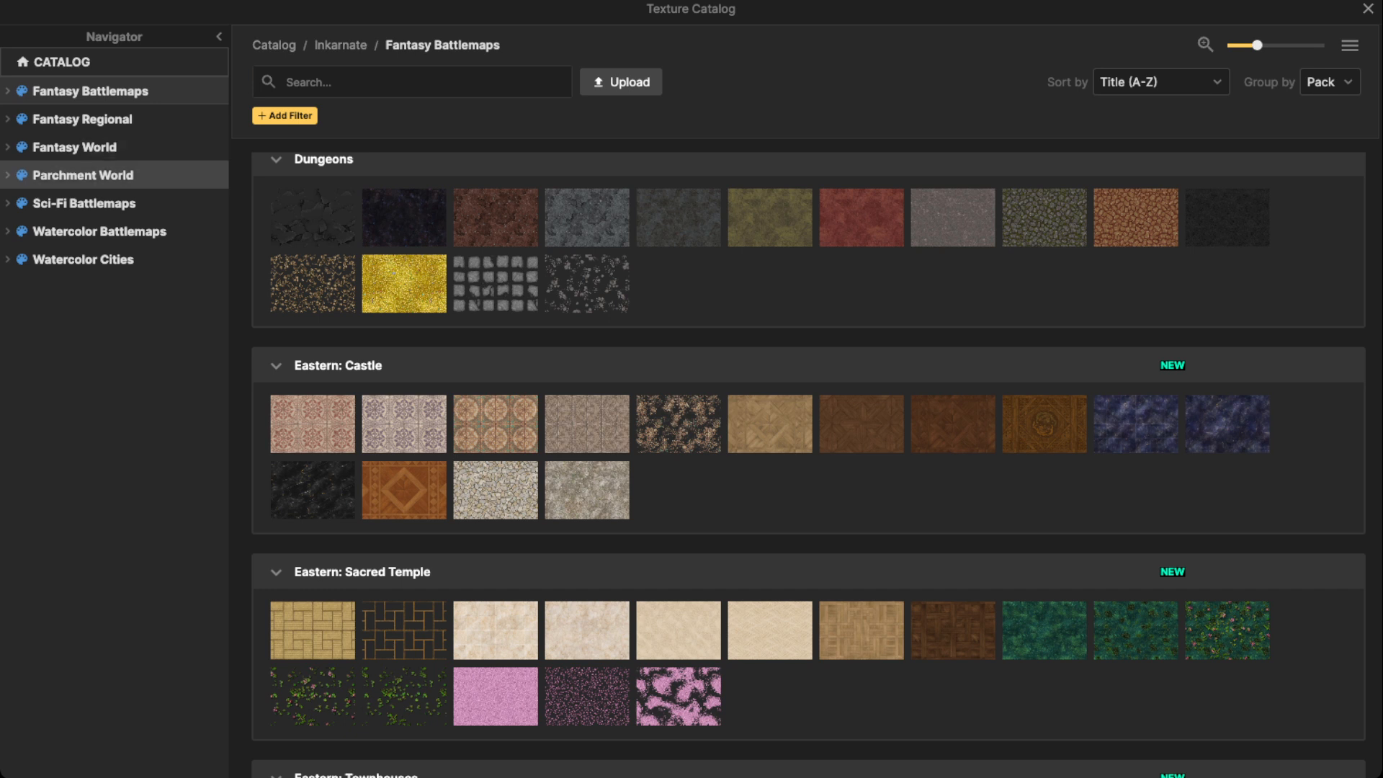
click(83, 175)
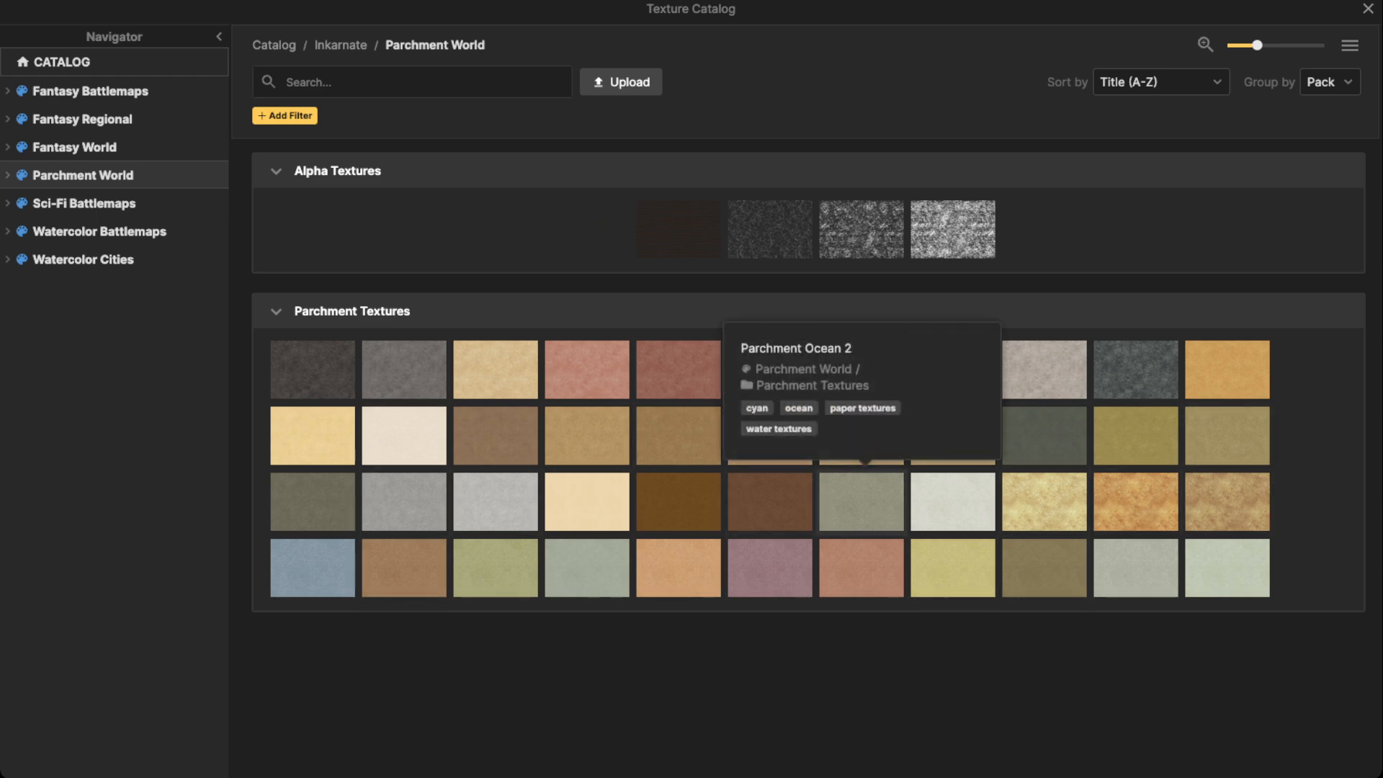
click(861, 502)
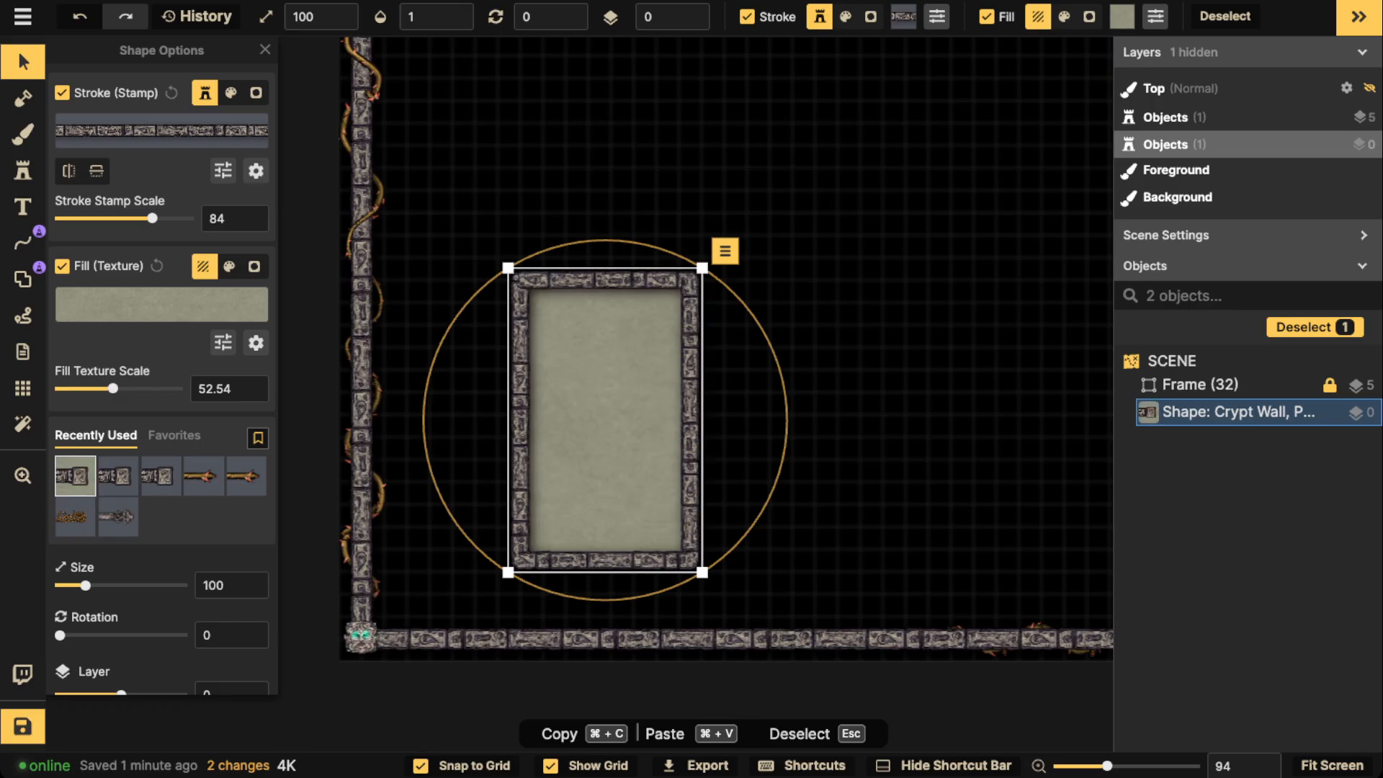
Step: Move the parchment-filled rectangle close to the frame's lower-left corner
scroll(624, 386, down, 2)
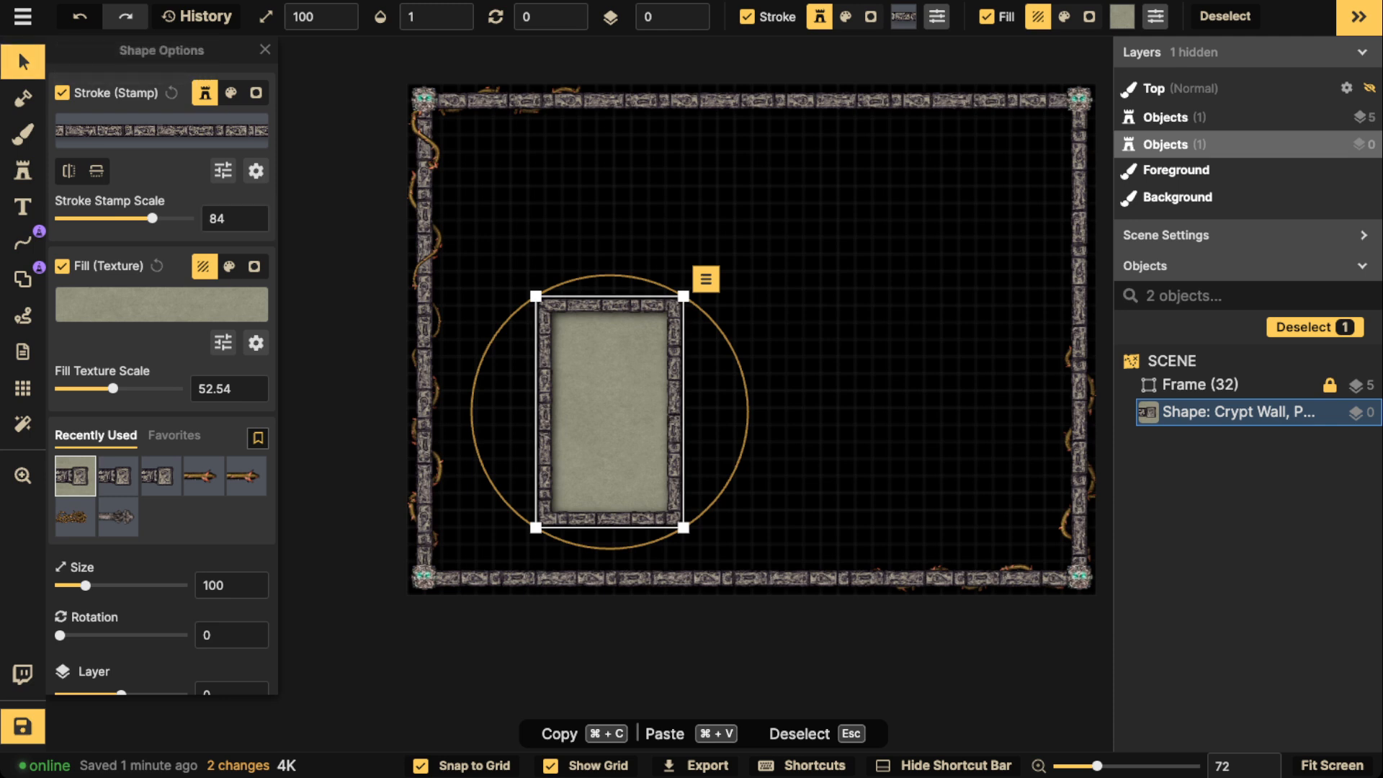
mouse_move(610, 411)
mouse_down()
mouse_move(514, 442)
mouse_move(1002, 450)
mouse_move(511, 451)
mouse_move(657, 451)
mouse_move(519, 442)
mouse_up()
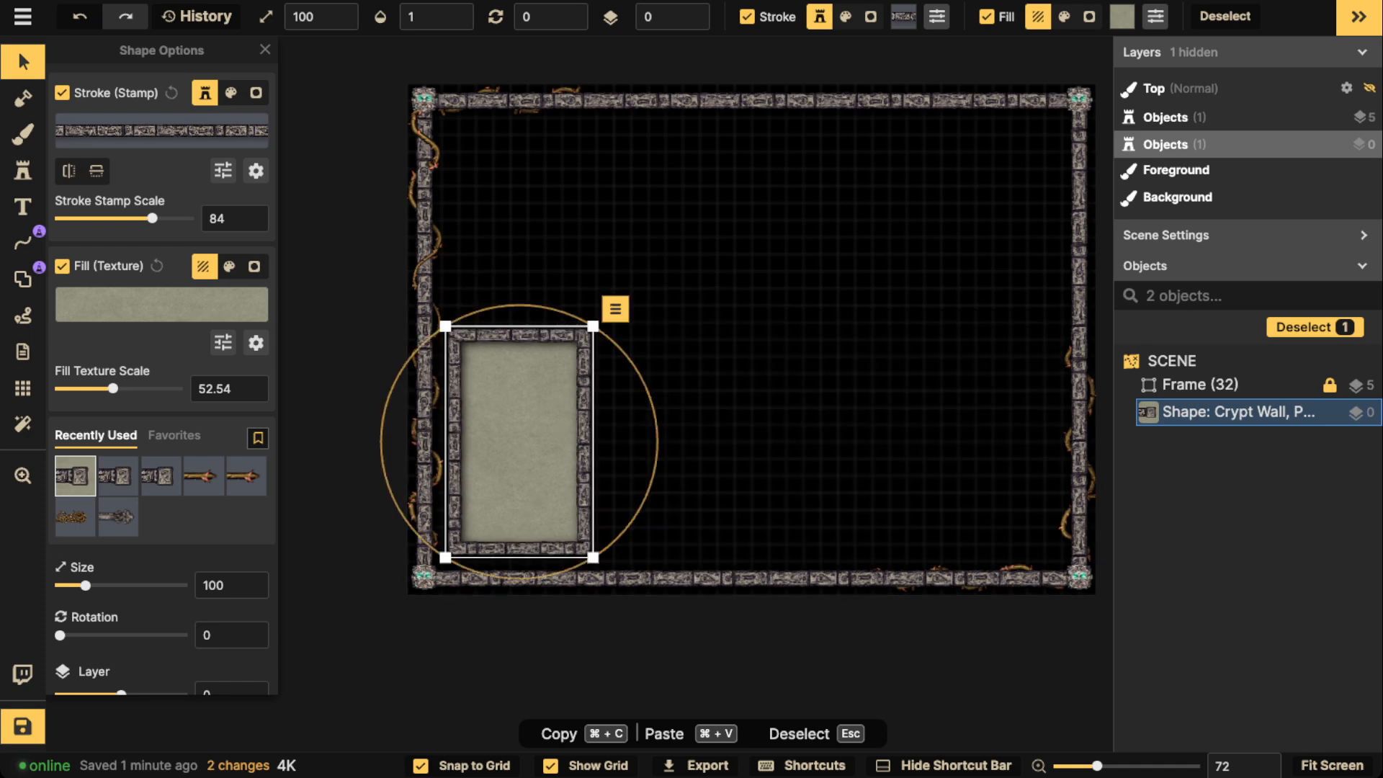
scroll(508, 523, up, 5)
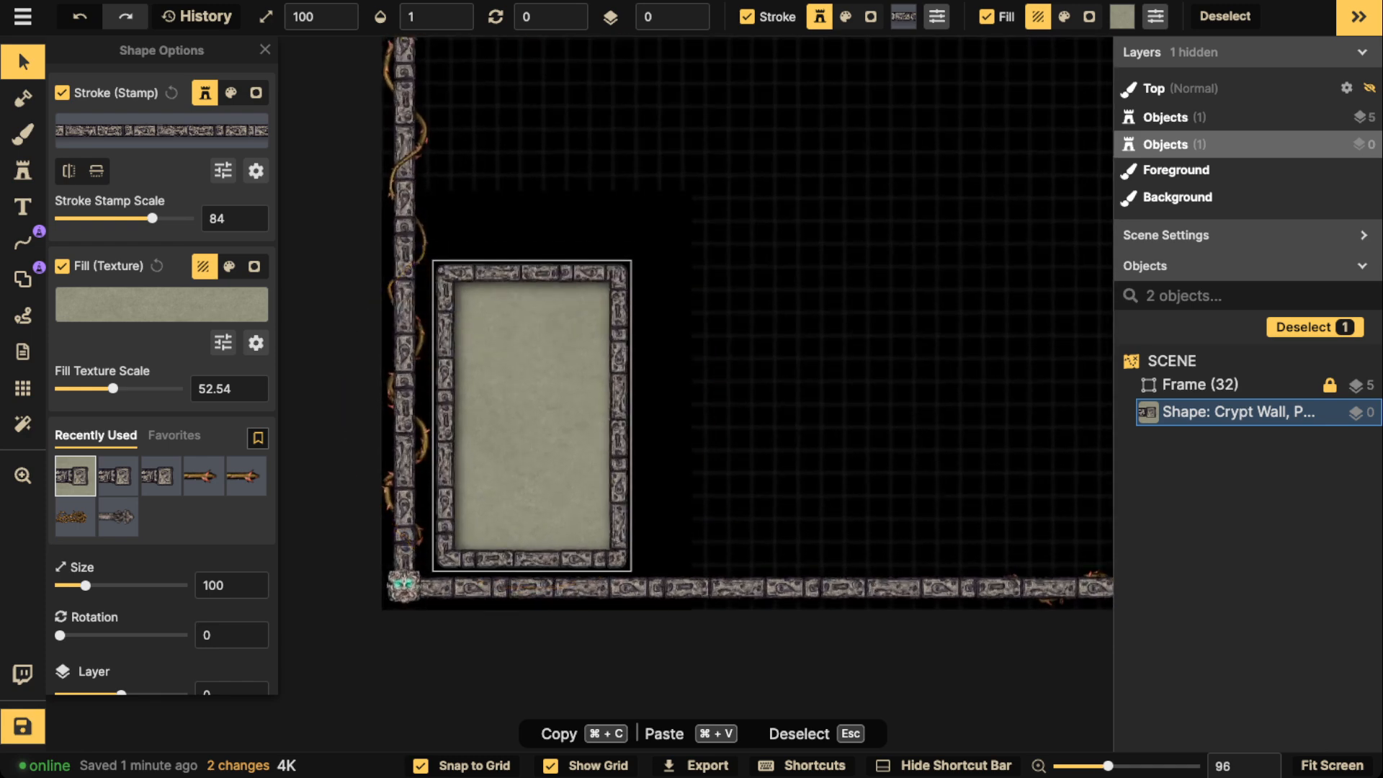
Step: Turn off grid snapping, then tilt the parchment rectangle to a rotation of 357 and nudge it clear of the left wall
click(462, 766)
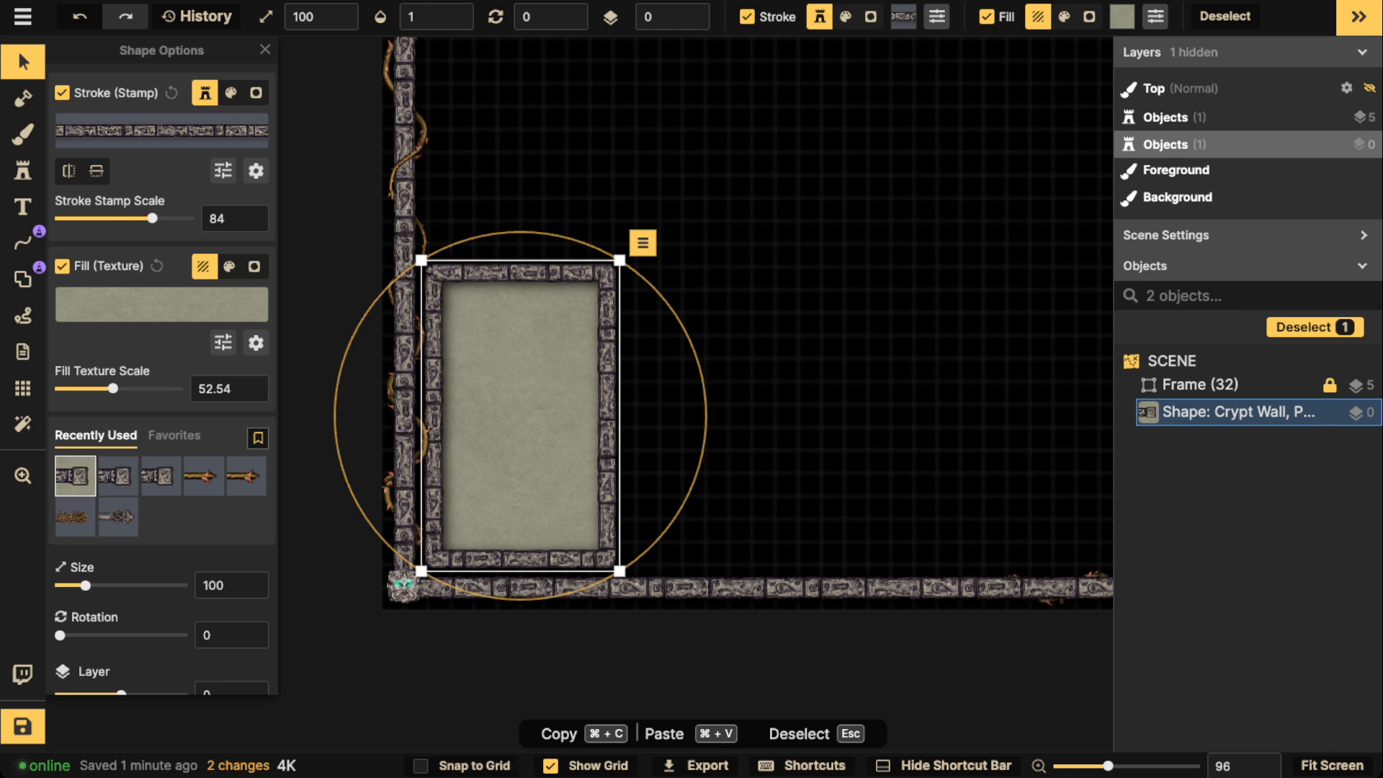
click(520, 462)
drag(706, 417, 705, 410)
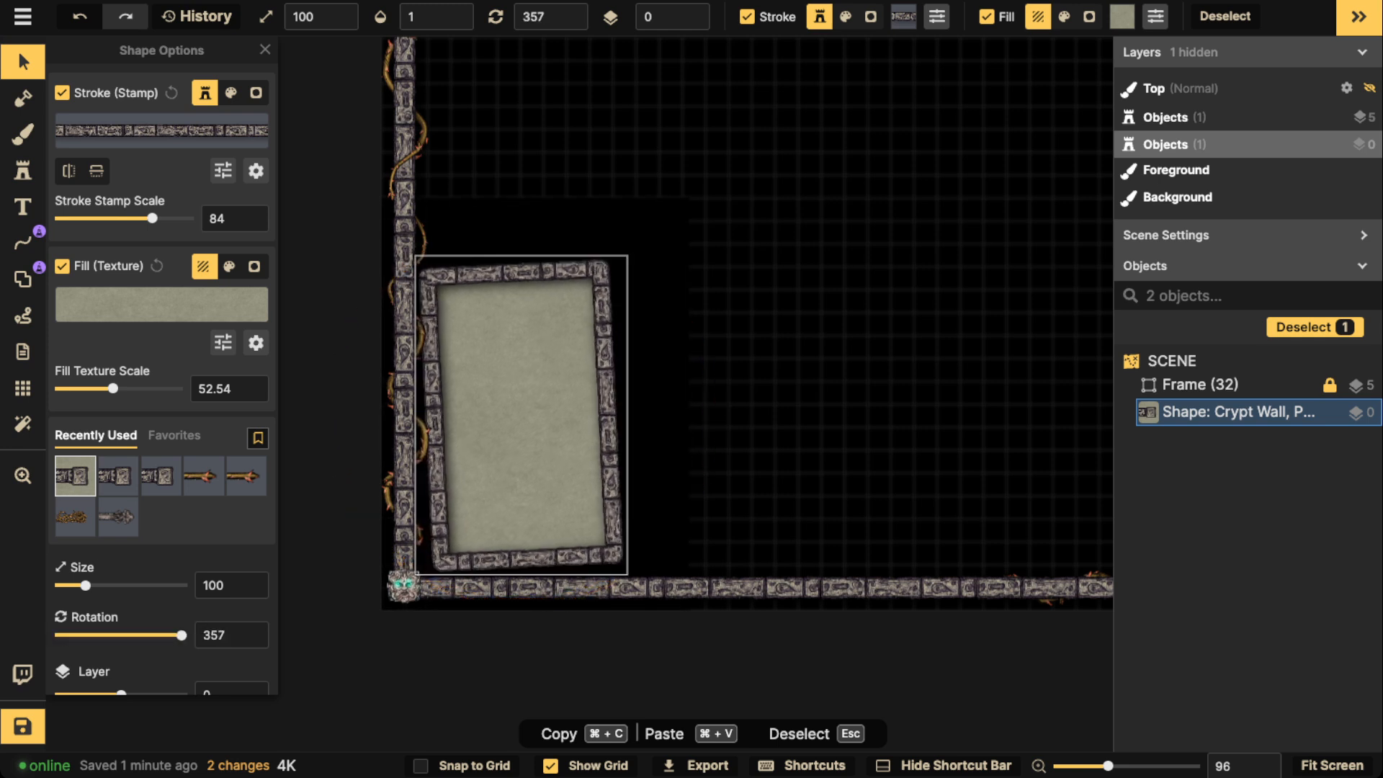
drag(526, 414, 528, 414)
drag(528, 411, 529, 410)
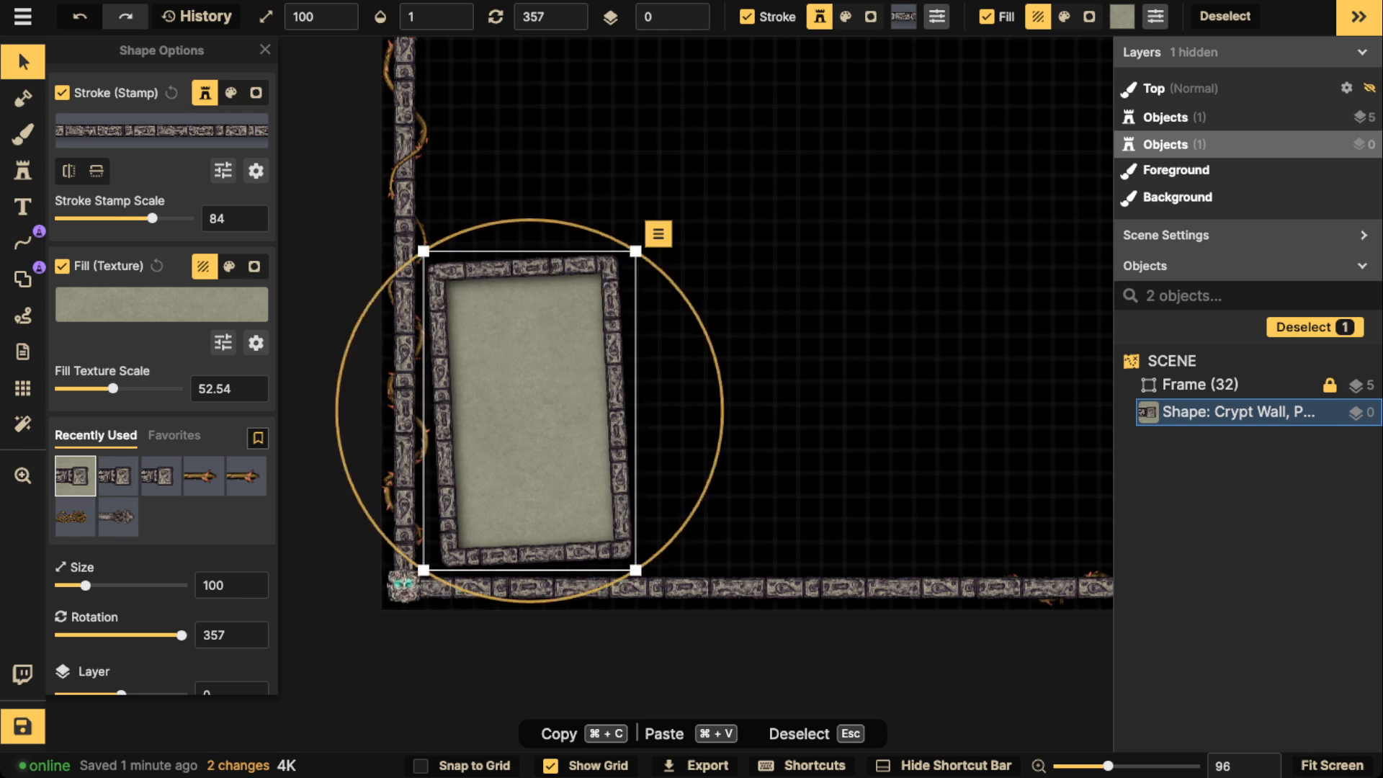
key(Escape)
Step: Undo the rectangle's move and tilt, re-enable its parchment texture fill and deselect it
scroll(838, 309, down, 4)
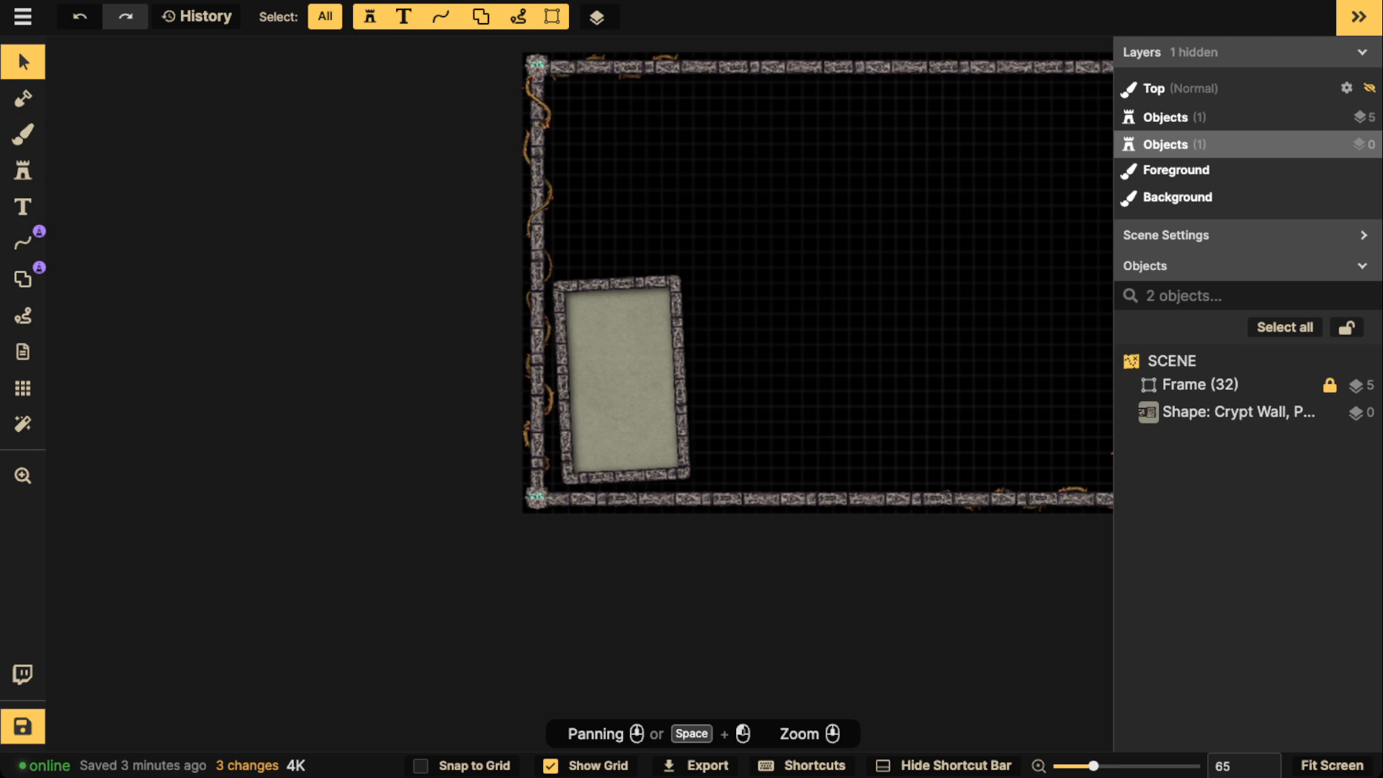
key(super+z)
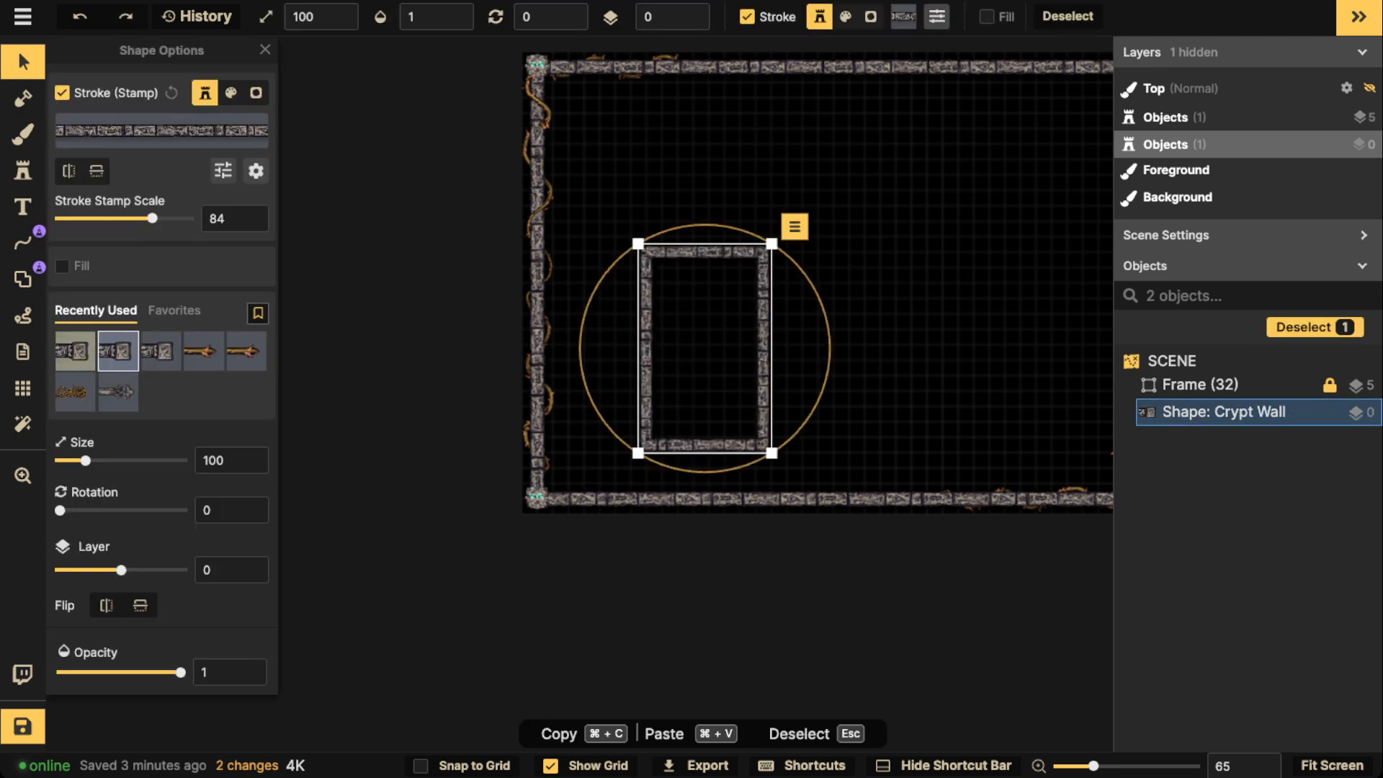
click(62, 266)
scroll(675, 350, up, 3)
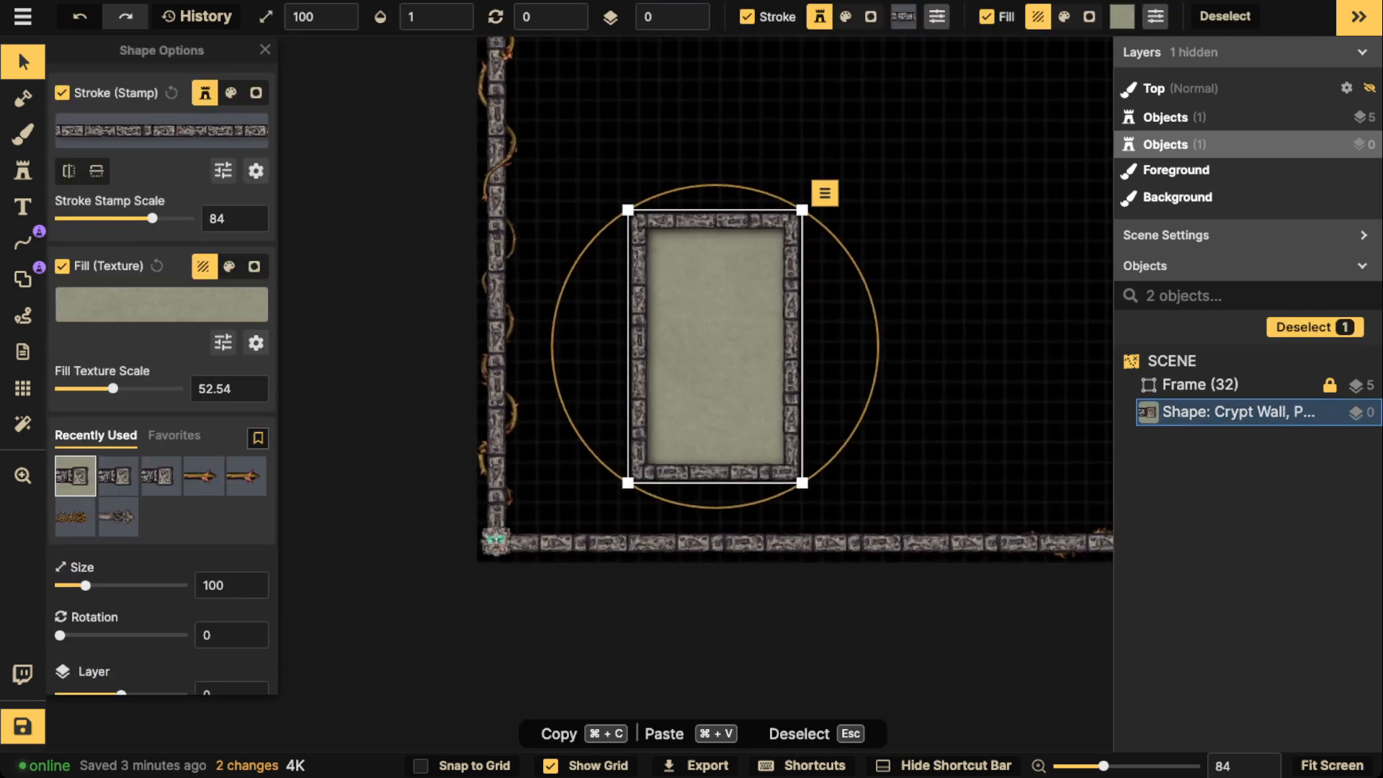
key(Escape)
scroll(778, 353, up, 3)
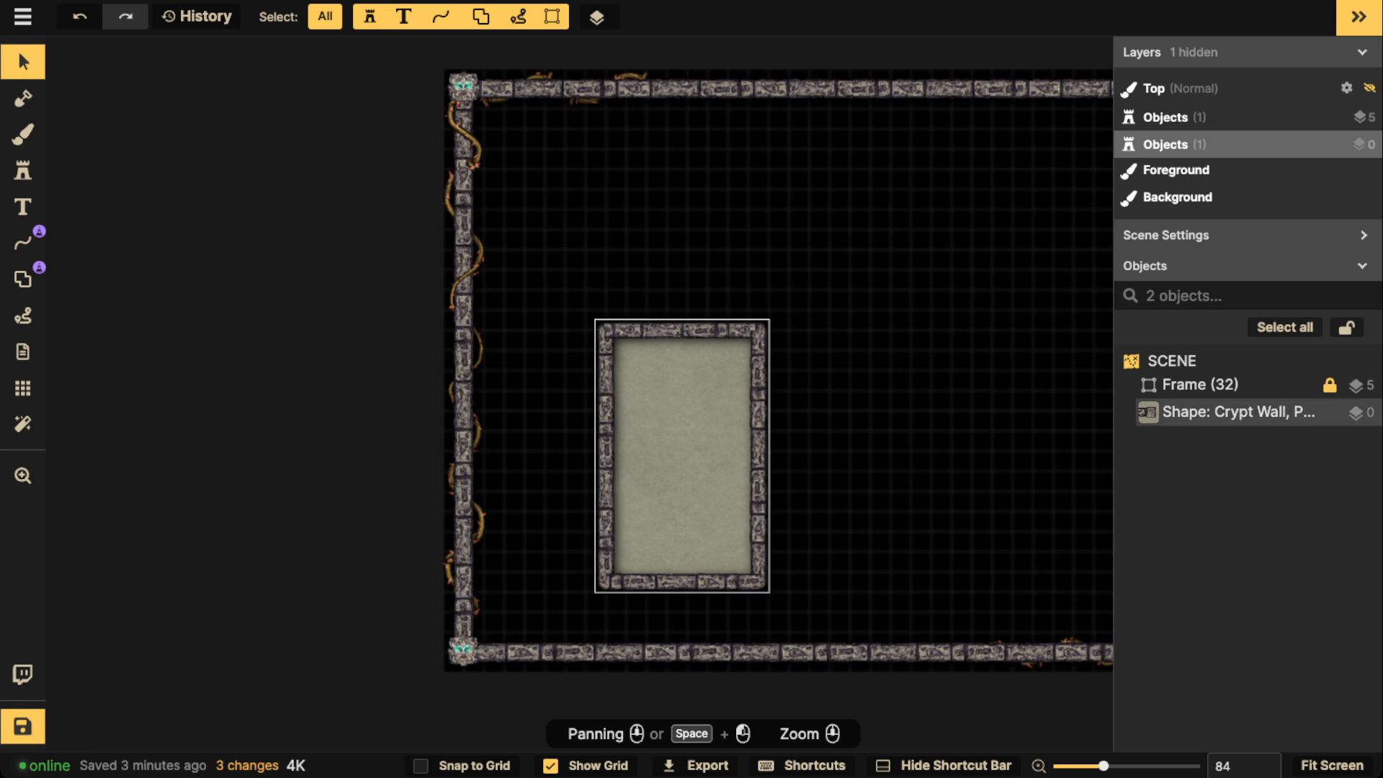
Step: Browse the Fantasy Battlemaps stamps, including the Gothic: Horror Castle, Horror Dining and Monster Hunter packs, for panel decorations
click(23, 171)
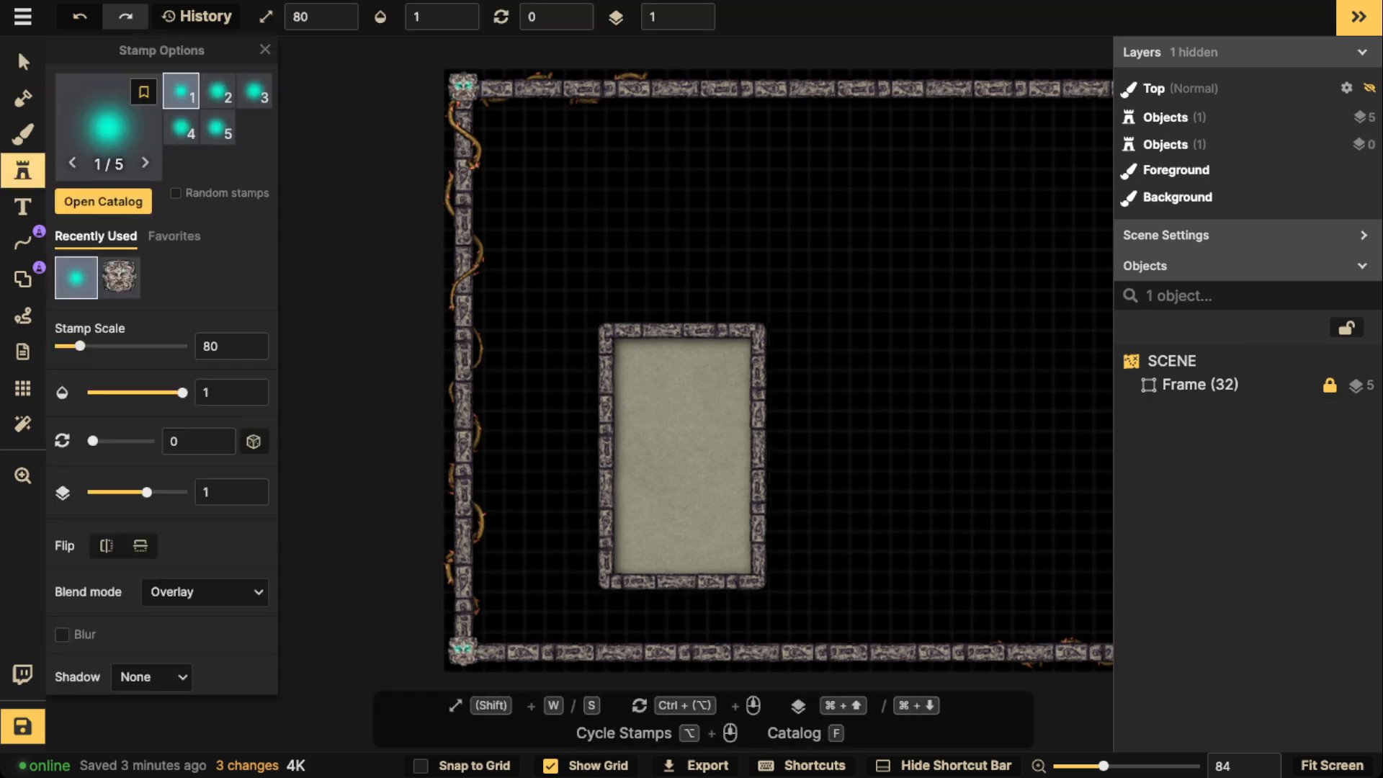
key(f)
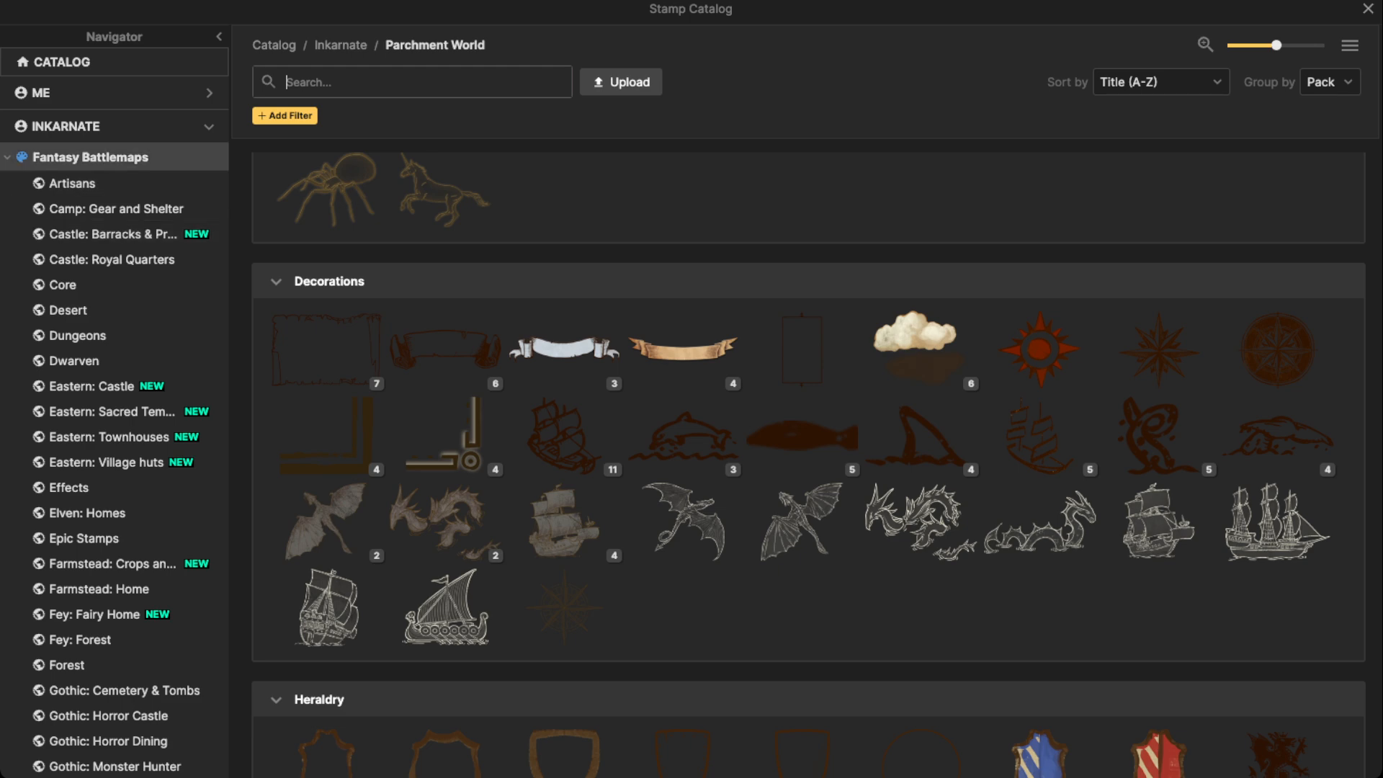
click(90, 157)
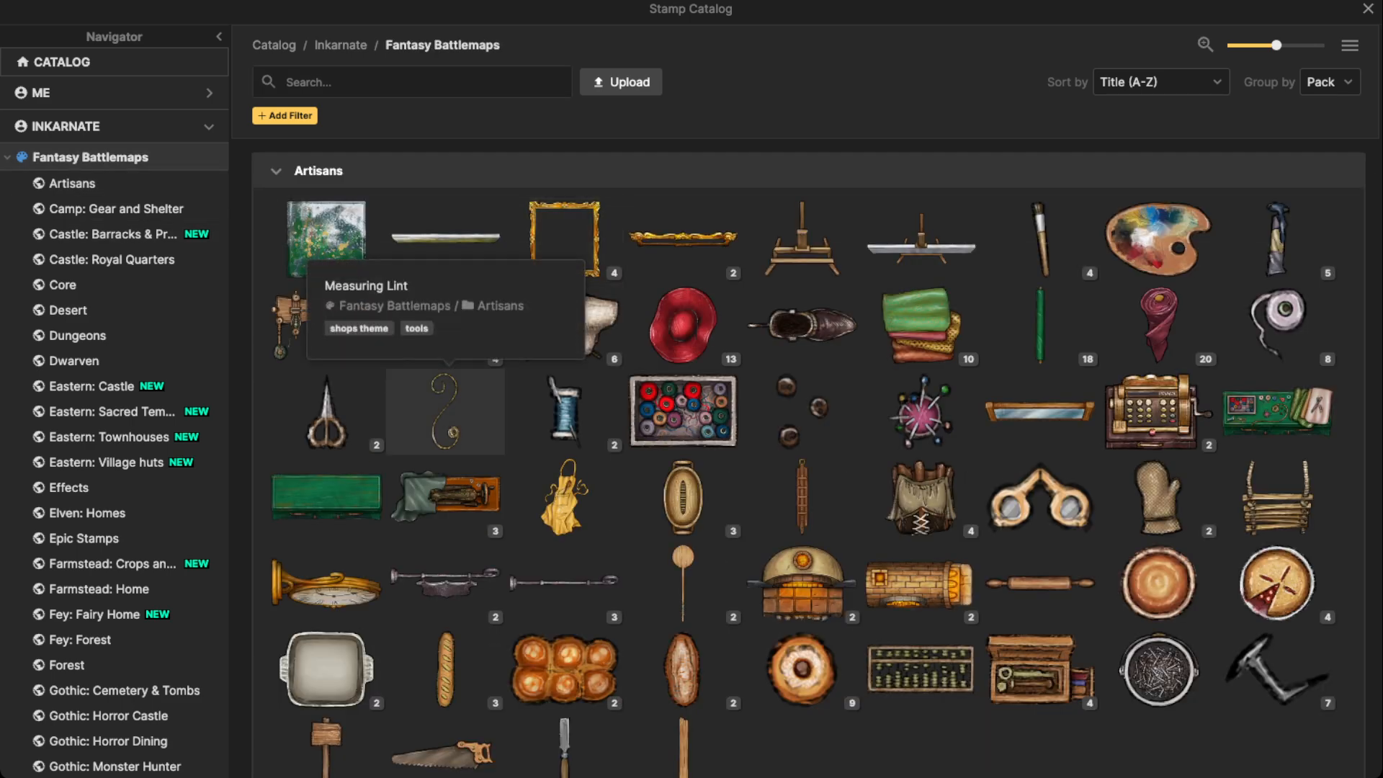
scroll(446, 411, down, 4)
scroll(807, 461, down, 12)
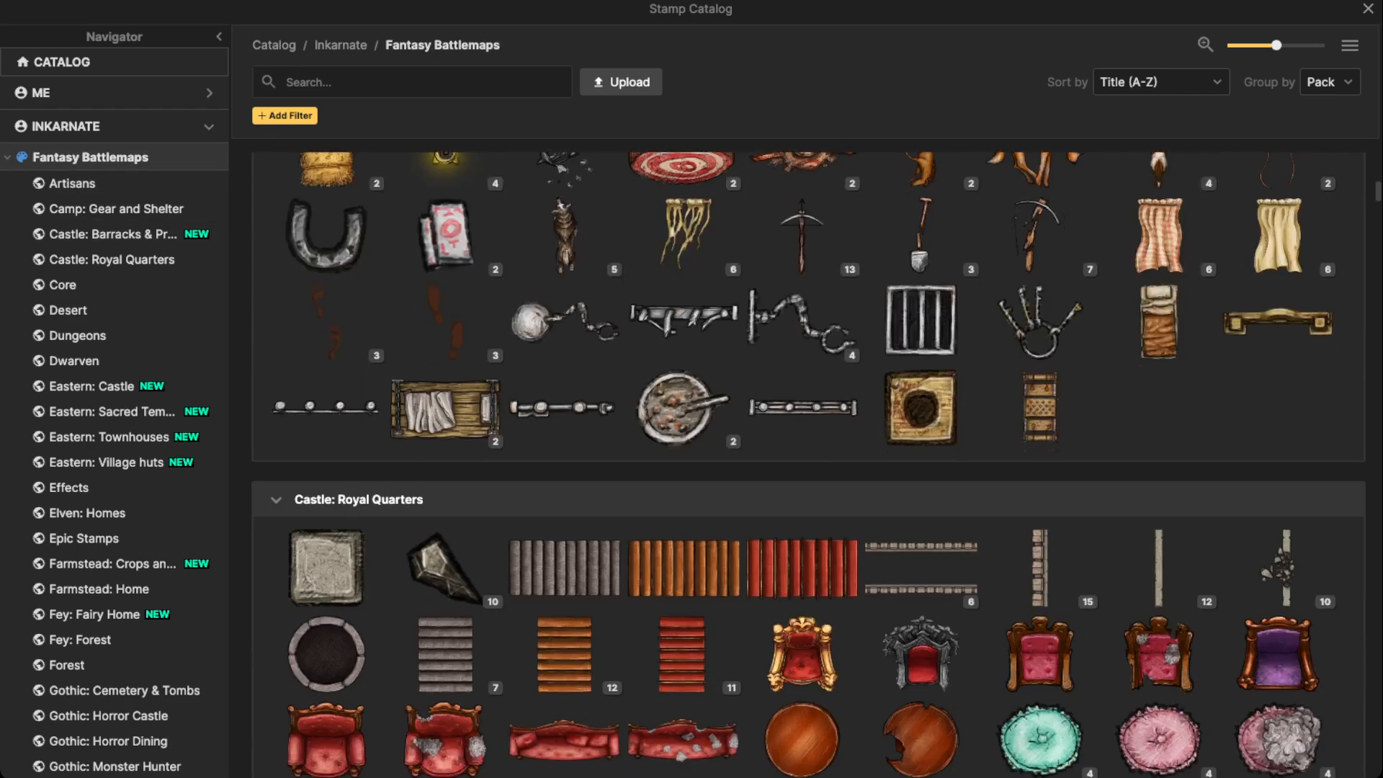
scroll(108, 432, down, 5)
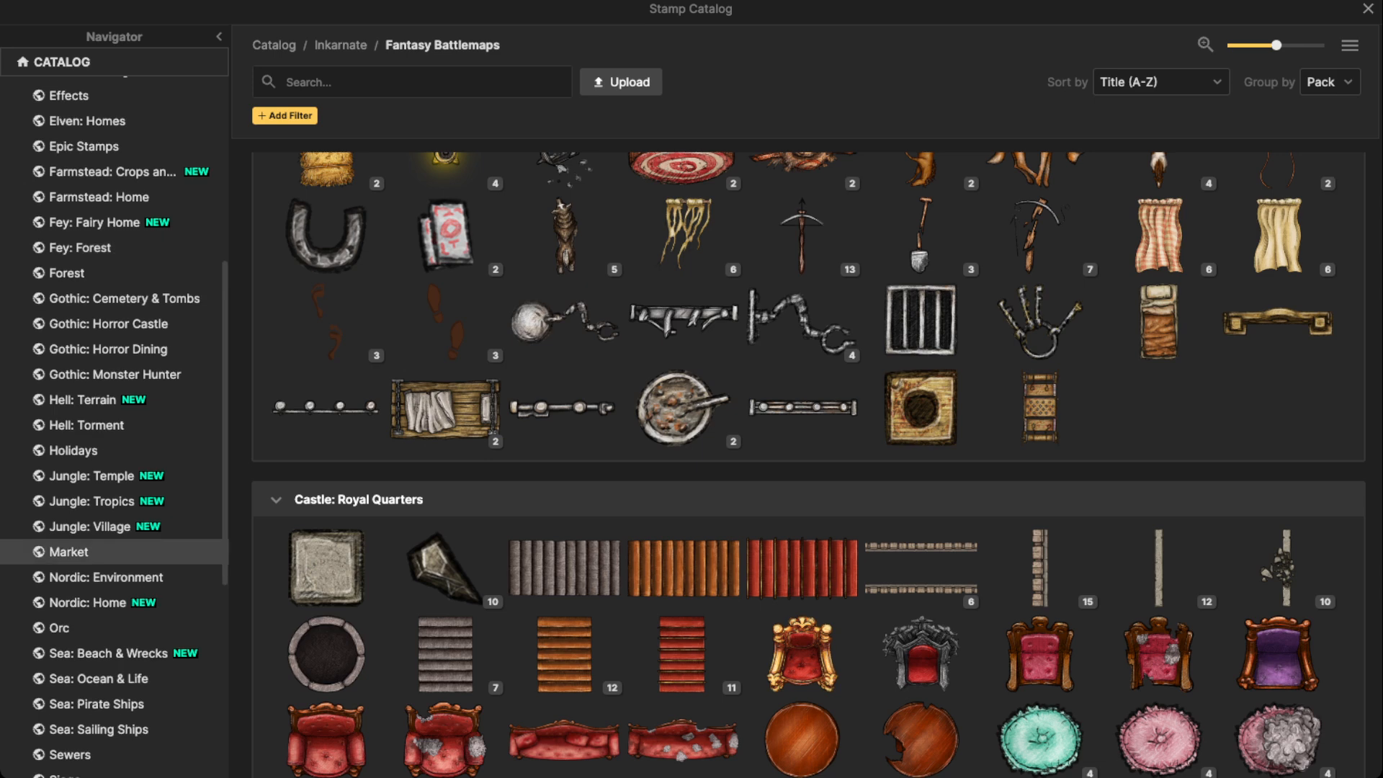
click(108, 323)
scroll(803, 411, down, 1)
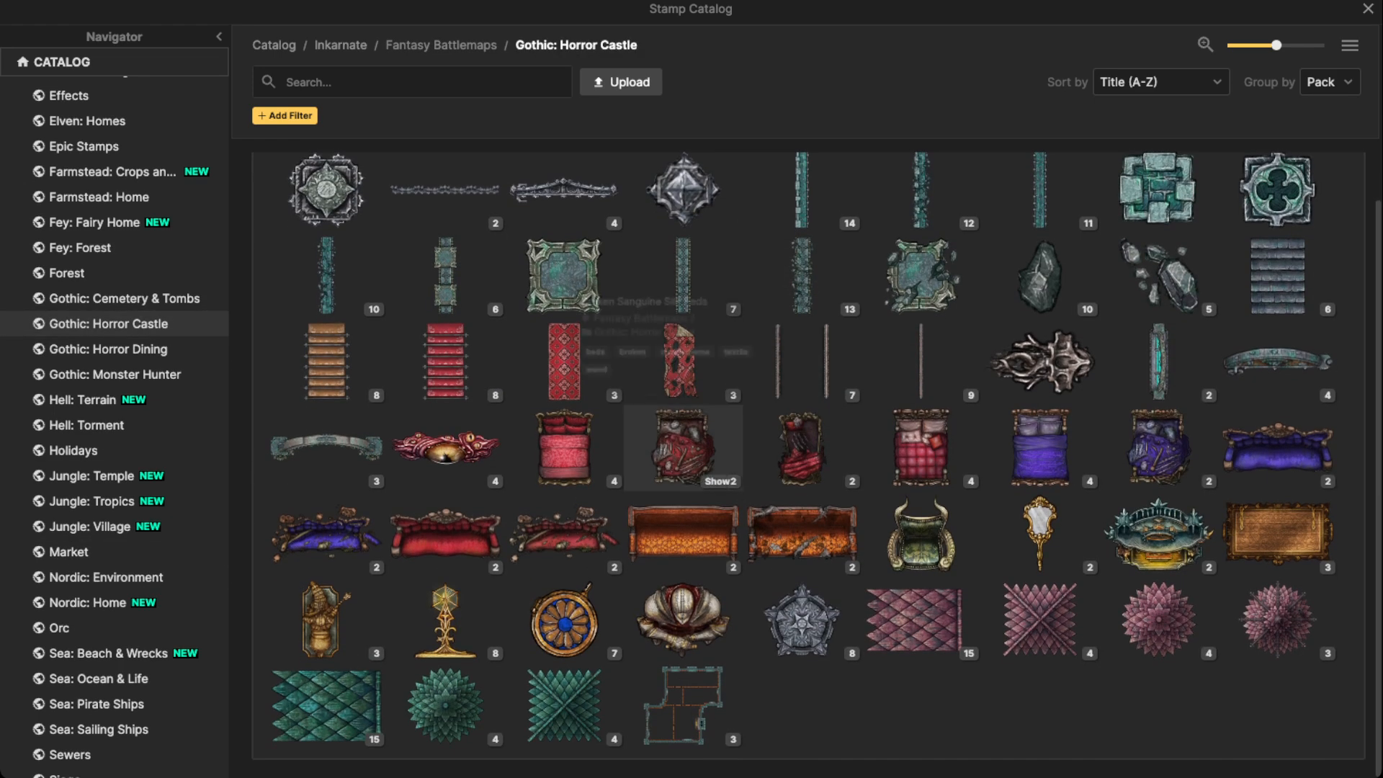
click(108, 349)
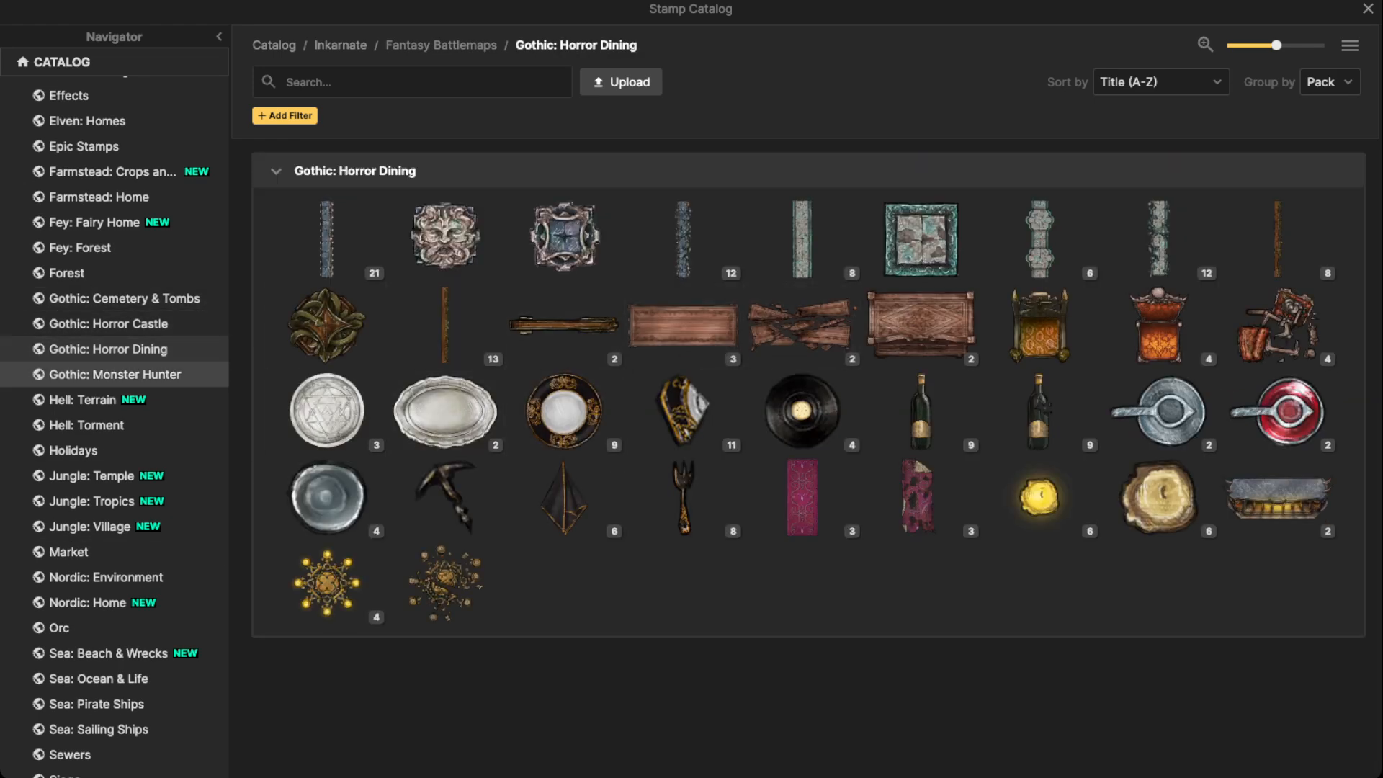
click(108, 374)
scroll(564, 411, down, 1)
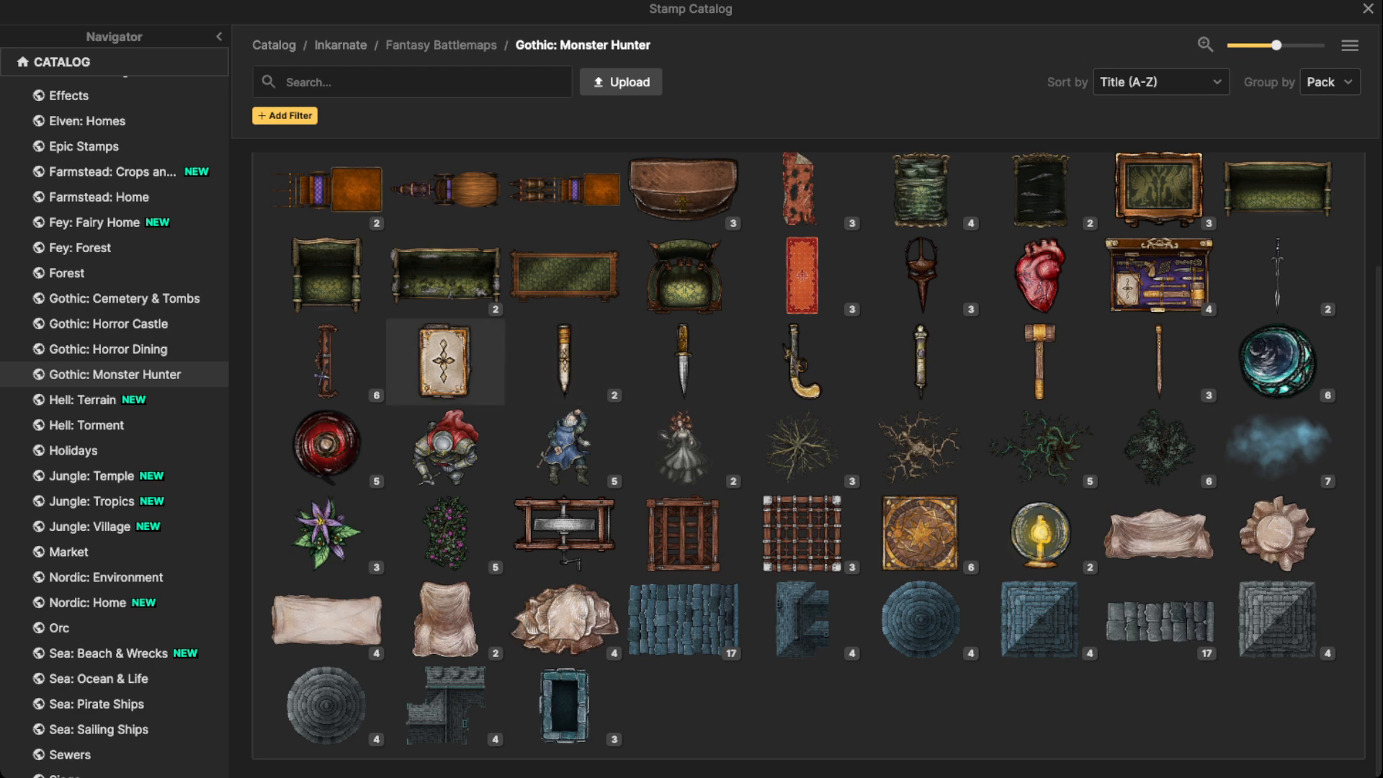
Step: Place the Rayonnant Statue stamp from Gothic: Cemetery & Tombs above the parchment panel at scale 240
click(109, 299)
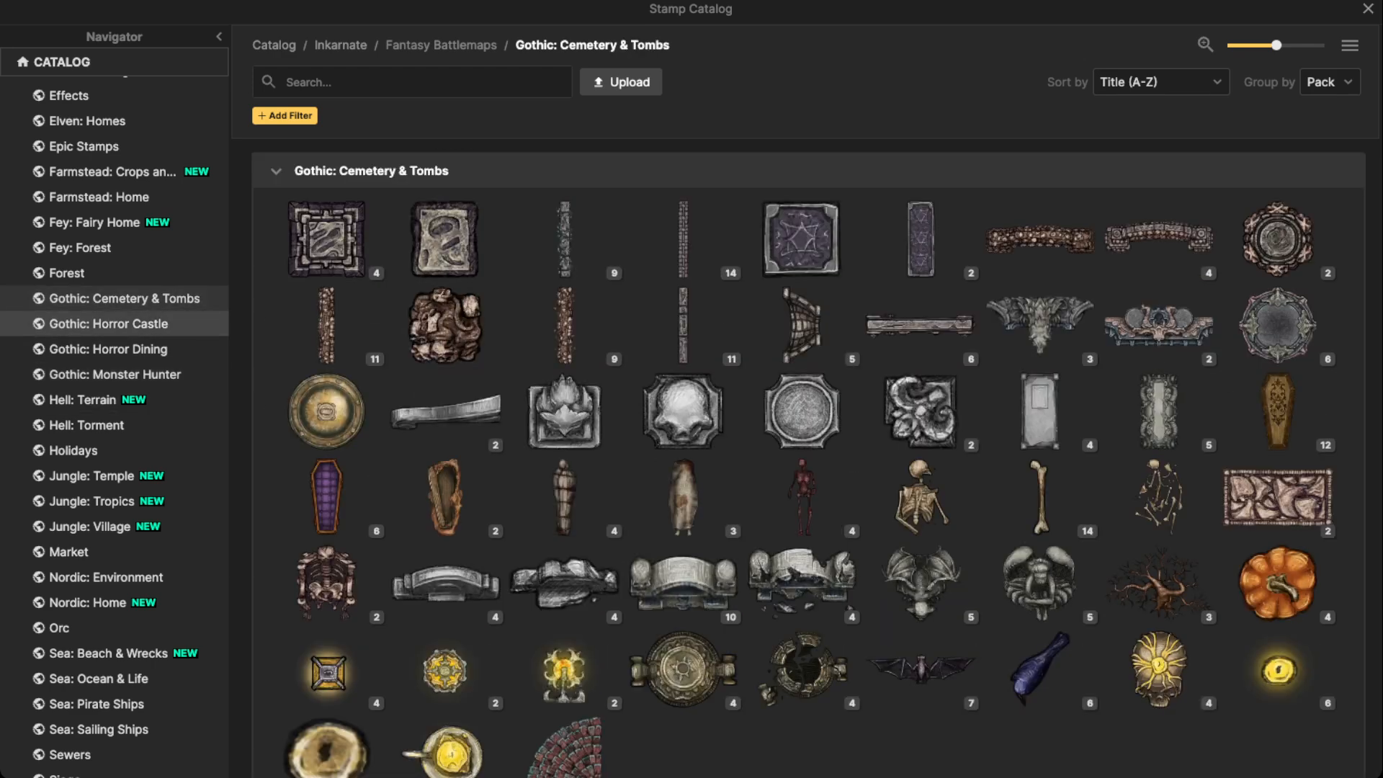
scroll(447, 411, down, 1)
click(1039, 274)
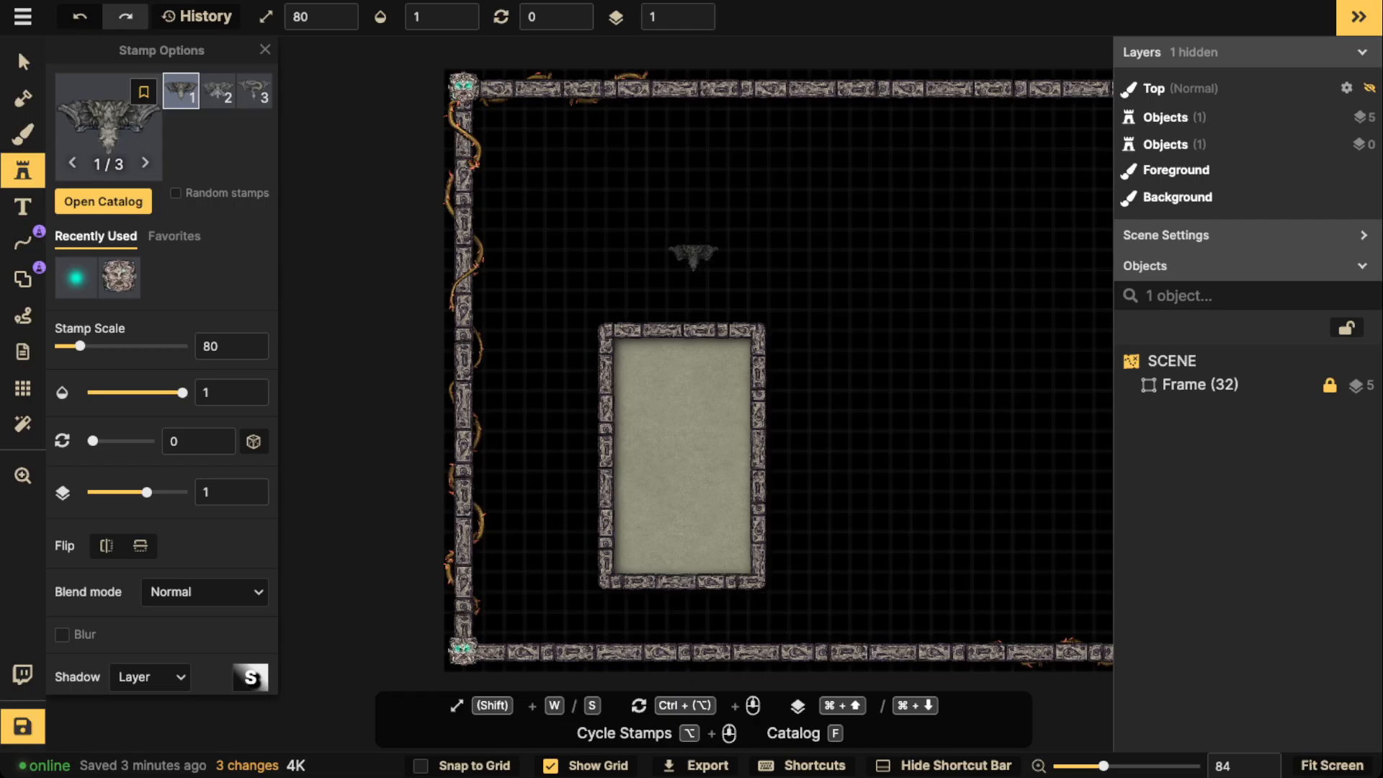
scroll(693, 254, up, 3)
key(w)
key(w)
click(688, 246)
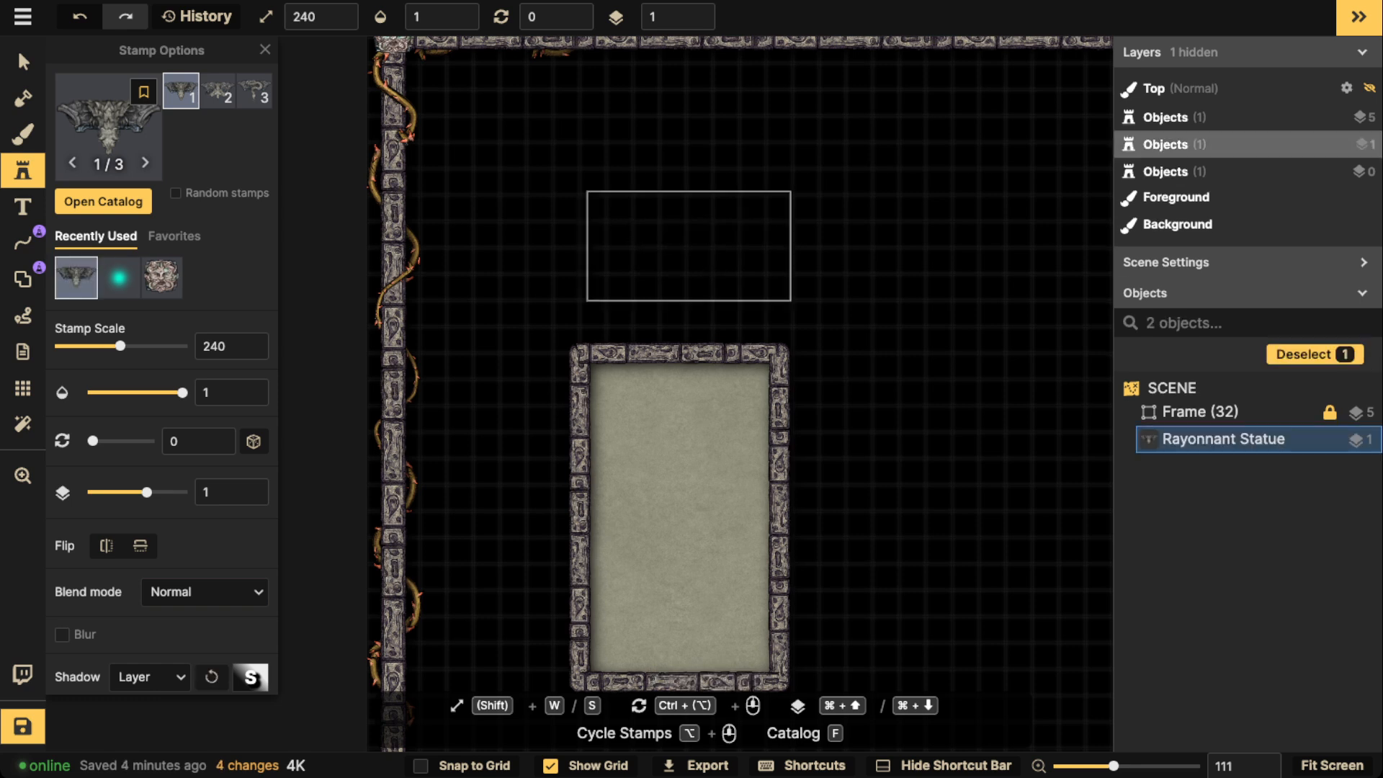
Step: Rotate the Rayonnant Statue to 180 and seat it on the panel's top edge
click(17, 49)
scroll(687, 249, down, 1)
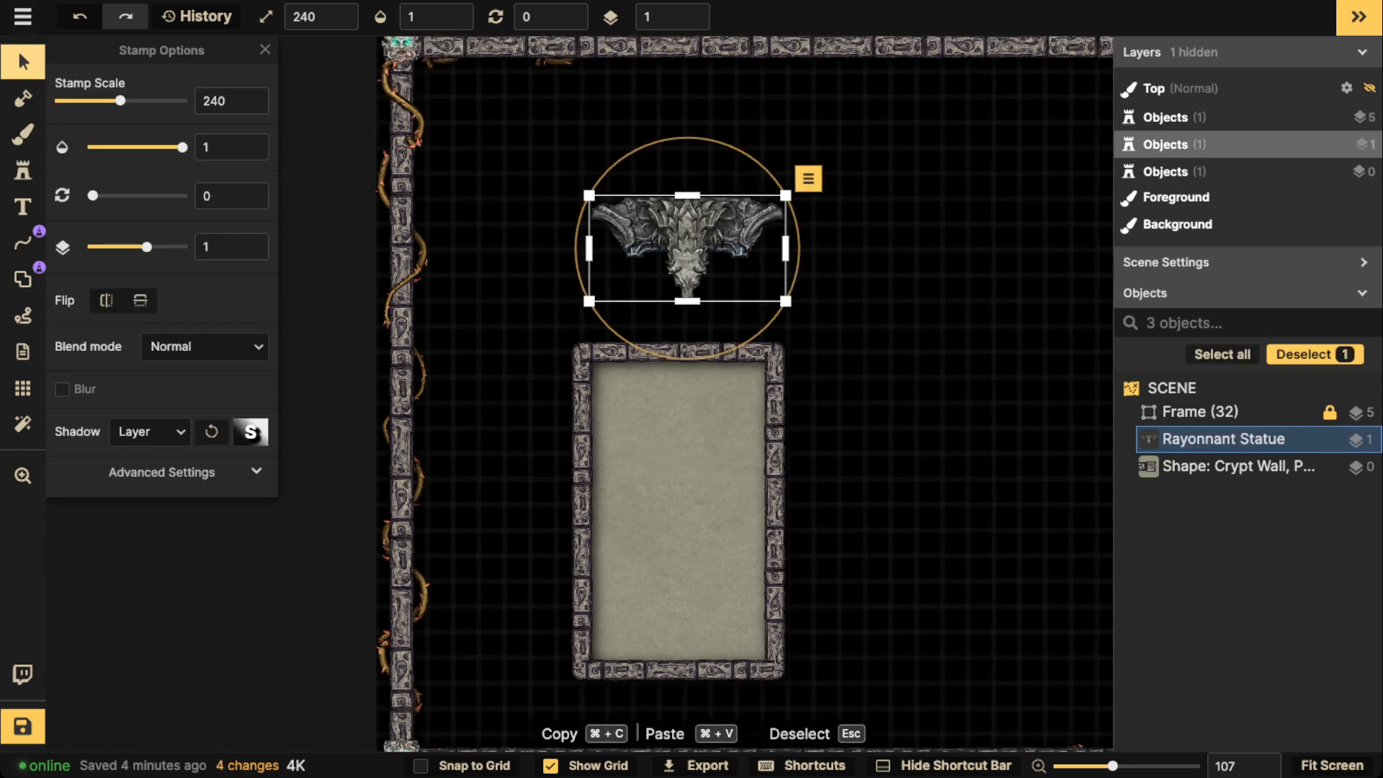
drag(687, 249, 626, 174)
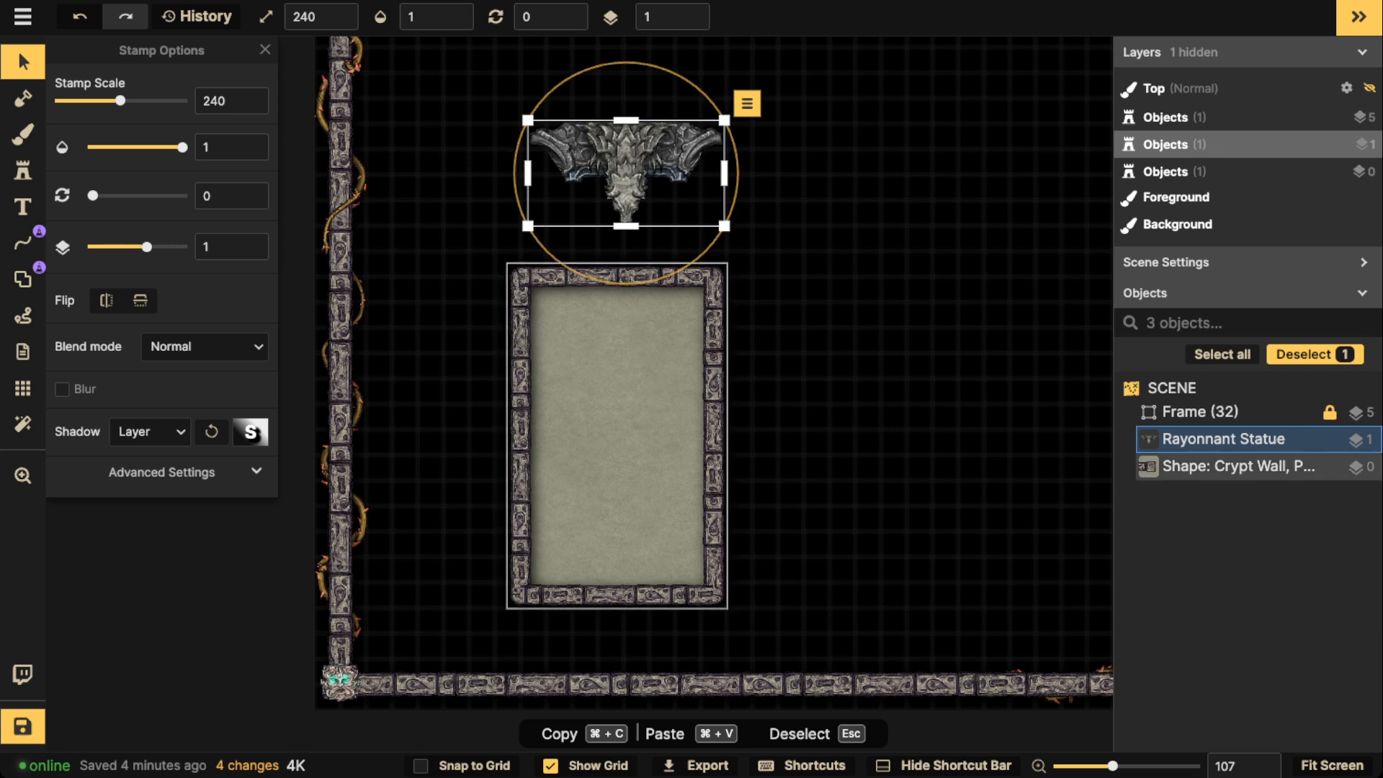
drag(626, 174, 613, 224)
scroll(612, 224, up, 11)
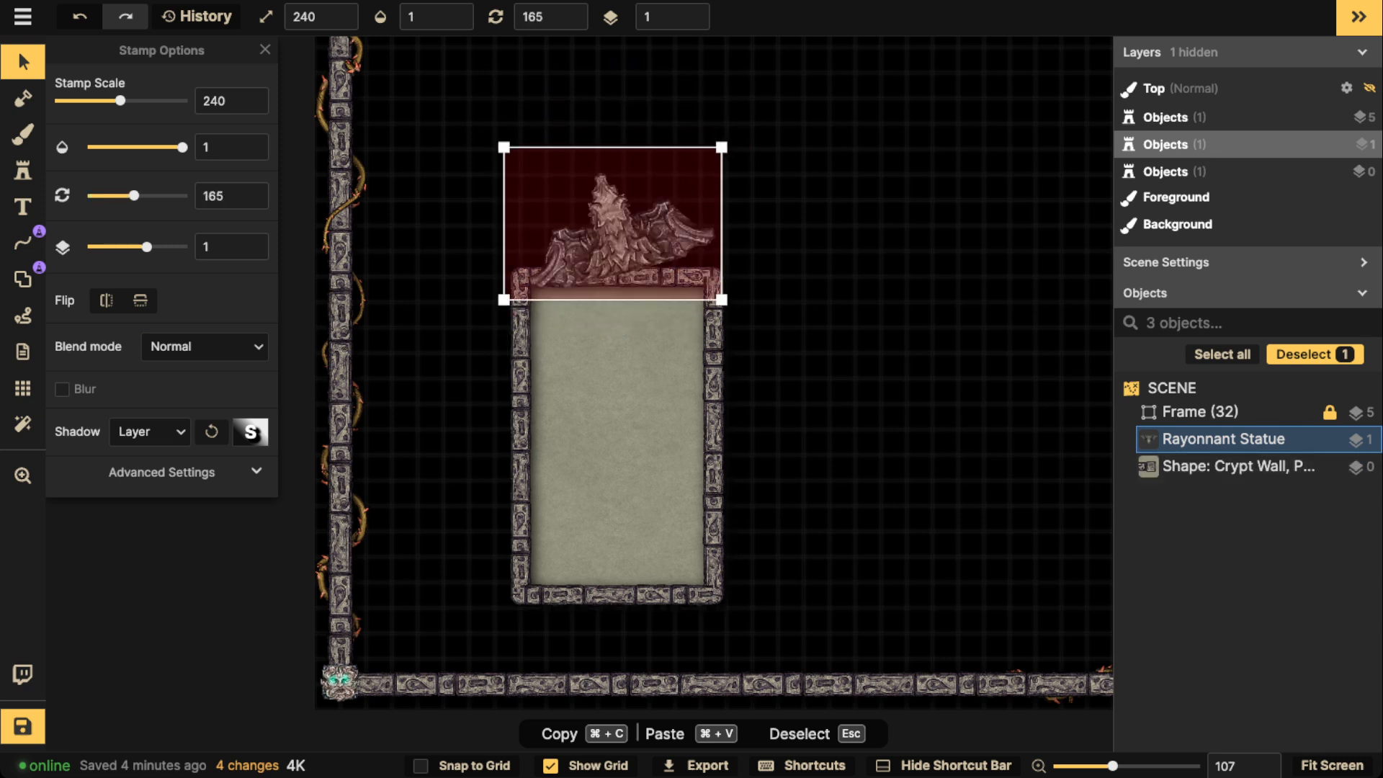
scroll(612, 224, up, 1)
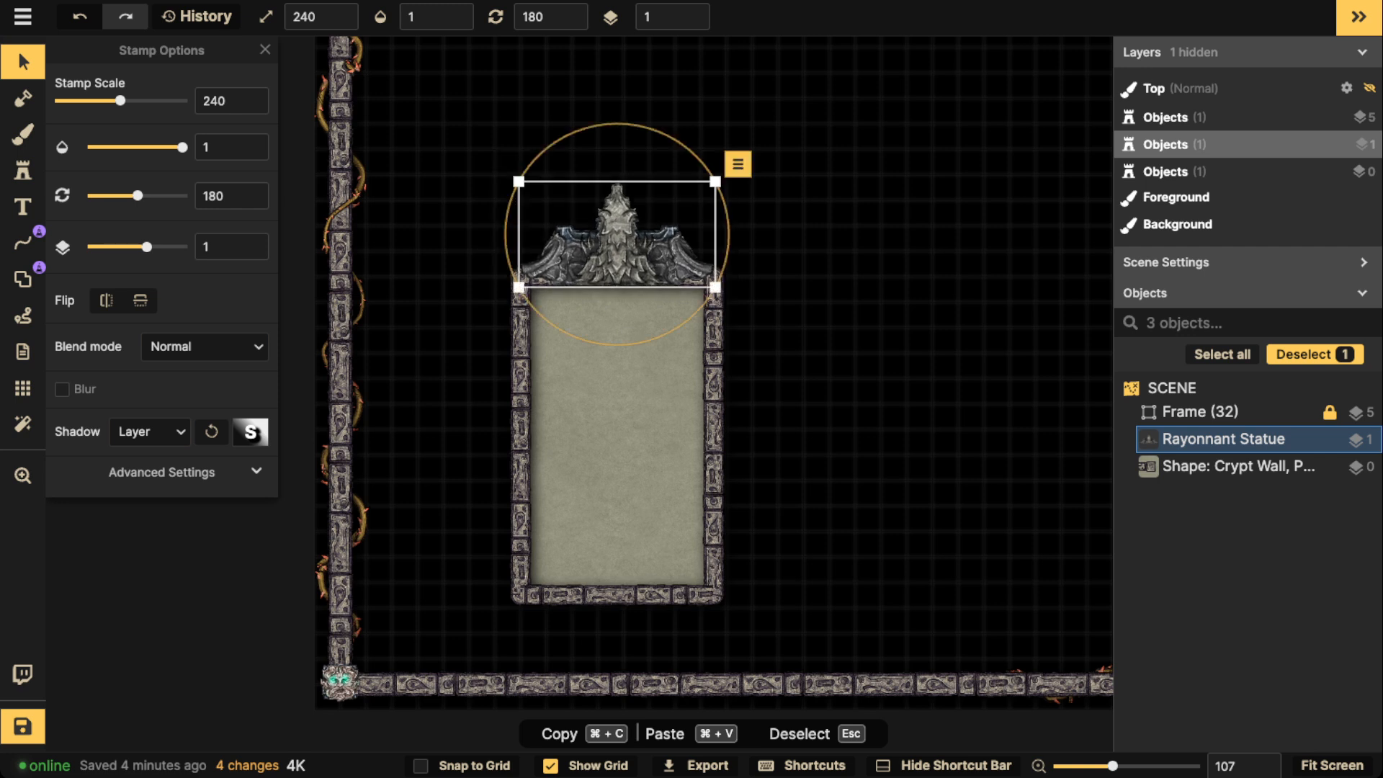
Step: Try the statue at rotation 0 on the panel's lower and upper edges, then delete it
drag(617, 242, 615, 564)
scroll(615, 564, up, 5)
scroll(615, 564, up, 7)
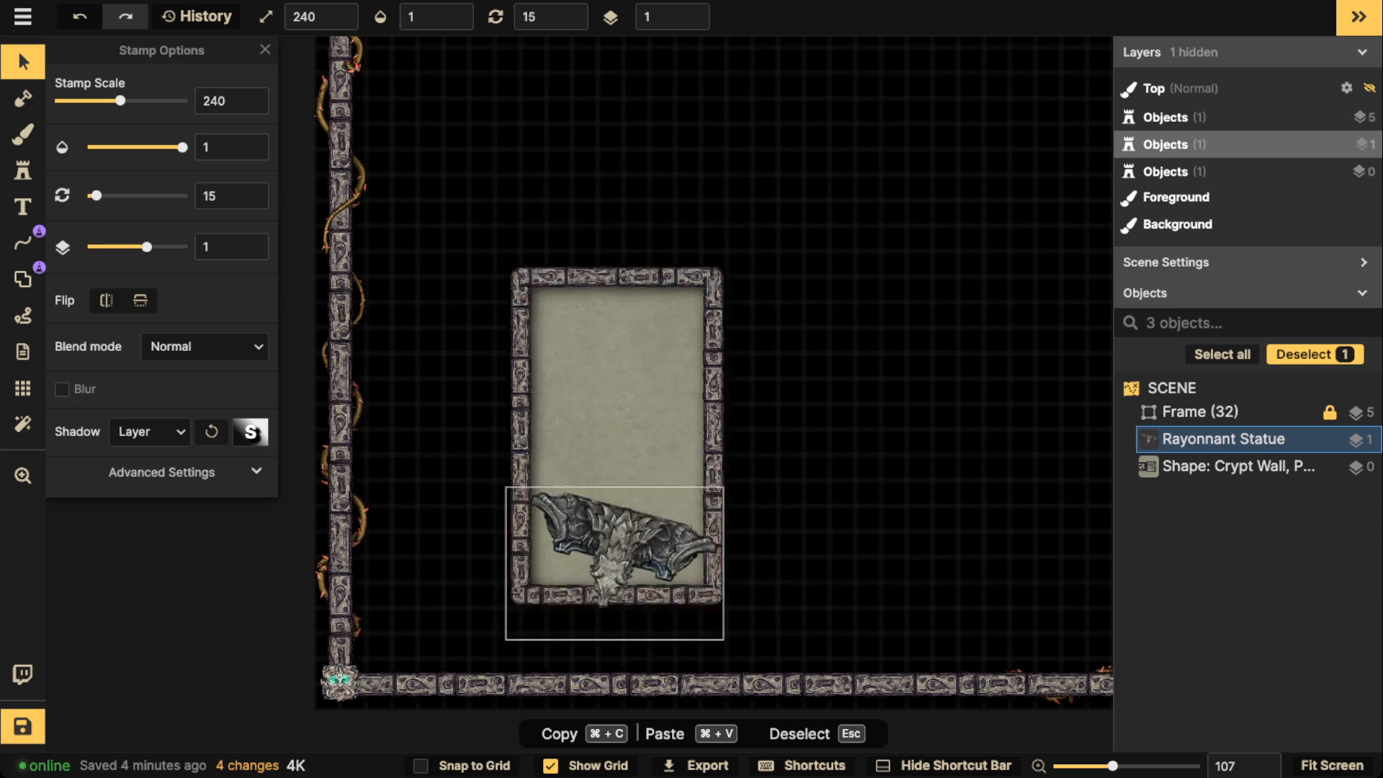
drag(621, 616, 627, 265)
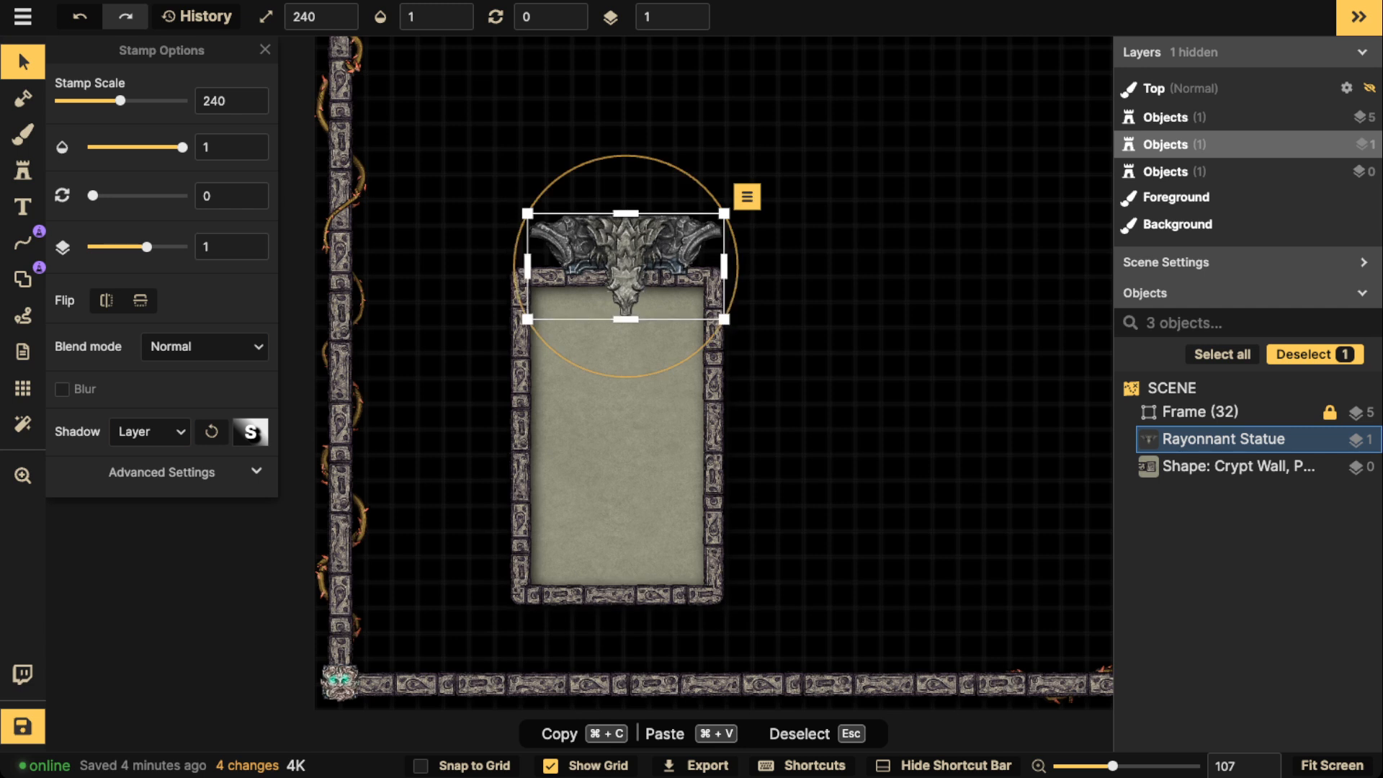
key(Delete)
Step: Place the snake variant of the Rayonnant Statue on the panel's top edge at scale 260 and rotation 180
click(22, 171)
scroll(589, 188, down, 2)
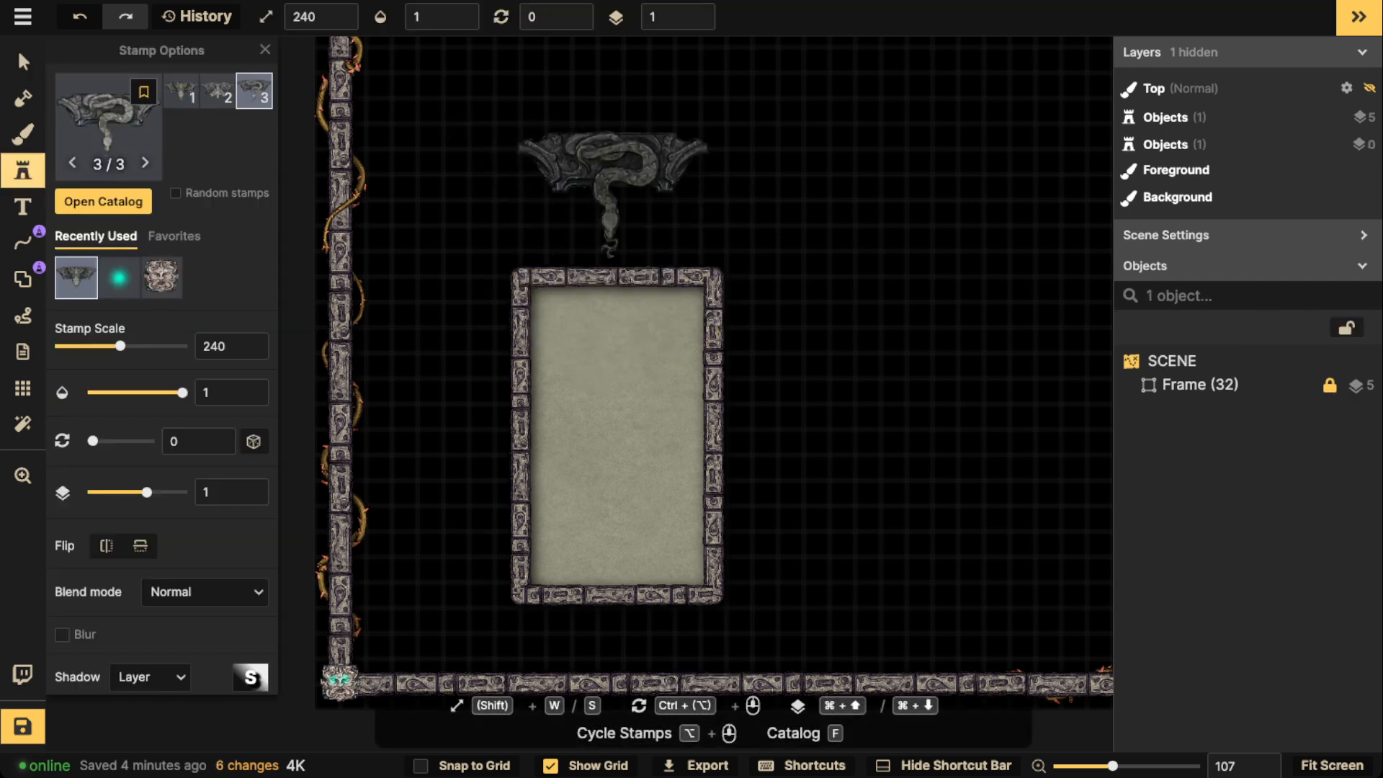
scroll(615, 193, down, 12)
key(w)
key(w)
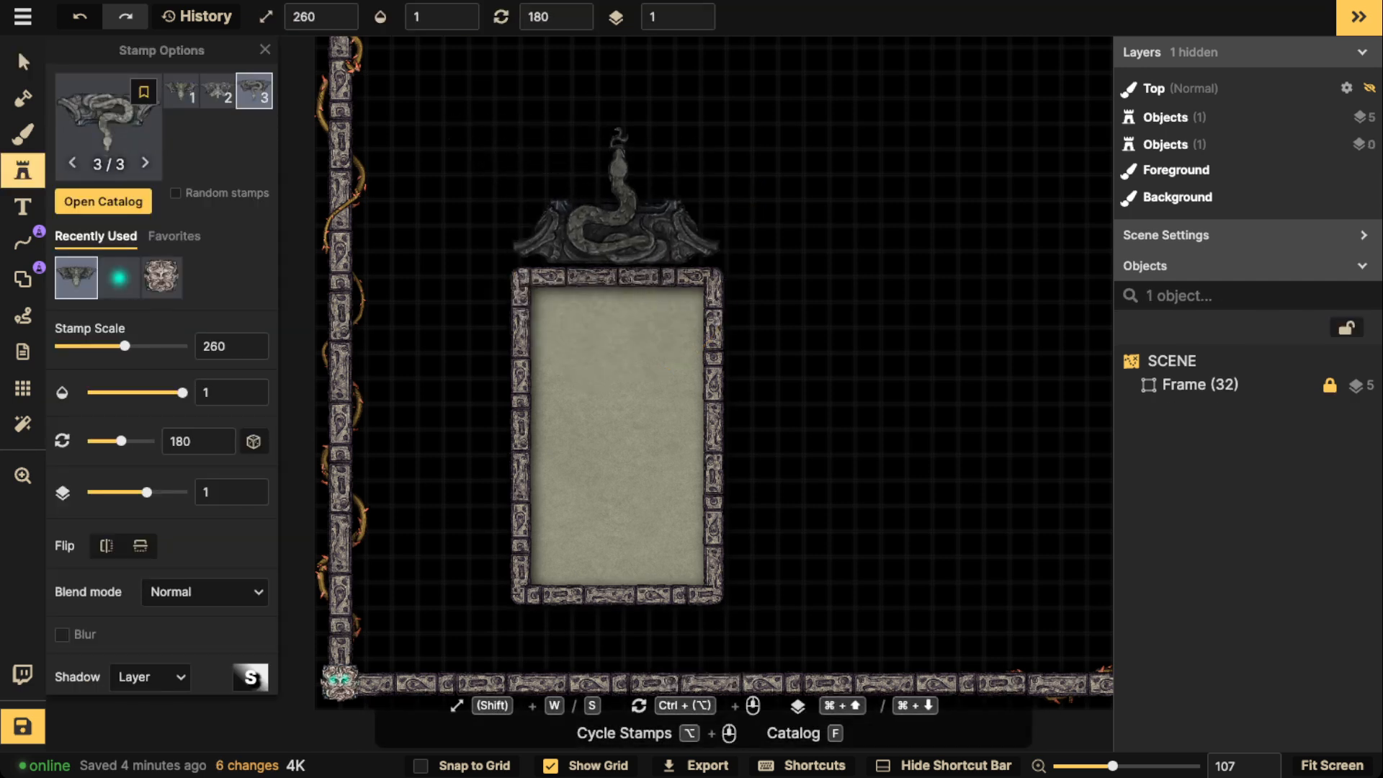
click(614, 220)
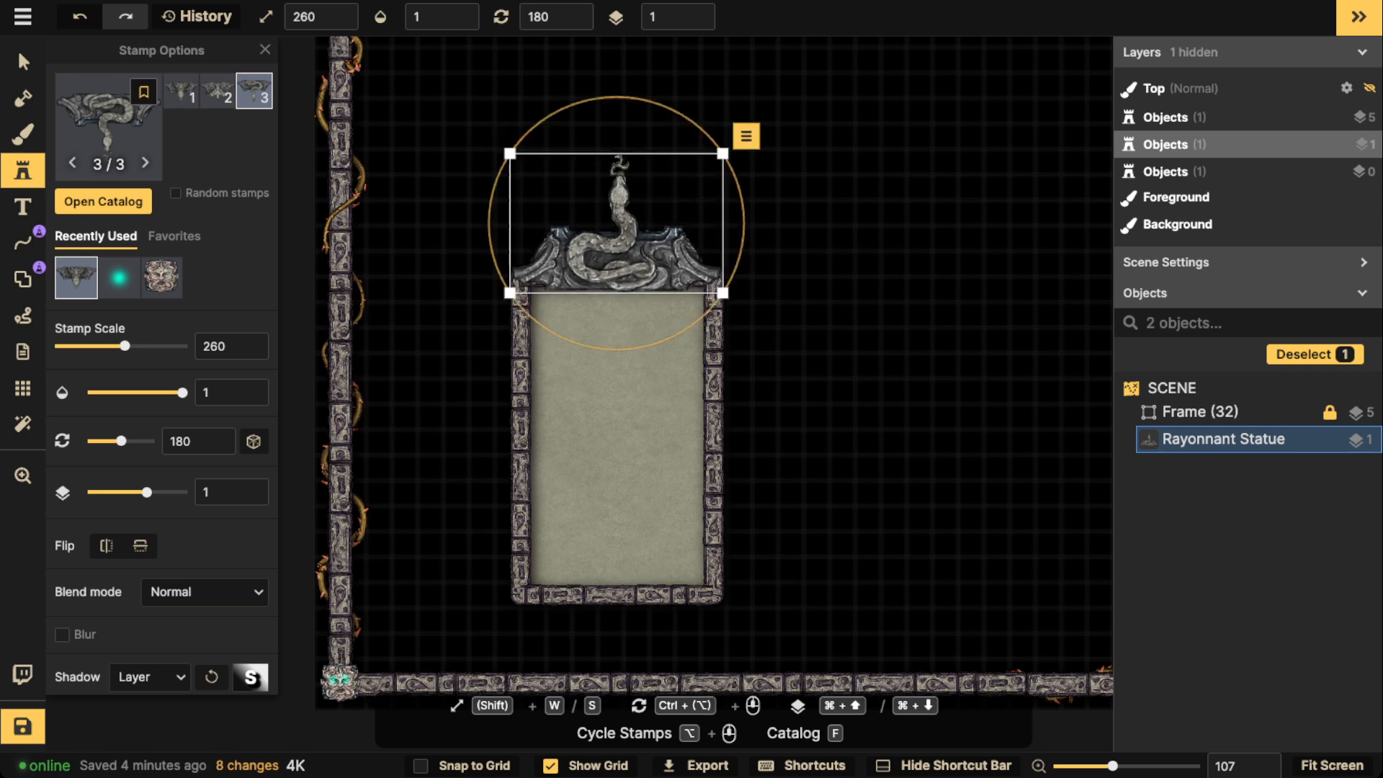
Step: Place the horned Rayonnant Nook stamp from Gothic: Cemetery & Tombs beside the panel and move the snake statue off the panel
key(f)
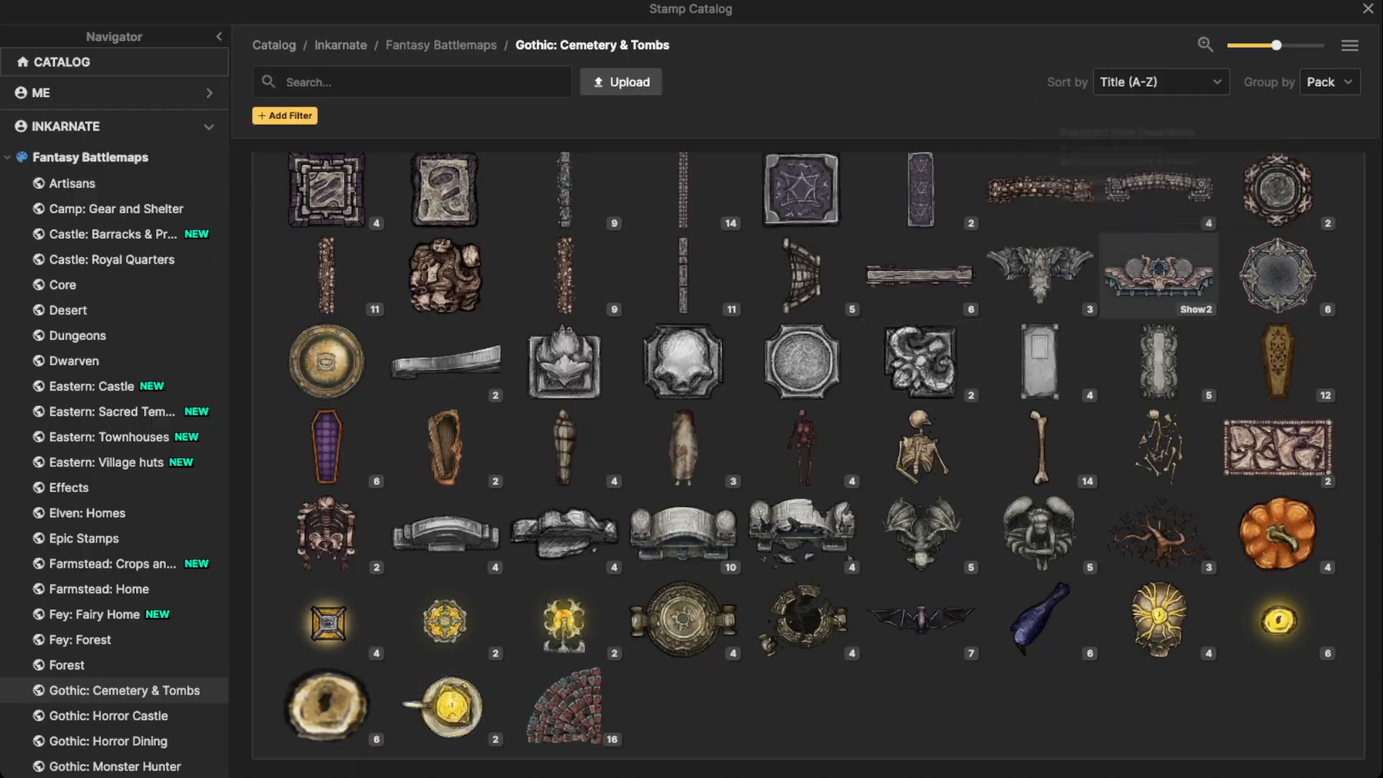
click(1158, 274)
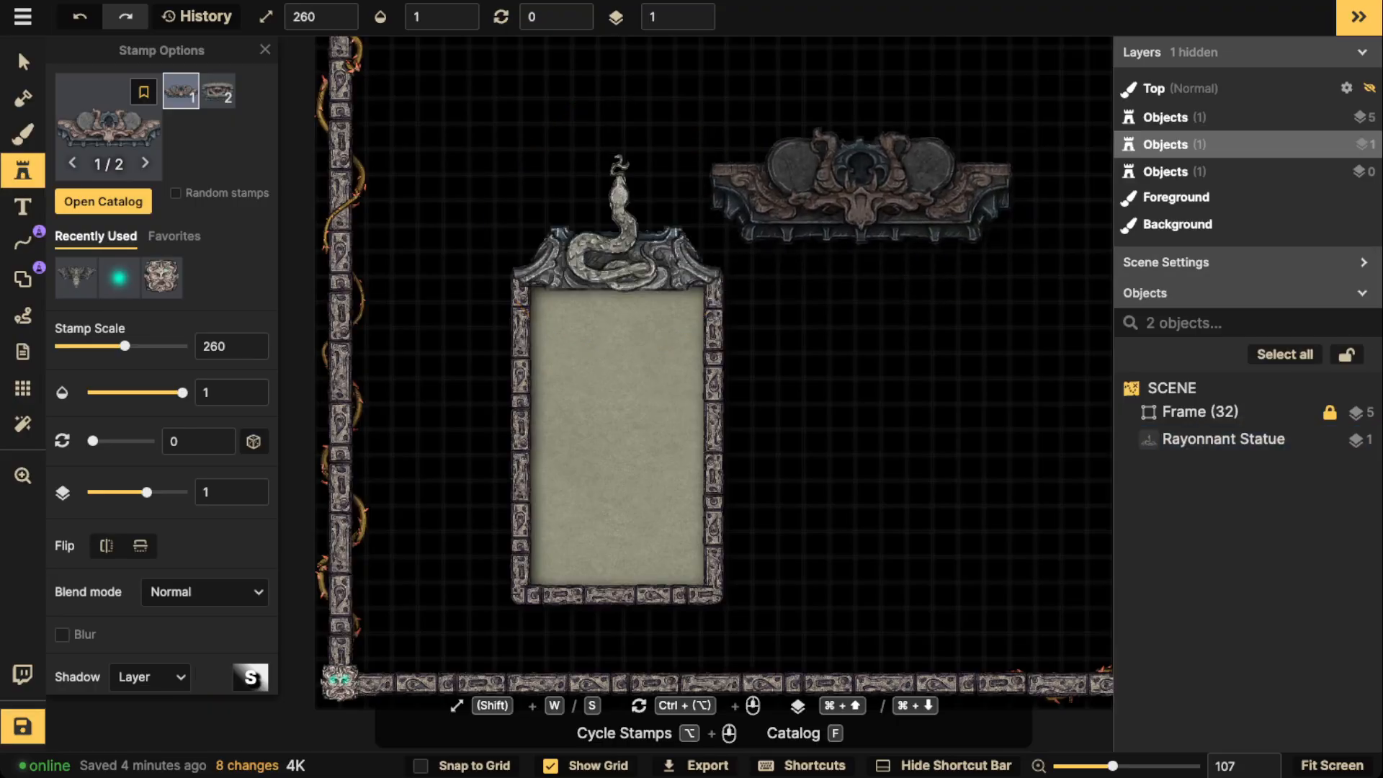
click(850, 133)
click(23, 62)
drag(618, 252, 917, 387)
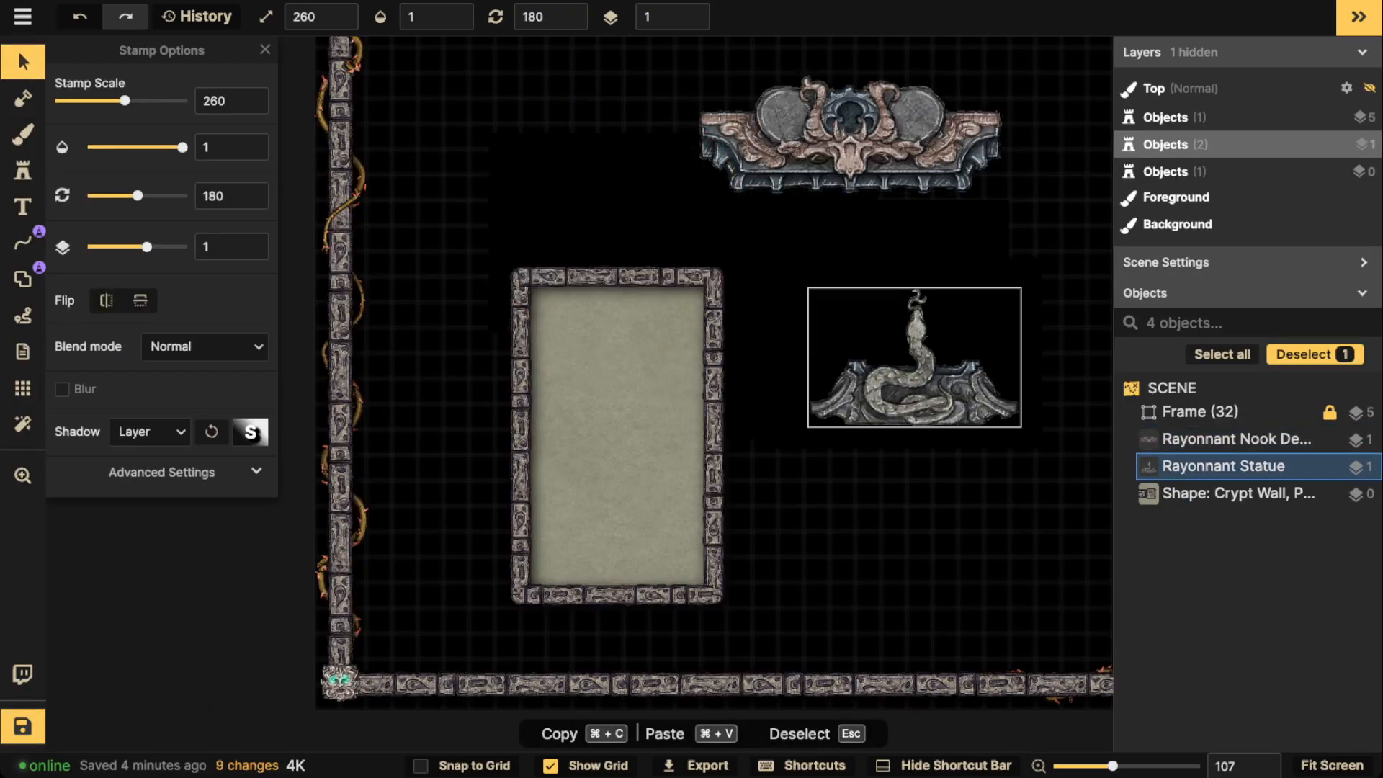
Step: Reduce the Rayonnant Nook stamp to scale 190 and centre it on the panel's bottom edge
drag(850, 144, 605, 308)
scroll(605, 299, down, 6)
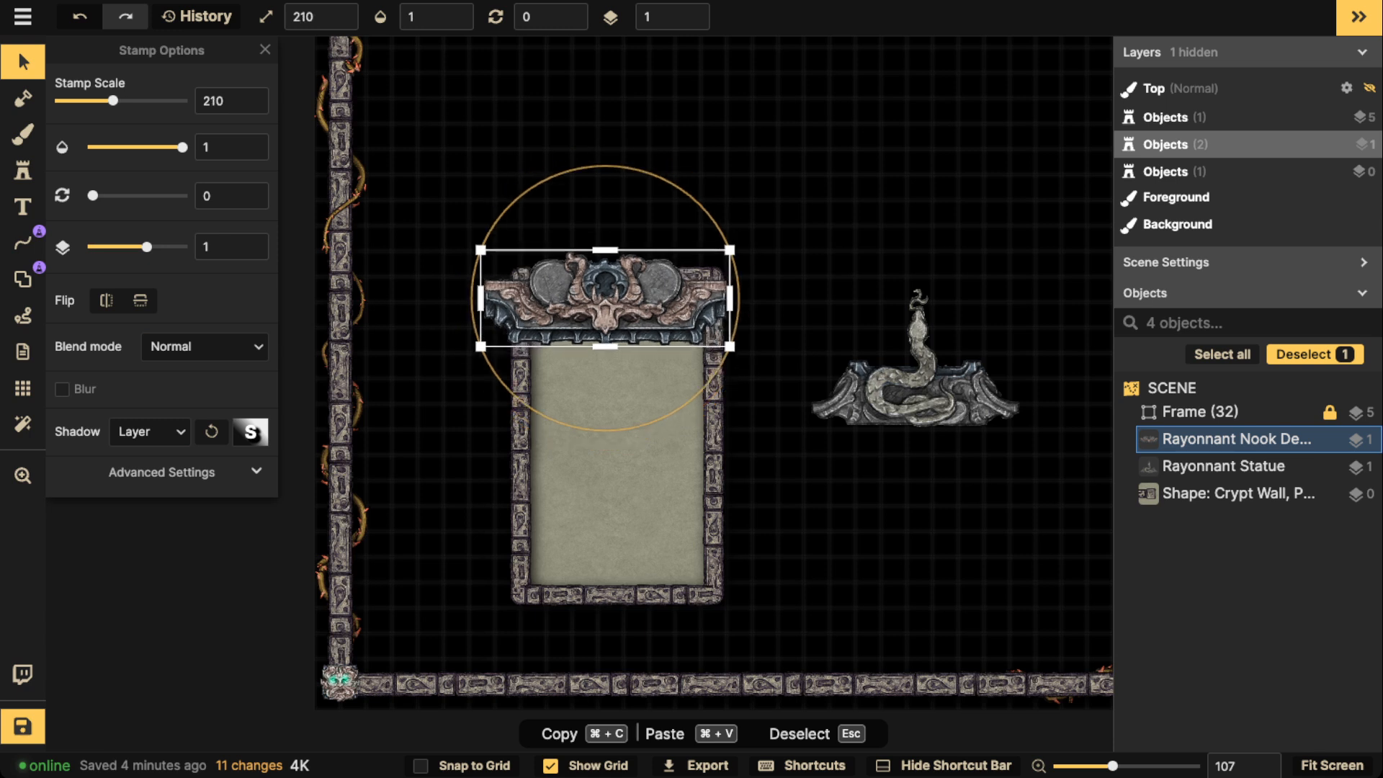
scroll(605, 299, down, 1)
drag(605, 298, 610, 613)
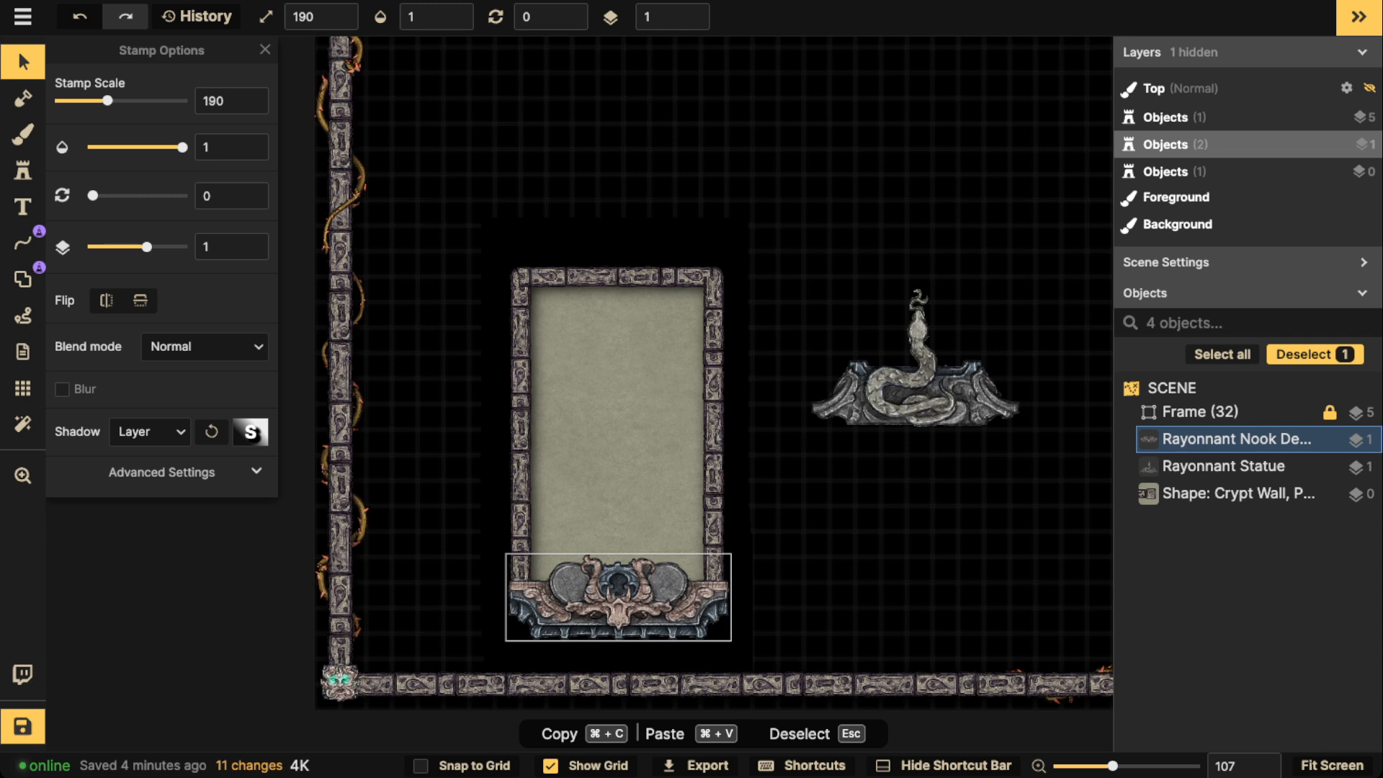
Step: Try the snake statue on the panel's top edge again, then delete it
key(Escape)
drag(915, 360, 617, 228)
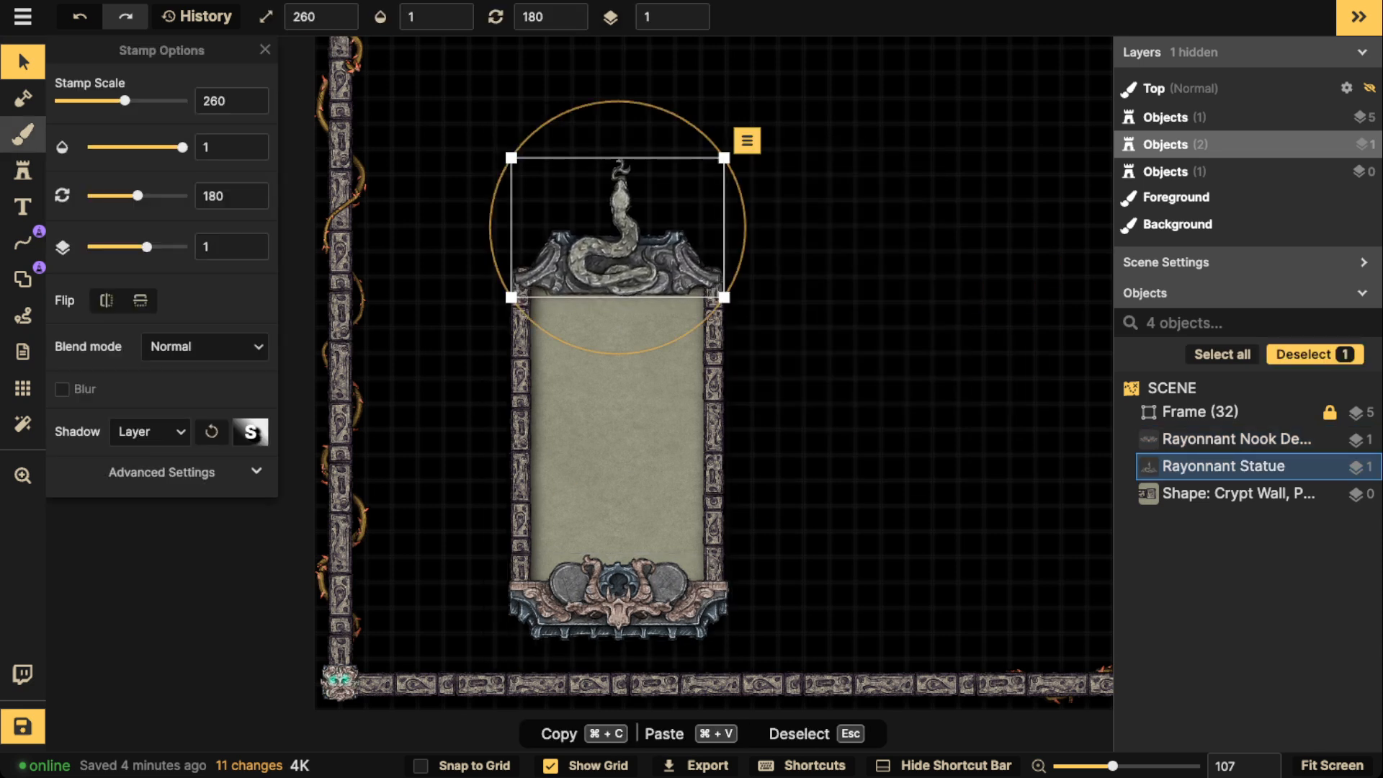
key(Delete)
Step: Place the Weeping Angel stamp from Gothic: Cemetery & Tombs at the middle of the panel's top edge at scale 200
click(23, 171)
click(103, 201)
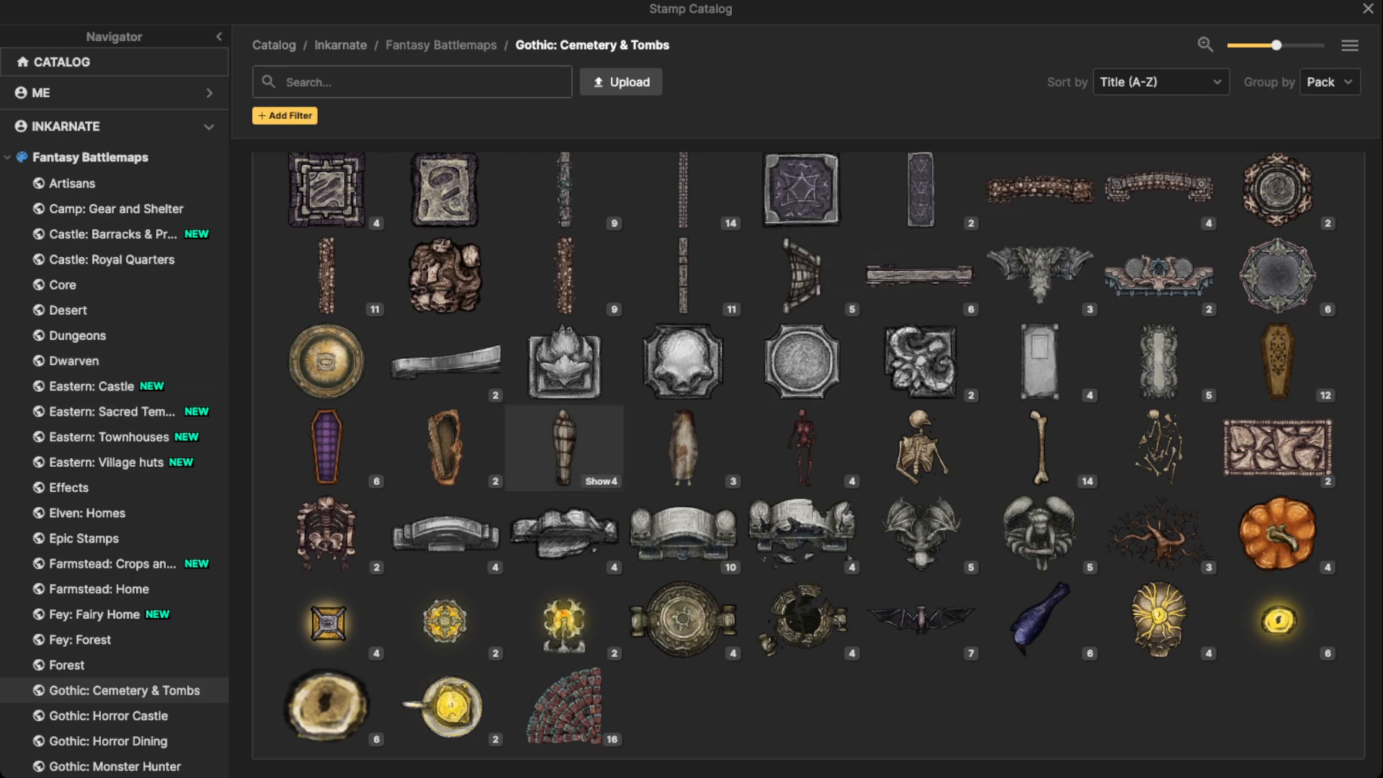
click(1040, 533)
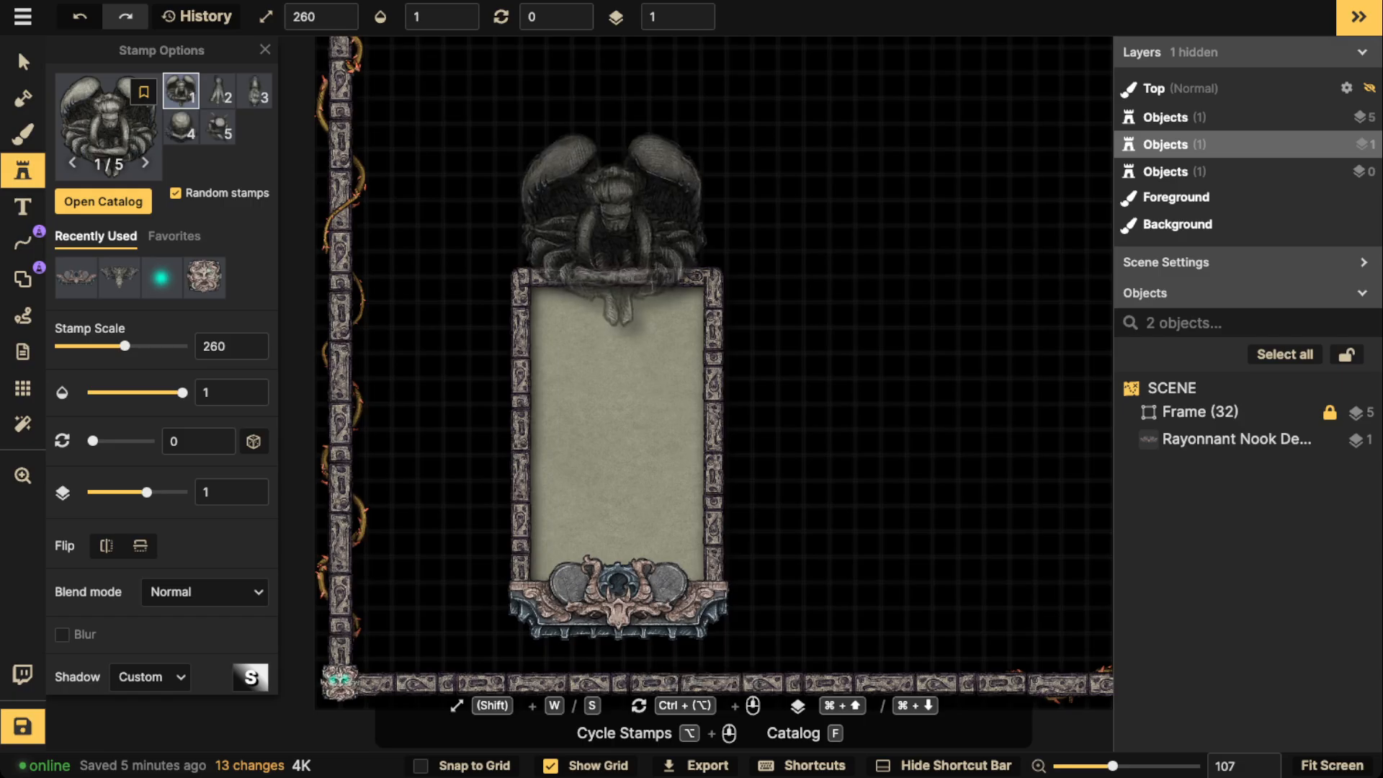
key(s)
key(s)
key(s)
click(616, 246)
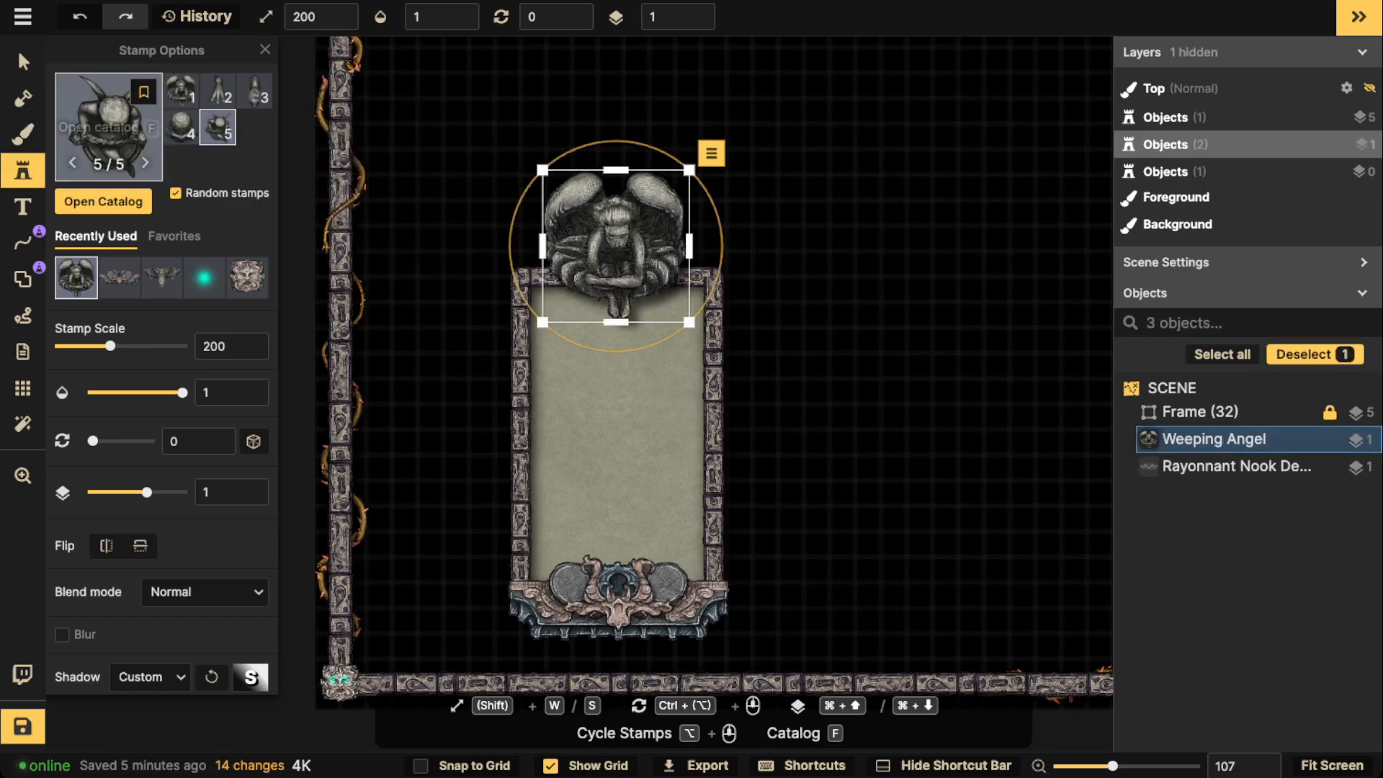
Step: Scale the Weeping Angel down to 170 and lower it slightly onto the panel's top edge
click(23, 62)
key(s)
key(s)
drag(616, 245, 614, 258)
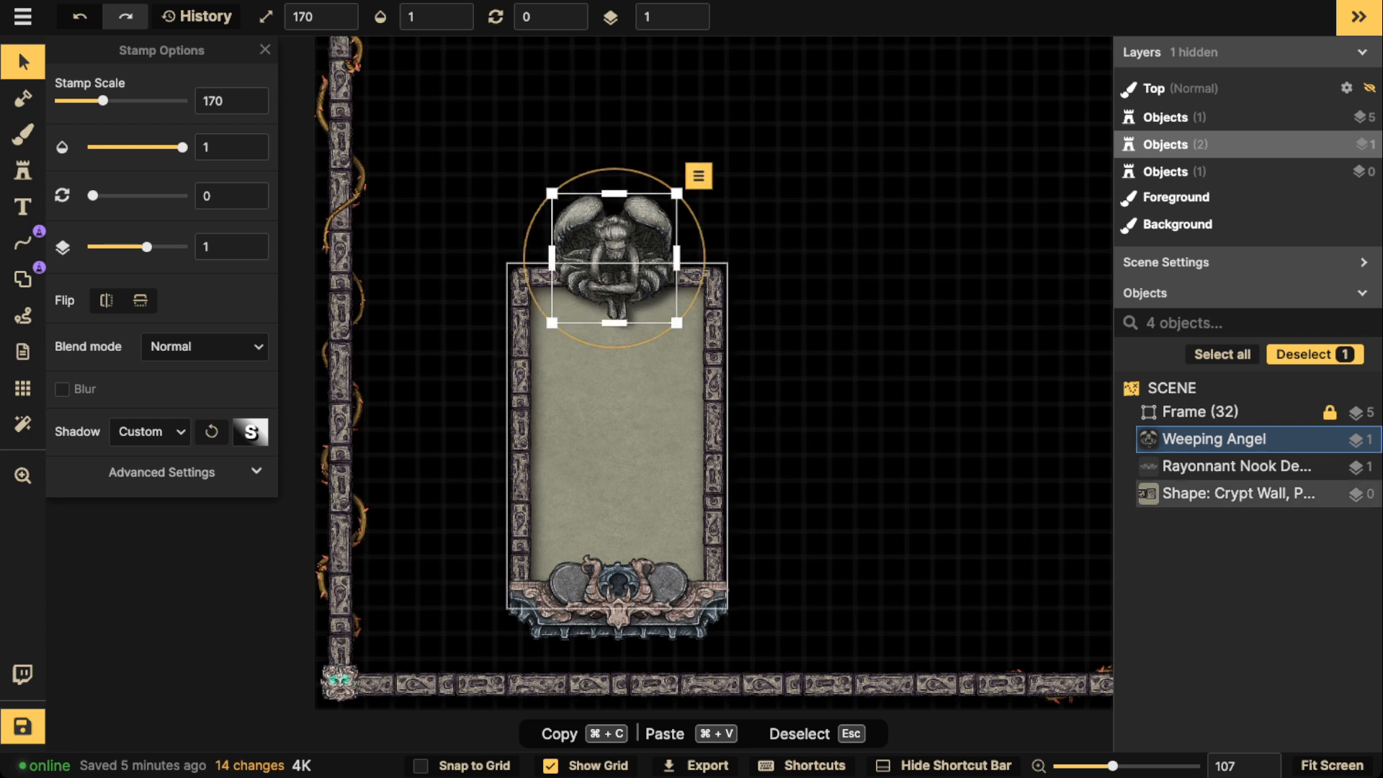
click(619, 599)
click(613, 259)
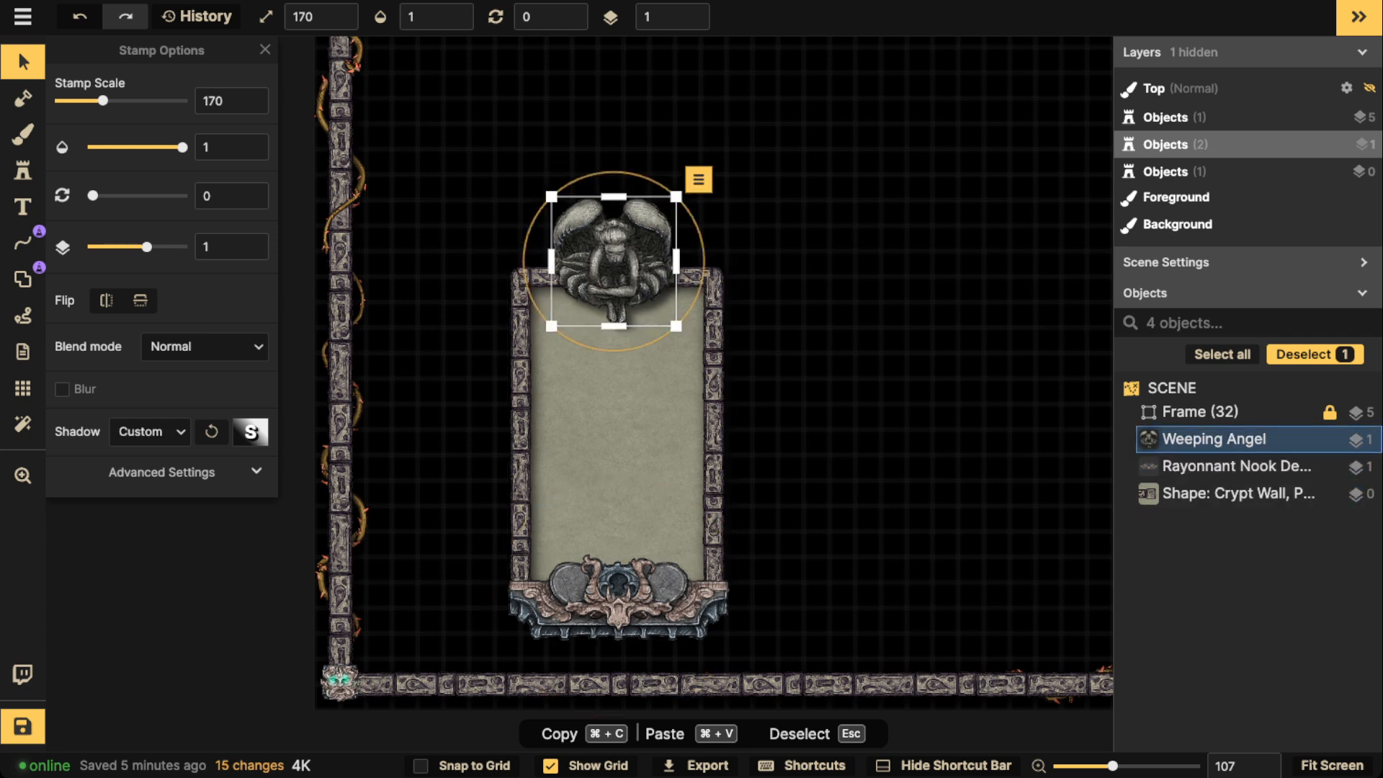
Step: Set the Weeping Angel's shadow to None, reduce its scale to 150 and deselect it
click(149, 431)
click(155, 461)
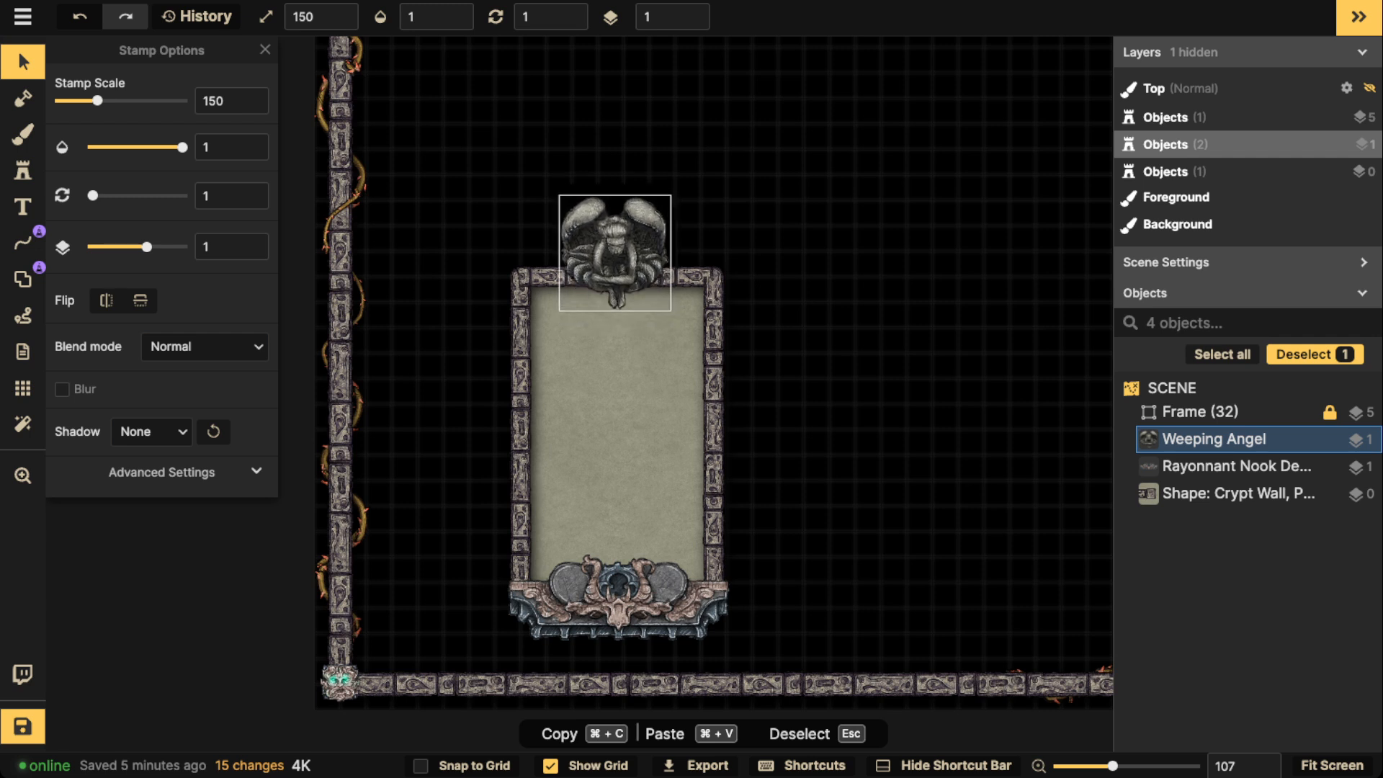
key(Escape)
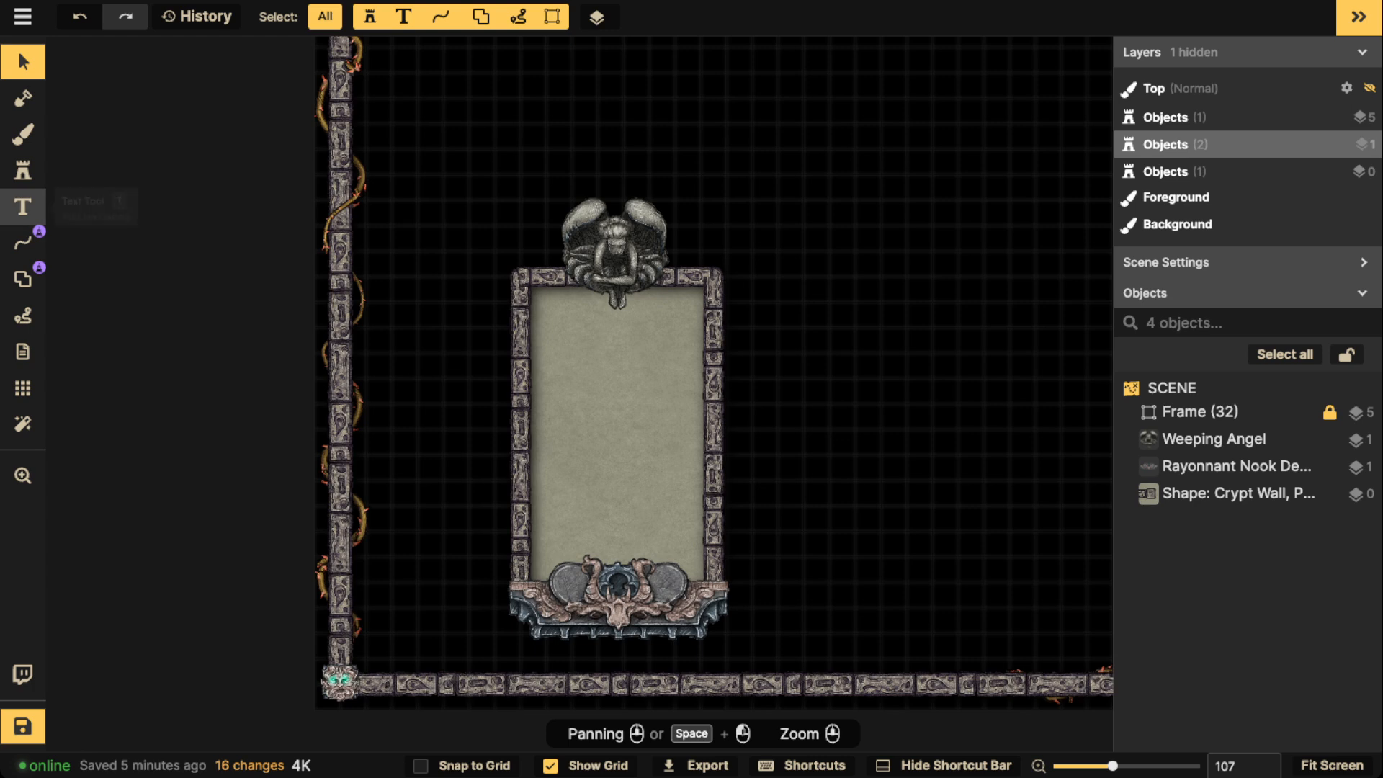
Step: Place a Sculptured Wall Cap stamp at scale 60 on each of the panel's two top corners
scroll(554, 287, up, 3)
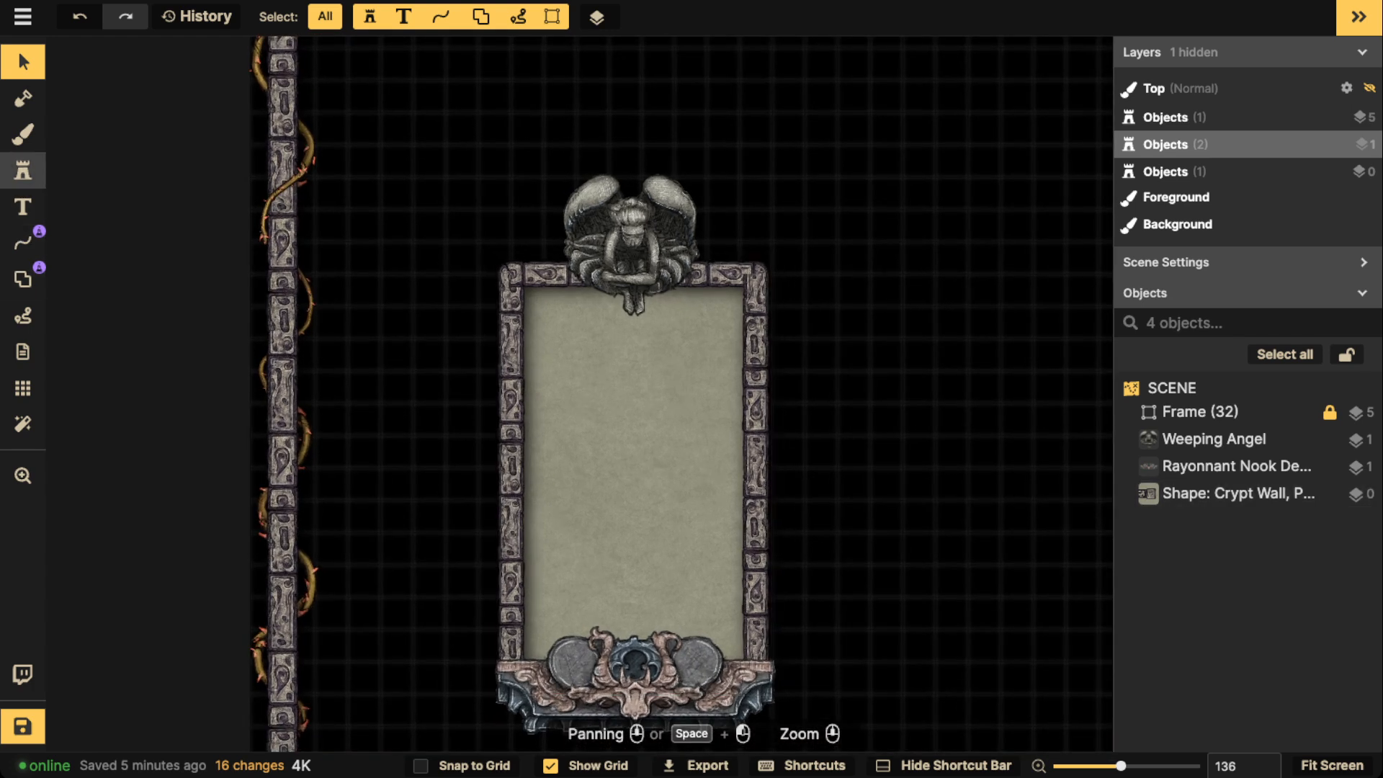
click(23, 171)
click(247, 275)
scroll(468, 278, up, 5)
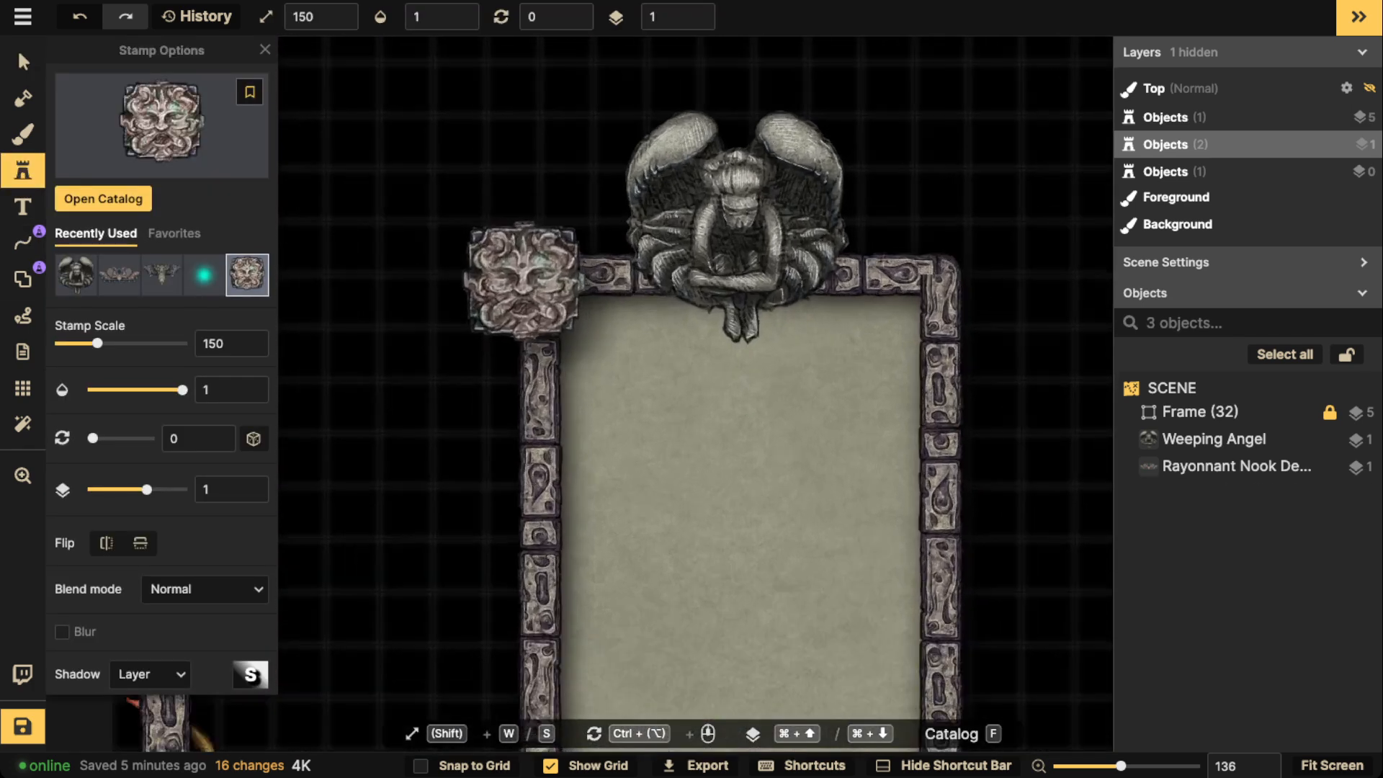
key(s)
key(s)
key(s)
key(s)
key(s)
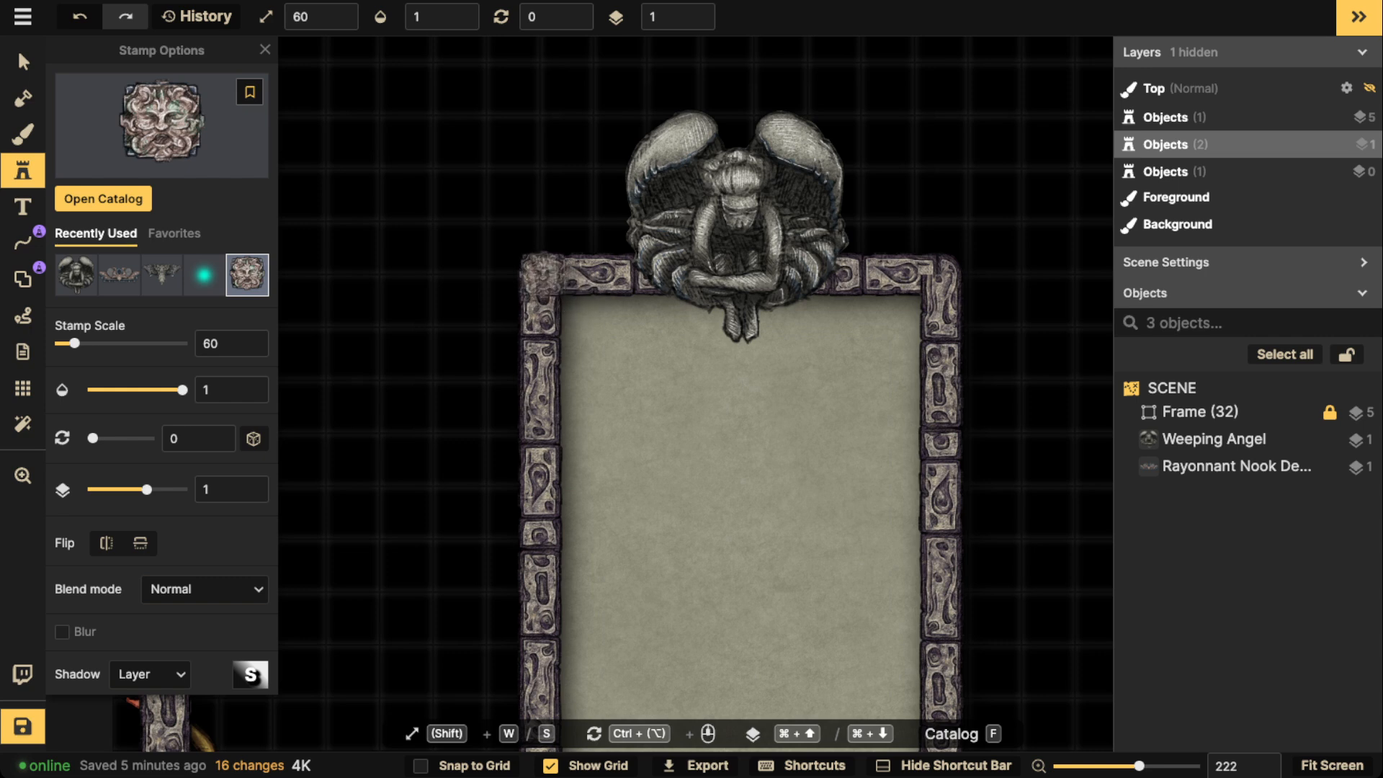
click(542, 277)
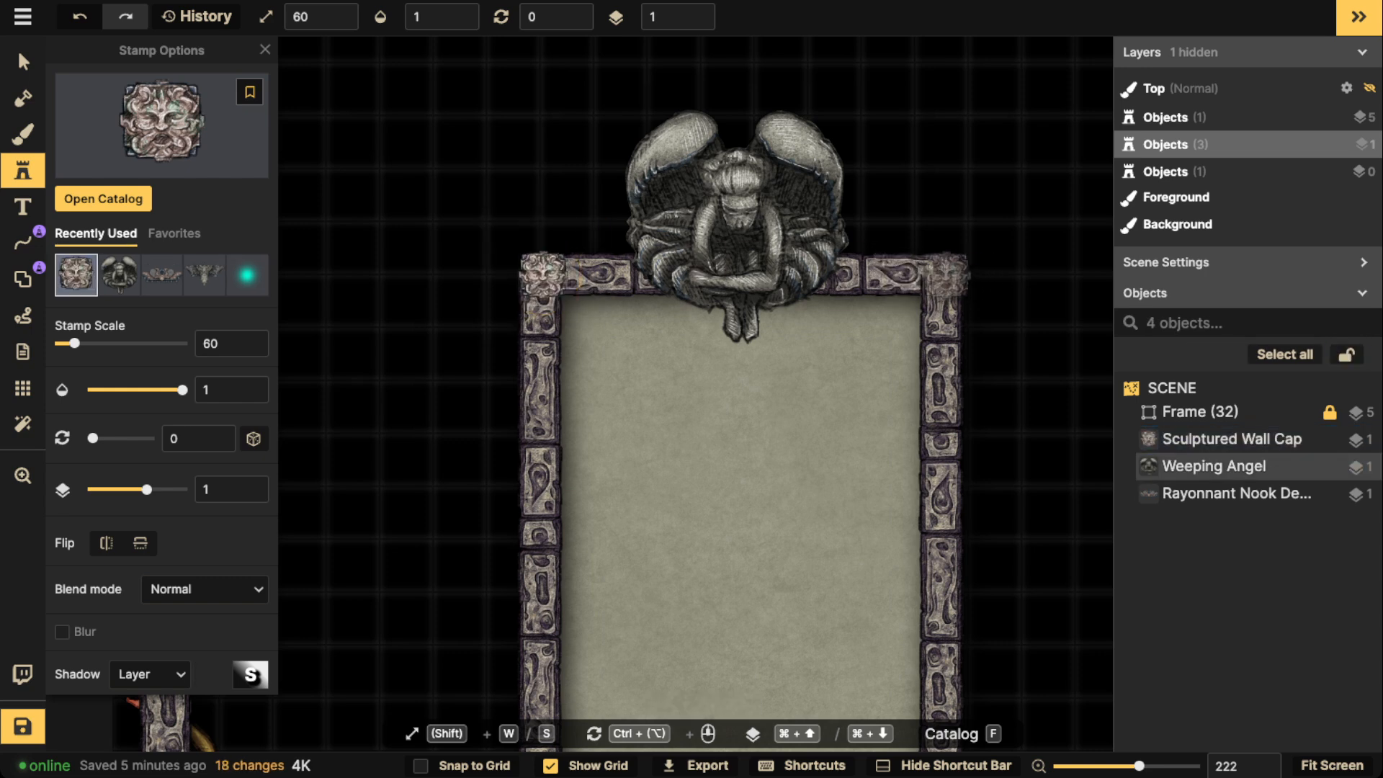
click(941, 277)
scroll(618, 386, down, 5)
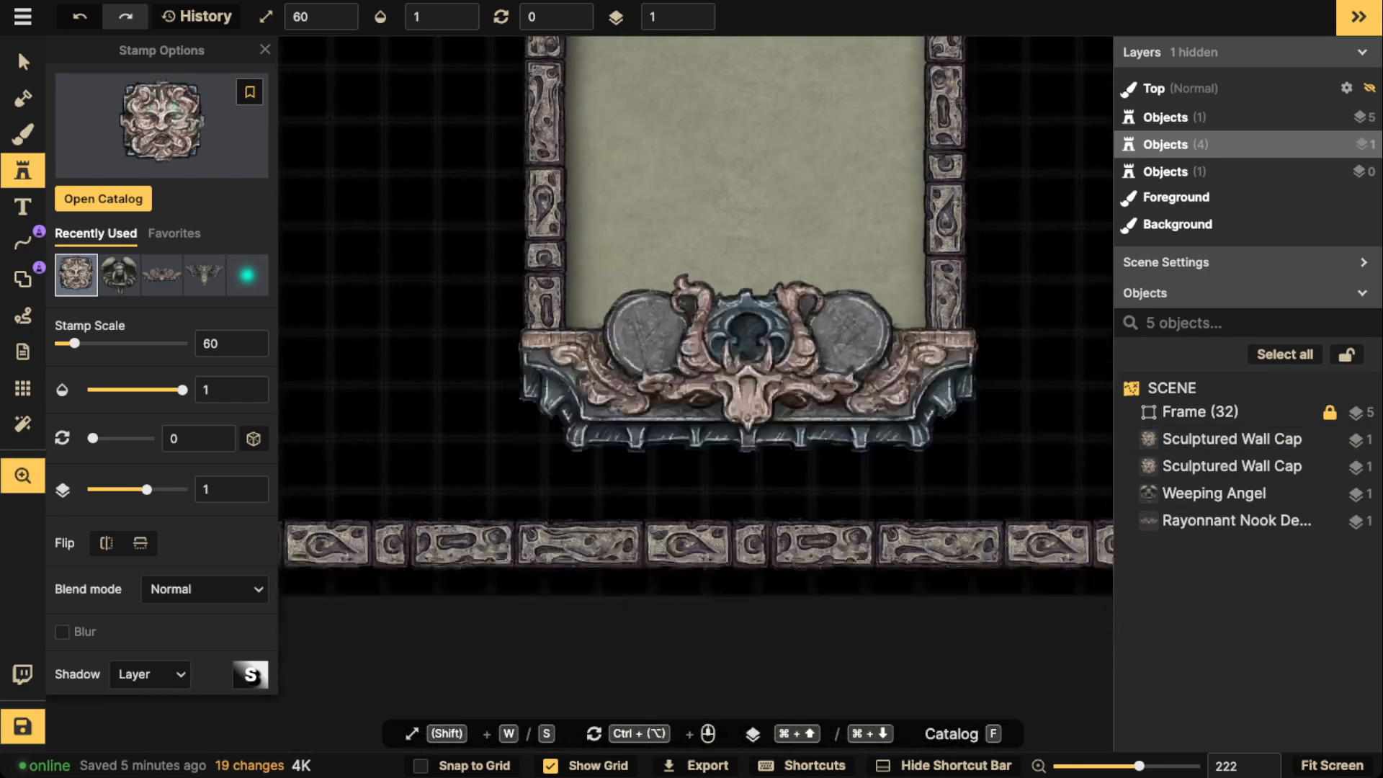
scroll(750, 189, up, 5)
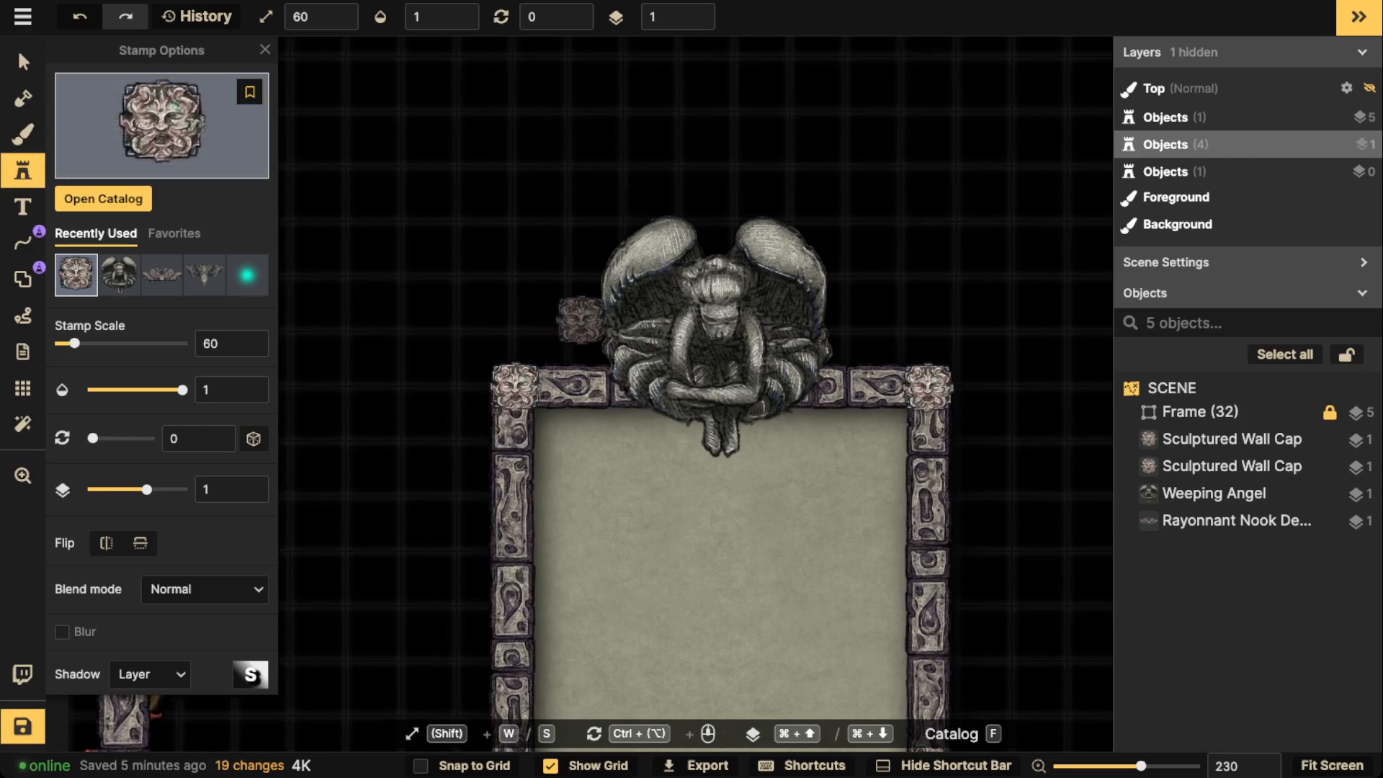
Step: Move the upper-left Sculptured Wall Cap off its corner to expose the wall joint, set it back over the corner and deselect it
click(23, 62)
scroll(573, 432, up, 4)
drag(498, 372, 491, 201)
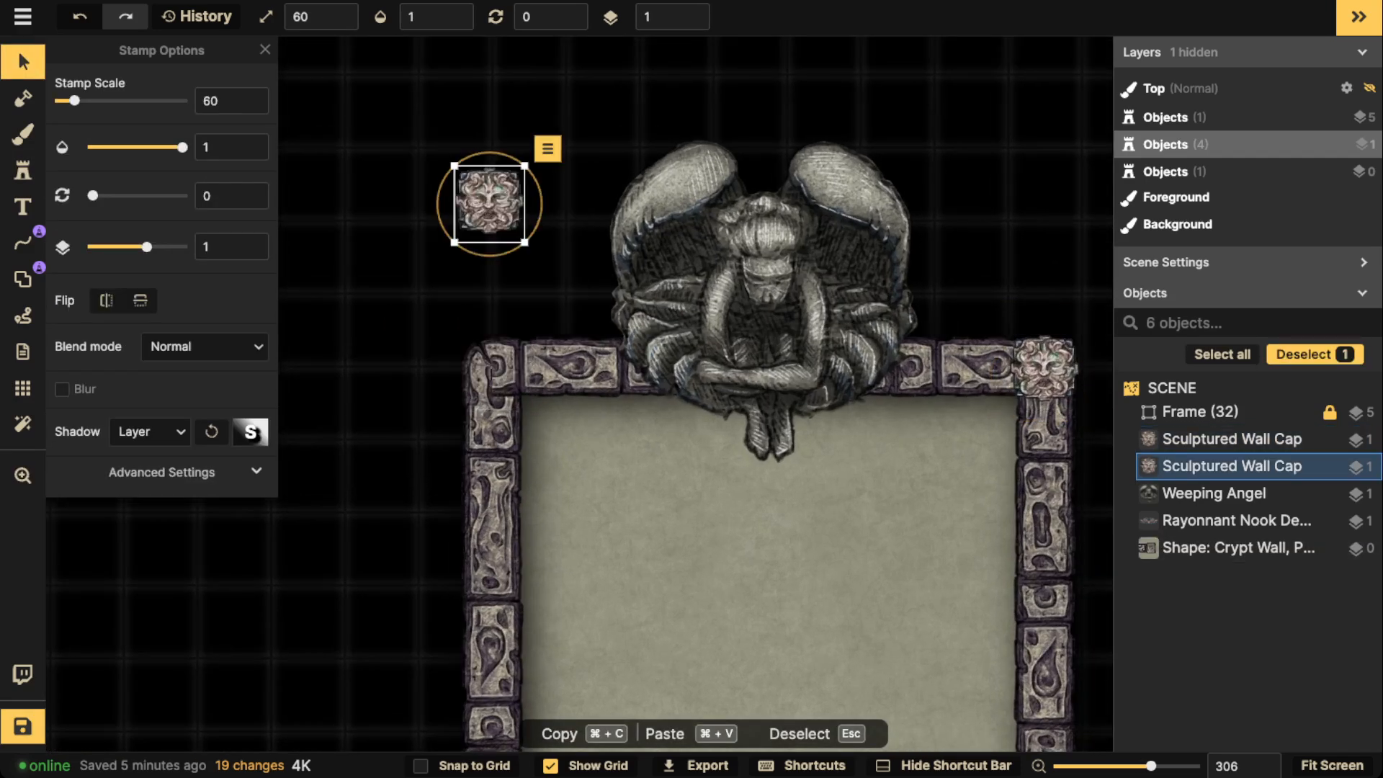
scroll(493, 346, up, 3)
scroll(495, 395, up, 3)
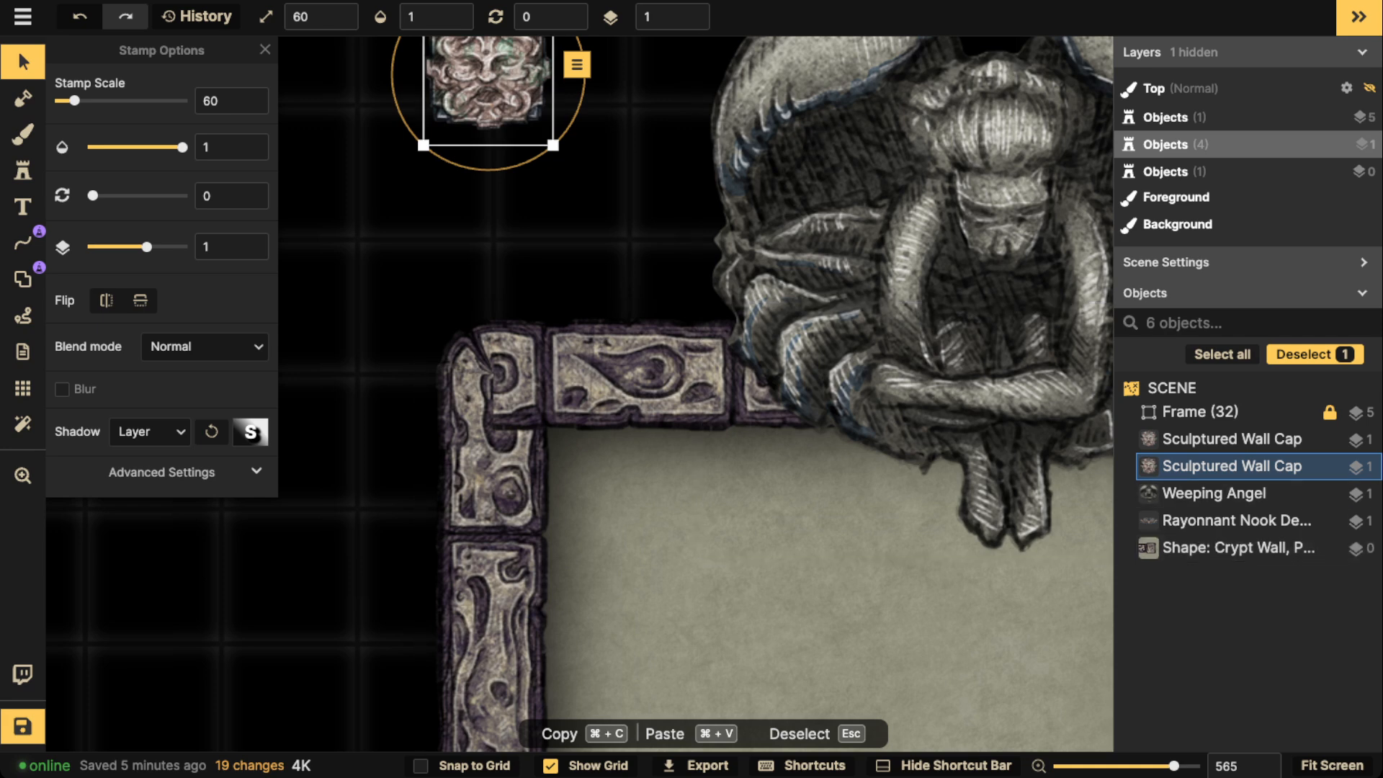
drag(489, 94, 497, 401)
click(381, 205)
Step: Move the upper-right Sculptured Wall Cap off the panel's corner and examine the exposed wall joint up close
scroll(382, 206, down, 5)
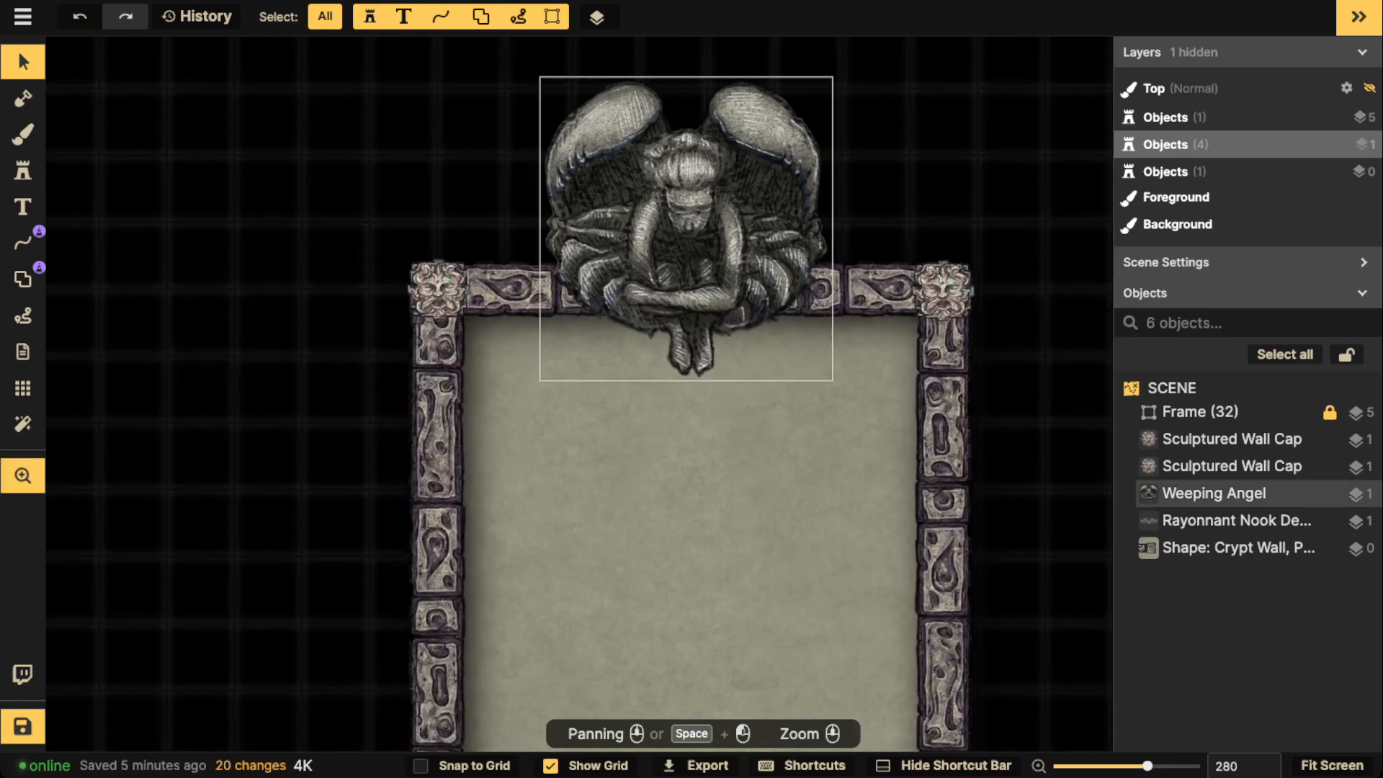
drag(750, 267, 475, 277)
drag(670, 300, 811, 303)
scroll(664, 305, up, 5)
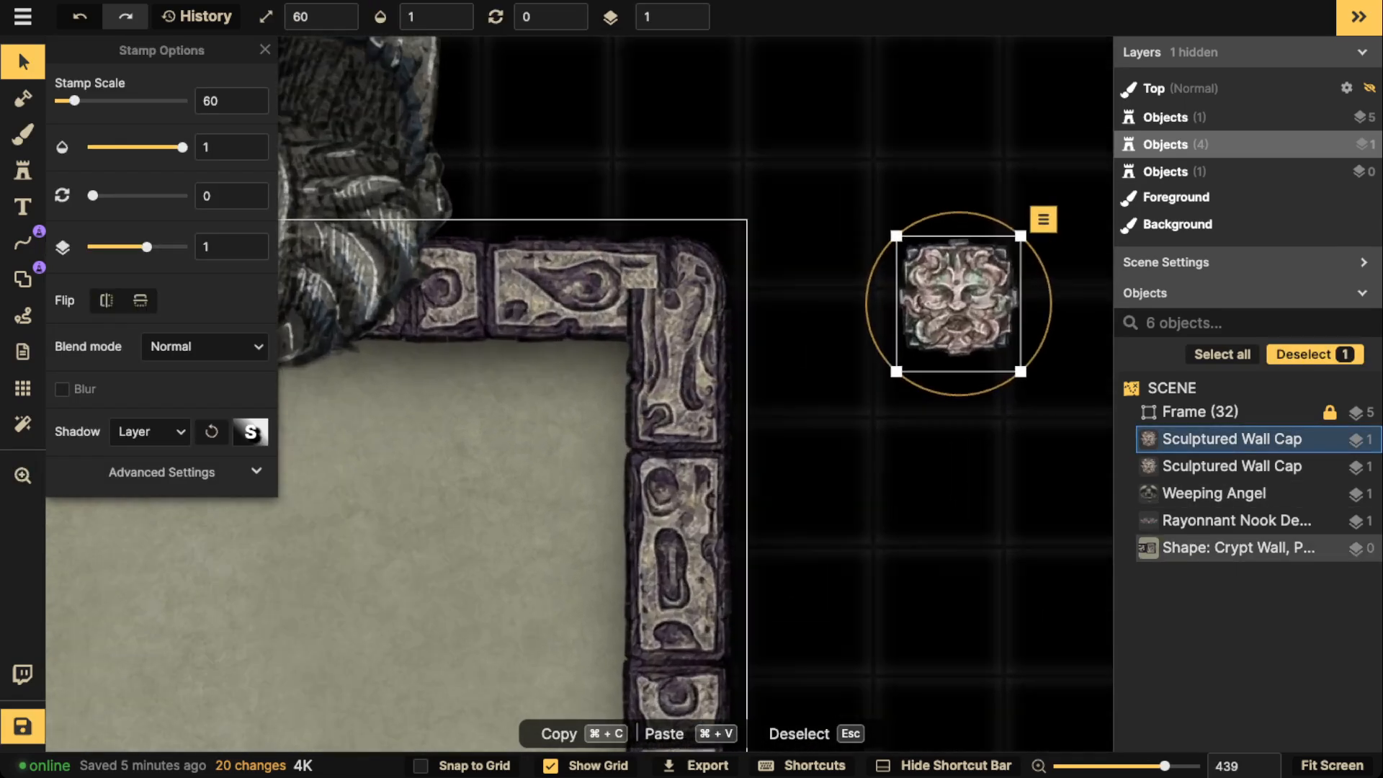
scroll(679, 276, up, 6)
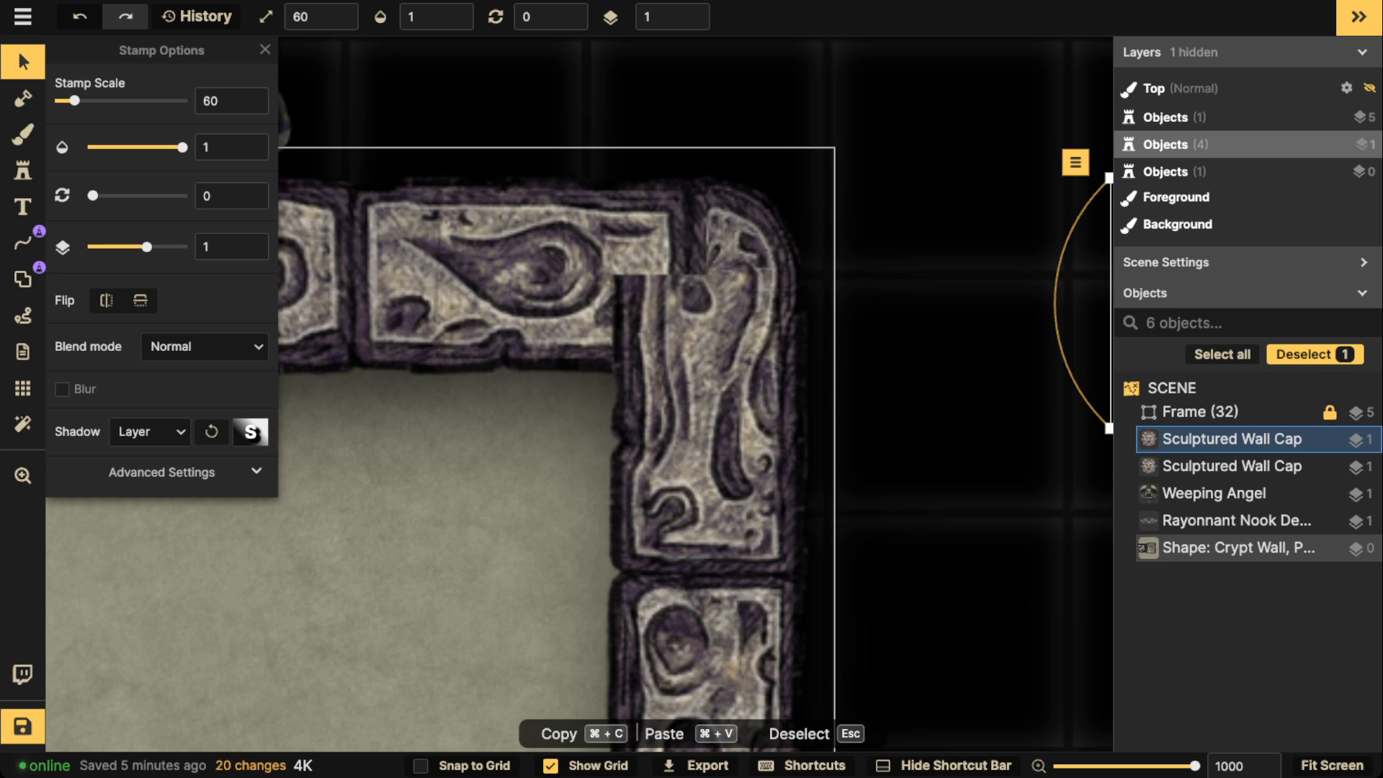
scroll(917, 297, down, 3)
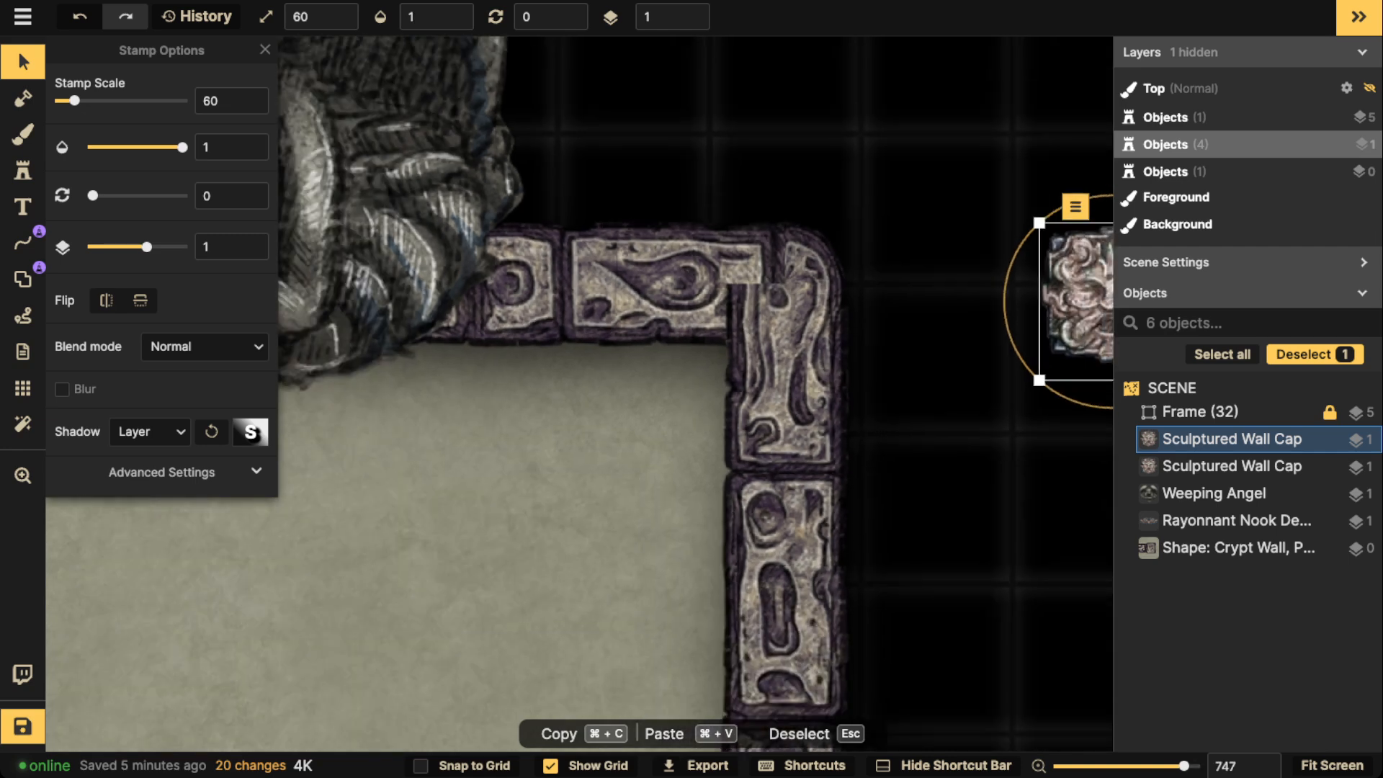
Step: Place the second Sculptured Wall Cap on the upper-right corner of the panel's wall
drag(893, 297, 799, 294)
scroll(497, 277, down, 3)
scroll(536, 393, down, 4)
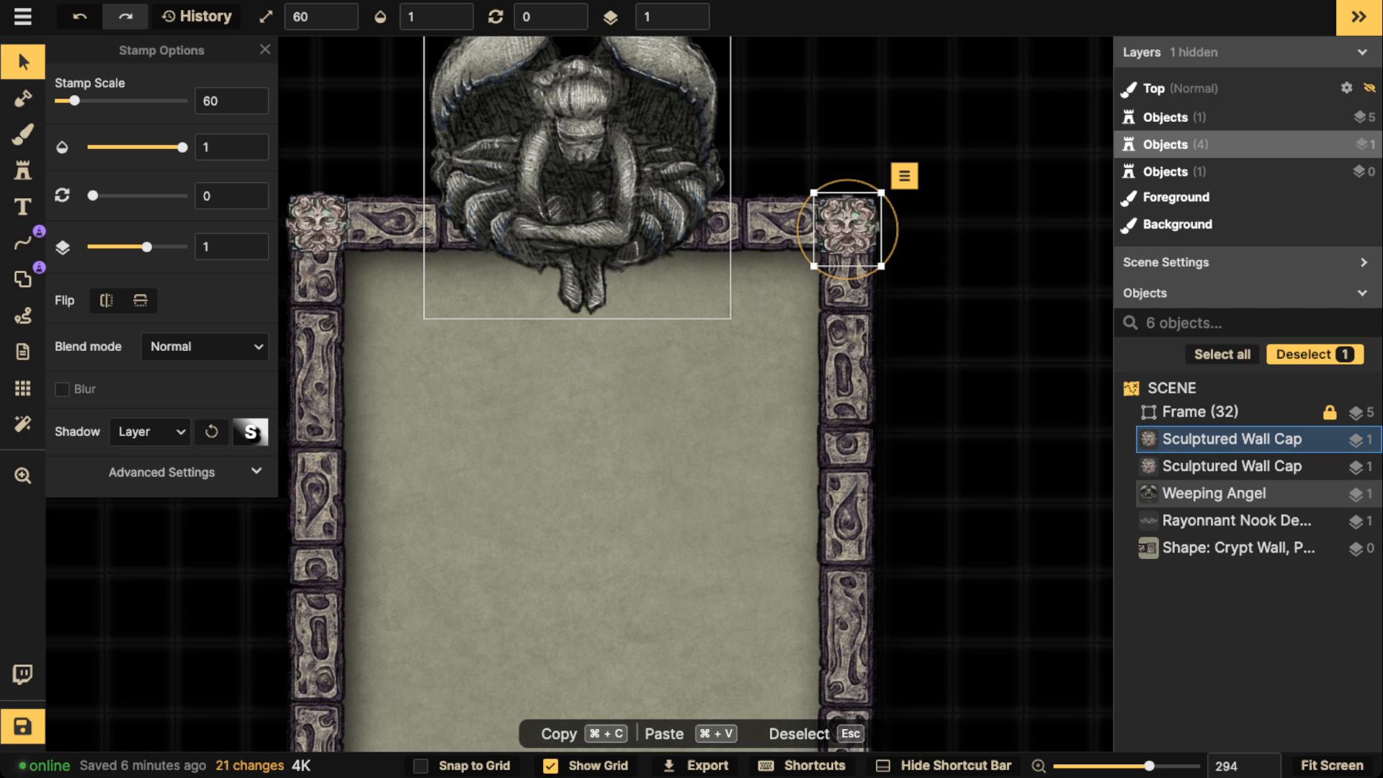
Step: Nudge the Weeping Angel so it sits centred on the panel's top wall
key(space)
drag(579, 217, 574, 338)
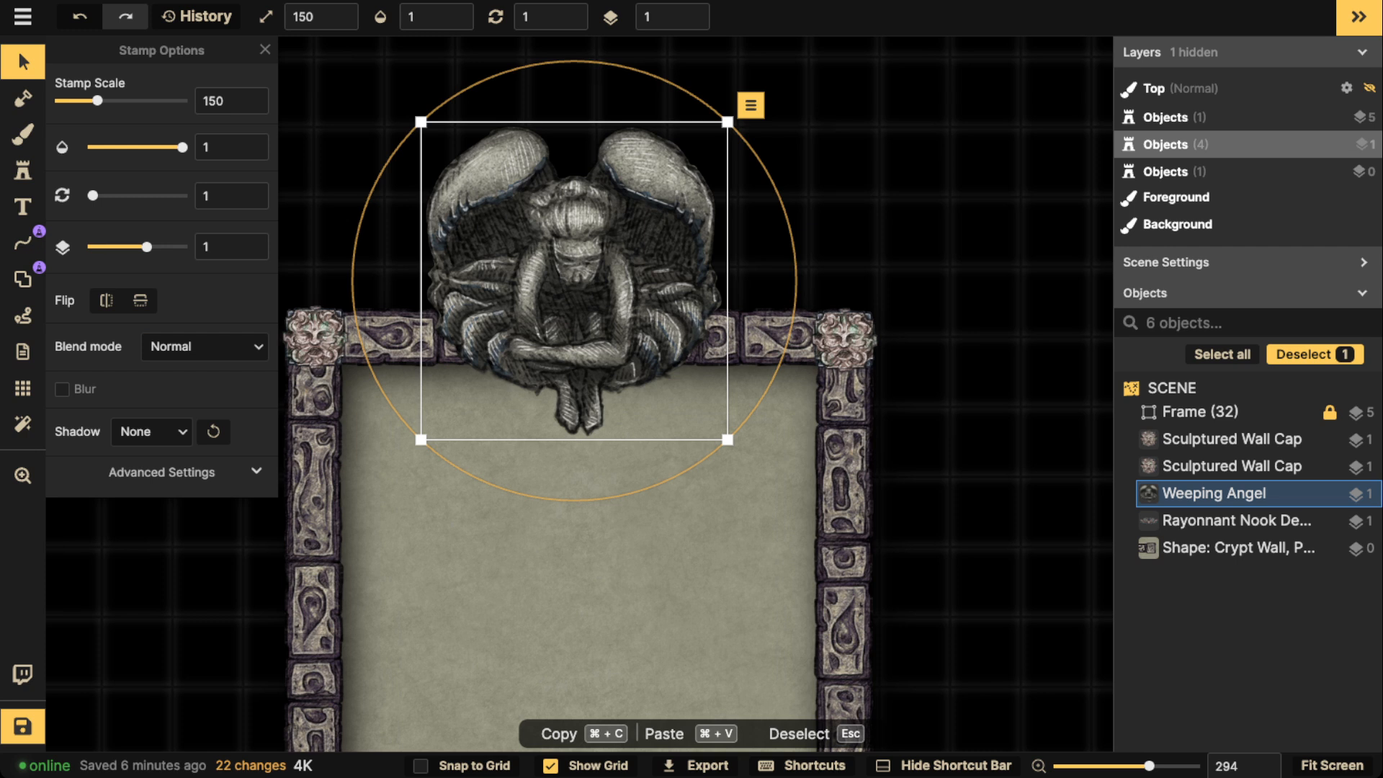
scroll(569, 310, down, 5)
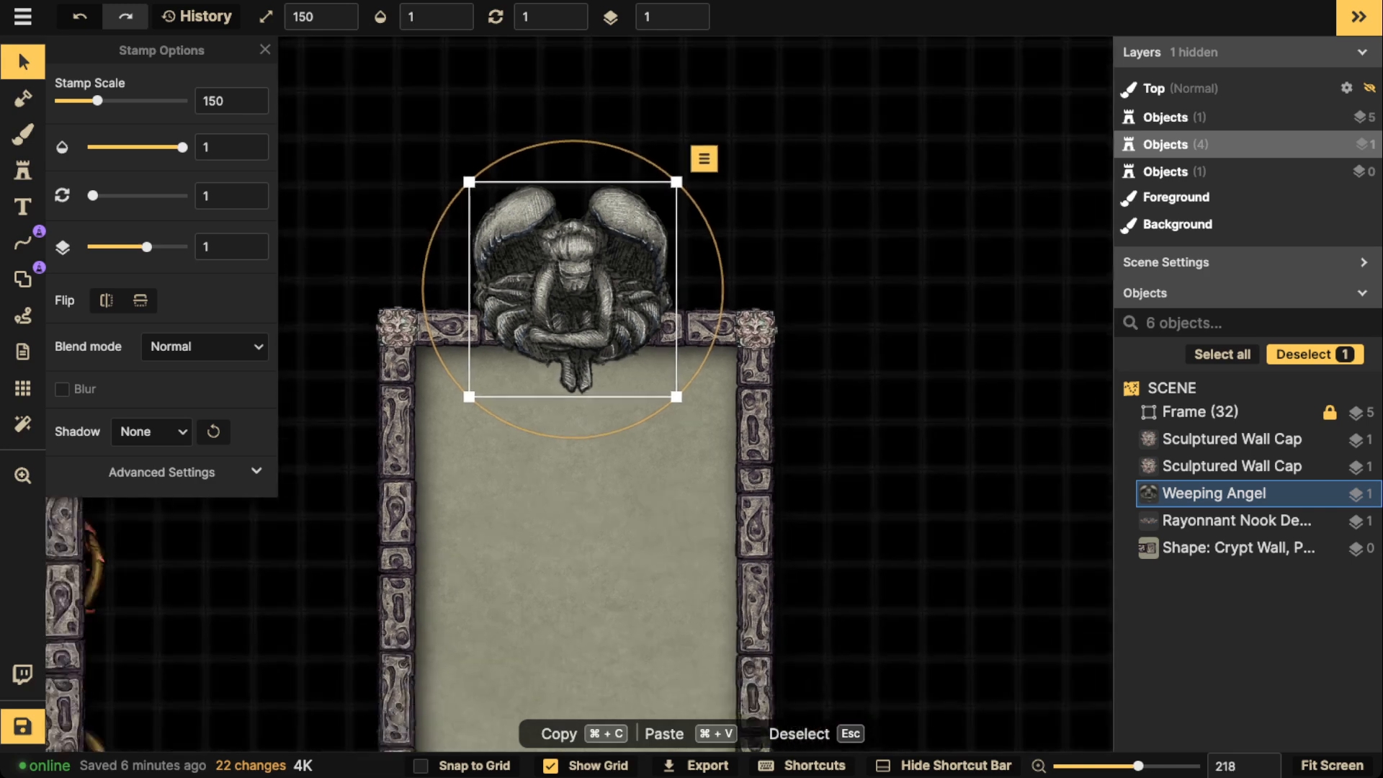
key(space)
drag(569, 309, 587, 225)
scroll(548, 180, down, 5)
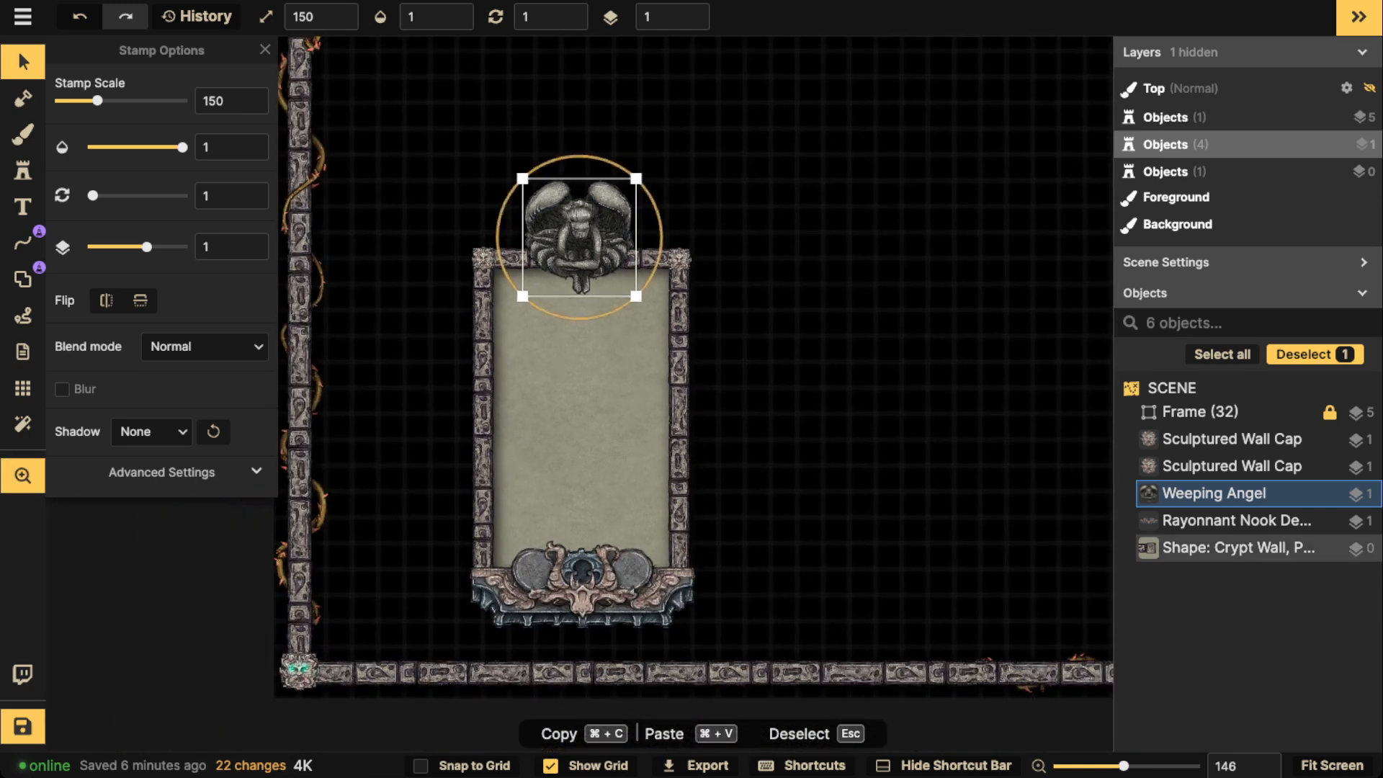
scroll(569, 310, down, 3)
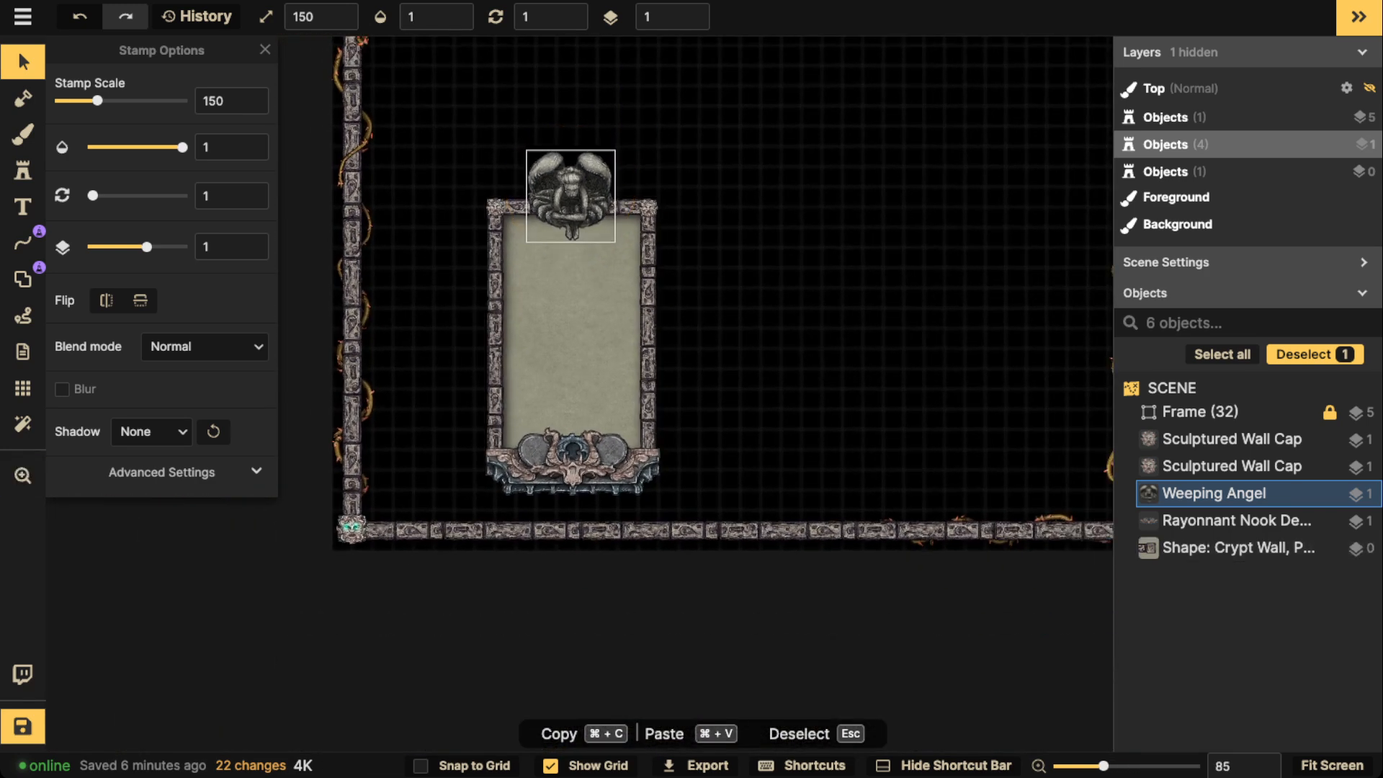
drag(571, 196, 572, 196)
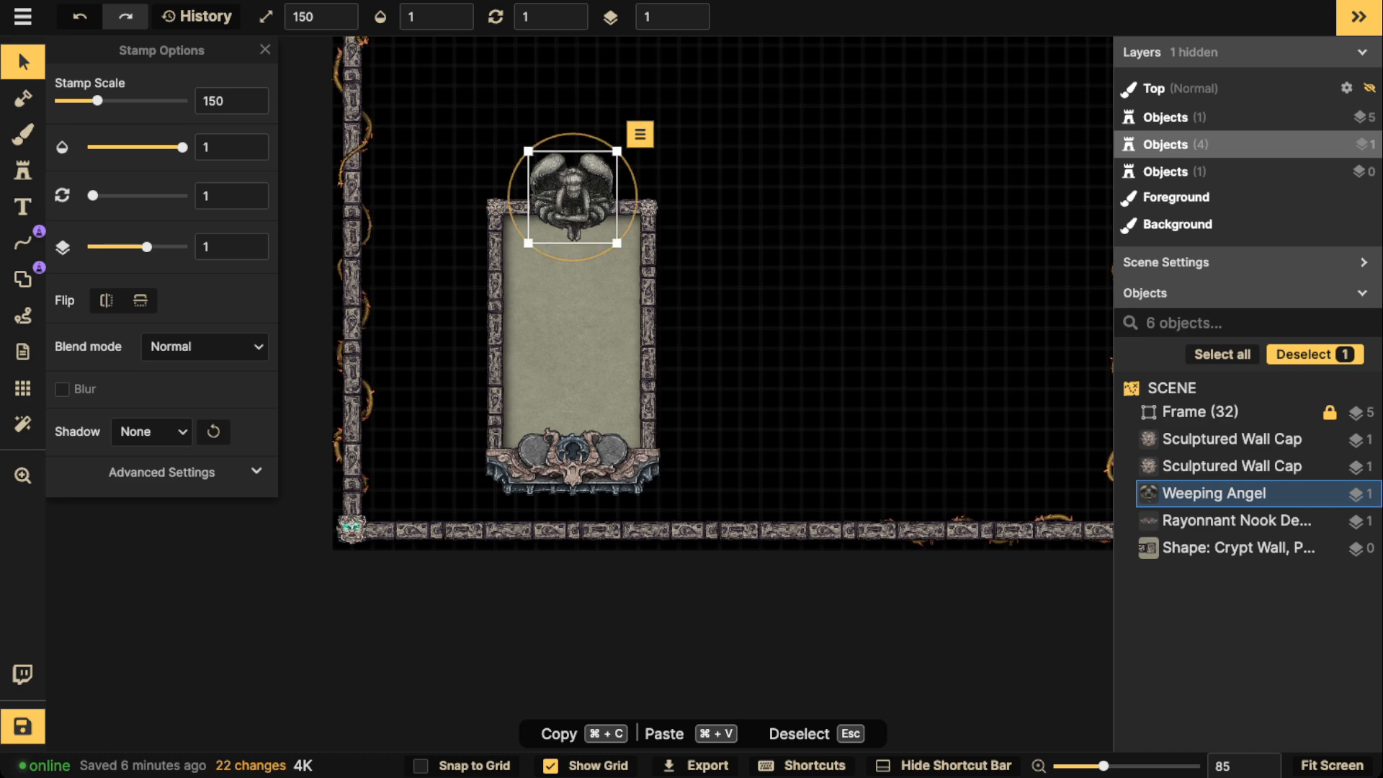
scroll(555, 253, up, 3)
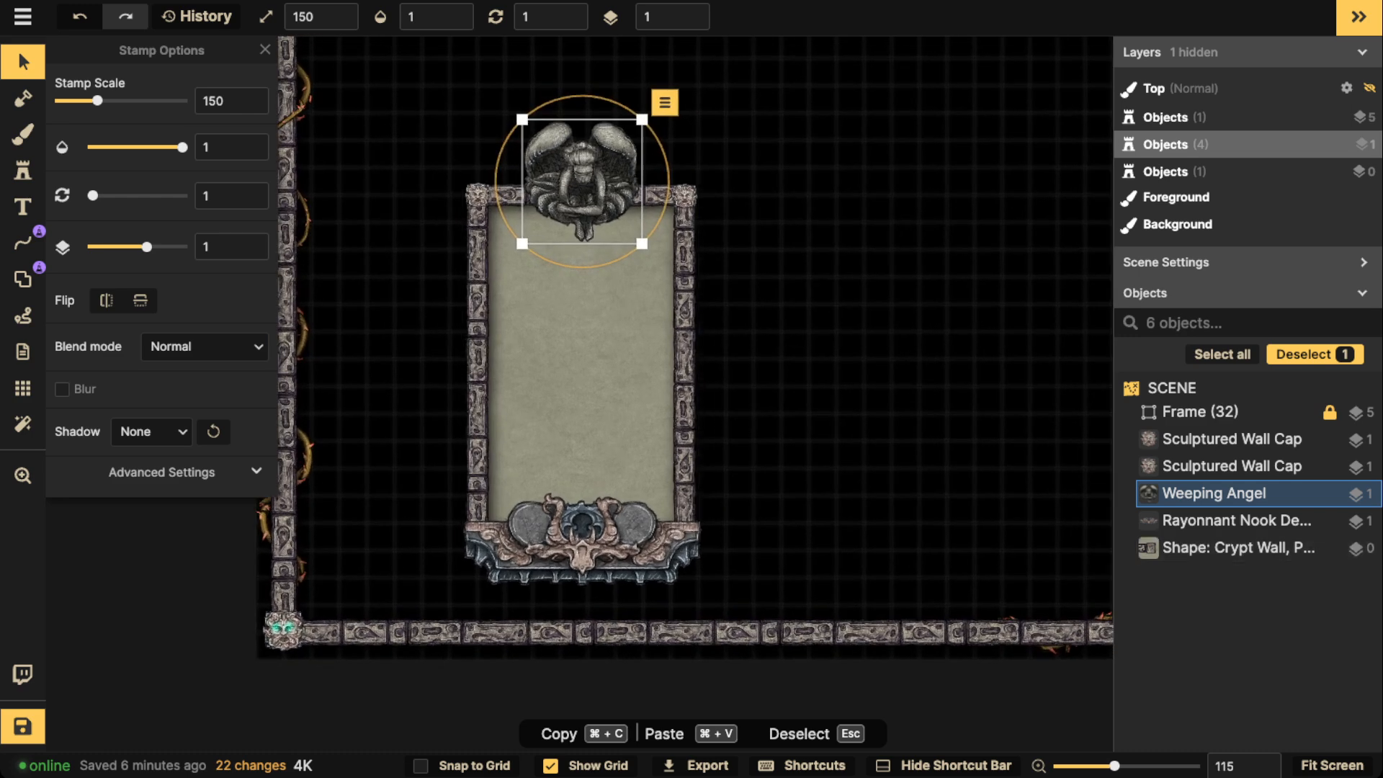
Step: Enter the Frame group, copy the two Spooky Lights on its lower-left corner cap and leave the group
key(Escape)
double_click(1202, 412)
drag(792, 360, 881, 301)
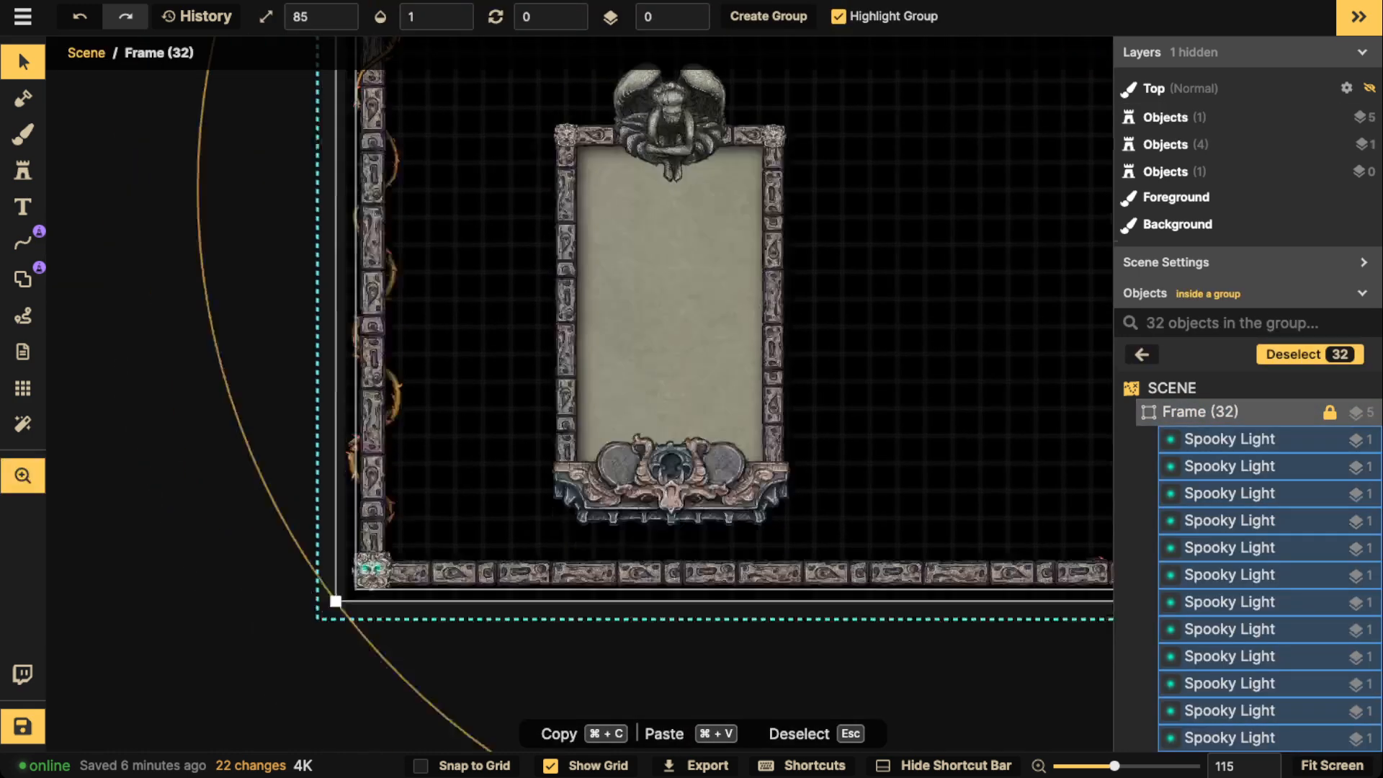
drag(392, 586, 461, 510)
scroll(461, 510, up, 5)
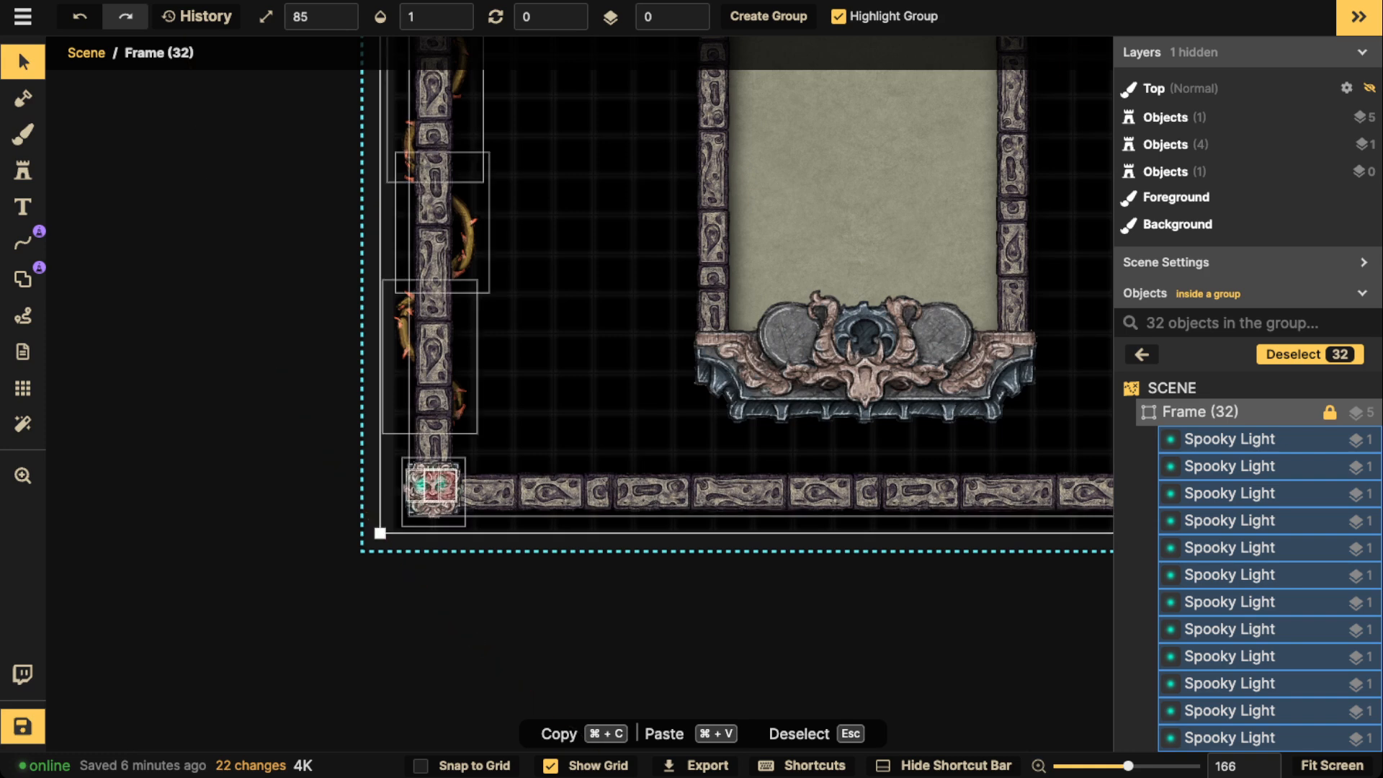
shift+click(441, 485)
click(442, 486)
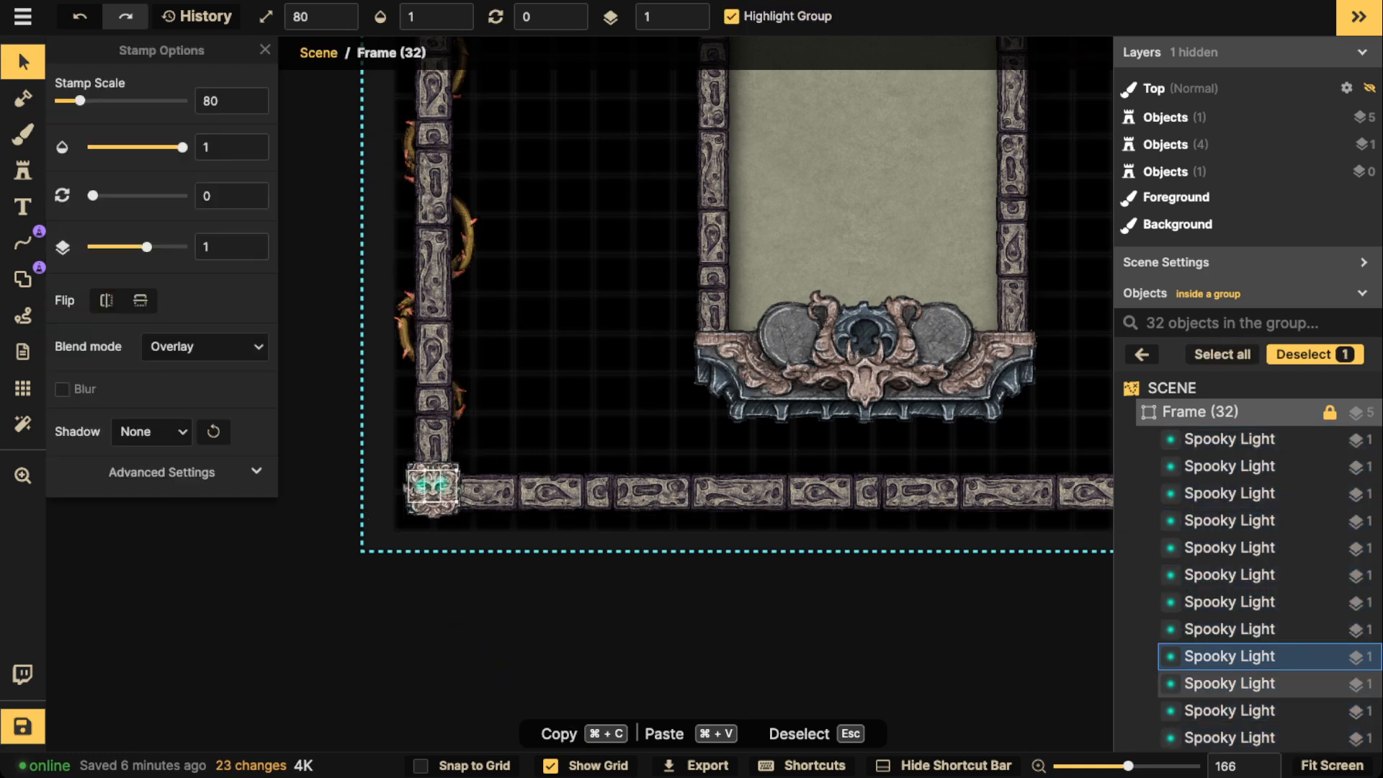
shift+click(421, 486)
key(Escape)
key(Escape)
key(Escape)
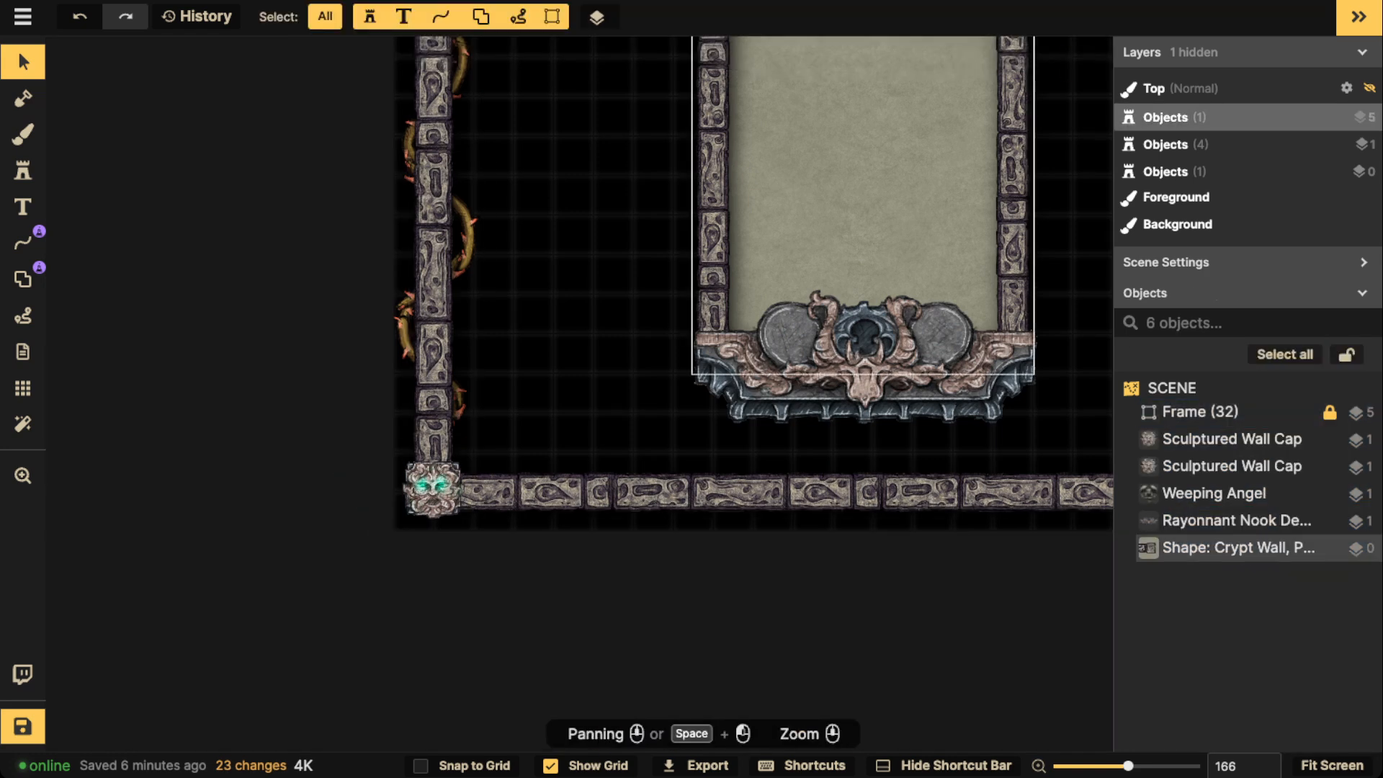
Step: Paste the two Spooky Lights and position them over the Weeping Angel's eyes
drag(851, 64, 684, 692)
scroll(684, 691, up, 2)
scroll(686, 443, up, 6)
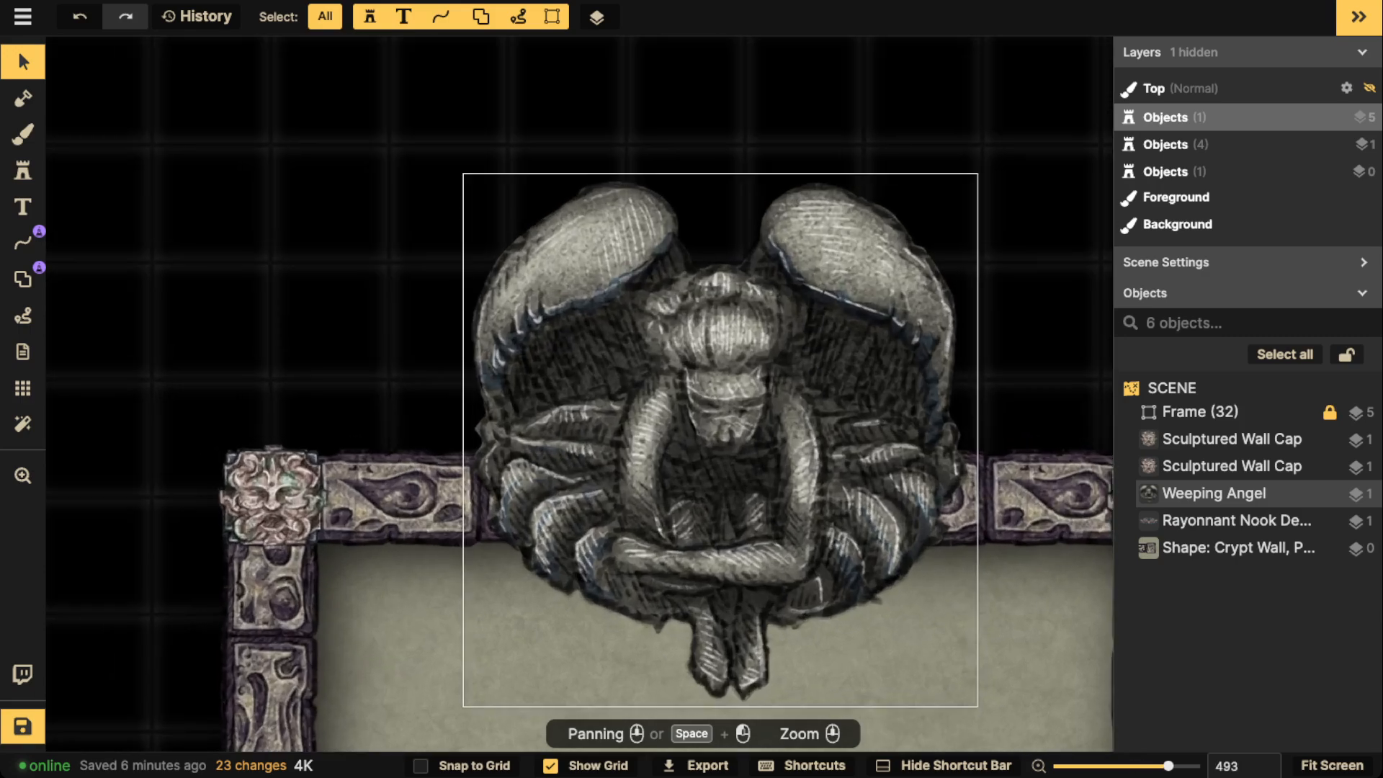
key(super+v)
drag(723, 423, 723, 416)
key(Escape)
Step: Enter the Frame group, copy two Grasping Thorns lines from its left wall and leave the group
scroll(507, 407, down, 2)
drag(674, 691, 664, 350)
drag(666, 648, 667, 394)
scroll(668, 395, up, 2)
scroll(625, 196, down, 6)
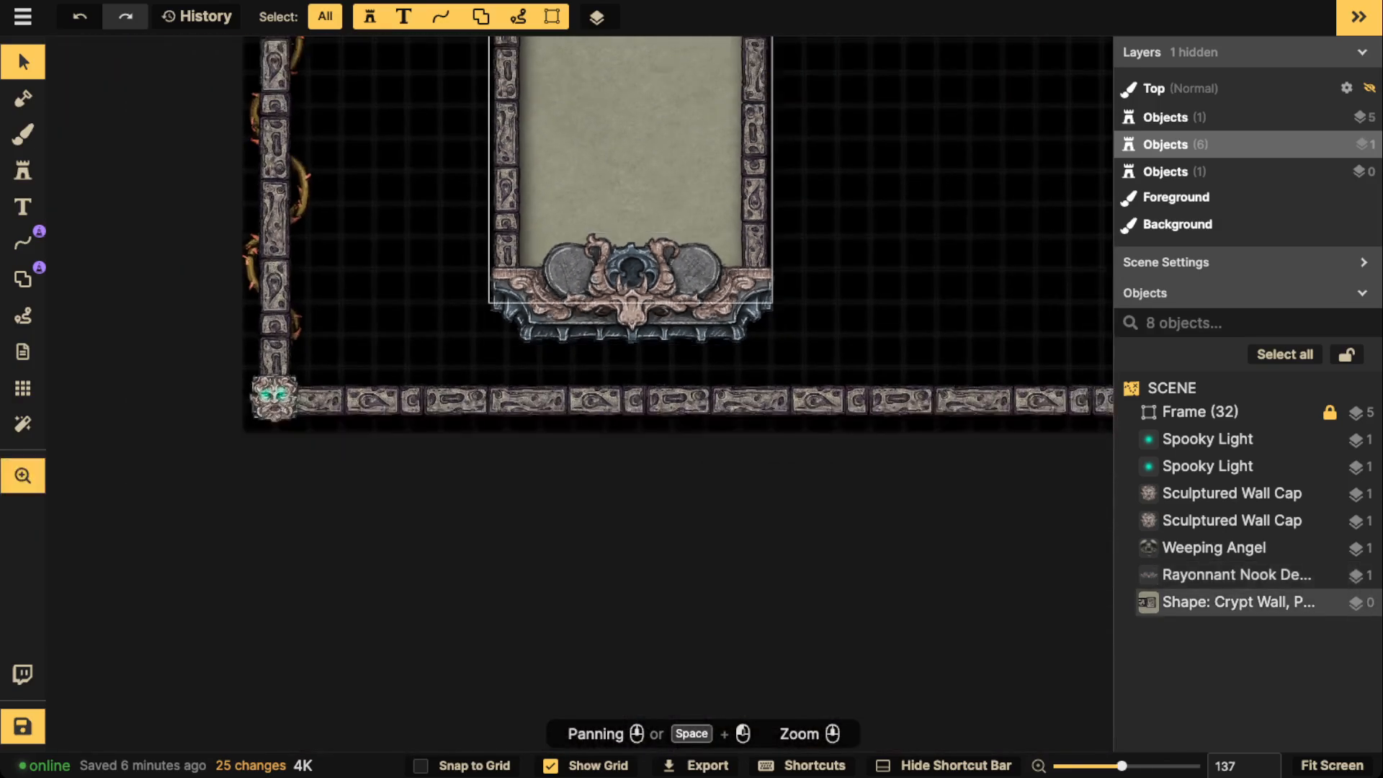
drag(624, 196, 625, 652)
scroll(588, 288, down, 2)
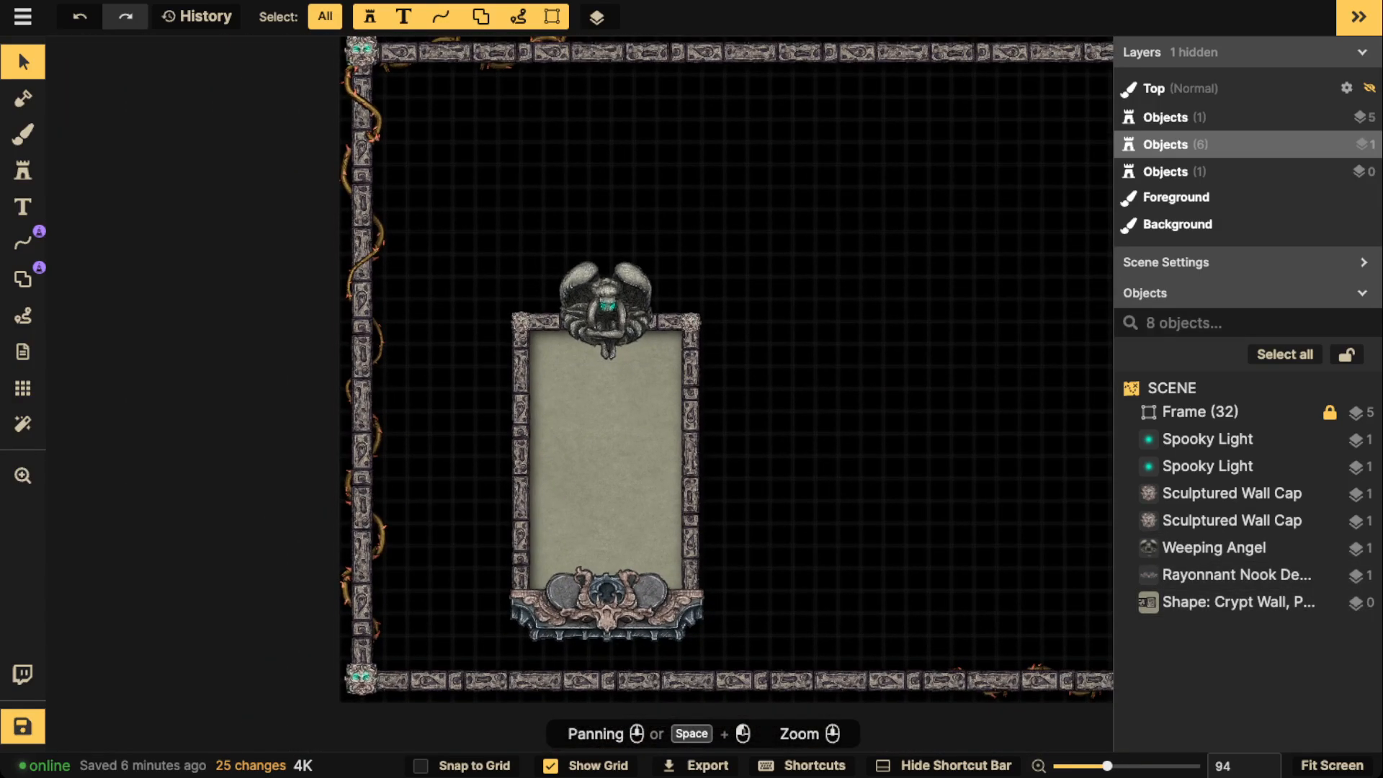
click(1309, 412)
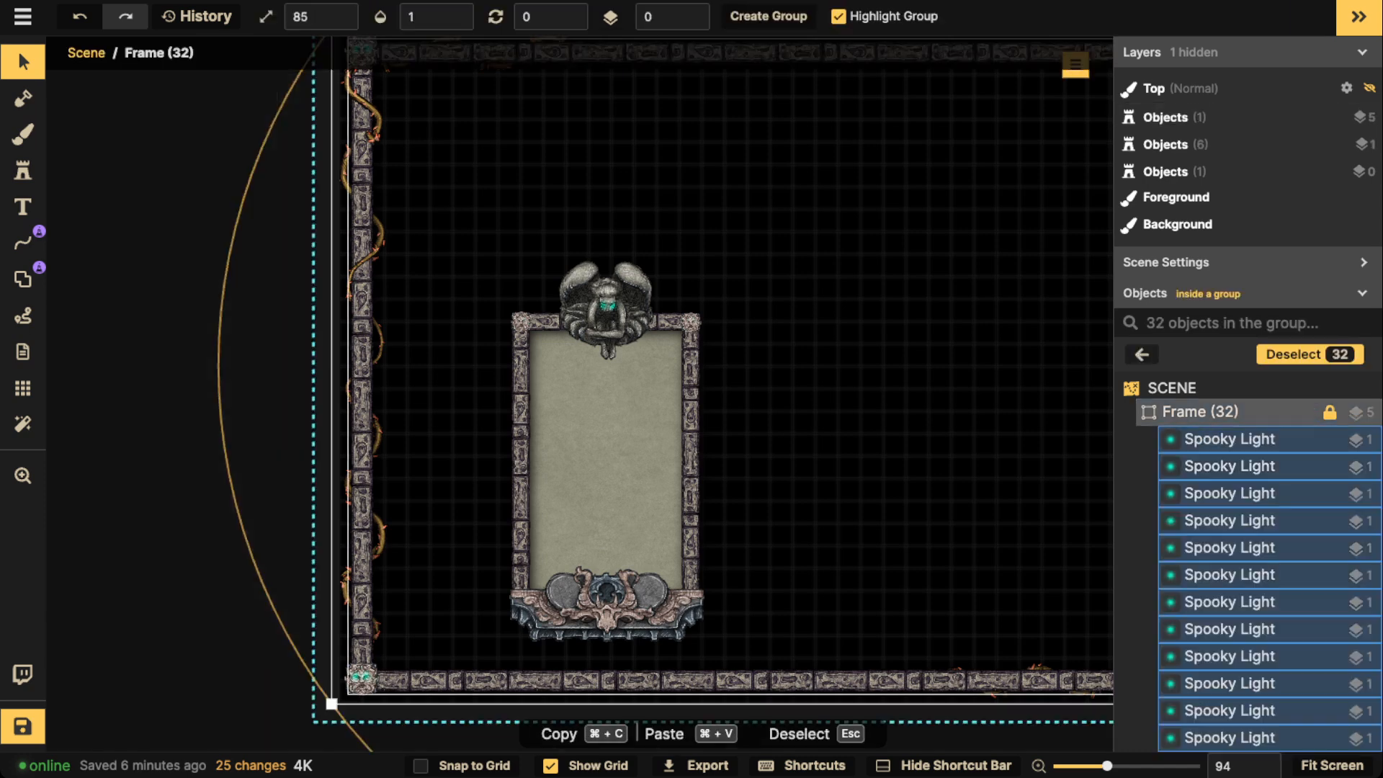
click(362, 265)
shift+click(365, 206)
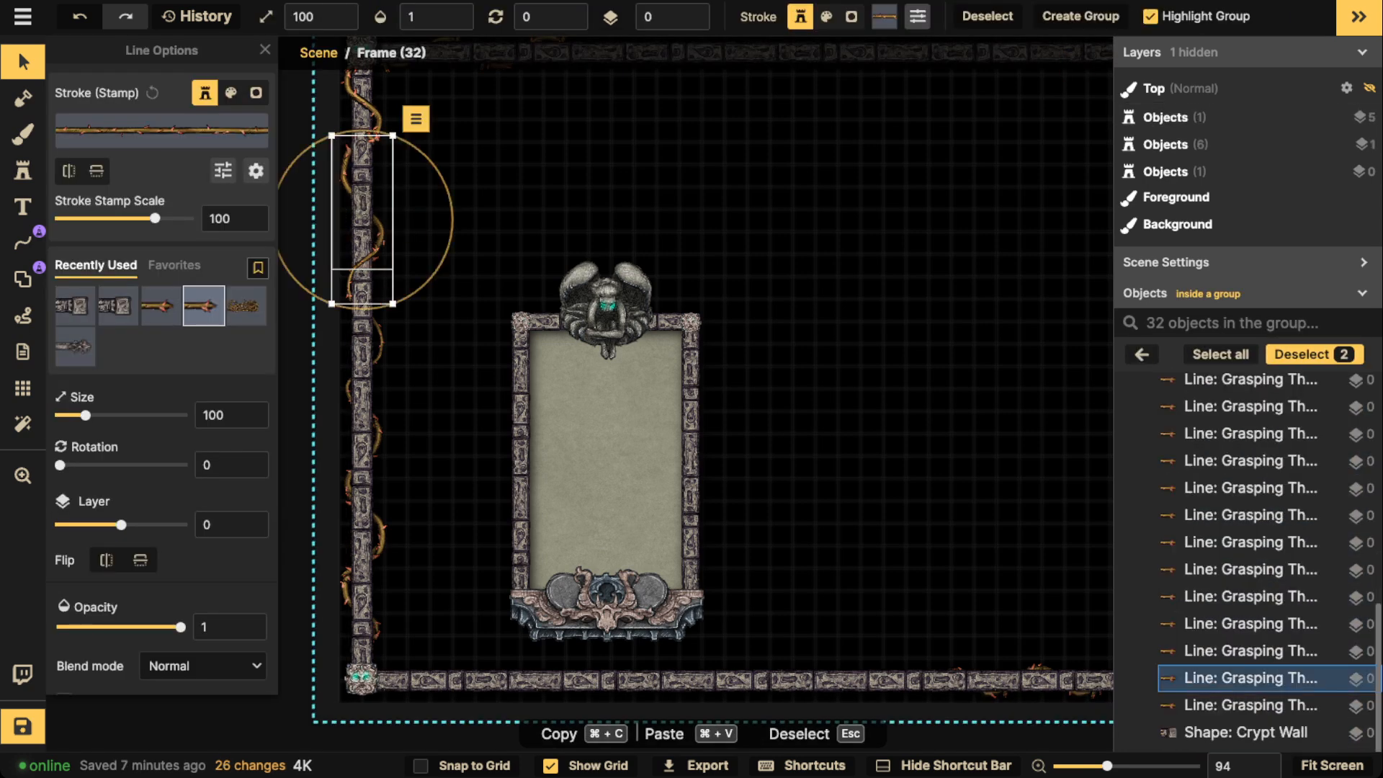
key(Escape)
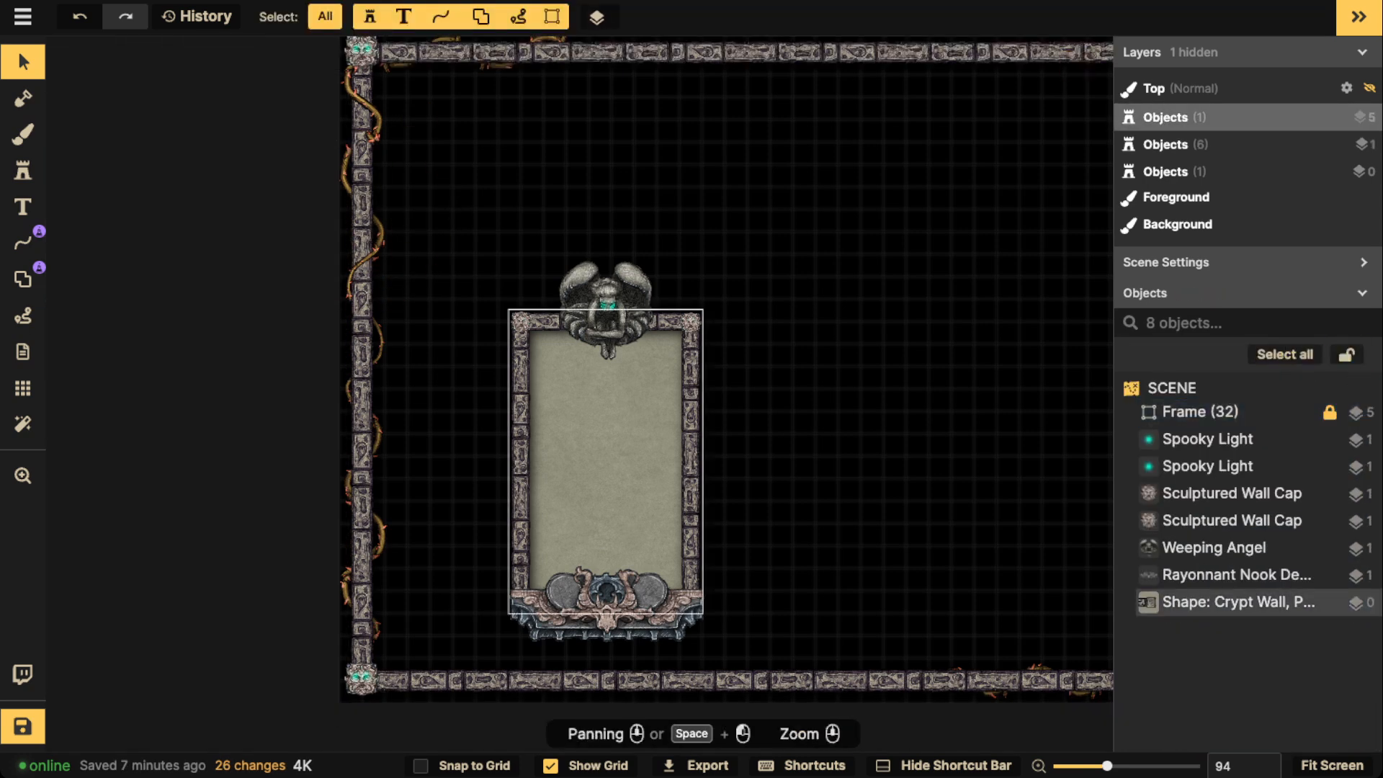
Step: Paste the two thorn lines onto the panel's left wall and scale them down to 89
key(super+v)
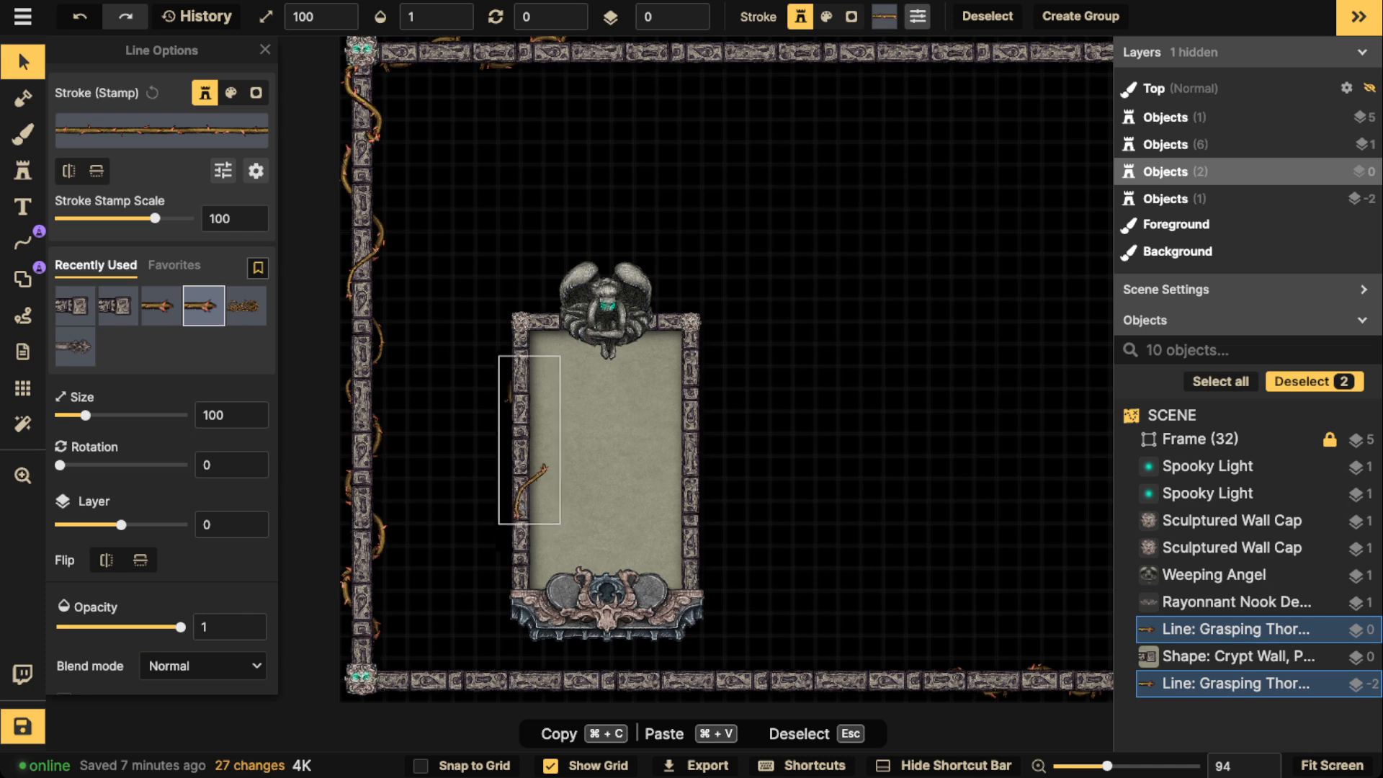
drag(527, 495, 529, 495)
scroll(529, 496, up, 3)
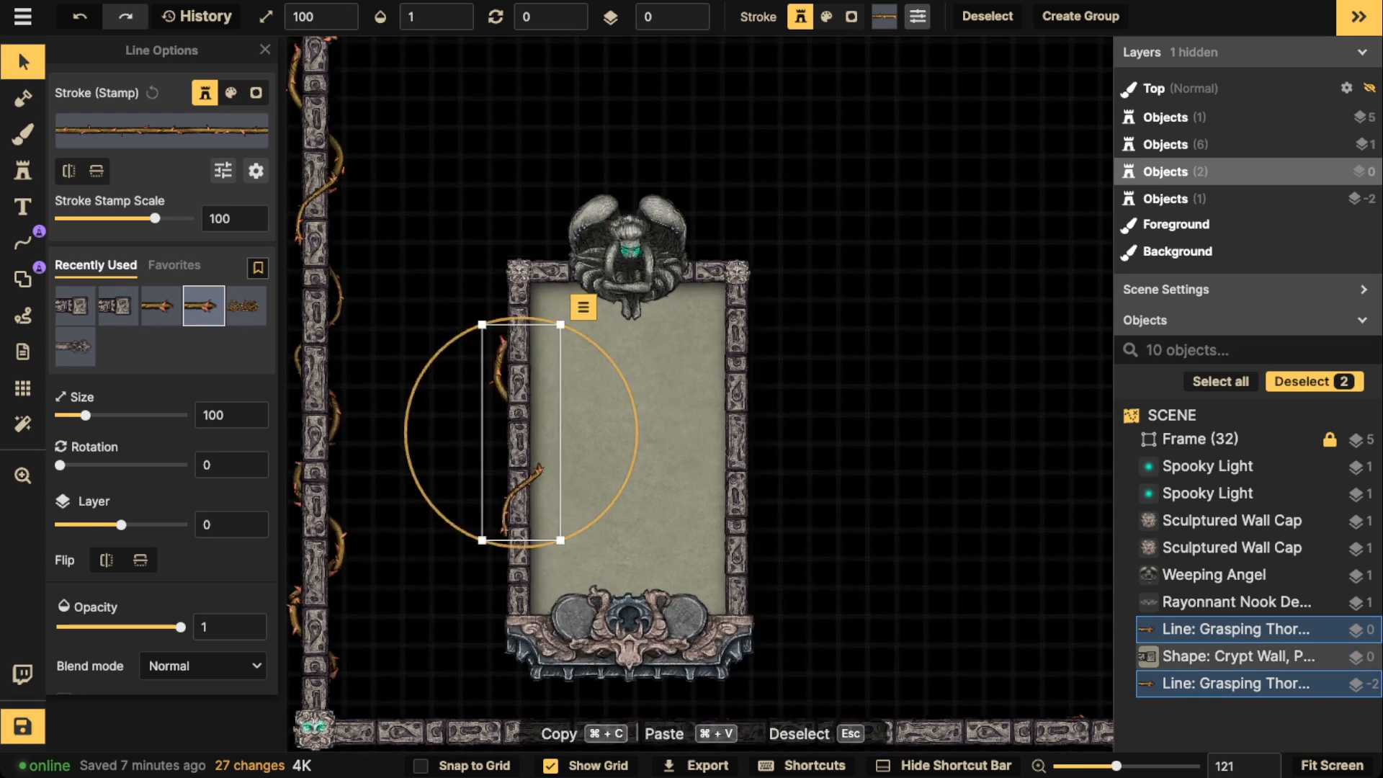
drag(561, 541, 553, 520)
key(Escape)
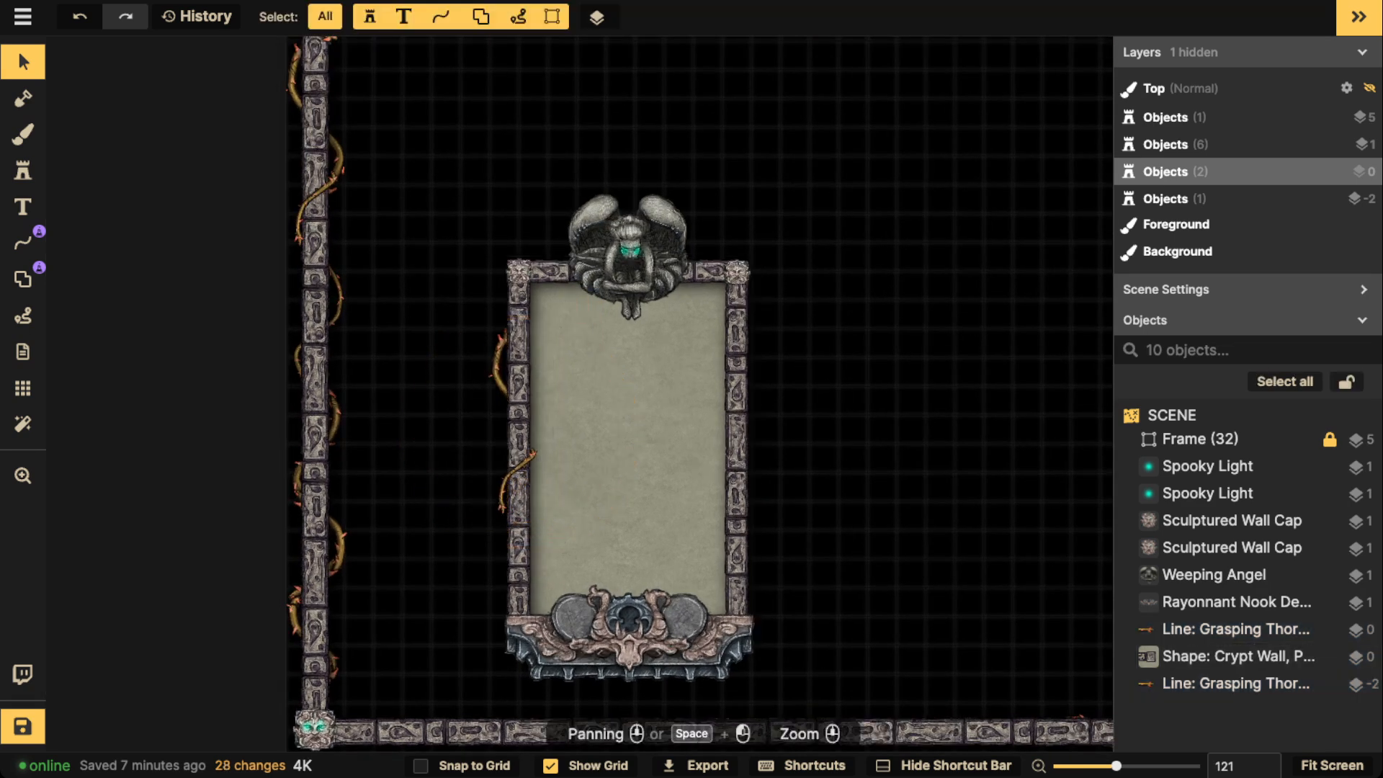
Step: Set the longer thorn line to layer 0 and place it along the upper part of the panel's left wall
drag(498, 371, 505, 359)
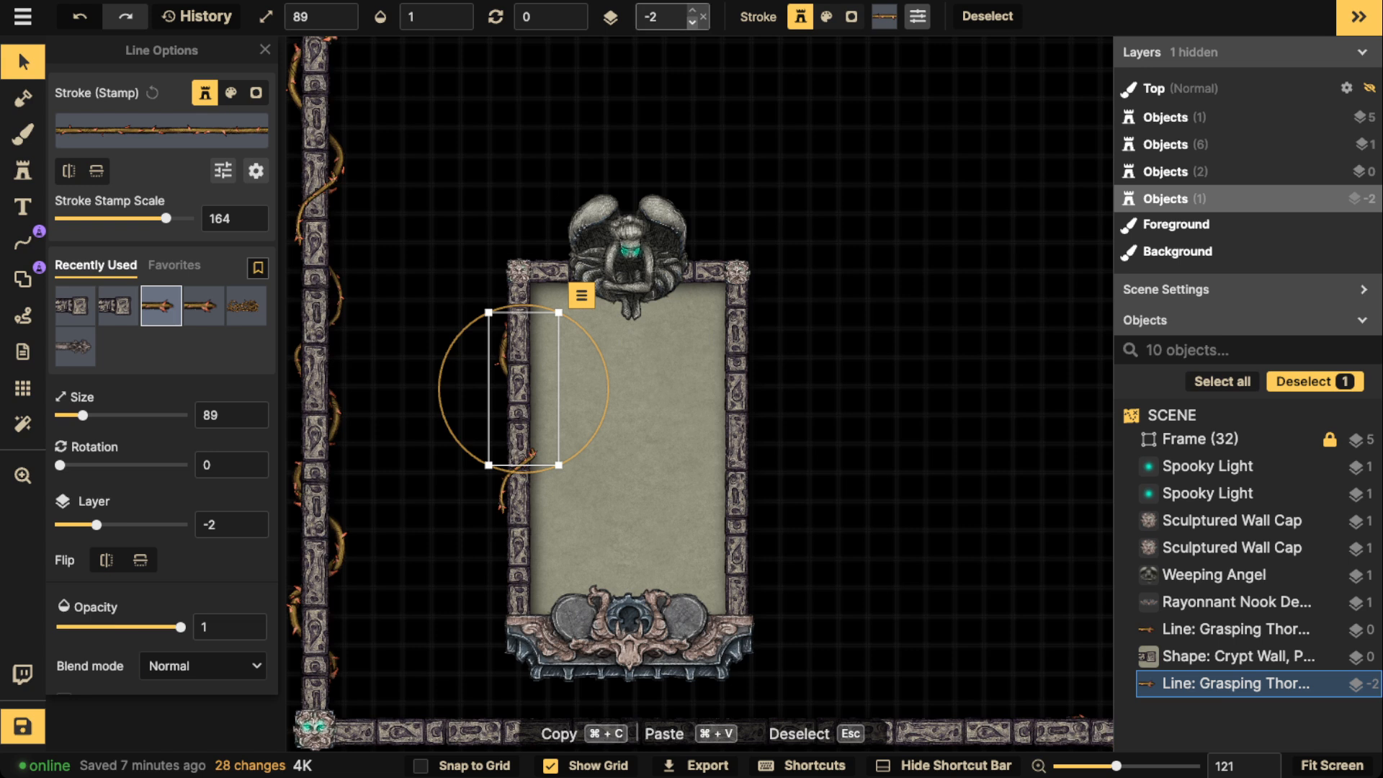
click(693, 10)
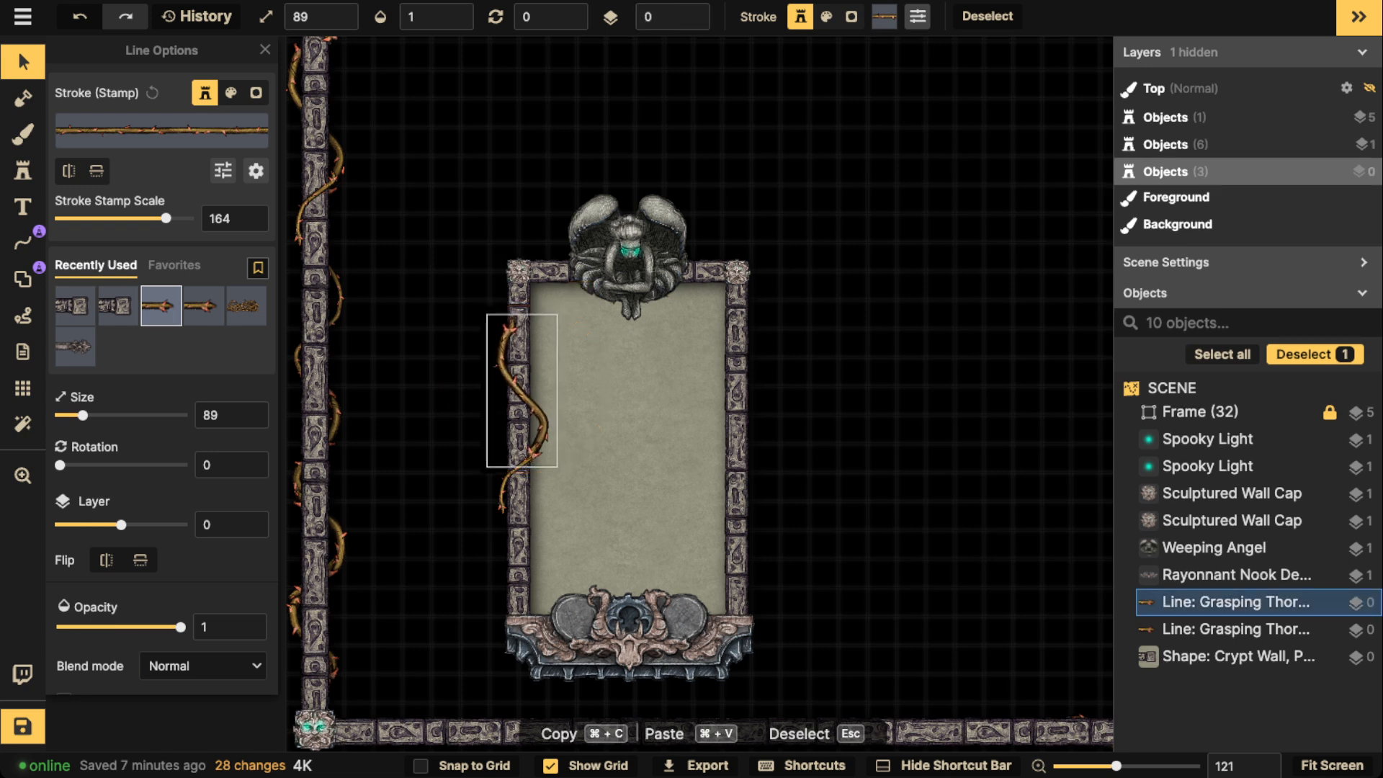
key(Escape)
Step: Set the shorter thorn line's stroke stamp scale to 131 and move it to the lower end of the panel's left wall
click(516, 480)
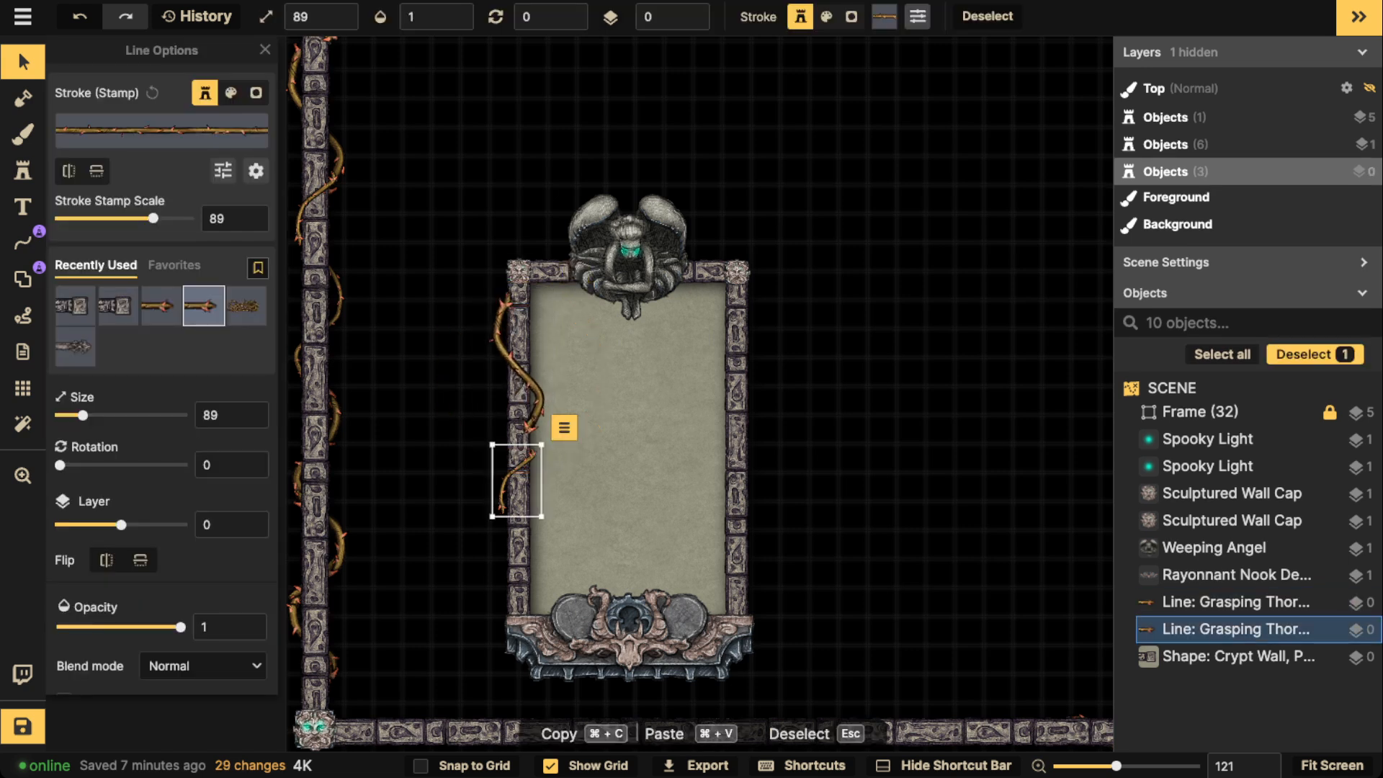
click(258, 219)
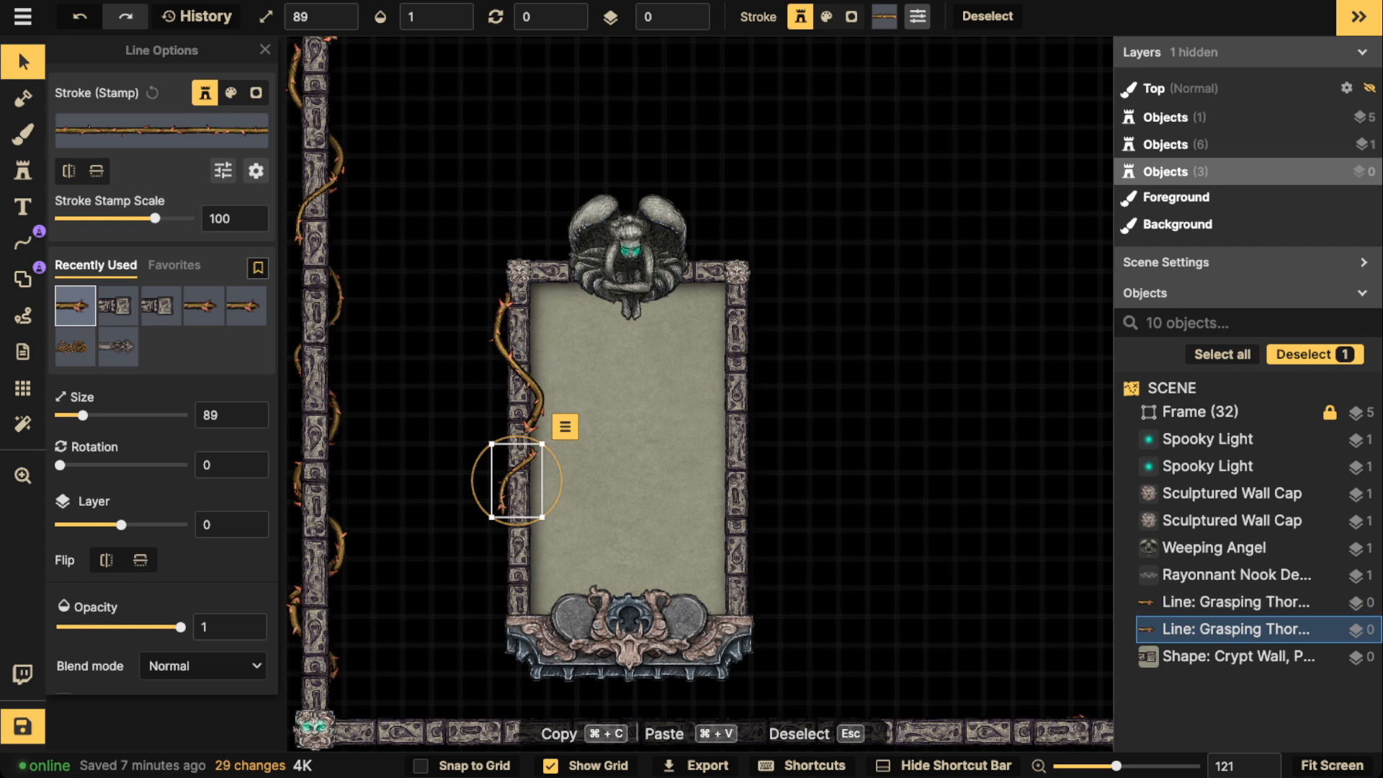
drag(516, 480, 519, 495)
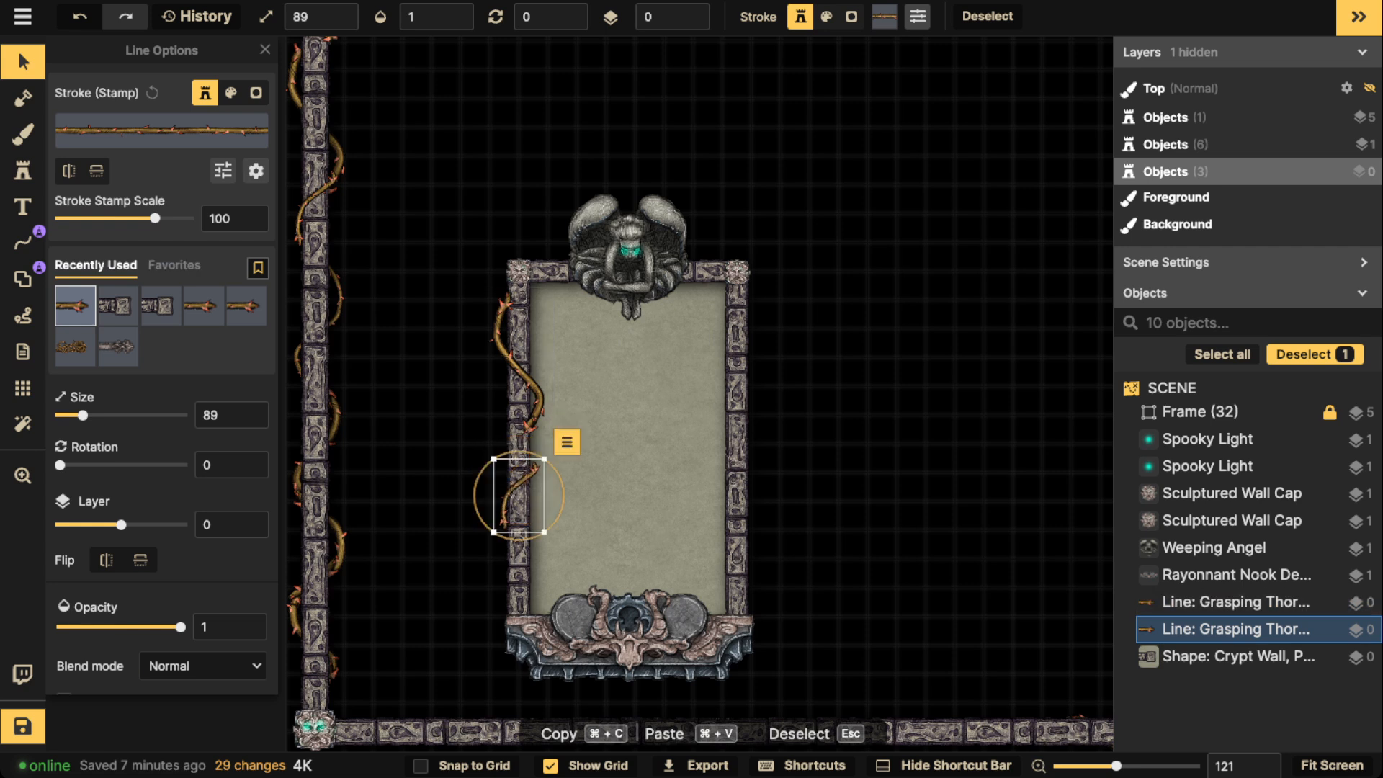
drag(155, 219, 161, 218)
drag(519, 496, 518, 581)
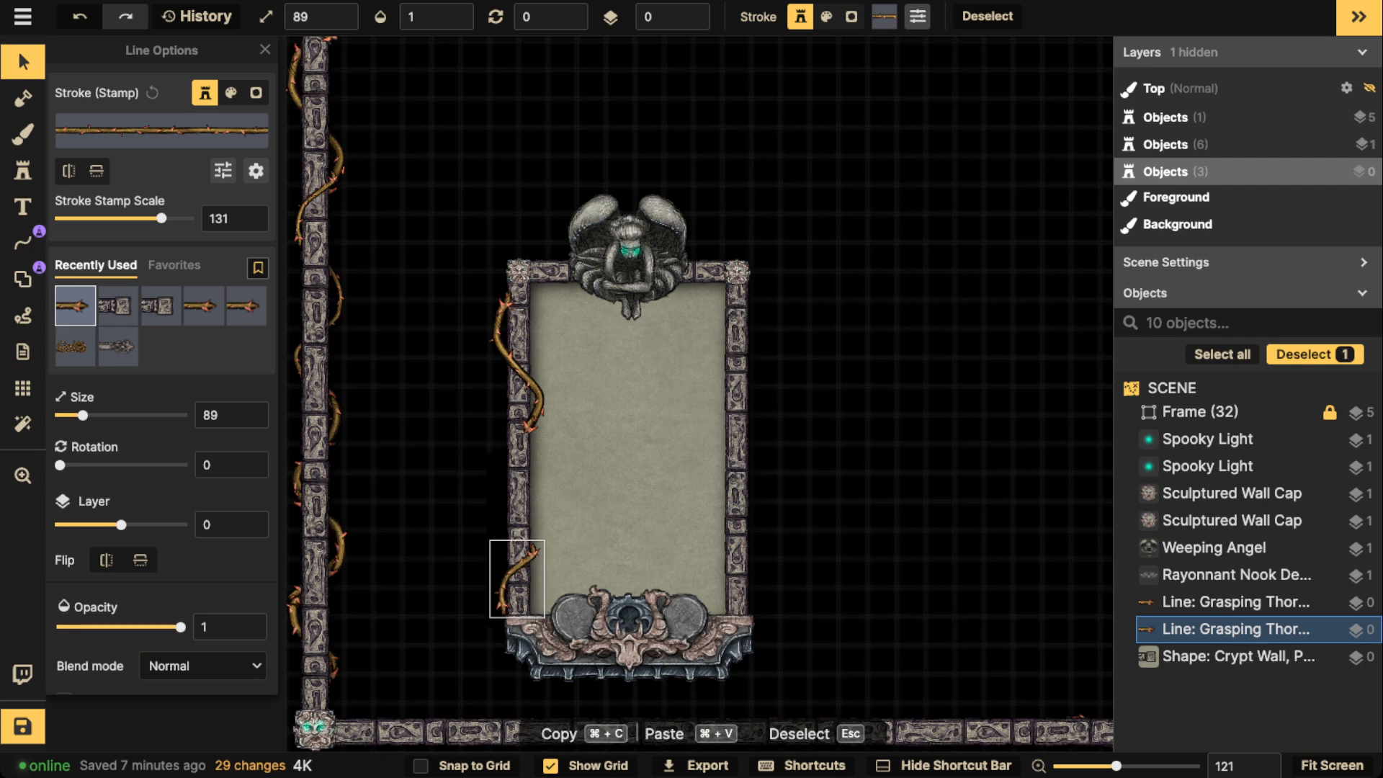
Step: Shift the longer thorn line slightly down the panel's left wall
click(516, 366)
drag(517, 366, 517, 384)
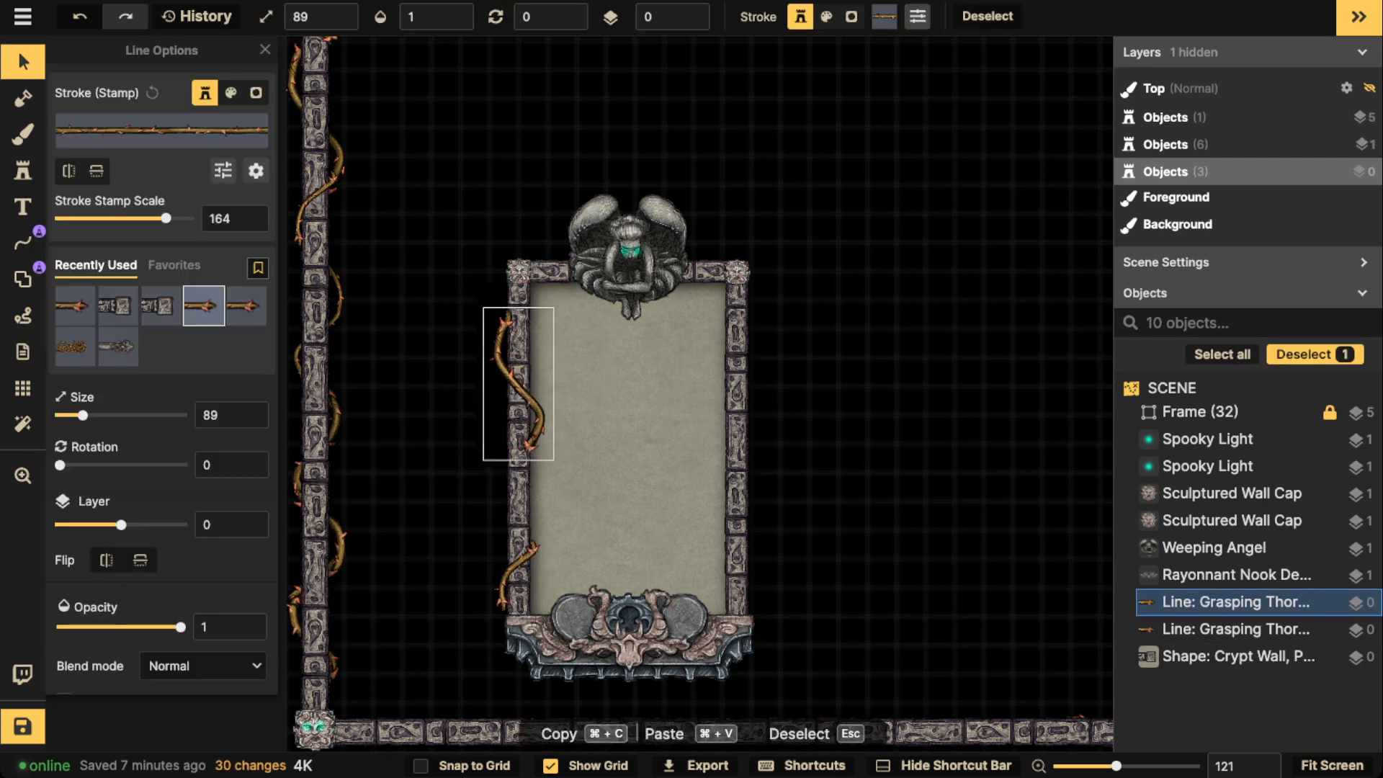
click(493, 296)
Step: Move all nine panel objects up and right together and group them as "To Do List"
scroll(493, 295, down, 1)
scroll(488, 295, down, 3)
drag(475, 215, 766, 569)
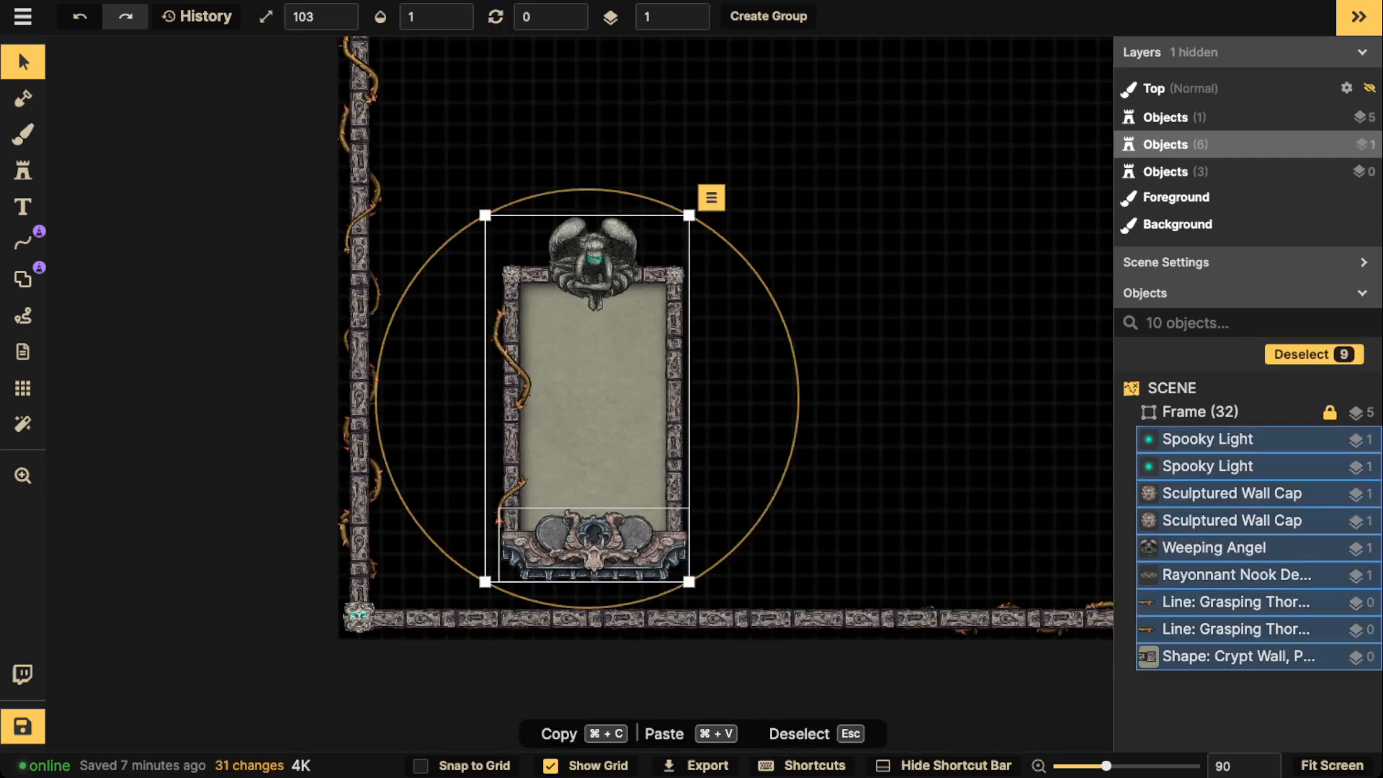
drag(591, 403, 680, 288)
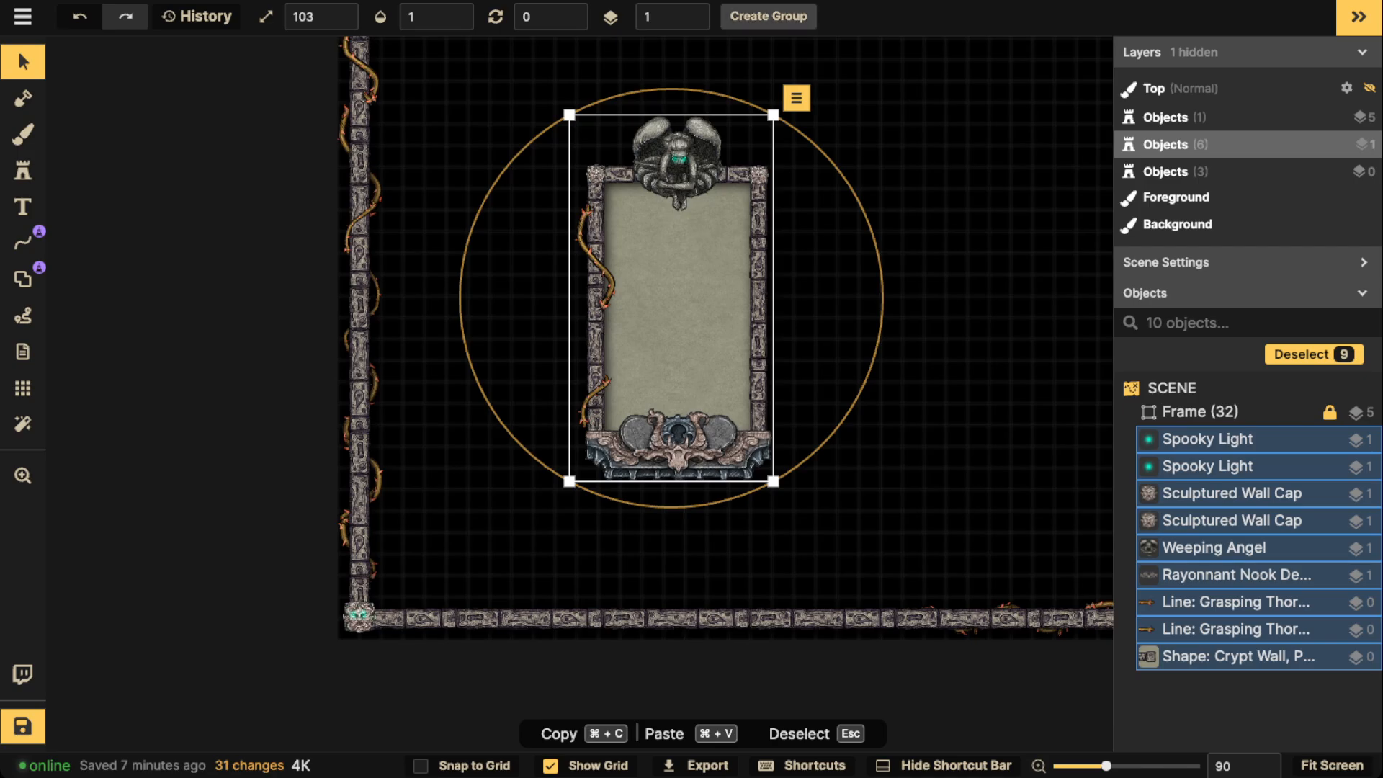
click(769, 16)
click(587, 451)
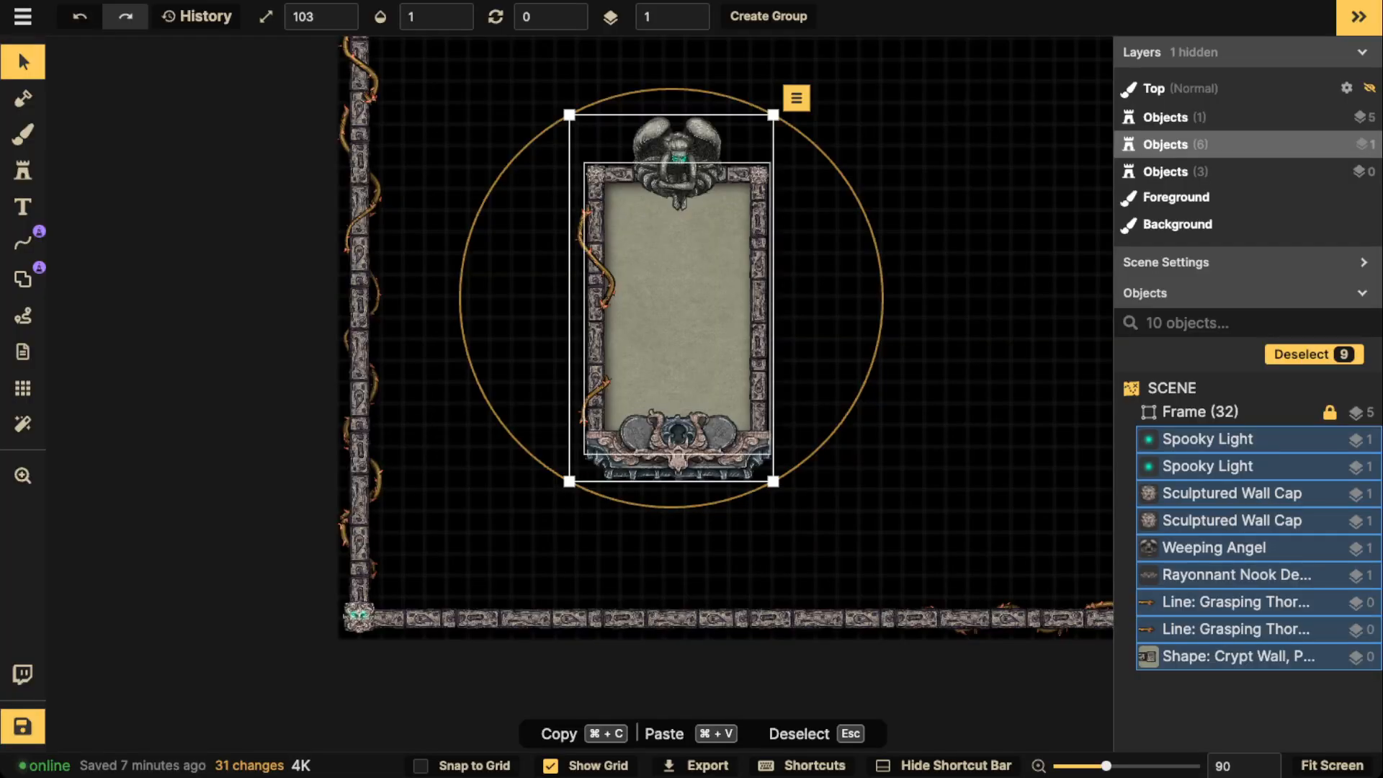
click(769, 16)
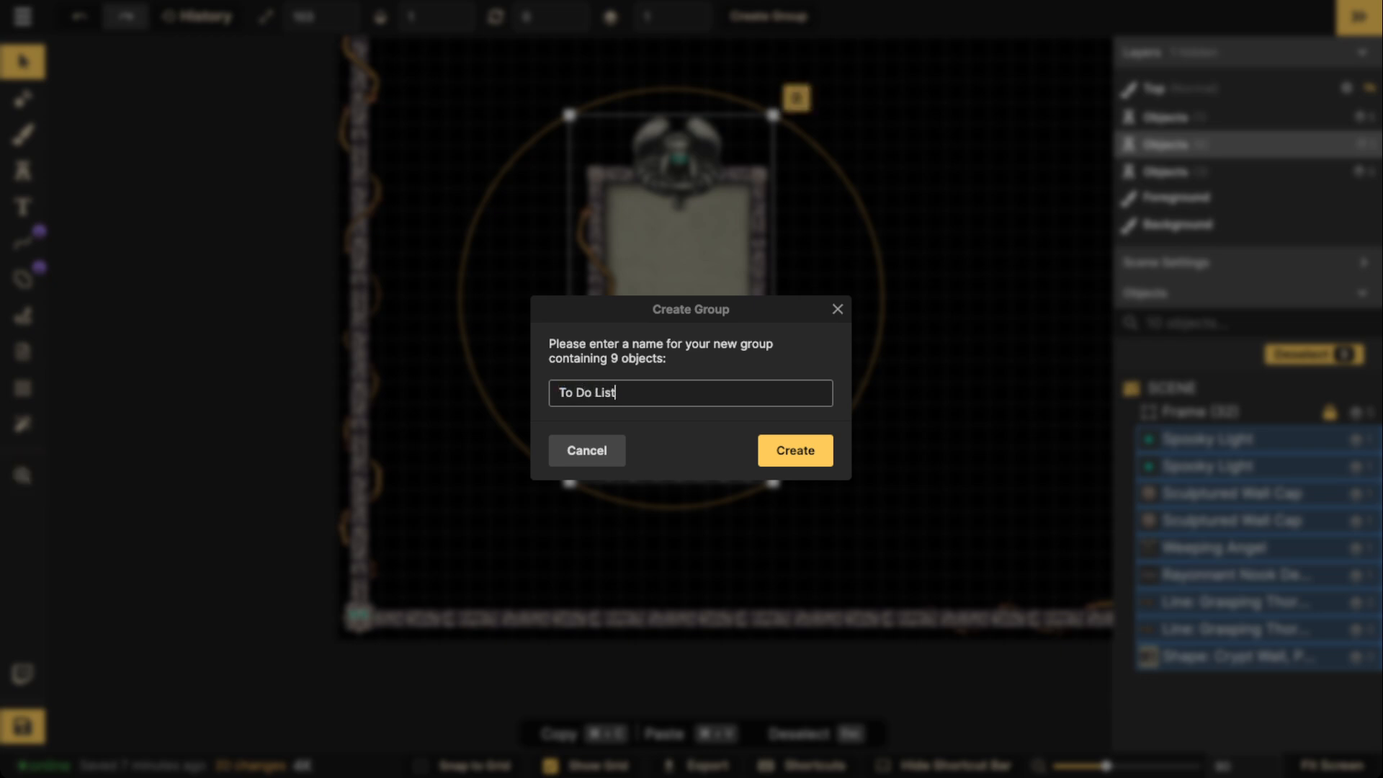
text(To Do List)
key(Return)
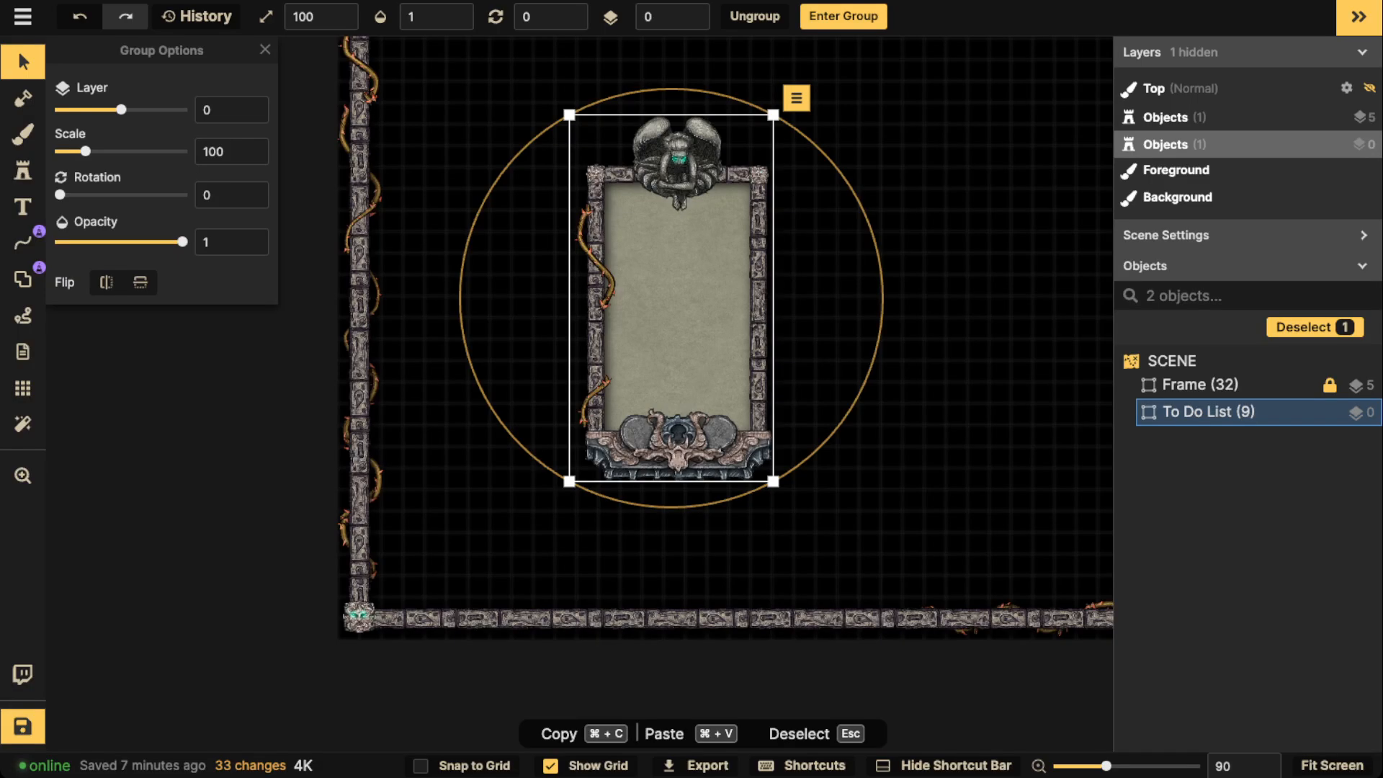
Step: Move the To Do List group down beside the frame's left wall, near the lower-left corner
drag(666, 296, 504, 390)
double_click(504, 389)
key(Escape)
key(Escape)
click(504, 390)
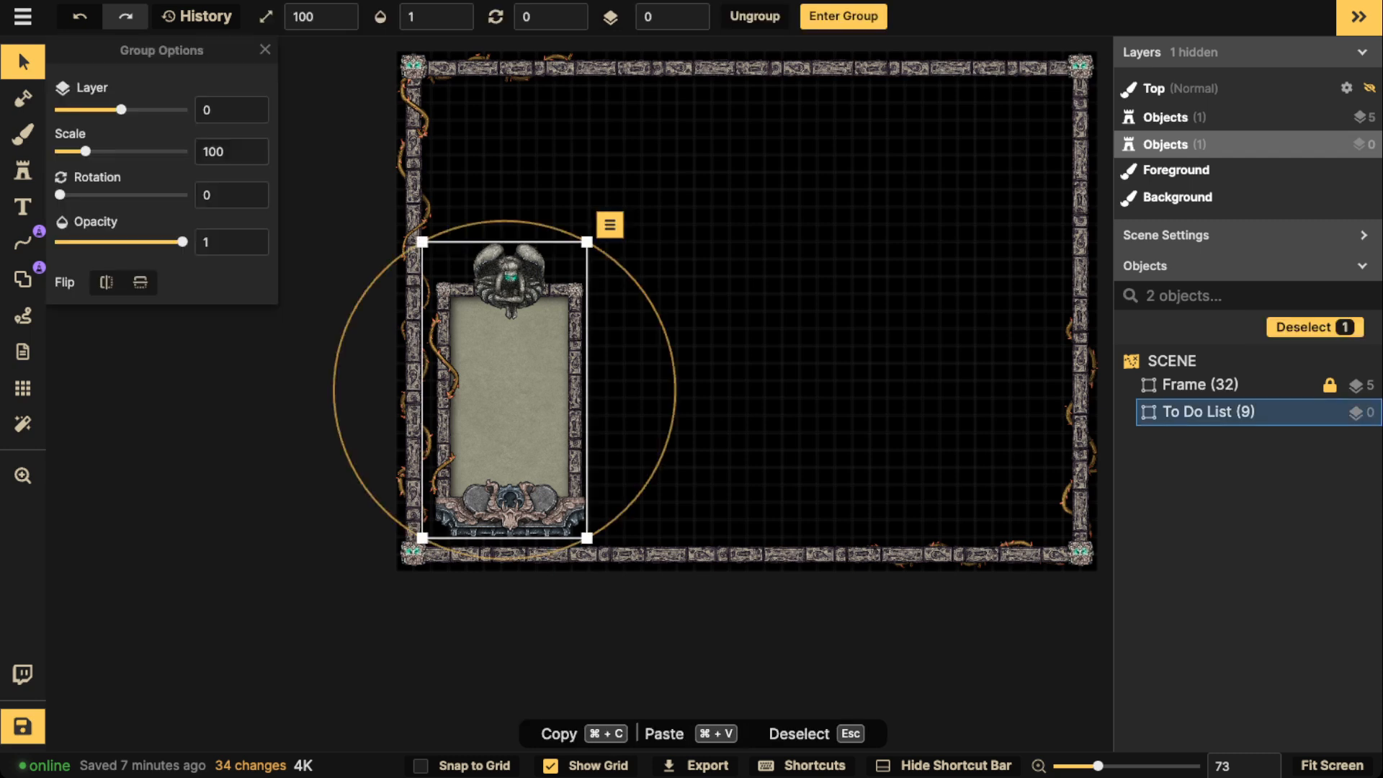
Step: Try rotating the To Do List group around its centre
drag(676, 389, 650, 334)
click(694, 351)
scroll(693, 351, down, 2)
click(497, 374)
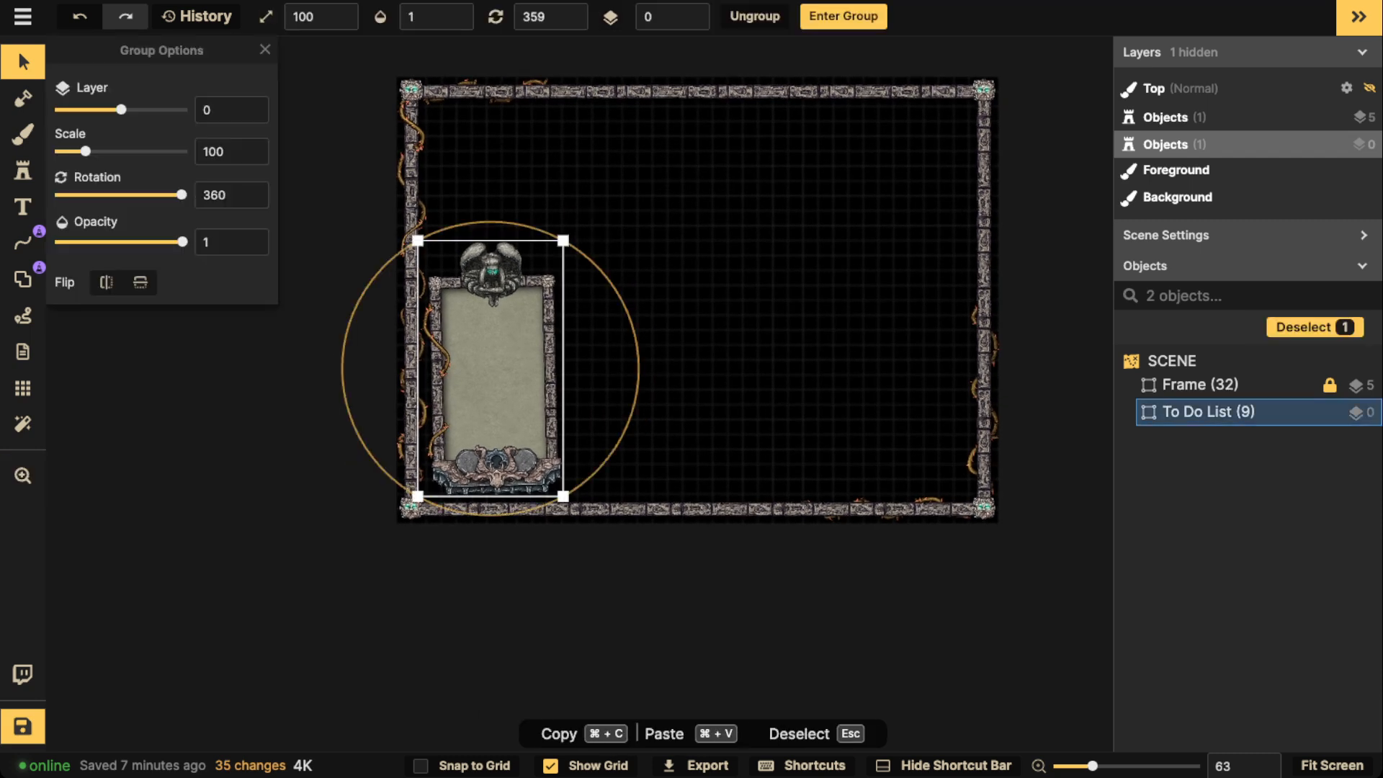
Step: Shrink the To Do List group slightly and seat it in the frame's lower-left corner
drag(564, 241, 556, 253)
drag(497, 374, 493, 384)
key(Escape)
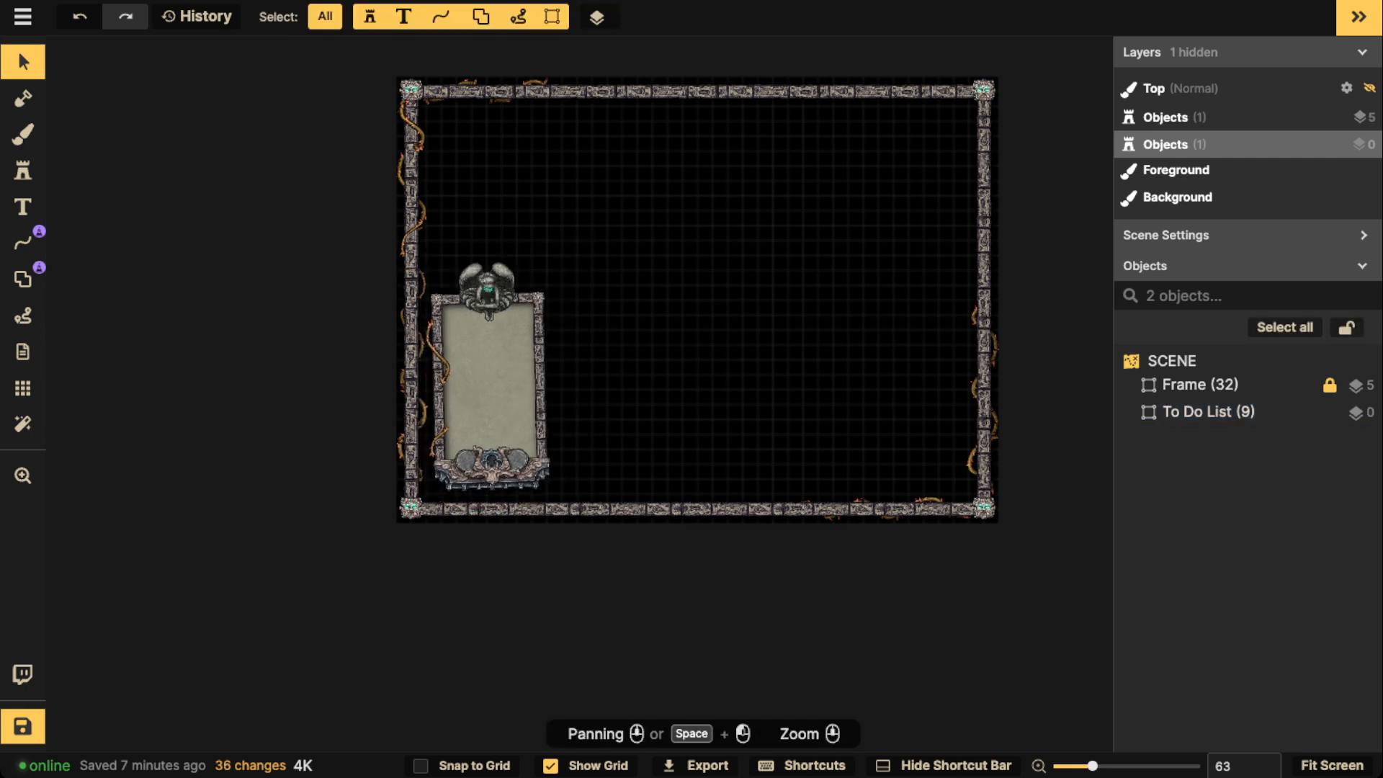
Step: Move the To Do List group down and left, close against the frame's lower-left corner
scroll(621, 455, up, 2)
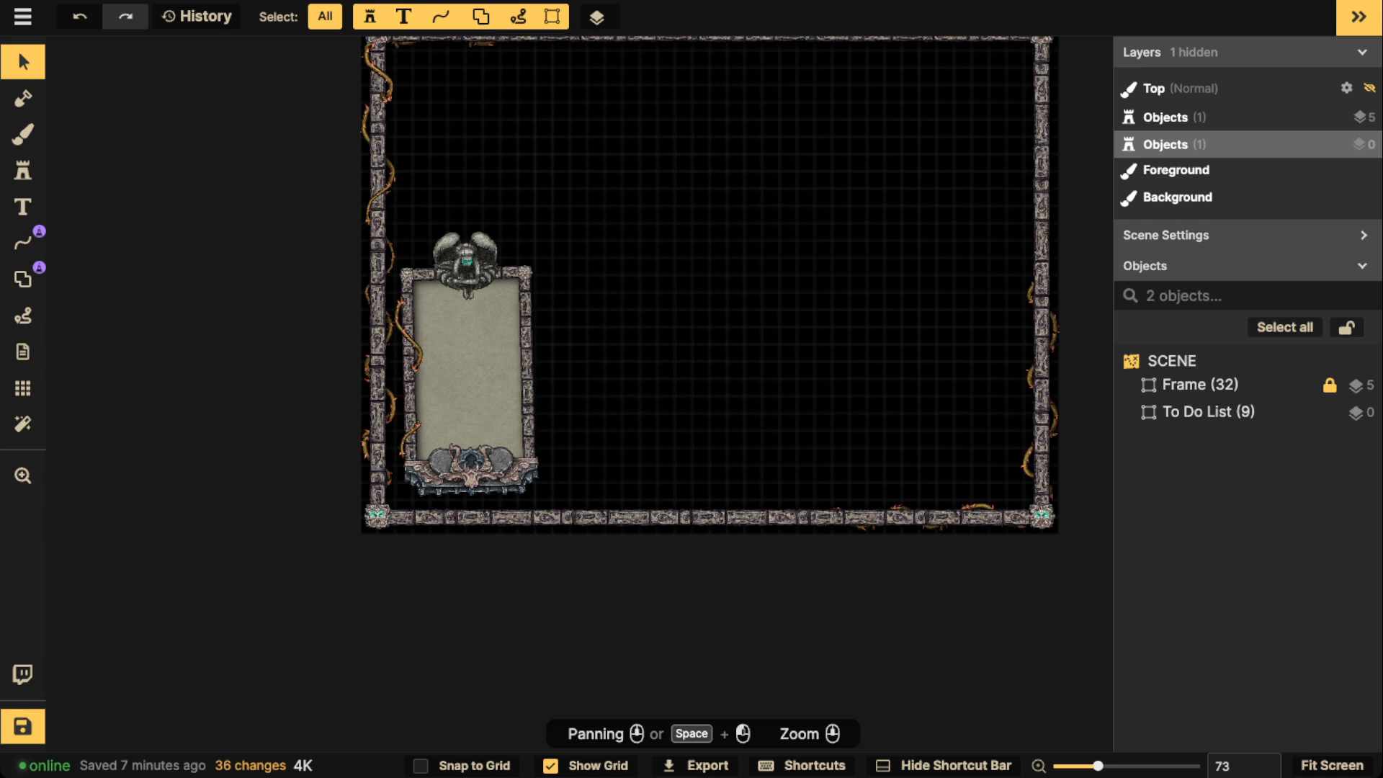
click(472, 375)
drag(472, 375, 464, 385)
key(Escape)
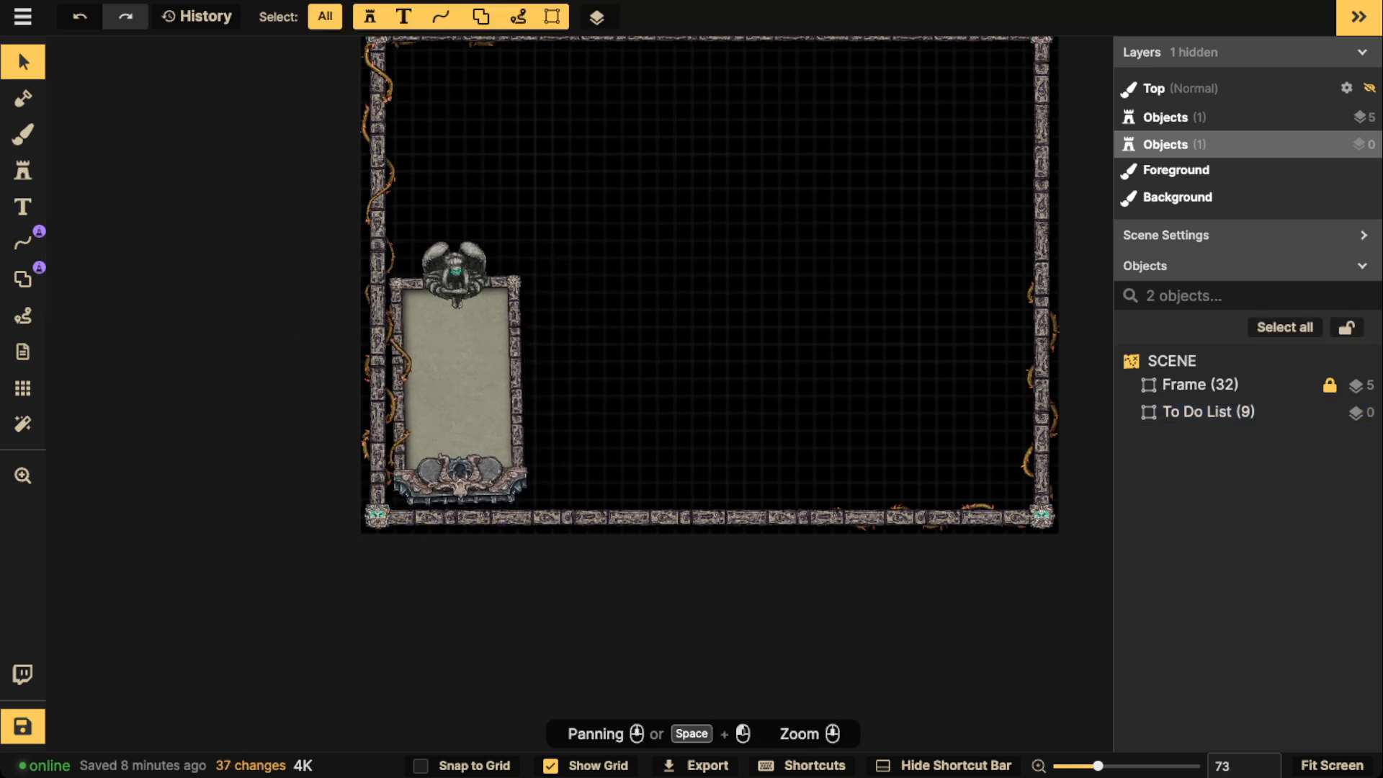
Step: Lock the To Do List group and save the scene
click(1330, 412)
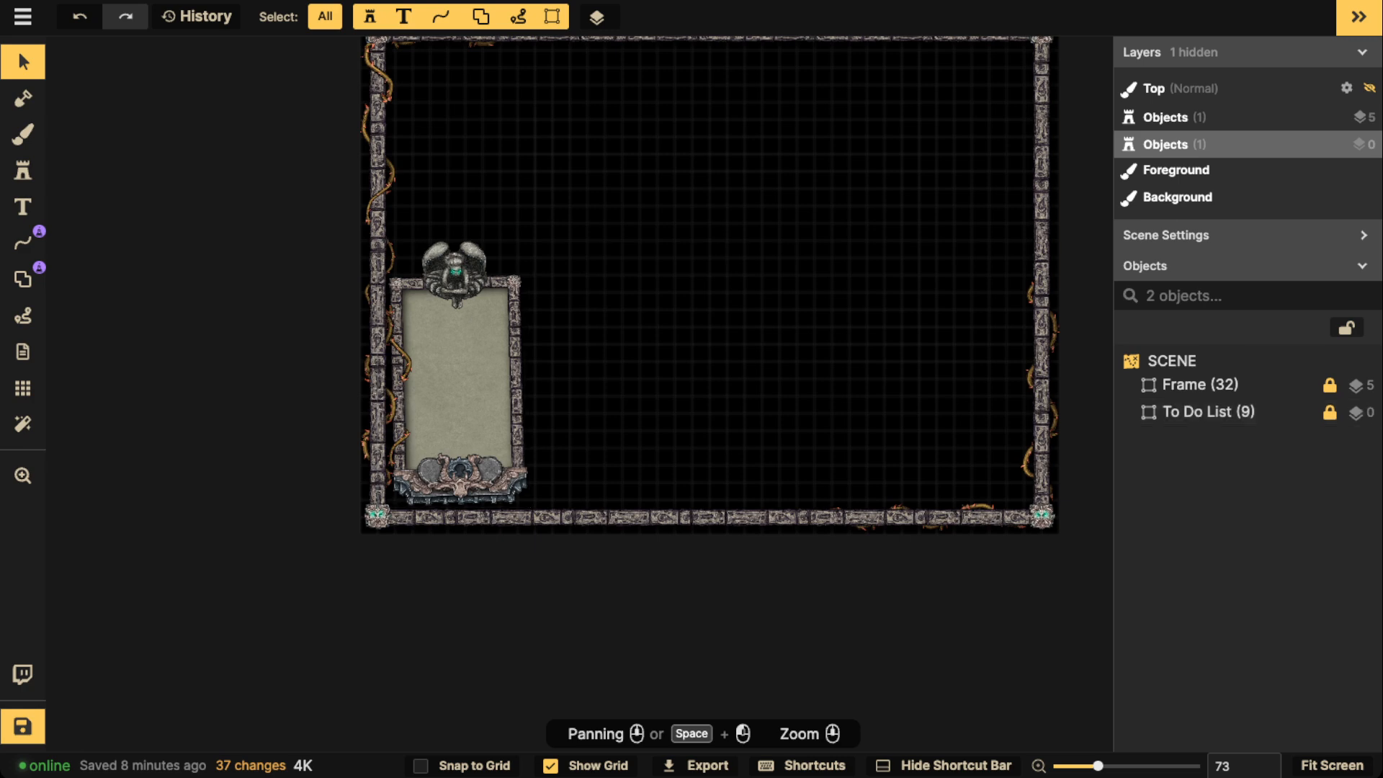
click(22, 475)
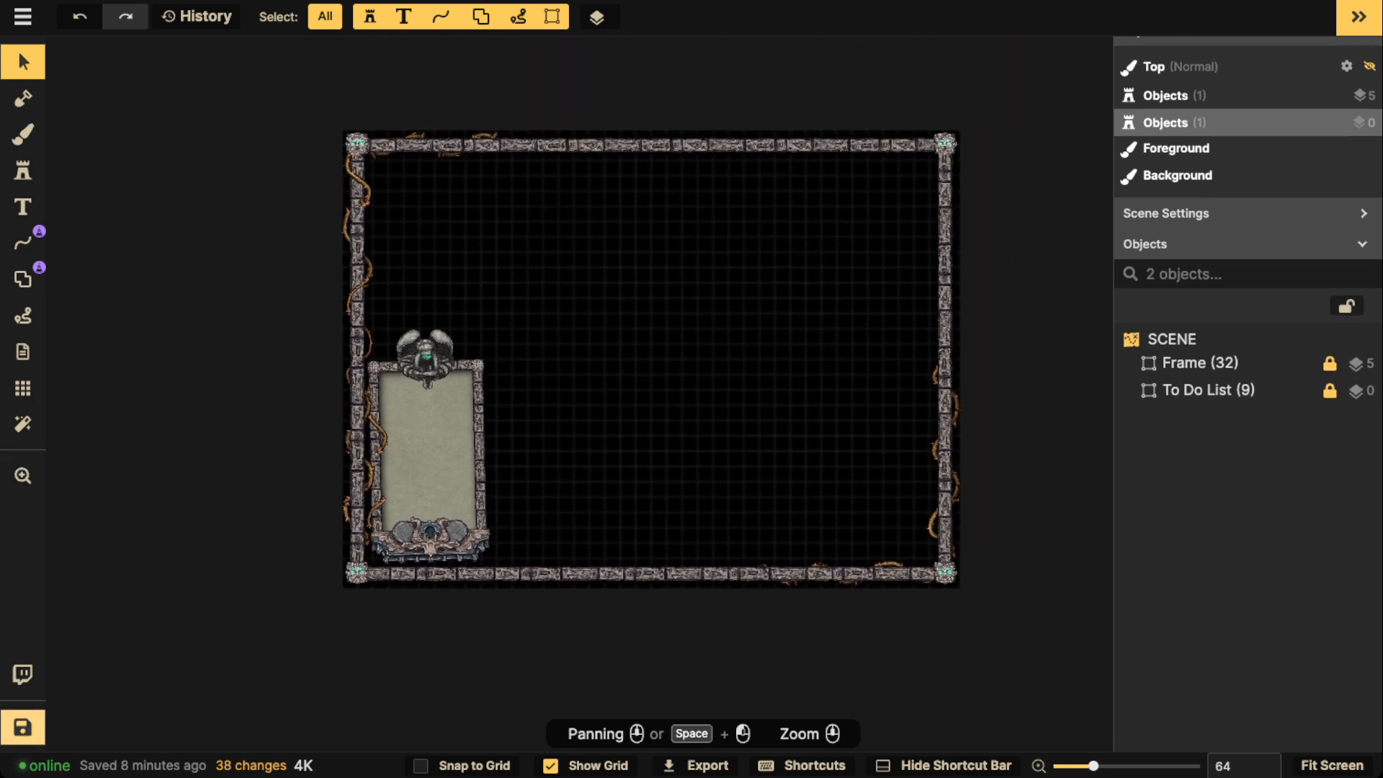
key(ctrl+s)
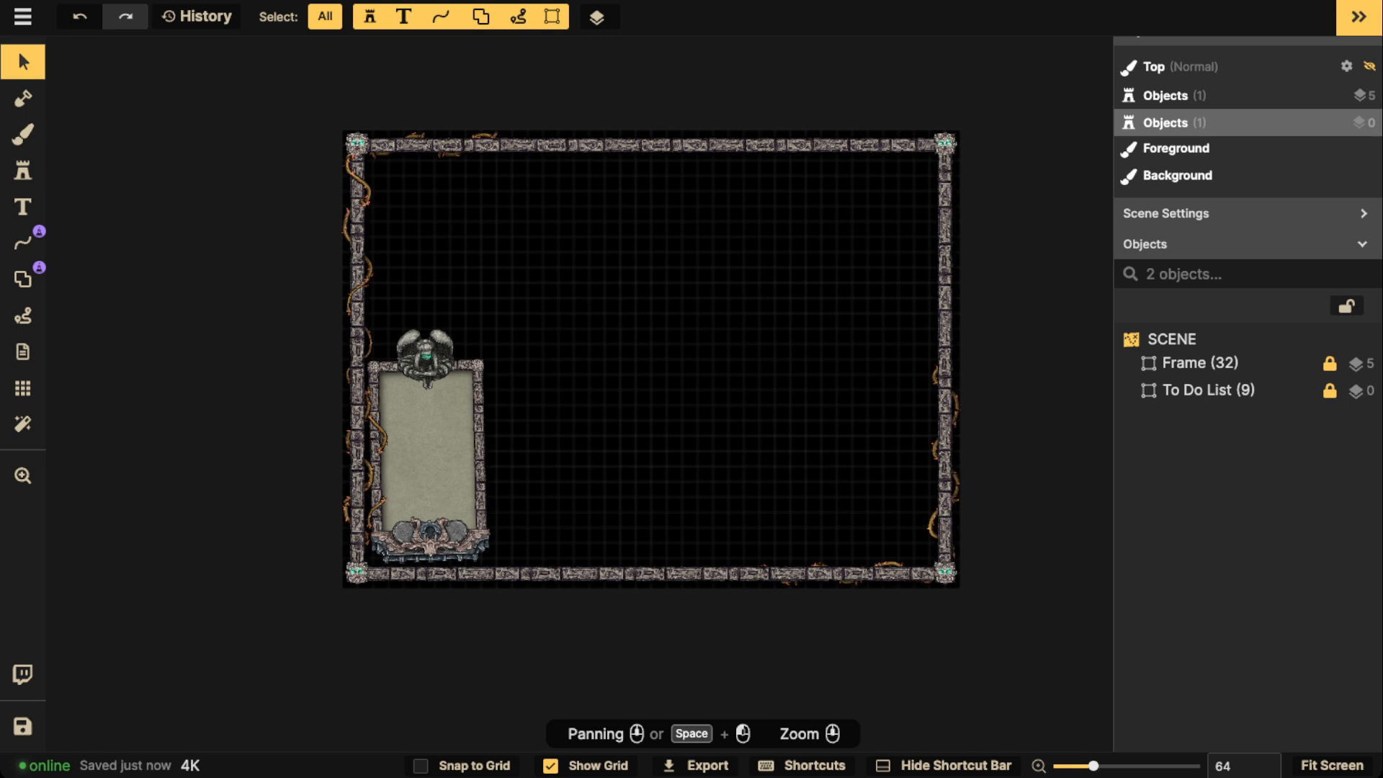
Step: Turn on grid snapping and draw a thorny-vine ellipse about 5.5 by 7 squares to the right of the To Do List panel
scroll(583, 422, up, 3)
drag(584, 422, 471, 396)
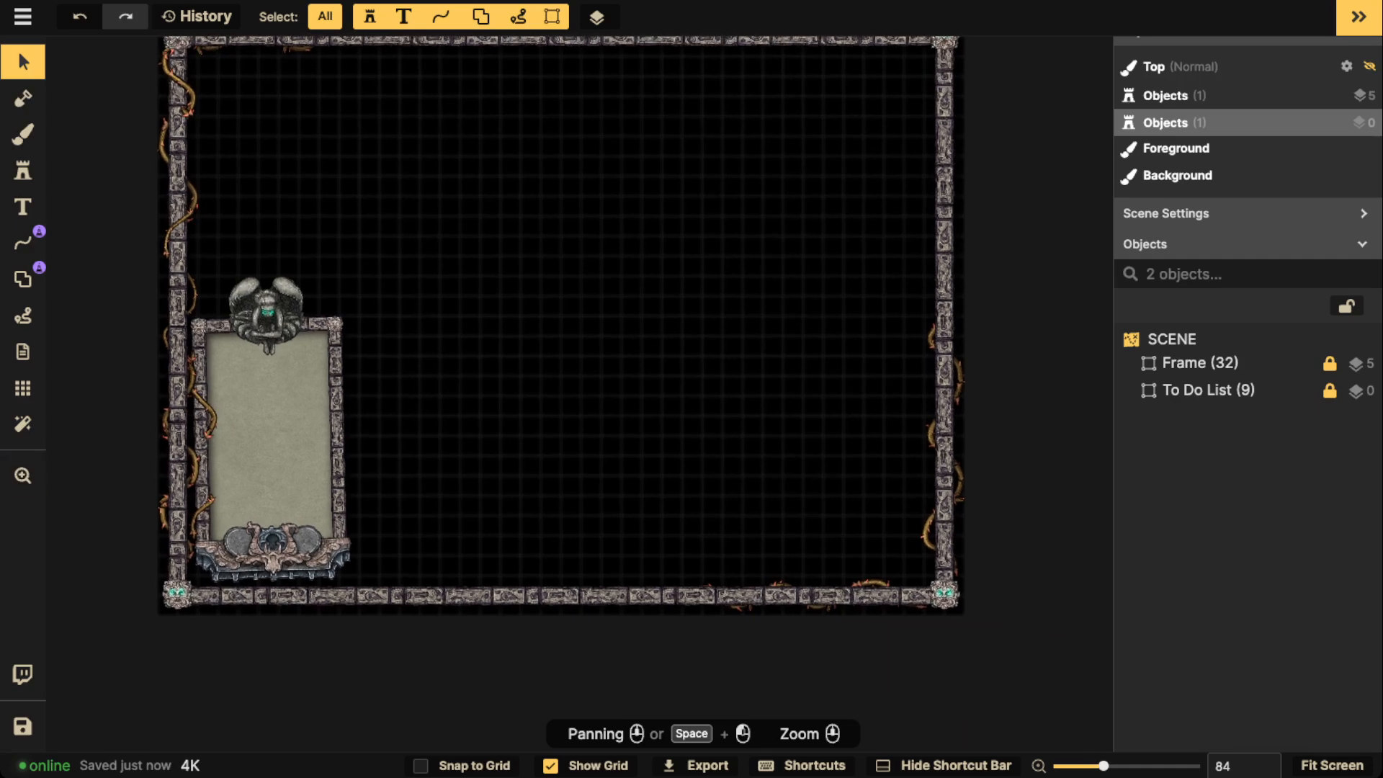
click(23, 279)
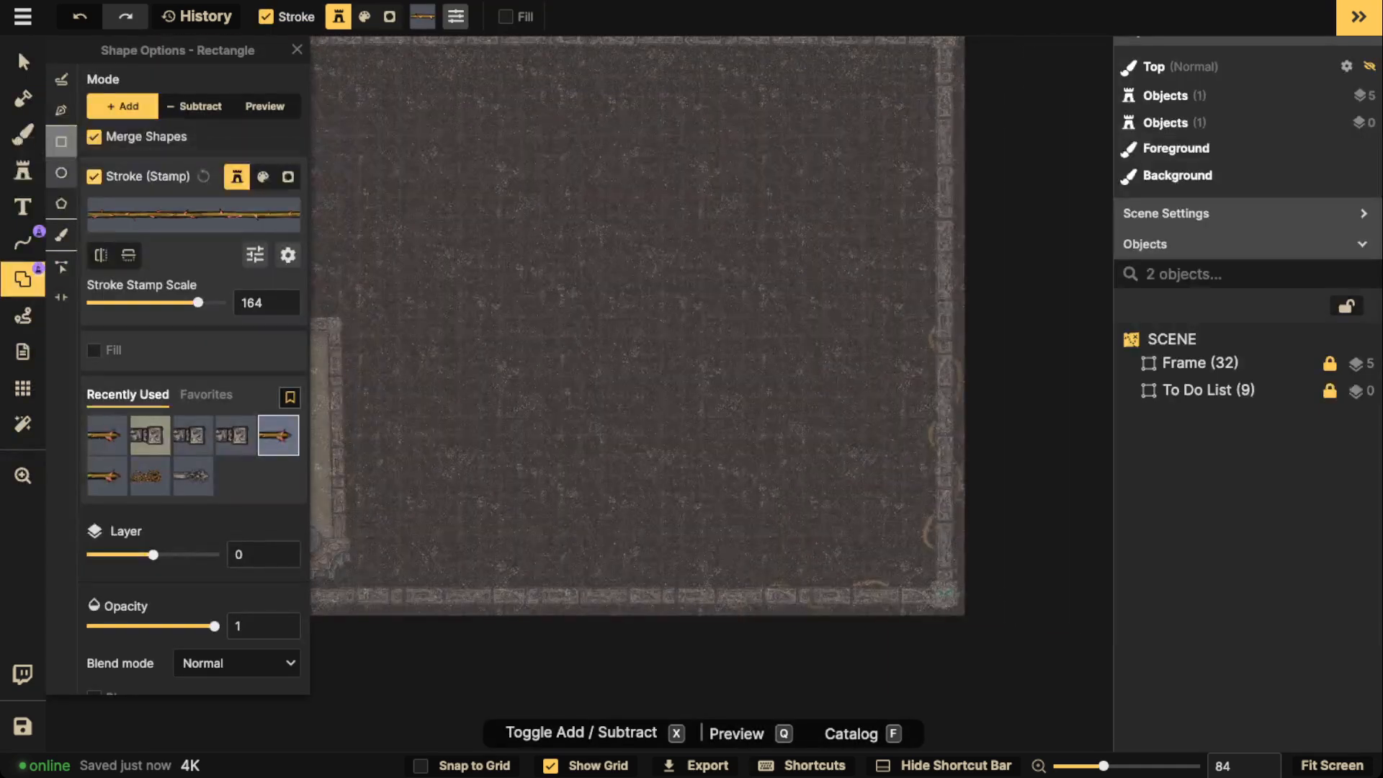
click(61, 173)
scroll(426, 414, down, 1)
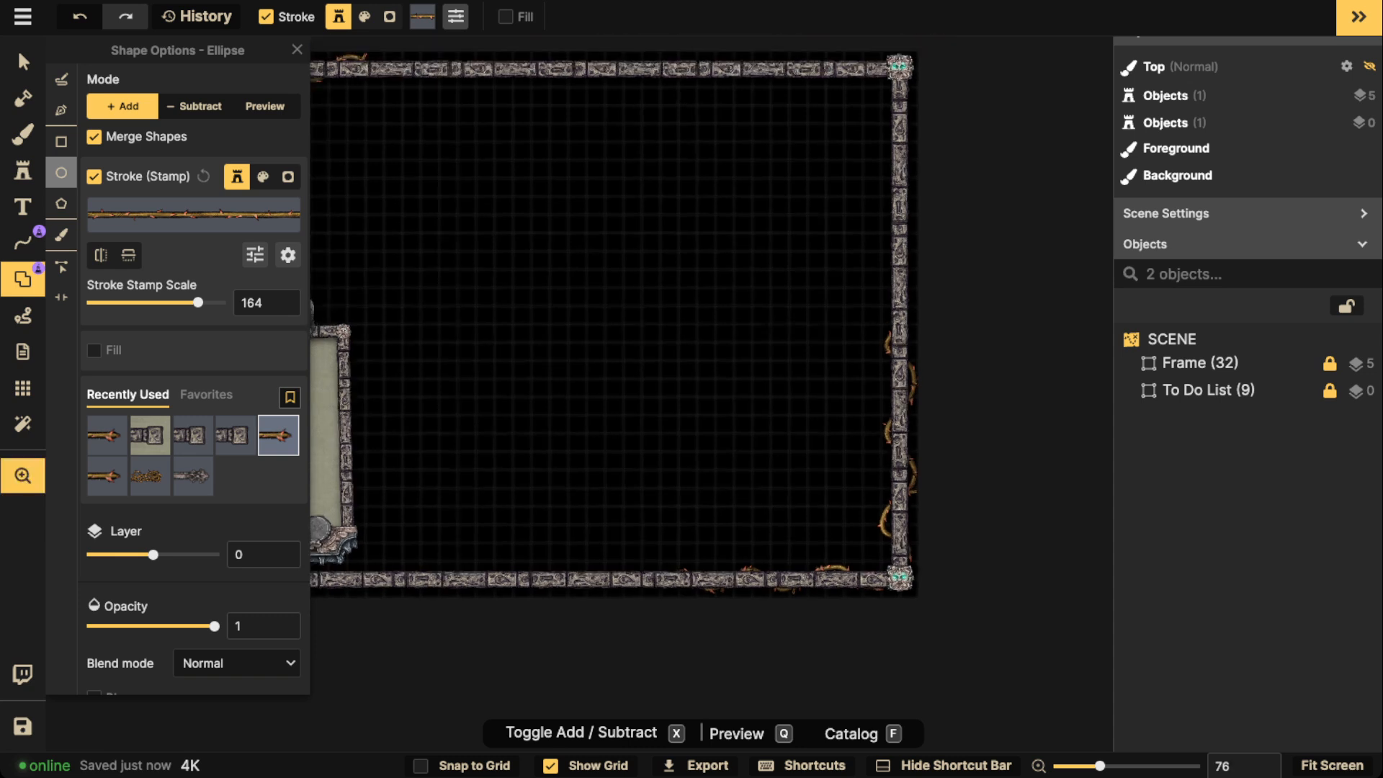
drag(427, 414, 647, 420)
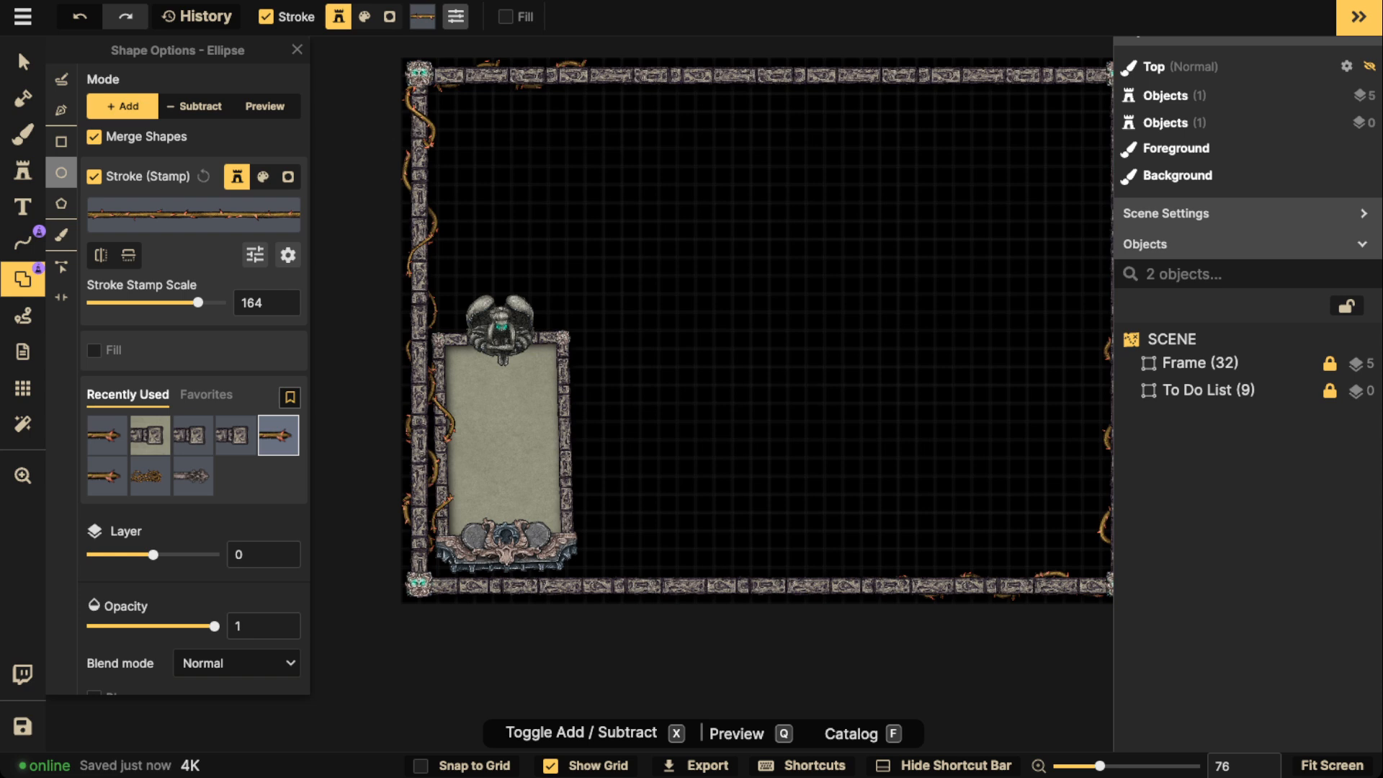
click(462, 766)
drag(639, 402, 742, 531)
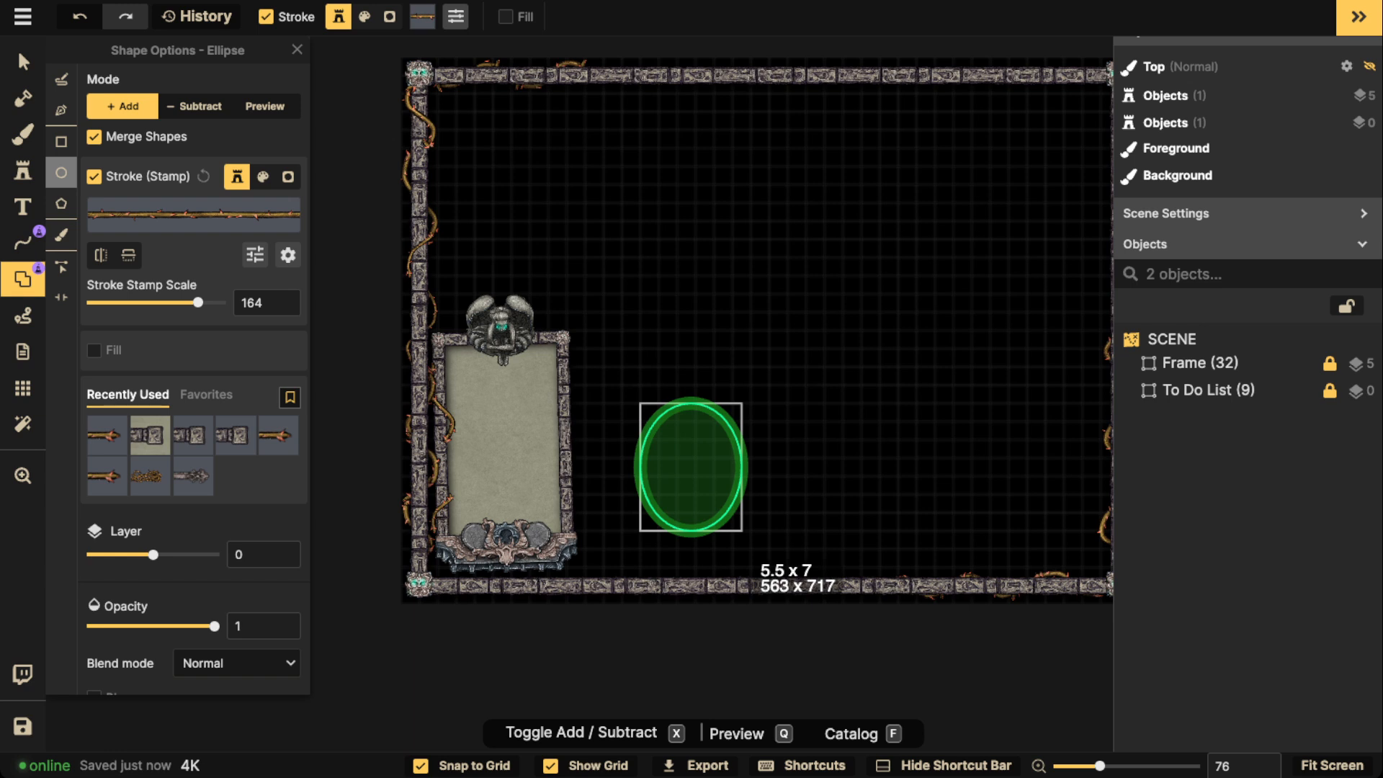
drag(742, 530, 742, 540)
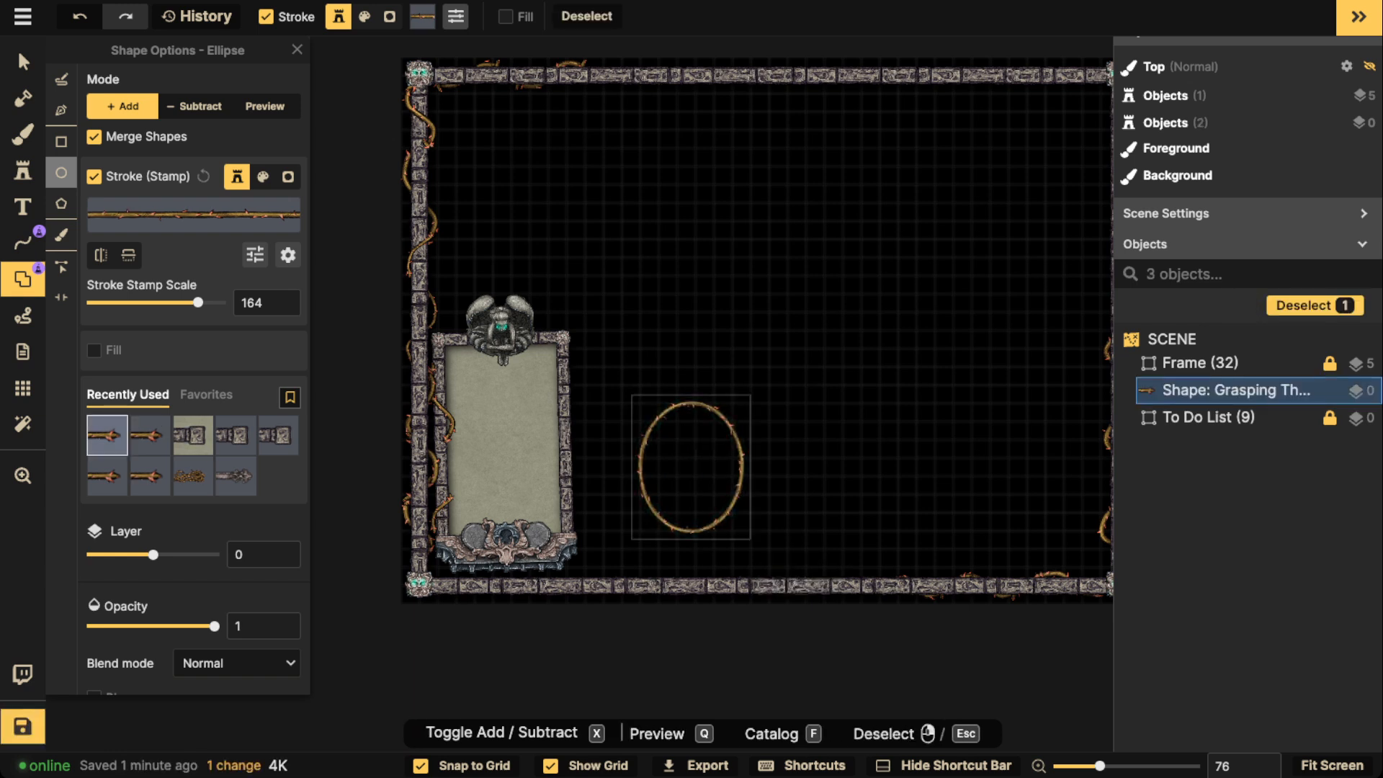
Step: Keep the thorny-vine stroke on the ellipse, set its stamp scale to 279 and enable the parchment texture fill
click(193, 435)
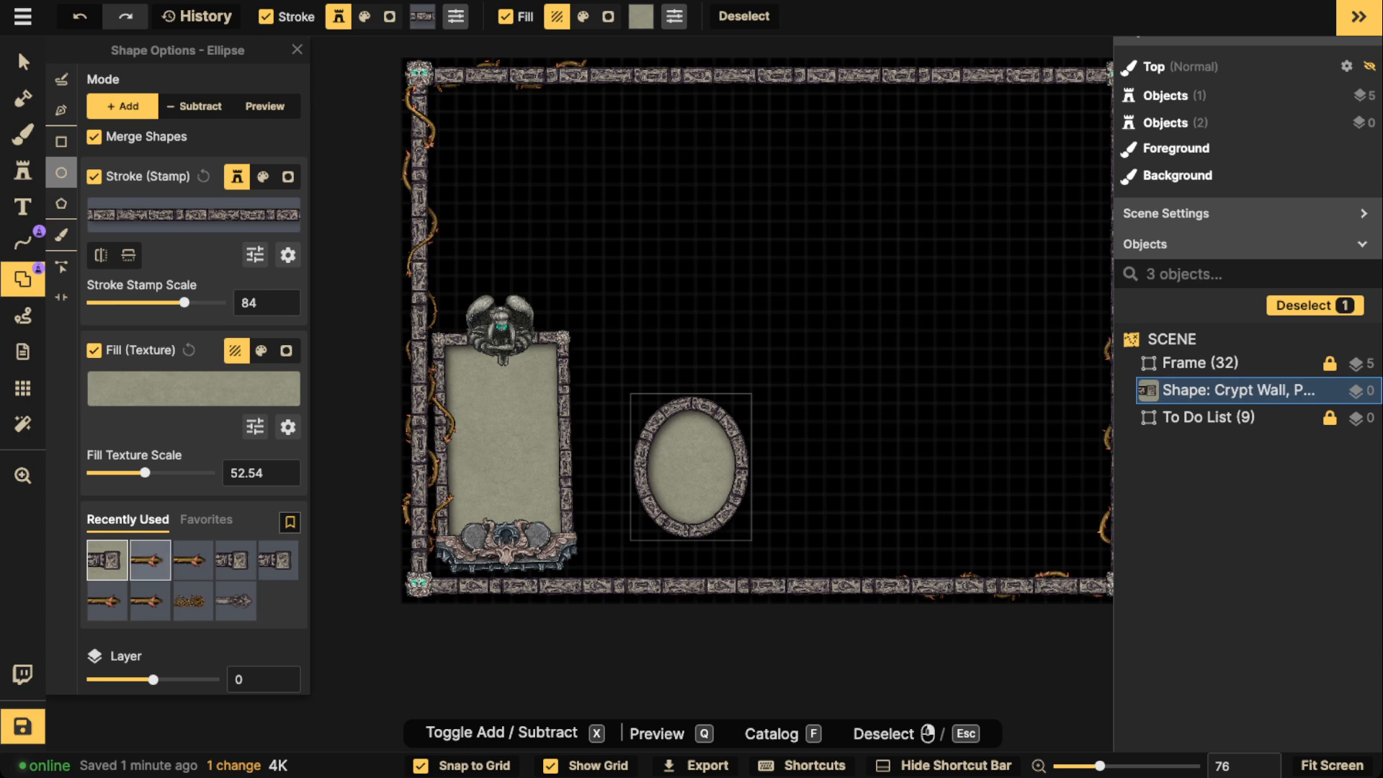
click(150, 560)
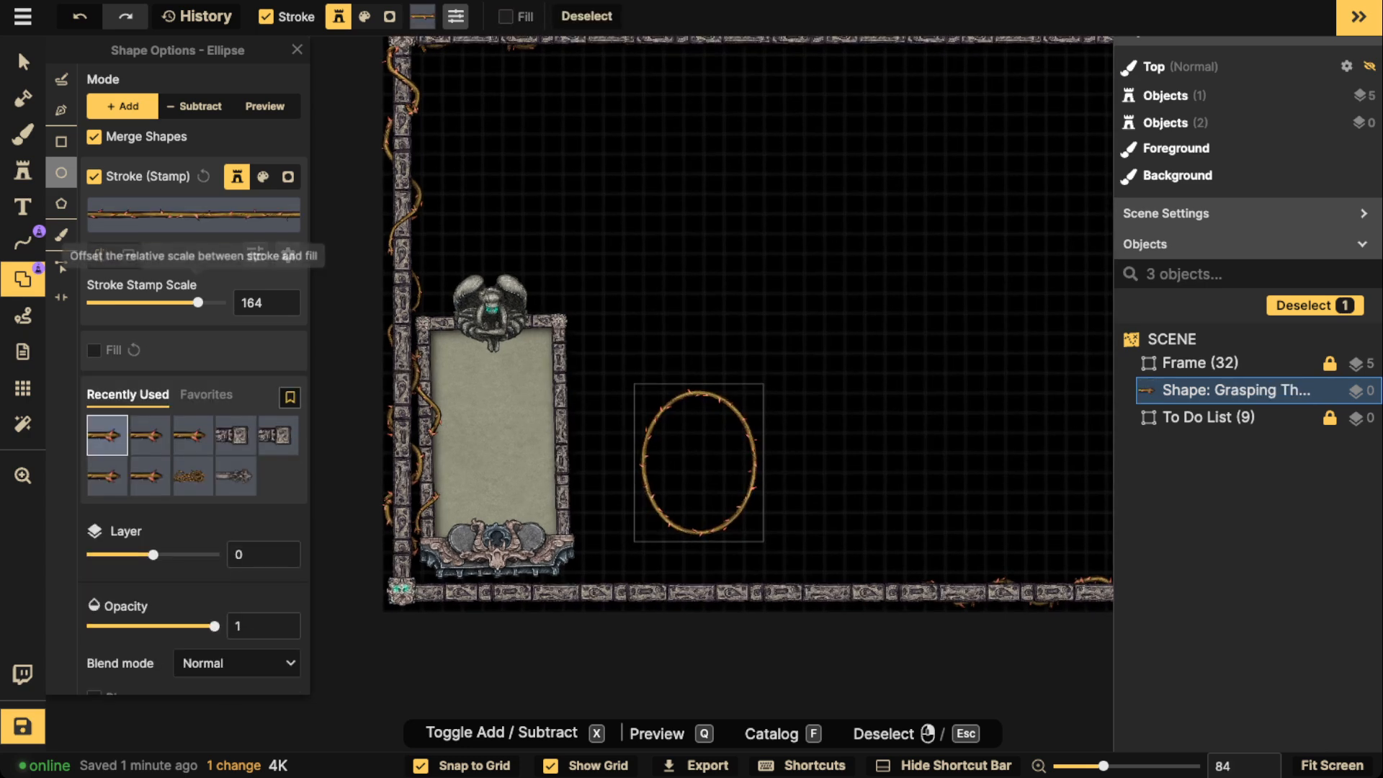
drag(198, 303, 209, 303)
scroll(682, 394, up, 4)
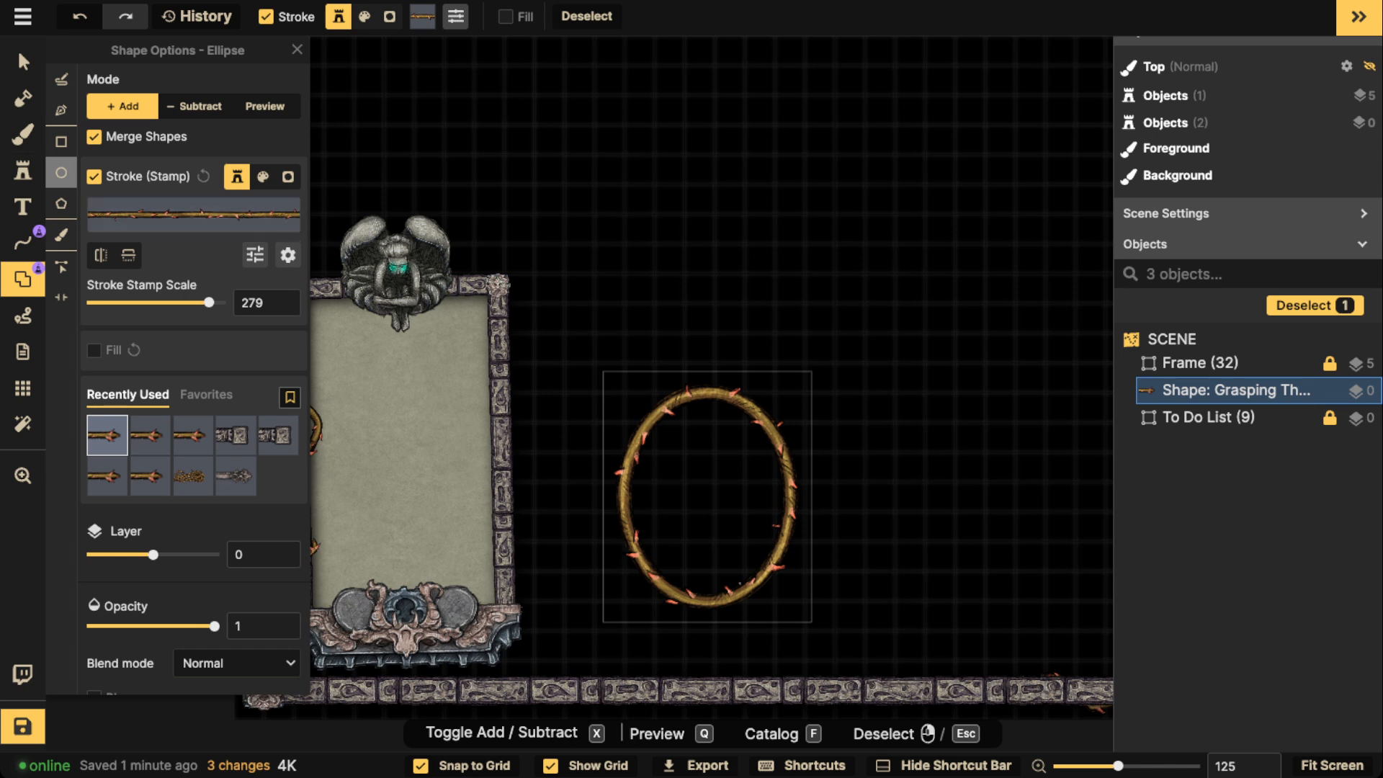
click(23, 62)
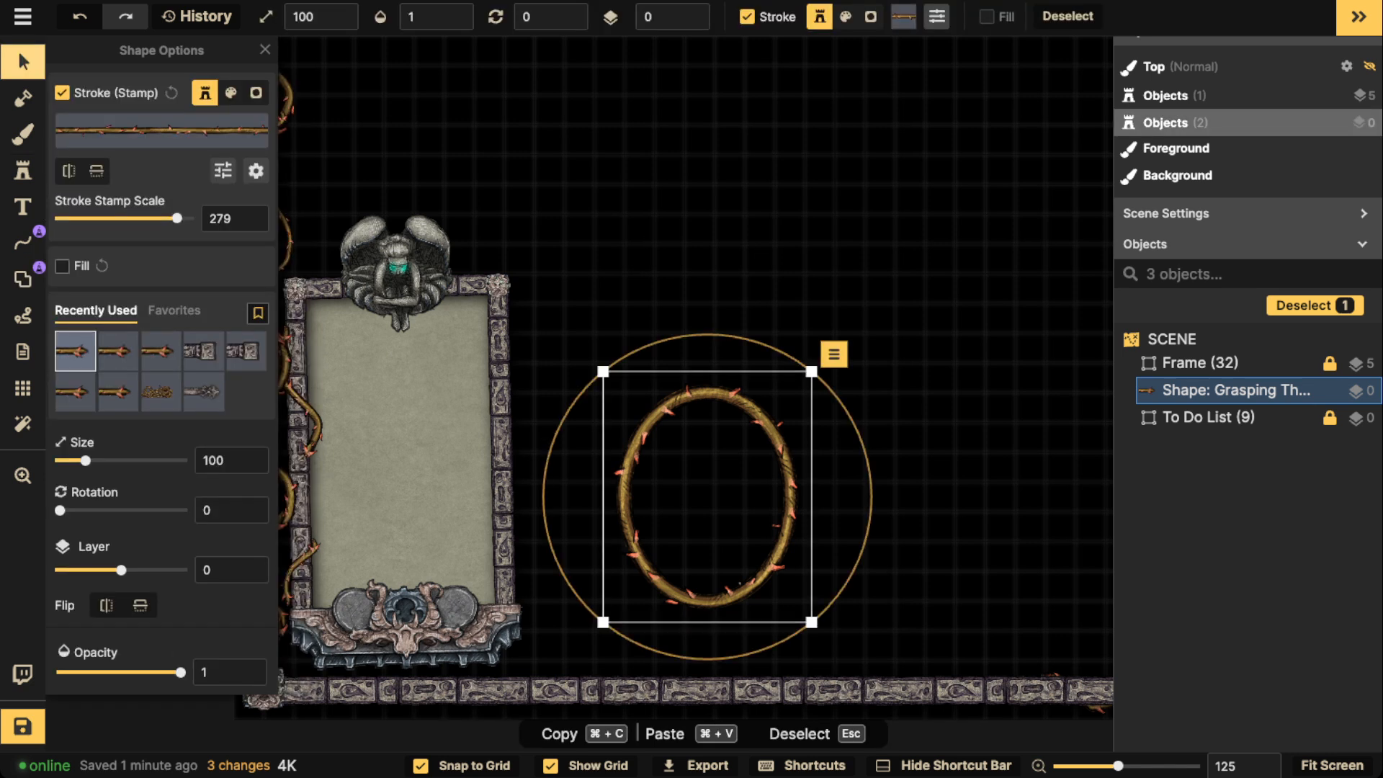
click(62, 267)
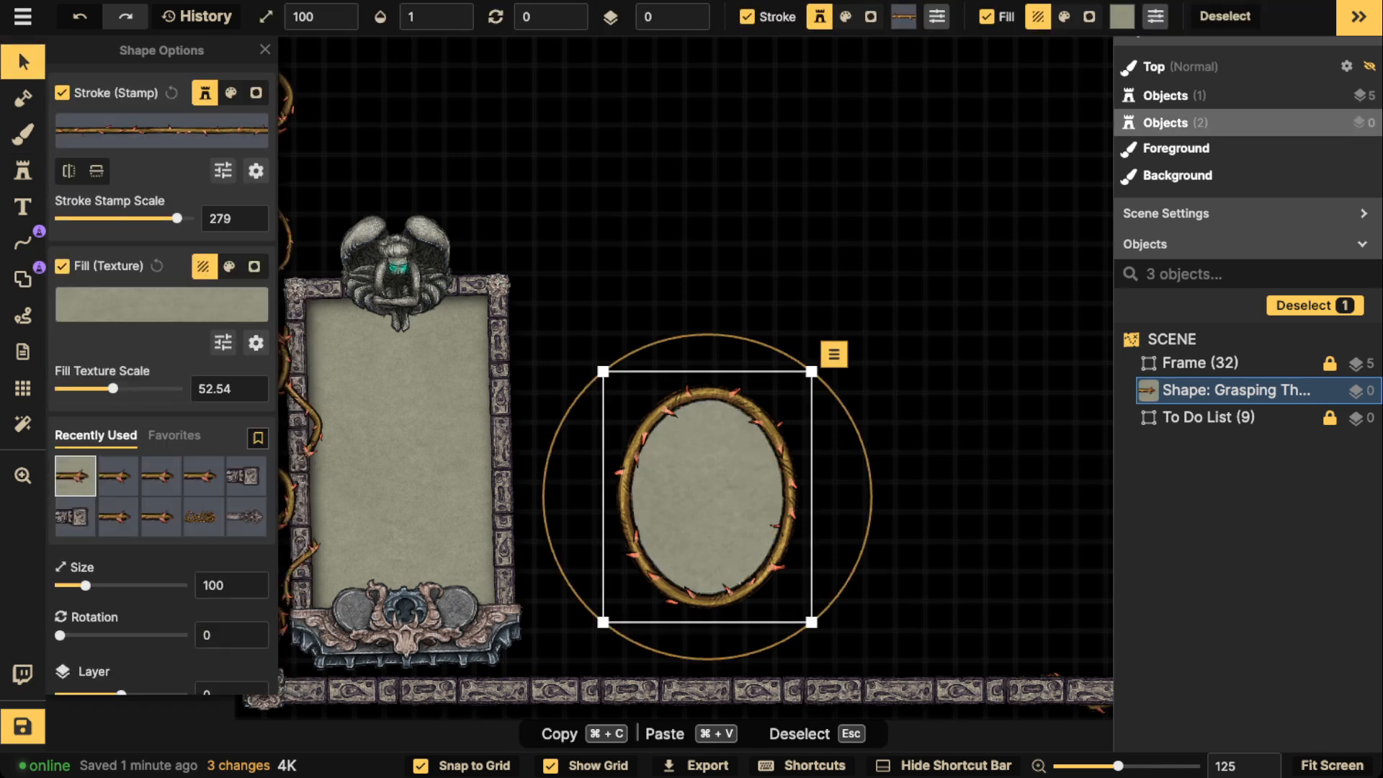
Step: Move the oval beside the To Do List panel and paste three copies in a row along the bottom wall
drag(707, 497, 624, 542)
scroll(587, 544, down, 5)
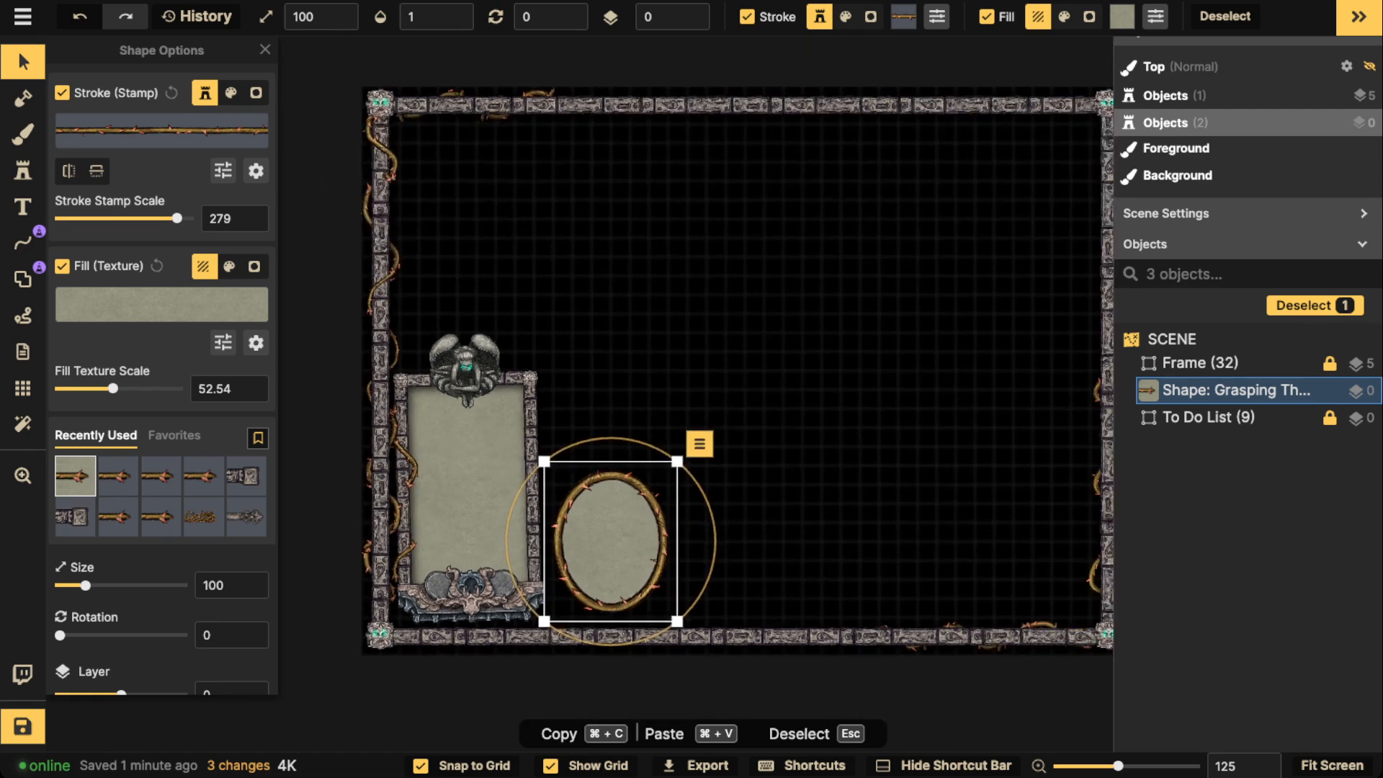
key(super+v)
drag(754, 536, 736, 542)
key(super+v)
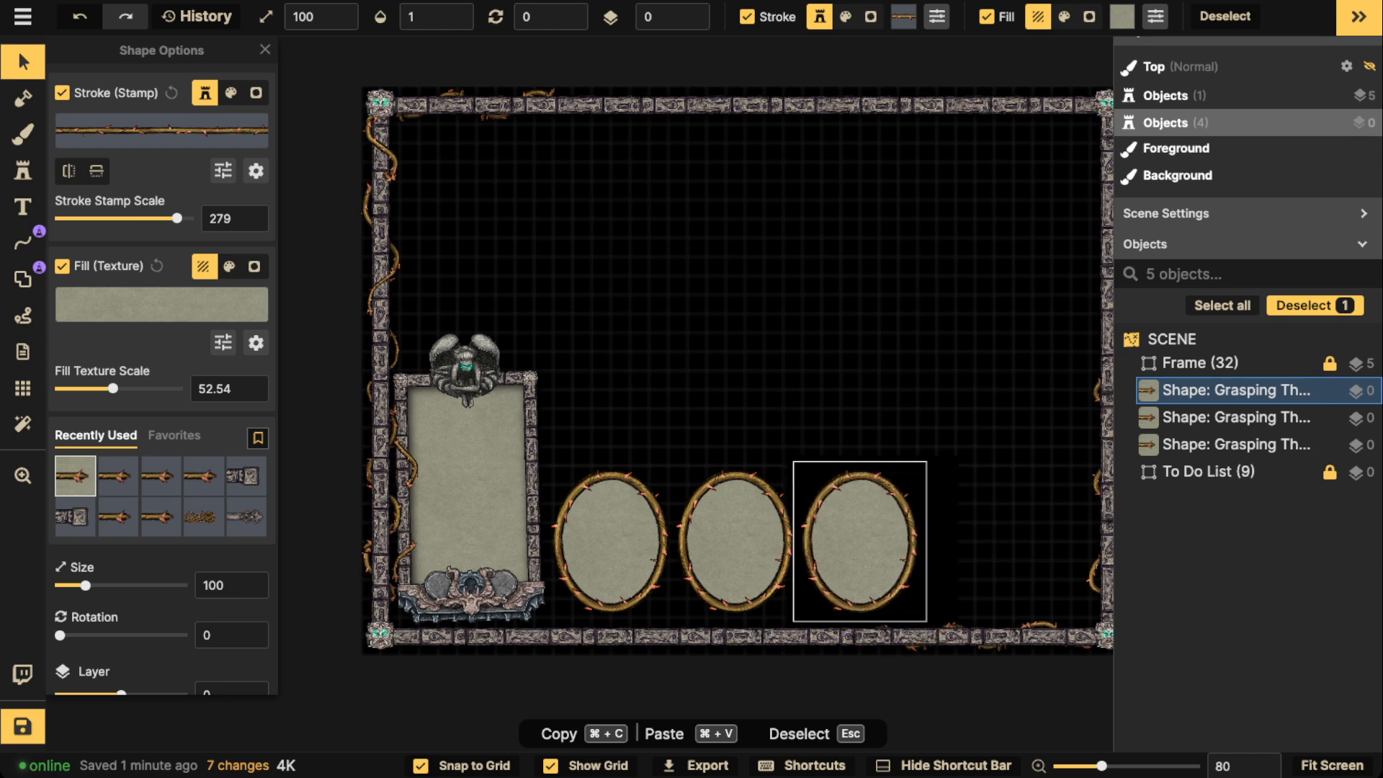
key(super+v)
drag(985, 534, 975, 541)
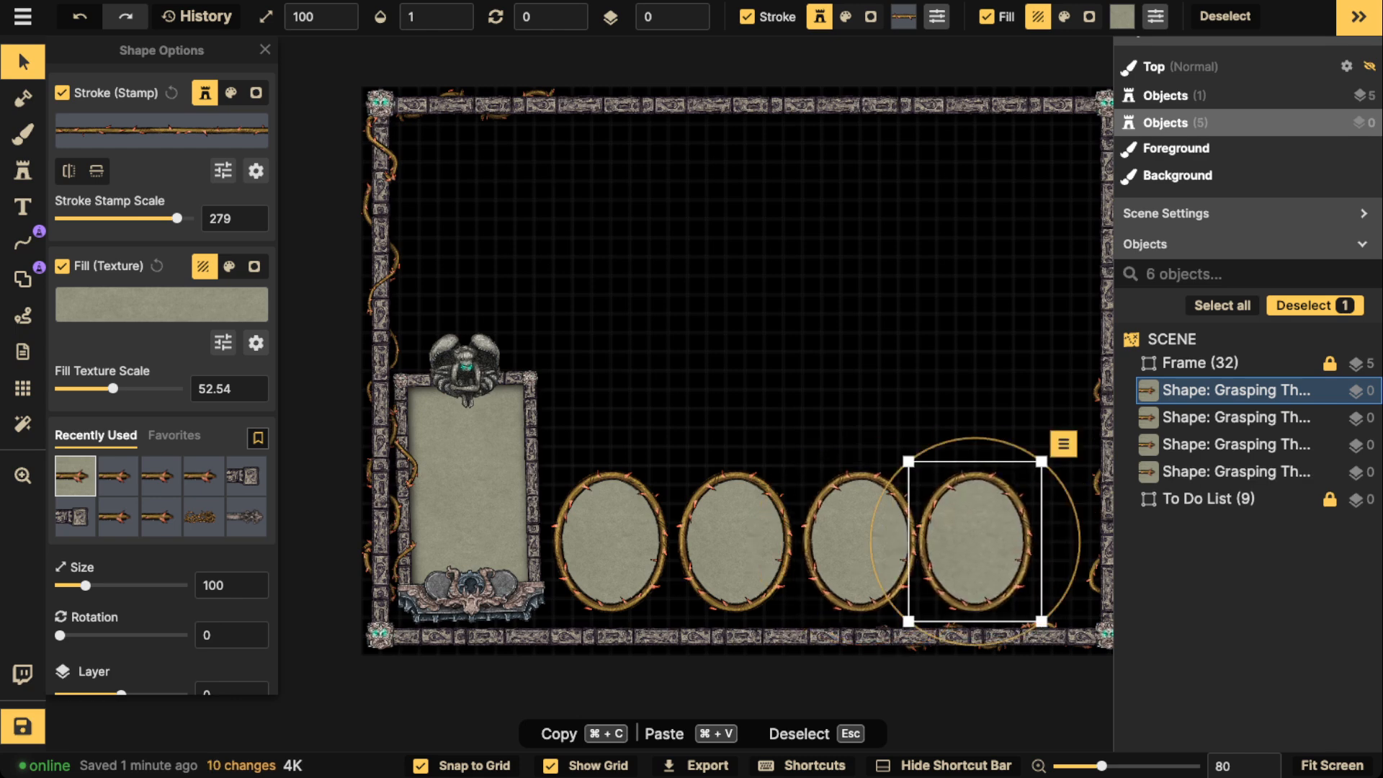
Step: Select all four ovals and shrink them together to size 91
key(Escape)
scroll(868, 540, down, 2)
drag(521, 378, 923, 540)
key(Escape)
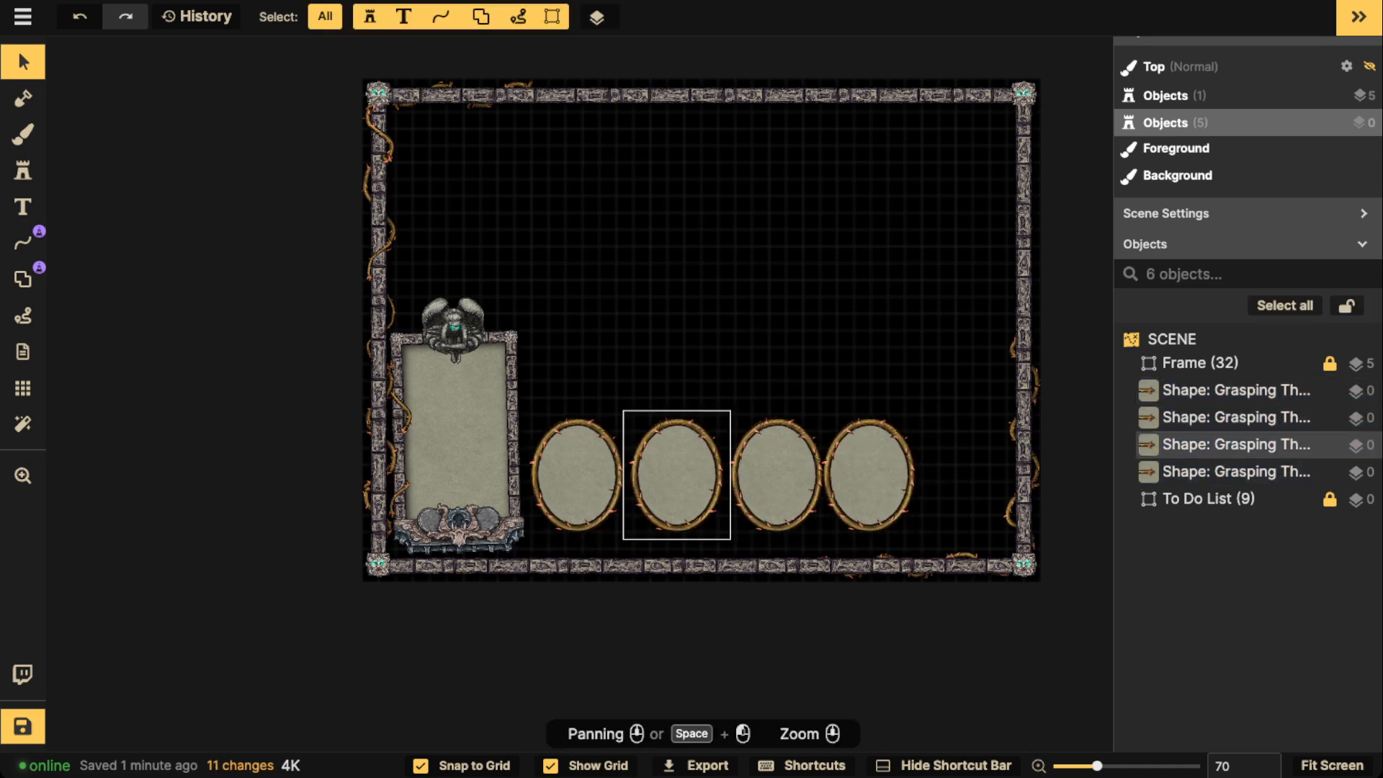
Step: Turn off grid snapping and lower each of the four ovals into a level row above the bottom wall
click(421, 766)
scroll(511, 577, up, 2)
drag(597, 443, 593, 460)
key(Escape)
drag(727, 442, 727, 461)
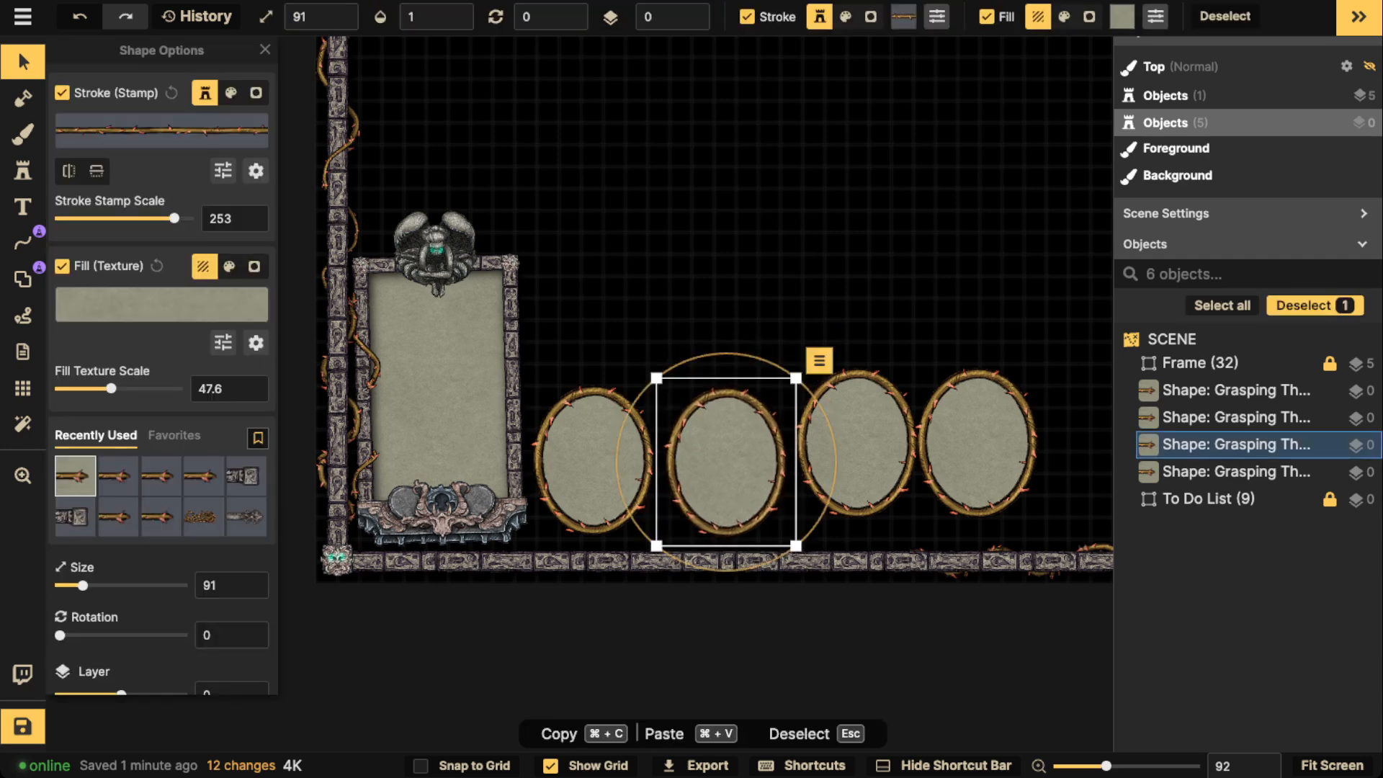
drag(857, 443, 857, 462)
key(Escape)
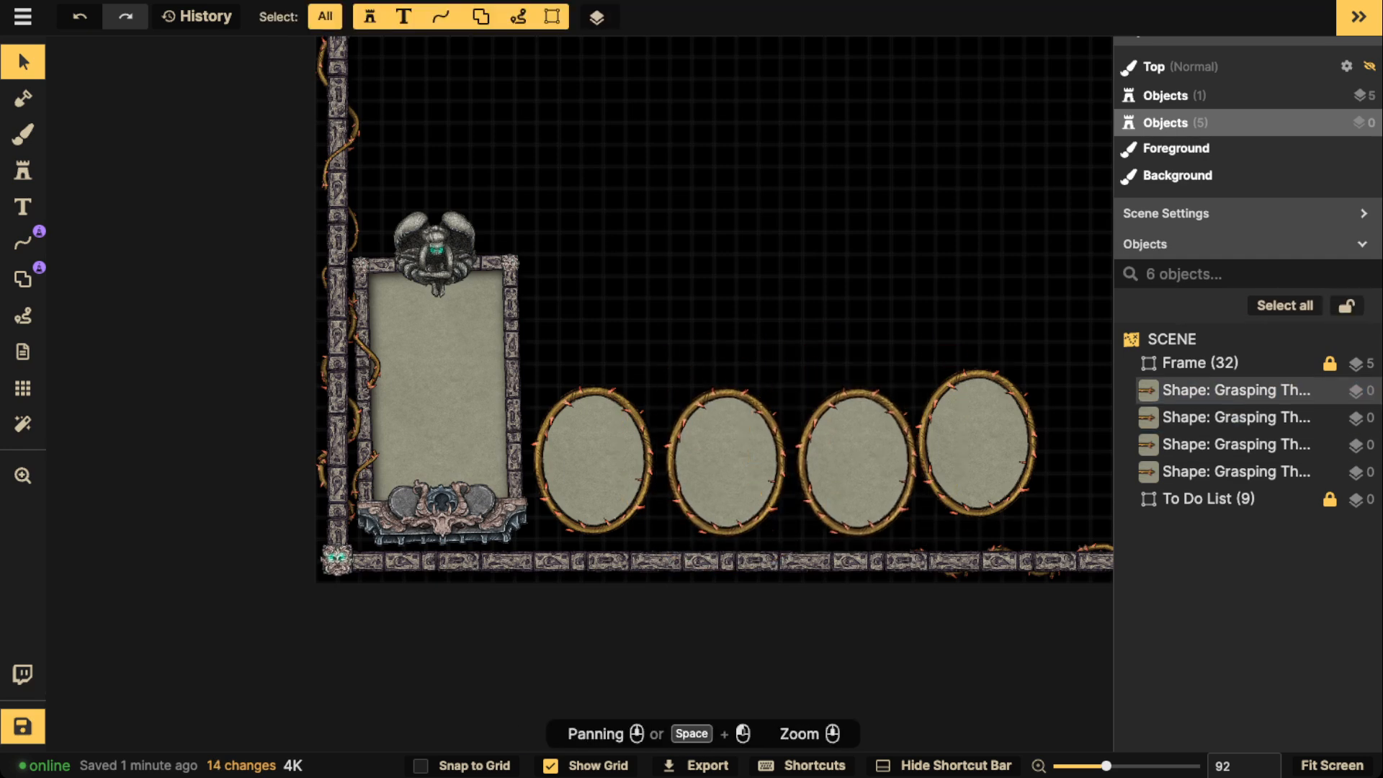
drag(978, 442, 989, 462)
Step: Add a fifth oval at the row's right end and nudge the others left to even out the spacing
key(space)
drag(990, 461, 721, 463)
key(Escape)
drag(329, 462, 328, 462)
drag(461, 463, 455, 463)
drag(592, 462, 580, 462)
click(710, 463)
drag(709, 462, 708, 462)
drag(788, 461, 835, 436)
key(Escape)
scroll(810, 446, down, 3)
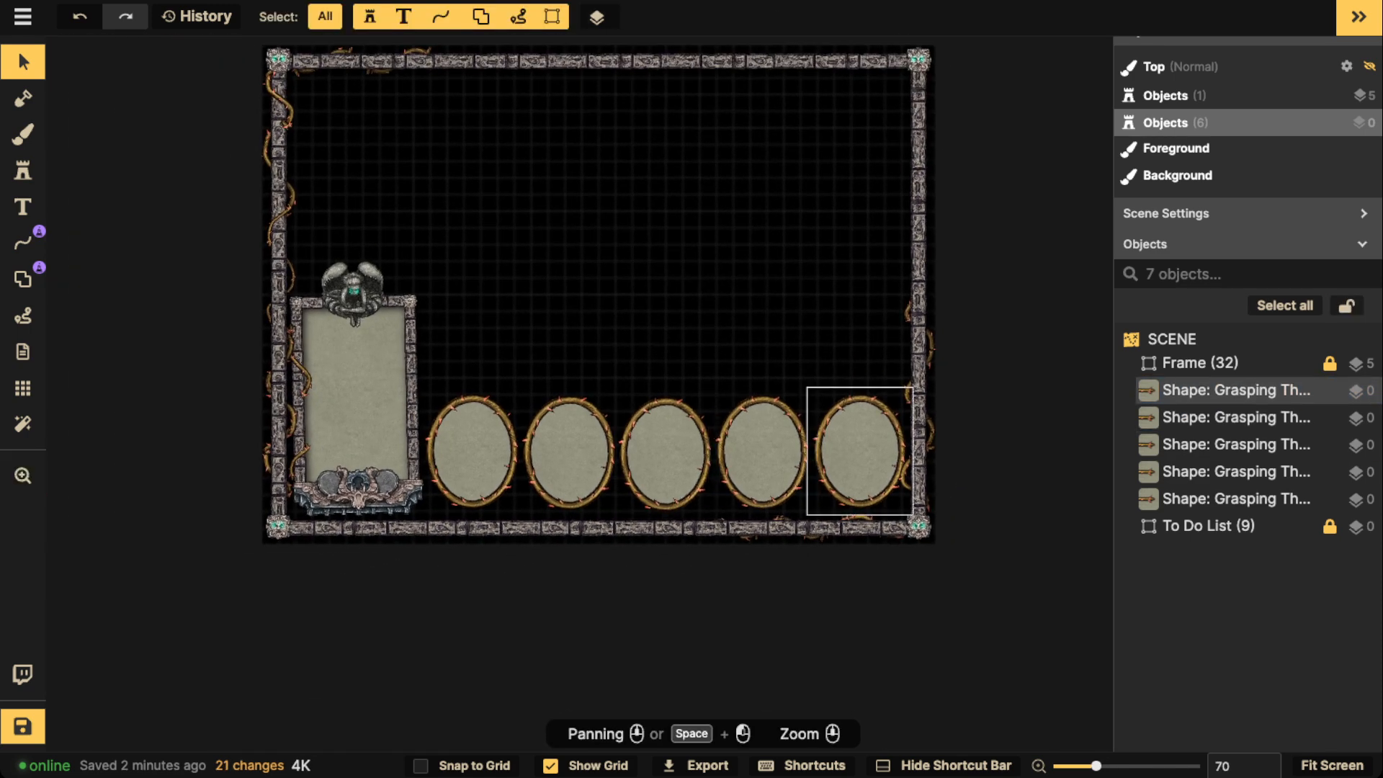
Step: Delete the four rightmost ovals, keeping only the one beside the To Do List panel
click(859, 450)
key(Delete)
click(762, 452)
key(Delete)
click(666, 453)
key(Delete)
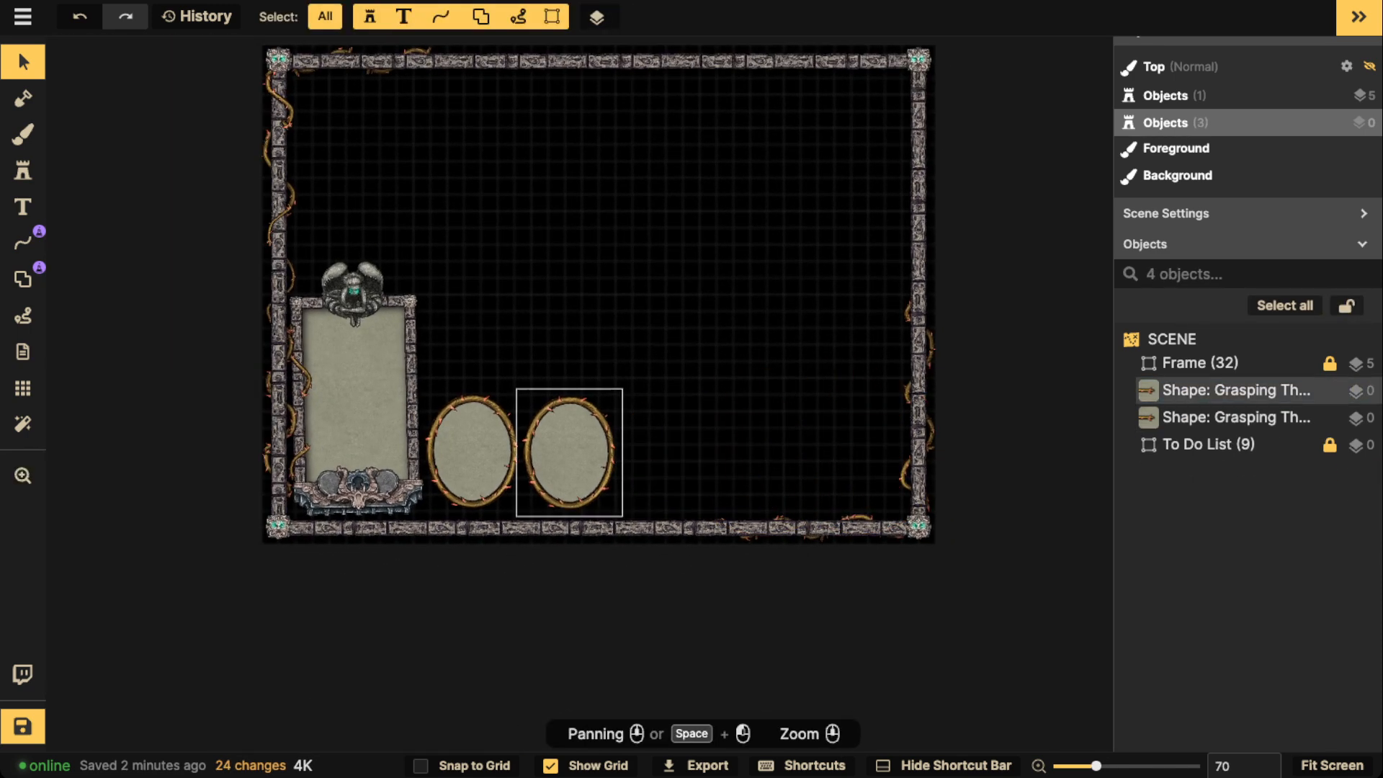
click(569, 451)
key(Delete)
Step: Move the remaining oval up and right into the open area of the frame
drag(467, 450, 571, 285)
scroll(572, 285, up, 2)
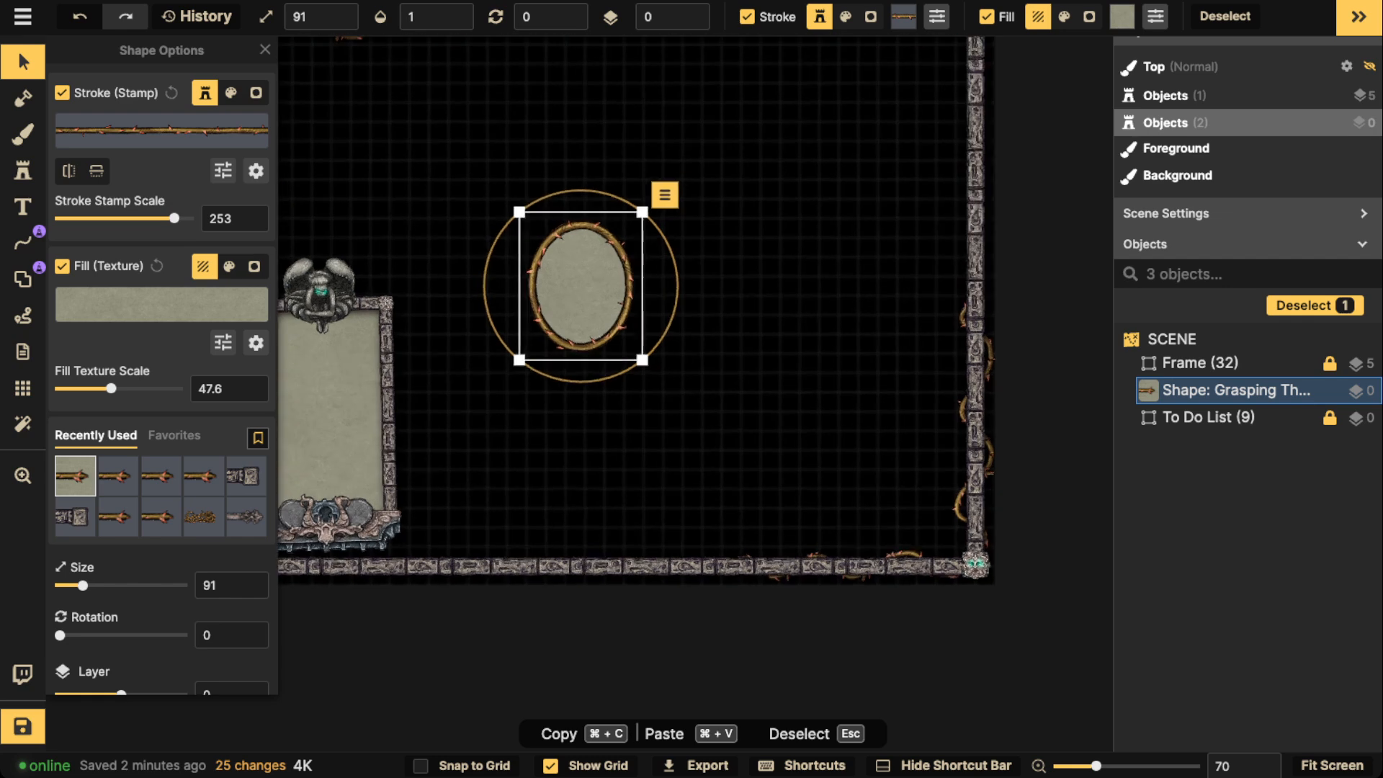
scroll(566, 273, up, 3)
Step: Open the stamp catalog and search the Gothic: Cemetery & Tombs pack for "banner"
click(23, 171)
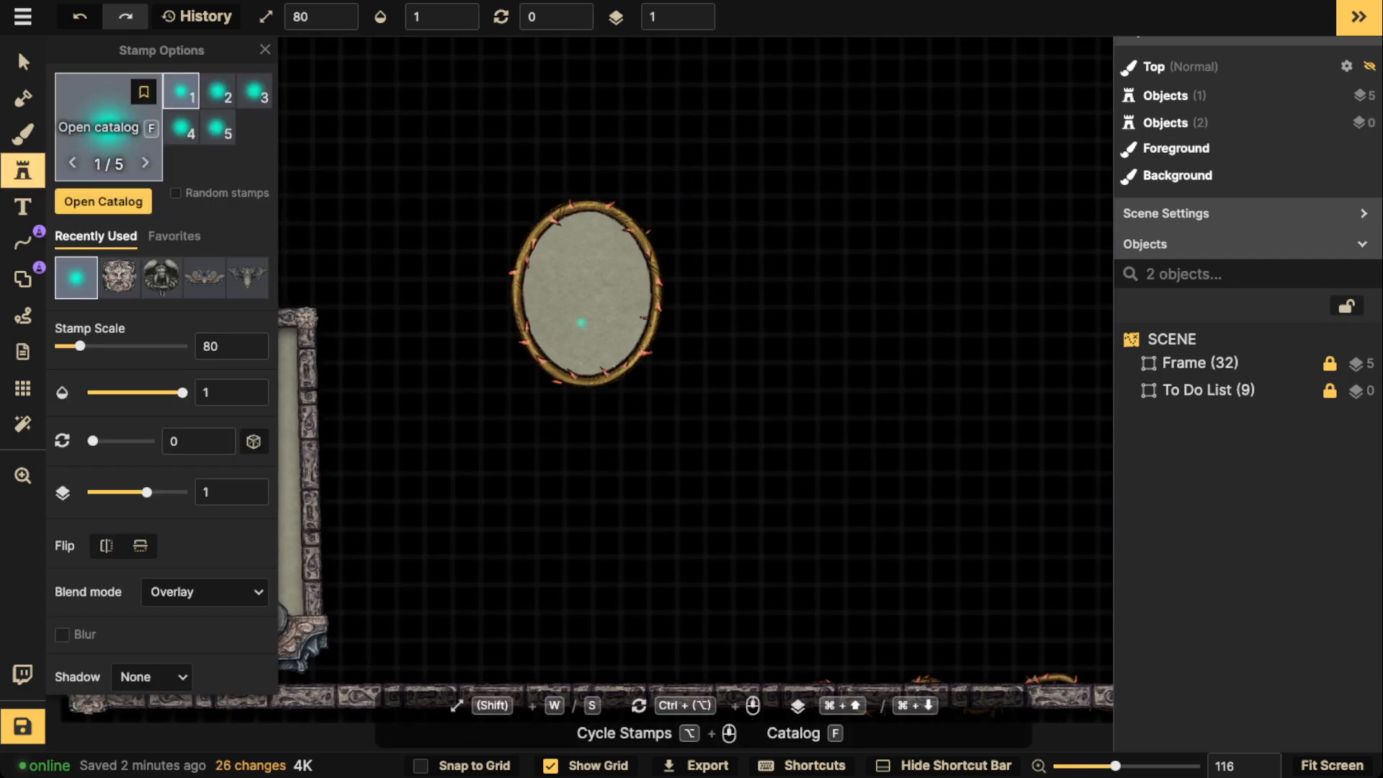
click(108, 127)
click(446, 199)
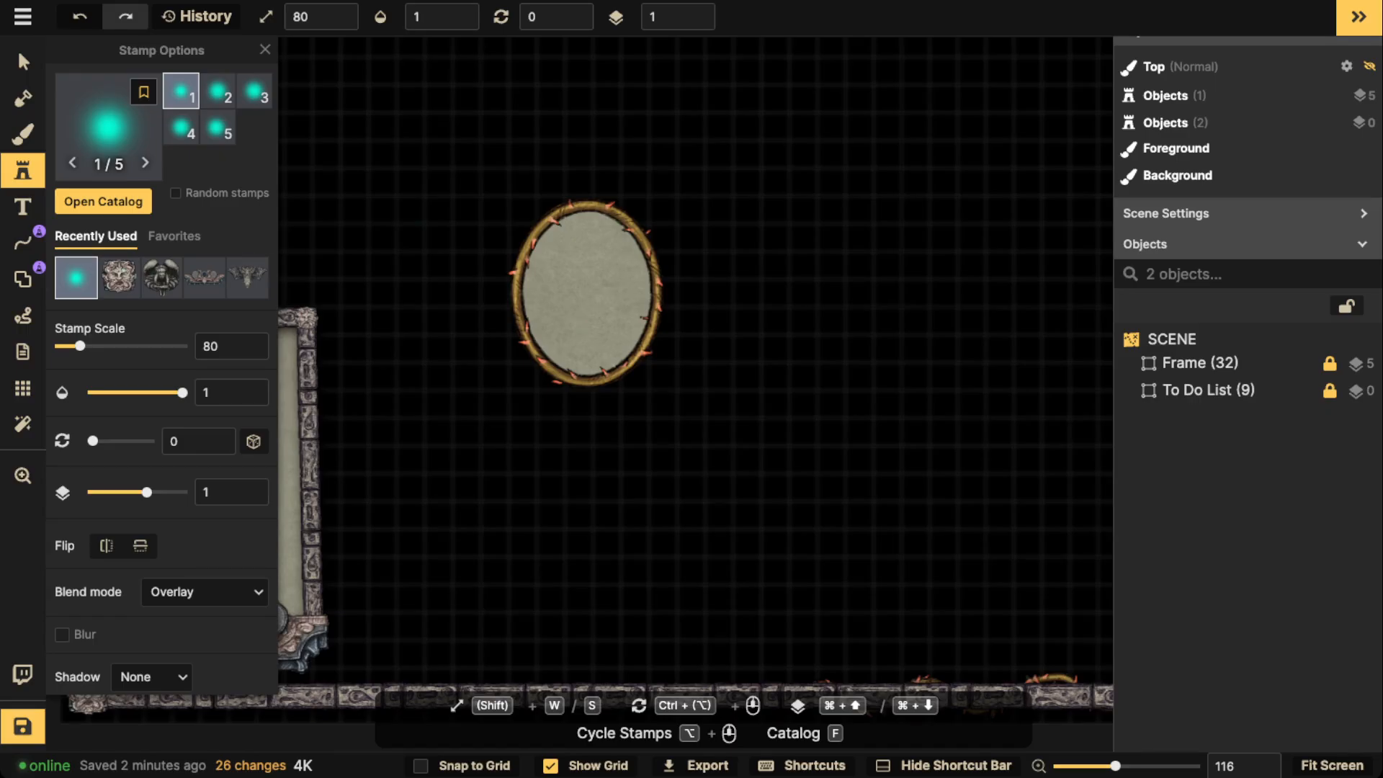
drag(475, 303, 821, 298)
drag(598, 380, 425, 402)
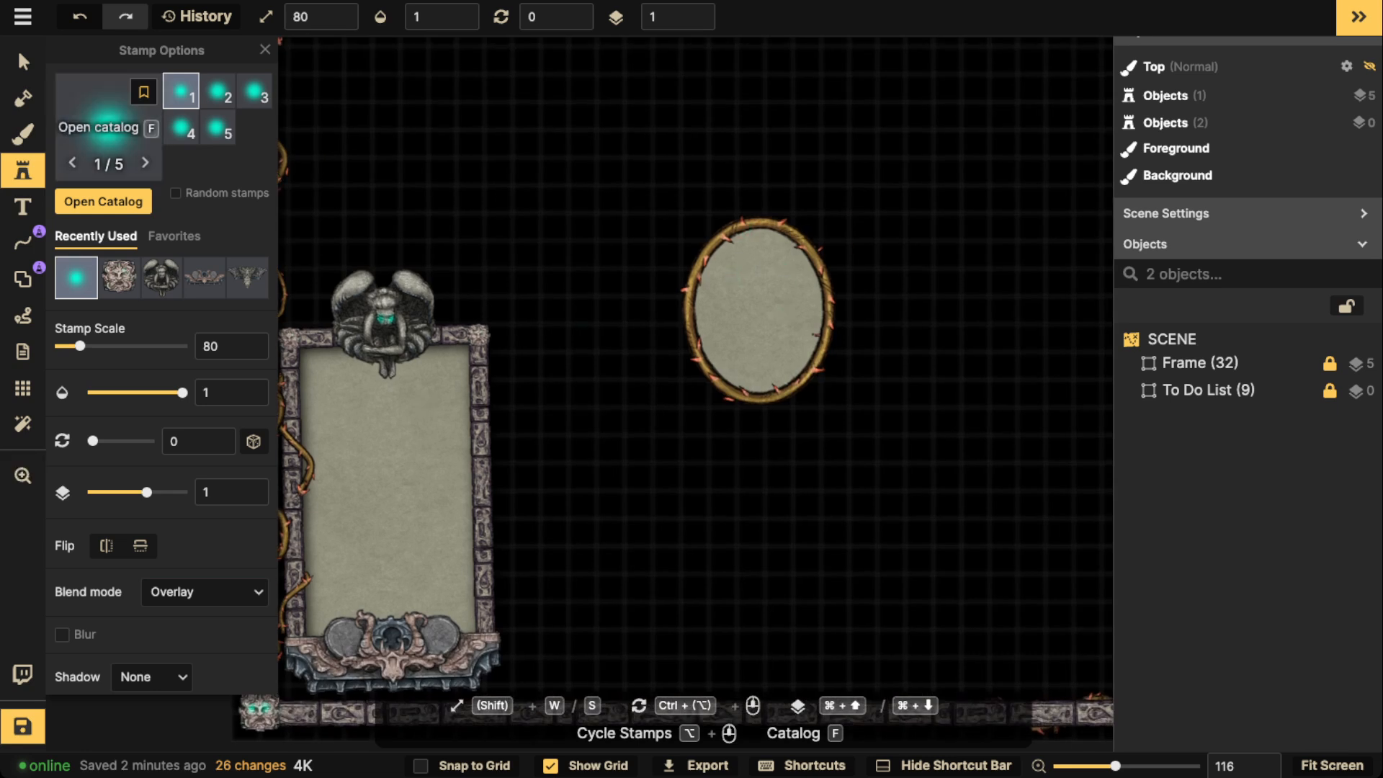
click(108, 126)
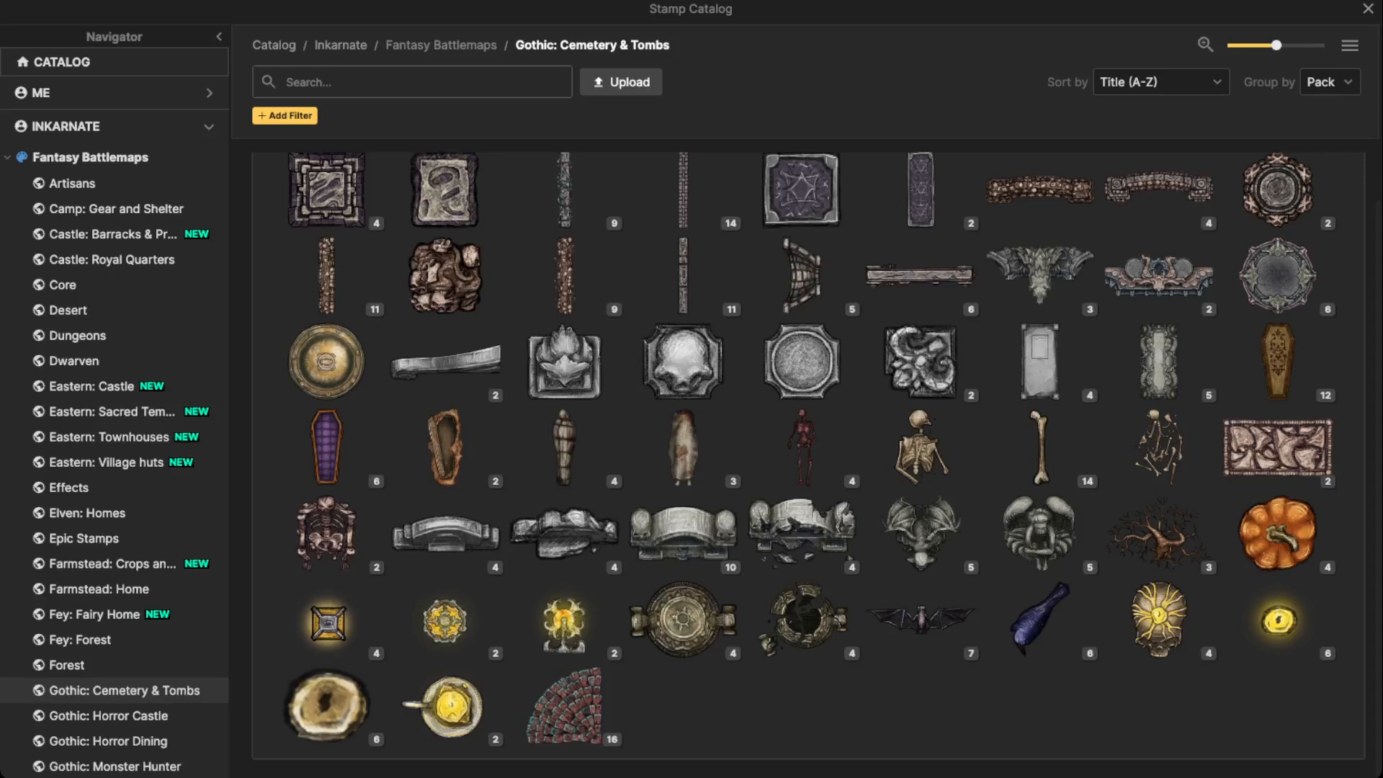
text(banner)
key(Return)
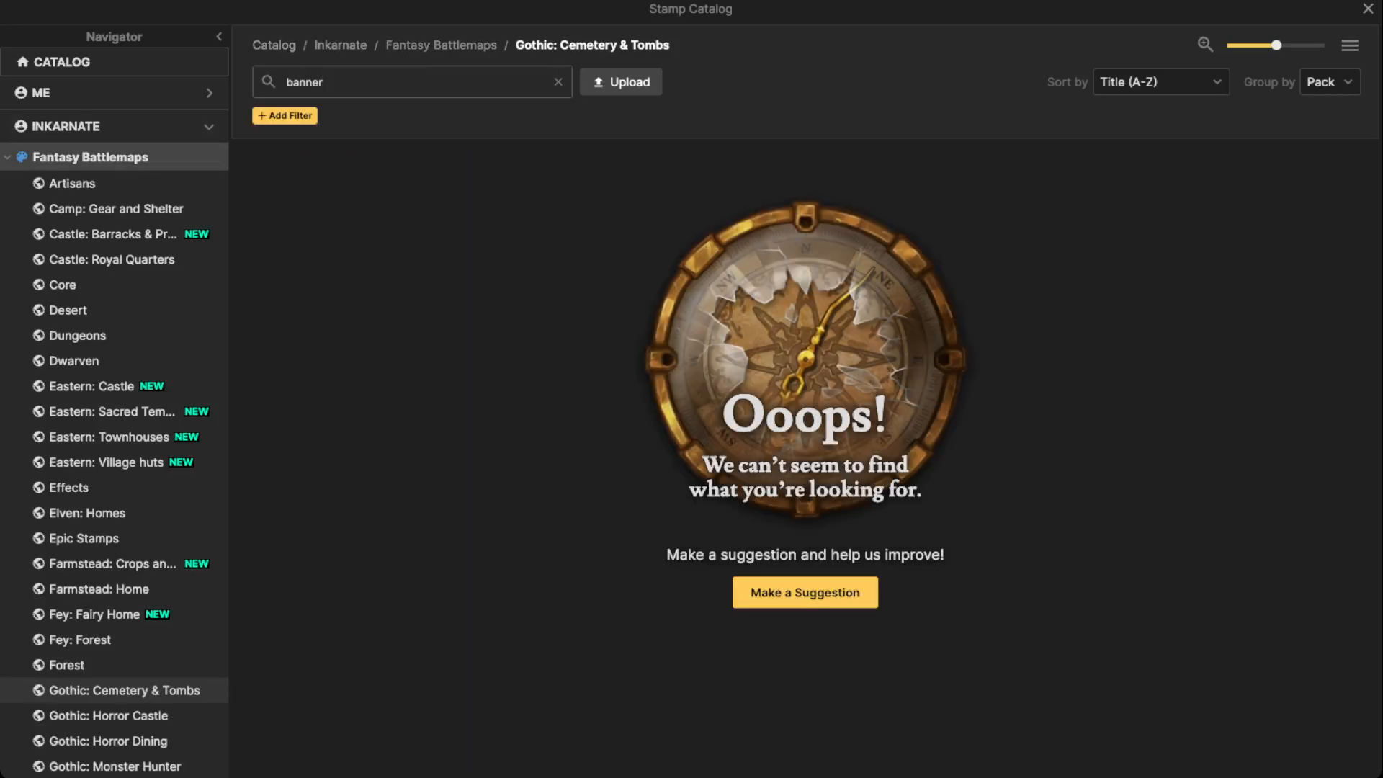
Step: Switch the "banner" stamp search to Fantasy World and choose the third Big Banner variation from Frames & Labels
double_click(305, 82)
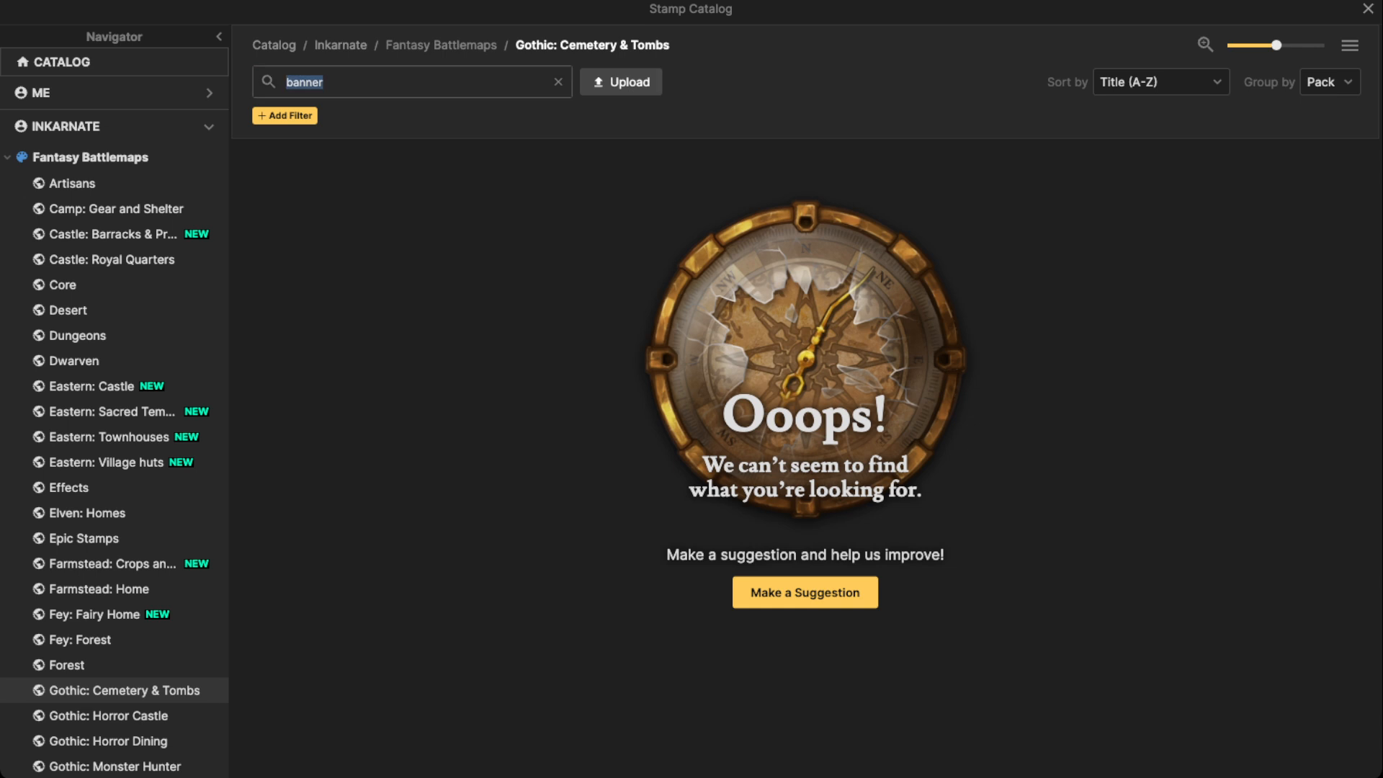
click(326, 82)
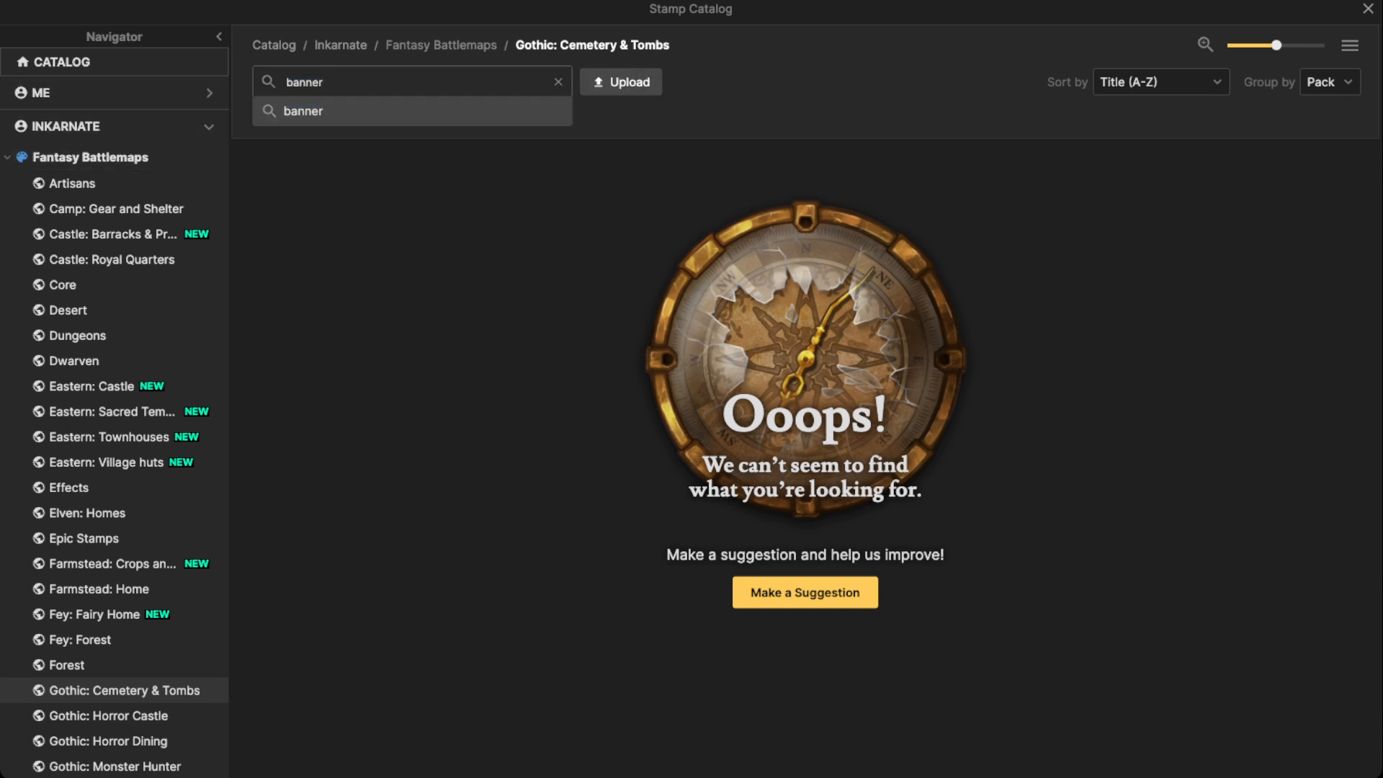
click(8, 157)
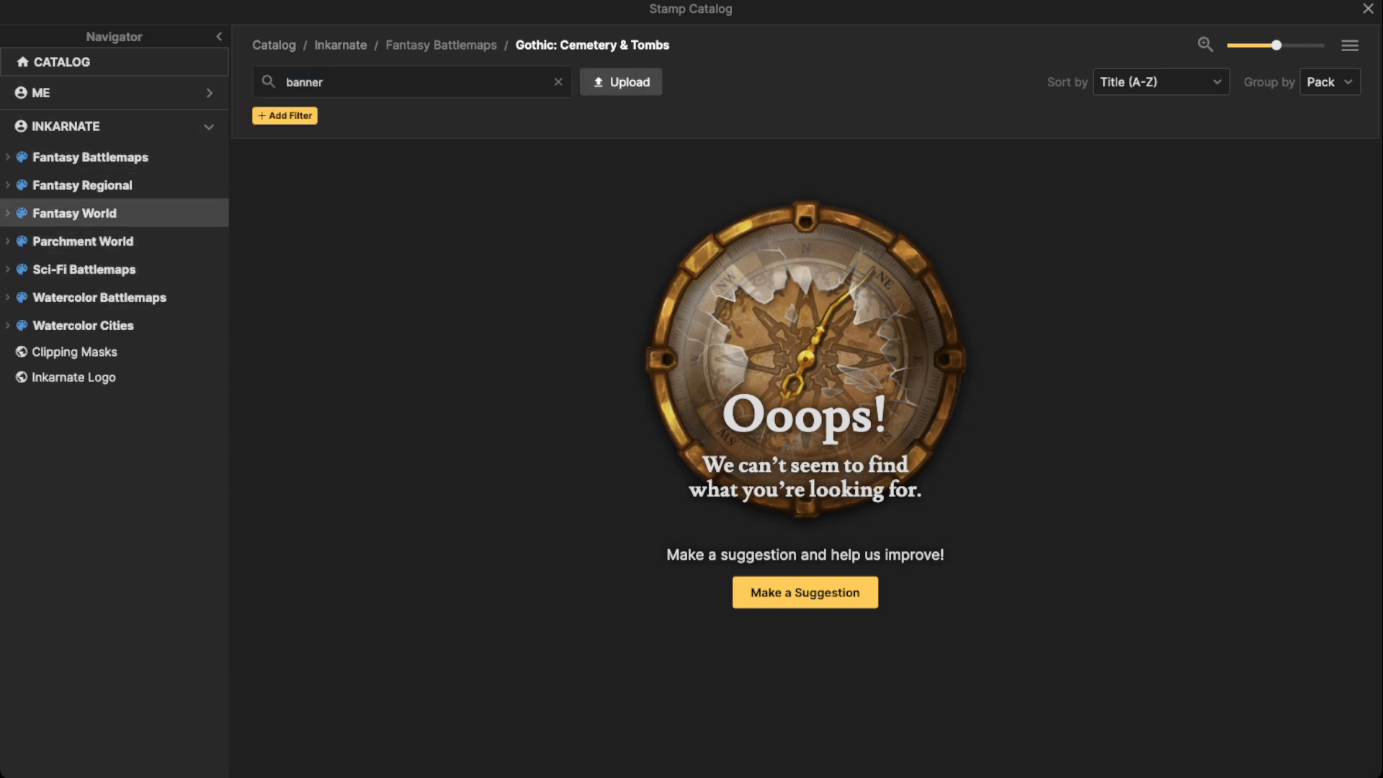
click(74, 213)
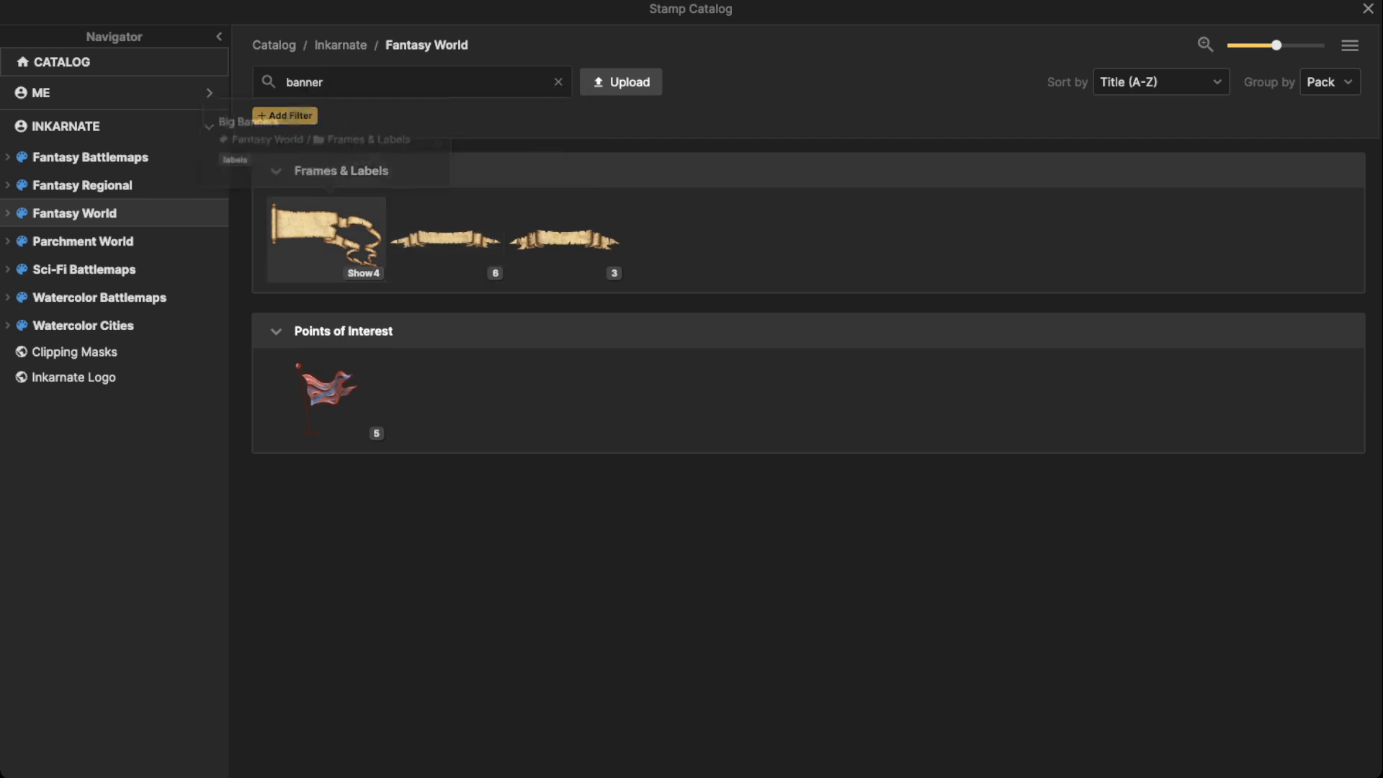
click(337, 247)
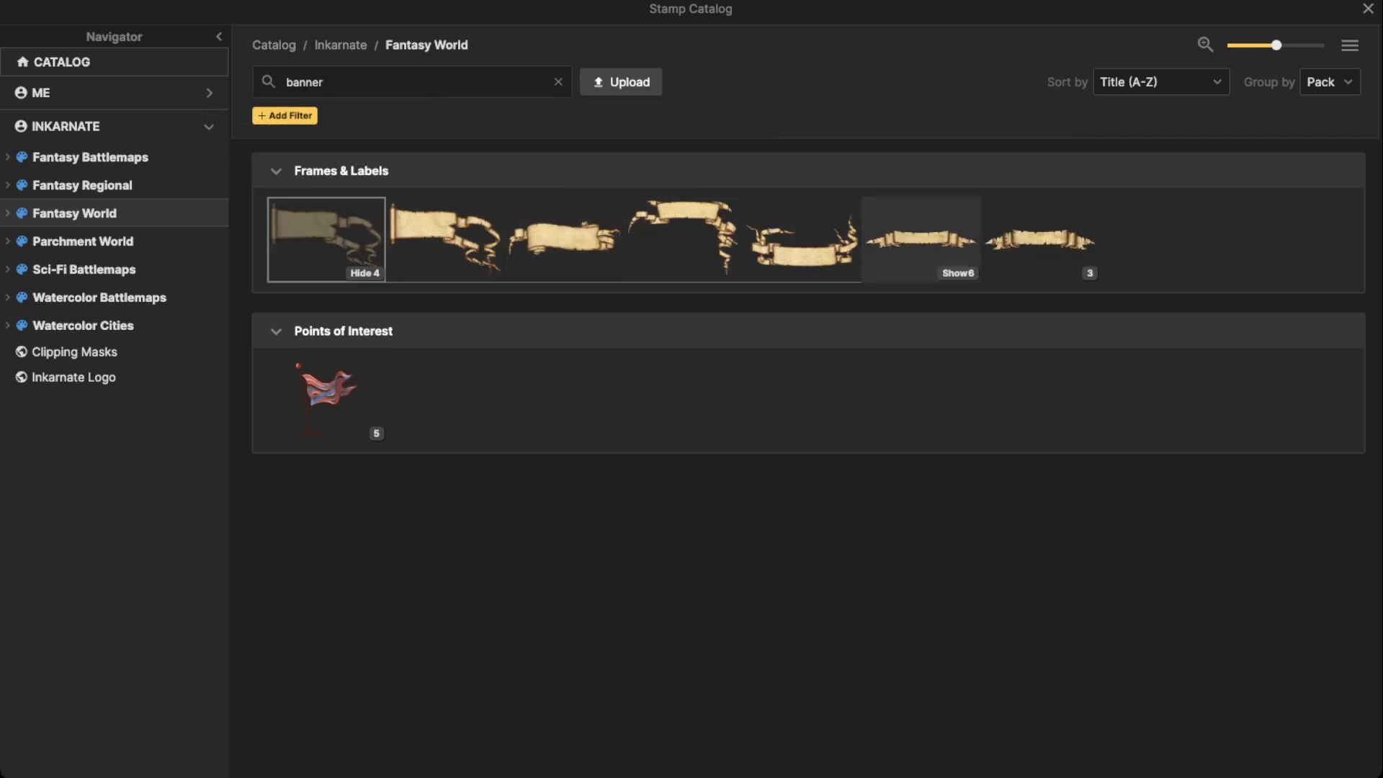
click(921, 239)
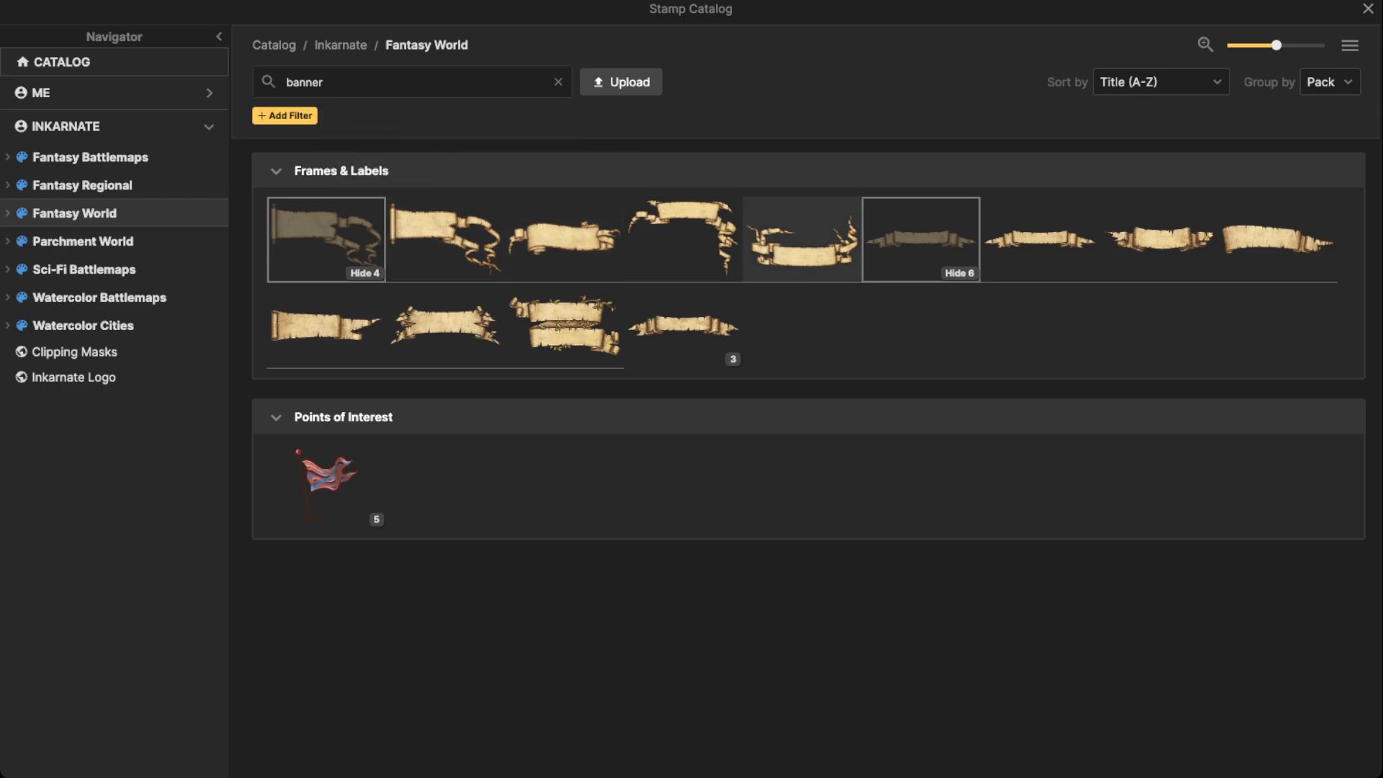
click(683, 237)
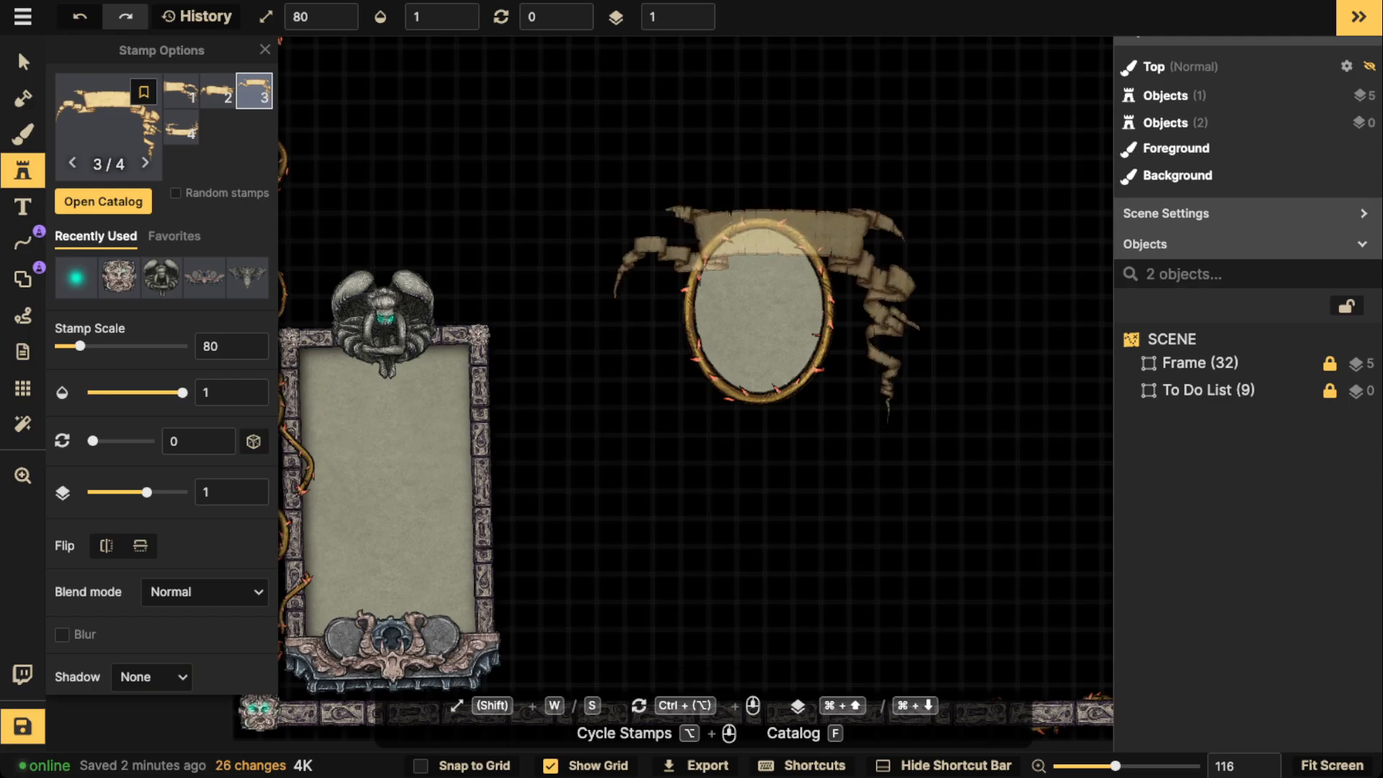
Step: Set the banner stamp to scale 60 and rotation 180, and try the third variation on the oval's lower part
scroll(756, 346, down, 12)
key(s)
key(s)
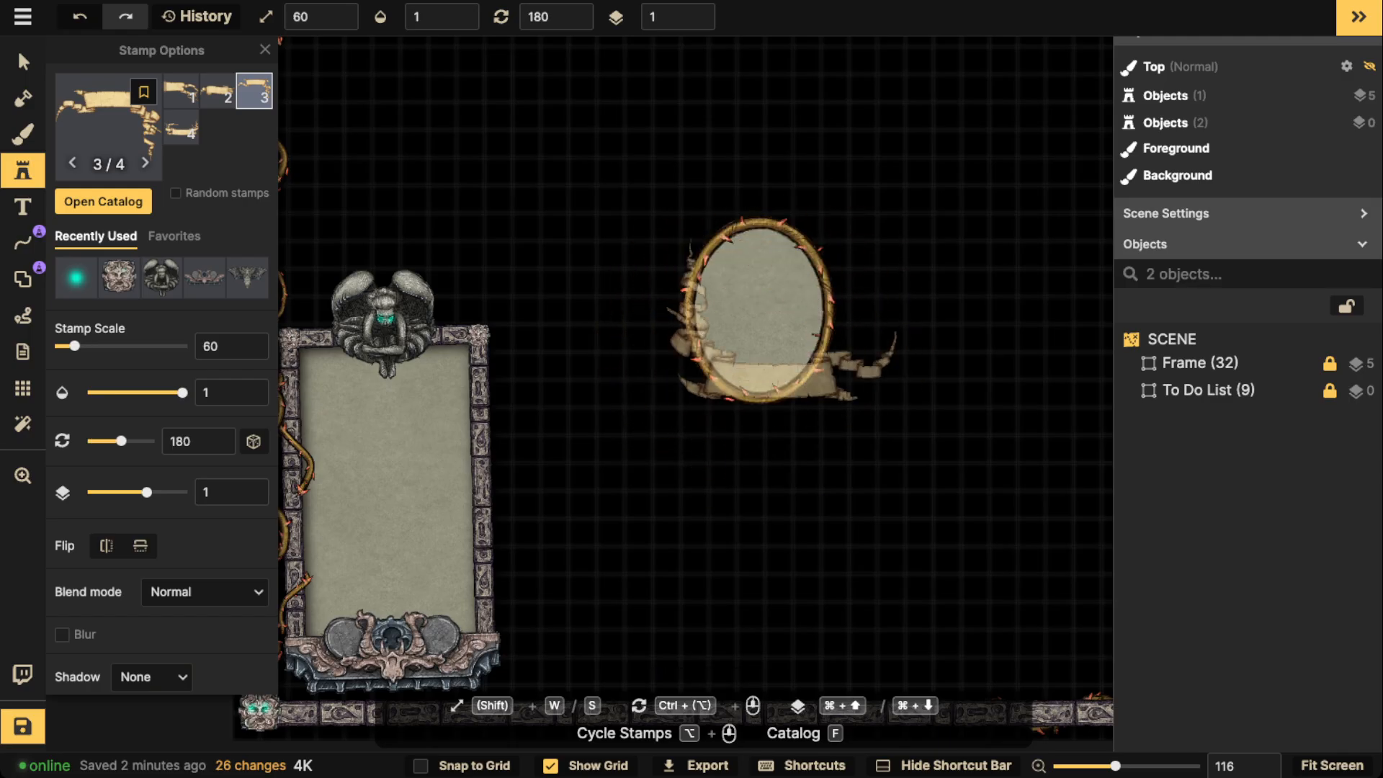
click(770, 318)
scroll(686, 318, down, 3)
drag(686, 318, 597, 370)
key(Delete)
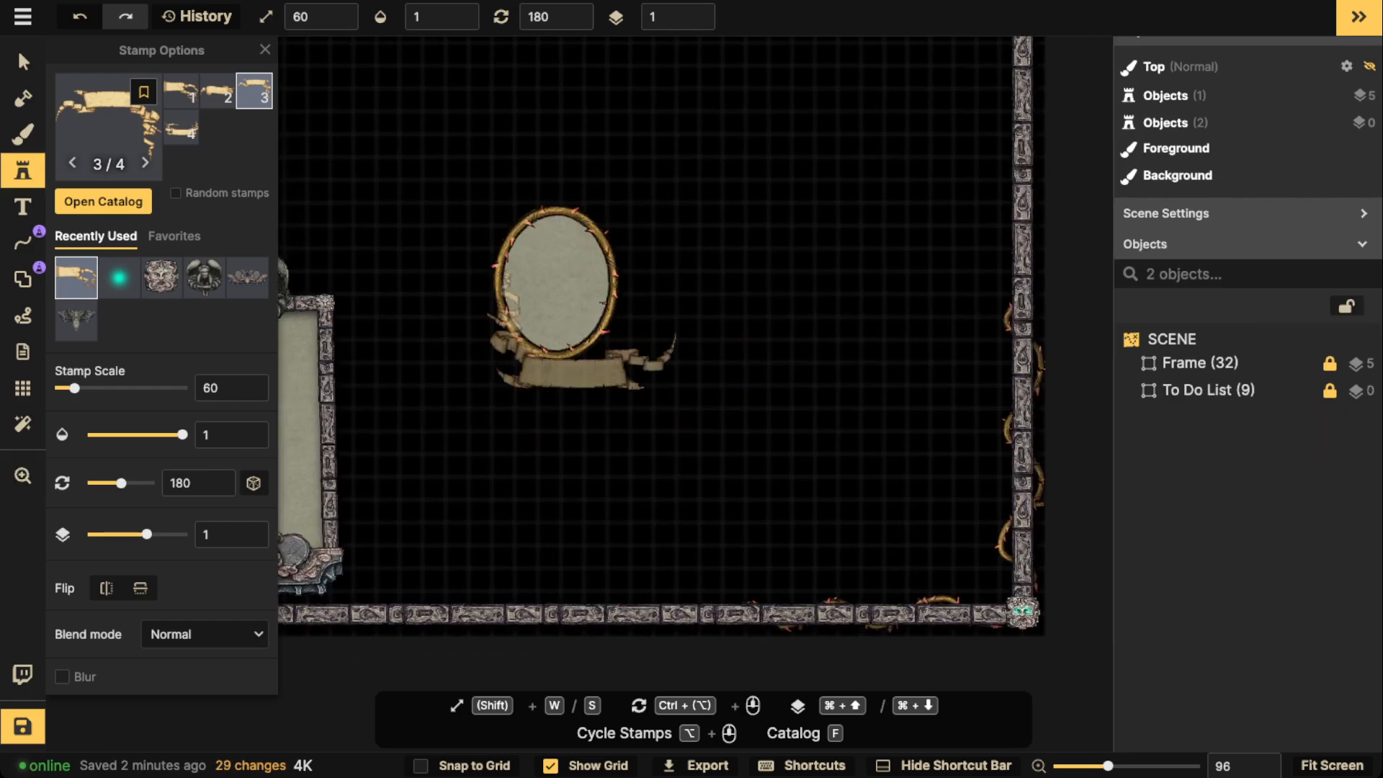
Step: Place the second Big Banner variation at scale 50 across the lower edge of the oval
click(218, 91)
scroll(561, 363, up, 3)
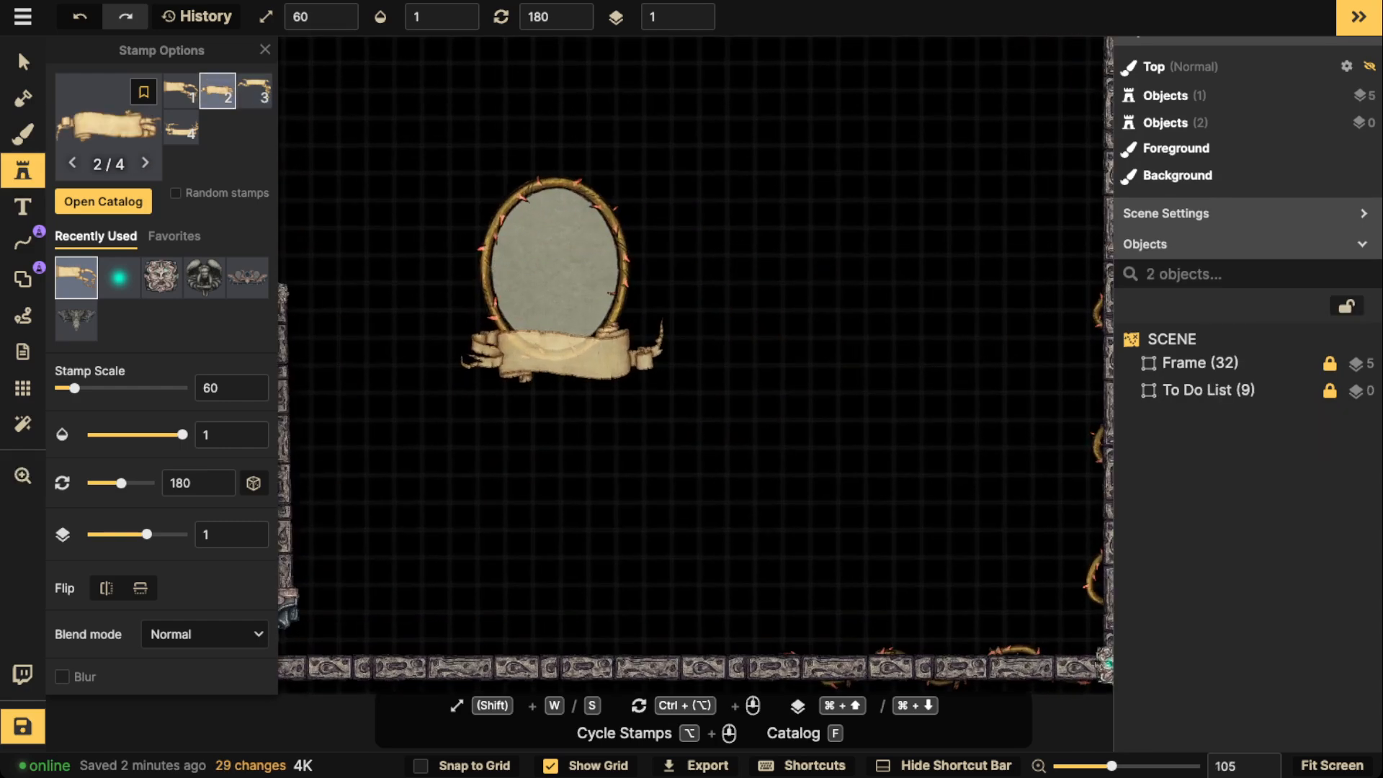
key(s)
click(551, 346)
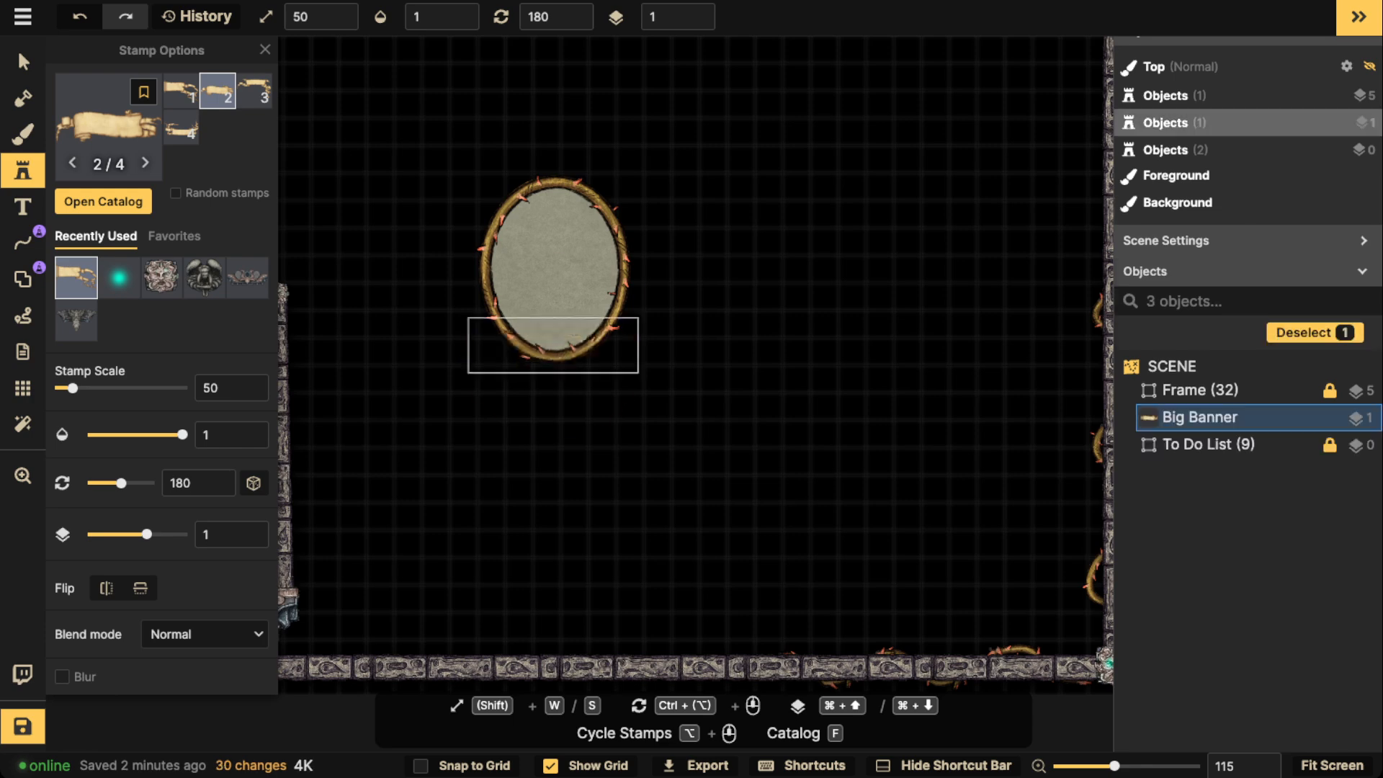
click(23, 16)
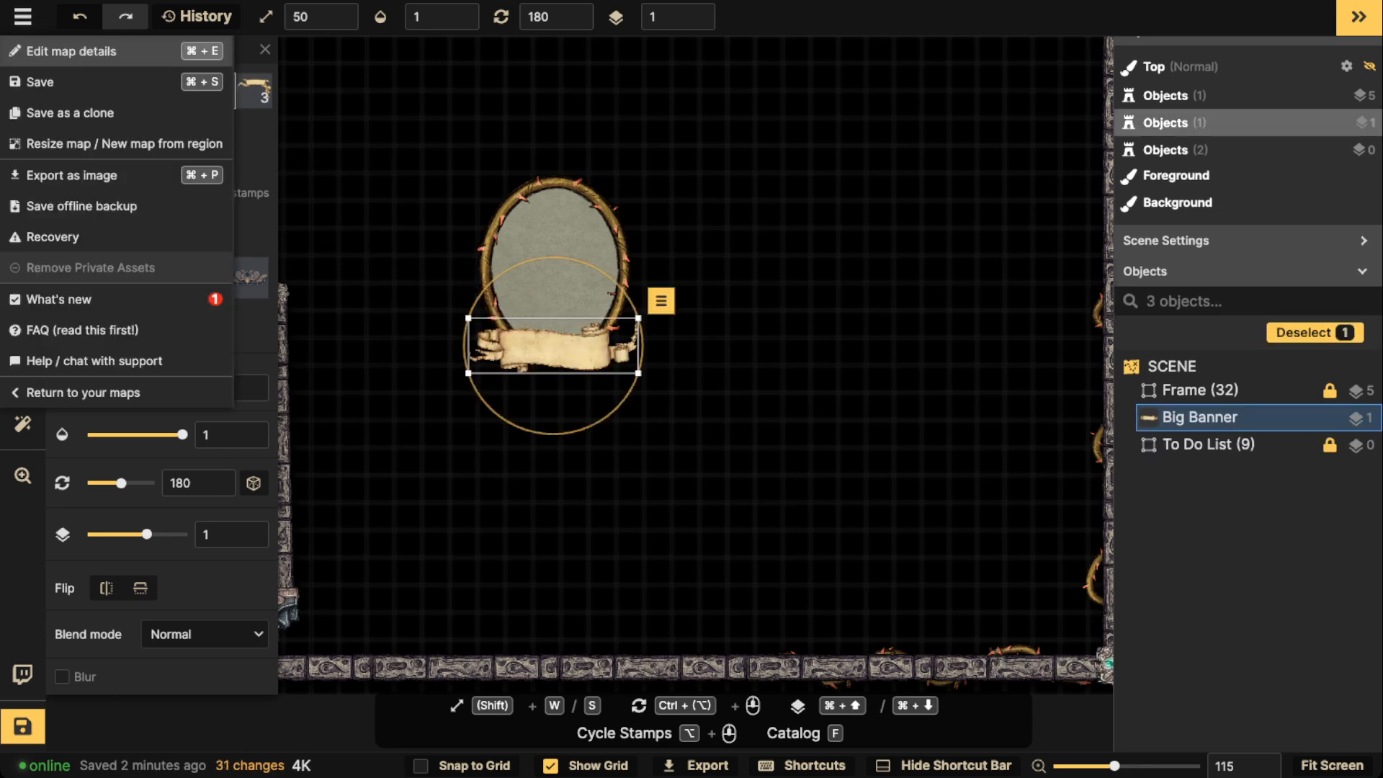
click(87, 50)
click(651, 669)
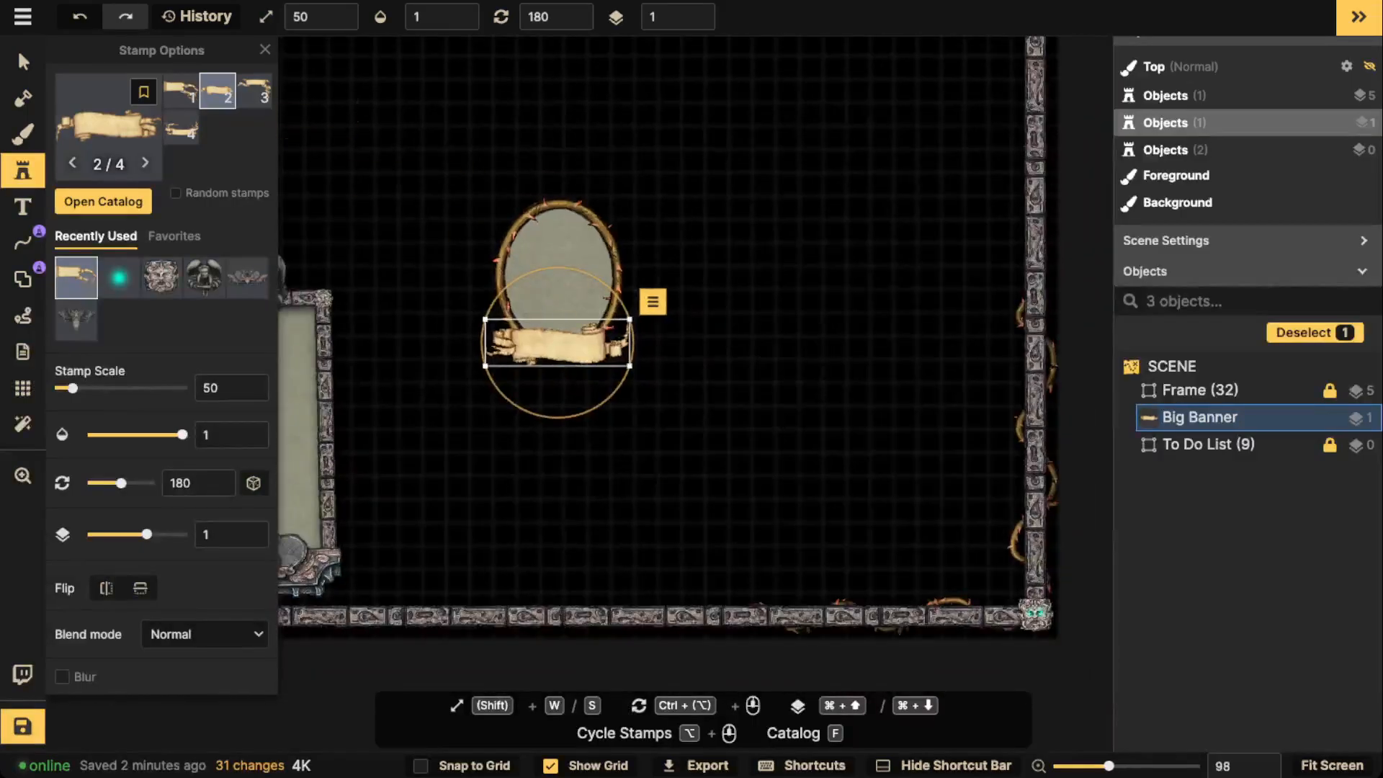
Step: Nudge the placed banner into its final position across the bottom of the oval
click(23, 62)
scroll(588, 362, up, 3)
drag(587, 355, 588, 357)
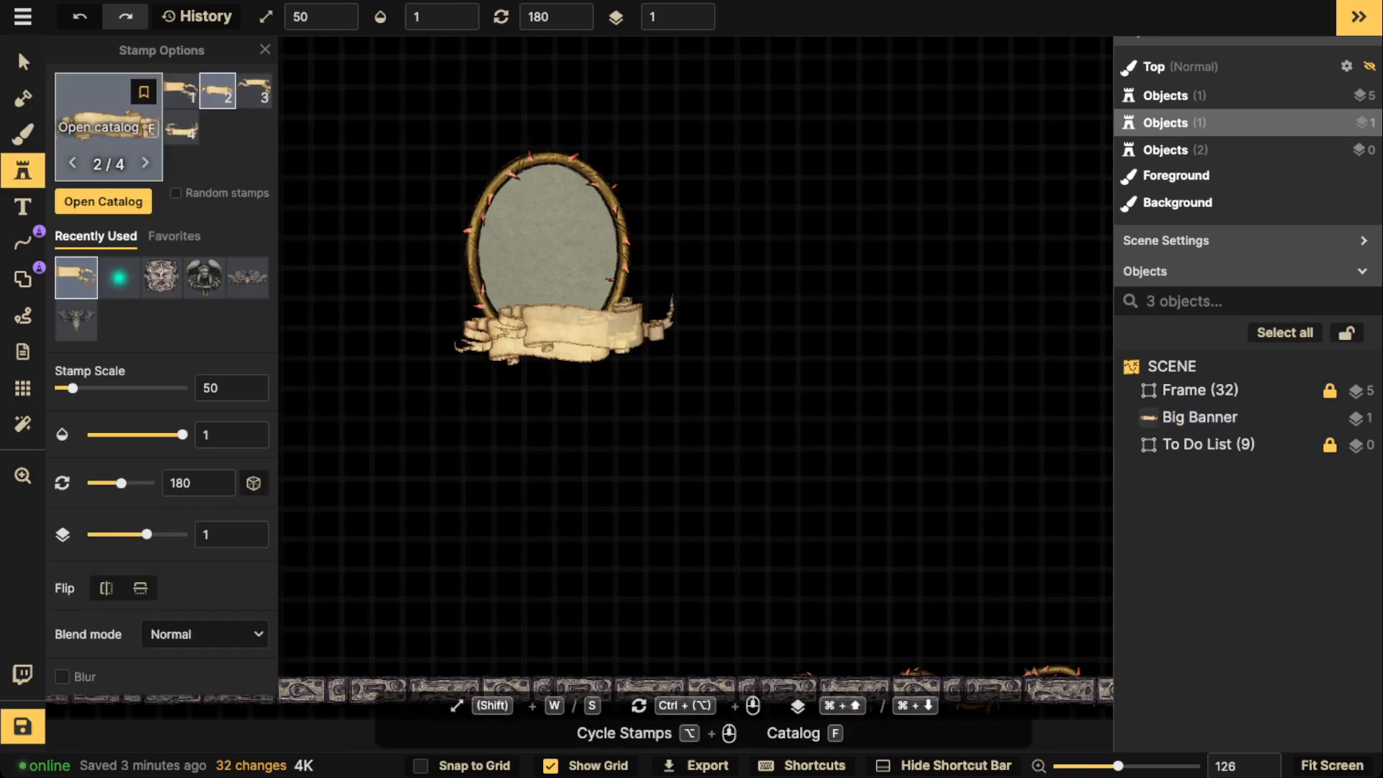
Step: Clear the catalog search and look through the Fantasy World stamps for something to decorate the portrait frame
key(f)
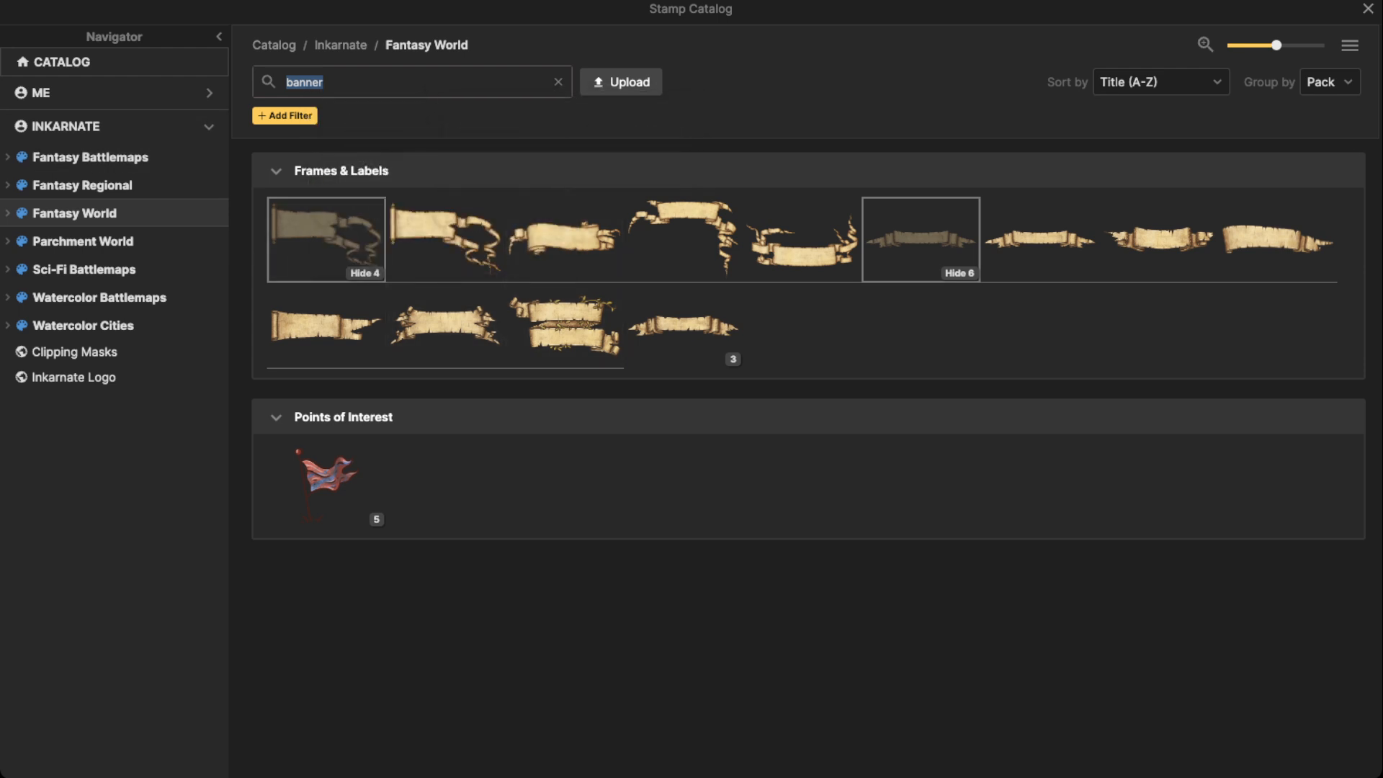
click(558, 82)
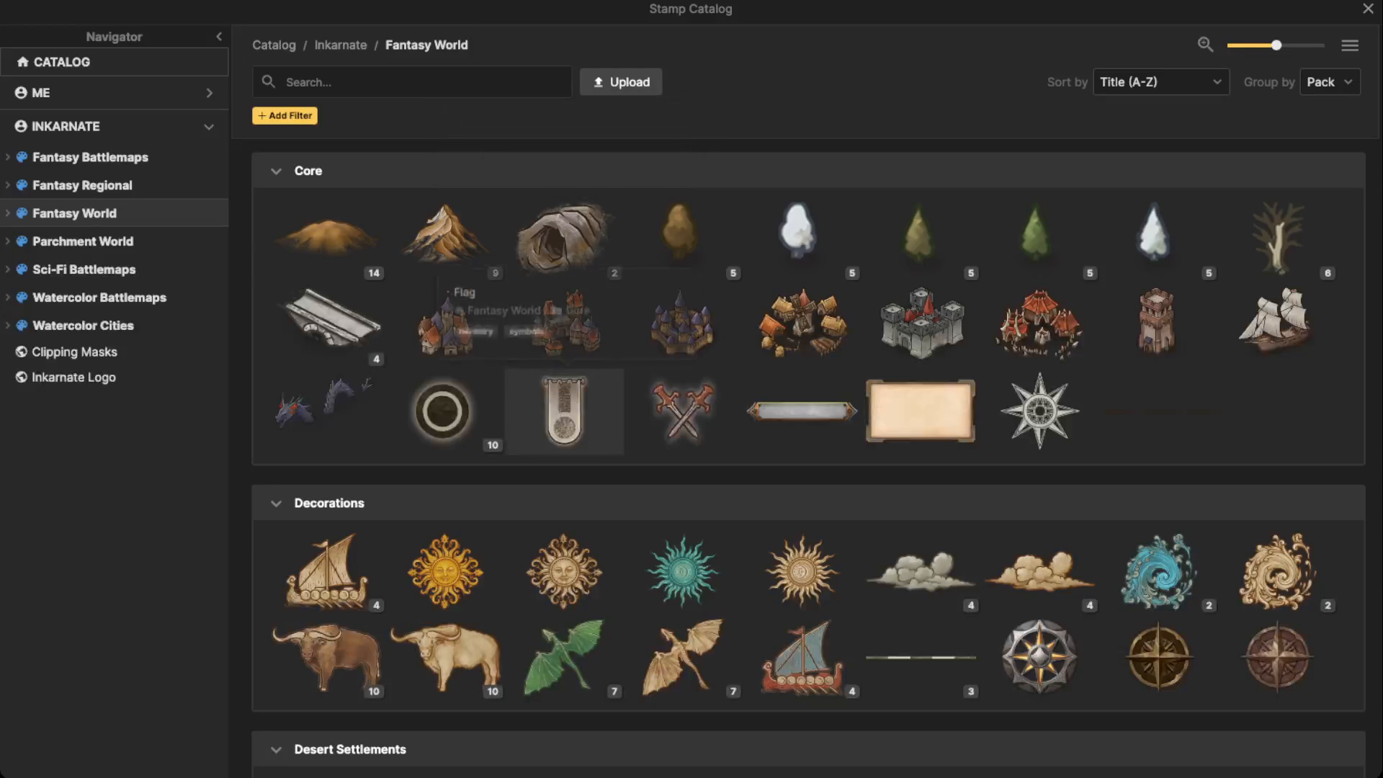
scroll(564, 407, down, 2)
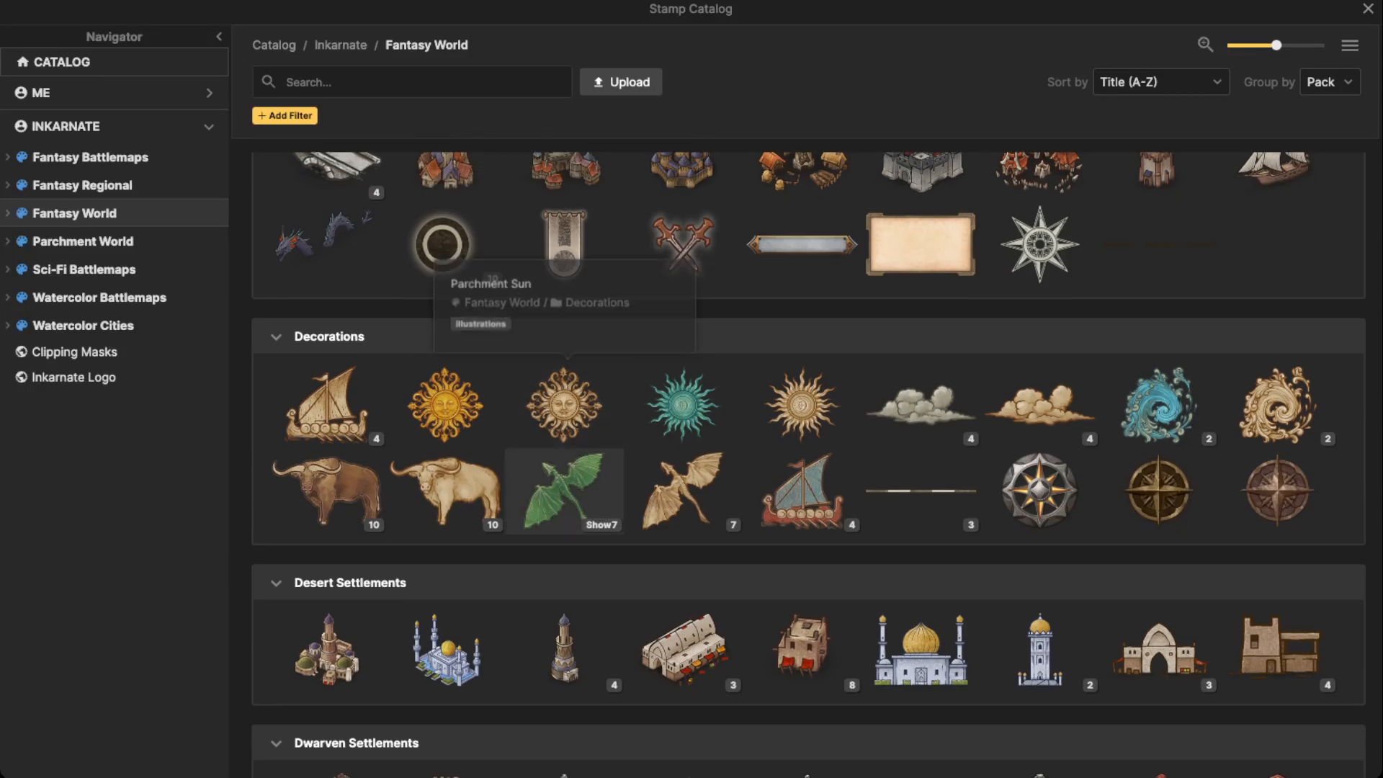
scroll(564, 407, down, 4)
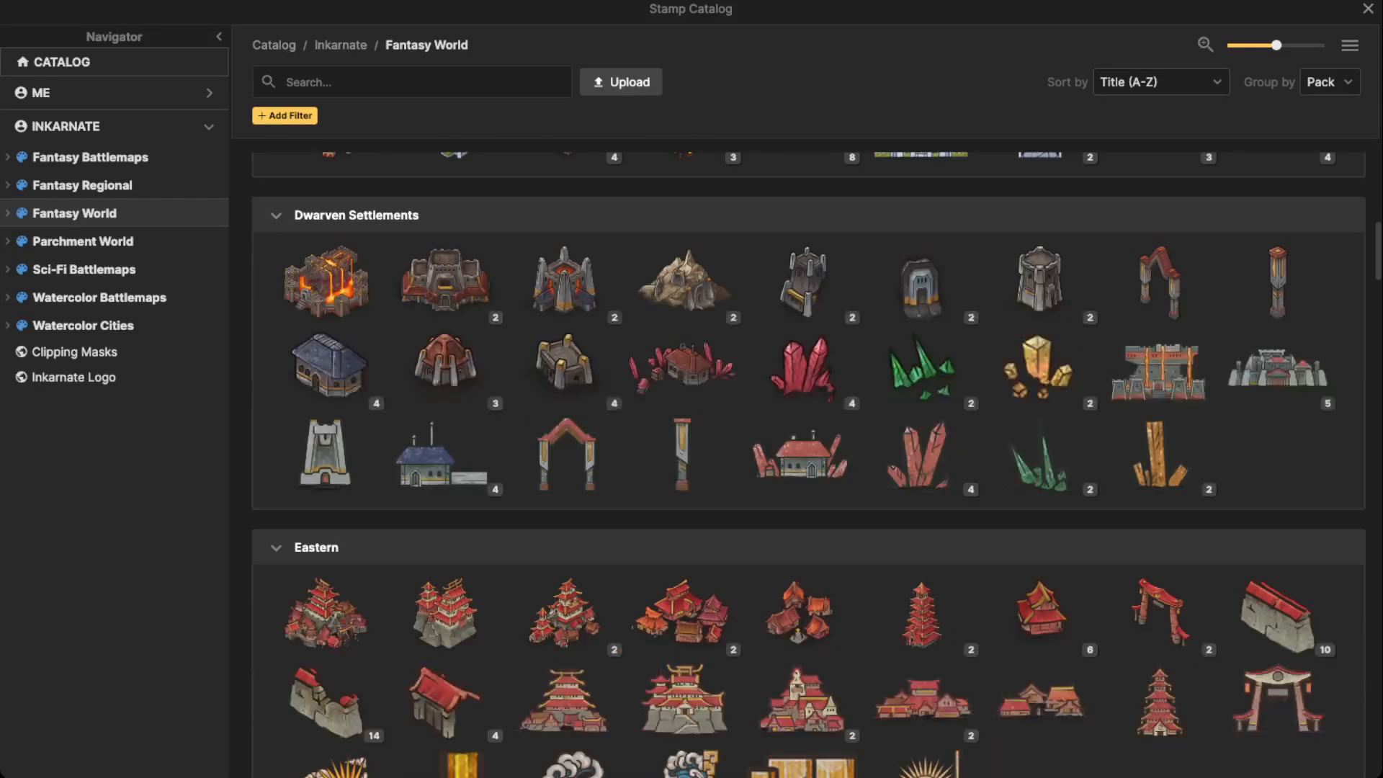
scroll(564, 407, down, 1)
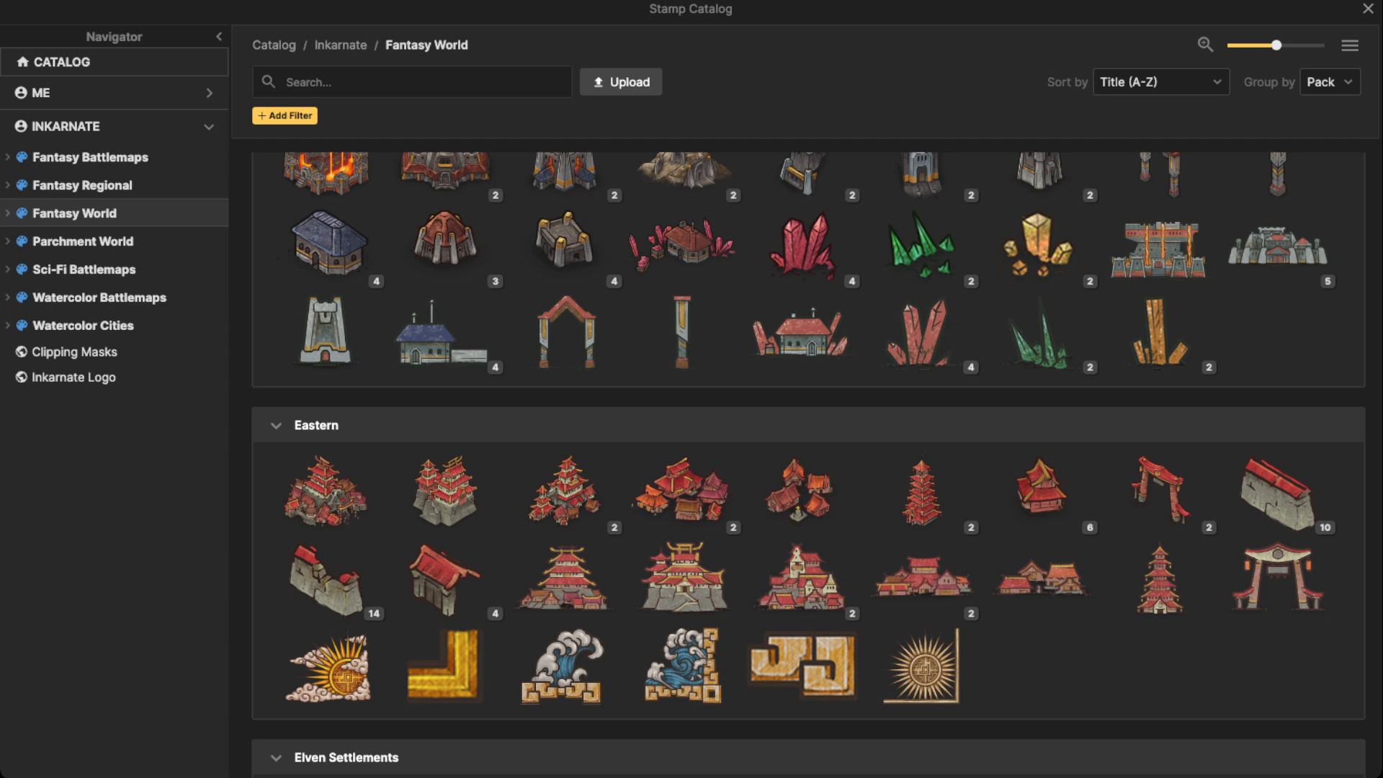
scroll(564, 433, down, 7)
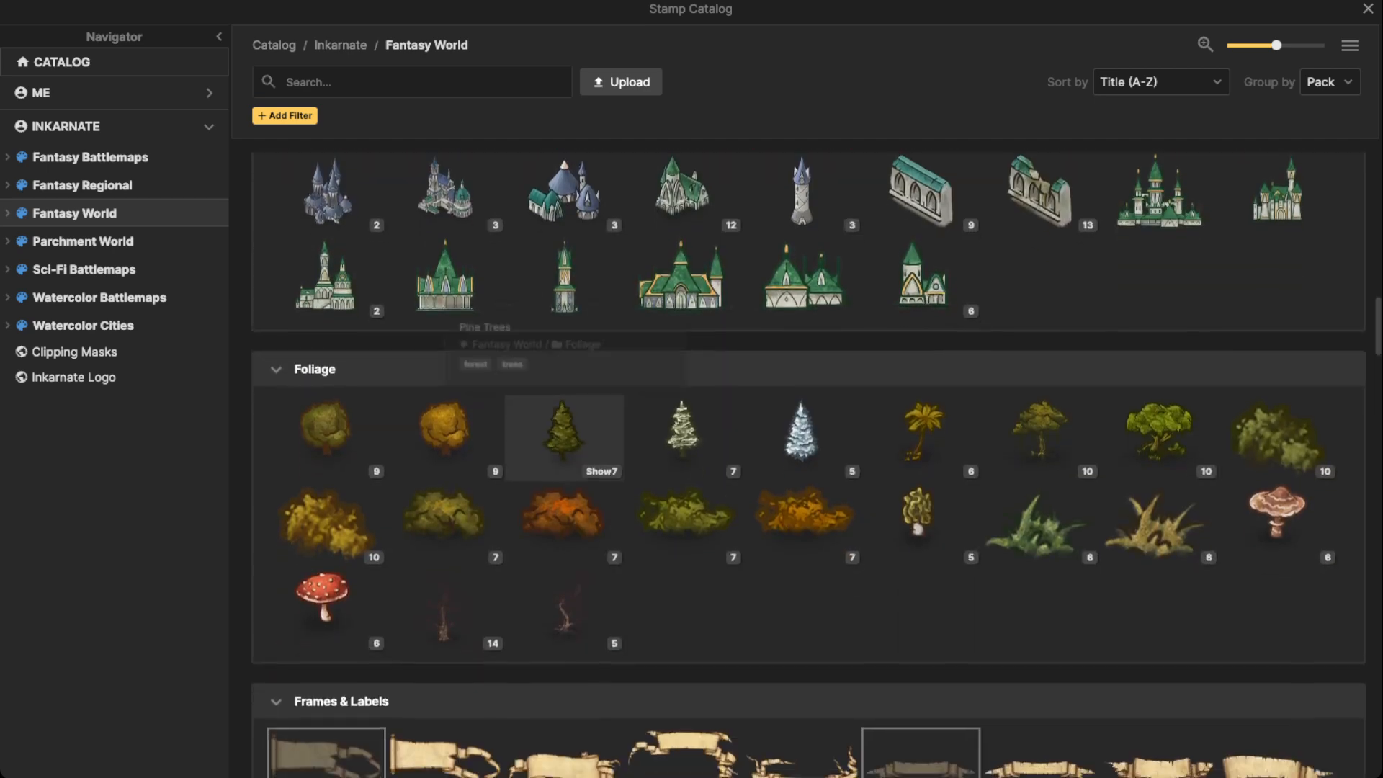
scroll(564, 432, down, 8)
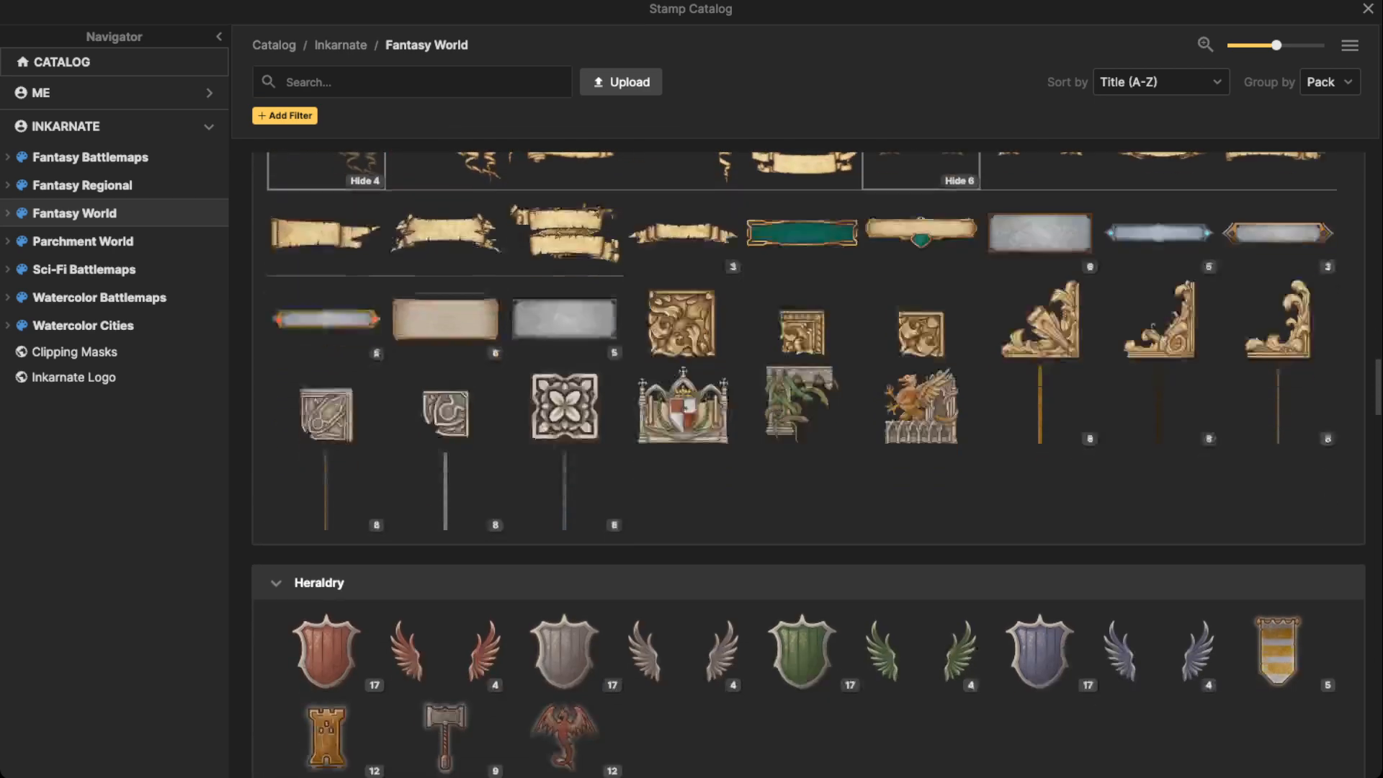
scroll(564, 432, down, 3)
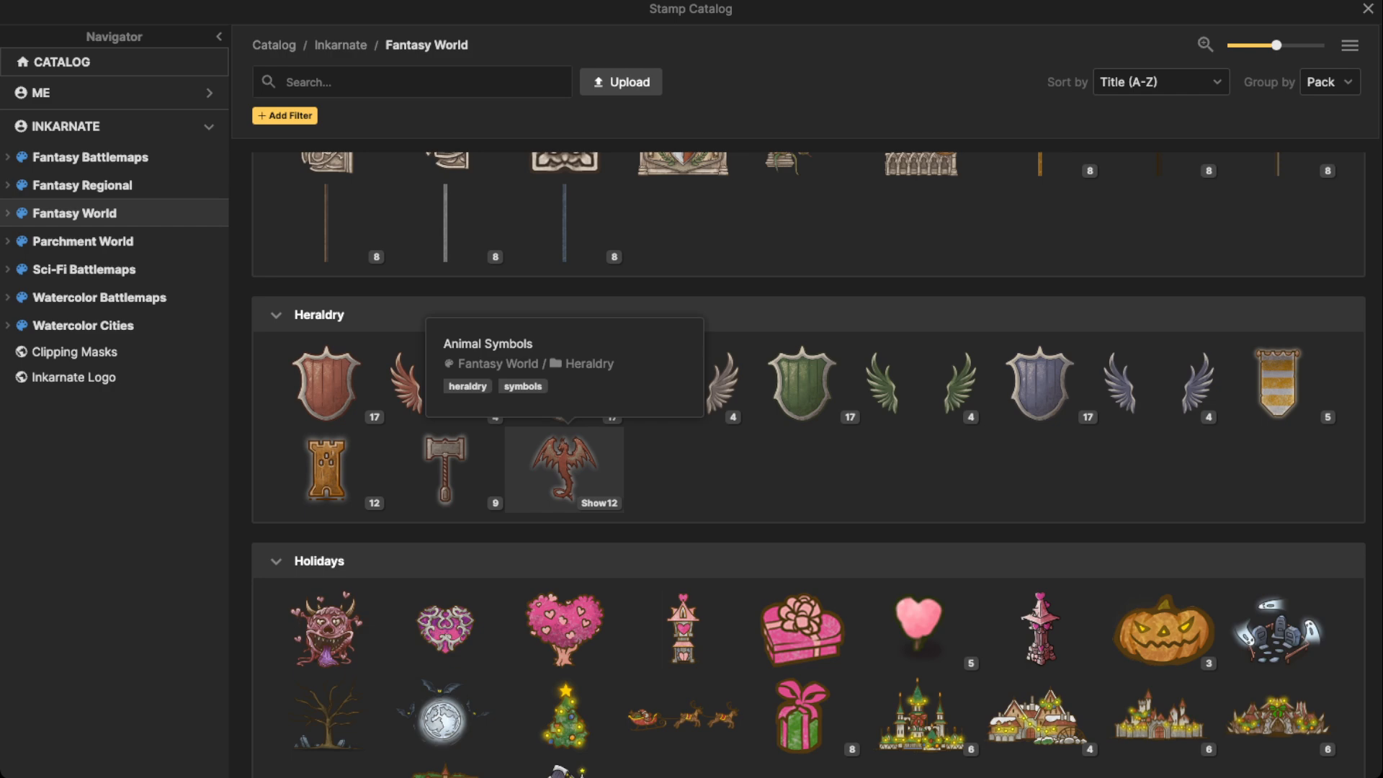
scroll(564, 468, down, 8)
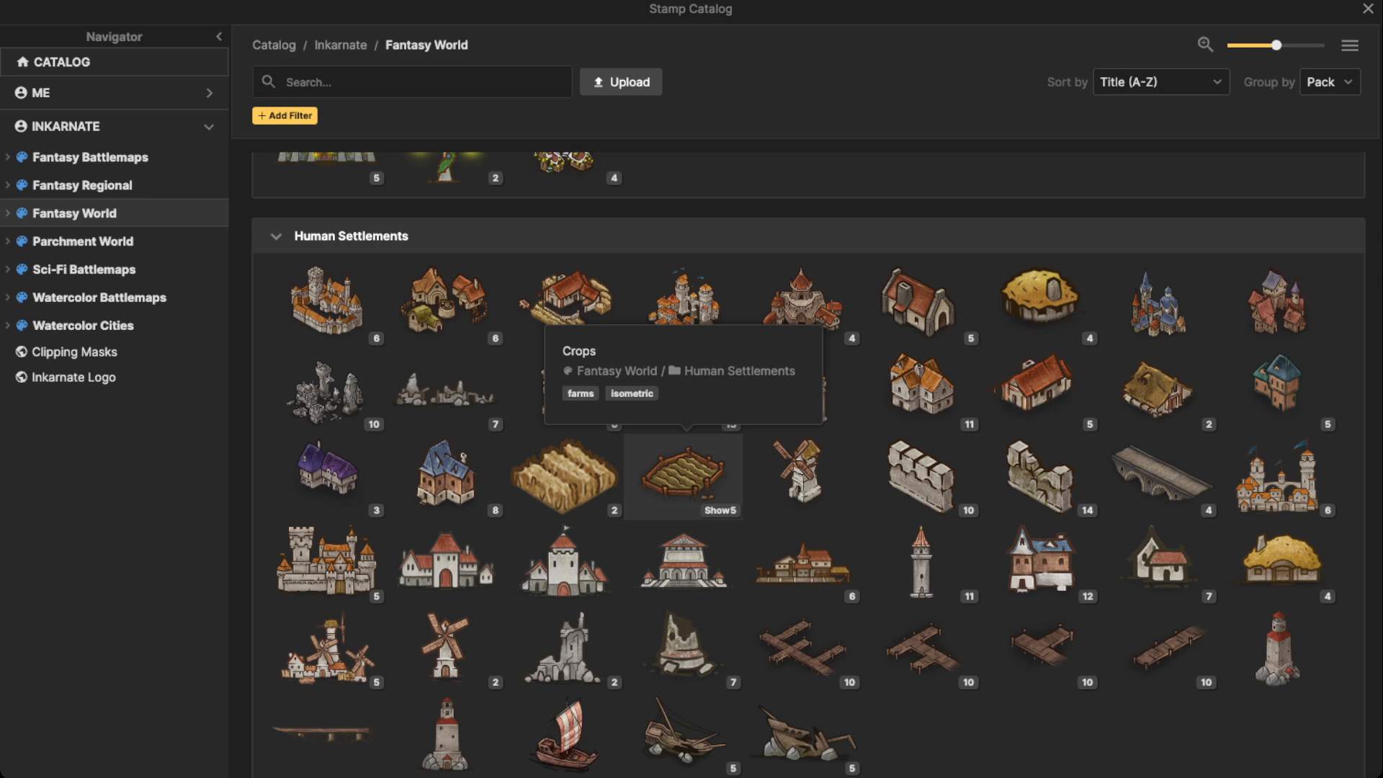
scroll(683, 475, down, 10)
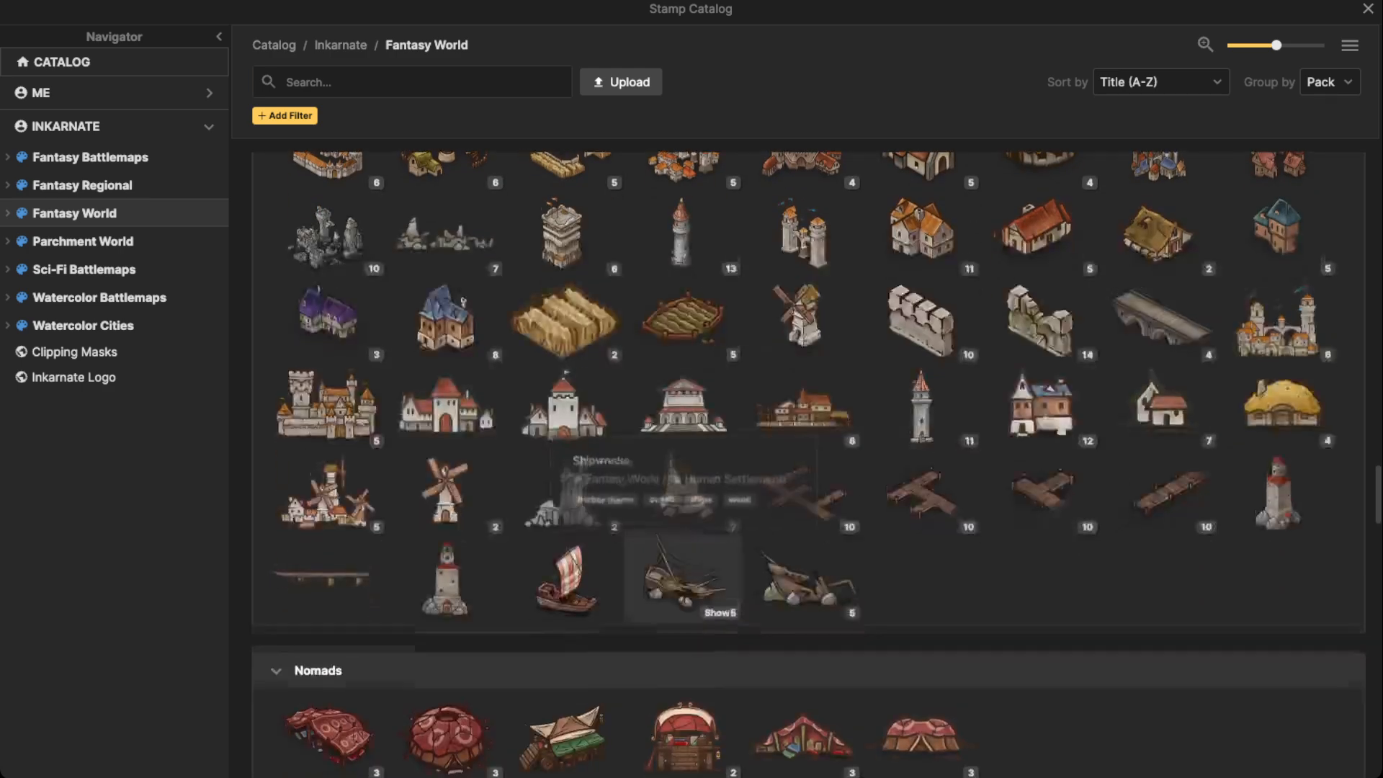
scroll(809, 439, down, 15)
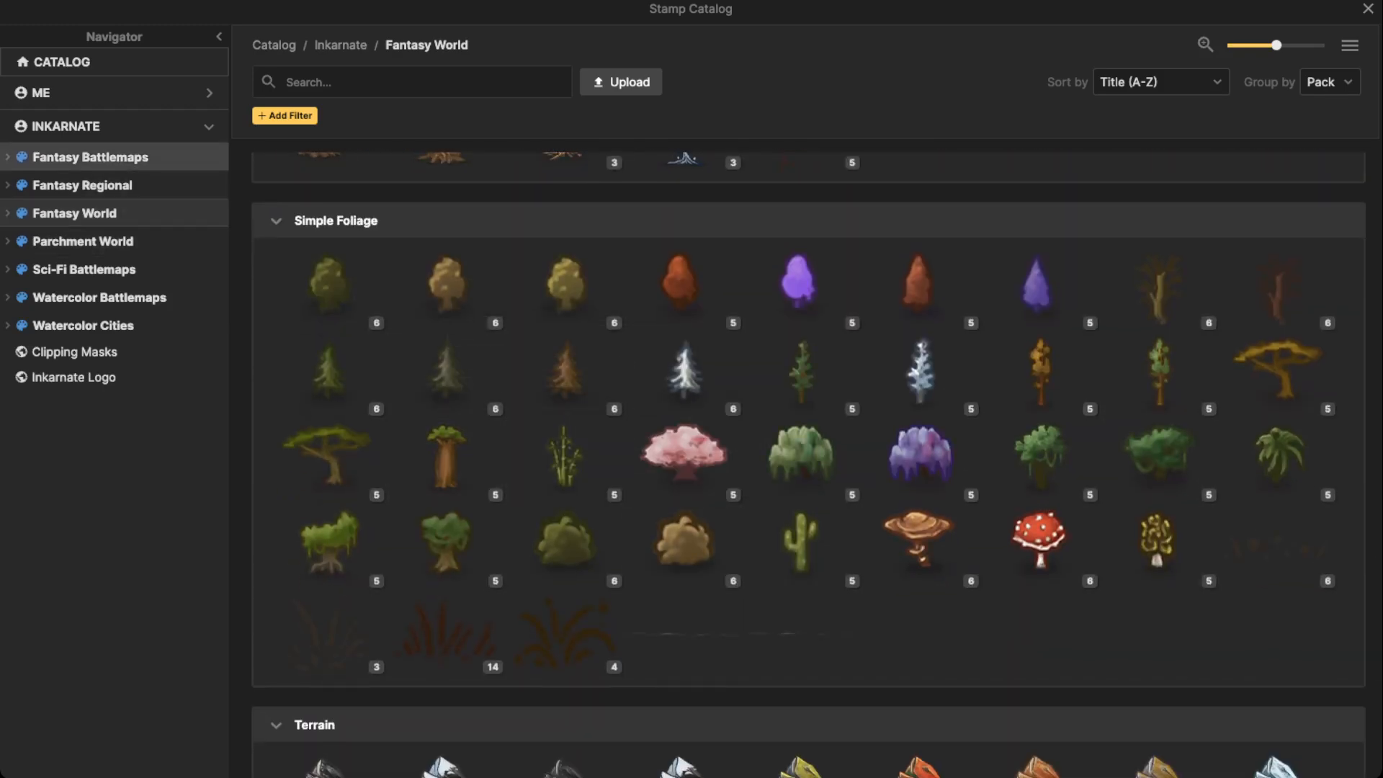
Step: Look through the Fantasy Battlemaps packs Gothic: Cemetery & Tombs, Horror Castle and Horror Dining for frame decorations
click(90, 157)
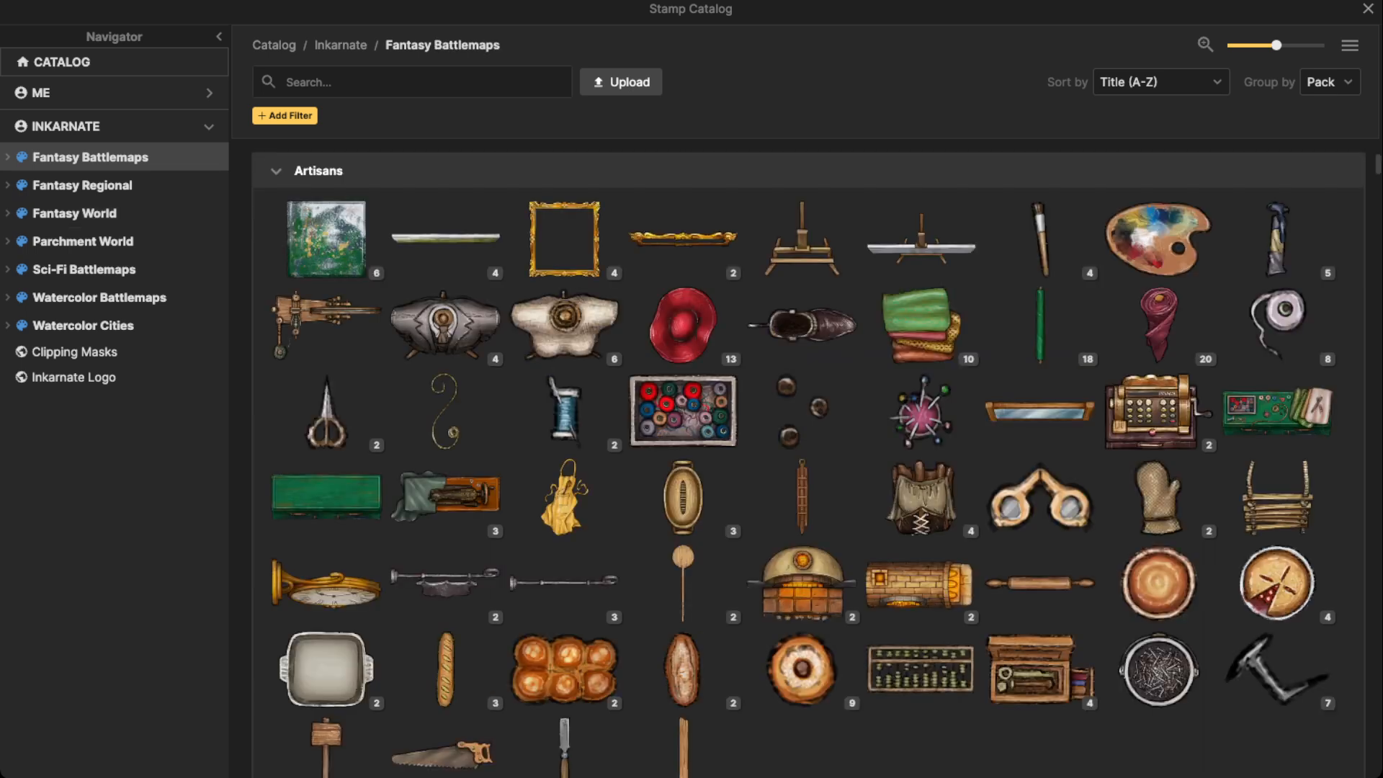
click(8, 157)
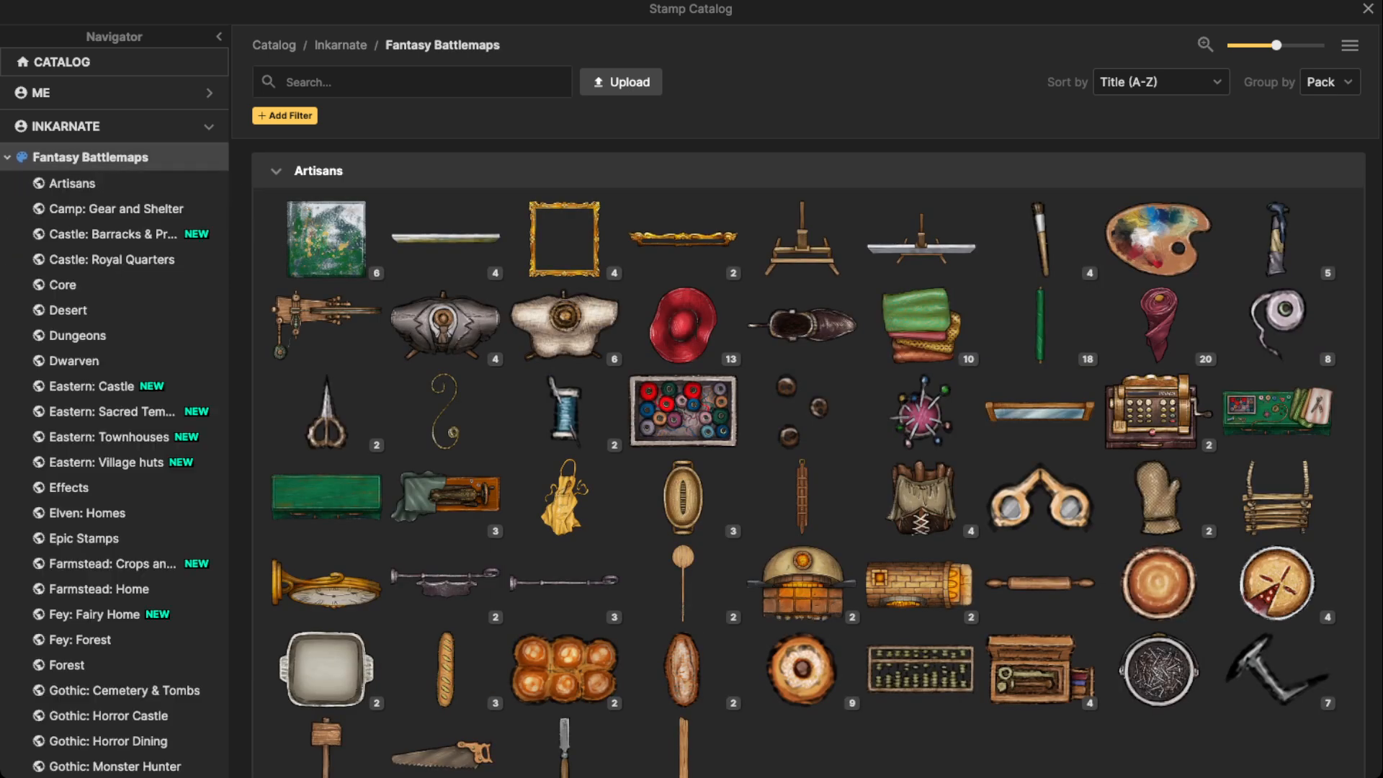
scroll(115, 468, down, 5)
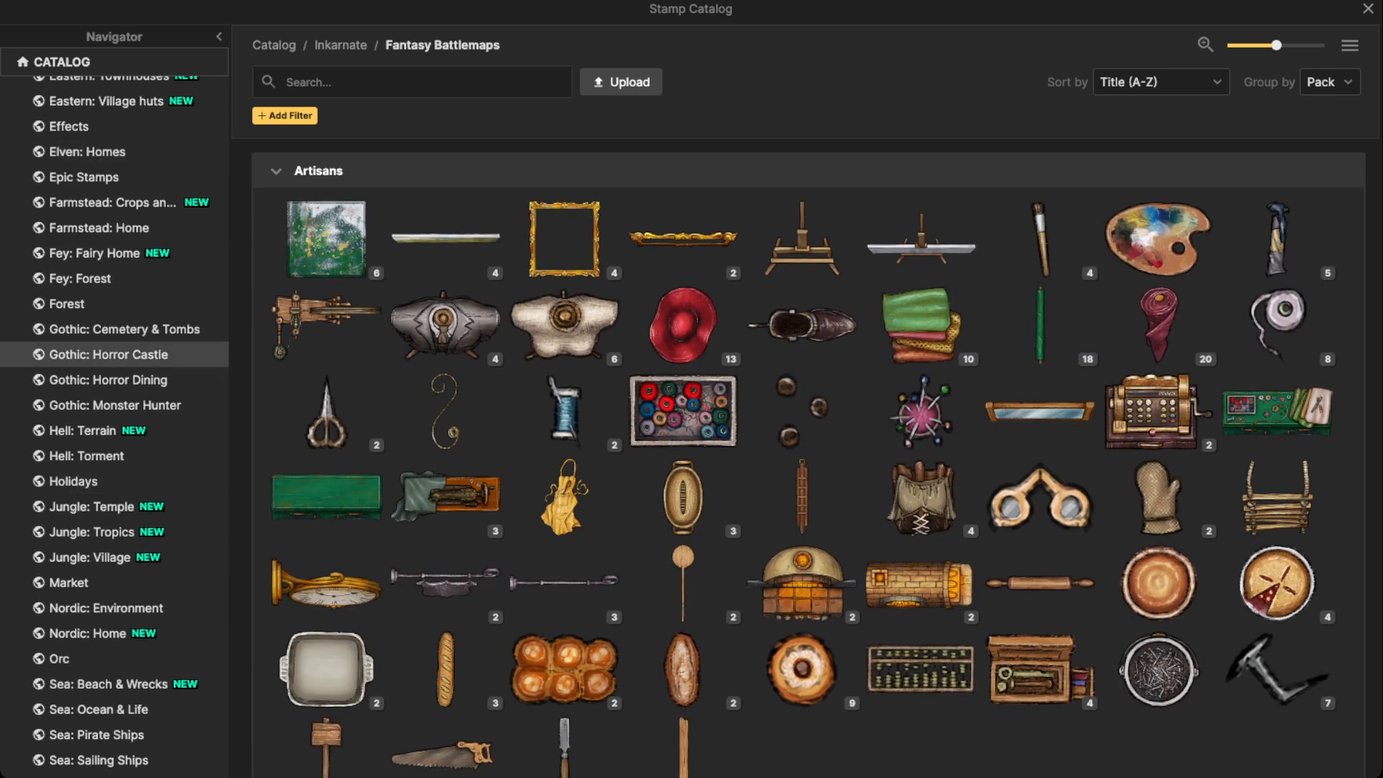
click(108, 329)
scroll(684, 497, down, 1)
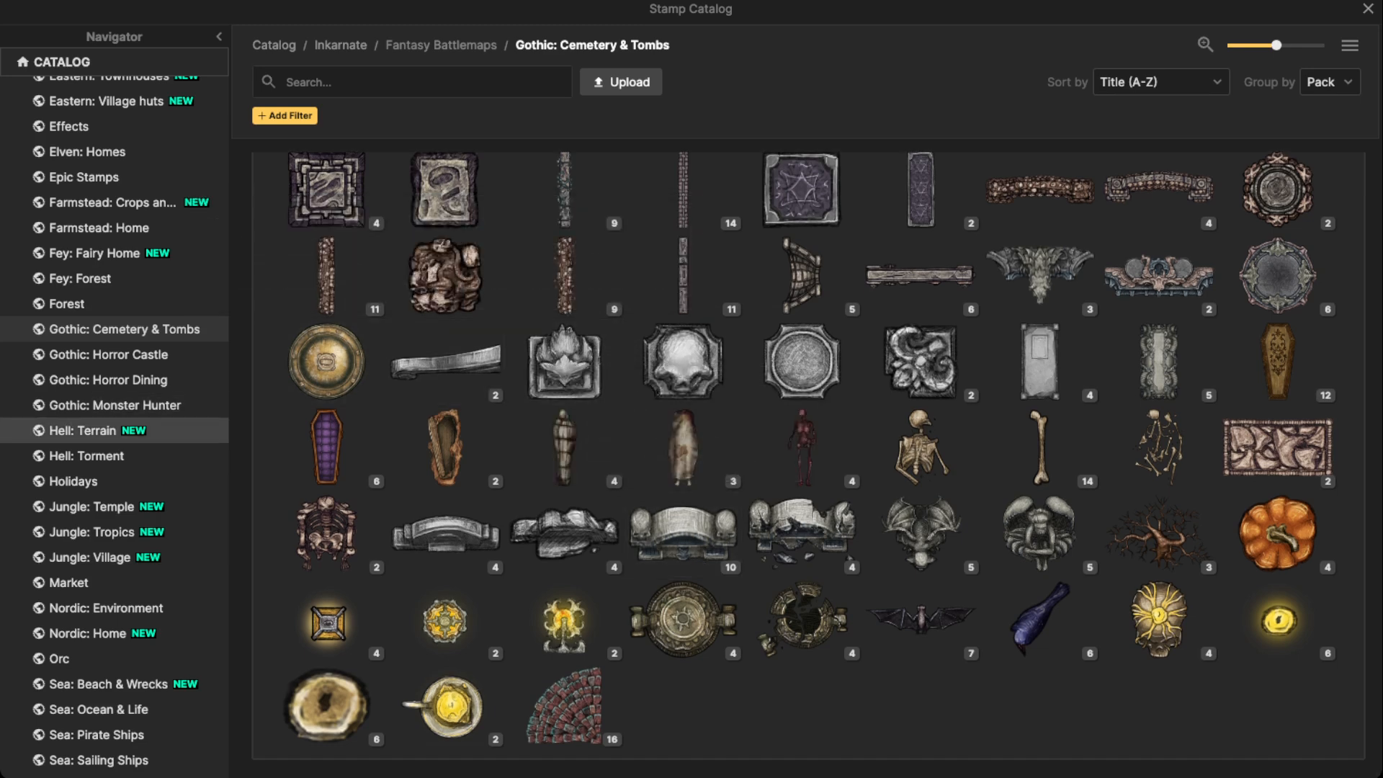
click(108, 355)
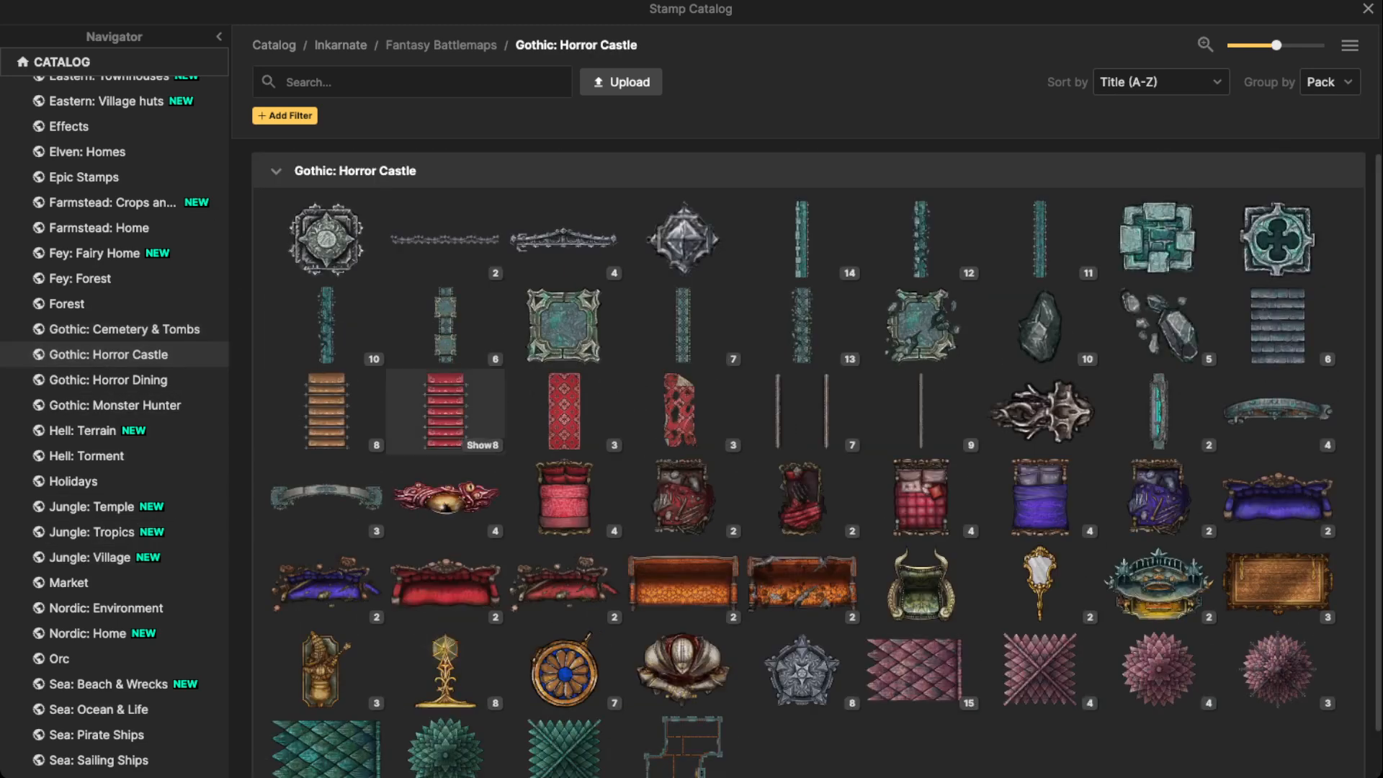
scroll(447, 411, down, 1)
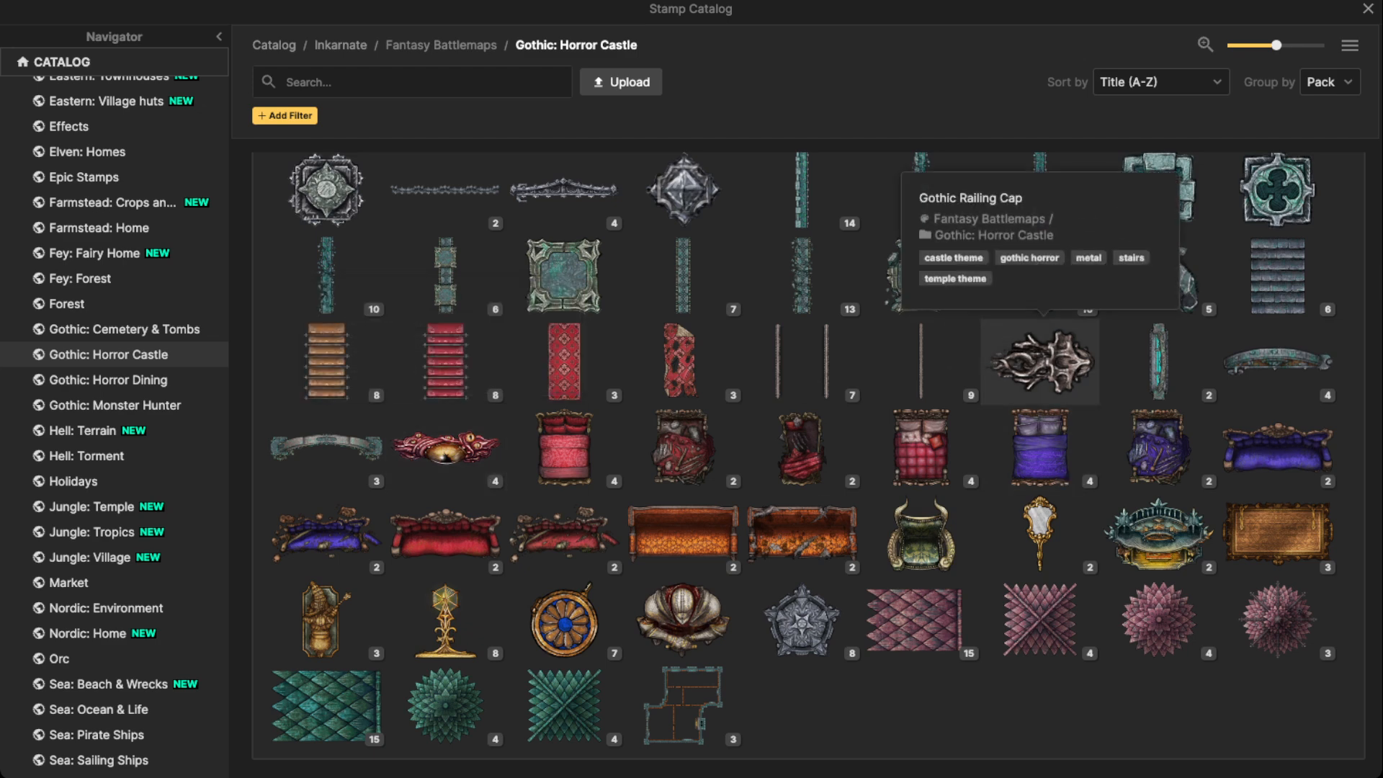
scroll(108, 403, down, 3)
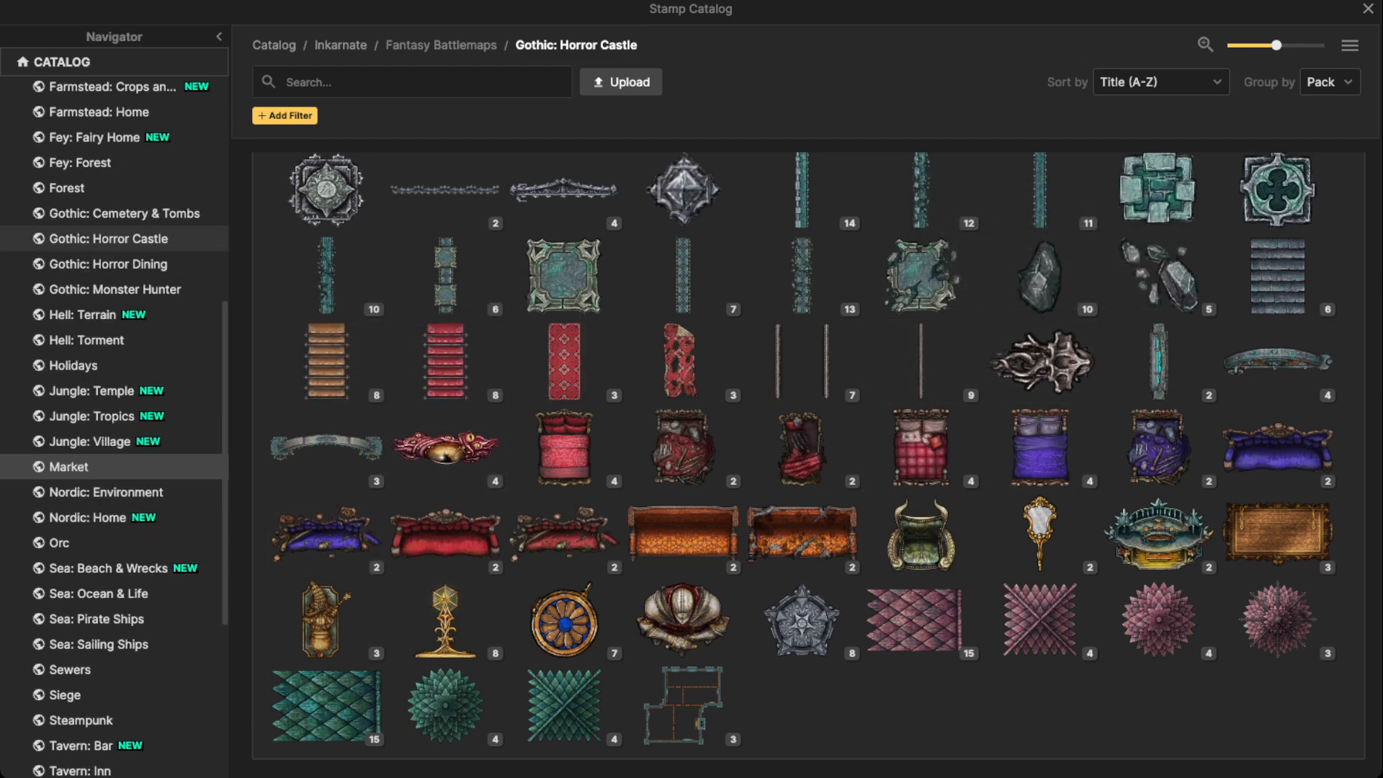
click(108, 254)
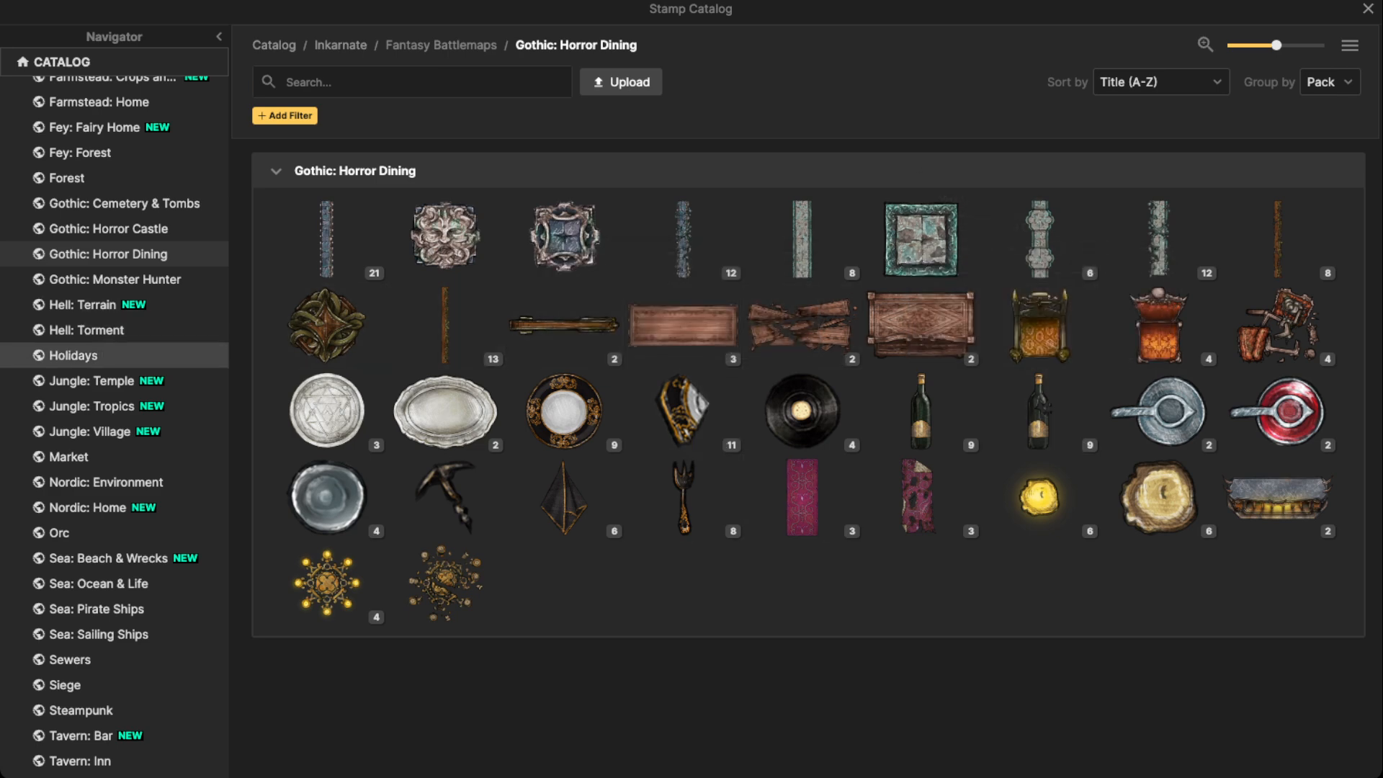
Step: Choose the Deadly Nightshade flower stamp from the Gothic: Monster Hunter pack for the top of the oval
click(108, 279)
scroll(683, 576, down, 2)
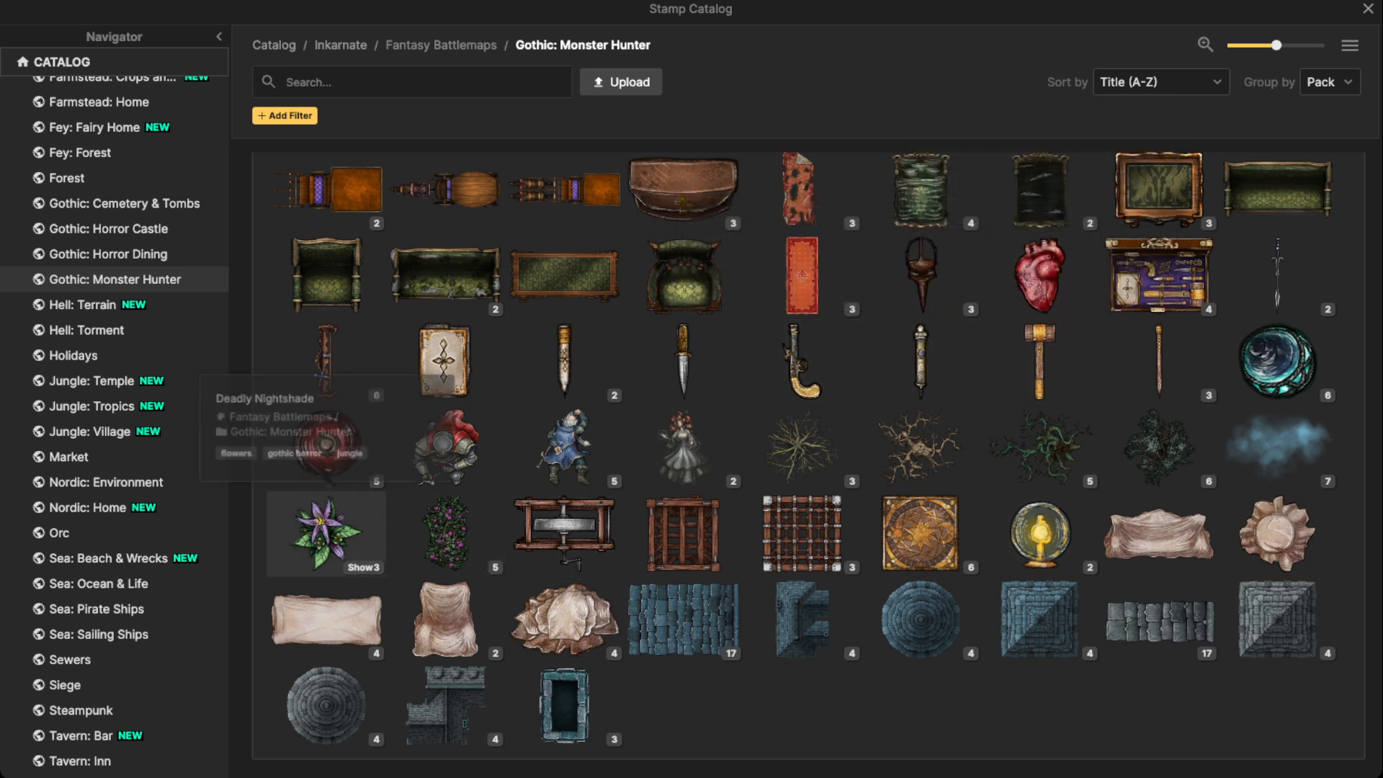
click(326, 533)
scroll(577, 244, up, 3)
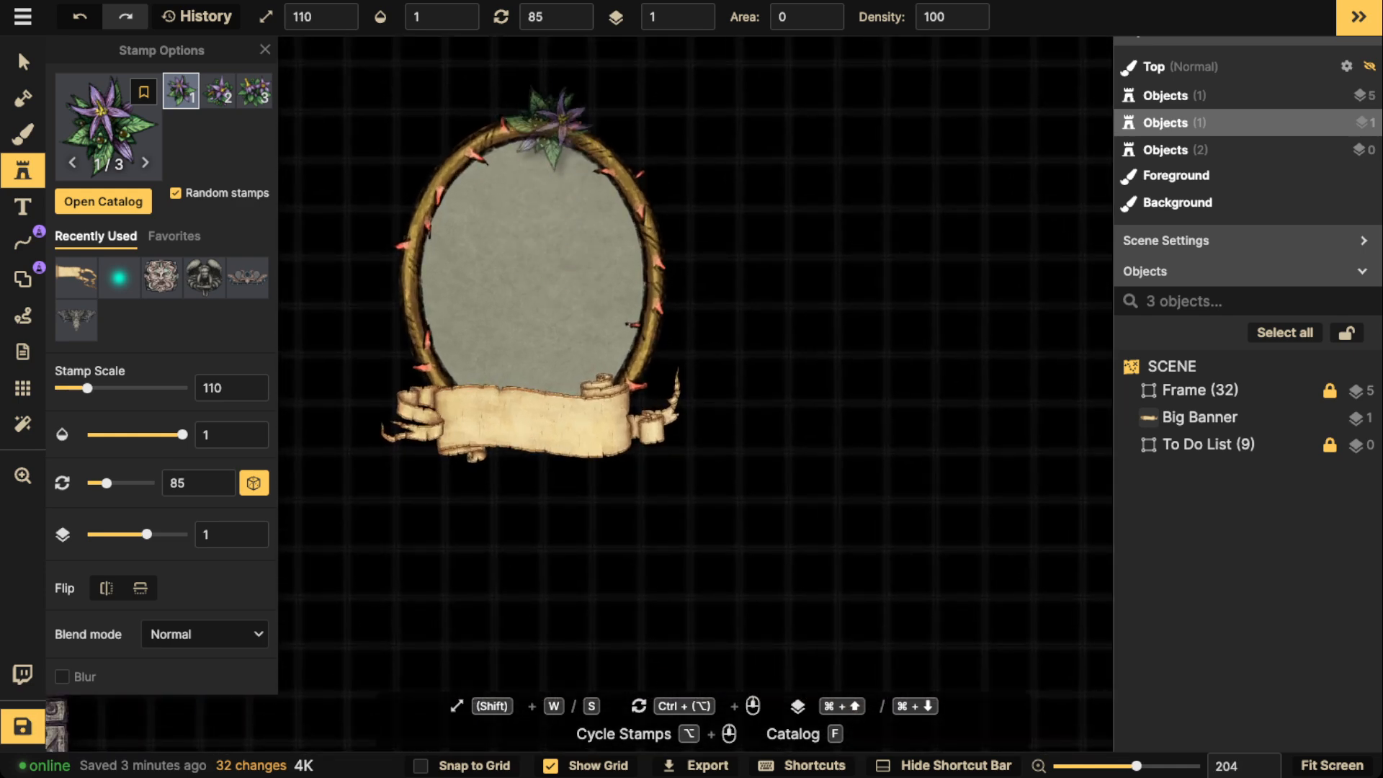
Step: Place a single Deadly Nightshade flower on the top of the oval and rotate it to 355 degrees
scroll(535, 126, down, 3)
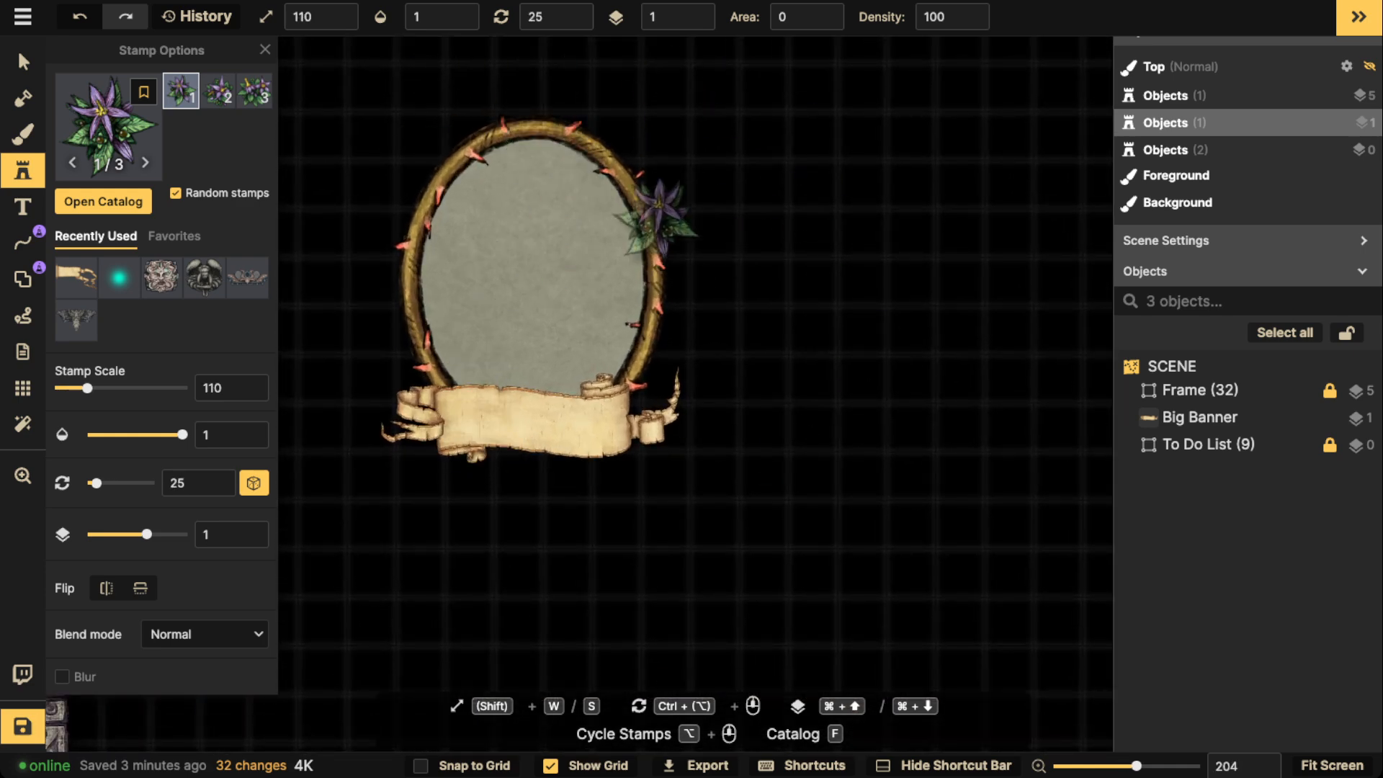
click(529, 122)
key(m)
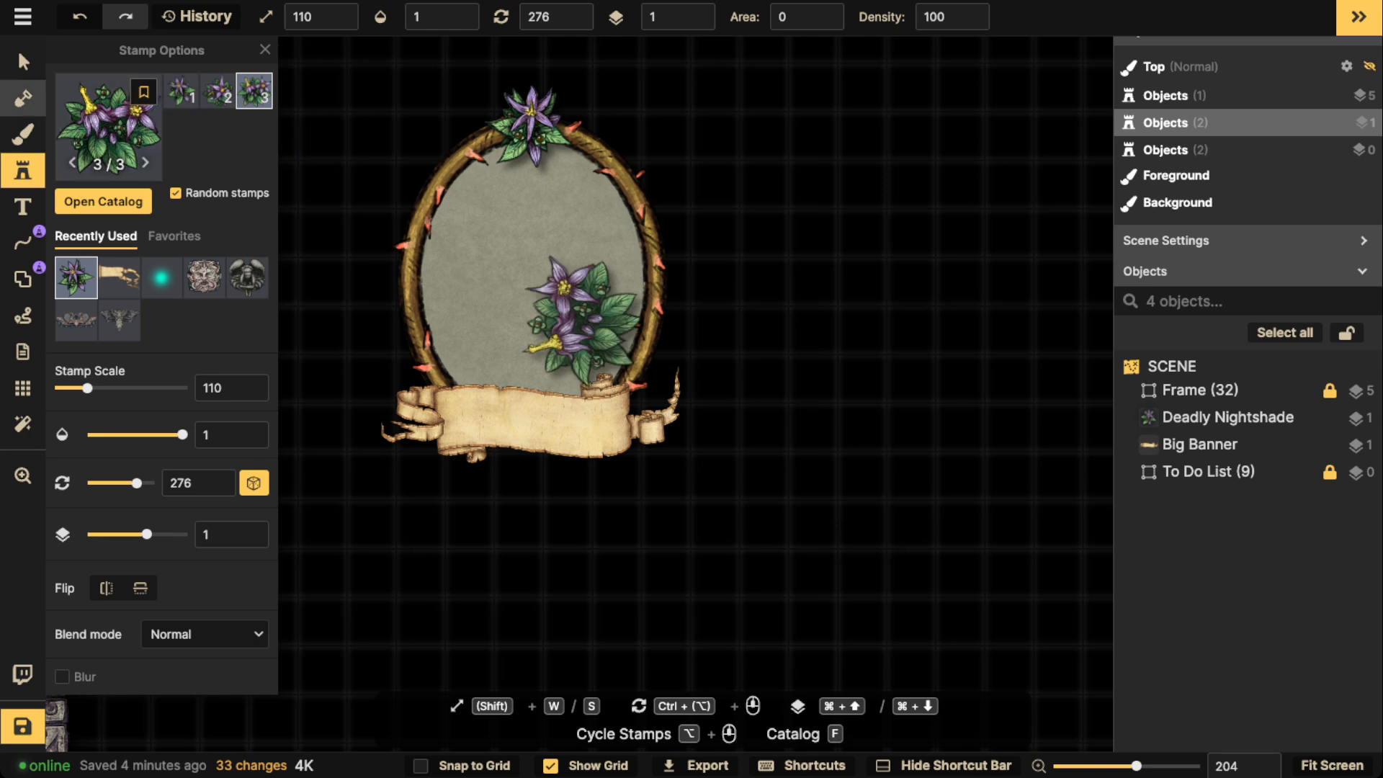
key(v)
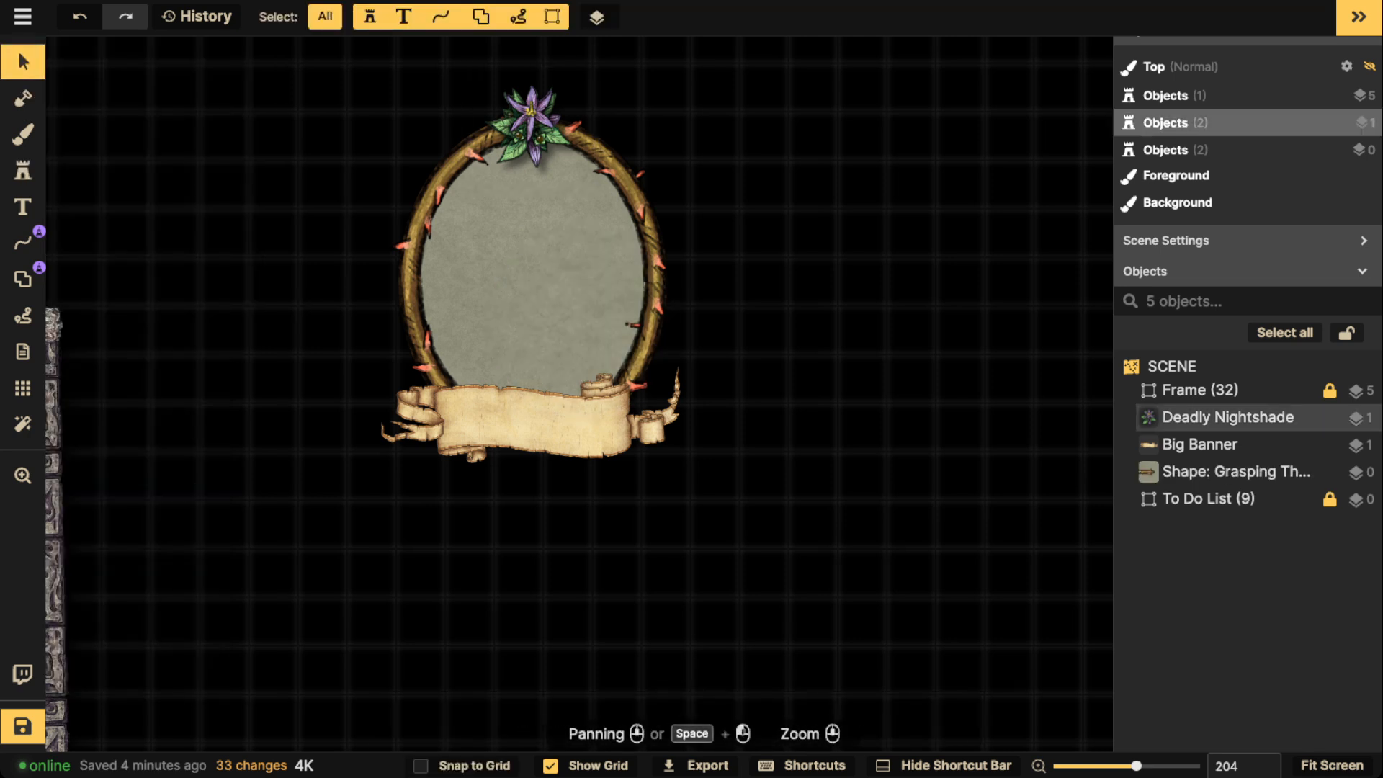
click(534, 125)
scroll(533, 124, down, 6)
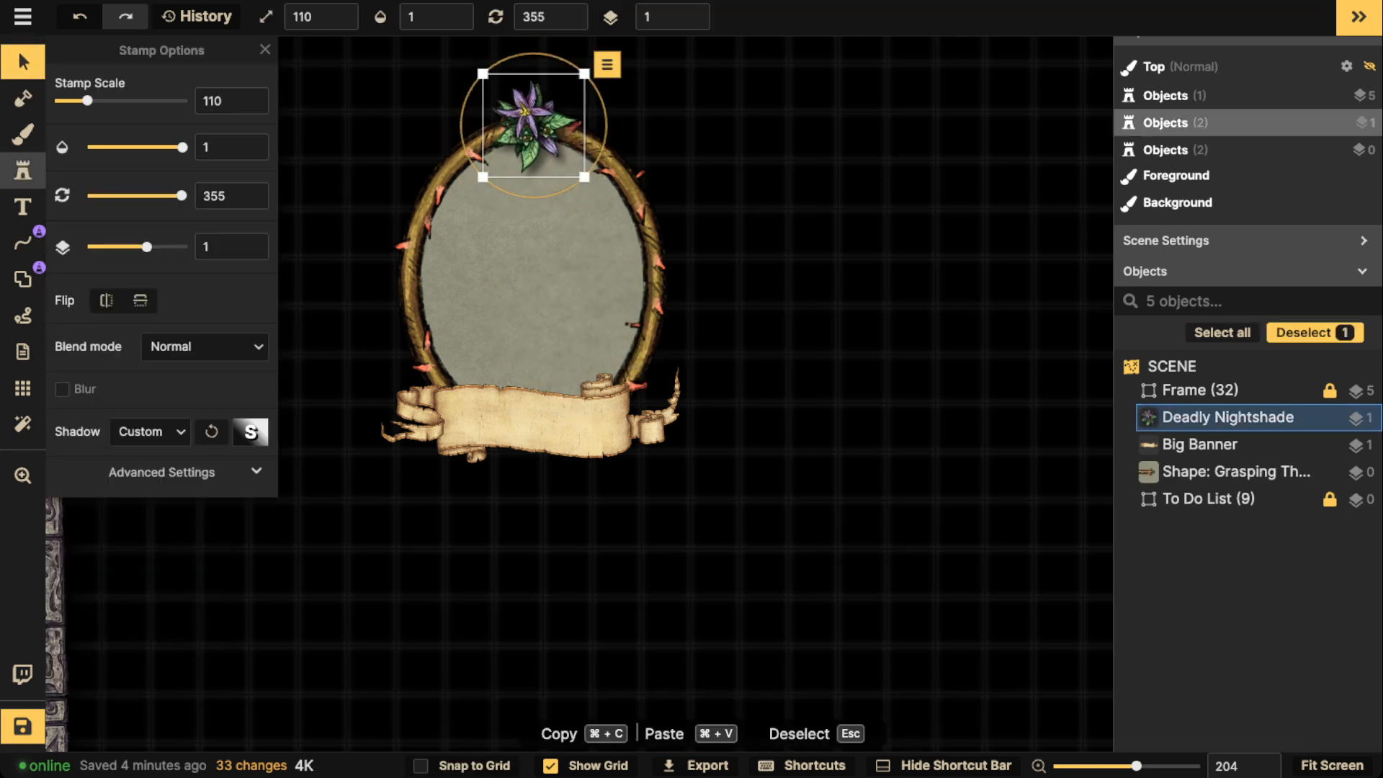
key(4)
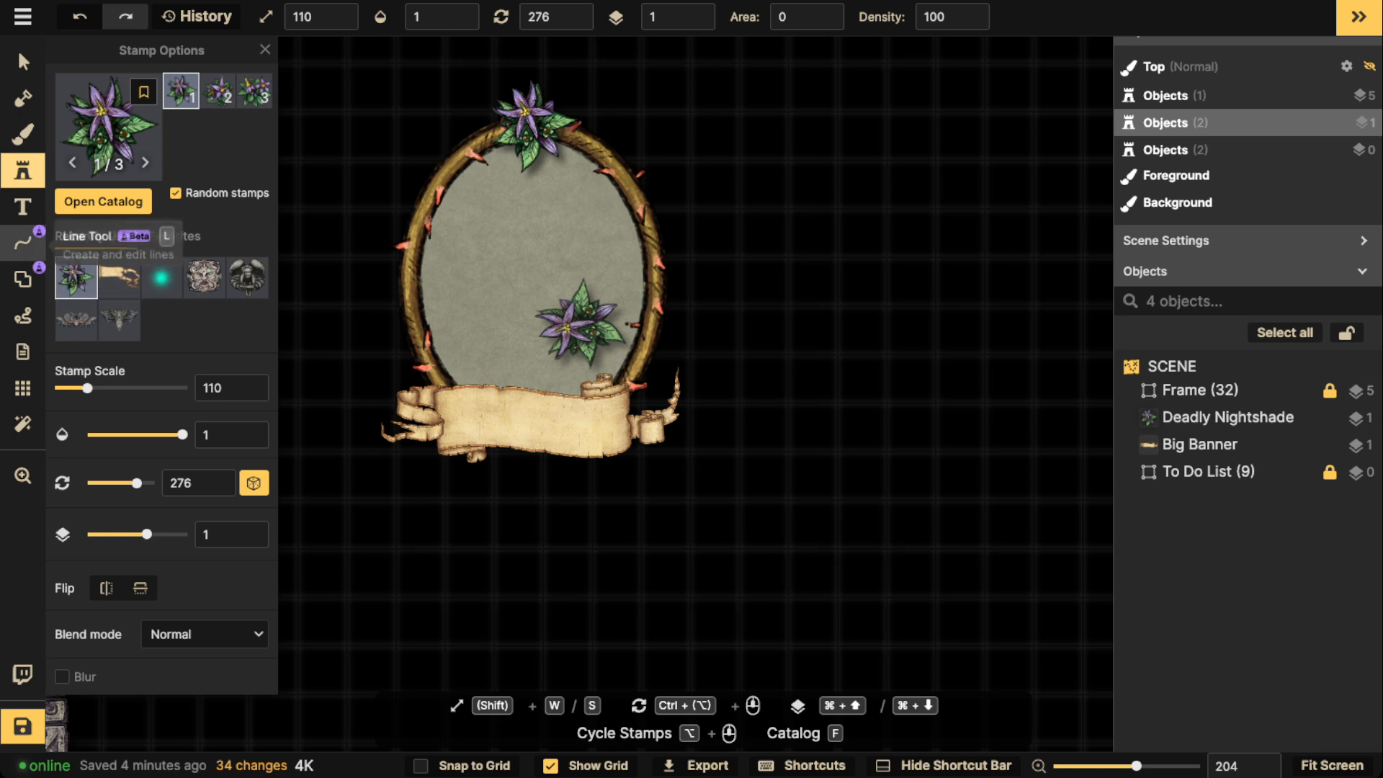
Step: Draw a tangled Grasping Thorns line arching over the oval's upper edge and scale it down to size 80
click(23, 243)
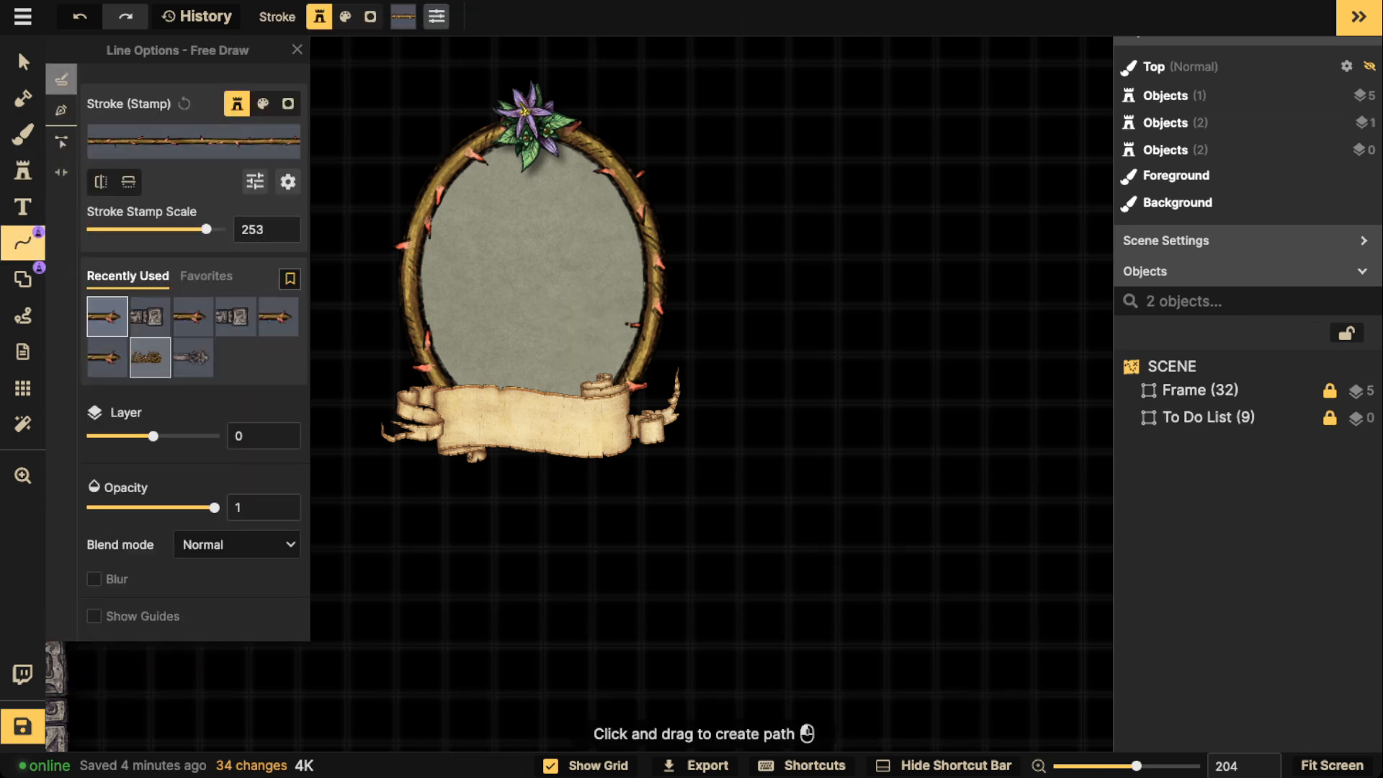
drag(577, 324, 657, 423)
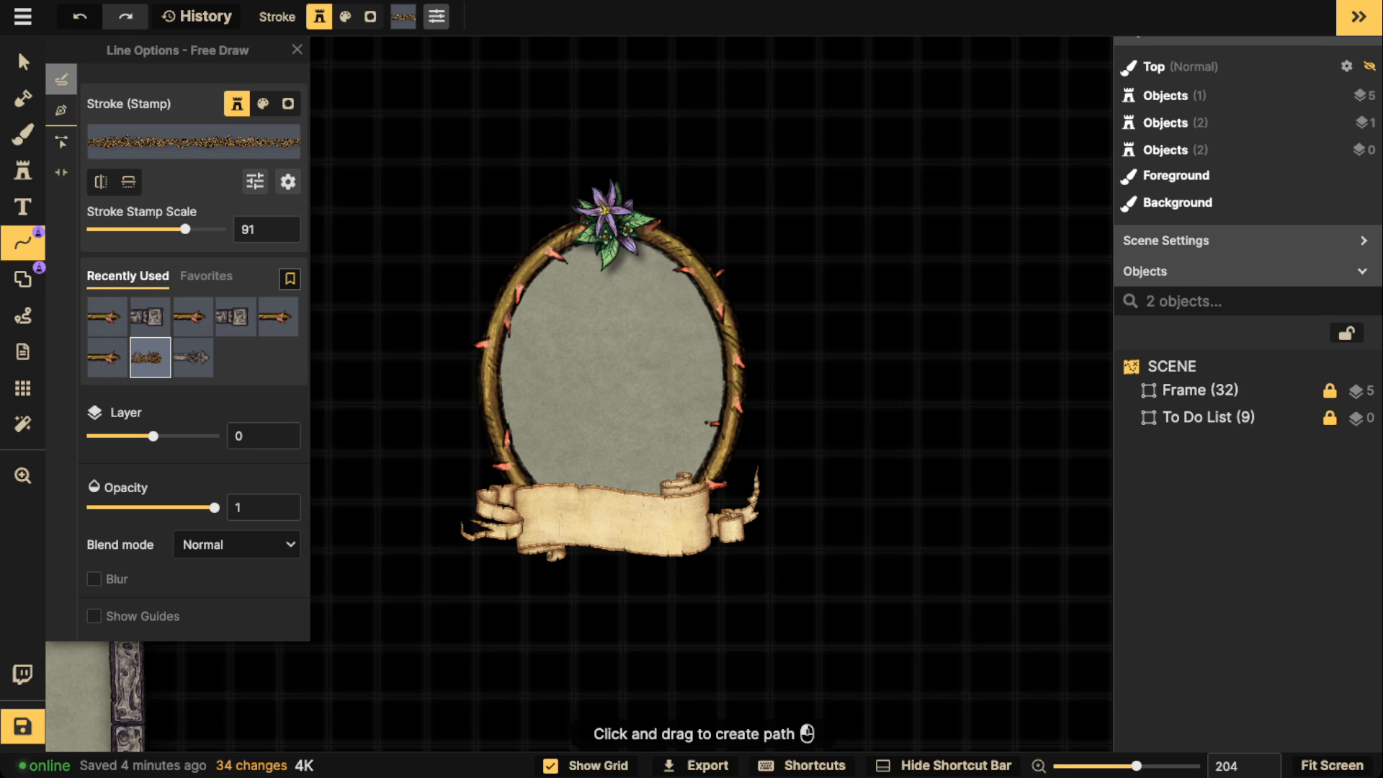
drag(693, 271, 713, 295)
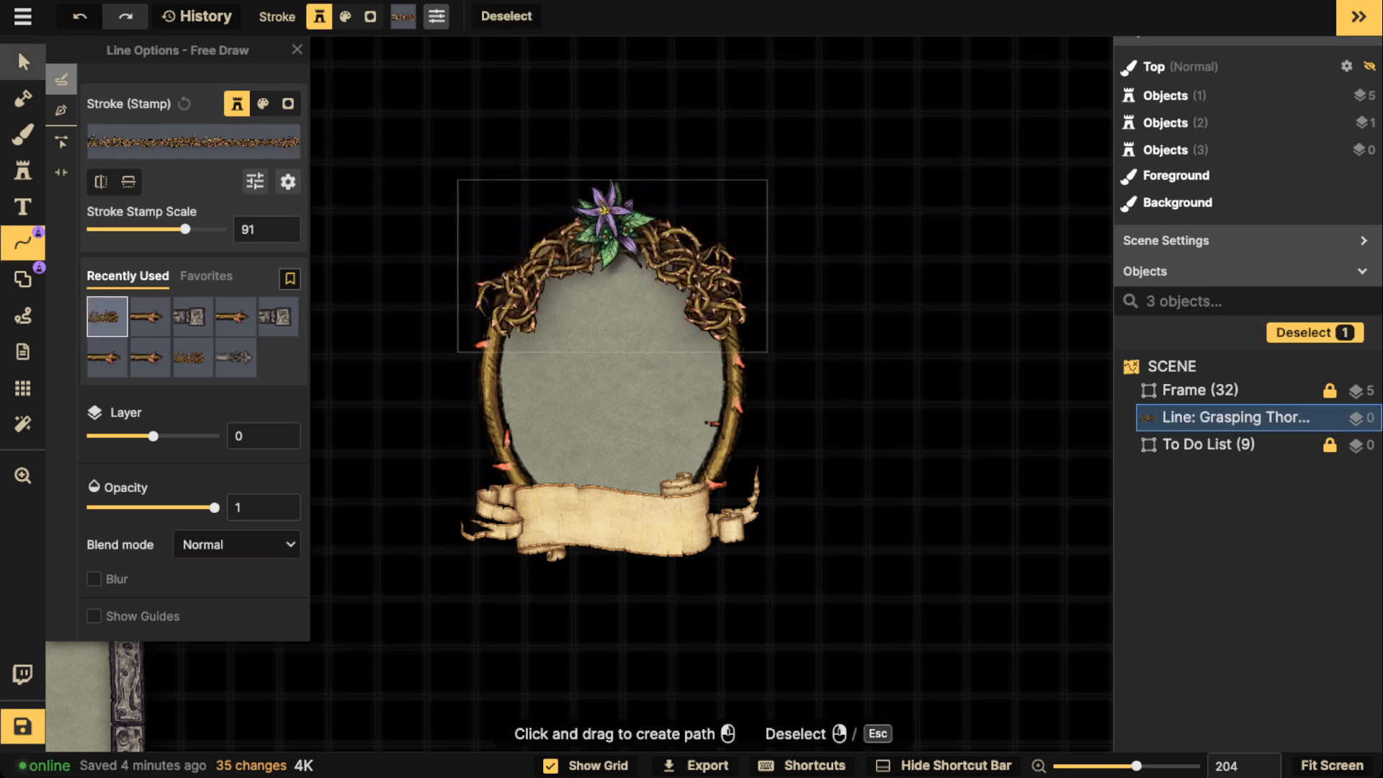
click(23, 62)
drag(531, 278, 528, 261)
key([)
key([)
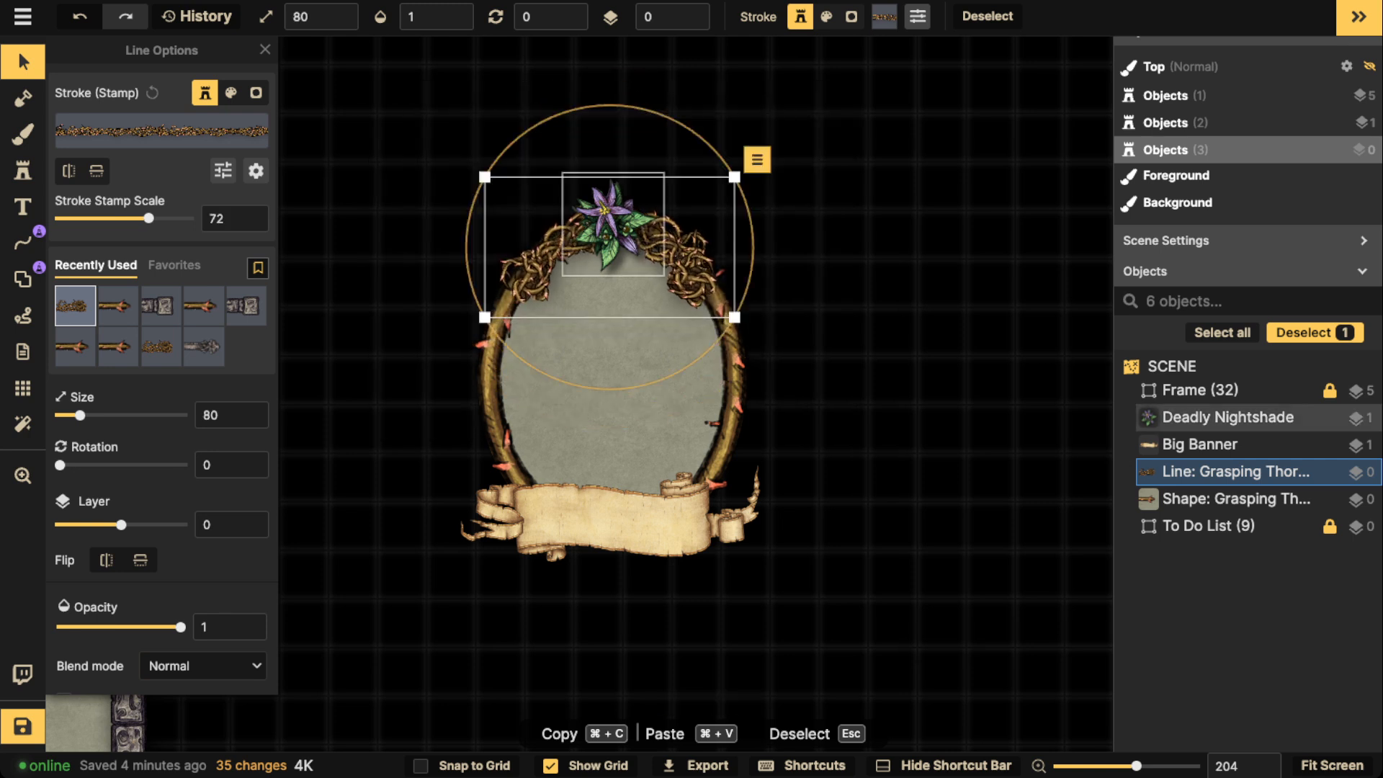
Step: Move the single nightshade flower off the oval and place the third, fuller Deadly Nightshade variant at its top centre
drag(612, 231, 855, 252)
key(4)
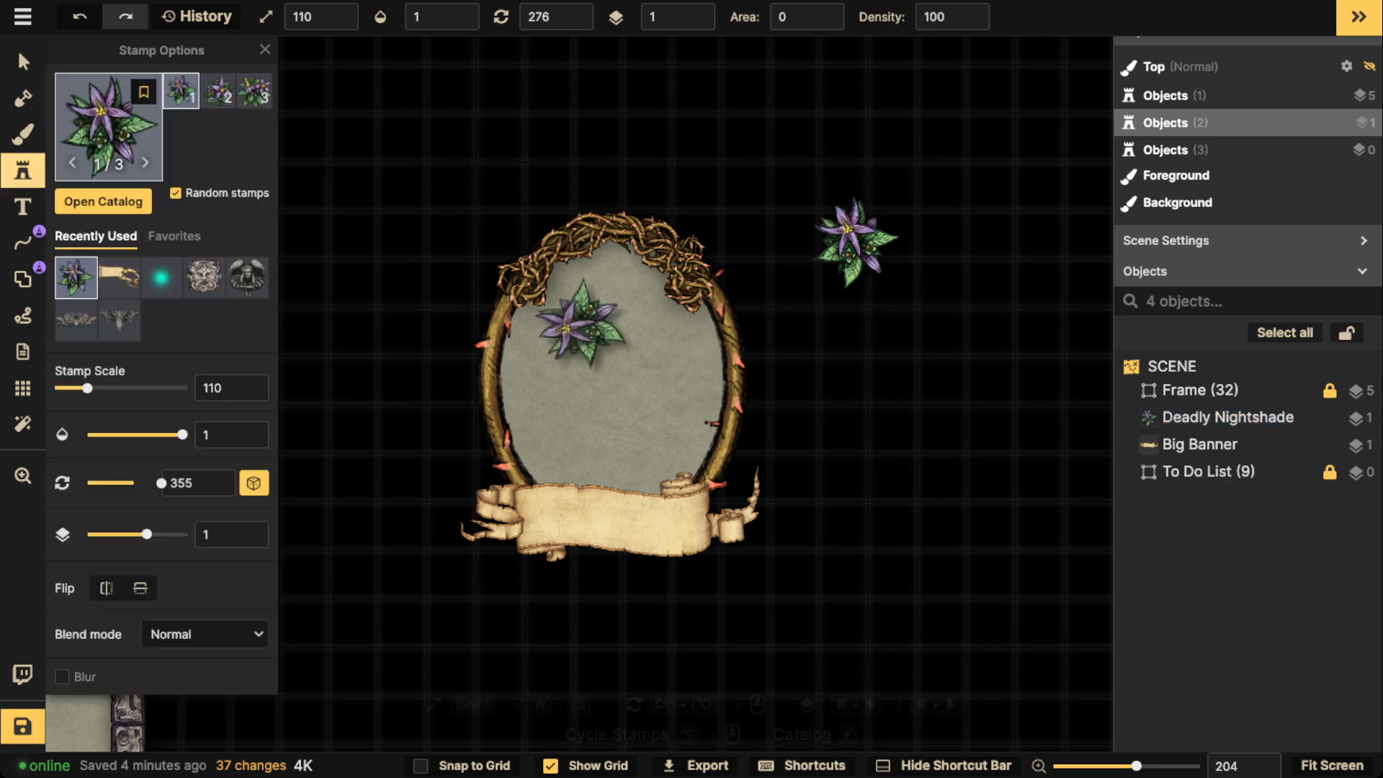
scroll(616, 224, down, 6)
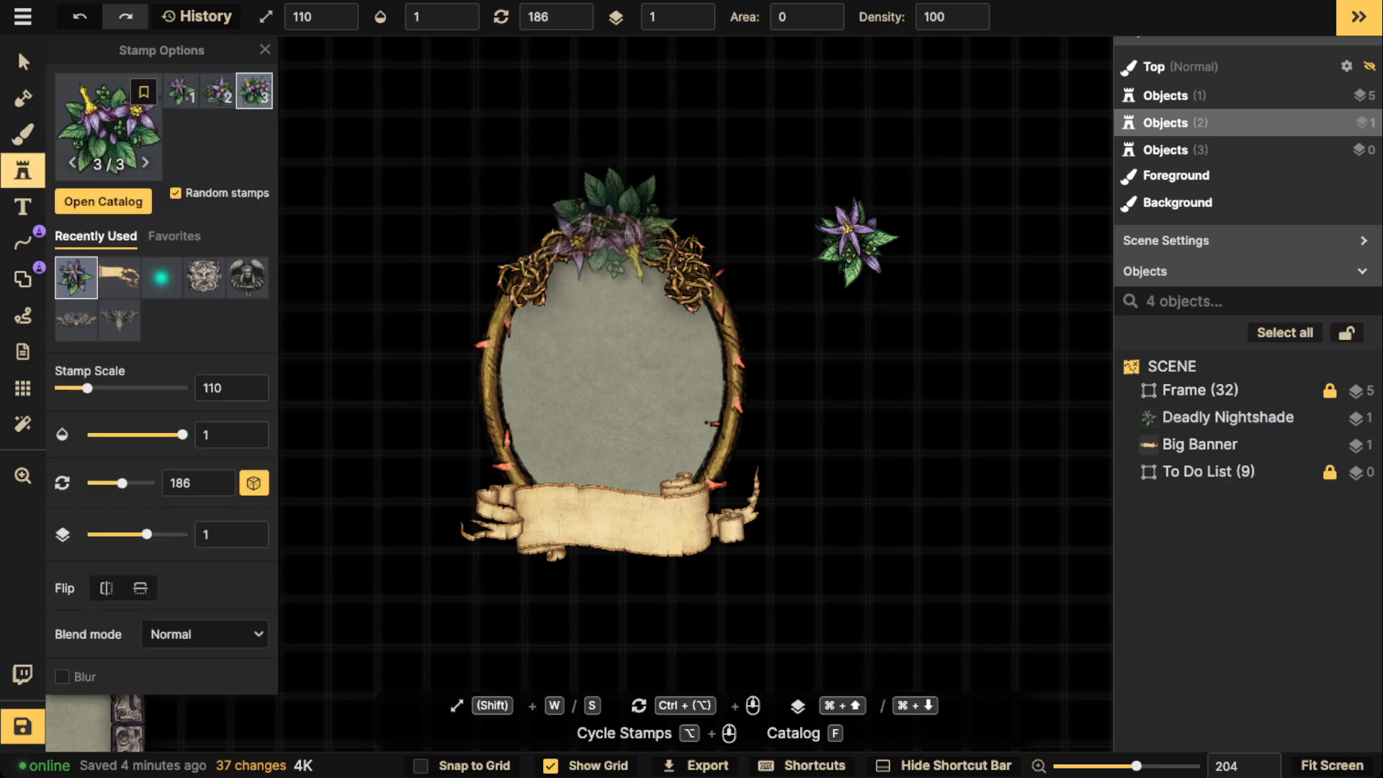
click(612, 223)
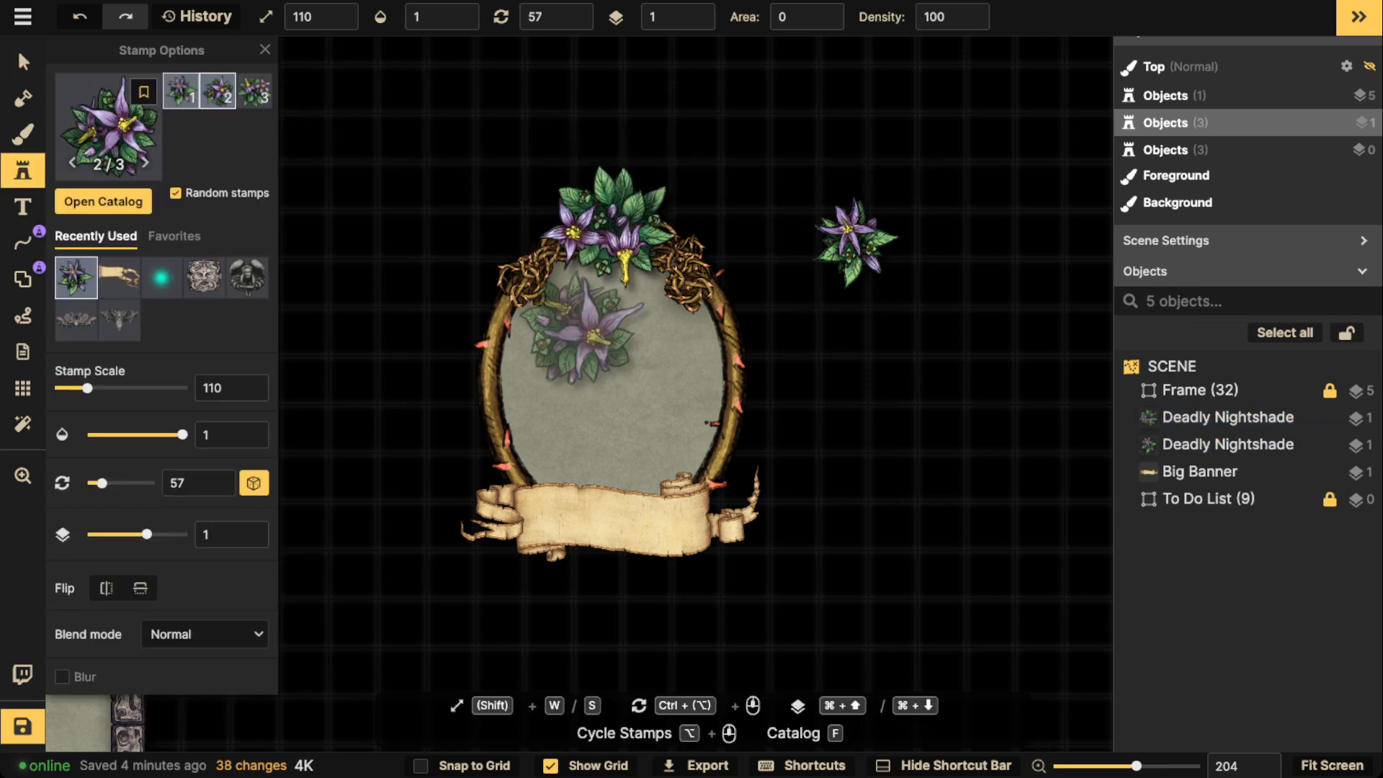
Step: Place a Deadly Nightshade flower at scale 80 on each end of the thorn tangle, and delete the spare flower beside the frame
scroll(582, 330, up, 1)
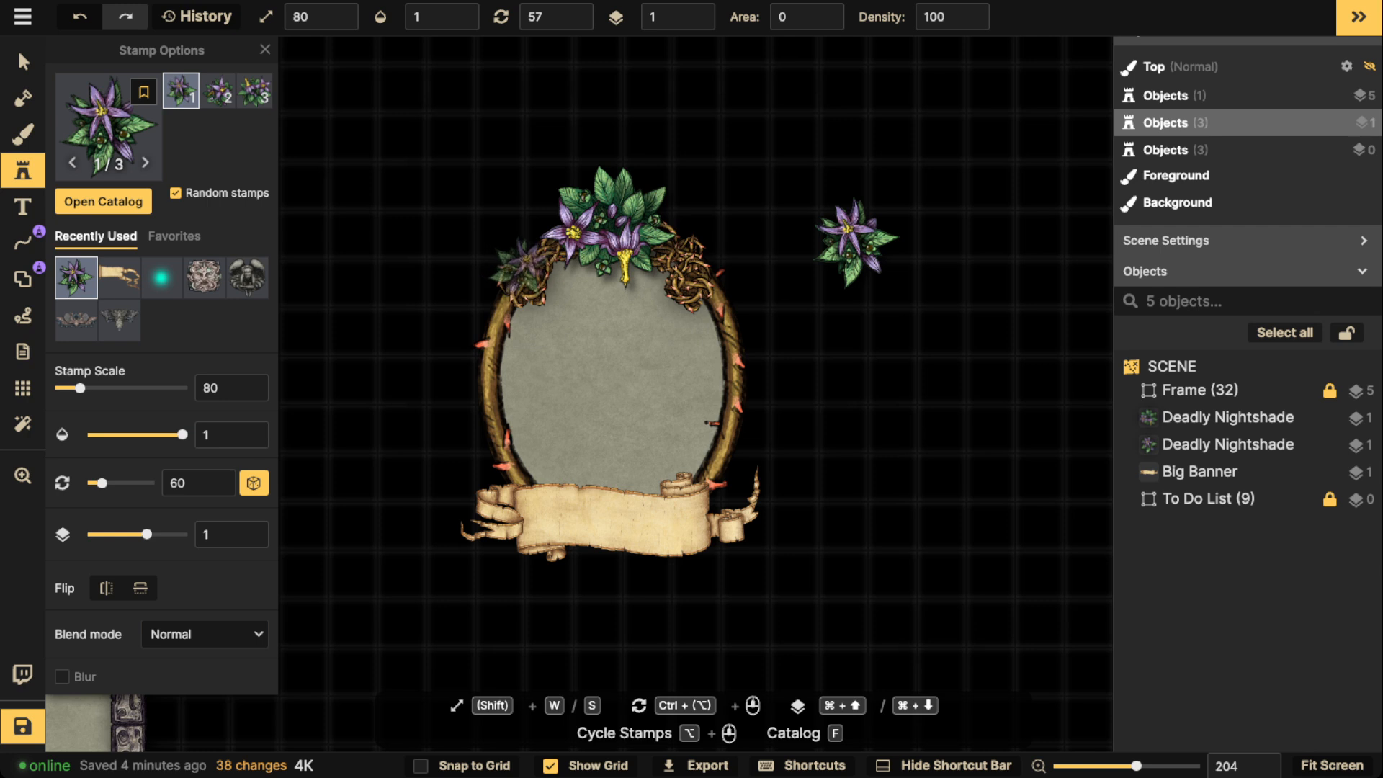
click(710, 294)
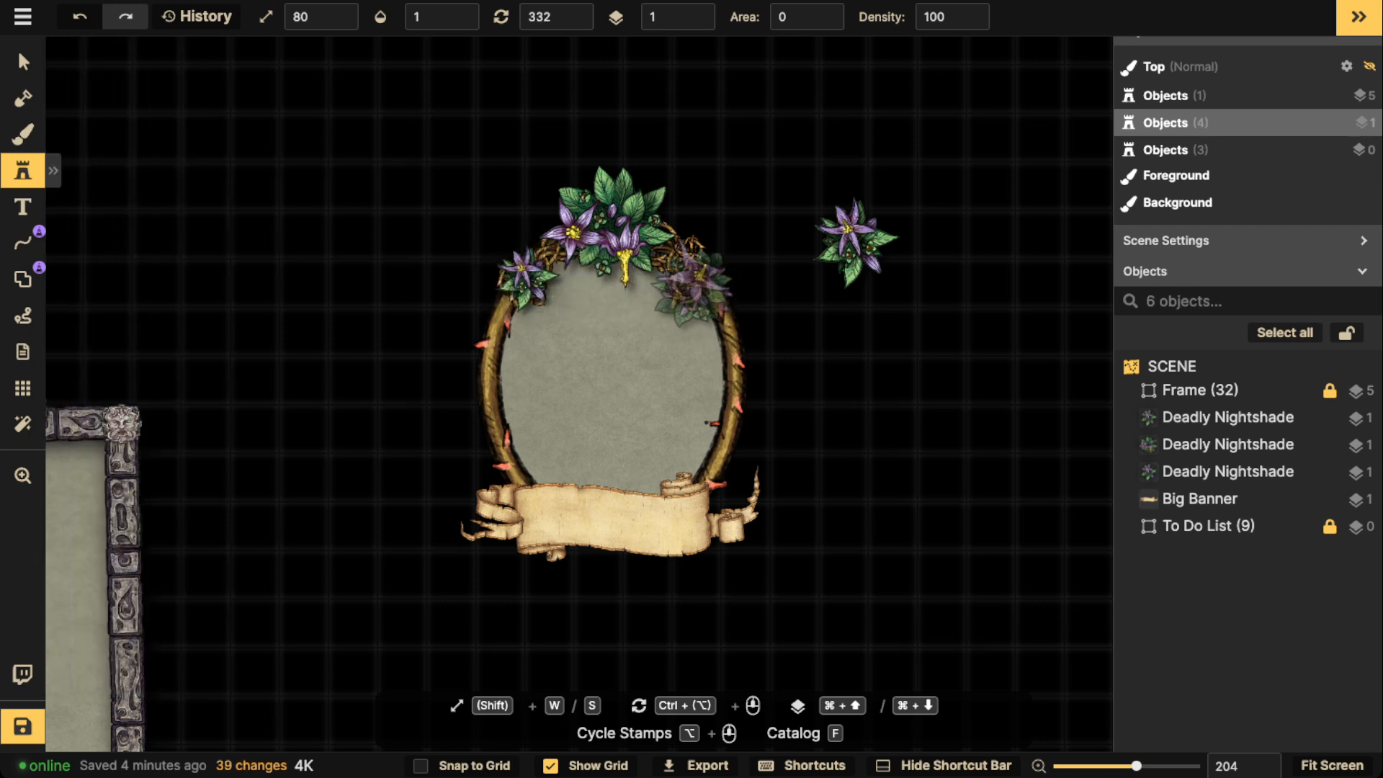
click(855, 242)
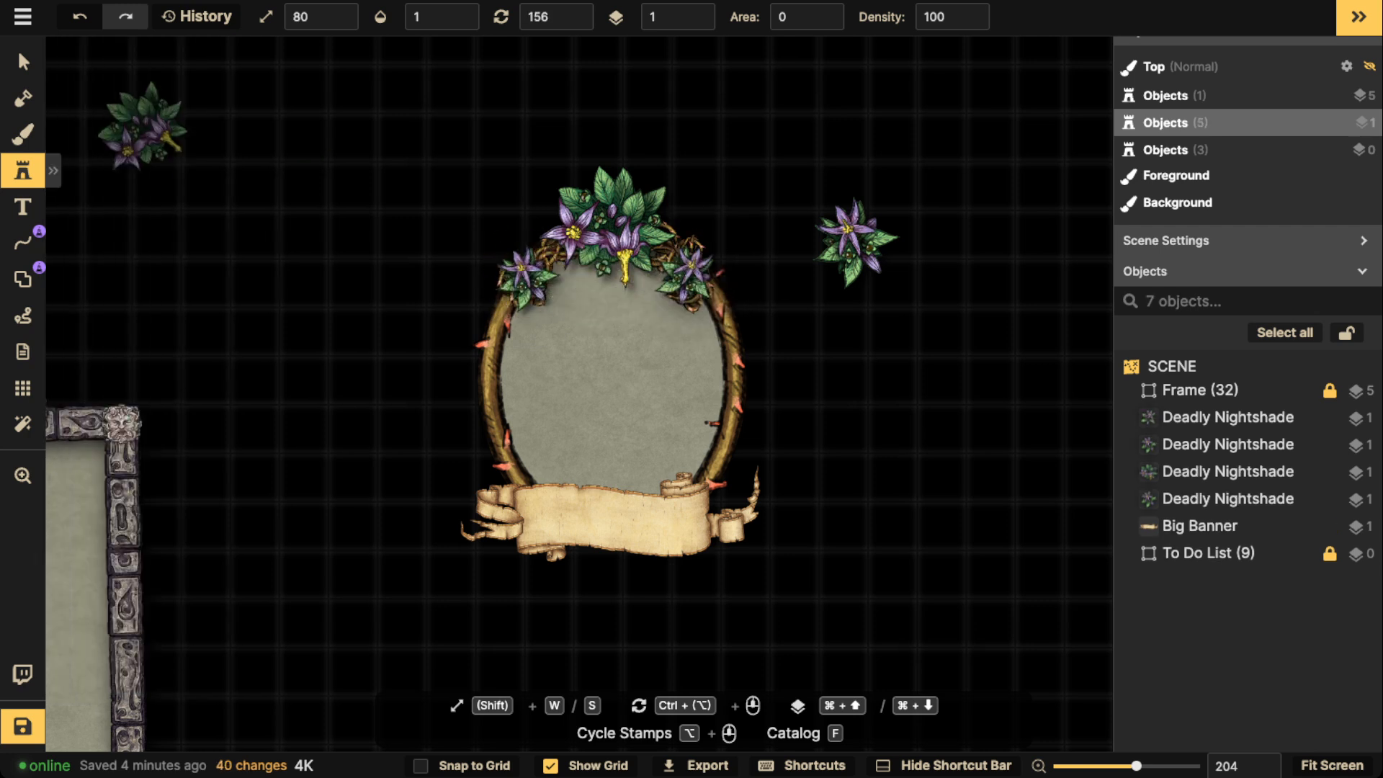
click(23, 61)
key(Delete)
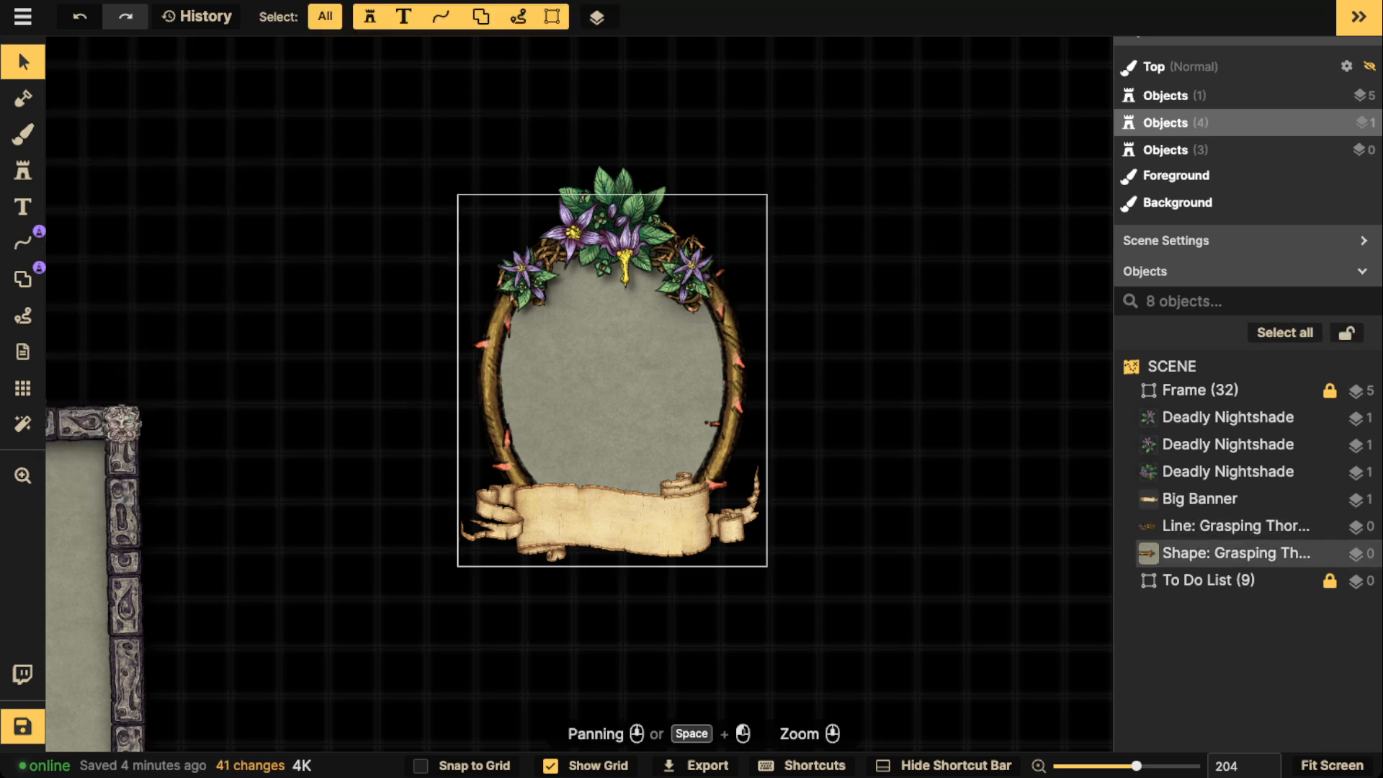
Step: Rotate the large nightshade cluster to 6 degrees and centre it on the top of the oval
click(612, 224)
drag(727, 225, 500, 254)
drag(612, 225, 612, 228)
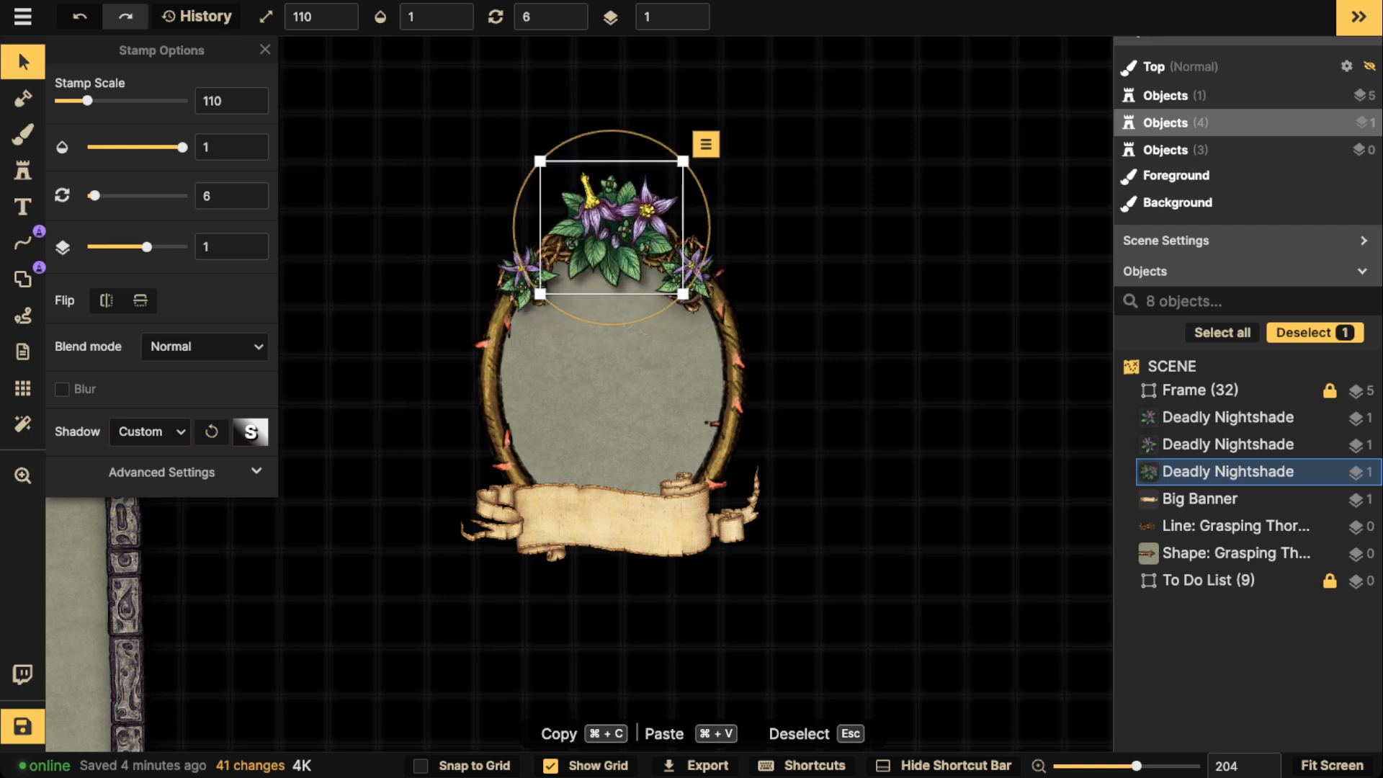
Step: Select all three nightshade flowers and change their shadow setting together
shift+click(528, 278)
shift+click(688, 276)
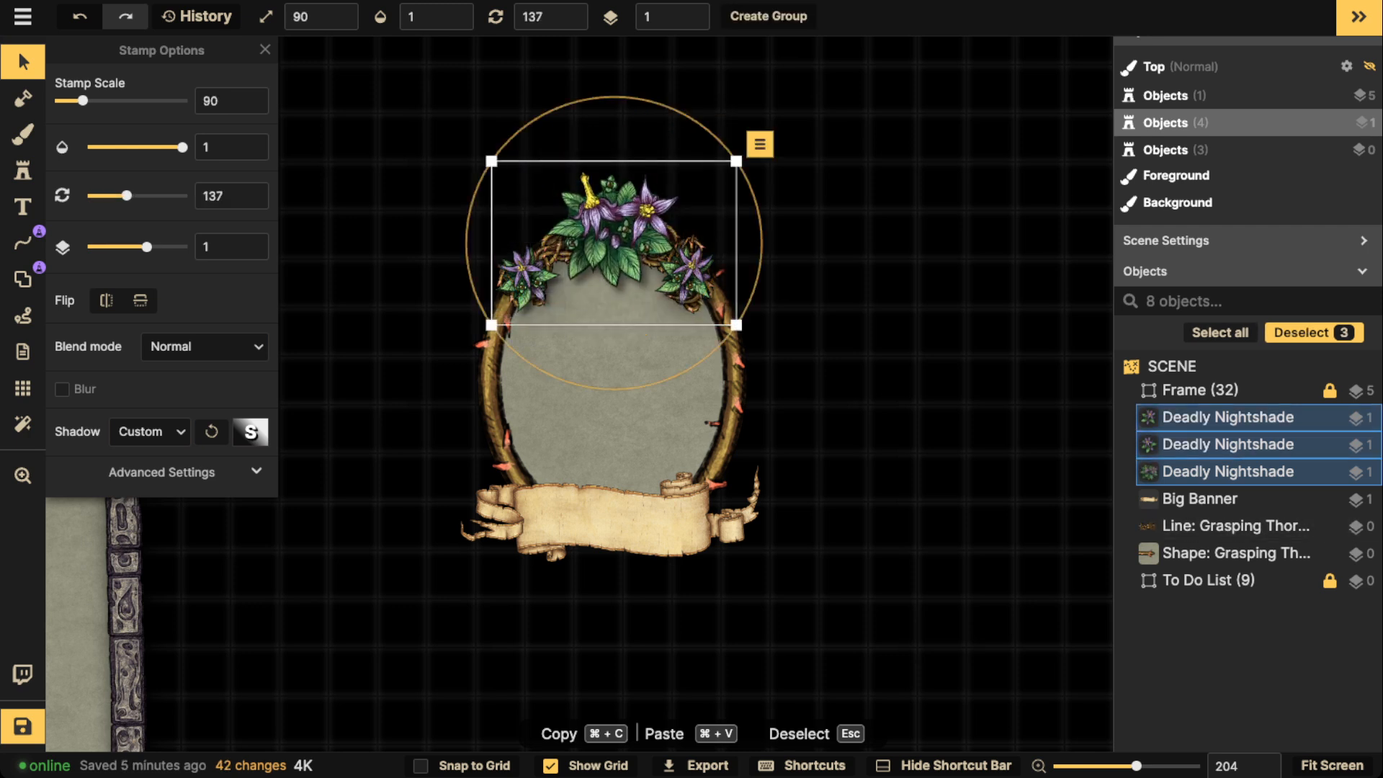
click(150, 432)
click(155, 468)
Step: Check the fill texture and stroke options of the oval shape
click(576, 397)
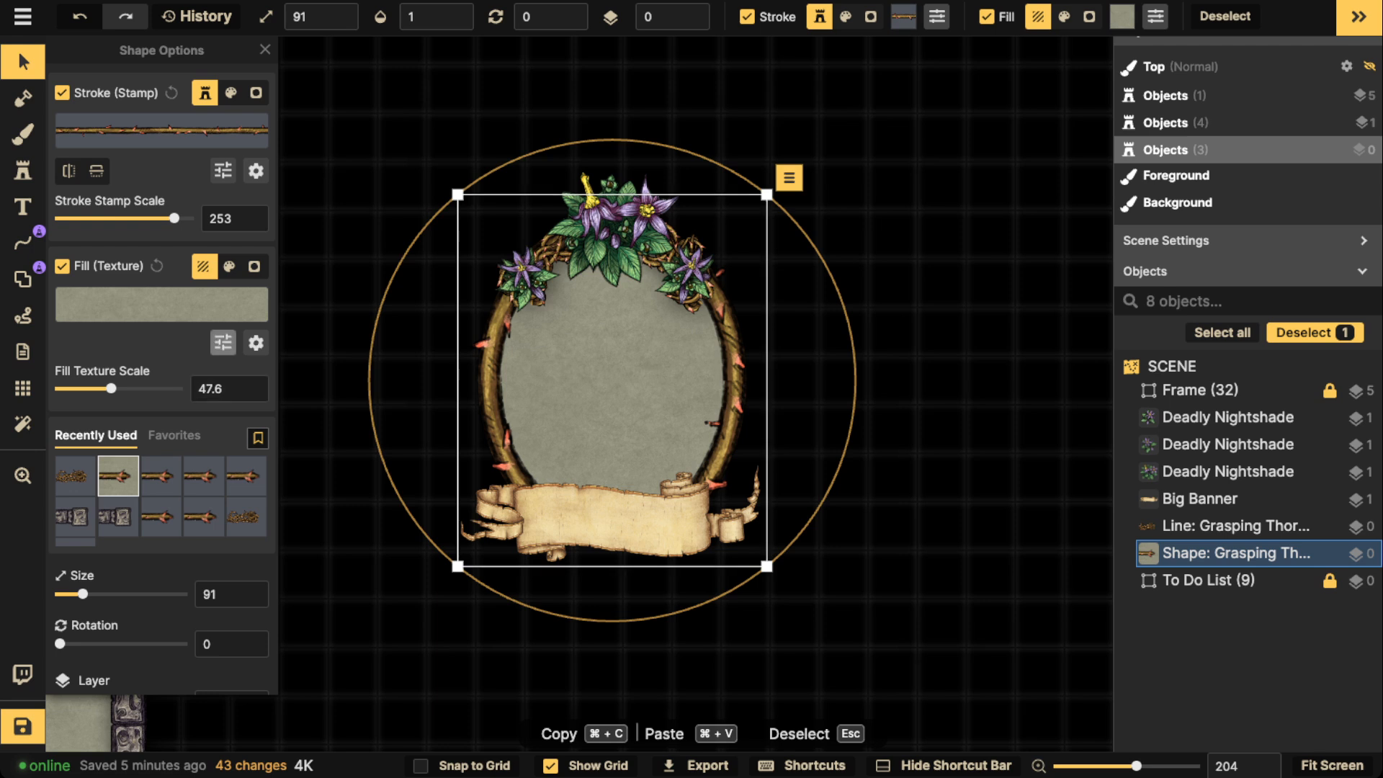
click(256, 342)
click(94, 305)
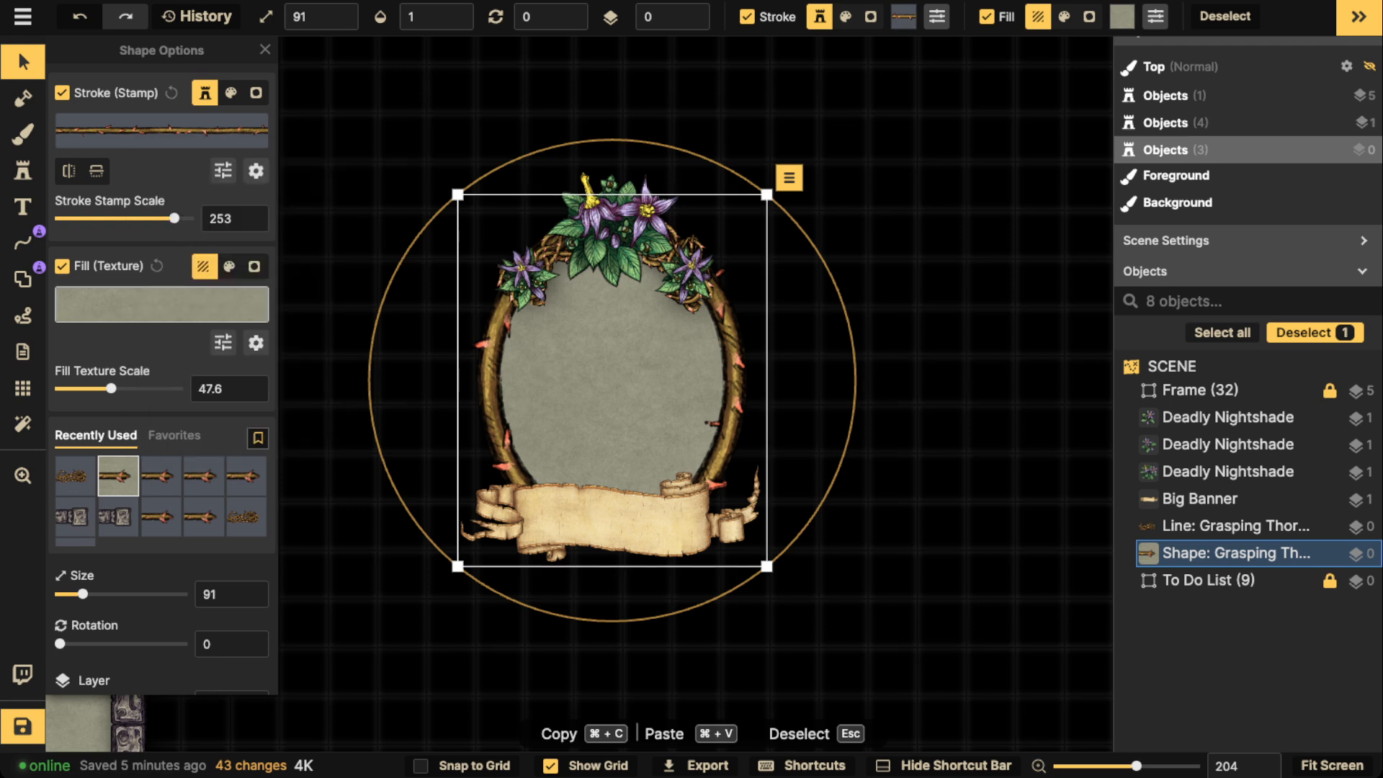
click(255, 342)
click(351, 146)
click(256, 170)
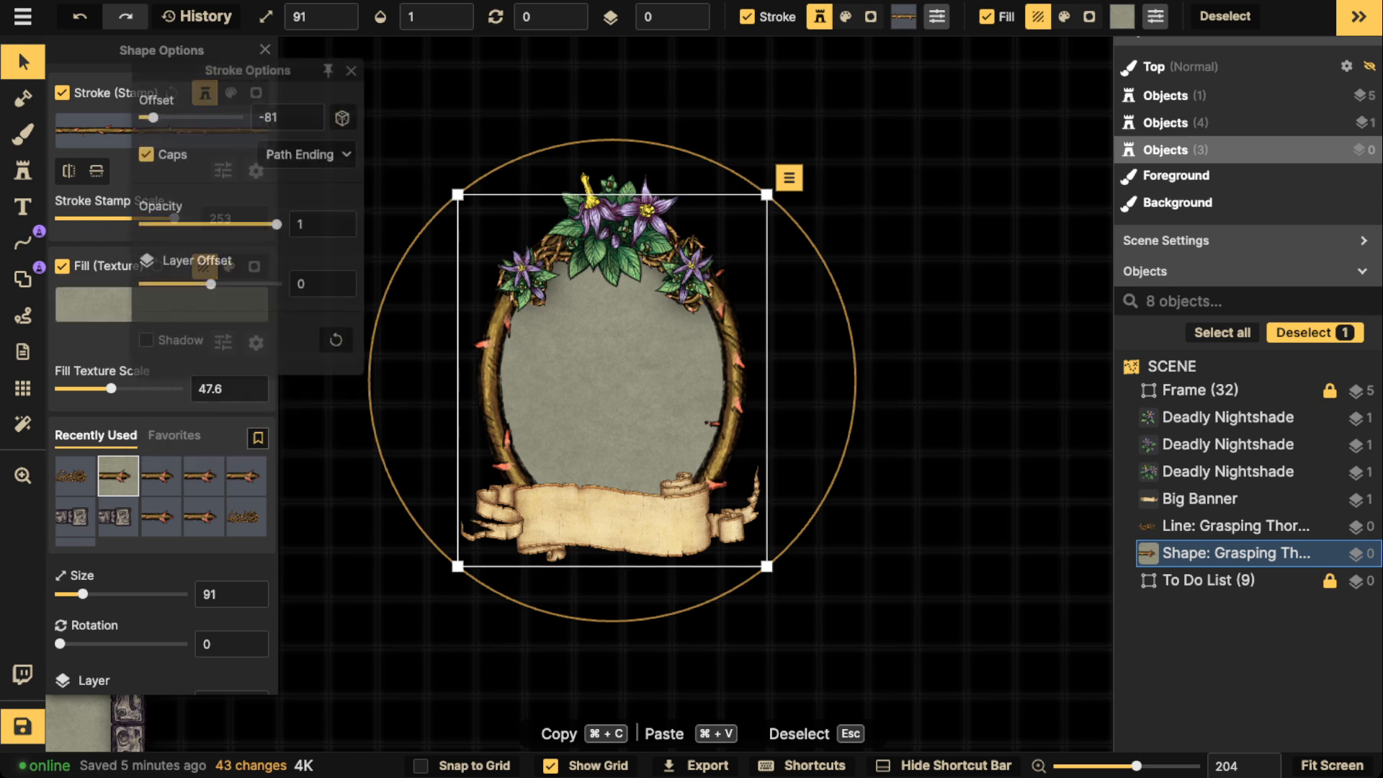
scroll(843, 299, down, 4)
click(846, 293)
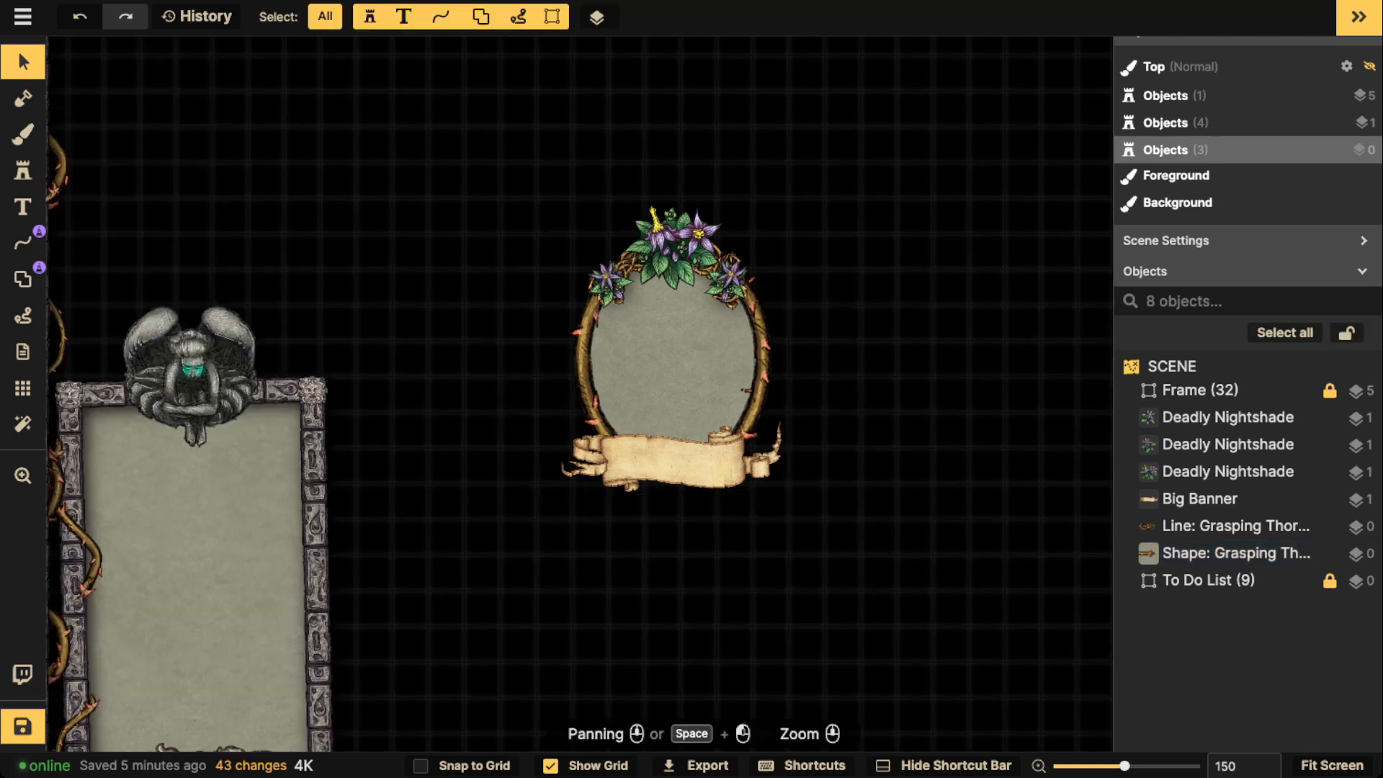
Step: Group all the oval portrait pieces as "Player Profile" and place the group beside the To Do List panel above the bottom border
drag(895, 160, 520, 568)
drag(669, 360, 611, 362)
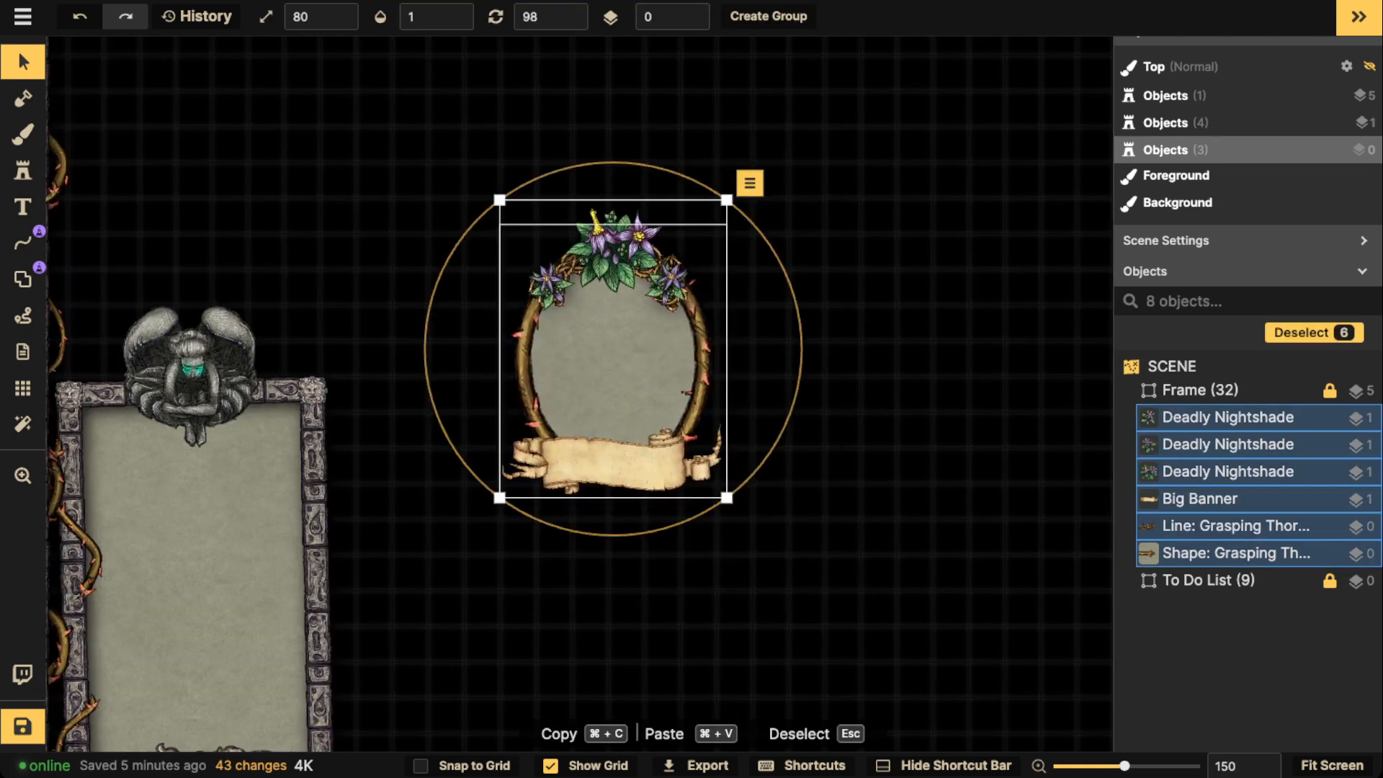
click(768, 16)
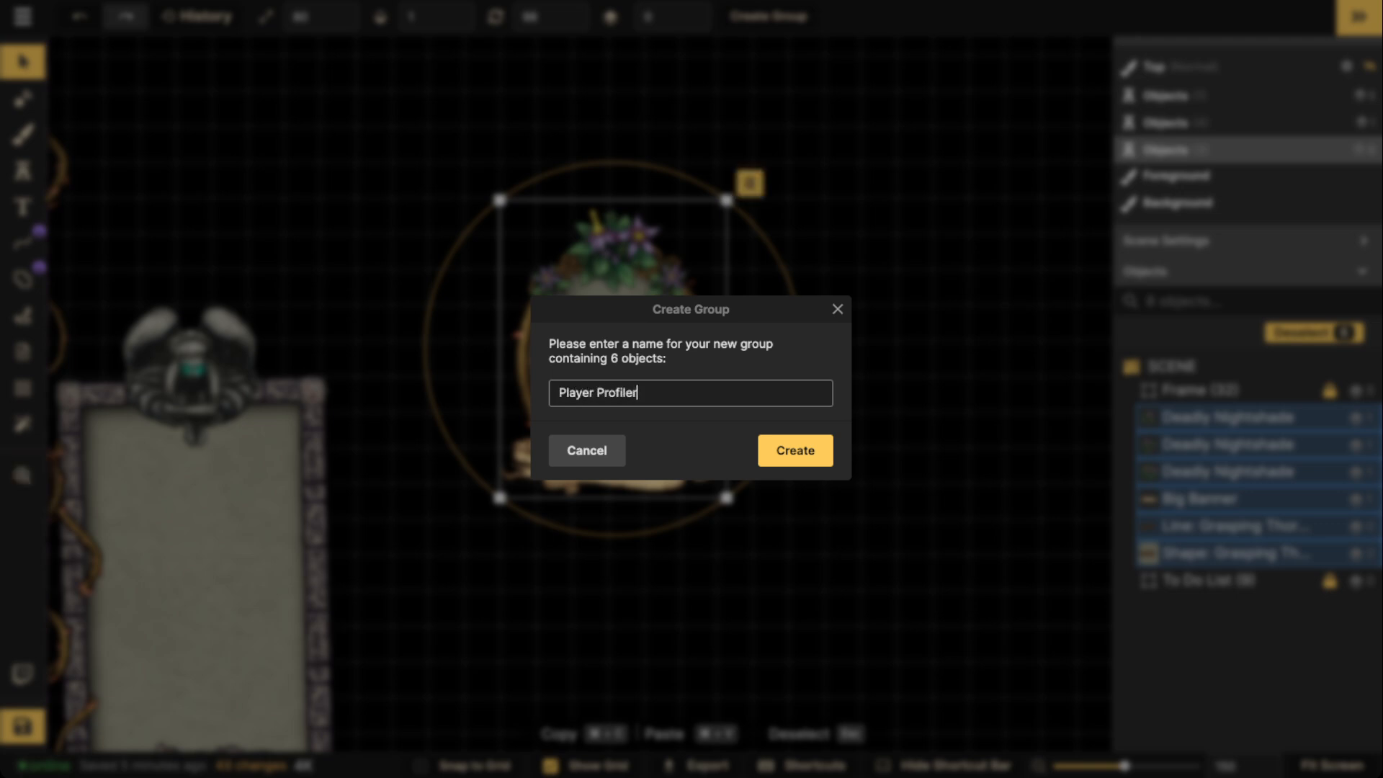
key(Return)
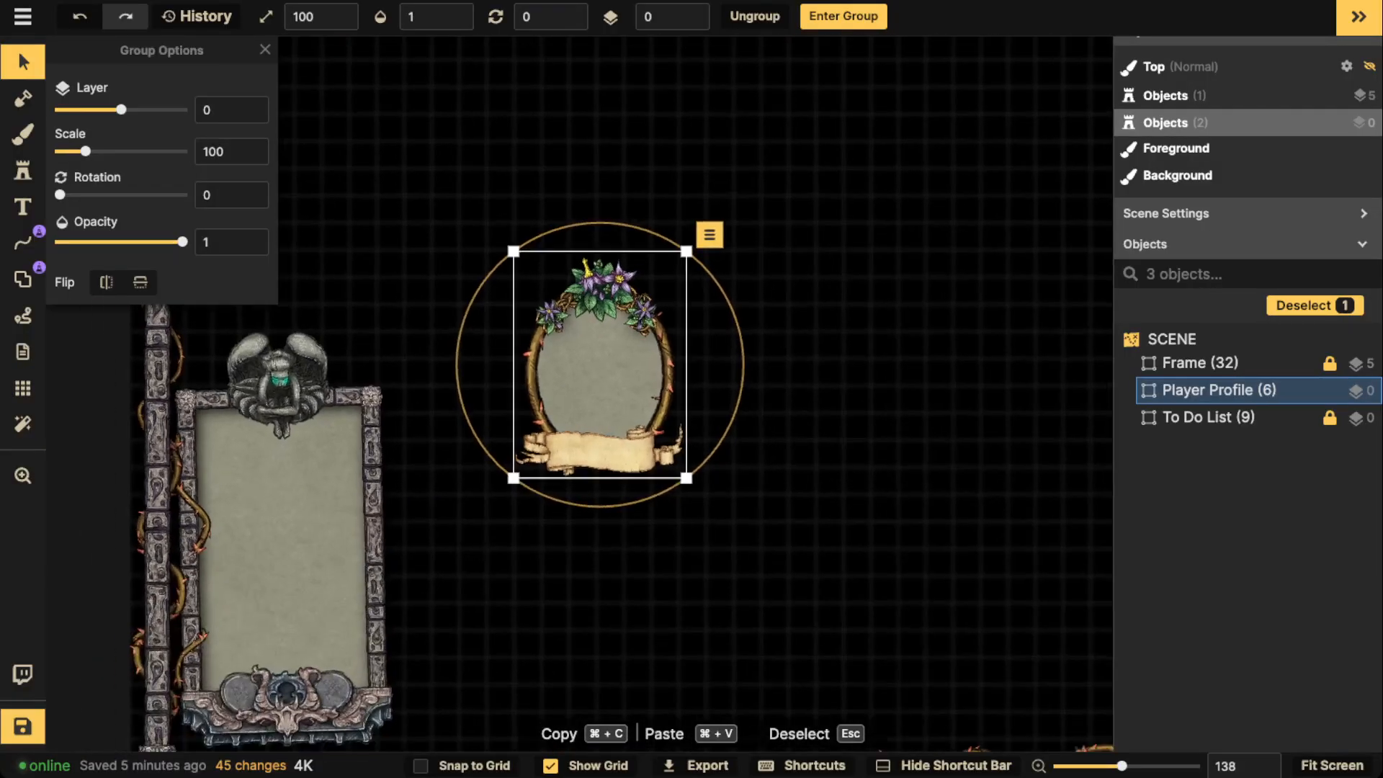
drag(536, 347, 498, 387)
click(498, 387)
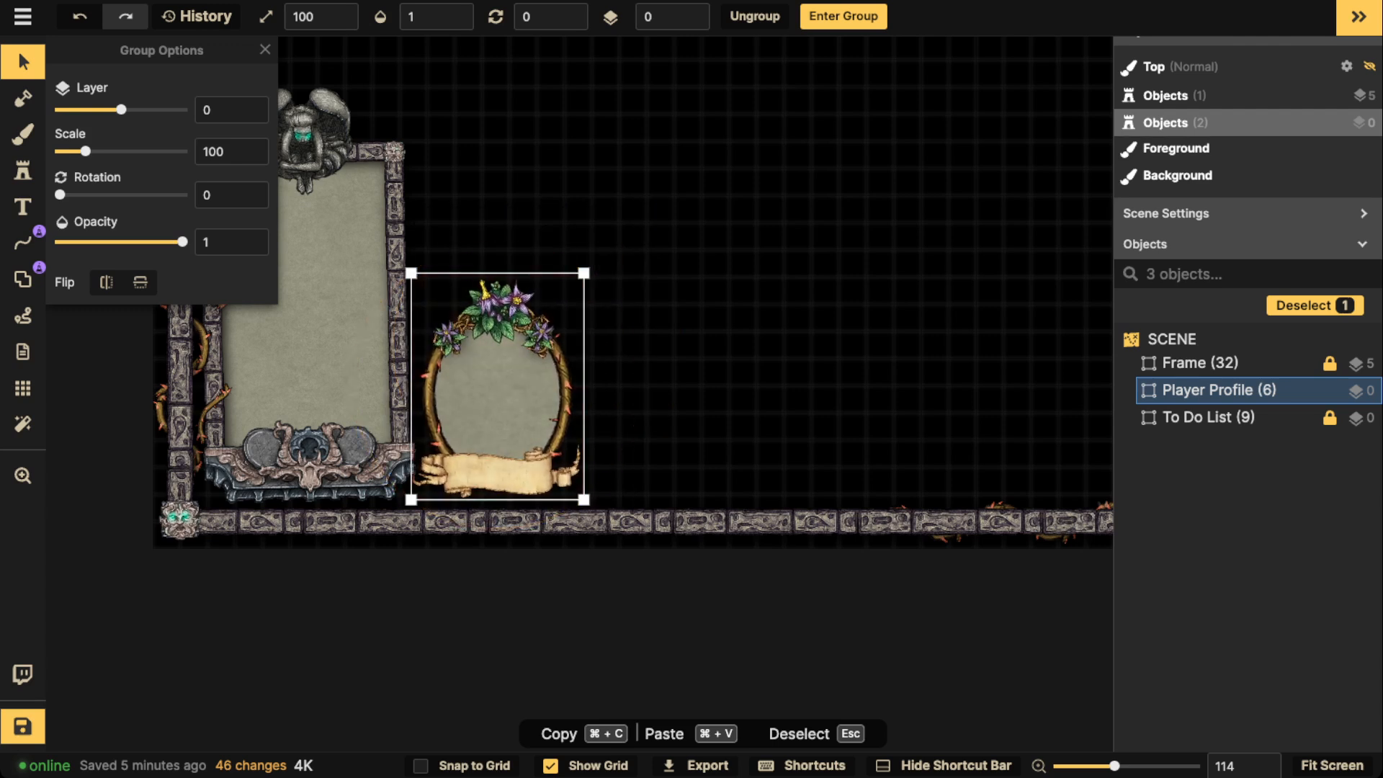
Step: Duplicate the Player Profile group, place the copy beside the first portrait and rotate it to 4 degrees
key(super+c)
key(super+v)
drag(698, 491, 645, 382)
drag(788, 382, 788, 393)
drag(645, 383, 649, 388)
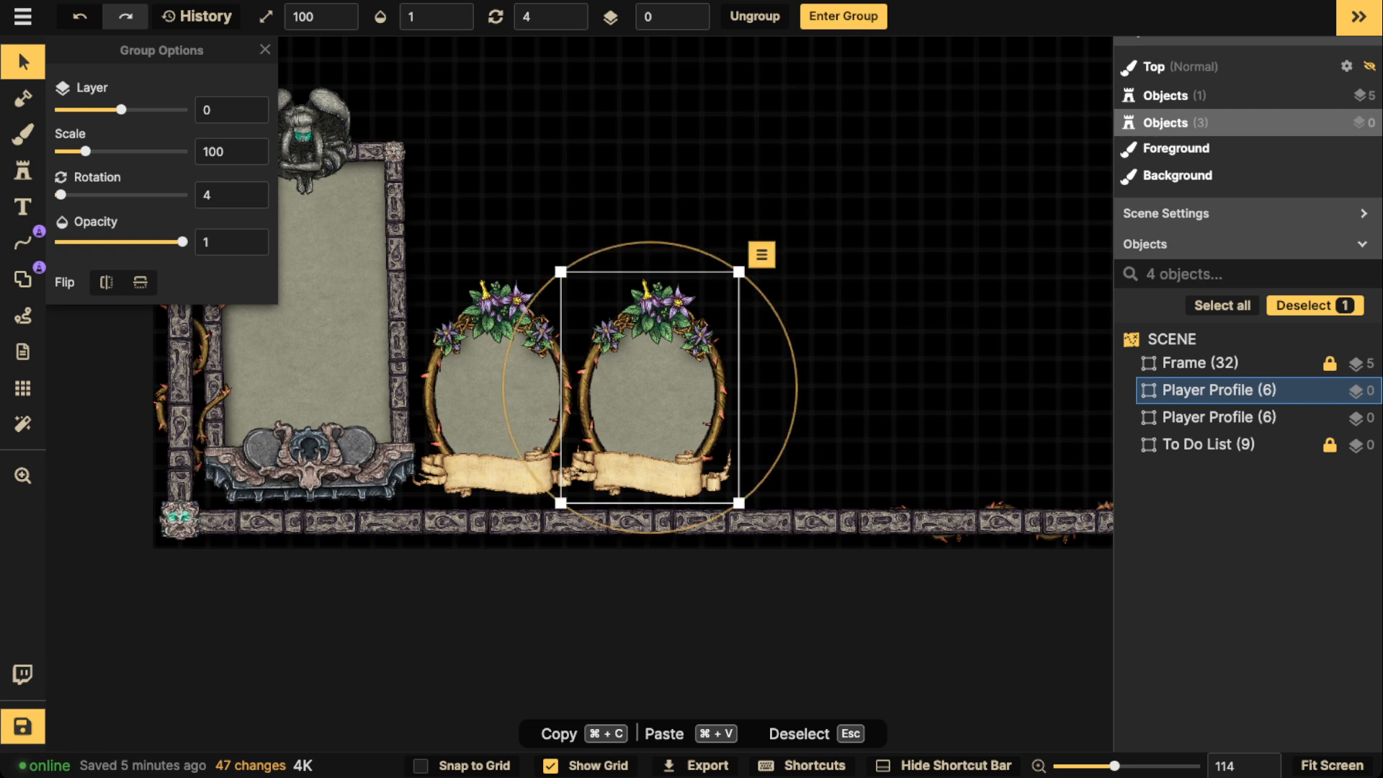
Step: Paste a third Player Profile portrait beside the second and rotate it to 353 degrees
key(super+v)
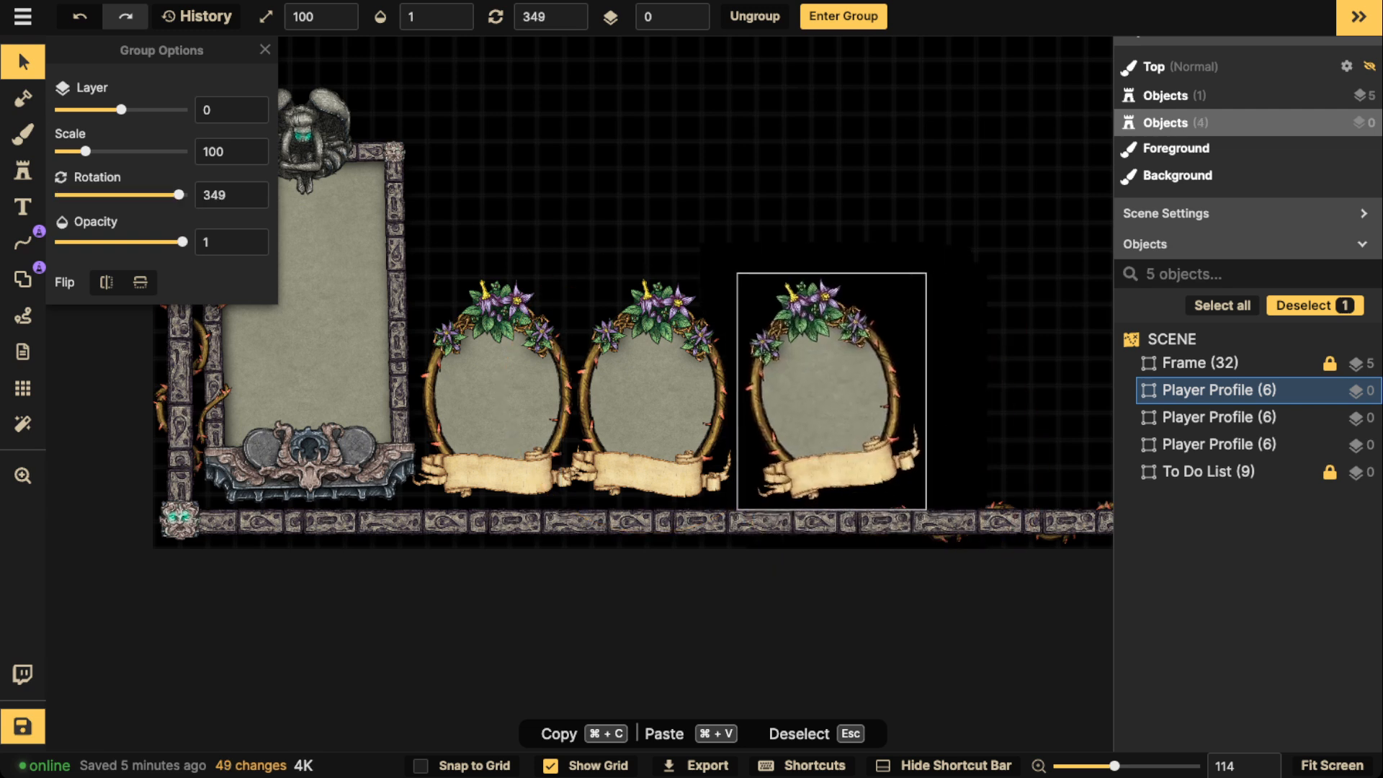
drag(832, 391, 807, 389)
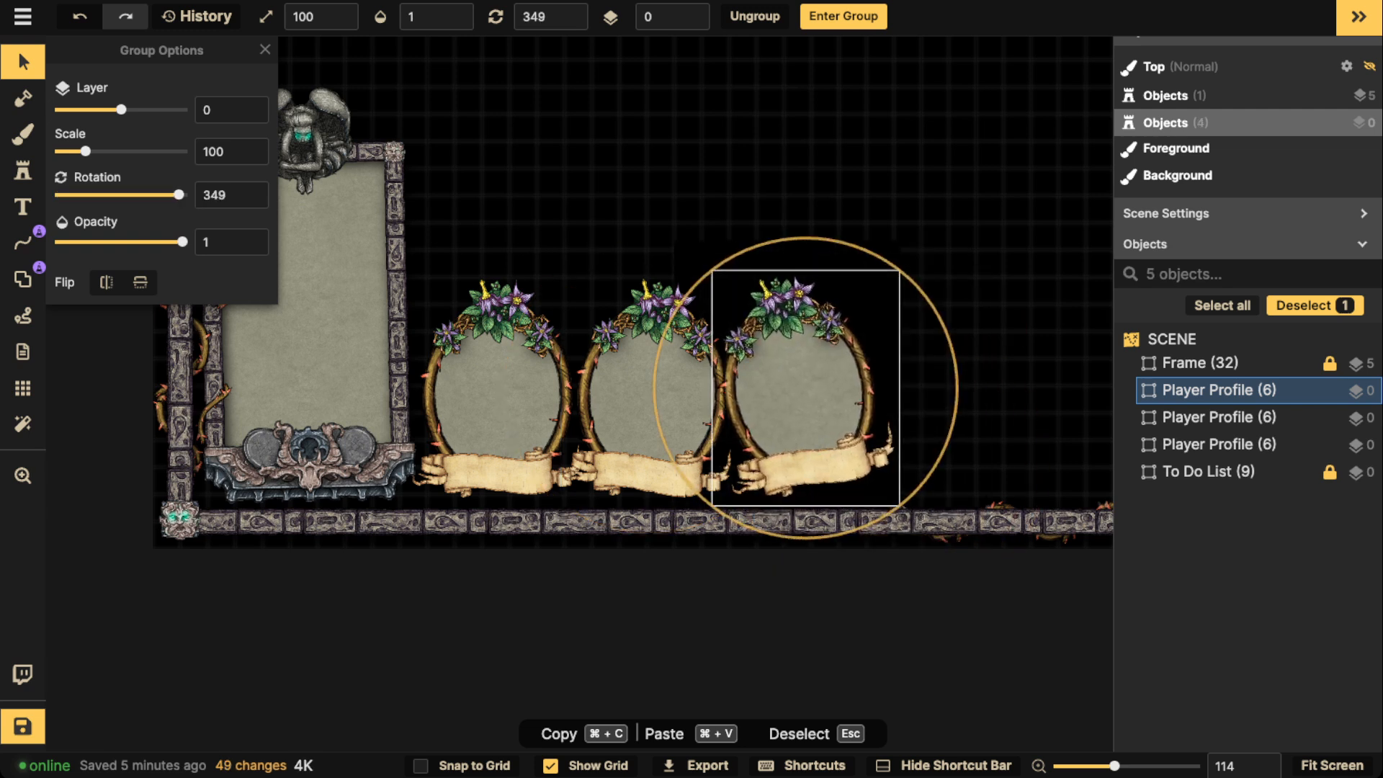
drag(957, 392, 956, 403)
drag(807, 389, 809, 390)
Step: Copy the third portrait, place the fourth Player Profile next to it in the row and rotate it to 1 degree
key(super+c)
key(super+v)
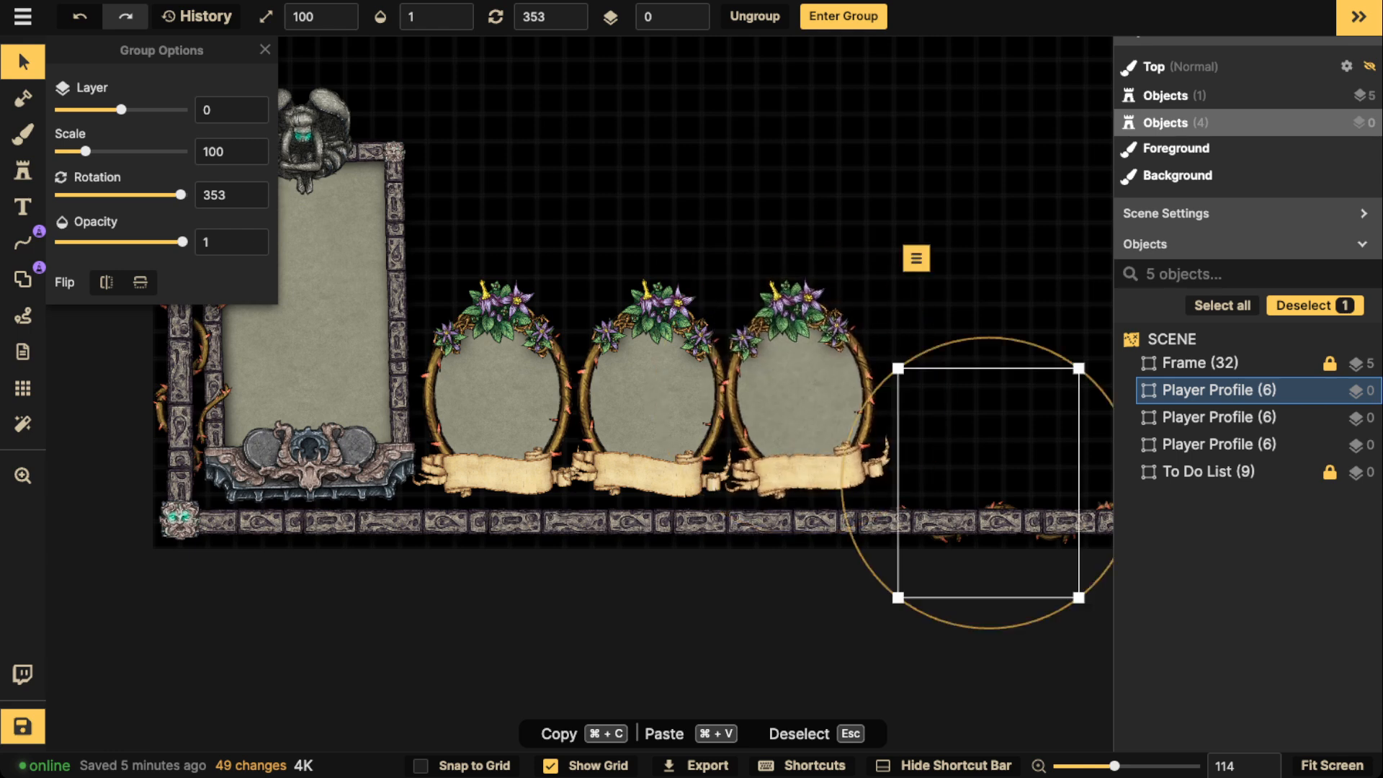
drag(988, 483, 731, 369)
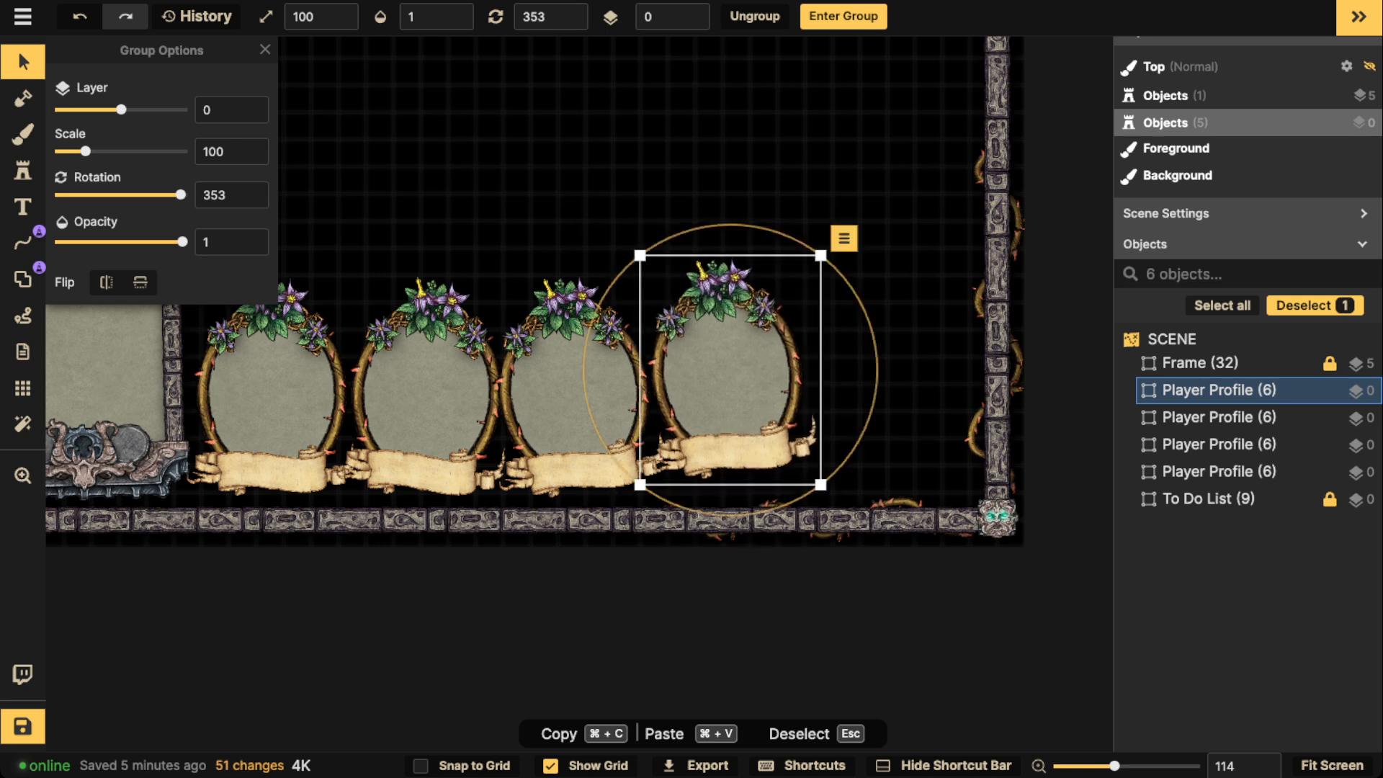
drag(877, 353, 878, 373)
drag(764, 375, 758, 382)
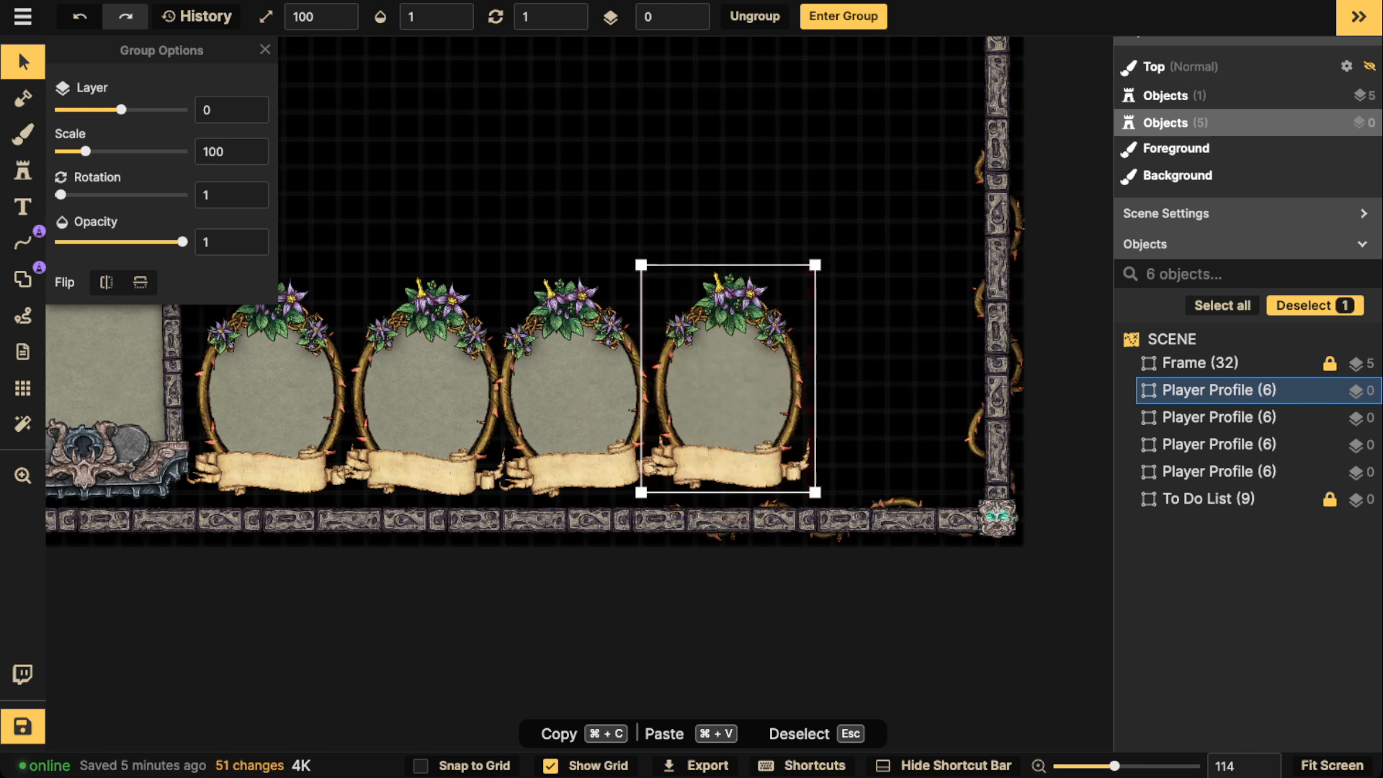
Step: Paste a fifth Player Profile portrait at the end of the row by the frame's right border and rotate it to 4 degrees
key(super+v)
drag(860, 493, 891, 376)
drag(1039, 375, 1038, 384)
drag(893, 382, 899, 385)
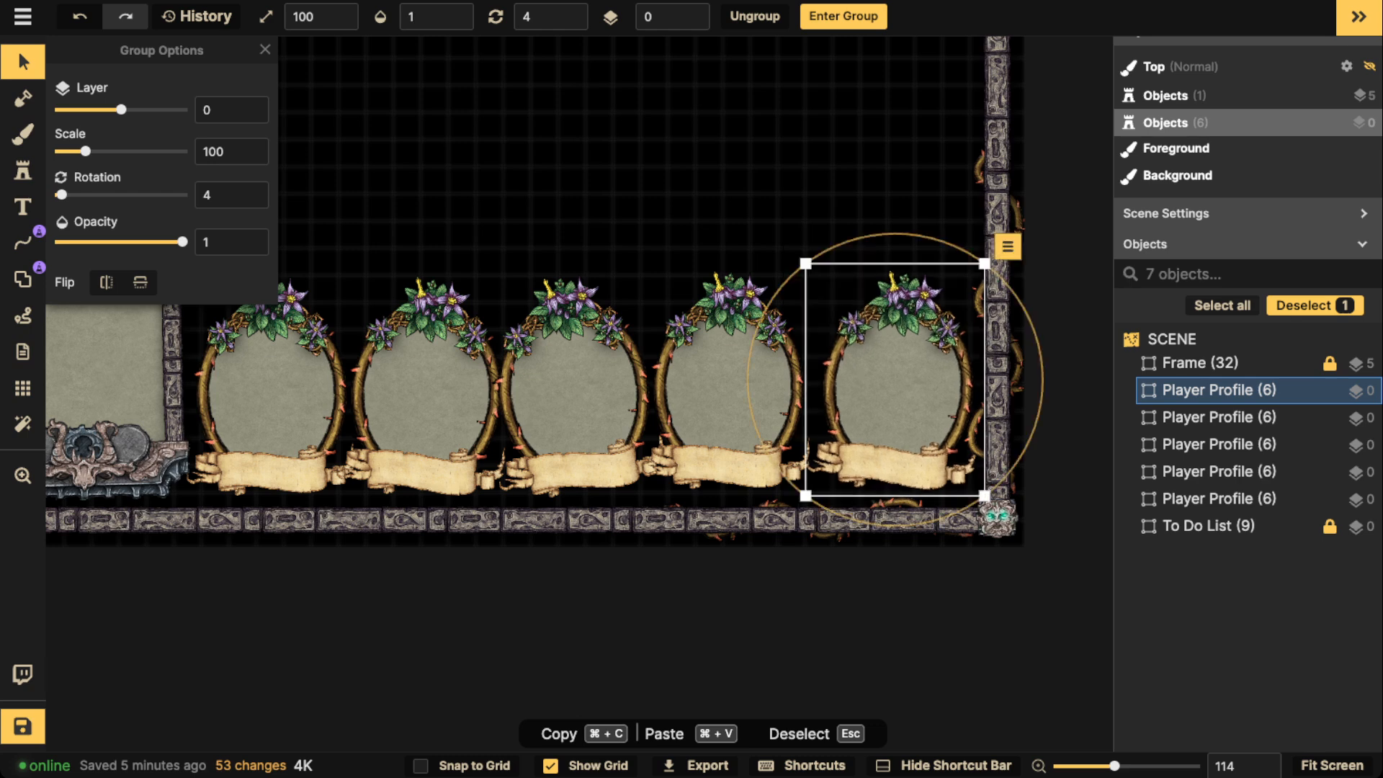
Step: Shift the fourth and third portraits slightly towards the frame's right border to even out the row's spacing
click(729, 385)
drag(729, 386, 740, 388)
double_click(740, 388)
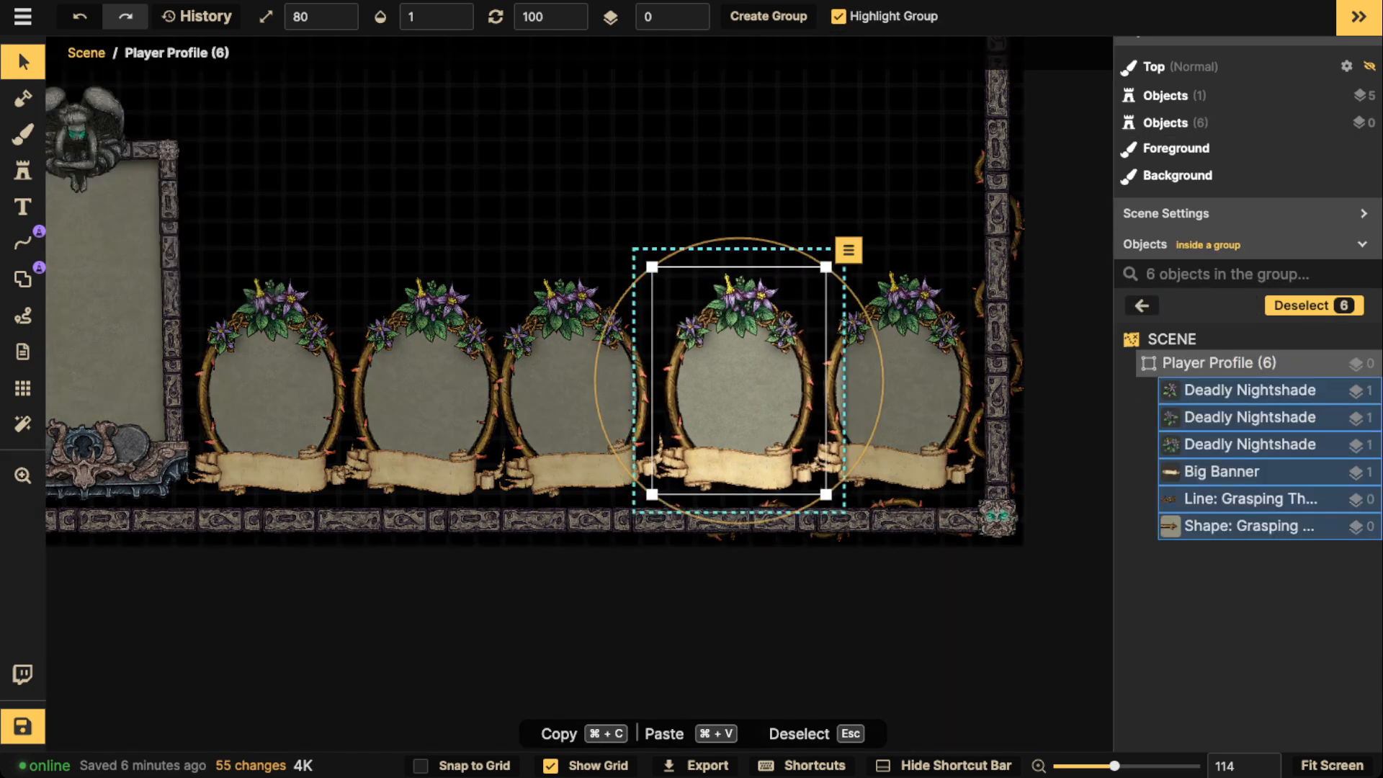
click(578, 388)
drag(578, 387, 587, 389)
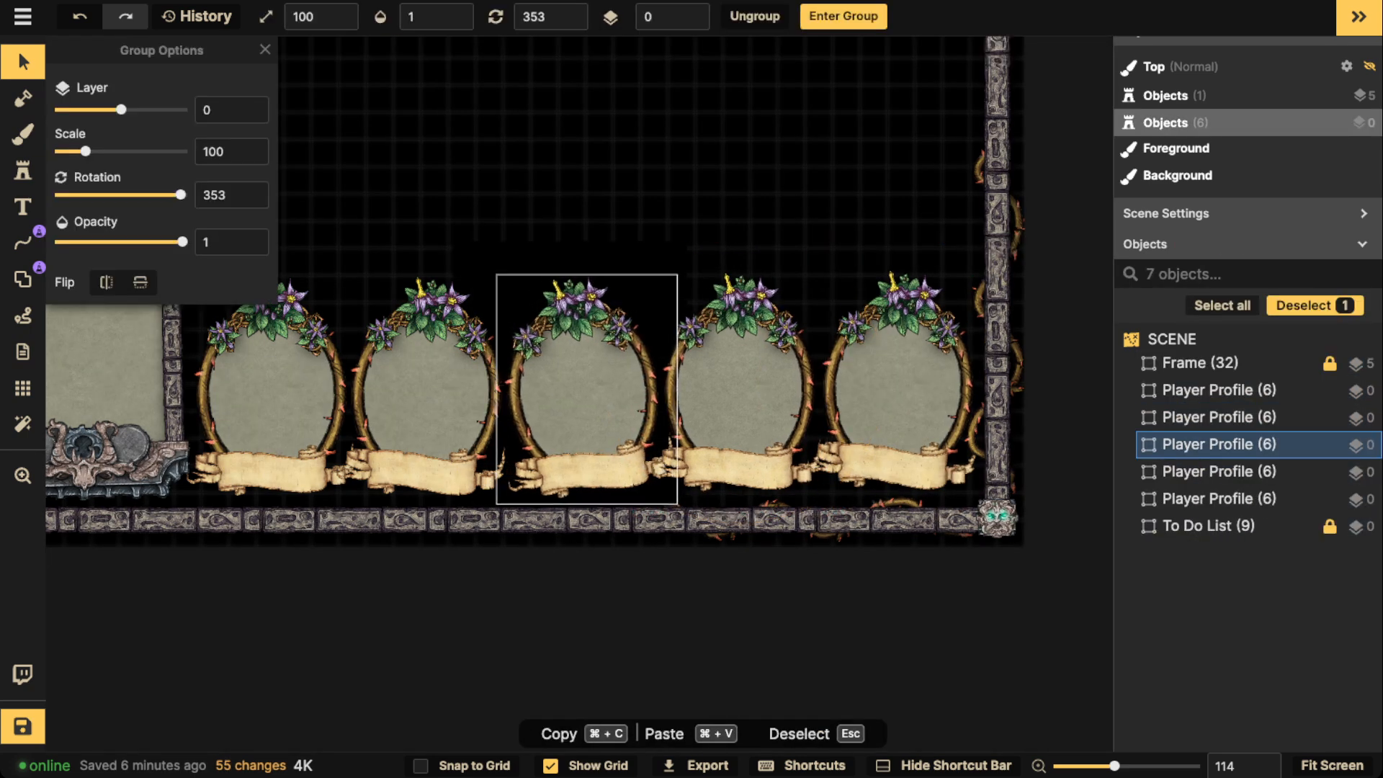
Step: Nudge the second and first Player Profile portraits slightly to refine the row's spacing
double_click(587, 389)
click(432, 388)
drag(431, 388, 434, 388)
double_click(434, 389)
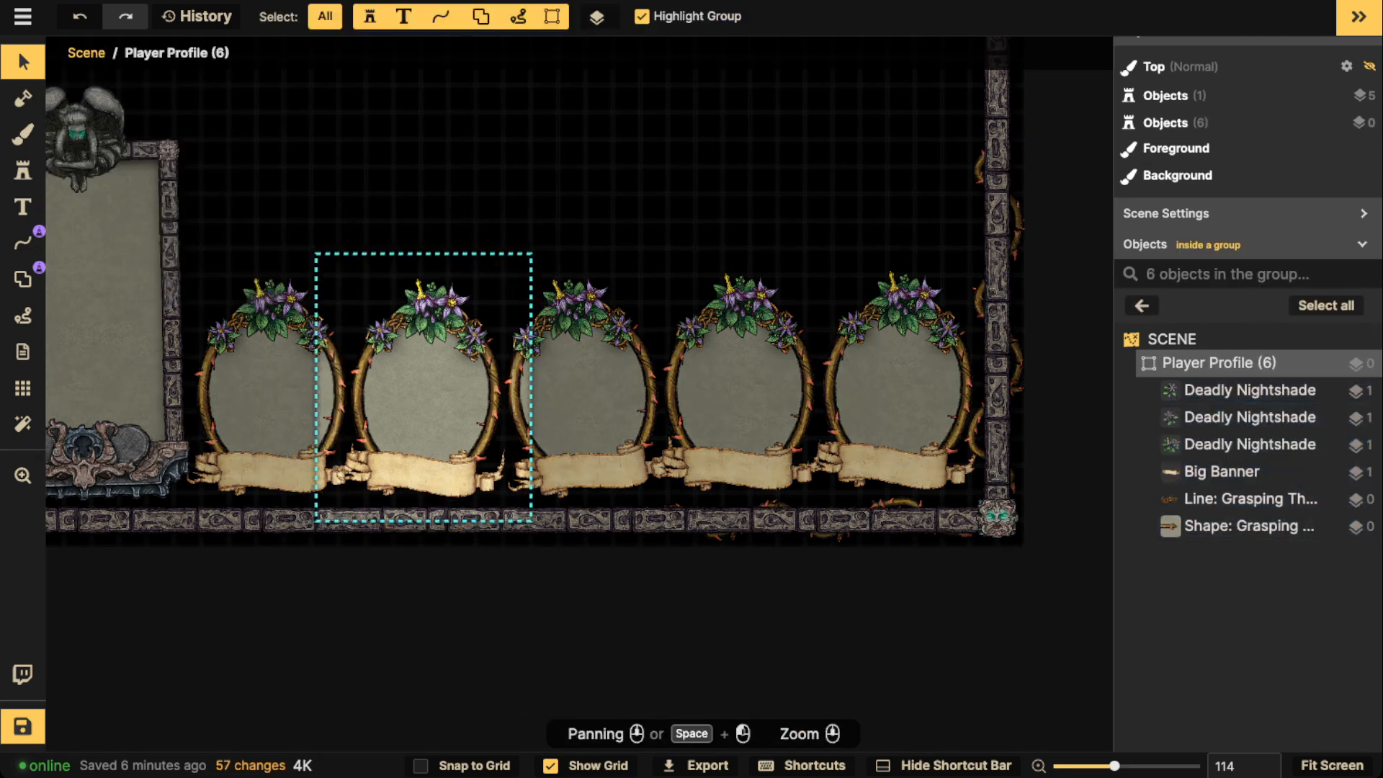
click(274, 387)
double_click(273, 387)
key(Escape)
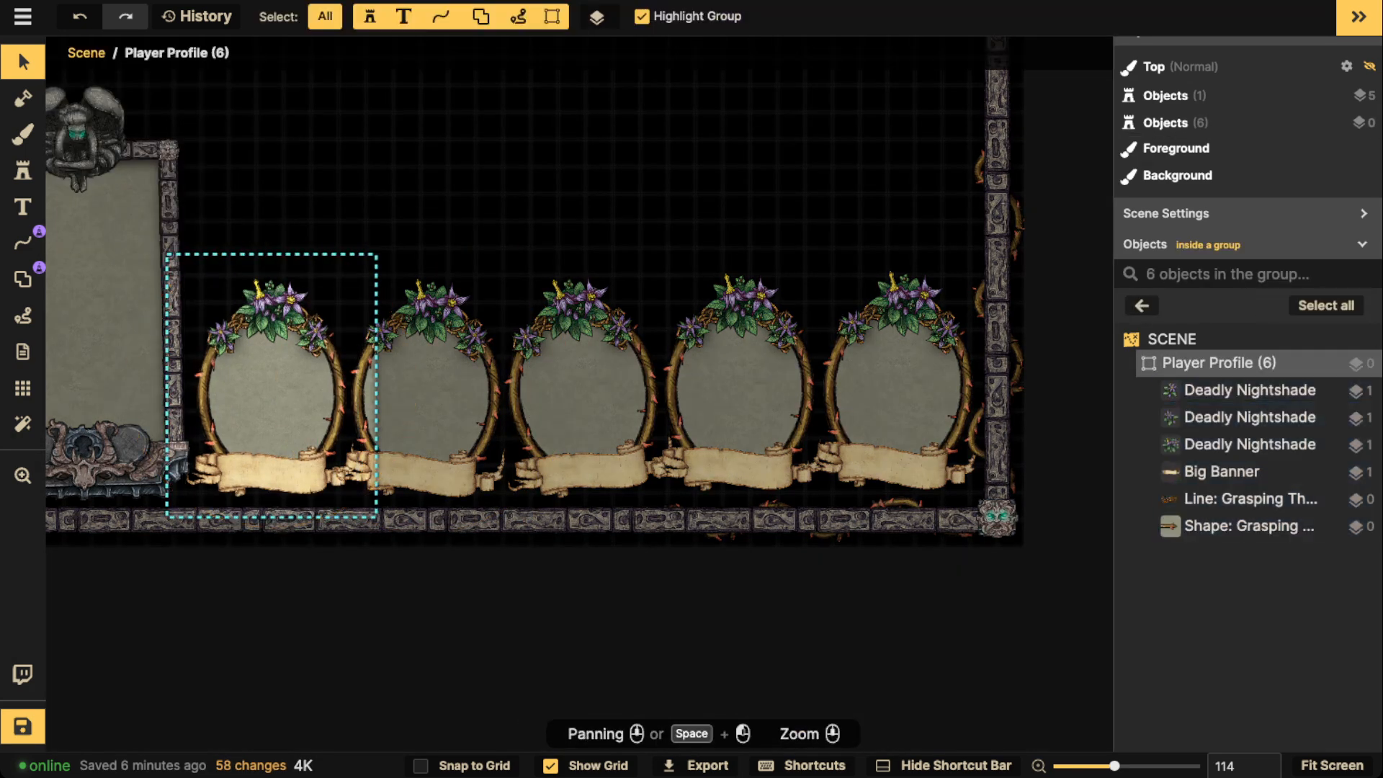
key(Escape)
key(Escape)
Step: Center all five Player Profile portraits vertically with one another and move the whole row slightly down towards the frame's lower border
drag(261, 212, 985, 497)
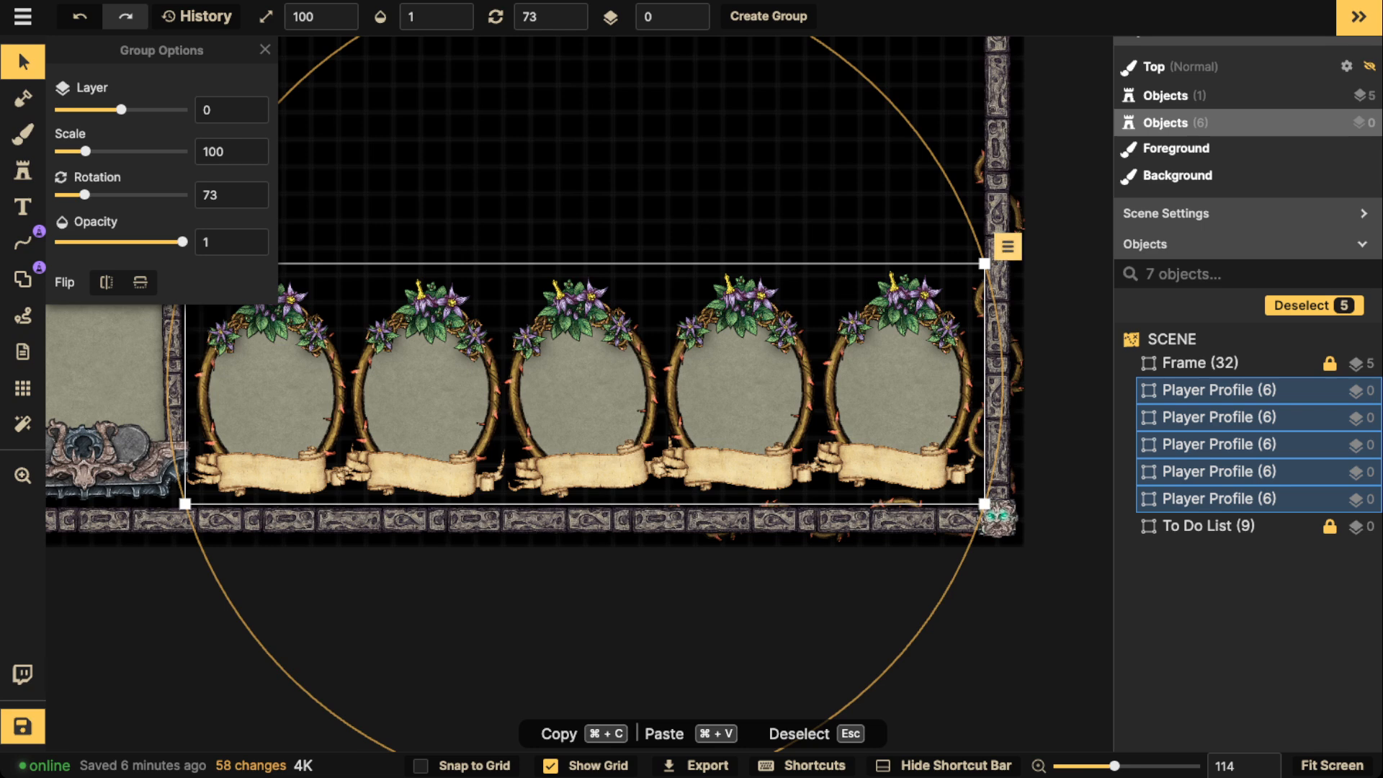
click(1007, 247)
mouse_move(1074, 303)
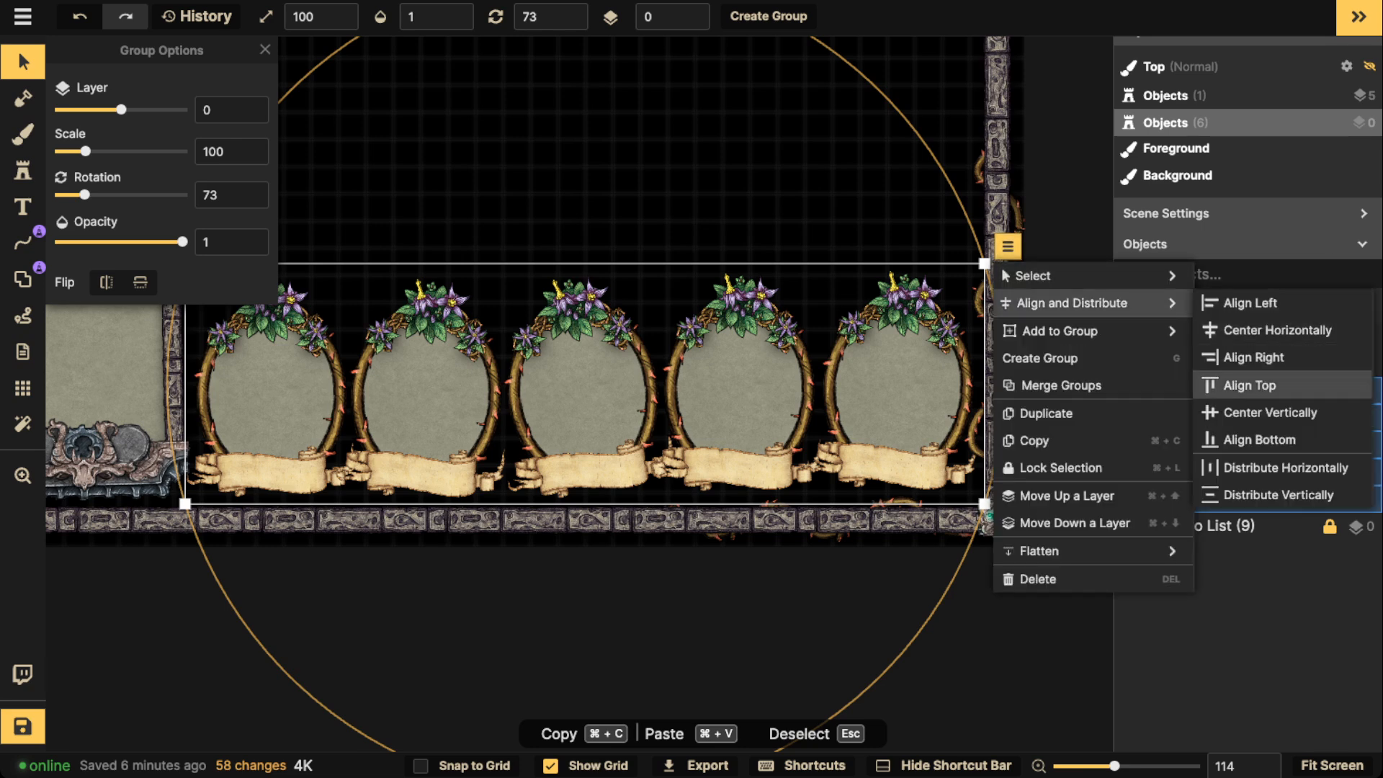
click(1270, 412)
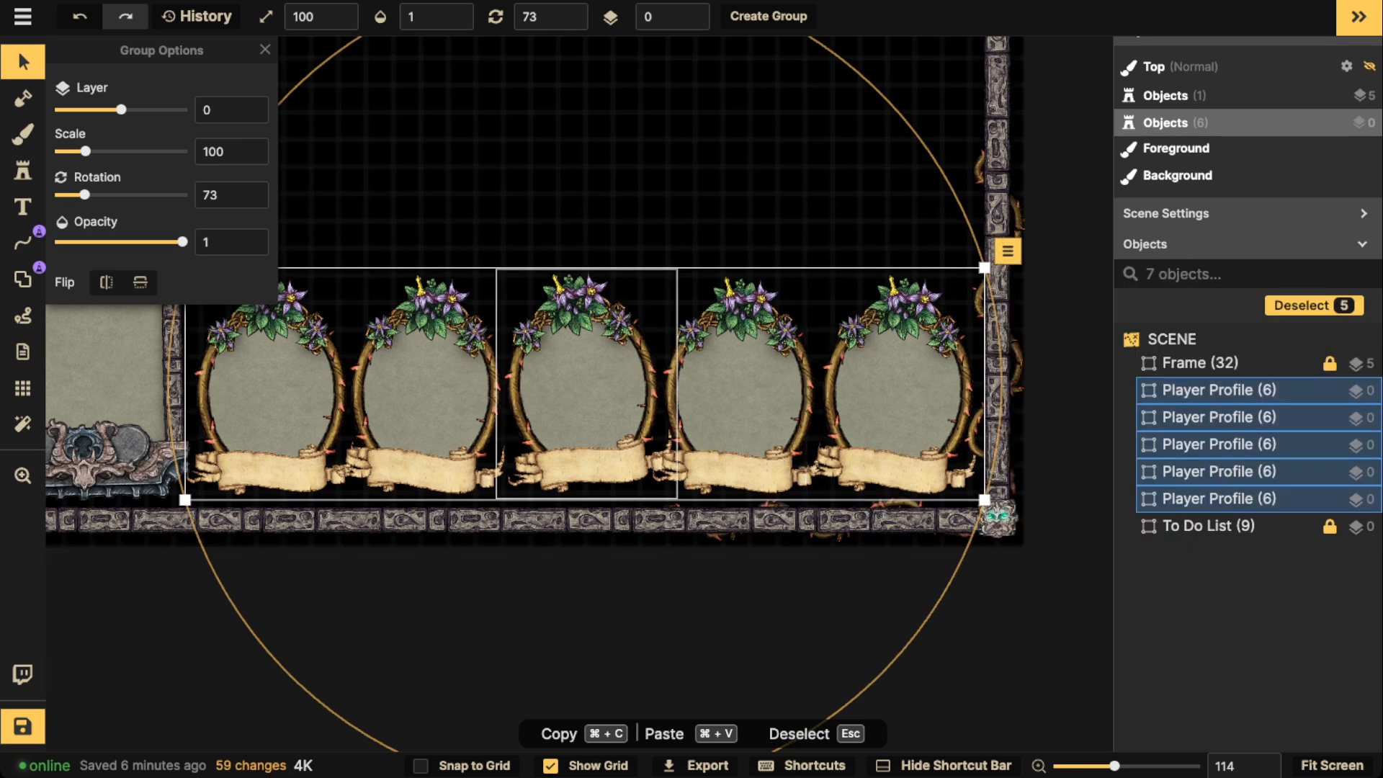
key(Escape)
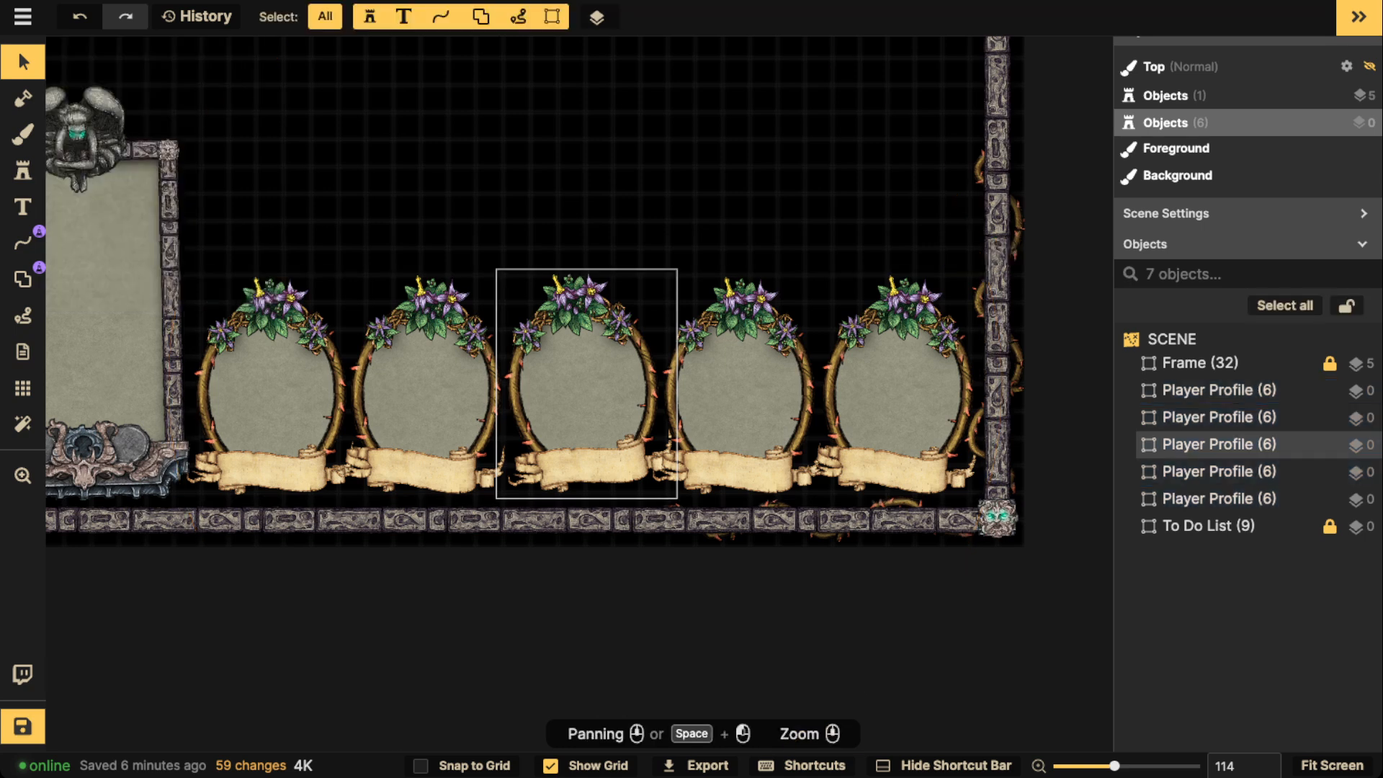
drag(266, 228, 888, 394)
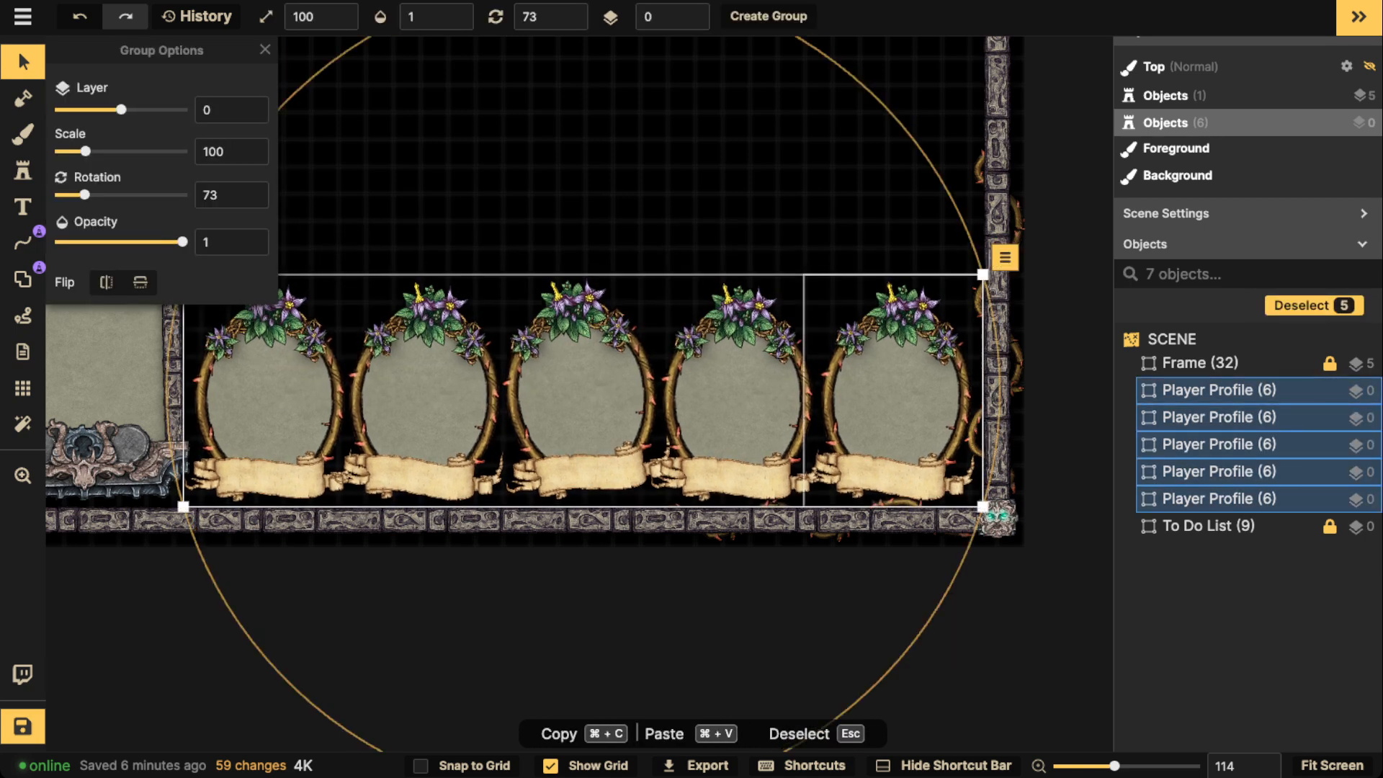
key(Escape)
Step: Stagger the row by raising the second Player Profile portrait slightly and lowering the third
drag(425, 402, 425, 396)
double_click(425, 396)
key(Escape)
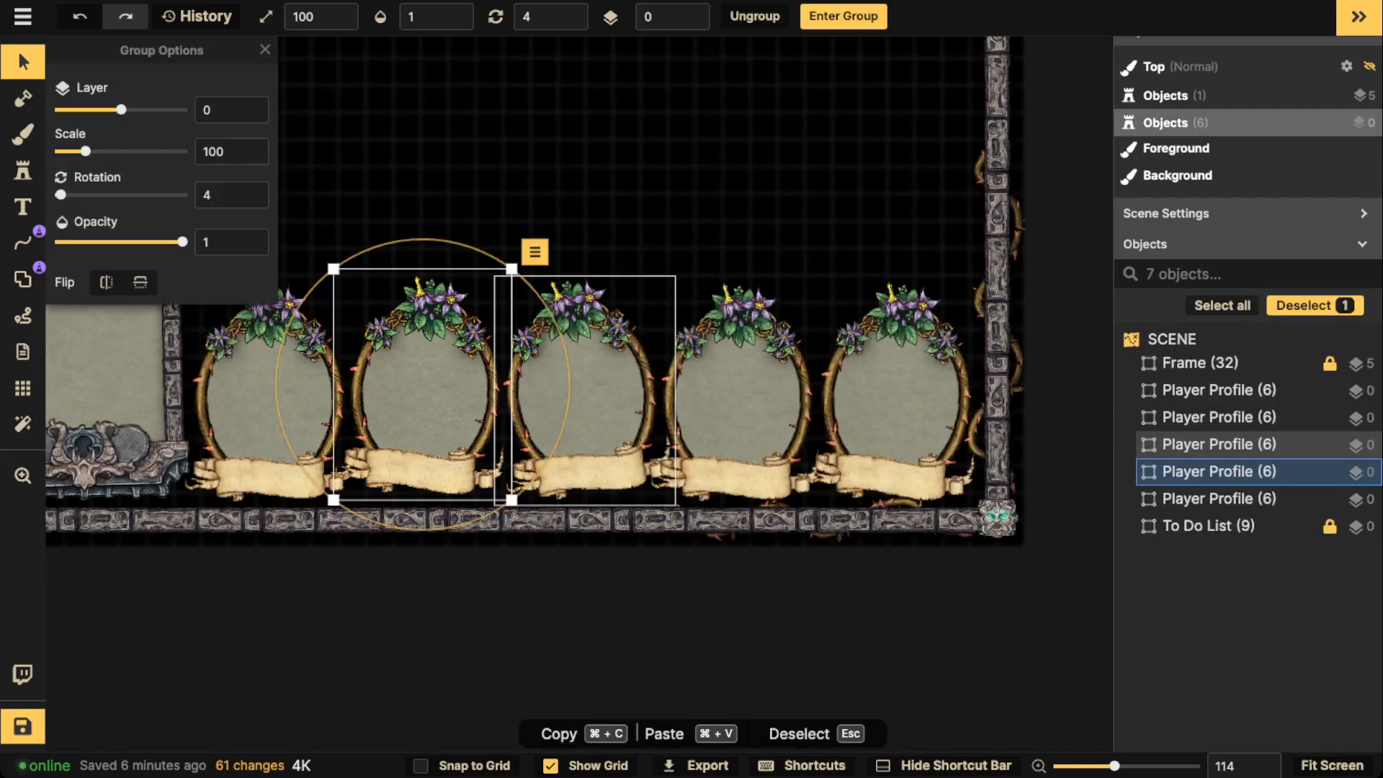
key(Escape)
drag(584, 396, 584, 408)
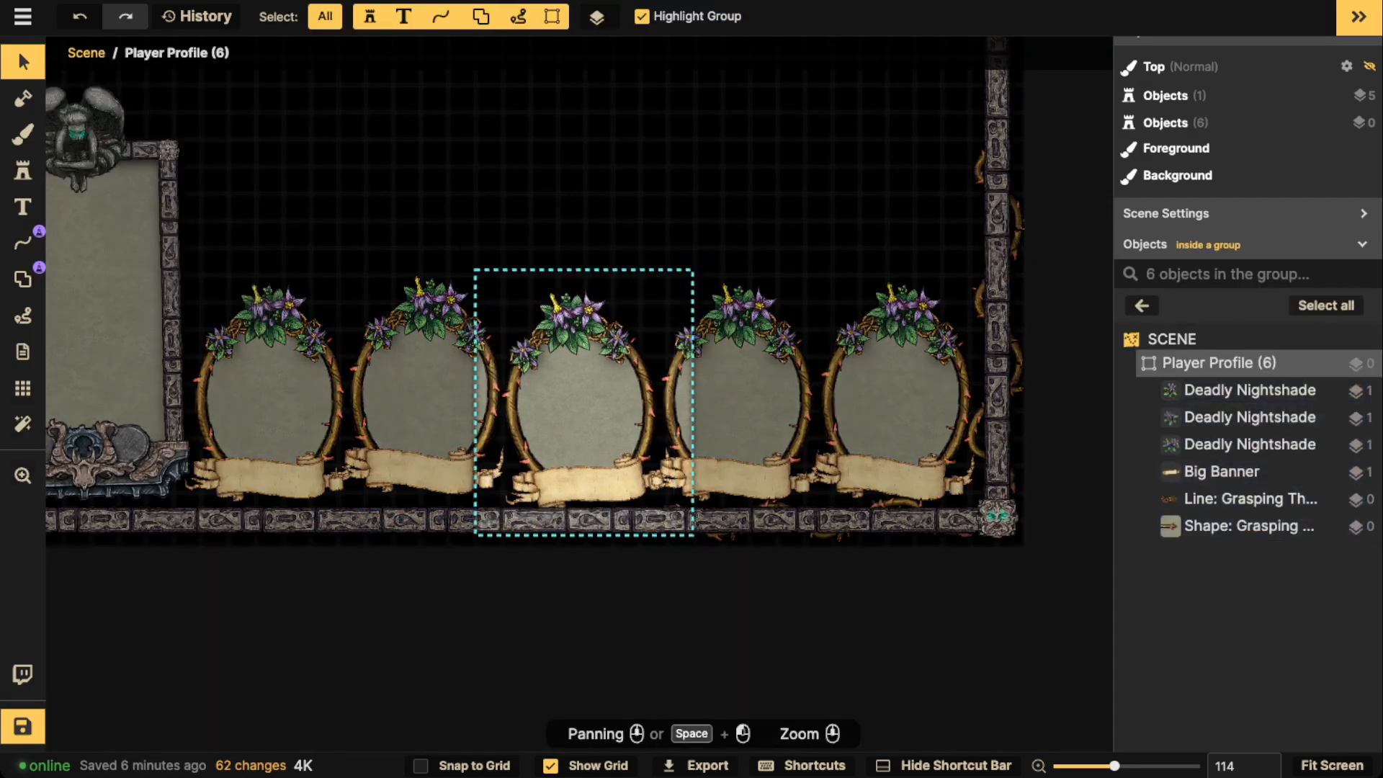
key(Escape)
key(Escape)
Step: Raise the fourth Player Profile portrait slightly and lower the fifth a little to continue the staggered row
click(741, 397)
drag(741, 396, 742, 390)
key(Escape)
key(Escape)
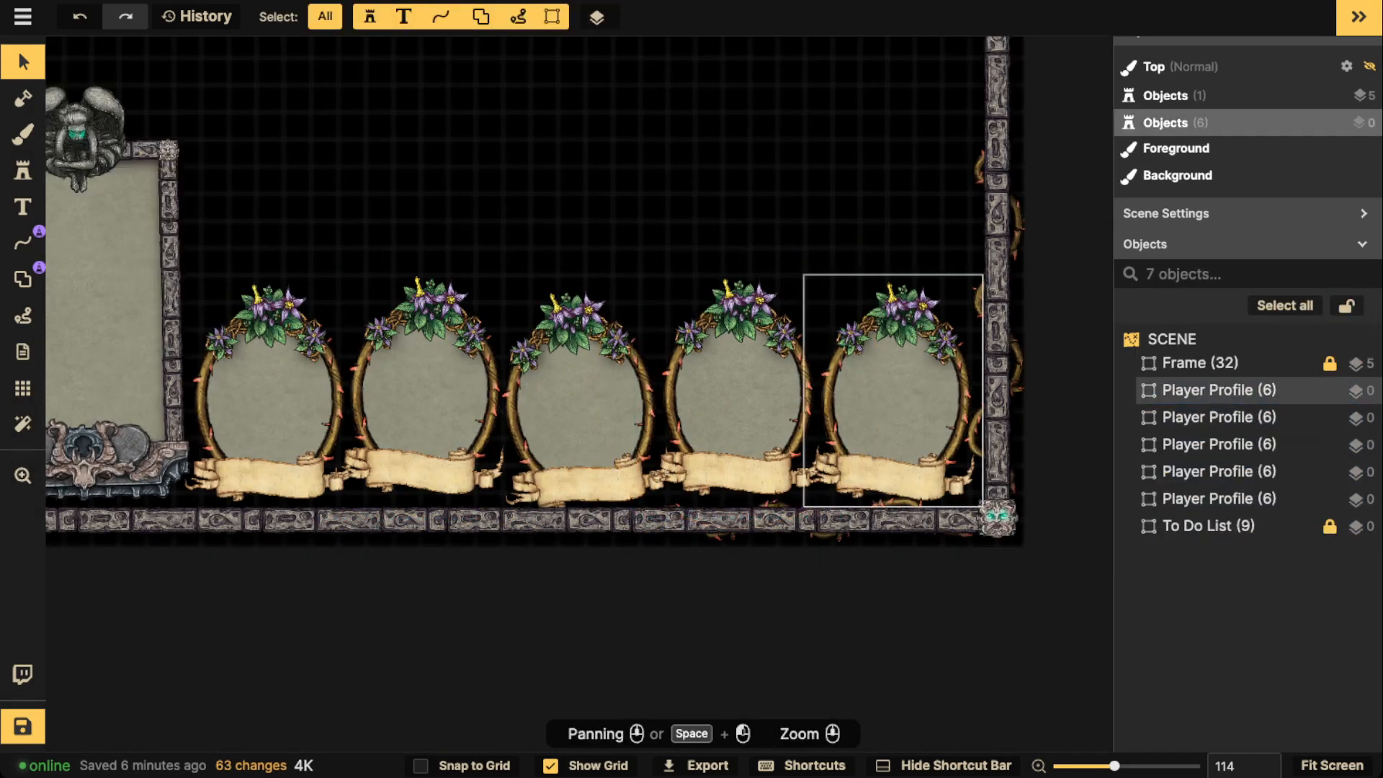
click(898, 397)
drag(898, 396, 898, 401)
scroll(627, 402, down, 3)
key(Escape)
key(Escape)
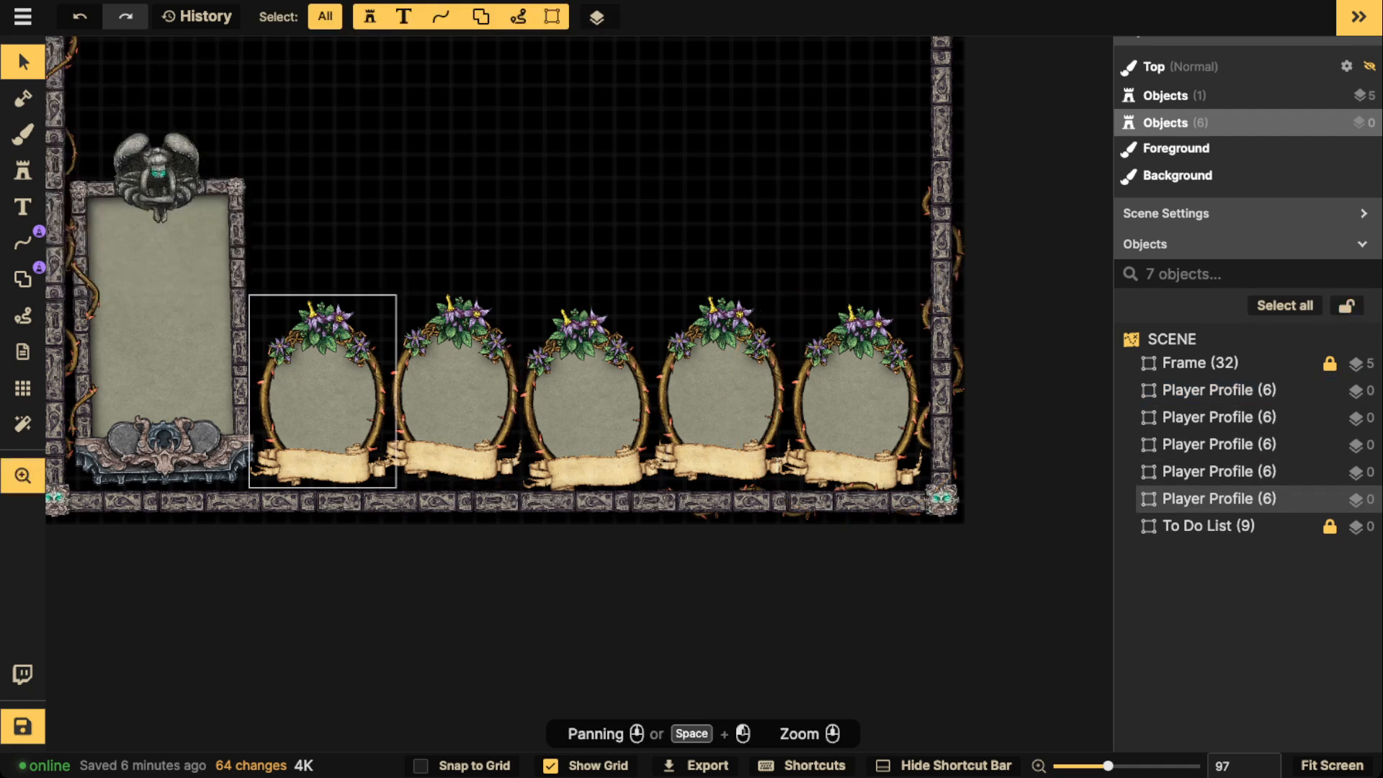
Step: Bring the whole framed layout into view and save the scene's changes
drag(328, 398, 513, 384)
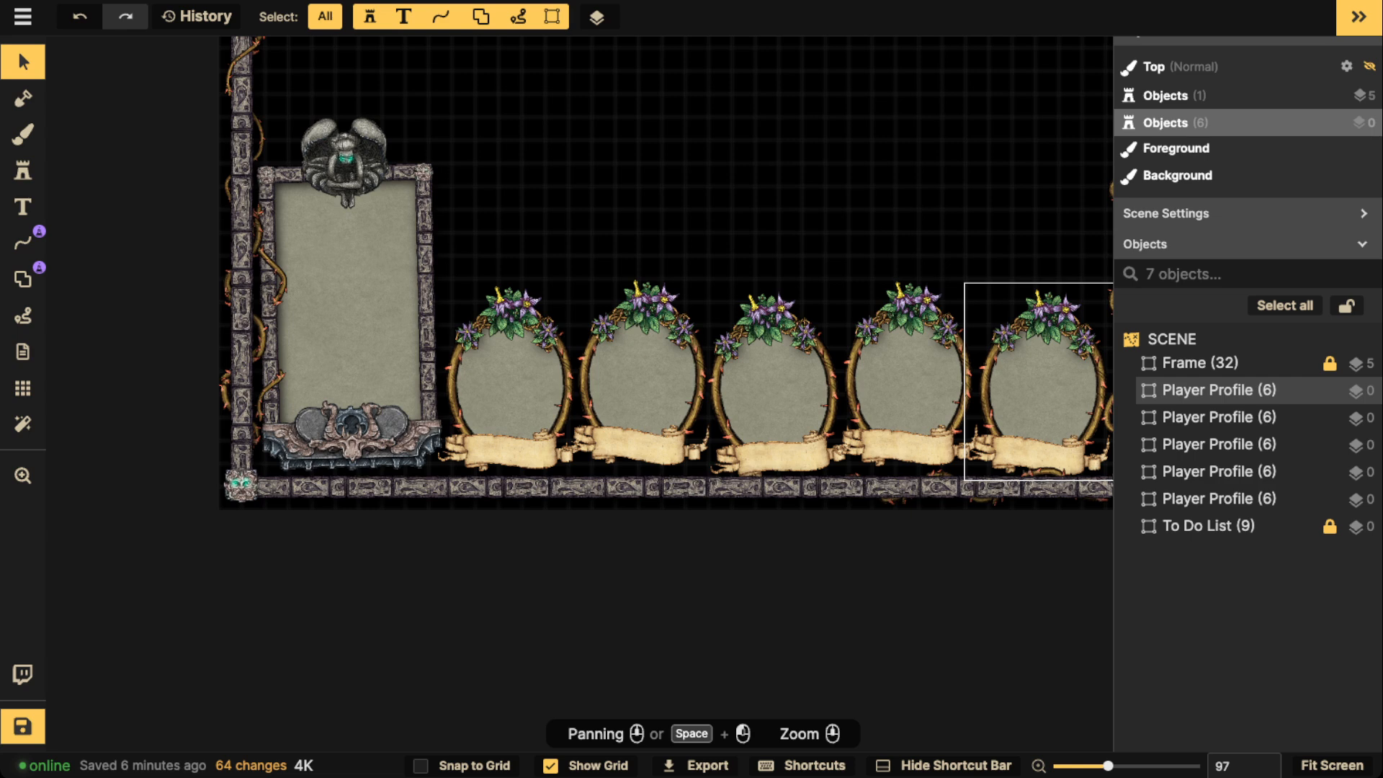
scroll(742, 417, down, 2)
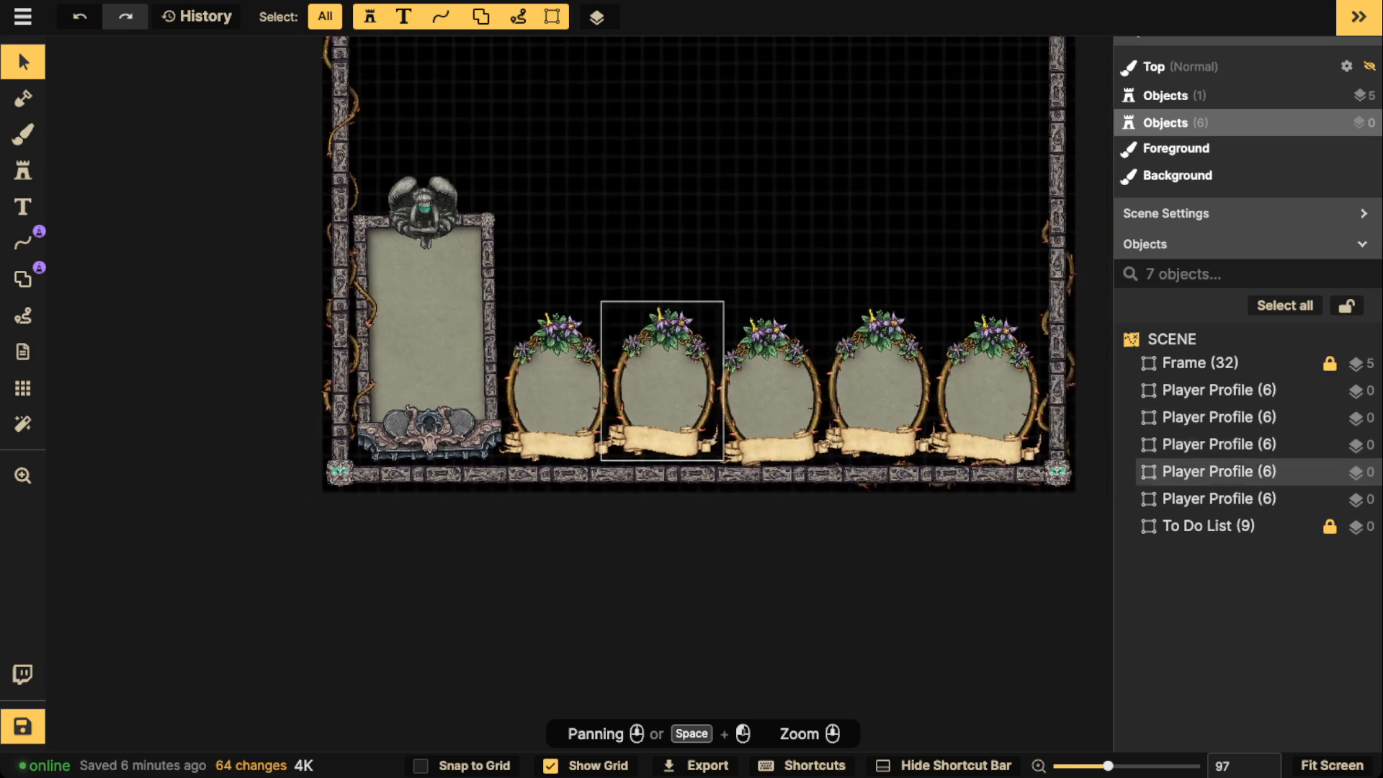
drag(678, 400, 643, 602)
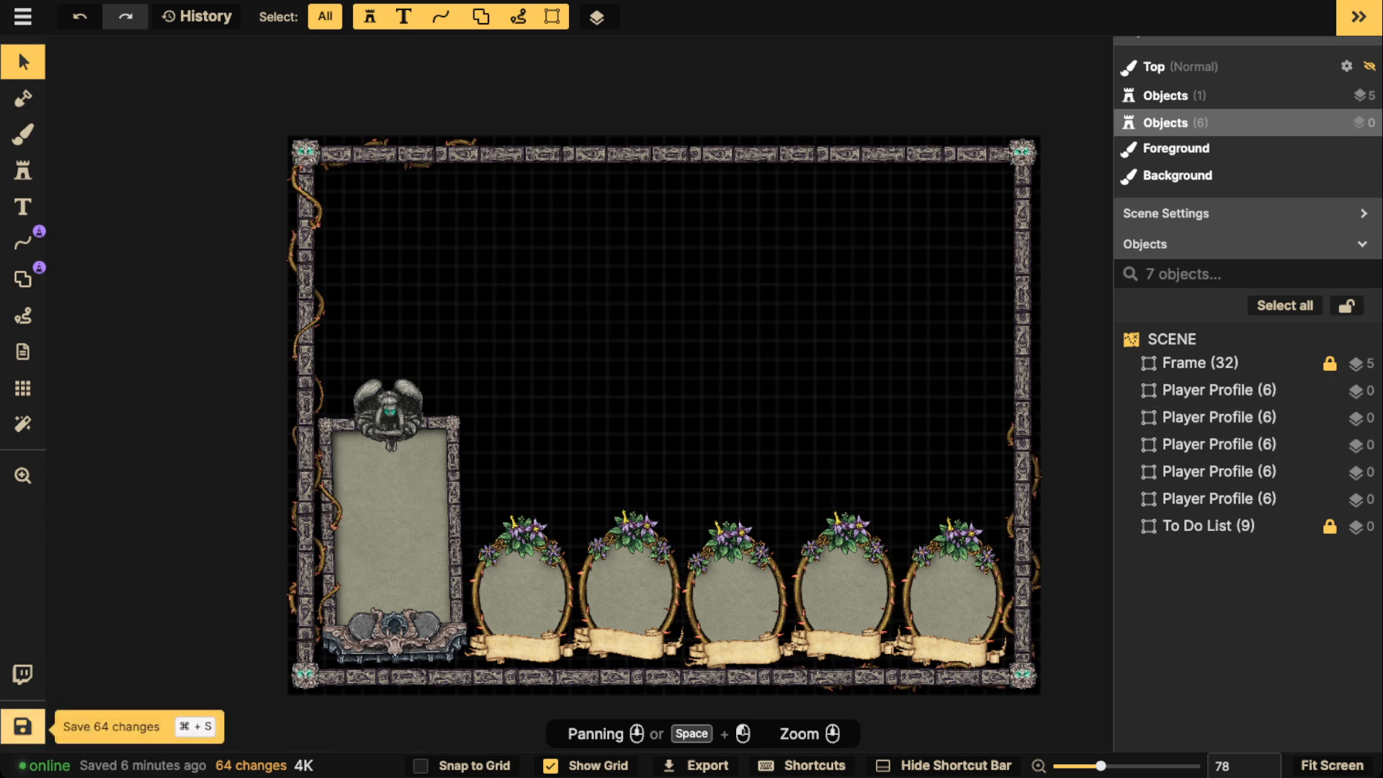
click(22, 726)
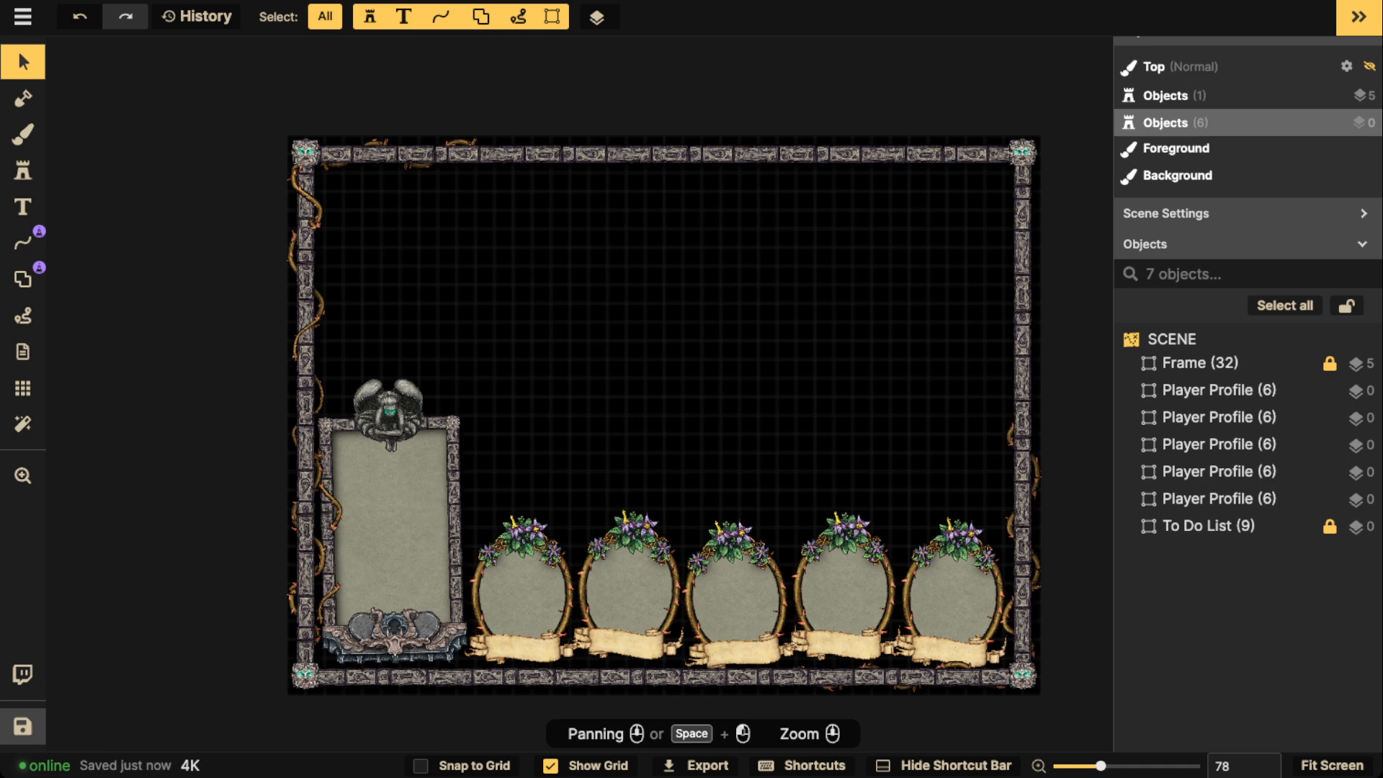
Step: Search all Fantasy Battlemaps stamps for "coin" and choose the open Coin Pouch stamp from the Market pack
scroll(417, 497, up, 3)
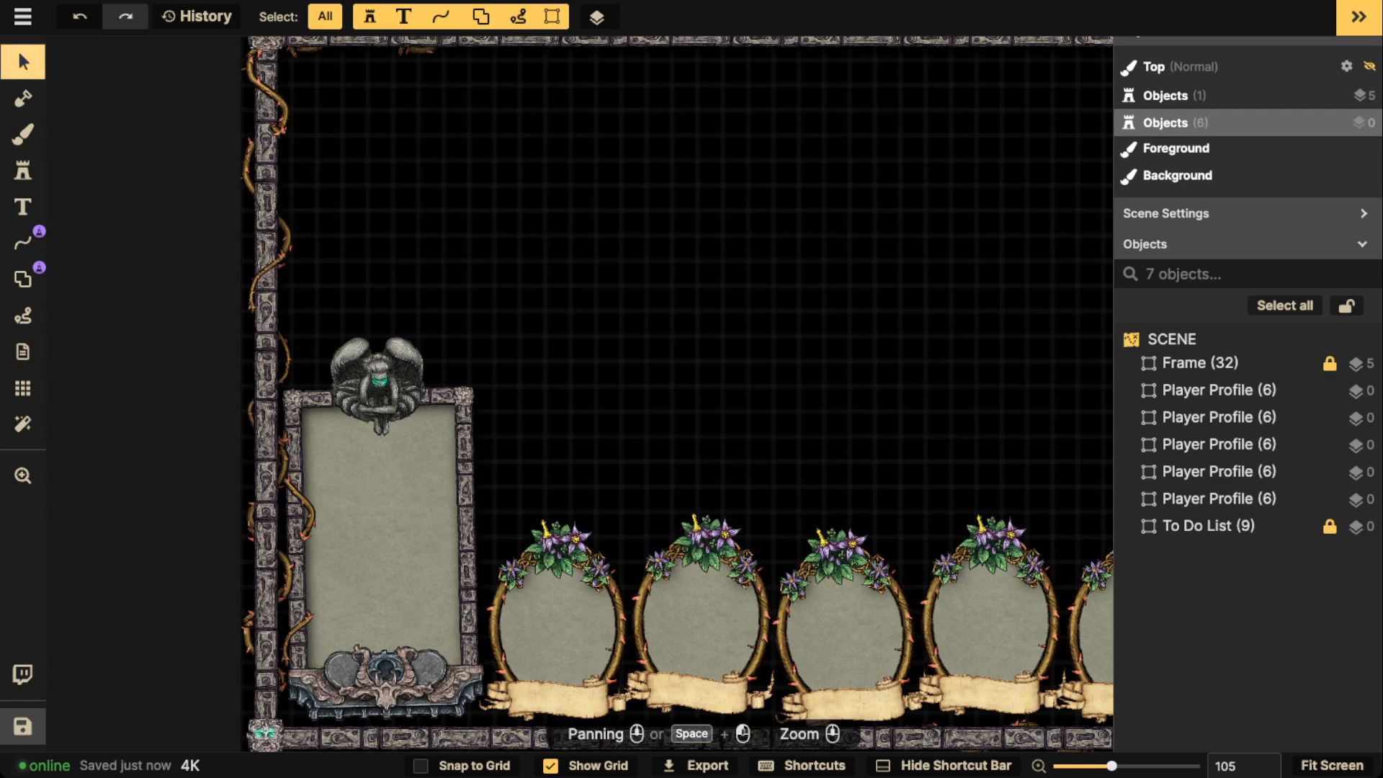
scroll(457, 513, up, 2)
scroll(663, 393, down, 2)
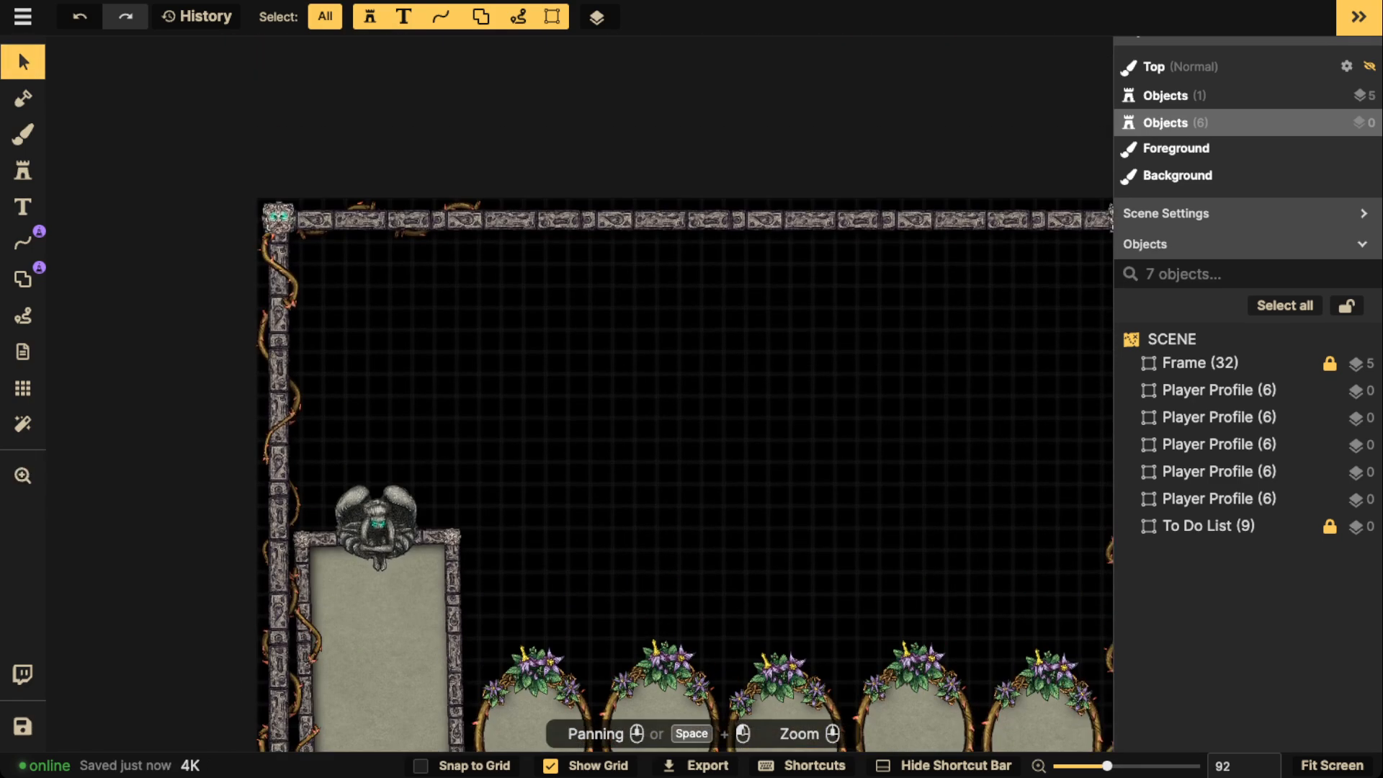
click(23, 171)
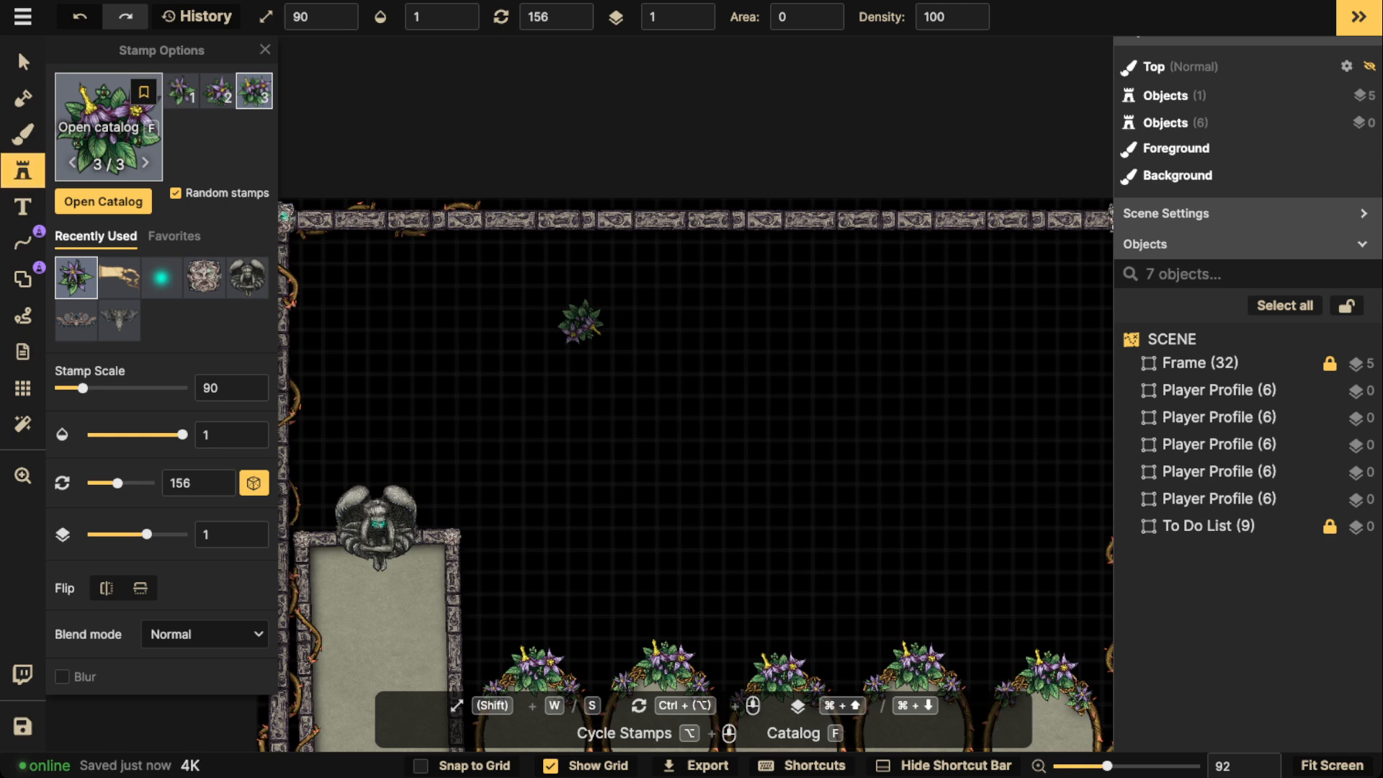
key(f)
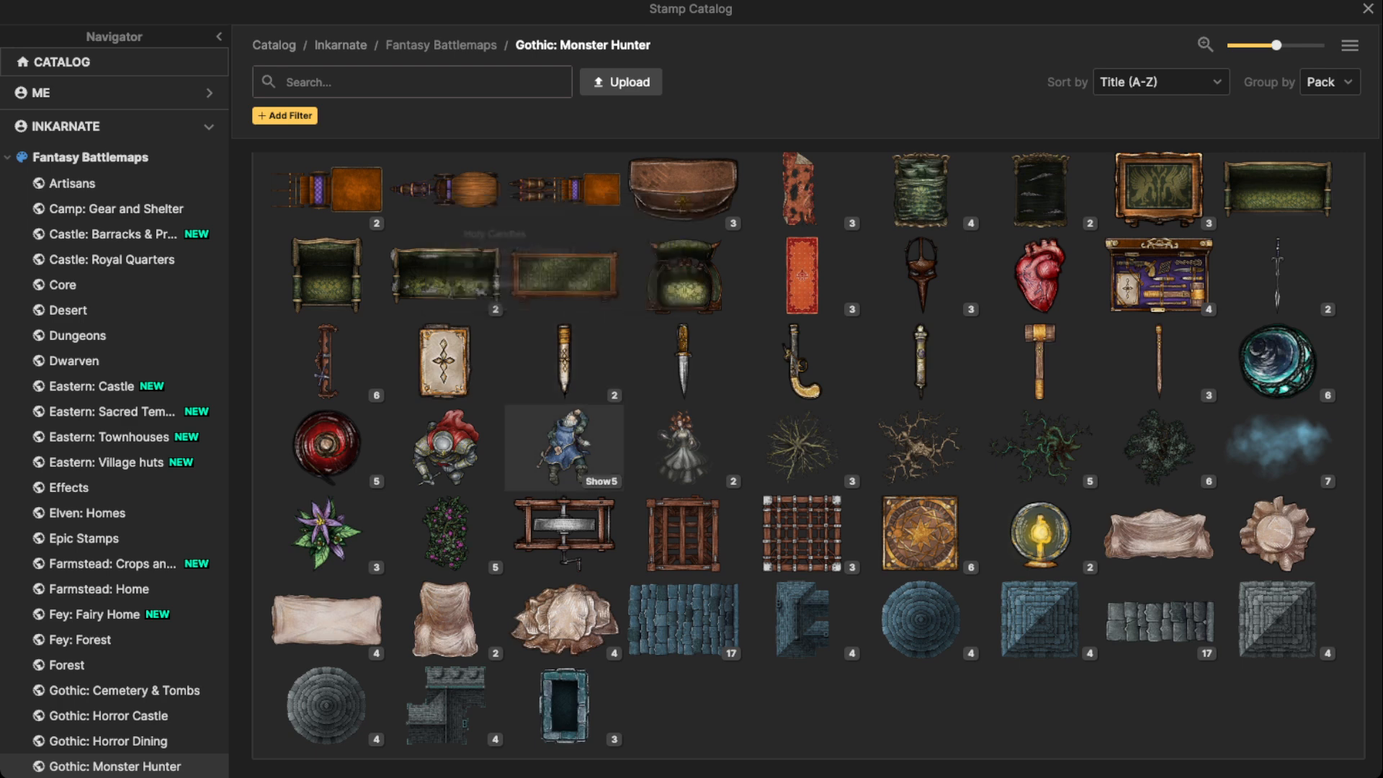
scroll(564, 446, up, 2)
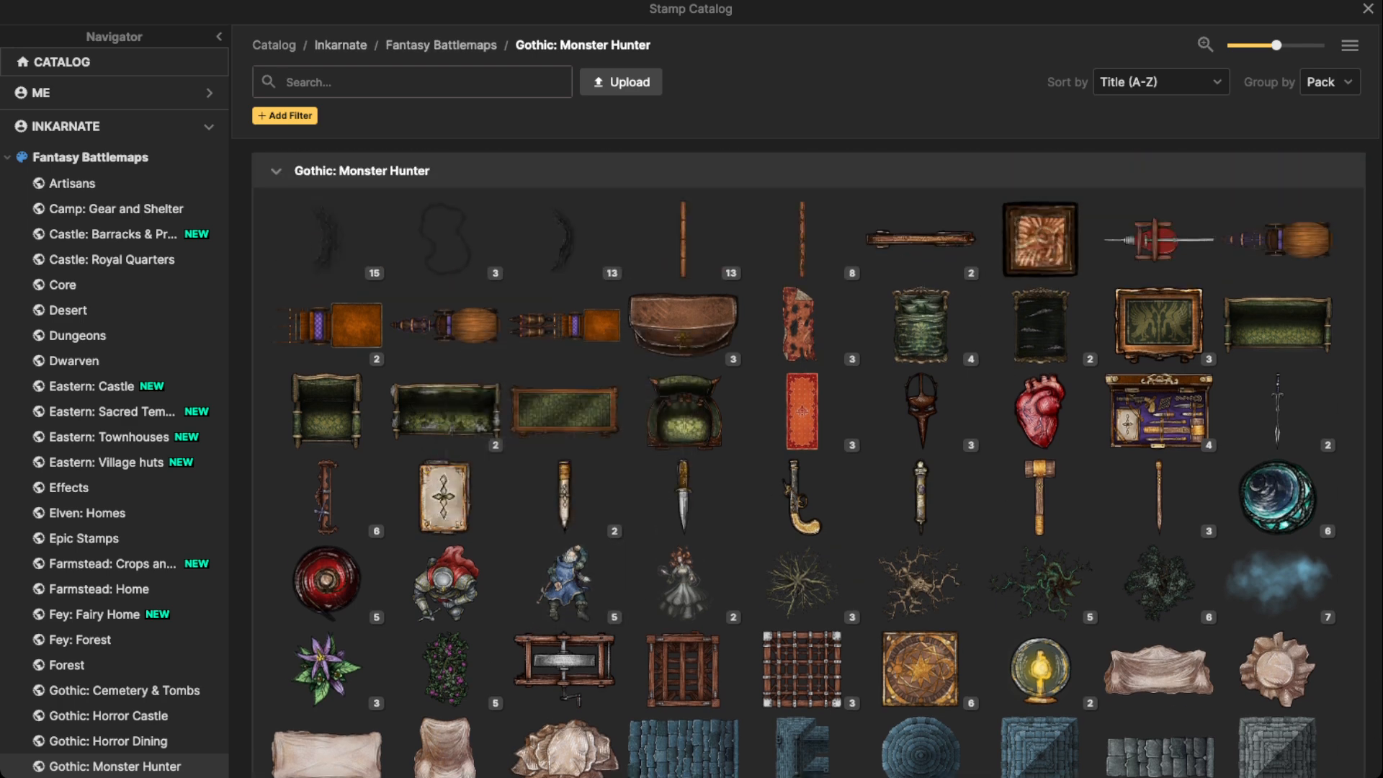
click(441, 46)
scroll(115, 536, down, 5)
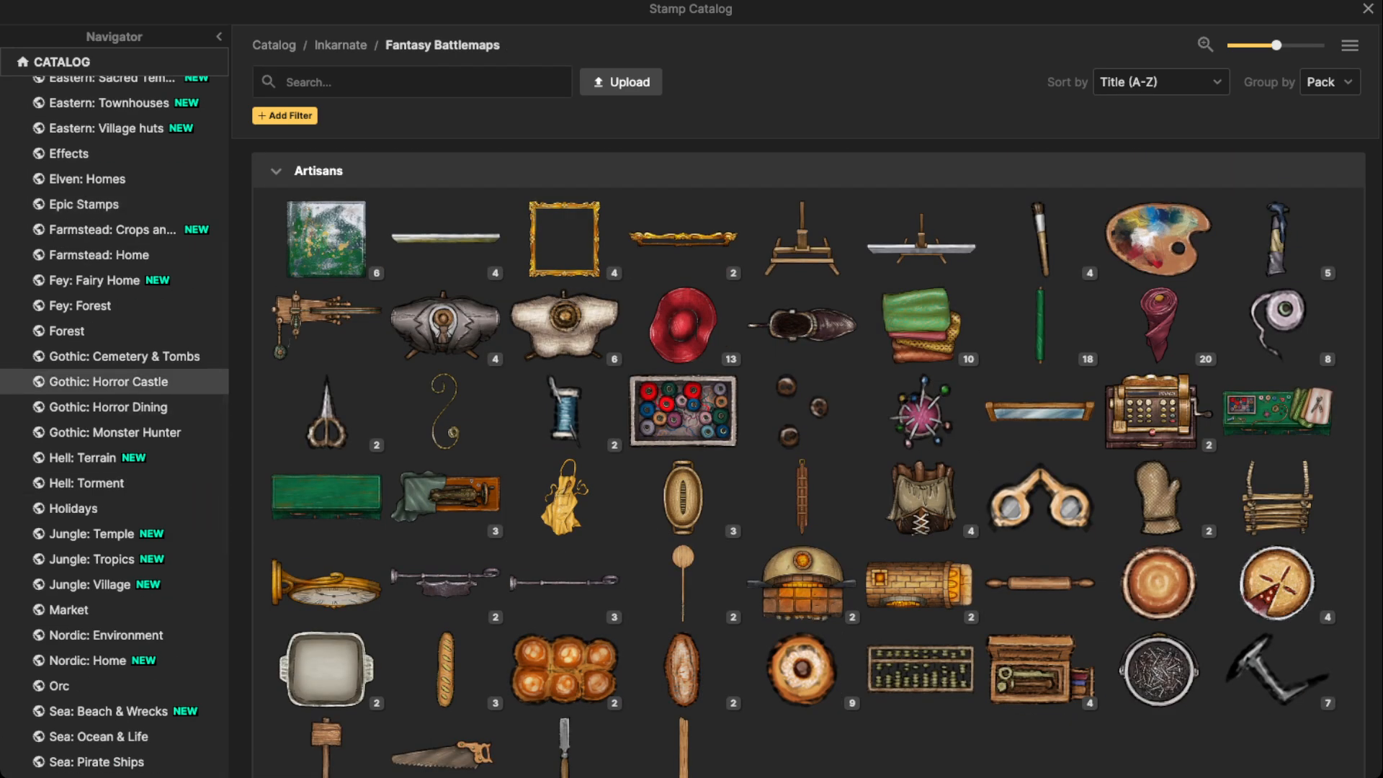
scroll(115, 382, up, 2)
click(360, 83)
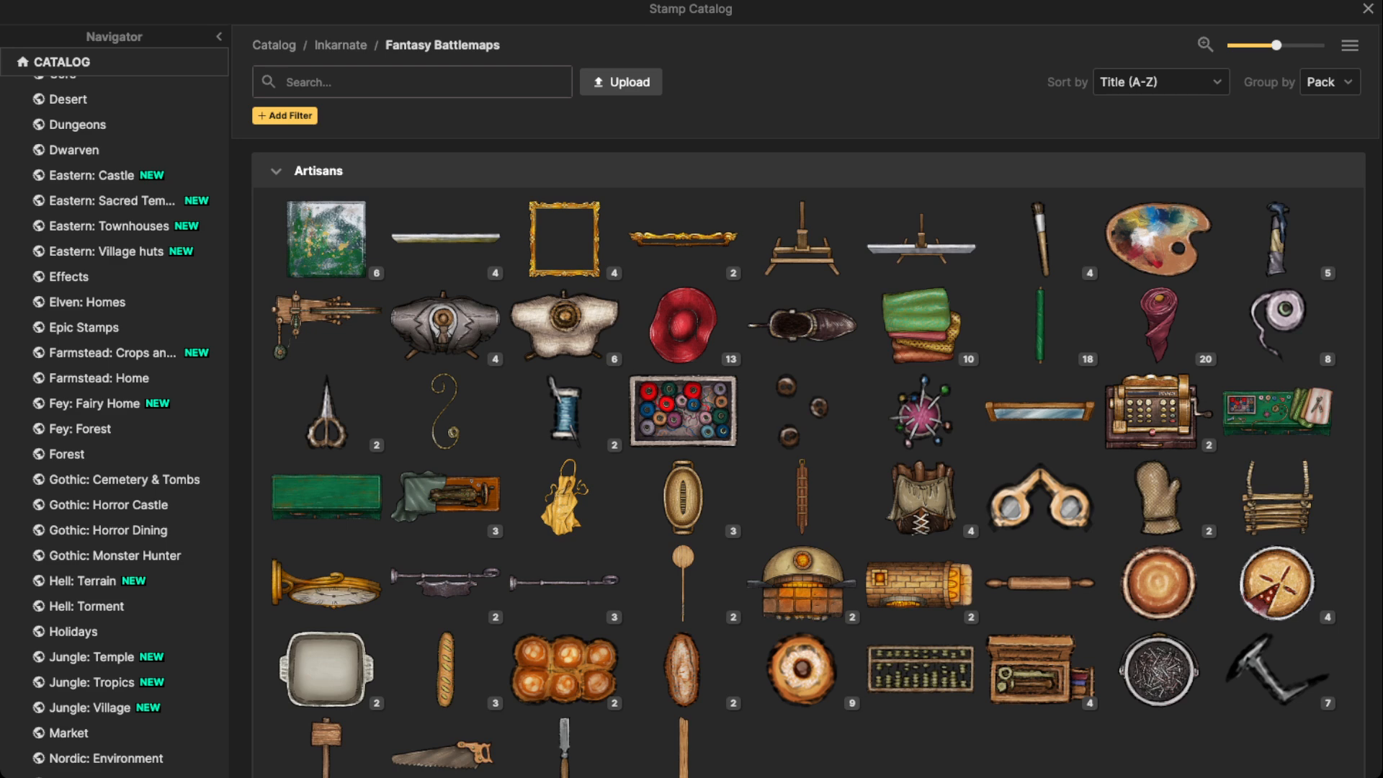
text(coin)
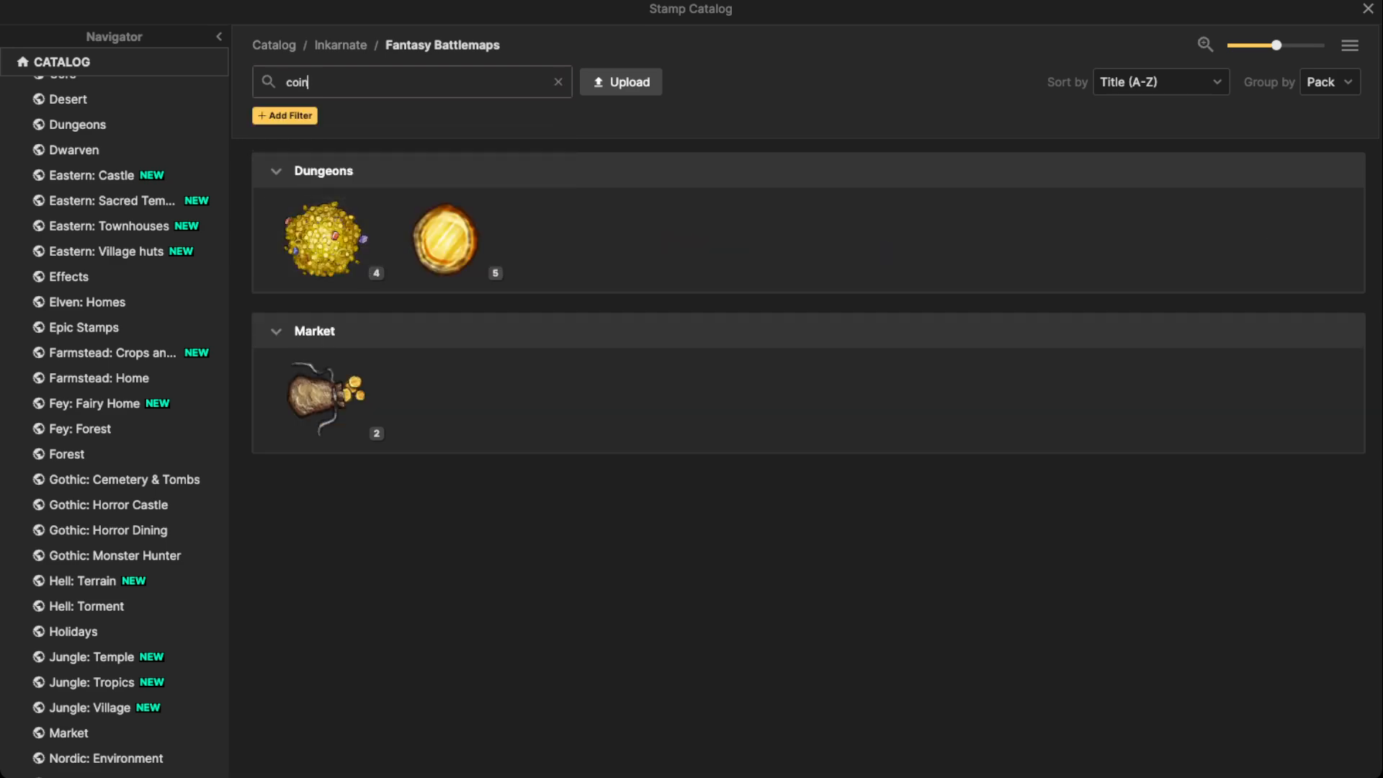
click(326, 398)
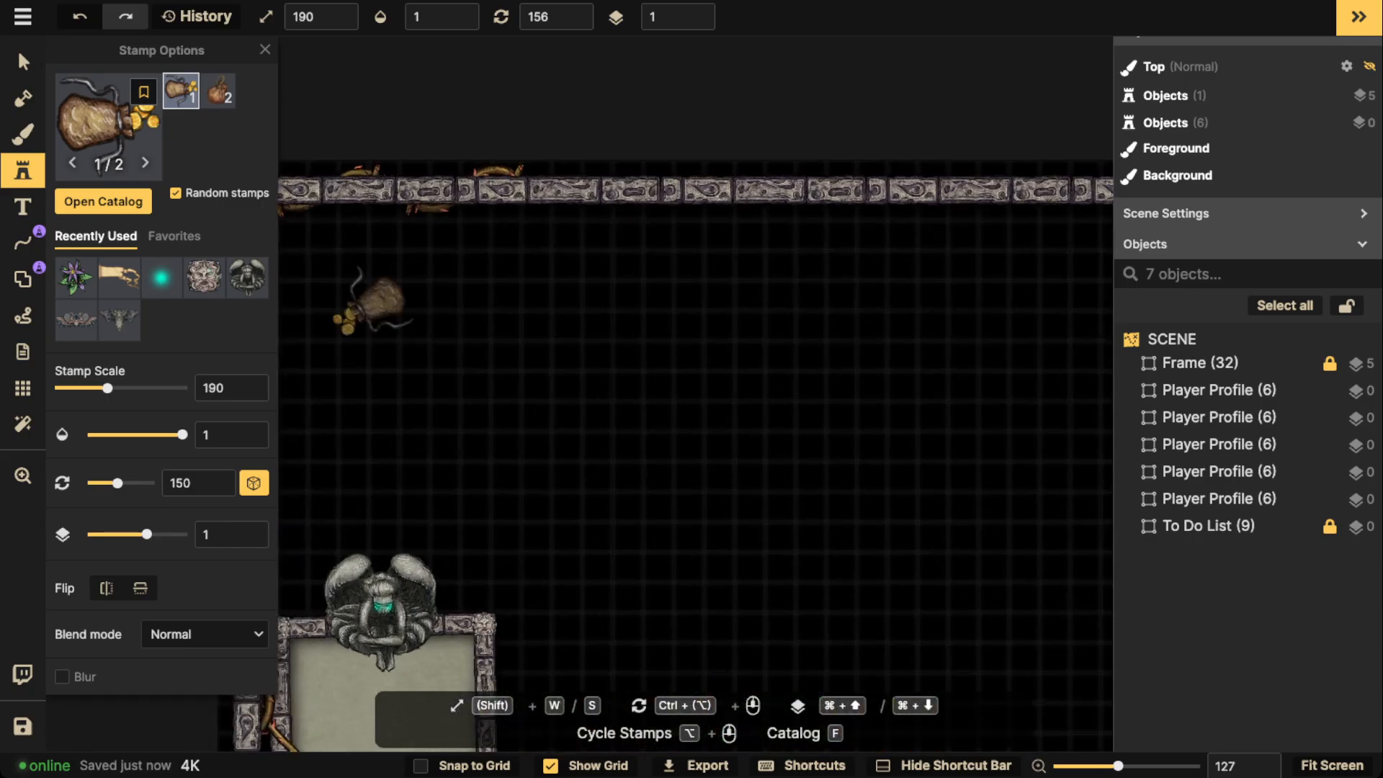
Step: Place the open Coin Pouch at scale 230 and rotation 51 just inside the frame's upper-left corner area
scroll(373, 303, down, 10)
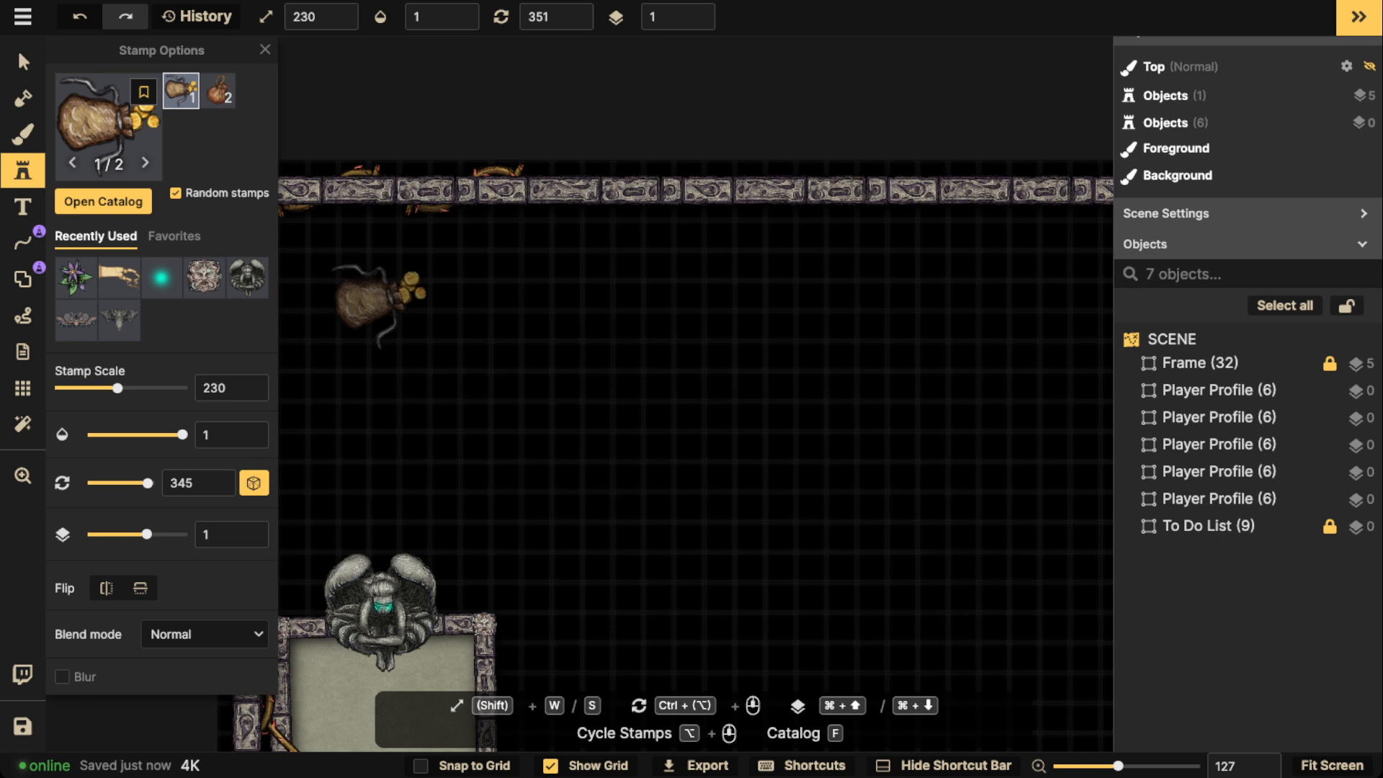
scroll(380, 303, down, 20)
click(394, 304)
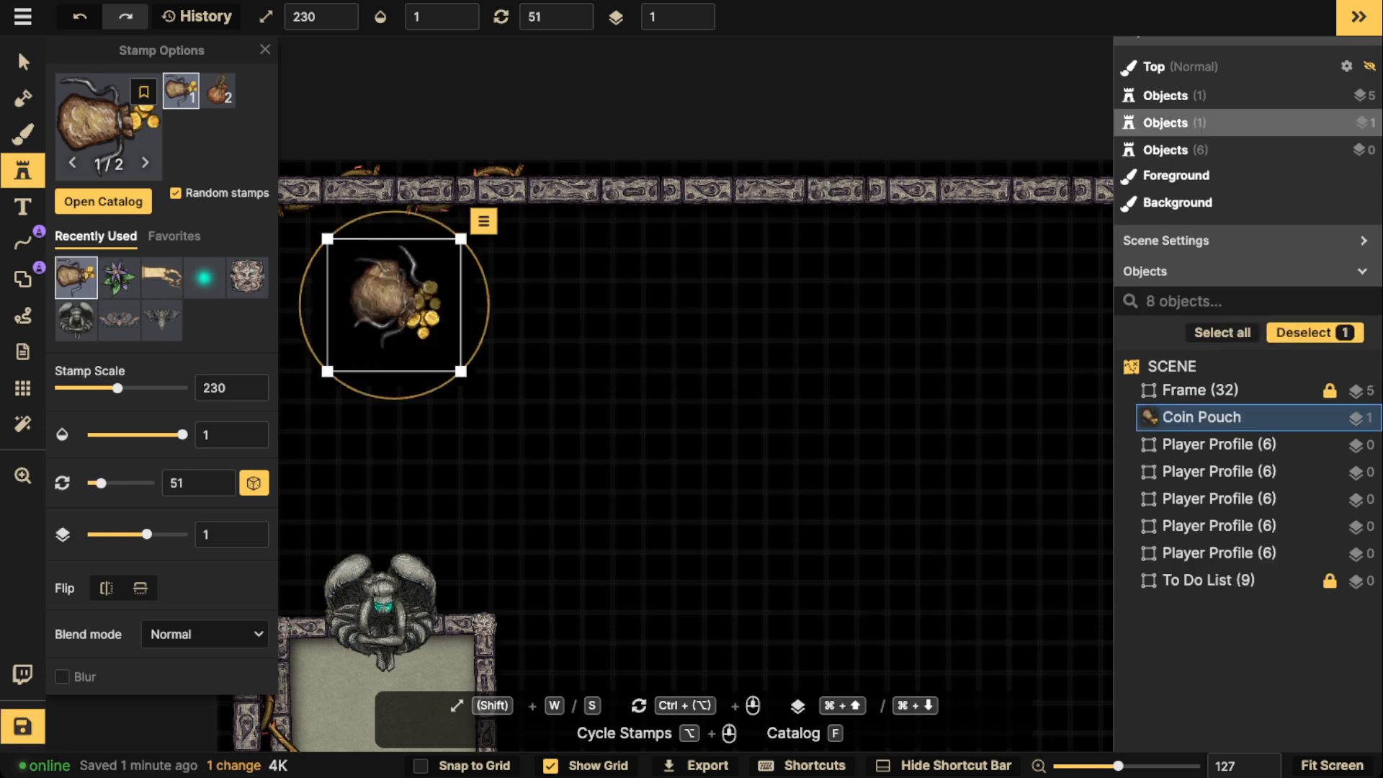
scroll(541, 303, down, 15)
click(537, 297)
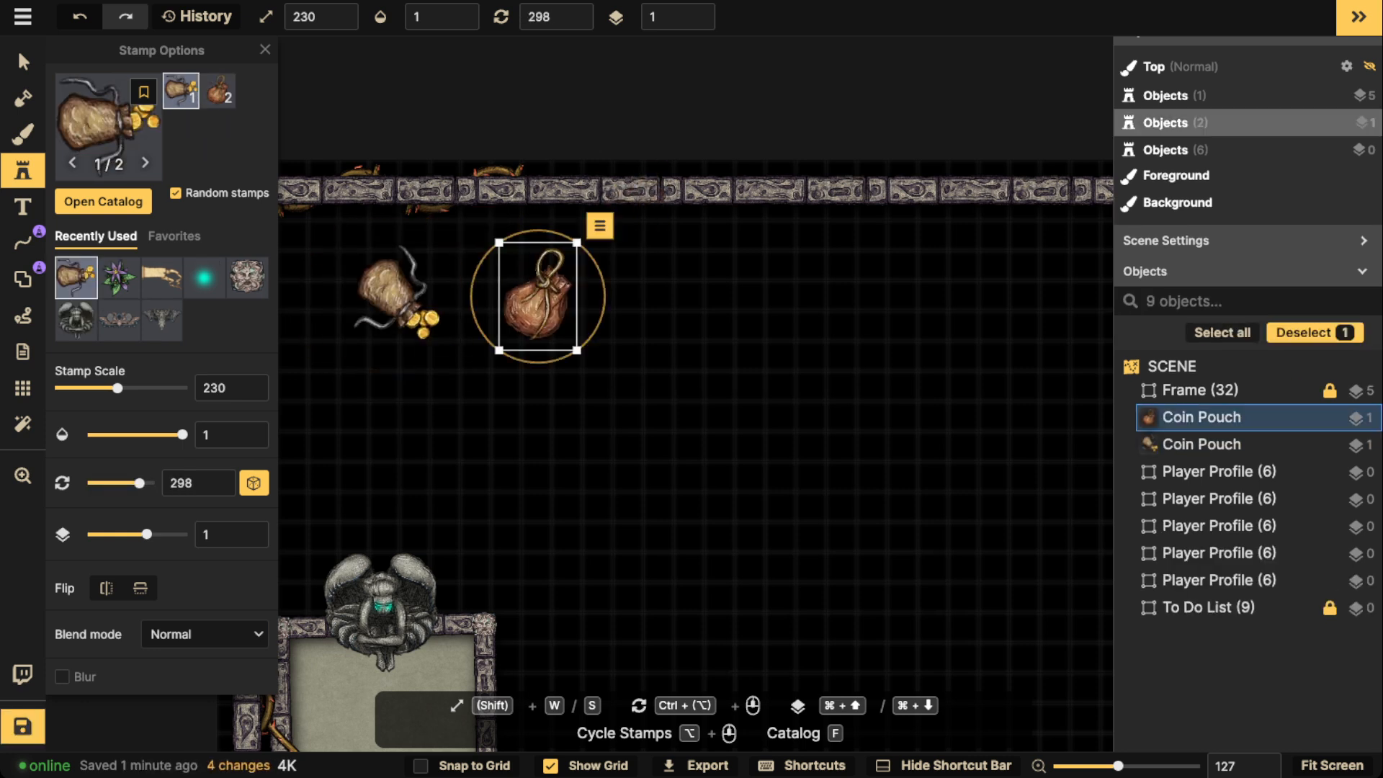
click(23, 61)
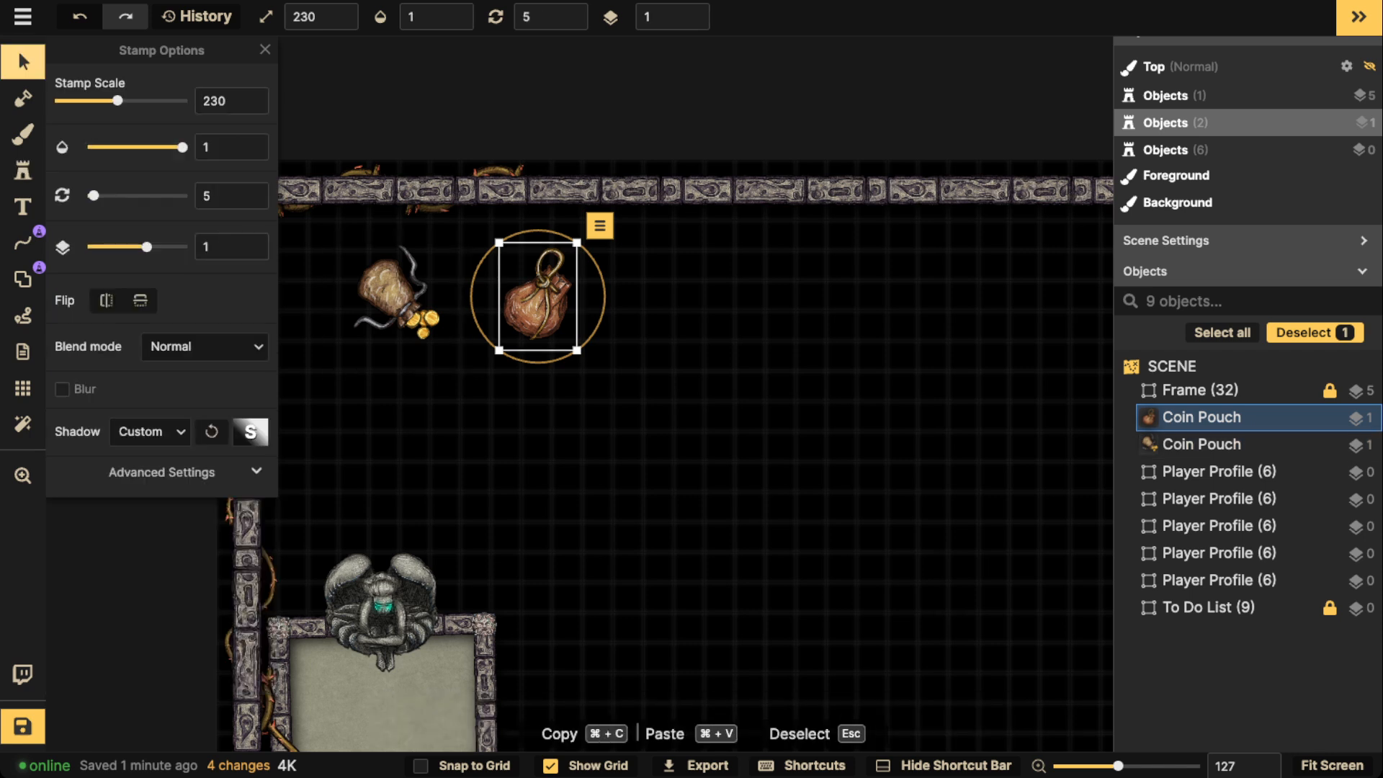
key(Delete)
Step: Move the open Coin Pouch away from the frame's corner, enlarge it to scale 280 and rotate it to 321 degrees
drag(395, 299, 623, 363)
drag(692, 439, 691, 302)
drag(620, 370, 695, 341)
key(space)
scroll(635, 320, up, 10)
scroll(695, 341, down, 2)
scroll(695, 342, down, 3)
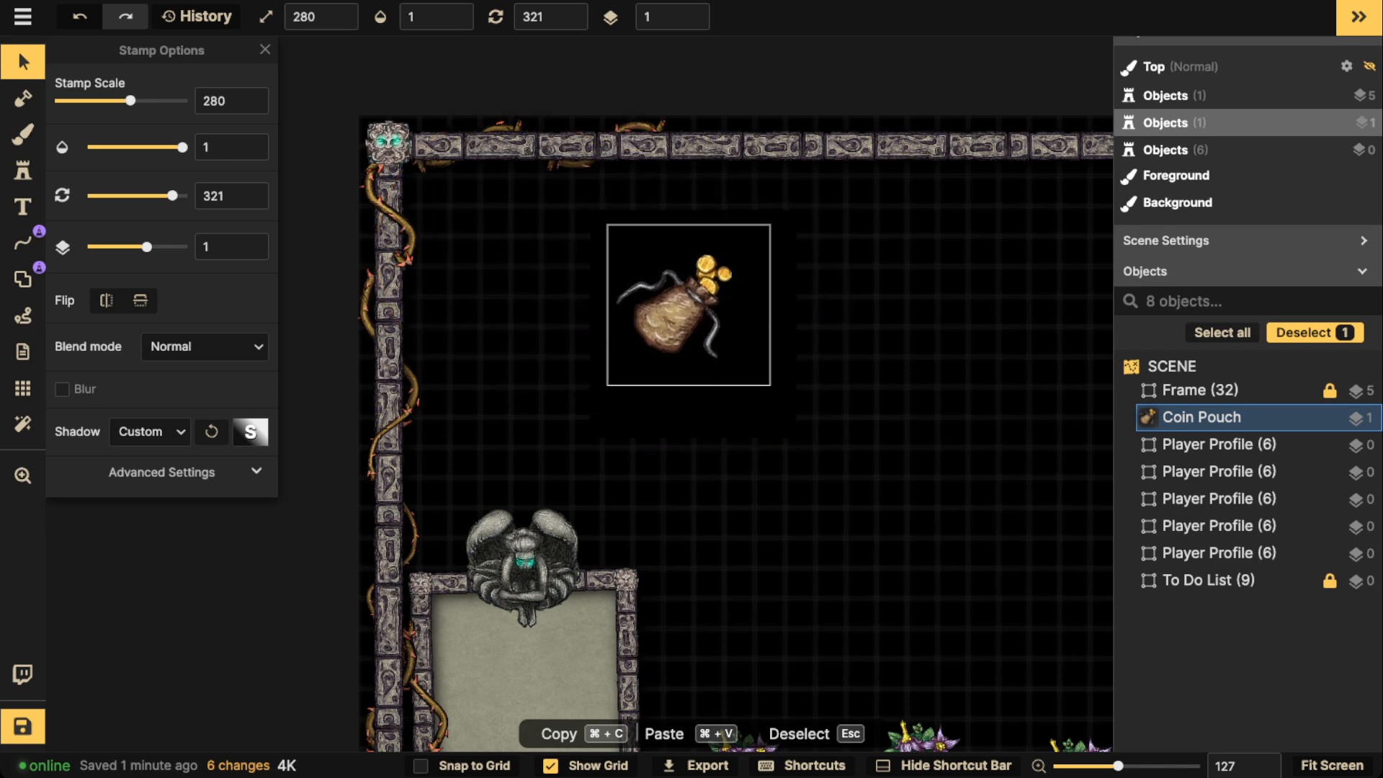
Step: Search the Fantasy Battlemaps stamps for "pillar" and choose the first ornate round pillar variant of six from Gothic: Cemetery & Tombs
click(22, 171)
click(108, 128)
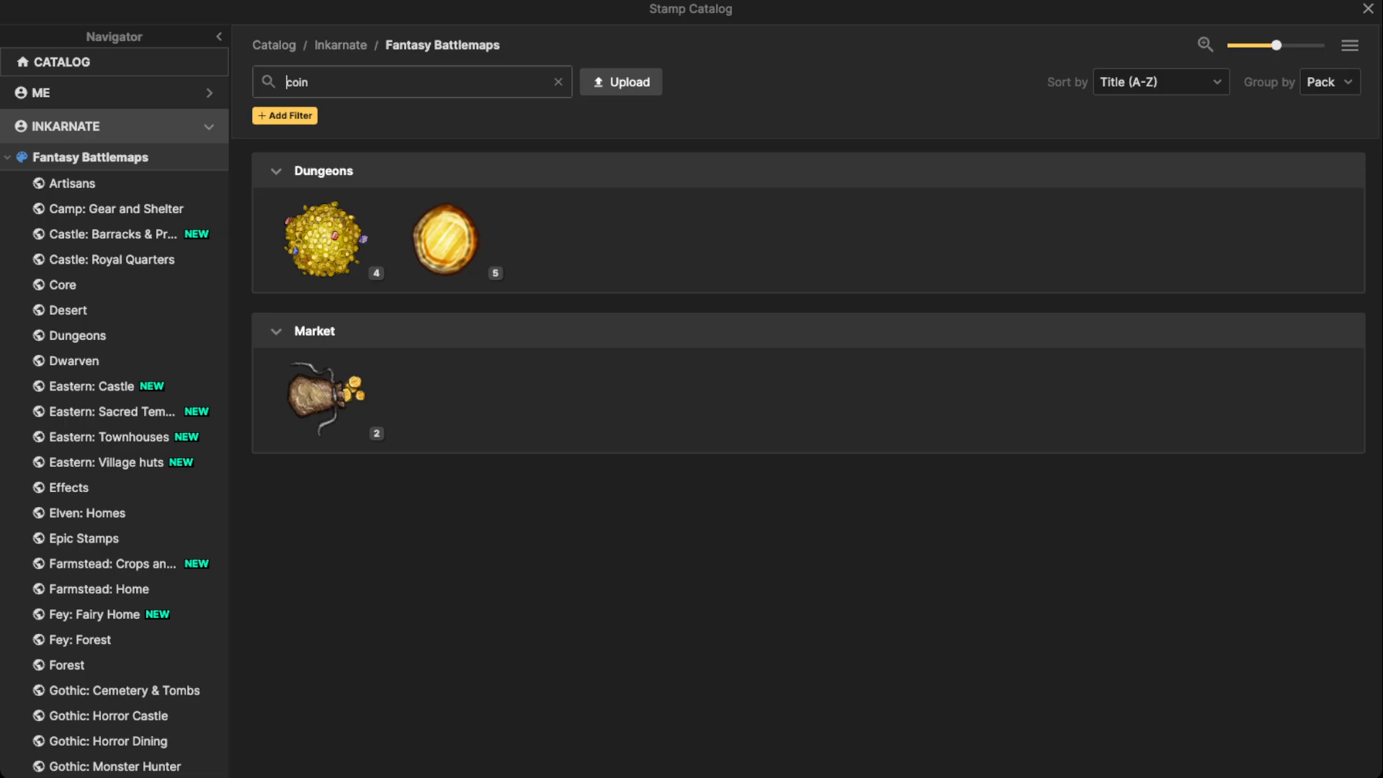
key(BackSpace)
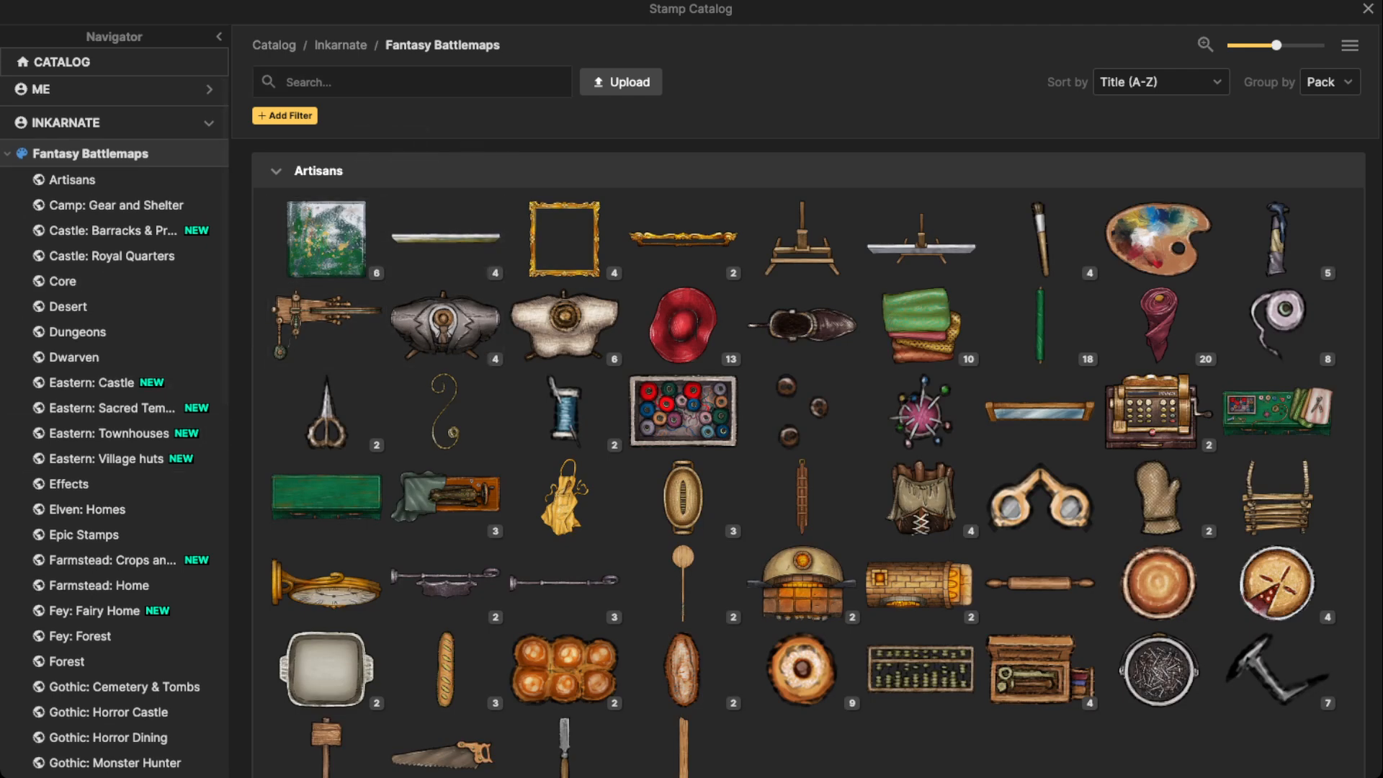
click(353, 82)
text(pillar)
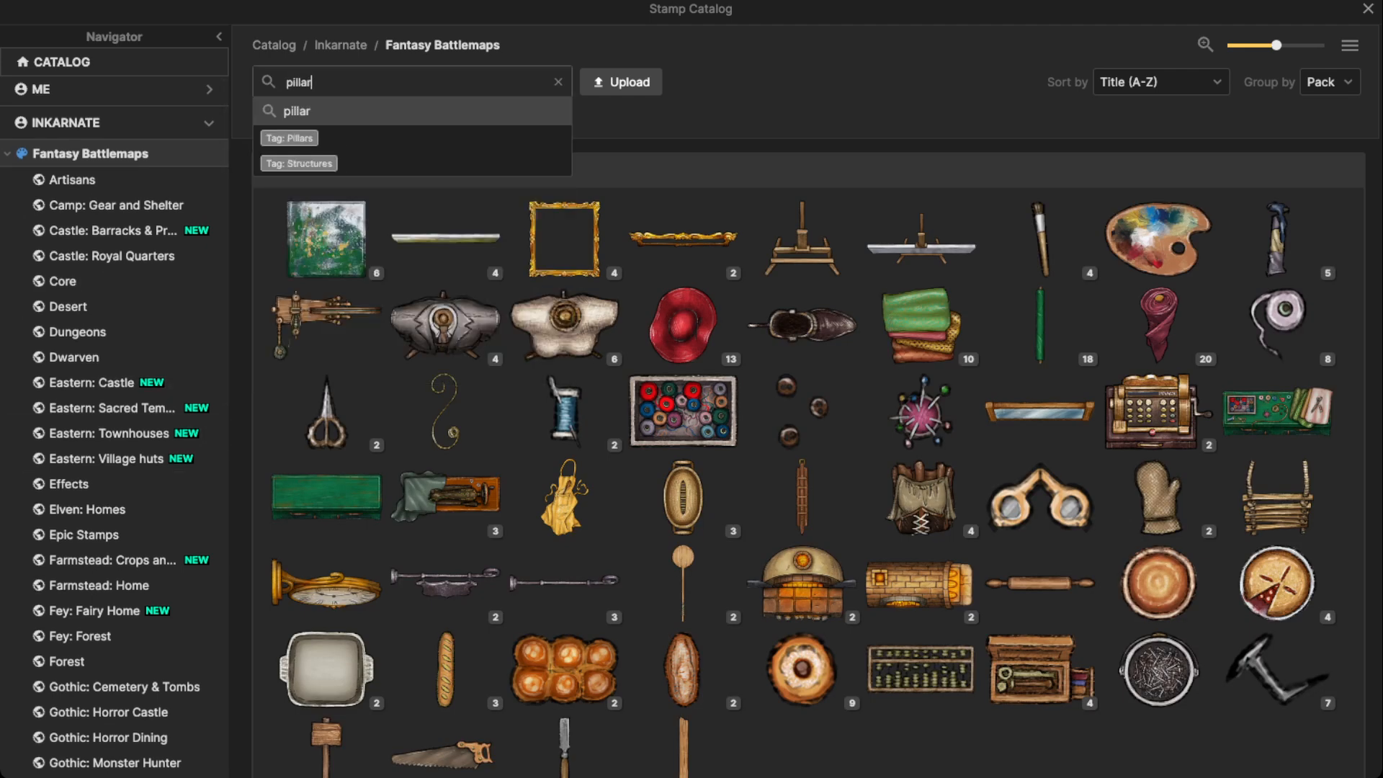
key(Return)
scroll(683, 244, down, 12)
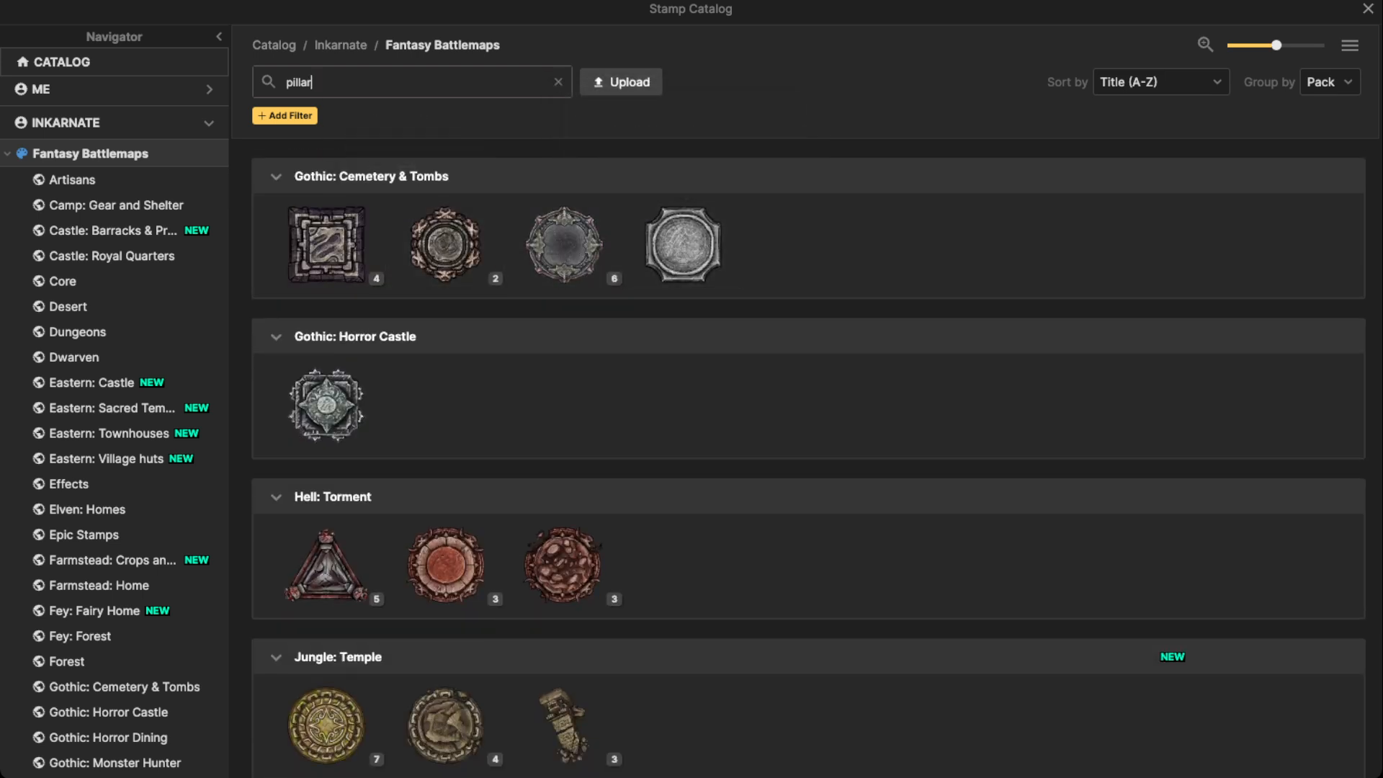
click(602, 278)
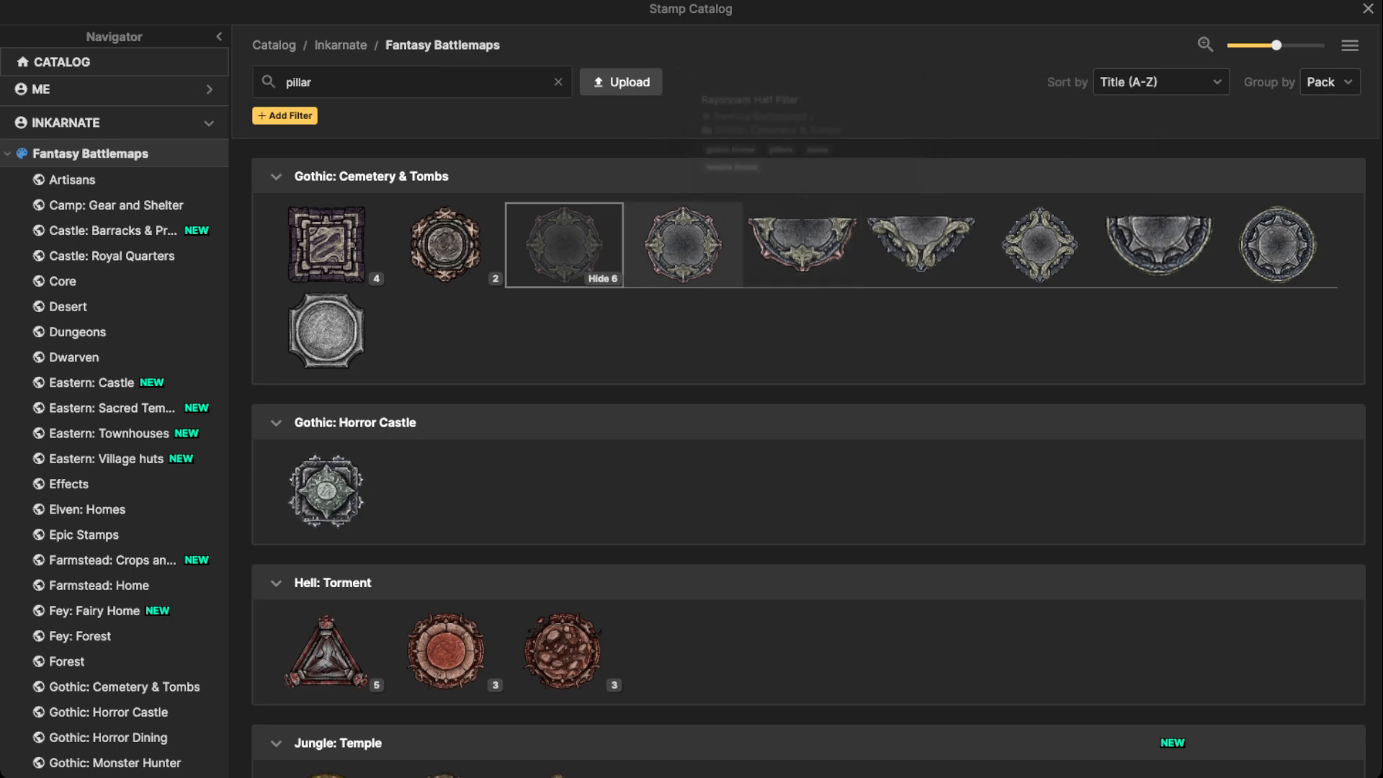
click(683, 245)
Step: Place the ornate round pillar at scale 200 just inside the frame's upper-left corner and finish stamping
key(s)
key(s)
key(s)
key(s)
key(s)
key(s)
key(s)
key(s)
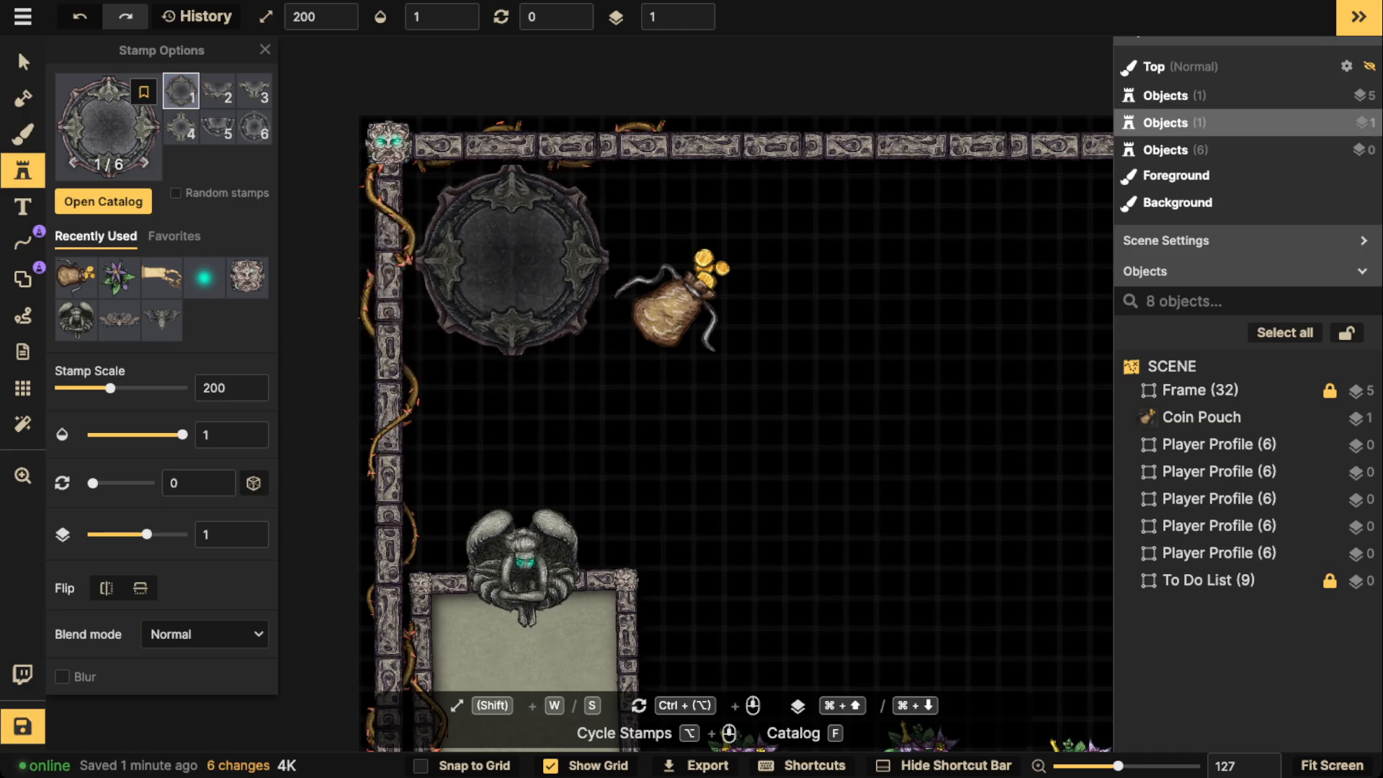
click(514, 263)
key(v)
key(Escape)
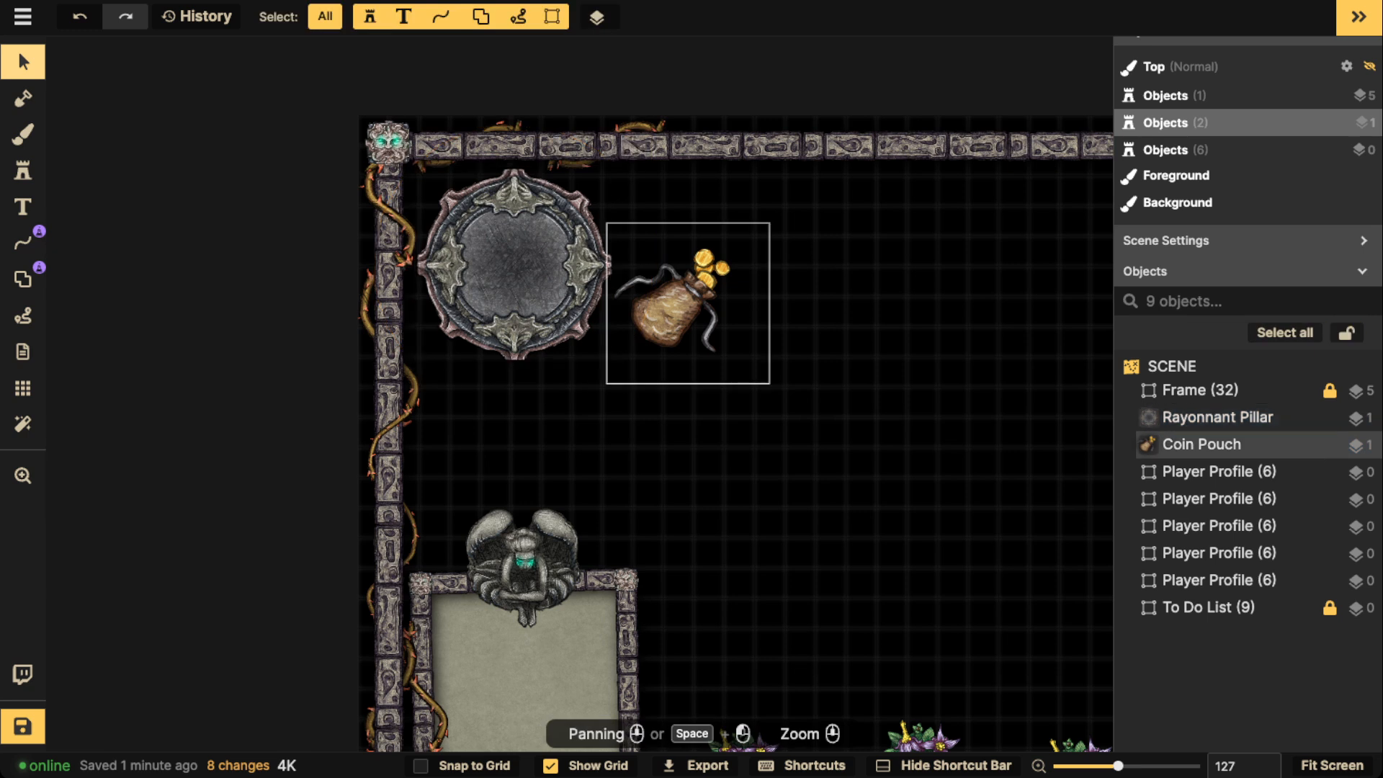
Step: Move the Coin Pouch onto the round pillar, raise it to layer 2, enlarge it to scale 360 and rotate it to 336 degrees
drag(672, 308, 537, 266)
key(])
scroll(525, 267, up, 4)
scroll(536, 264, up, 2)
scroll(536, 264, down, 1)
scroll(537, 267, up, 1)
scroll(537, 267, up, 3)
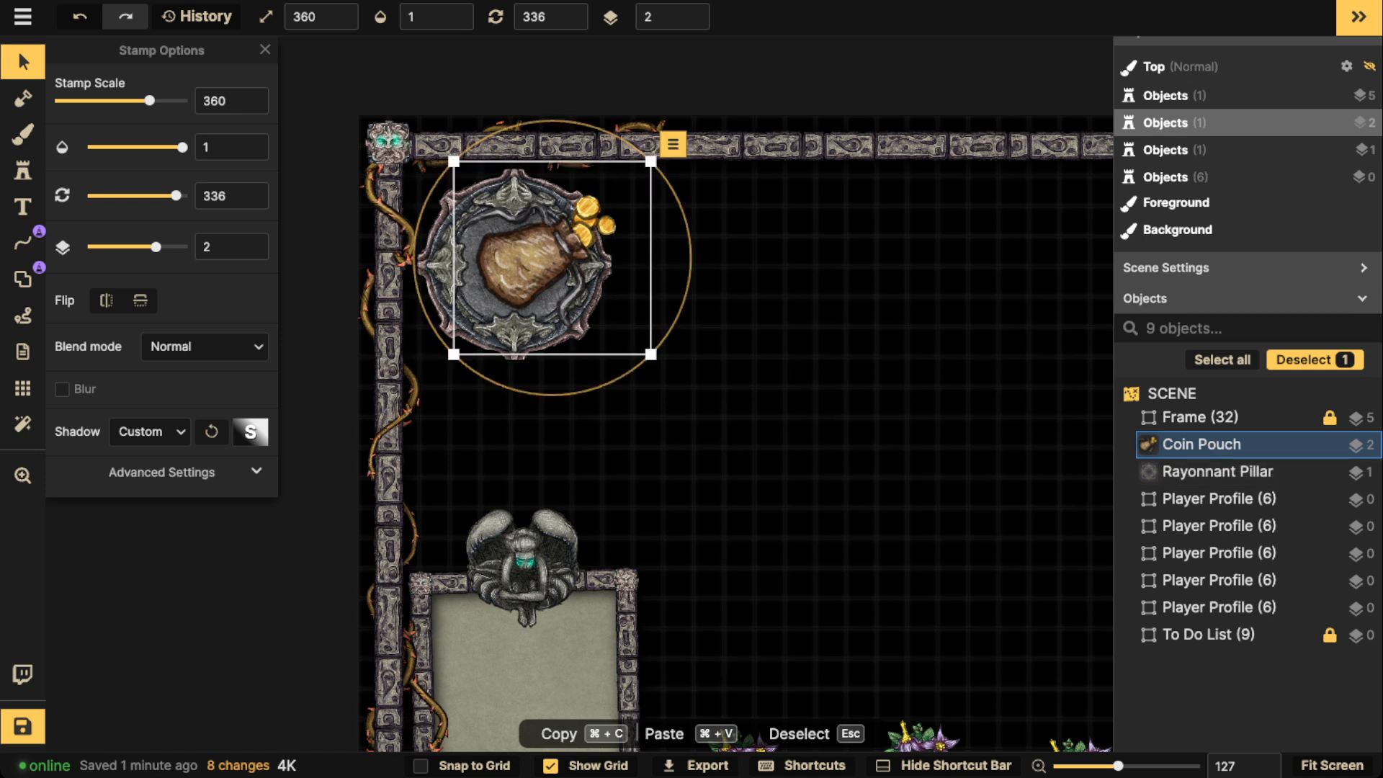
Step: Give the Coin Pouch a white (ffffff) shadow with horizontal and vertical offsets of 0, blur 4.1 and intensity 0.98
click(251, 432)
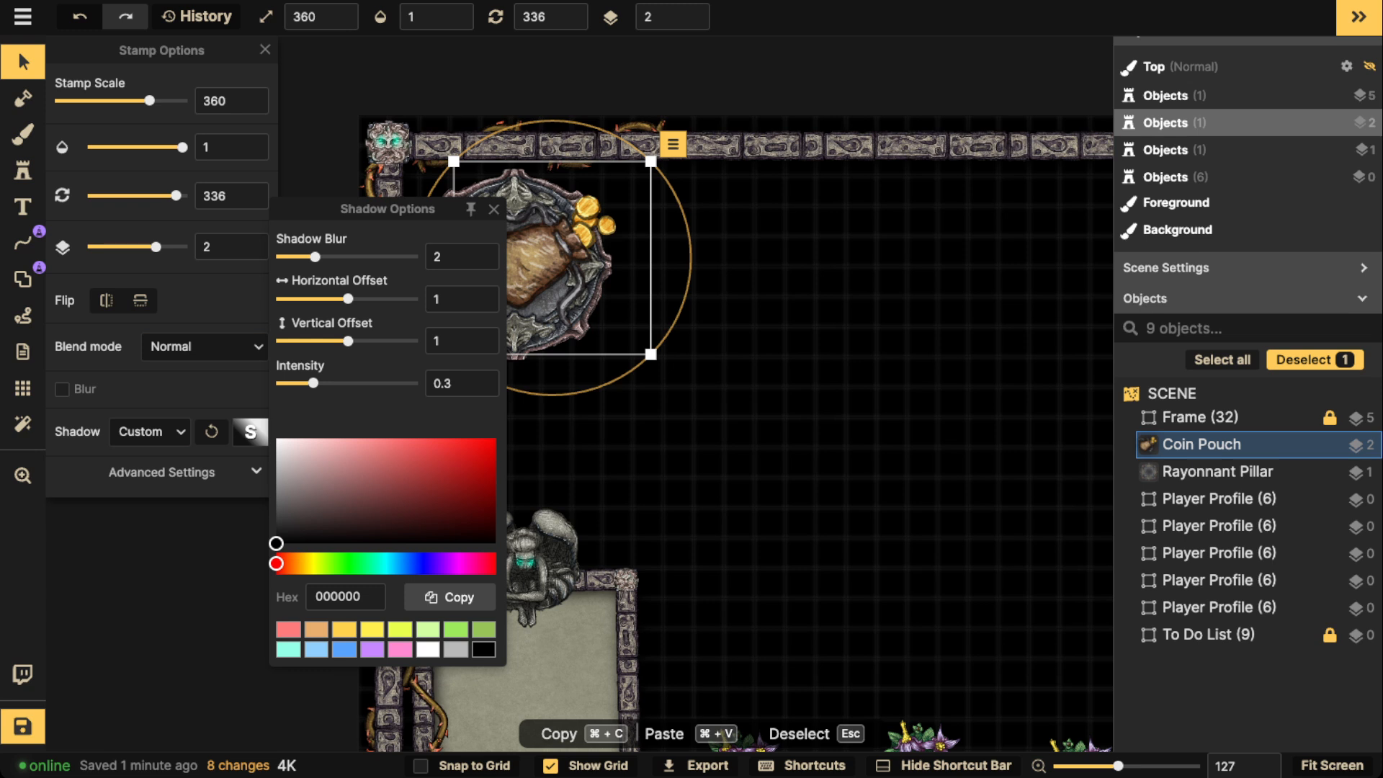
drag(285, 441, 276, 438)
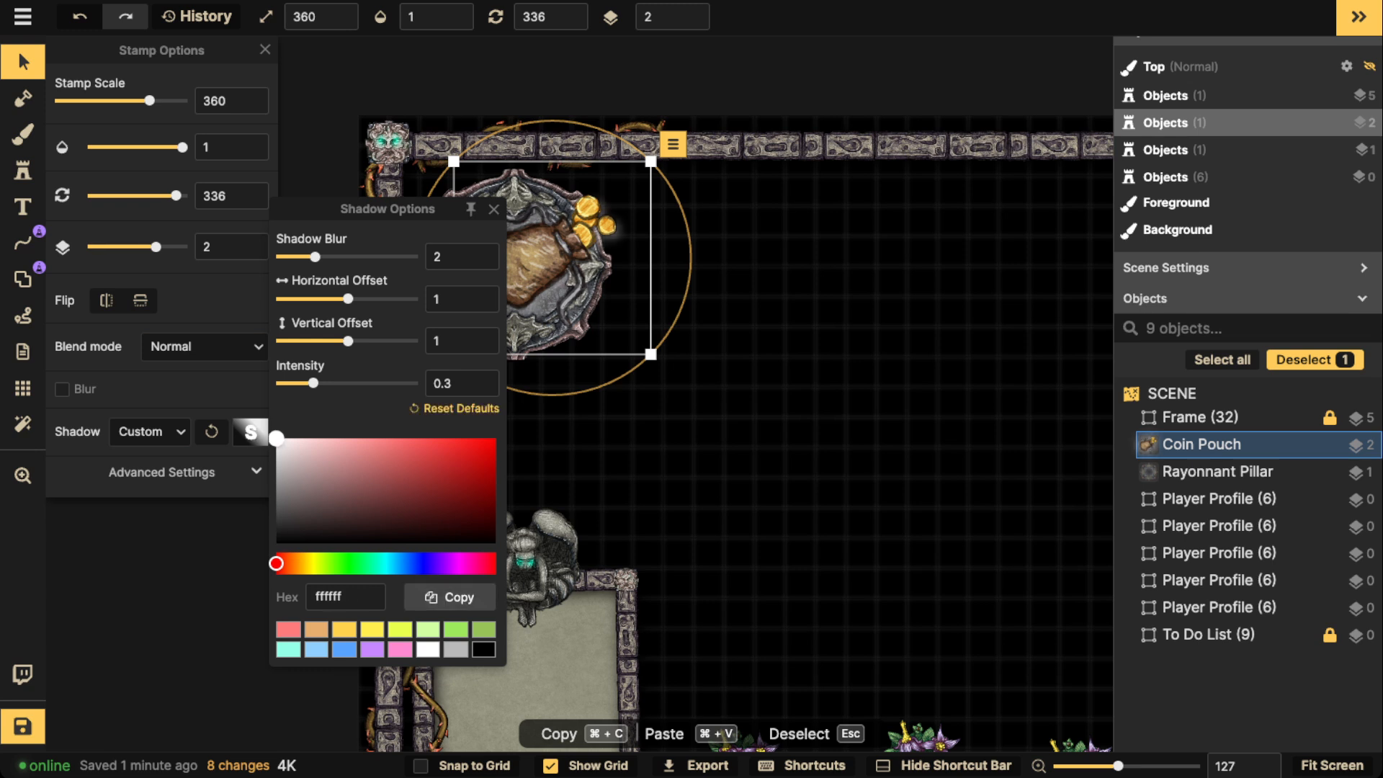
double_click(441, 299)
text(0)
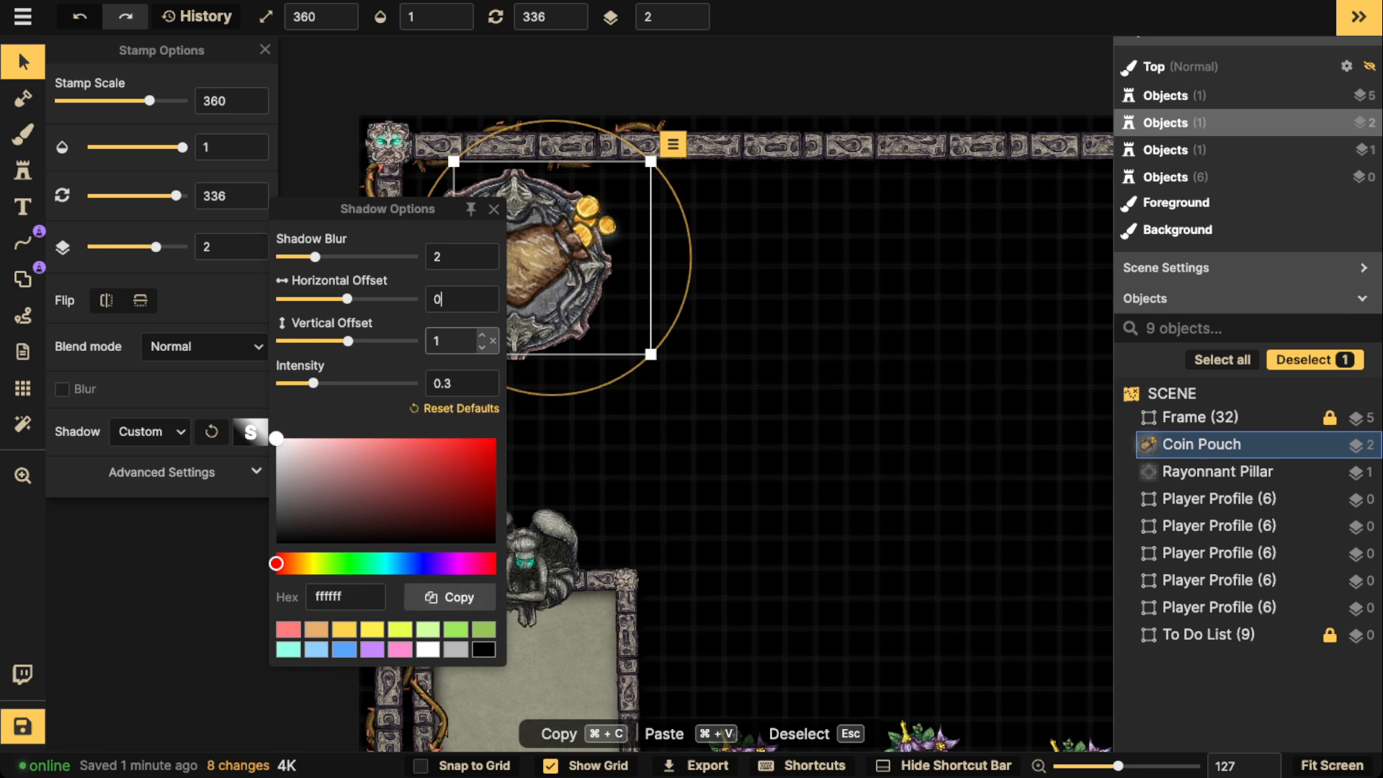
double_click(441, 341)
text(0)
mouse_move(315, 257)
mouse_down()
mouse_move(362, 257)
mouse_move(341, 257)
mouse_up()
drag(314, 384, 340, 384)
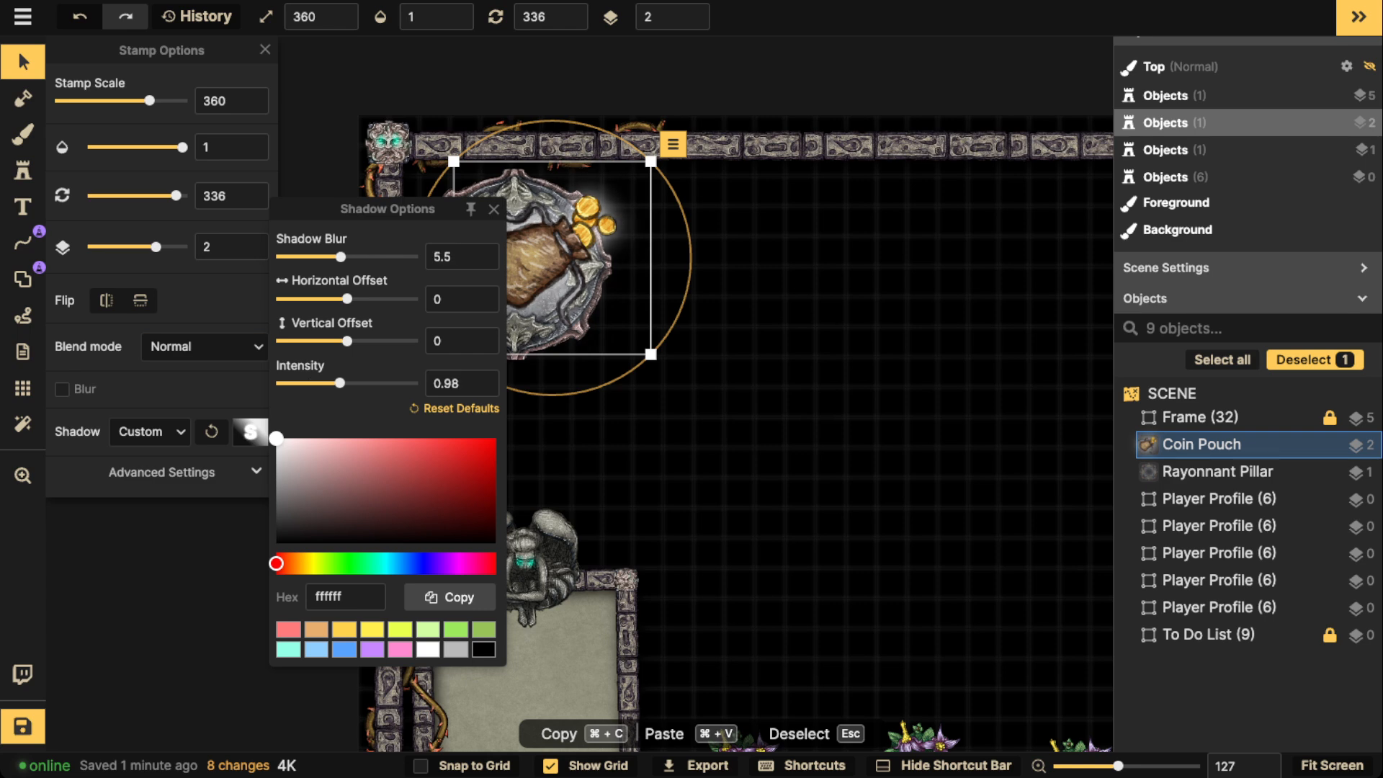
scroll(517, 262, down, 3)
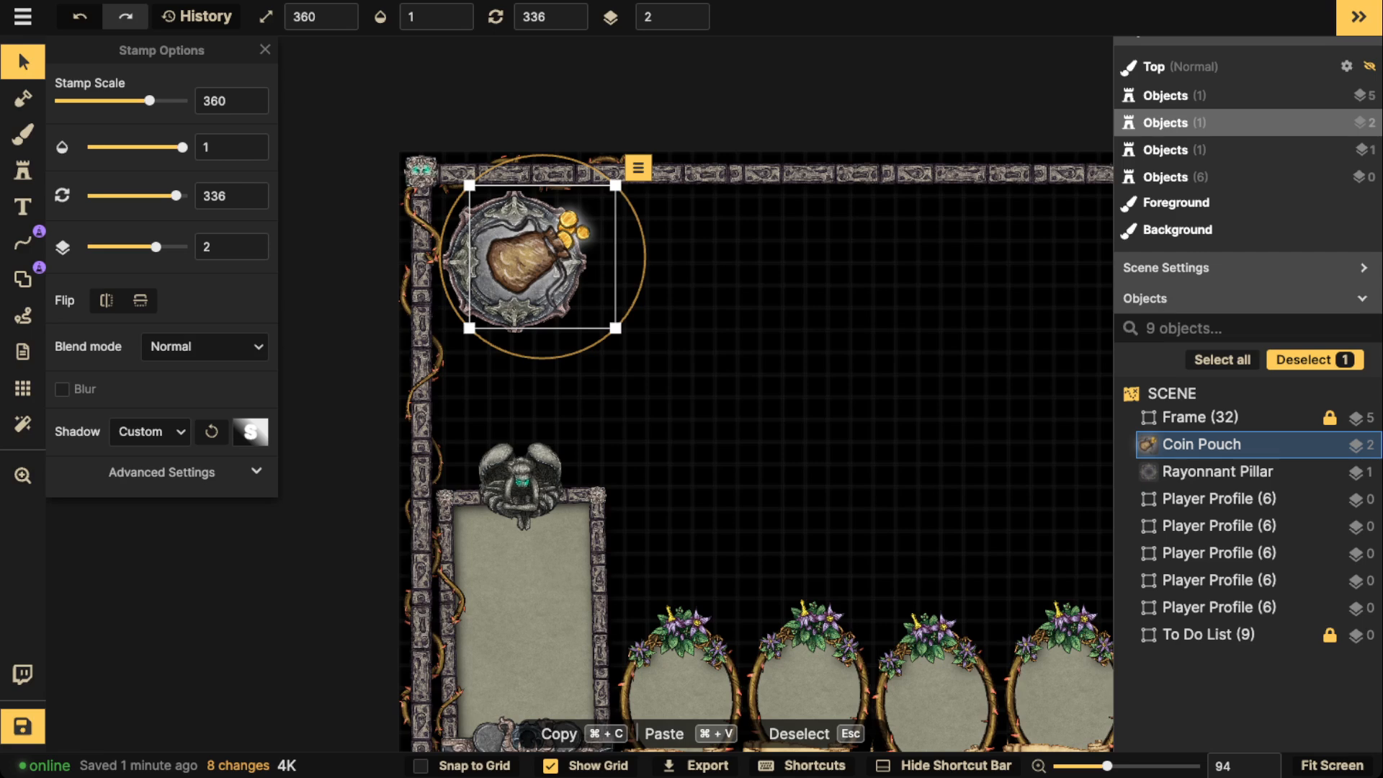
Step: Change the Coin Pouch's shadow to black (000000), raise its intensity to 1.34 and reduce its blur
click(250, 431)
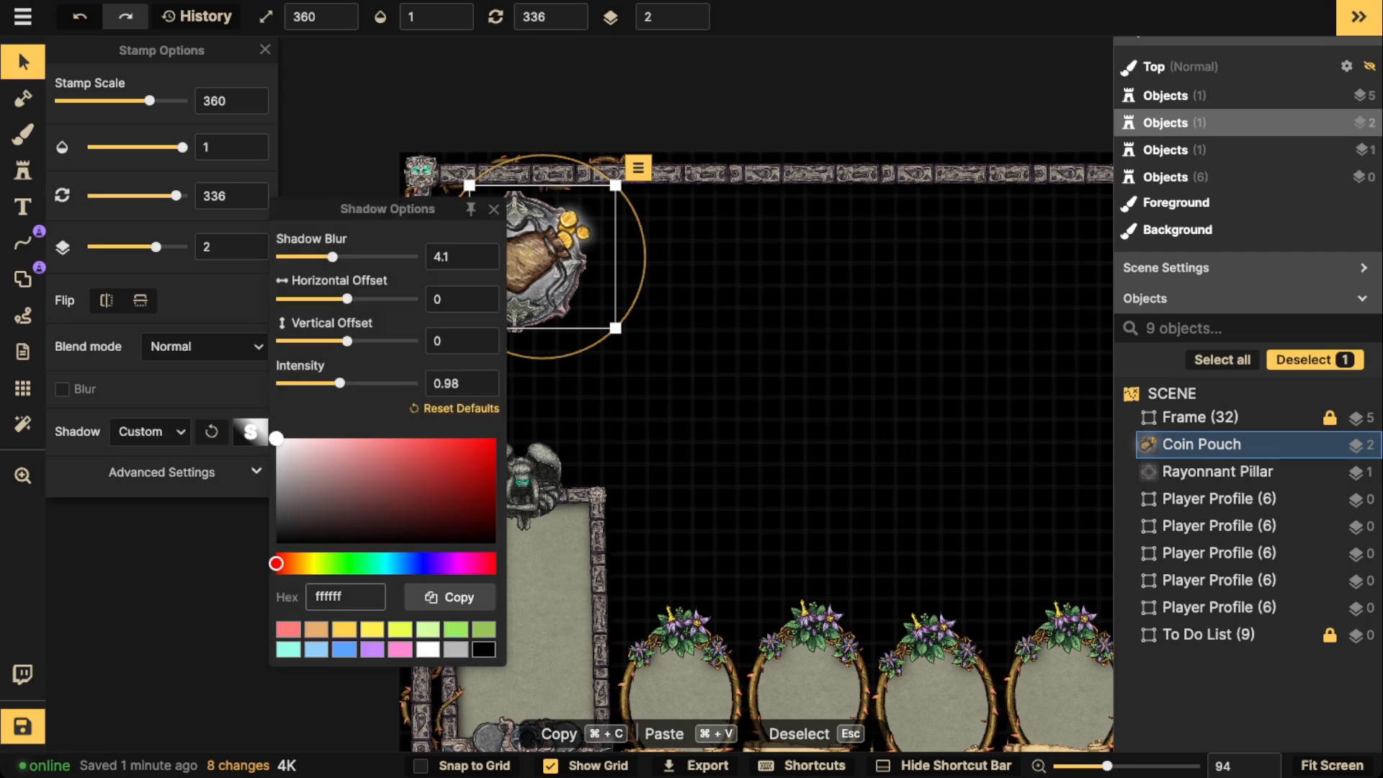
click(483, 650)
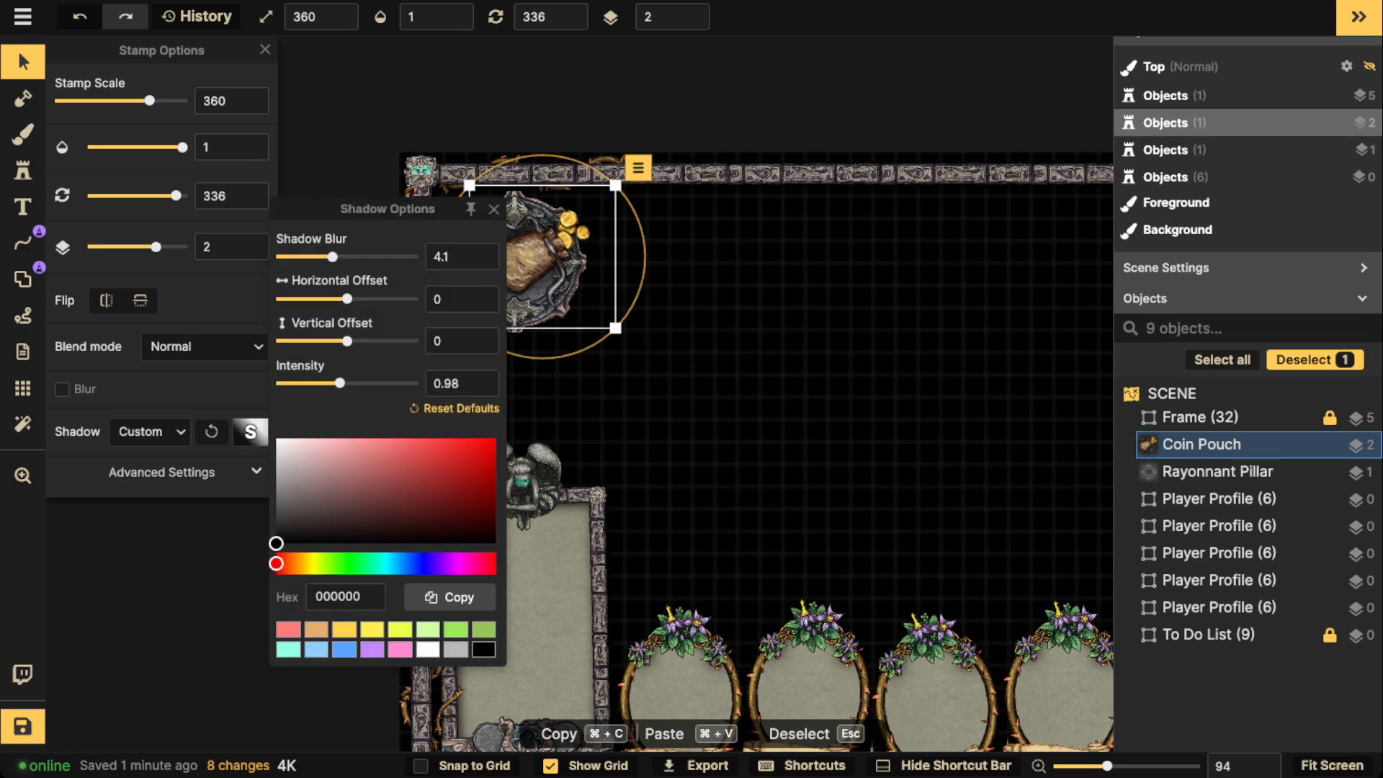
drag(340, 383, 350, 383)
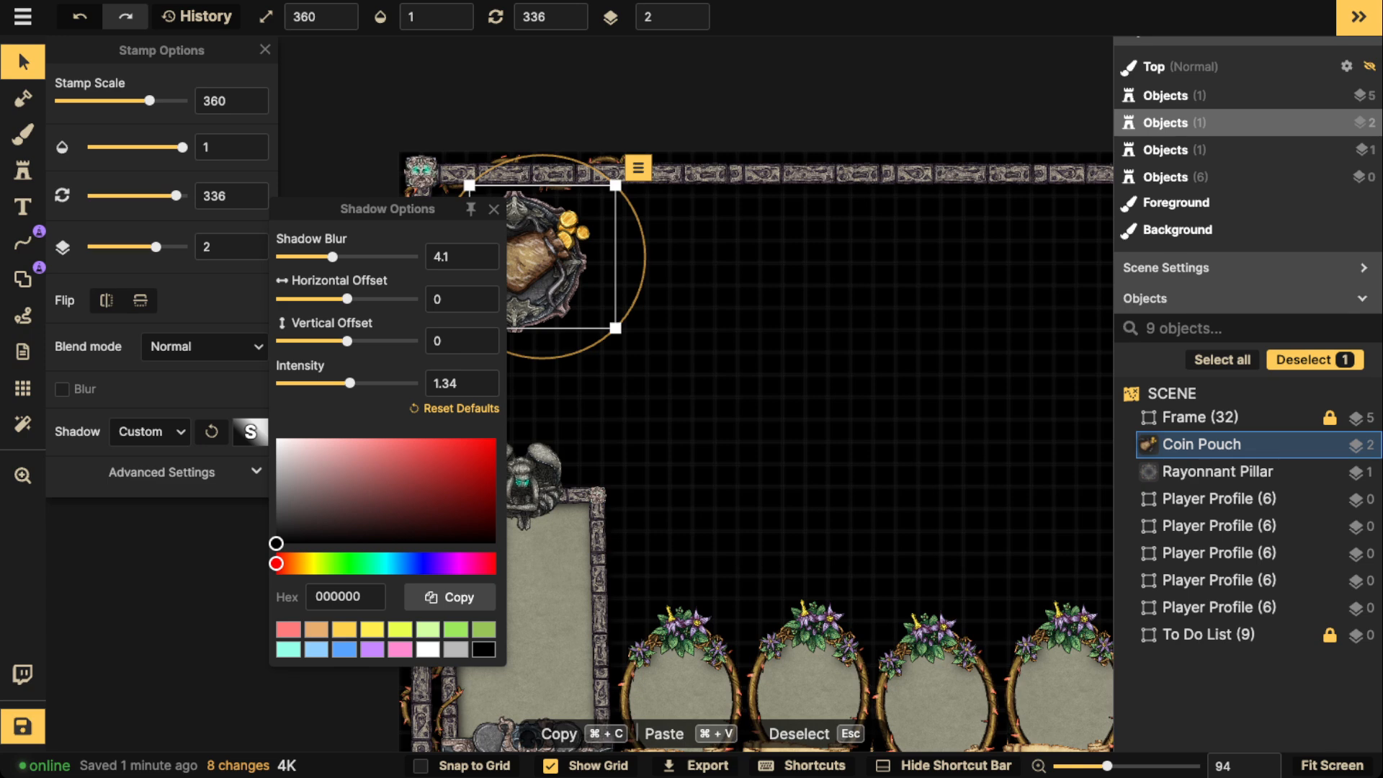
drag(332, 257, 317, 257)
click(537, 258)
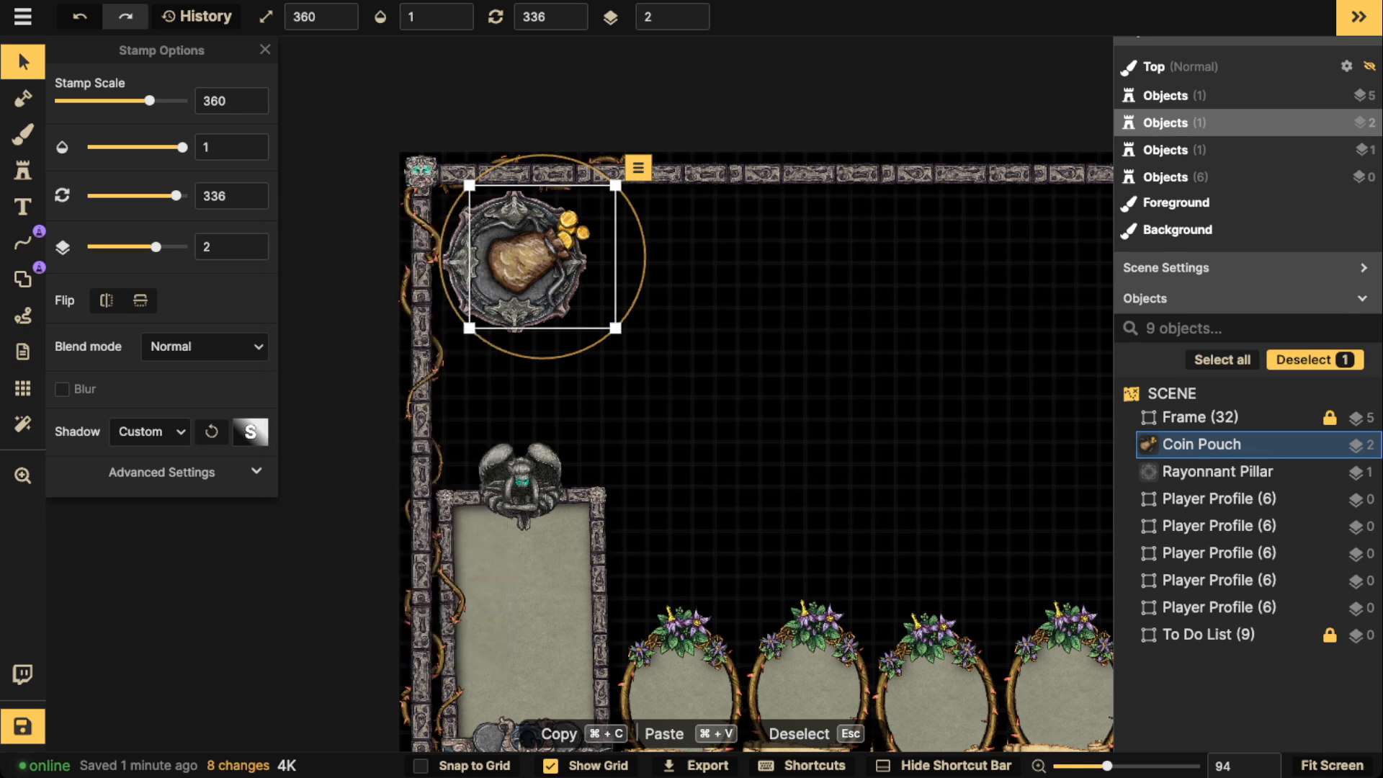
key(Escape)
Step: Darken the round pillar beneath the Coin Pouch by setting its brightness to 60
scroll(537, 259, up, 2)
click(448, 267)
drag(448, 266, 448, 268)
click(162, 472)
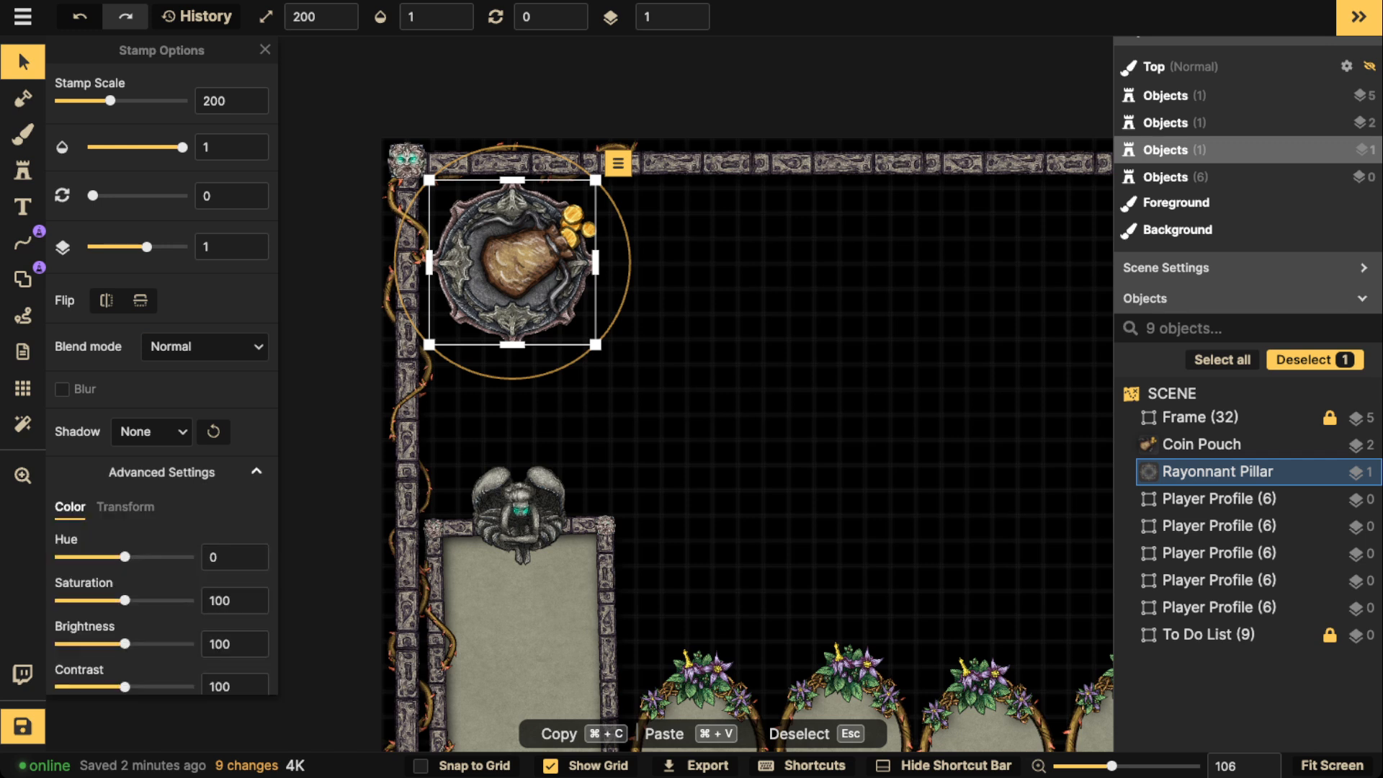
mouse_move(124, 644)
mouse_down()
mouse_move(85, 644)
mouse_move(118, 644)
mouse_move(100, 644)
mouse_up()
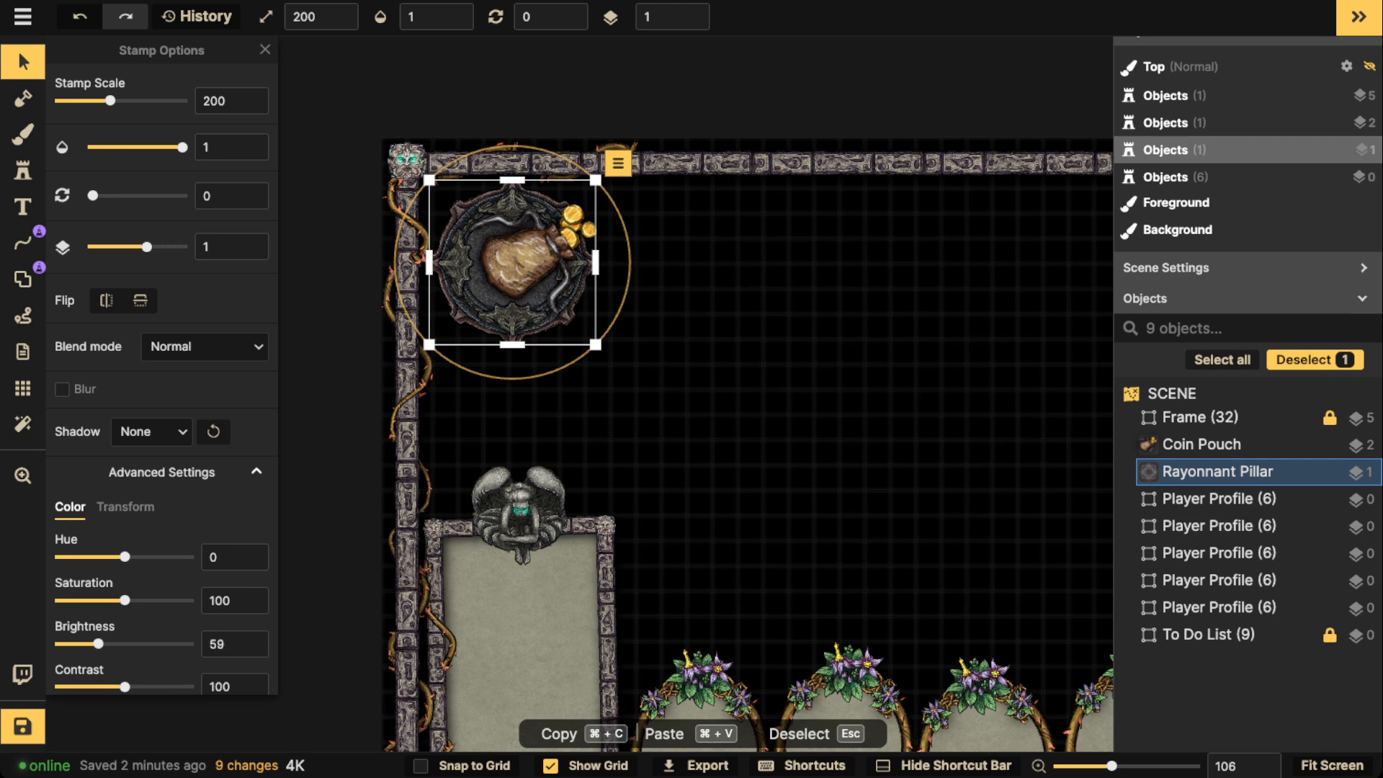
mouse_move(98, 644)
mouse_down()
mouse_move(126, 644)
mouse_move(99, 644)
mouse_up()
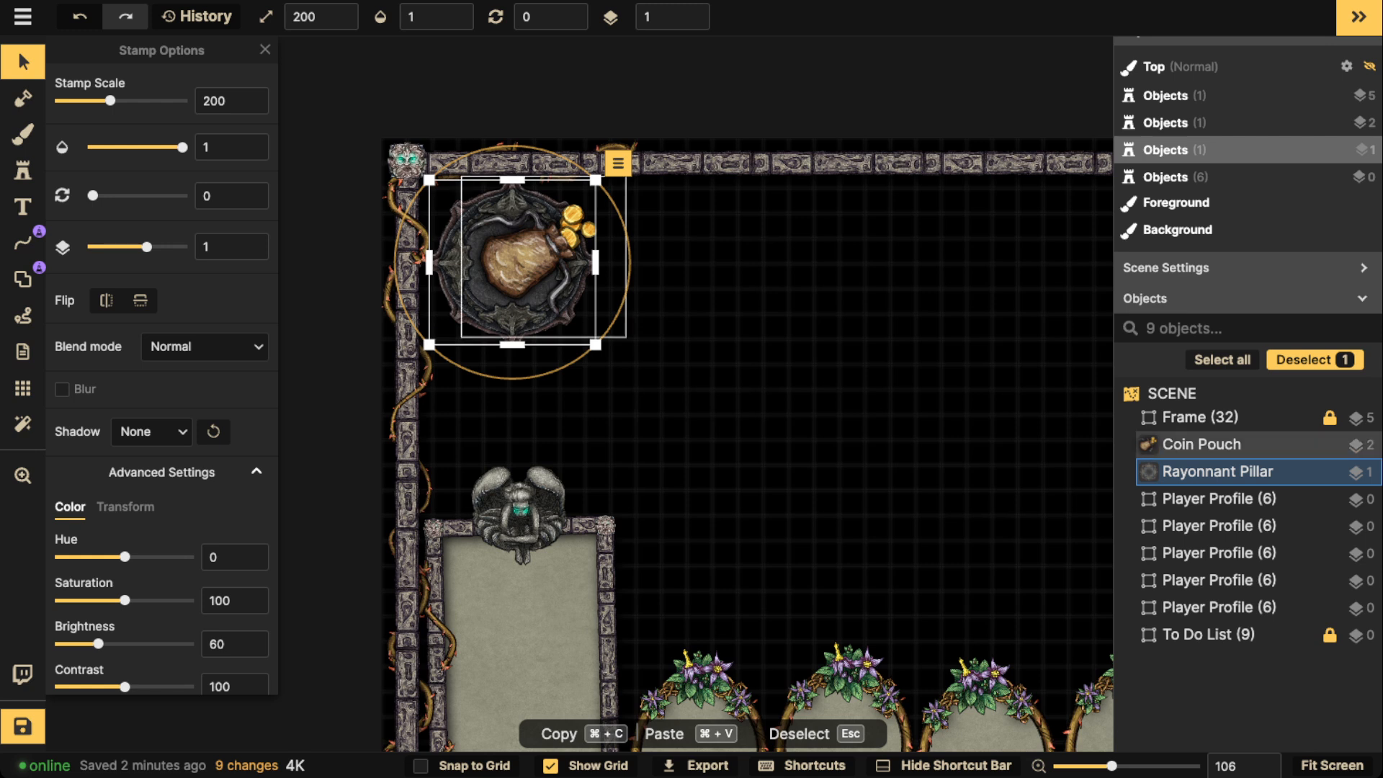
Step: Try the Coin Pouch at 321 degrees, turn it back to 336 and nudge it slightly upward on the pillar
click(526, 261)
key(comma)
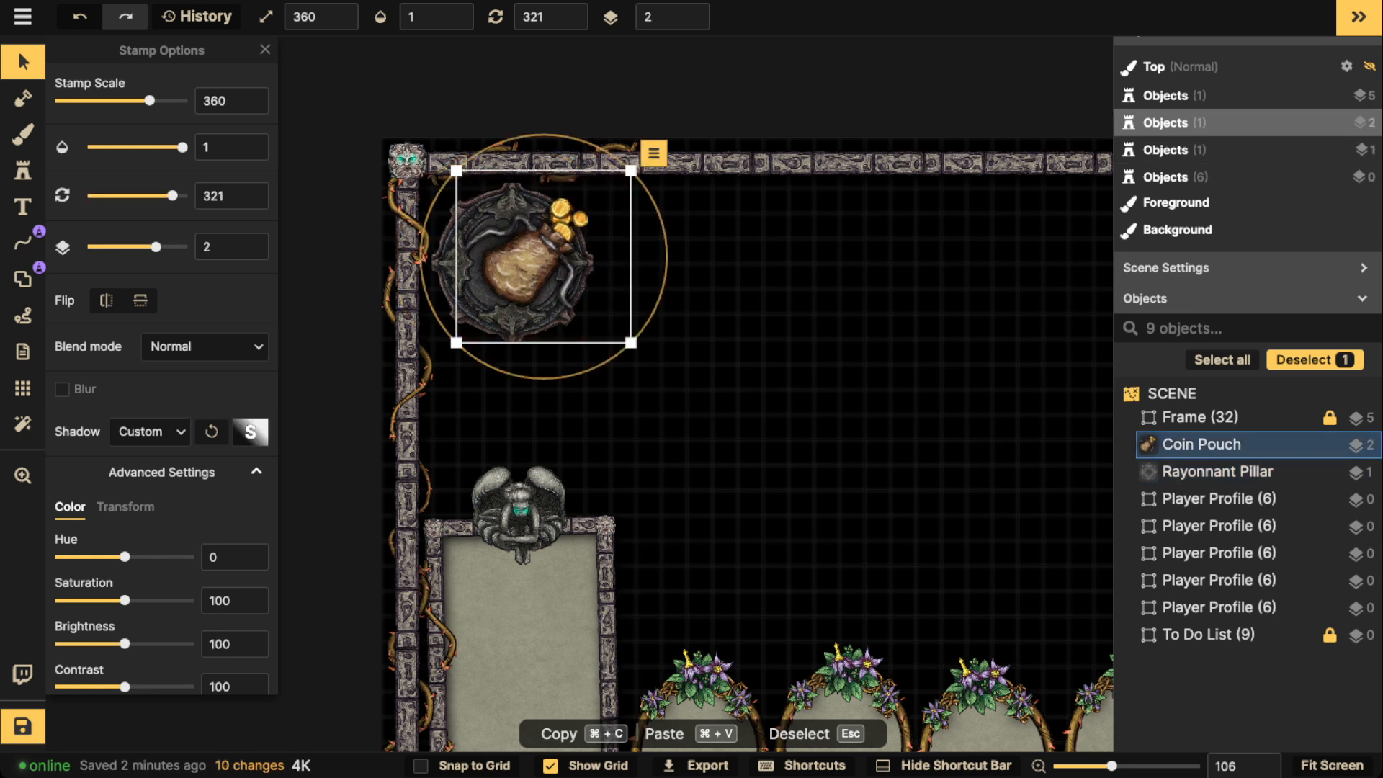
key(period)
drag(526, 260, 526, 256)
Step: Search the Fantasy World stamps for "banner" and choose the third of six ribbon banner variants from Frames & Labels
click(23, 171)
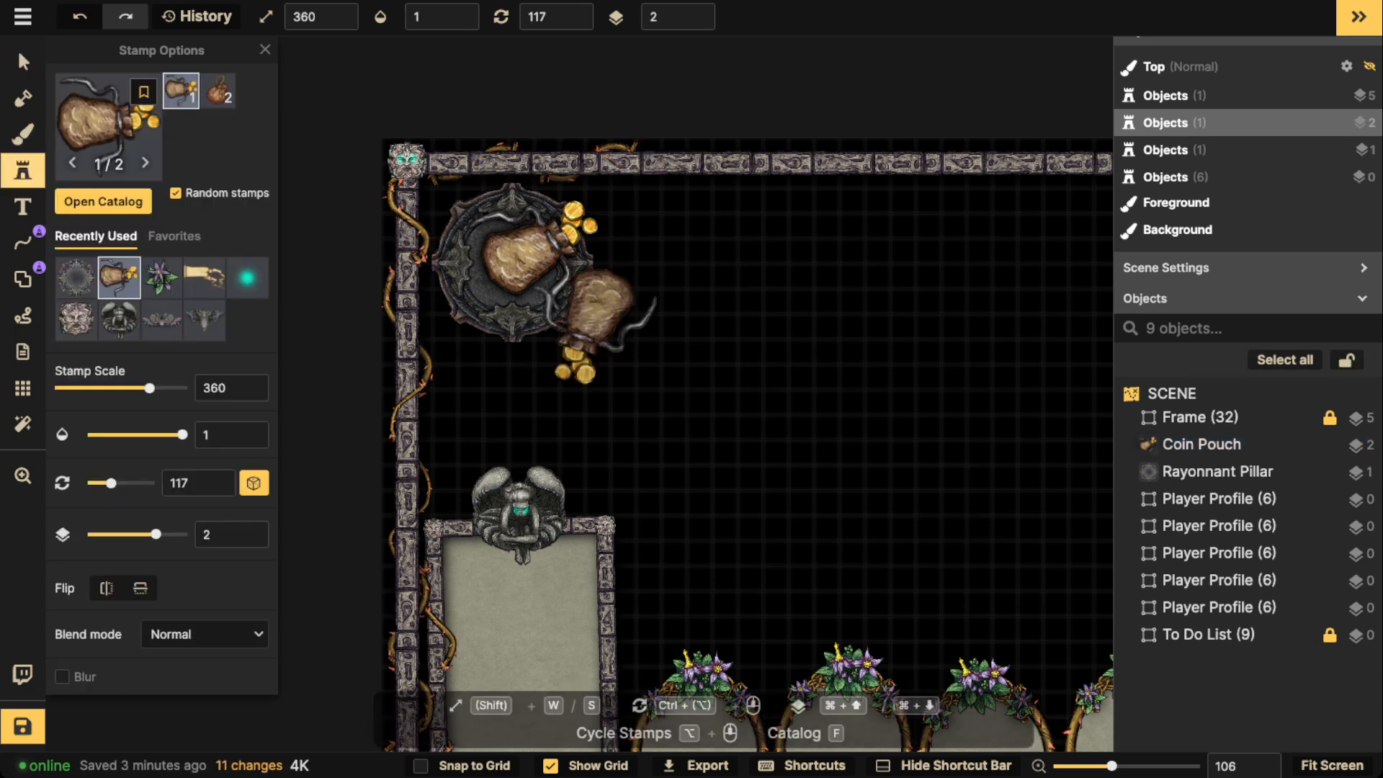
click(204, 278)
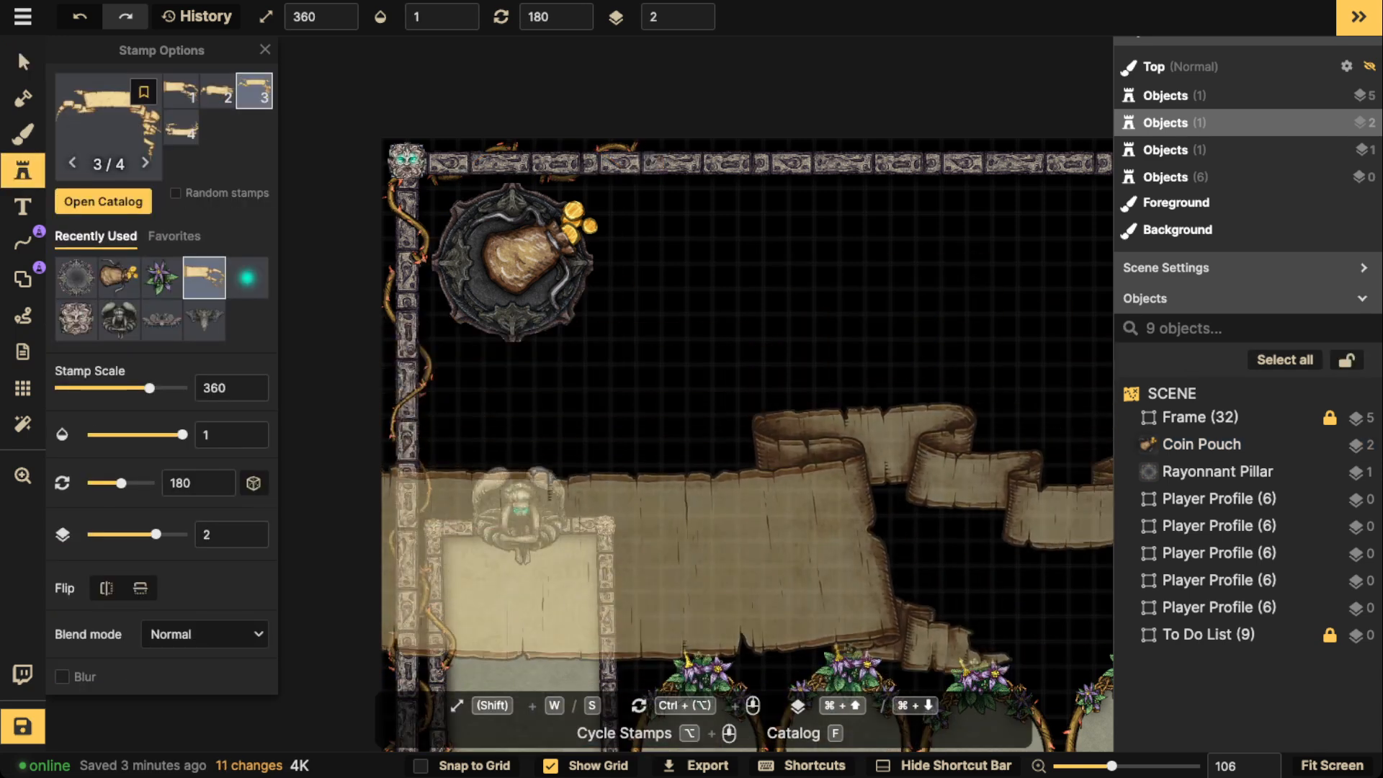
key(f)
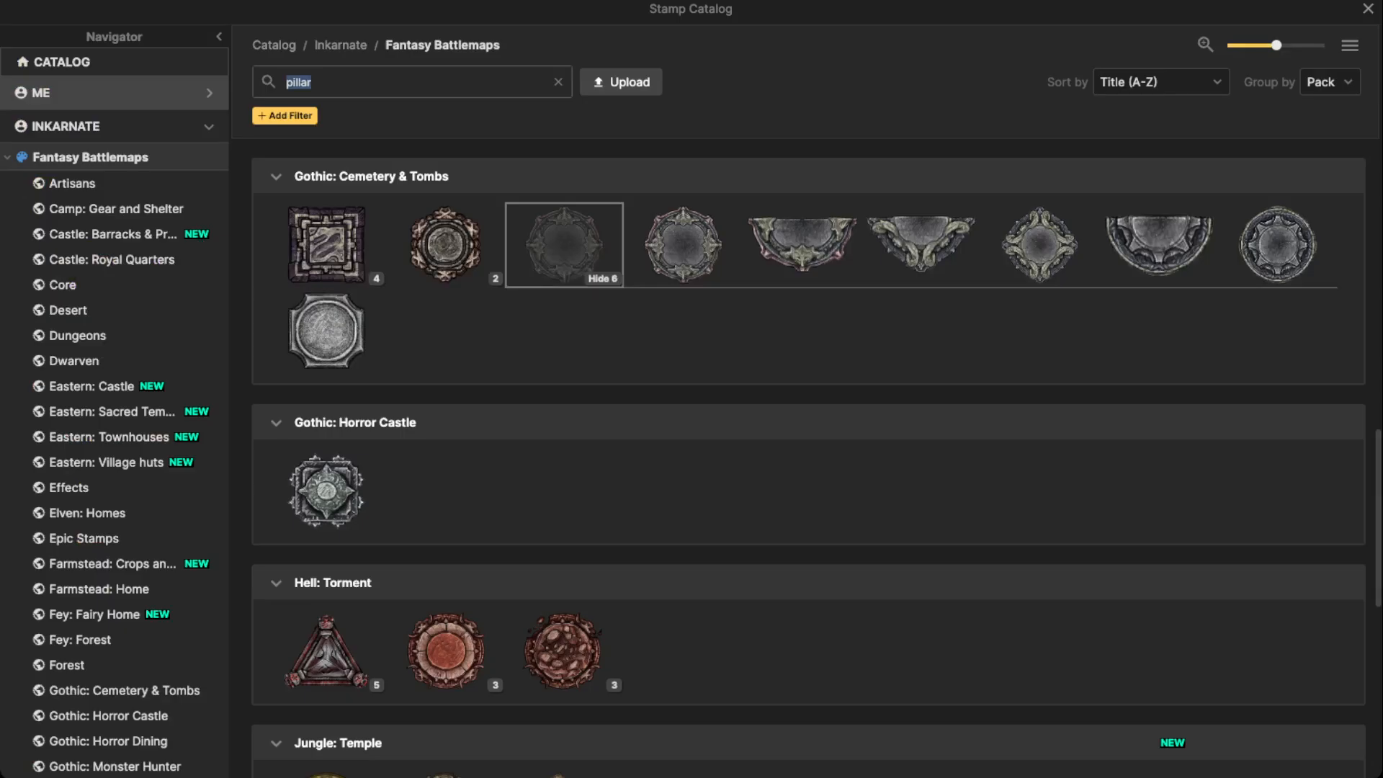
click(558, 82)
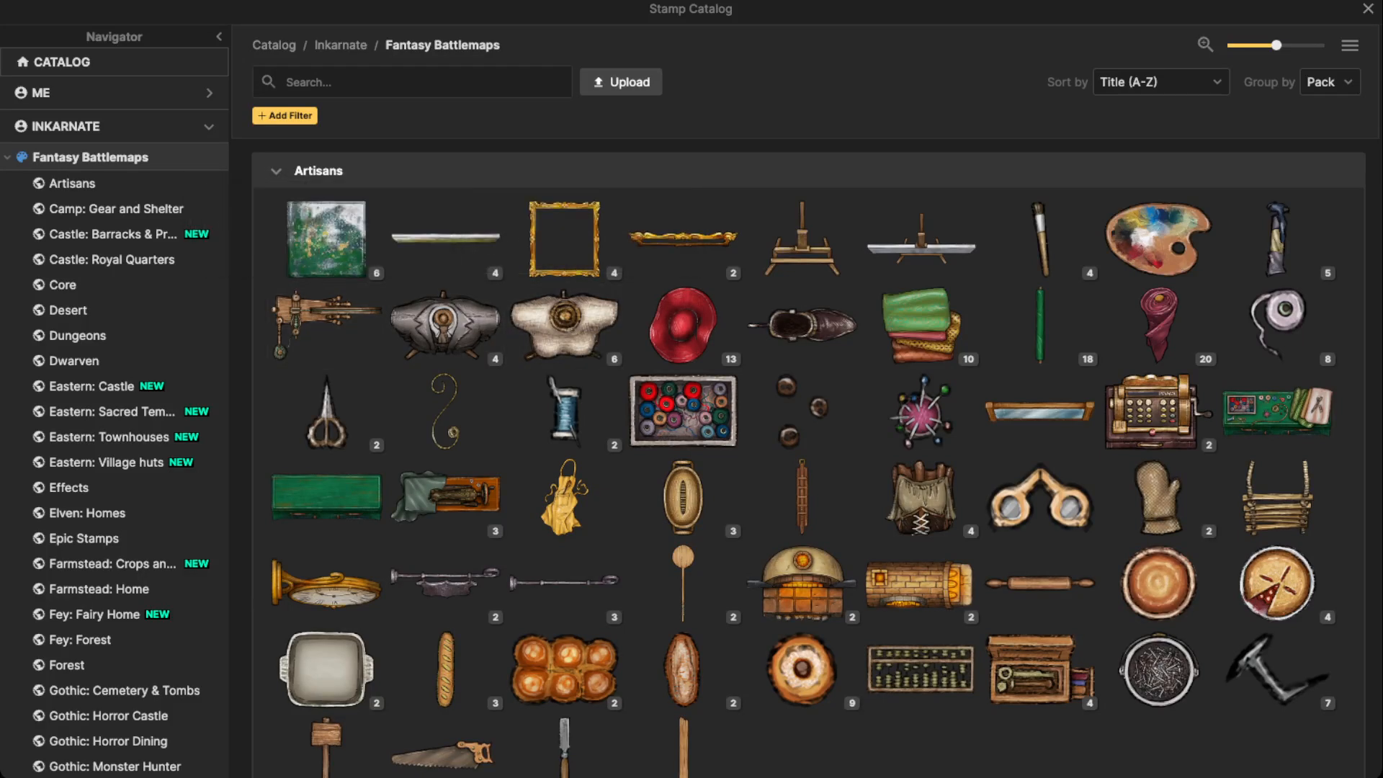
text(banner)
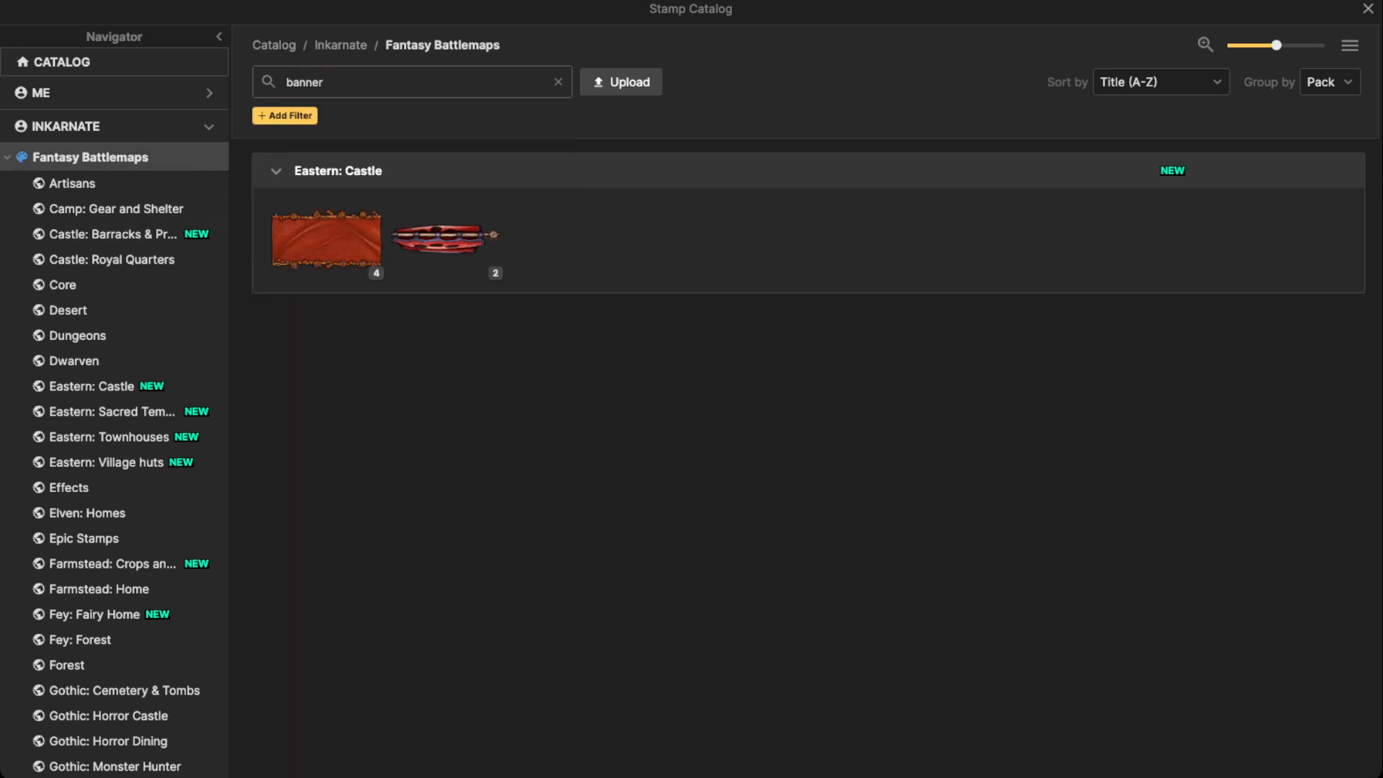
click(8, 157)
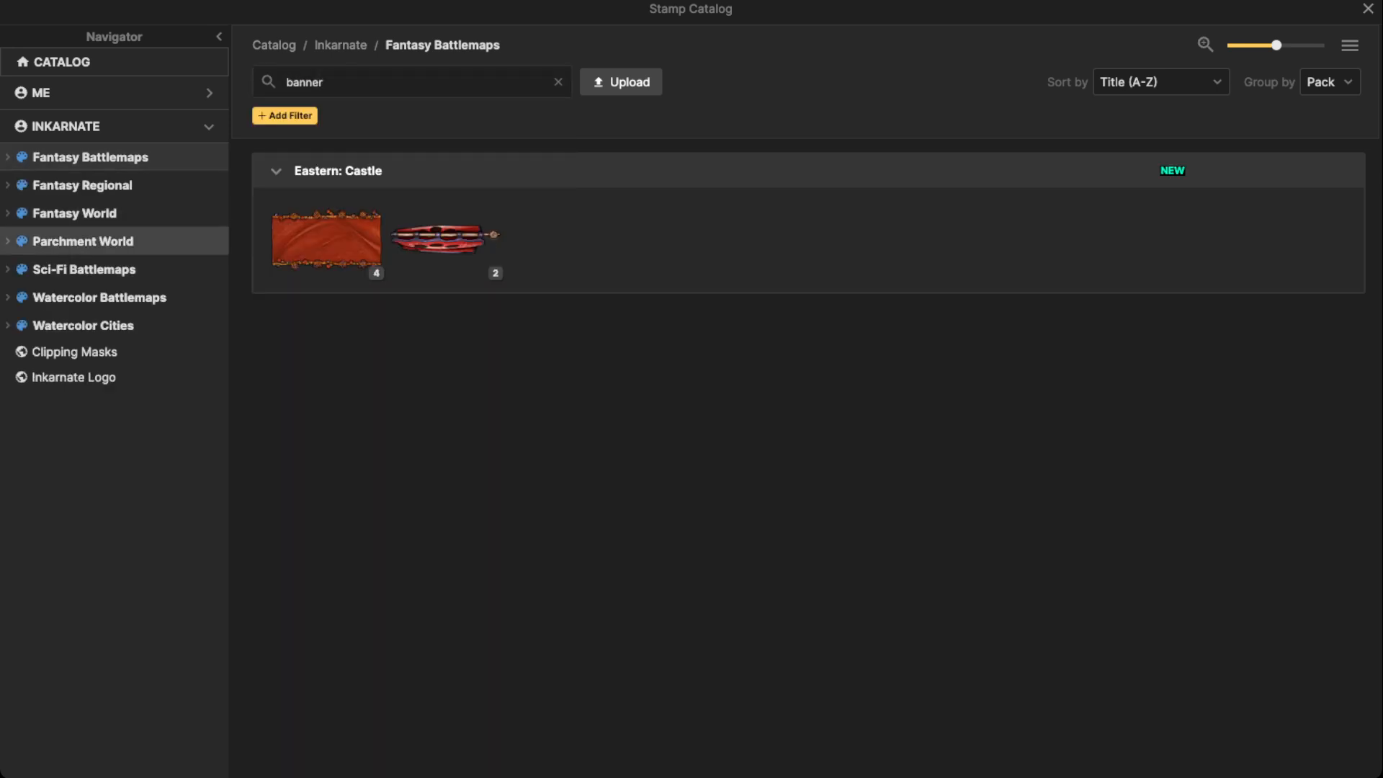
click(75, 213)
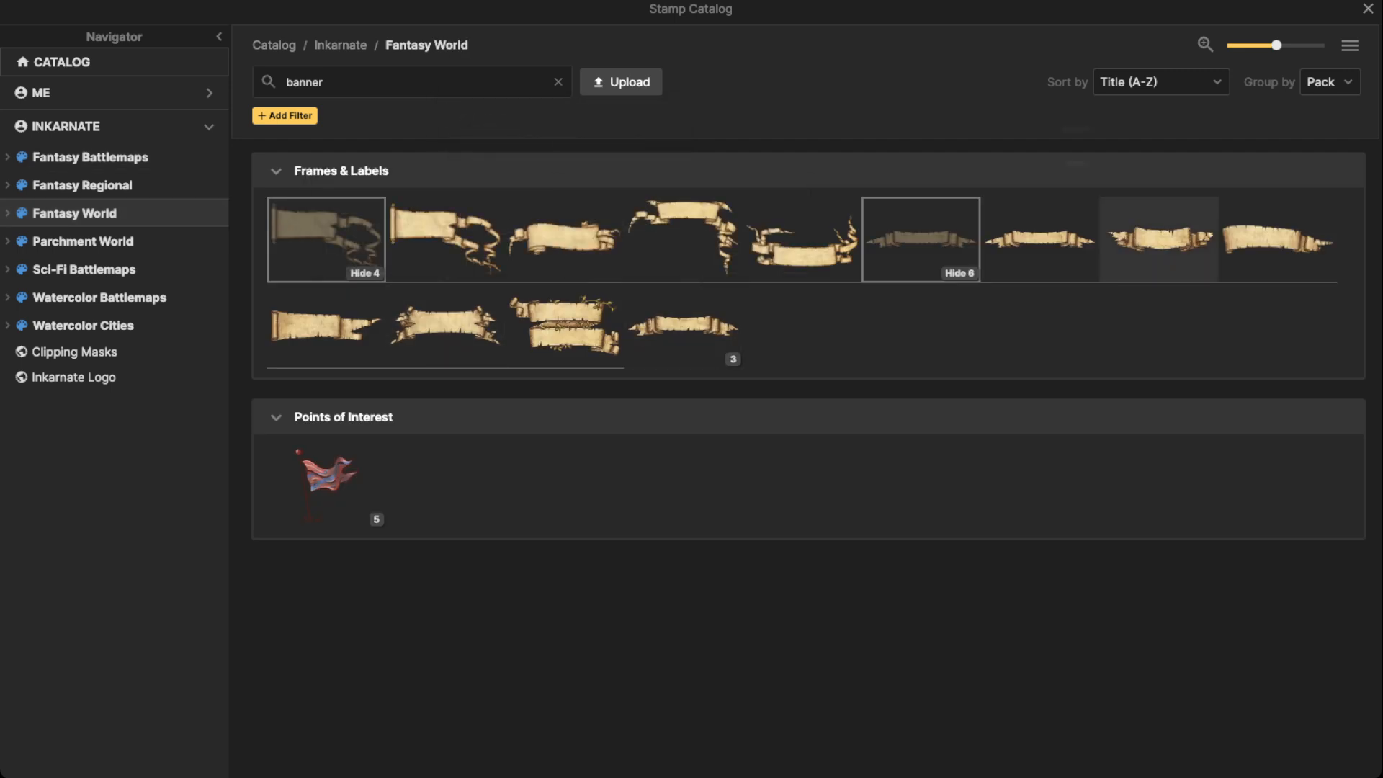
click(1277, 240)
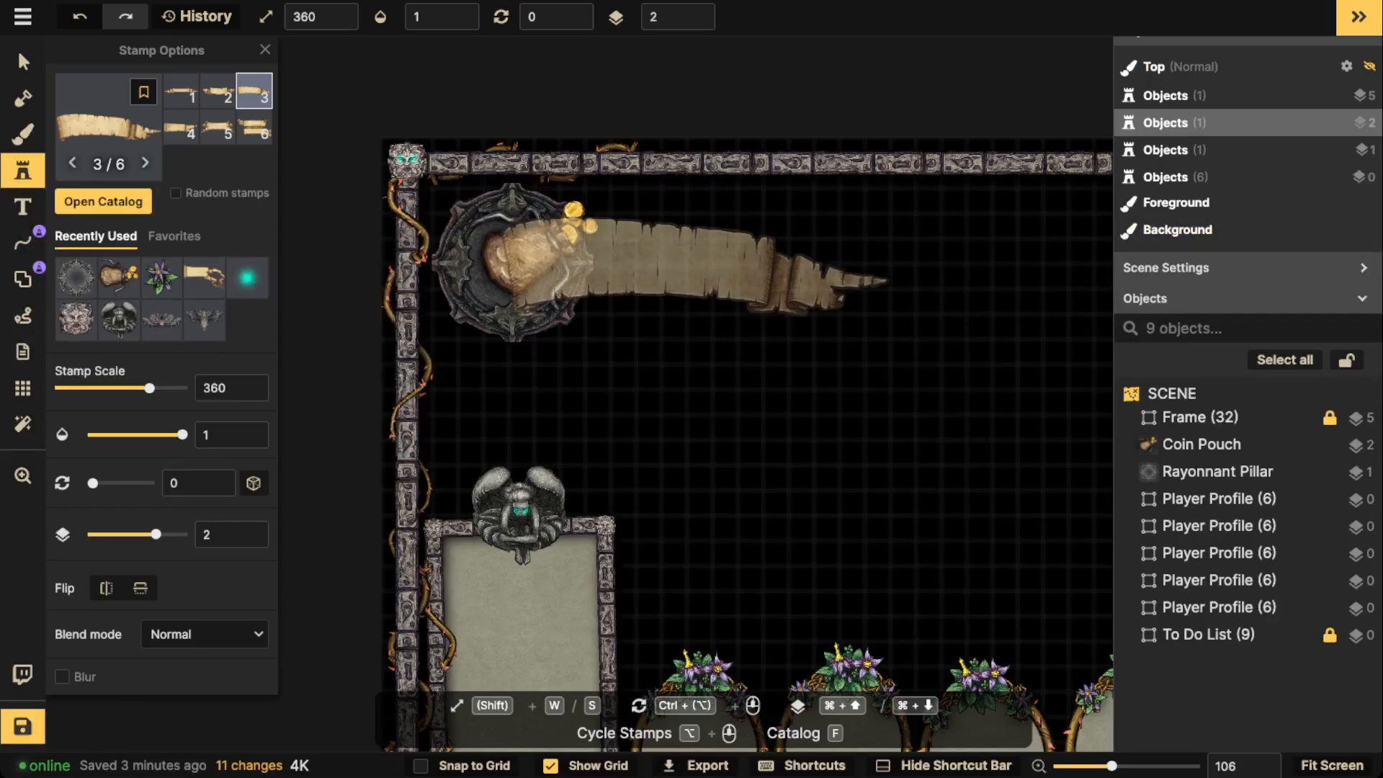
Step: Place the third banner variant at scale 240 and rotation 180 across the lower edge of the round pillar
key(s)
key(s)
key(s)
key(s)
key(s)
drag(807, 268, 648, 279)
scroll(495, 186, down, 3)
key(s)
key(s)
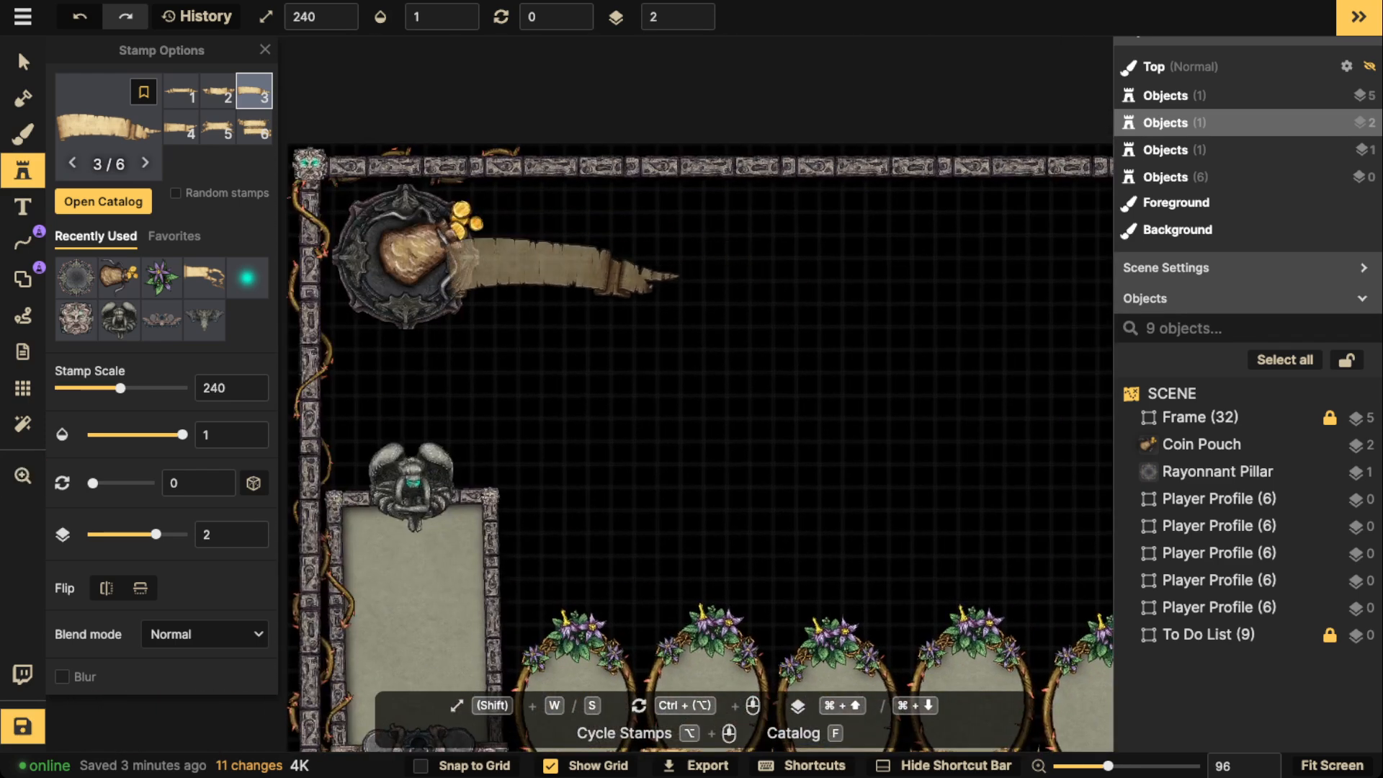
scroll(432, 289, down, 11)
scroll(379, 328, down, 1)
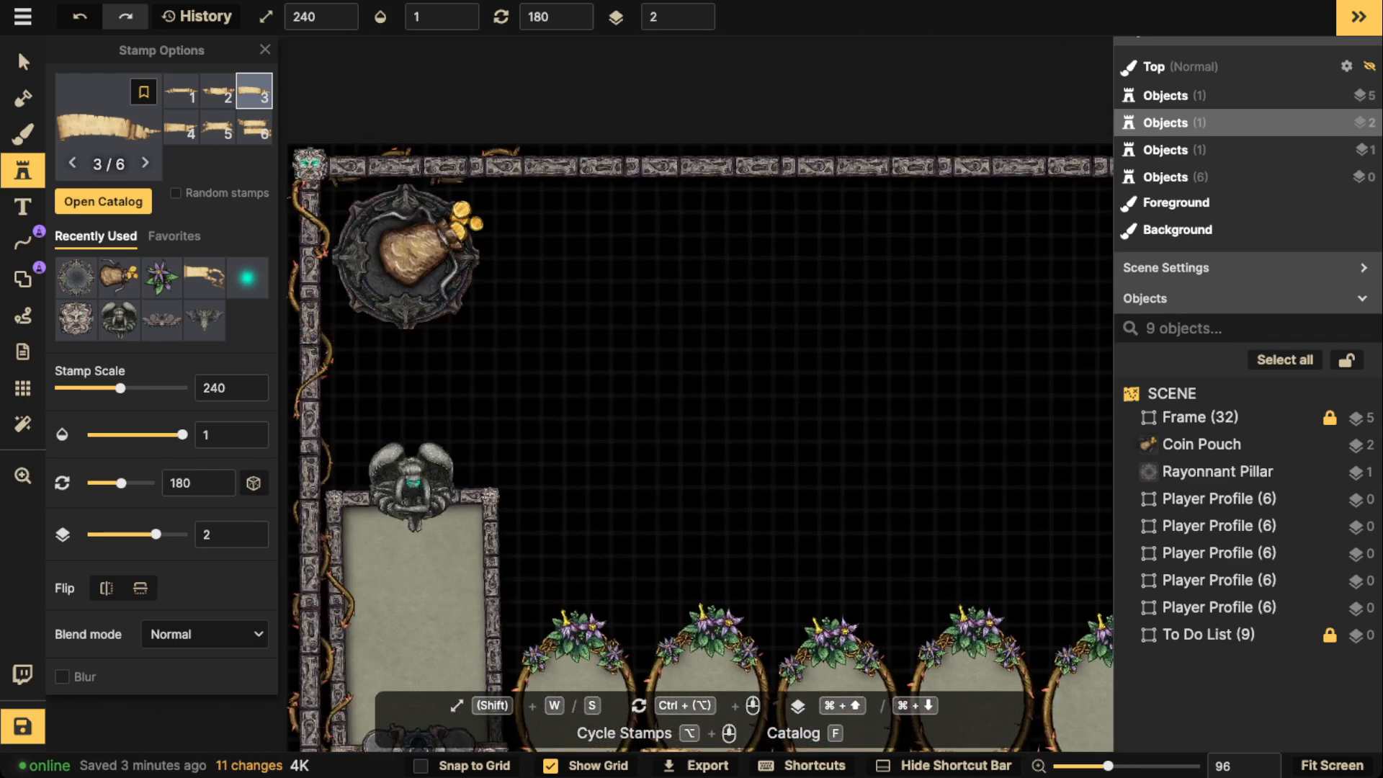
click(381, 324)
drag(382, 324, 533, 303)
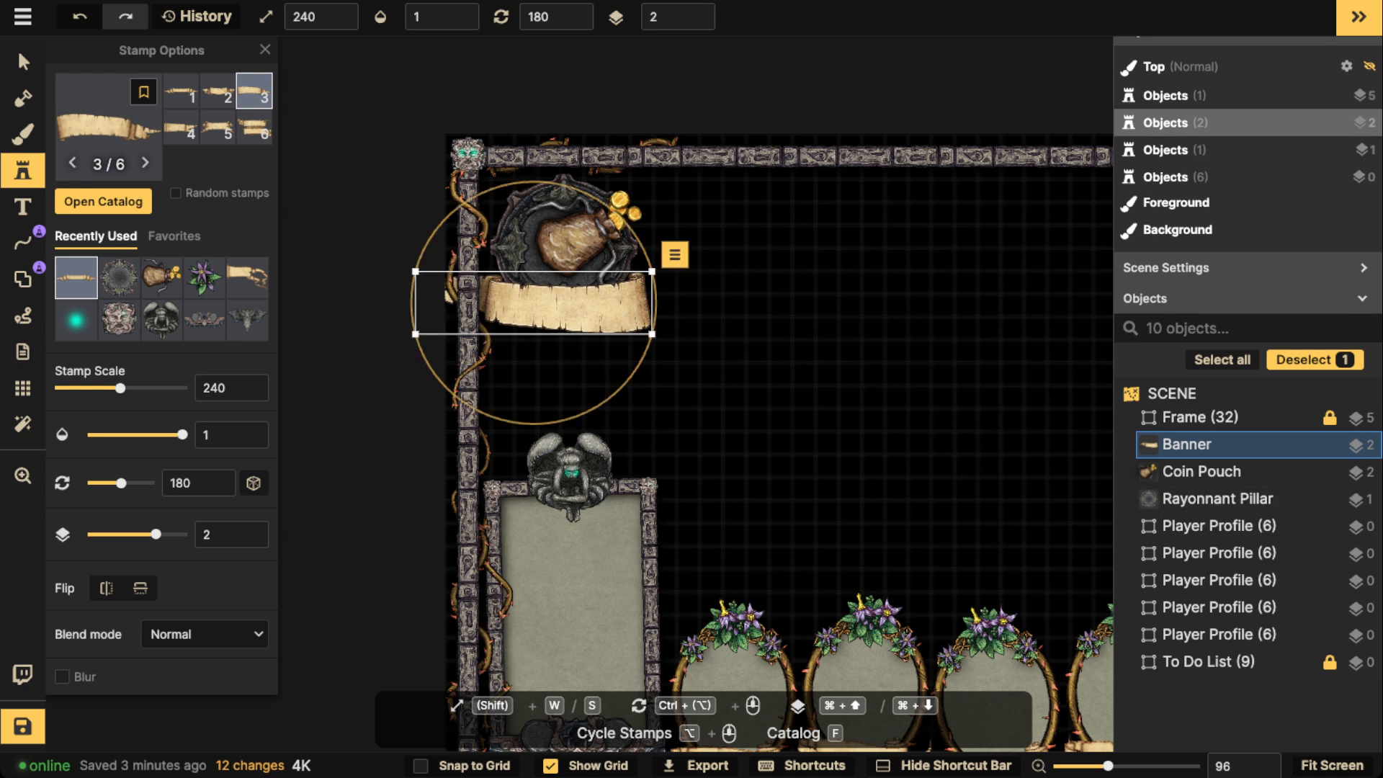
Step: Raise the banner to layer 5, flip it horizontally and rotate it to 182 degrees beneath the Coin Pouch
triple_click(697, 10)
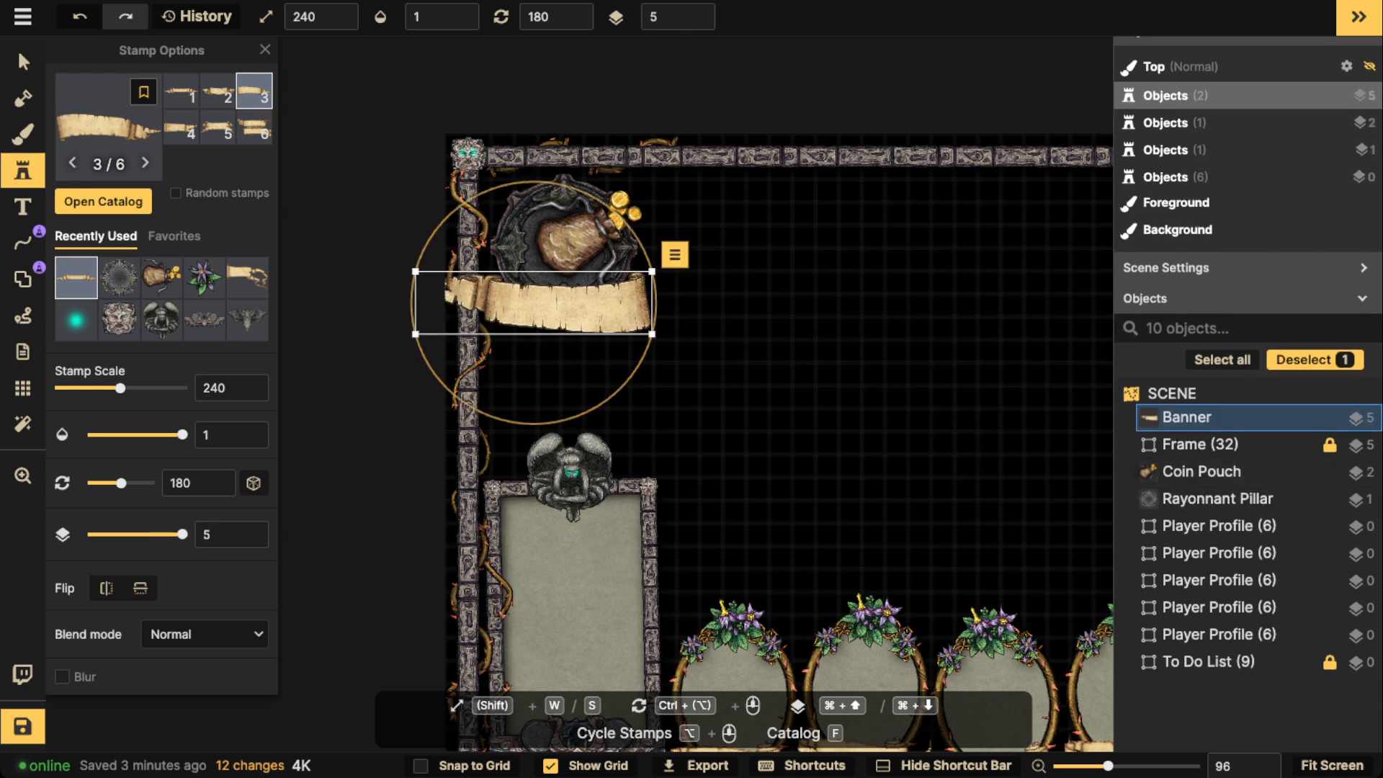
drag(547, 425, 552, 425)
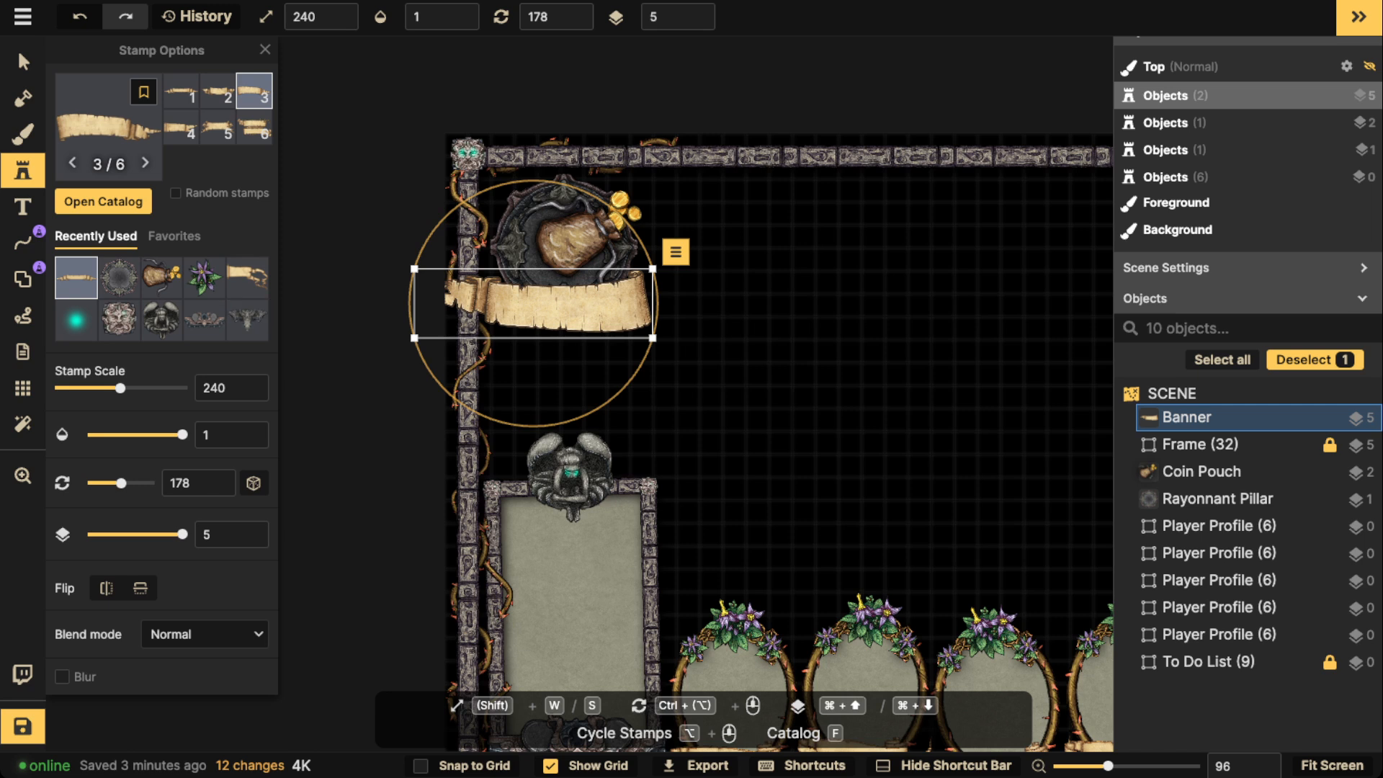
key(h)
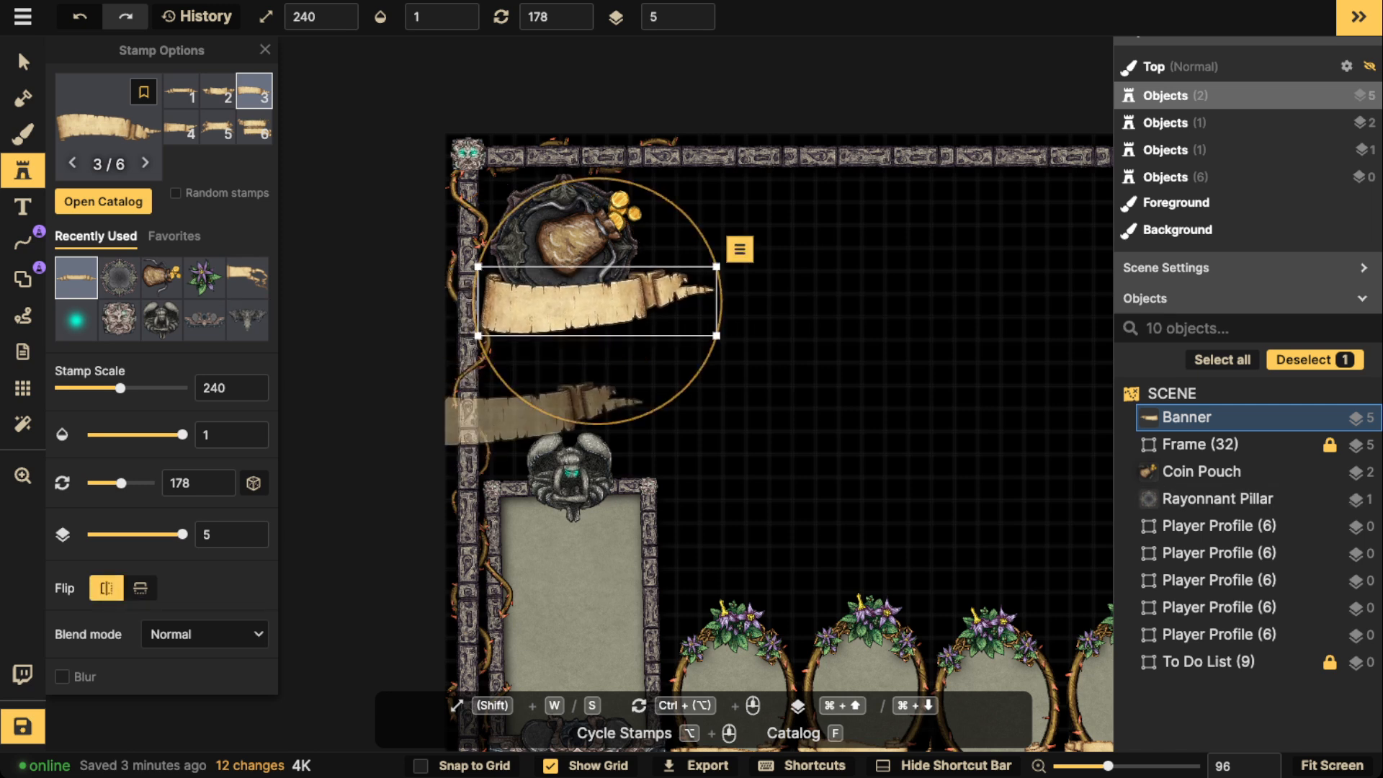
drag(547, 425, 539, 425)
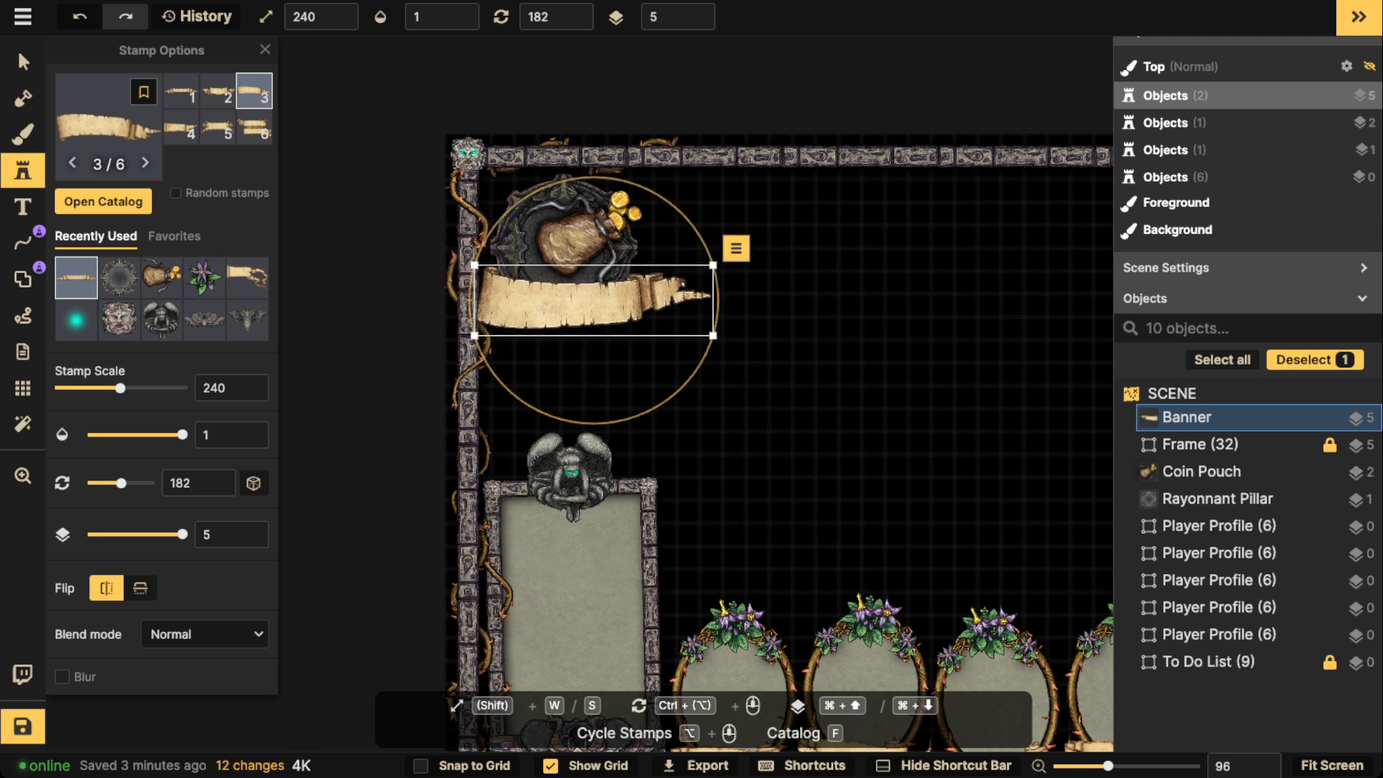
Step: Place the fourth banner variant, position it across the pillar's lower edge below the Coin Pouch, and delete the previous banner
click(781, 352)
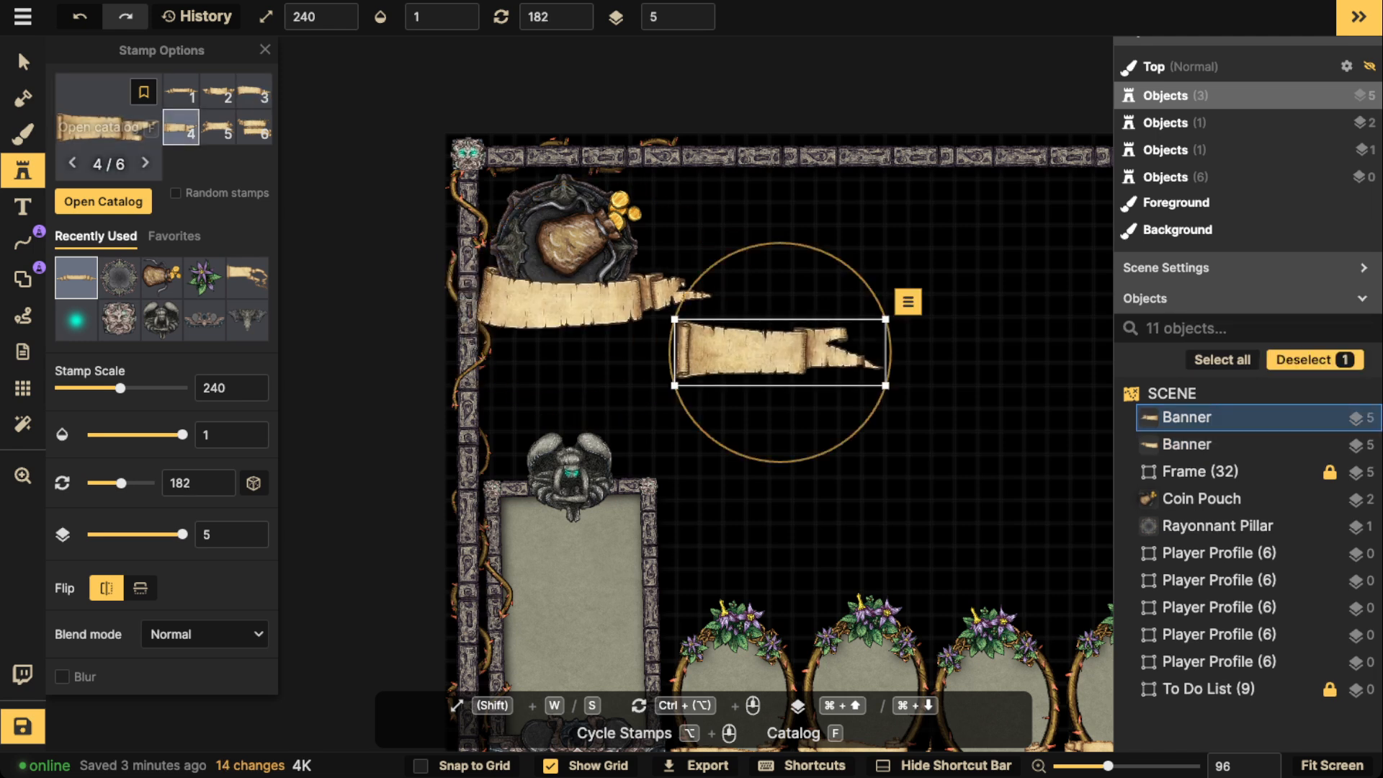
key(v)
drag(590, 299, 1013, 303)
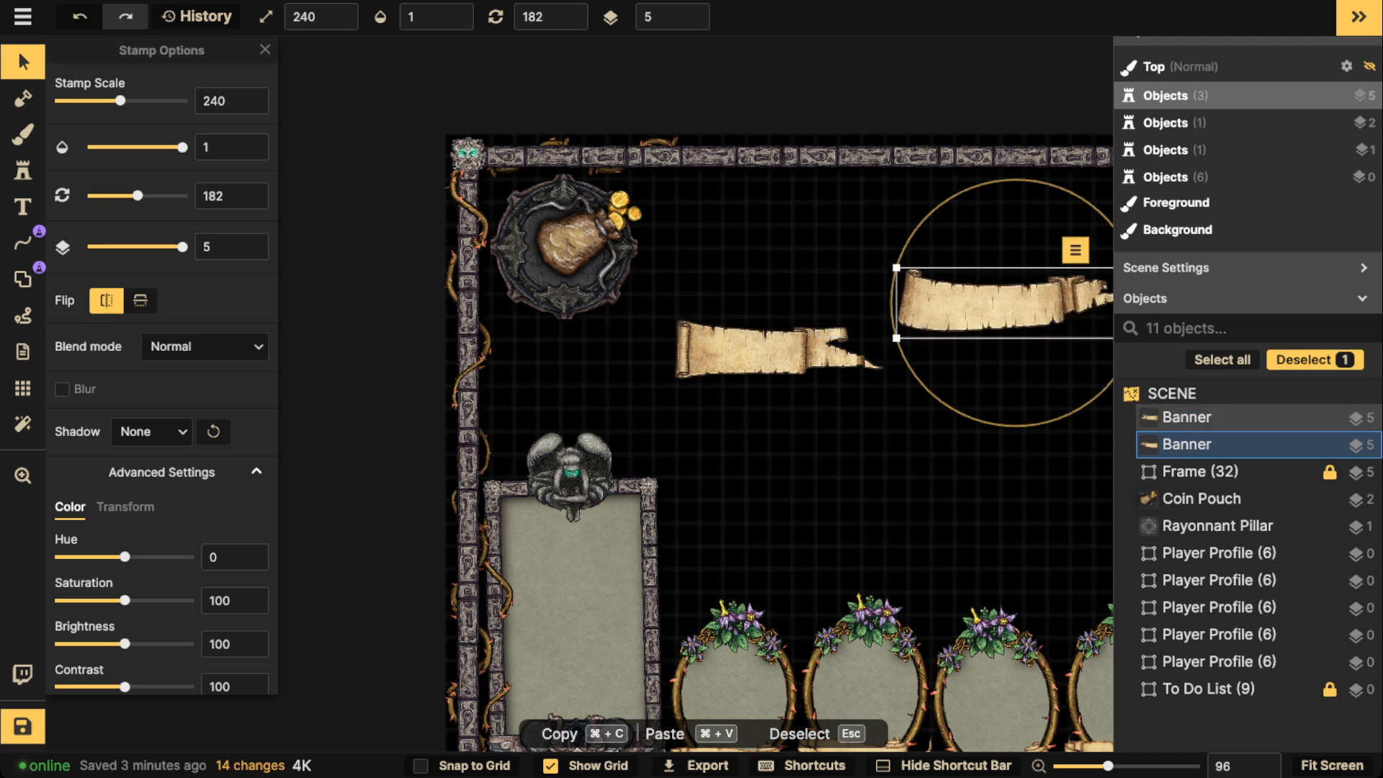
drag(778, 349, 609, 325)
drag(1001, 299, 587, 364)
key(Delete)
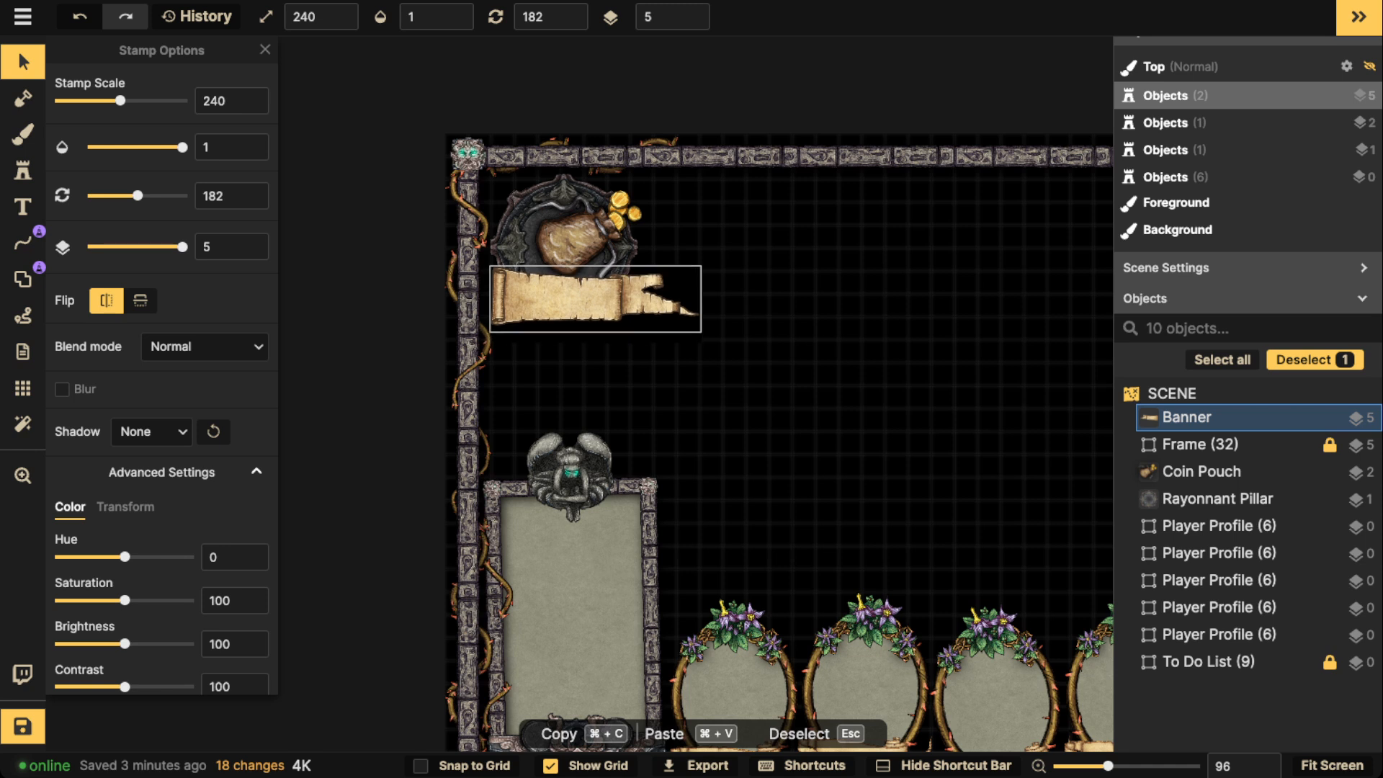
drag(595, 299, 593, 301)
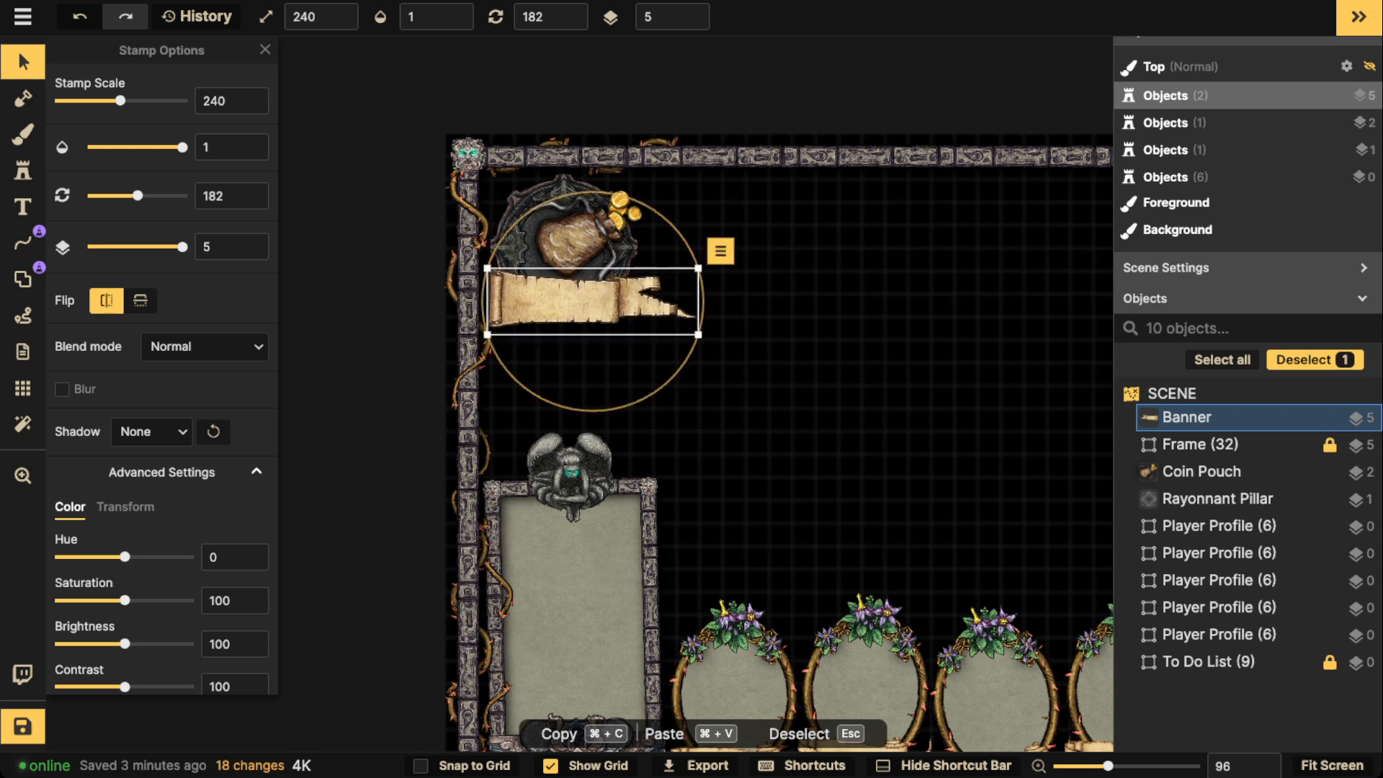
Step: Select the banner, Coin Pouch and pillar together, shift them slightly within the frame's upper-left corner, and deselect them
click(516, 205)
drag(516, 205, 604, 285)
drag(603, 285, 609, 288)
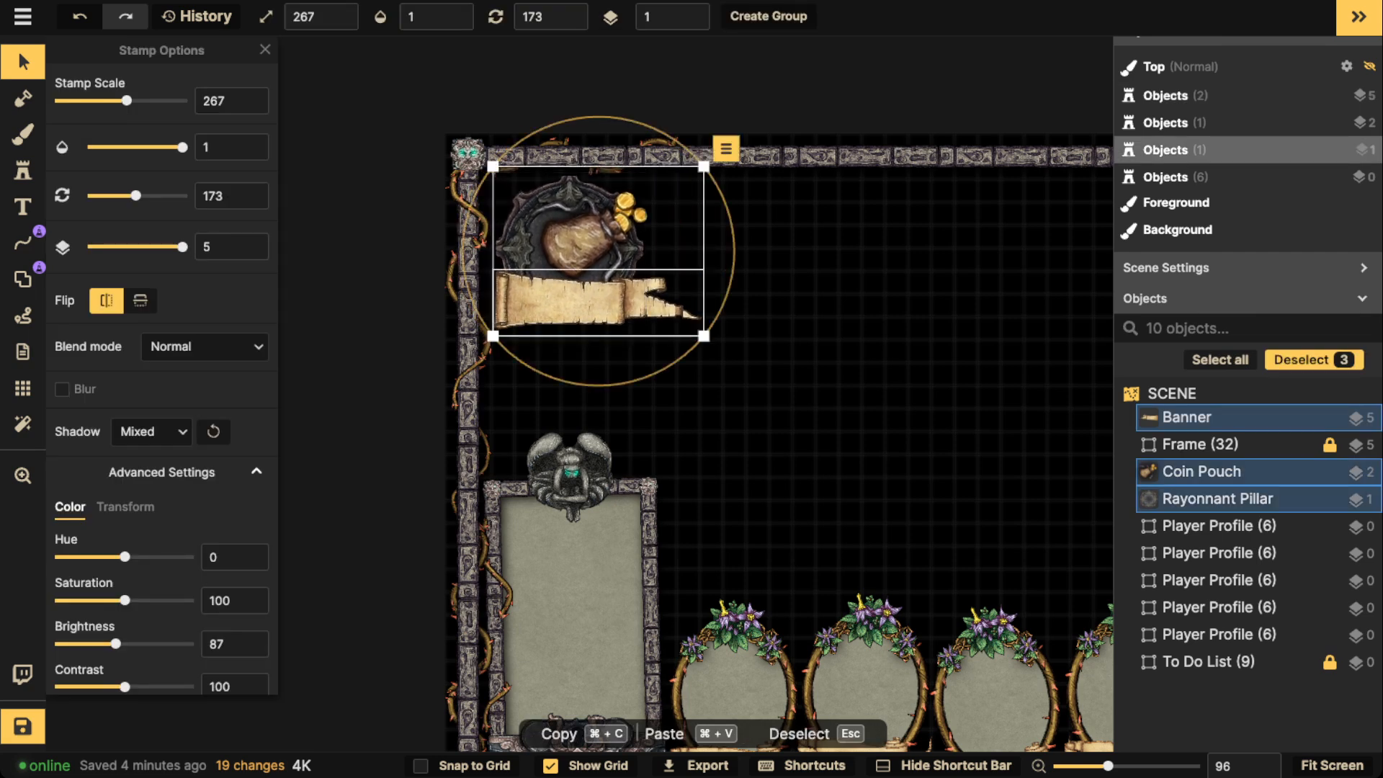
click(605, 299)
scroll(590, 346, down, 1)
click(464, 310)
Step: Turn off the grid display for the scene
drag(752, 343, 563, 220)
scroll(464, 310, down, 1)
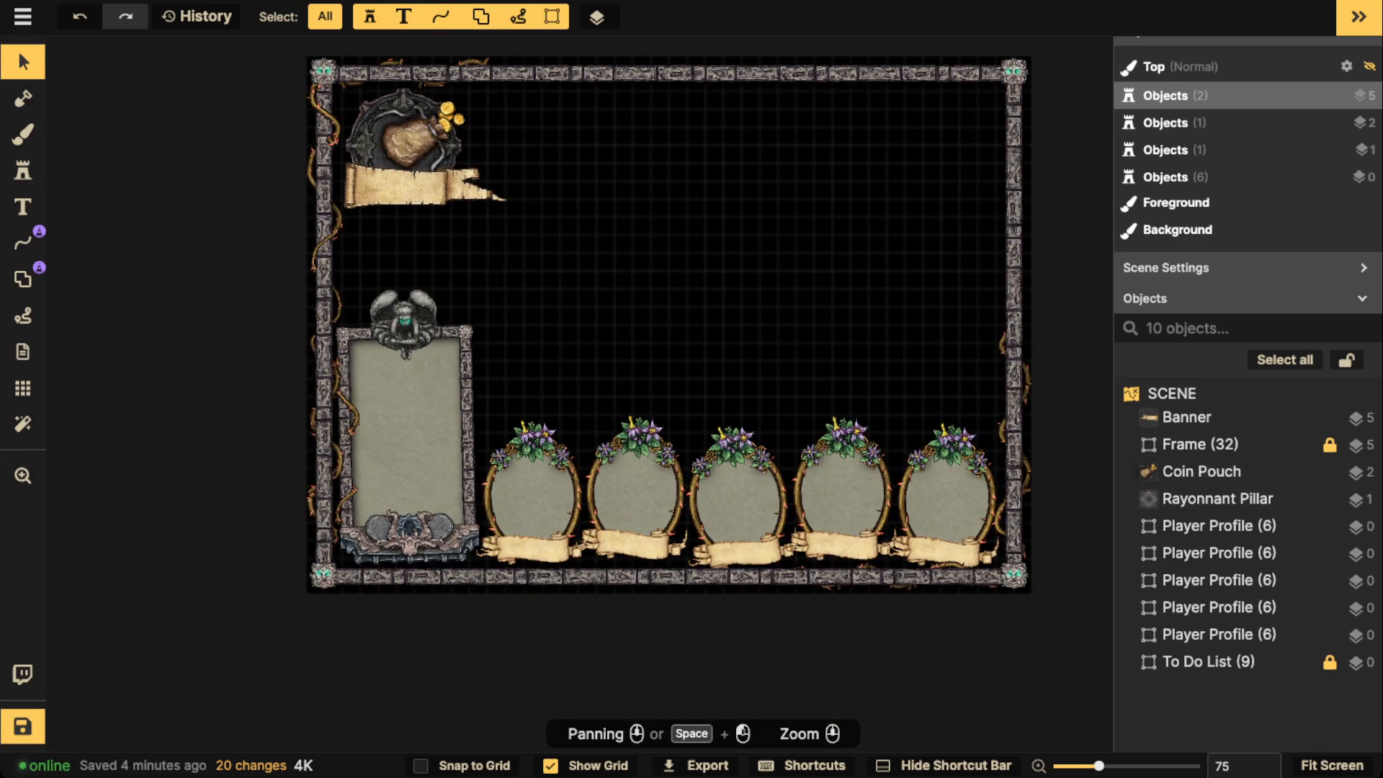
scroll(772, 239, up, 2)
drag(773, 239, 765, 385)
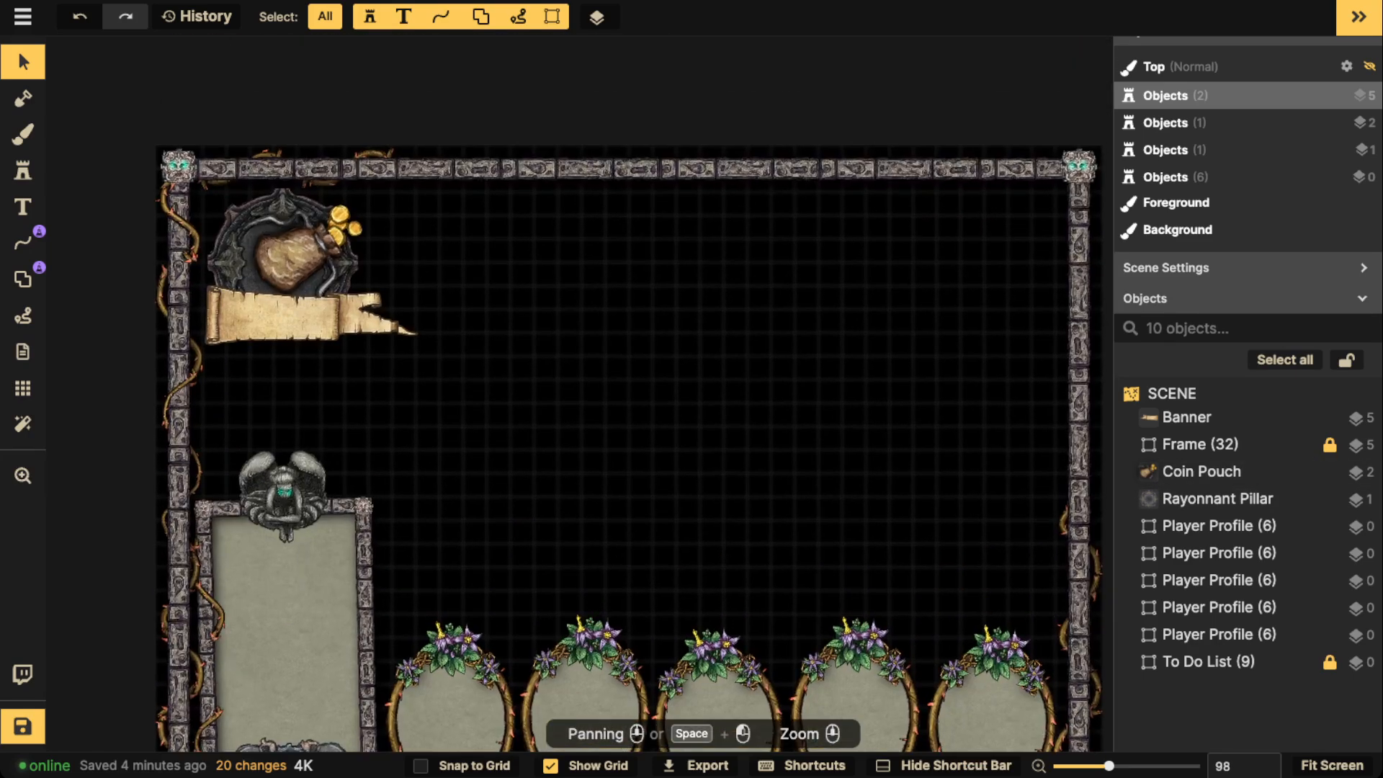
drag(324, 280, 363, 235)
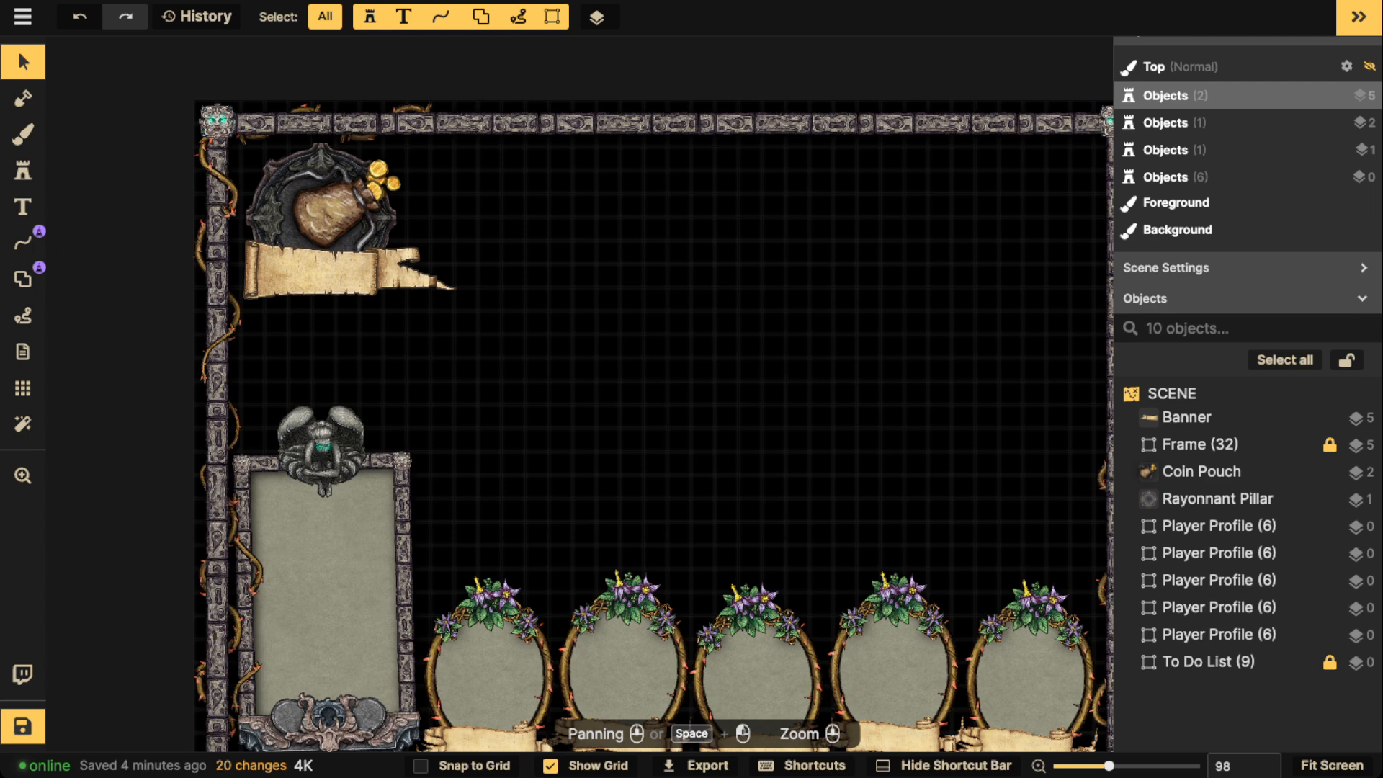
scroll(439, 325, down, 2)
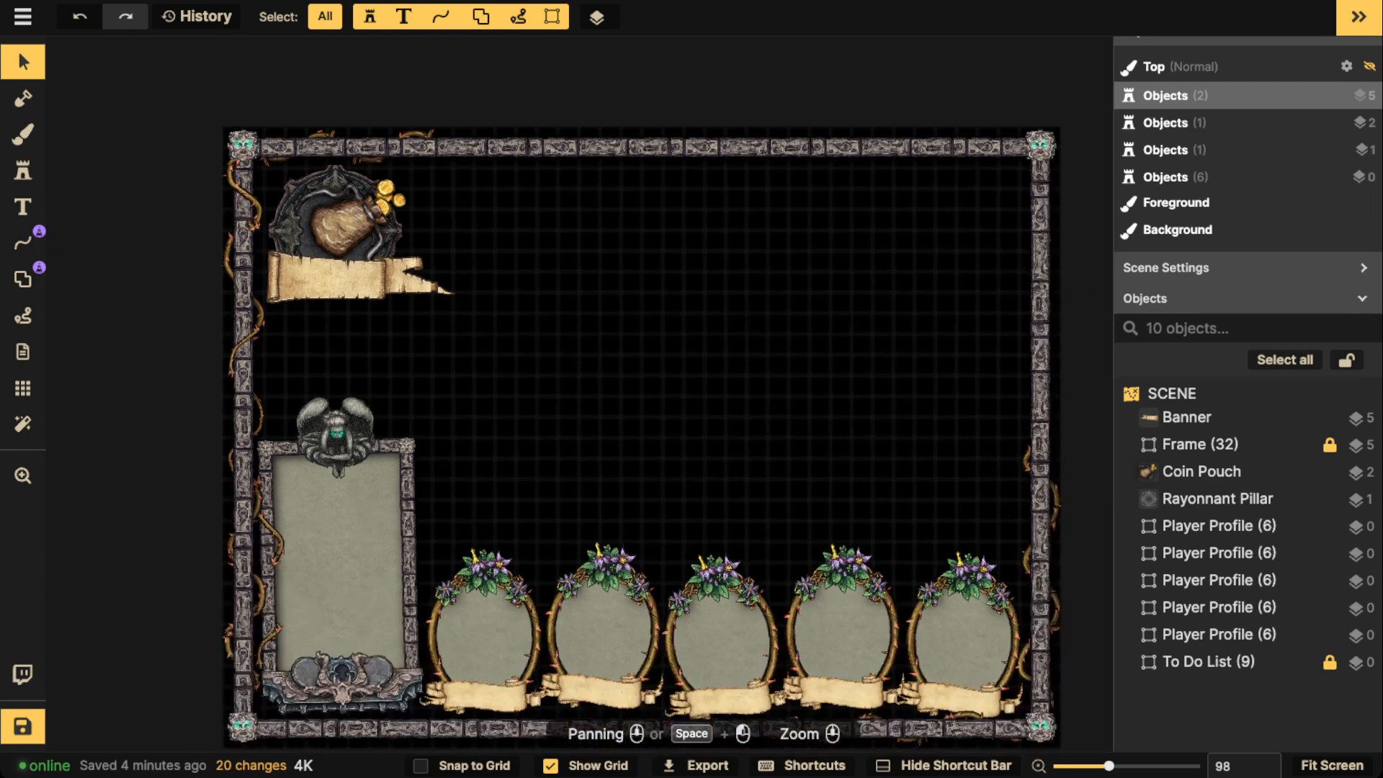
scroll(403, 238, down, 1)
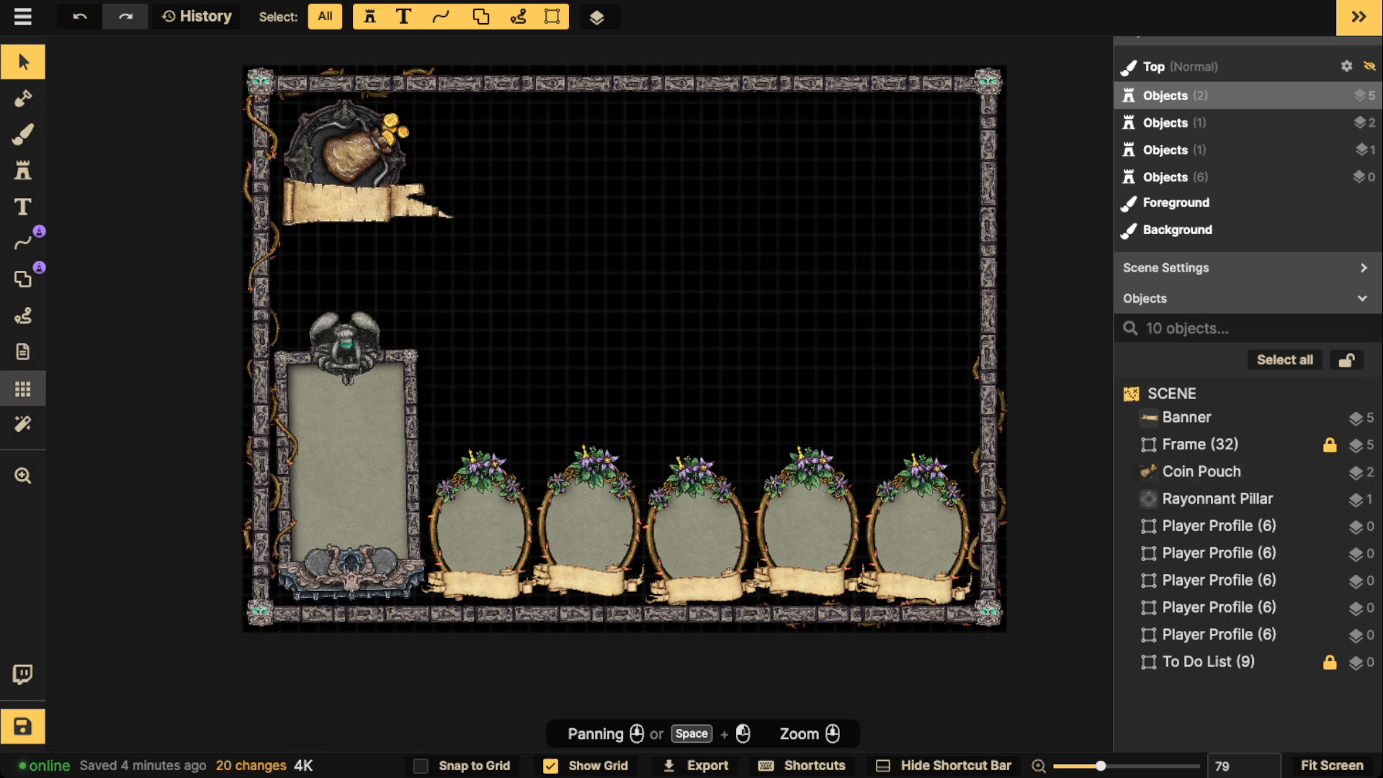
click(22, 388)
click(61, 81)
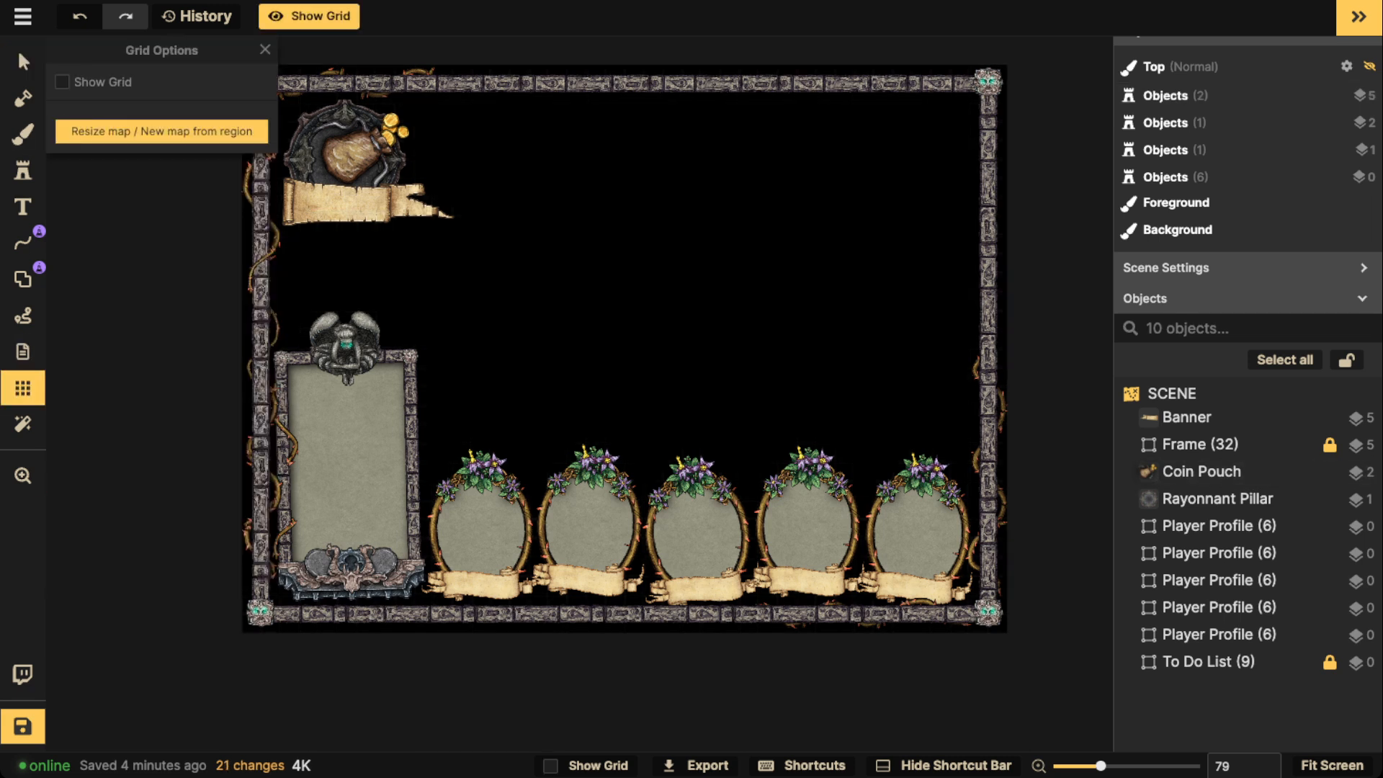
drag(548, 310, 609, 330)
click(265, 49)
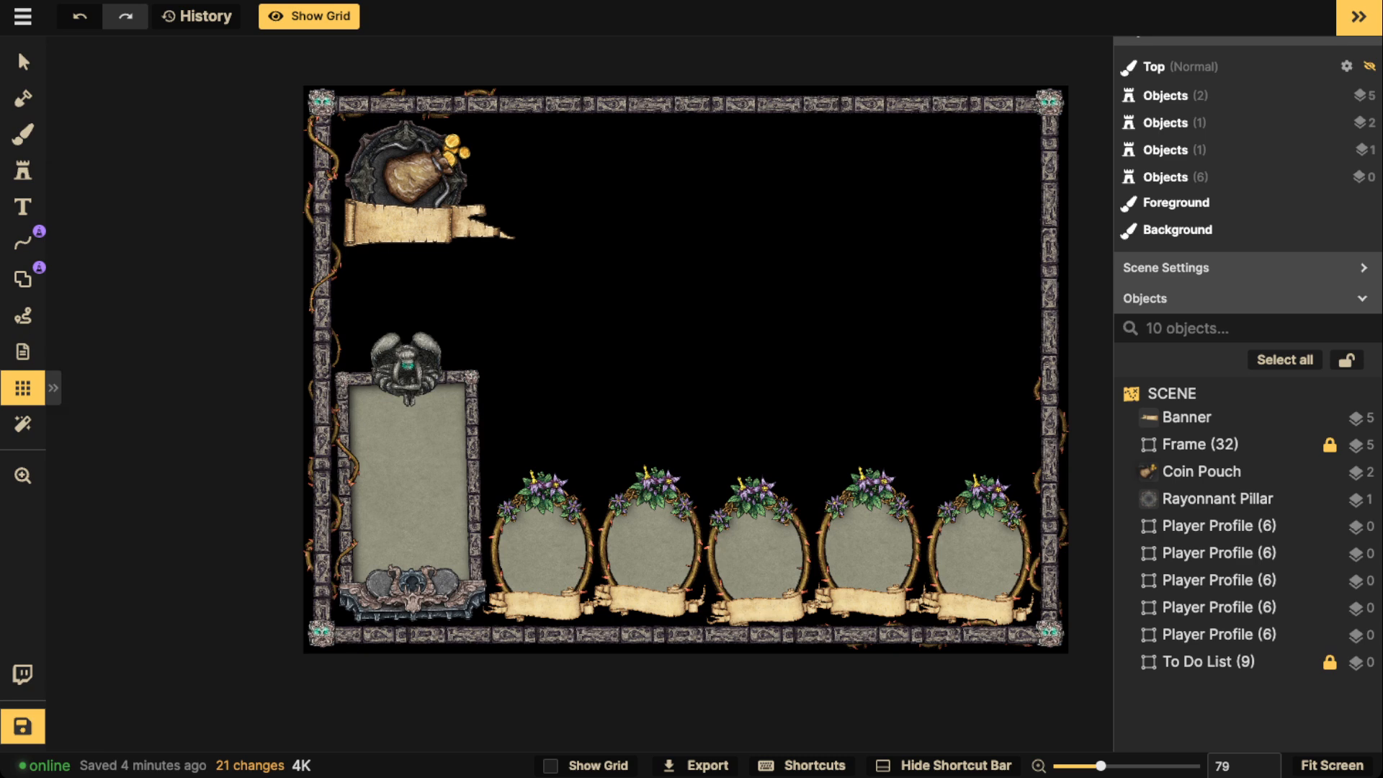
Step: Group the banner, Coin Pouch and Rayonnant Pillar under the name "Coin Purse"
click(23, 61)
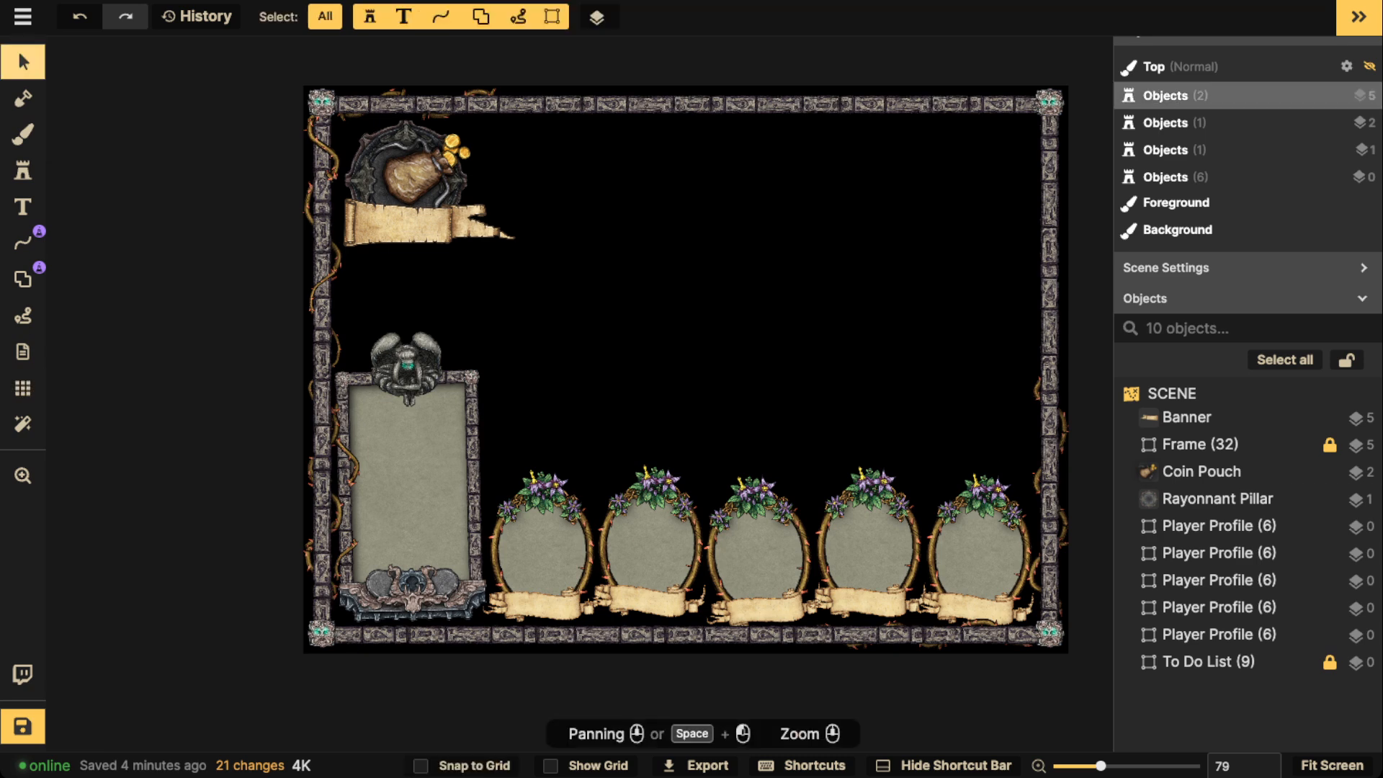
drag(355, 130, 557, 295)
key(super+g)
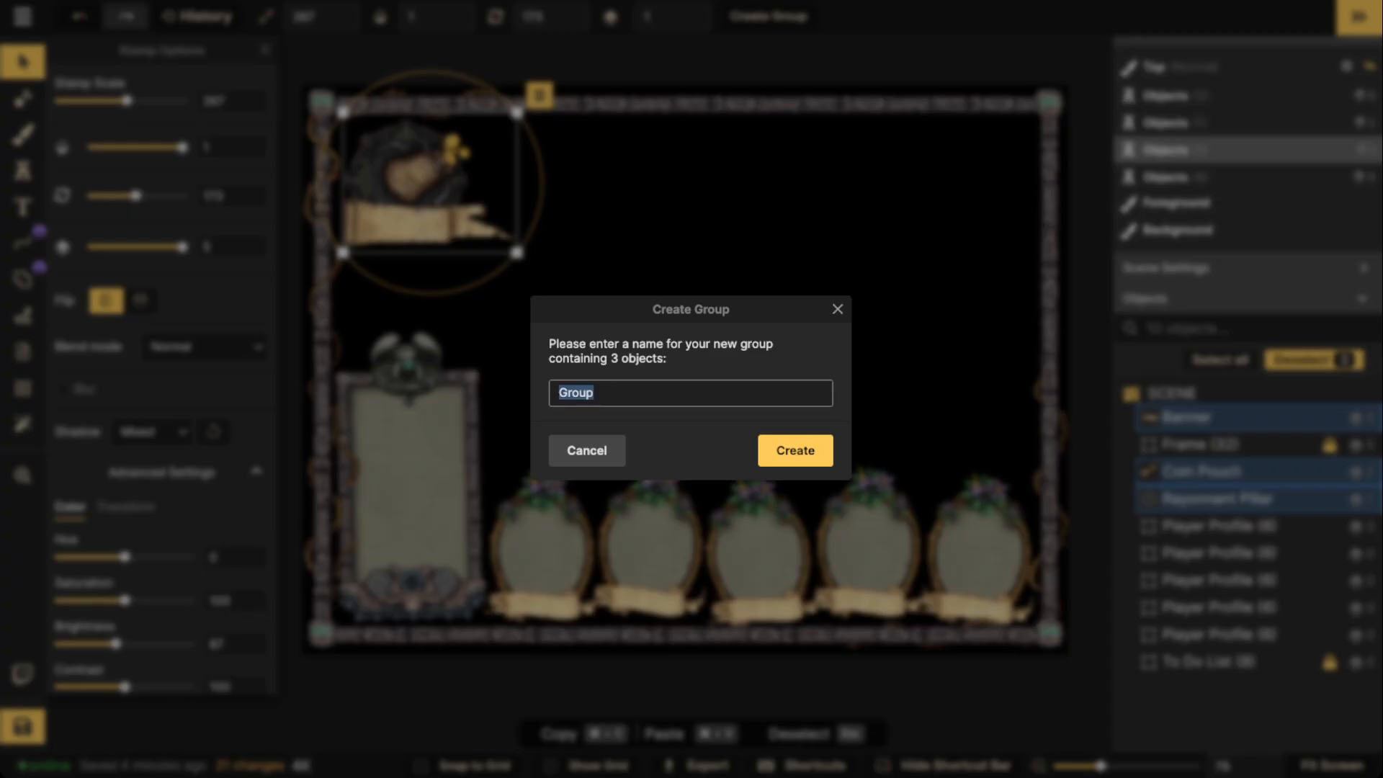
text(Coin Purse)
key(Return)
Step: Raise the Coin Purse group to layer 5, nudge it slightly downward and deselect it
scroll(692, 362, down, 3)
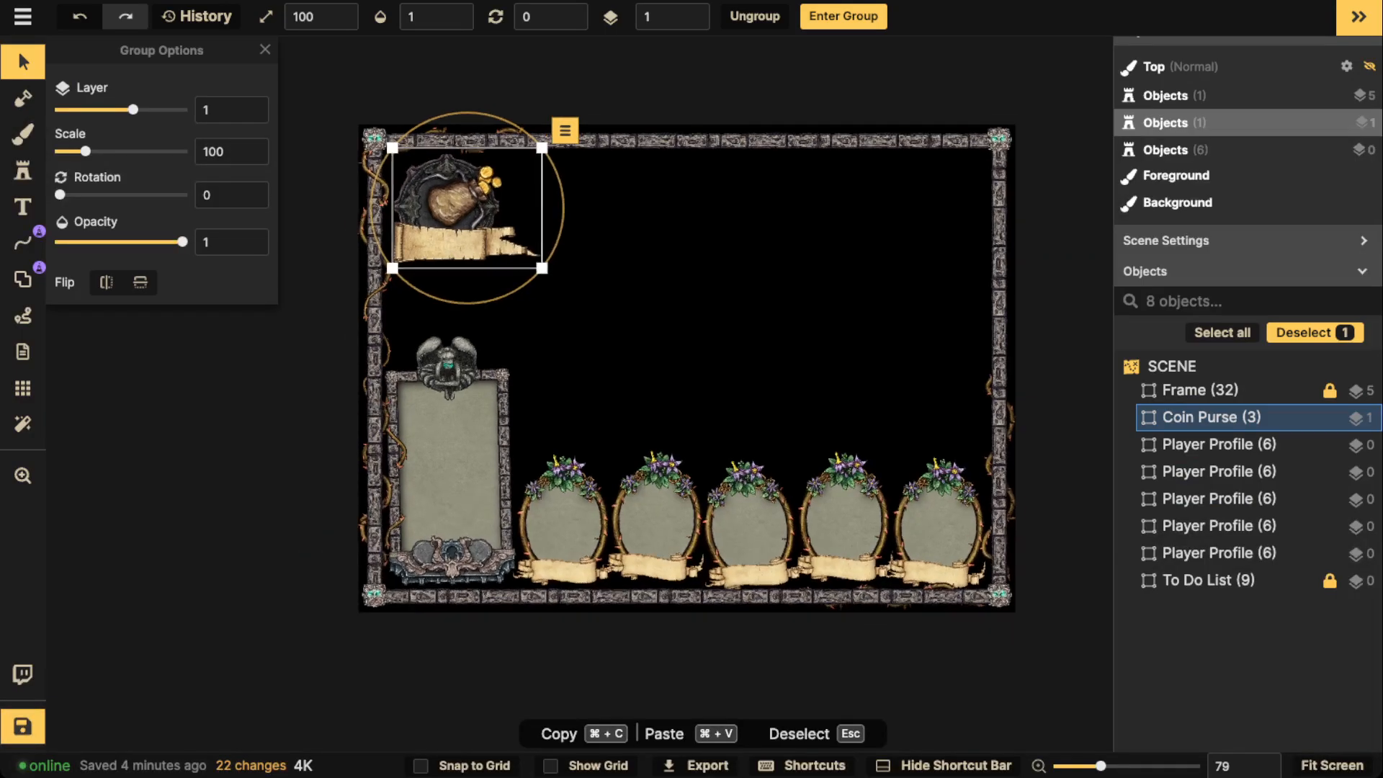
click(693, 9)
click(692, 9)
click(692, 10)
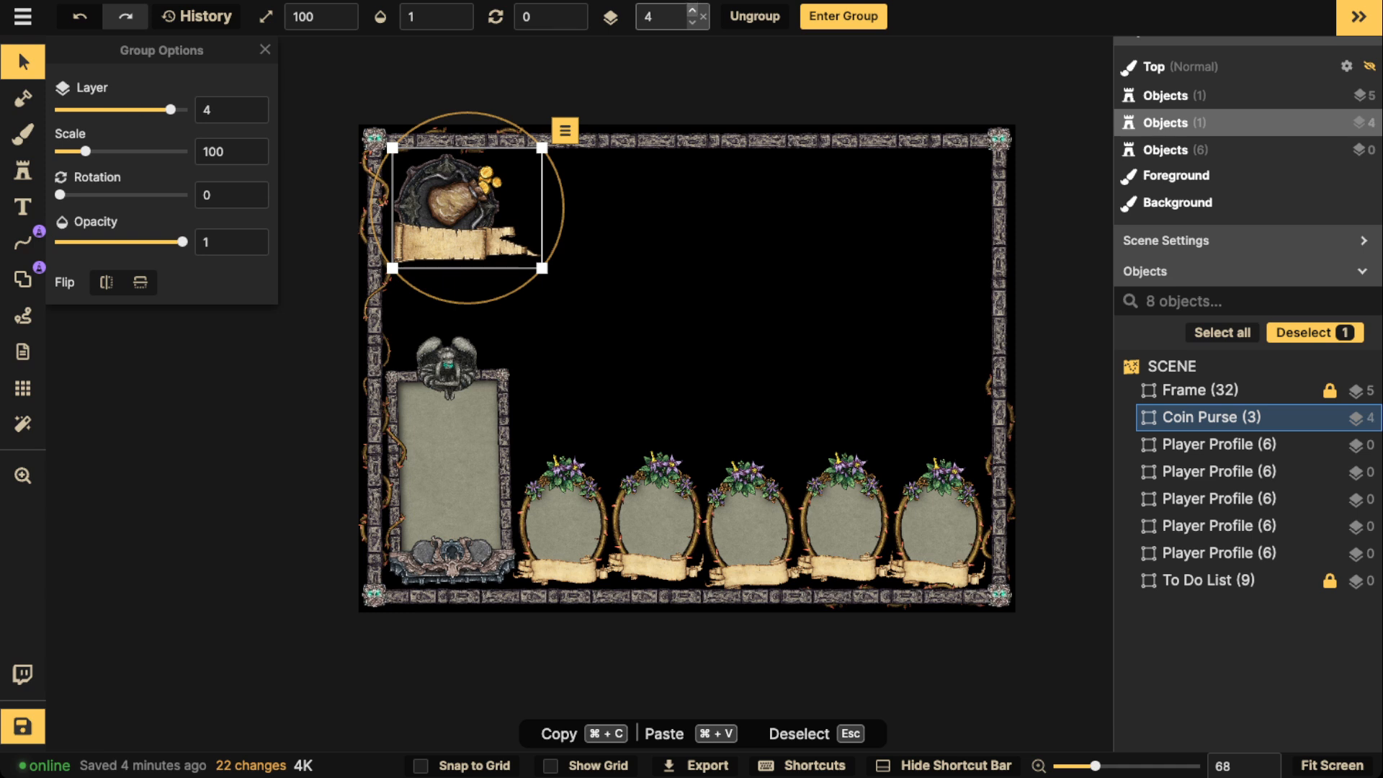
click(692, 10)
drag(461, 207, 460, 210)
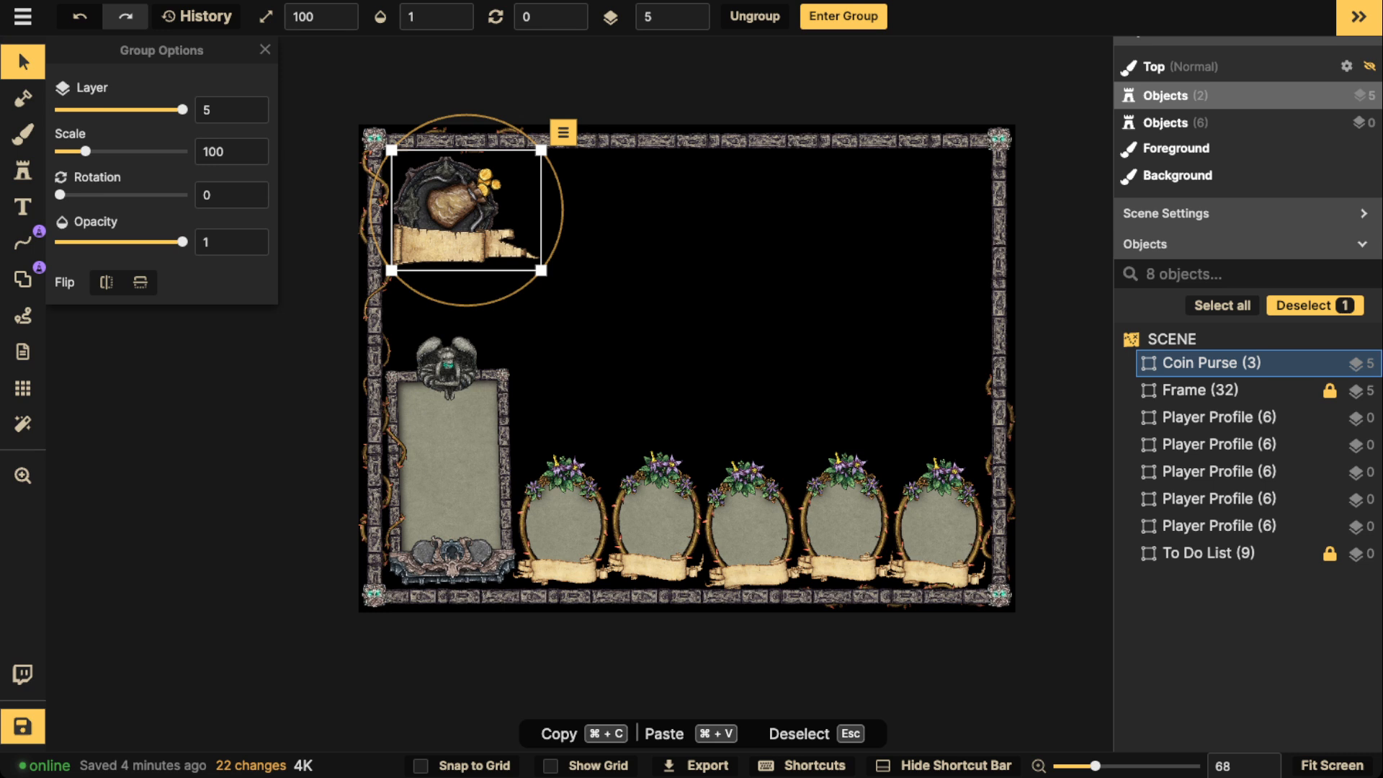
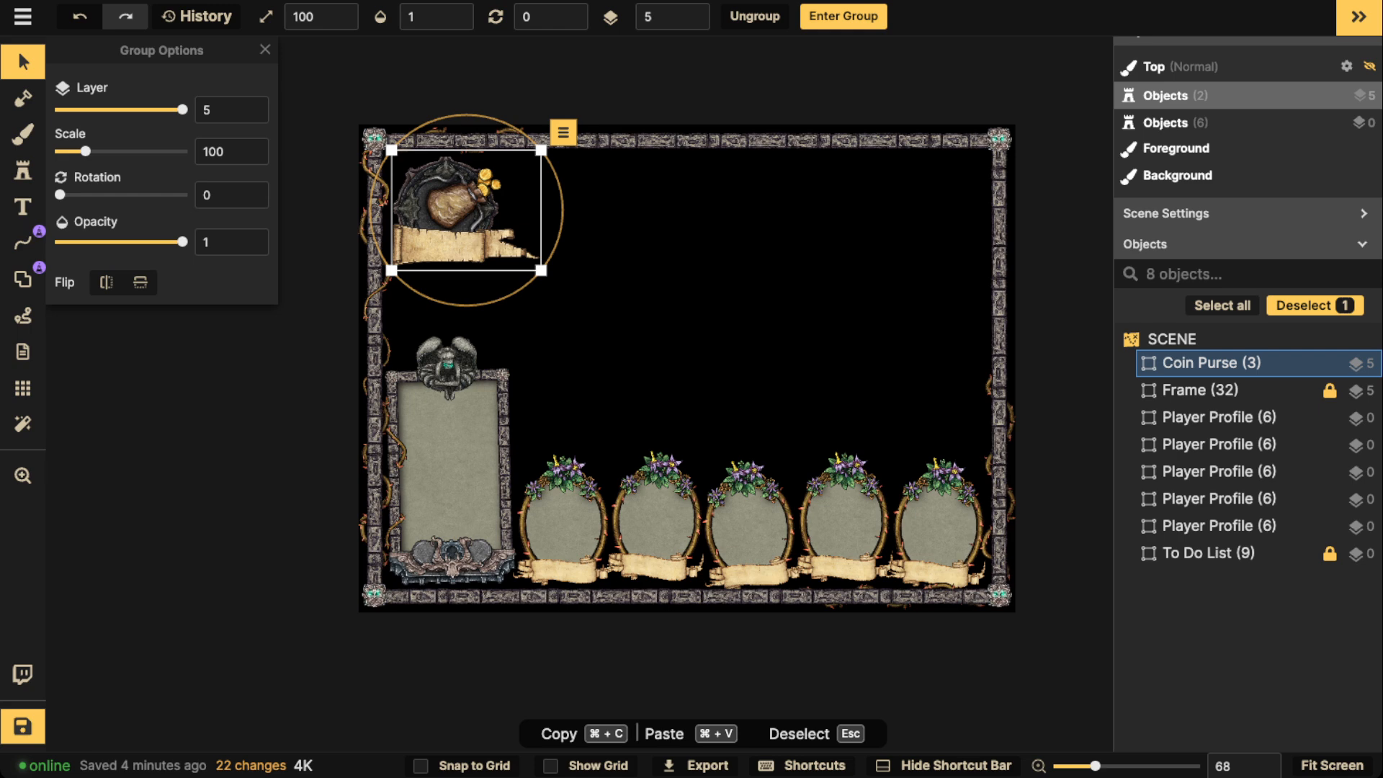
key(Escape)
Step: Lock the Coin Purse group and all five Player Profile groups
scroll(659, 224, down, 3)
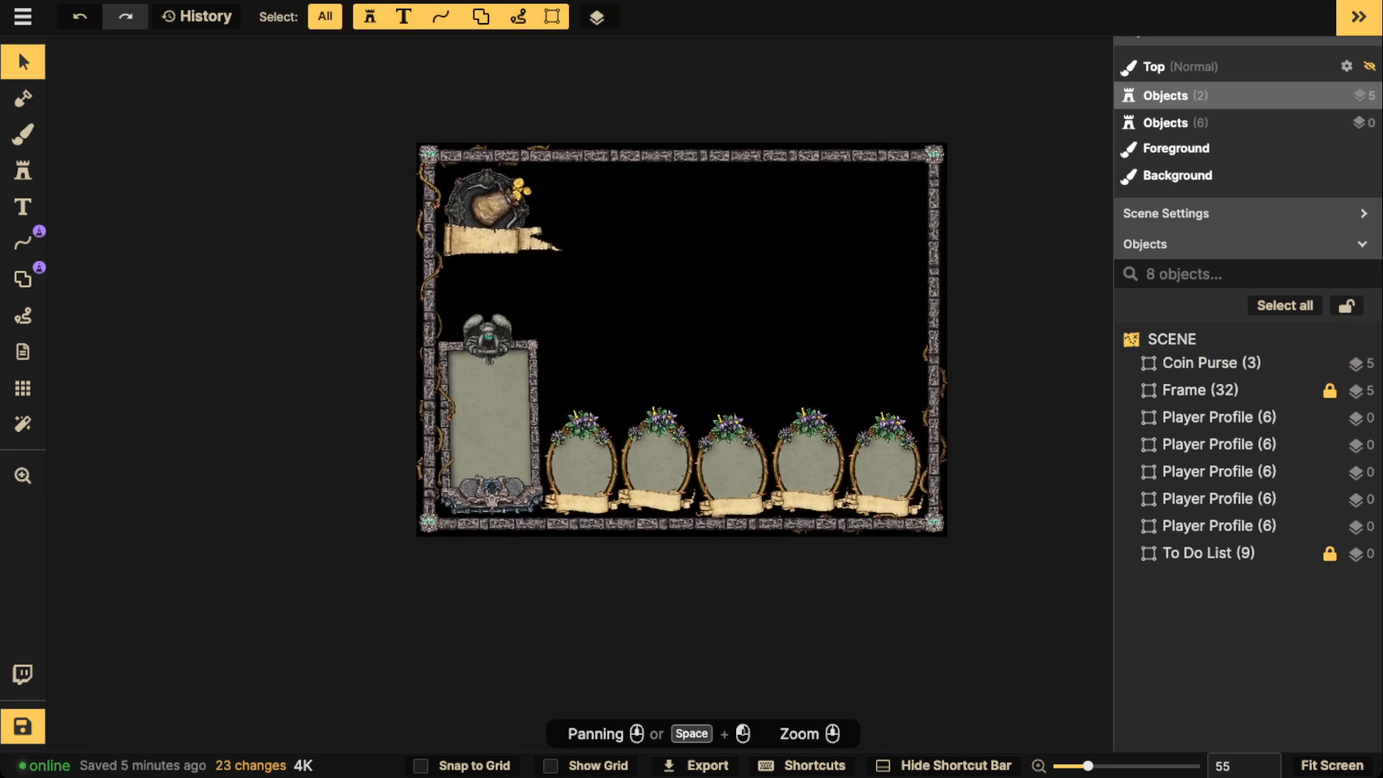
click(1330, 363)
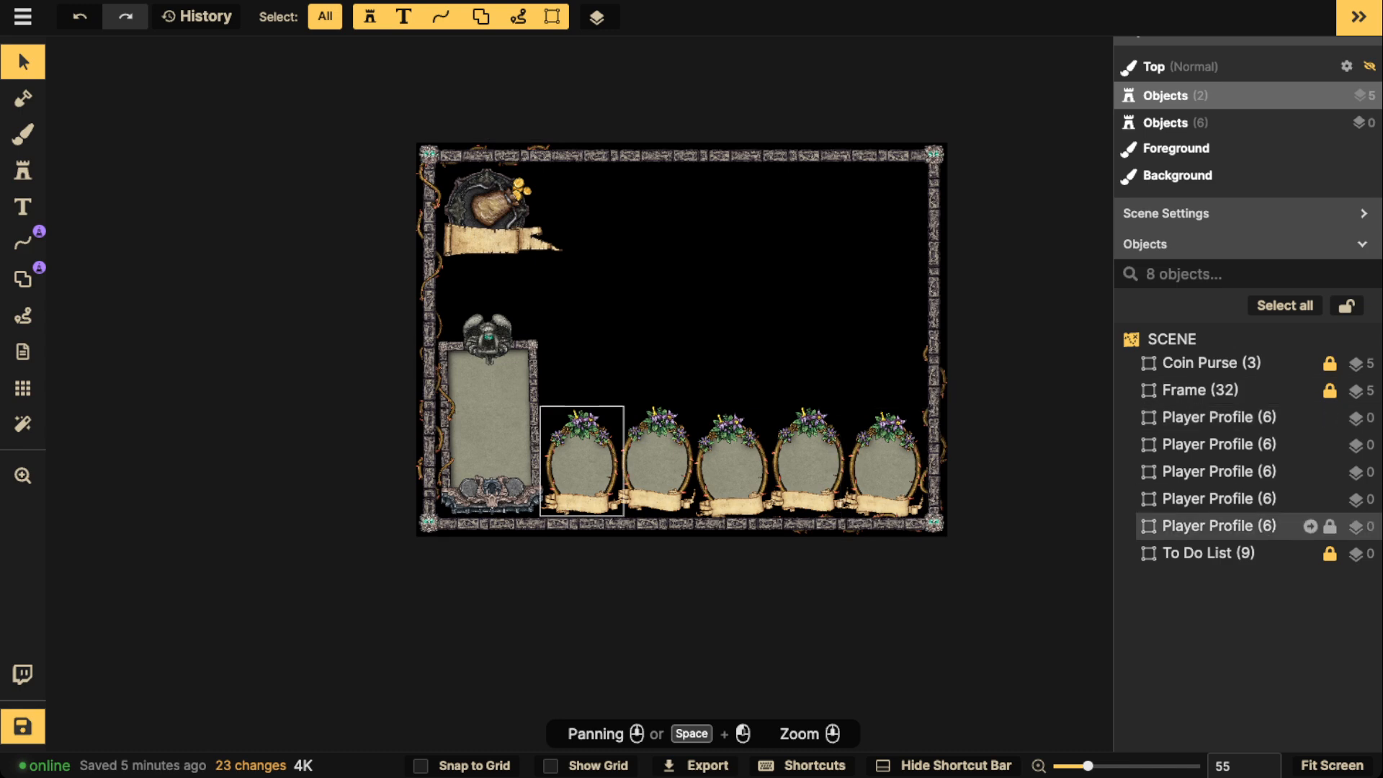
click(1330, 526)
click(1330, 498)
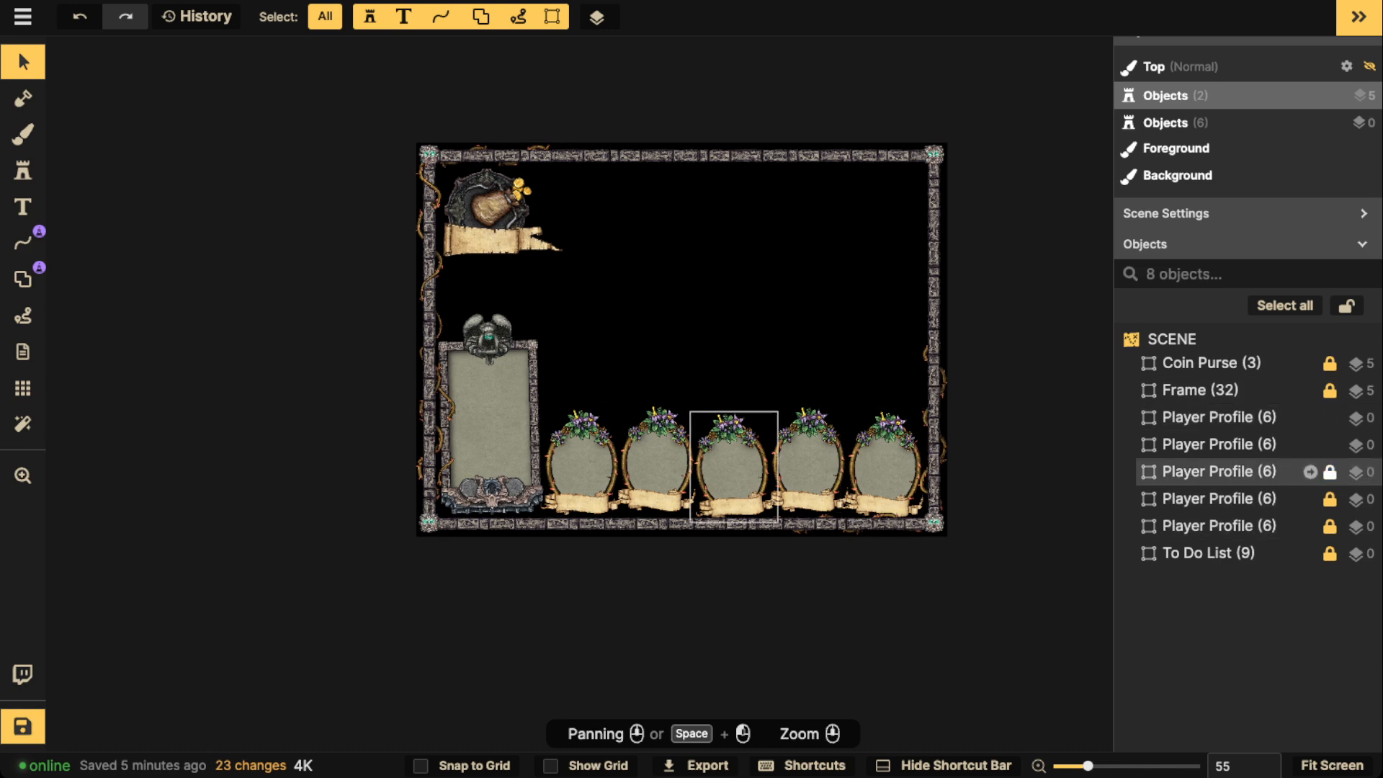
click(1330, 472)
click(1330, 444)
click(1330, 417)
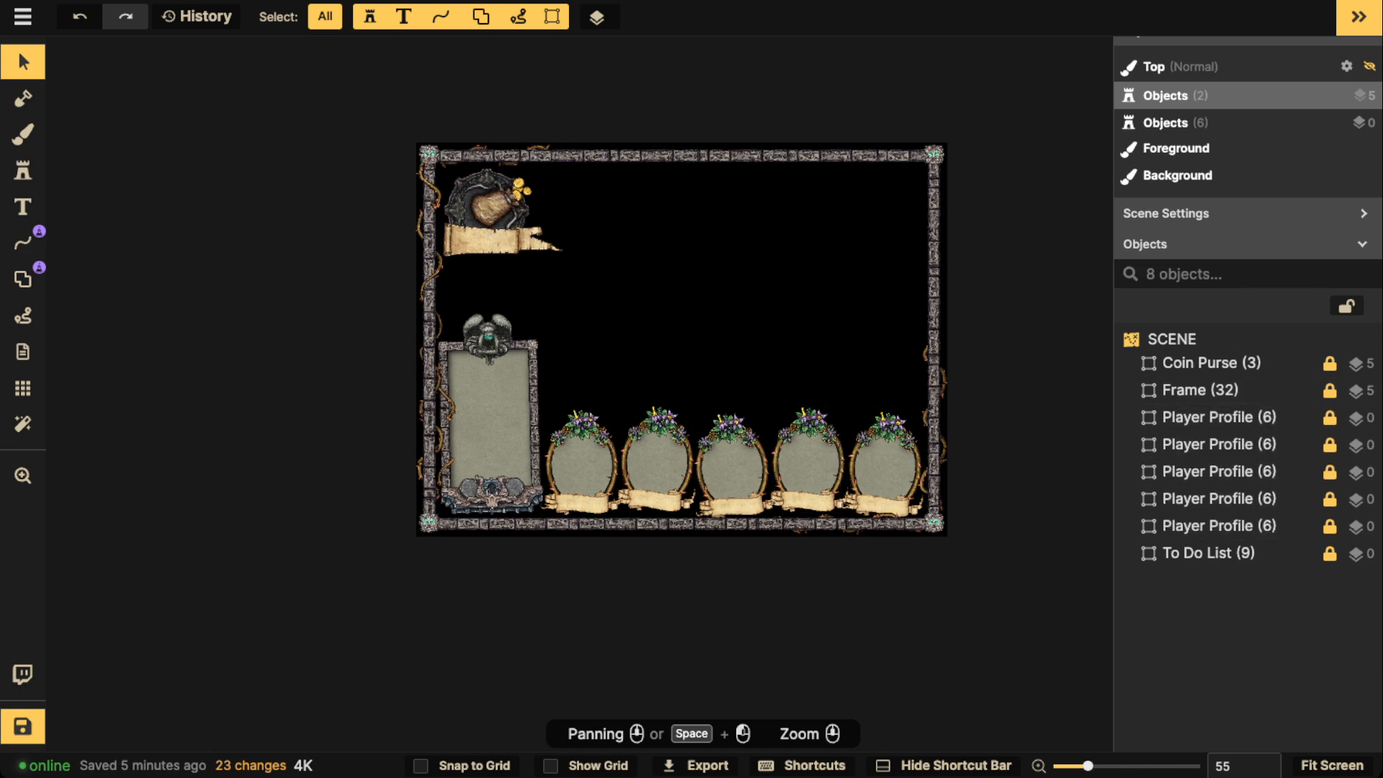
Step: Place a text label in IM Fell English SC at size 39 near the top of the To Do List parchment
scroll(542, 464, up, 3)
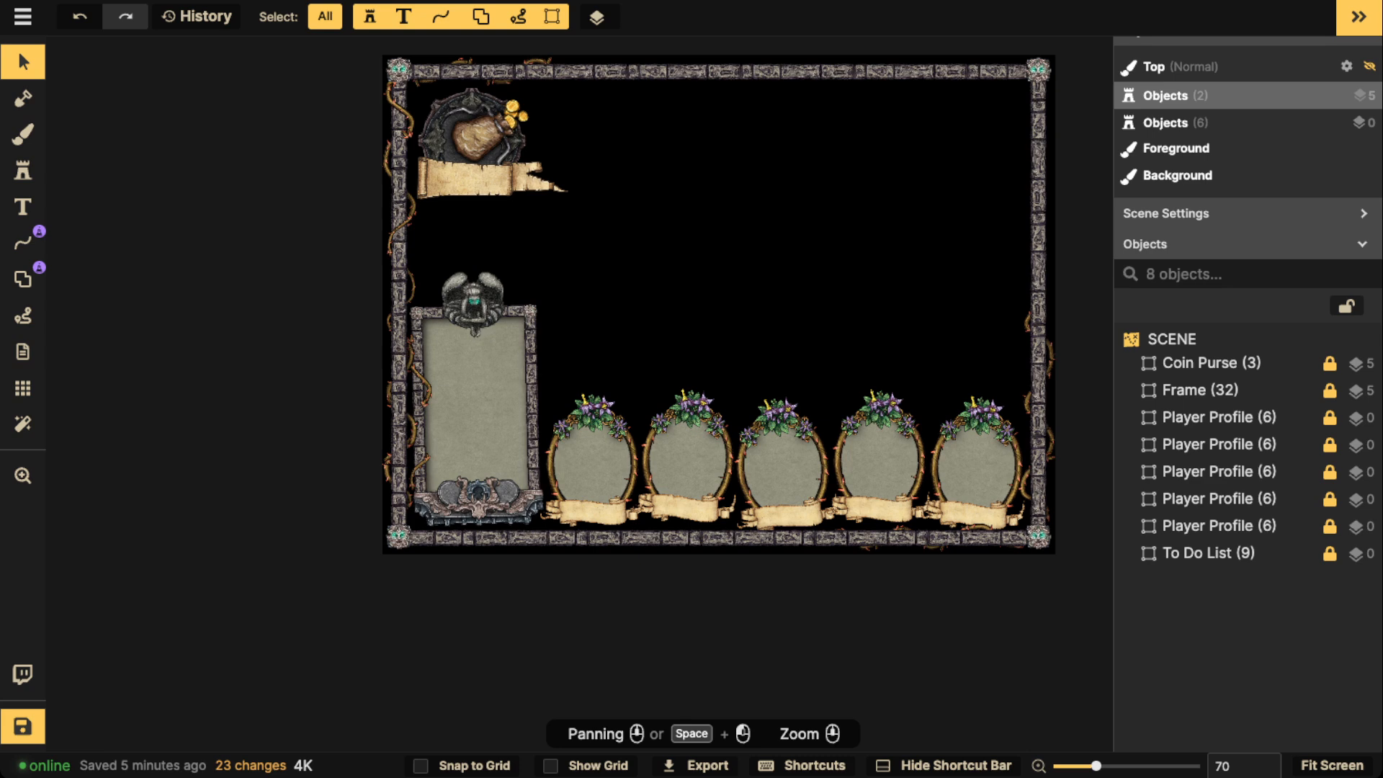
click(23, 206)
scroll(456, 376, up, 4)
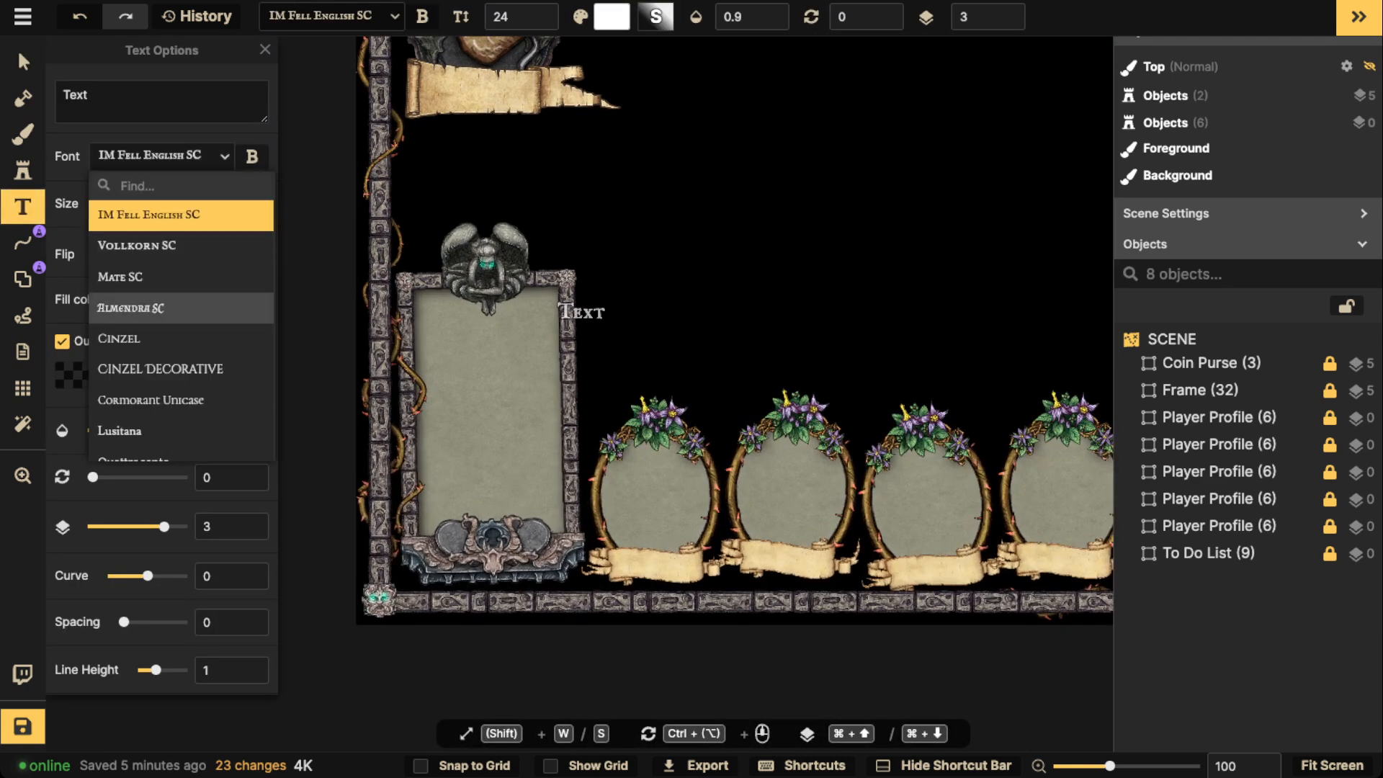
scroll(180, 308, down, 1)
scroll(180, 309, up, 1)
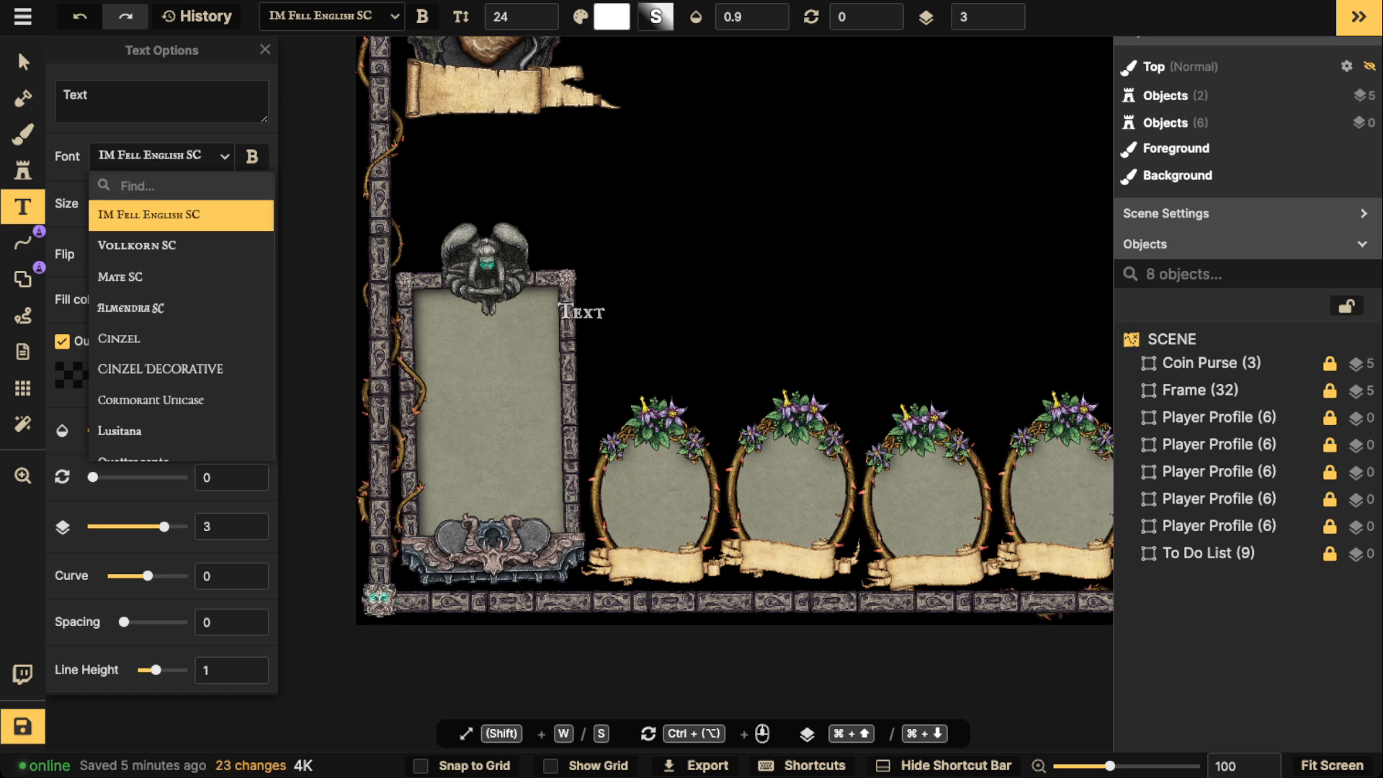
click(582, 319)
scroll(475, 360, up, 5)
key(w)
key(w)
key(w)
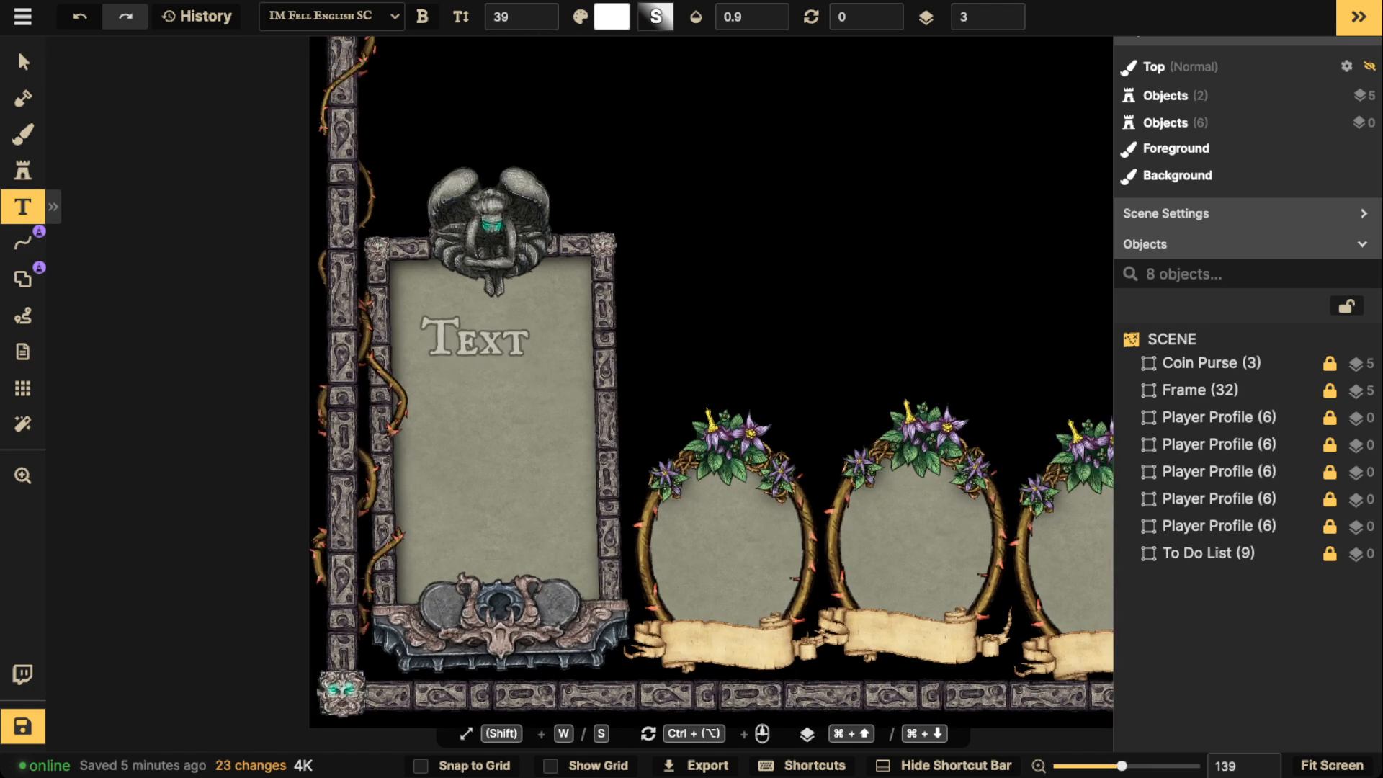
click(491, 349)
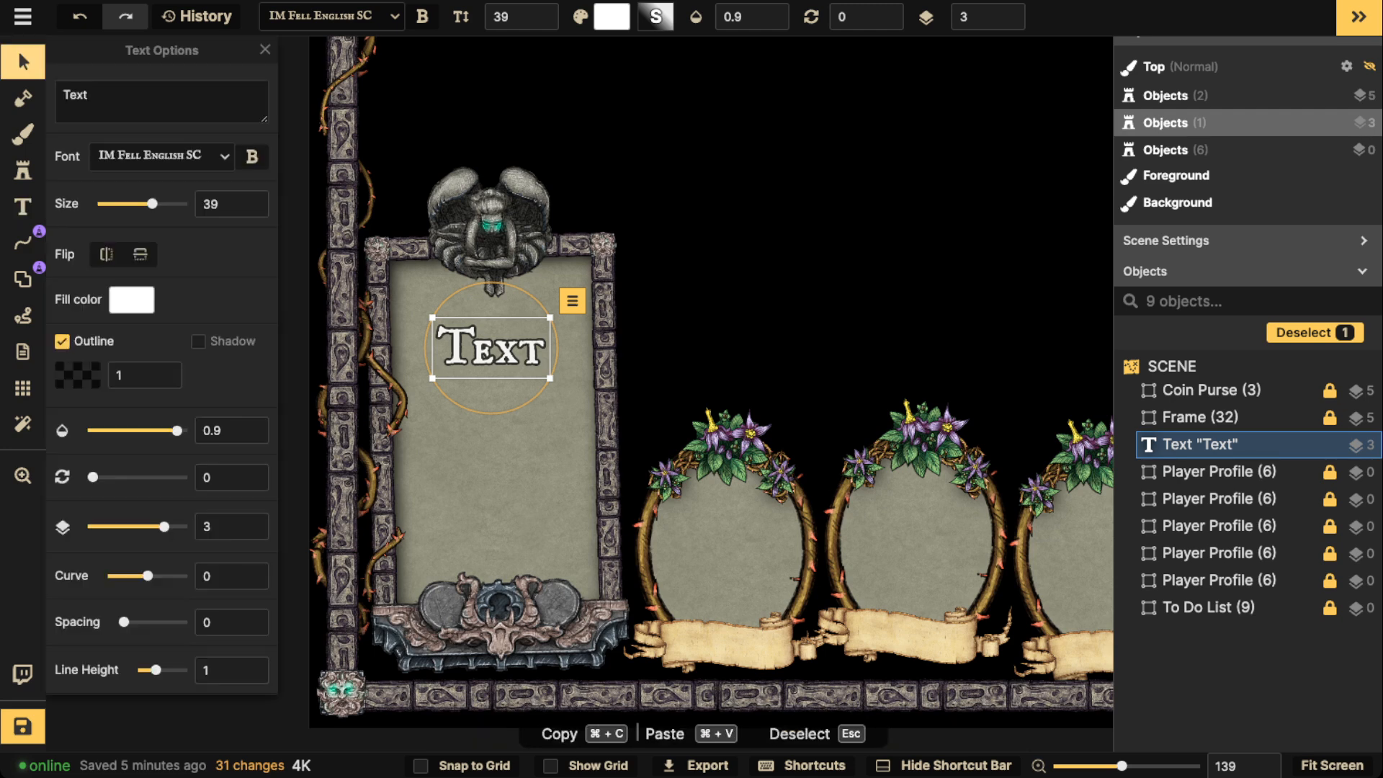
Step: Remove the text label's outline and set its fill color to black (000000)
click(63, 342)
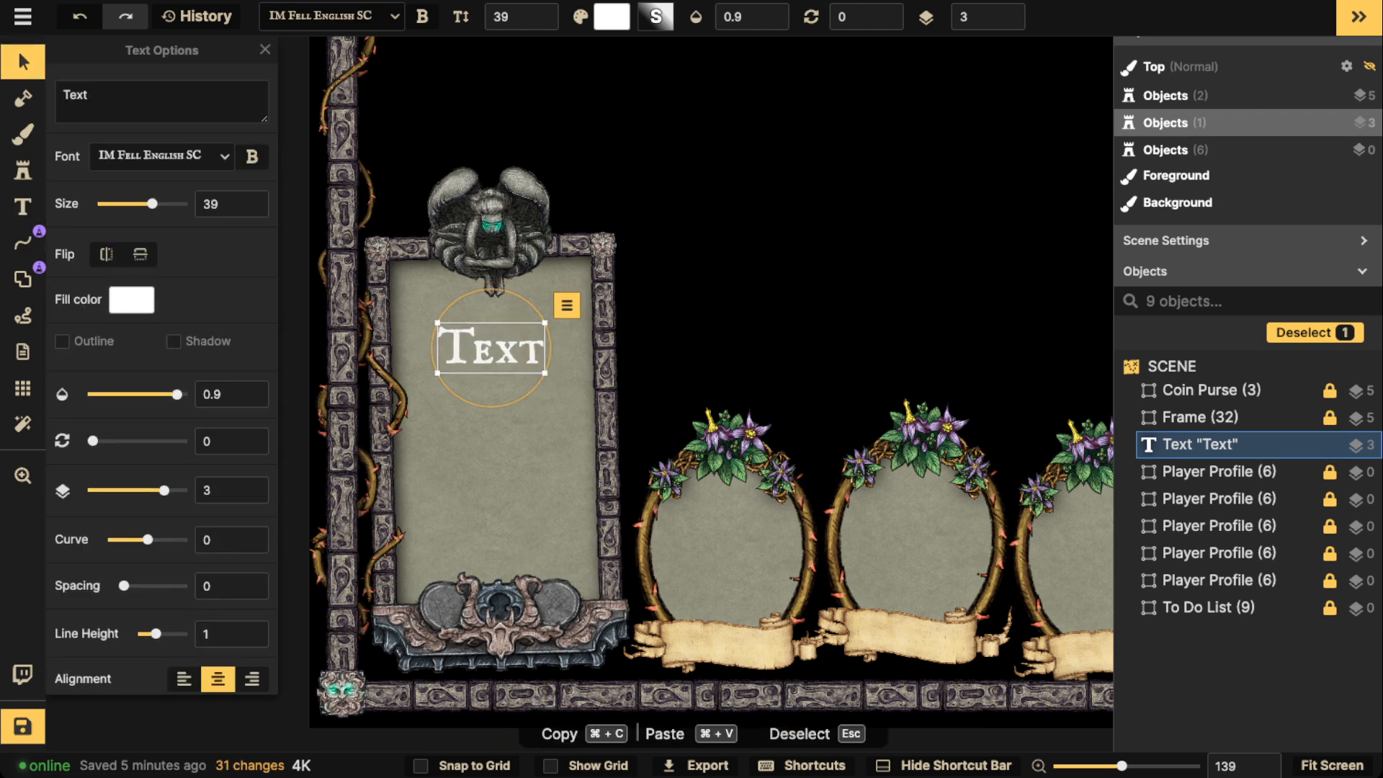
click(131, 299)
drag(381, 229, 500, 291)
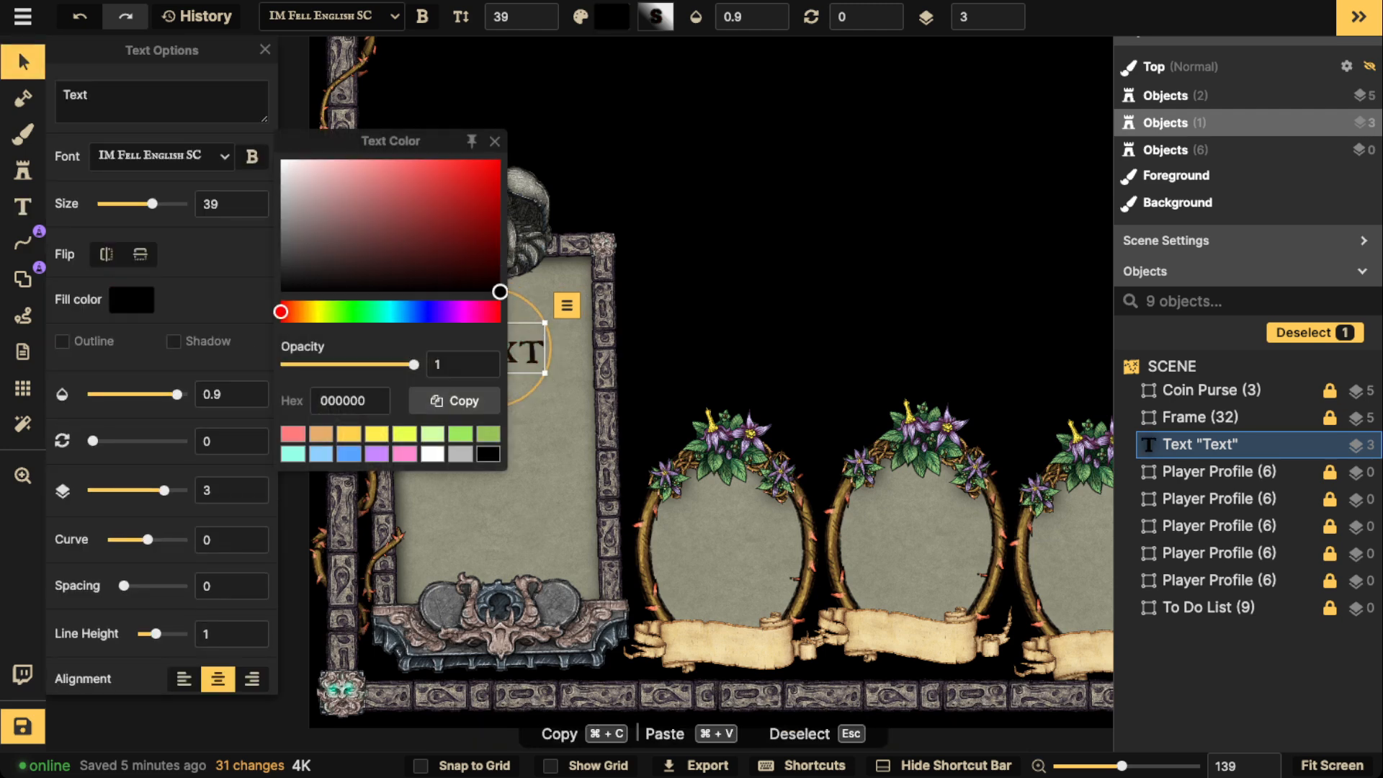
click(530, 317)
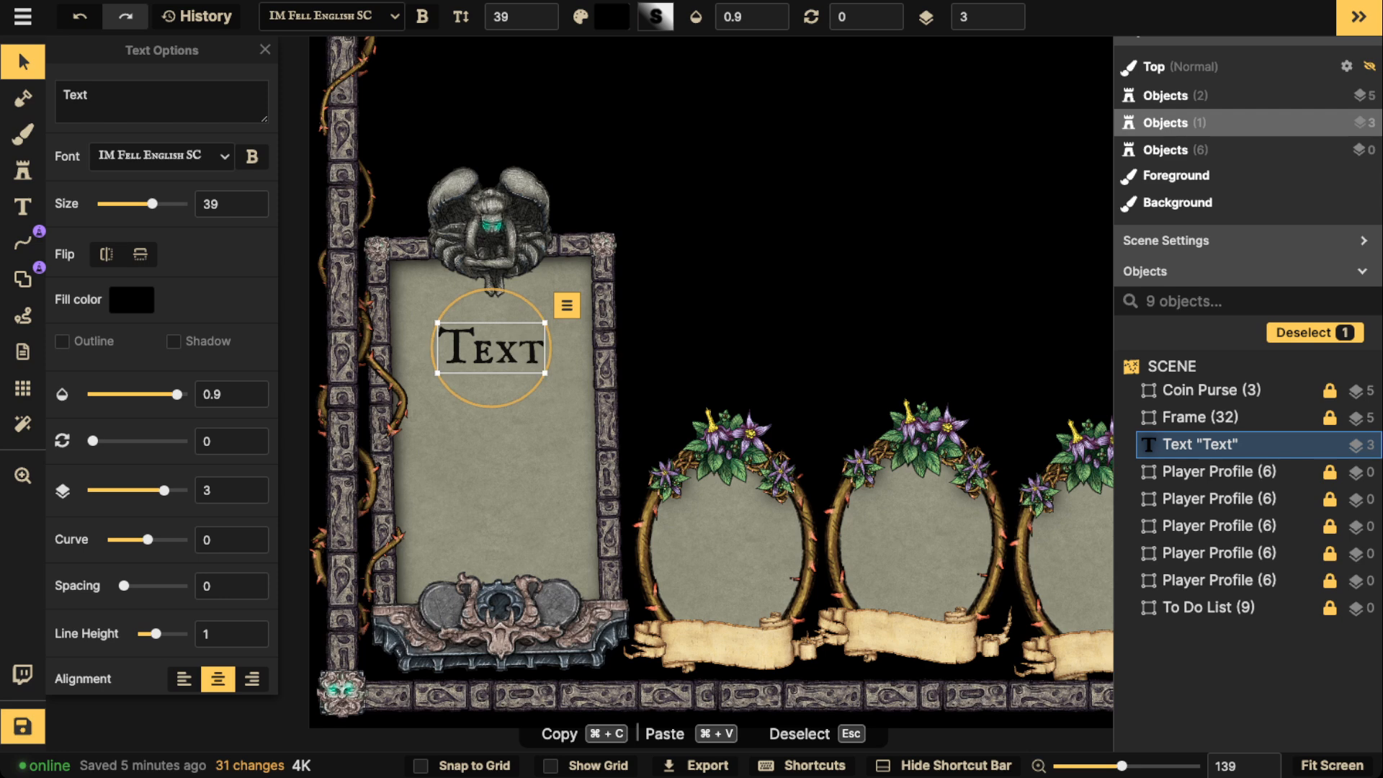
Step: Move the label up beneath the gargoyle, rotate it to 358 degrees and change its text to "To Do"
drag(491, 349, 547, 320)
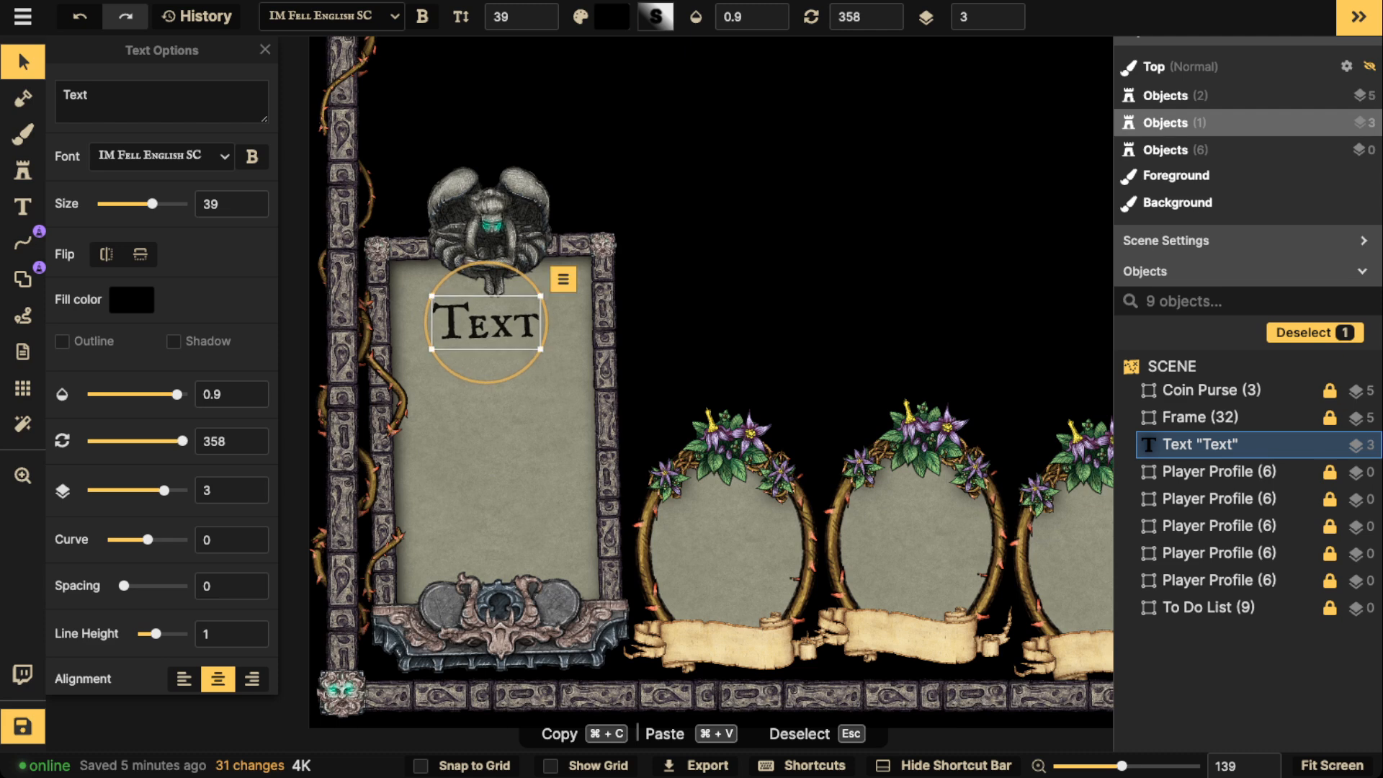
double_click(76, 95)
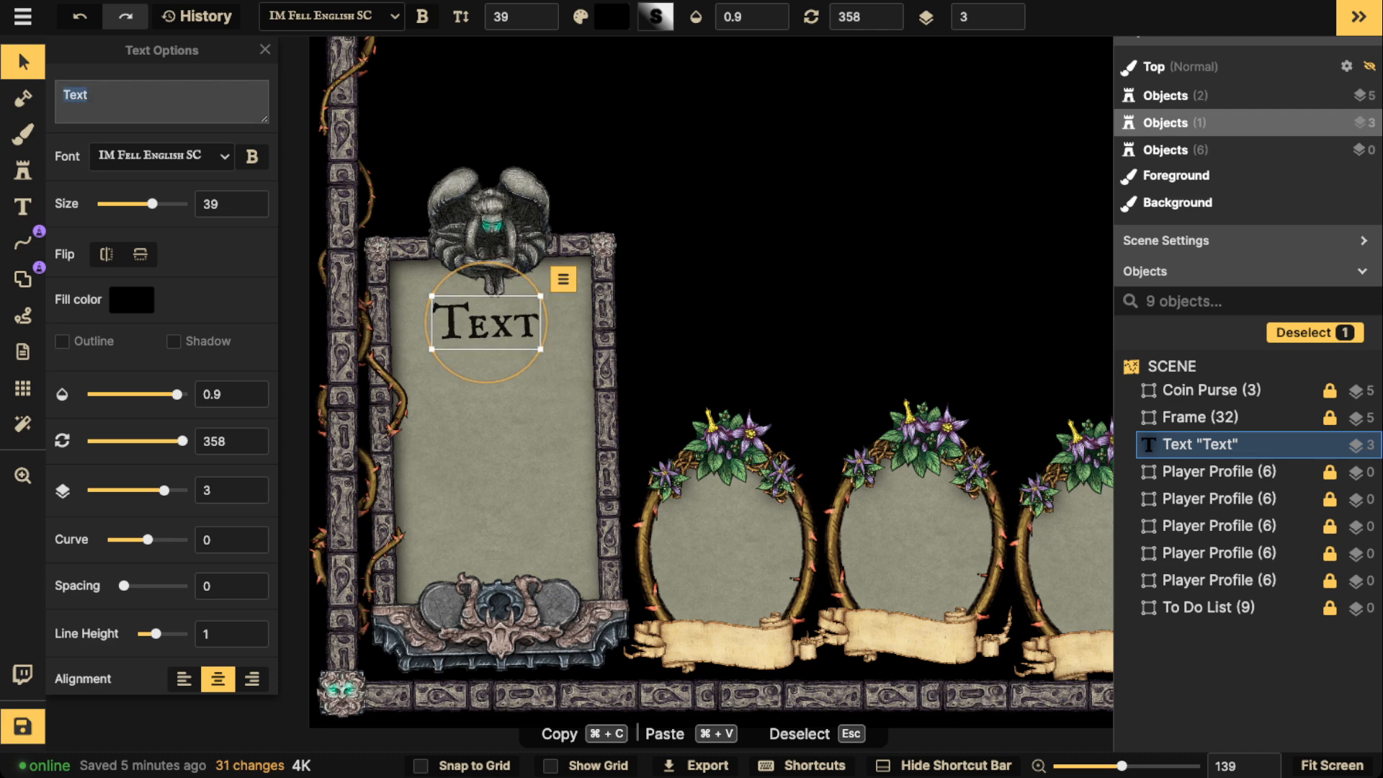
text(To)
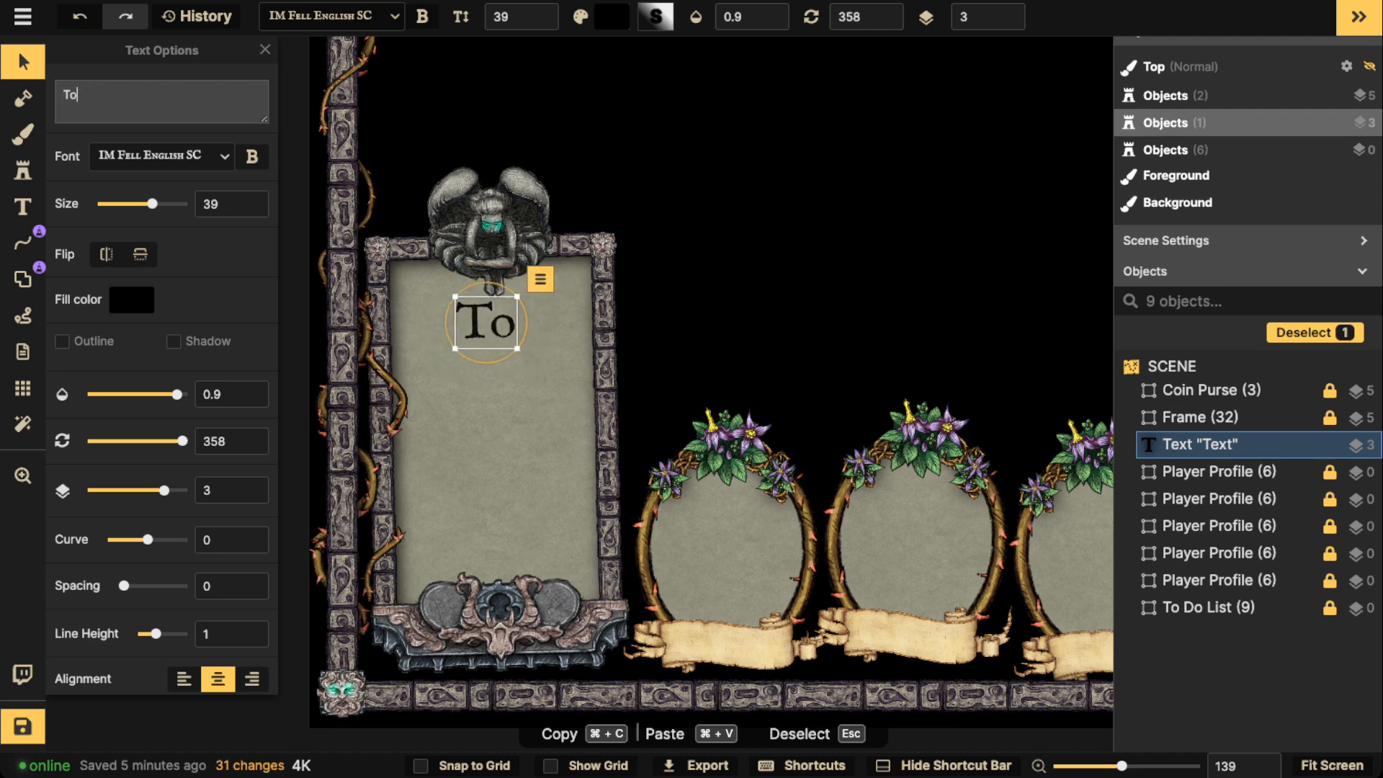
text( Do)
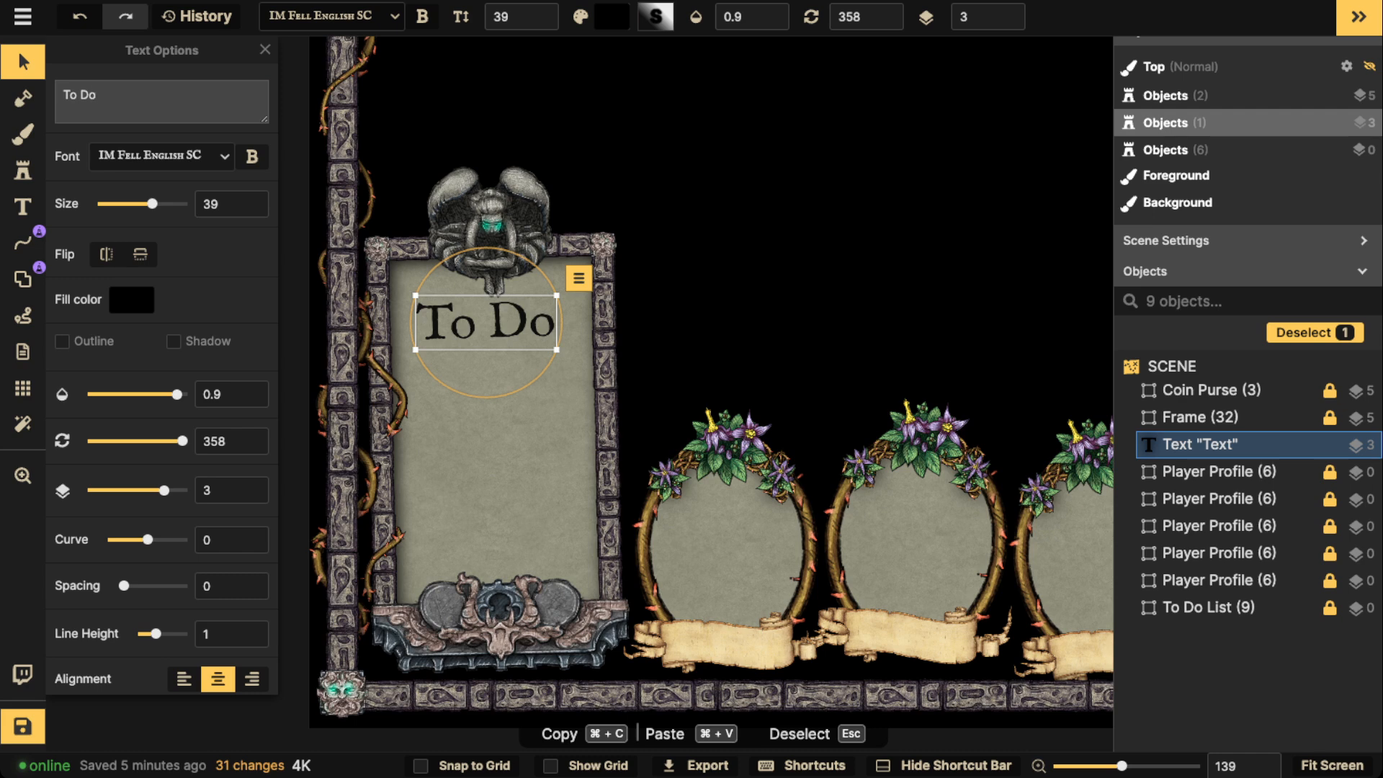
Step: Make the "To Do" heading bold, reduce it to size 36, and rotate it to 359 degrees, centering it on the parchment
click(22, 62)
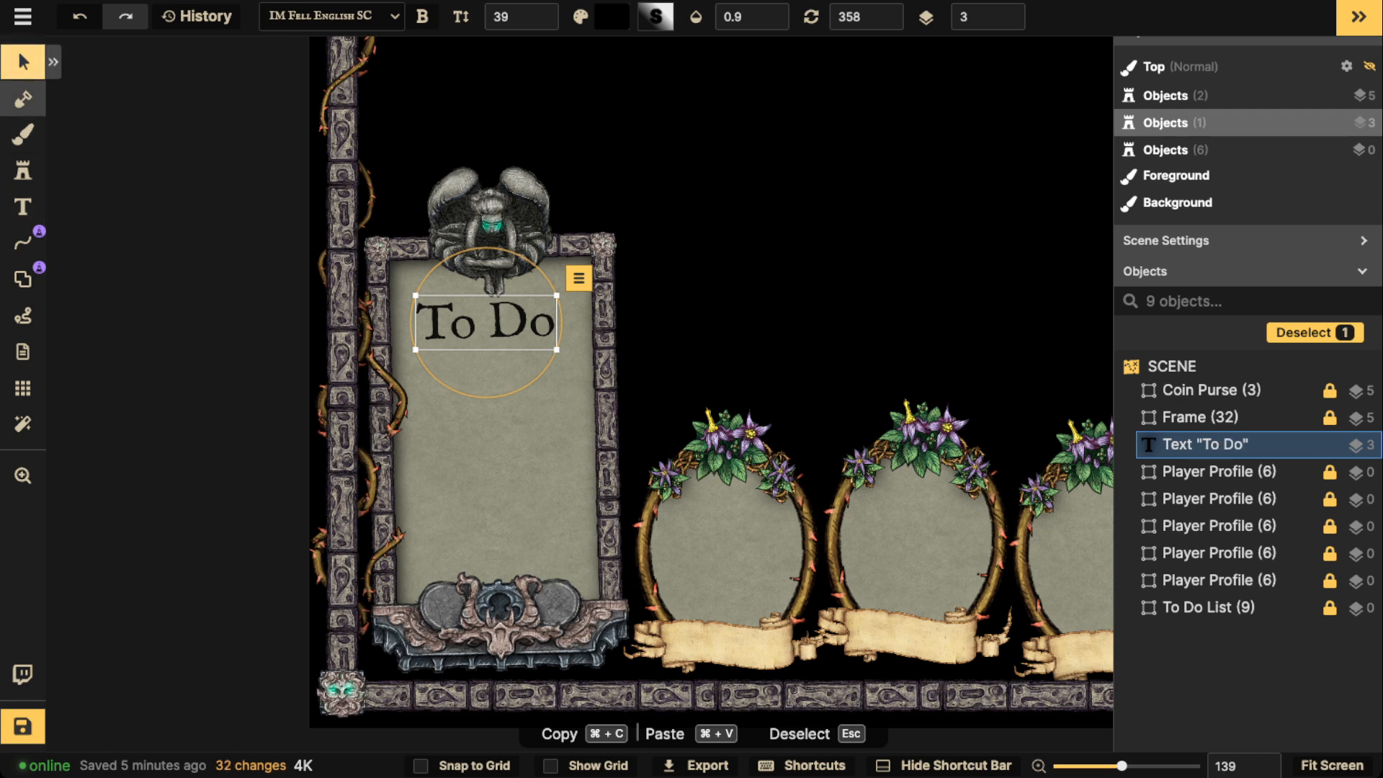
click(23, 62)
click(253, 157)
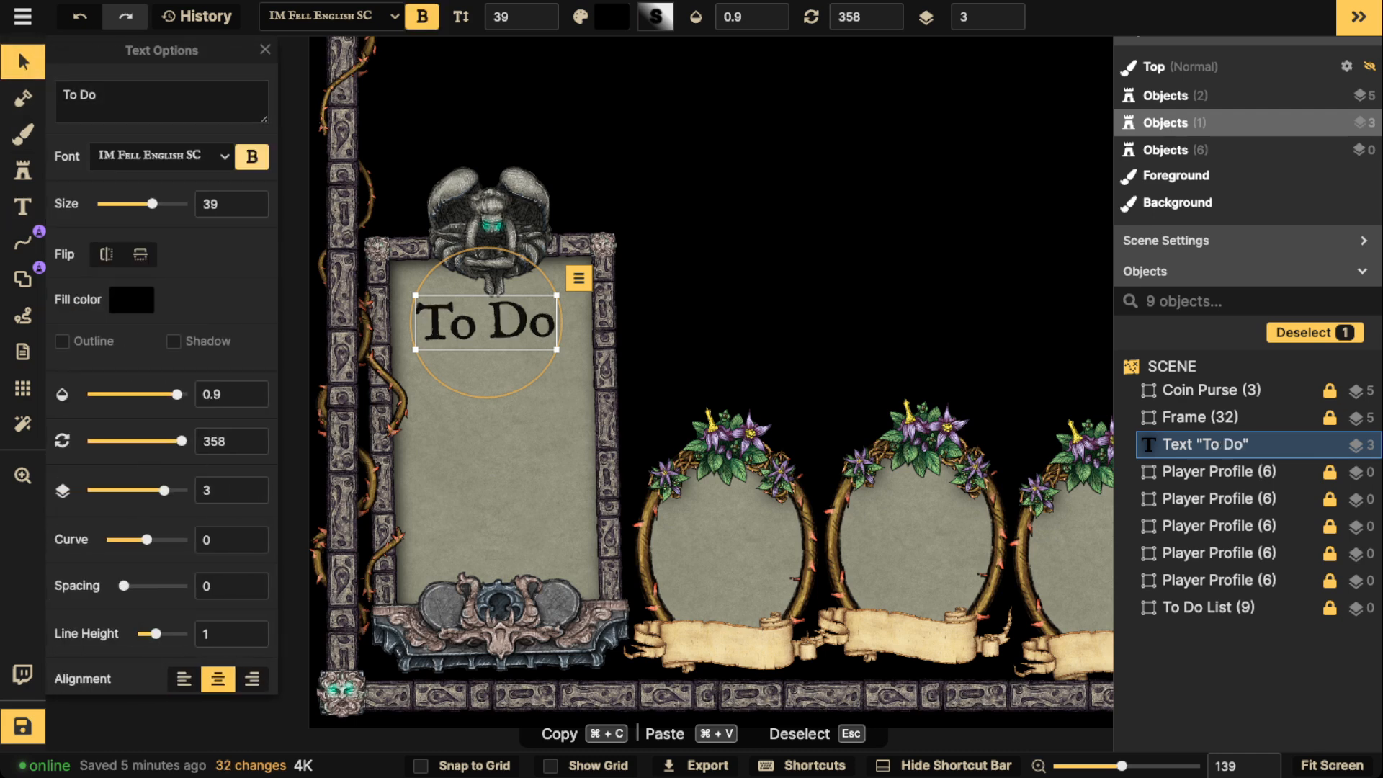
drag(557, 350, 501, 331)
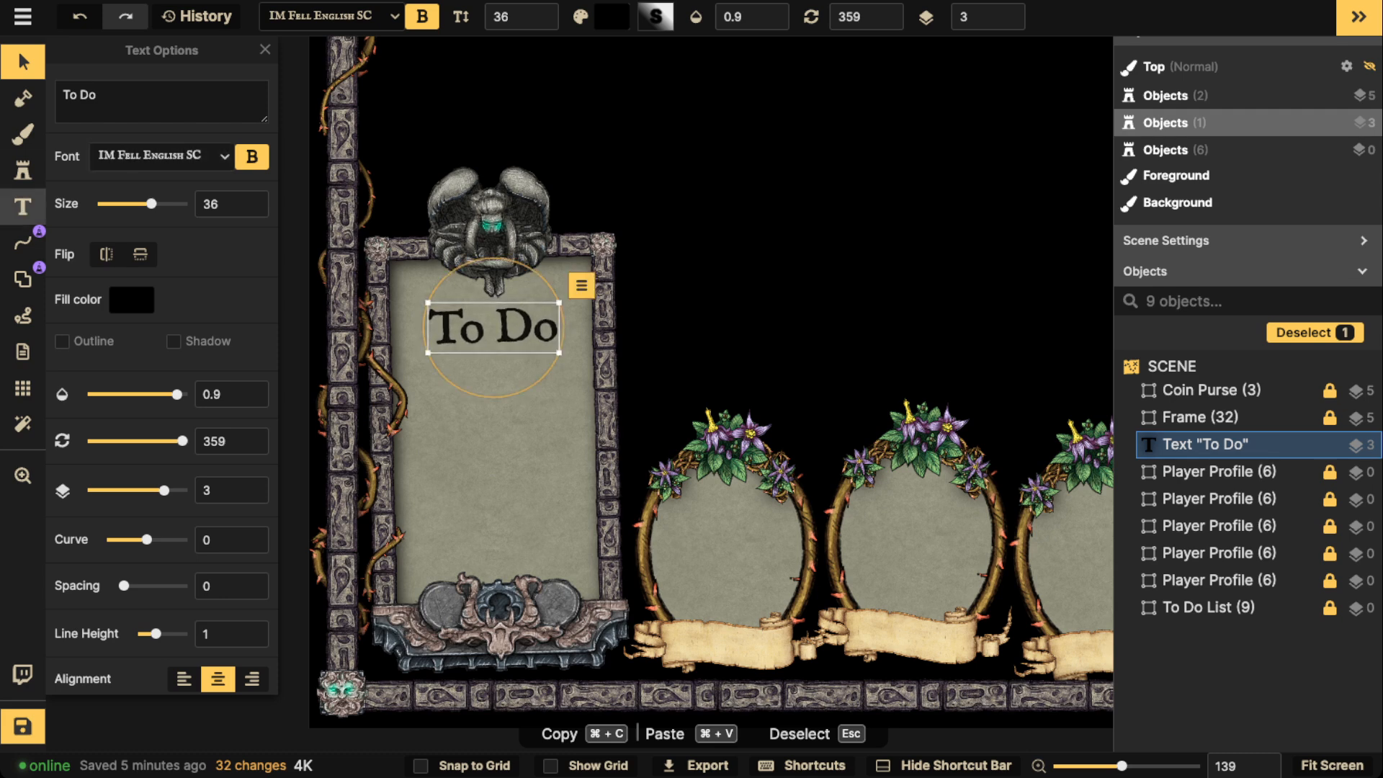
key(Escape)
Step: Draw a straight black Pen line beneath the "To Do" heading, slightly wider than the text, using a color stroke
click(23, 243)
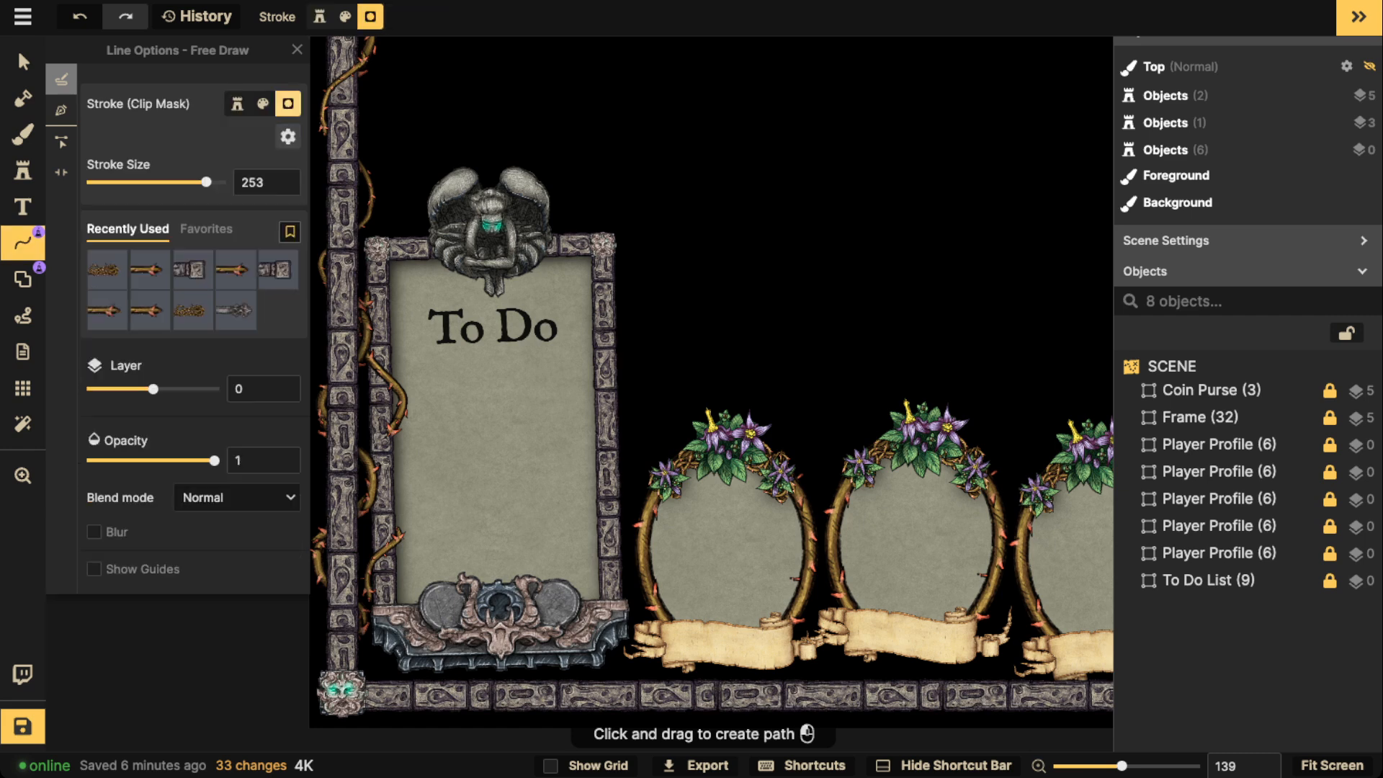
click(263, 104)
click(114, 183)
mouse_move(302, 108)
mouse_down()
mouse_move(318, 133)
mouse_move(180, 206)
mouse_up()
click(147, 202)
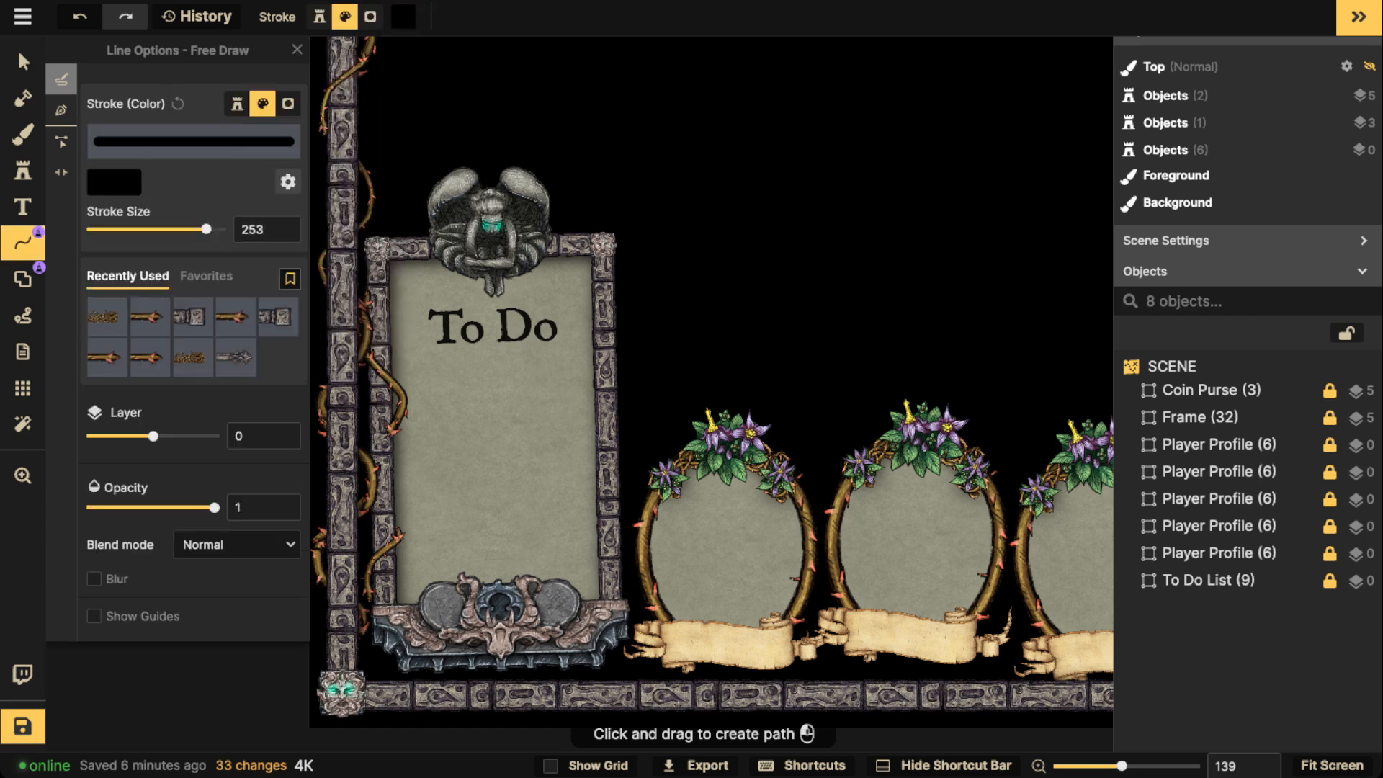
click(23, 99)
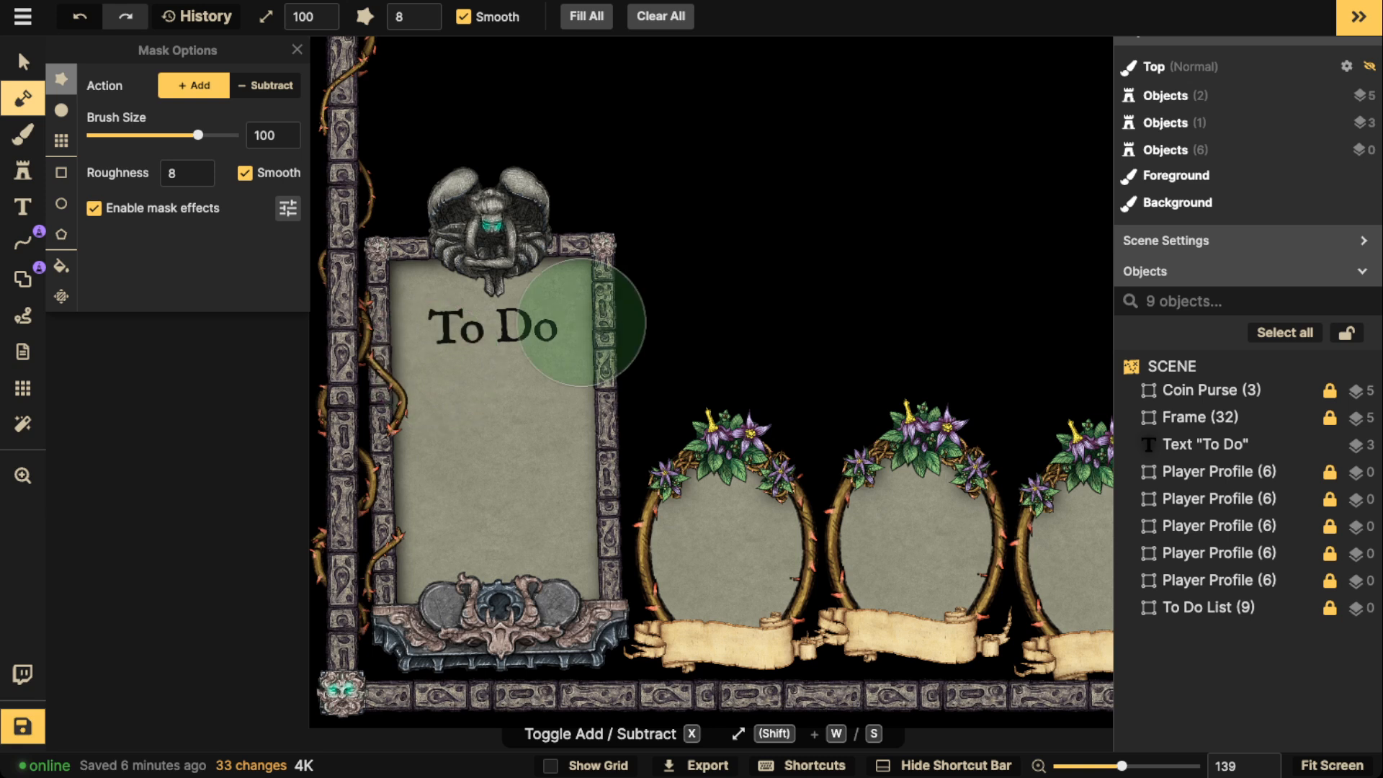
click(23, 243)
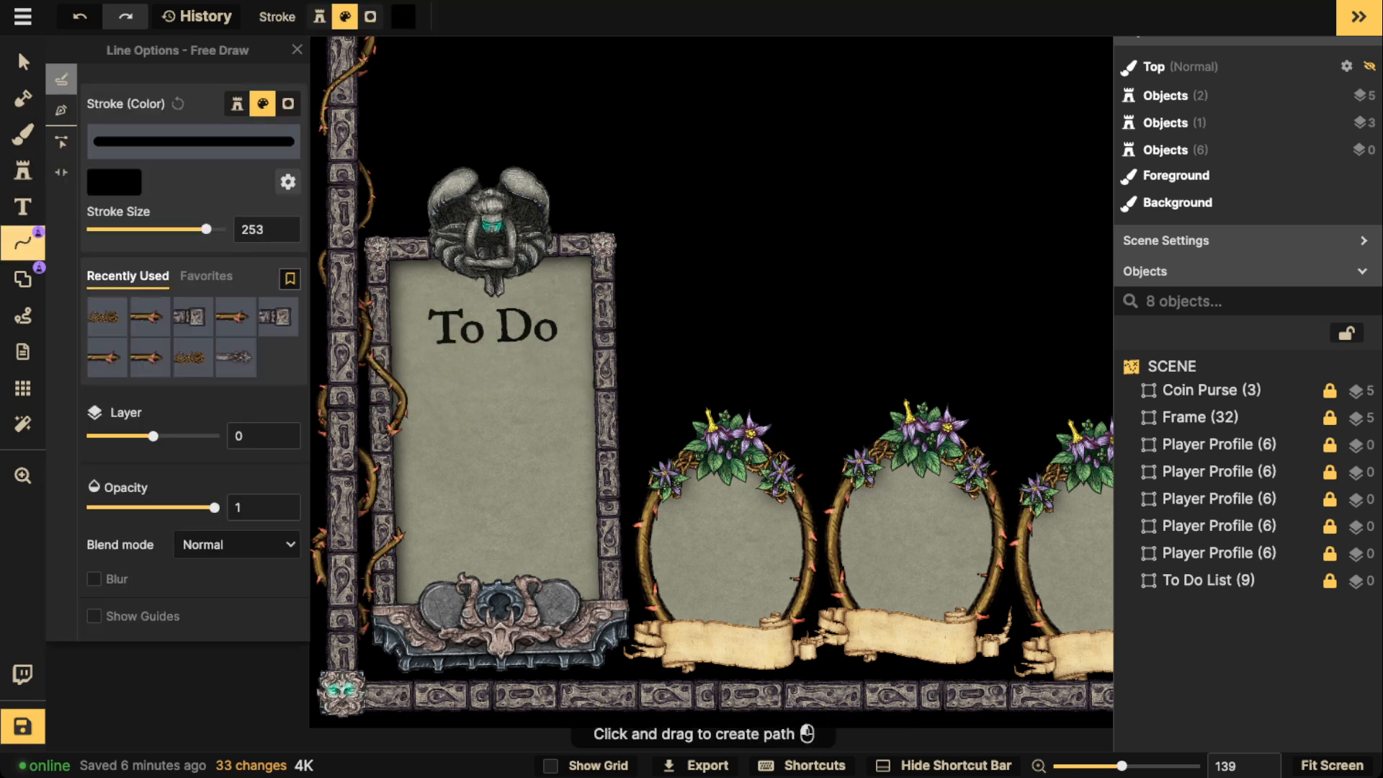
click(61, 109)
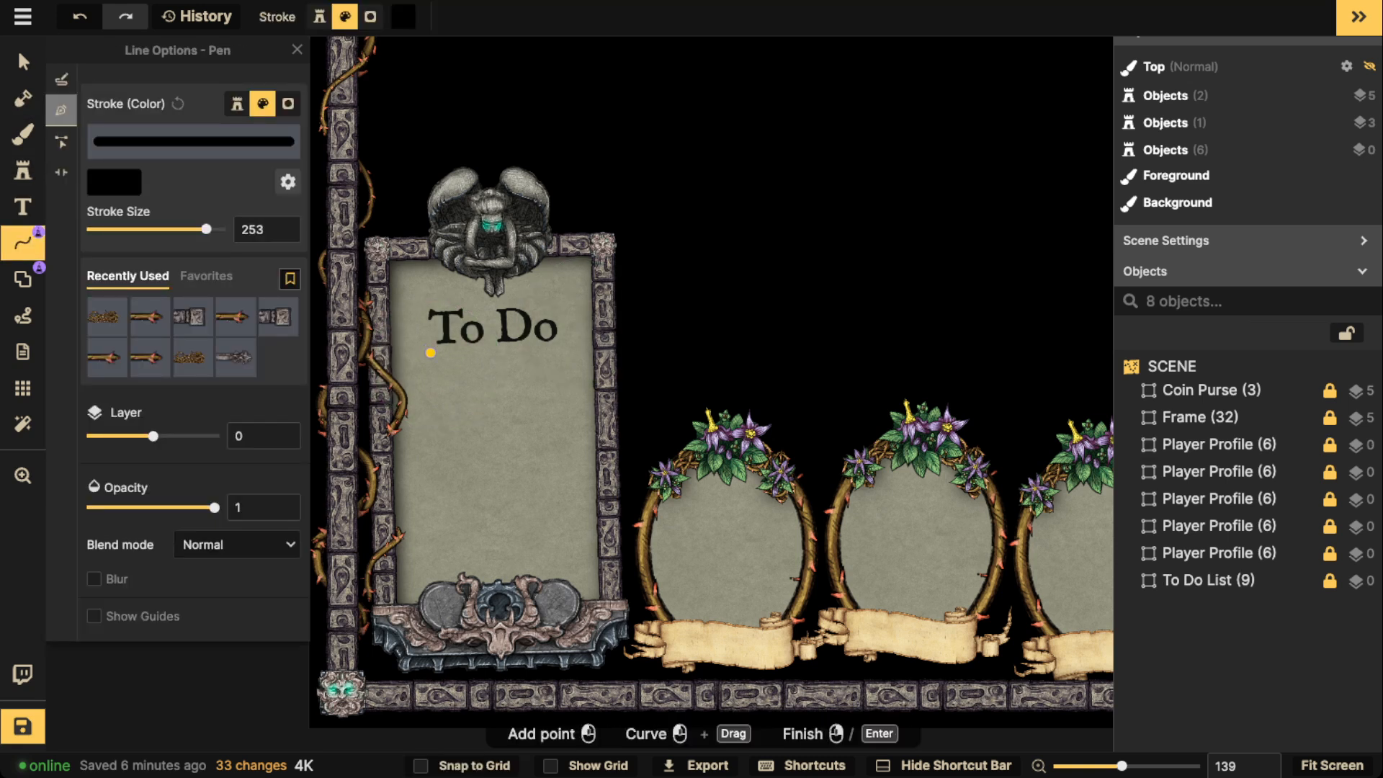
click(413, 353)
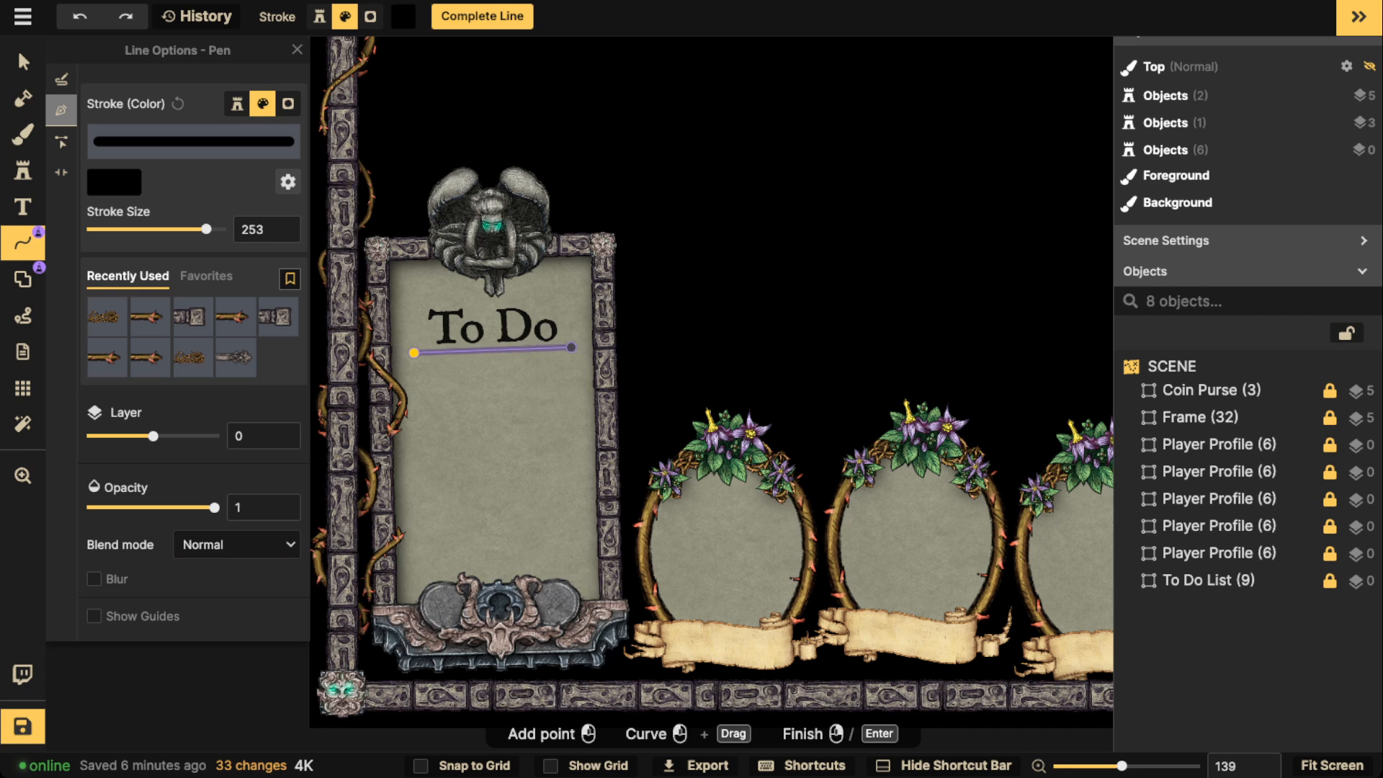
click(571, 347)
key(Return)
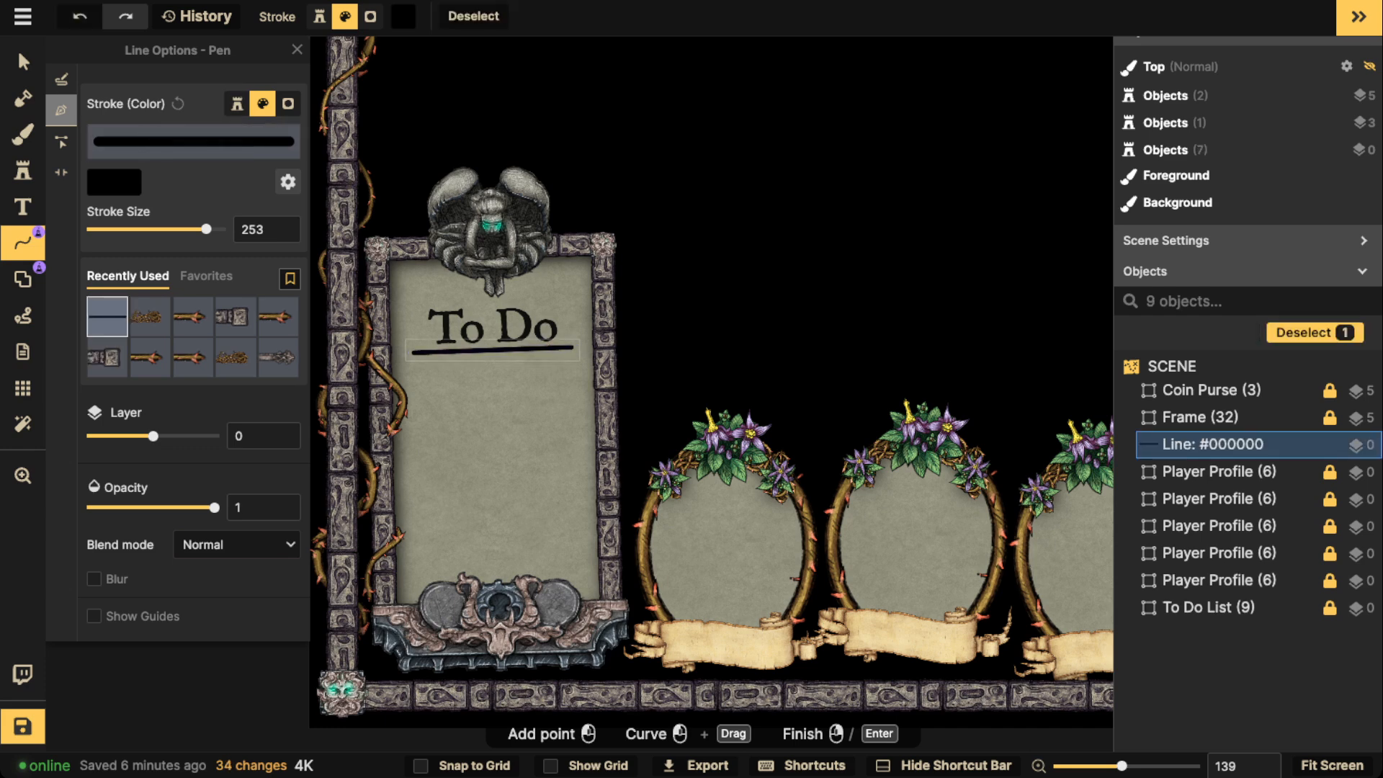
Step: Style the heading underline as dotted with square caps and gap length 1.9, and reduce its stroke size to 162
click(288, 182)
click(276, 127)
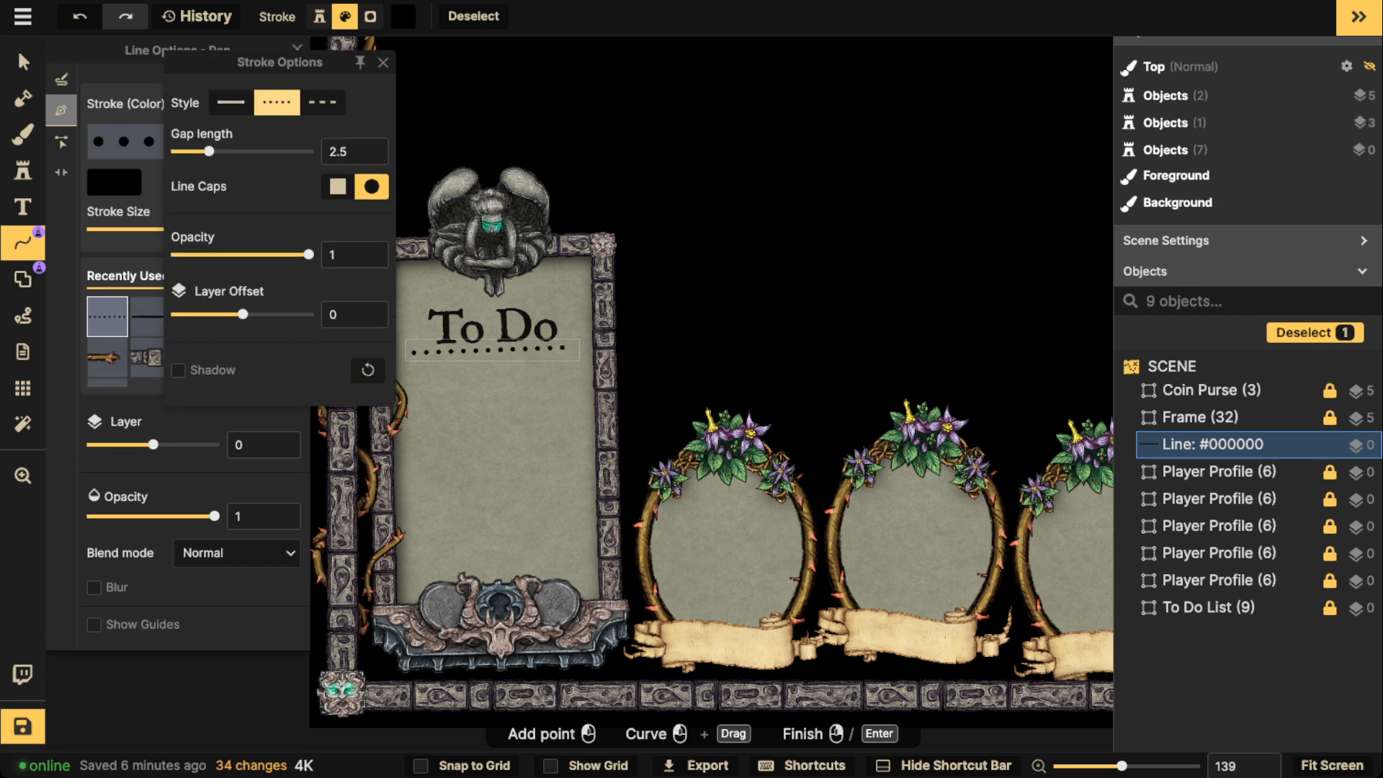
click(337, 186)
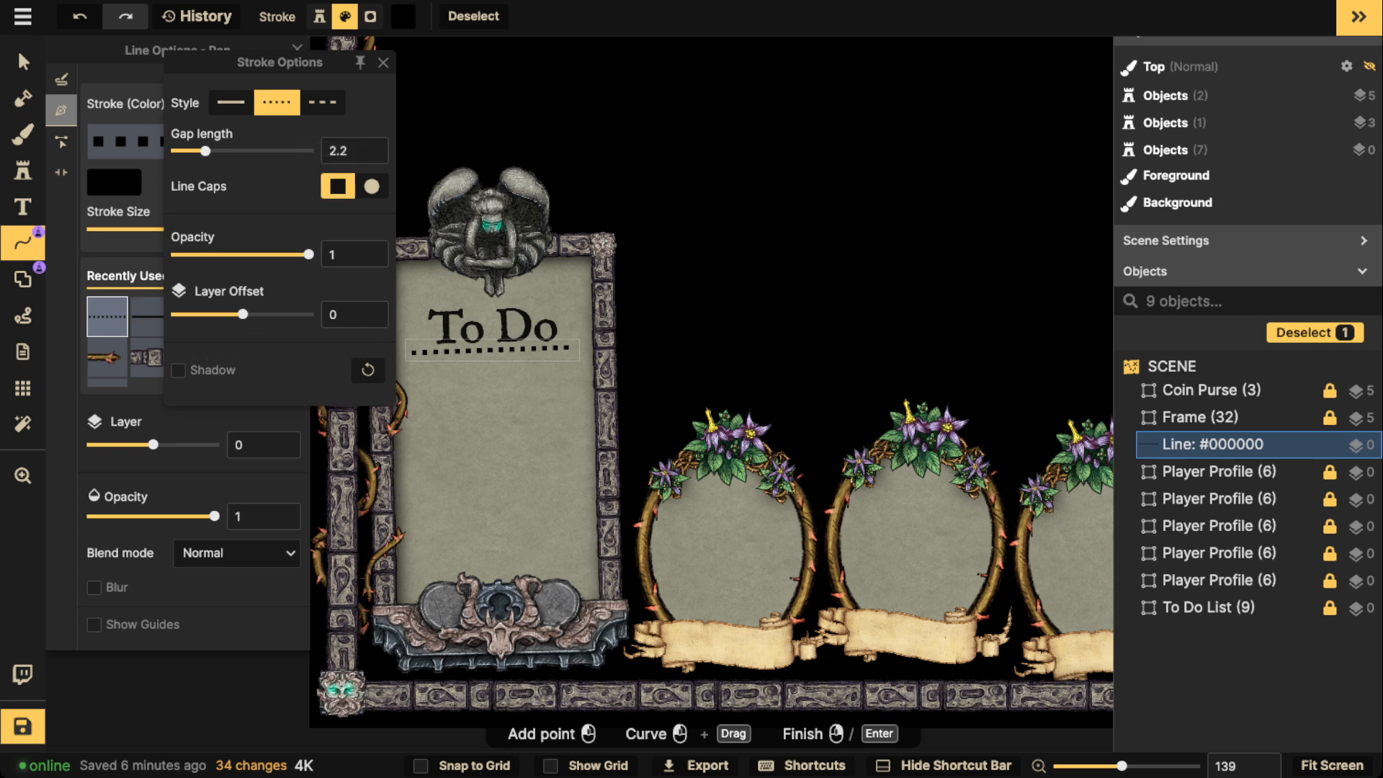
drag(206, 151, 202, 151)
click(384, 63)
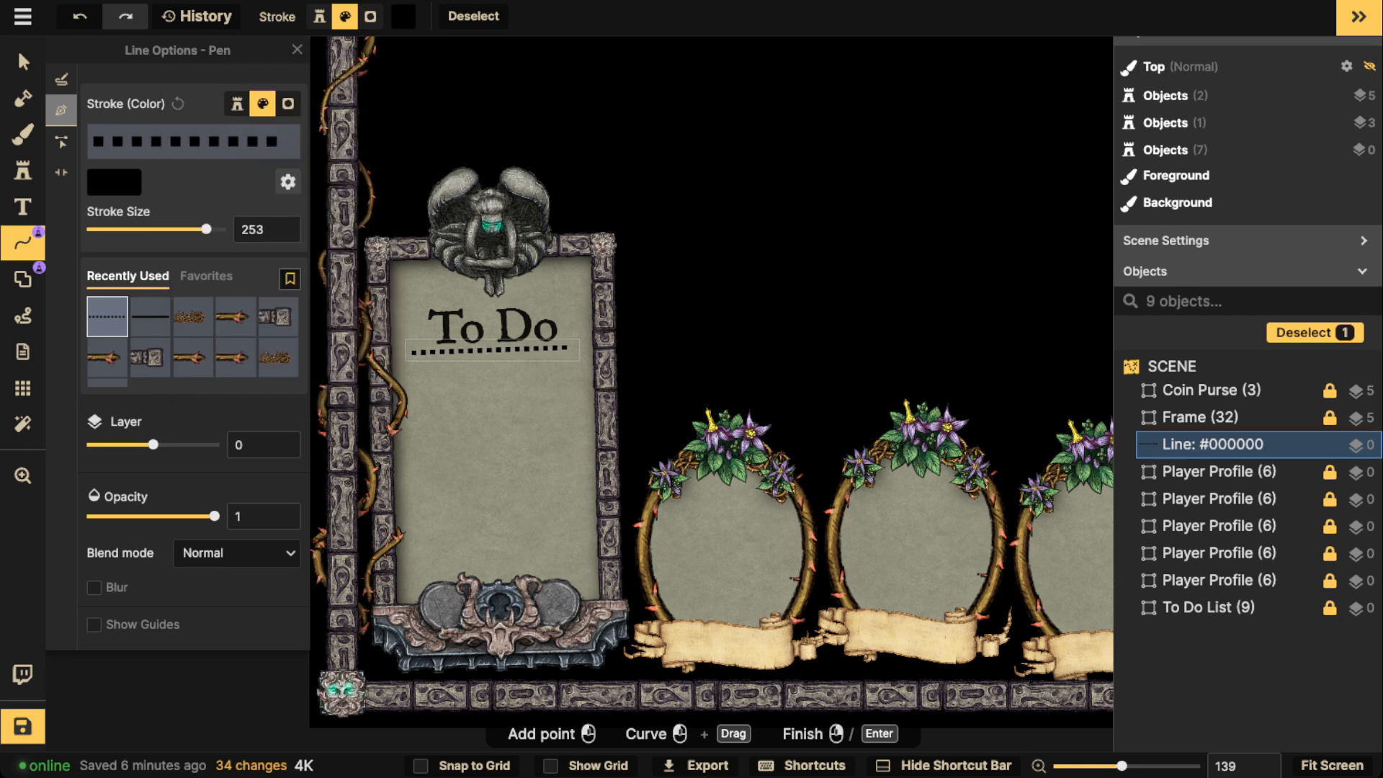
drag(207, 229, 201, 229)
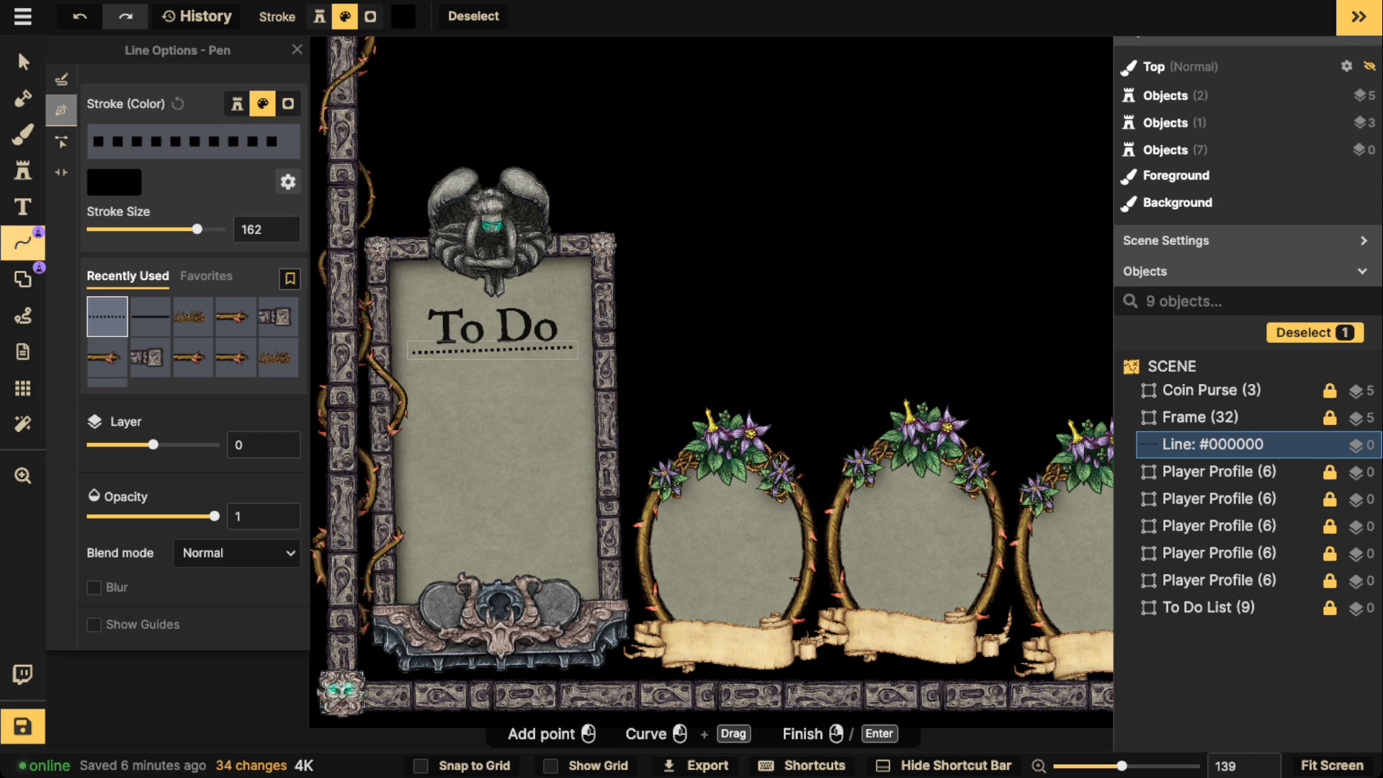
Step: Show the square scene grid over the layout
click(23, 280)
scroll(413, 426, up, 3)
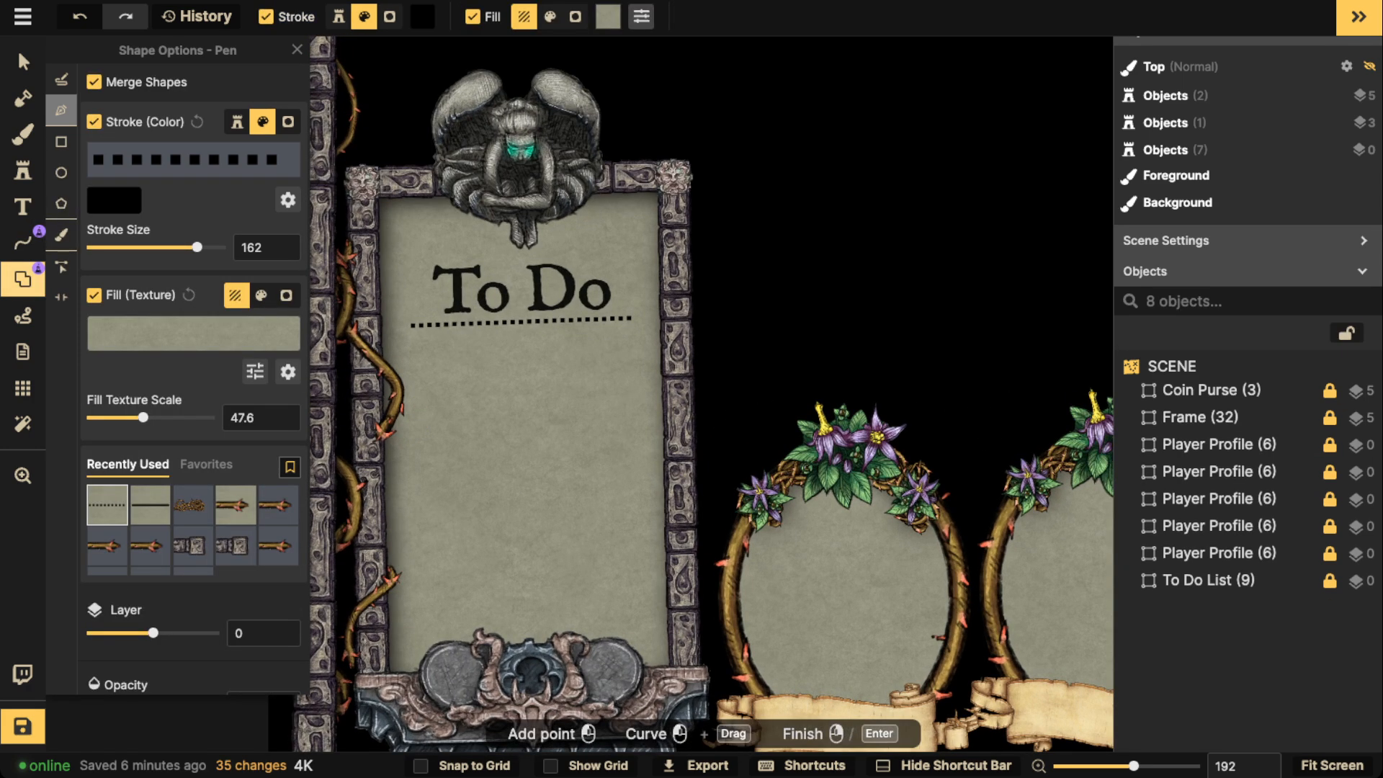
click(61, 142)
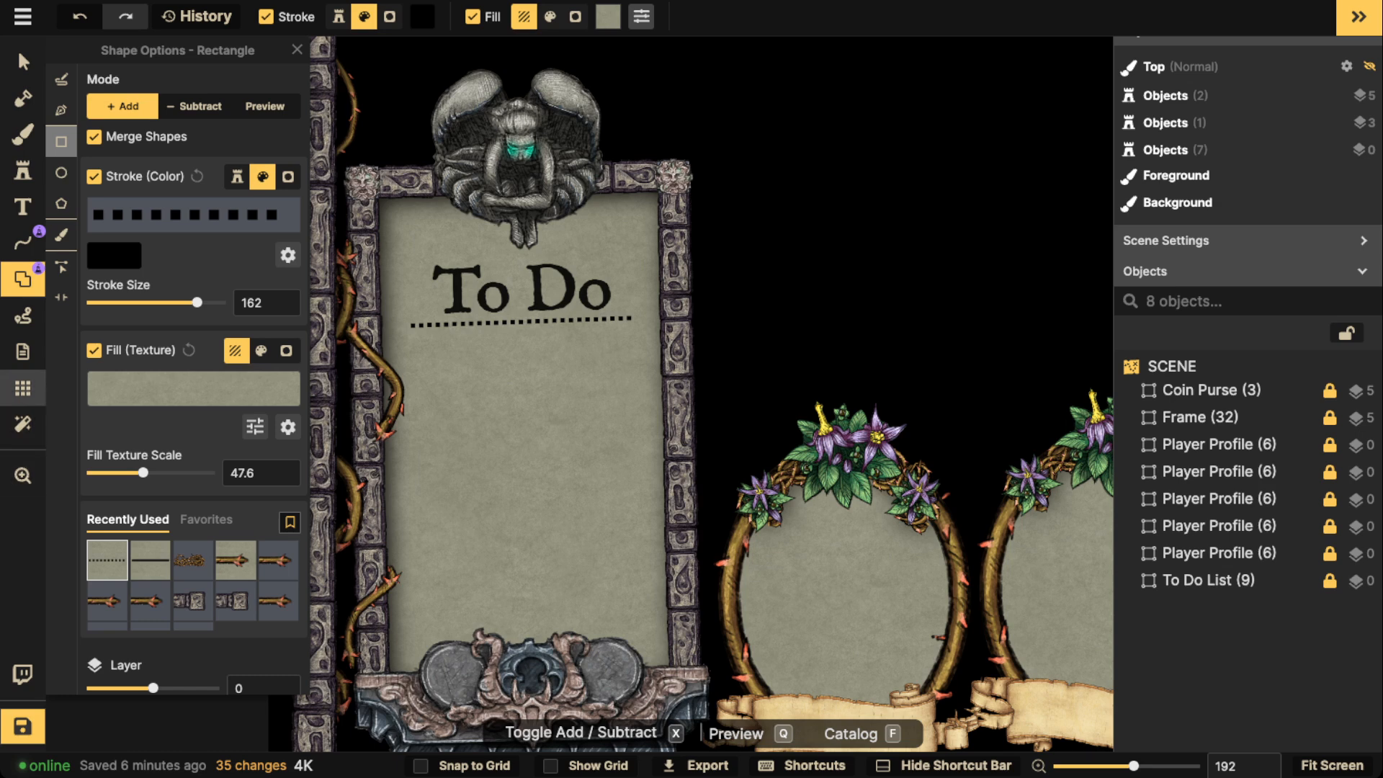
click(23, 389)
click(63, 82)
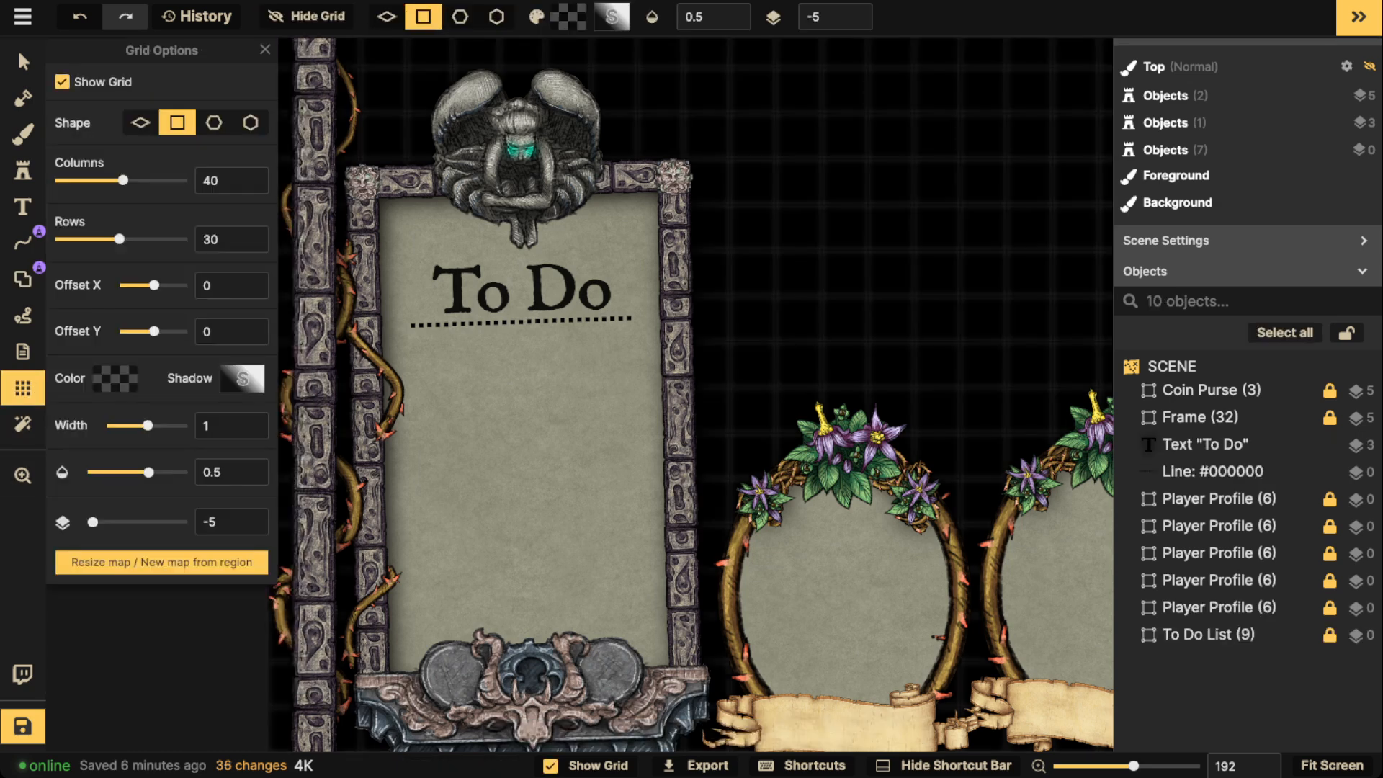
scroll(697, 354, up, 5)
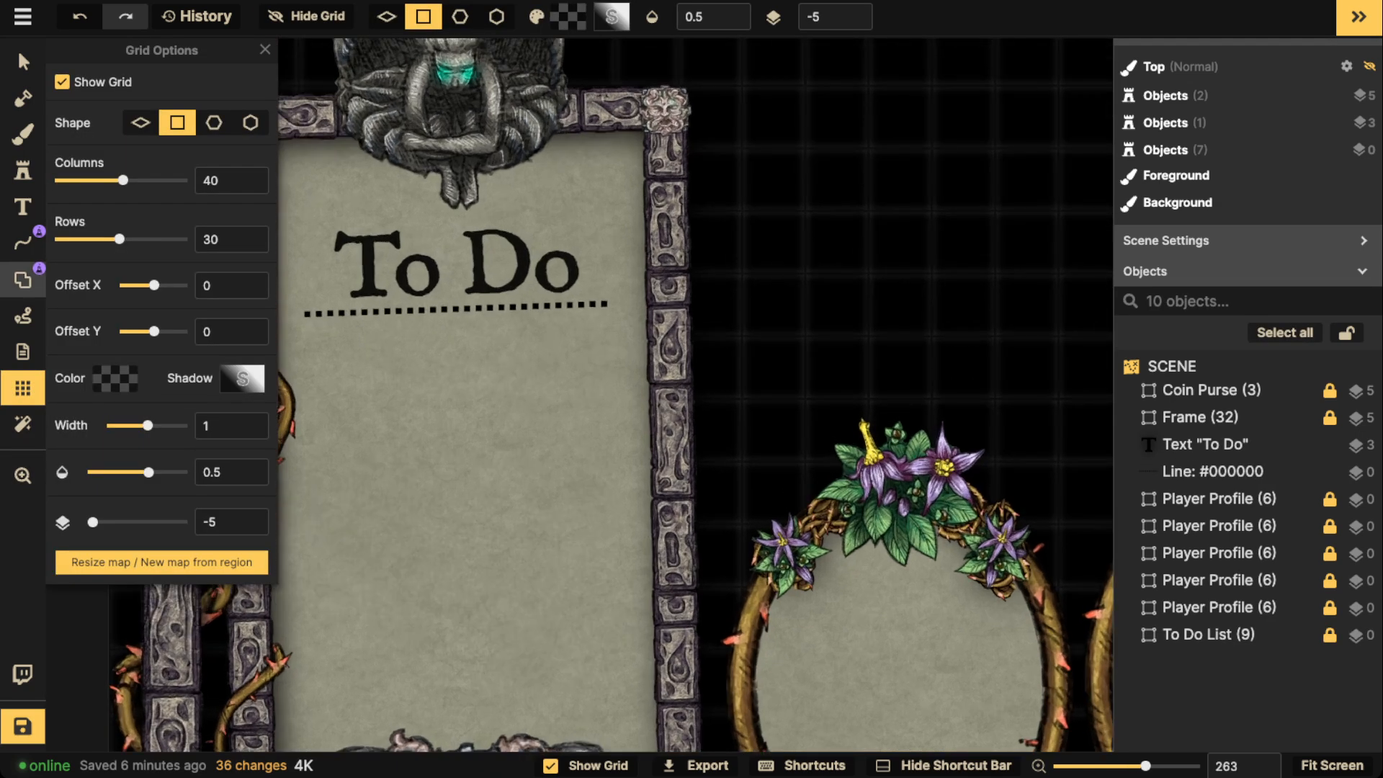
Step: Draw a small grid-snapped square checkbox on the parchment below the heading and give it a solid outline
click(23, 279)
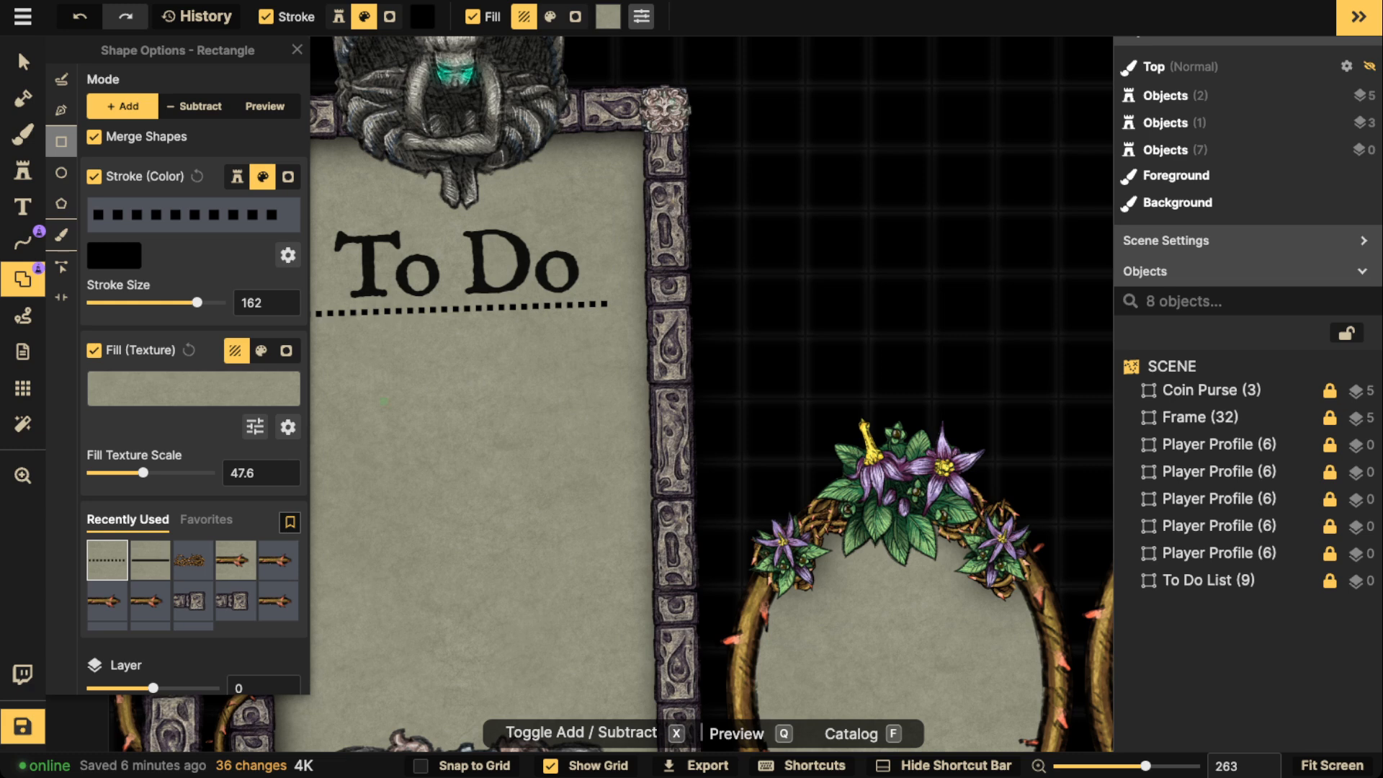
drag(384, 400, 493, 527)
key(ctrl+z)
click(462, 765)
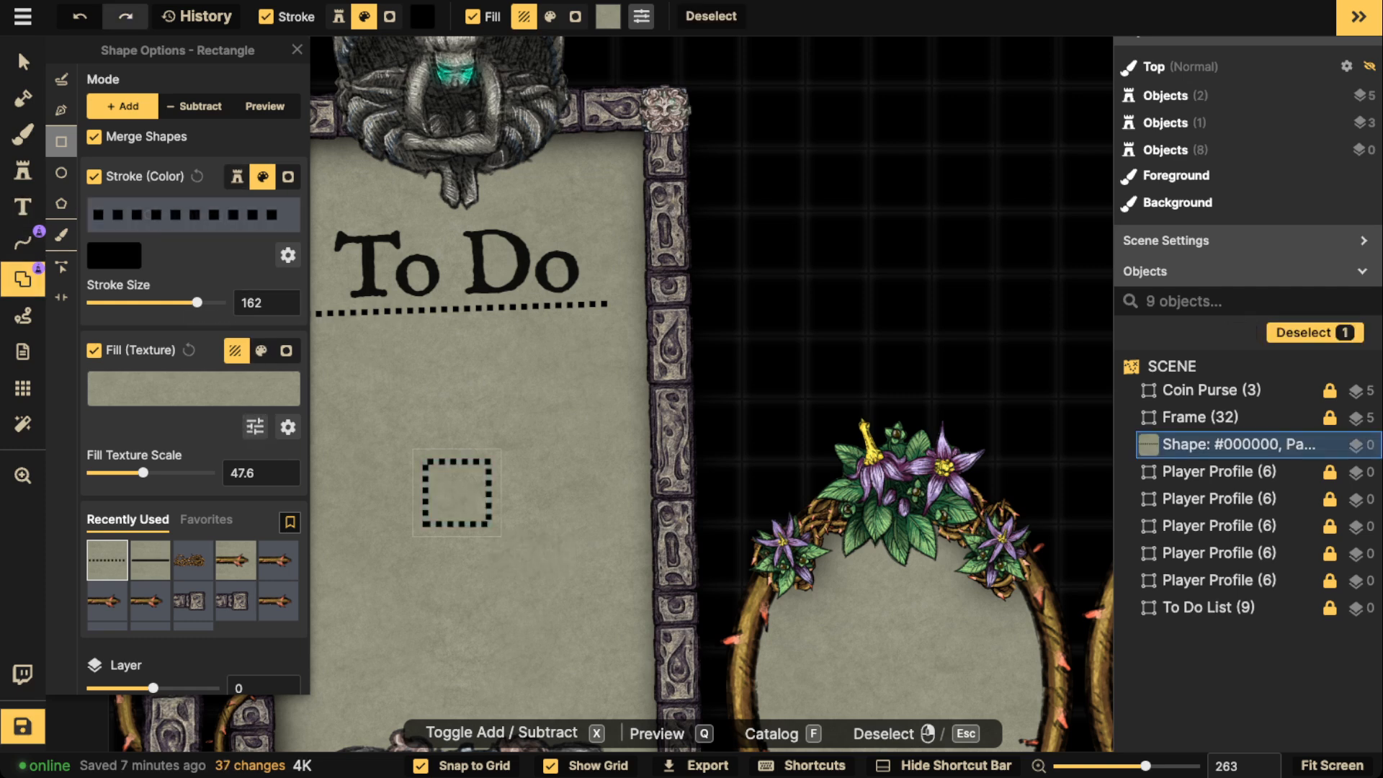
click(289, 255)
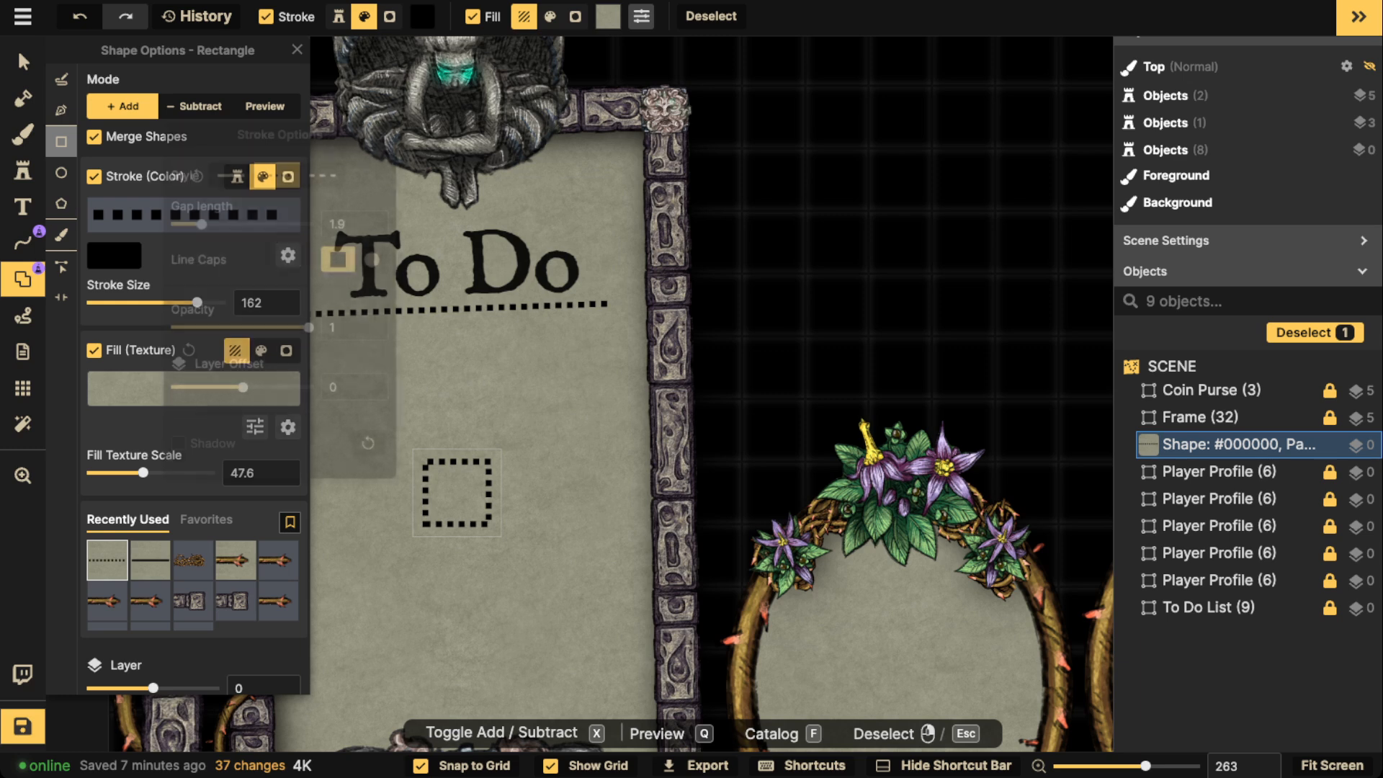
click(231, 175)
scroll(433, 509, up, 1)
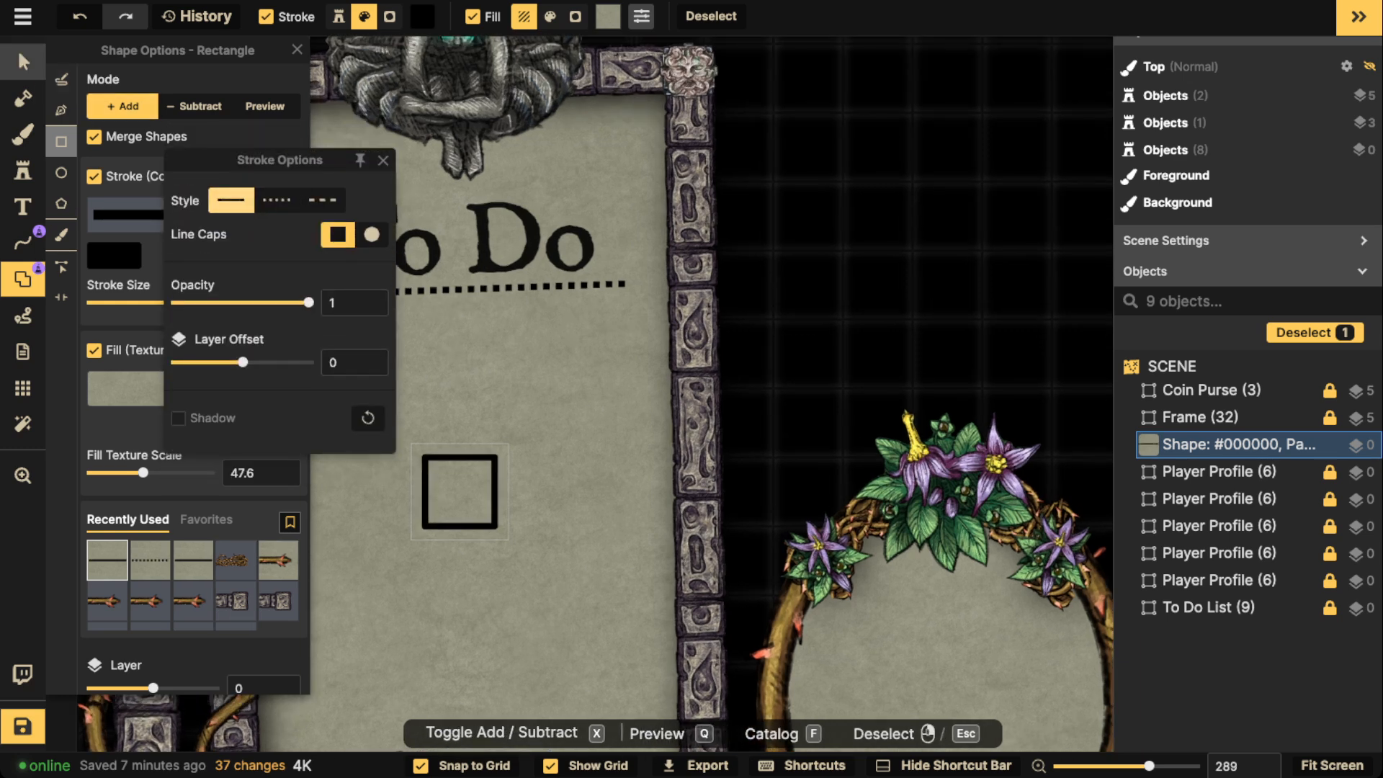
Step: Move the checkbox under the left end of the dotted underline, turn off grid snapping and shrink the box slightly
click(23, 62)
scroll(294, 272, down, 2)
drag(310, 288, 581, 289)
drag(708, 461, 593, 346)
click(461, 766)
drag(634, 387, 595, 391)
Step: Duplicate the dotted underline, make the copy solid, scale it to size 79 and place it beside the checkbox
scroll(592, 379, up, 2)
click(705, 269)
key(super+c)
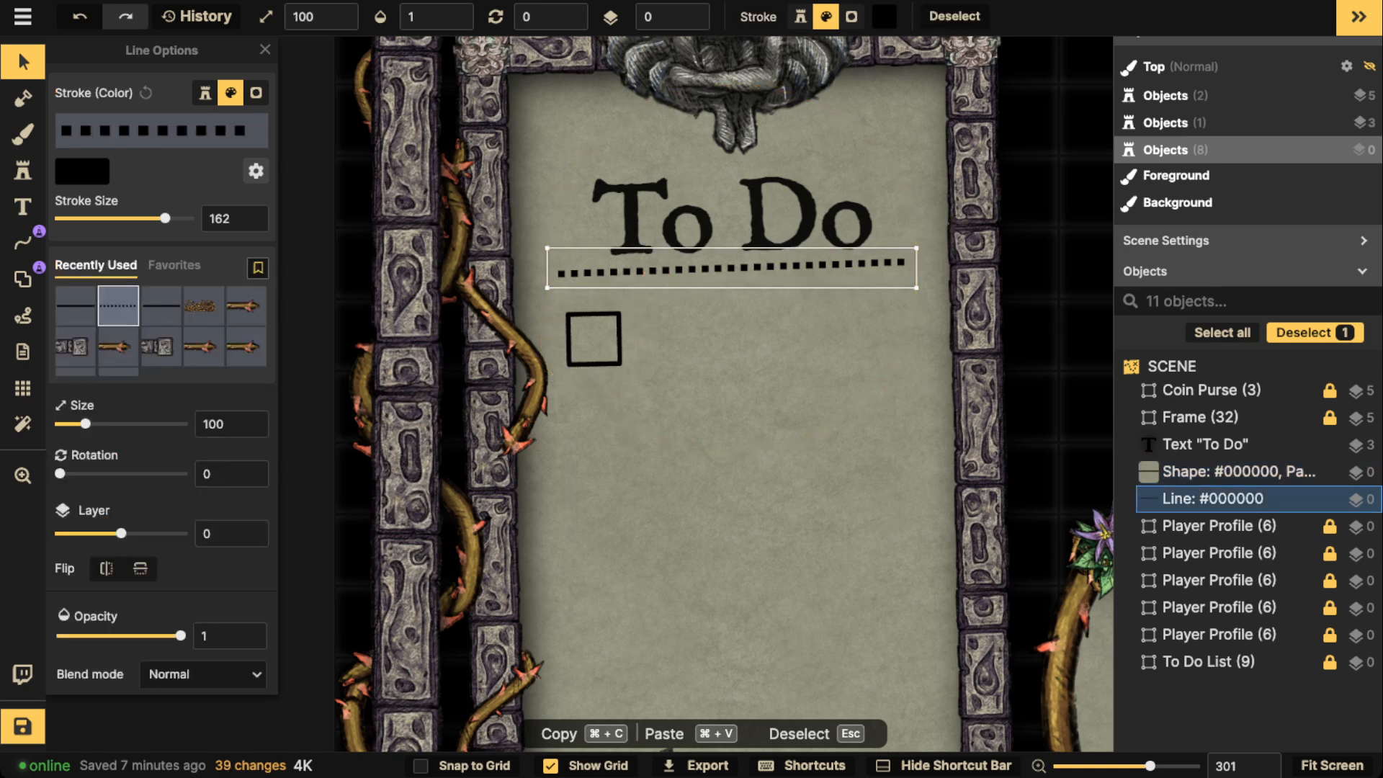
key(super+v)
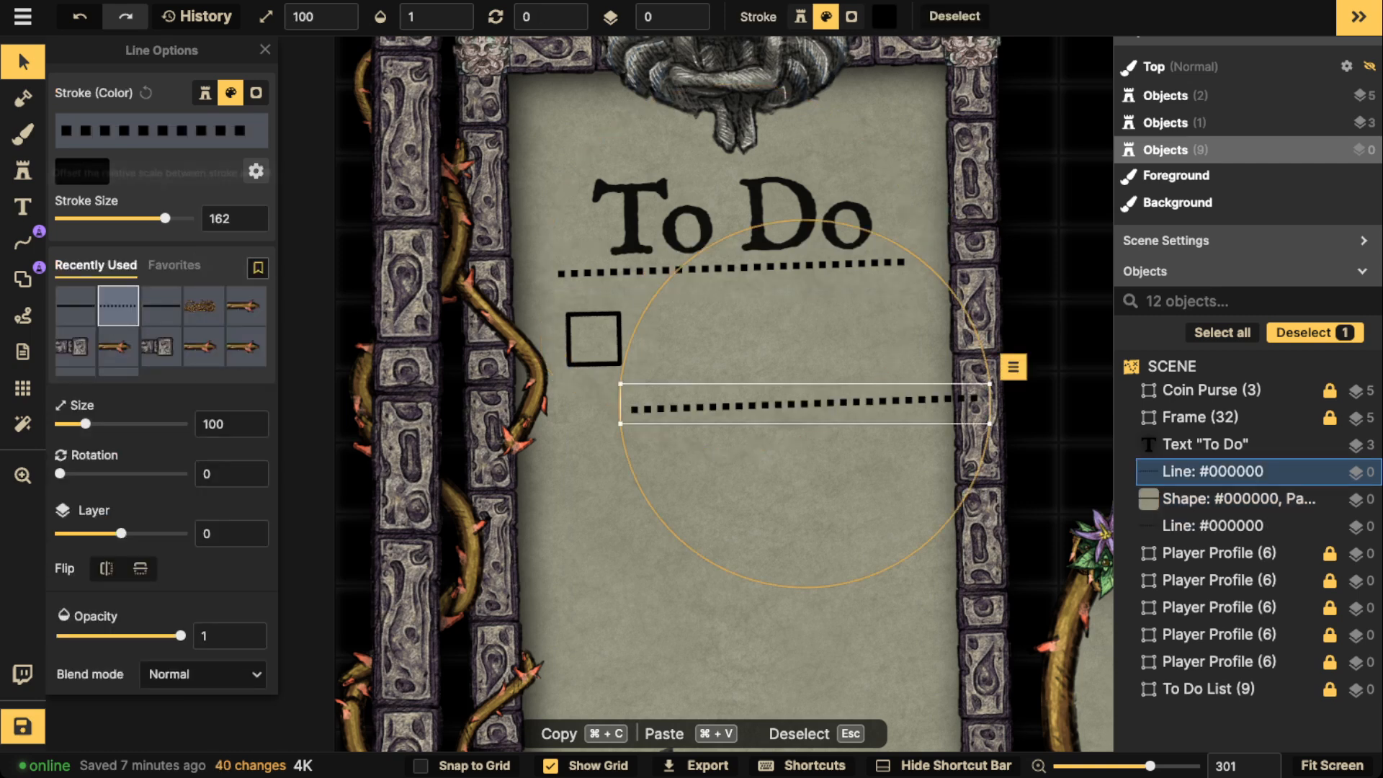
click(255, 171)
click(199, 91)
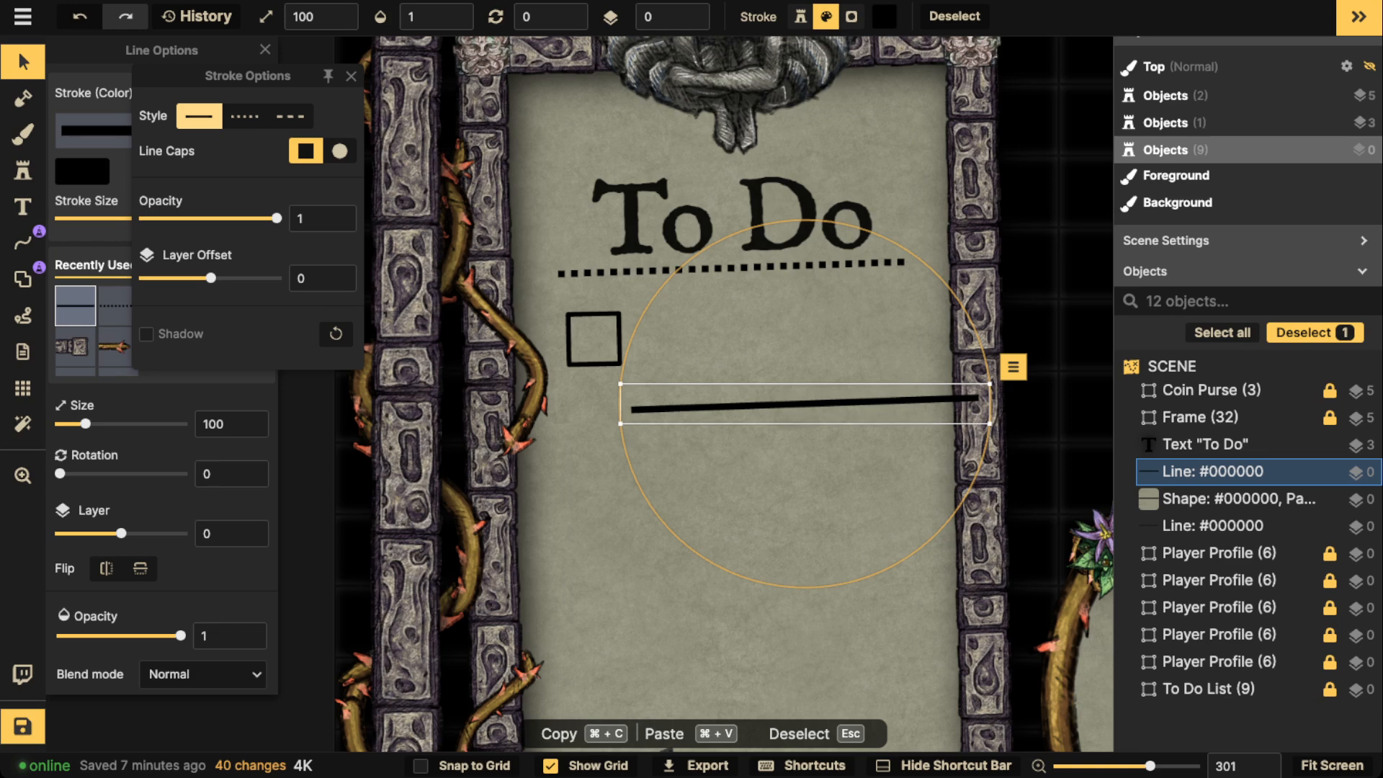
drag(620, 403, 697, 400)
drag(843, 399, 769, 357)
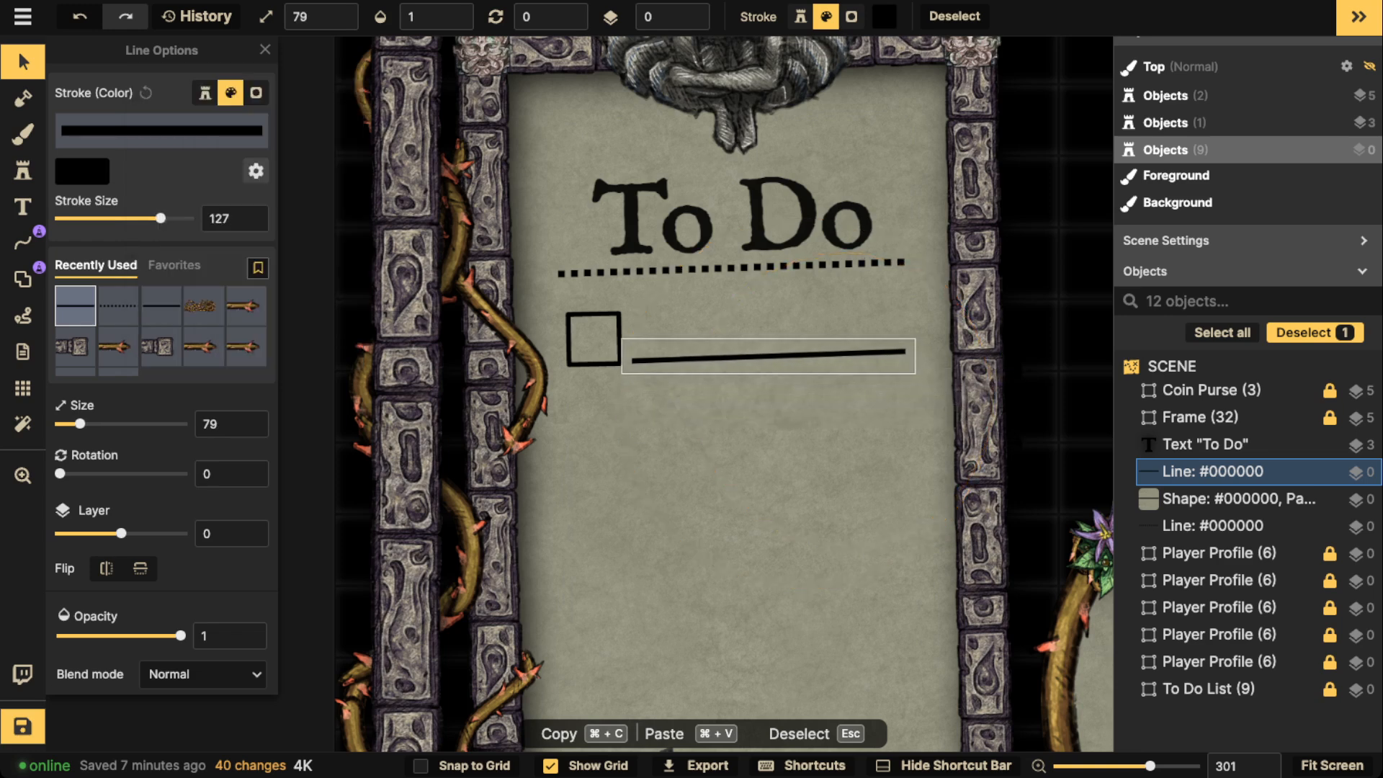
mouse_move(937, 323)
mouse_down()
mouse_move(929, 345)
mouse_move(937, 326)
mouse_up()
Step: Duplicate the checkbox together with its solid line and place the copy directly below as the second checklist row
click(1213, 525)
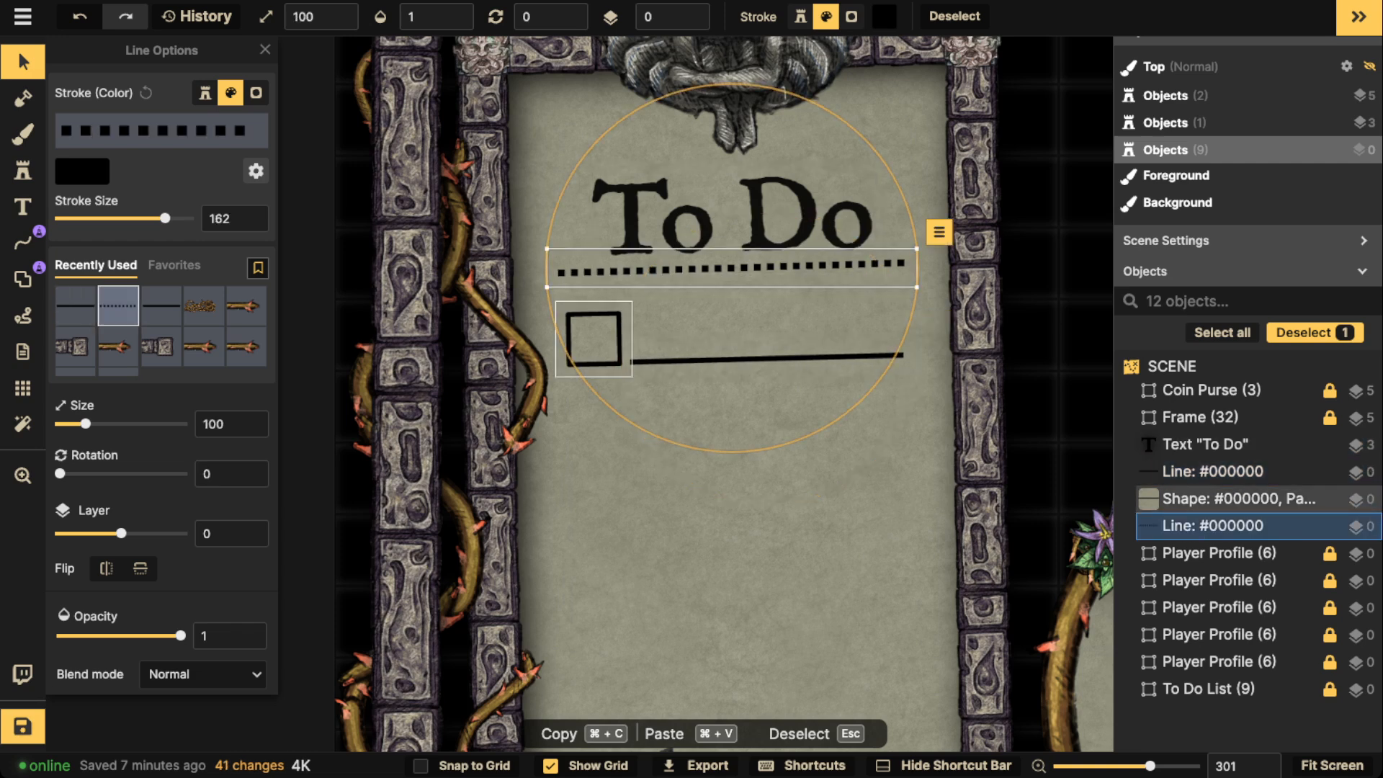
click(1239, 498)
shift+click(1212, 471)
key(super+v)
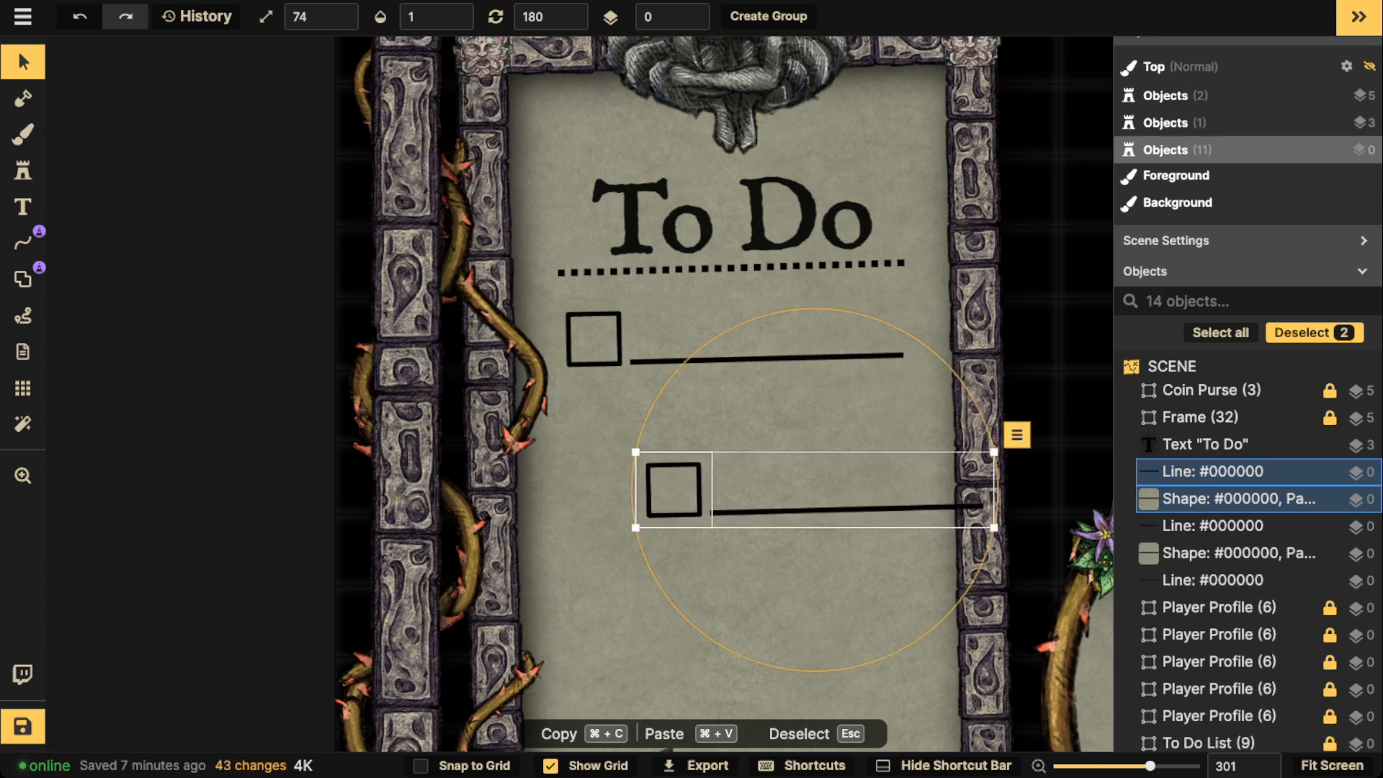
drag(815, 490, 736, 431)
Step: Paste two more copies of the checkbox and line, stacking them below as the third and fourth checklist rows
scroll(736, 431, down, 2)
key(super+v)
drag(738, 288, 741, 380)
key(super+v)
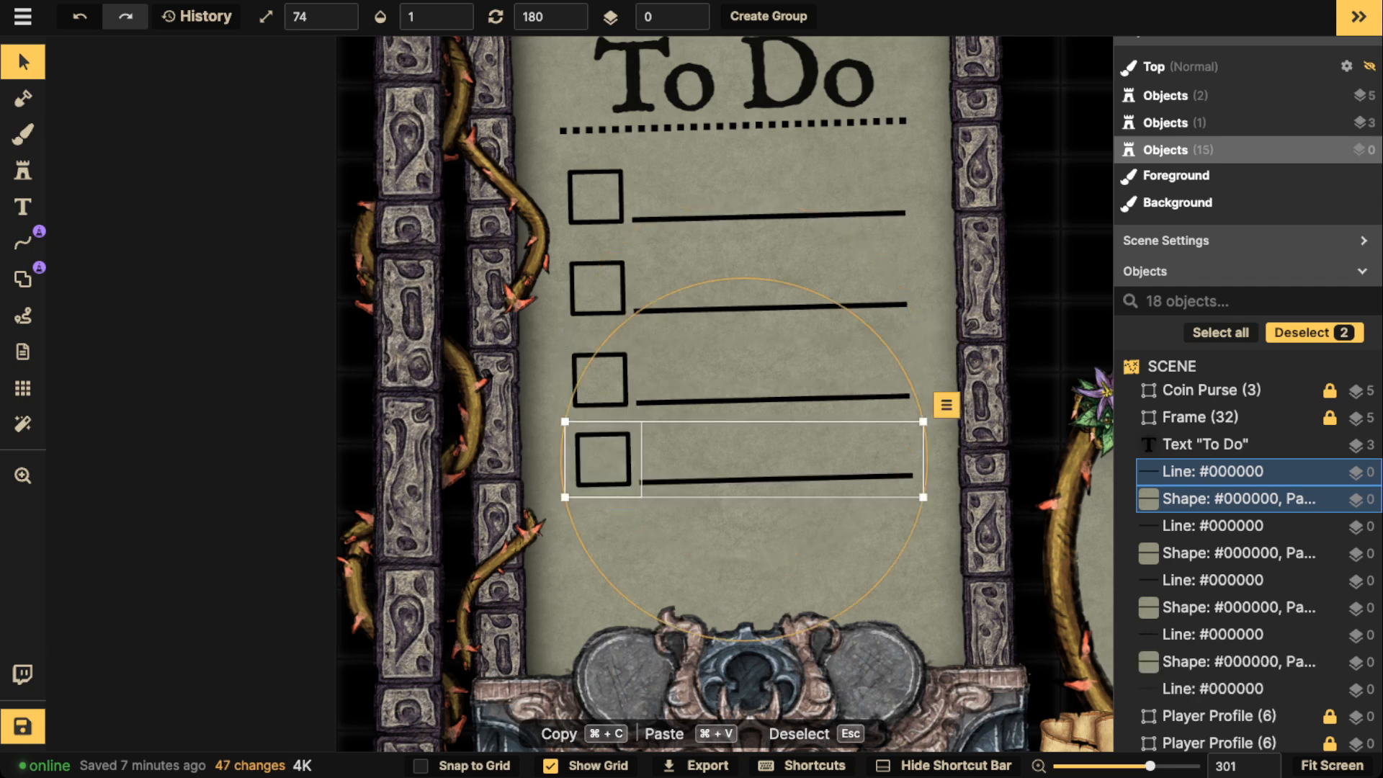
drag(744, 459, 742, 465)
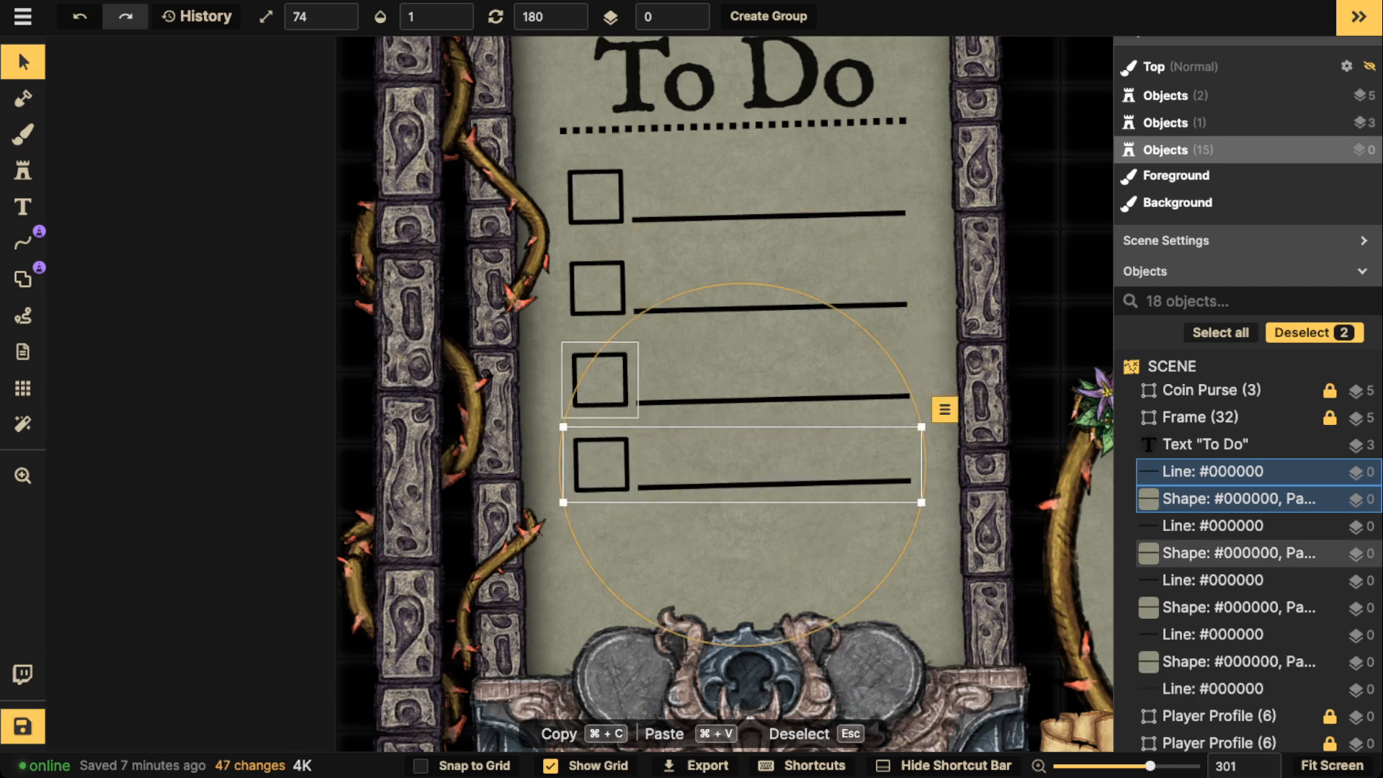
Step: Nudge the third row's checkbox and line to even out the spacing between checklist rows
click(600, 380)
shift+click(681, 401)
drag(681, 402, 681, 401)
key(Escape)
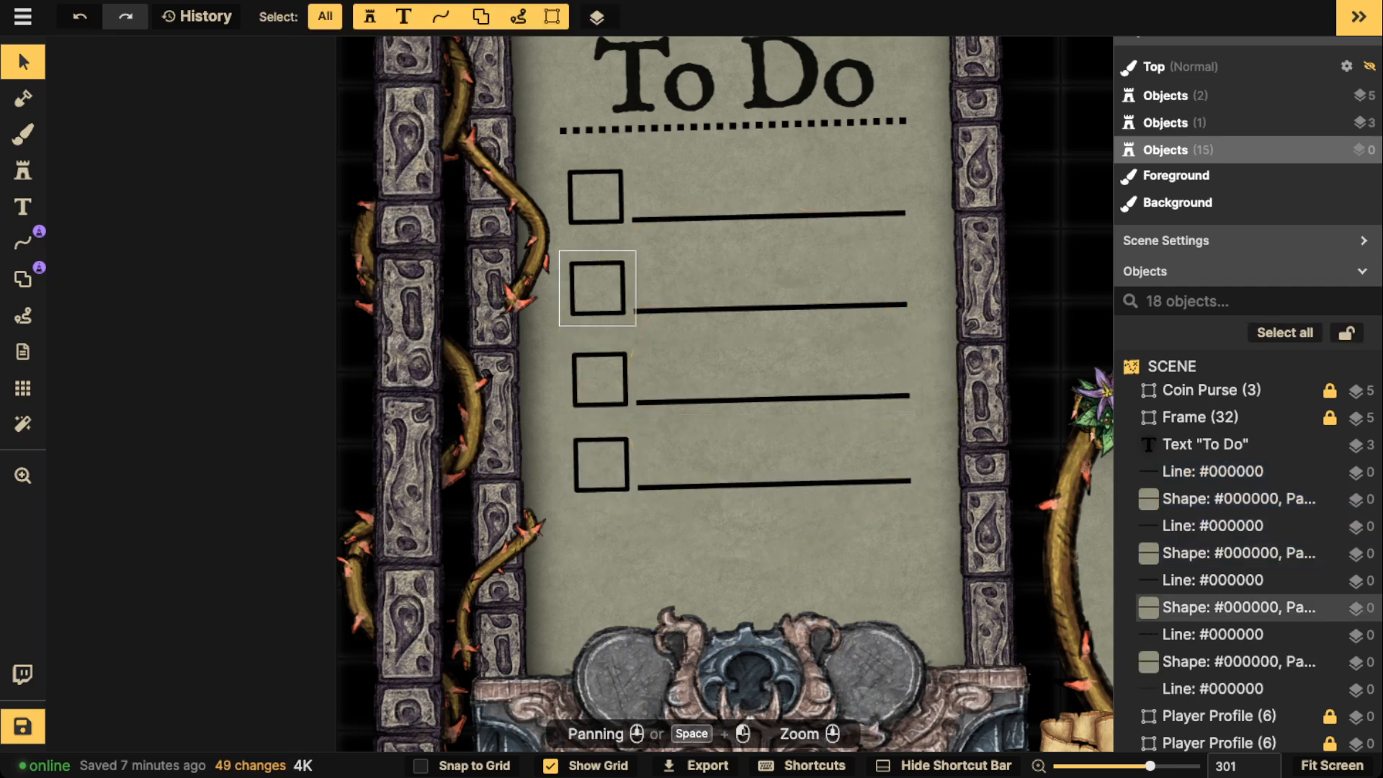
Step: Paste a fifth checkbox-and-line row and align it below the fourth row, just above the carved base ornament
scroll(597, 289, down, 4)
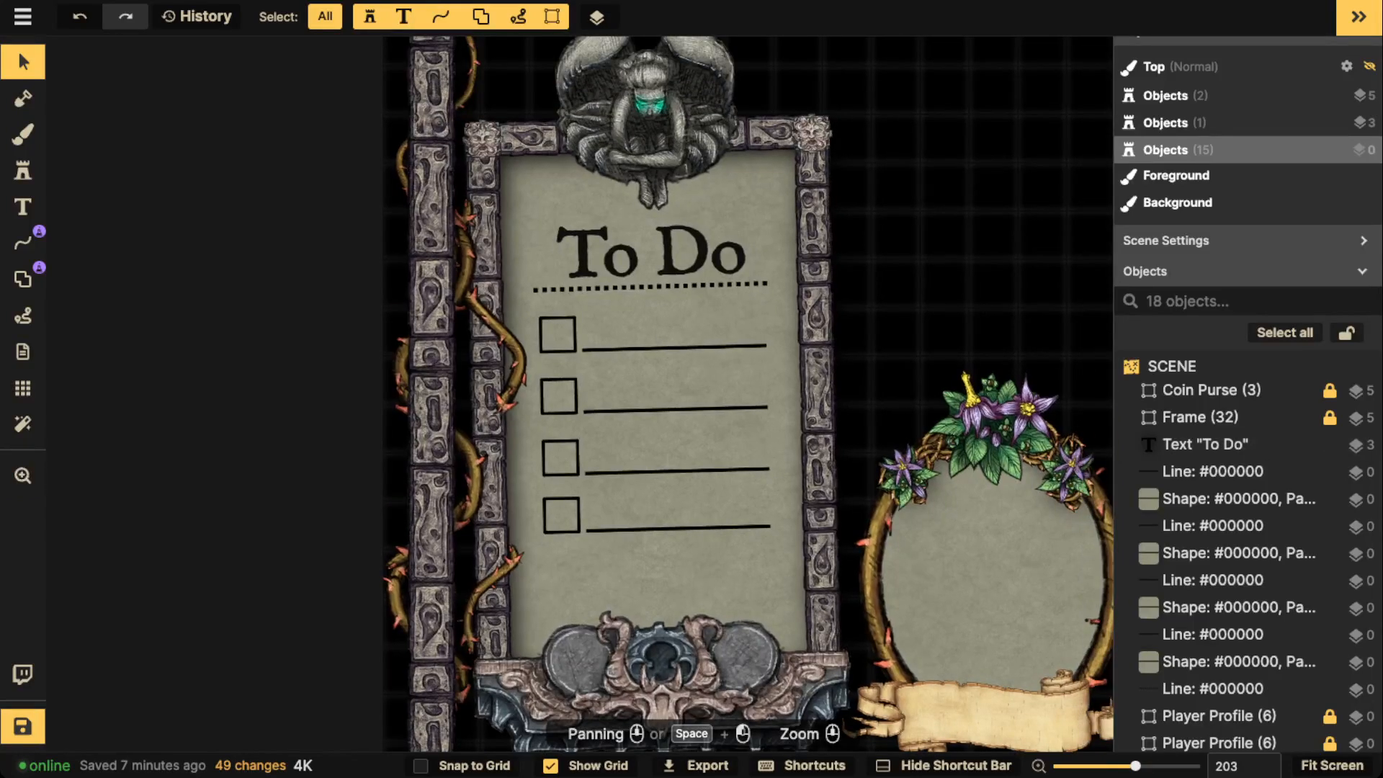
click(652, 255)
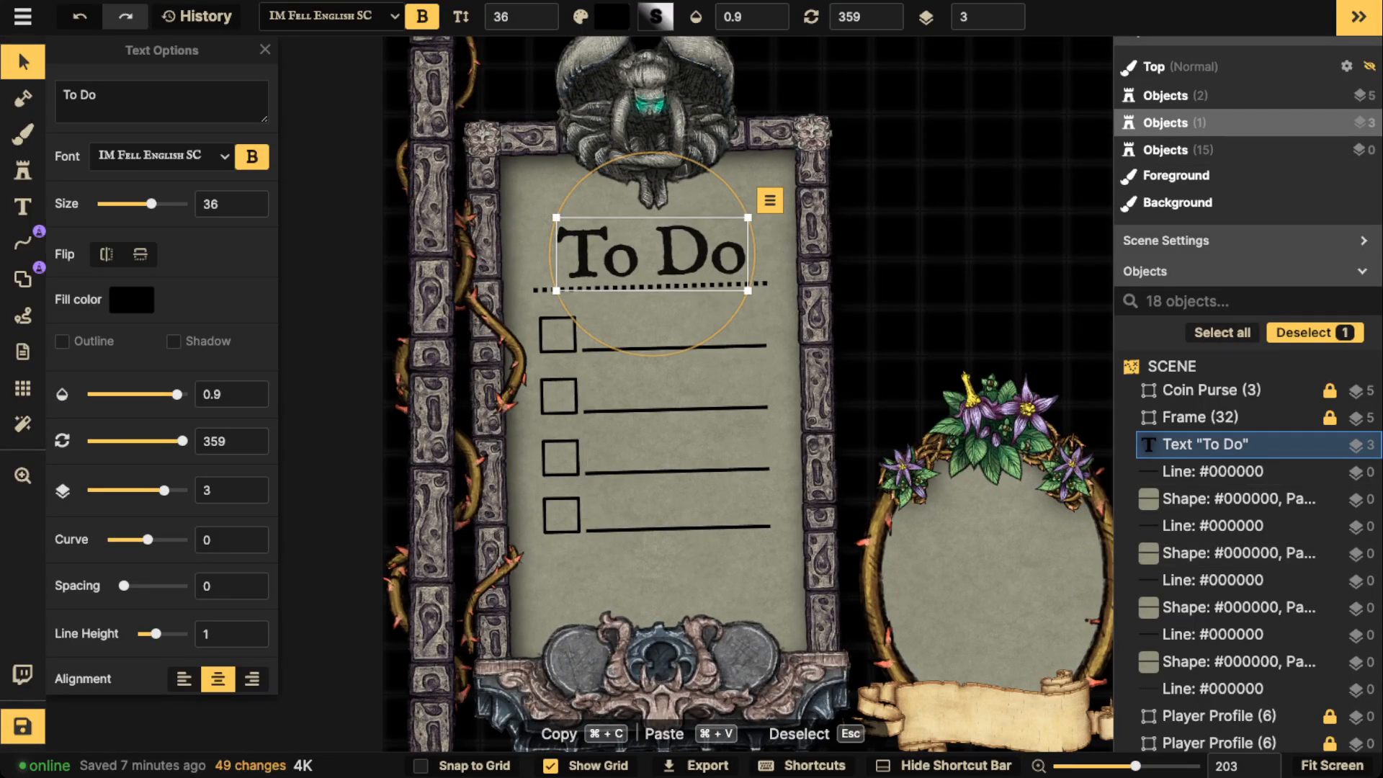
key(super+v)
drag(689, 542, 658, 576)
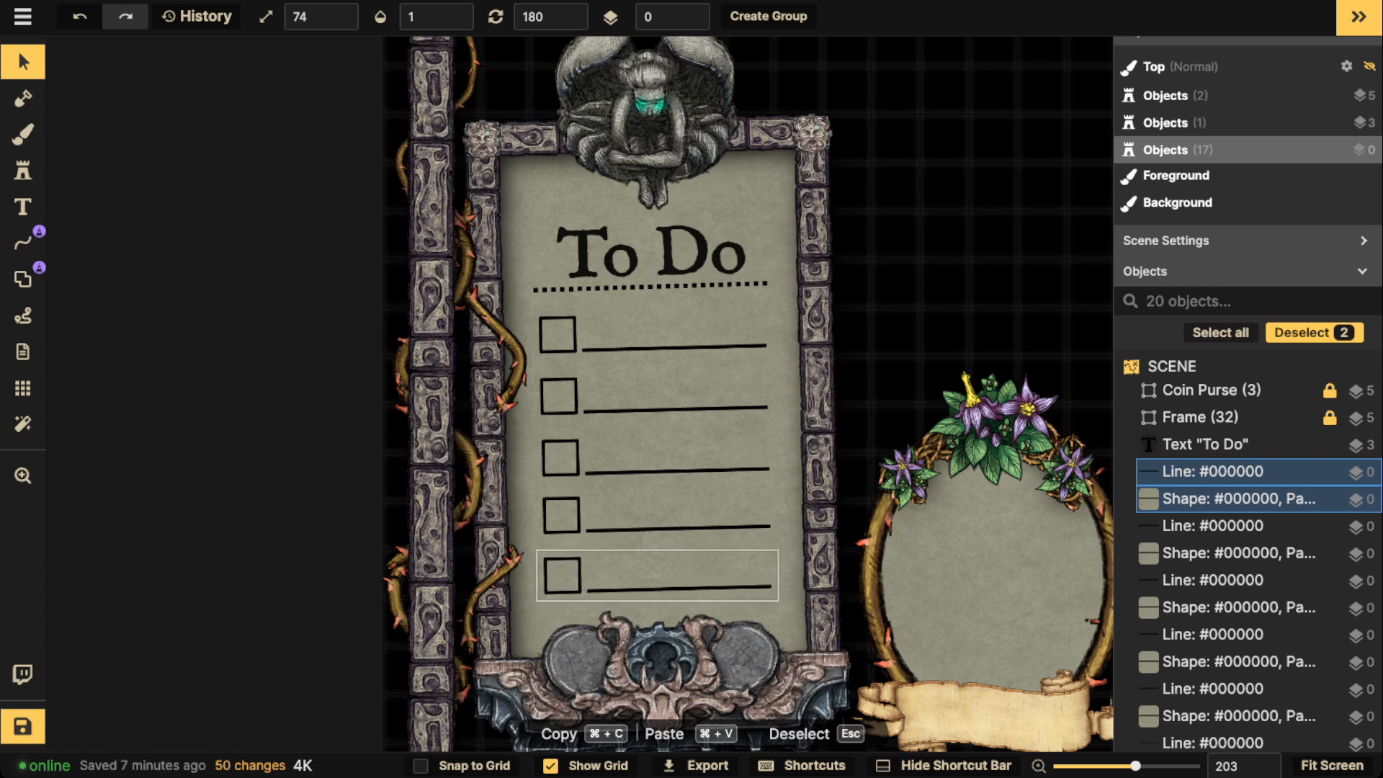
drag(659, 576, 658, 577)
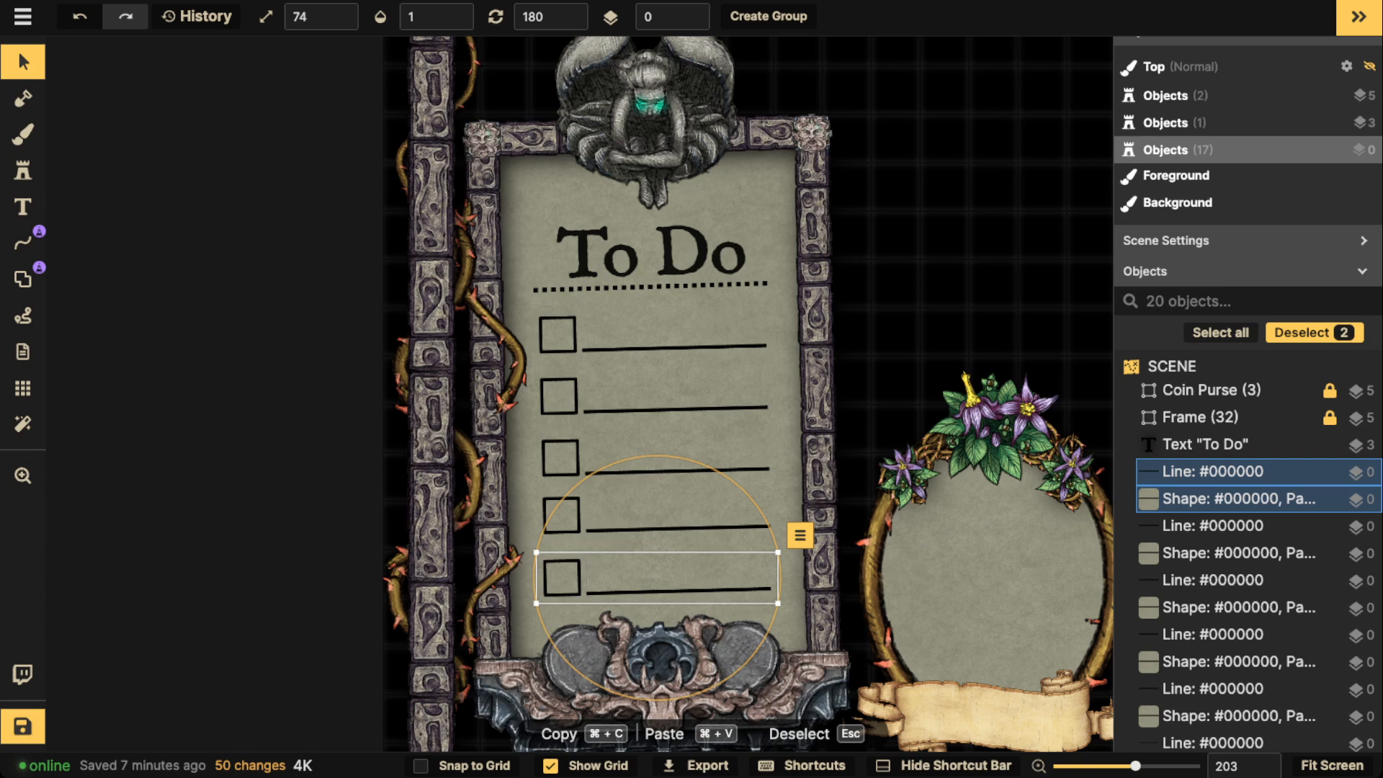
key(Escape)
scroll(432, 417, down, 5)
drag(432, 418, 366, 415)
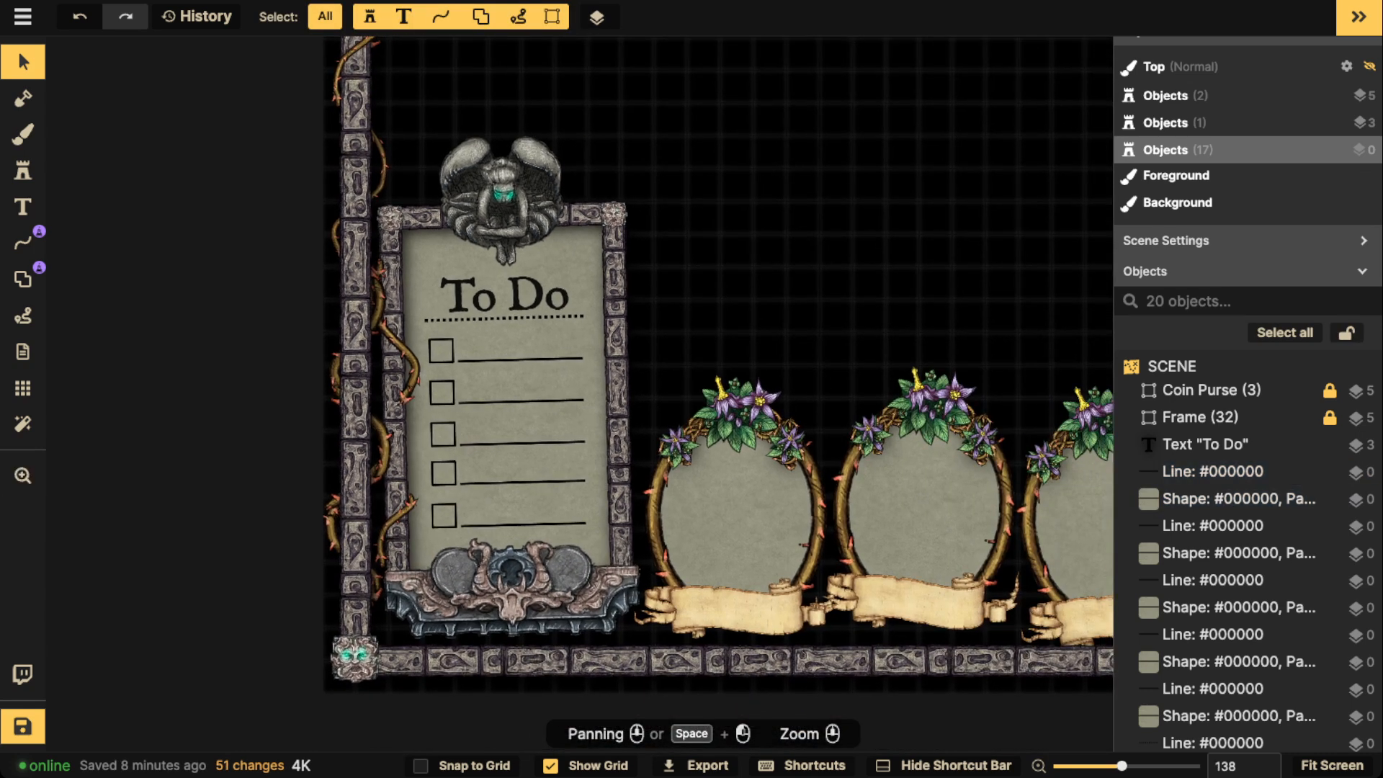
drag(411, 260, 603, 540)
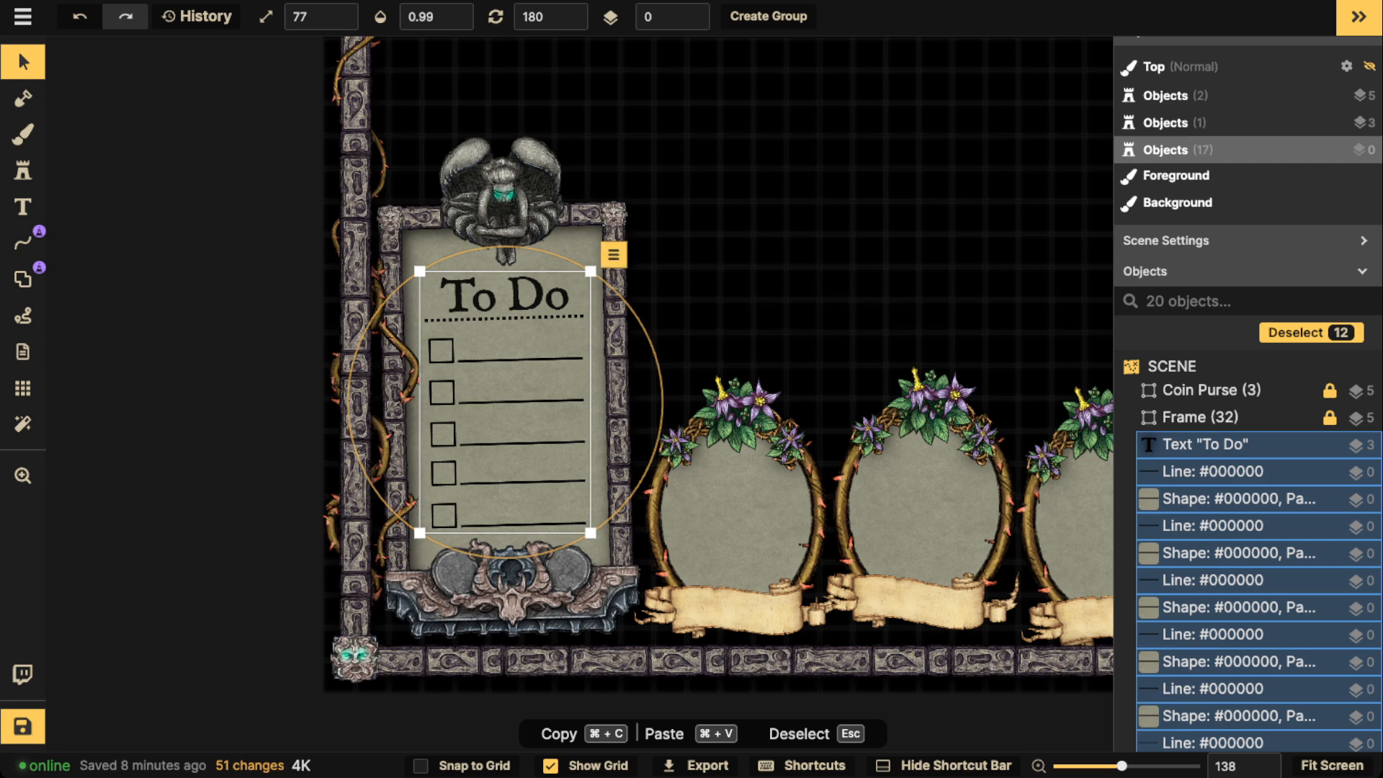
key(Escape)
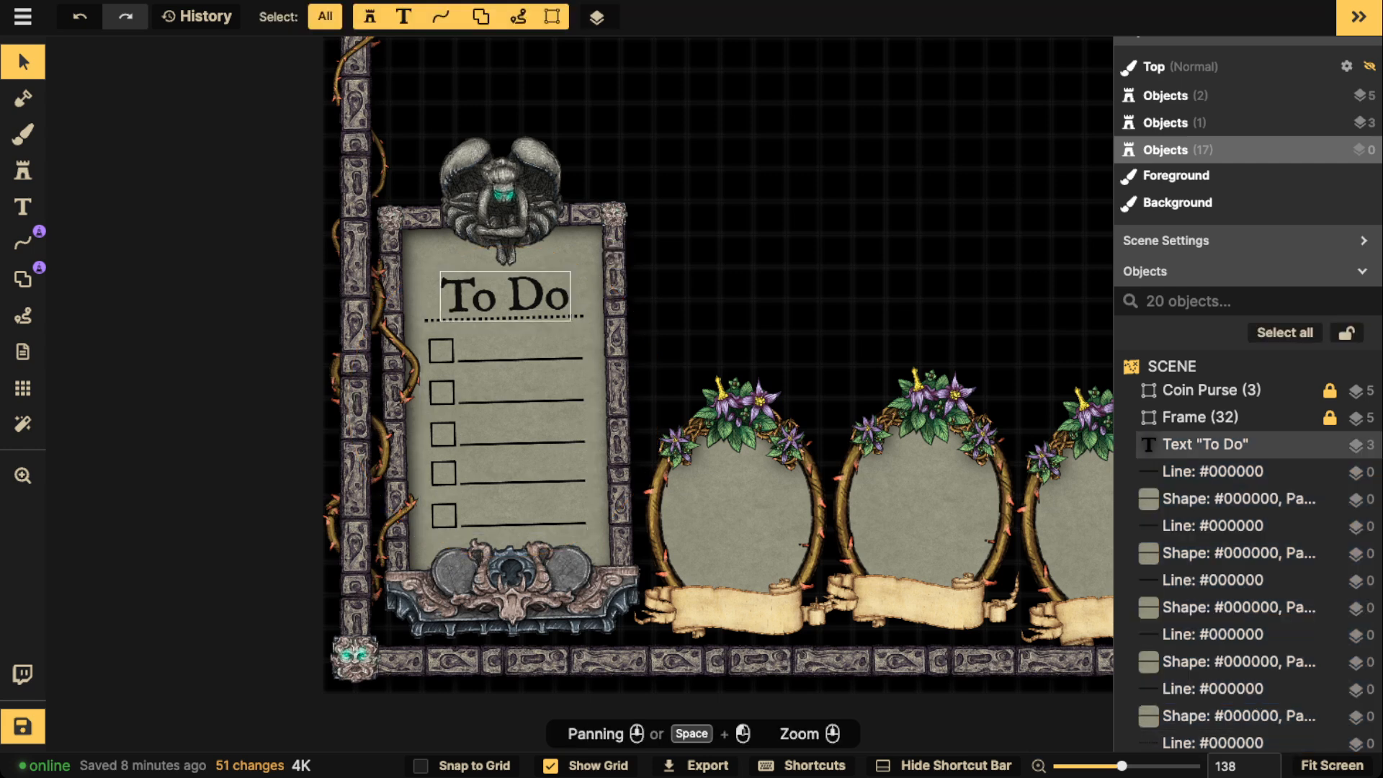
Step: Change the heading text on the stone-framed checklist to "To Do List"
click(506, 323)
click(506, 295)
click(161, 101)
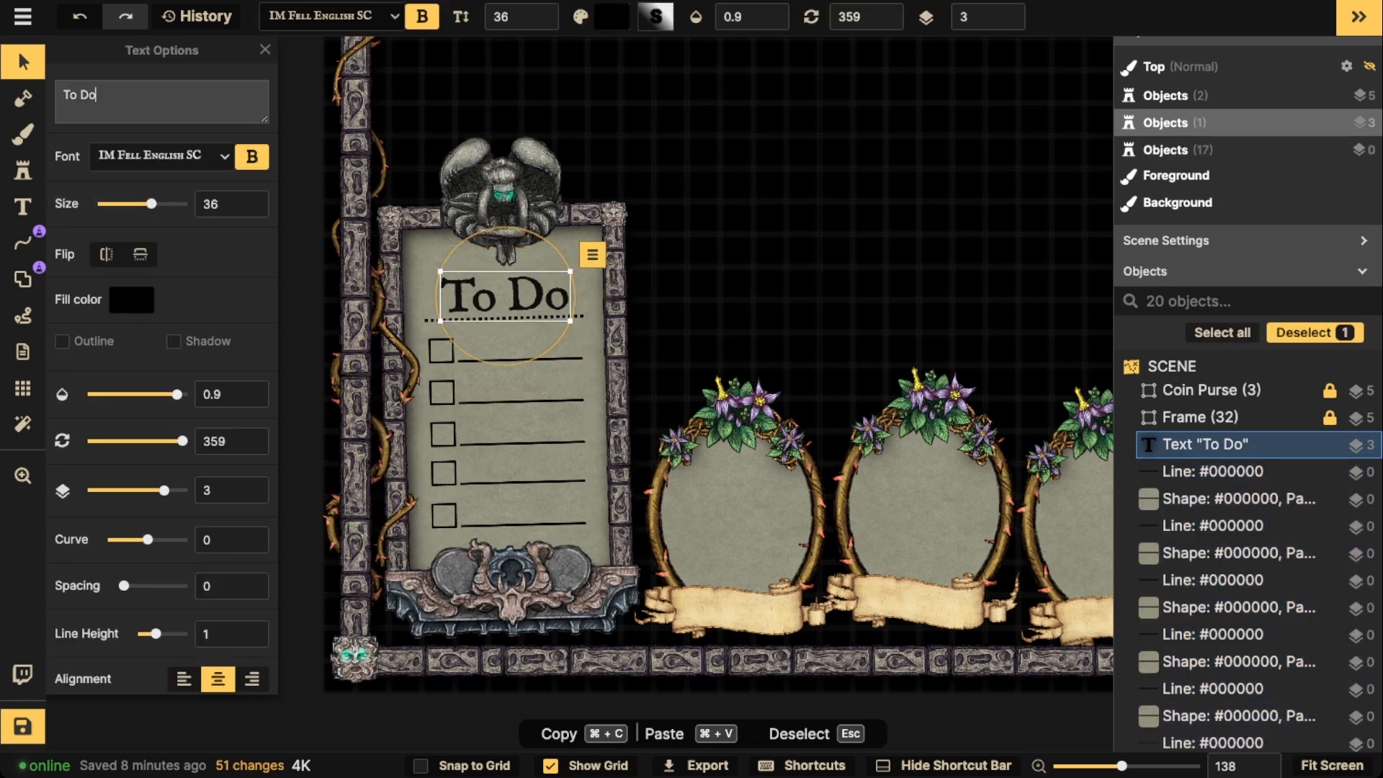
text(List)
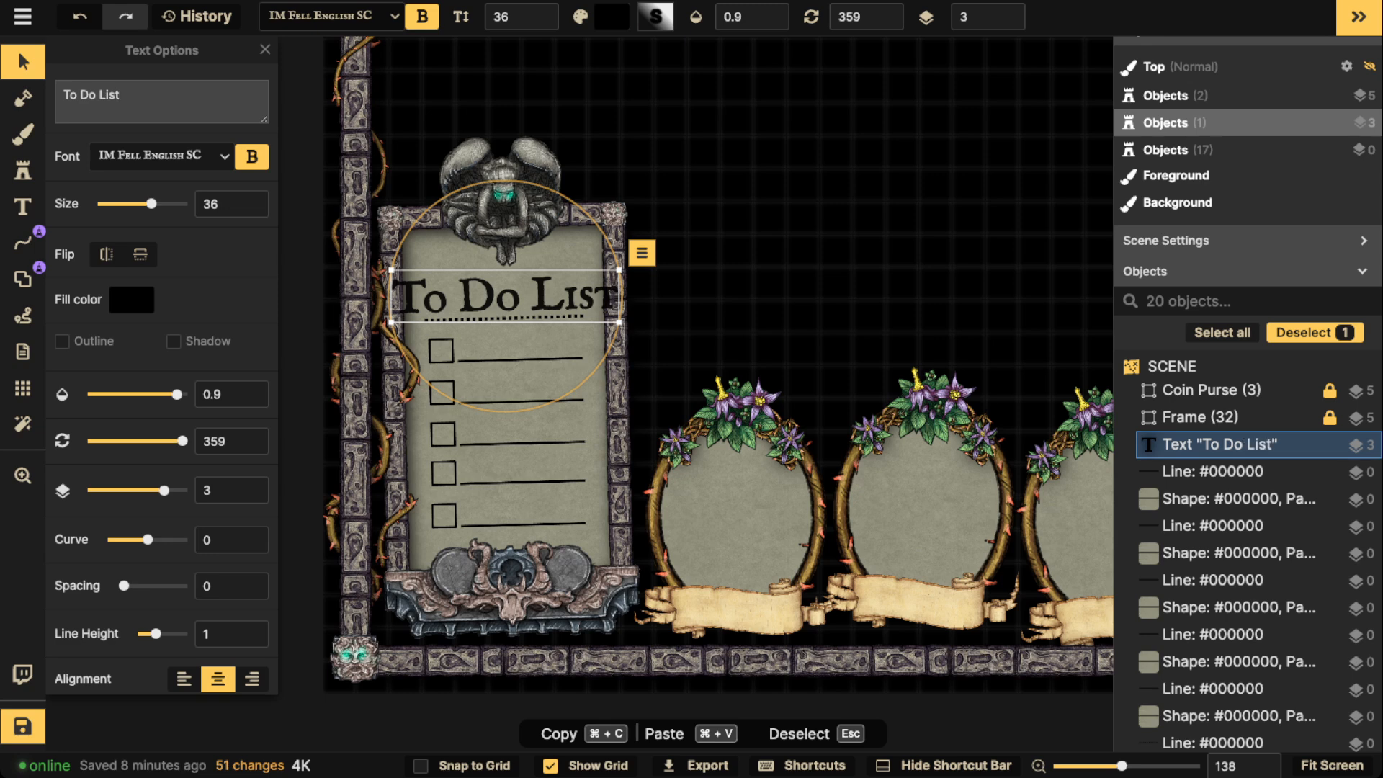
Step: Shrink the "To Do List" heading to size 29 and centre it above the dotted line
drag(619, 322, 576, 312)
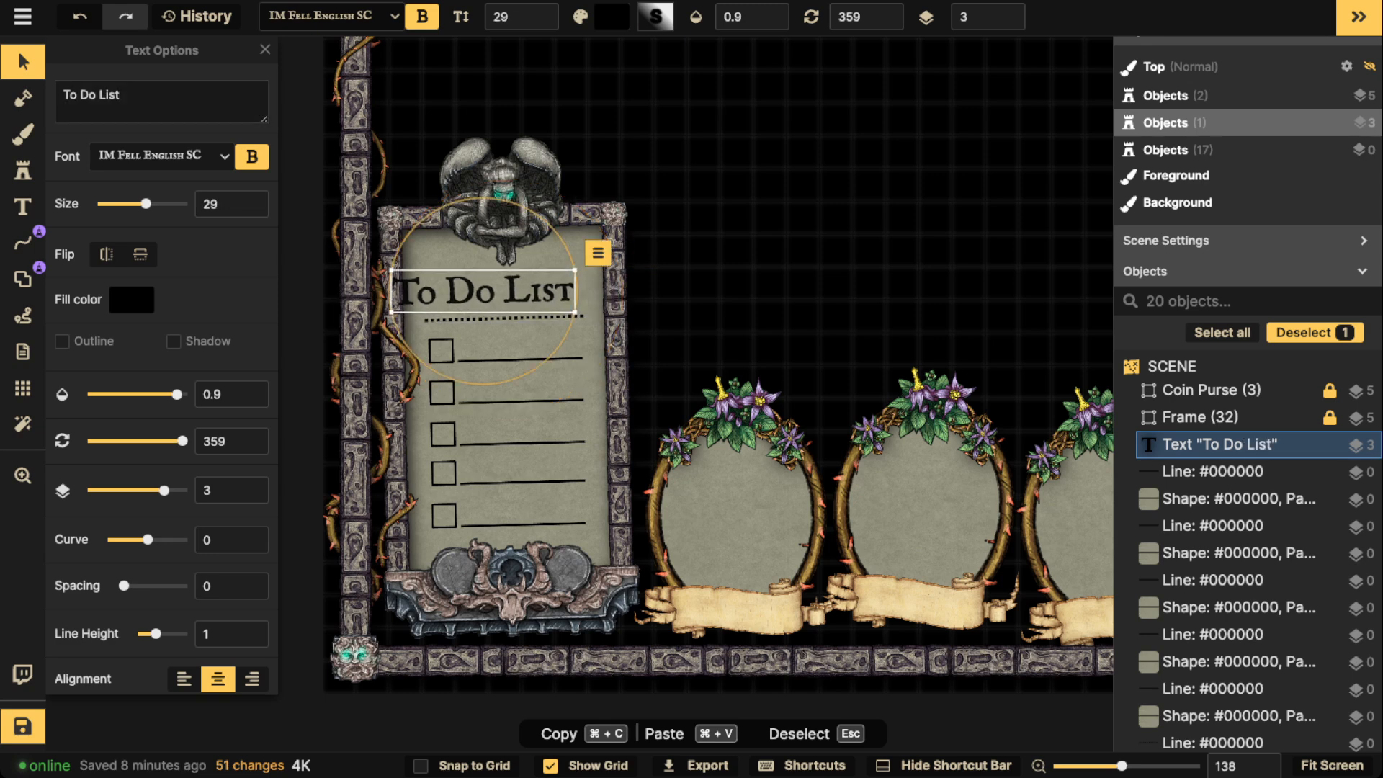
drag(484, 292, 503, 295)
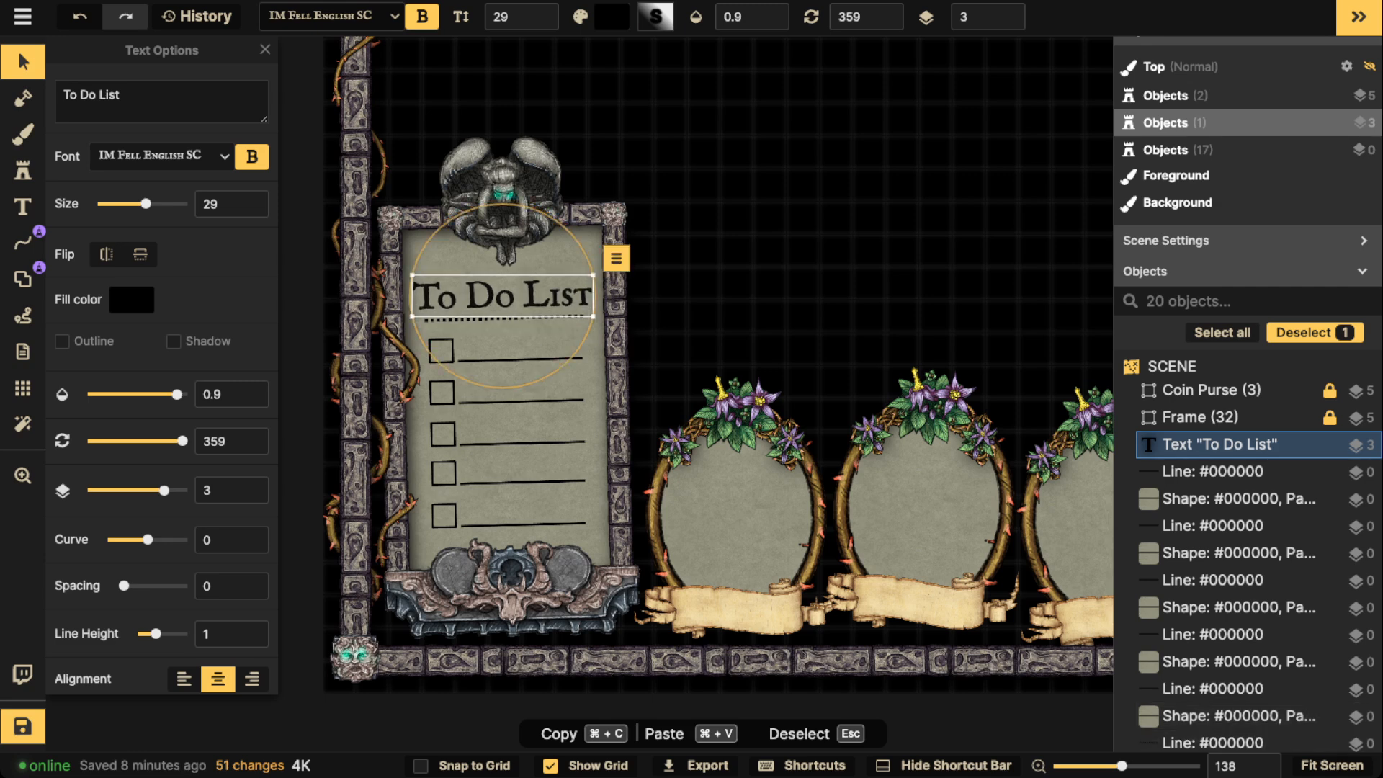
drag(431, 353, 431, 353)
key(Escape)
Step: Add a "Player" label at size 24 on the first profile frame's banner, rotated 2 degrees
scroll(516, 265, down, 4)
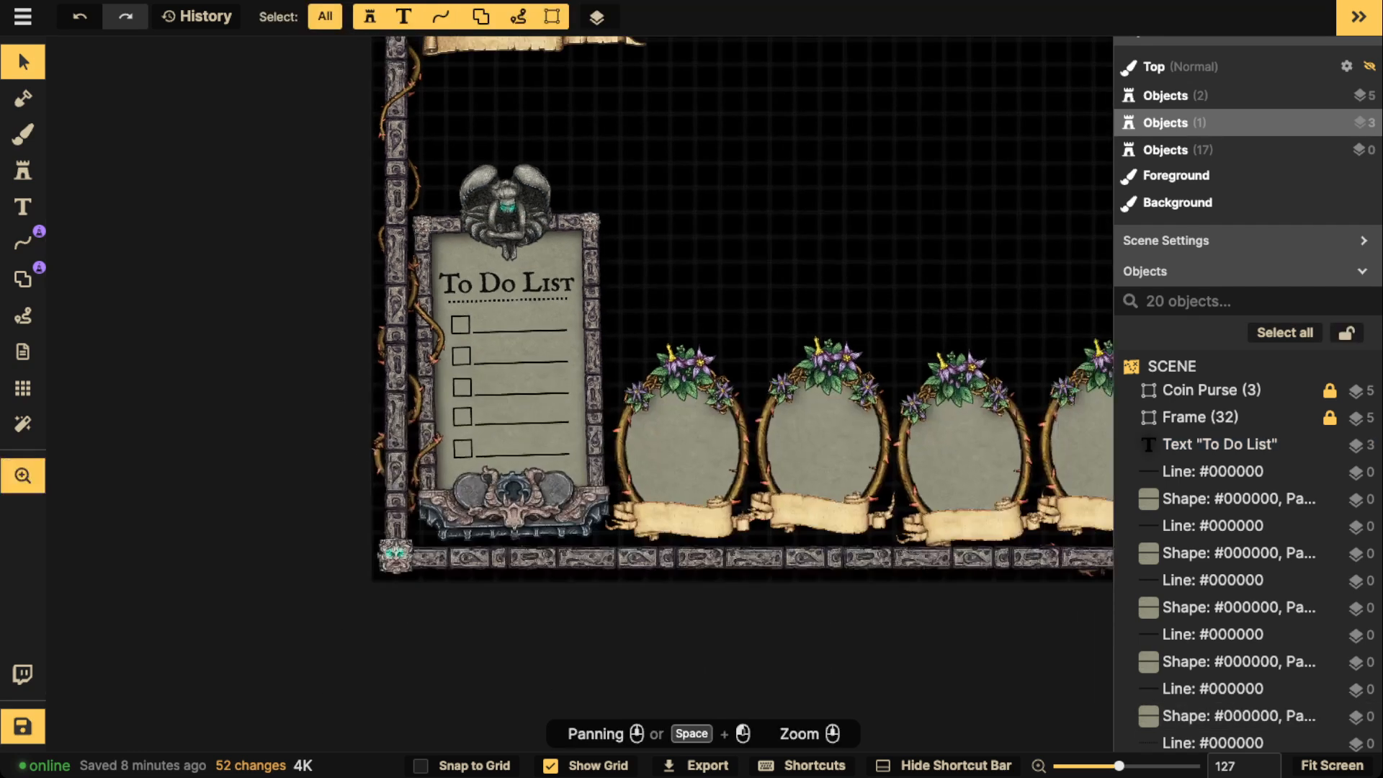
drag(516, 265, 327, 189)
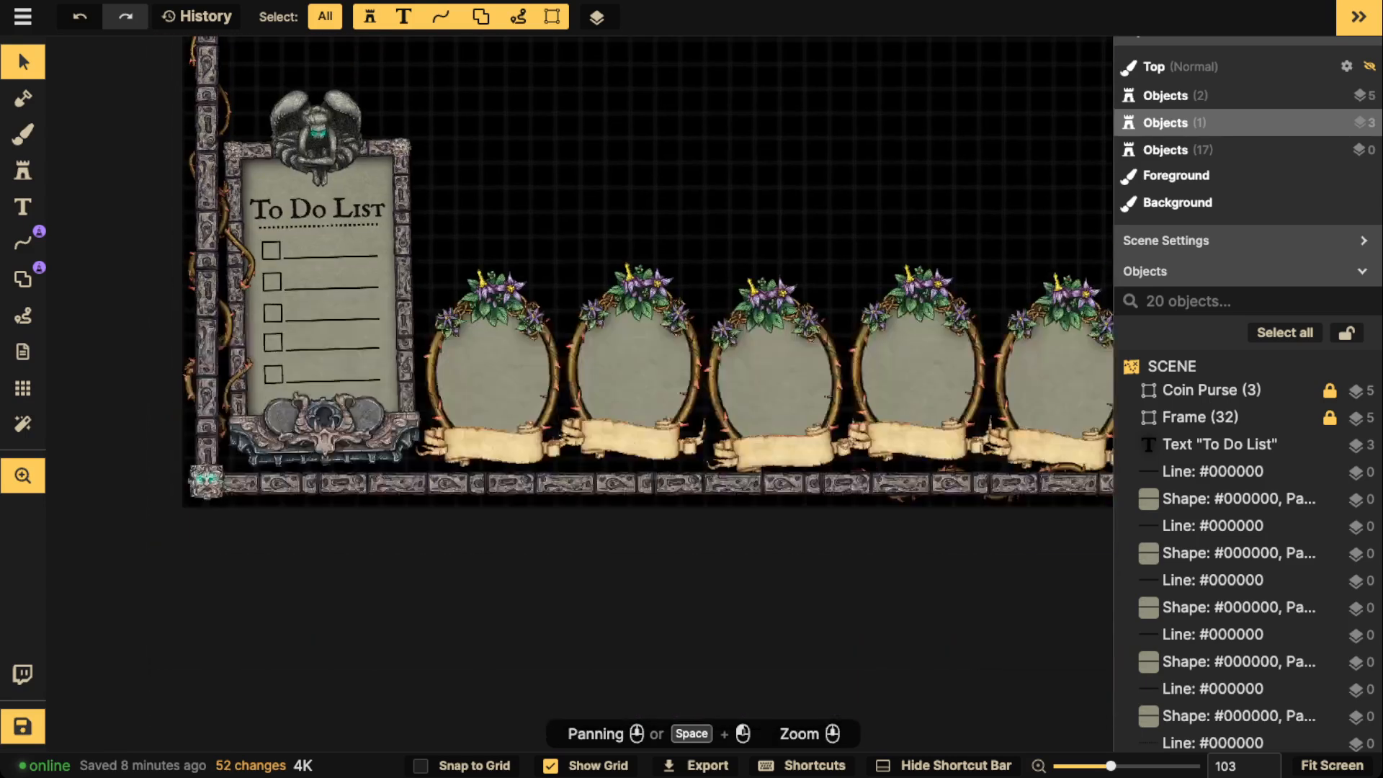
scroll(330, 202, up, 2)
click(23, 207)
scroll(417, 475, up, 5)
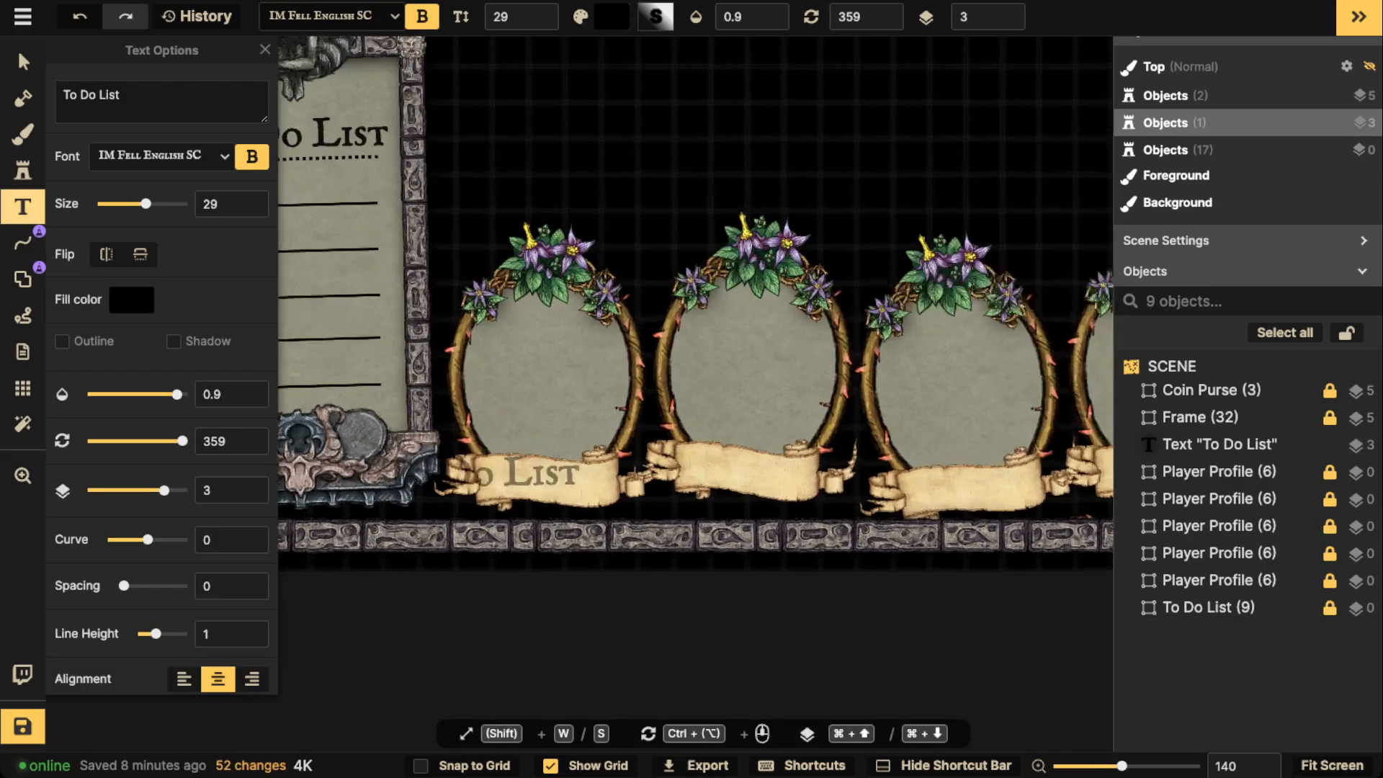
click(541, 389)
text(Player)
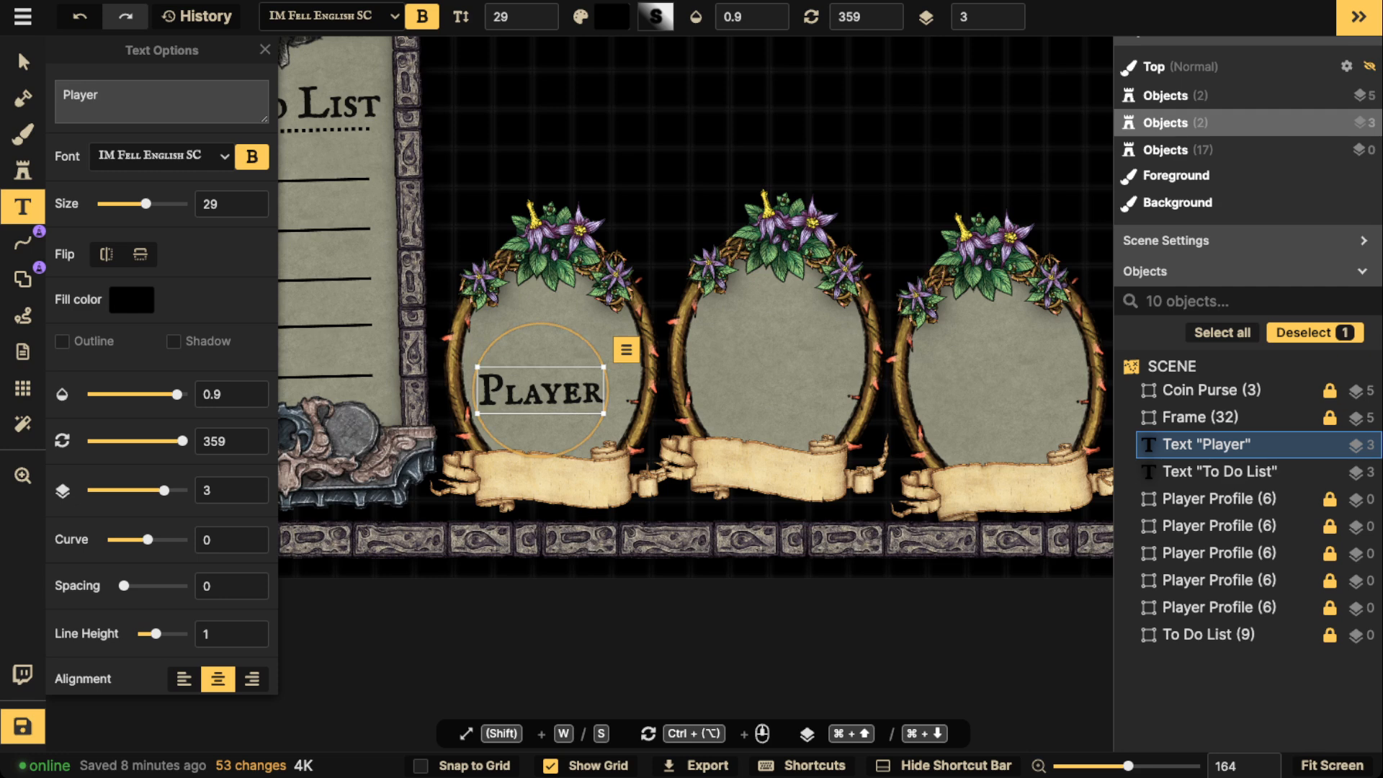
drag(604, 413, 550, 476)
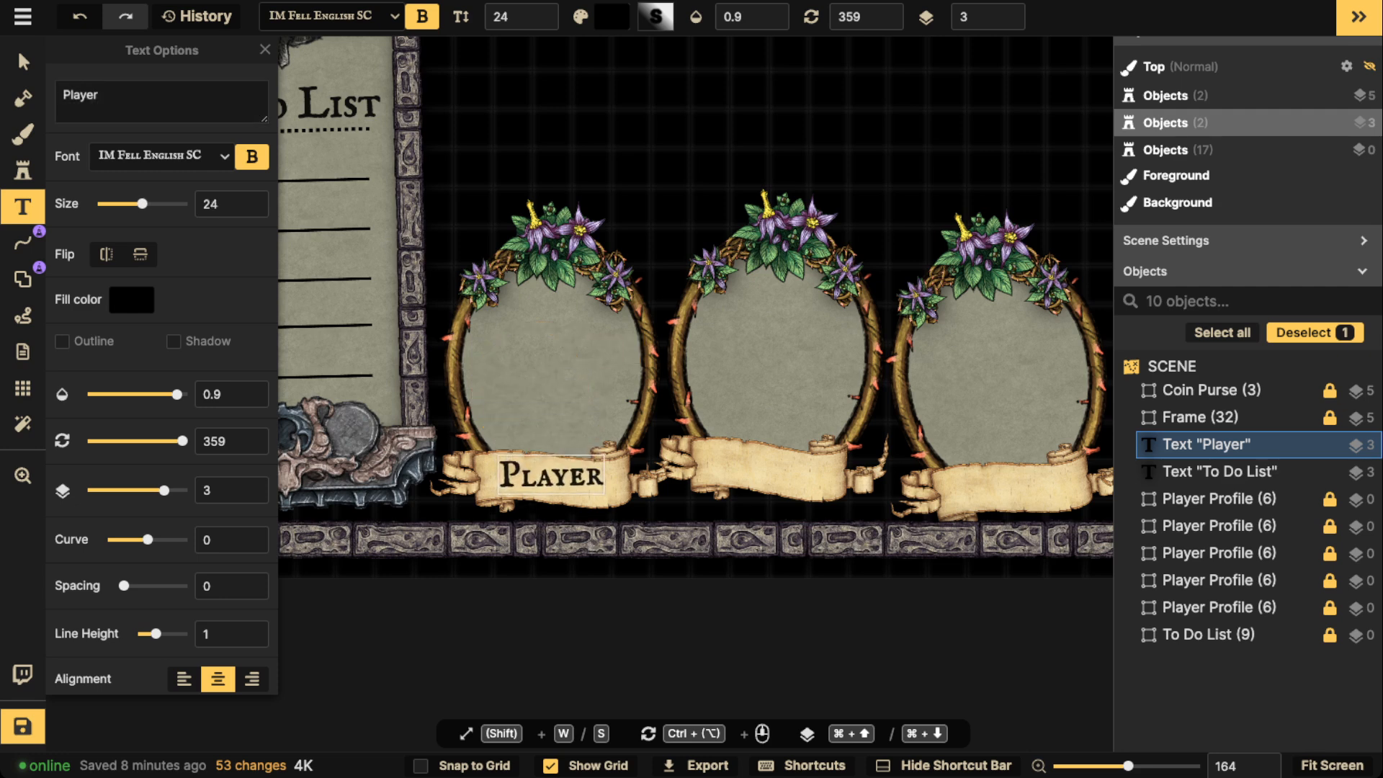
drag(551, 532, 548, 531)
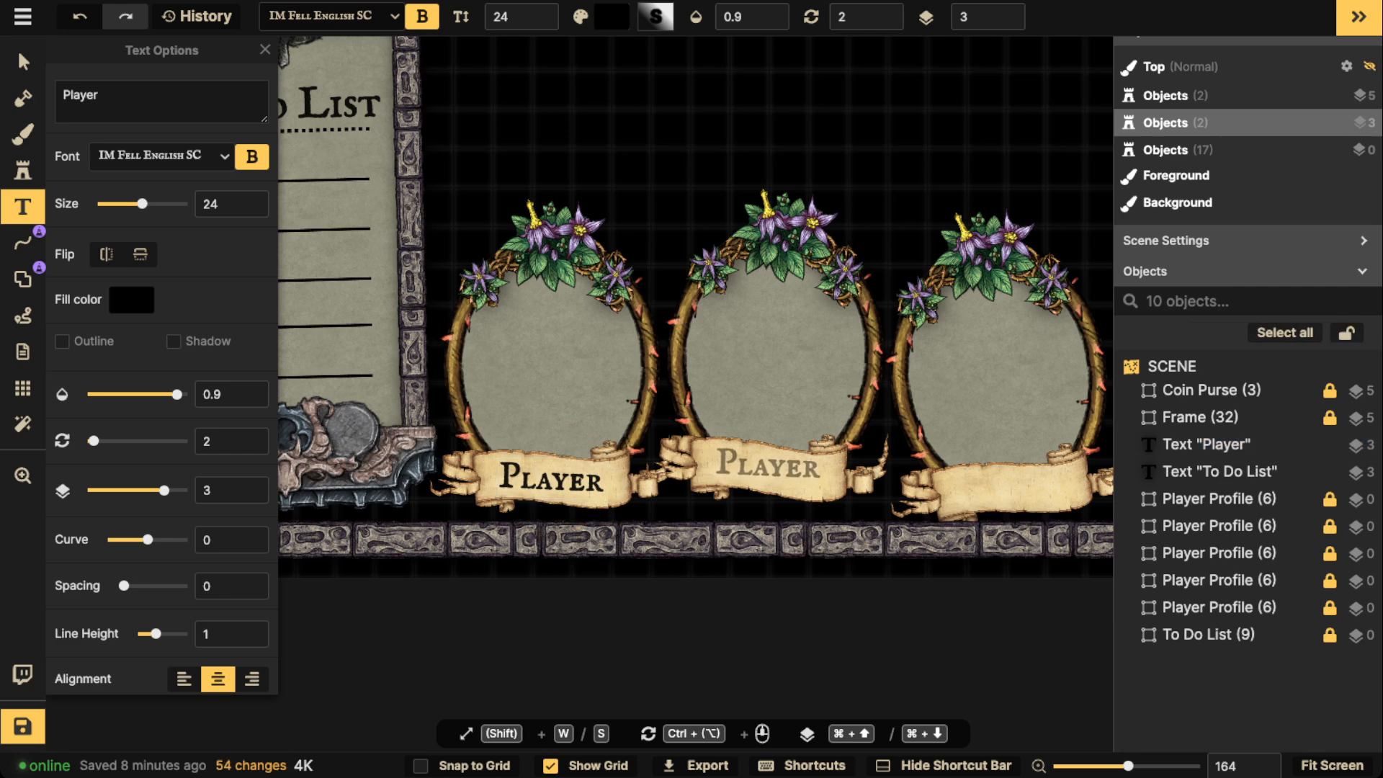
Step: Place copies of the "Player" label on the second and third banners, rotated 7 and 356 degrees
click(770, 468)
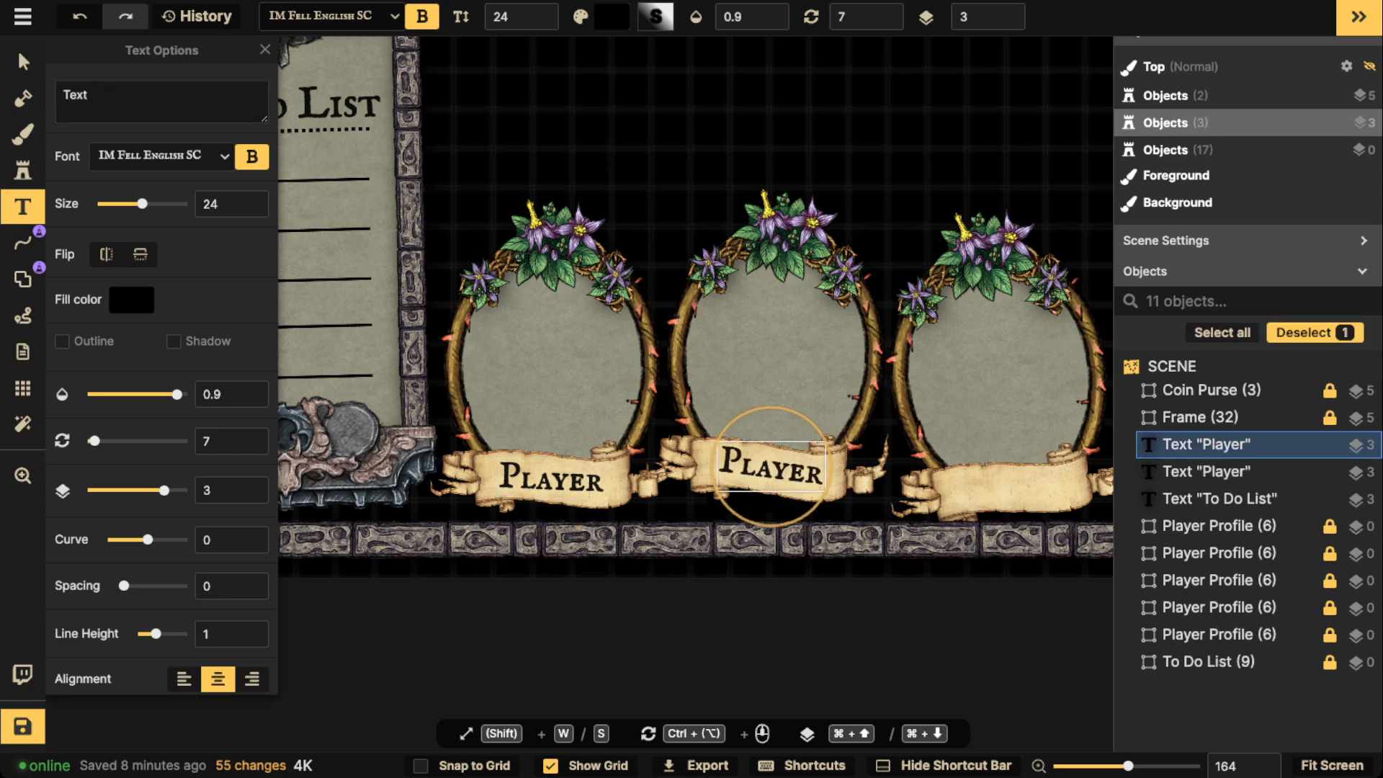
click(1008, 482)
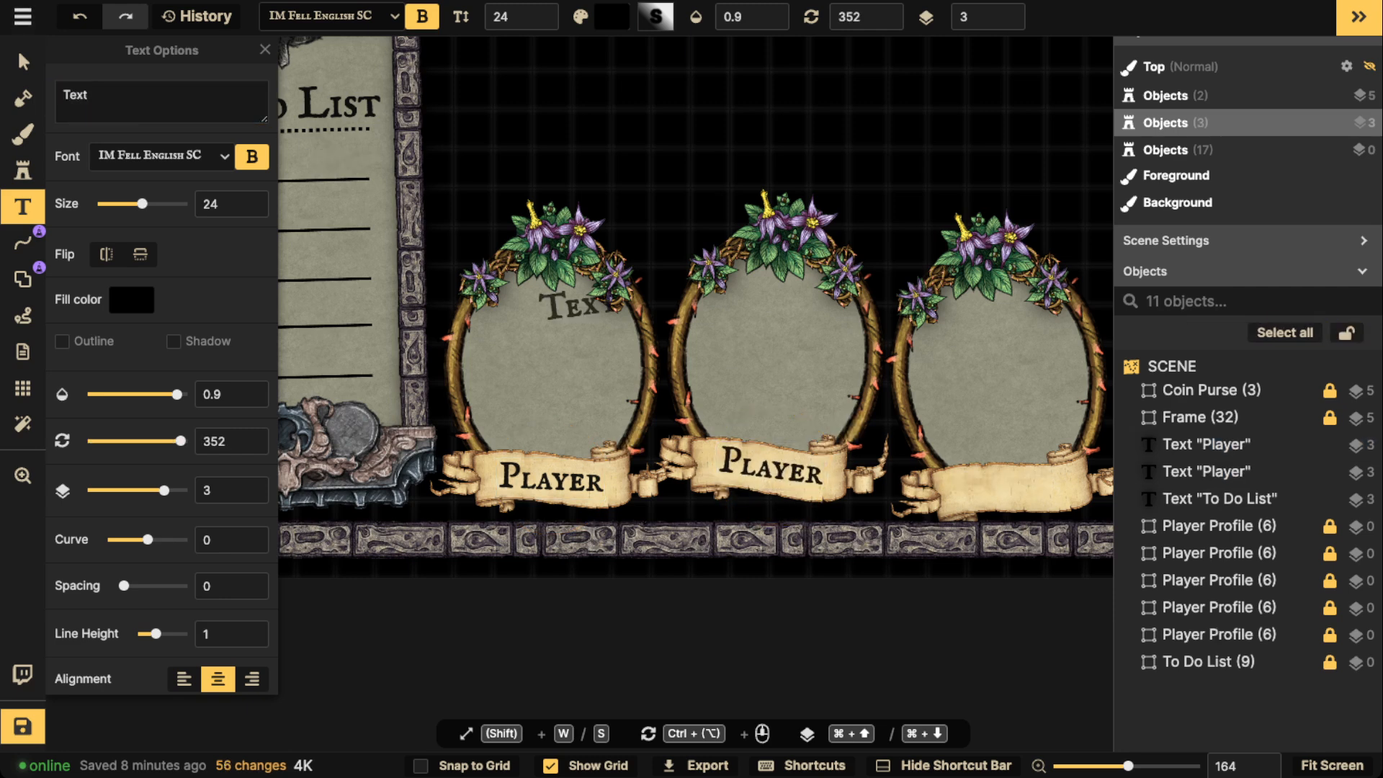
click(22, 61)
click(551, 479)
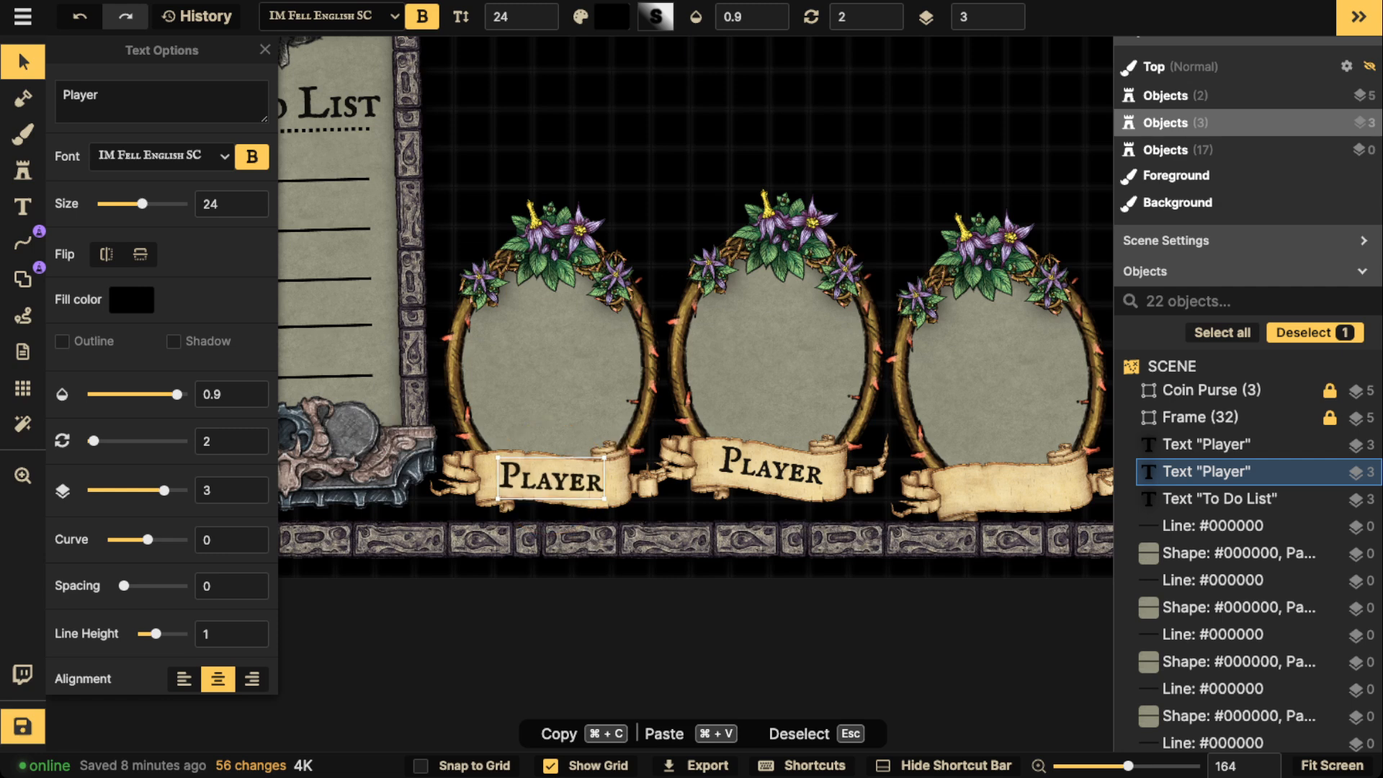
key(super+v)
scroll(905, 451, down, 3)
drag(905, 451, 1016, 484)
scroll(1016, 484, up, 2)
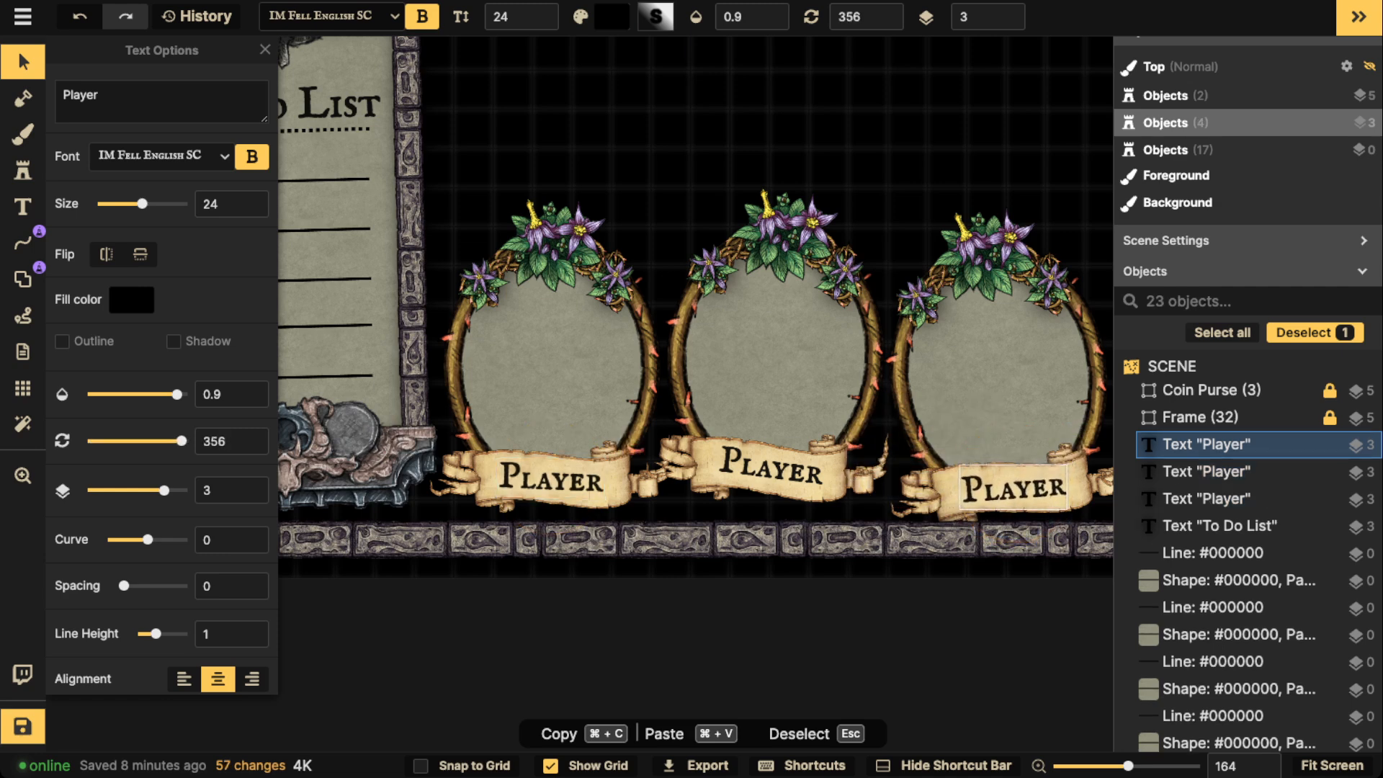
scroll(1015, 487, up, 2)
key(Escape)
Step: Paste the "Player" label onto the fourth and fifth banners, rotated 5 and 7 degrees to follow them
drag(1014, 487, 624, 489)
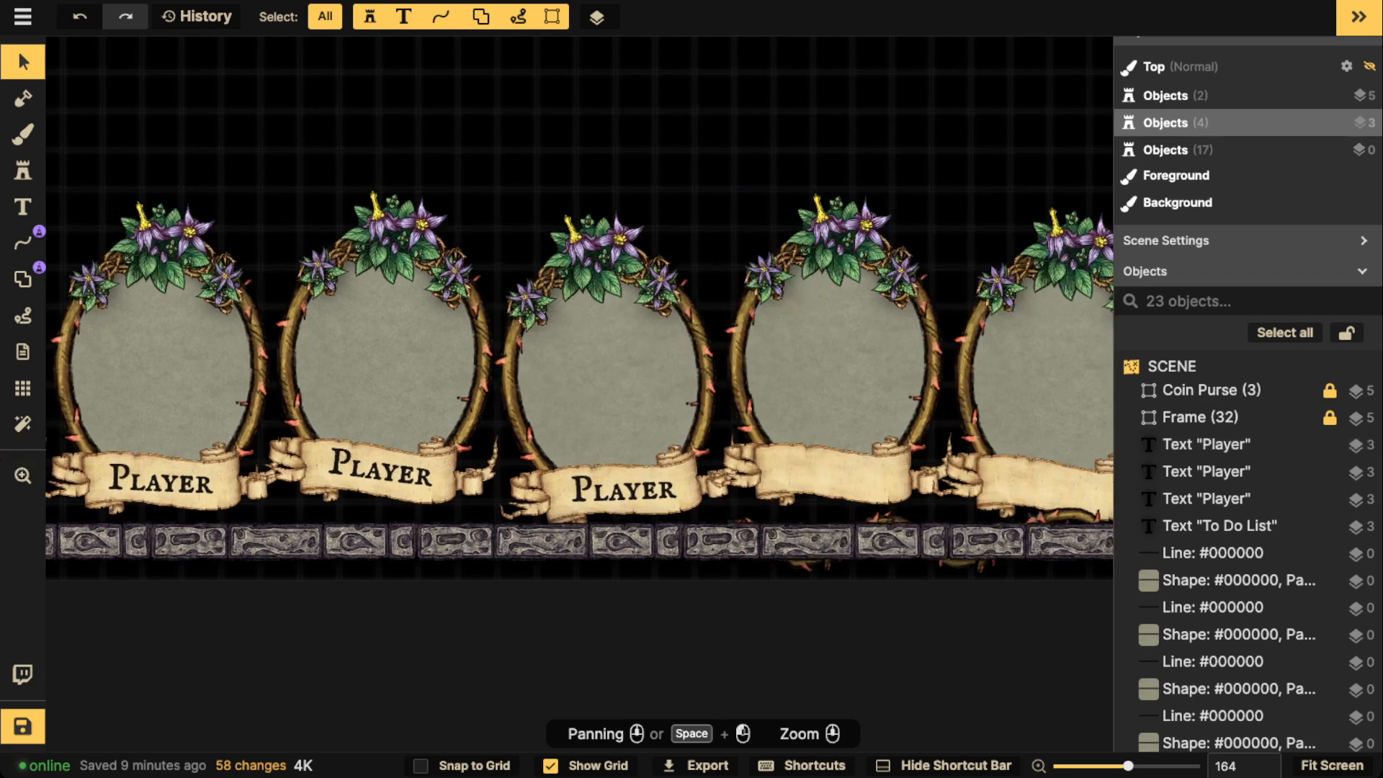
key(super+v)
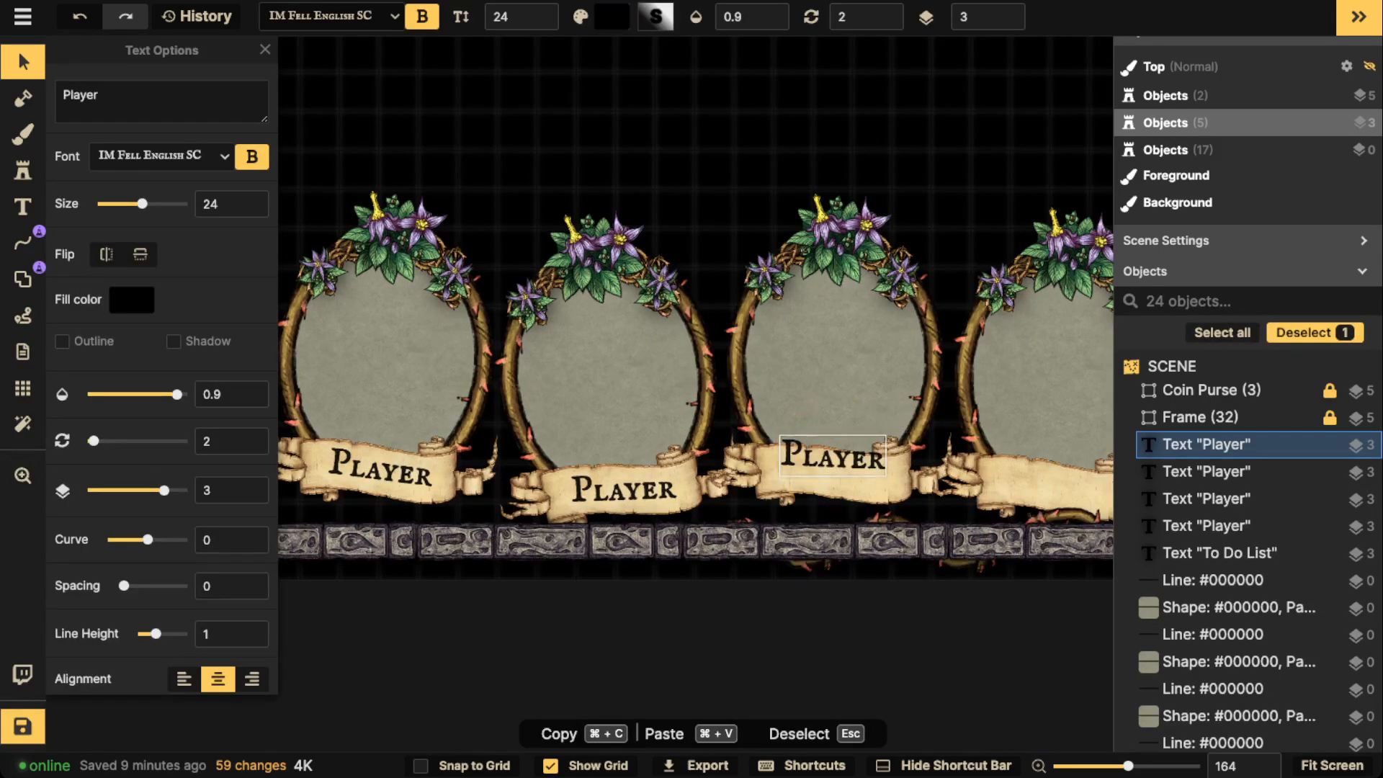
scroll(834, 472, up, 3)
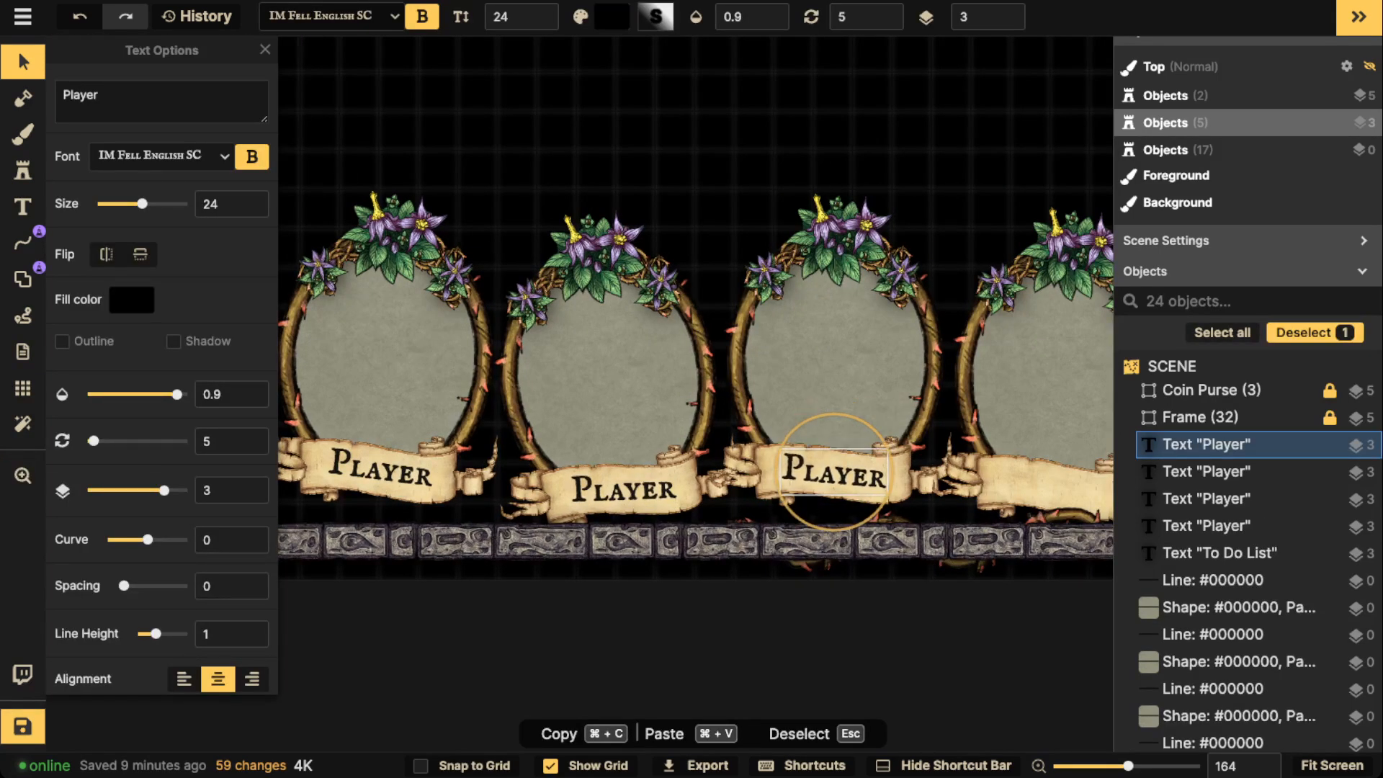
drag(833, 473, 678, 434)
key(super+v)
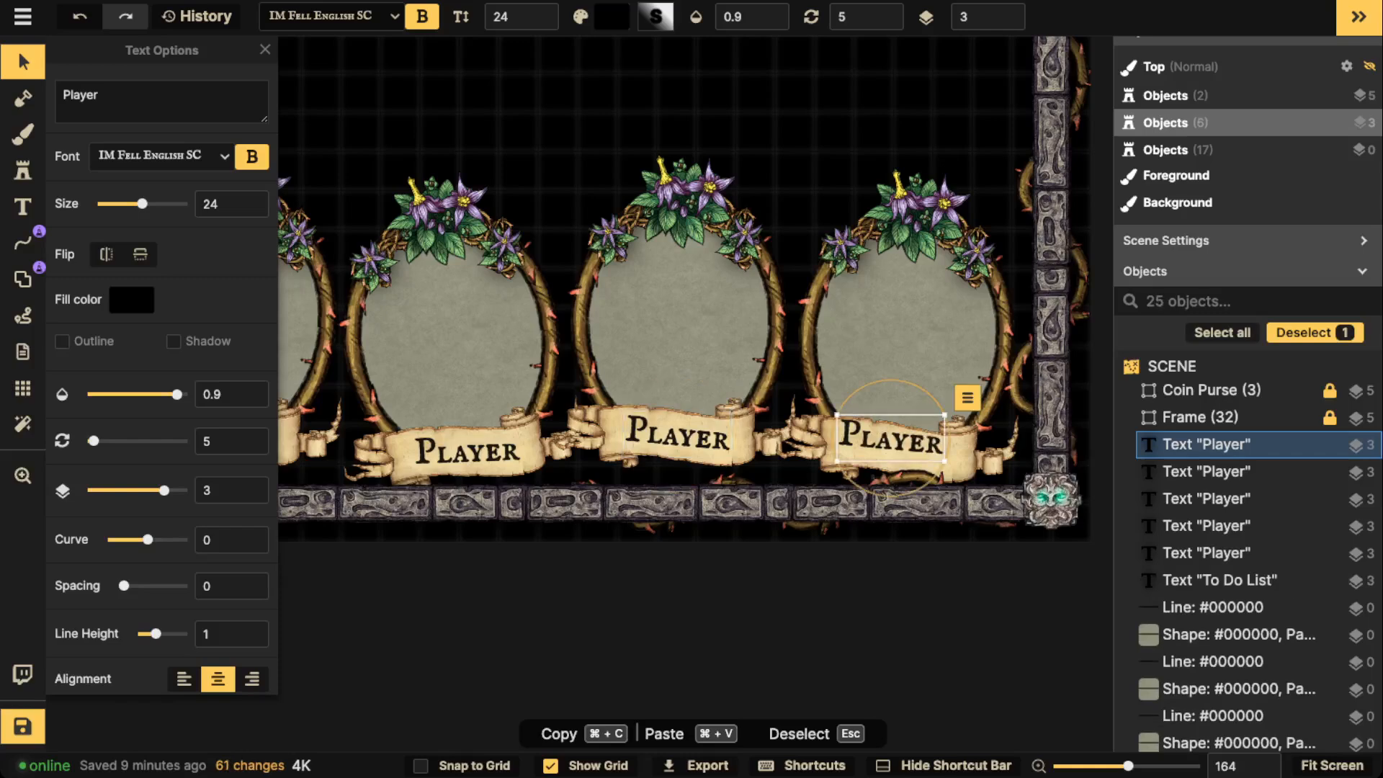
scroll(893, 440, up, 3)
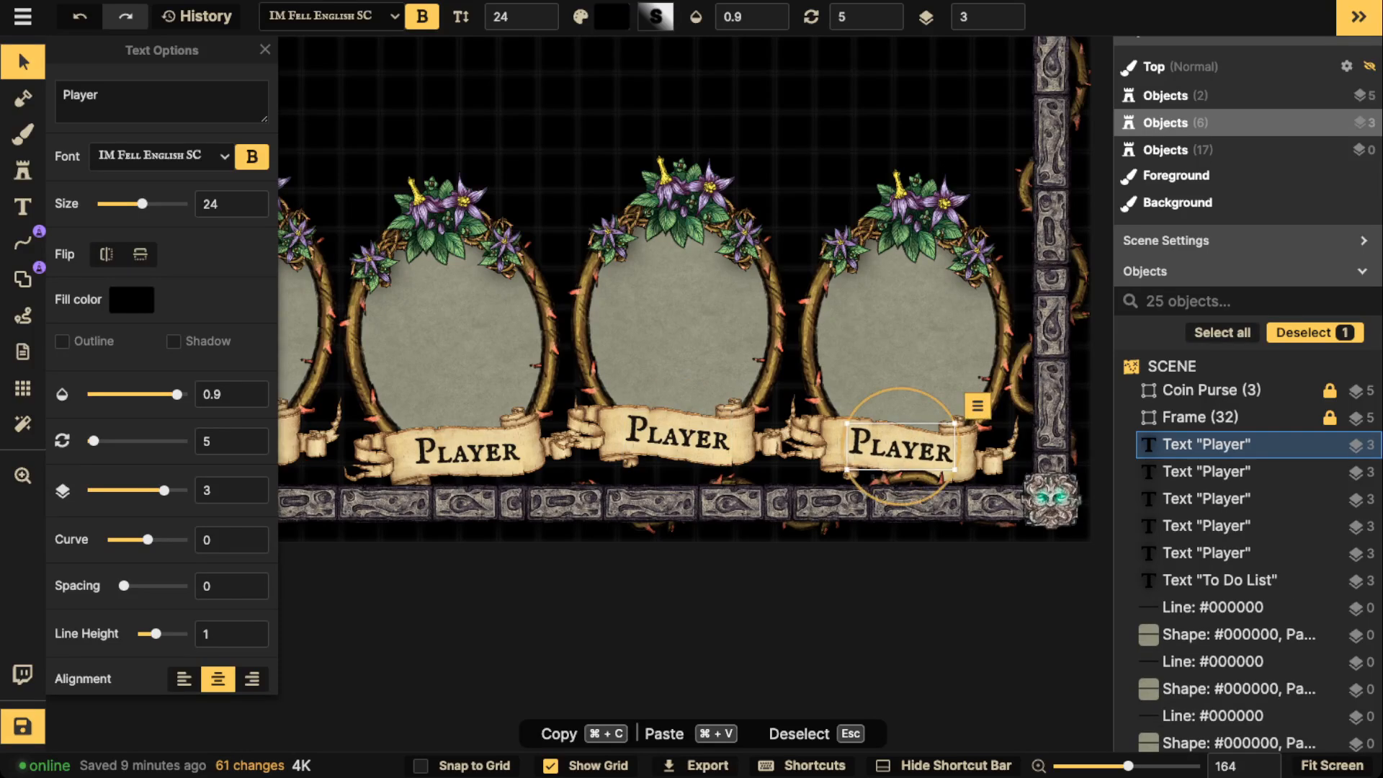
scroll(901, 447, up, 2)
Step: Select all five "Player" labels and set their opacity to 1
scroll(865, 439, down, 4)
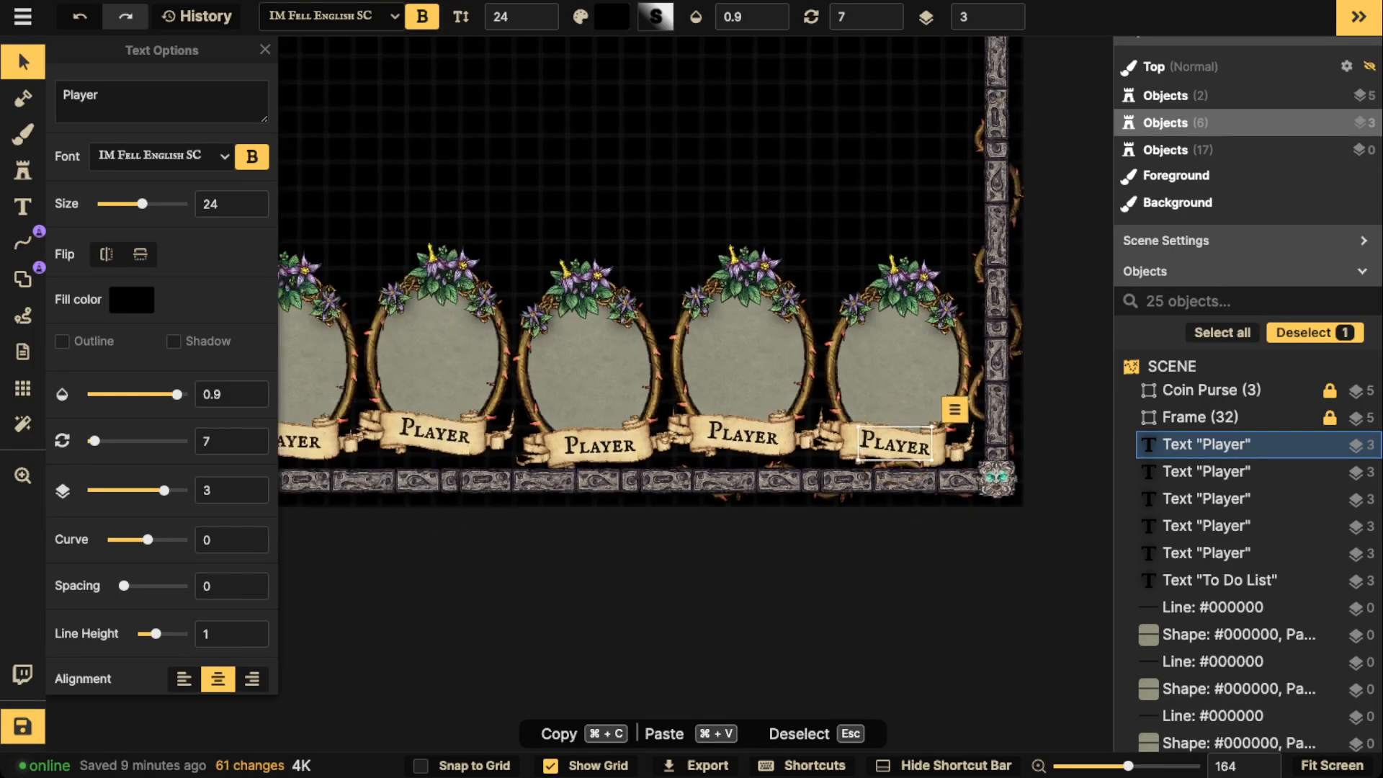
drag(744, 433, 923, 426)
shift+click(923, 426)
shift+click(781, 437)
shift+click(615, 424)
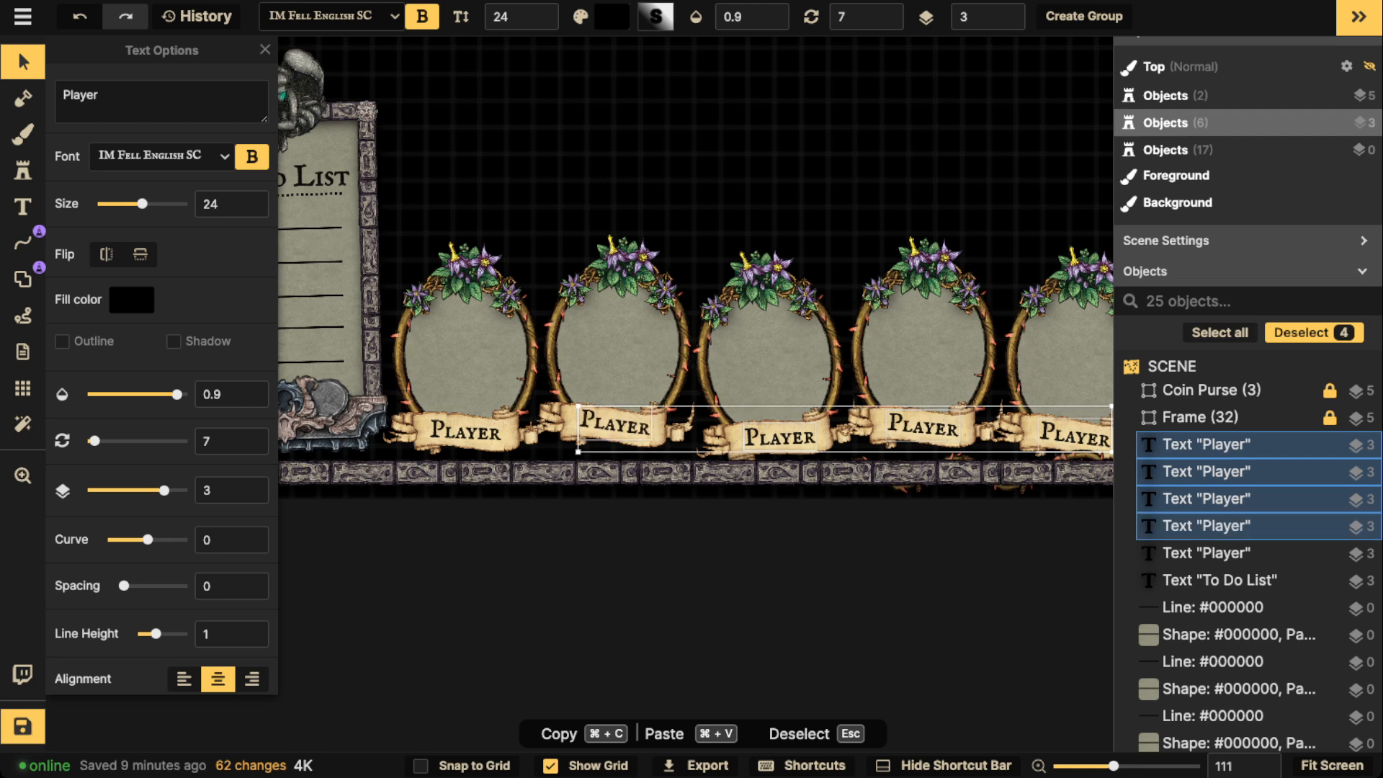
shift+click(465, 431)
drag(178, 395, 205, 395)
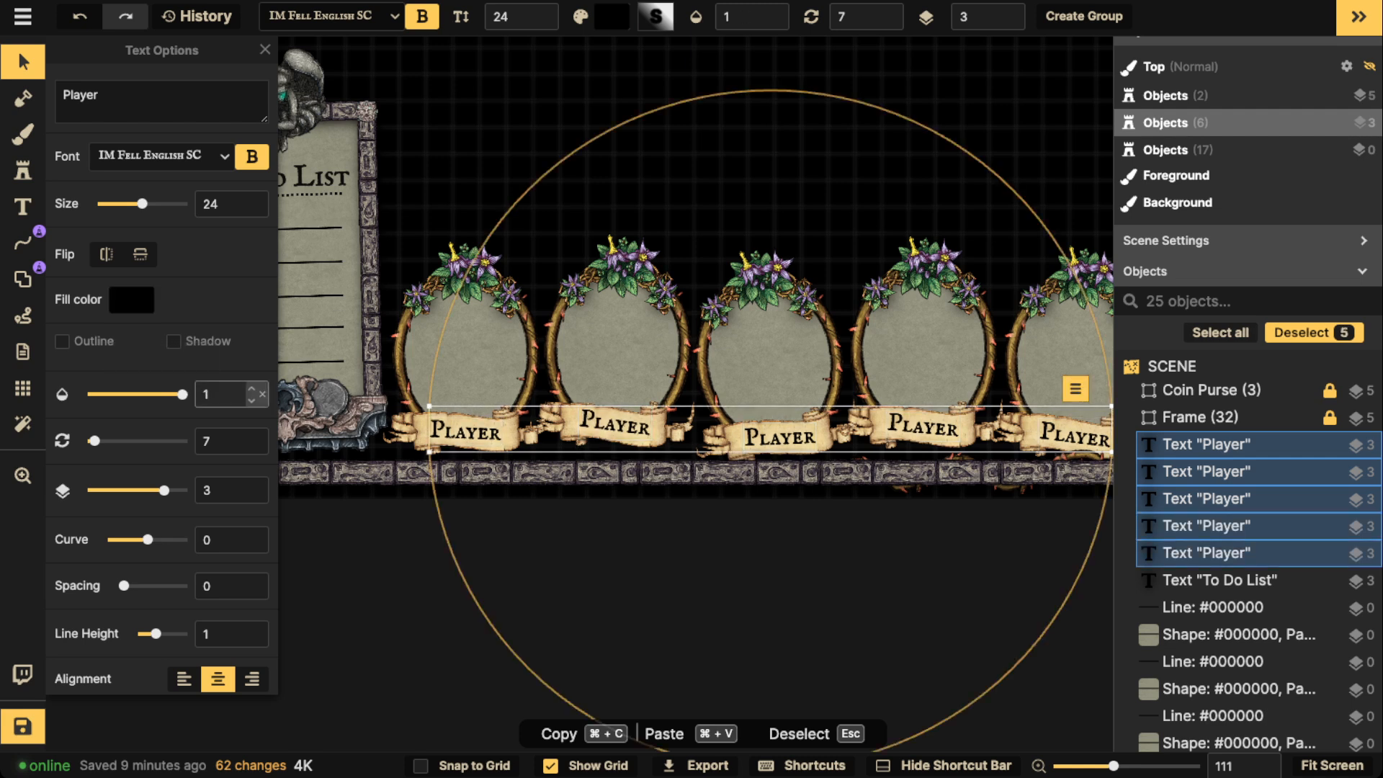
Step: Try the Overlay blend mode on the five selected "Player" labels
scroll(162, 432, down, 3)
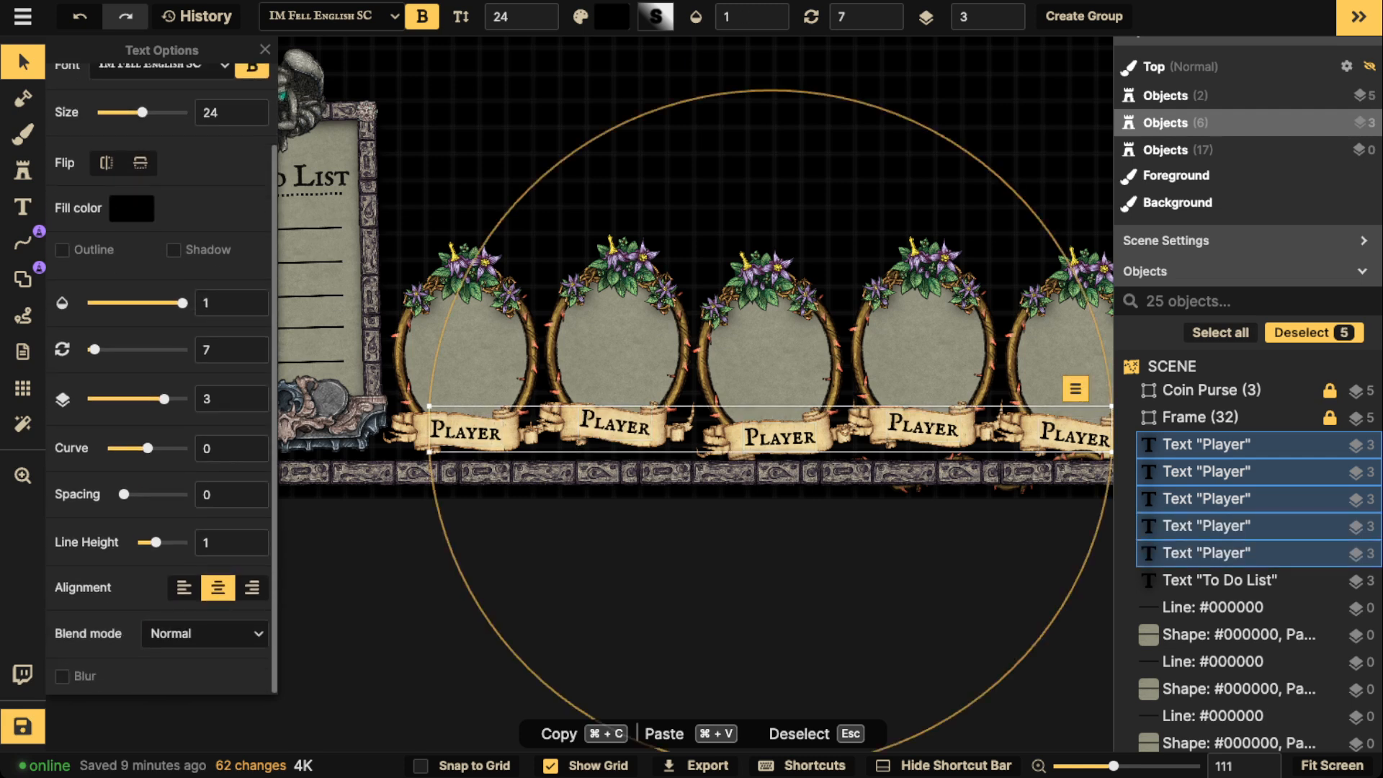
click(204, 634)
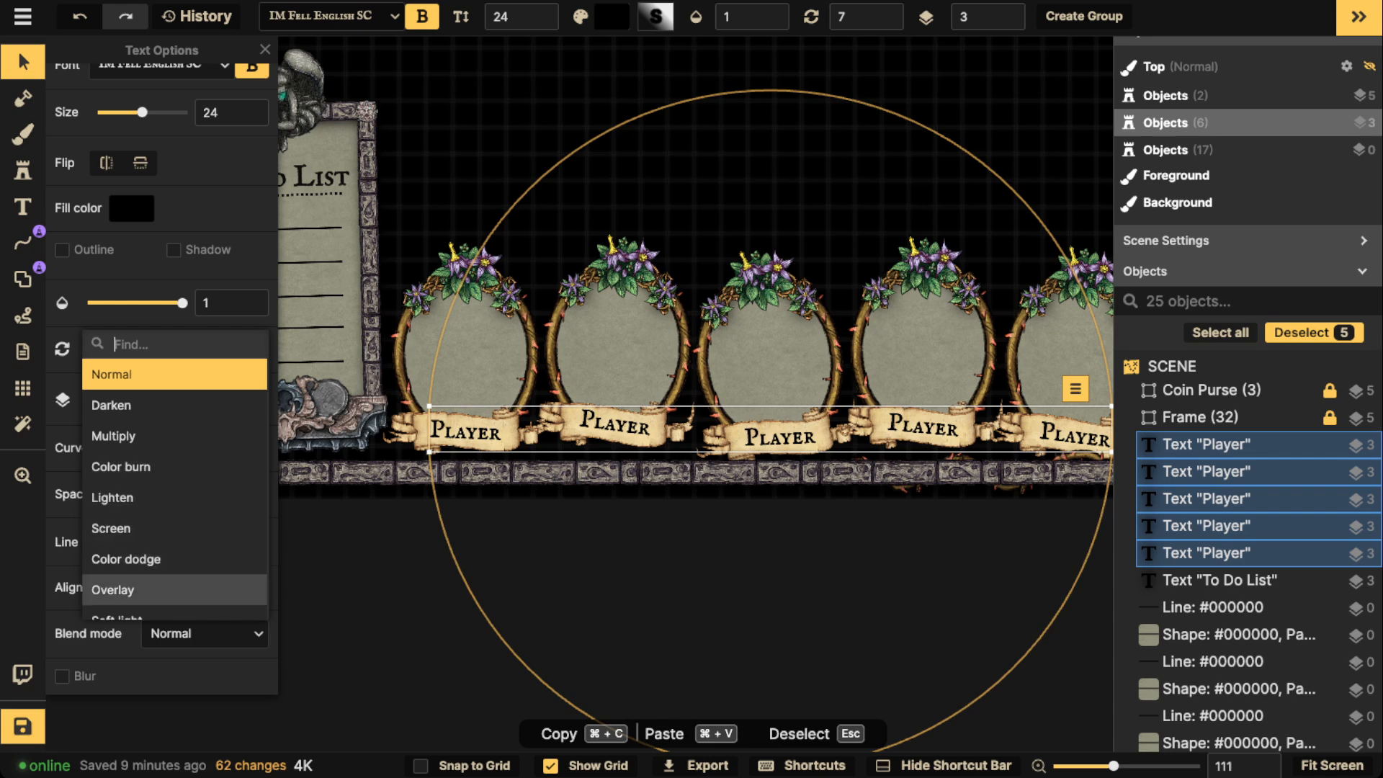
click(144, 589)
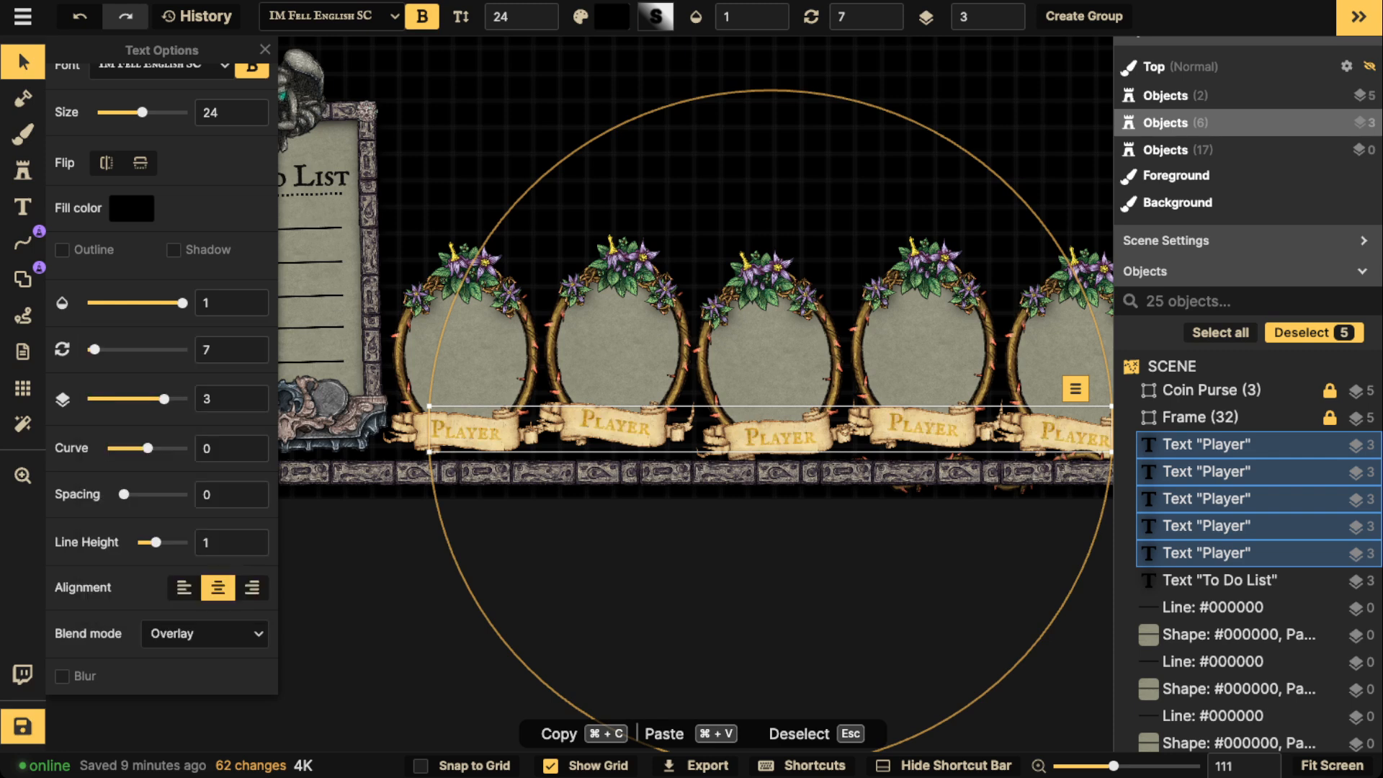
scroll(468, 432, up, 3)
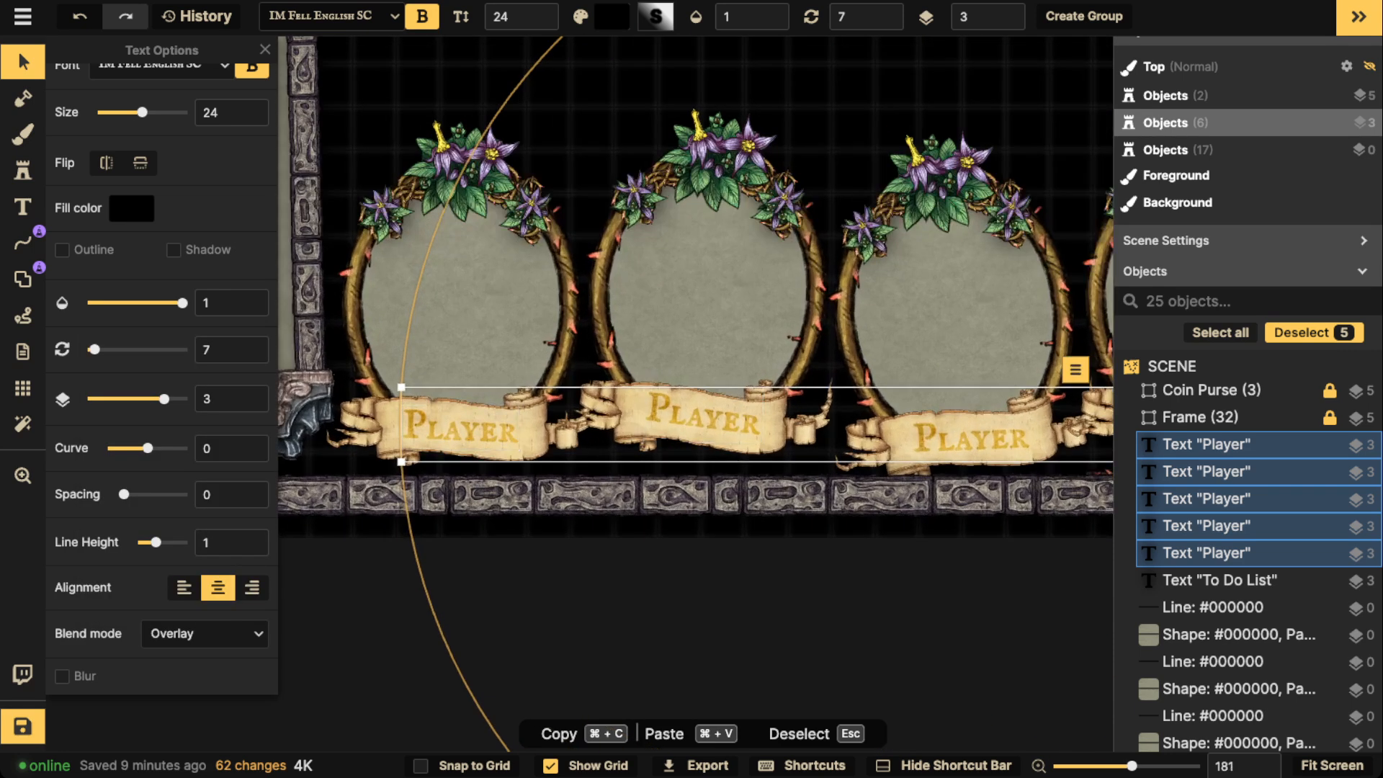
scroll(788, 391, down, 2)
drag(788, 391, 747, 386)
Step: Try the other blend modes, from Darken through Luminosity, on the five "Player" labels, ending on Overlay
click(205, 633)
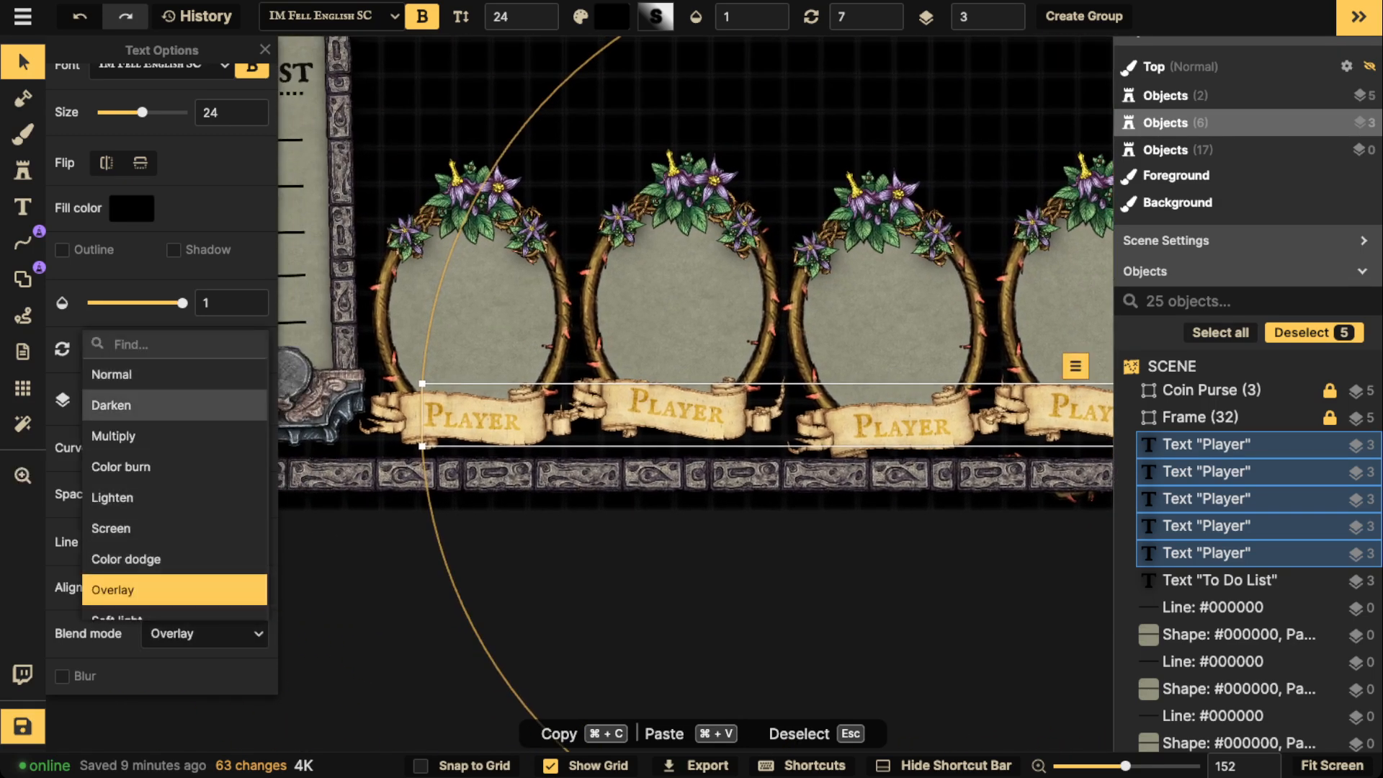
click(174, 407)
key(Down)
key(Down)
key(Down)
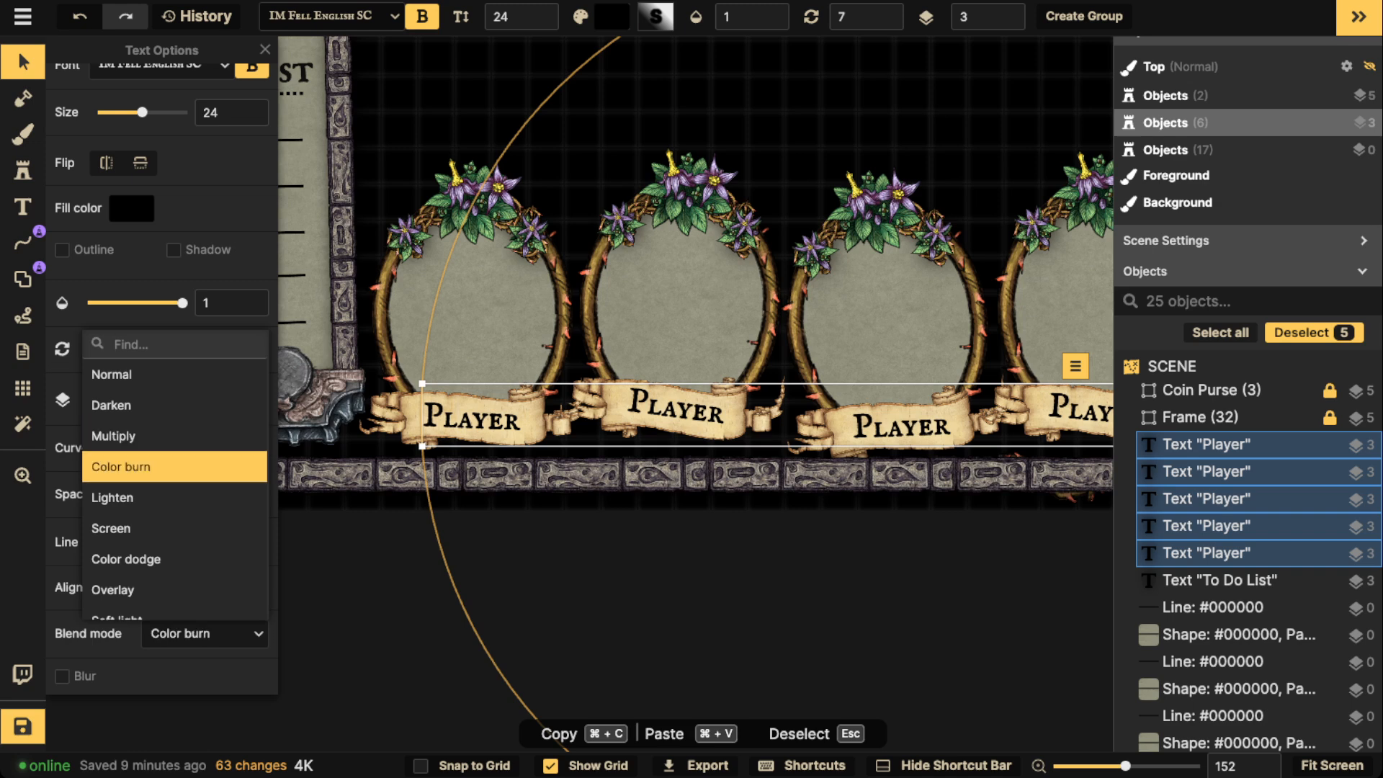
key(Down)
key(Down)
key(Down)
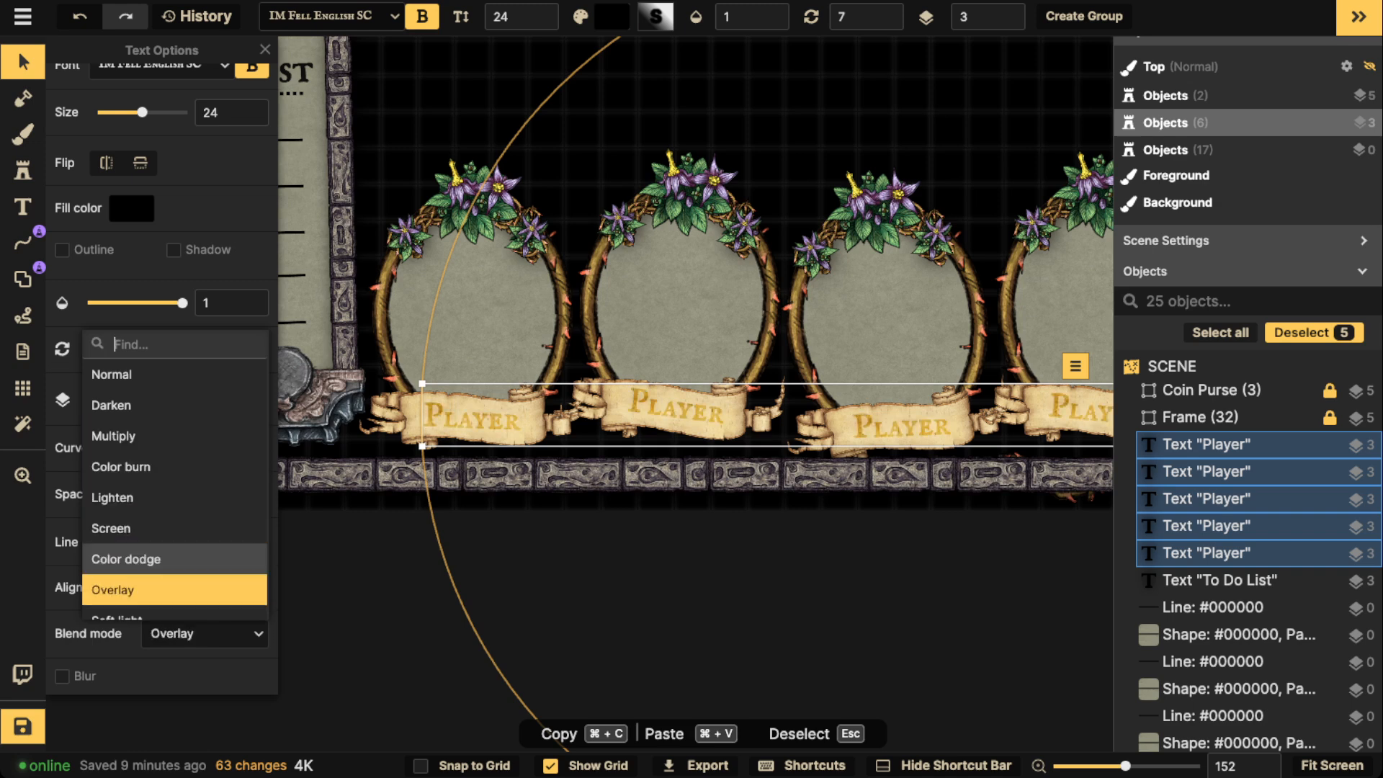
key(Down)
key(Down)
key(Down)
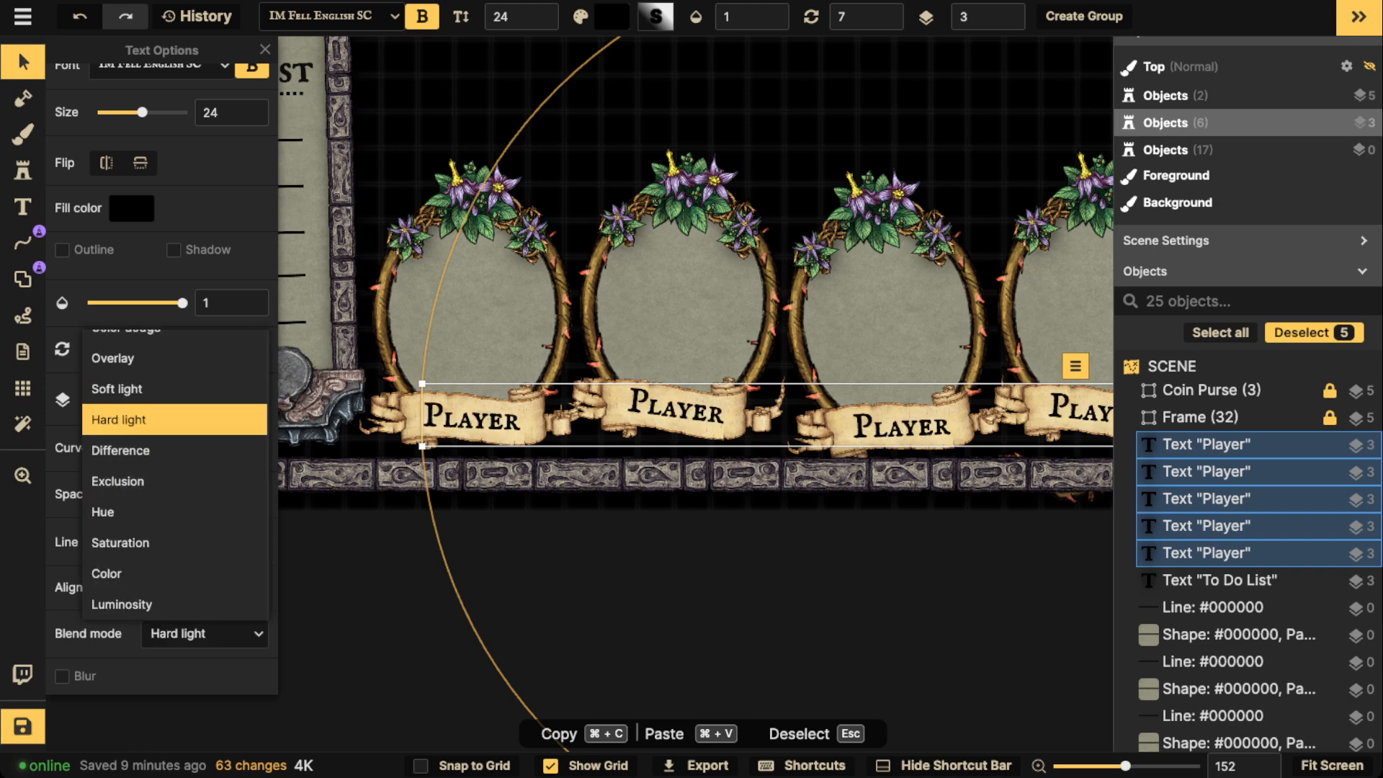
key(Down)
key(Down)
key(Down)
key(Down)
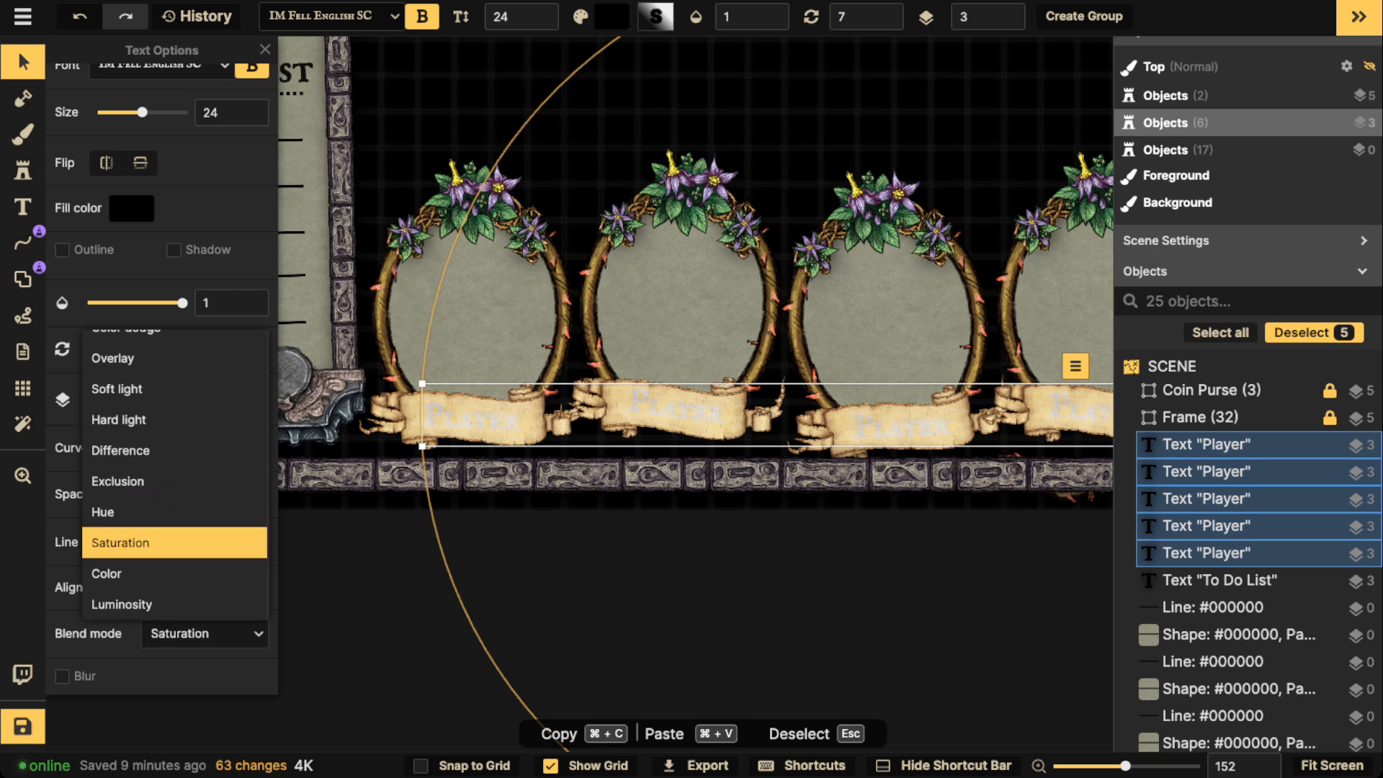
key(Down)
key(o)
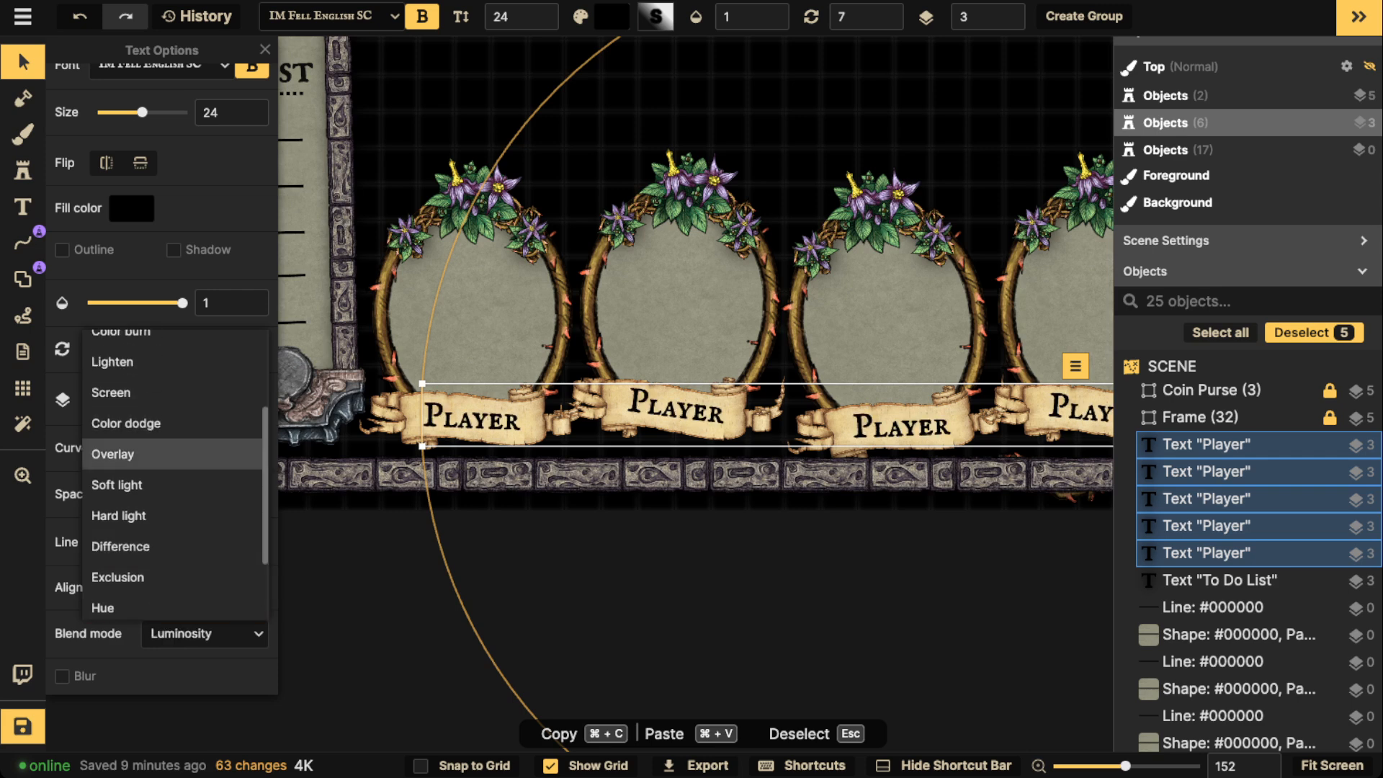
key(Return)
Step: Set the blend mode of the "Player" labels back to Normal and deselect them
click(204, 634)
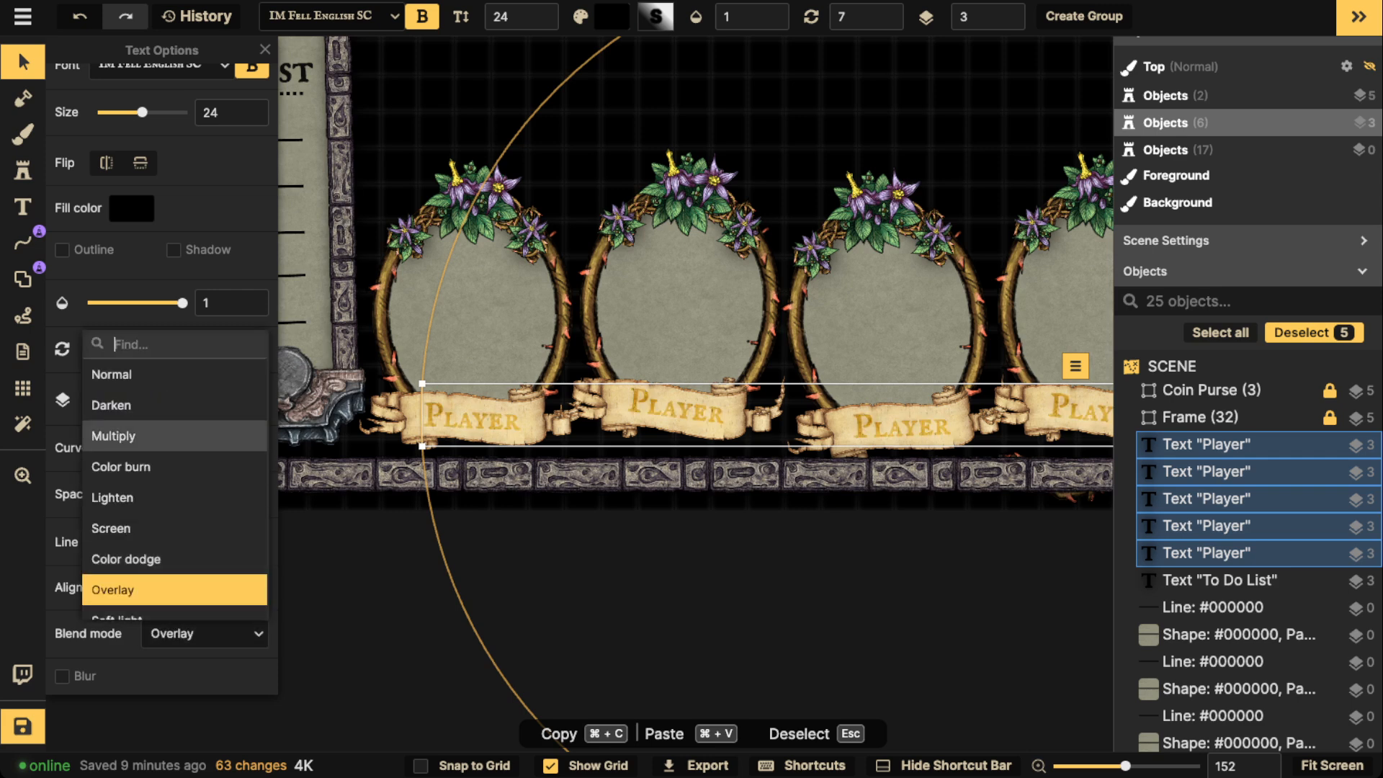
click(175, 375)
scroll(487, 332, down, 3)
key(Escape)
scroll(580, 331, down, 5)
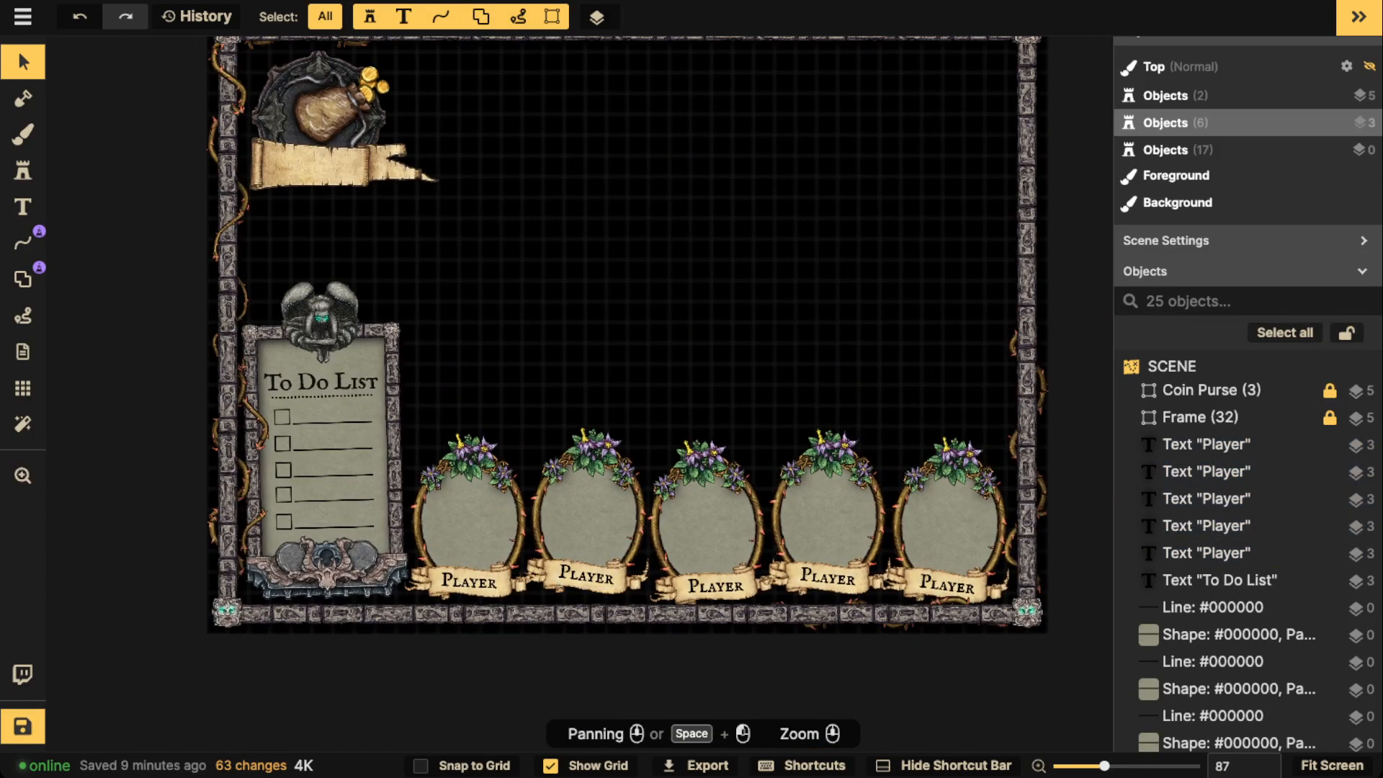
Step: Add the text "Coin" in IM Fell English SC, size 24, on the coin purse banner, with rotation 1 and layer 5
key(t)
scroll(317, 204, up, 2)
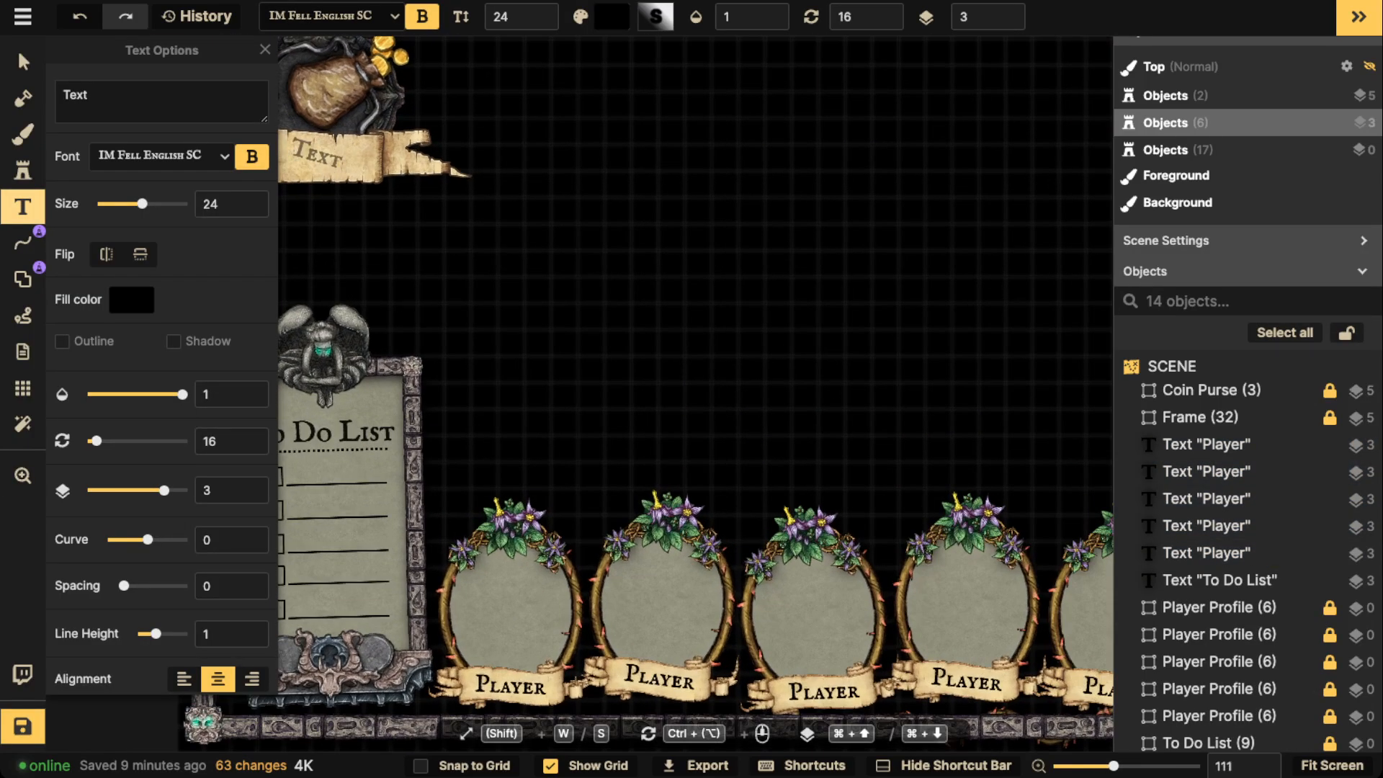
drag(311, 156, 467, 175)
click(465, 177)
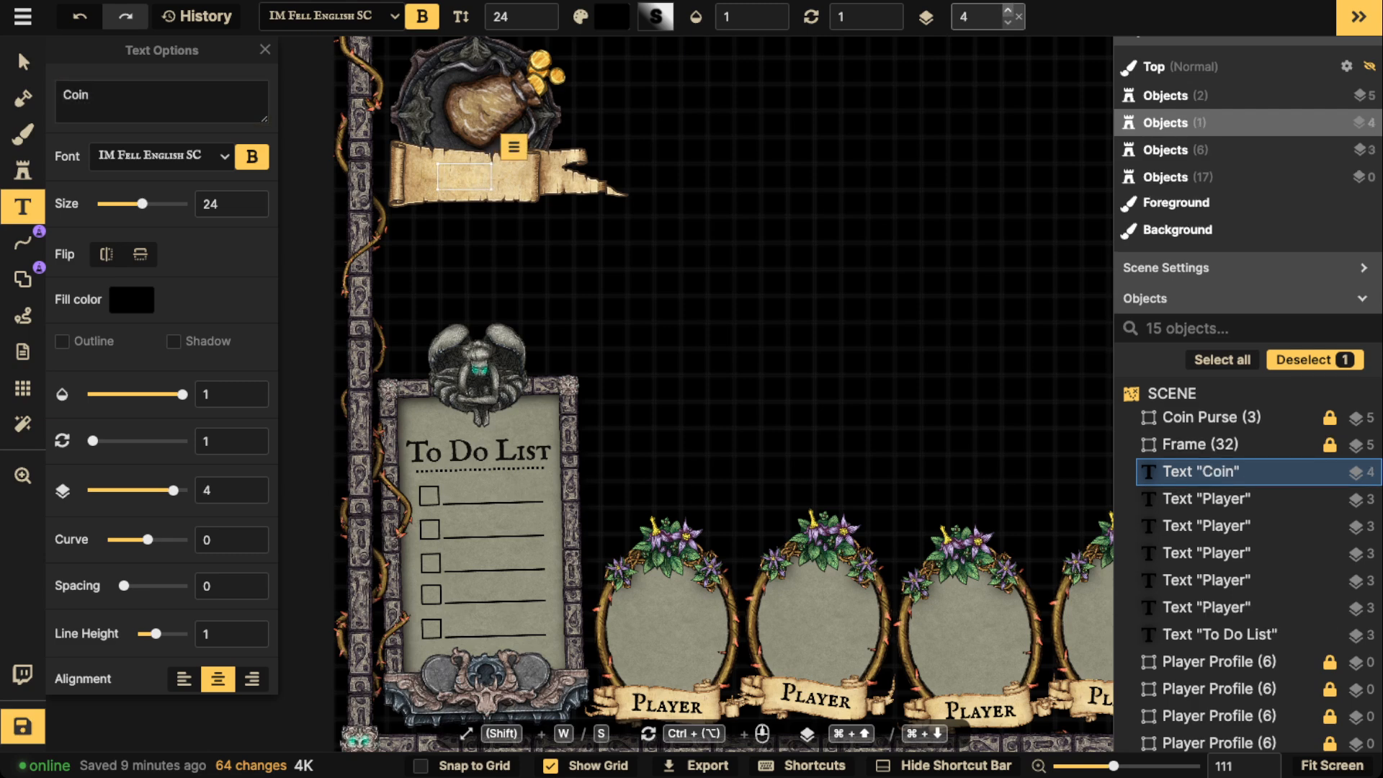
key(super+Up)
key(Escape)
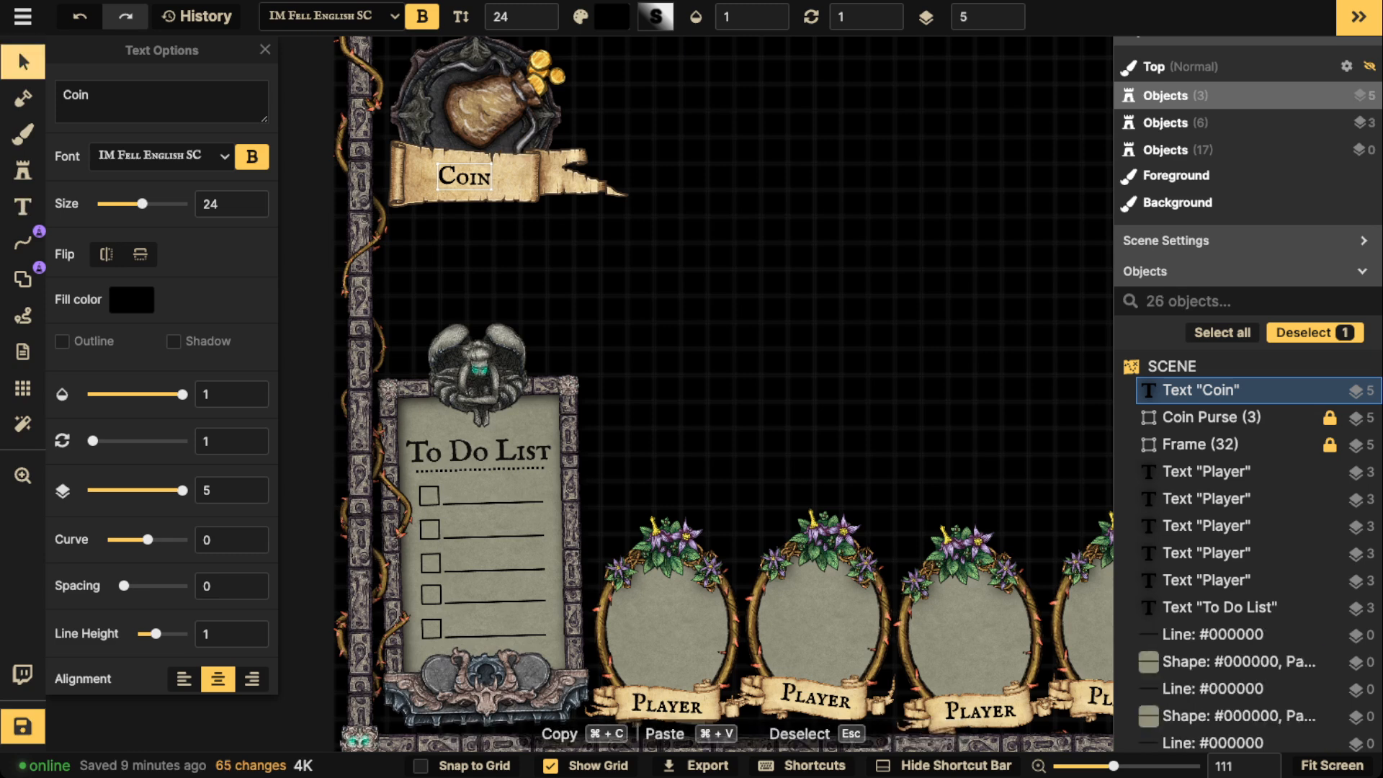
Step: Enlarge the "Coin" label to size 36, rotate it to 359, position it on the banner, and save the map
scroll(500, 187, up, 2)
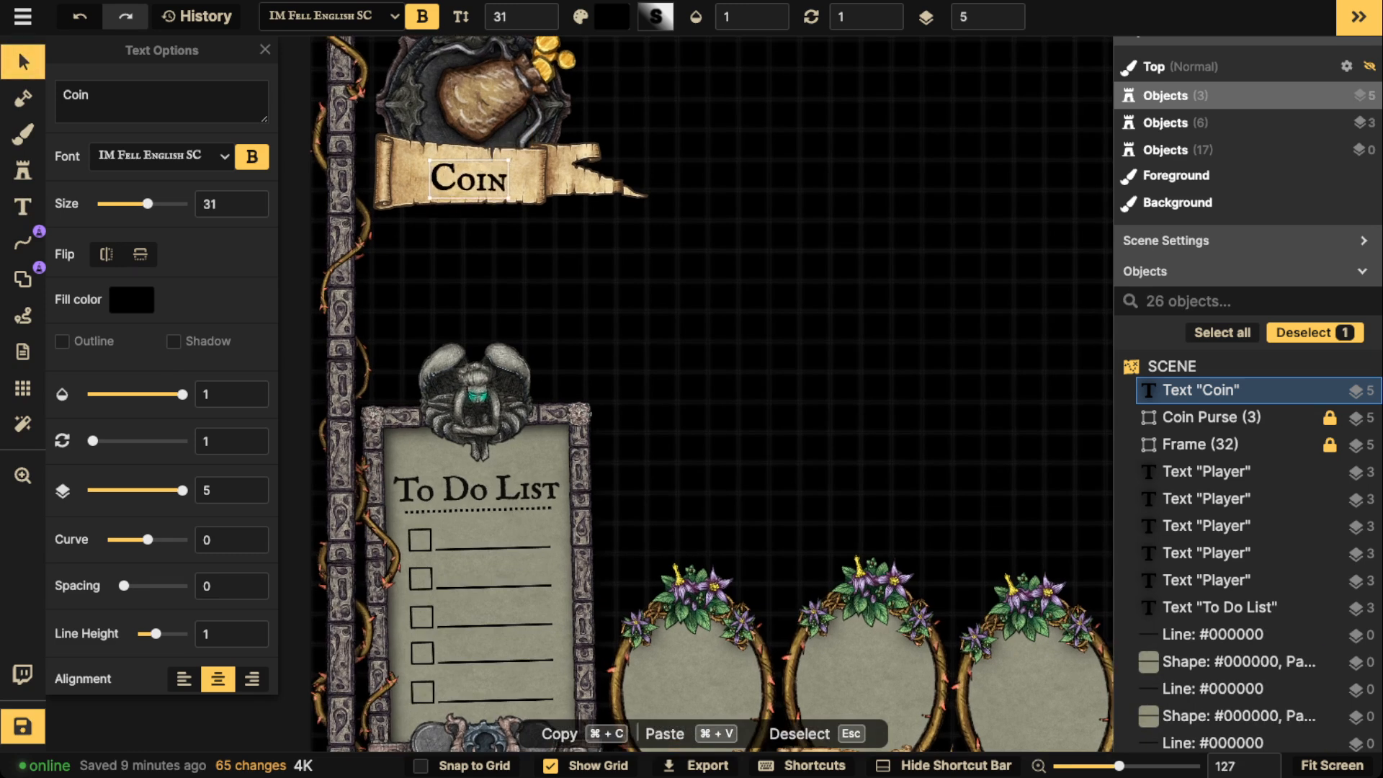
drag(520, 204, 466, 176)
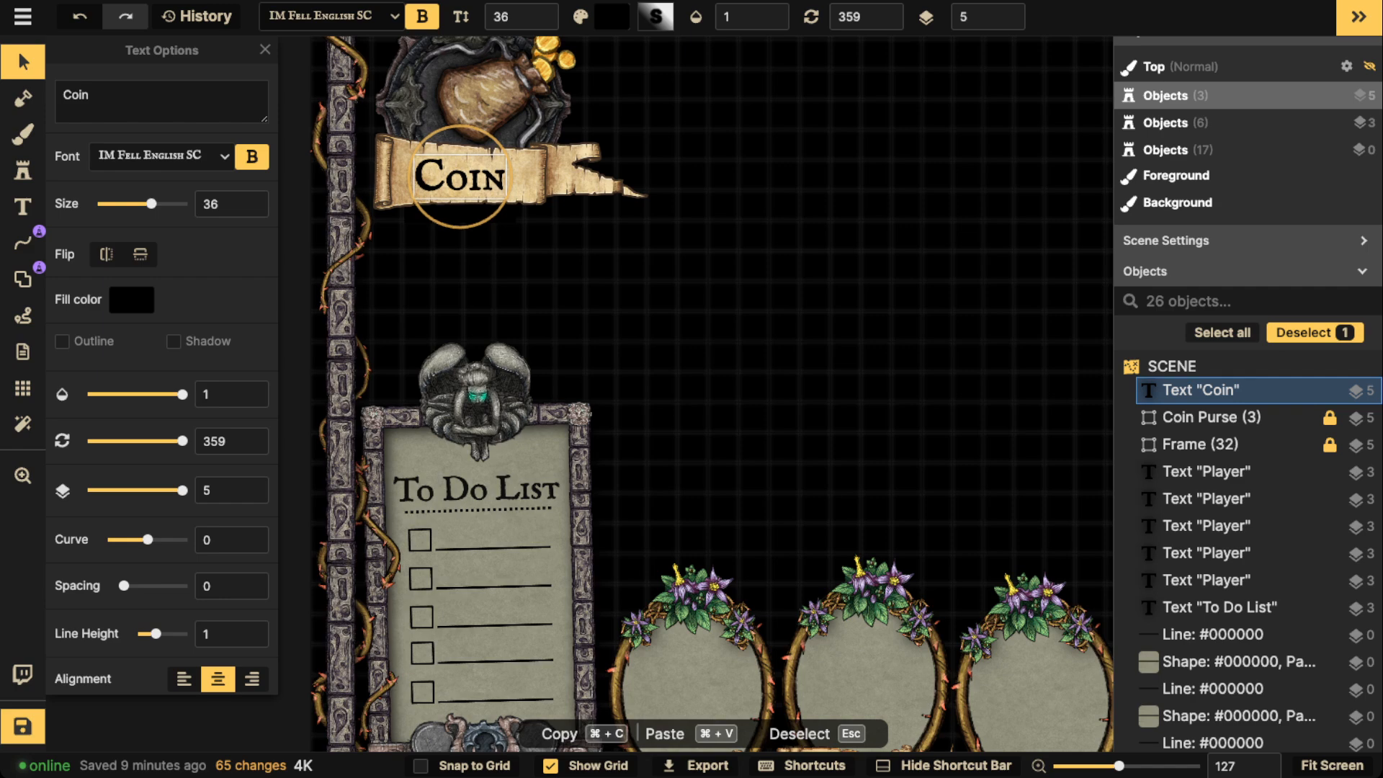
key(Escape)
scroll(317, 111, down, 8)
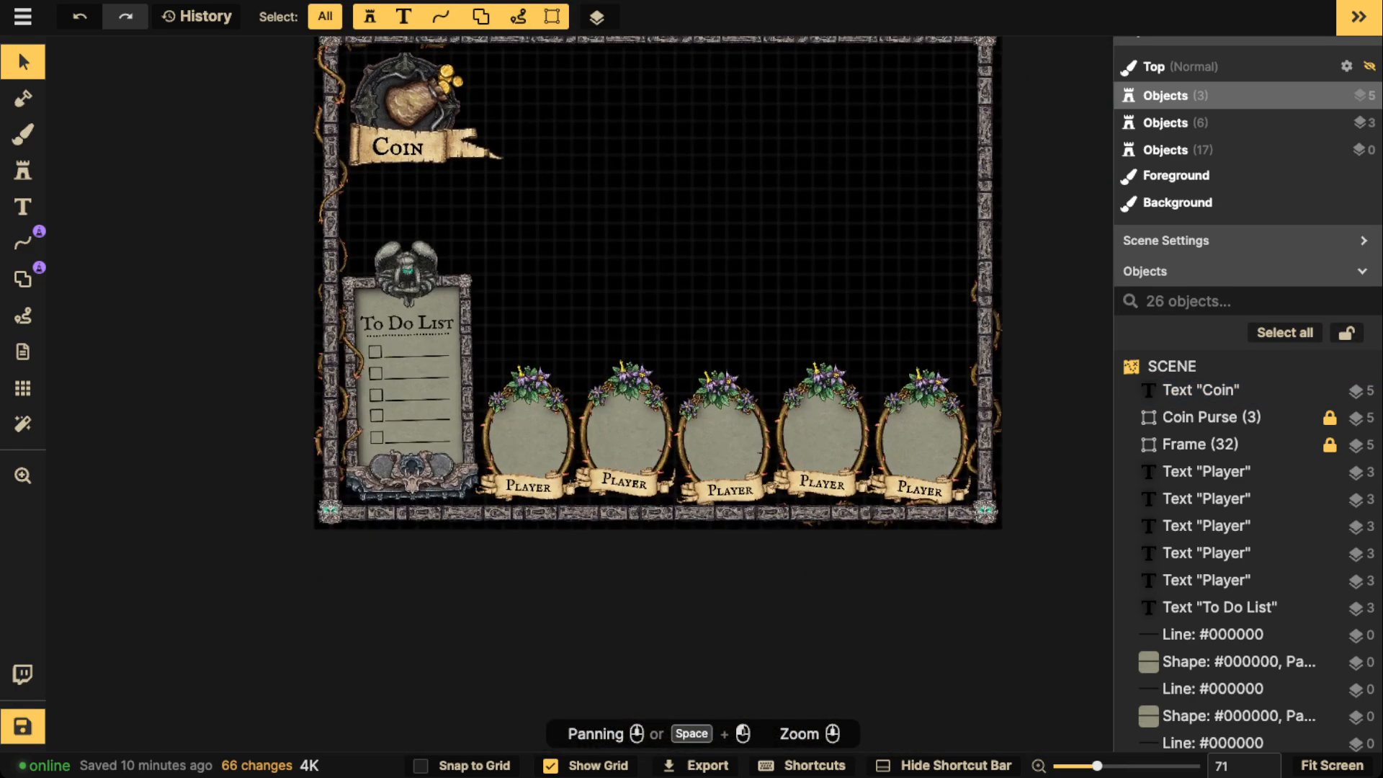
key(ctrl+s)
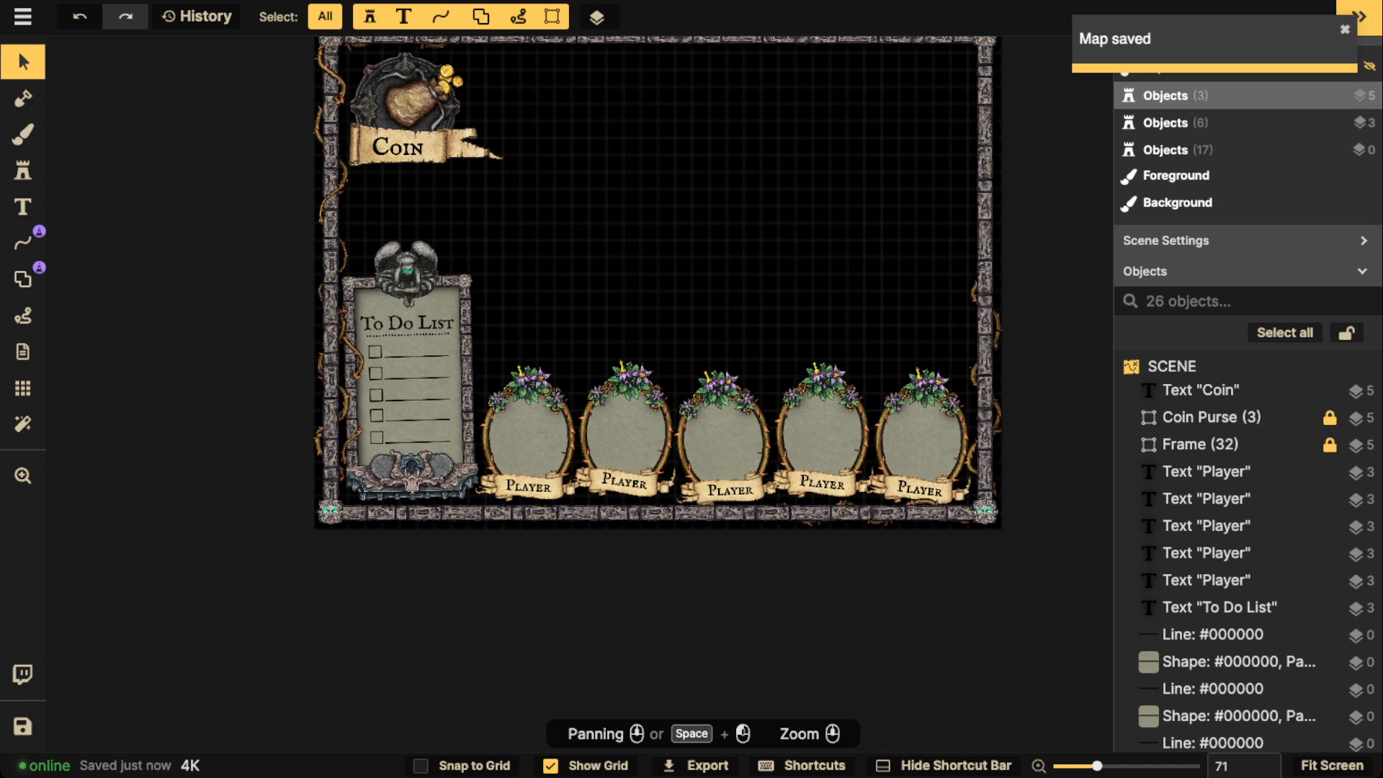
Step: Hide the map grid and return to the Select tool
click(23, 424)
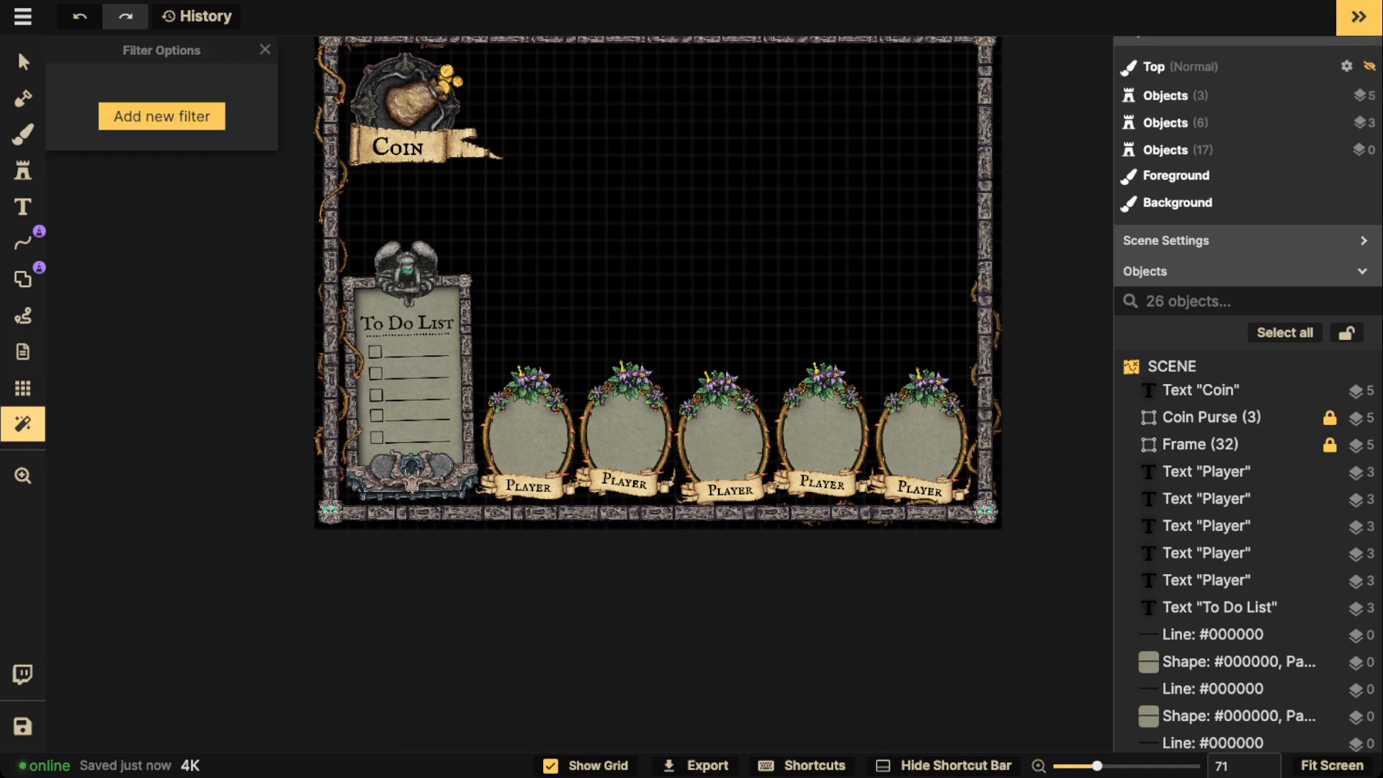
click(23, 389)
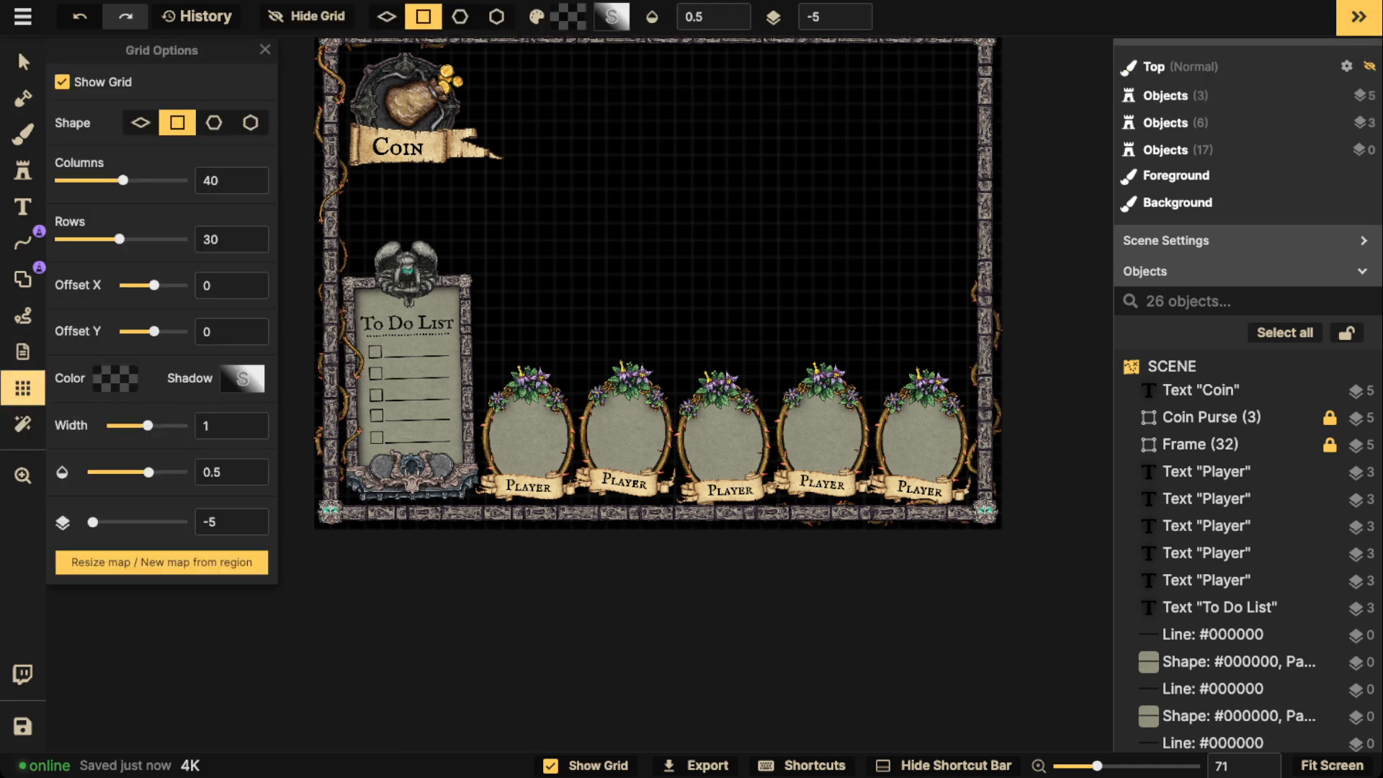
click(62, 81)
click(23, 62)
Step: Look over the whole overlay without the grid, examining the coin banner, frame corners, player banners and to-do list
scroll(565, 108, down, 2)
drag(576, 108, 576, 171)
scroll(523, 173, up, 2)
scroll(542, 170, up, 2)
scroll(627, 346, up, 2)
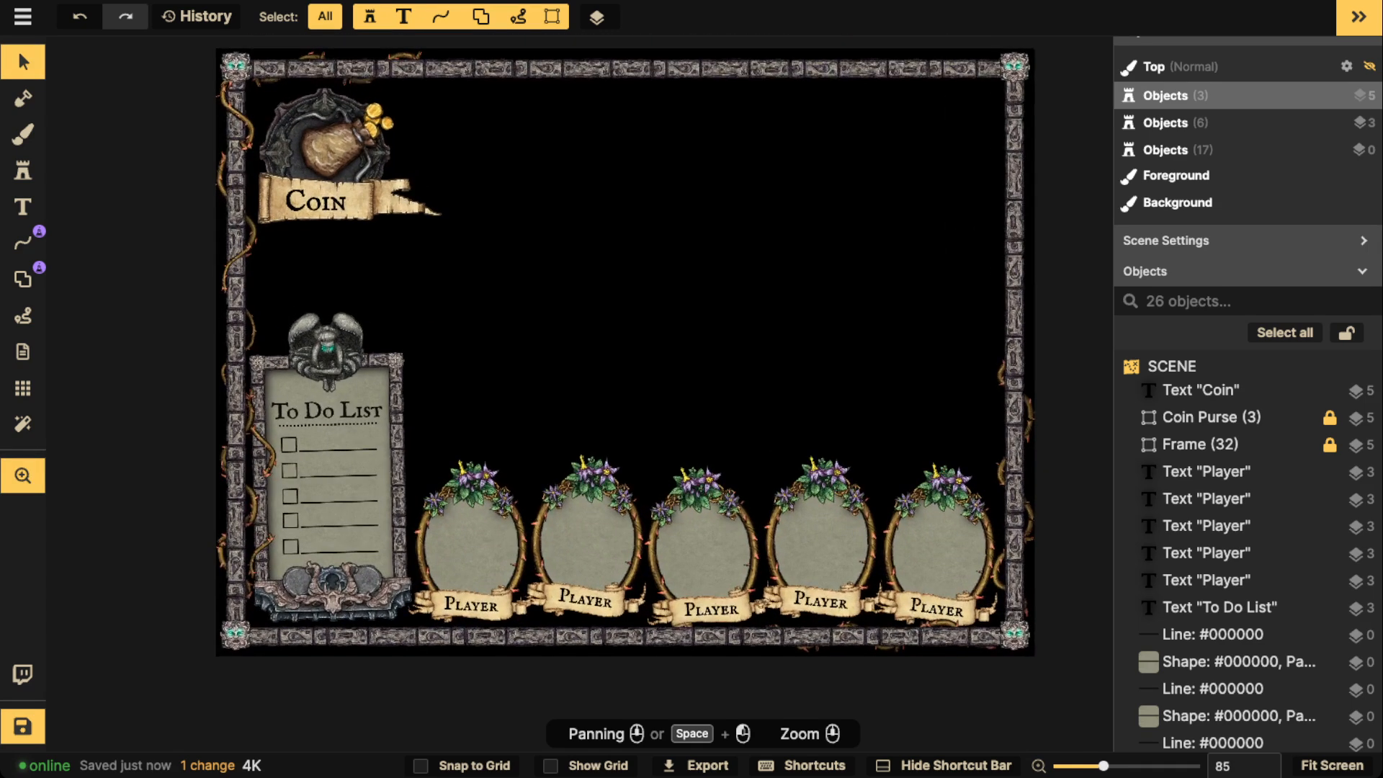
drag(626, 346, 682, 440)
scroll(372, 297, down, 3)
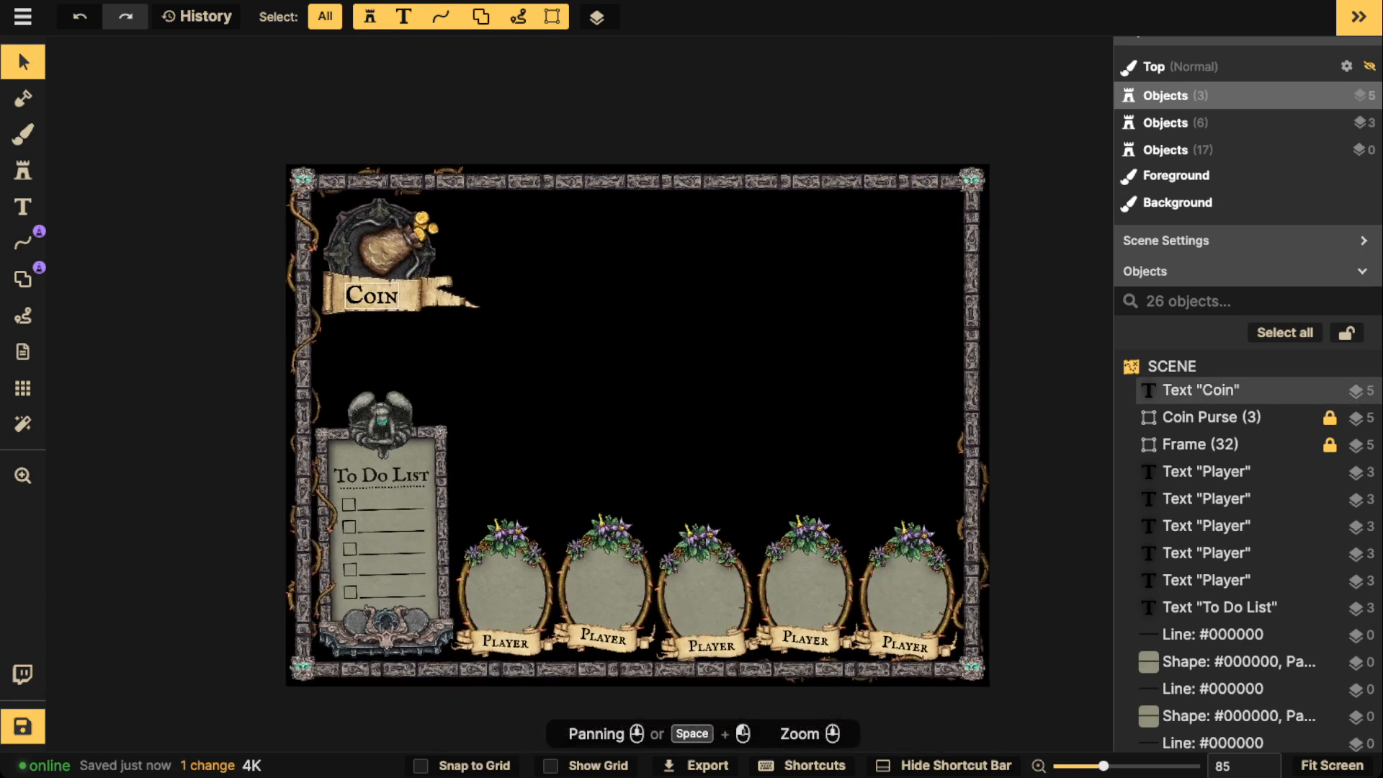
drag(373, 296, 367, 186)
scroll(367, 236, up, 4)
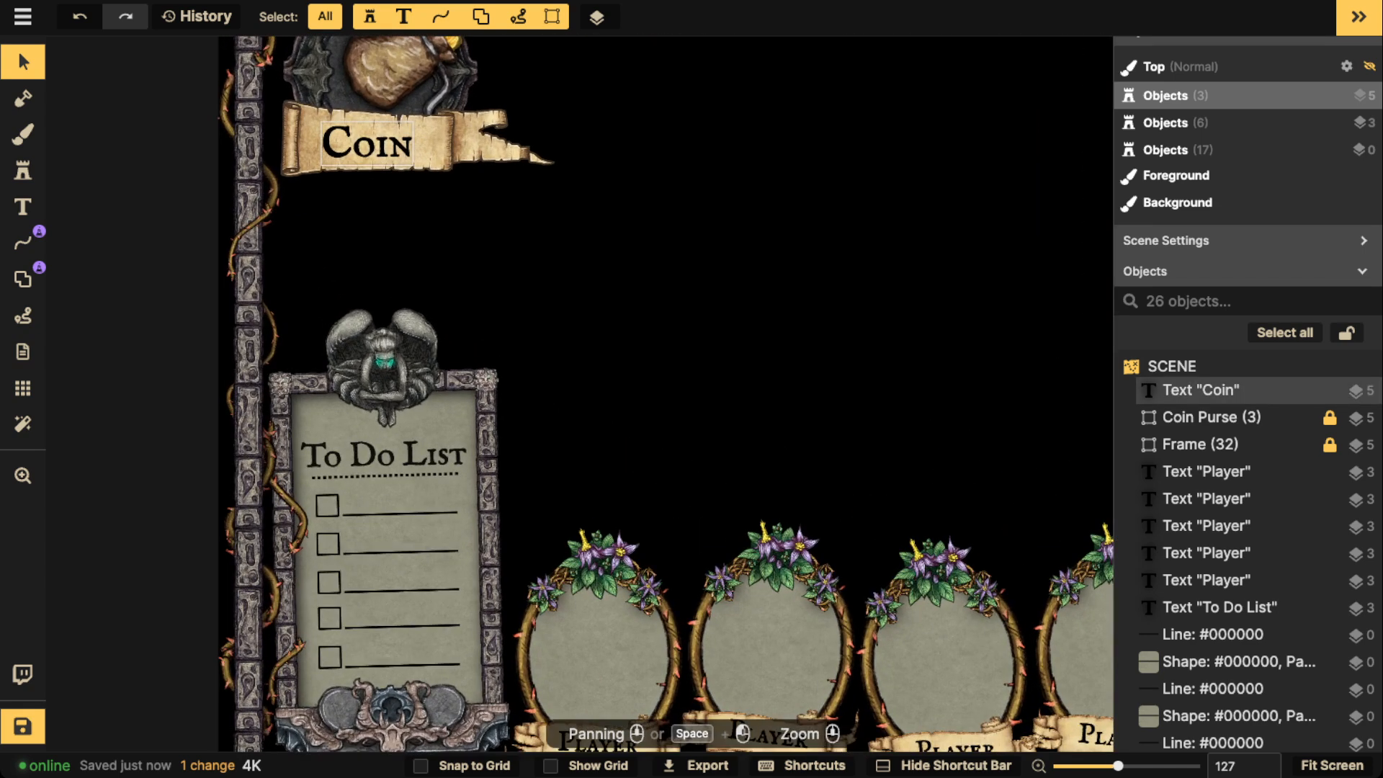
drag(720, 396, 306, 565)
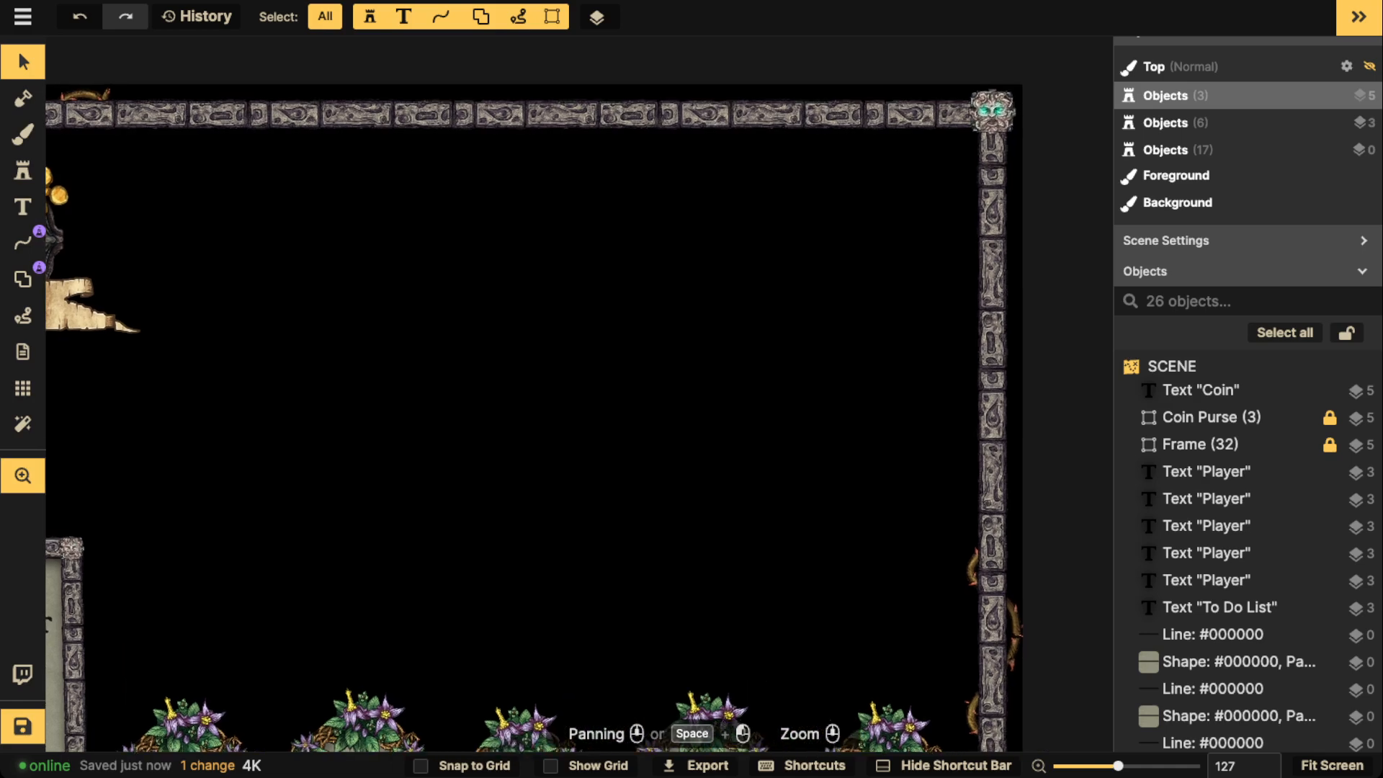
drag(404, 605, 722, 173)
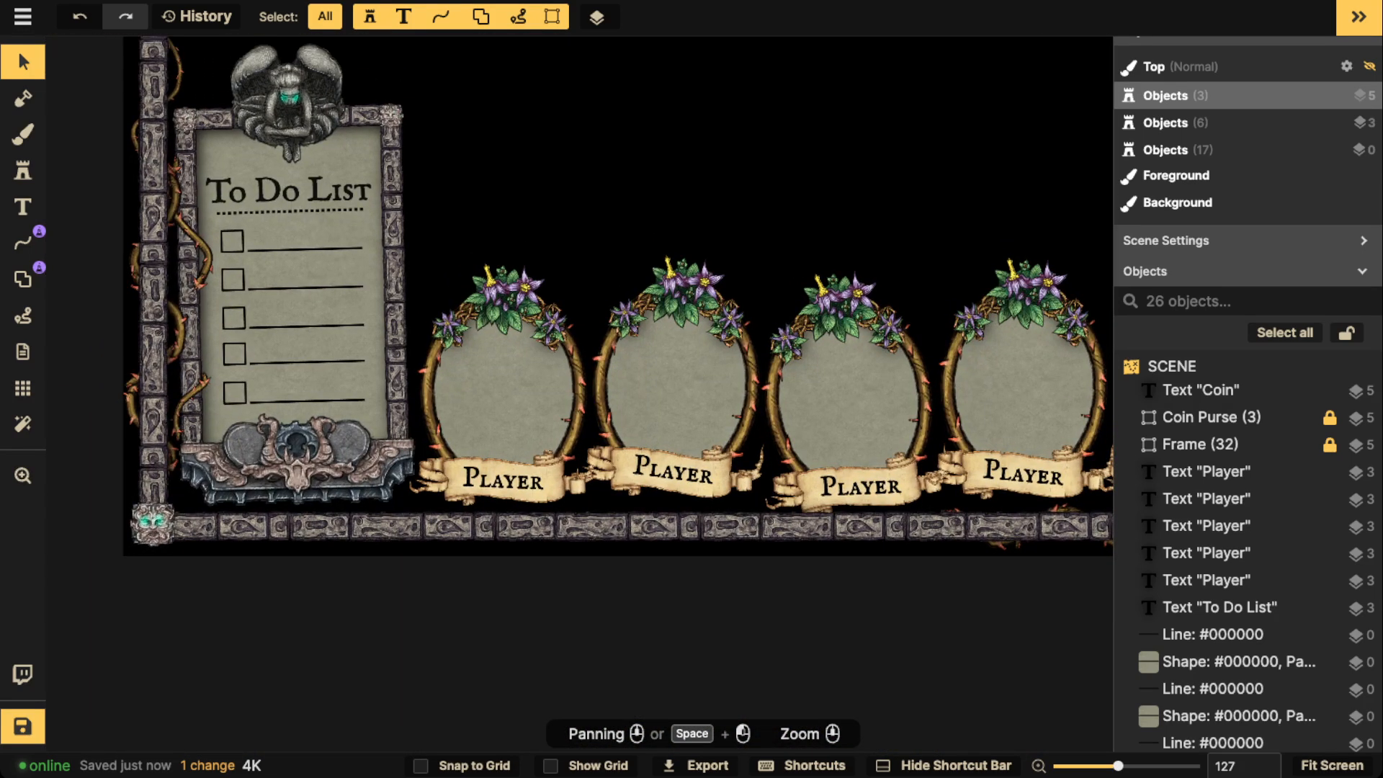
drag(675, 472, 716, 495)
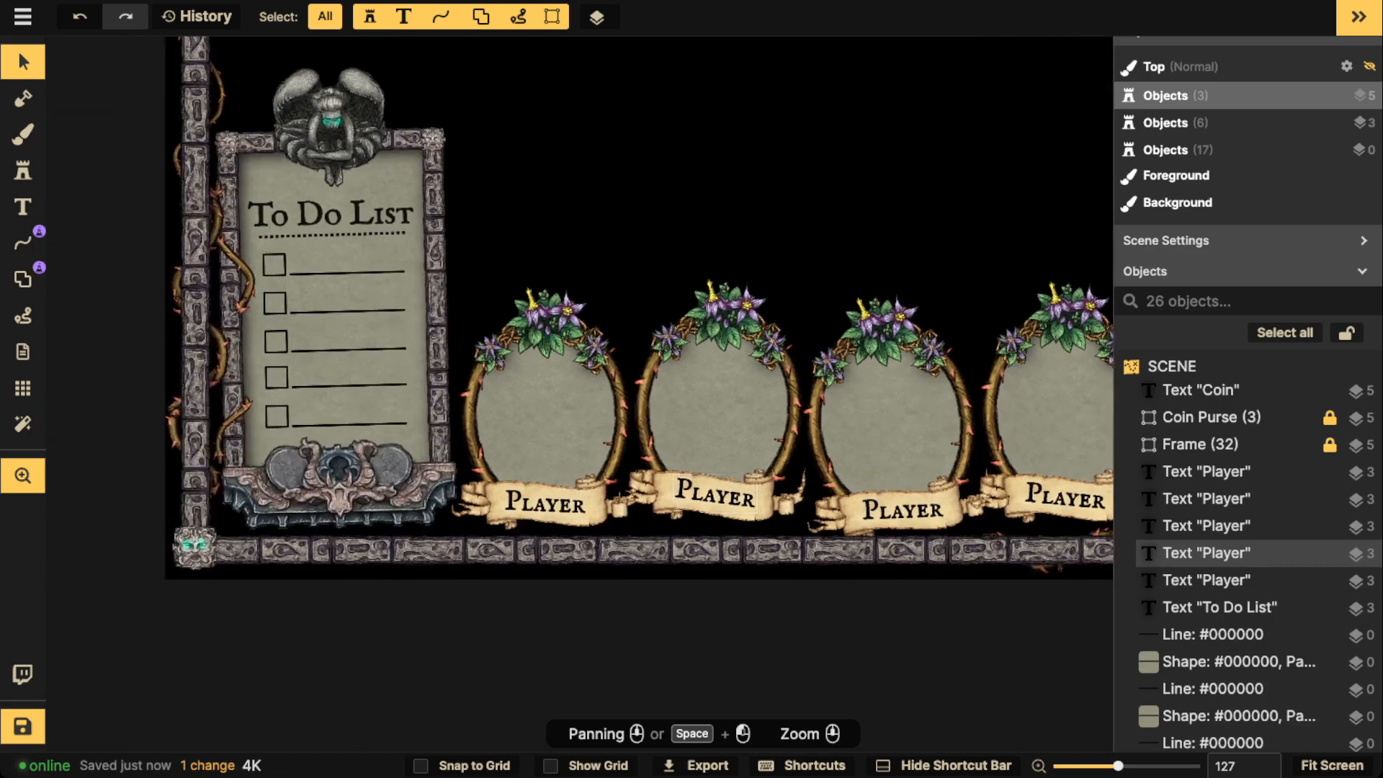
drag(347, 273, 382, 429)
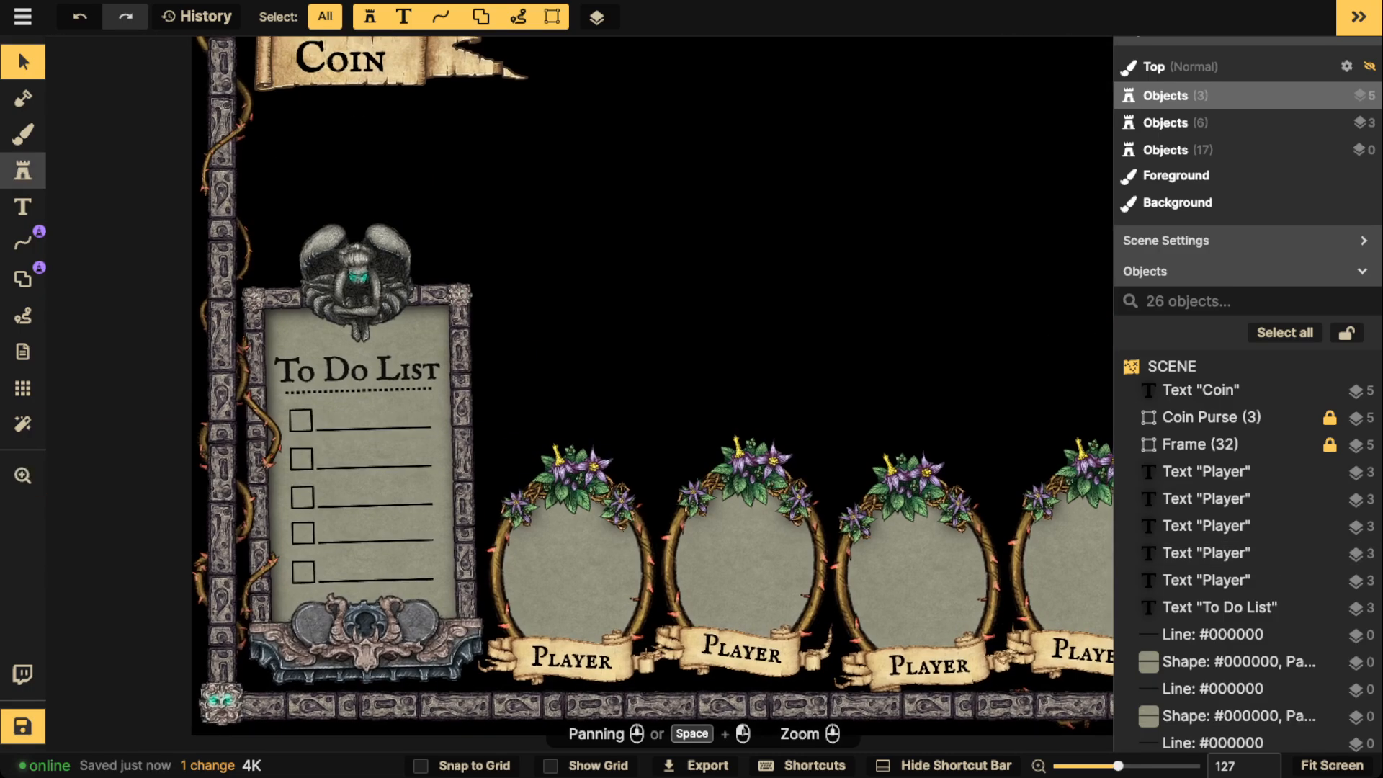
Step: Clear the "banner" search in the stamp catalog and pick the Mirror and Brush stamp from Fantasy Battlemaps, Gothic: Horror Castle
click(23, 170)
click(101, 197)
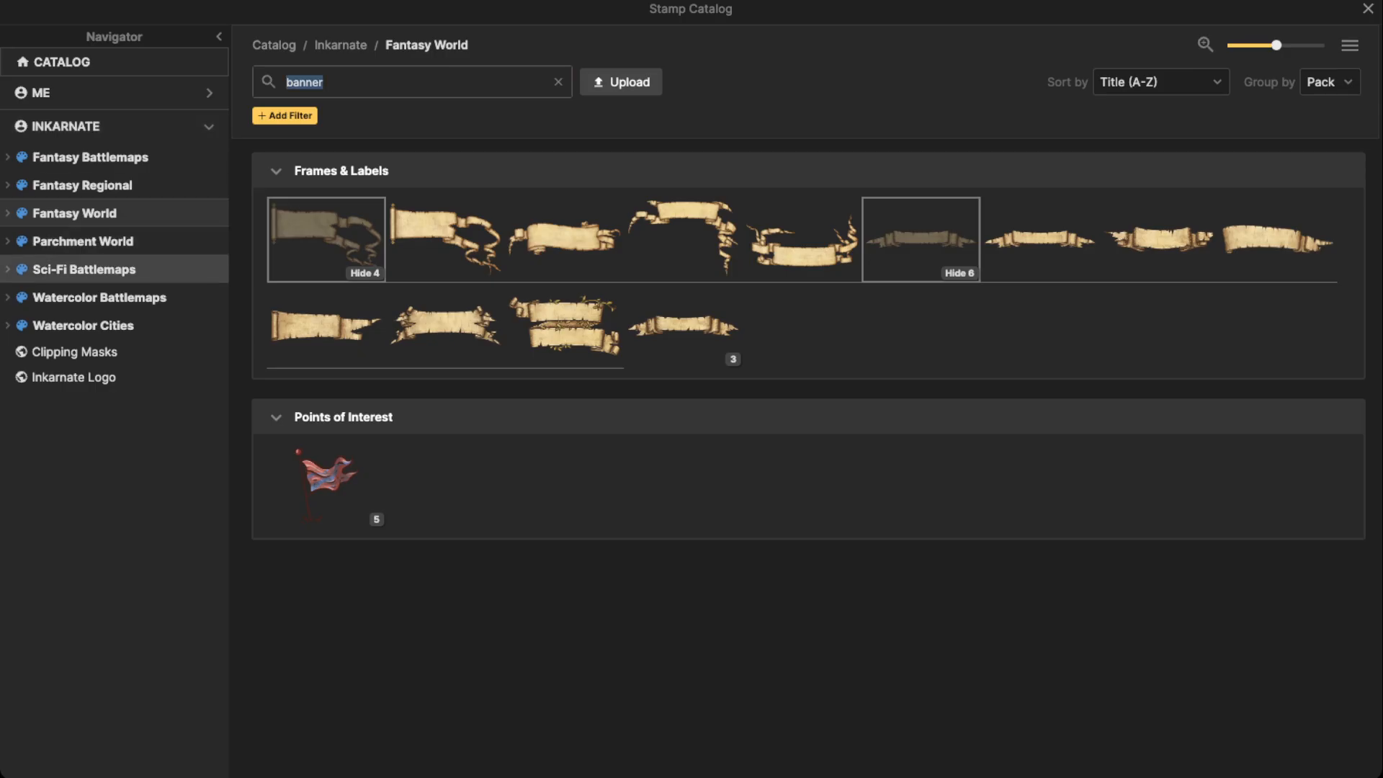
click(90, 157)
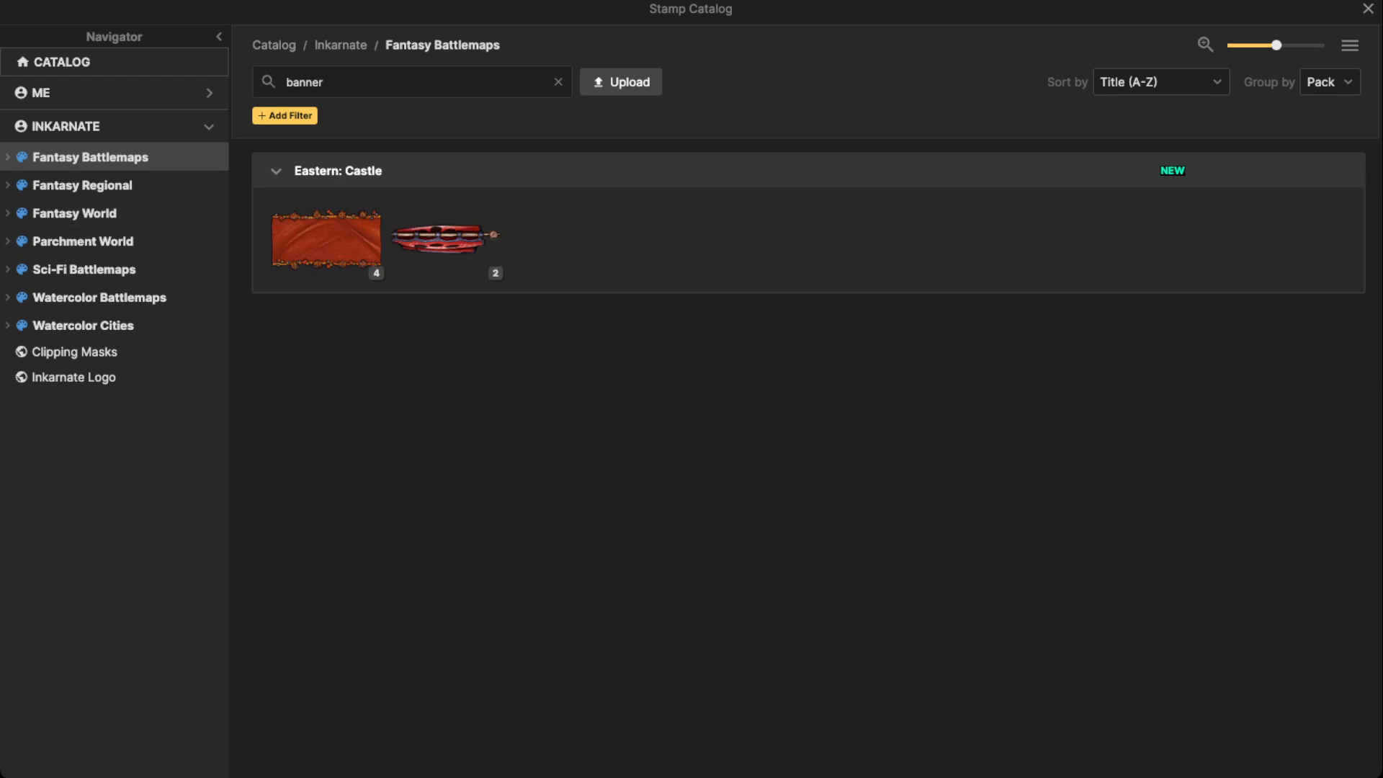
click(557, 81)
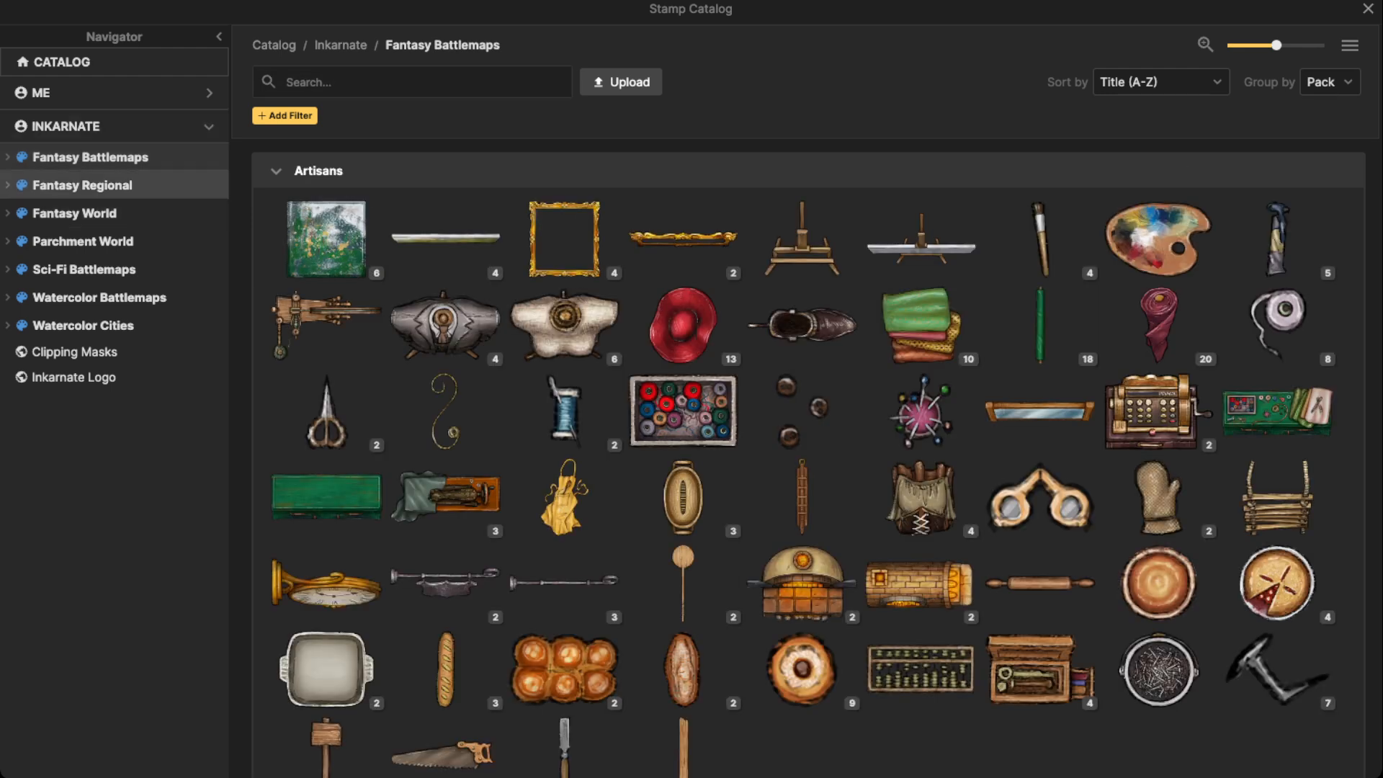
click(7, 158)
scroll(108, 450, down, 4)
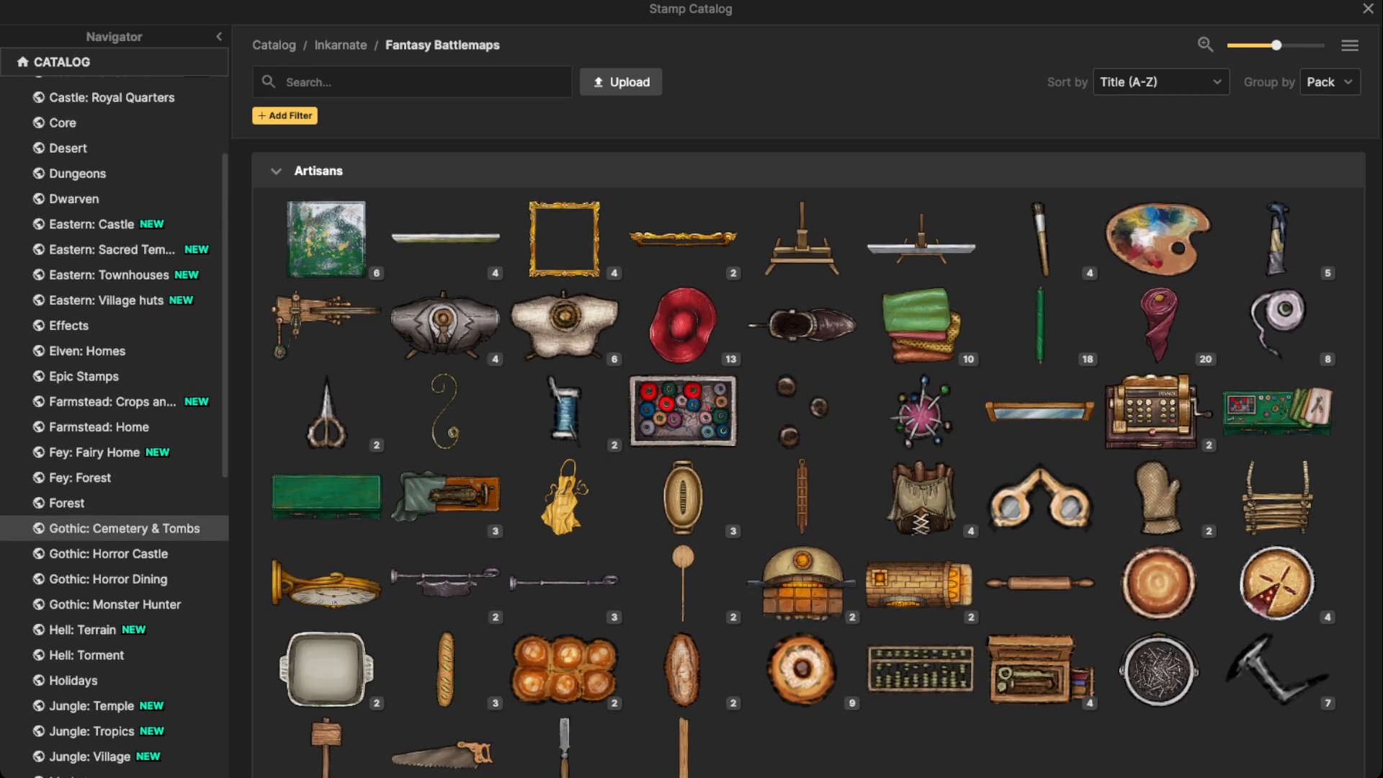
click(108, 424)
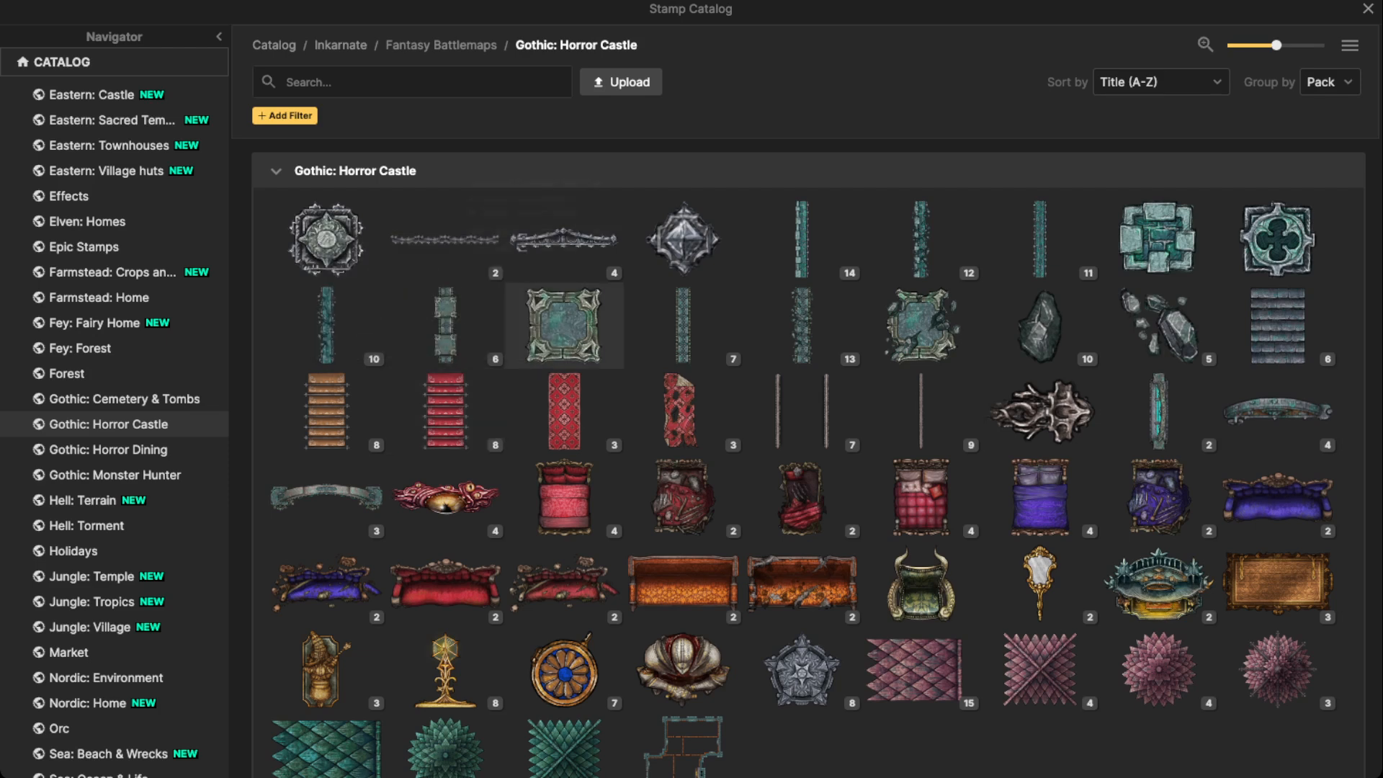
scroll(564, 403, down, 1)
scroll(801, 447, up, 1)
scroll(802, 461, down, 1)
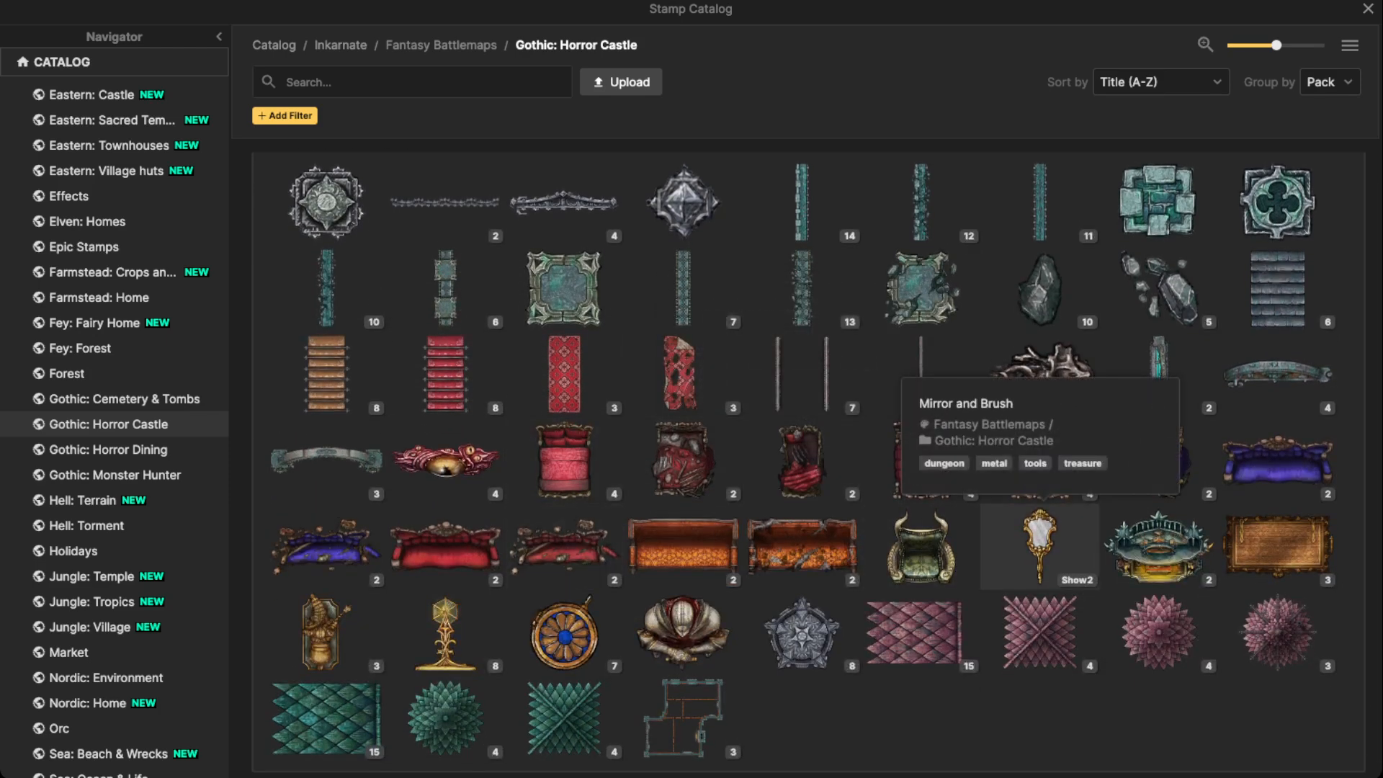
click(1040, 546)
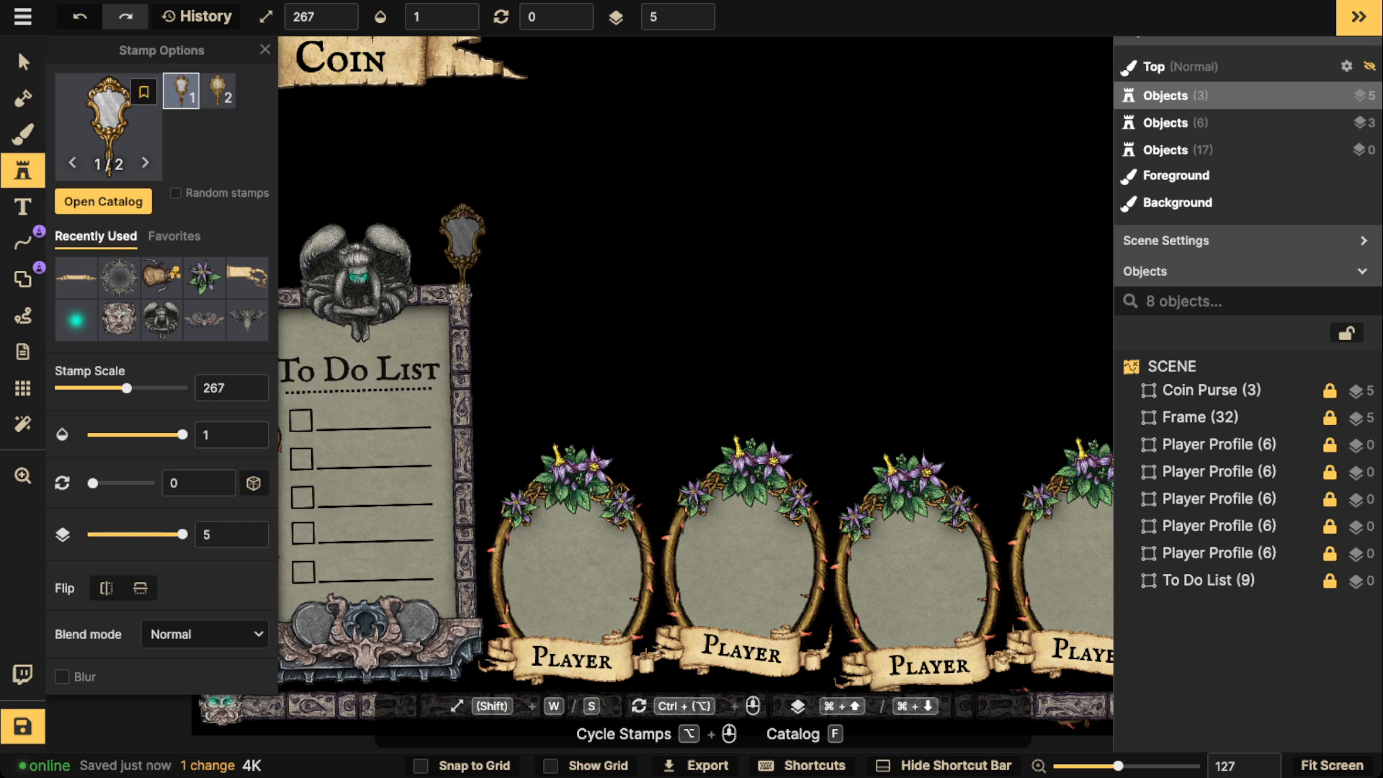
Step: Place the mirror stamp at scale 297 and rotation 345 beside the lower-left corner of the to-do list frame
key(w)
scroll(461, 245, down, 3)
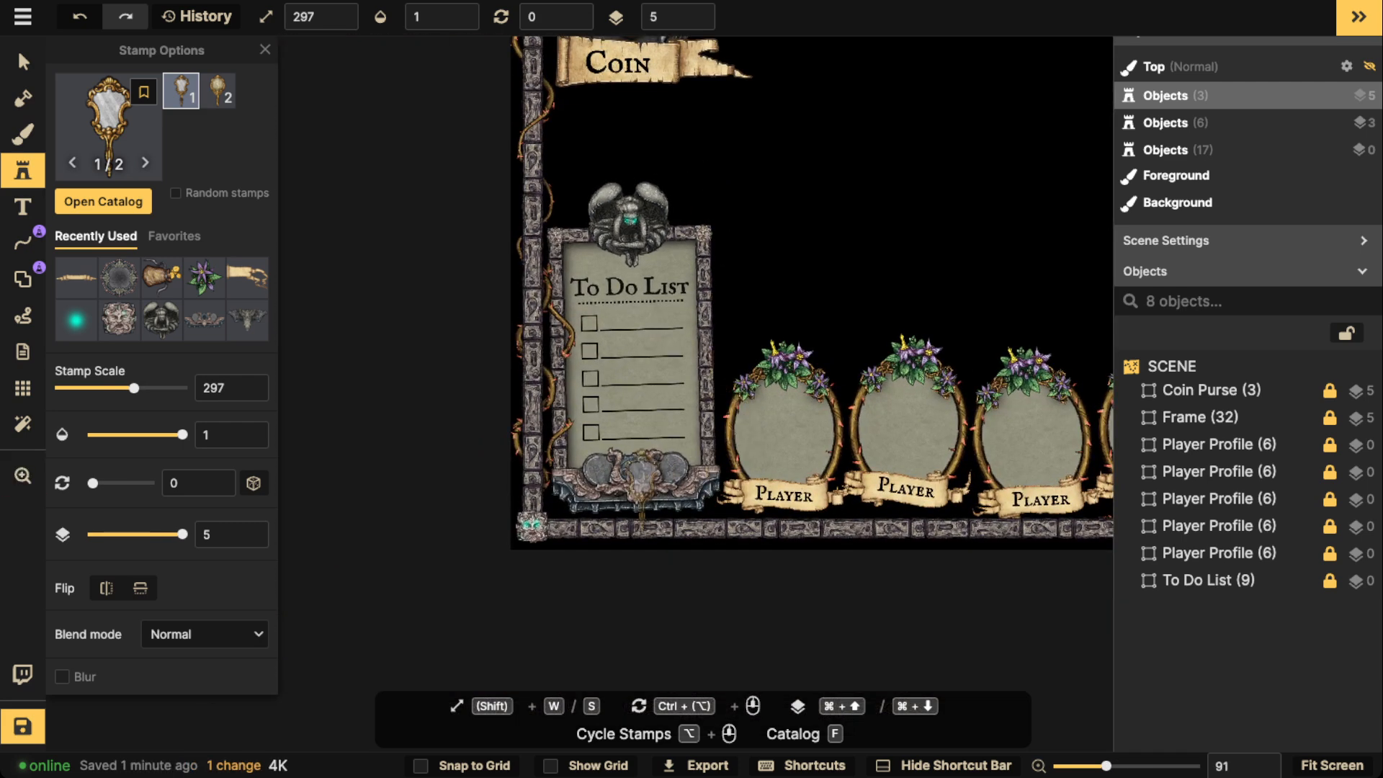
scroll(633, 485, up, 9)
scroll(583, 481, up, 7)
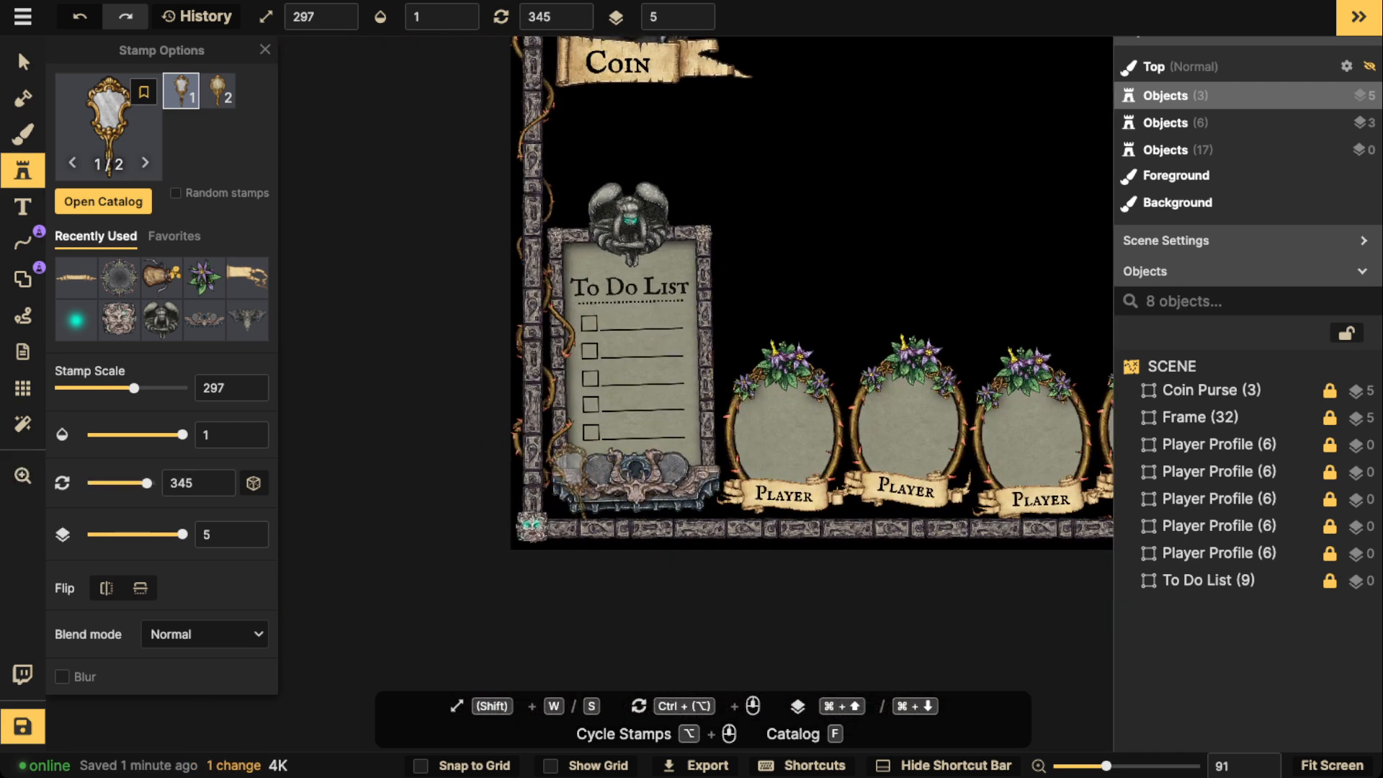
scroll(568, 477, up, 3)
click(559, 474)
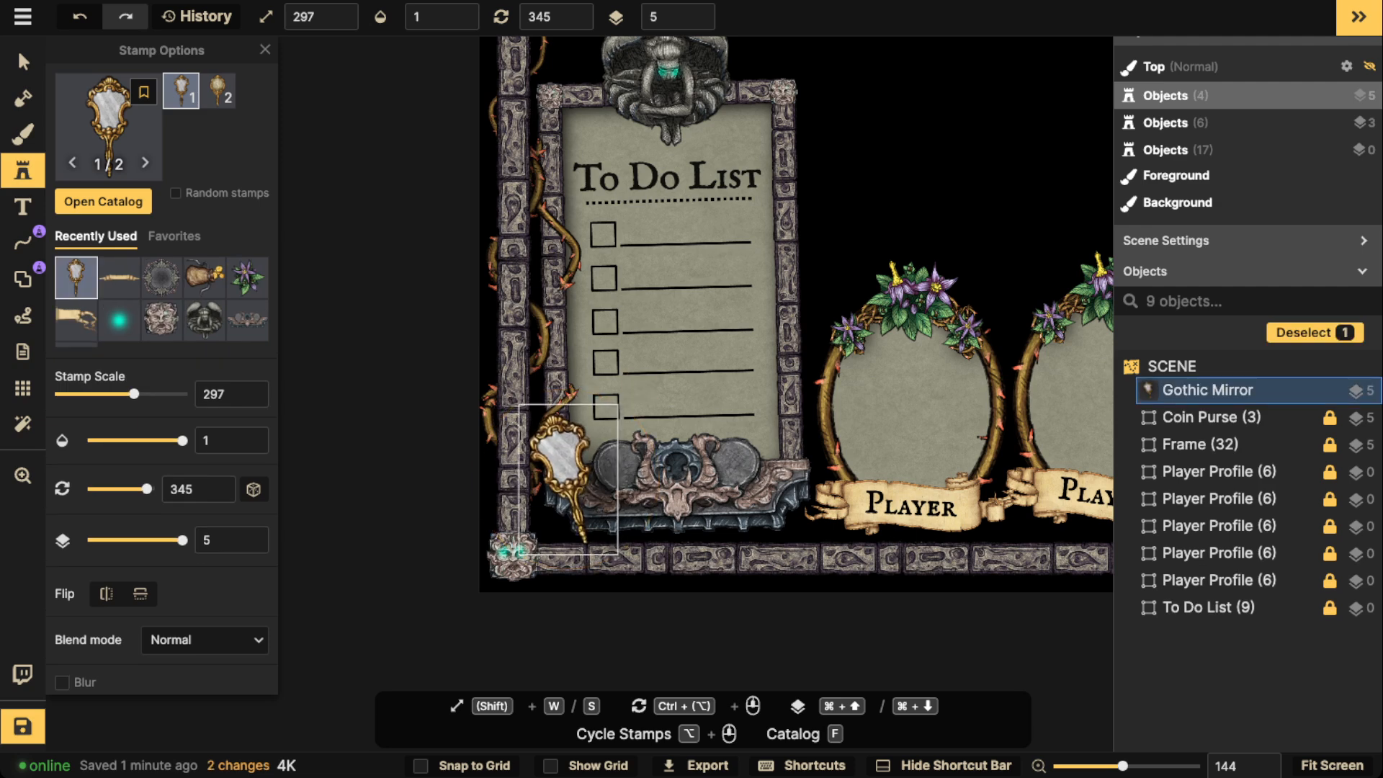
Step: Choose the Holy Pistol stamp from the Gothic: Monster Hunter pack in the stamp catalog
click(108, 126)
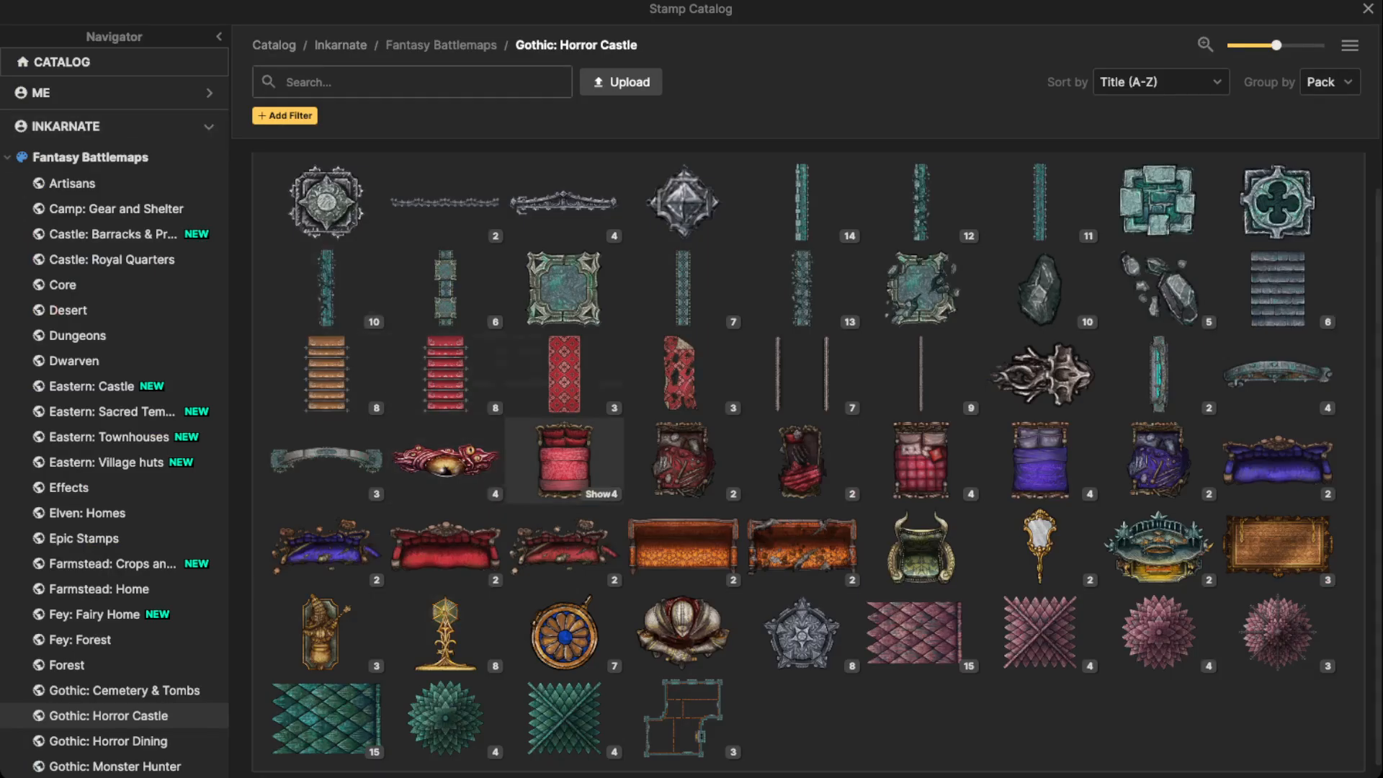
scroll(446, 454, up, 1)
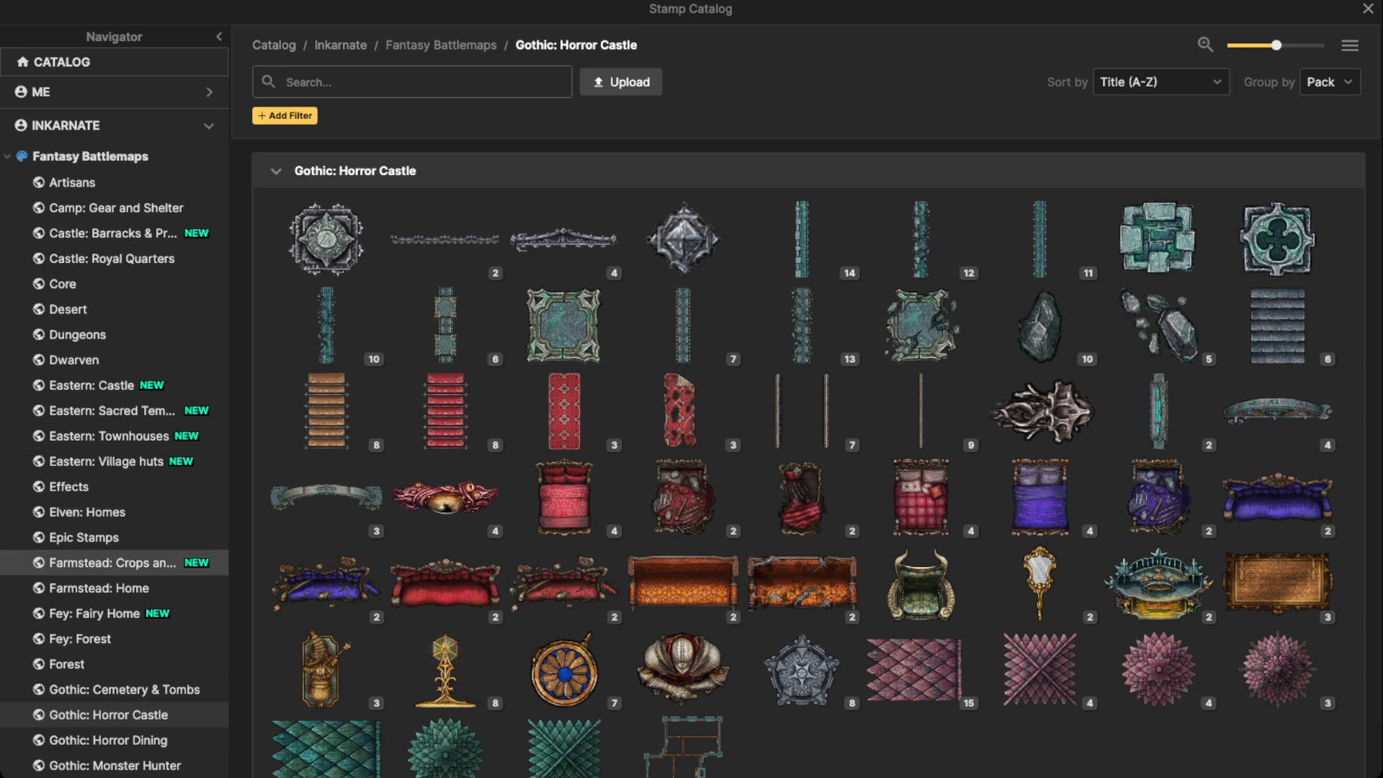
scroll(113, 577, down, 2)
click(115, 631)
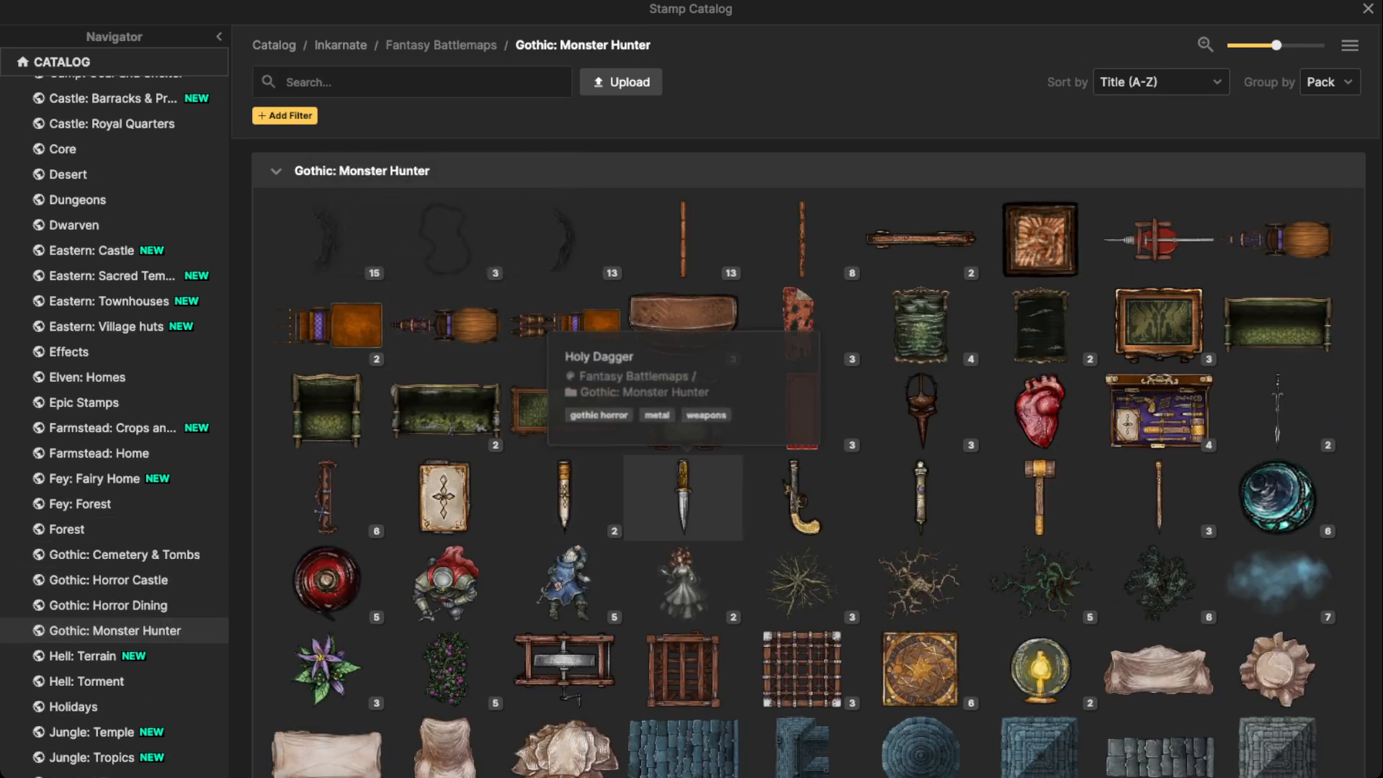
click(802, 497)
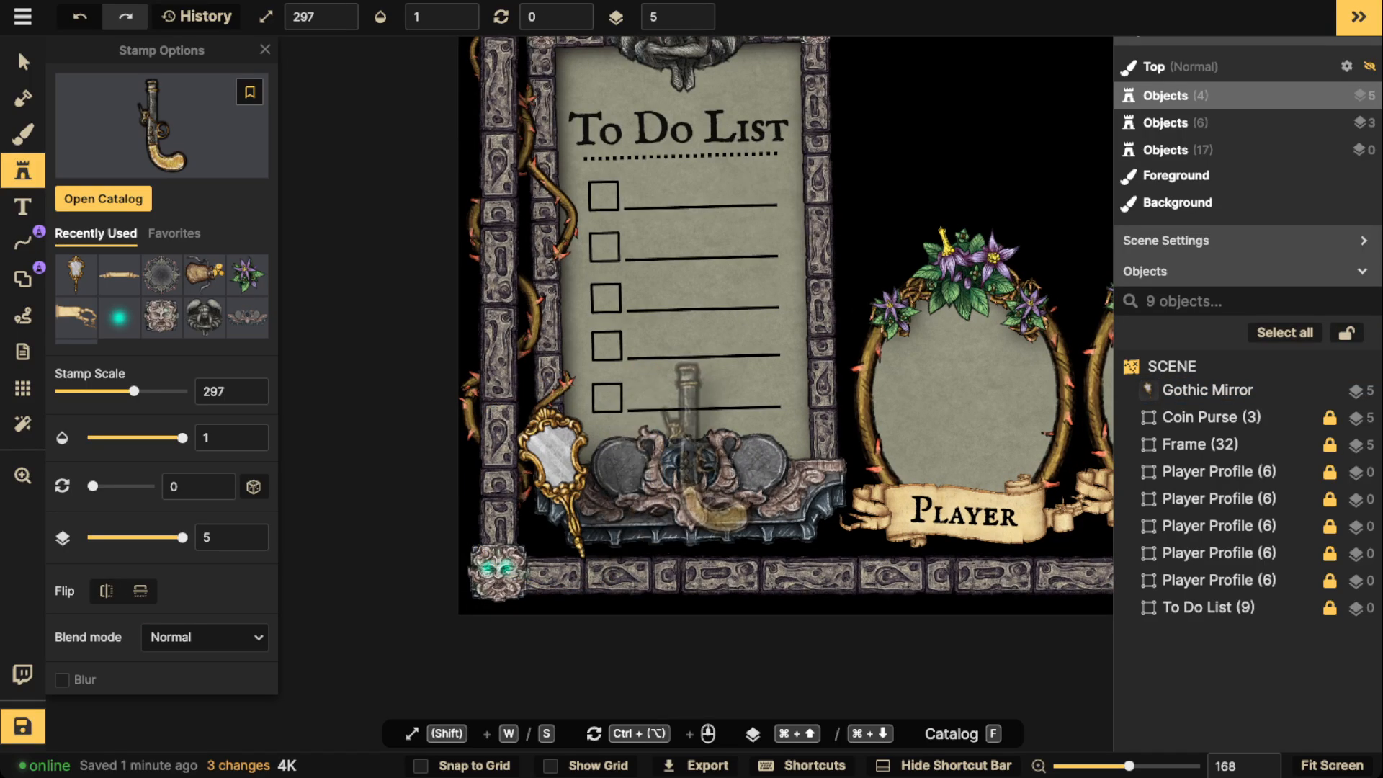
Step: Scale the pistol stamp to 217, flip it horizontally, rotate it to 90, and place it below the mirror
drag(678, 288, 693, 535)
drag(672, 443, 670, 166)
key(s)
key(s)
key(s)
scroll(663, 360, down, 5)
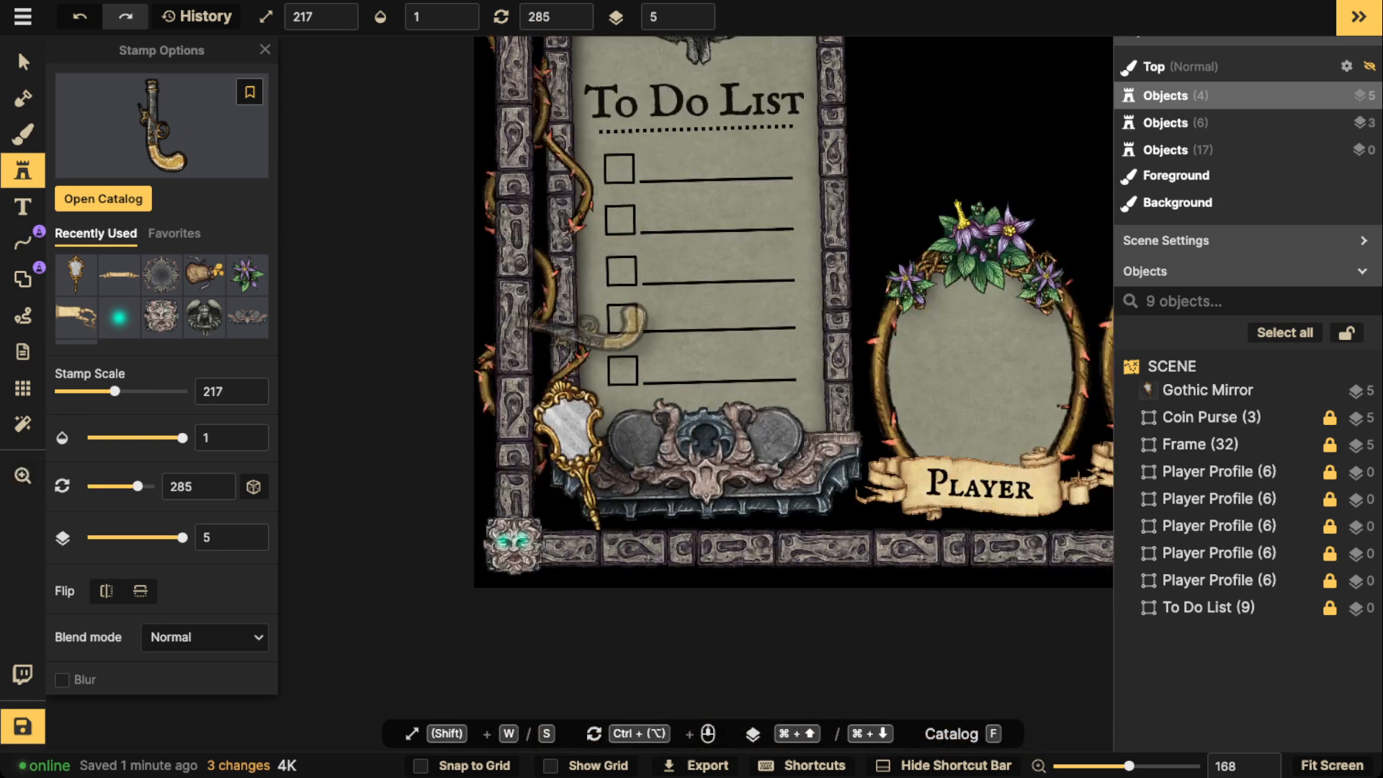
key(a)
scroll(585, 518, down, 13)
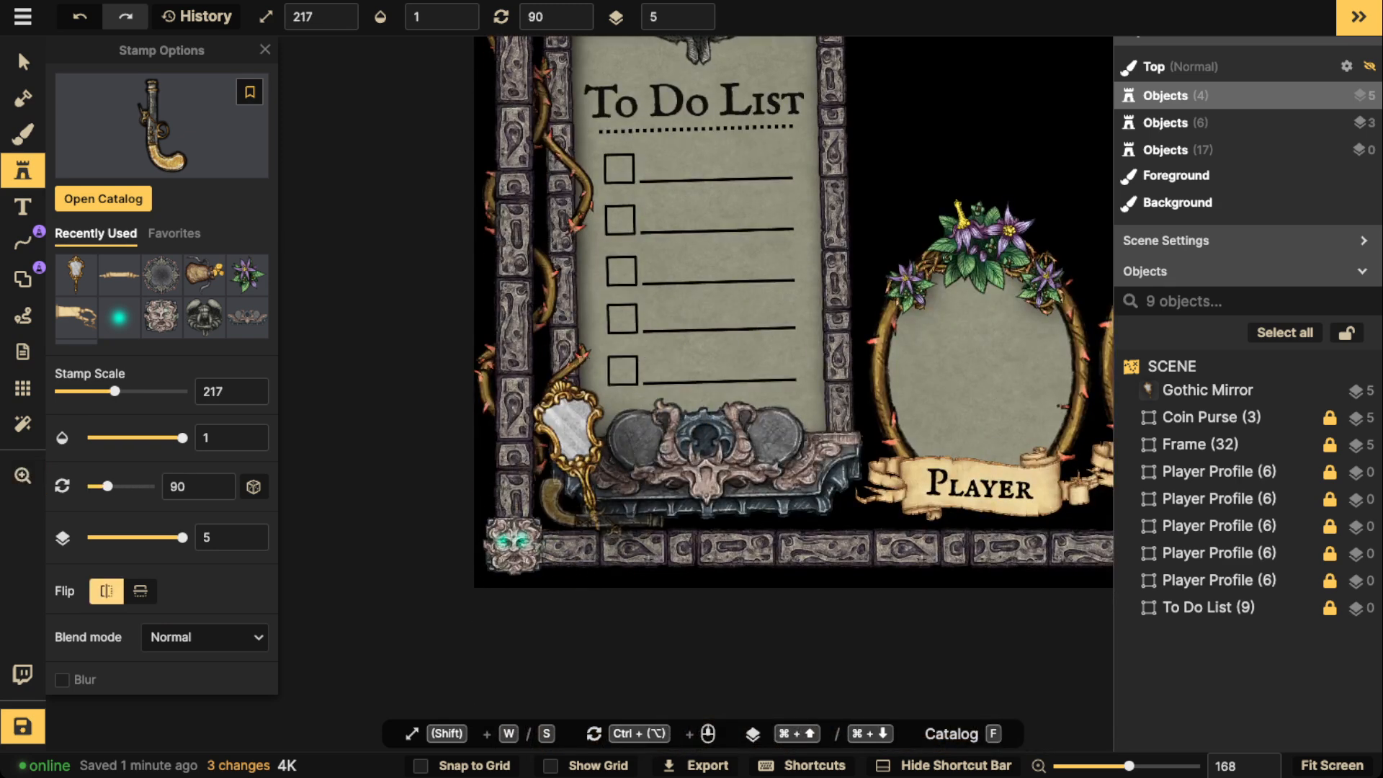
click(587, 510)
Step: Move the pistol to the lower-right corner of the to-do list frame and rotate it to 249
scroll(591, 509, down, 13)
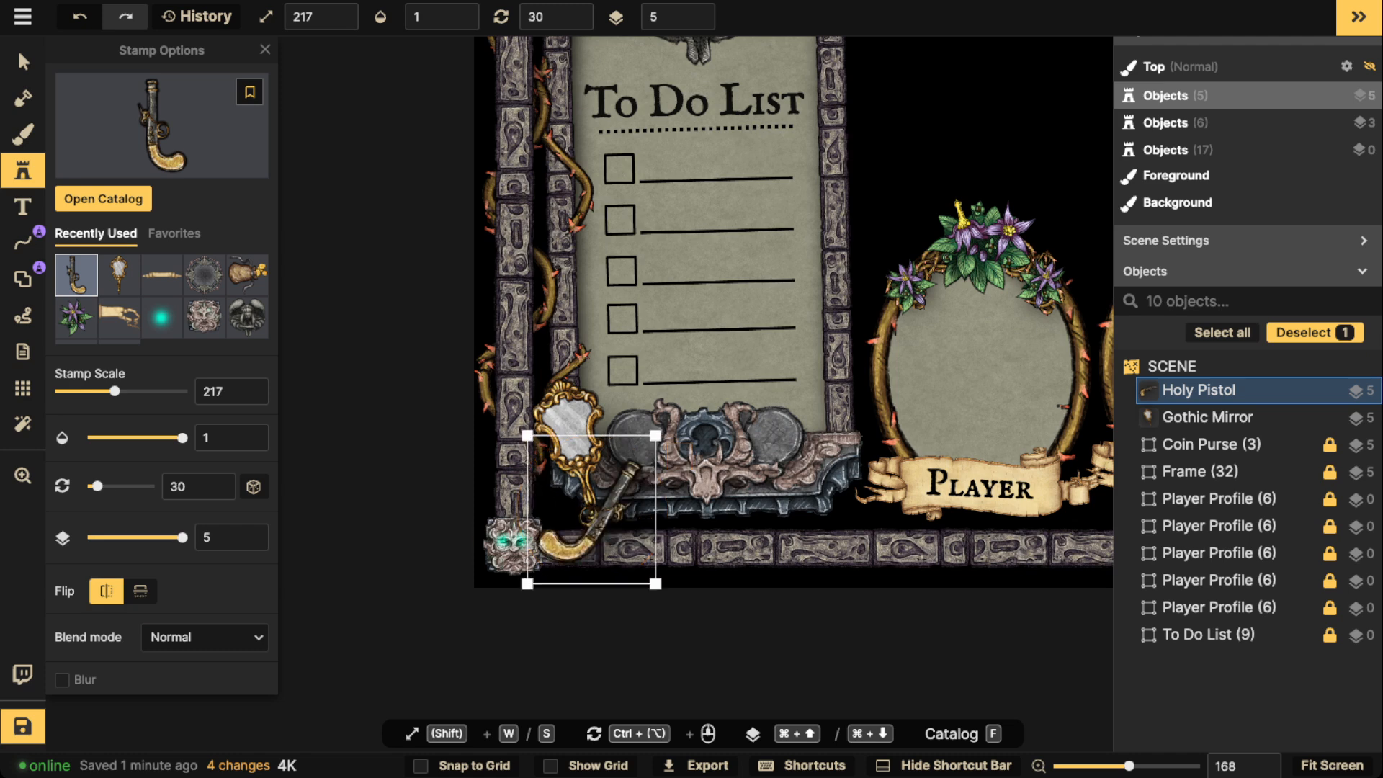
drag(591, 510, 796, 518)
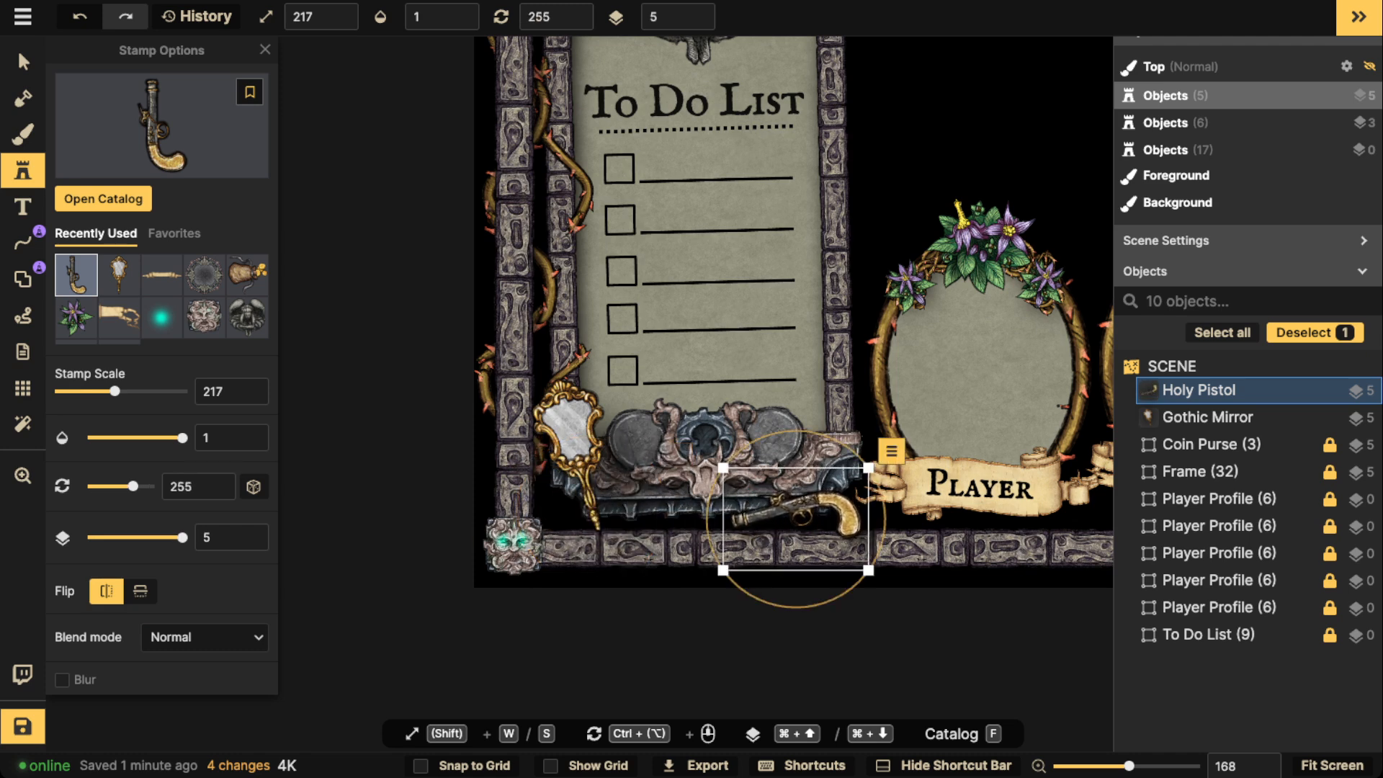
drag(749, 591, 758, 597)
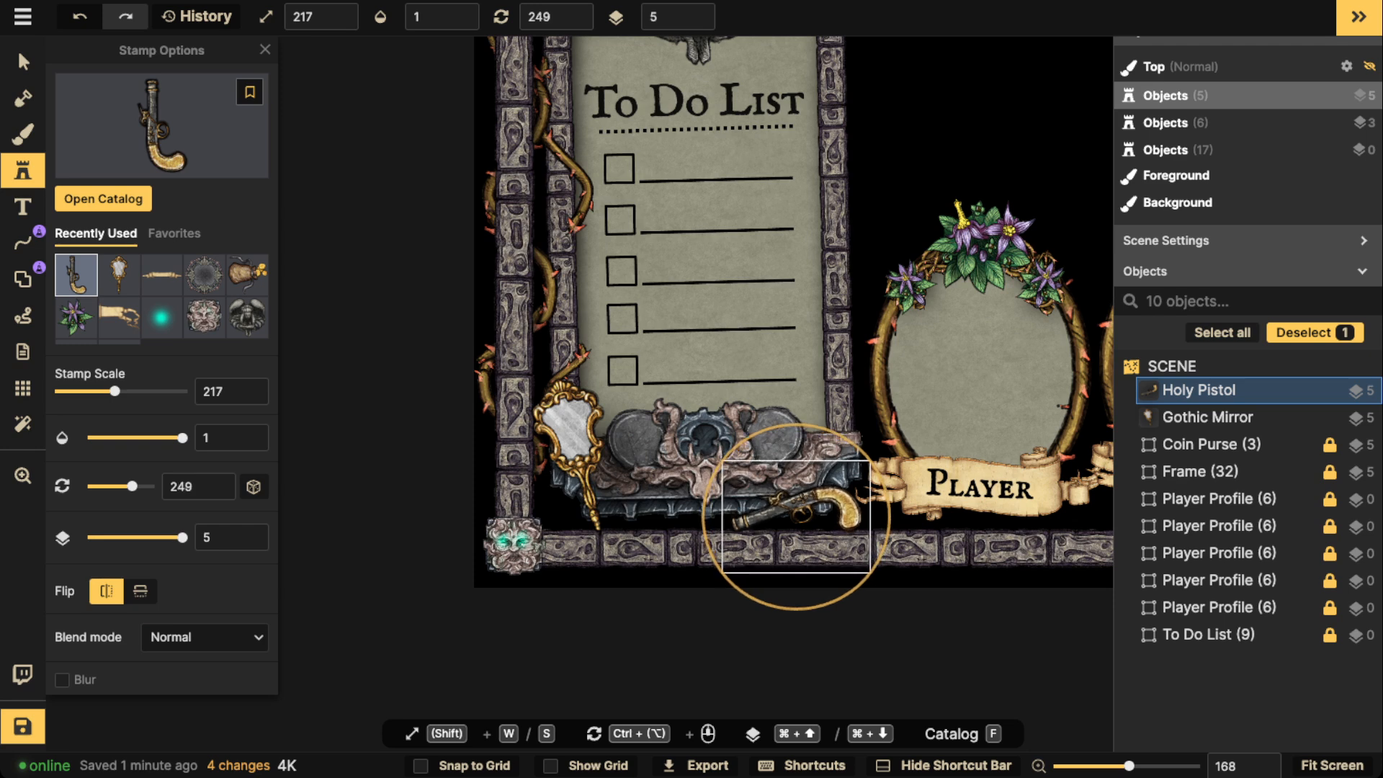
Step: Shift the pistol along the base of the to-do list frame and choose the Holy Dagger stamp from the catalog
drag(800, 513, 749, 512)
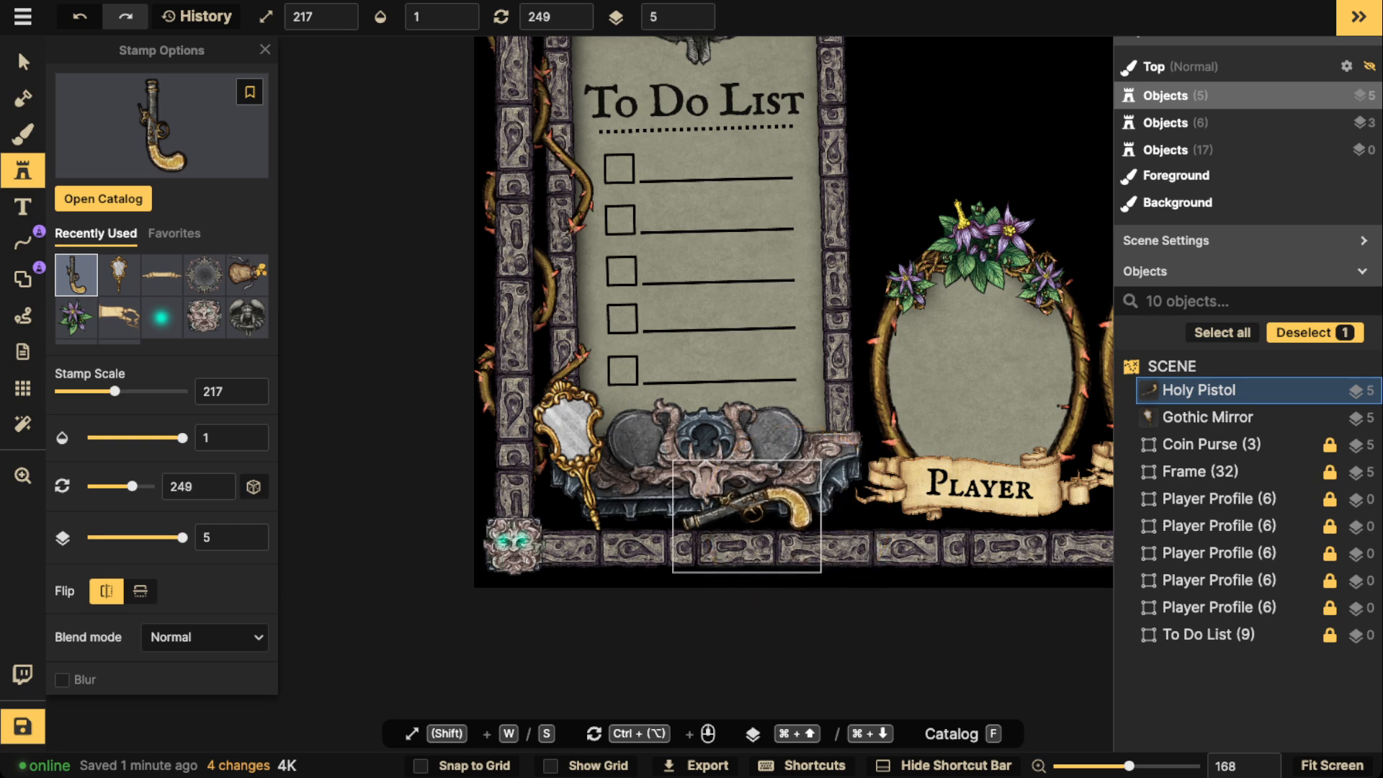
click(137, 126)
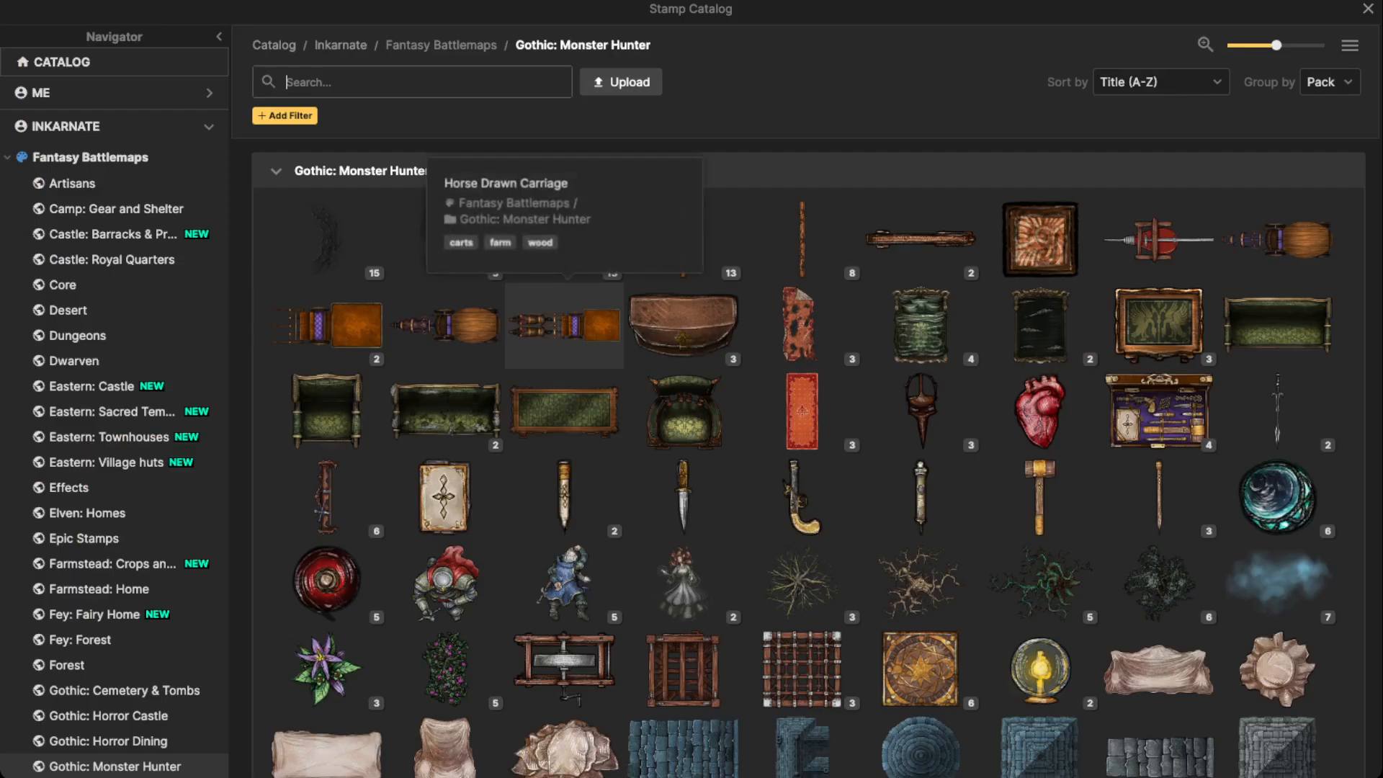
click(683, 497)
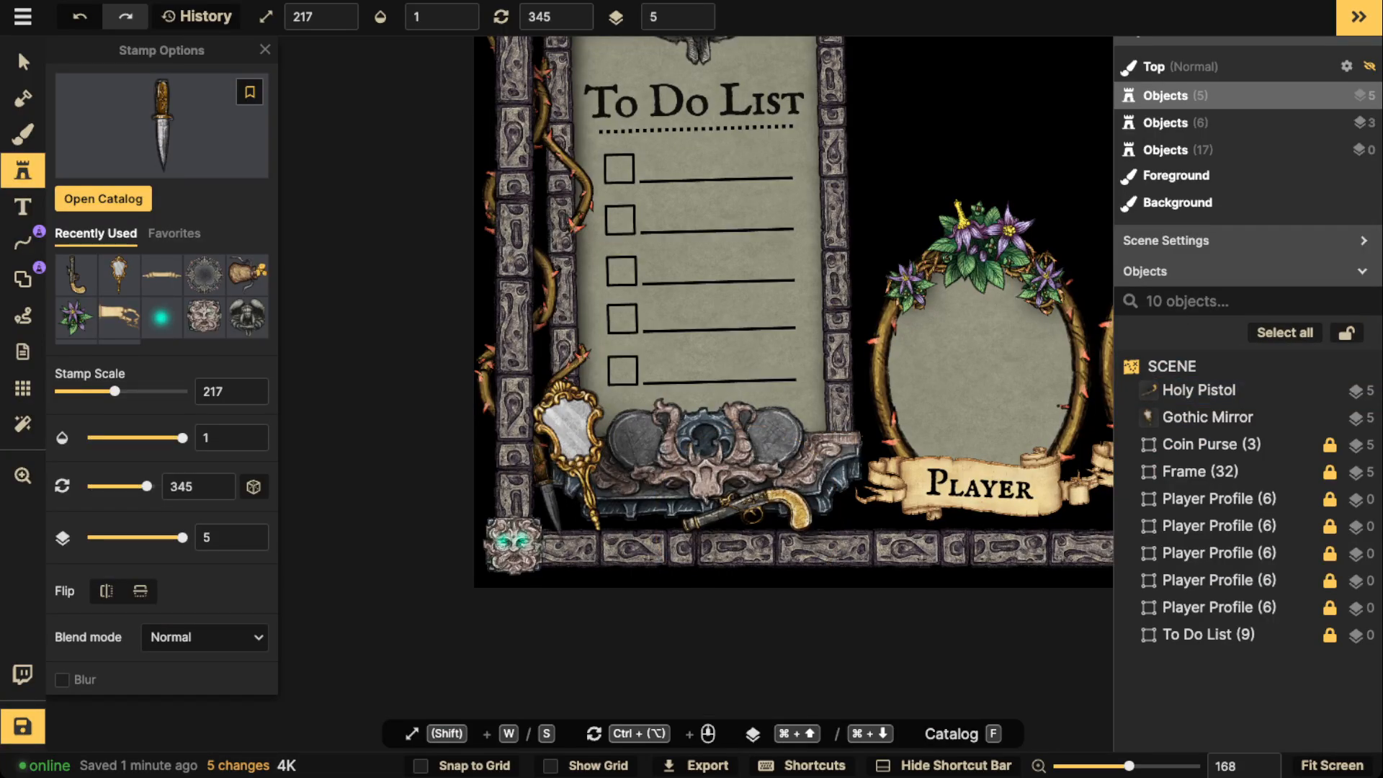
Step: Place the dagger stamp at scale 217 just below the mirror's handle and rotate it to 272
click(549, 491)
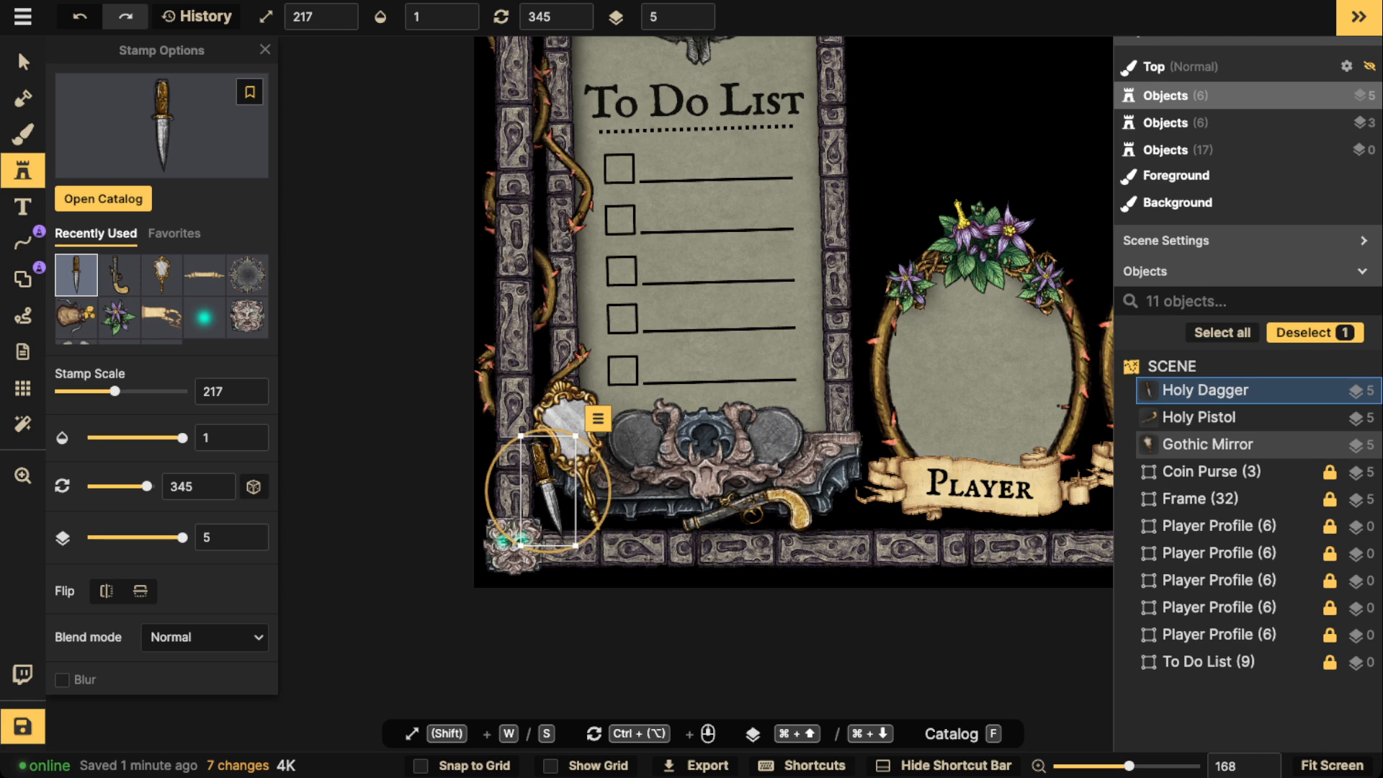
scroll(548, 491, up, 1)
scroll(549, 491, up, 1)
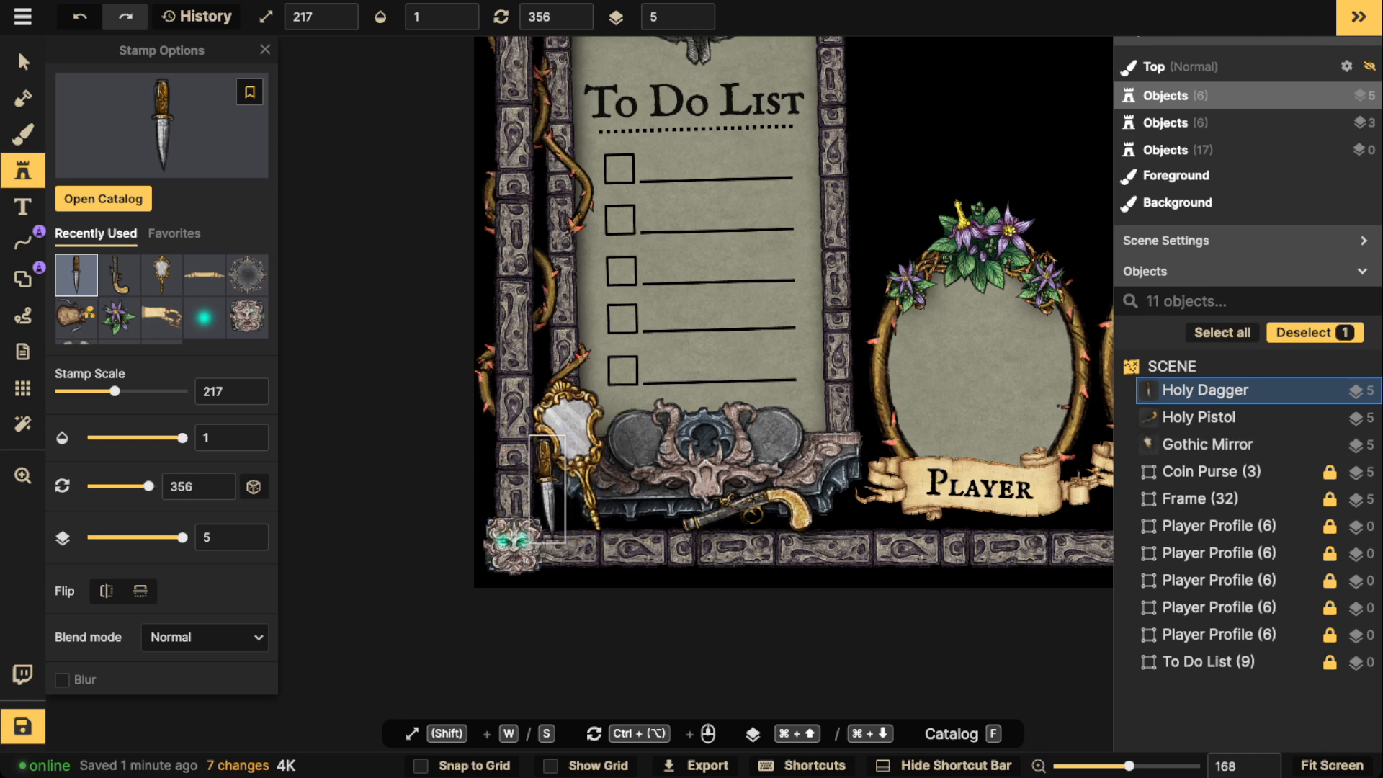
drag(549, 491, 632, 491)
scroll(630, 491, down, 5)
scroll(620, 504, down, 9)
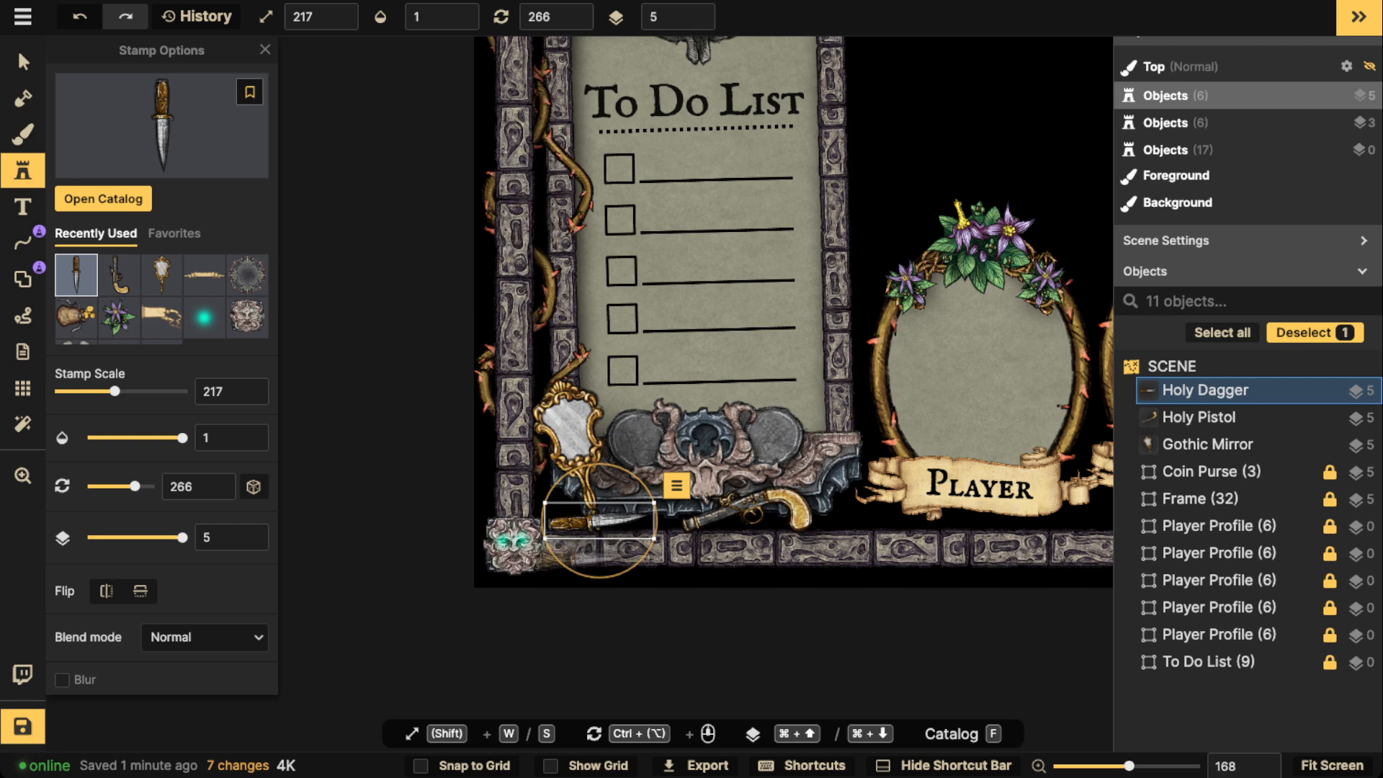
drag(600, 521, 598, 525)
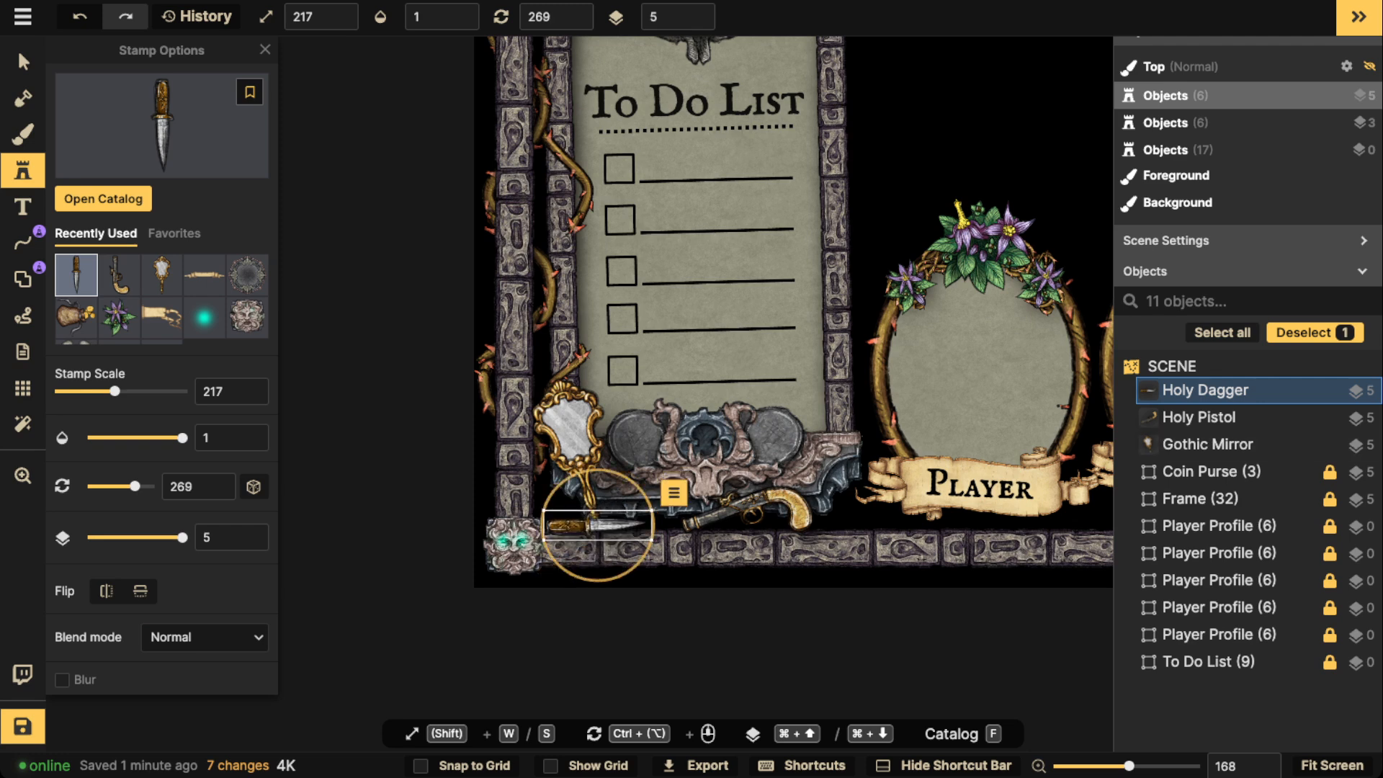
click(728, 520)
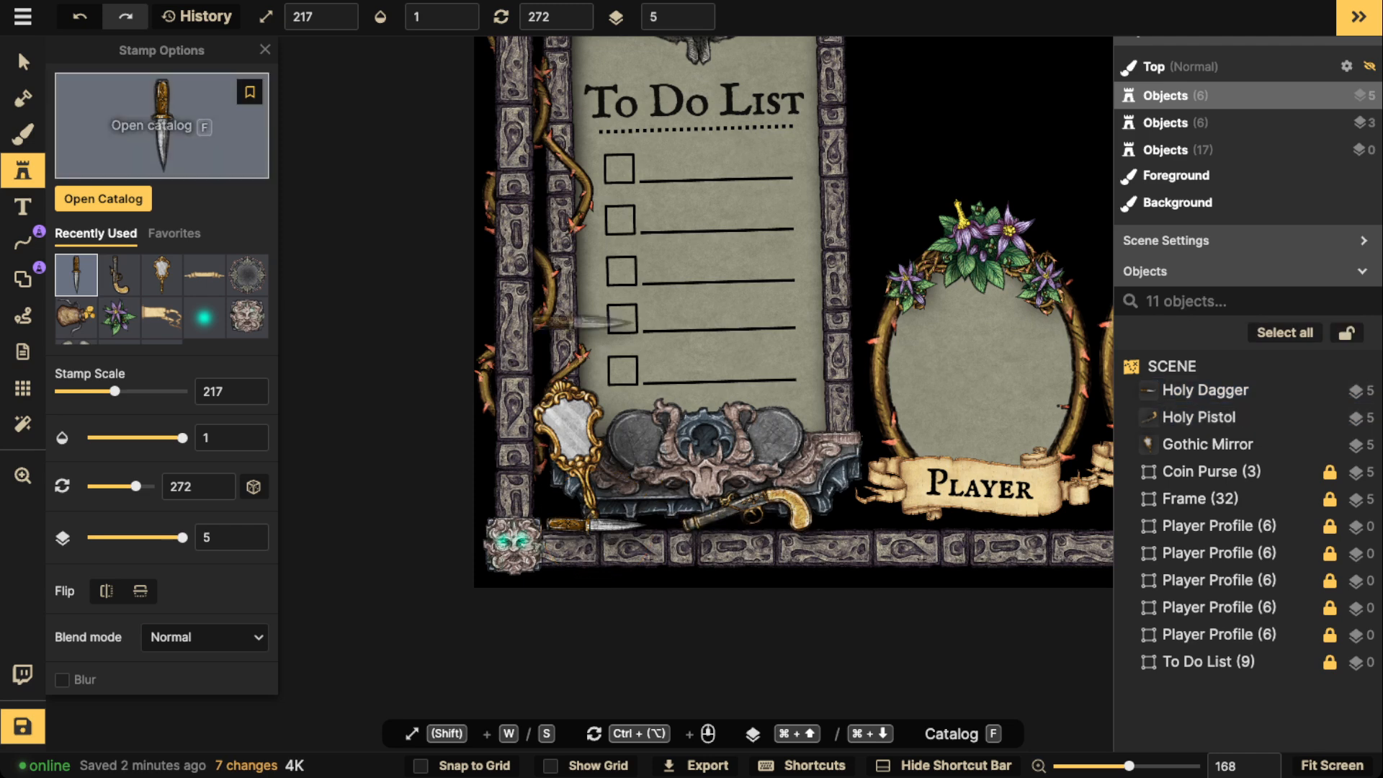
Step: Try the pistol at other spots around the overlay and at the base of the to-do list frame, rotated to 99
click(24, 62)
drag(746, 513, 961, 298)
drag(961, 297, 697, 540)
drag(697, 540, 472, 575)
scroll(747, 485, up, 3)
scroll(727, 440, up, 4)
scroll(771, 504, down, 1)
scroll(809, 429, down, 1)
scroll(583, 496, up, 2)
key(space)
drag(471, 574, 532, 573)
drag(762, 468, 724, 522)
scroll(703, 510, down, 5)
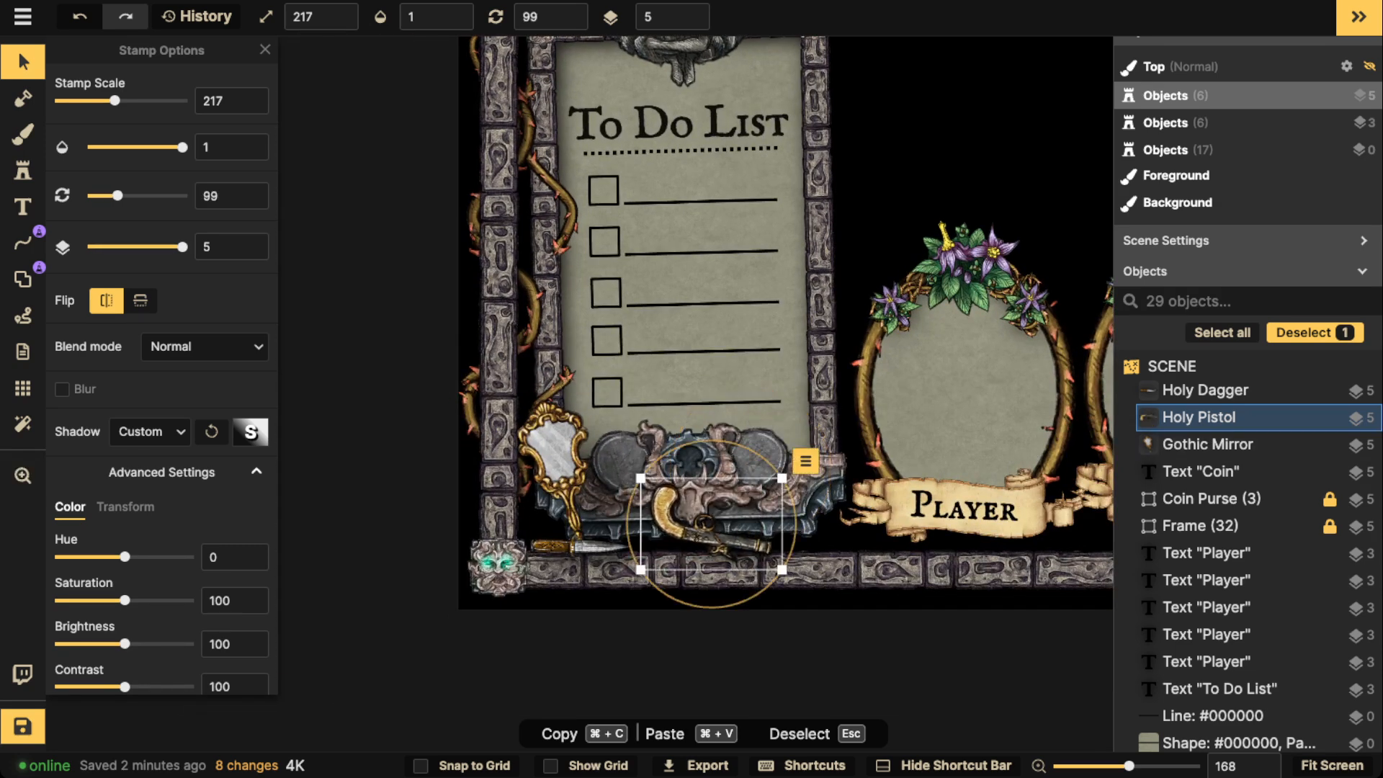
Step: Delete the pistol and set the shadow of the mirror and dagger stamps to None
key(Delete)
click(558, 468)
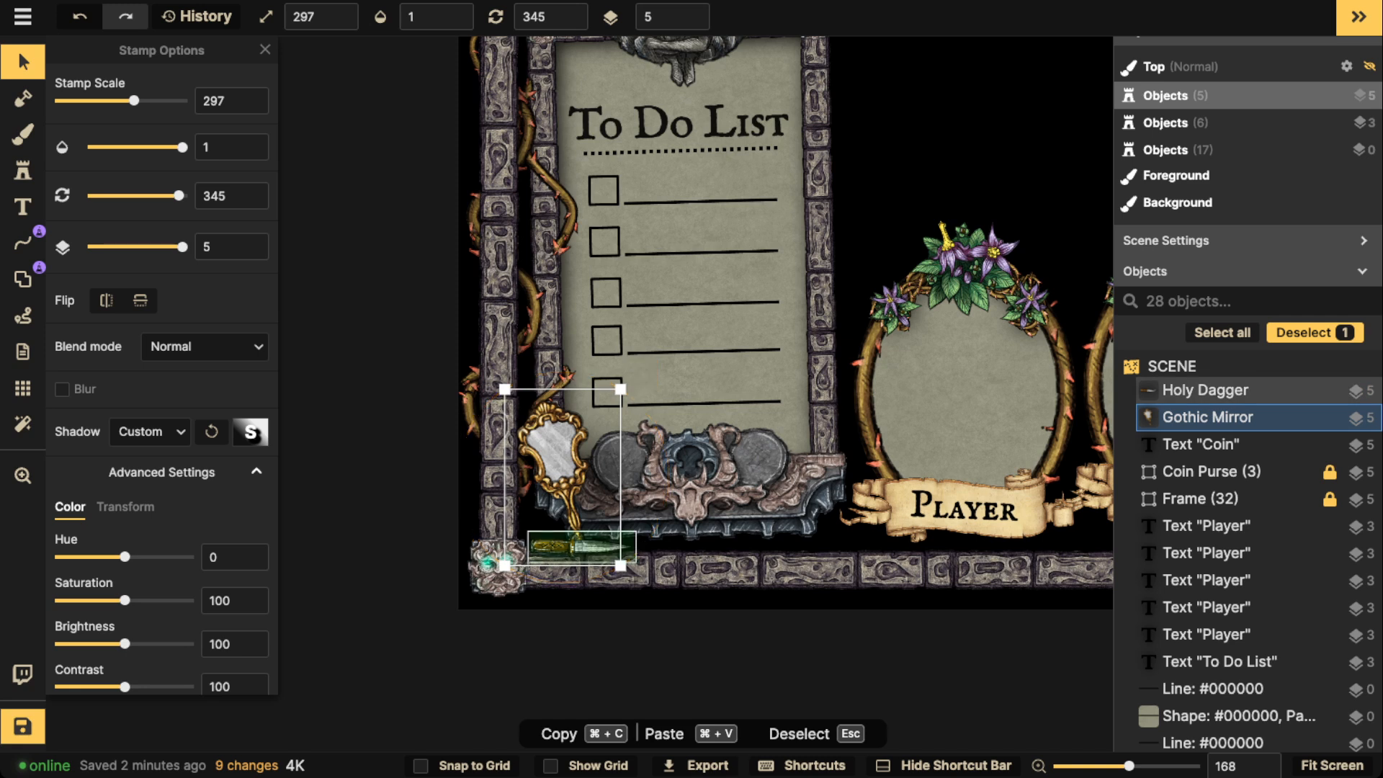
shift+click(573, 548)
click(150, 432)
click(165, 471)
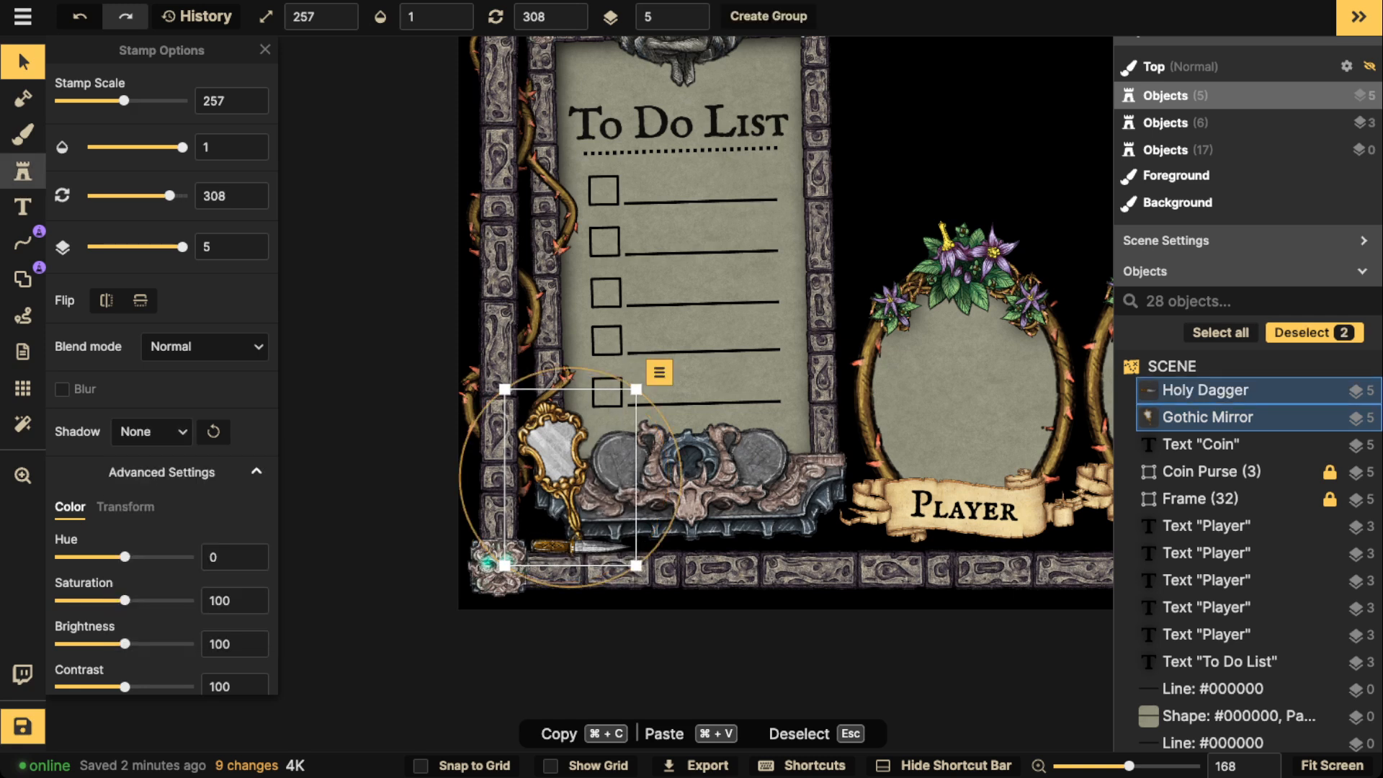
Step: Choose the Floating Ophelia stamp from the Gothic: Monster Hunter pack and set its layer to -5
click(23, 171)
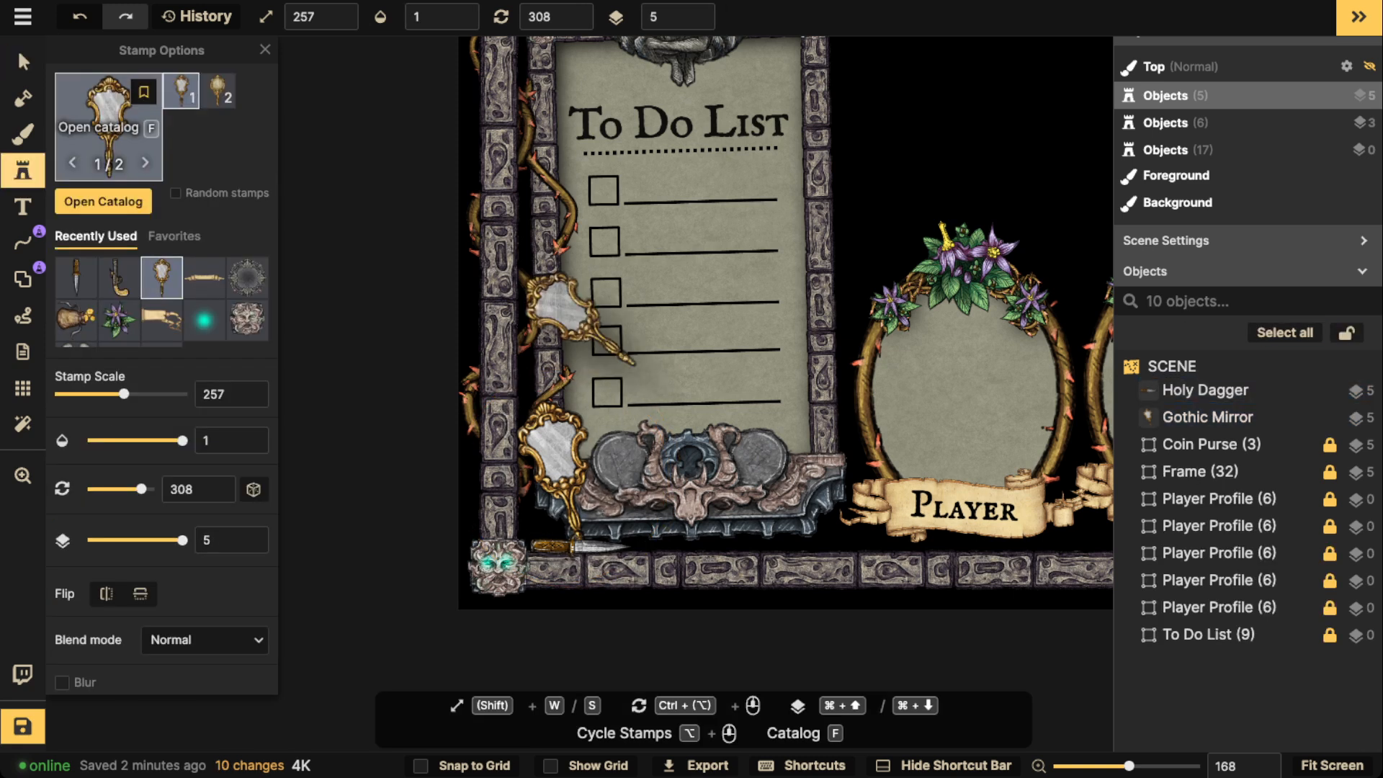
click(117, 128)
scroll(591, 490, down, 2)
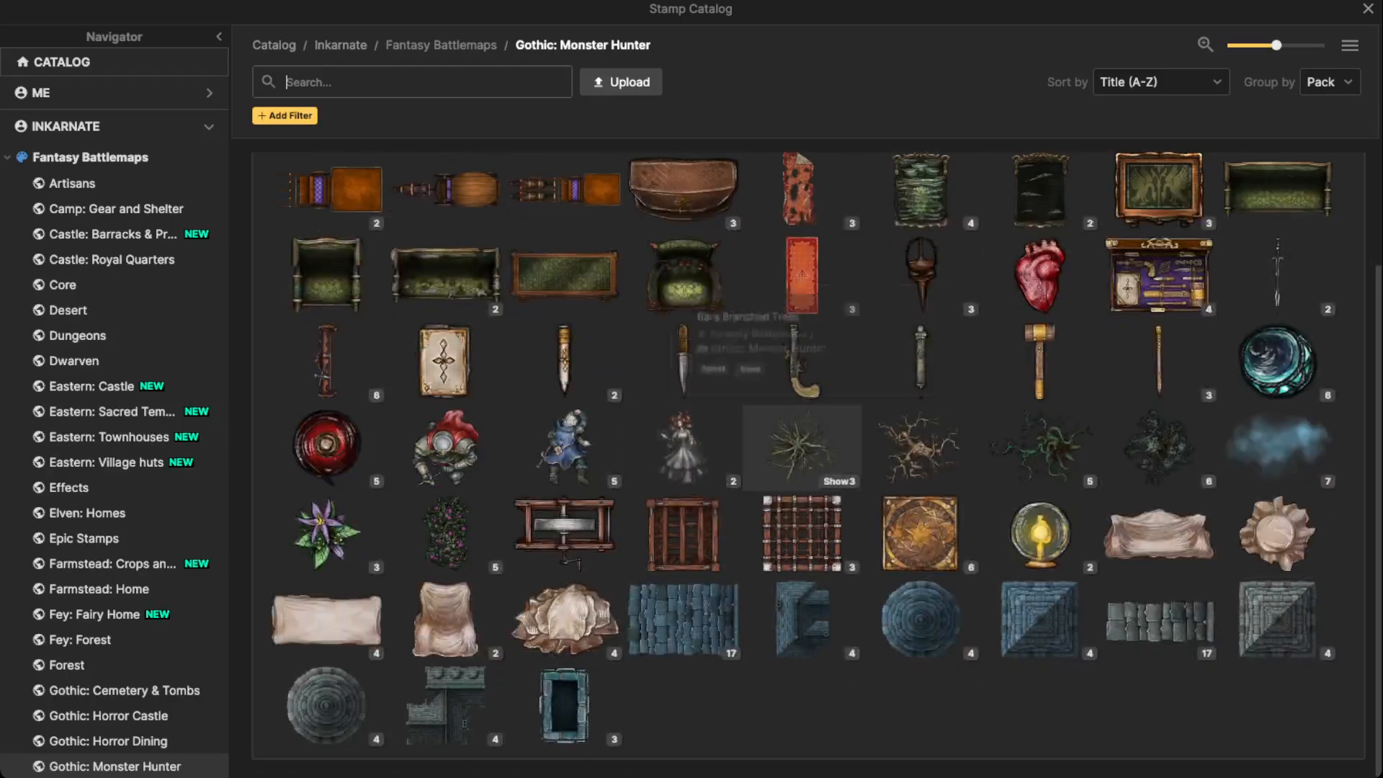
click(683, 447)
drag(929, 272, 870, 397)
scroll(869, 399, down, 5)
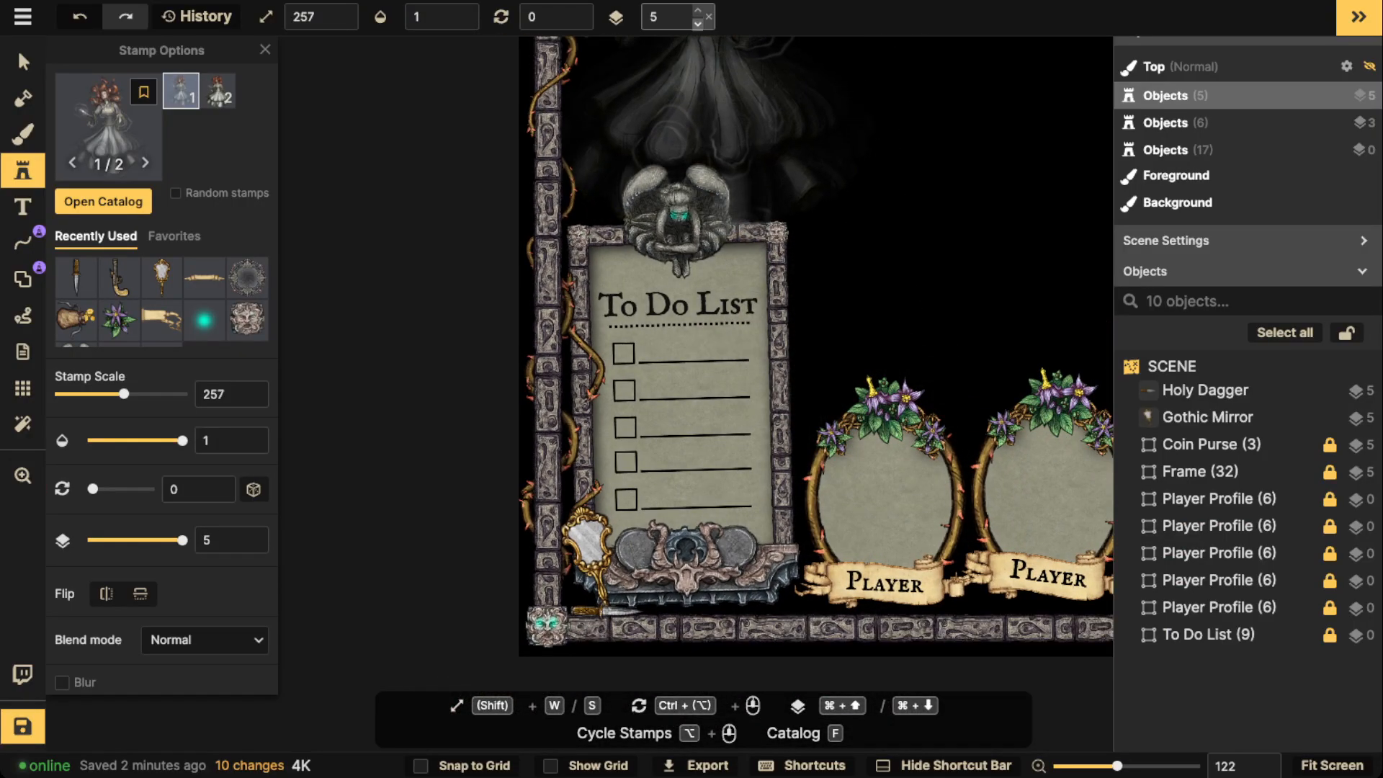
scroll(696, 21, down, 10)
scroll(684, 199, up, 1)
Step: Try Floating Ophelia behind the gargoyle above the to-do list at scale 257 and rotation 15, and delete the stamp
click(684, 214)
scroll(726, 394, up, 5)
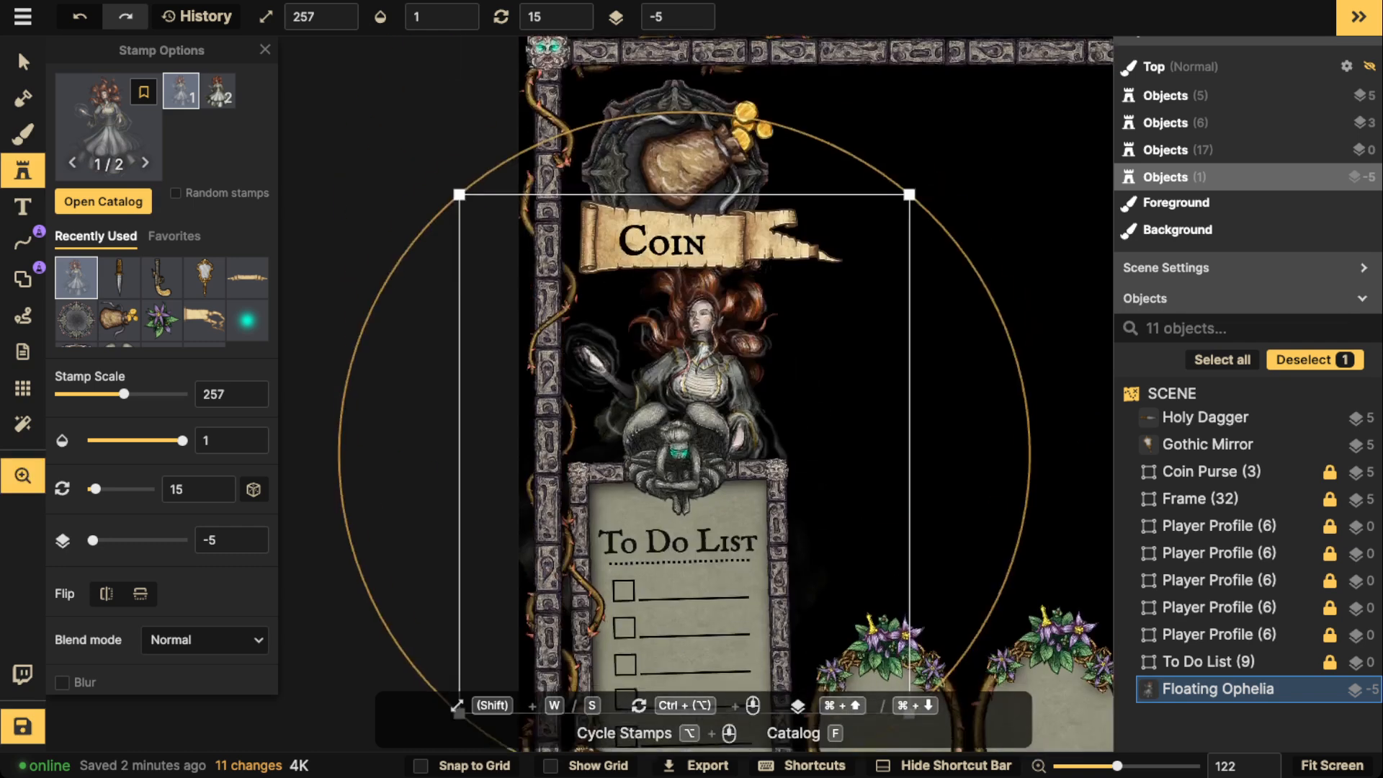
drag(641, 403, 799, 468)
scroll(856, 527, down, 4)
scroll(857, 527, down, 1)
key(Delete)
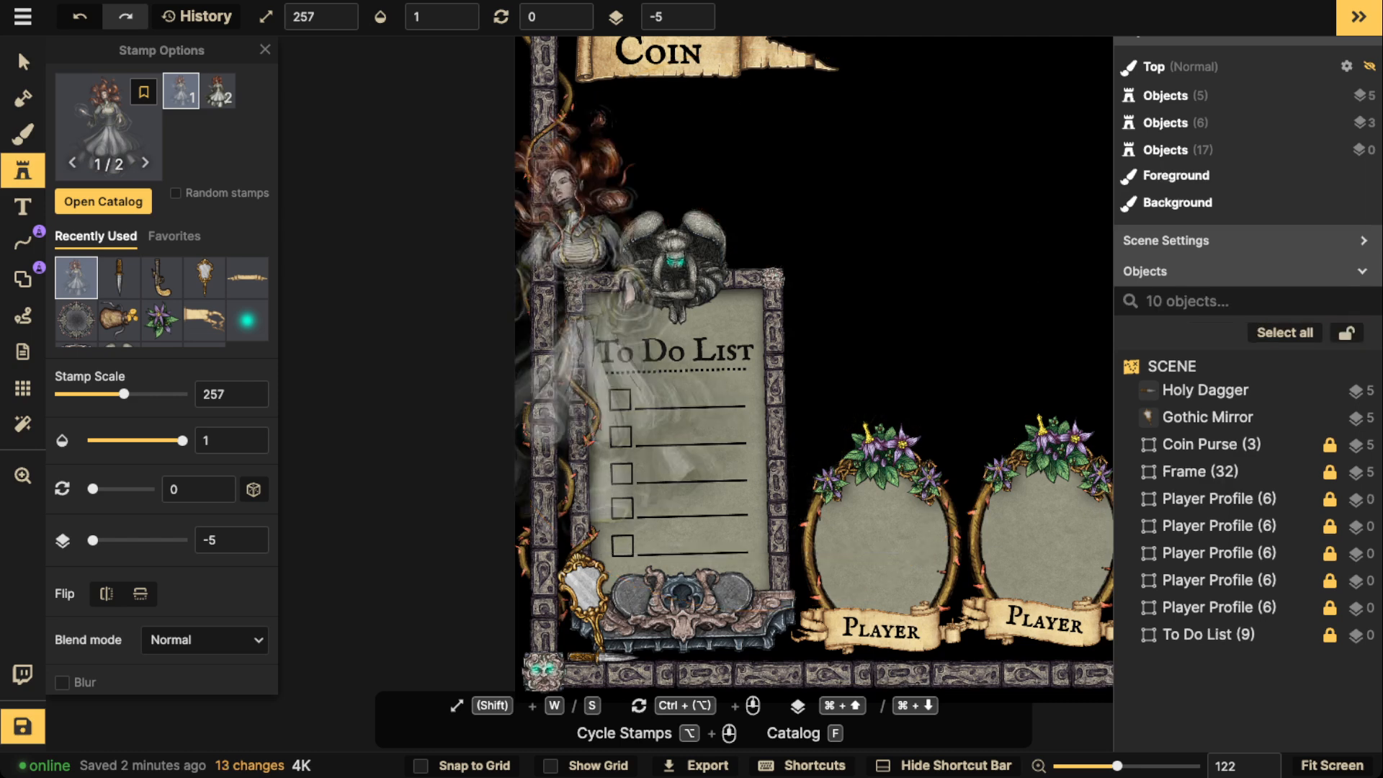
Step: Place the second Ophelia variant behind the upper part of the to-do list frame and rotate it to 15
click(218, 91)
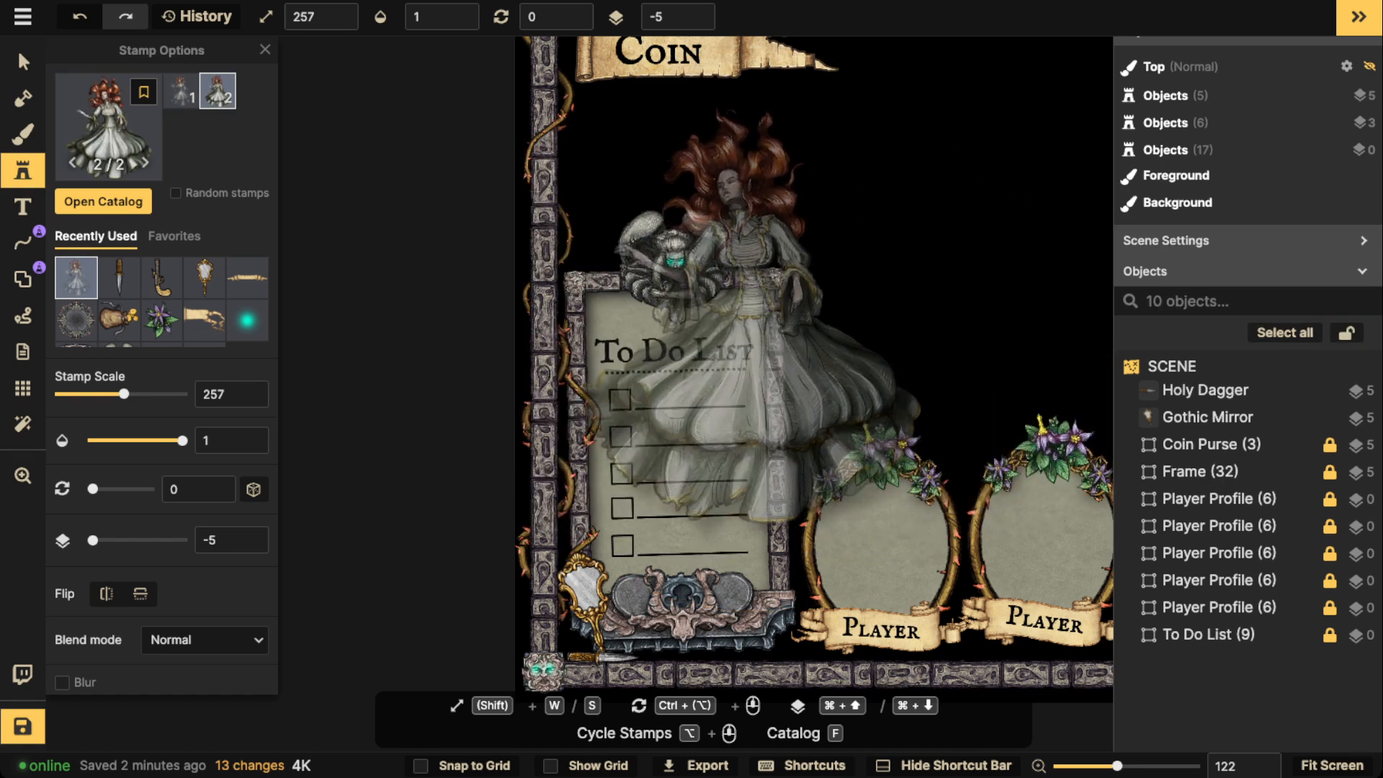
click(719, 326)
drag(719, 327, 713, 273)
scroll(761, 331, up, 2)
scroll(851, 425, down, 1)
scroll(162, 374, down, 5)
Step: Try Ophelia at brightness 46 behind the player frames and delete the stamp
click(141, 462)
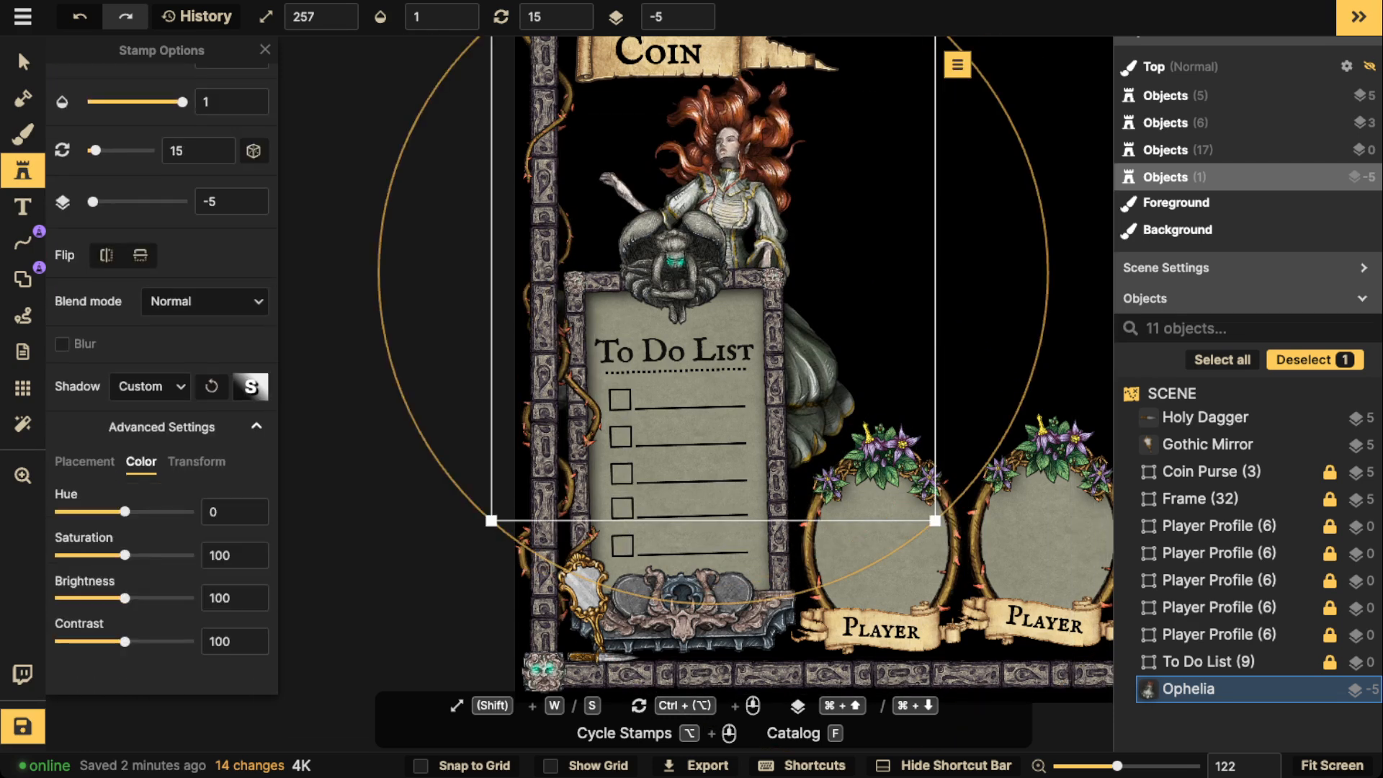
drag(125, 598, 95, 598)
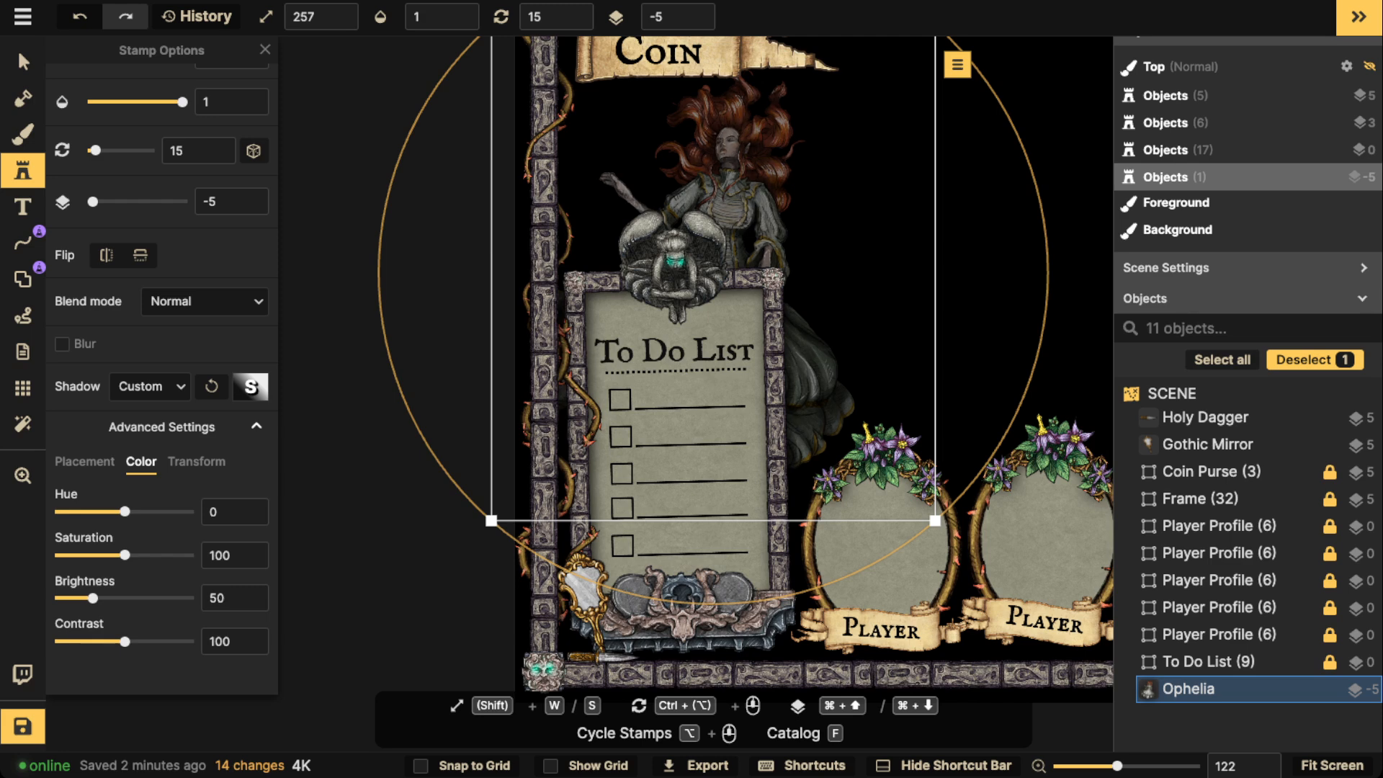
key(space)
drag(695, 237, 830, 562)
scroll(652, 436, down, 1)
scroll(631, 375, up, 2)
key(space)
scroll(692, 338, down, 1)
scroll(867, 497, down, 2)
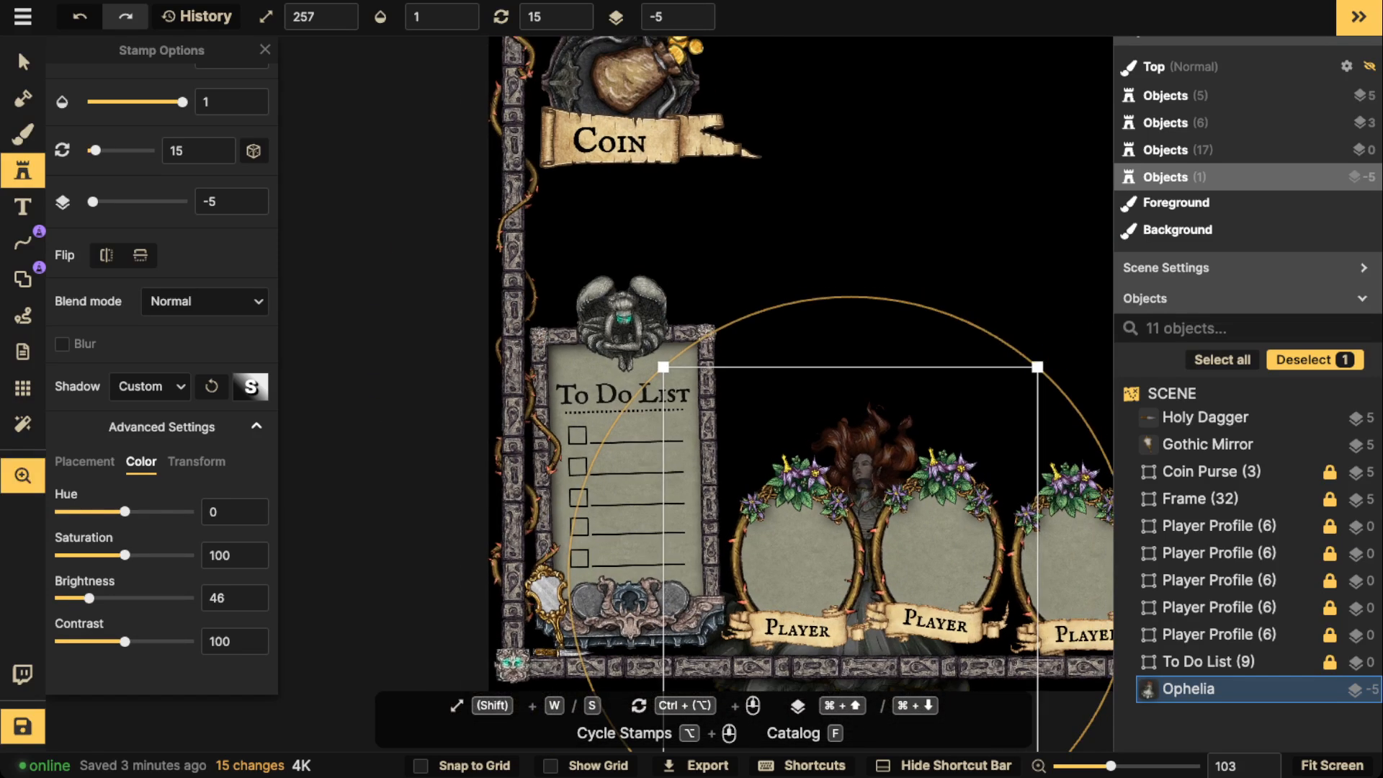
key(Delete)
Step: Choose the Heart stamp from the Gothic: Monster Hunter pack in the stamp catalog
click(23, 171)
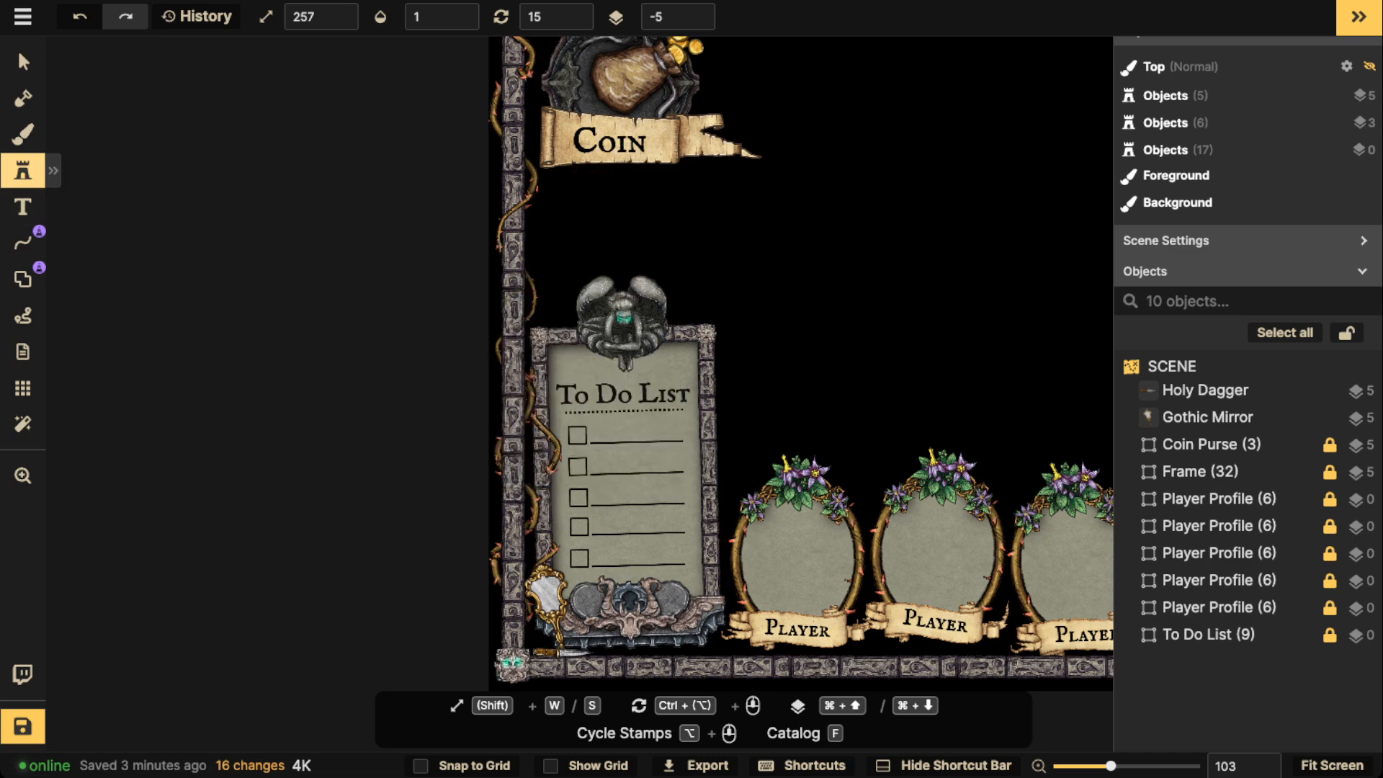
click(23, 170)
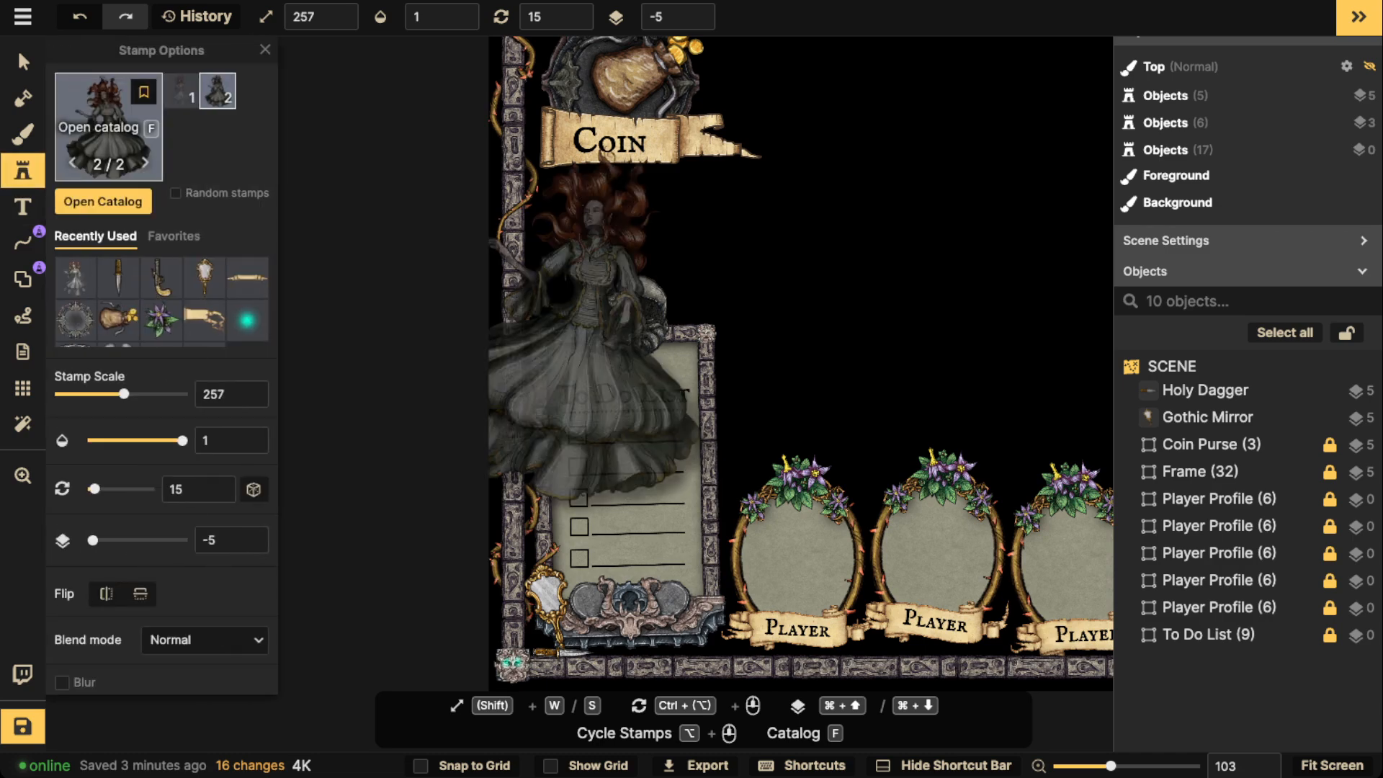
key(f)
scroll(922, 407, up, 3)
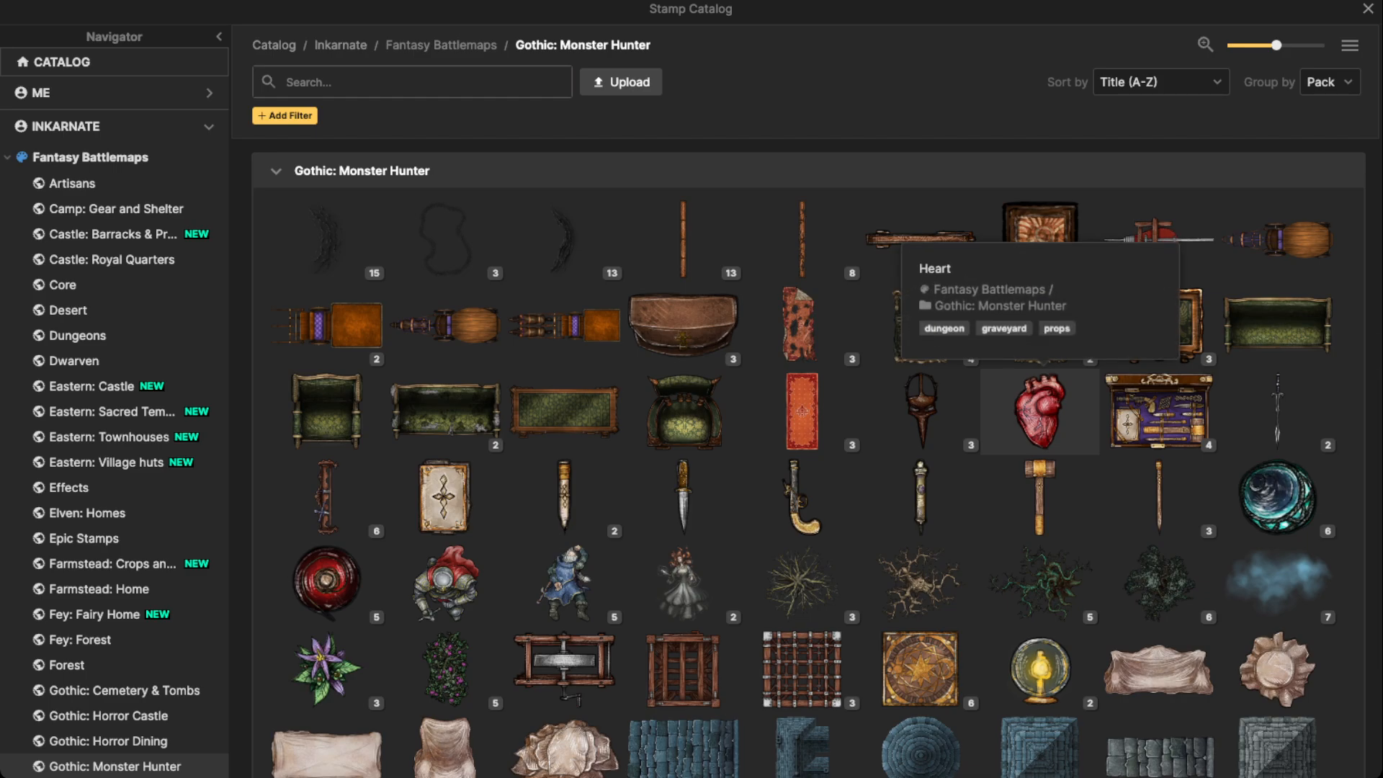
click(1040, 411)
Step: Scale the heart stamp to 227 and place it beside the last player banner in the overlay's lower-right corner
drag(641, 322, 624, 108)
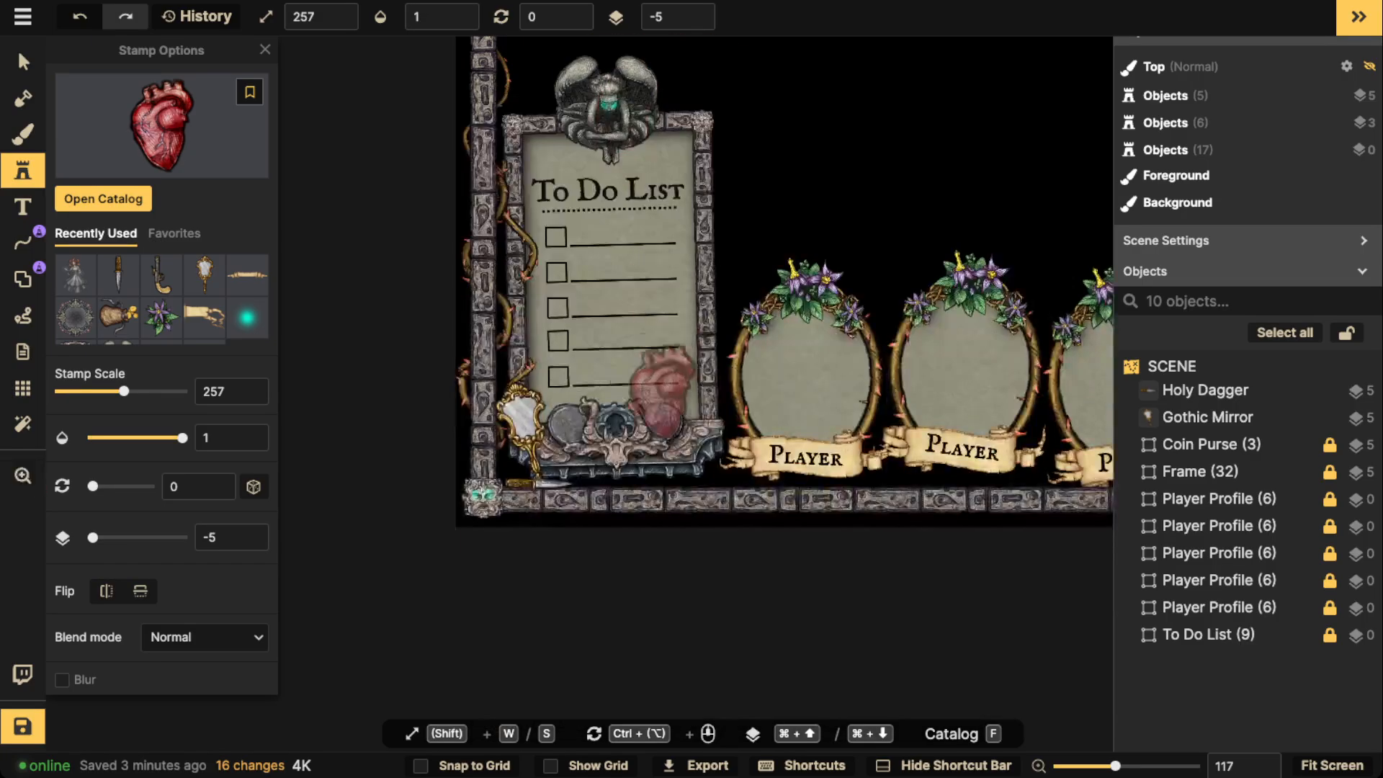
key(s)
key(s)
key(s)
drag(965, 432, 400, 419)
scroll(401, 418, down, 1)
drag(903, 405, 755, 404)
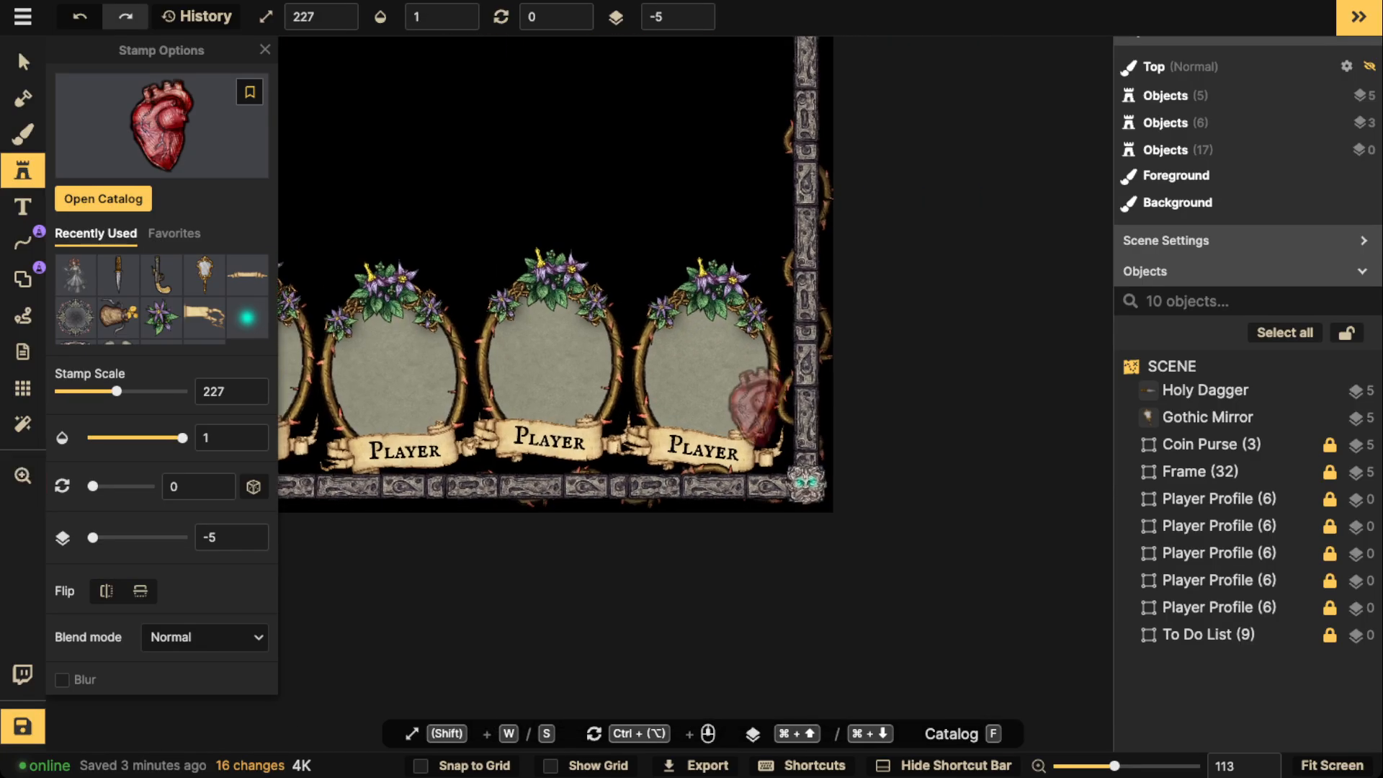
click(773, 431)
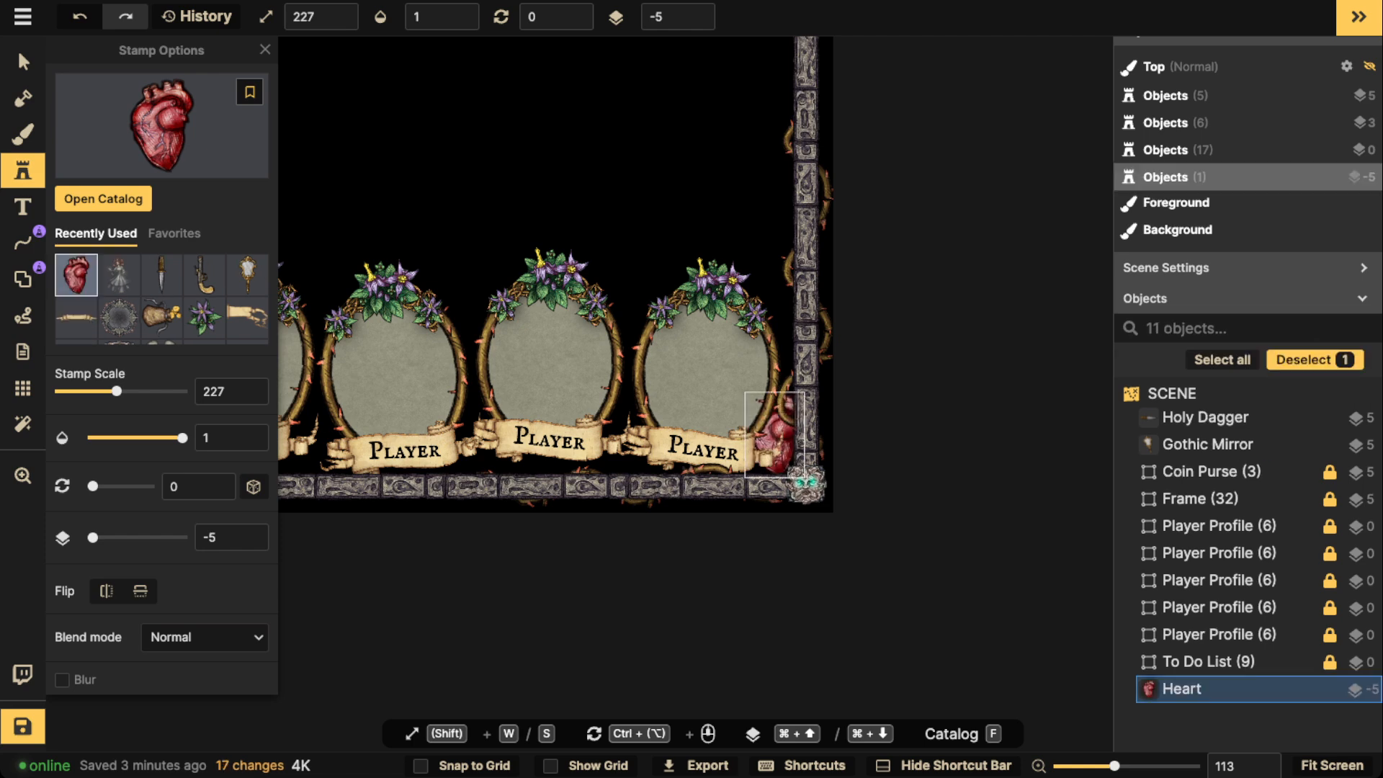
Step: Raise the heart stamp to layer 5
click(708, 16)
click(698, 11)
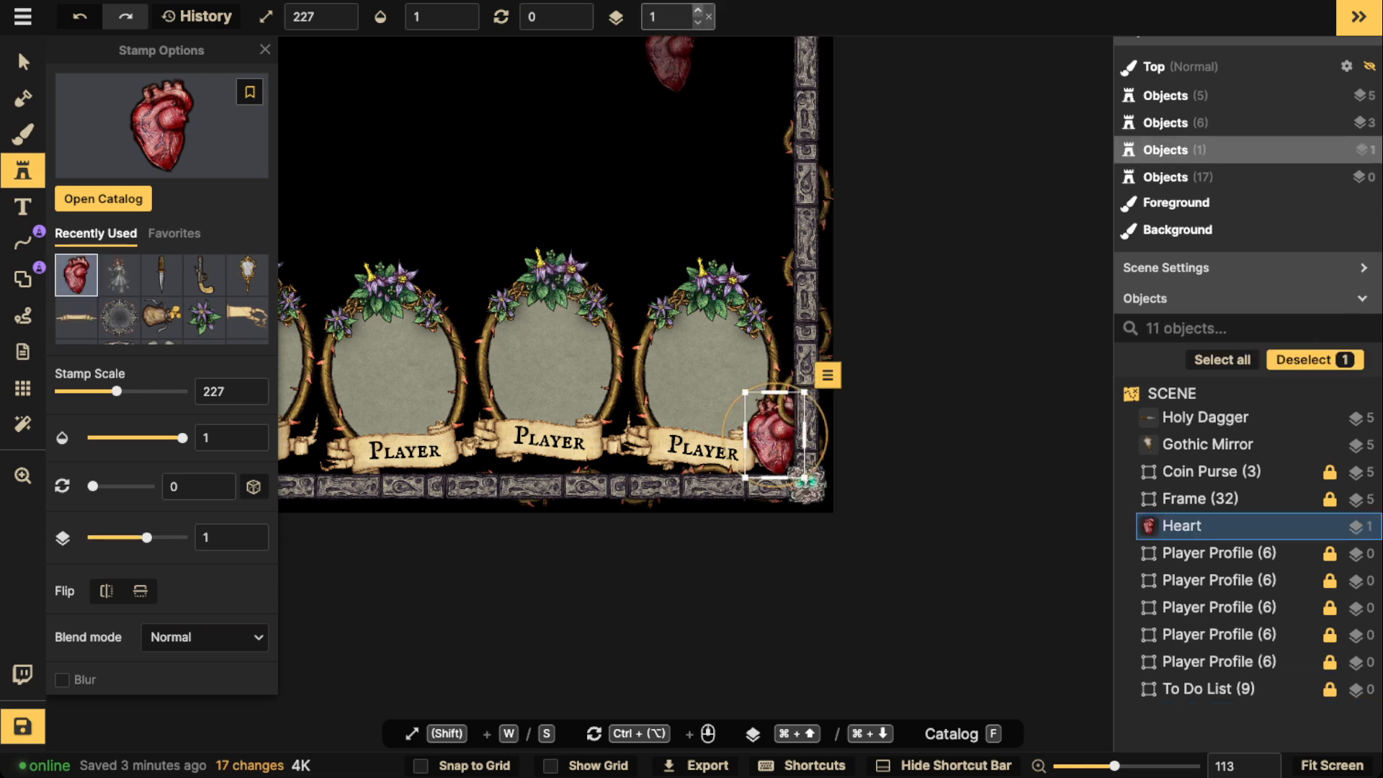
click(697, 11)
click(698, 11)
click(698, 10)
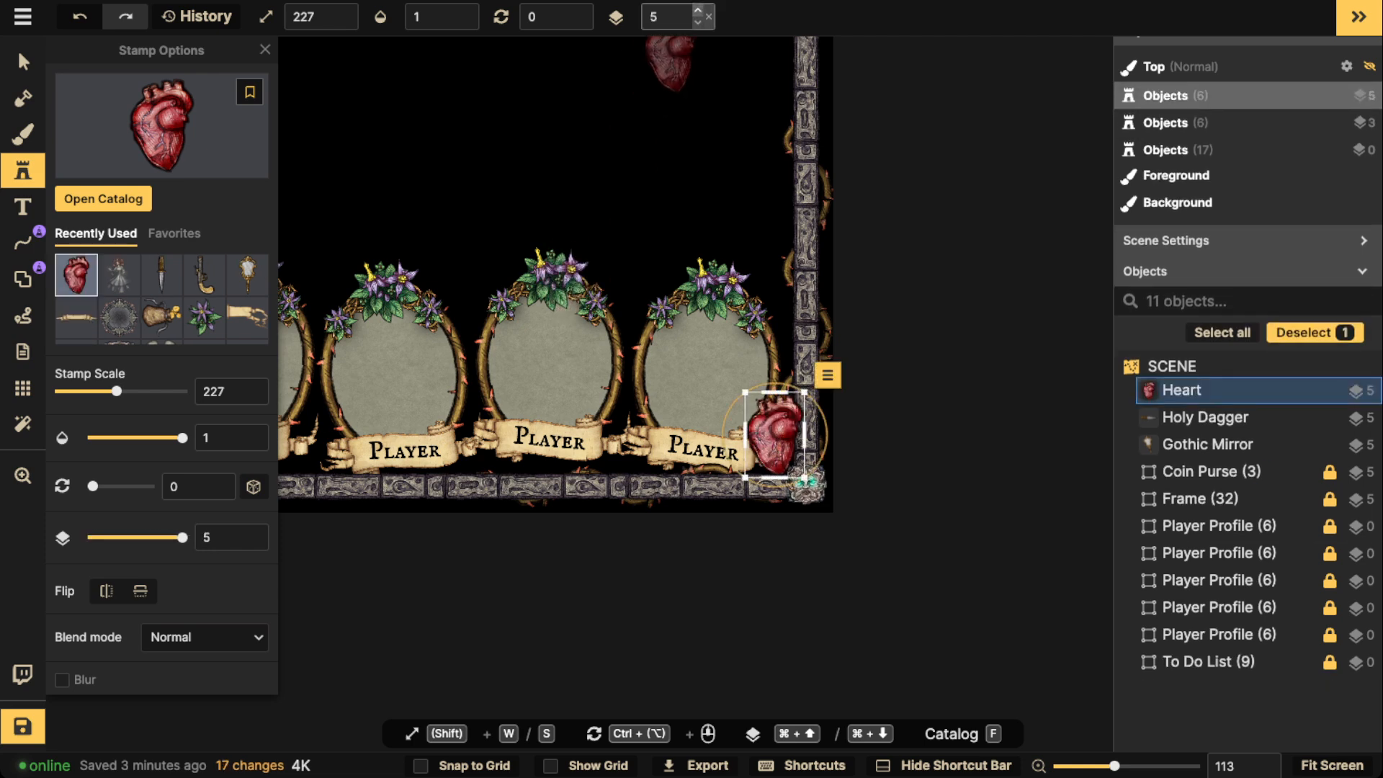
Step: Choose the Stake stamp and place it at scale 227 and rotation 271 below the last player banner
click(162, 126)
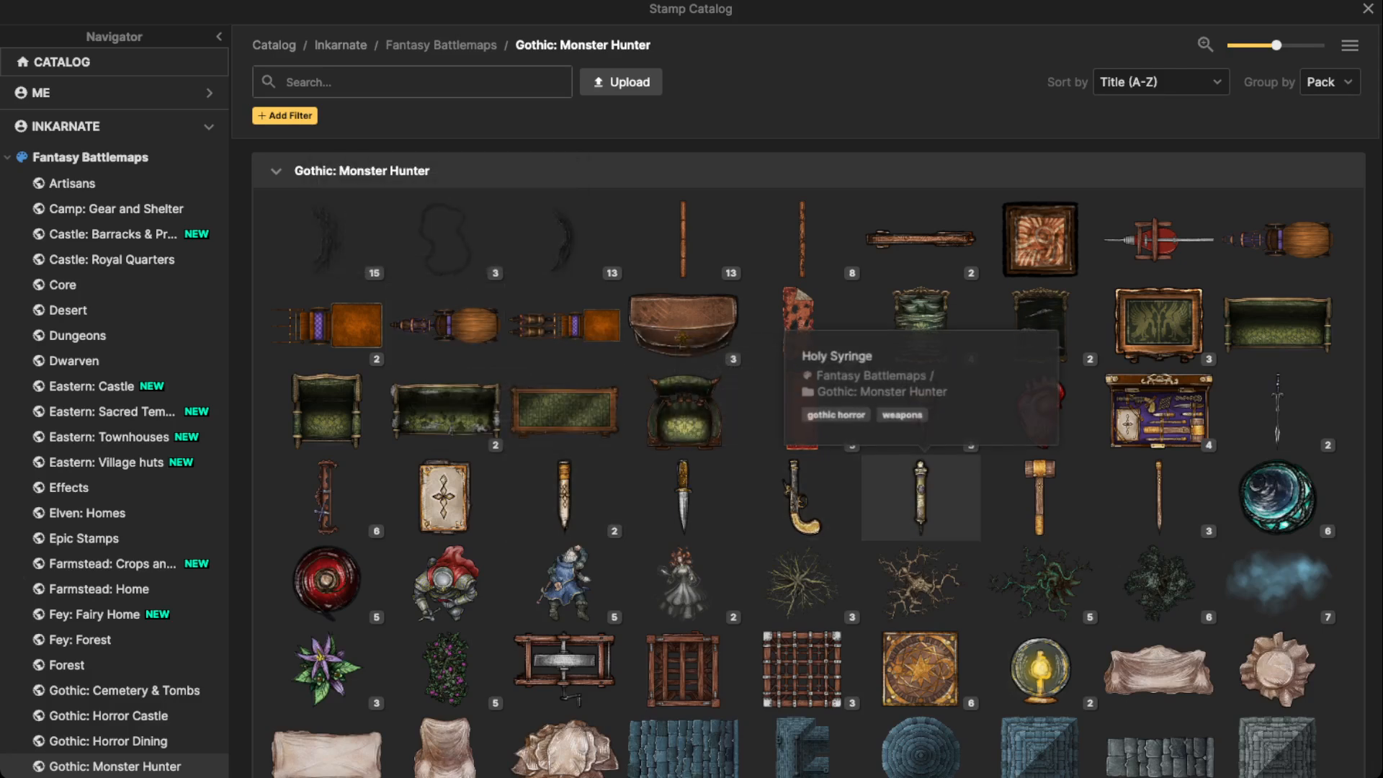
click(1159, 497)
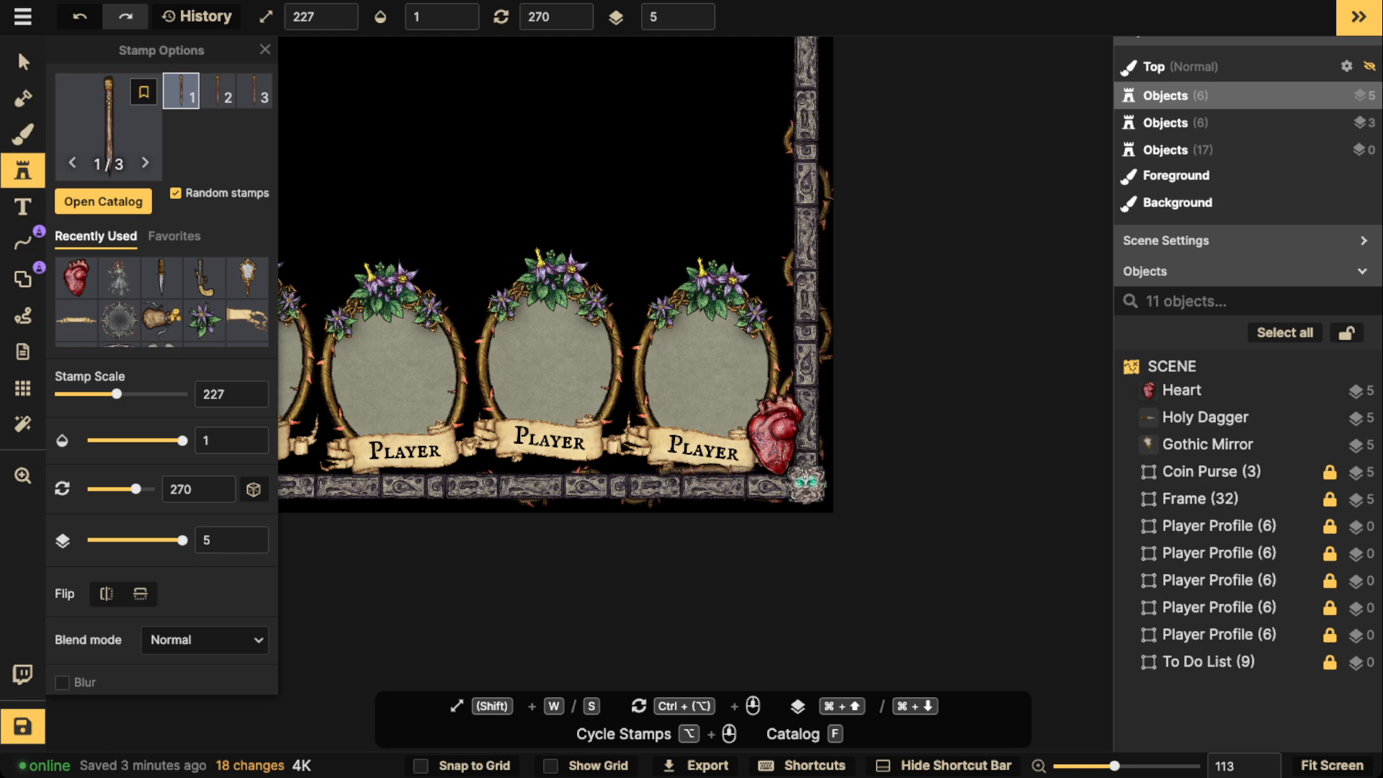
click(708, 469)
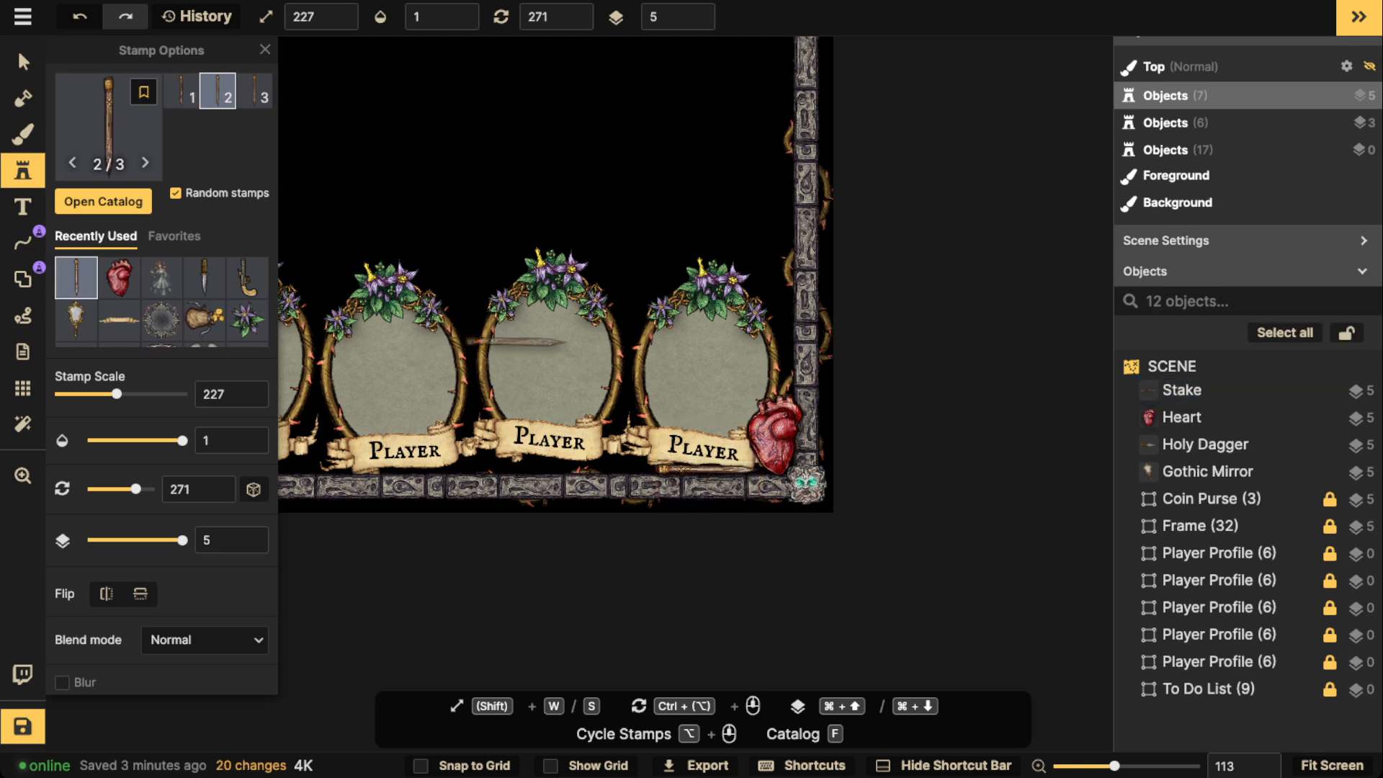
Step: Choose the Deadly Nightshade stamp from the Gothic: Monster Hunter pack
key(space)
drag(506, 325, 1062, 368)
click(108, 128)
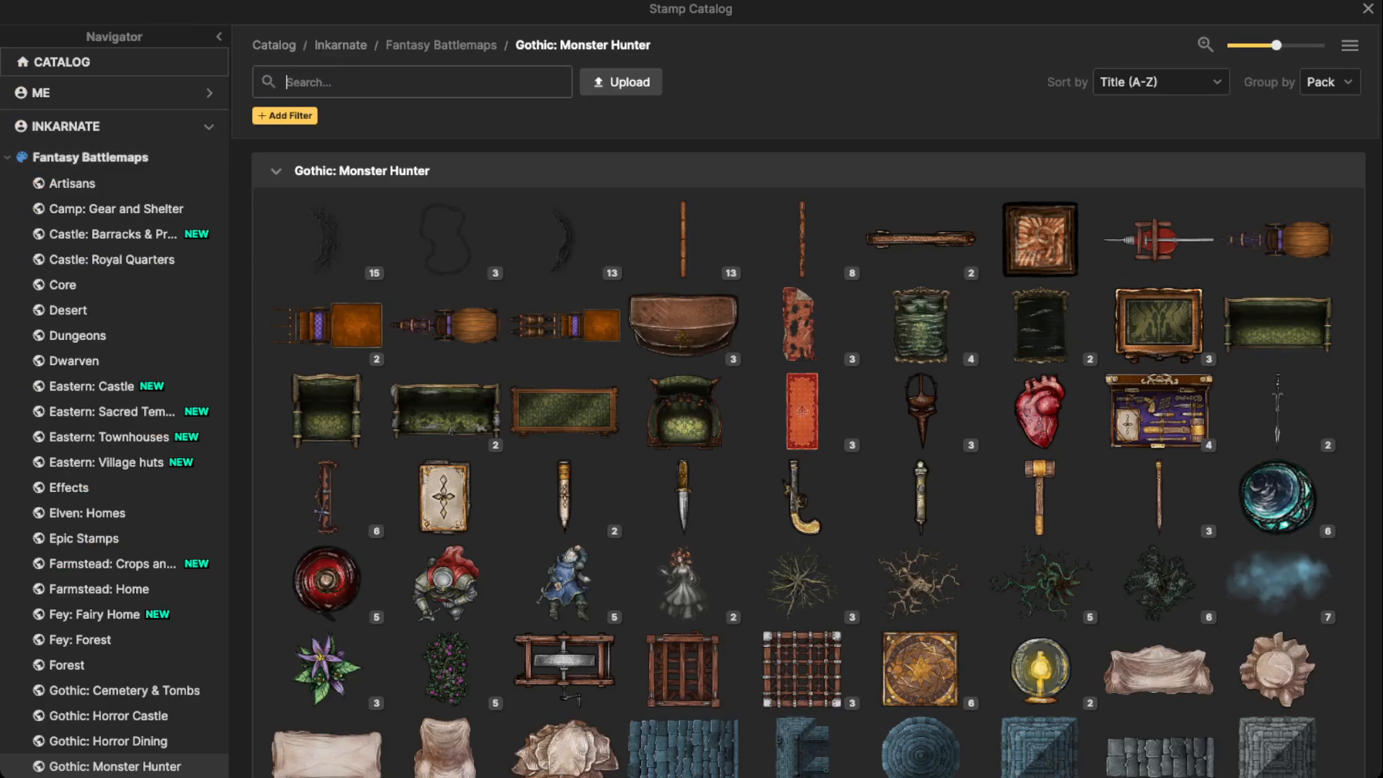
scroll(565, 346, down, 2)
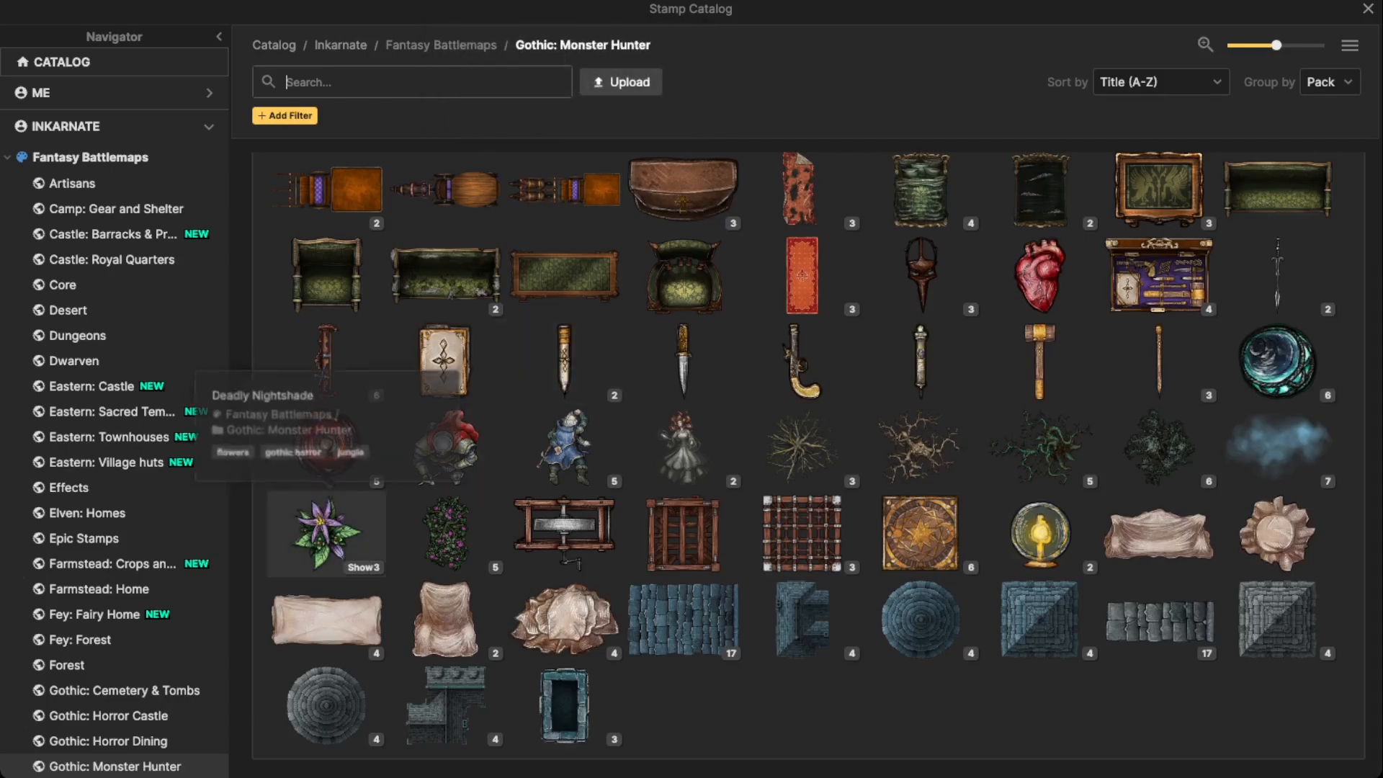
click(326, 533)
scroll(447, 321, down, 3)
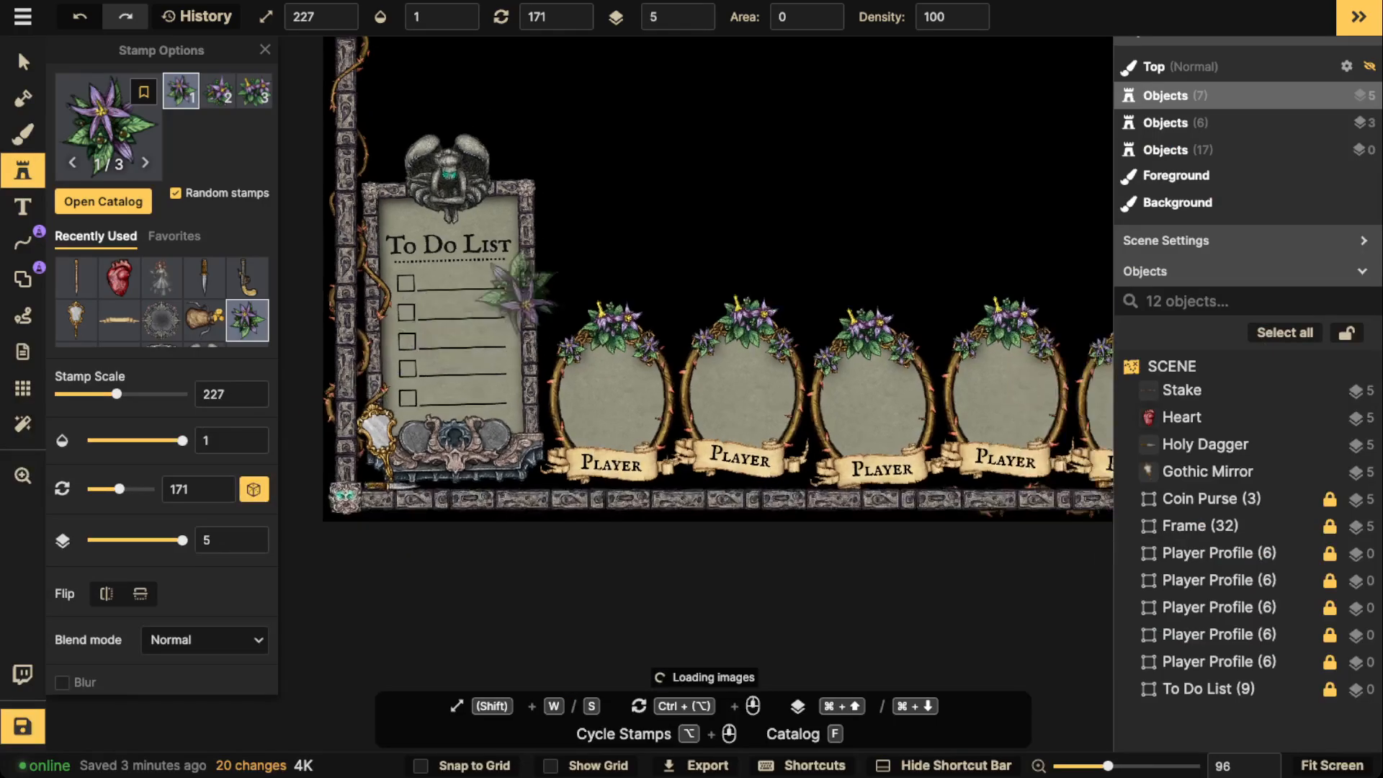
Step: Place a Deadly Nightshade cluster at scale 227 over the lower-right corner of the to-do list frame
key(space)
drag(528, 285, 500, 463)
key(space)
drag(592, 203, 677, 309)
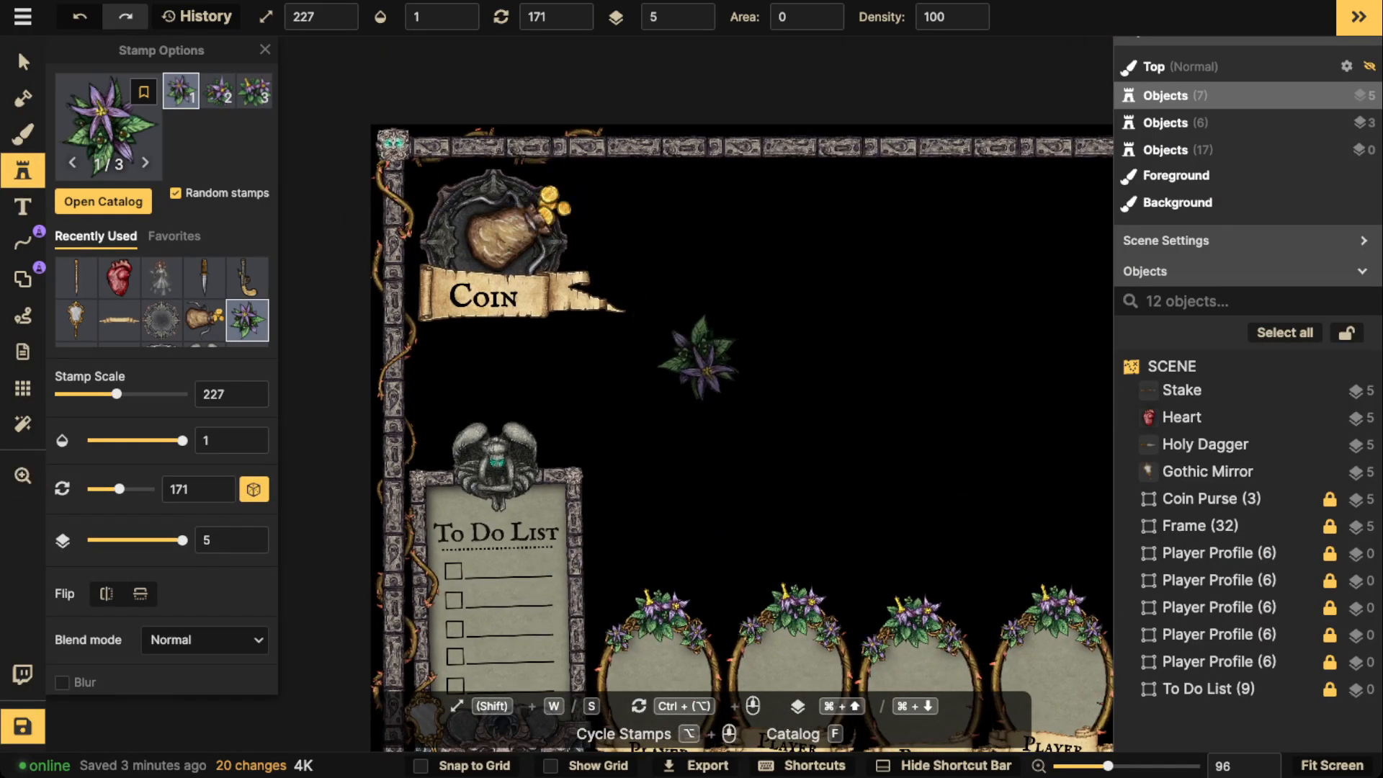
scroll(713, 346, down, 3)
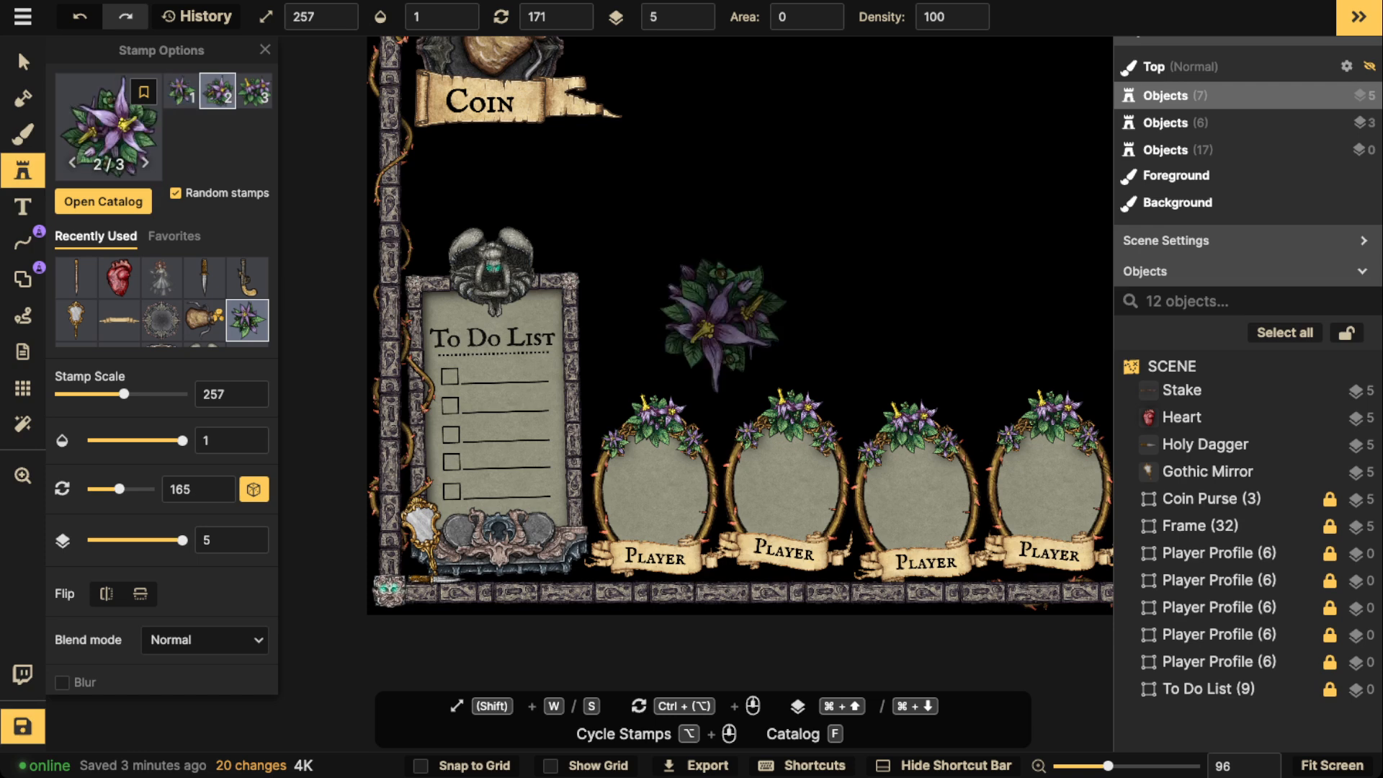
key(space)
drag(649, 185, 647, 282)
key(space)
drag(787, 301, 577, 326)
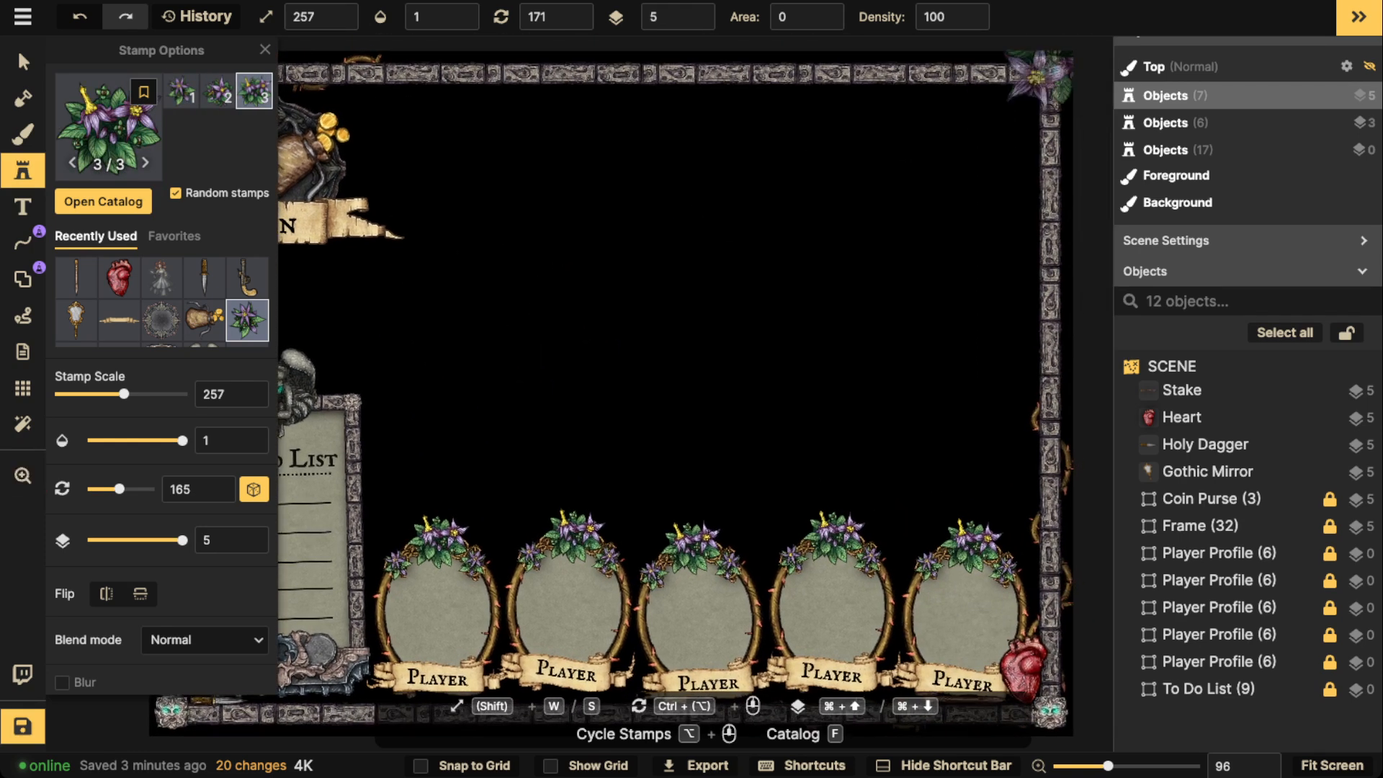
key(space)
drag(712, 229, 980, 210)
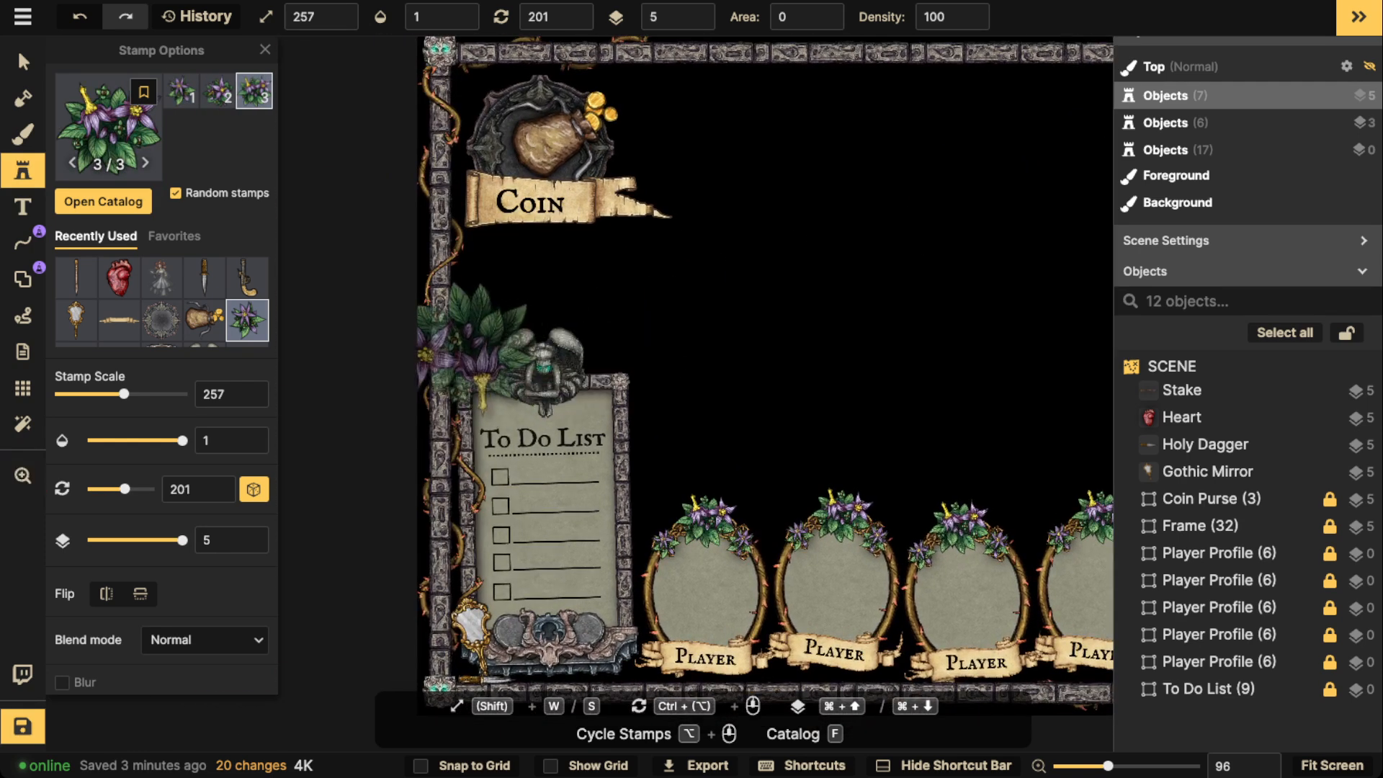
scroll(605, 411, down, 5)
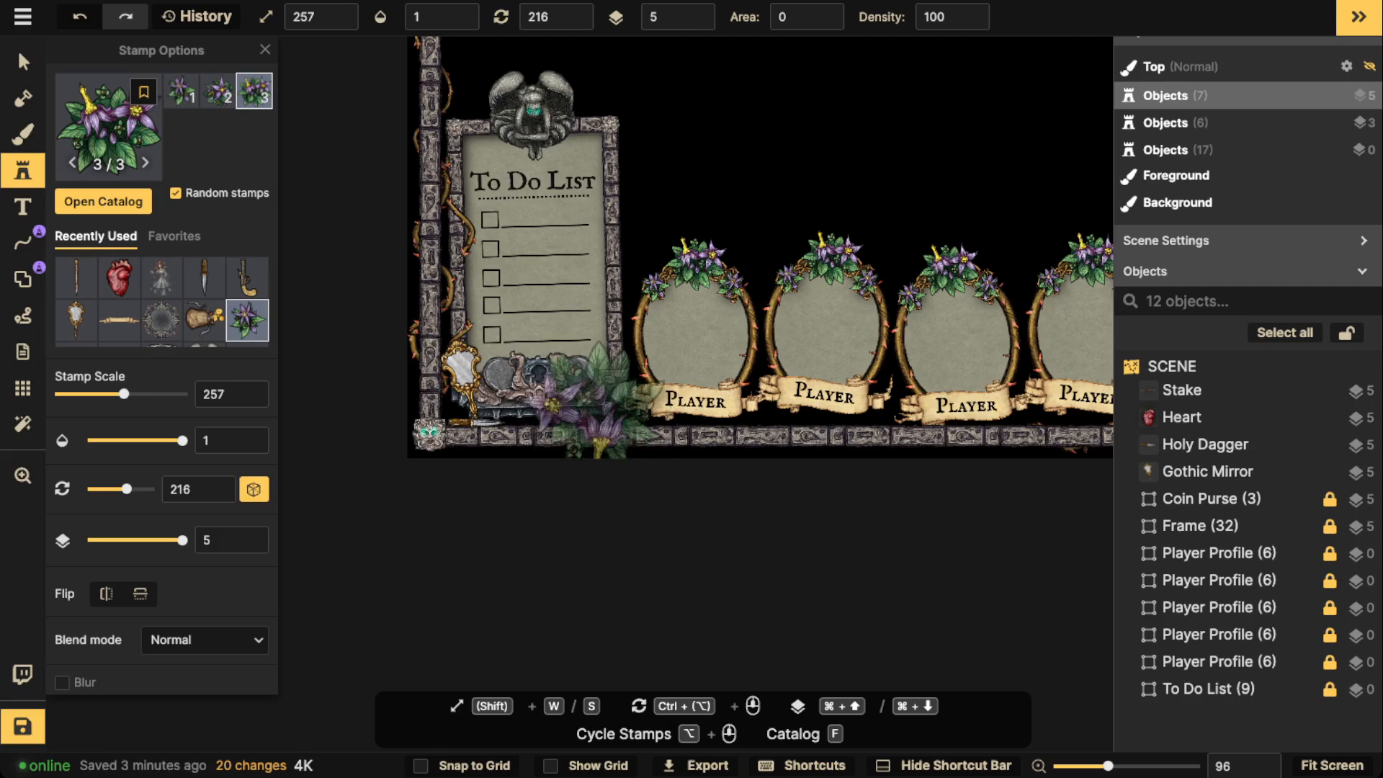
scroll(591, 397, up, 3)
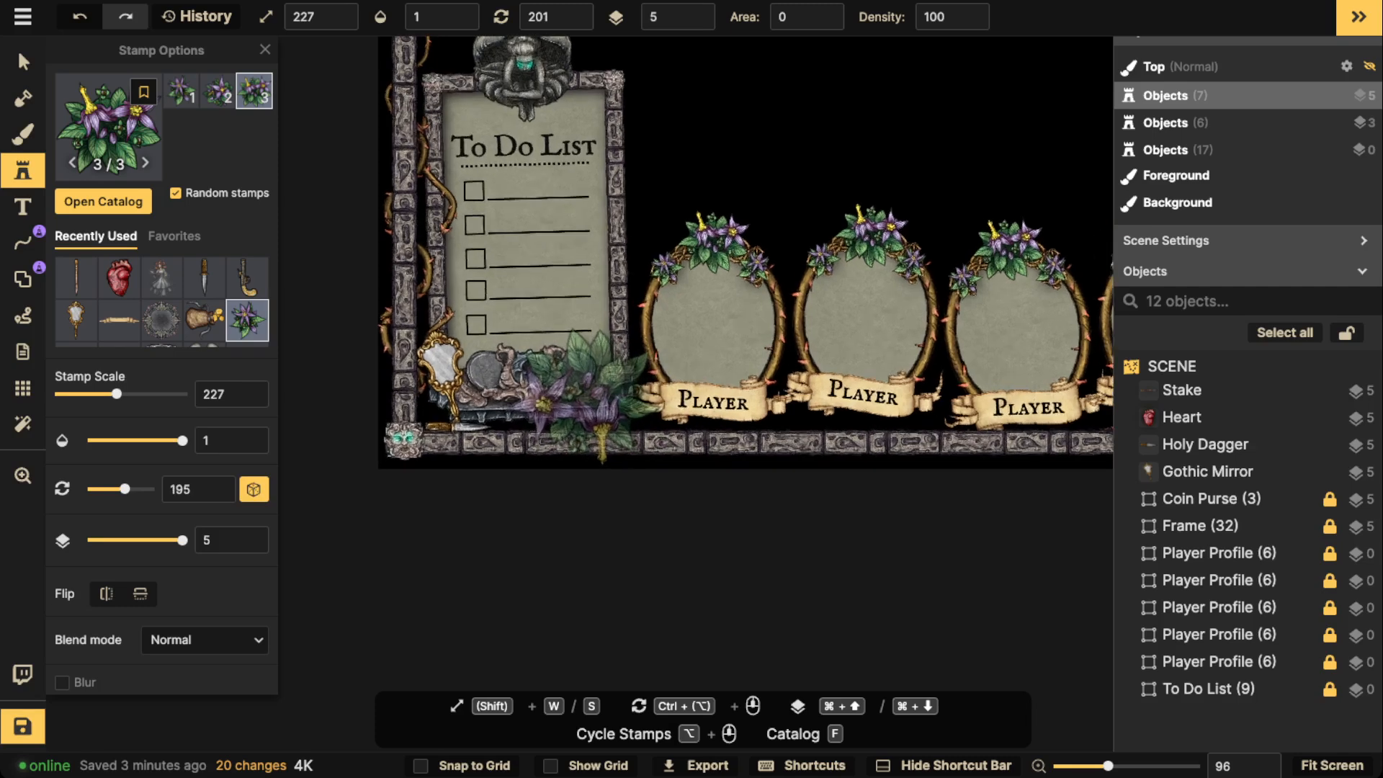
click(612, 400)
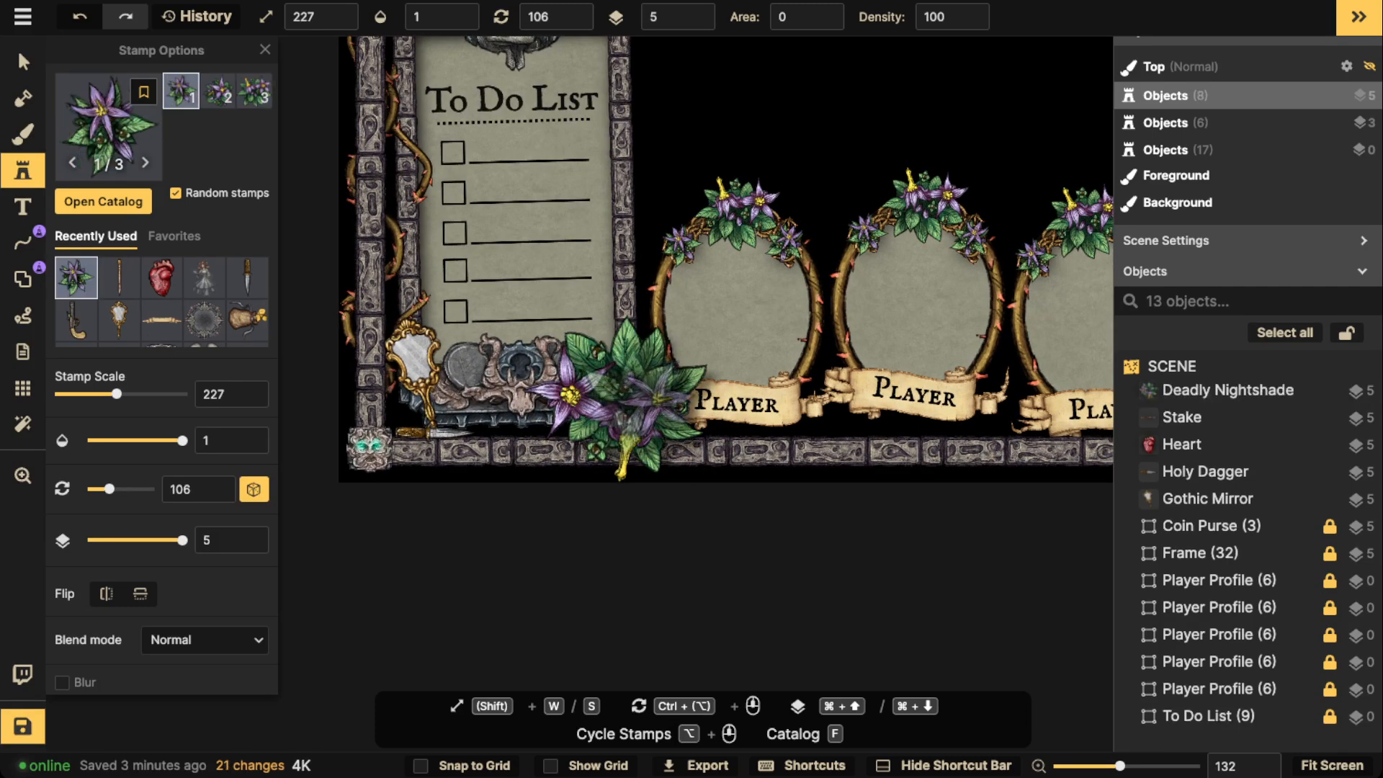
Step: Select the placed Deadly Nightshade cluster and adjust its position on the to-do list frame's lower-right corner
click(23, 62)
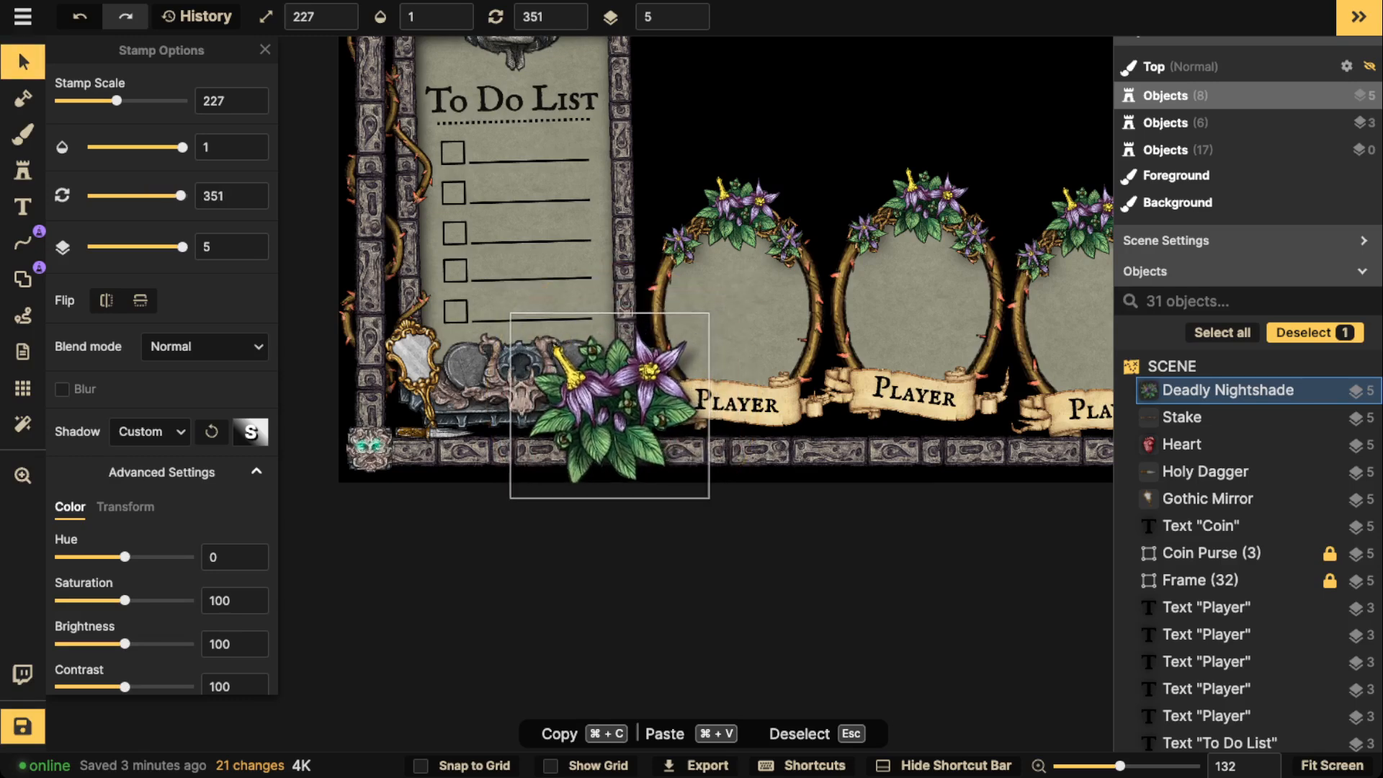
drag(598, 403, 633, 382)
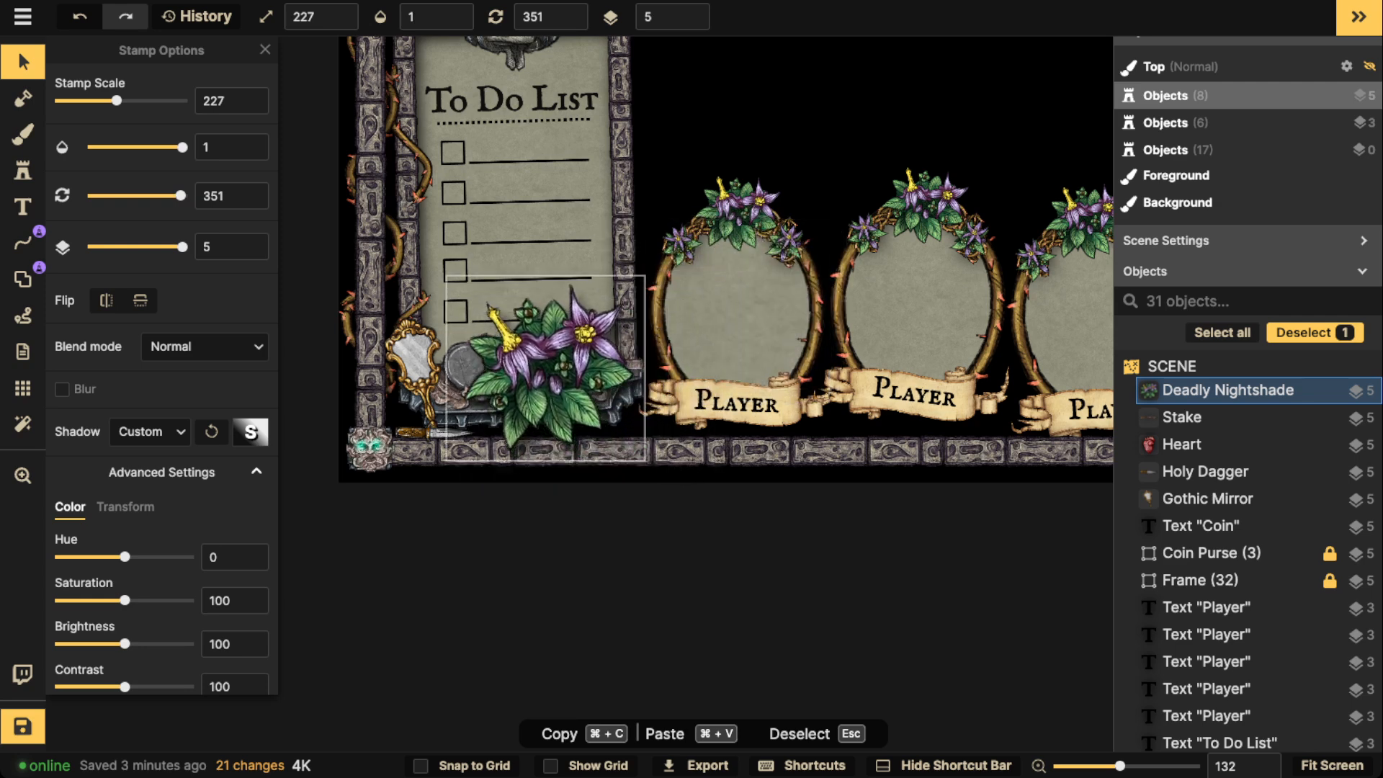
drag(547, 368, 541, 348)
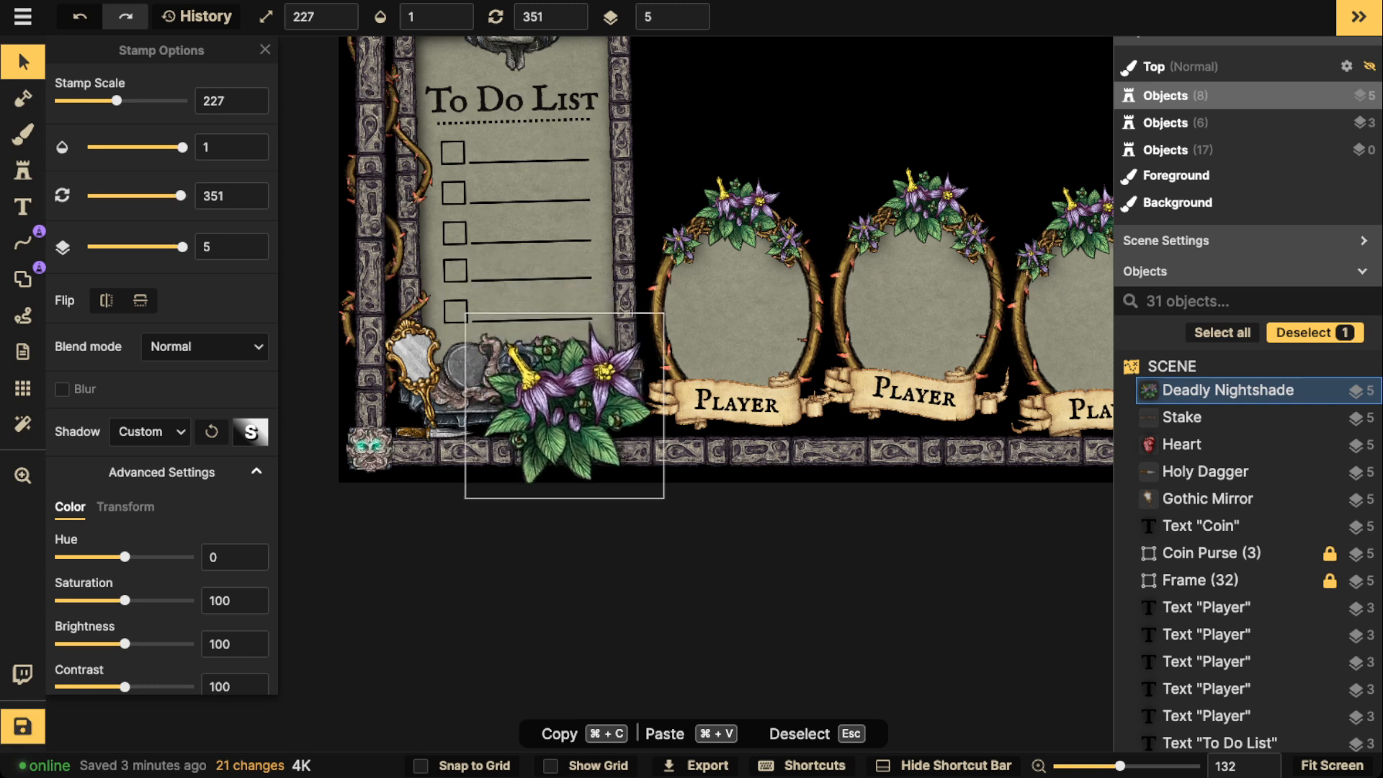
mouse_move(559, 404)
mouse_down()
mouse_move(399, 392)
mouse_move(565, 385)
mouse_up()
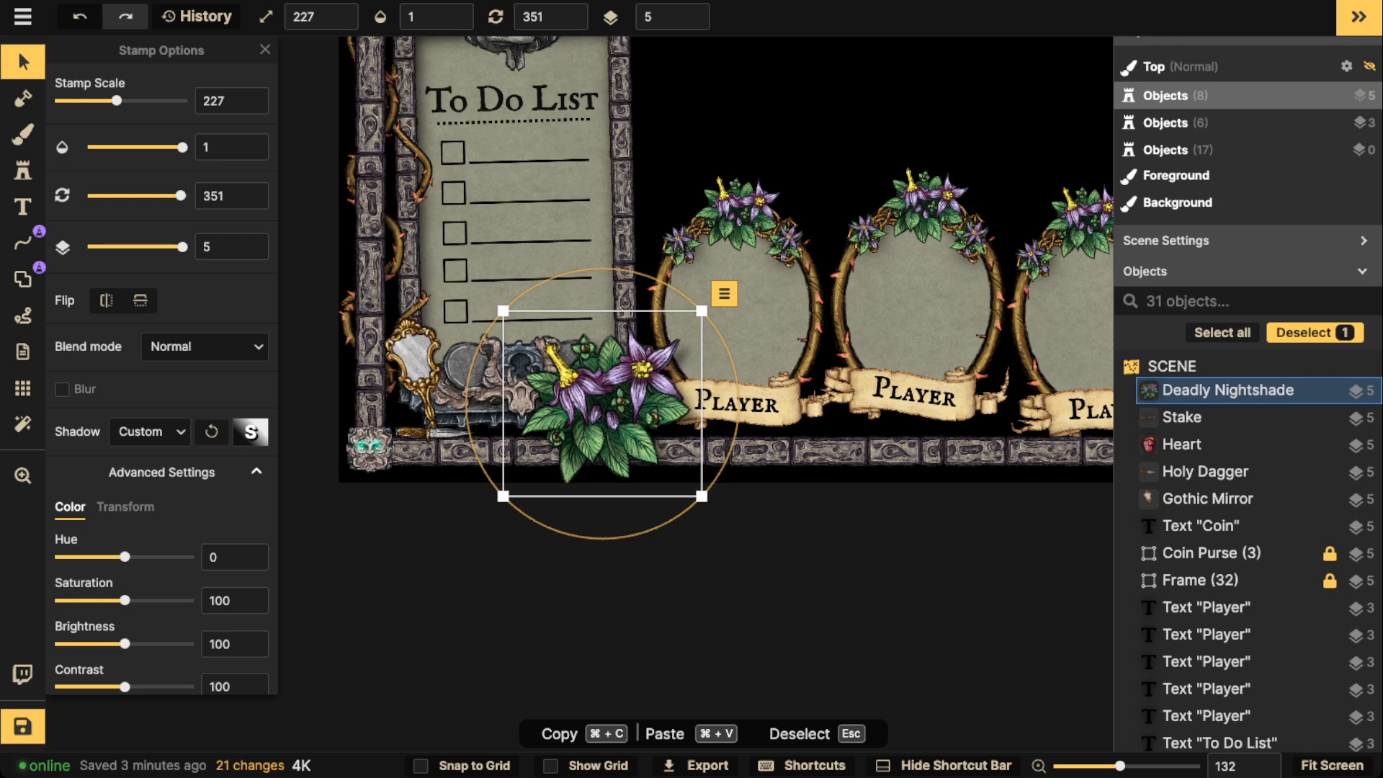
Step: Set the nightshade cluster's shadow to None and reduce its scale to 207
click(149, 431)
click(140, 460)
scroll(405, 388, down, 2)
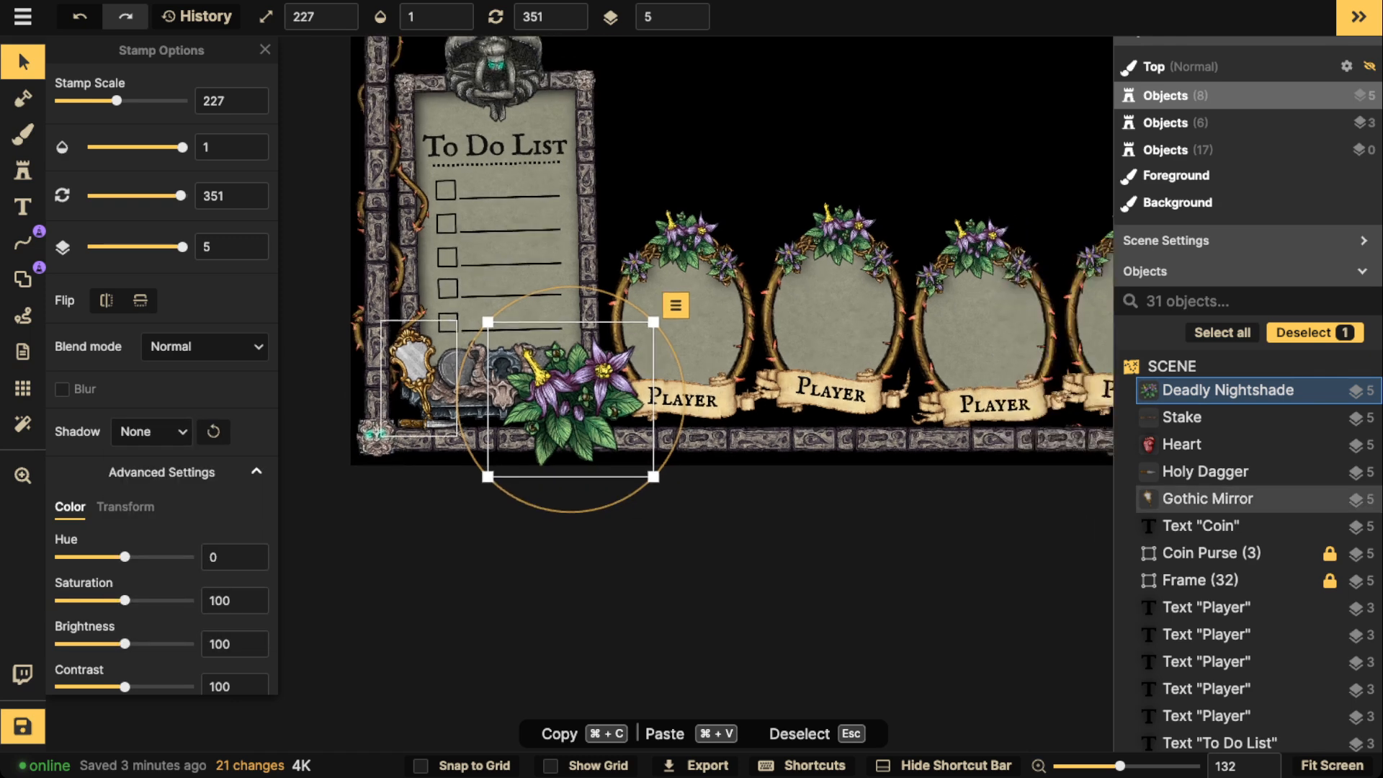
scroll(571, 399, down, 2)
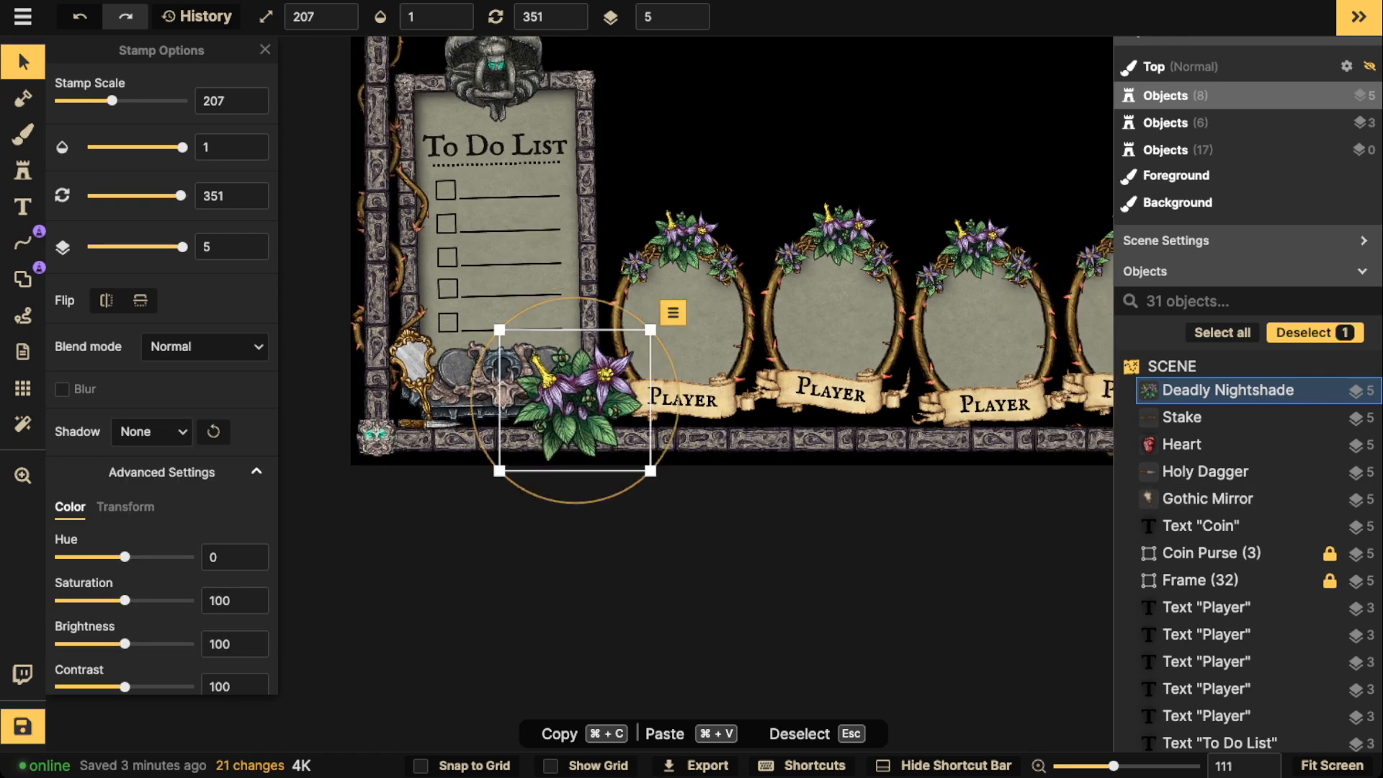
key(s)
Step: Place a single-bloom Deadly Nightshade at scale 157 and rotation 46 beside the mirror at the overlay's lower-left corner
scroll(447, 443, up, 1)
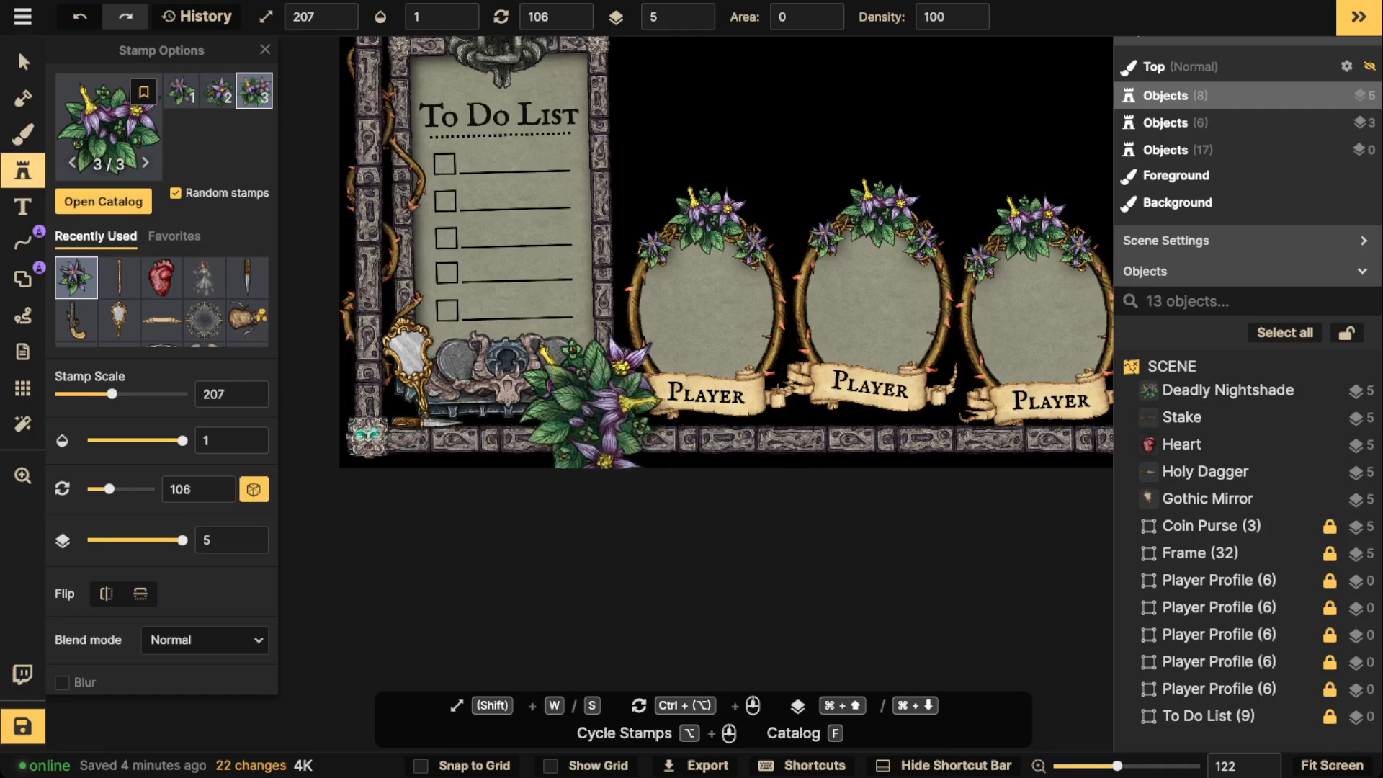
scroll(577, 338, down, 5)
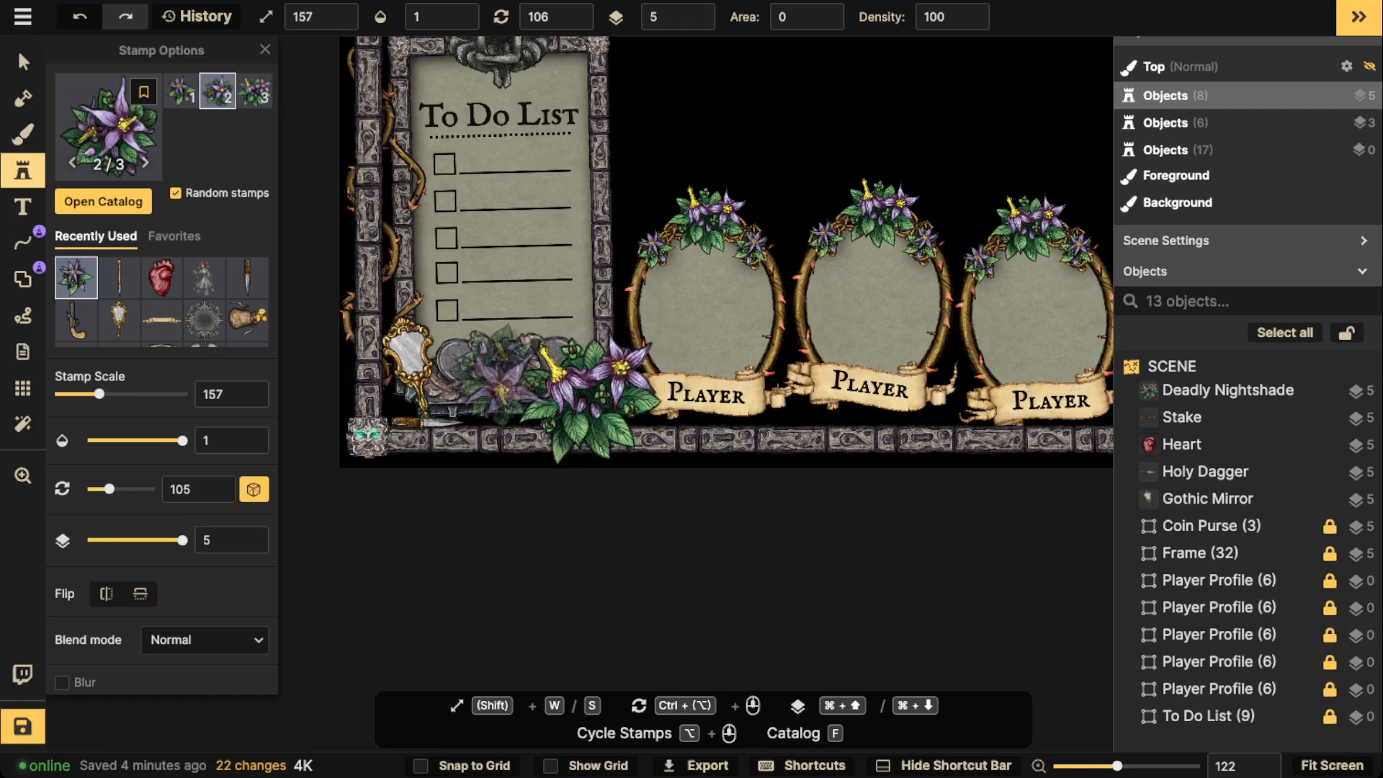
scroll(504, 360, up, 1)
scroll(481, 363, up, 3)
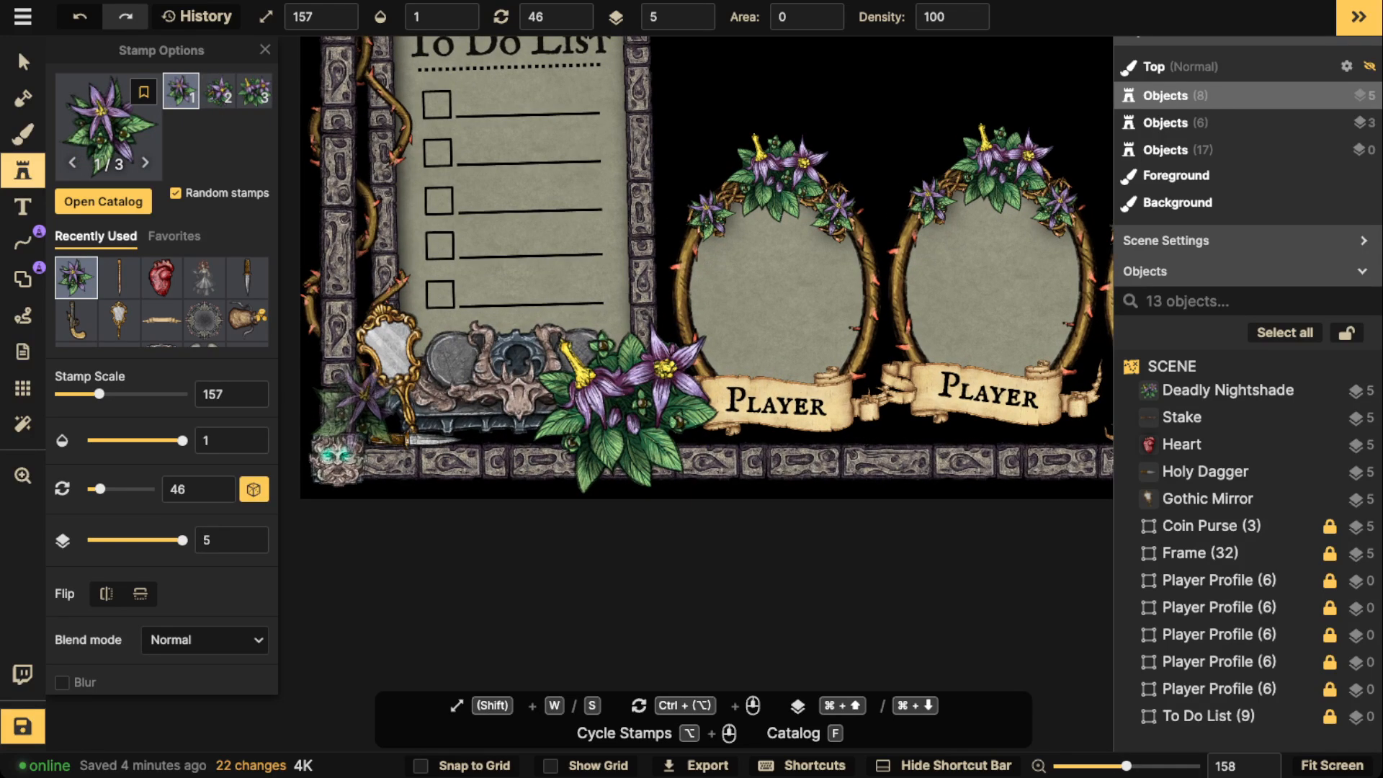
click(370, 410)
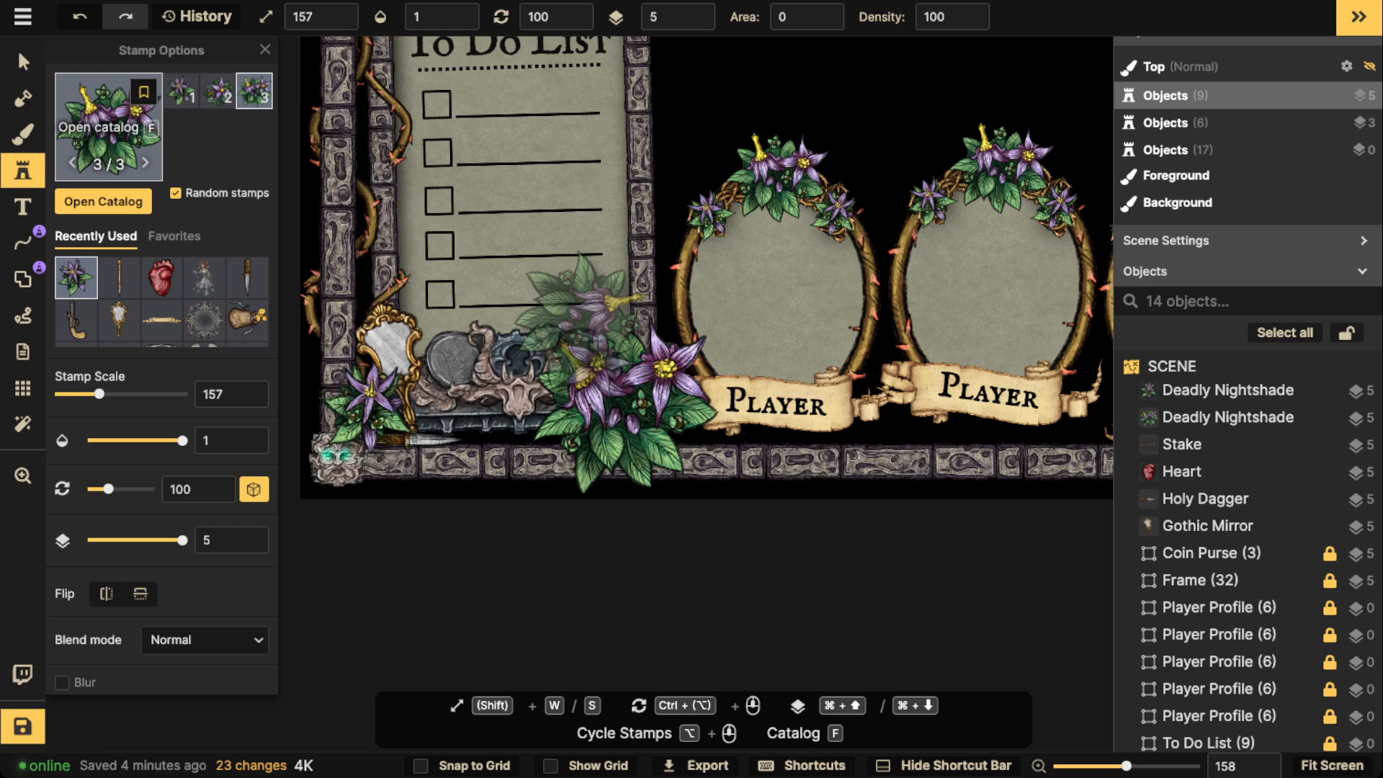
Step: Place a Deadly Nightshade at scale 97 below the first two player banners and one at scale 147 on the to-do list's base
scroll(595, 303, down, 3)
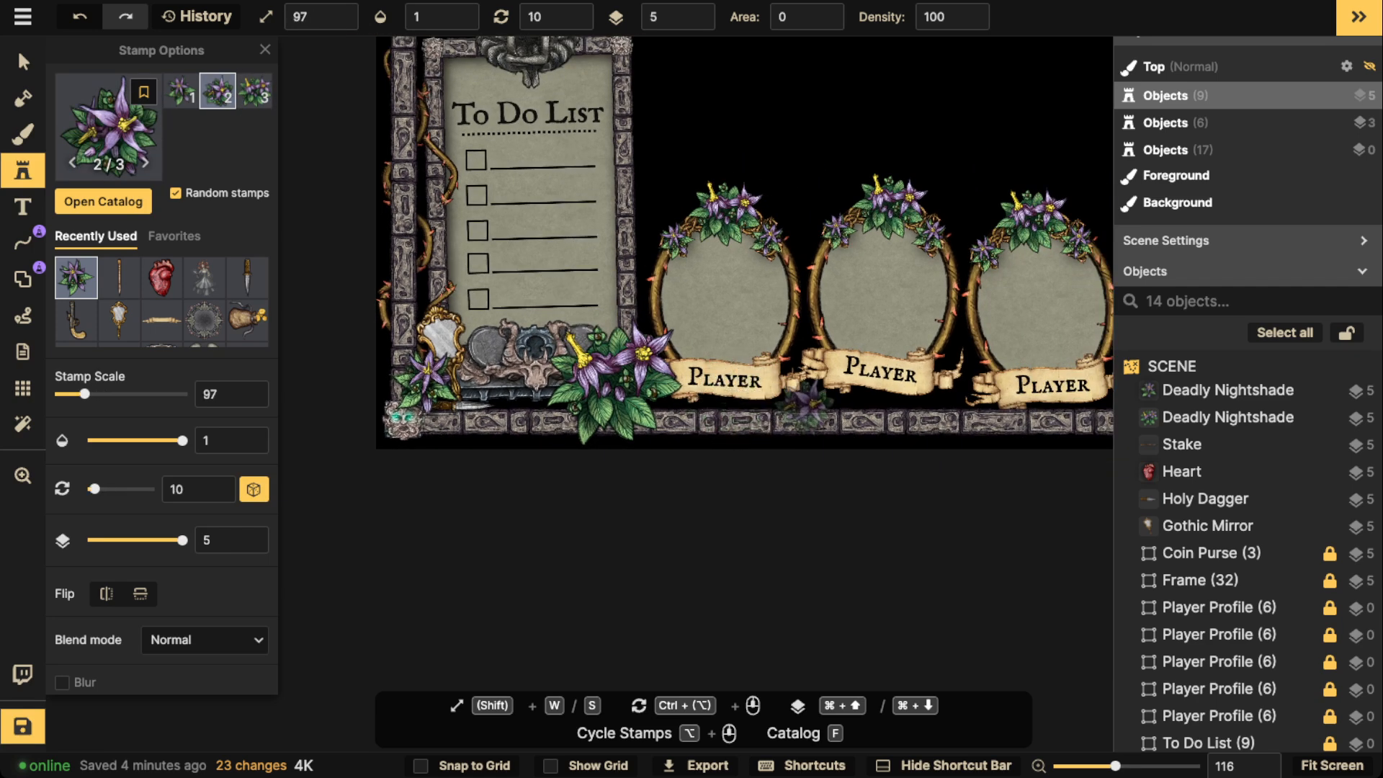
click(405, 308)
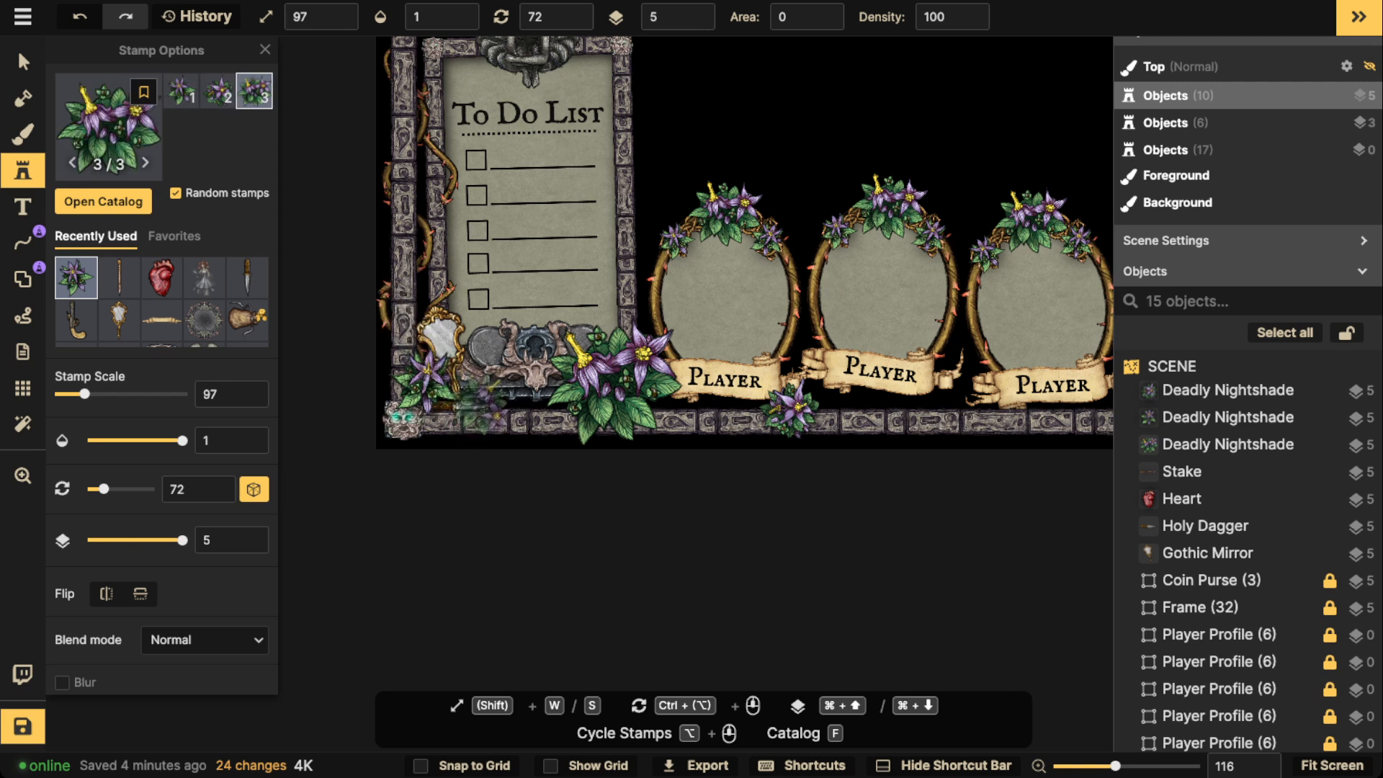
scroll(485, 404, up, 1)
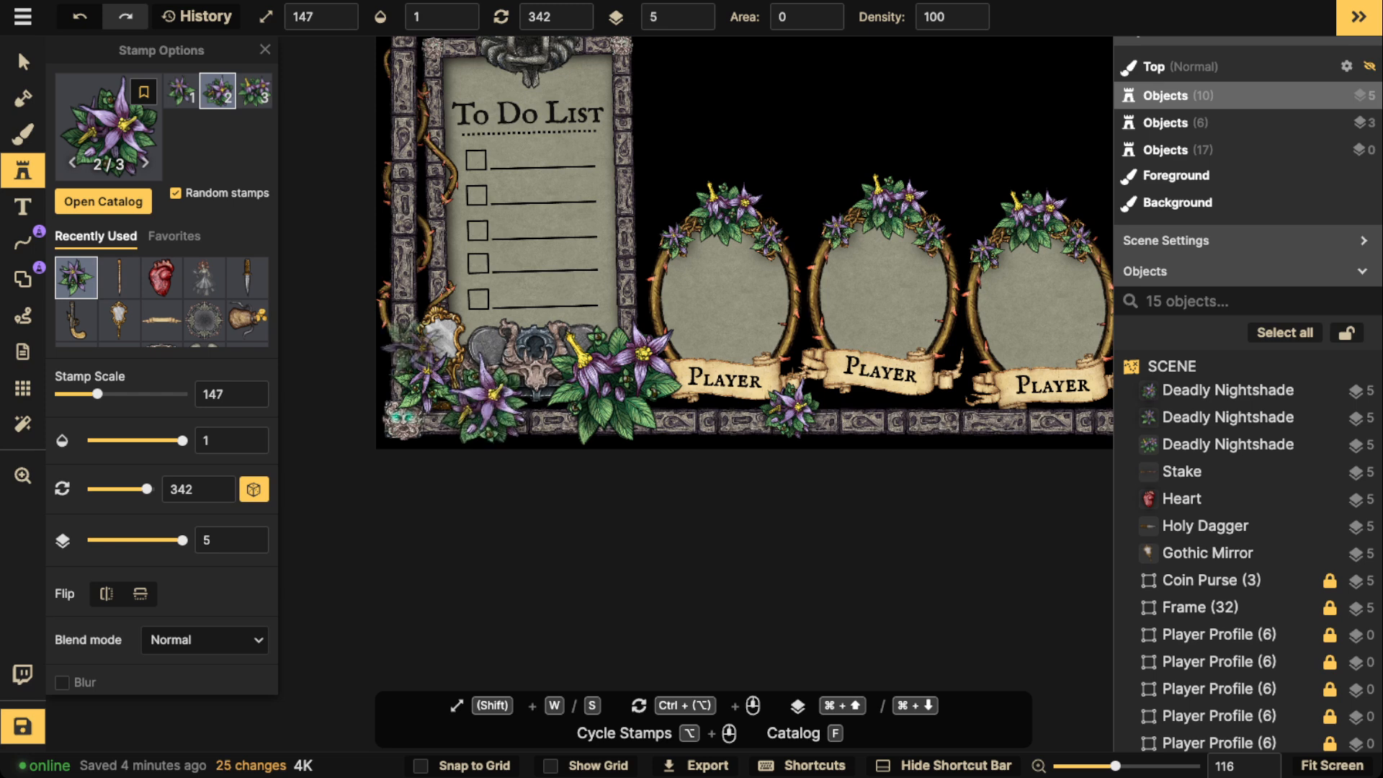
click(484, 400)
scroll(485, 400, down, 2)
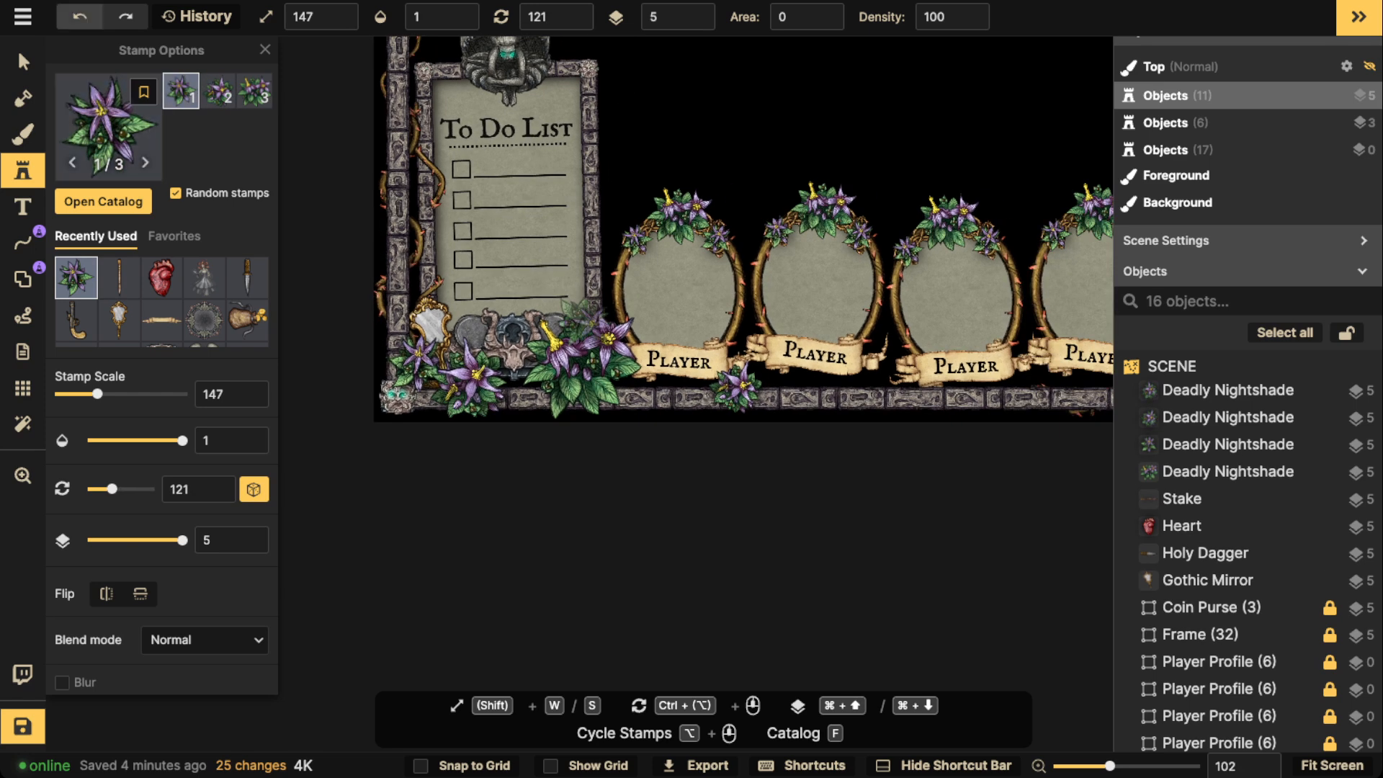
click(24, 62)
scroll(490, 238, down, 2)
drag(504, 237, 389, 411)
key(Escape)
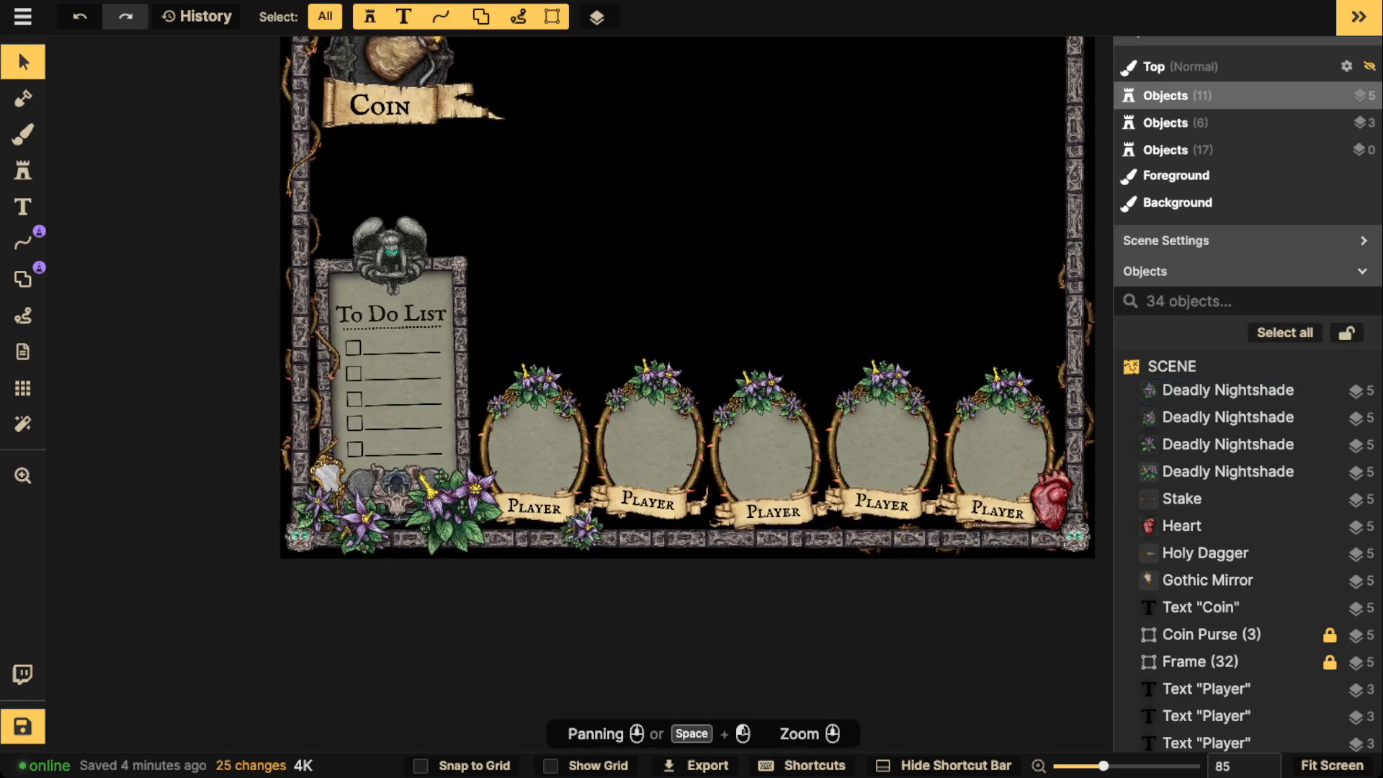
scroll(516, 404, down, 2)
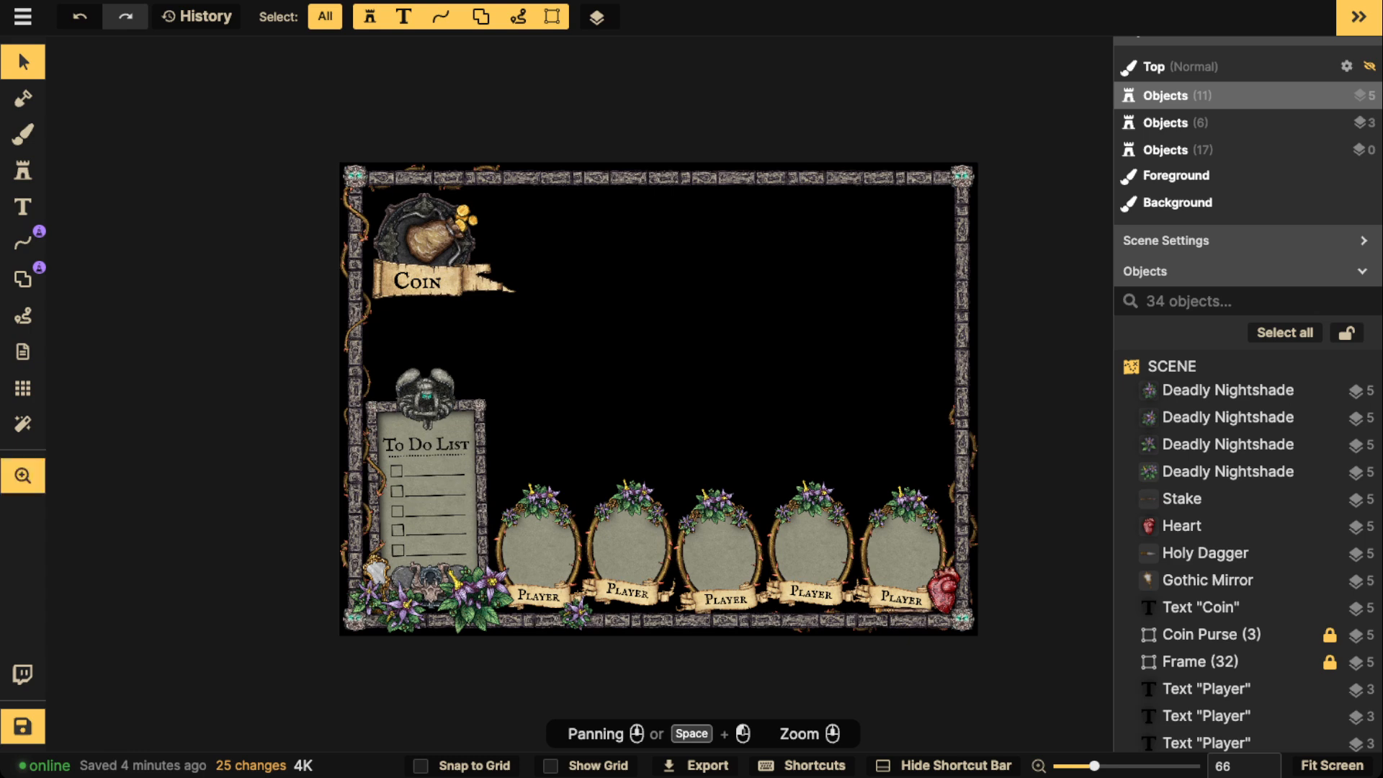
drag(562, 389, 516, 409)
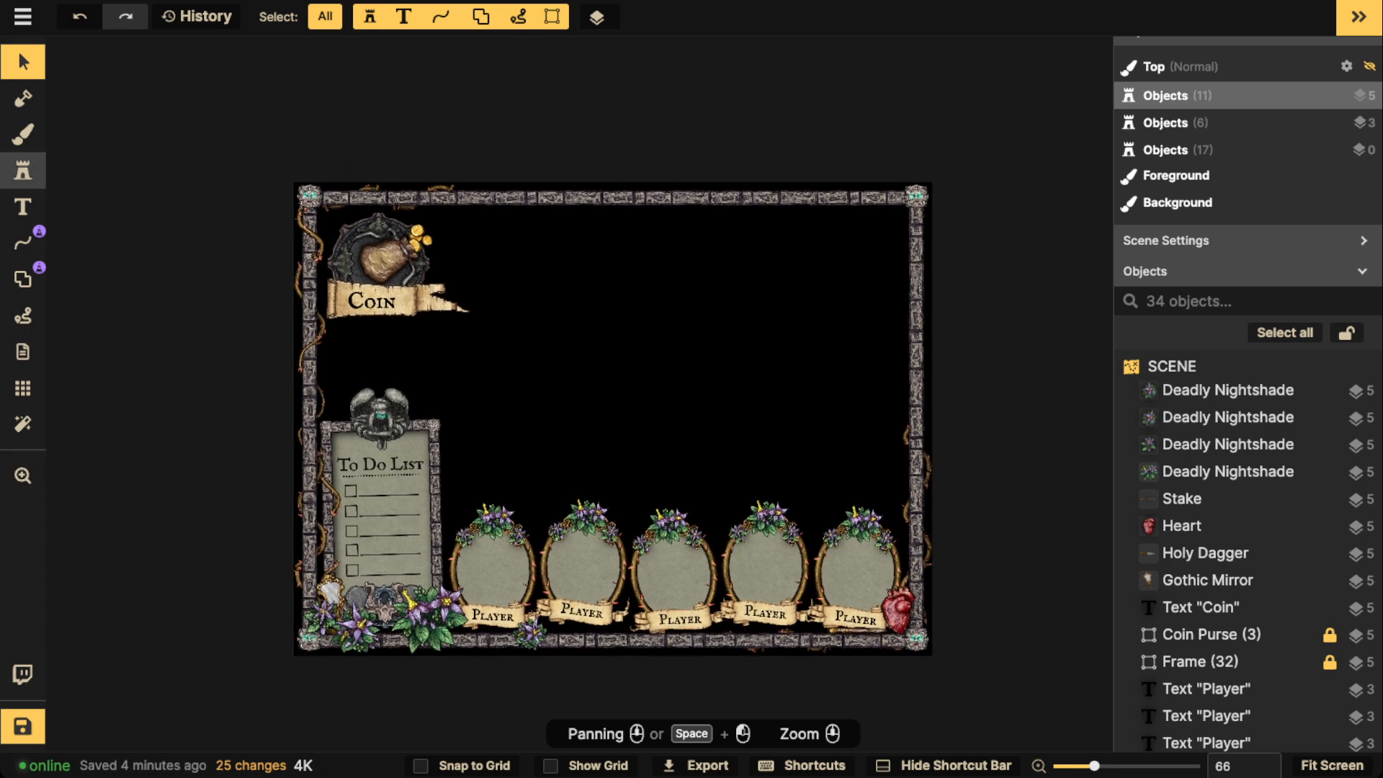
Step: Open the stamp catalog and browse the Gothic: Horror Dining and Gothic: Horror Castle packs
click(23, 171)
click(102, 196)
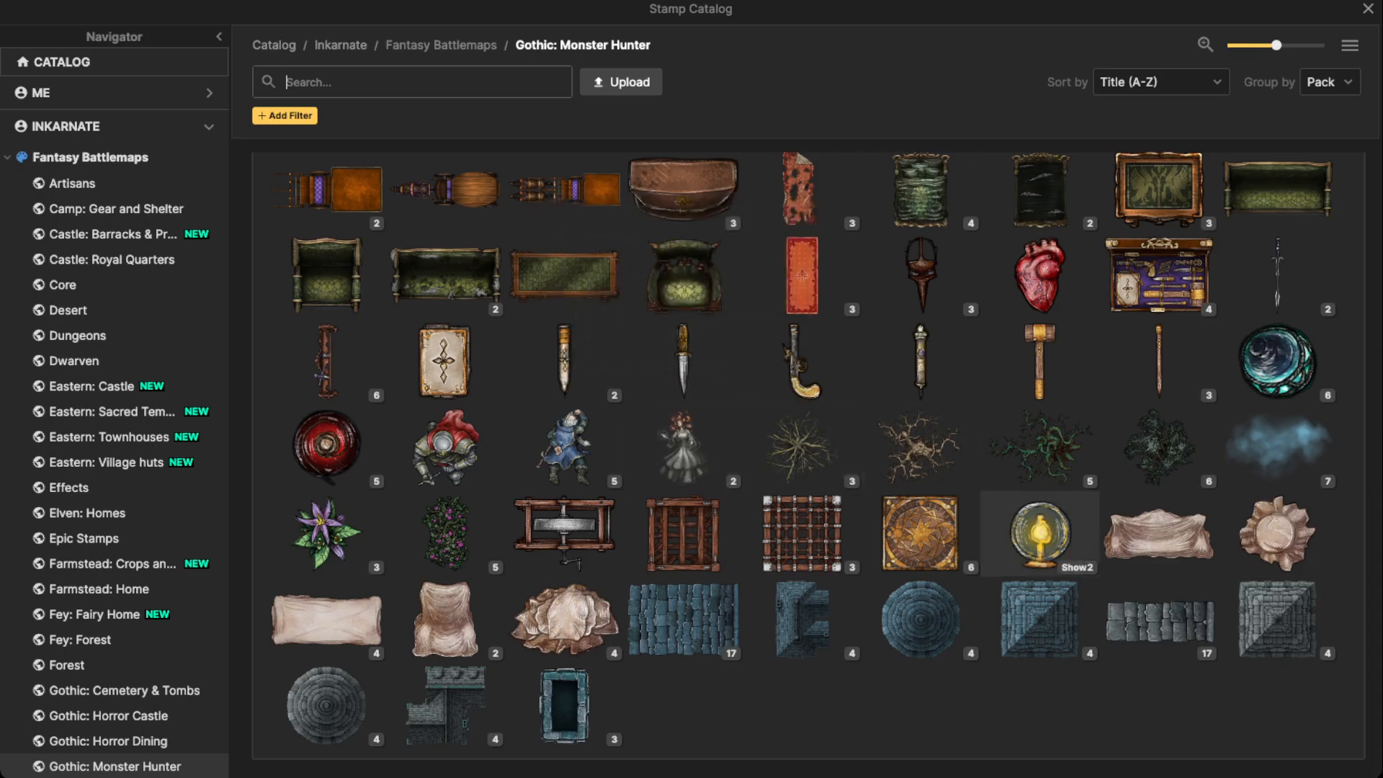
scroll(108, 648, down, 5)
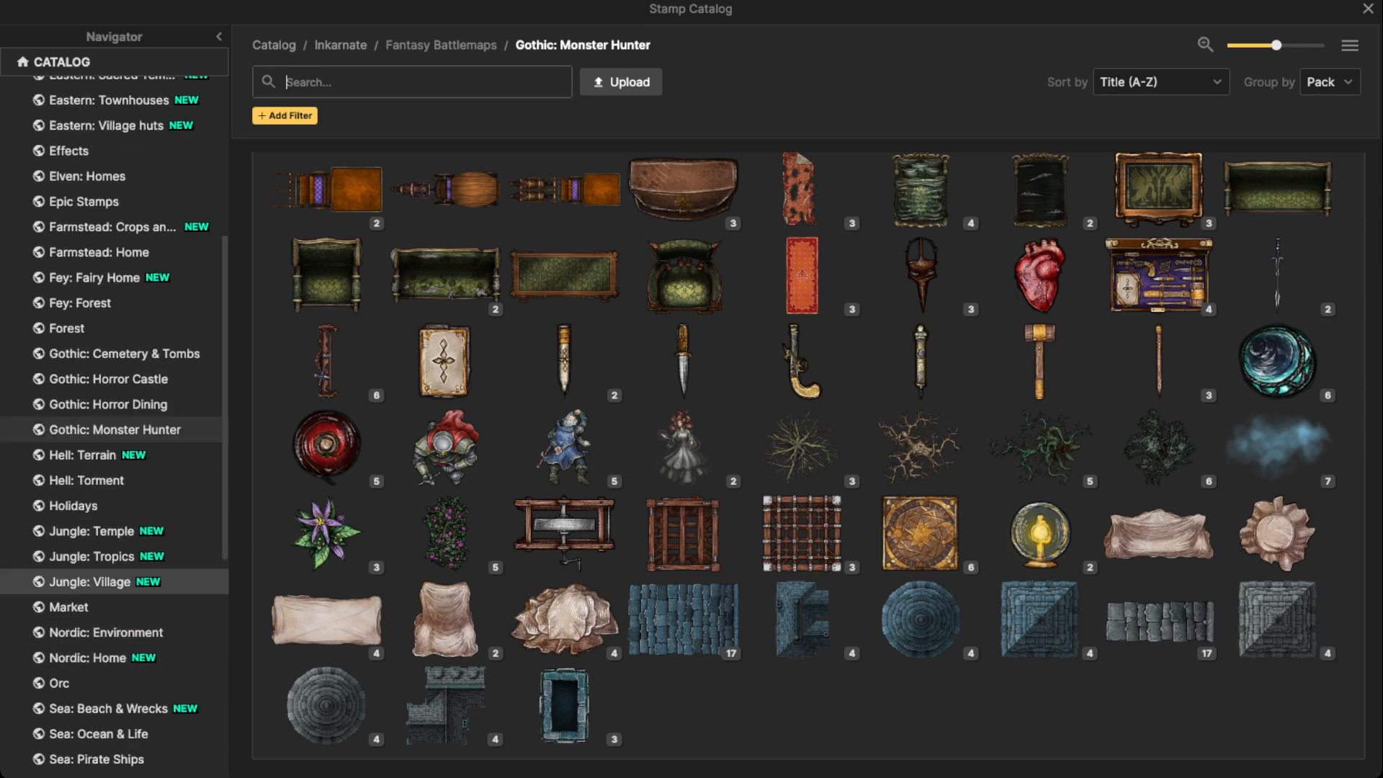
click(109, 404)
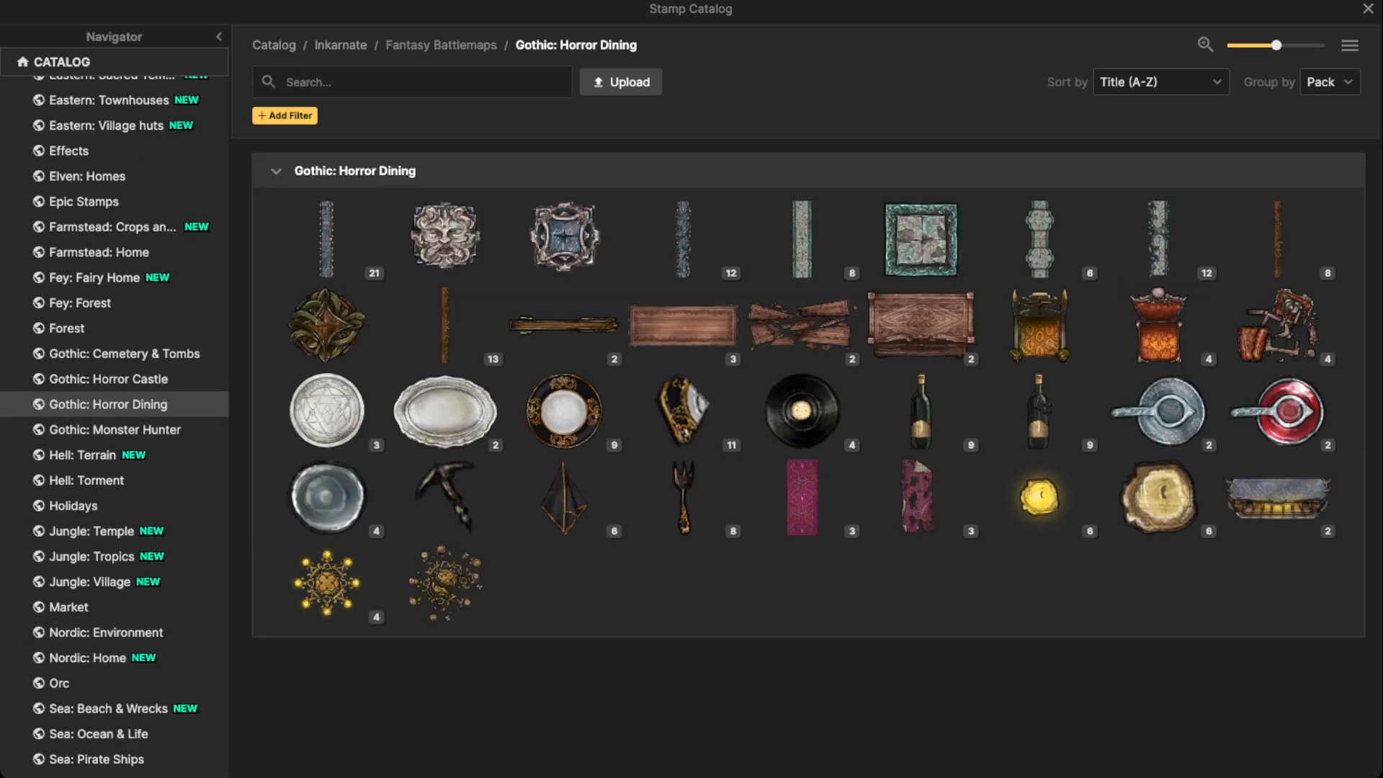
click(108, 379)
scroll(445, 504, down, 1)
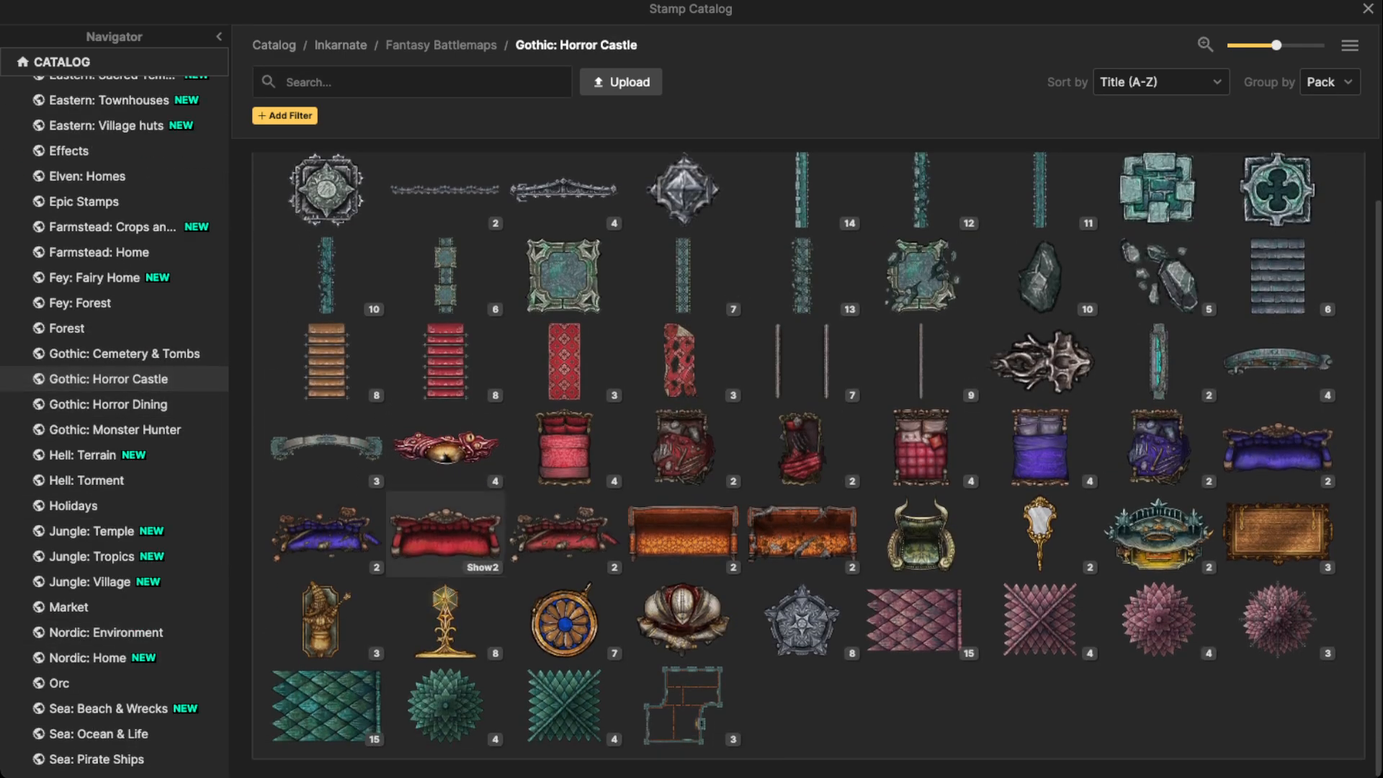
scroll(922, 533, up, 1)
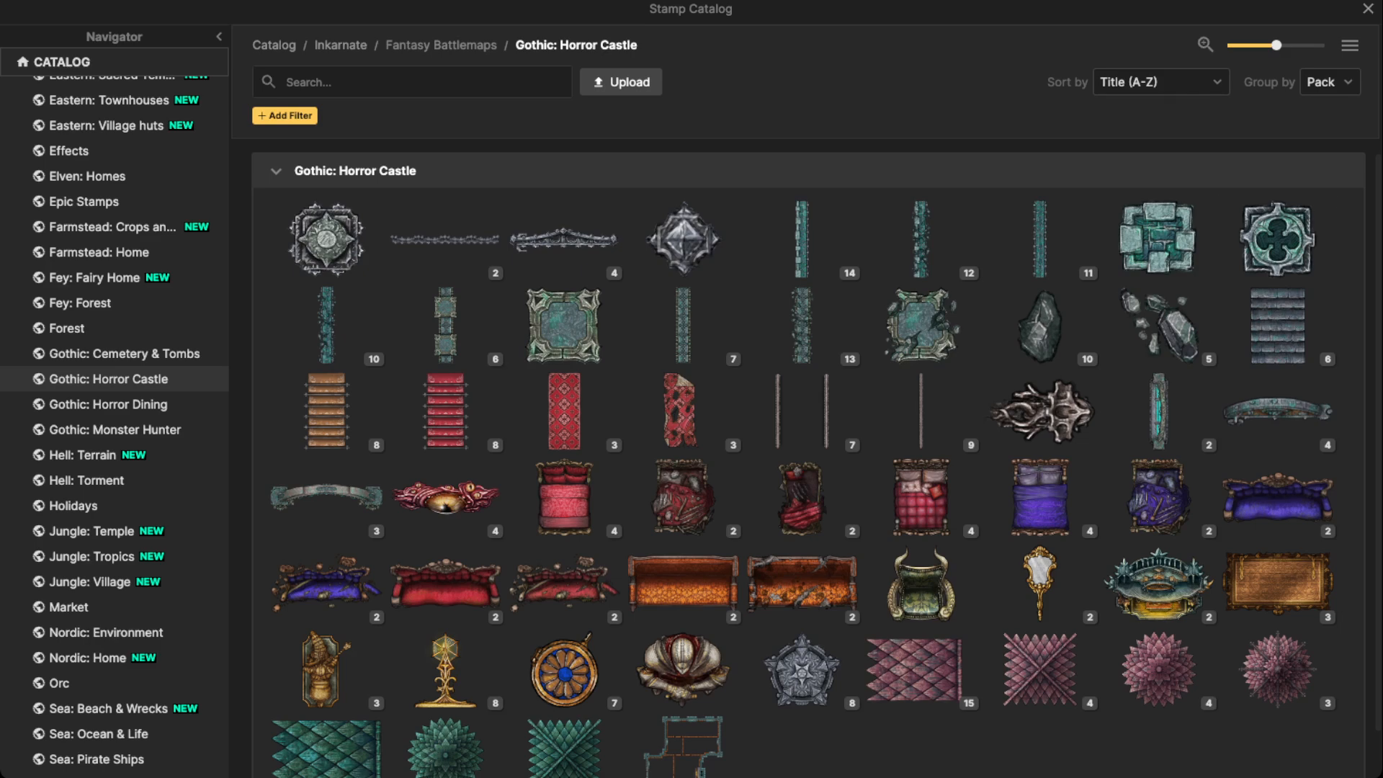
Step: Expand all assets in the Gothic: Horror Castle pack and look through its furniture, ornament and roof stamps
click(1349, 45)
click(1279, 105)
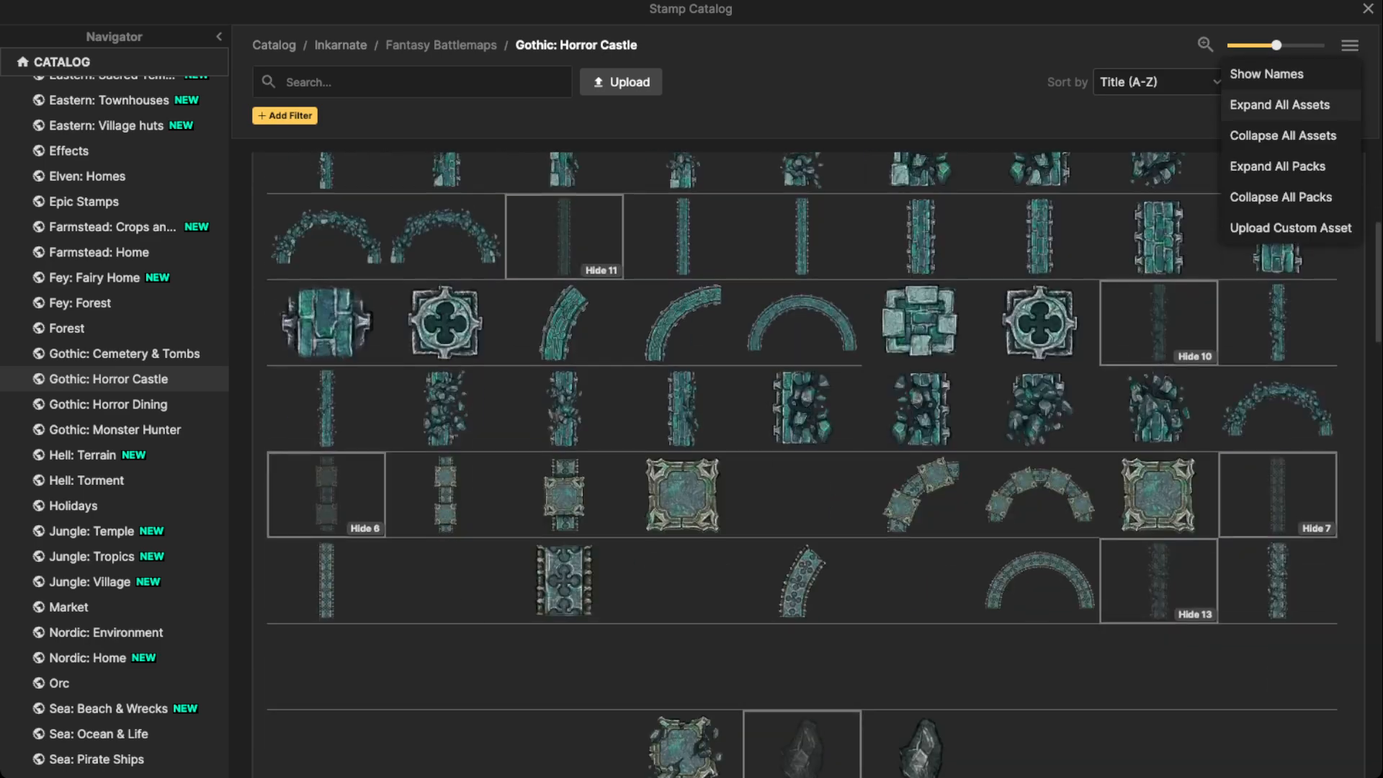
scroll(802, 464, down, 10)
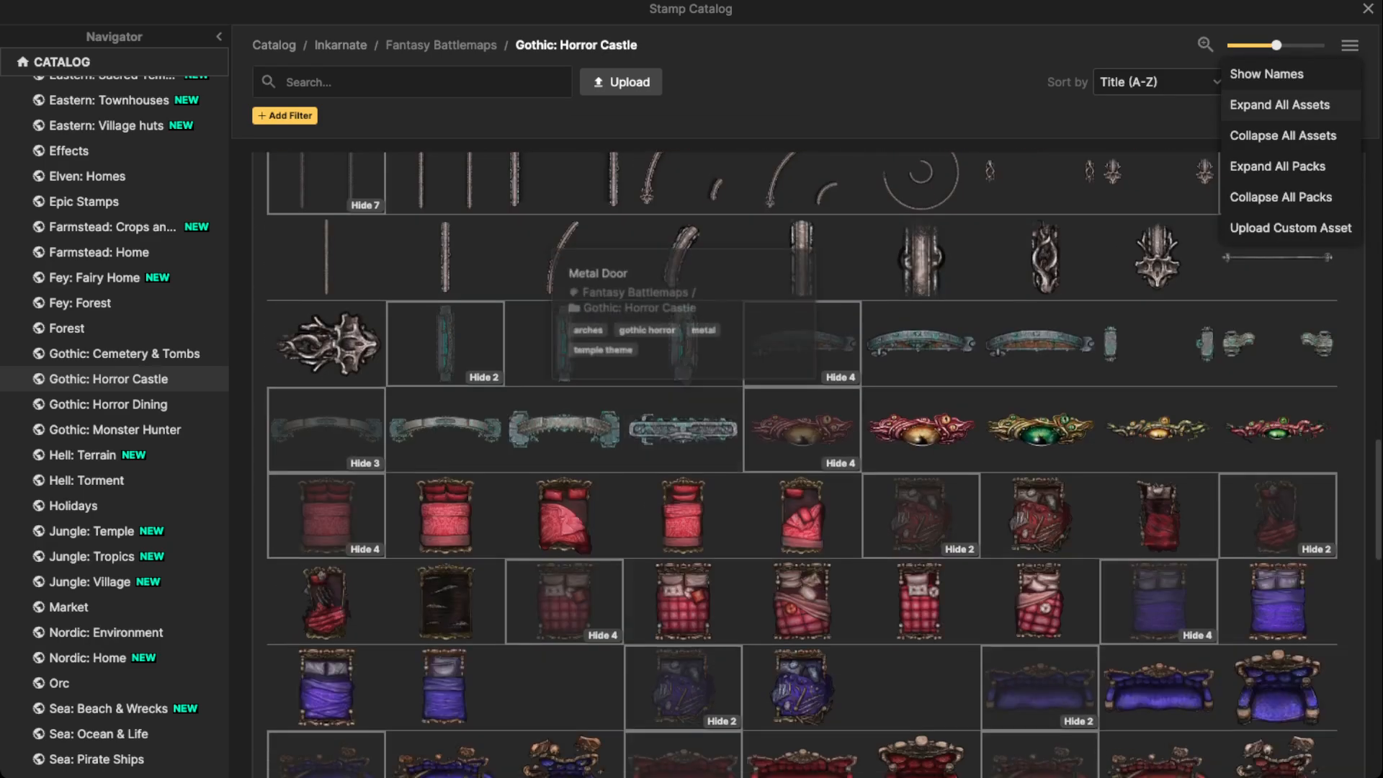
scroll(923, 324, down, 10)
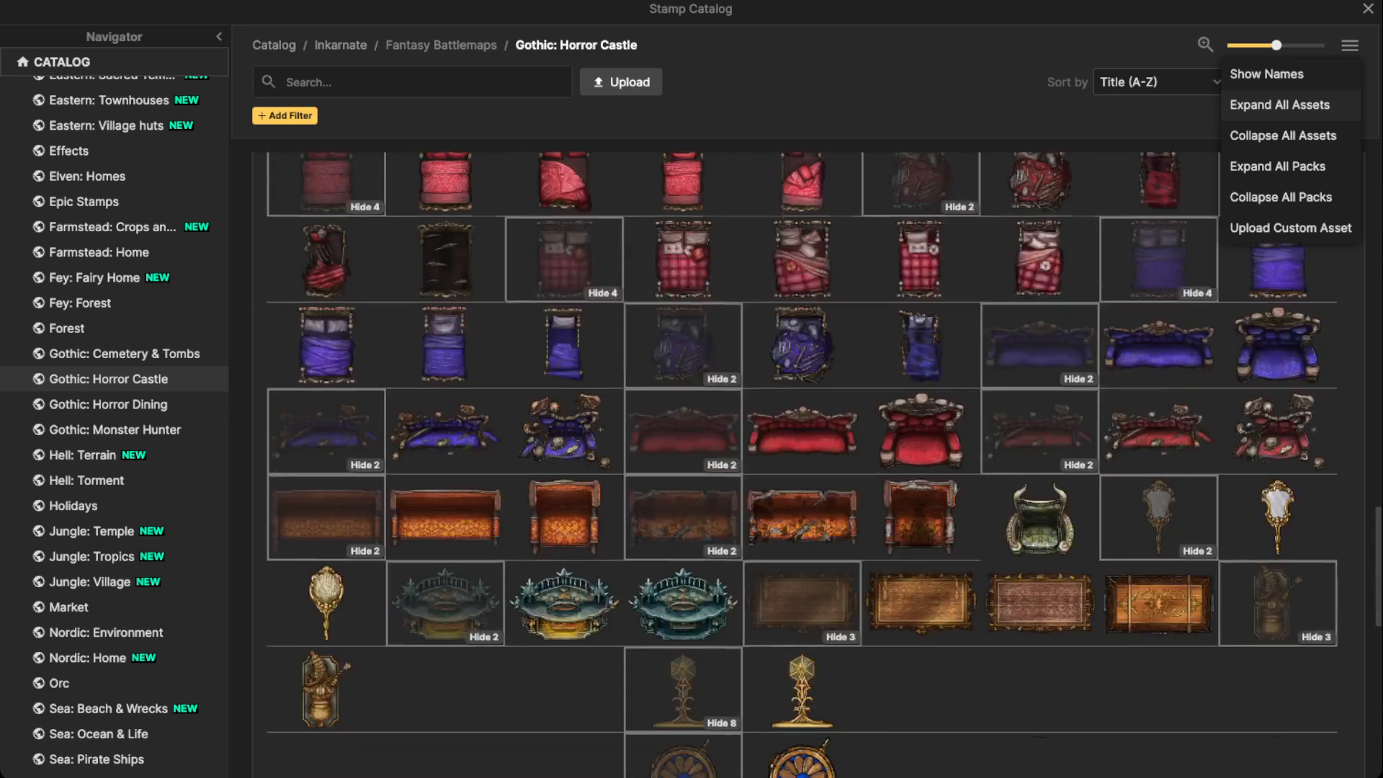
scroll(801, 465, down, 15)
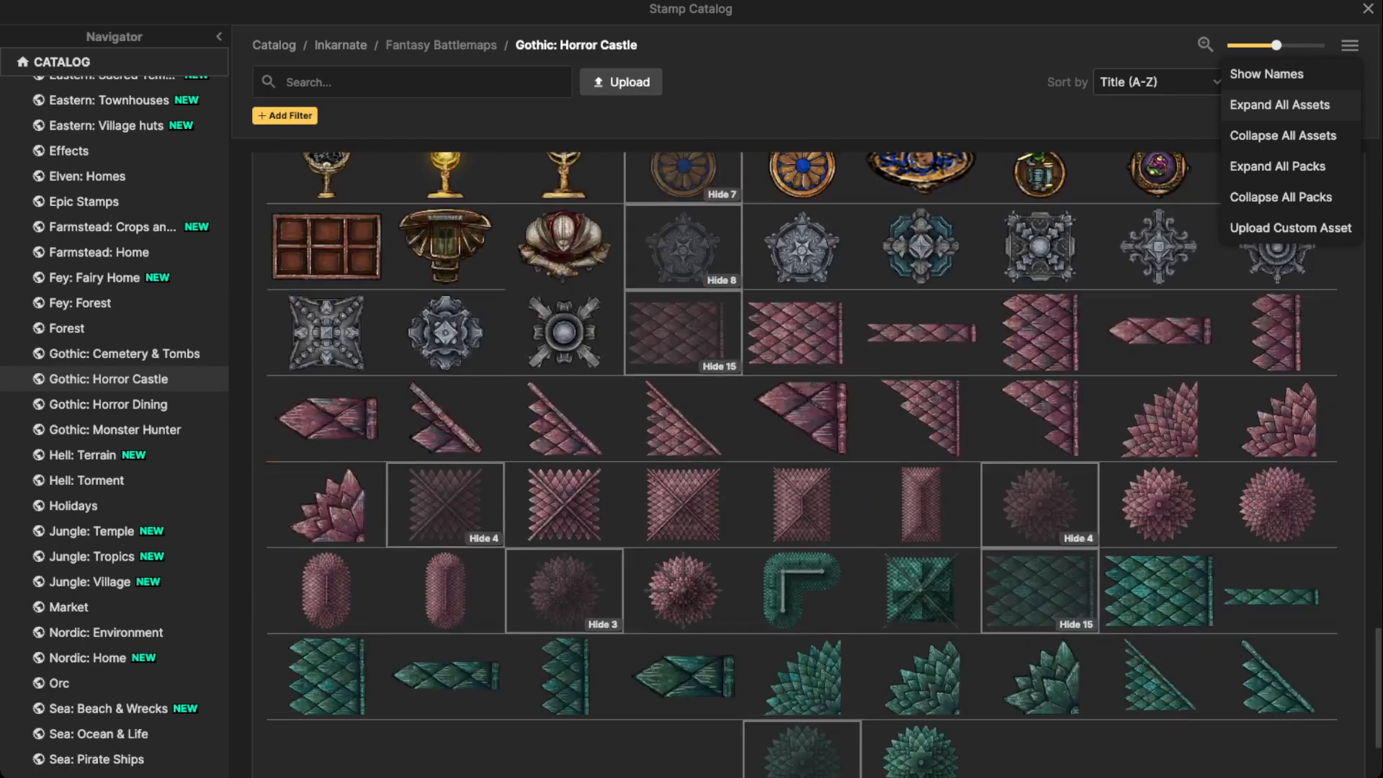
scroll(922, 363, up, 8)
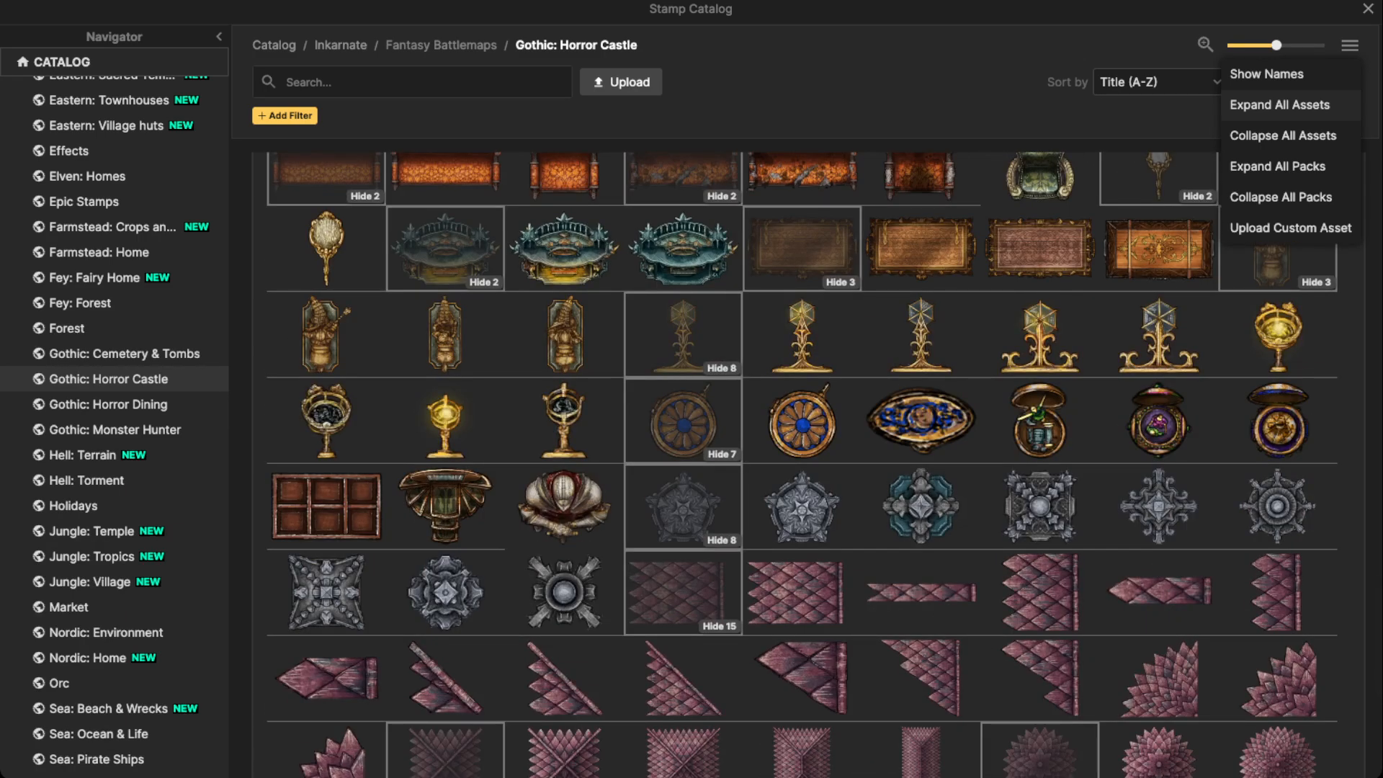
click(1280, 105)
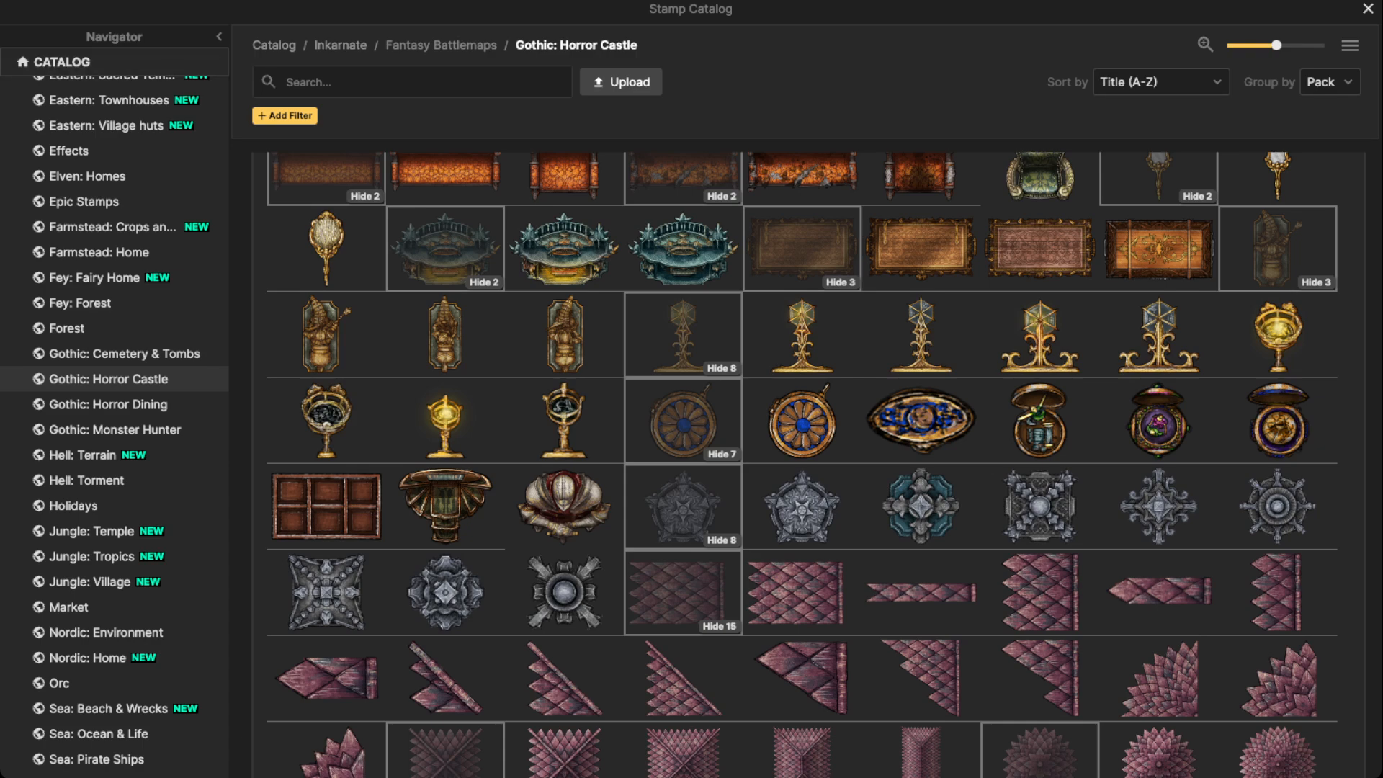
Step: Close the stamp catalog and look over the whole overlay composition
click(1368, 10)
click(23, 62)
scroll(562, 163, down, 2)
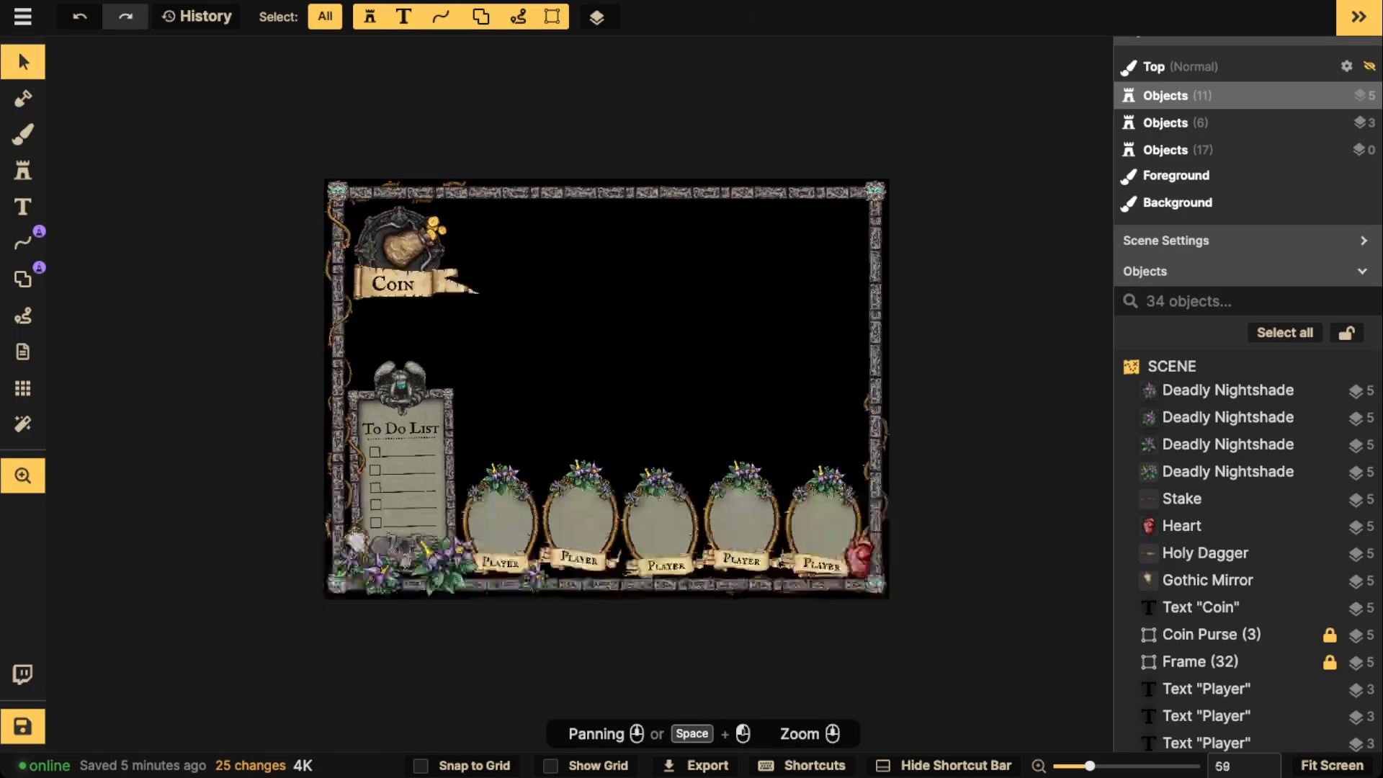
scroll(573, 408, down, 3)
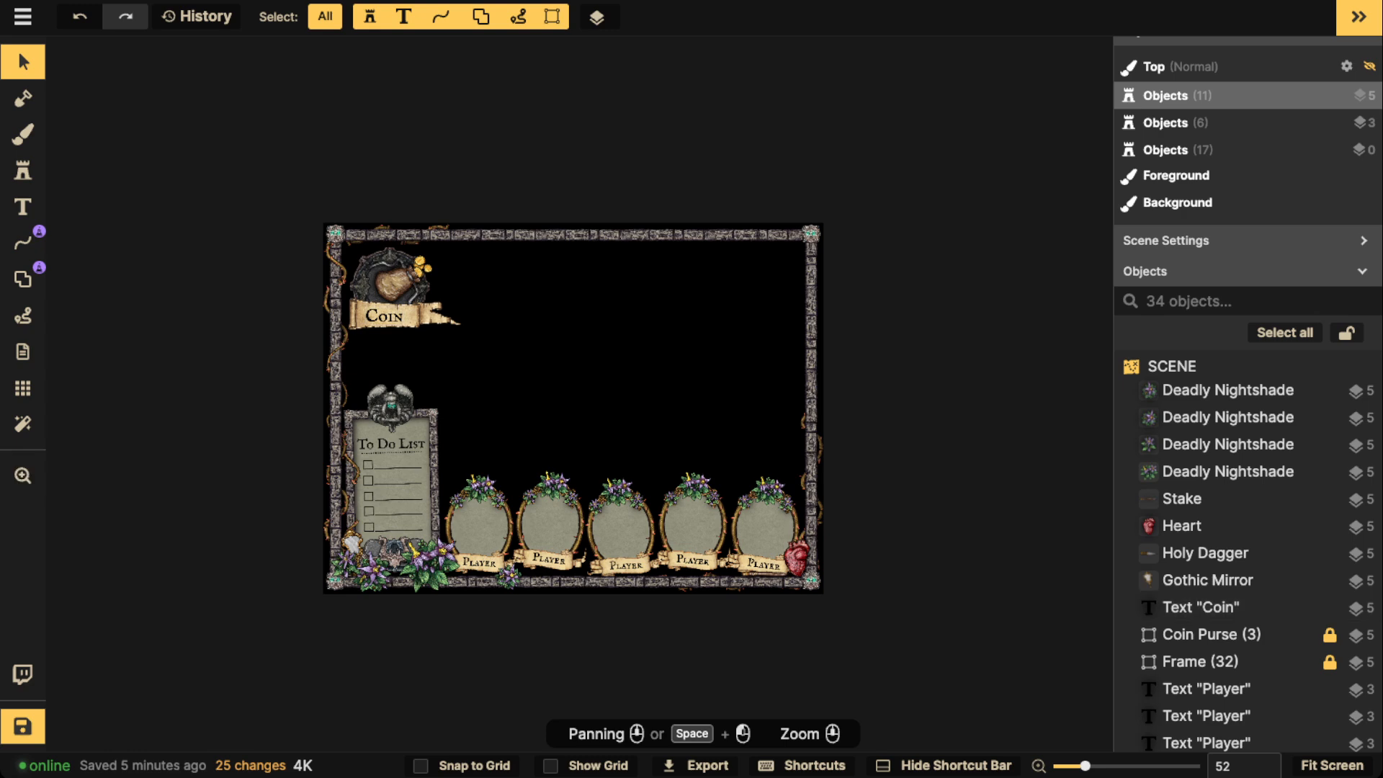
scroll(493, 309, up, 2)
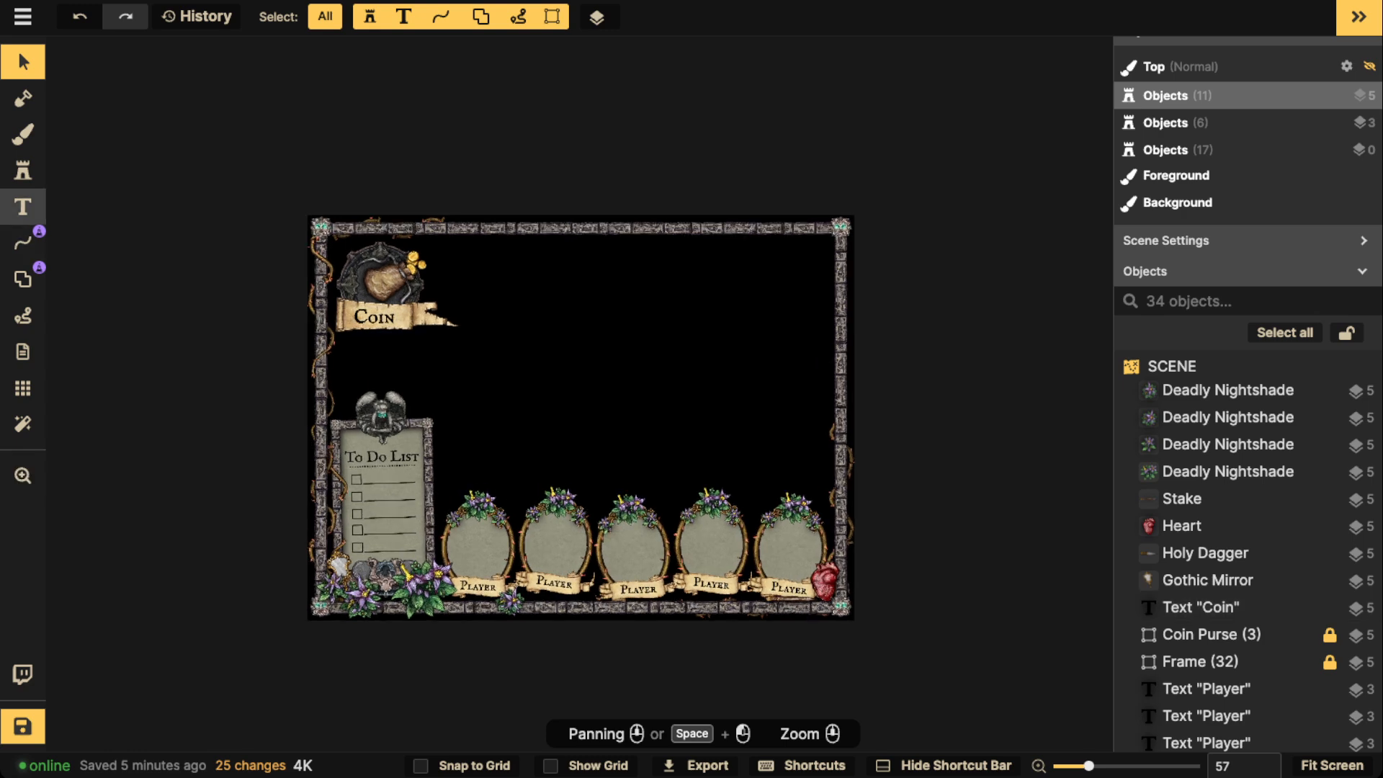
Step: Place white text reading "Map Here" on two lines at size 86 in the overlay's empty central area
click(23, 206)
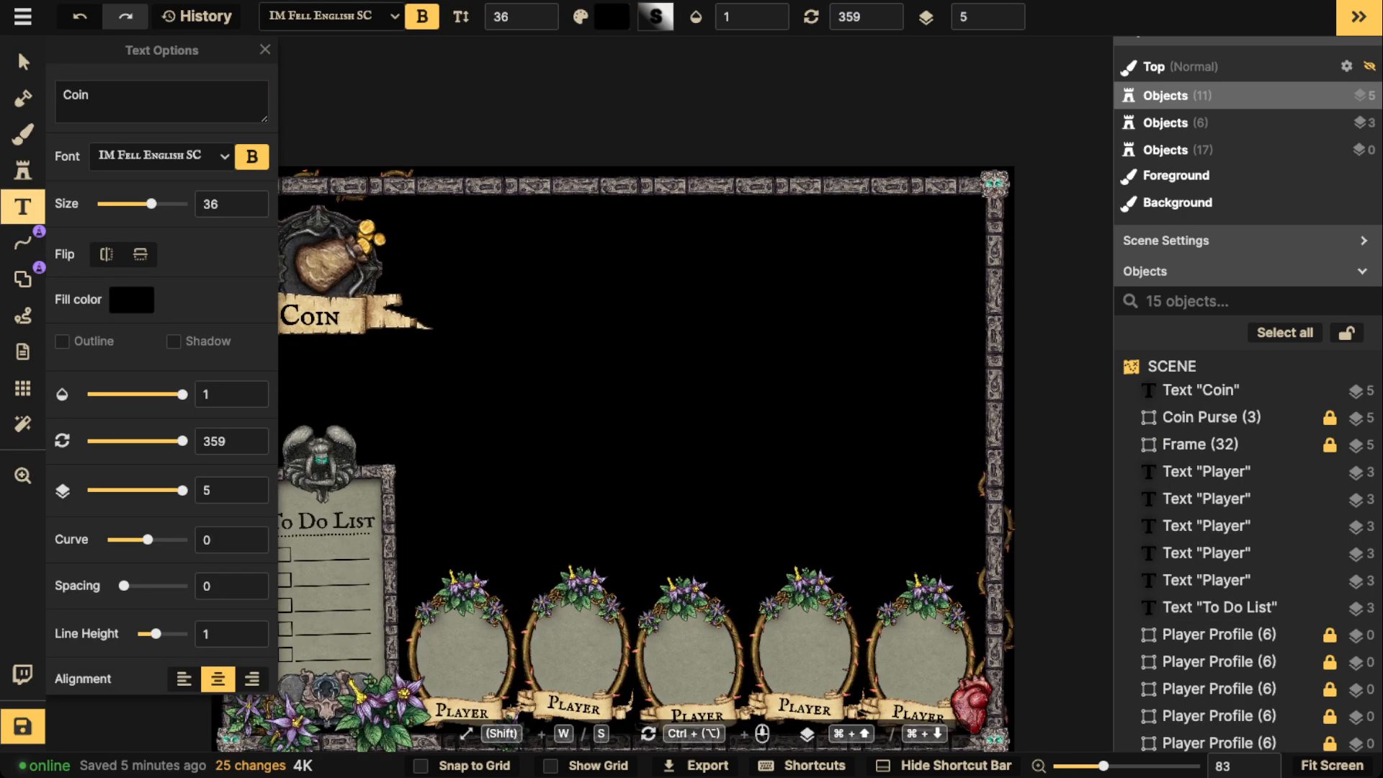
scroll(137, 299, down, 1)
click(131, 296)
click(463, 451)
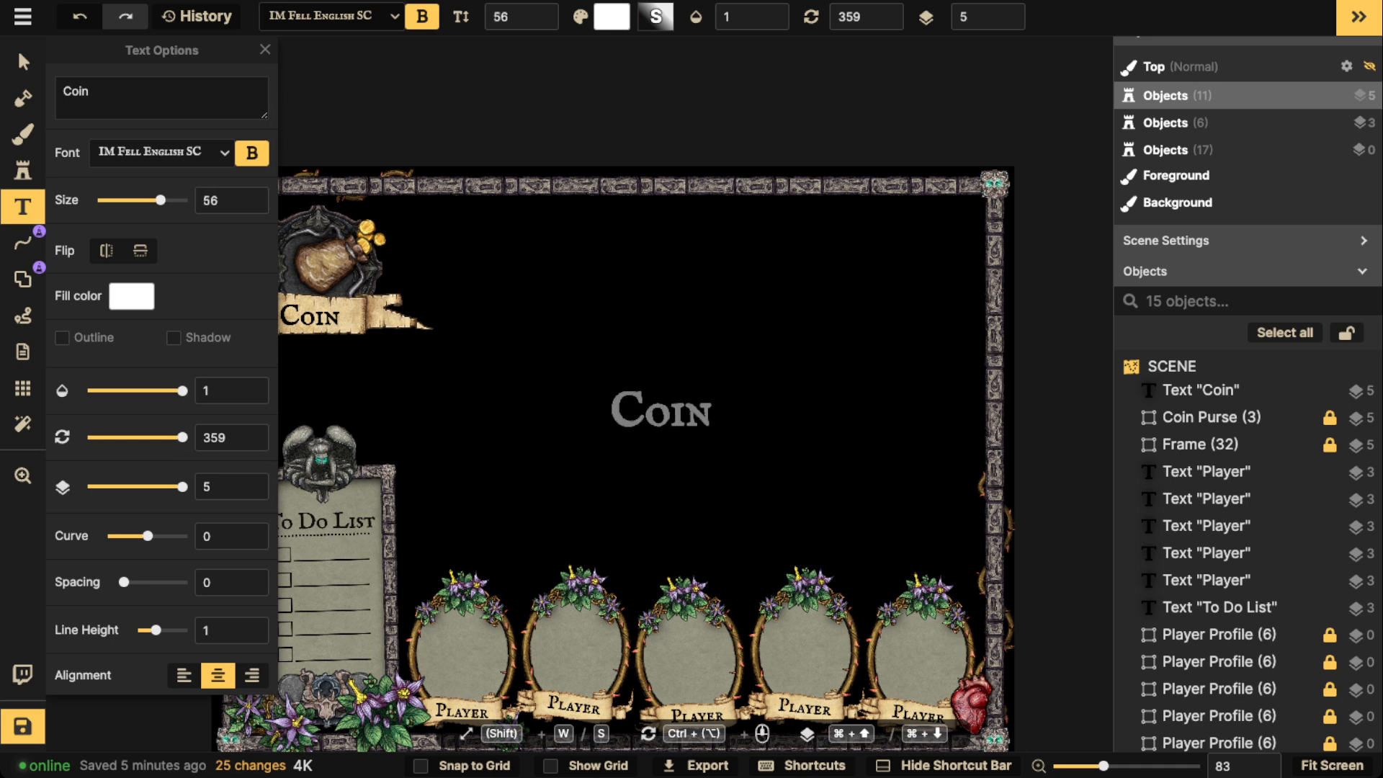
click(657, 368)
text(Map)
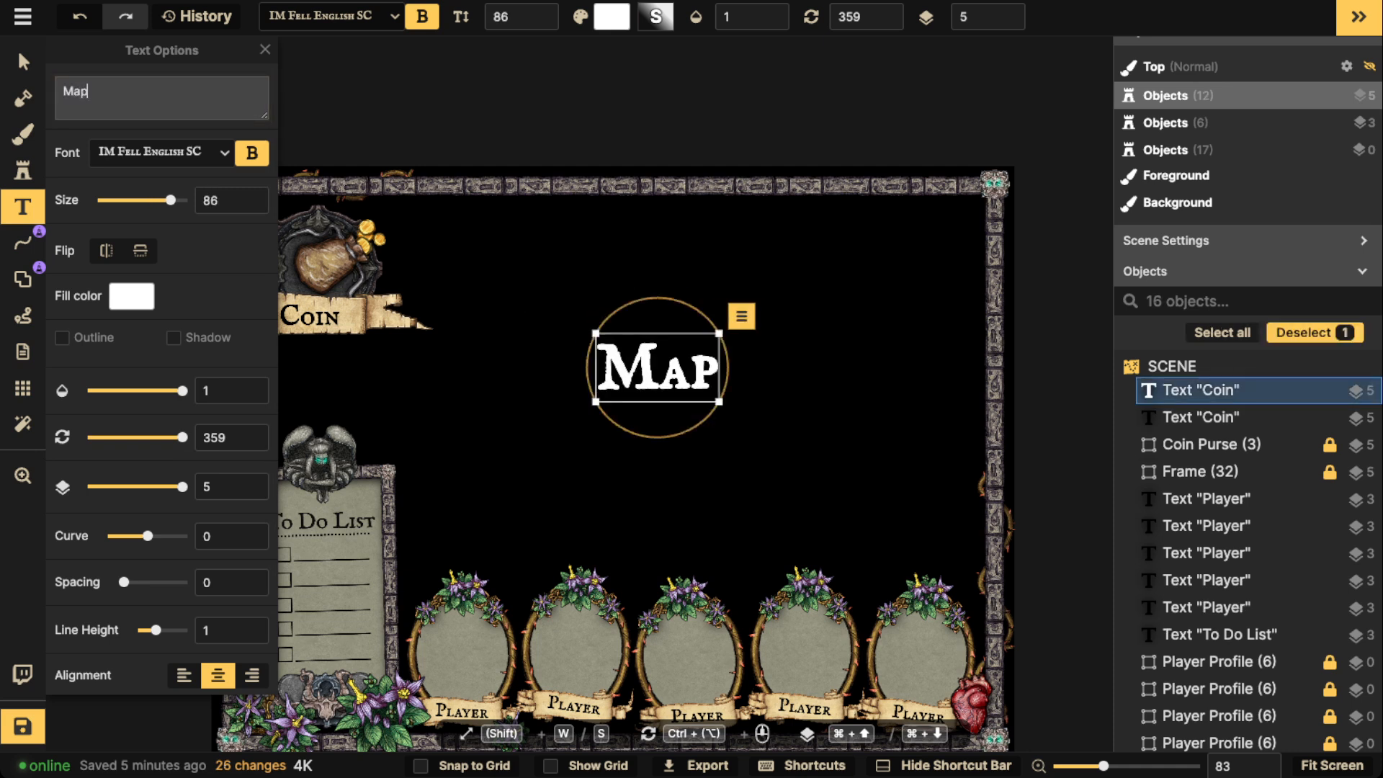
key(Return)
text(Here)
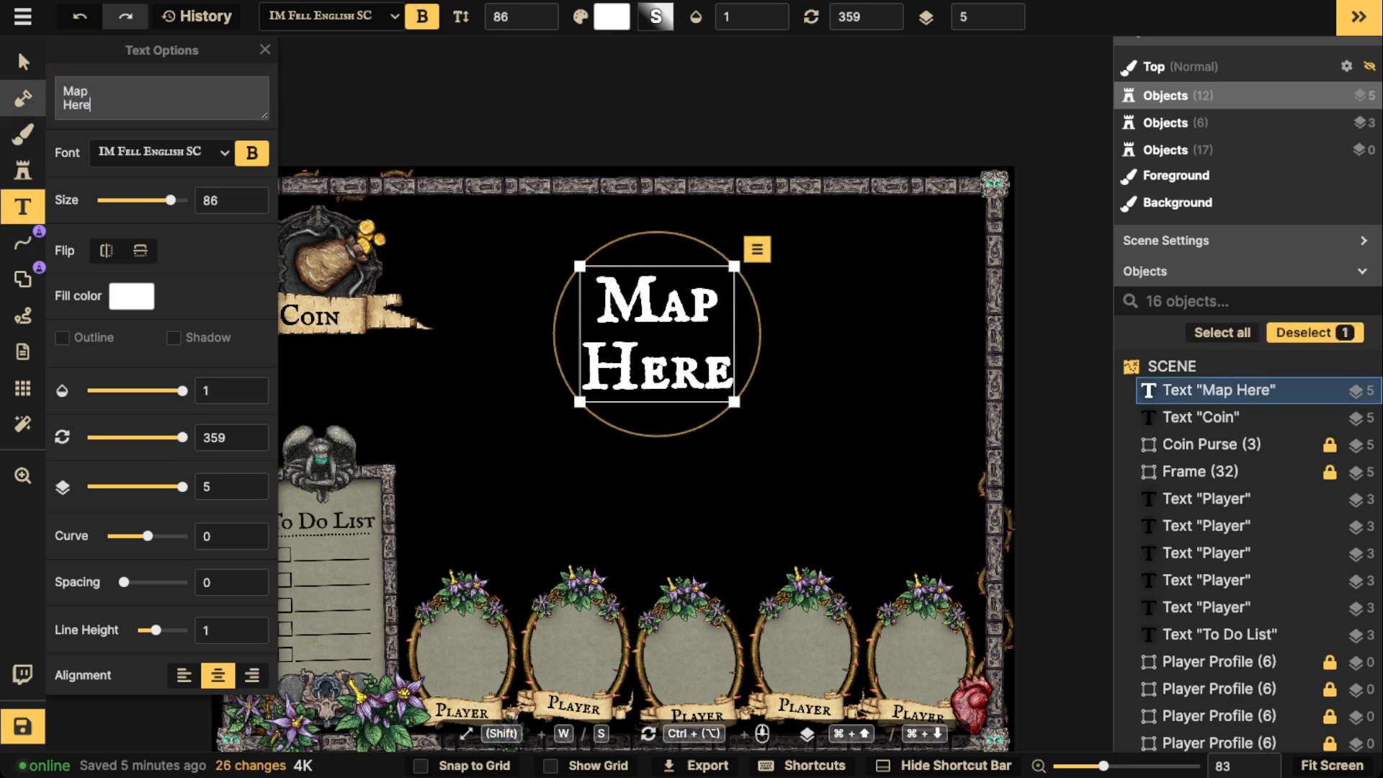
Step: Set the letter spacing of the "Map Here" text to 3
click(23, 62)
click(251, 576)
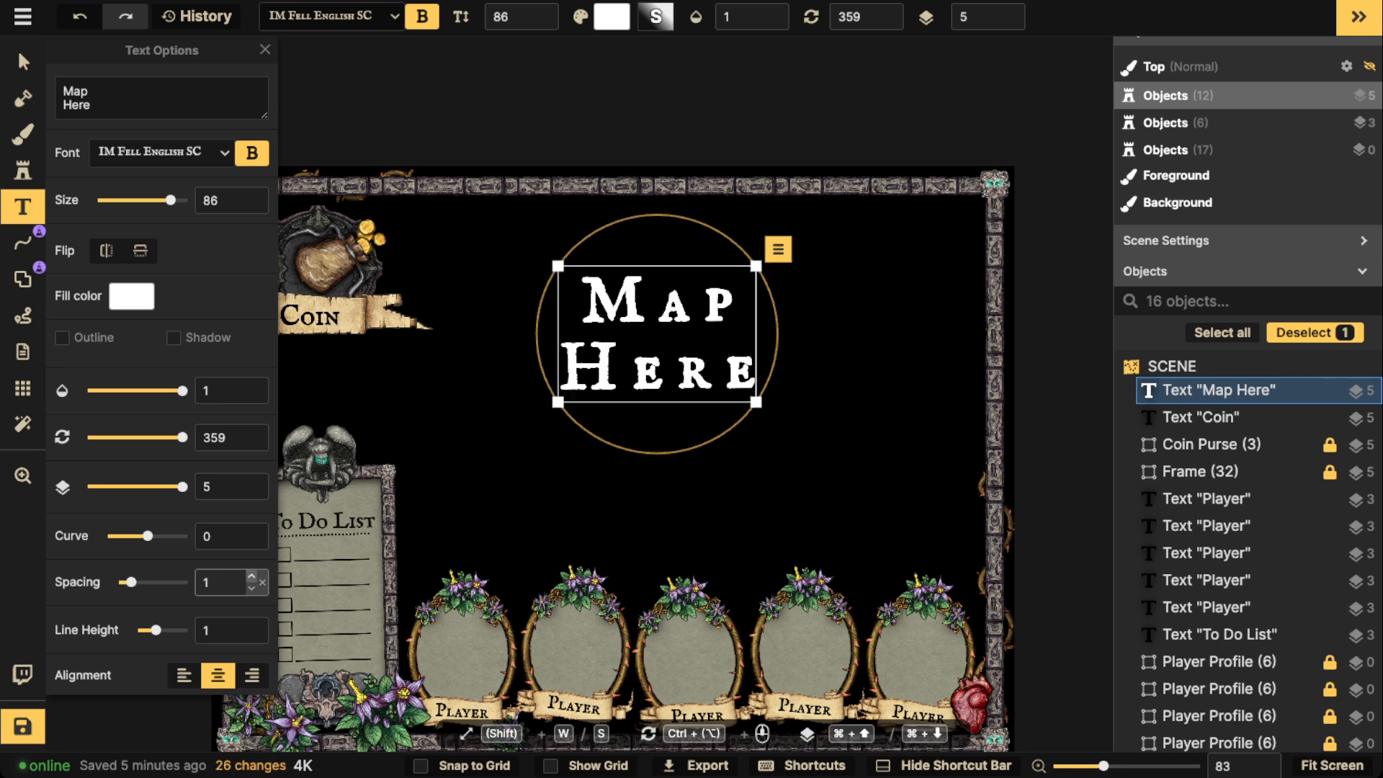
click(251, 577)
click(251, 576)
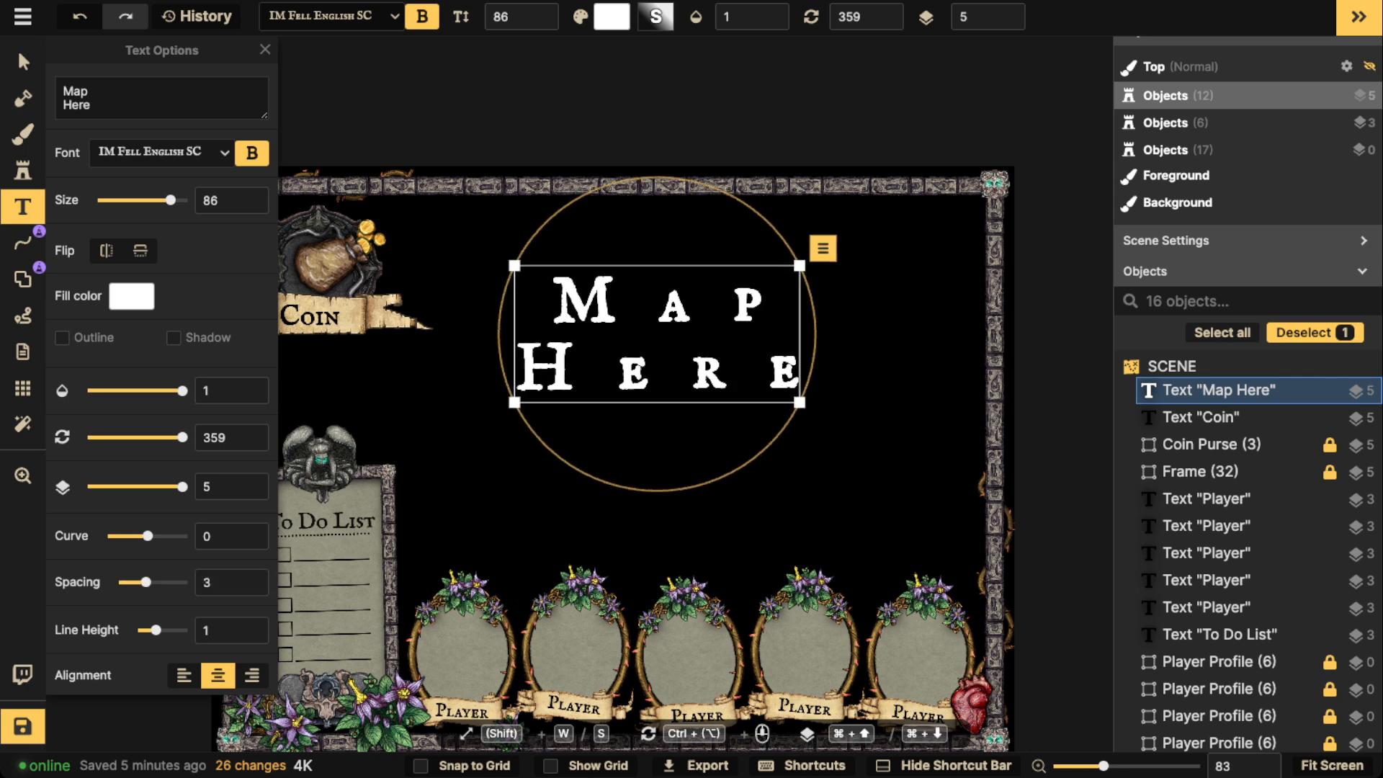
Step: Fade the "Map Here" text to opacity 0.14 and enlarge it to size 121 within the map area
drag(183, 391, 104, 391)
drag(800, 403, 914, 458)
drag(721, 367, 686, 398)
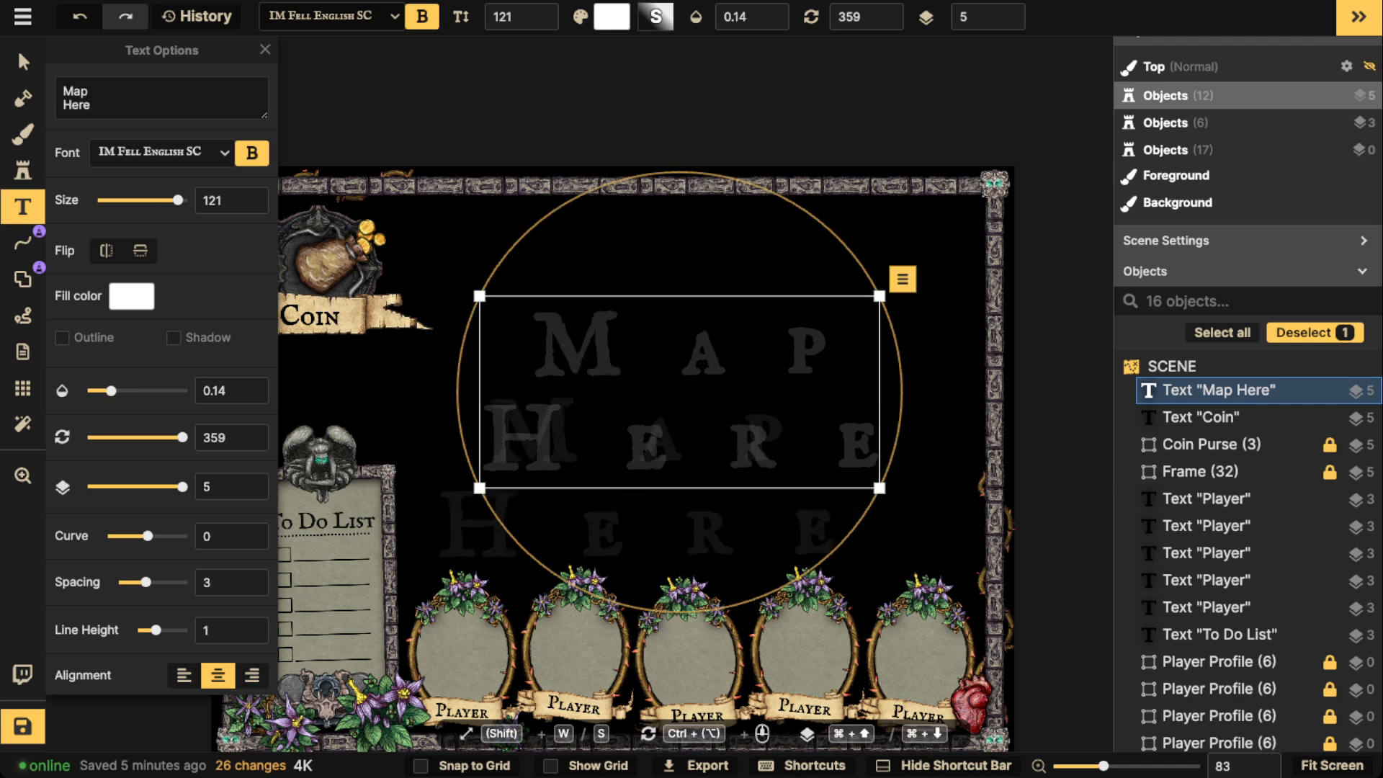
Step: Rotate the "Map Here" text to 3 and move it up into the space above the player frames
drag(487, 507, 501, 525)
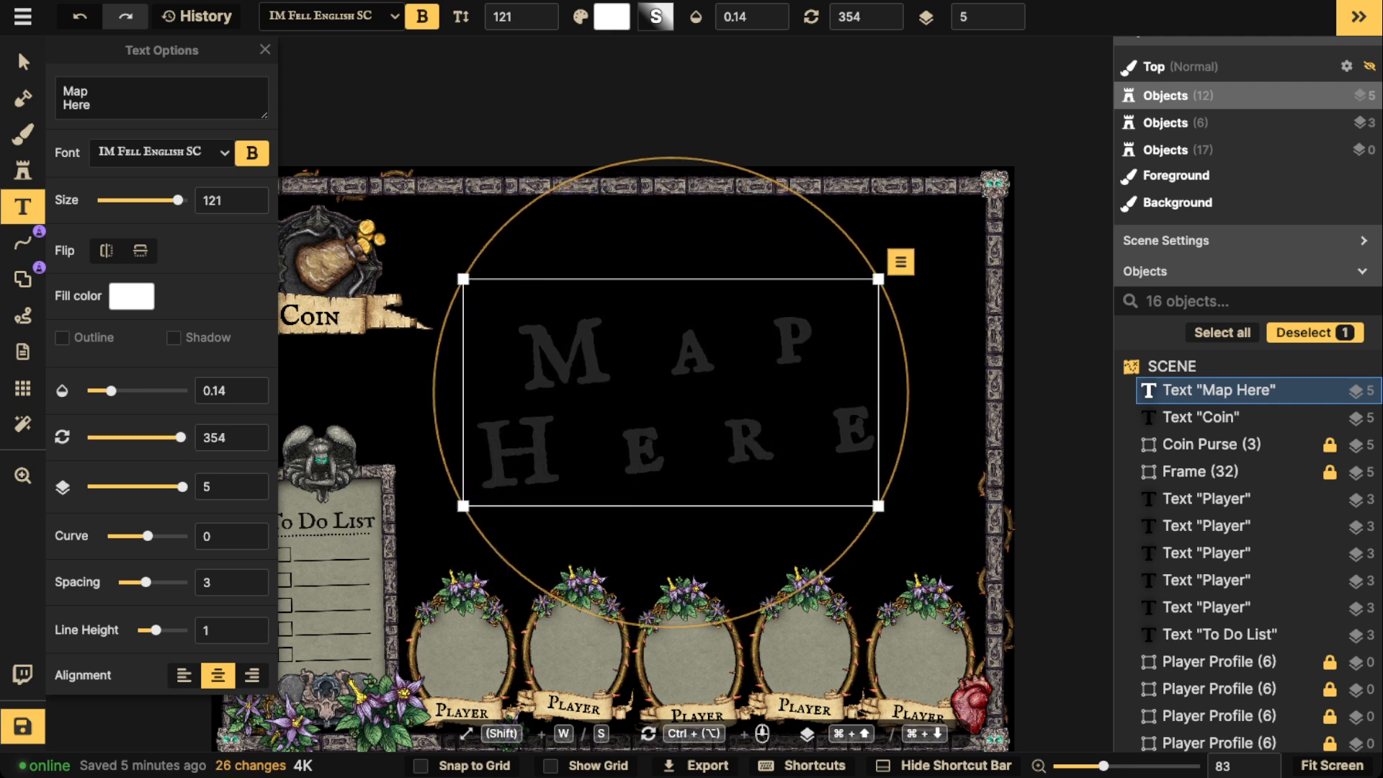
drag(671, 395, 692, 389)
drag(501, 530, 483, 498)
drag(704, 389, 696, 264)
click(23, 62)
scroll(698, 387, down, 2)
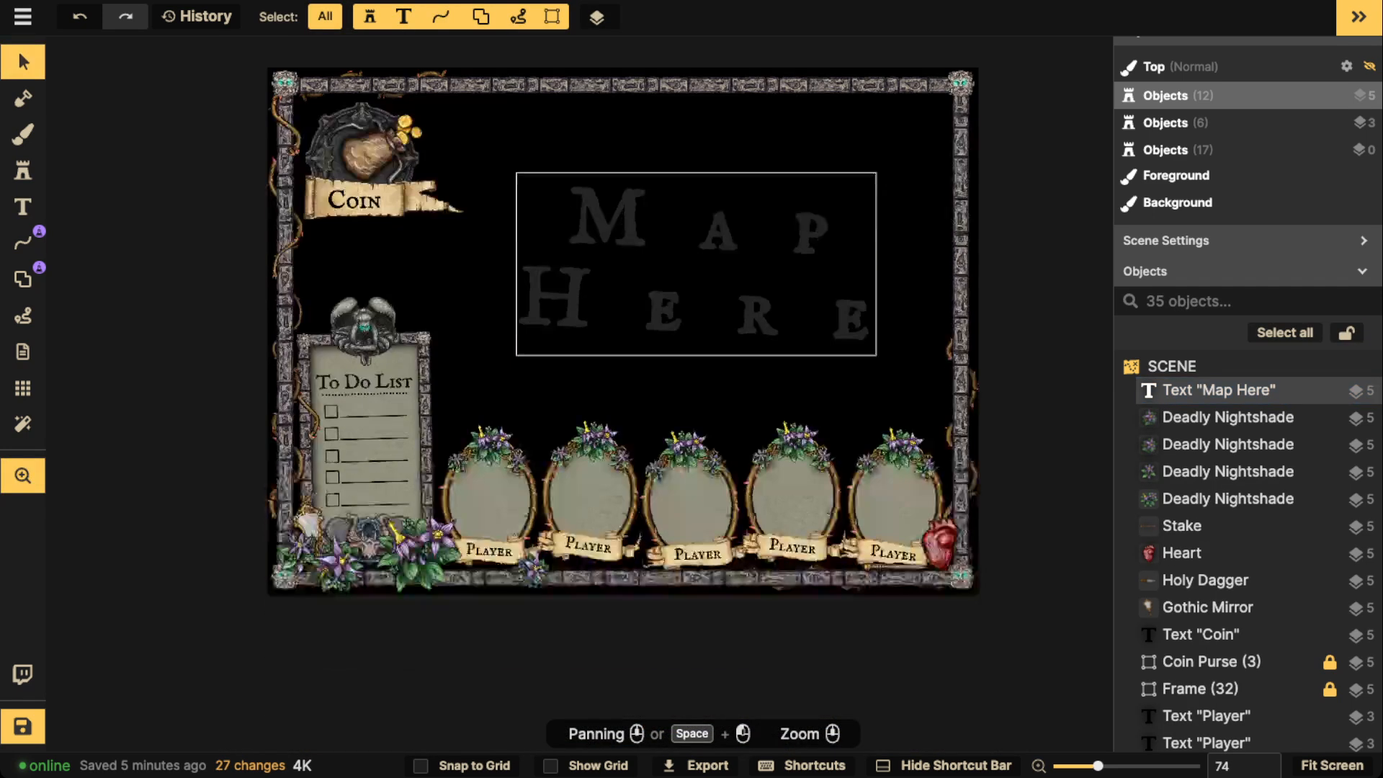
click(682, 273)
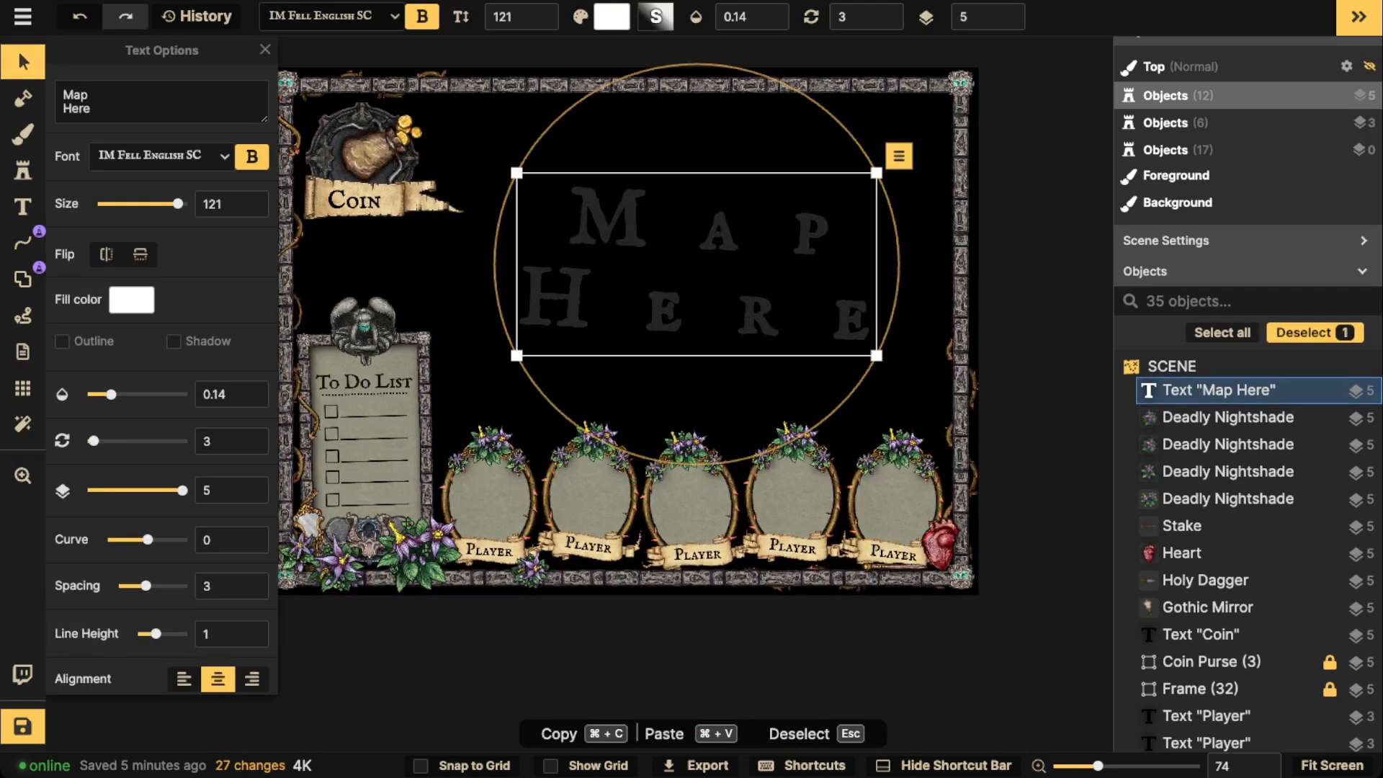
key(Escape)
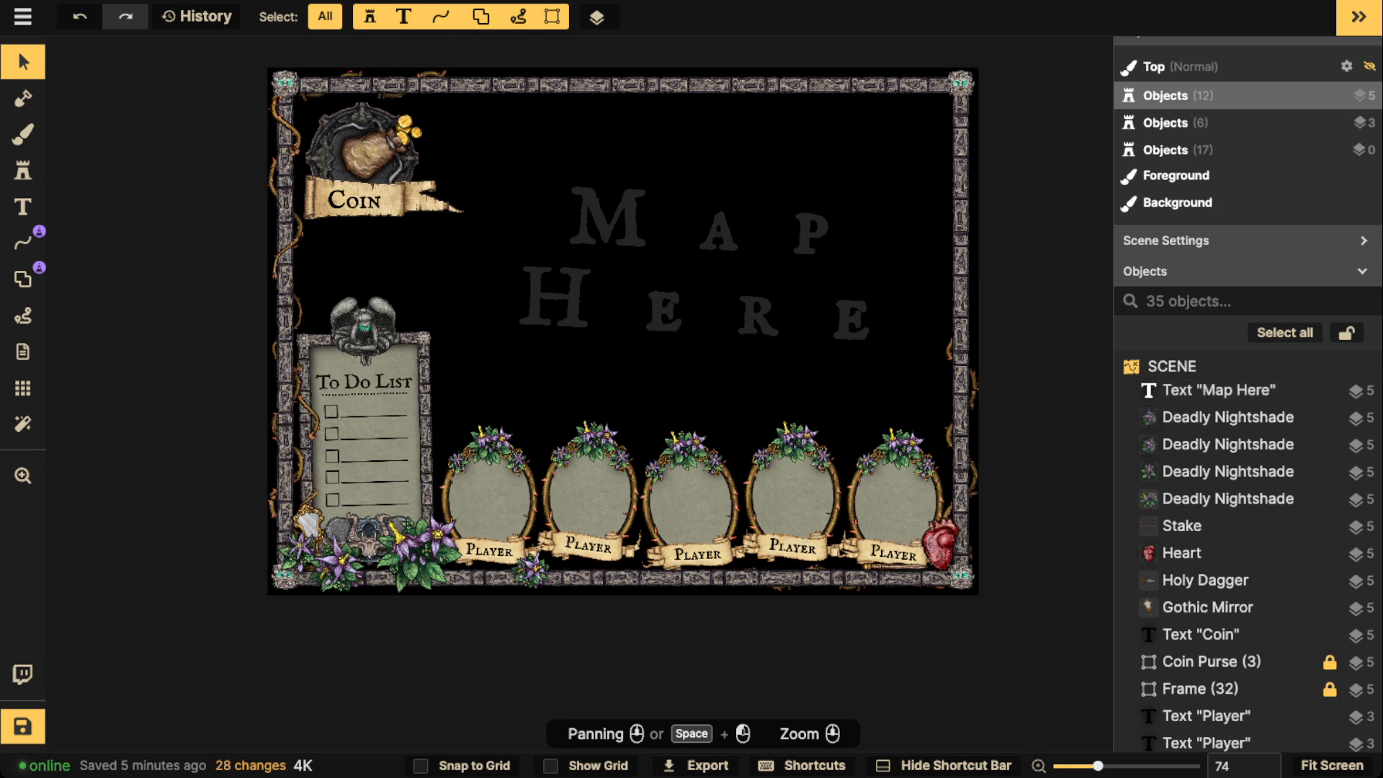
Step: Add the Corrupted essence color filter to the scene and set its opacity to 0.87
click(23, 424)
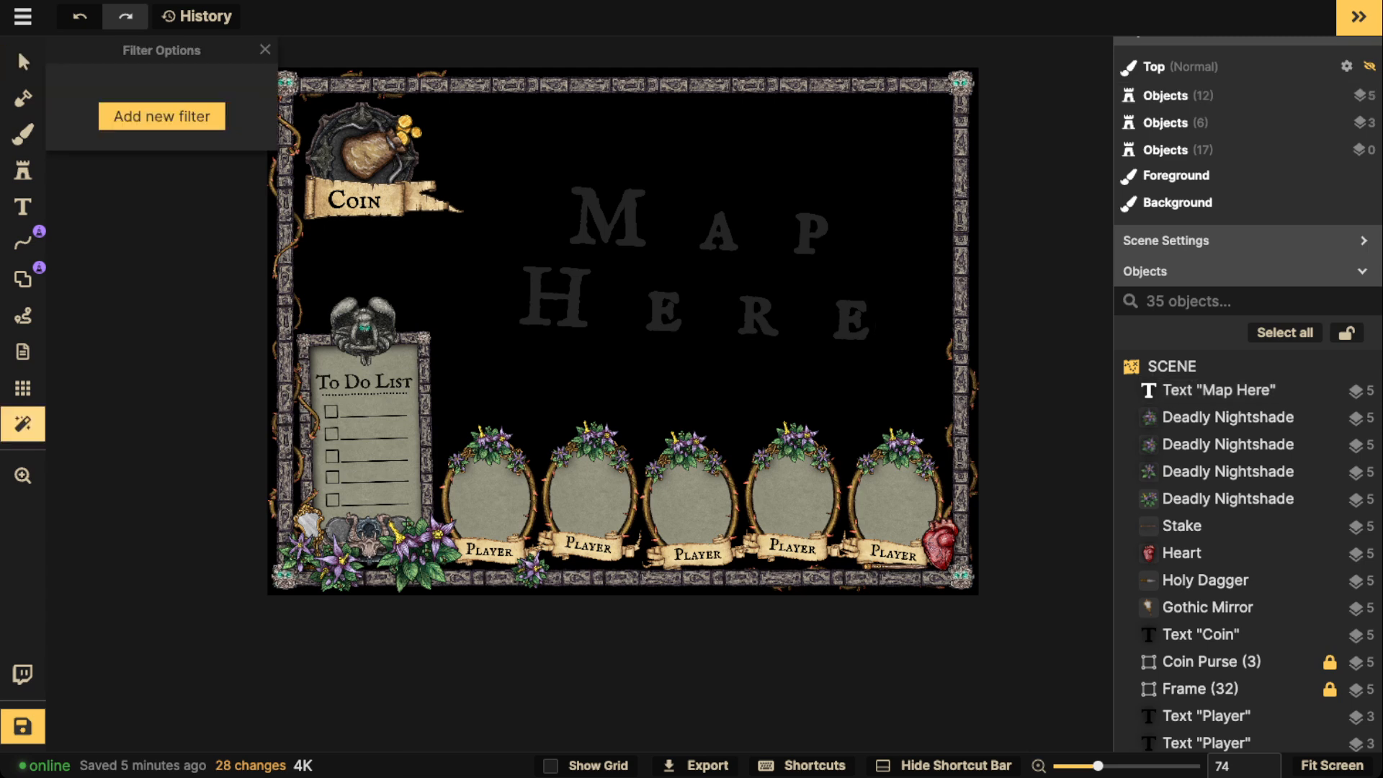
scroll(594, 347, down, 2)
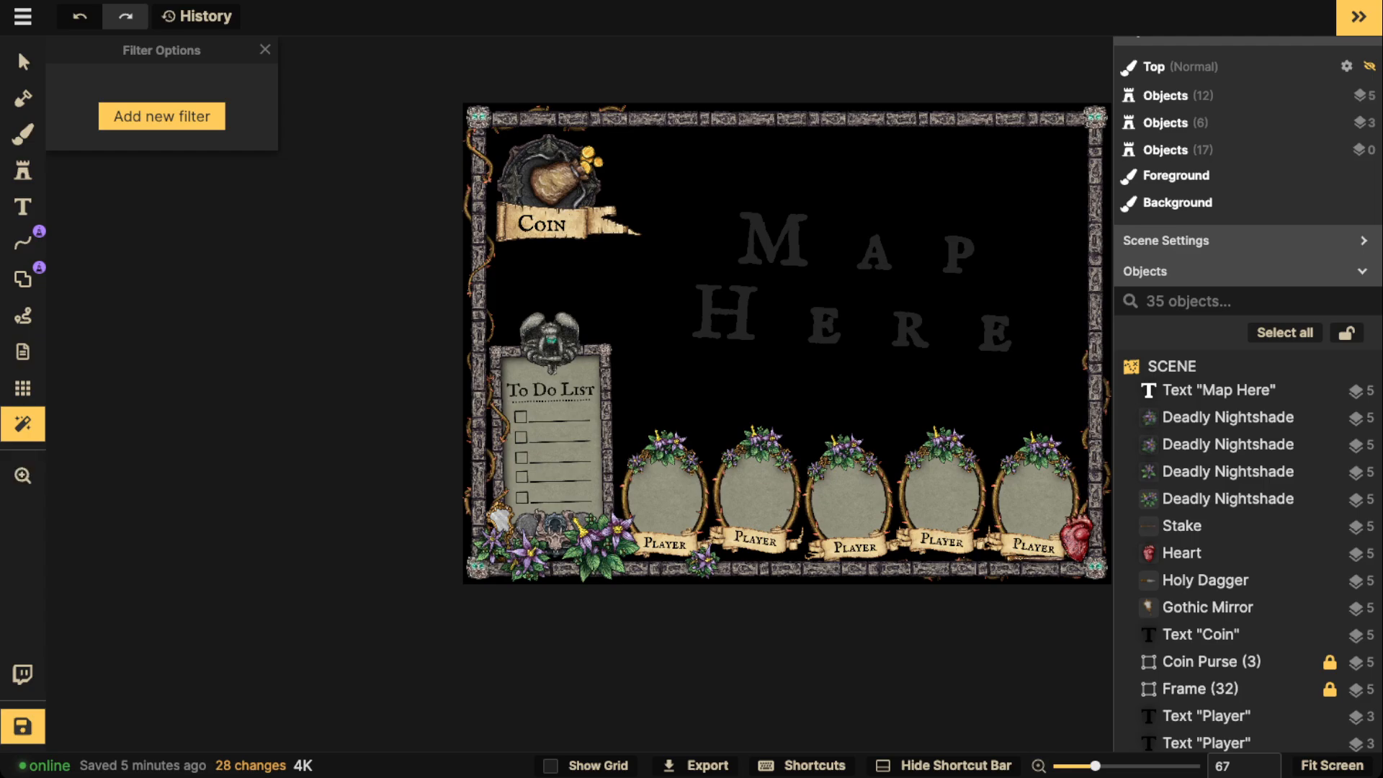
click(161, 116)
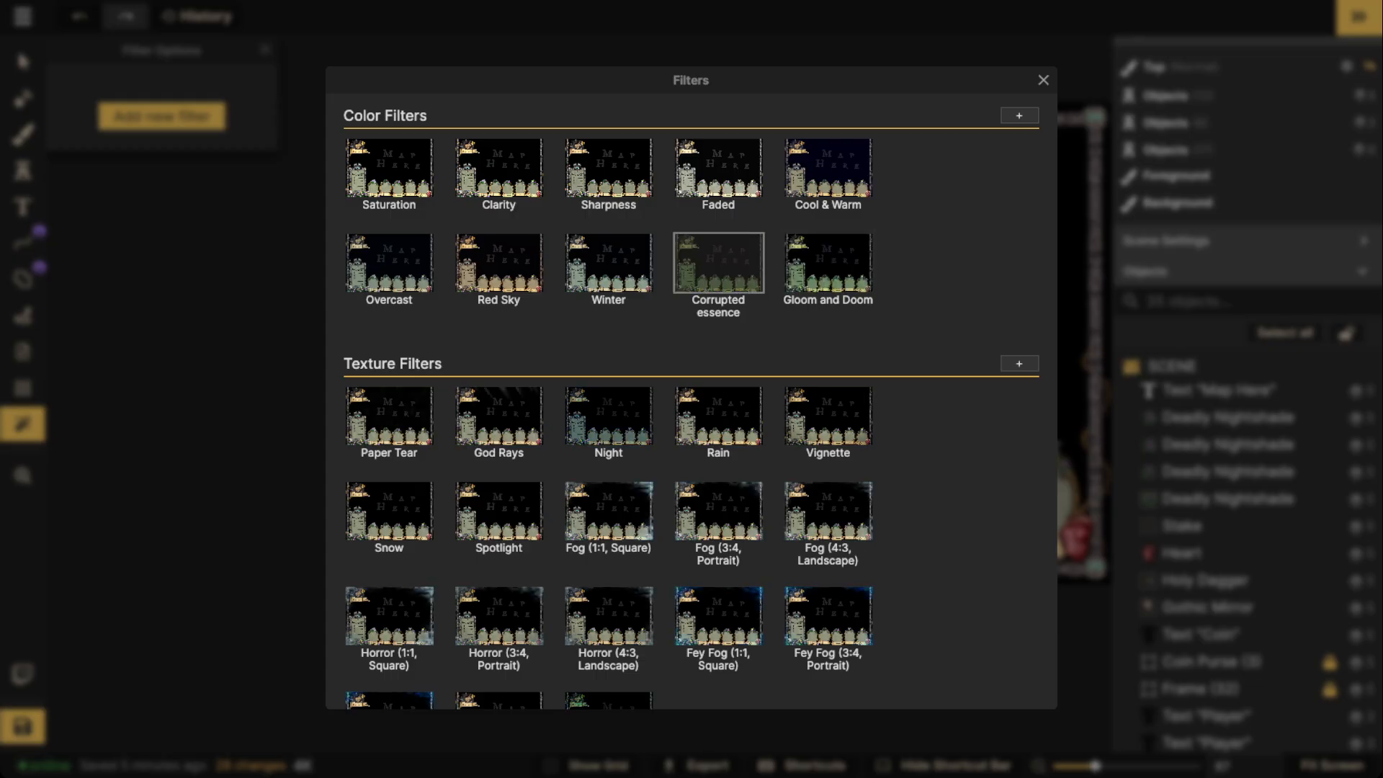
click(719, 263)
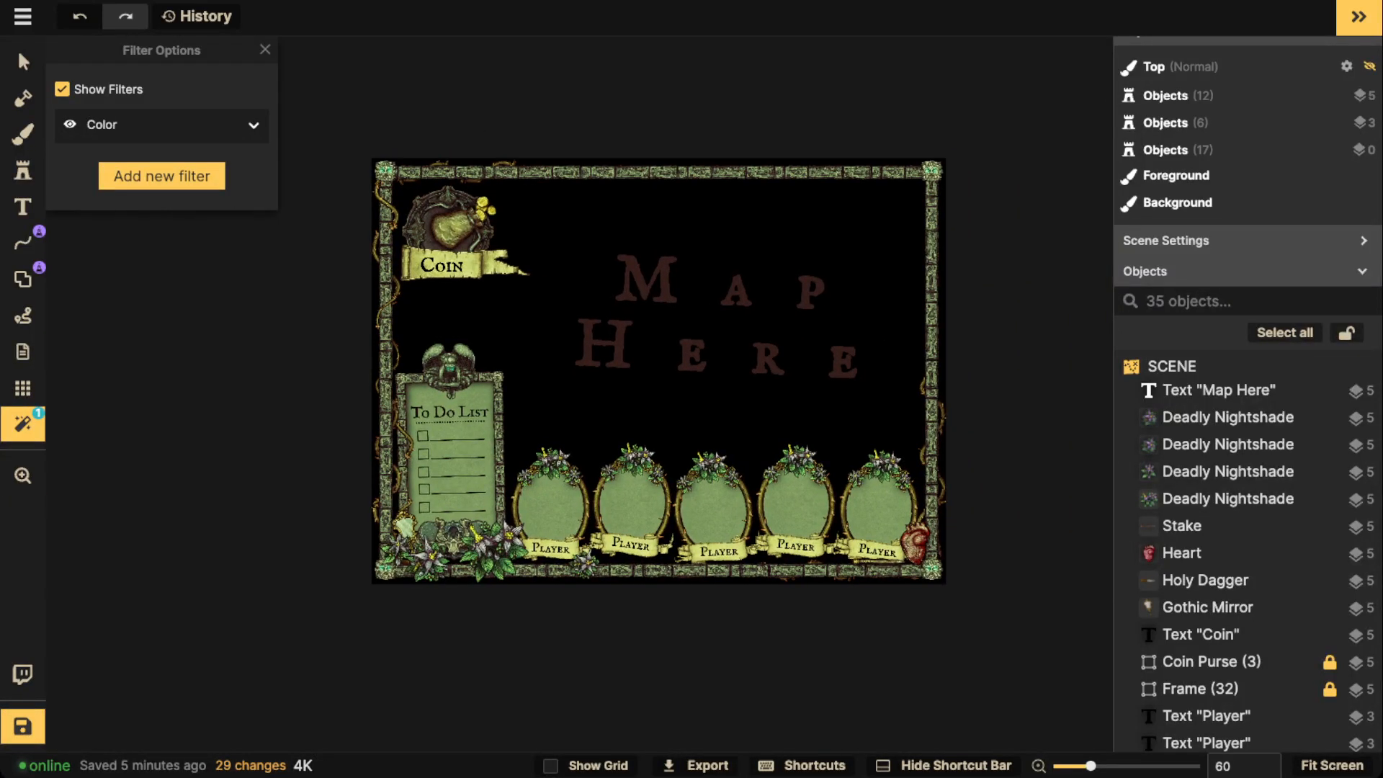
scroll(601, 336, up, 3)
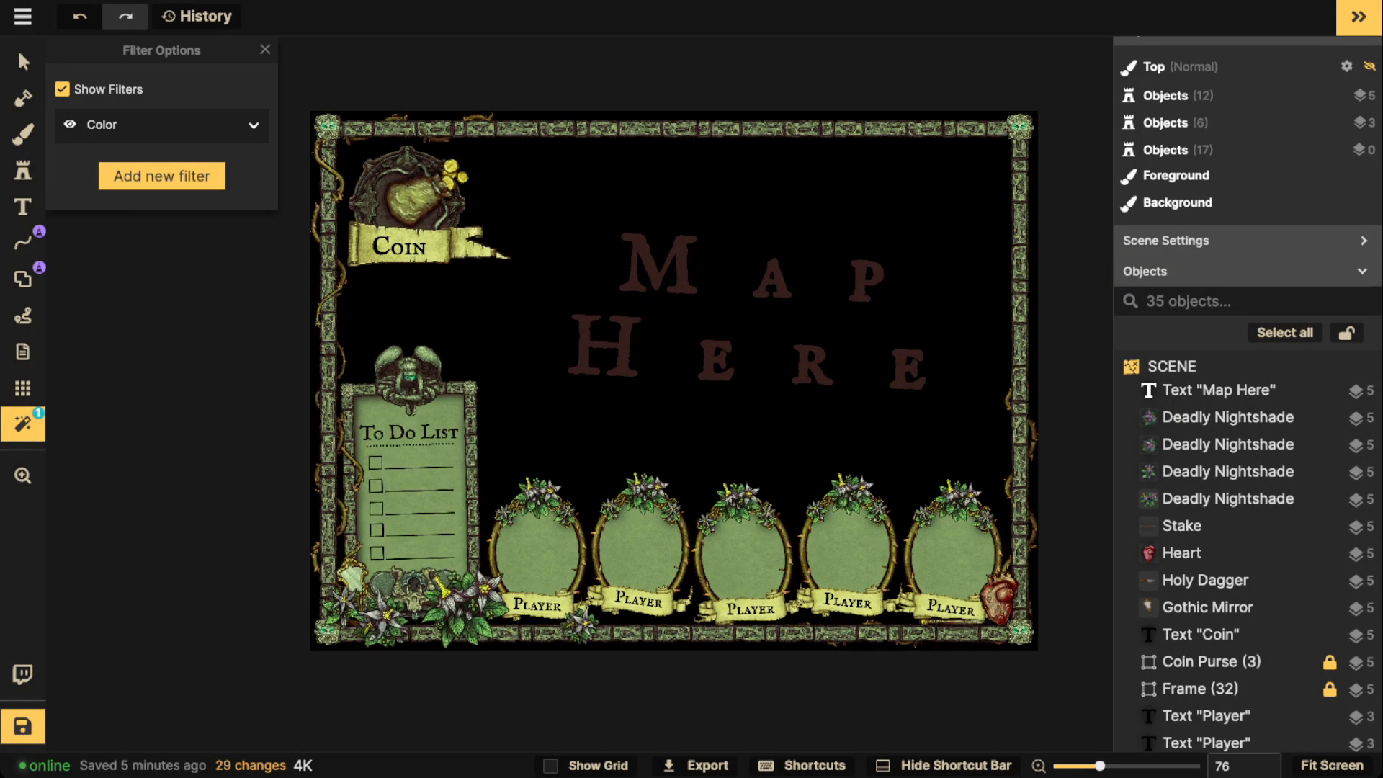
click(254, 125)
mouse_move(174, 211)
mouse_down()
mouse_move(102, 211)
mouse_move(164, 210)
mouse_up()
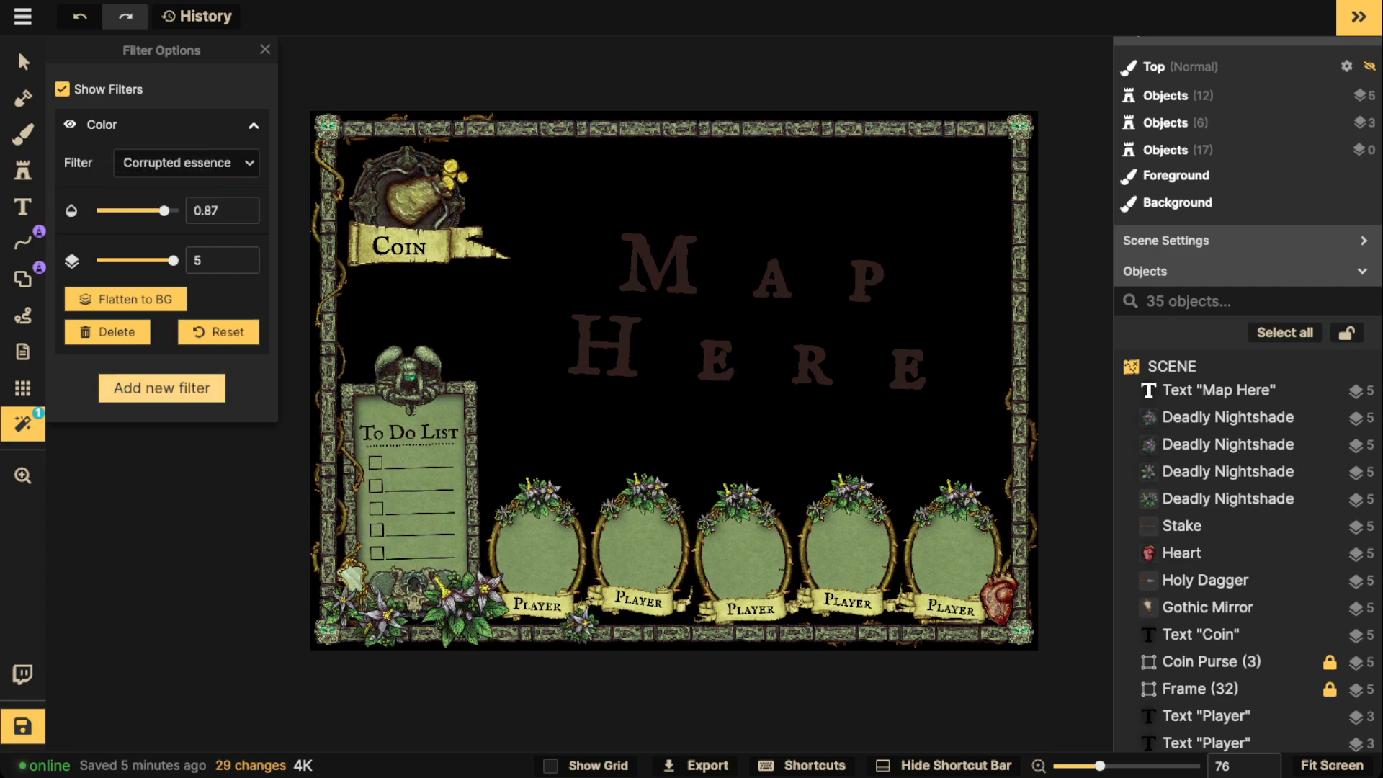
Step: Add a Vignette texture filter with opacity 1 and Overlay blend mode
click(161, 387)
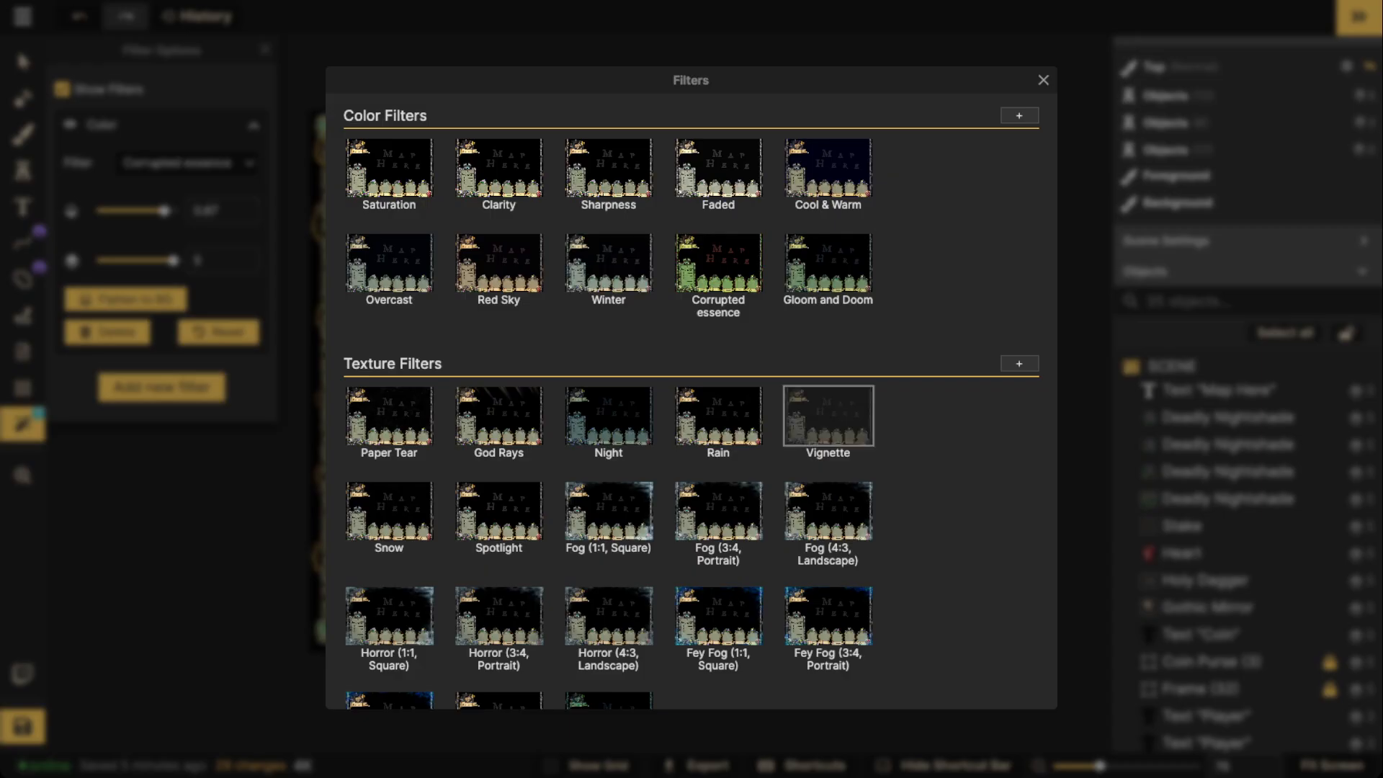
click(828, 416)
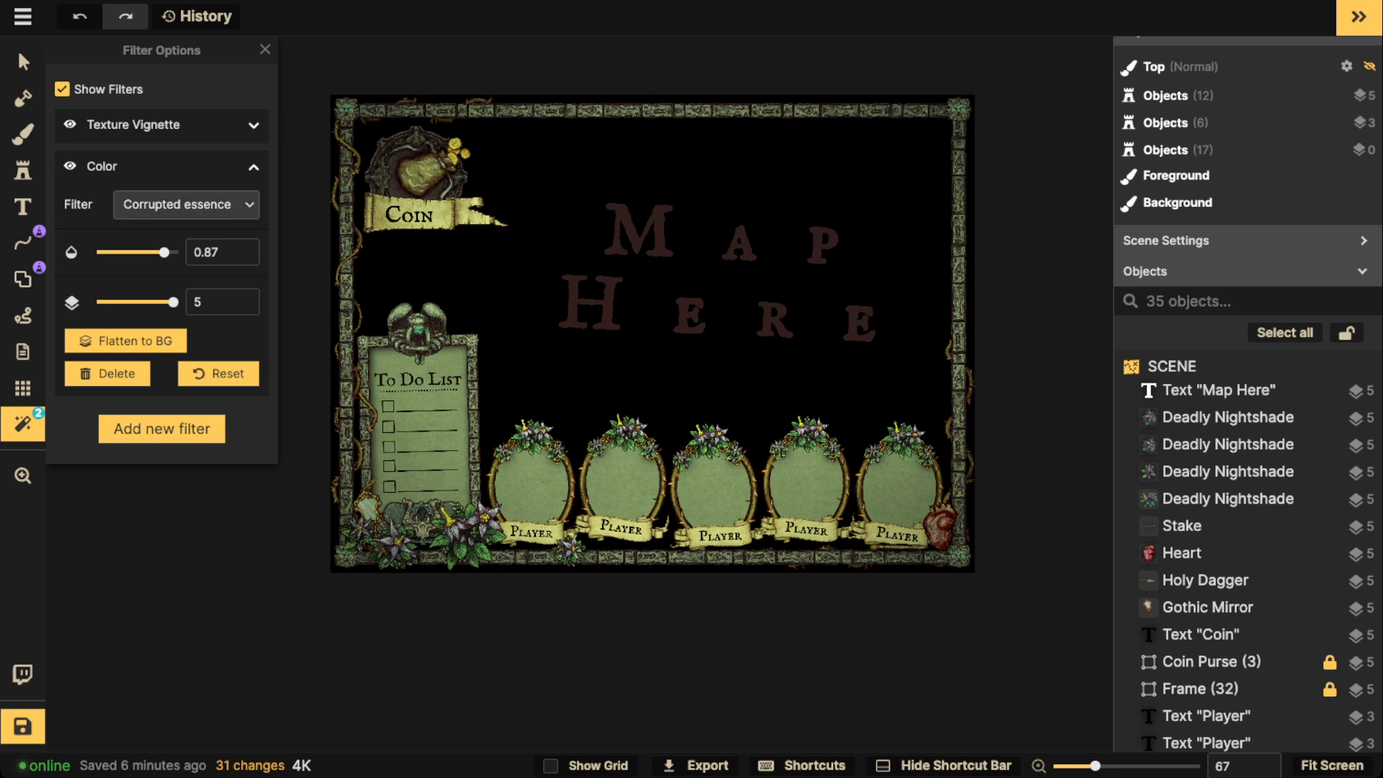
click(180, 125)
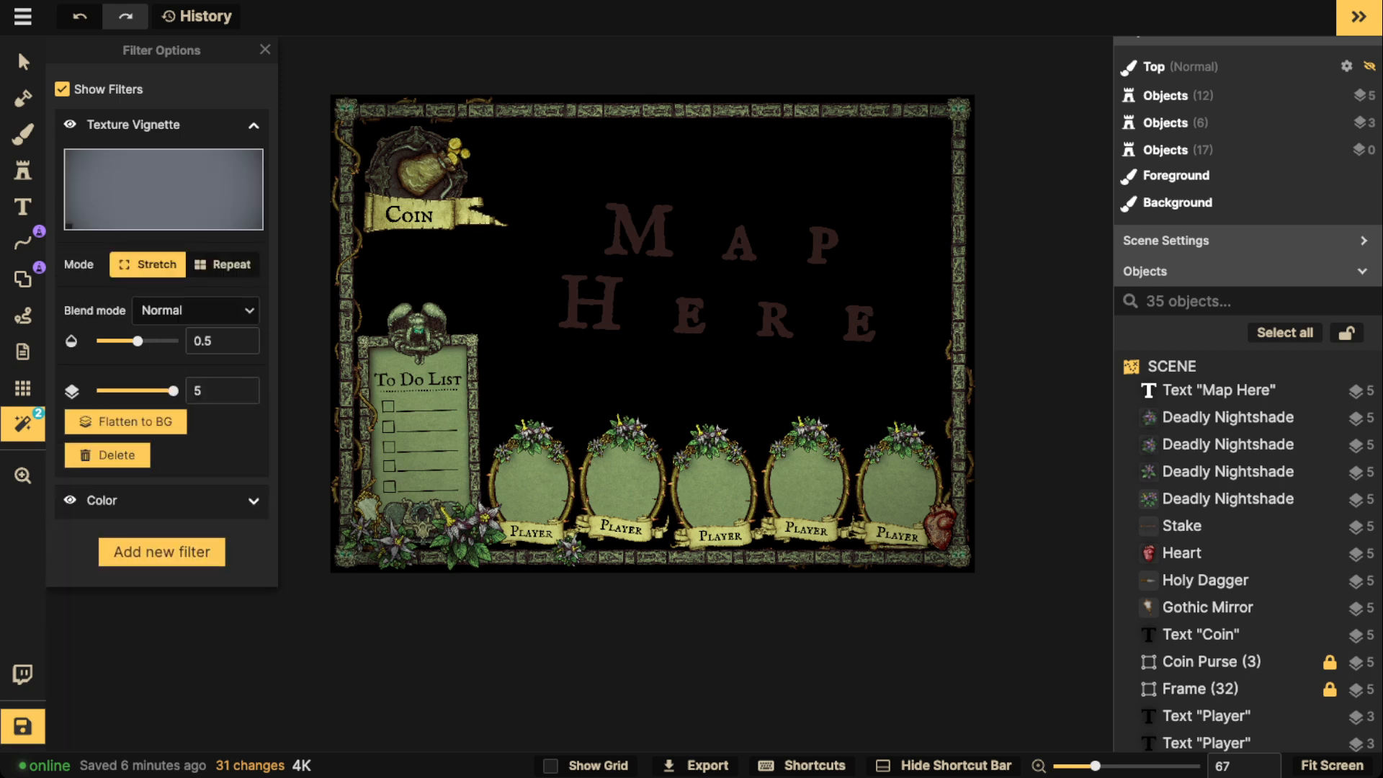
drag(135, 340, 181, 341)
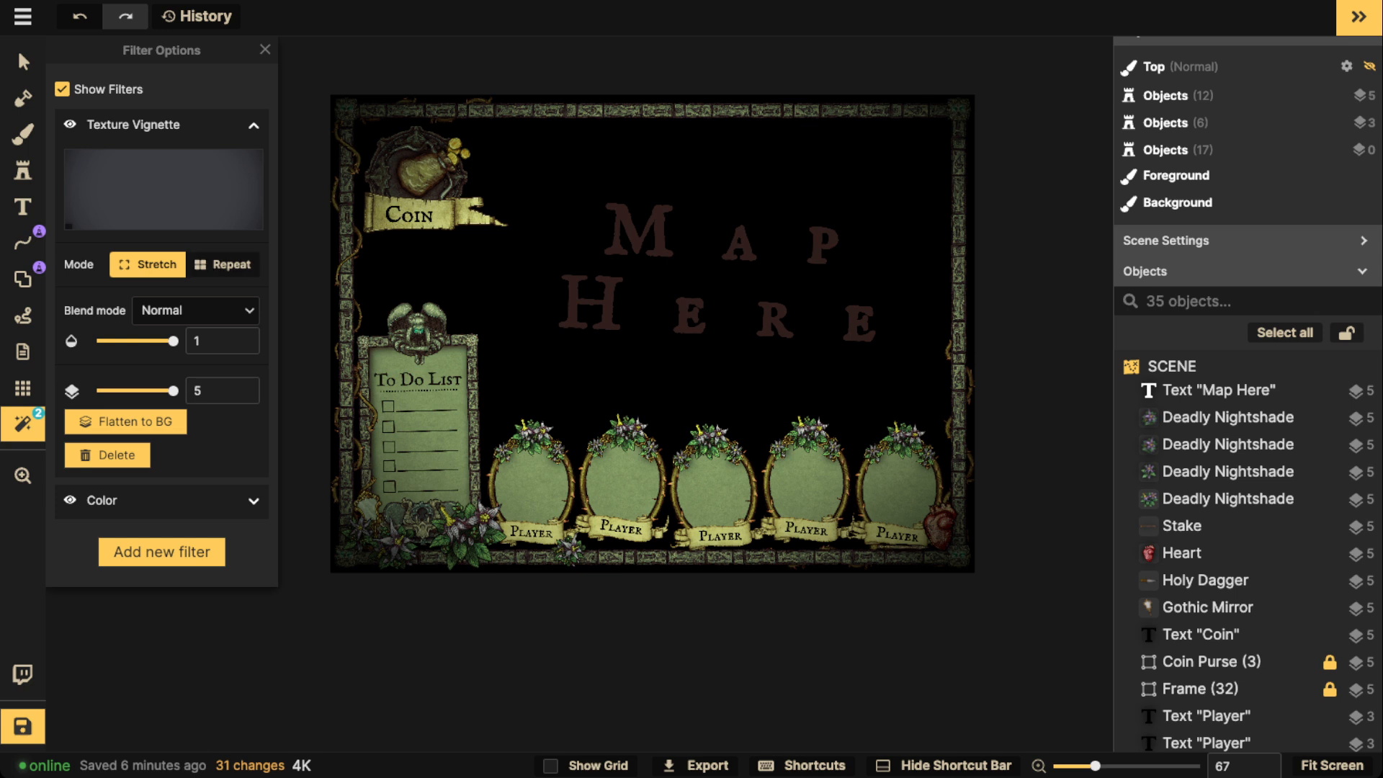
click(195, 311)
click(165, 585)
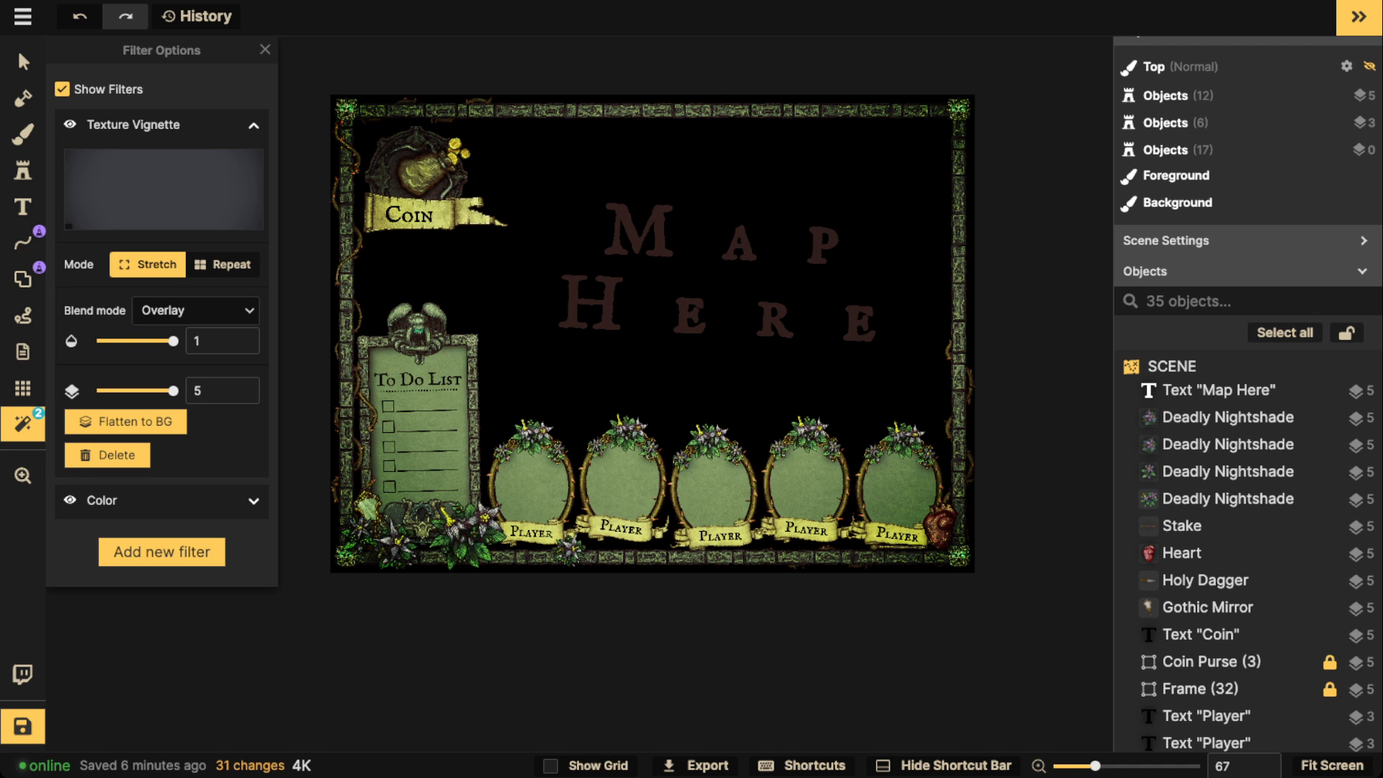
mouse_move(173, 341)
mouse_down()
mouse_move(101, 341)
mouse_move(173, 342)
mouse_up()
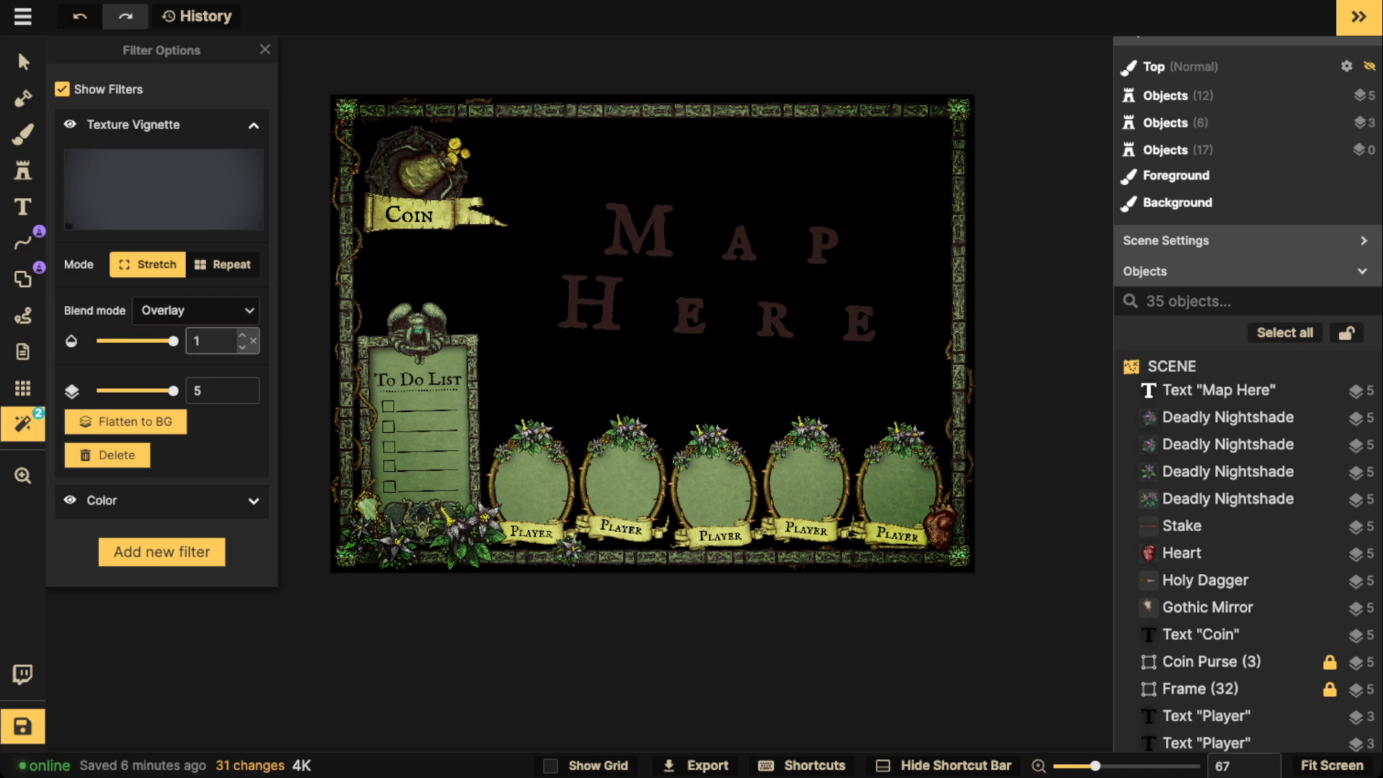
Step: Examine the filtered overlay up close, from the to-do list's flowers across the player frames to the heart
scroll(432, 461, up, 10)
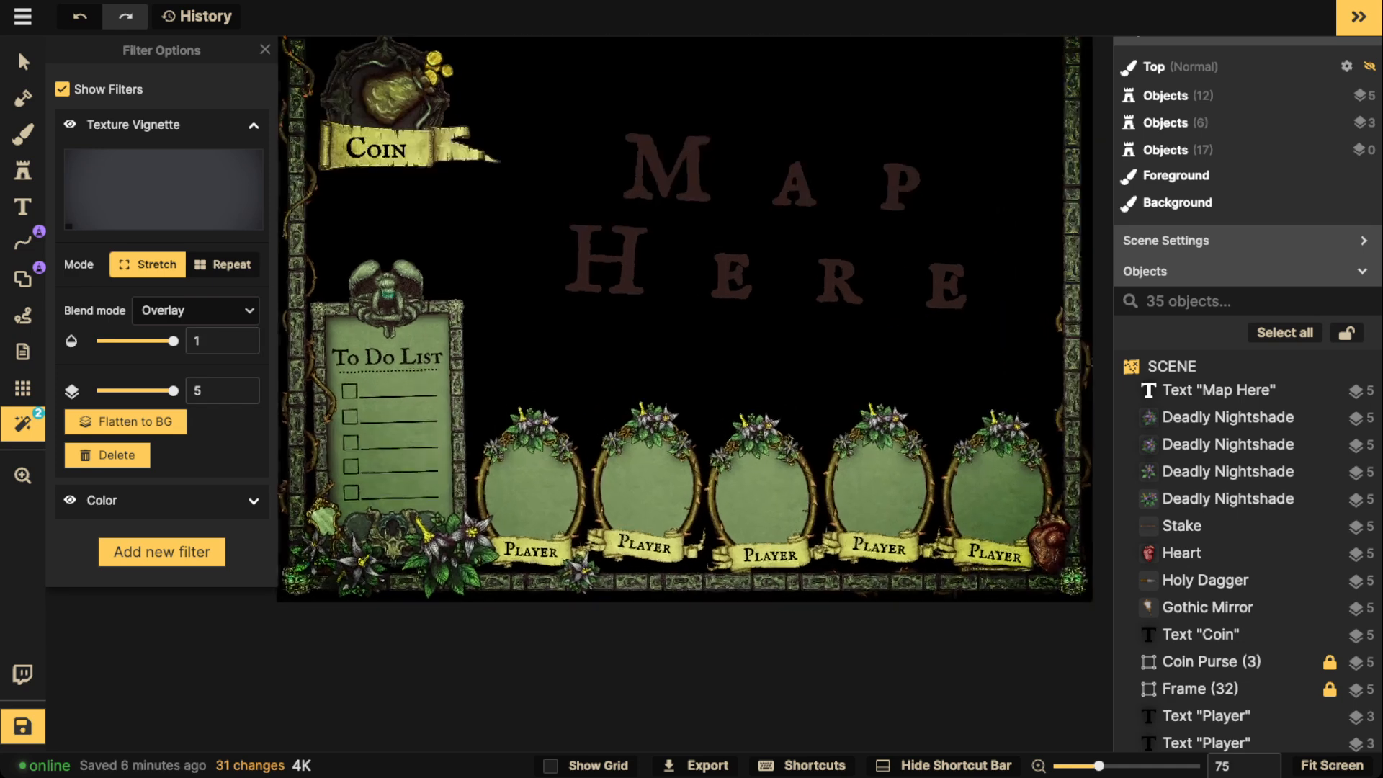
drag(338, 462, 447, 213)
scroll(393, 445, up, 7)
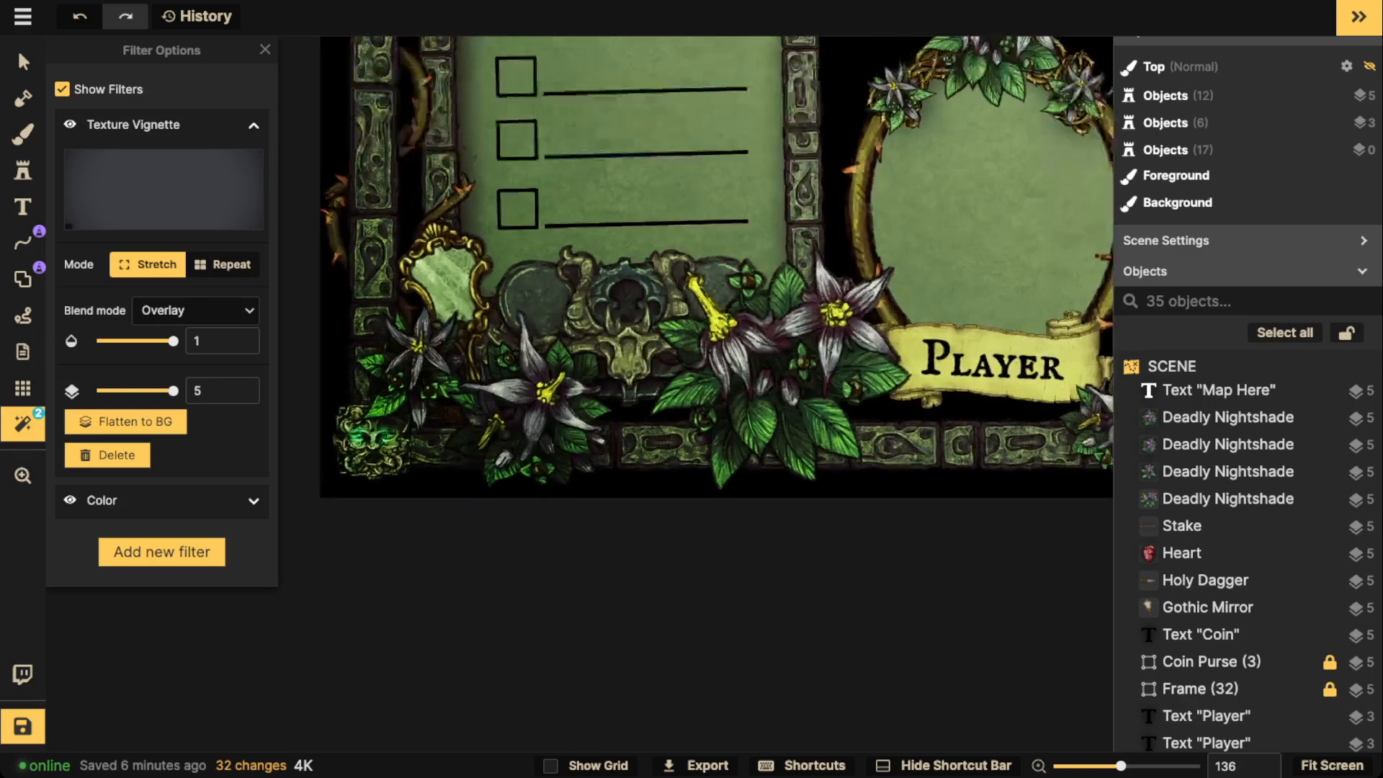
scroll(605, 425, down, 5)
drag(606, 425, 497, 446)
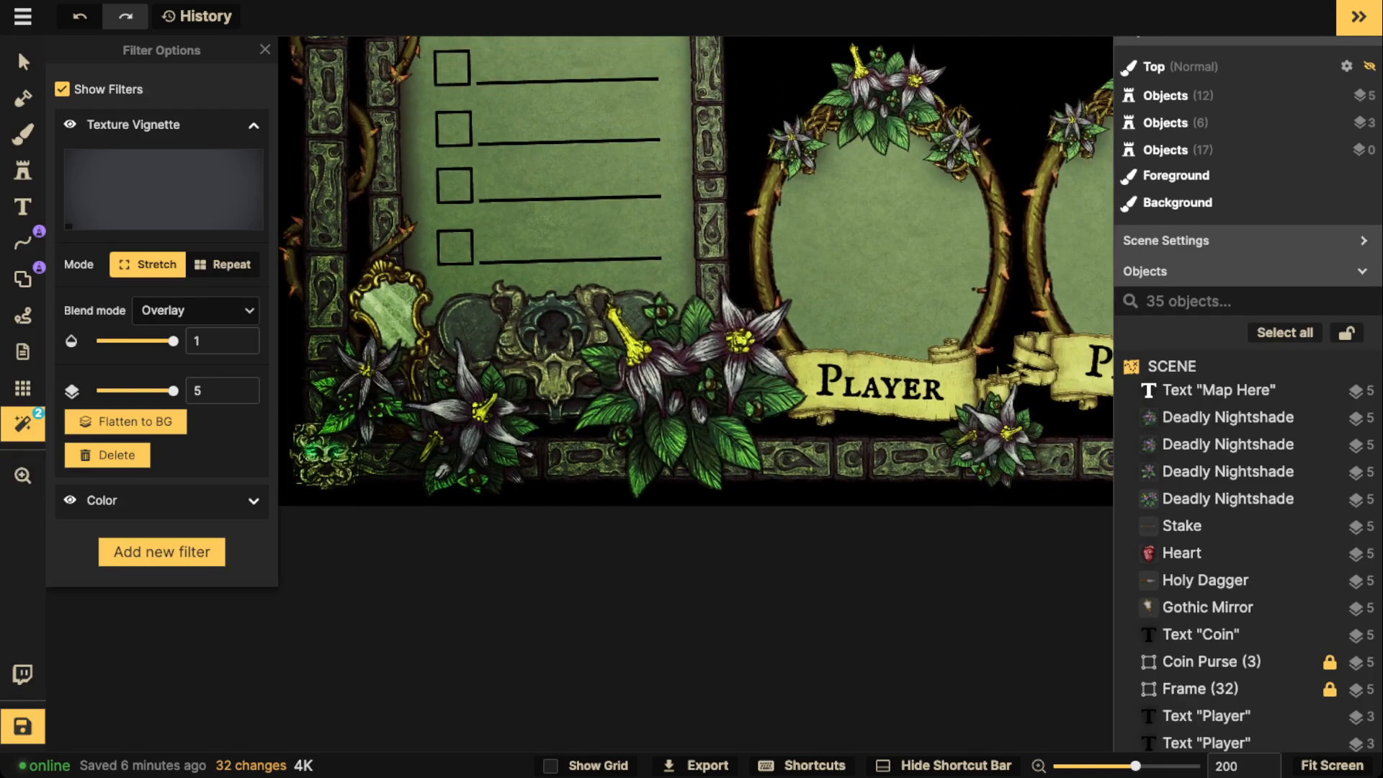
drag(1044, 404, 108, 447)
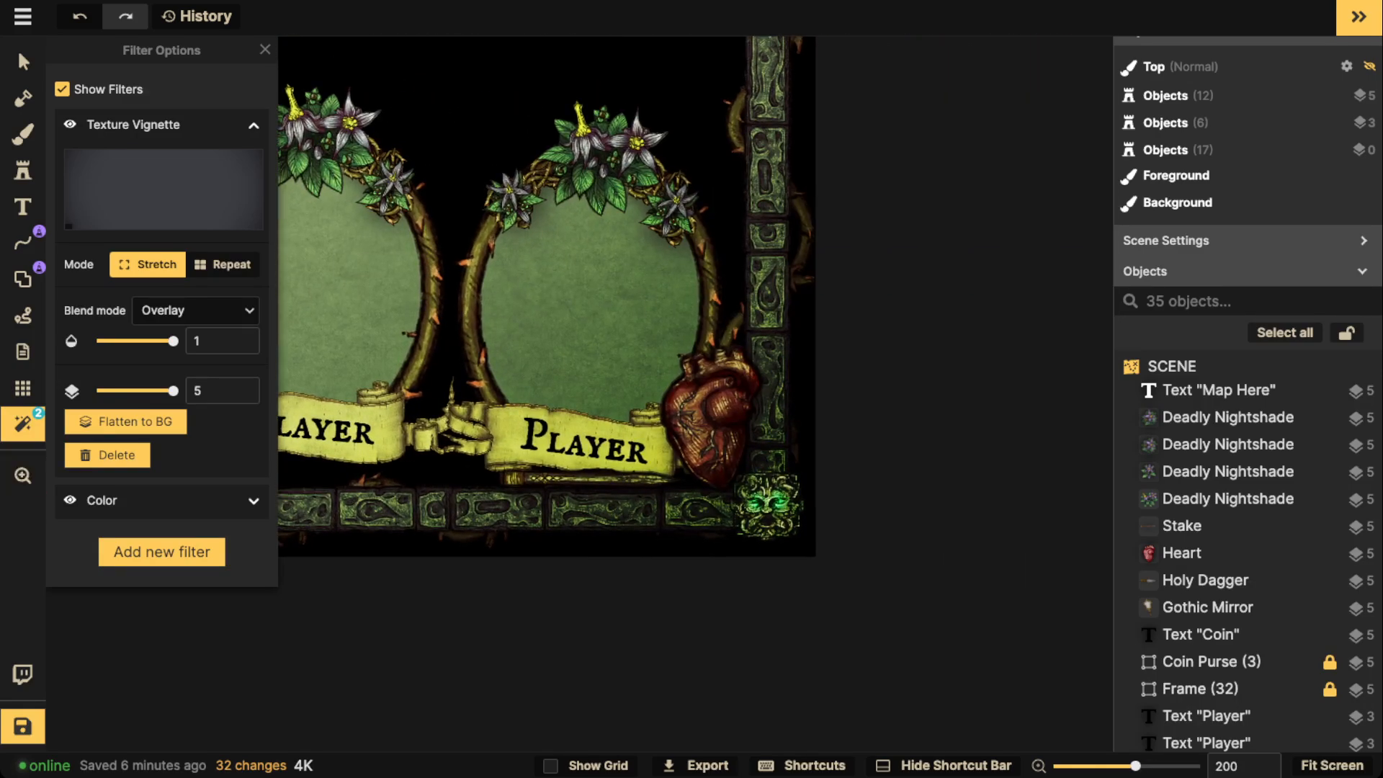
scroll(730, 318, down, 4)
drag(375, 288, 1093, 312)
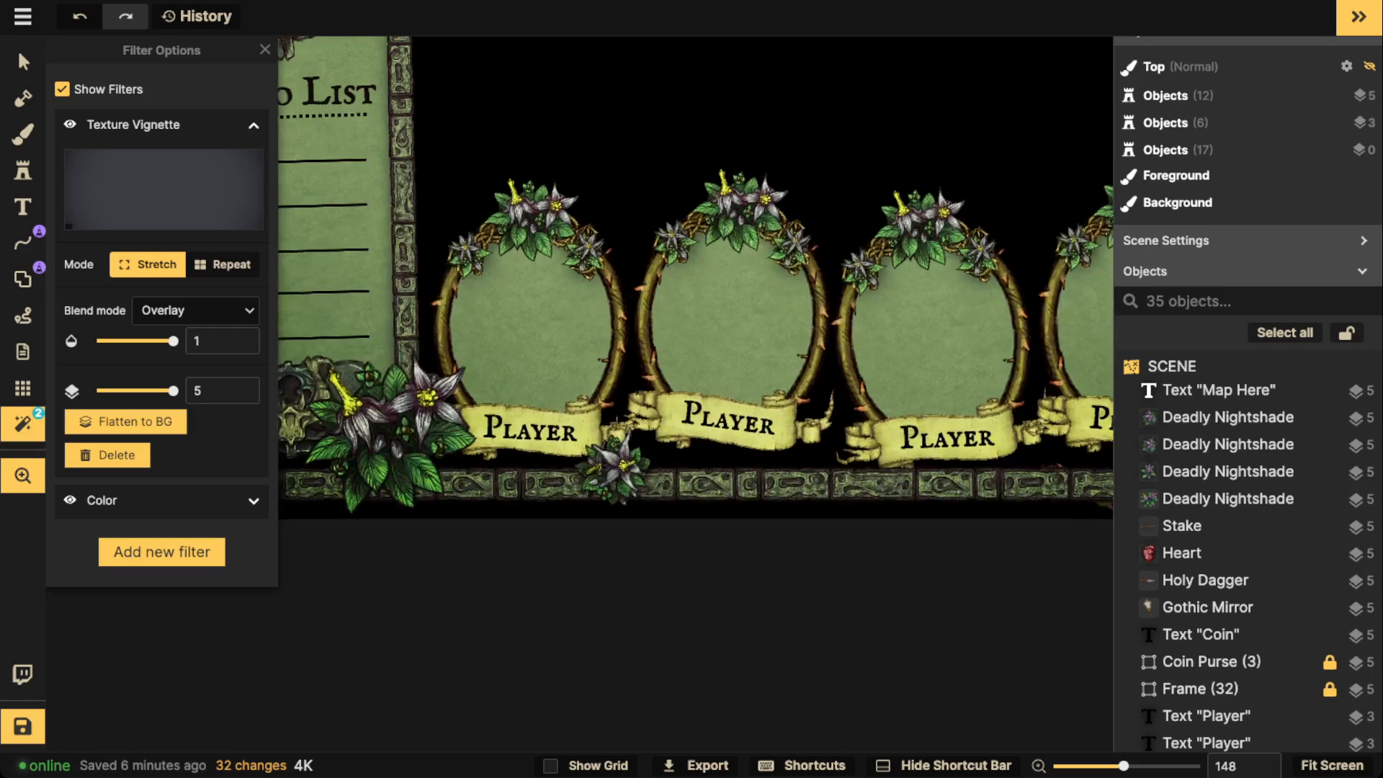
drag(490, 343, 678, 367)
Step: Set the Vignette filter's blend mode to Normal
click(196, 311)
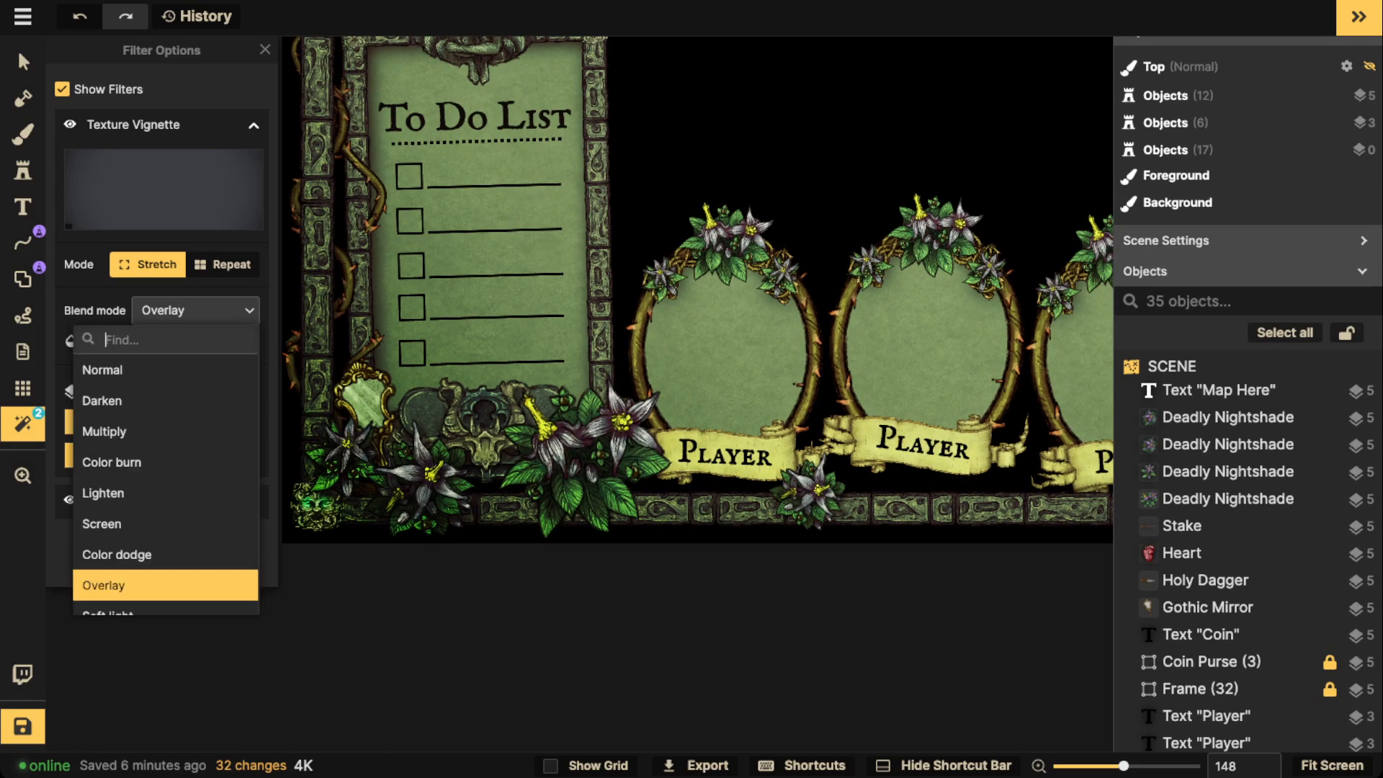
click(108, 370)
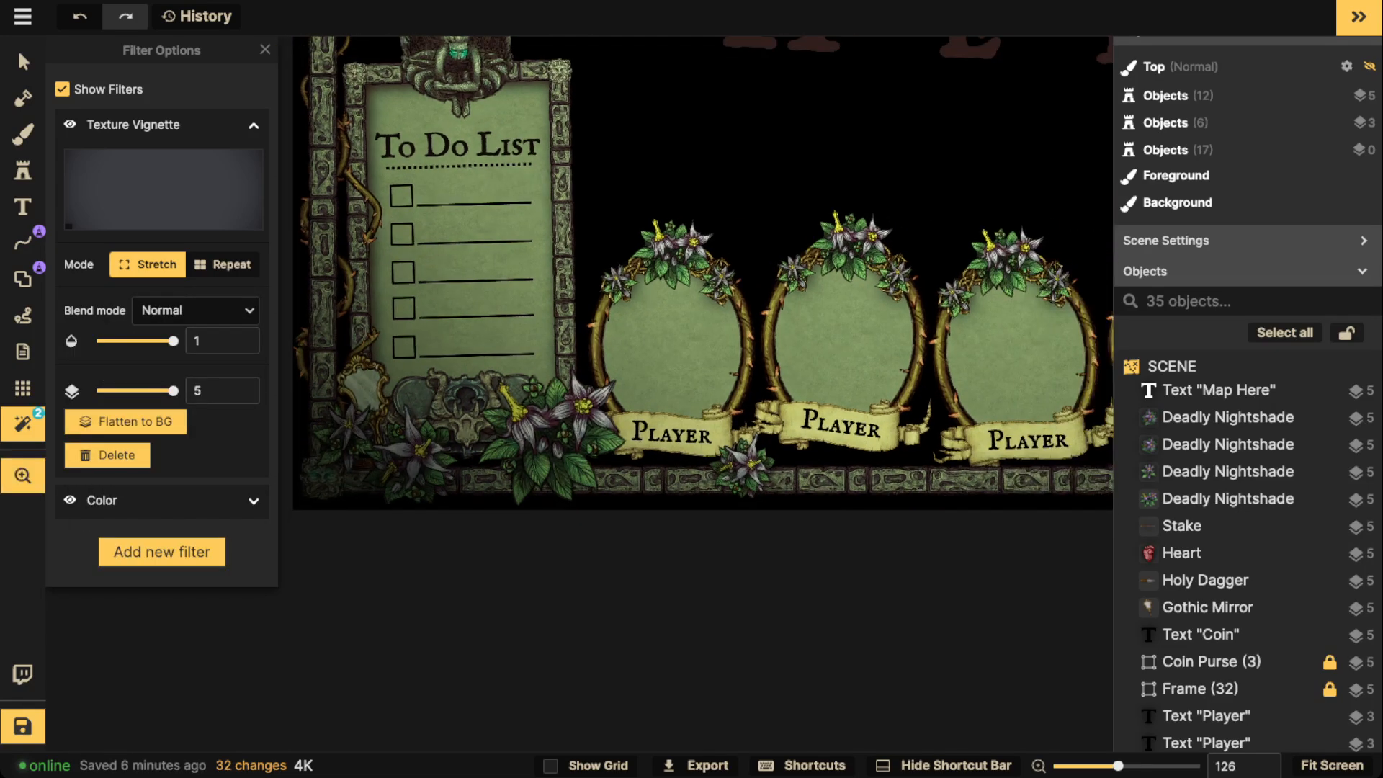
scroll(864, 216, down, 3)
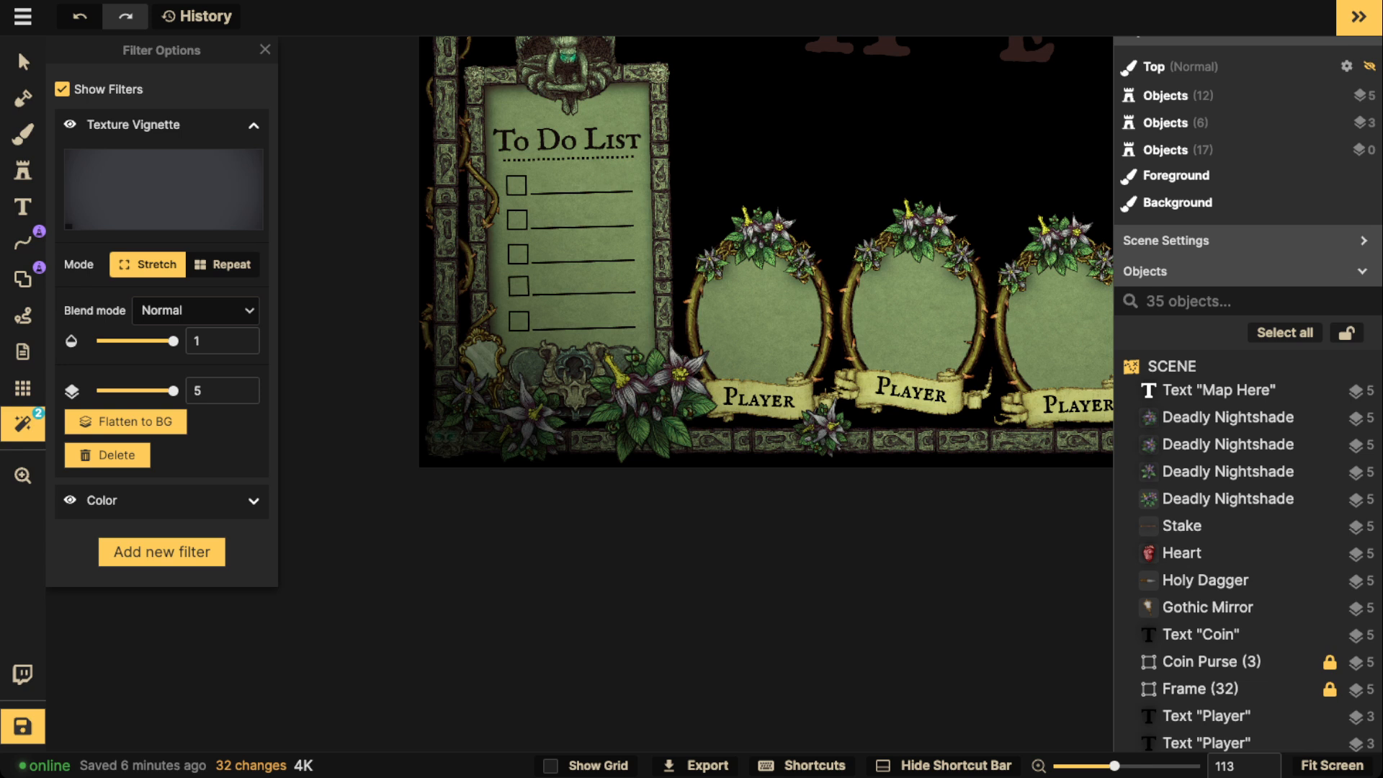
Step: Set the Vignette filter's blend mode to Overlay
click(195, 311)
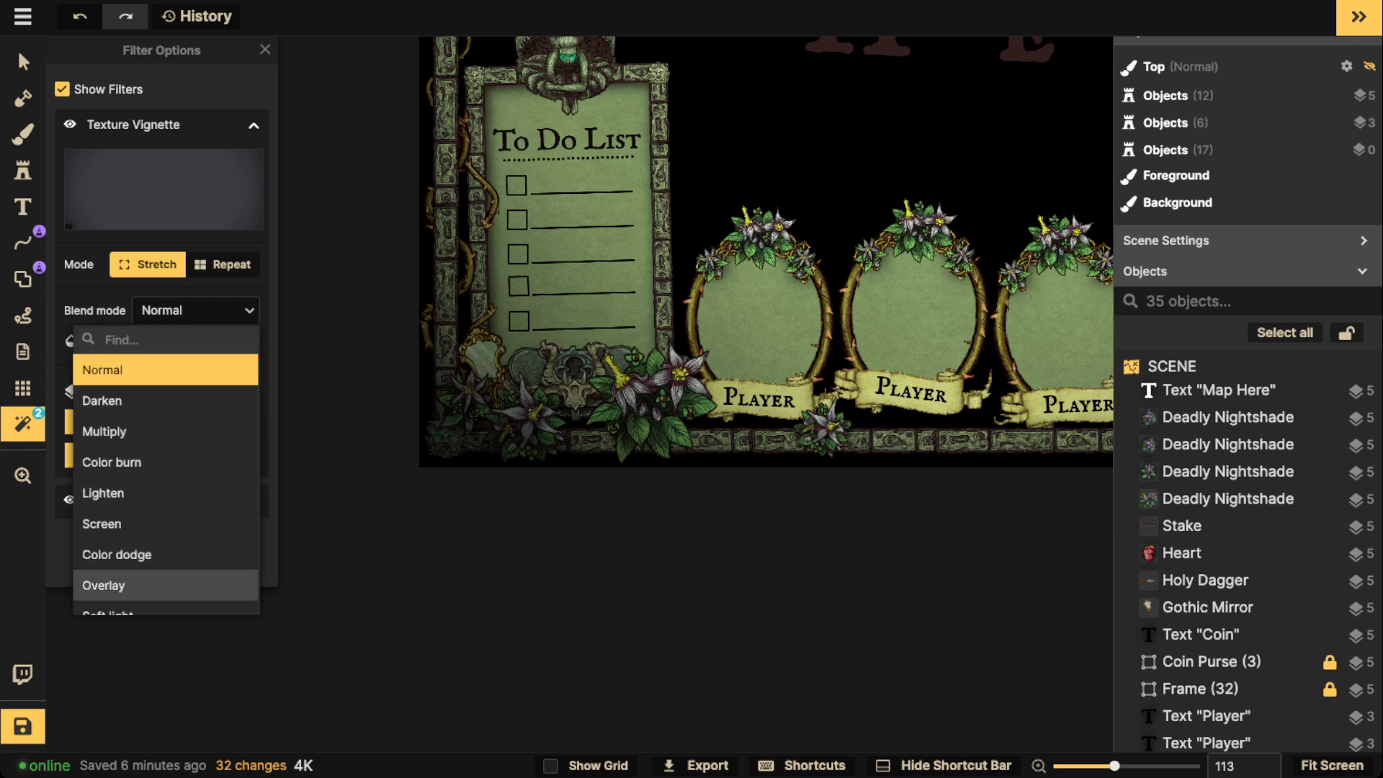
click(108, 580)
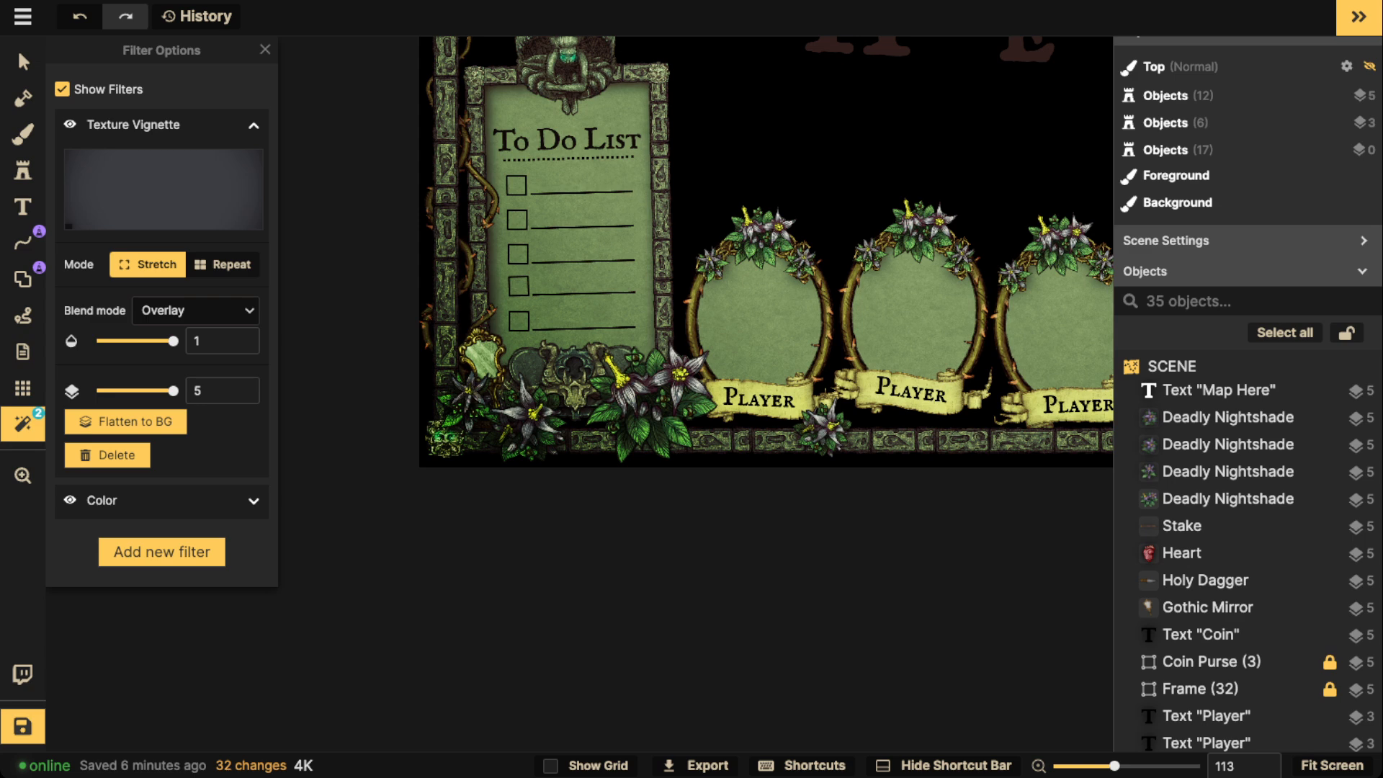
scroll(620, 252, down, 3)
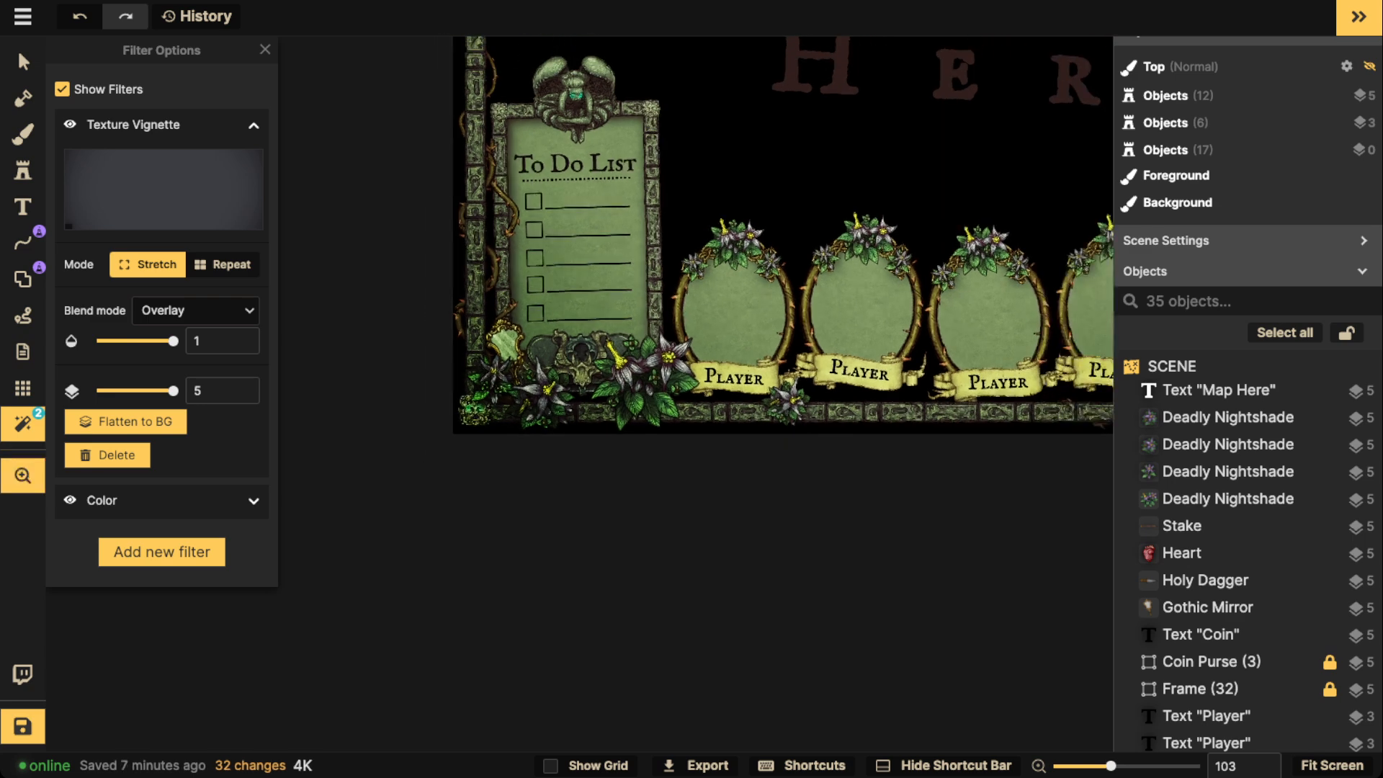
Step: Set the opacity of the "Map Here" text to 0.06 and deselect it
drag(620, 252, 359, 602)
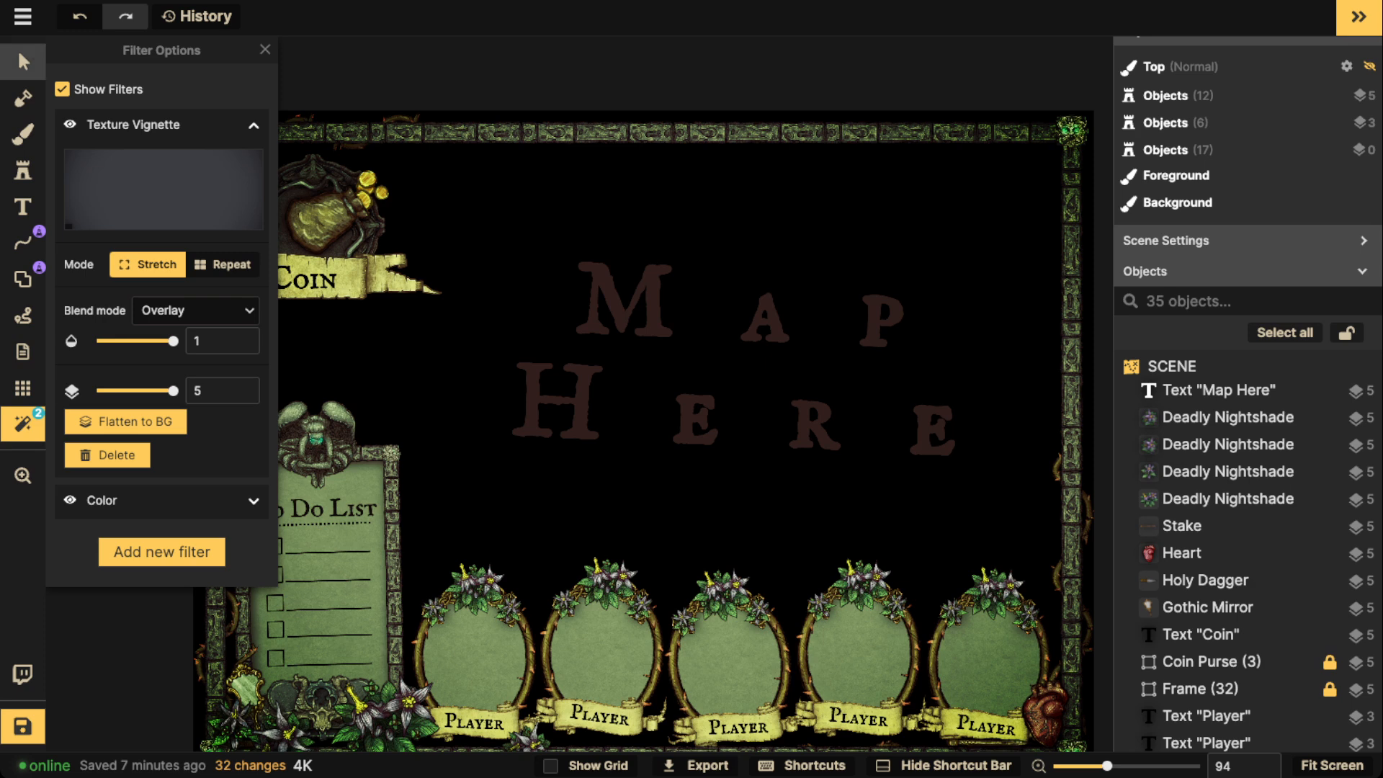
click(23, 62)
click(648, 338)
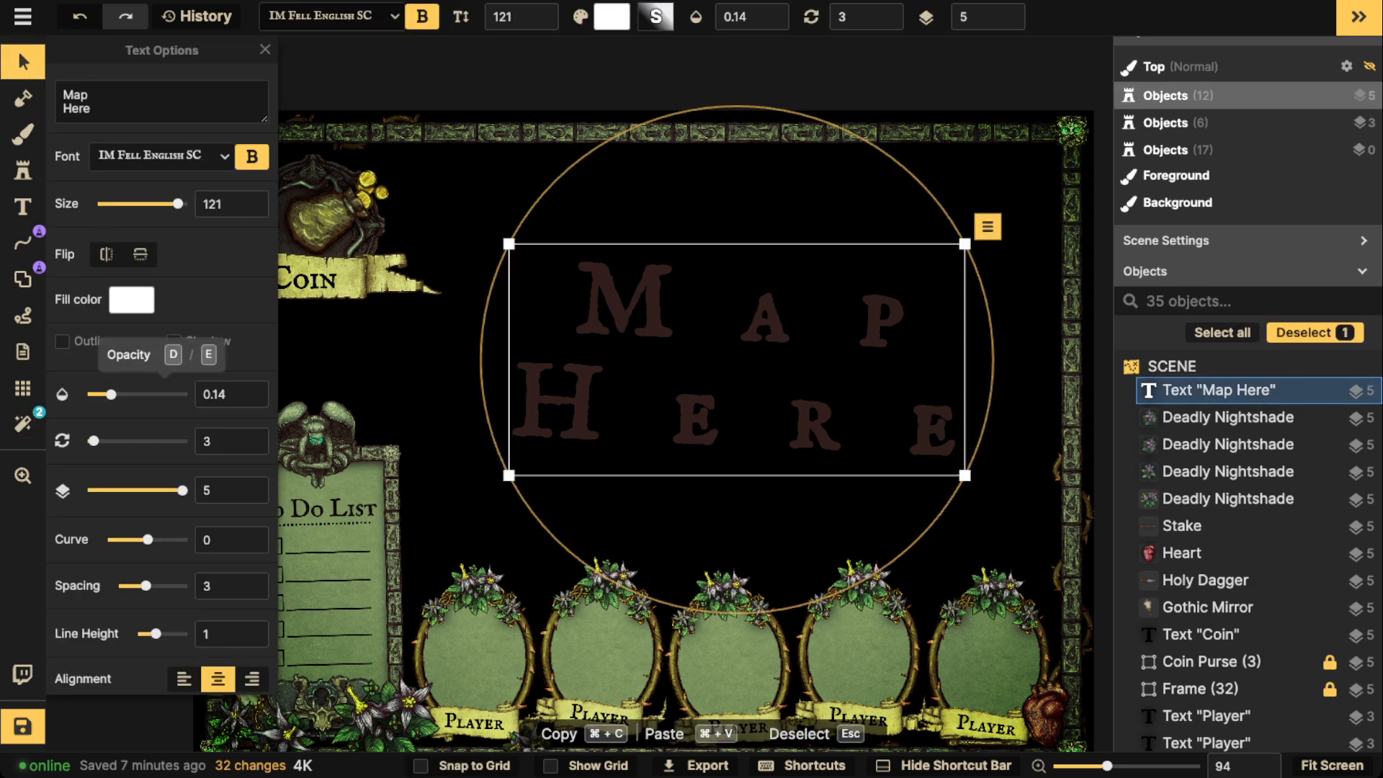
drag(111, 394, 101, 394)
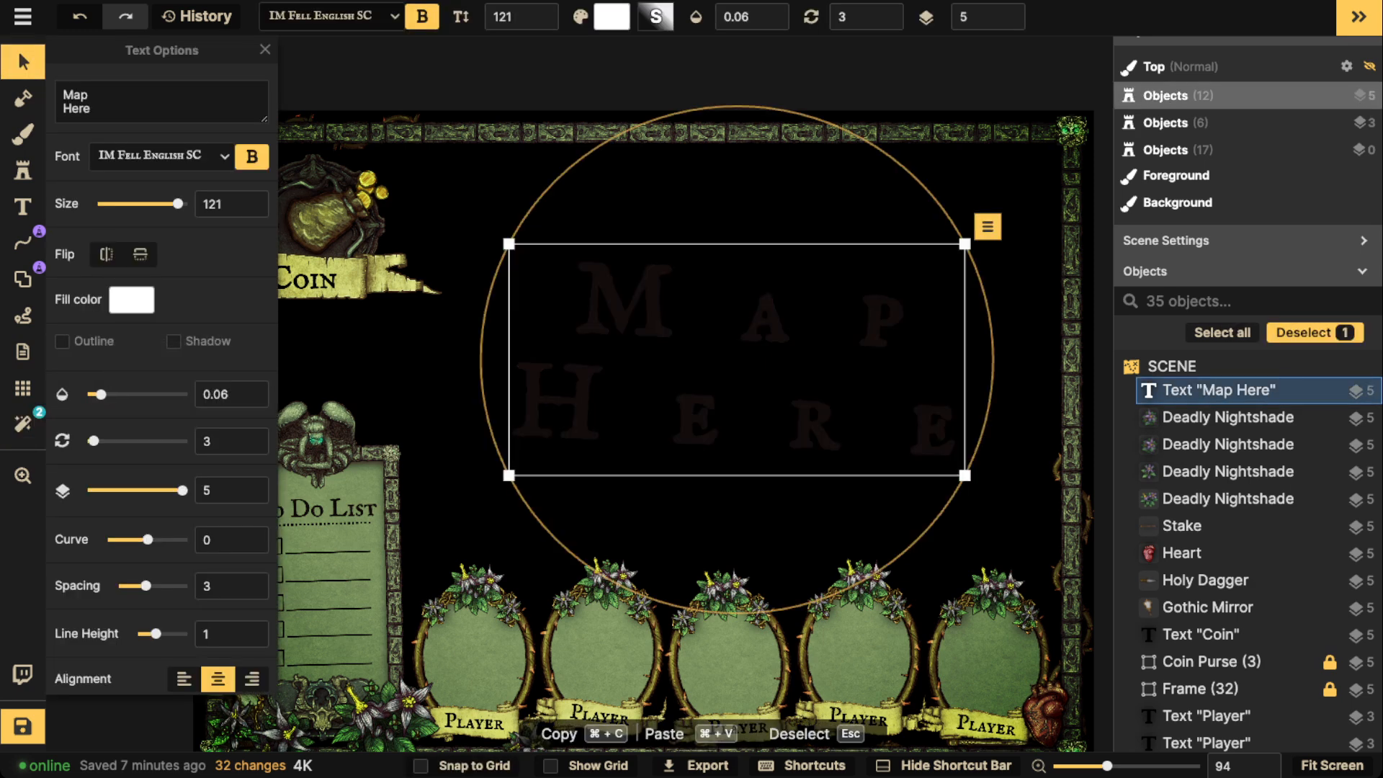
scroll(640, 219, down, 2)
click(639, 219)
scroll(642, 243, down, 2)
drag(643, 246, 682, 177)
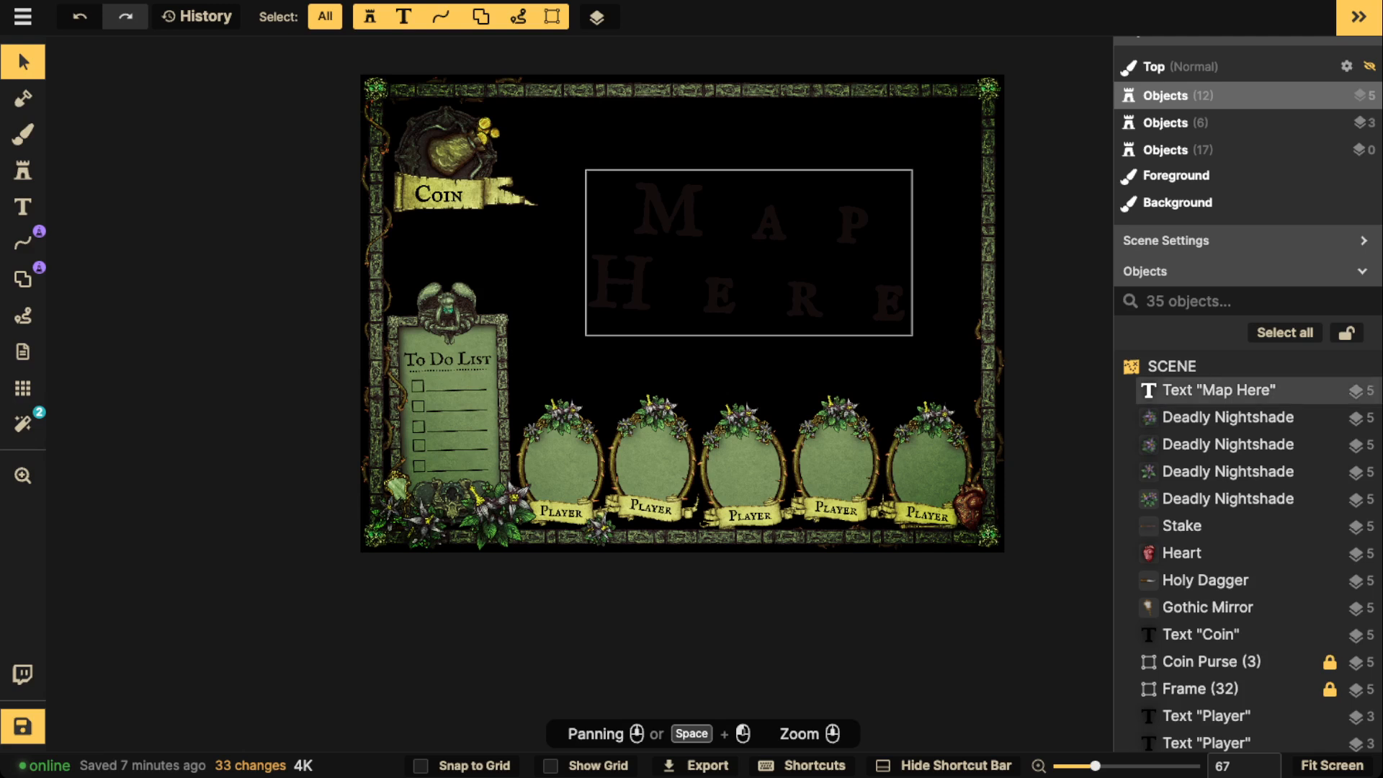
Step: Look through the available filters and add a custom texture filter to the scene
click(23, 423)
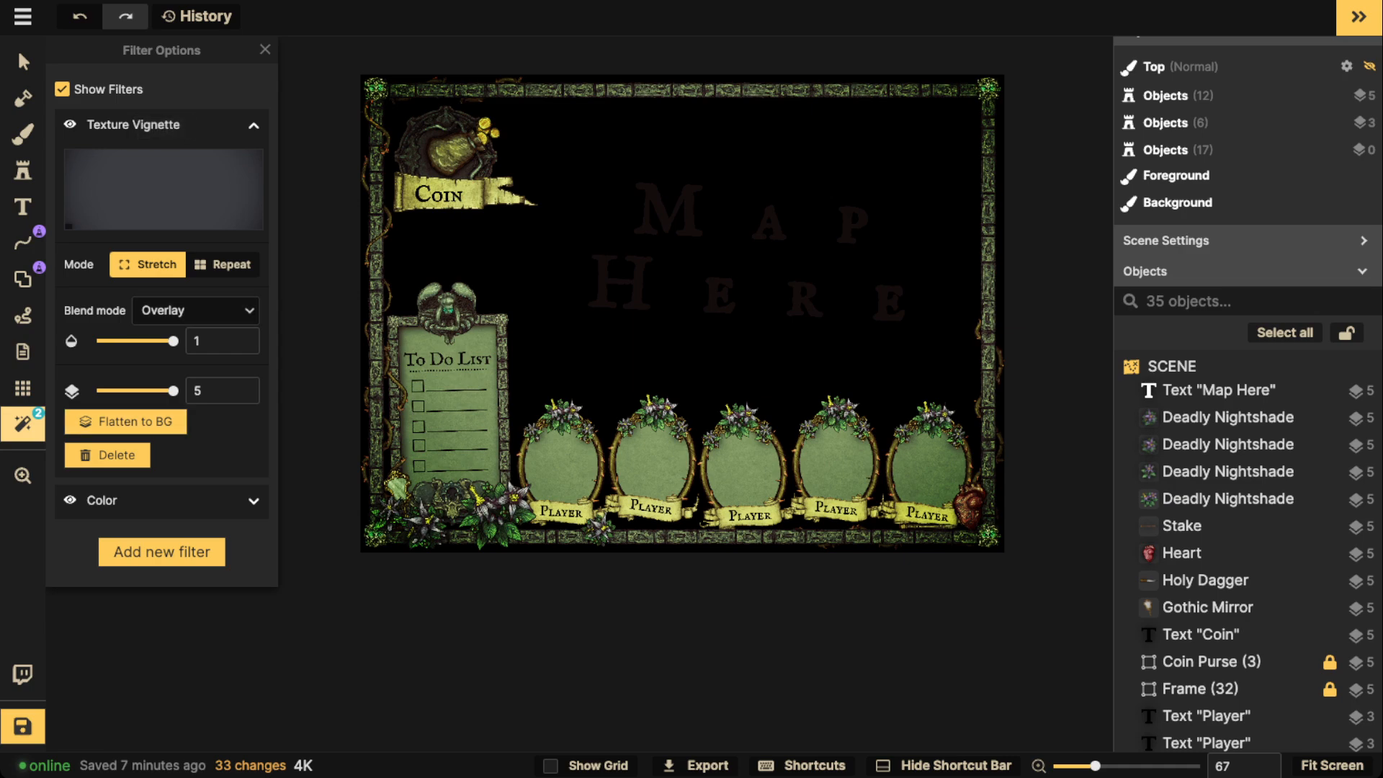
click(161, 552)
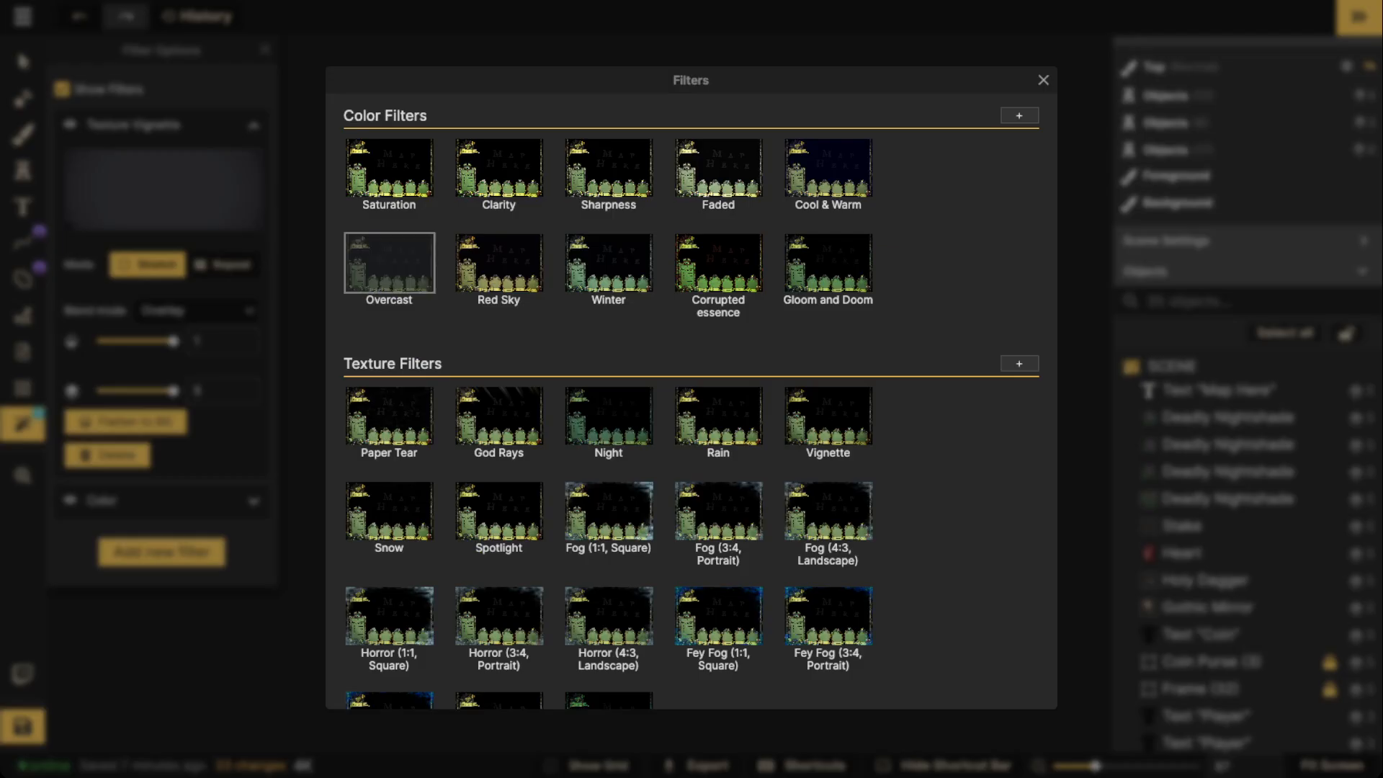
scroll(609, 346, down, 3)
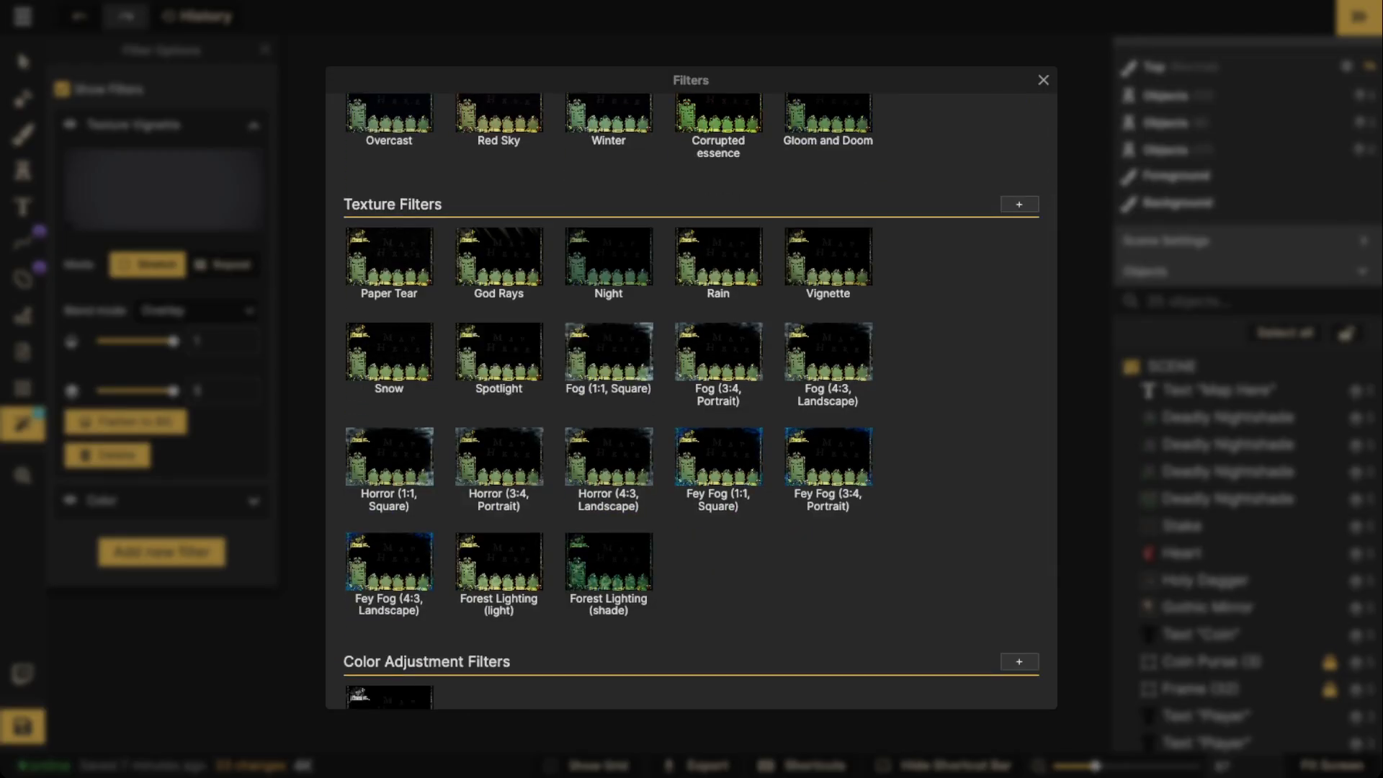
scroll(692, 400, down, 3)
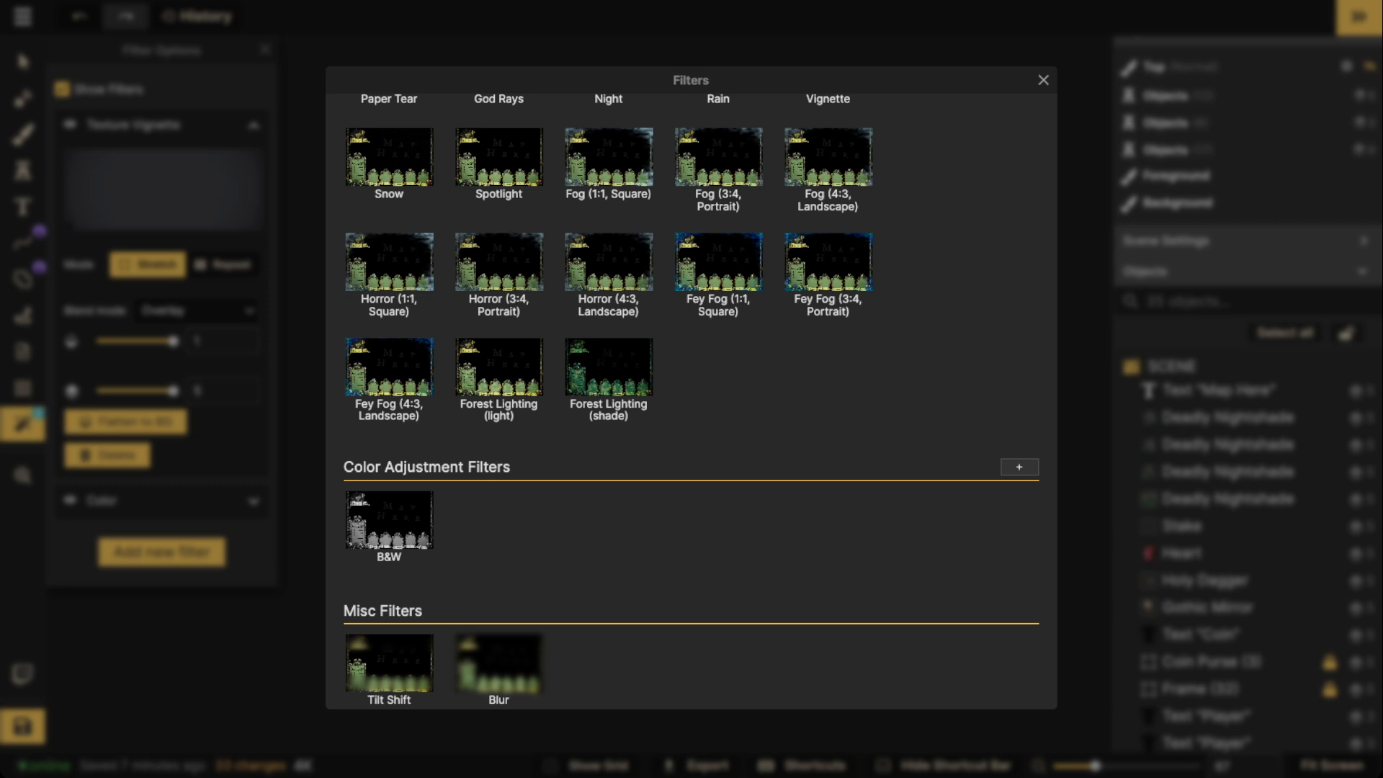
scroll(1019, 363, up, 5)
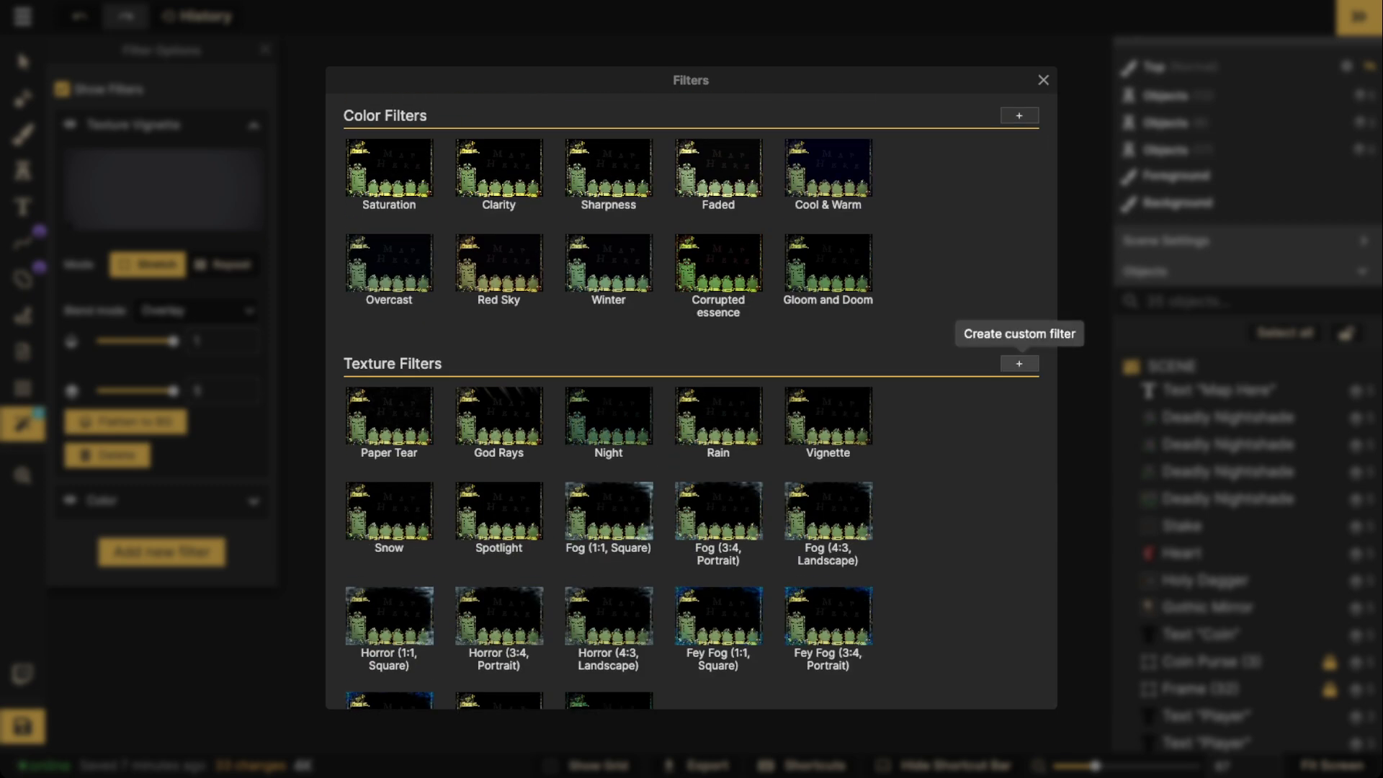
scroll(608, 511, down, 1)
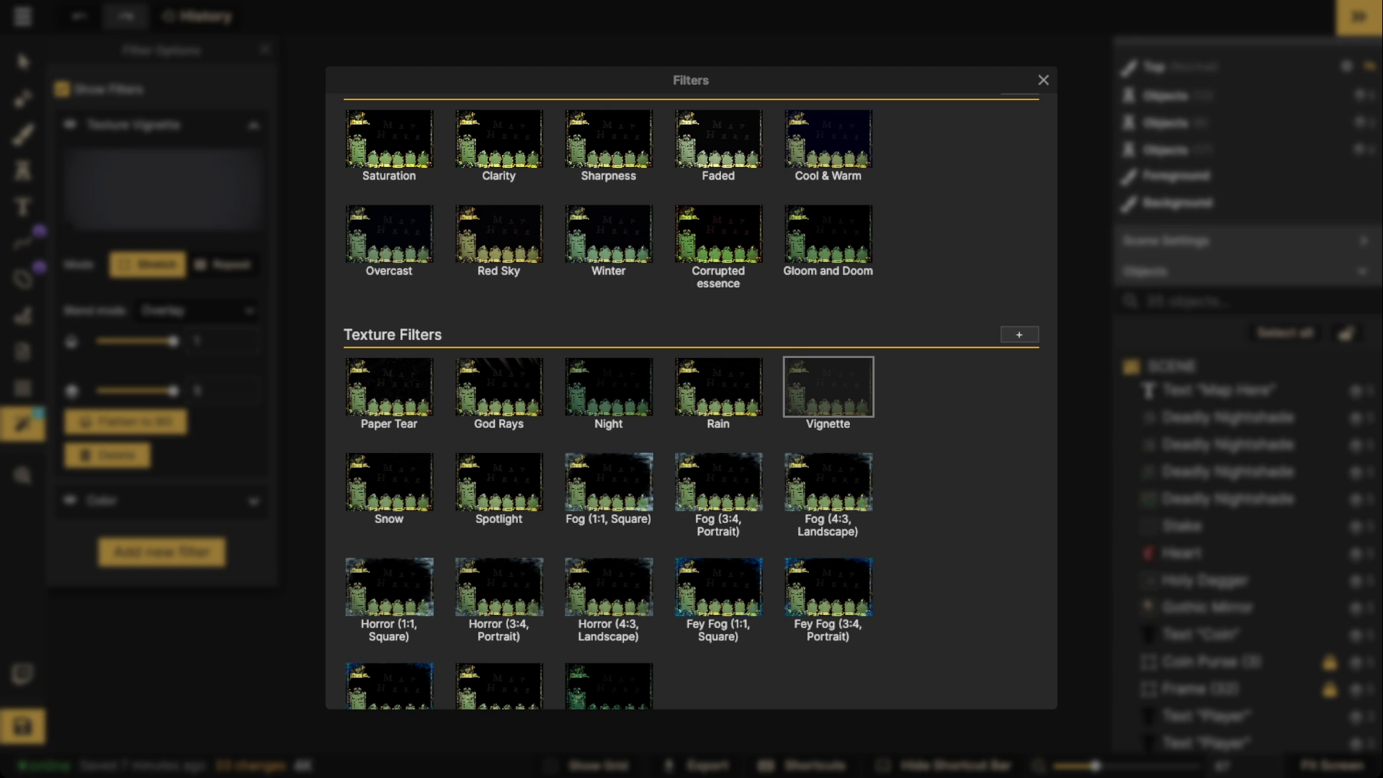
scroll(828, 387, down, 1)
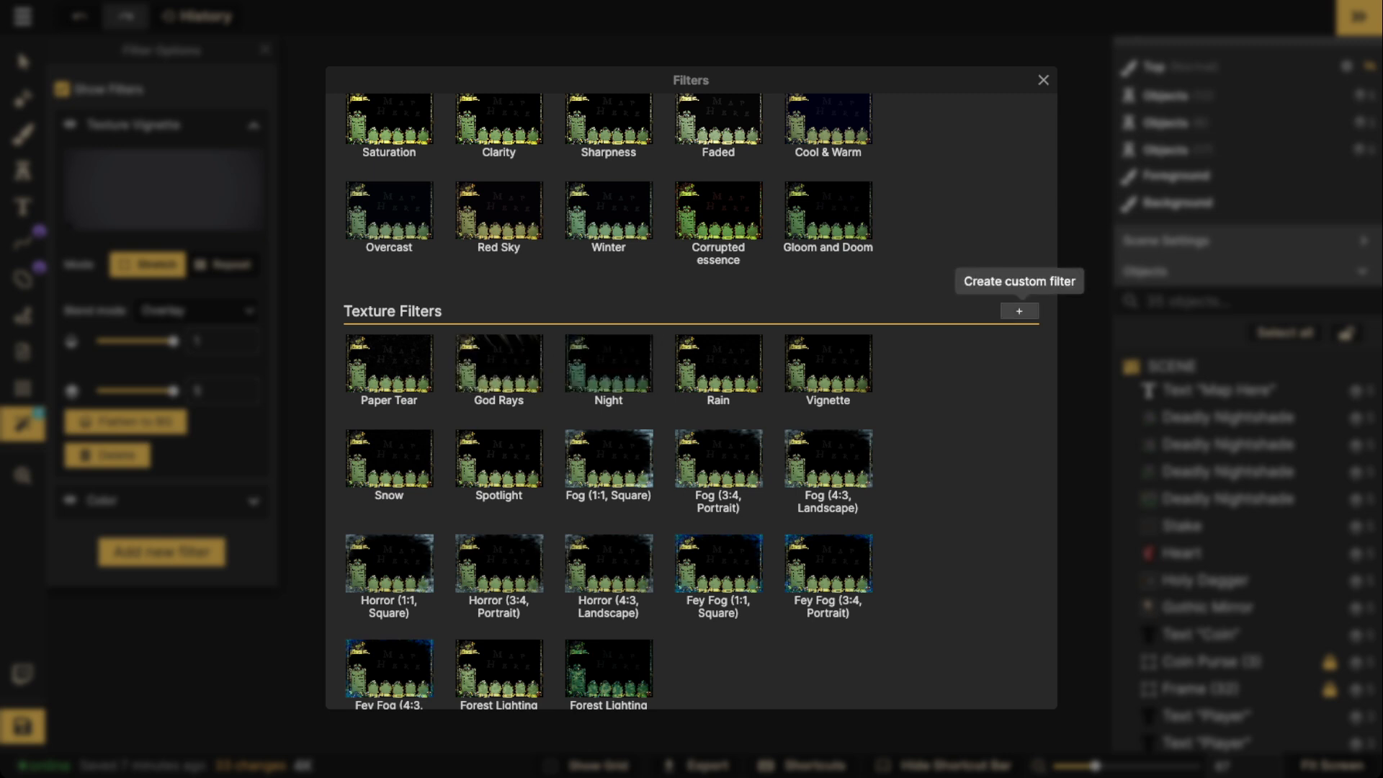
click(1019, 311)
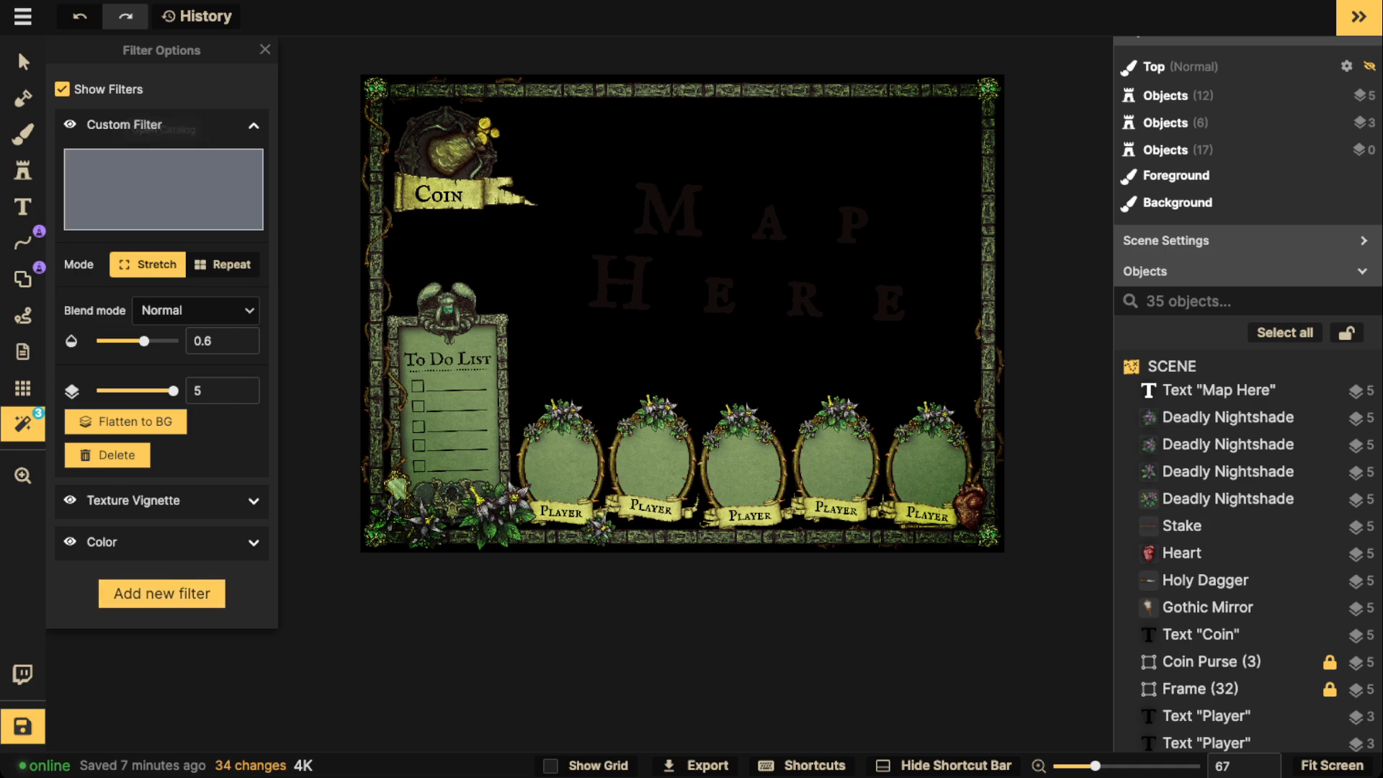
Step: Assign the Old Paper texture from the Fantasy World filters to the custom filter and set its blend mode to Overlay
click(164, 184)
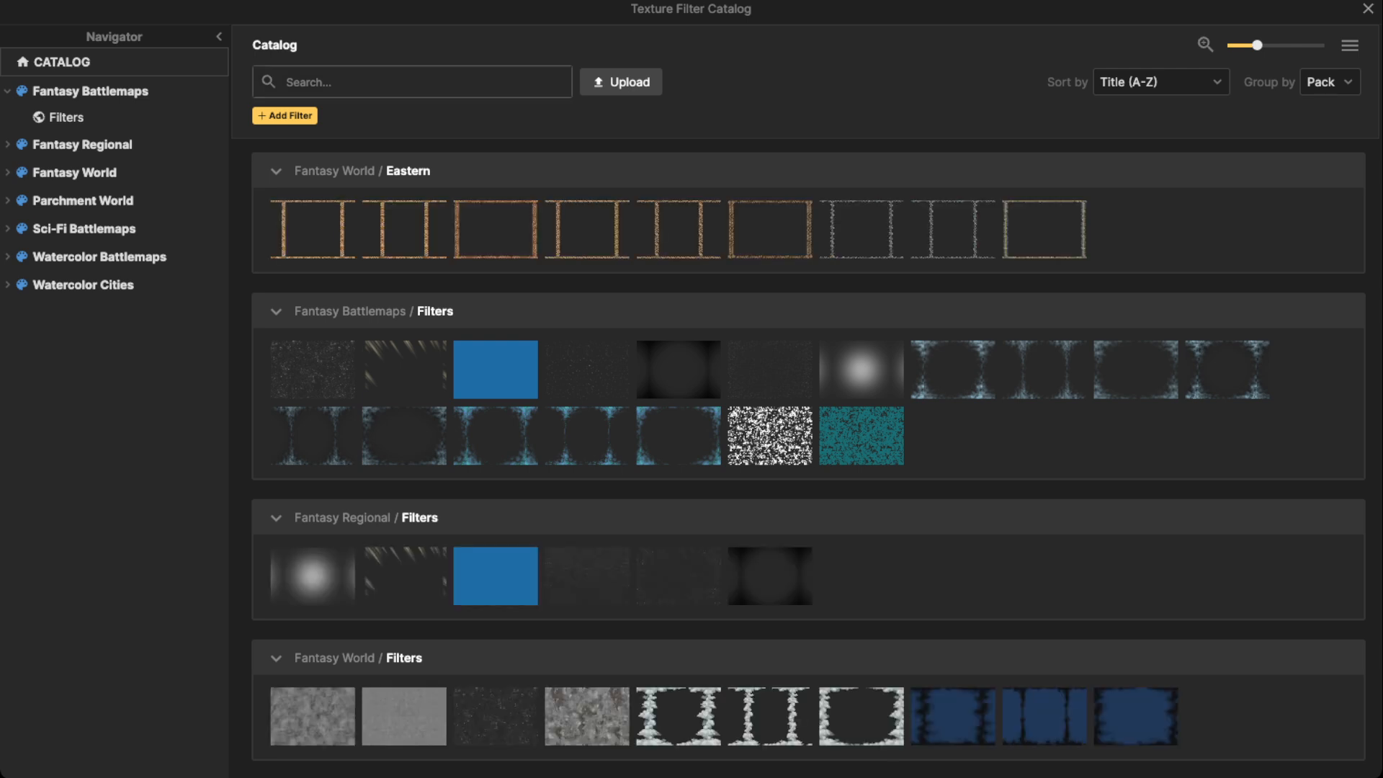
scroll(808, 432, down, 5)
scroll(808, 432, down, 2)
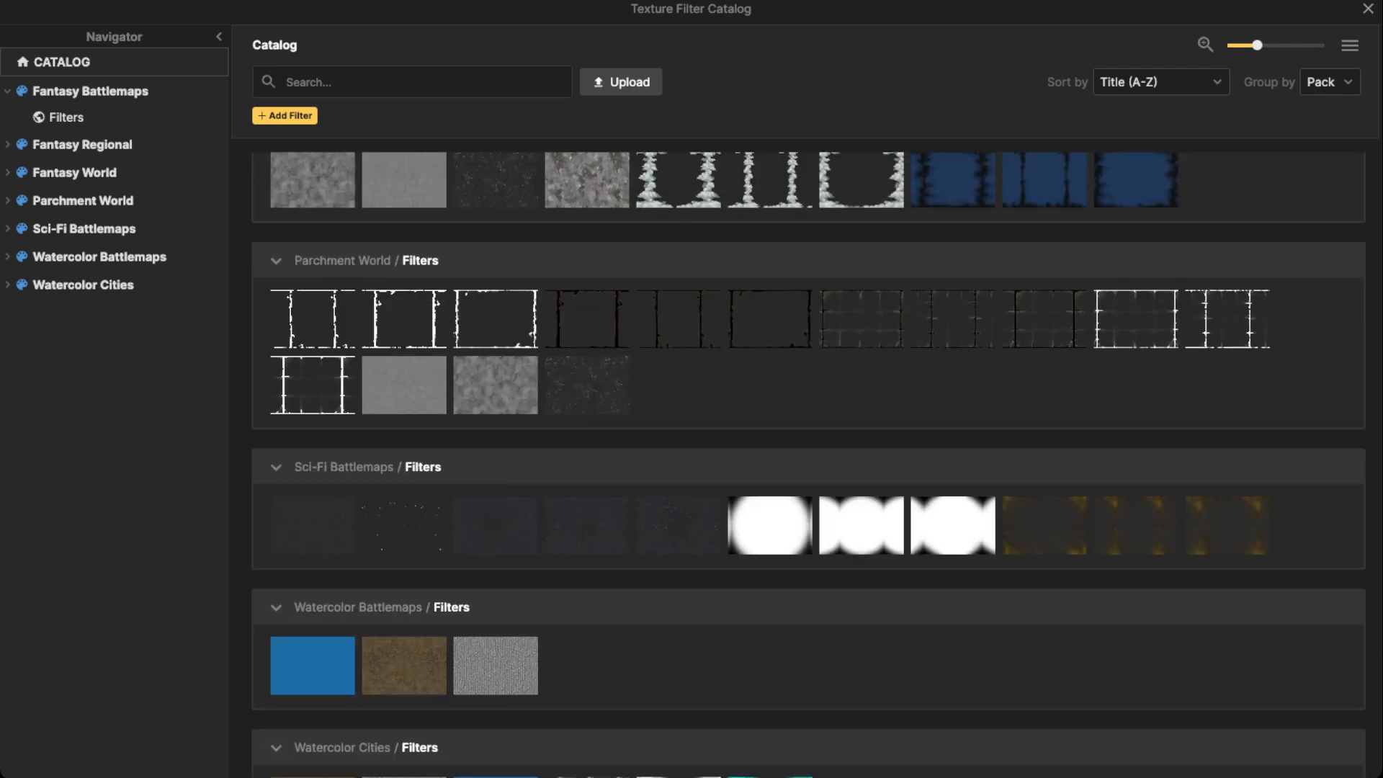
scroll(808, 432, up, 6)
scroll(313, 432, down, 2)
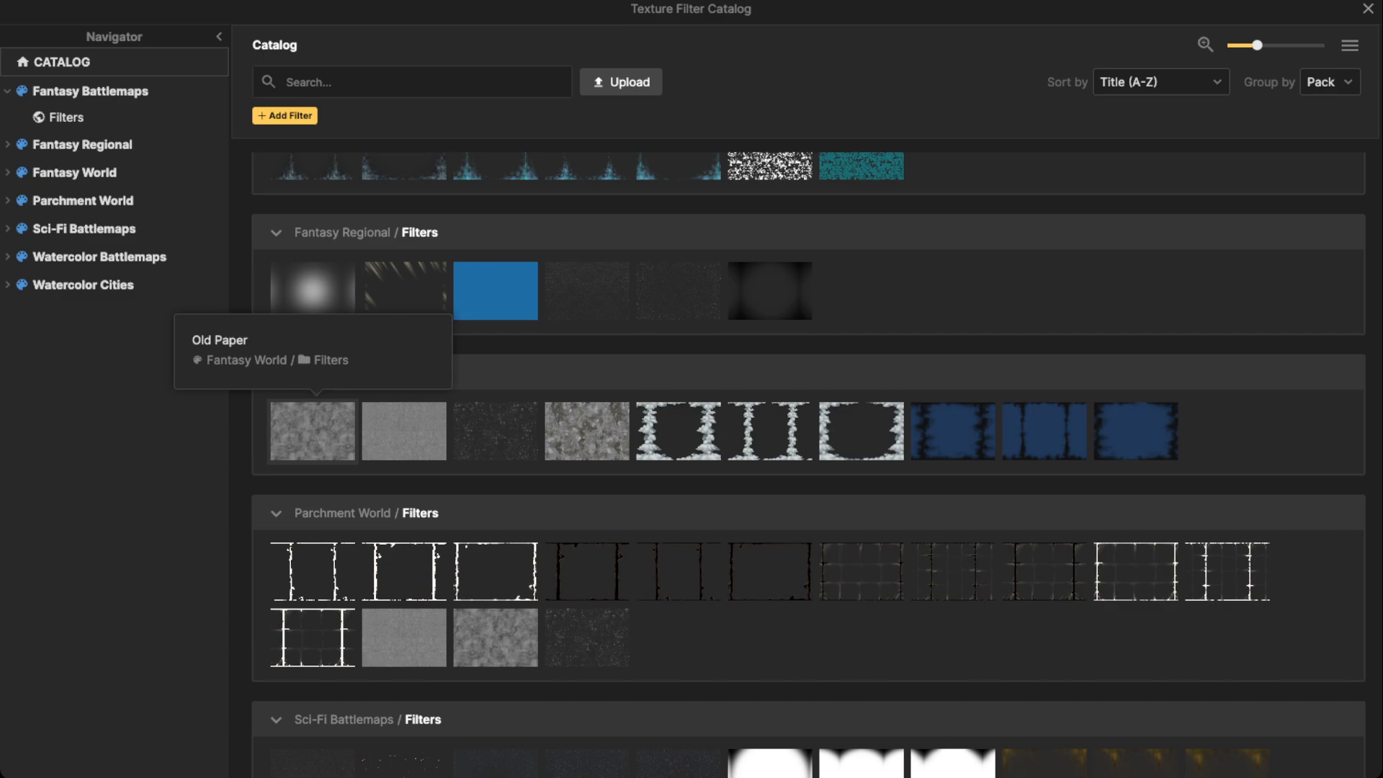
click(314, 431)
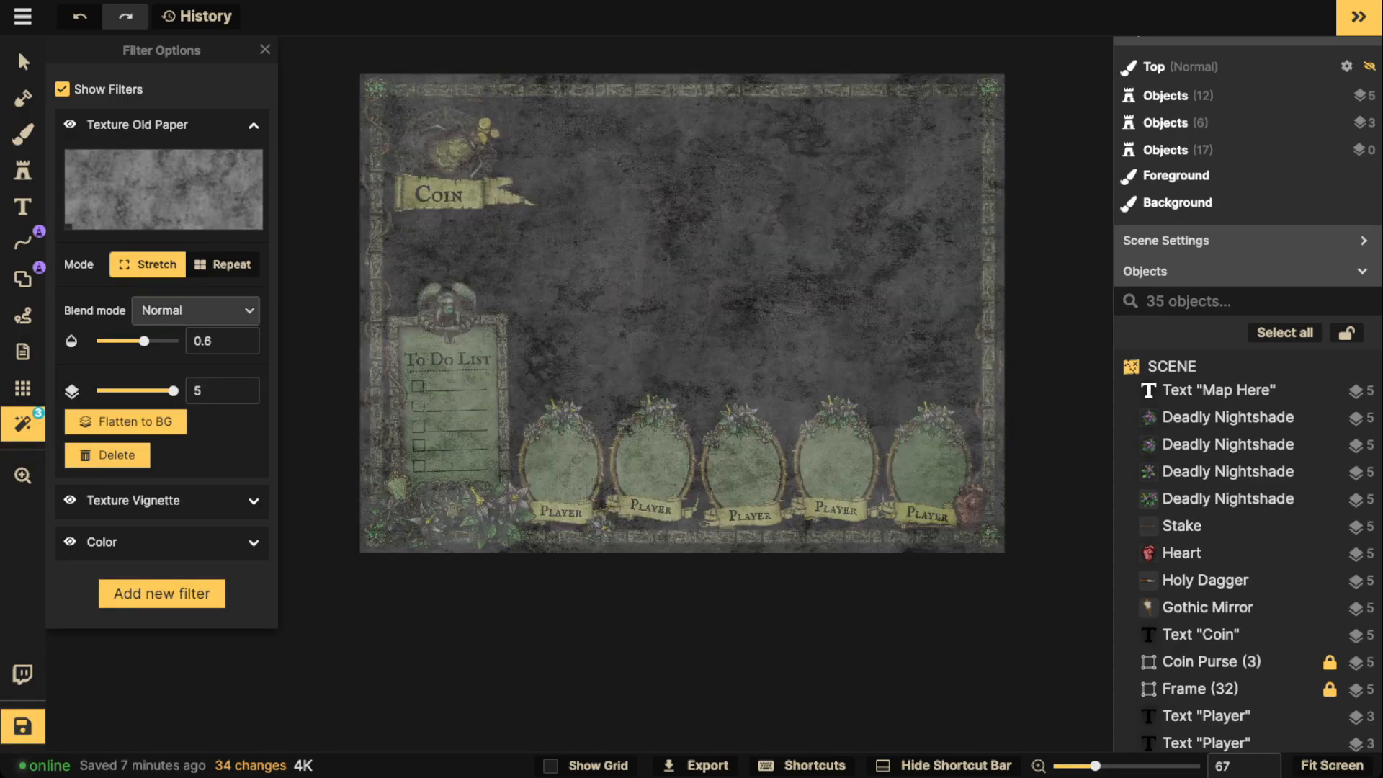
click(194, 311)
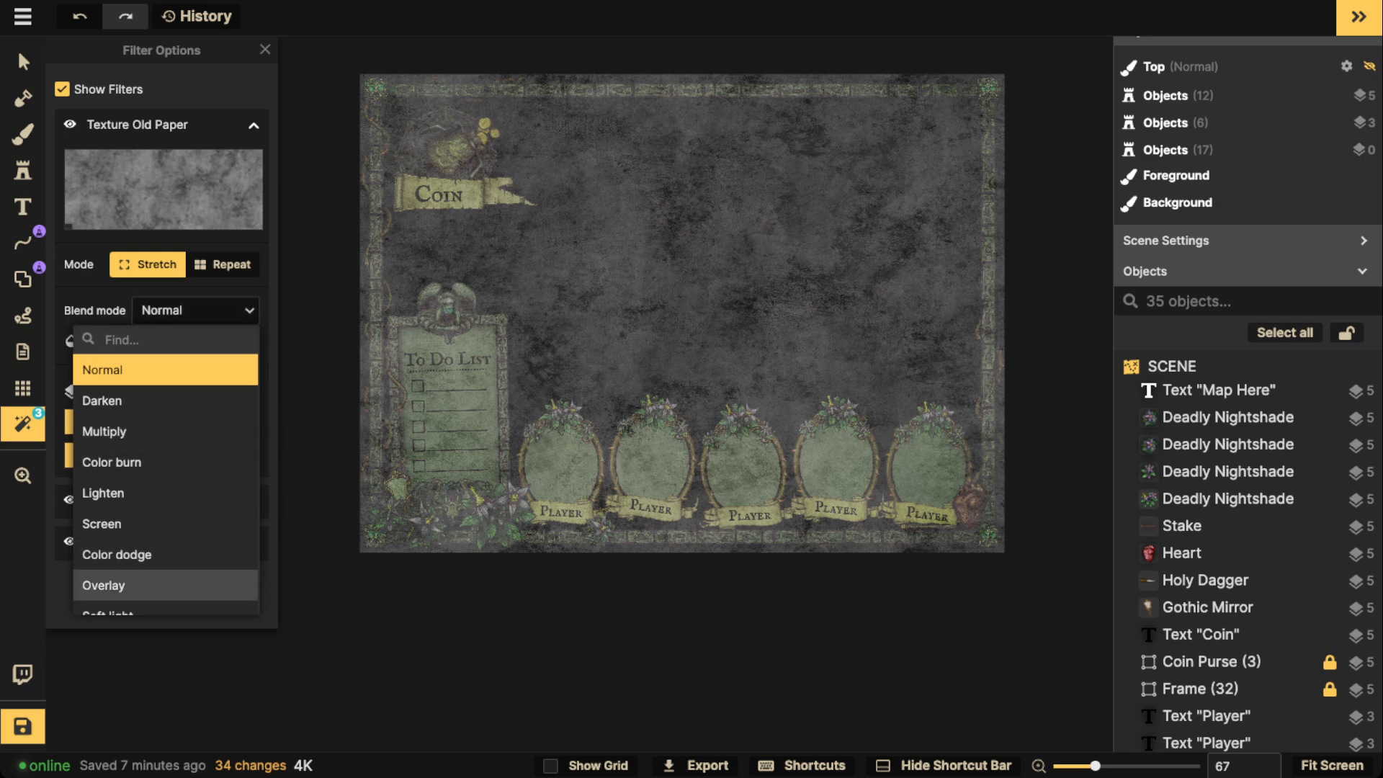
click(165, 585)
Step: Examine the Old Paper texture up close on the to-do list, the "Map Here" text and the player frames
scroll(500, 413, up, 5)
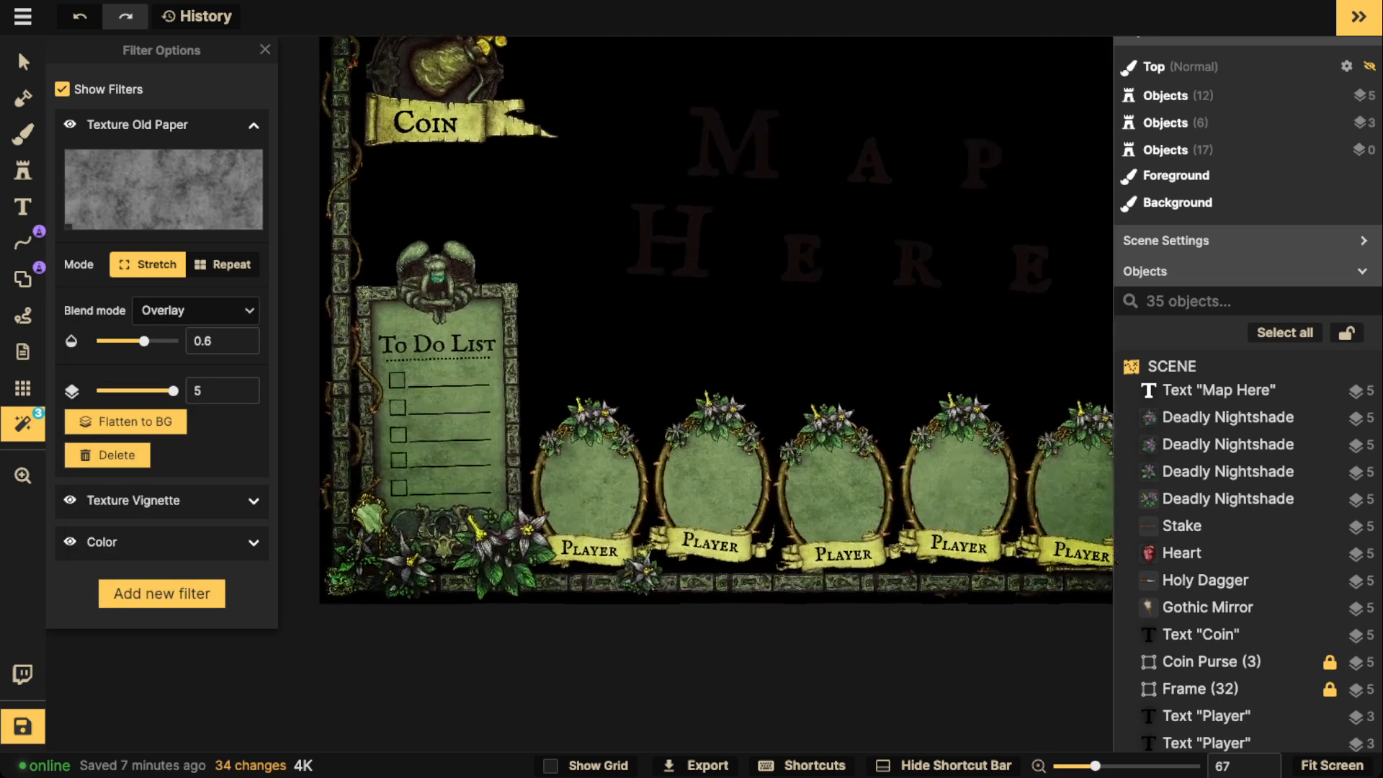
scroll(749, 497, up, 3)
drag(347, 355, 615, 741)
scroll(634, 429, up, 9)
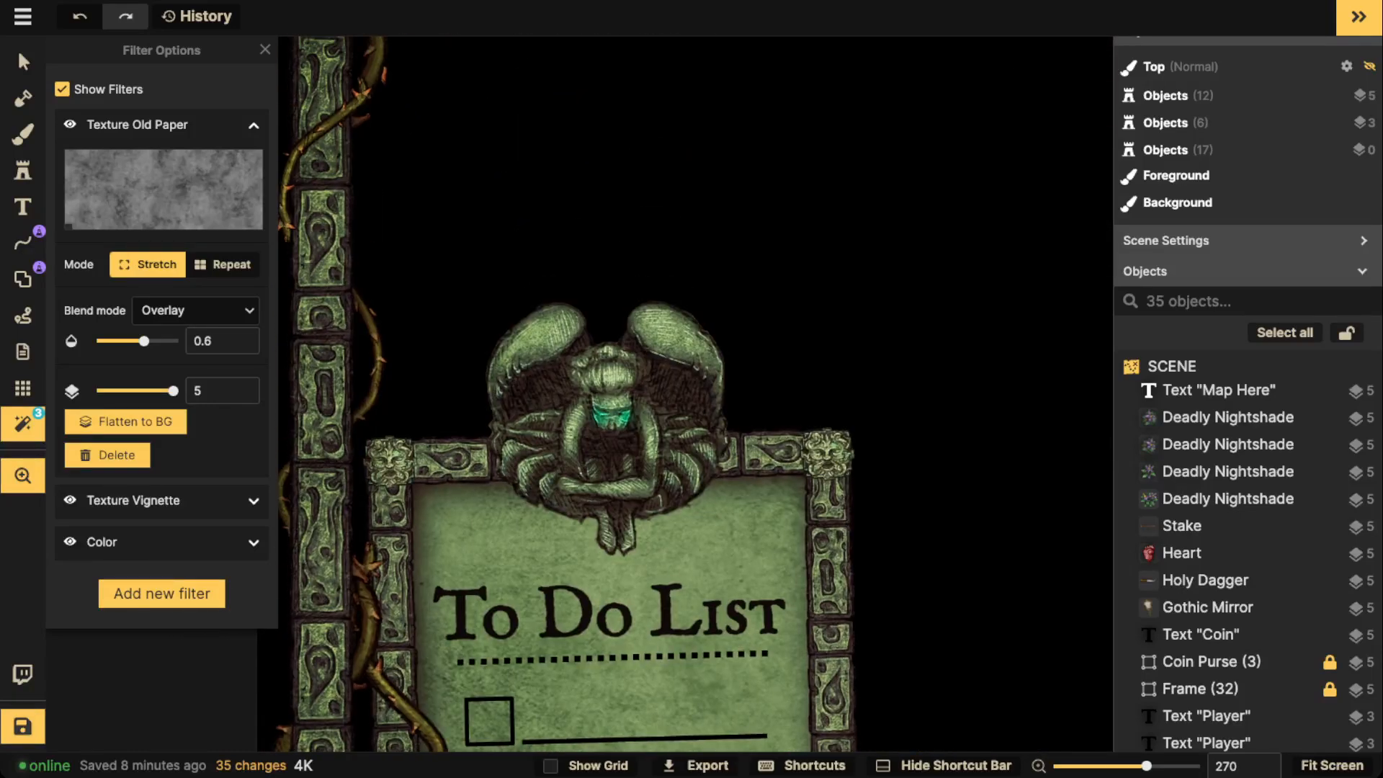
drag(619, 216, 497, 670)
drag(1059, 389, 58, 427)
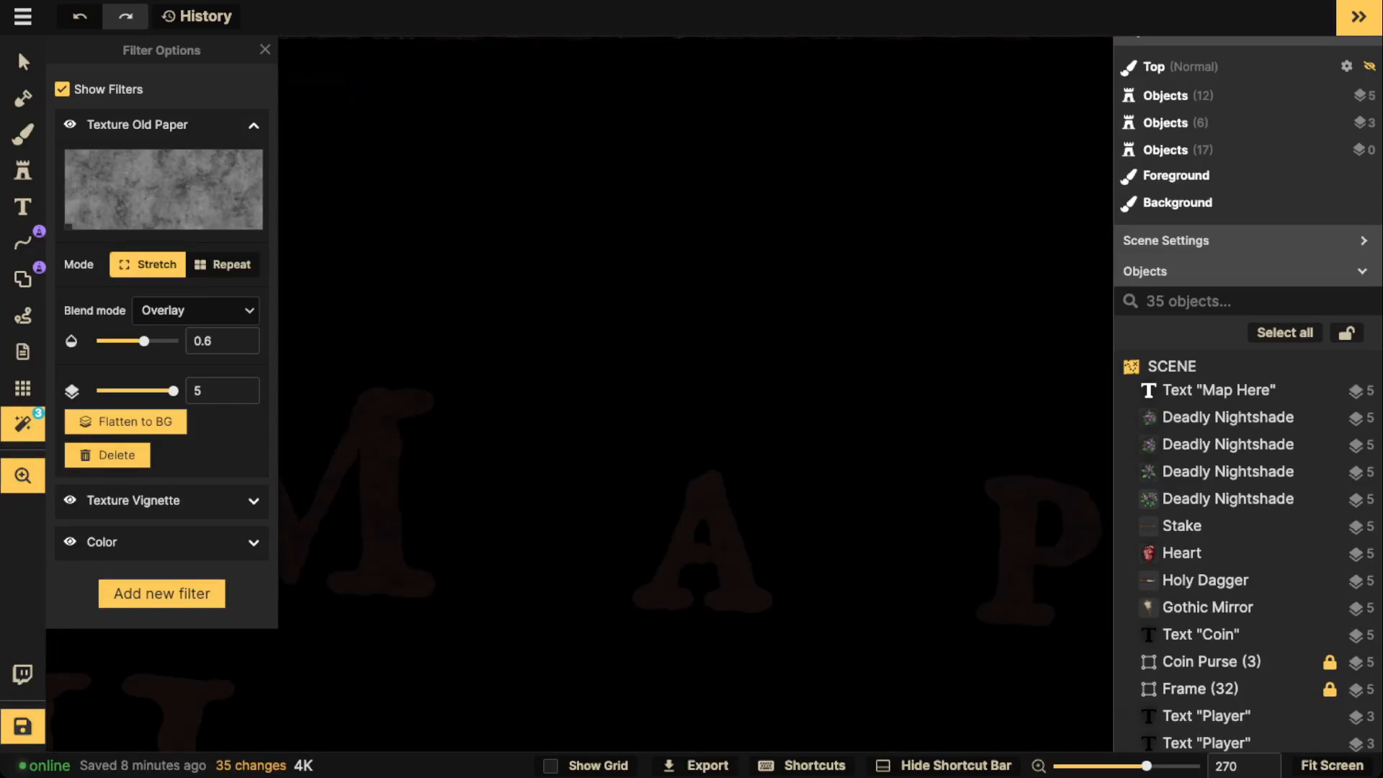
drag(900, 684, 489, 72)
drag(504, 684, 615, 150)
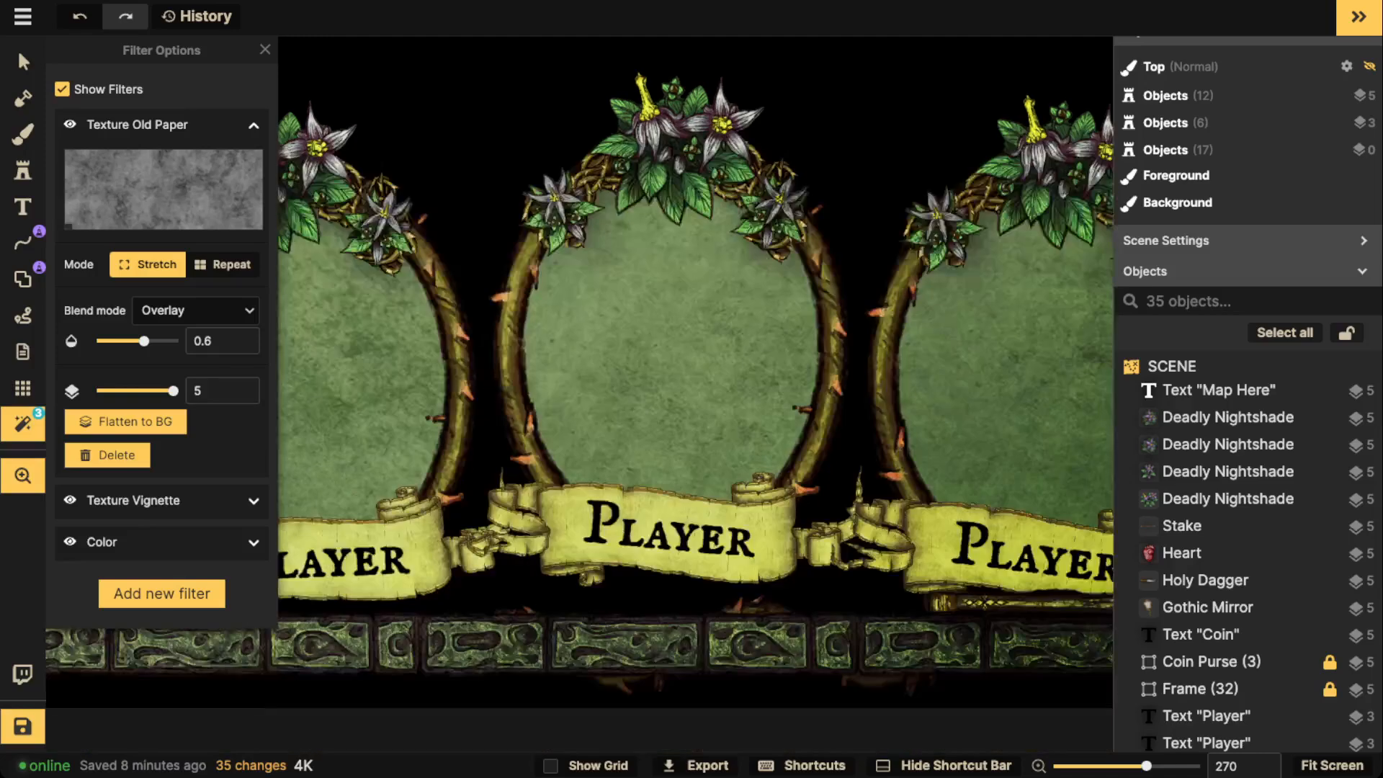
drag(915, 337, 594, 378)
scroll(594, 378, down, 3)
scroll(610, 364, down, 5)
drag(303, 338, 763, 358)
scroll(540, 340, down, 3)
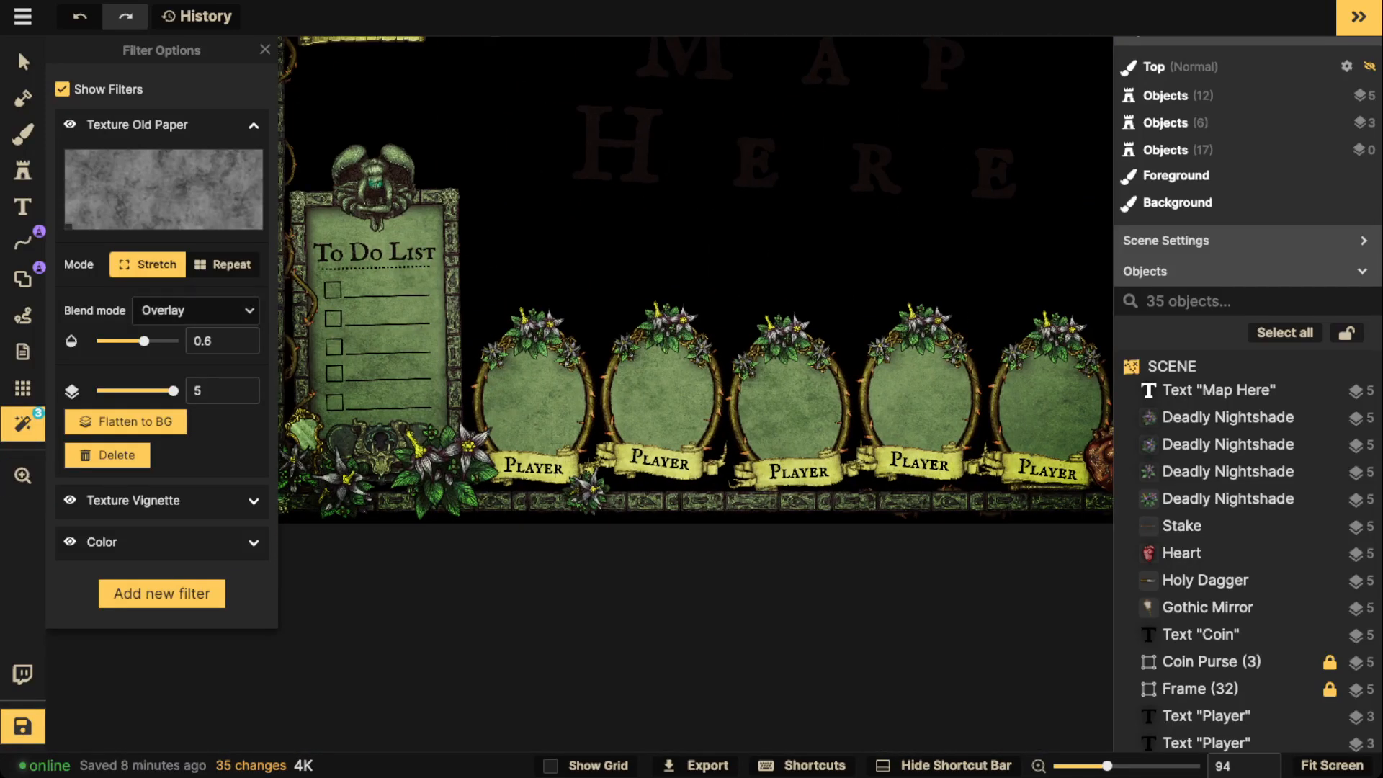
Step: Try different opacities for the Old Paper filter, ending at 1
drag(144, 341, 102, 342)
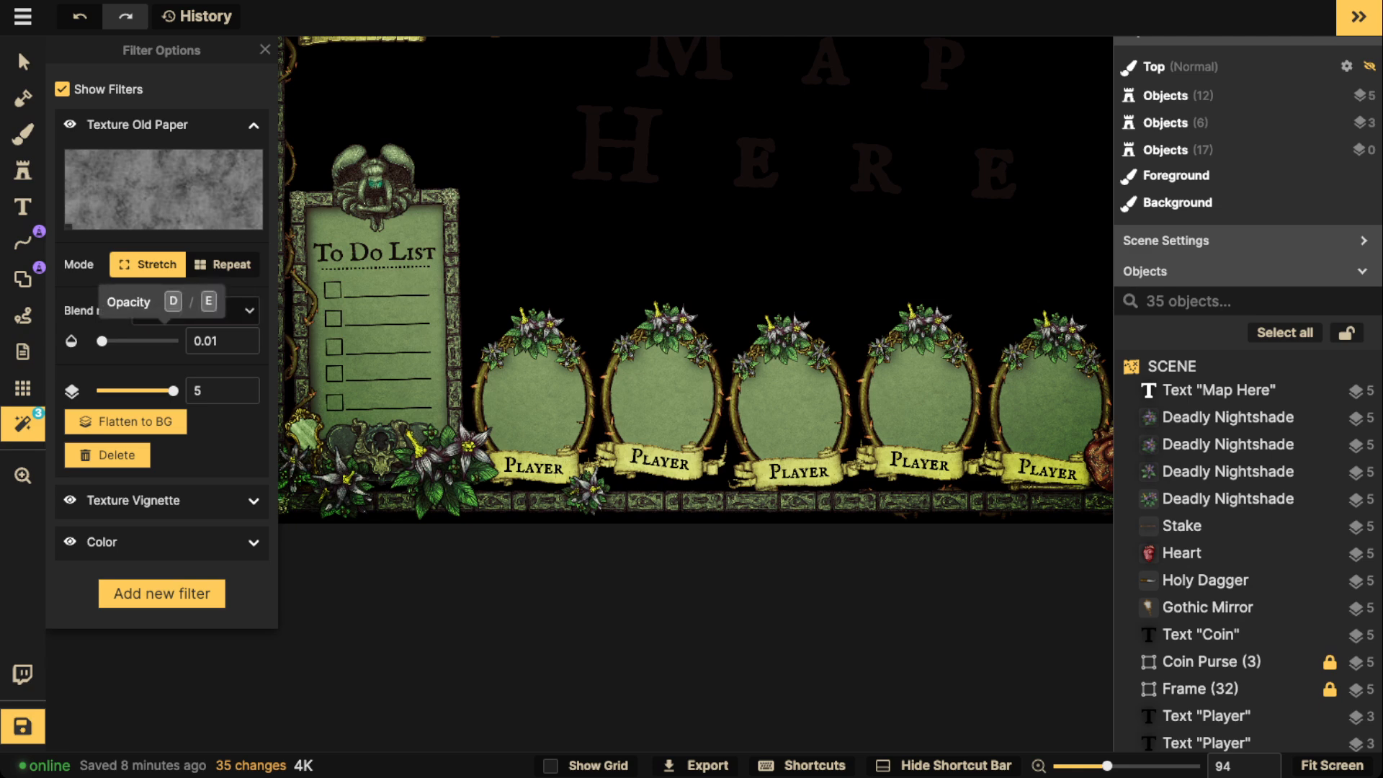
drag(102, 341, 173, 341)
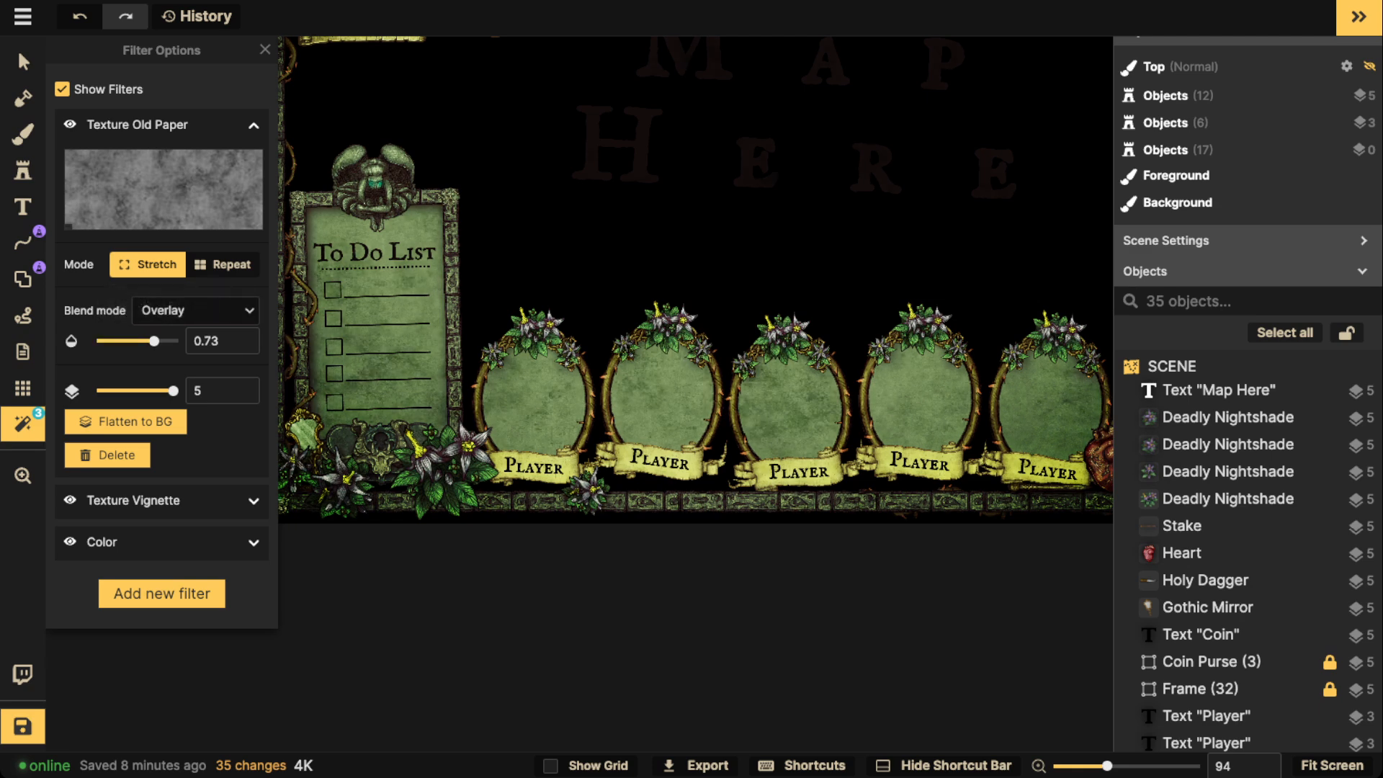
scroll(424, 305, down, 3)
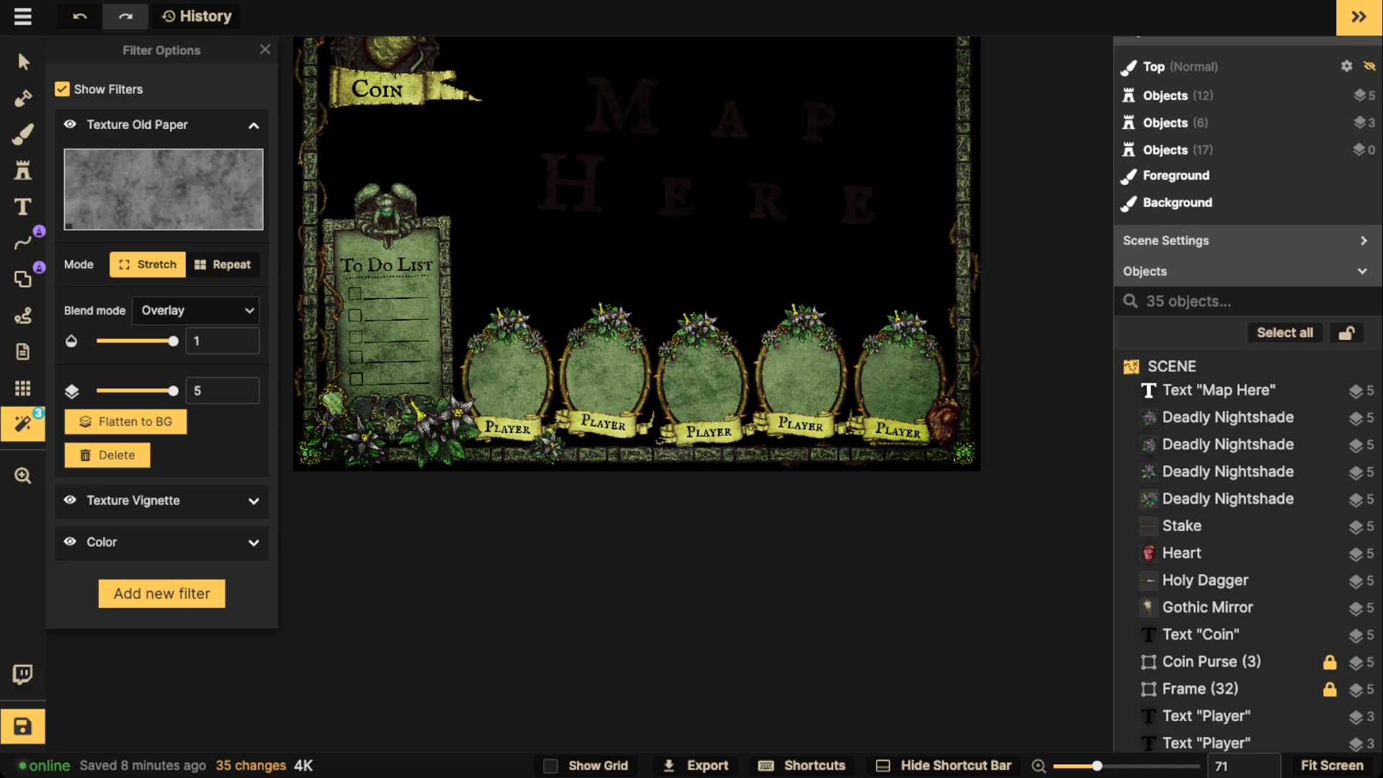
Step: Replace the custom filter's texture with Leather from the Fantasy World filters and set its opacity to 0.61
click(163, 190)
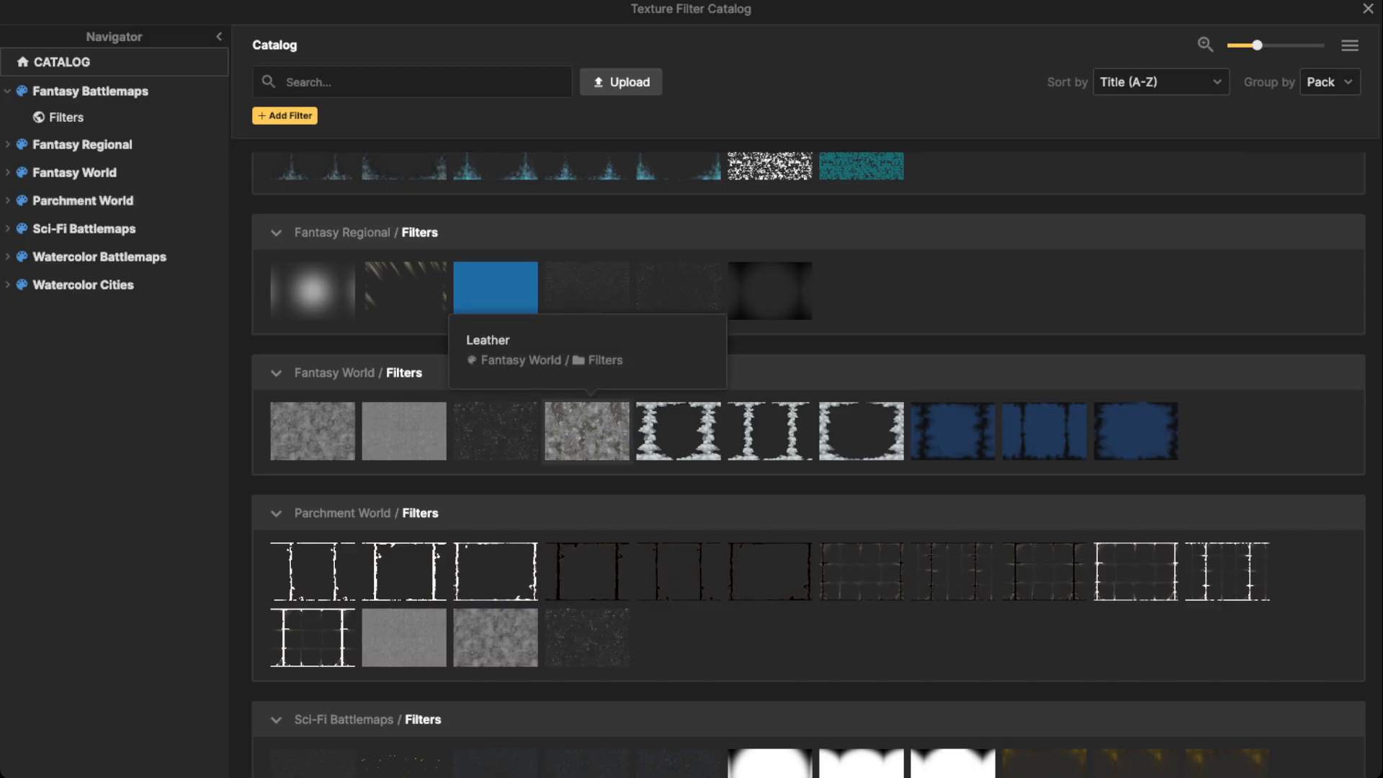
click(587, 431)
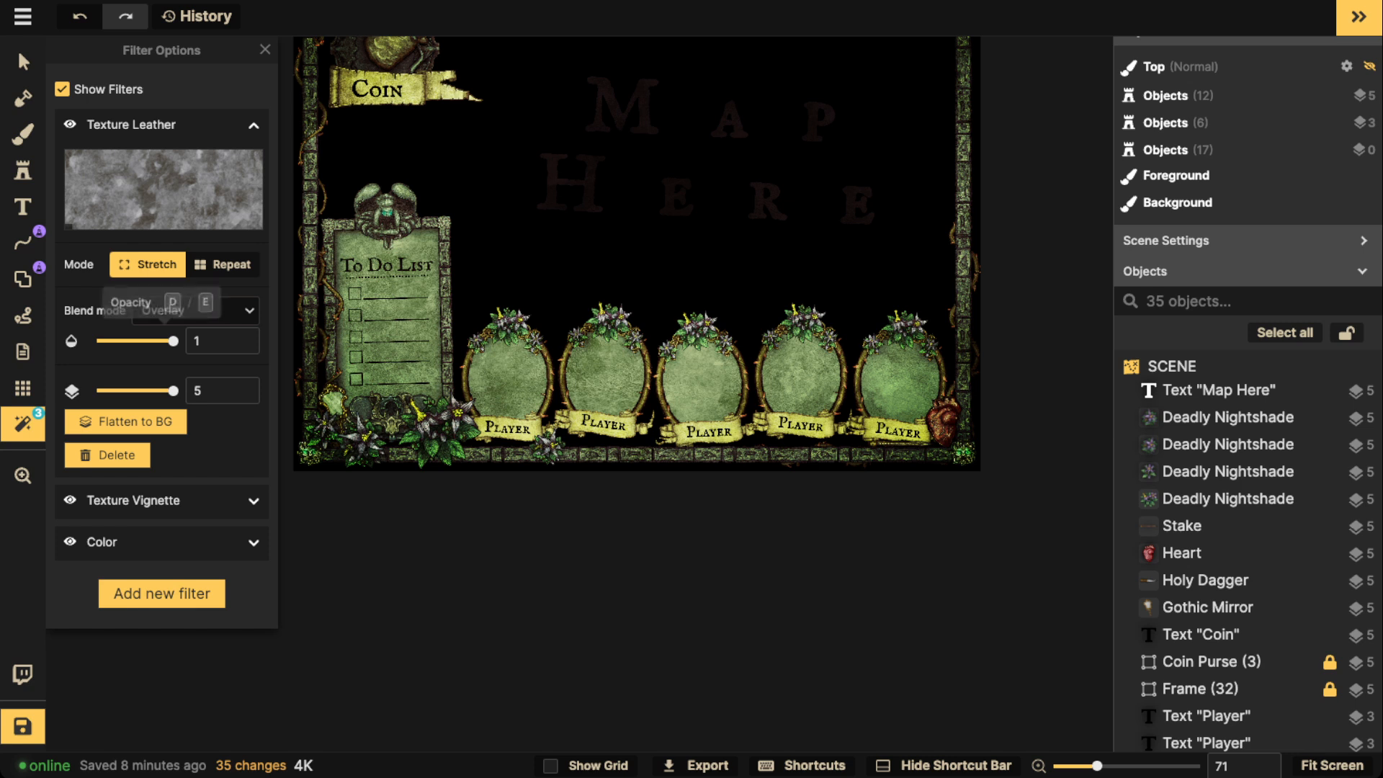
mouse_move(173, 341)
mouse_down()
mouse_move(36, 351)
mouse_move(147, 342)
mouse_up()
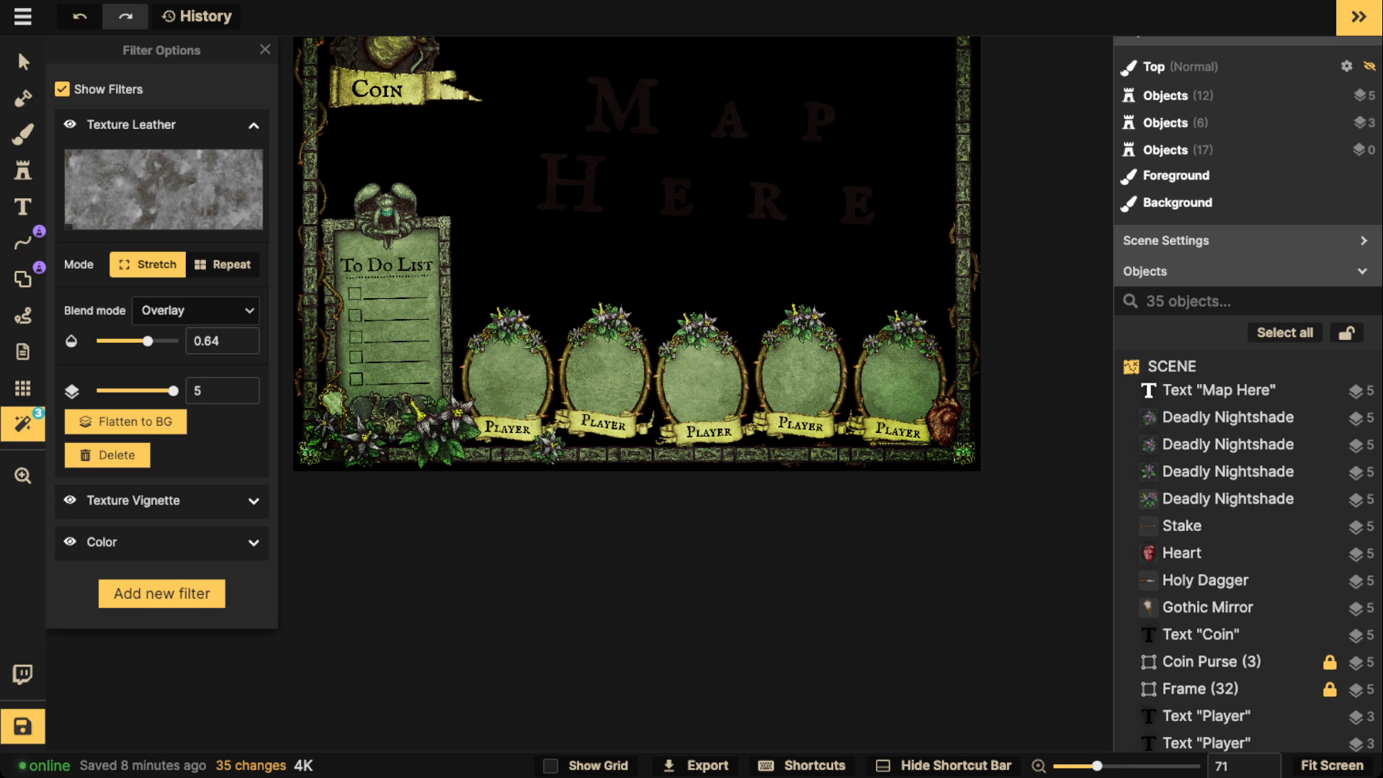
drag(147, 342, 173, 342)
scroll(433, 332, up, 5)
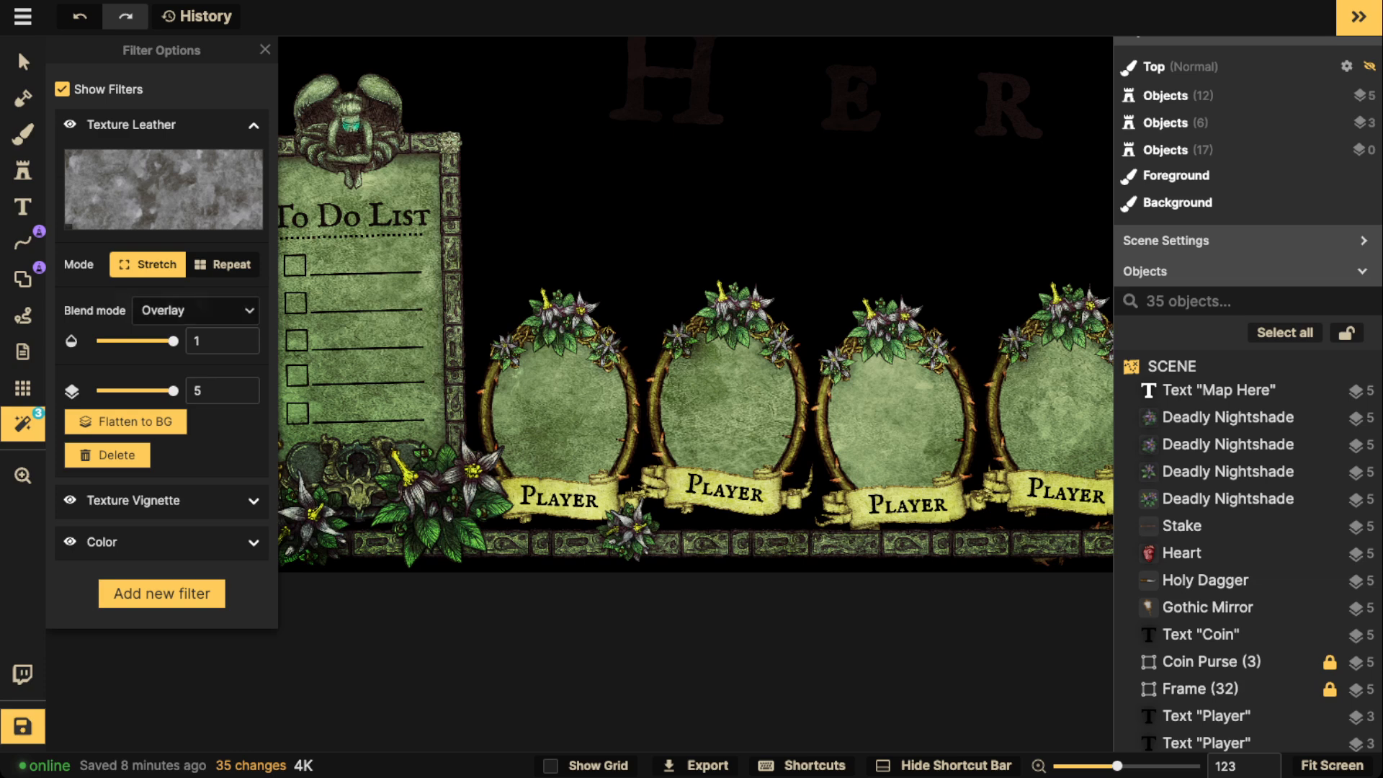
drag(173, 341, 145, 342)
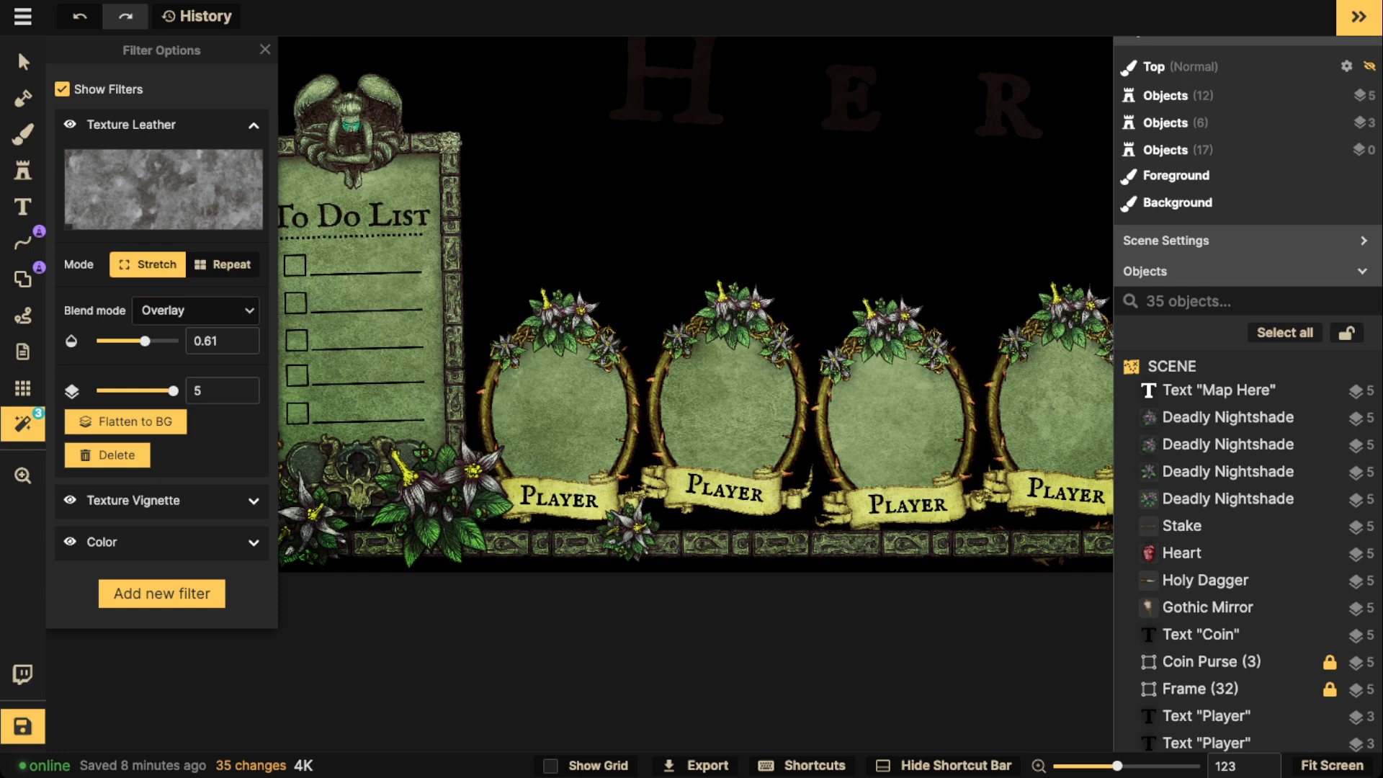
click(23, 62)
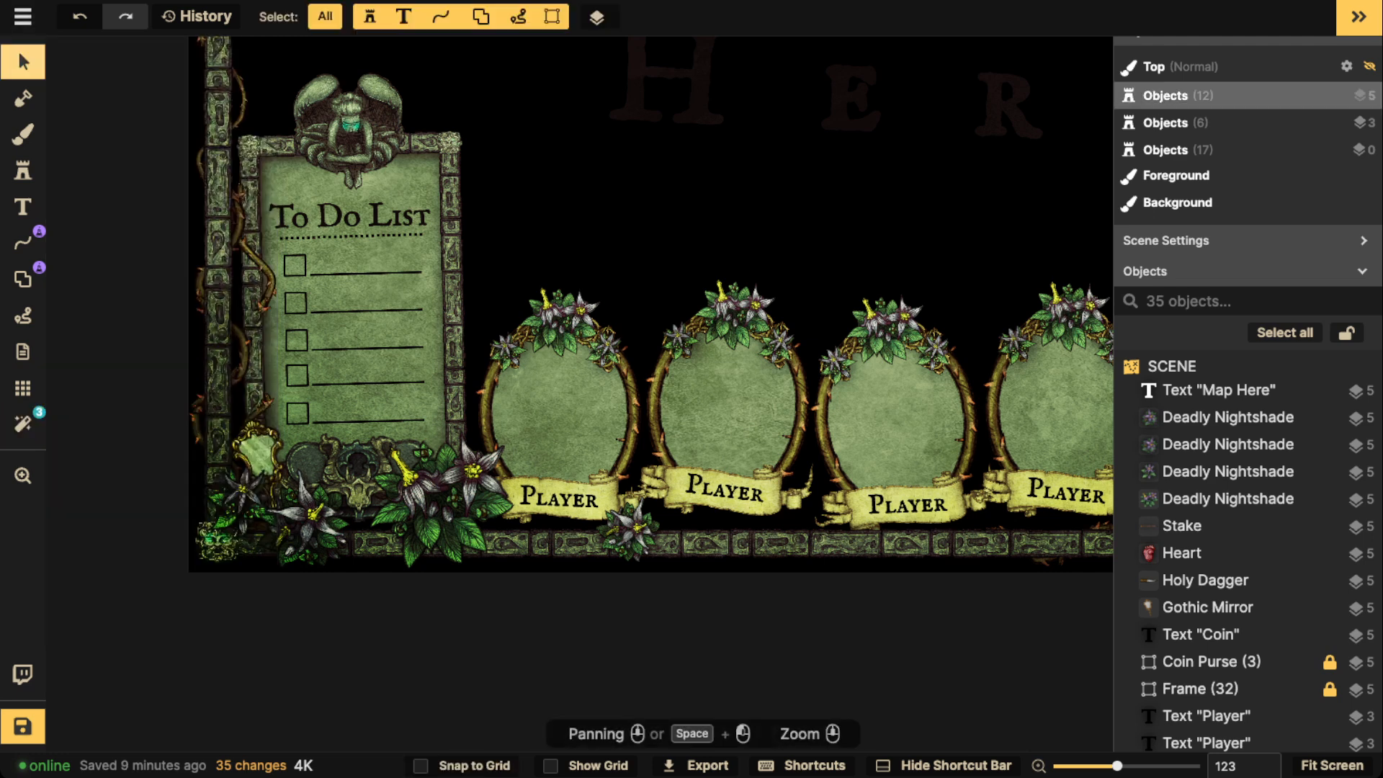
scroll(296, 202, down, 5)
drag(695, 324, 642, 449)
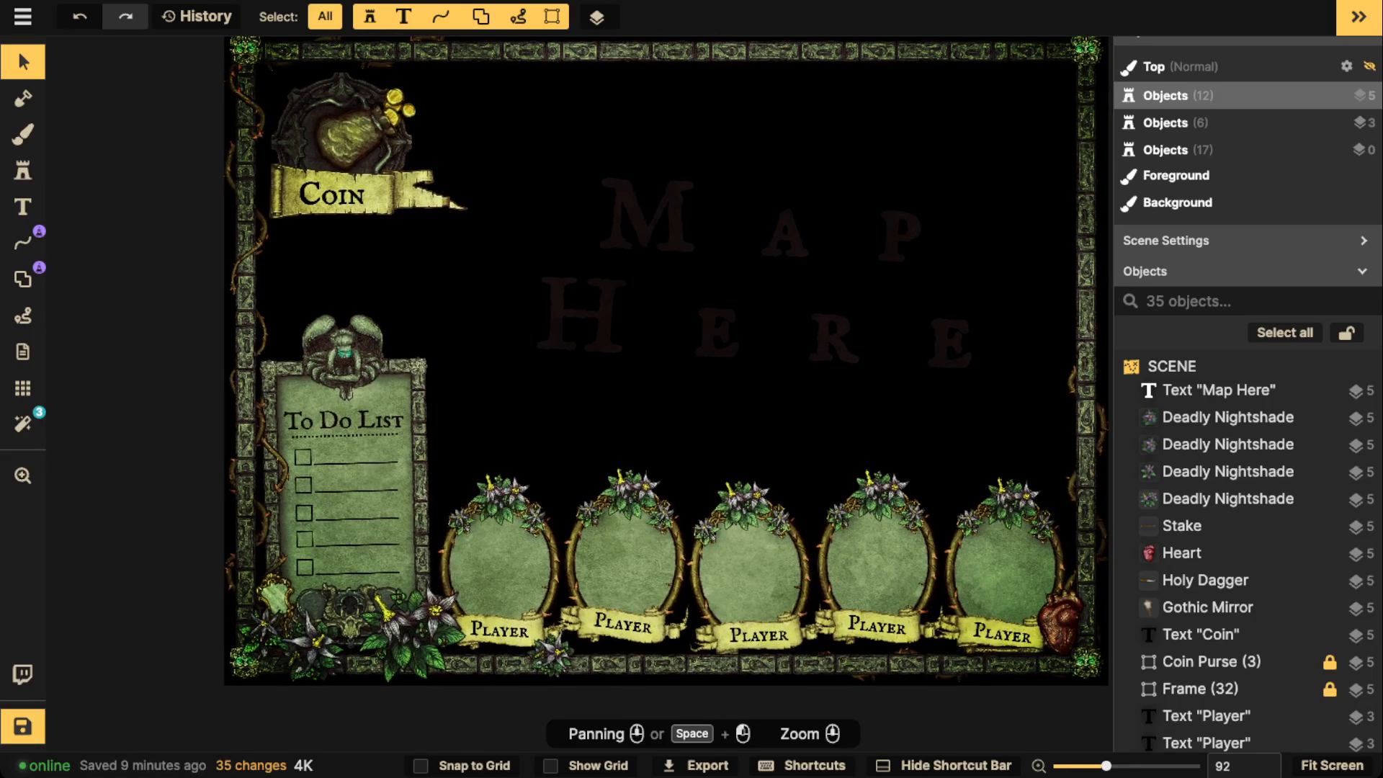
Step: Search the stamp catalog for "blood" and choose the Blood stamp from Watercolor Battlemaps Dungeon
scroll(850, 353, down, 3)
drag(850, 346, 738, 357)
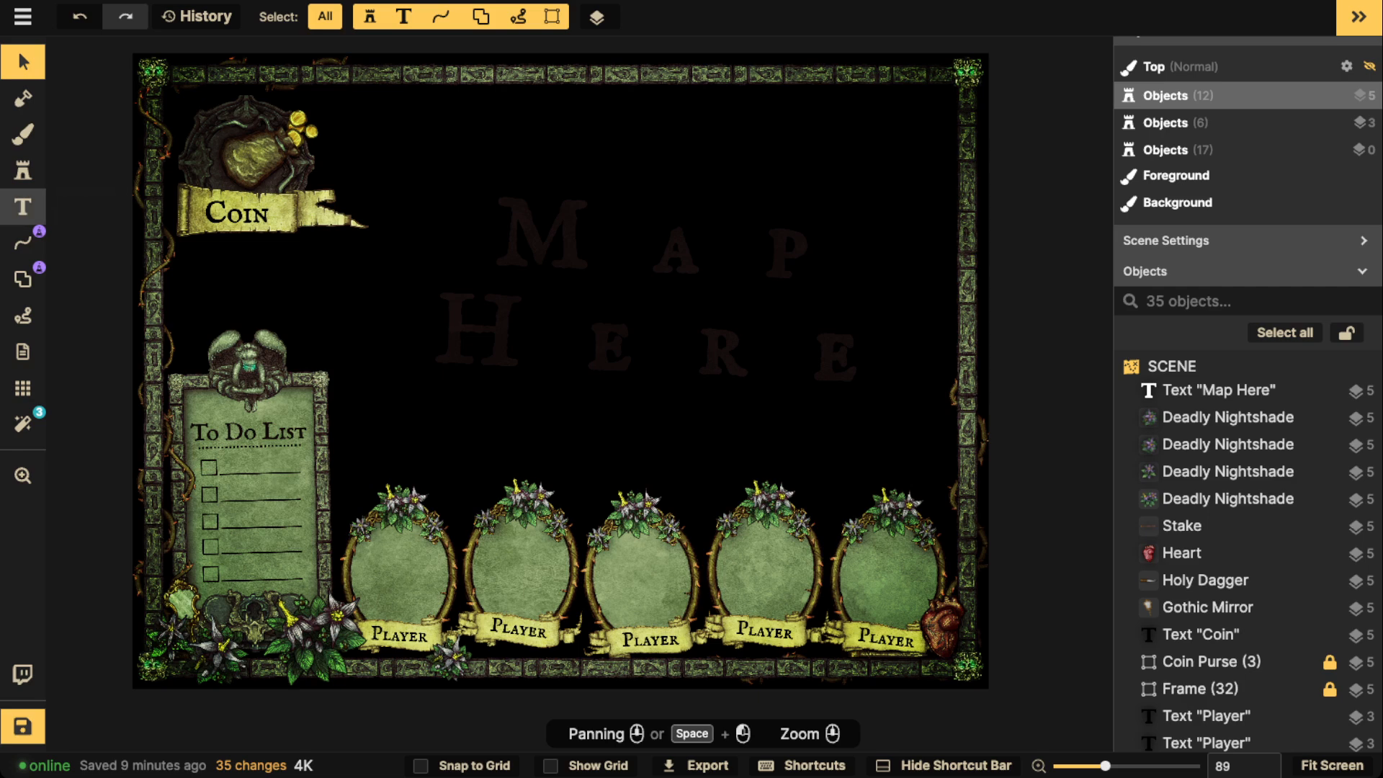
click(23, 171)
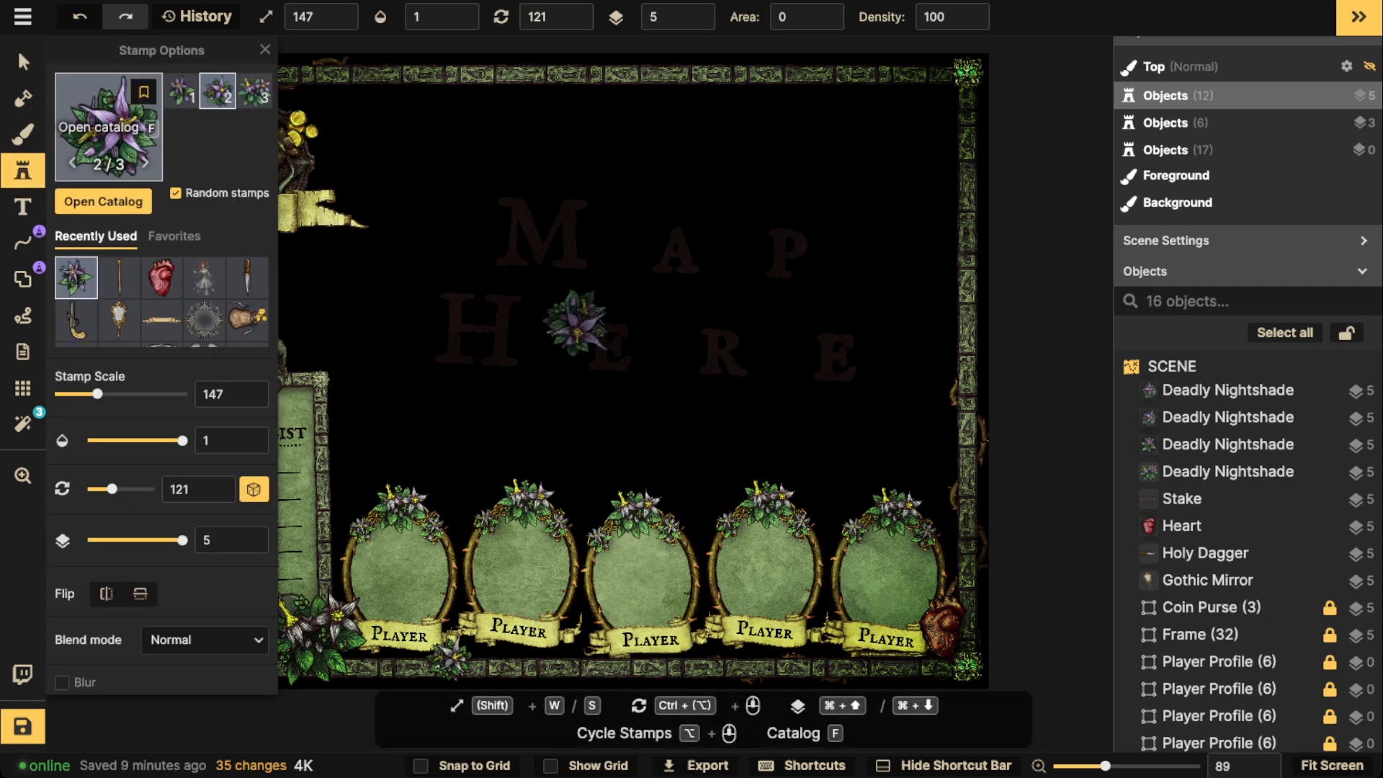
click(108, 126)
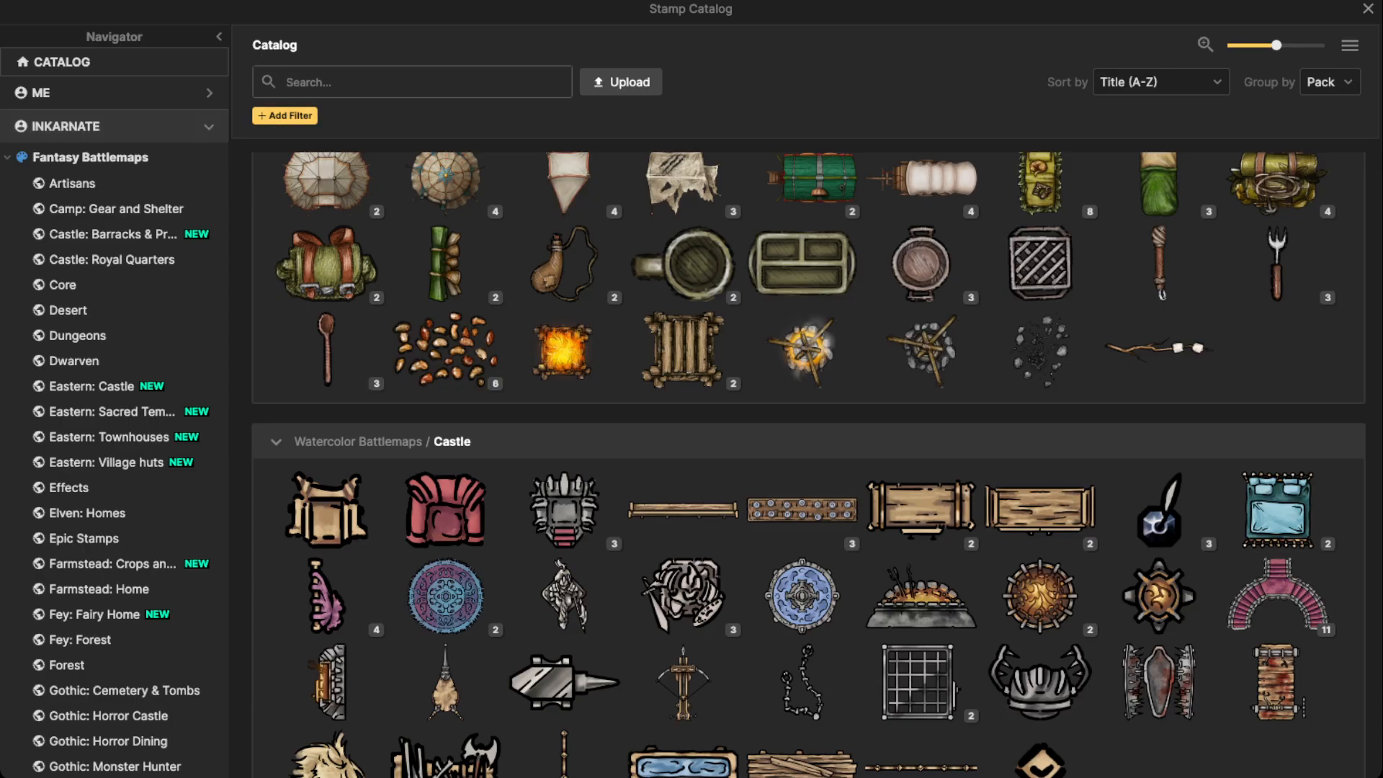
text(blood)
key(Return)
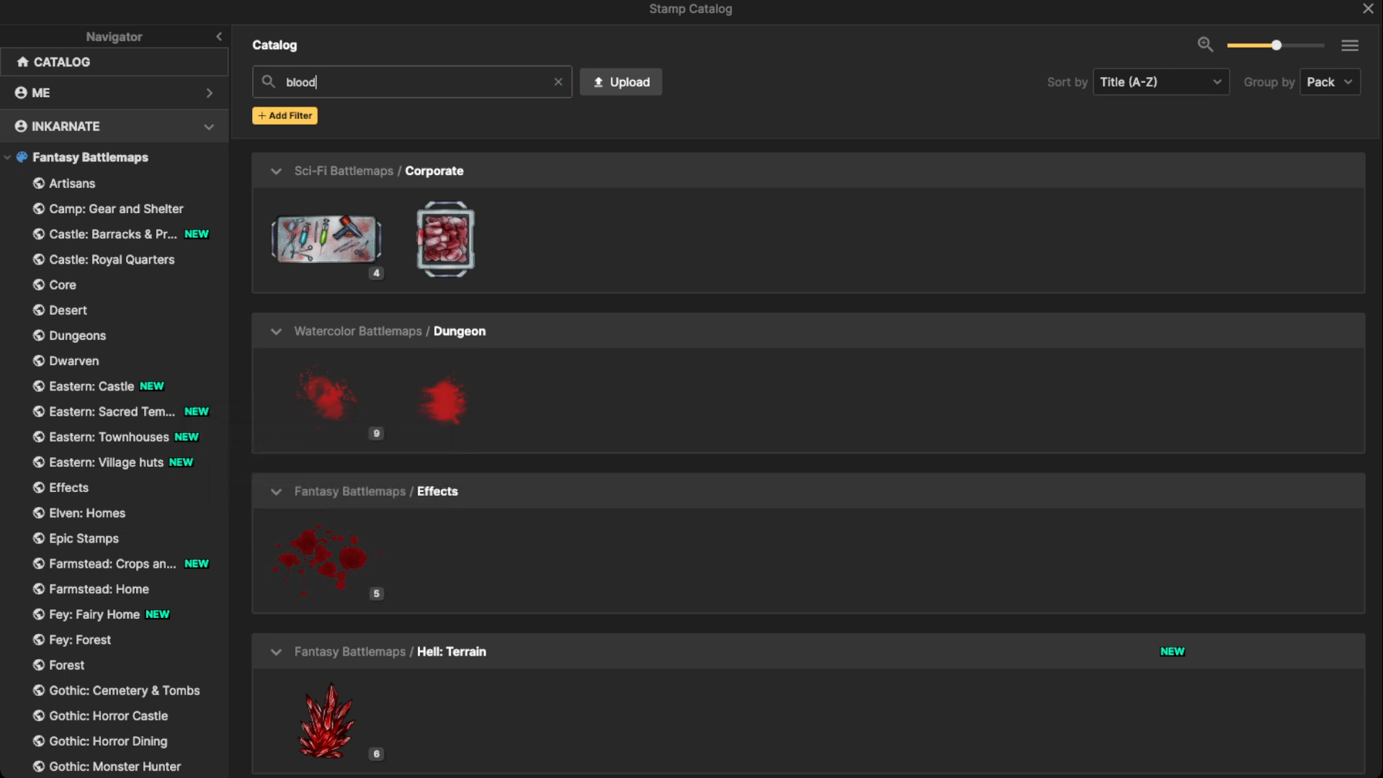
mouse_move(326, 400)
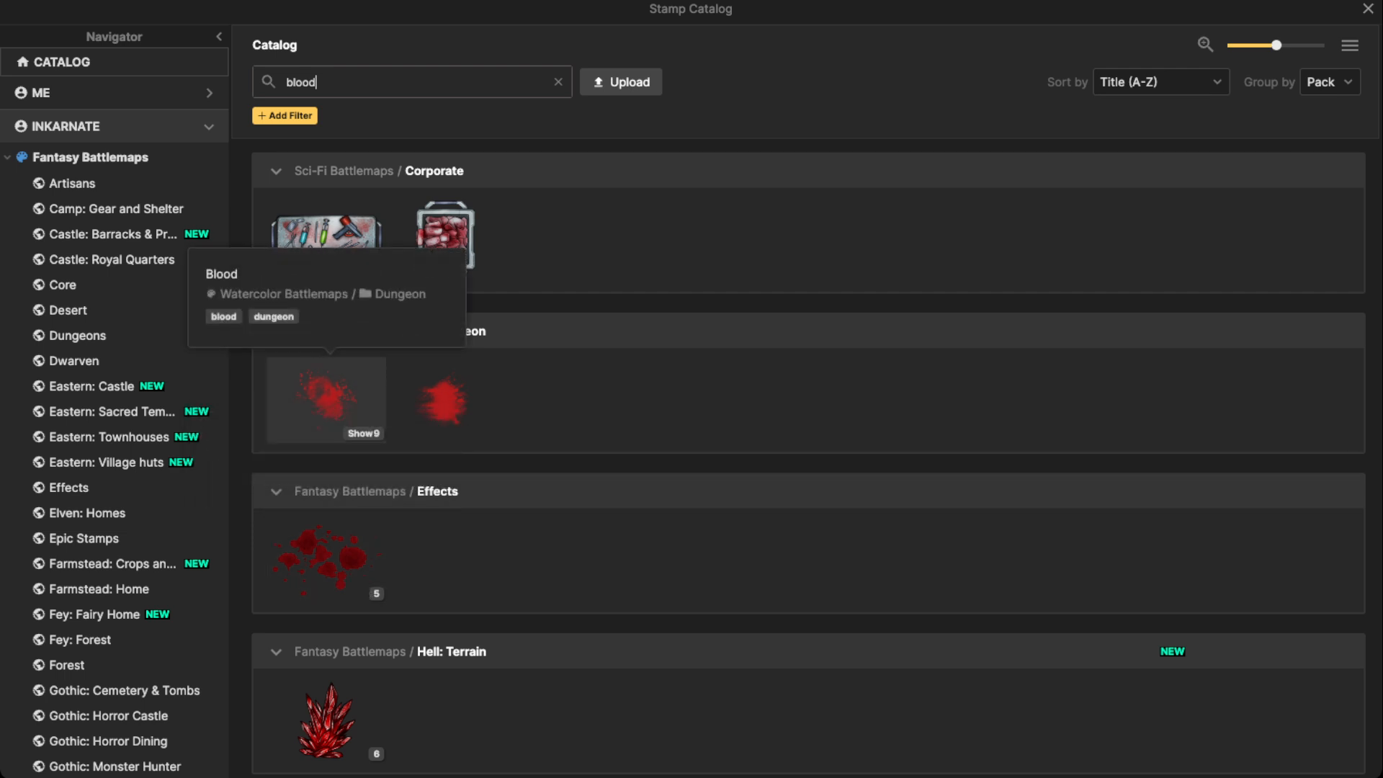
click(326, 396)
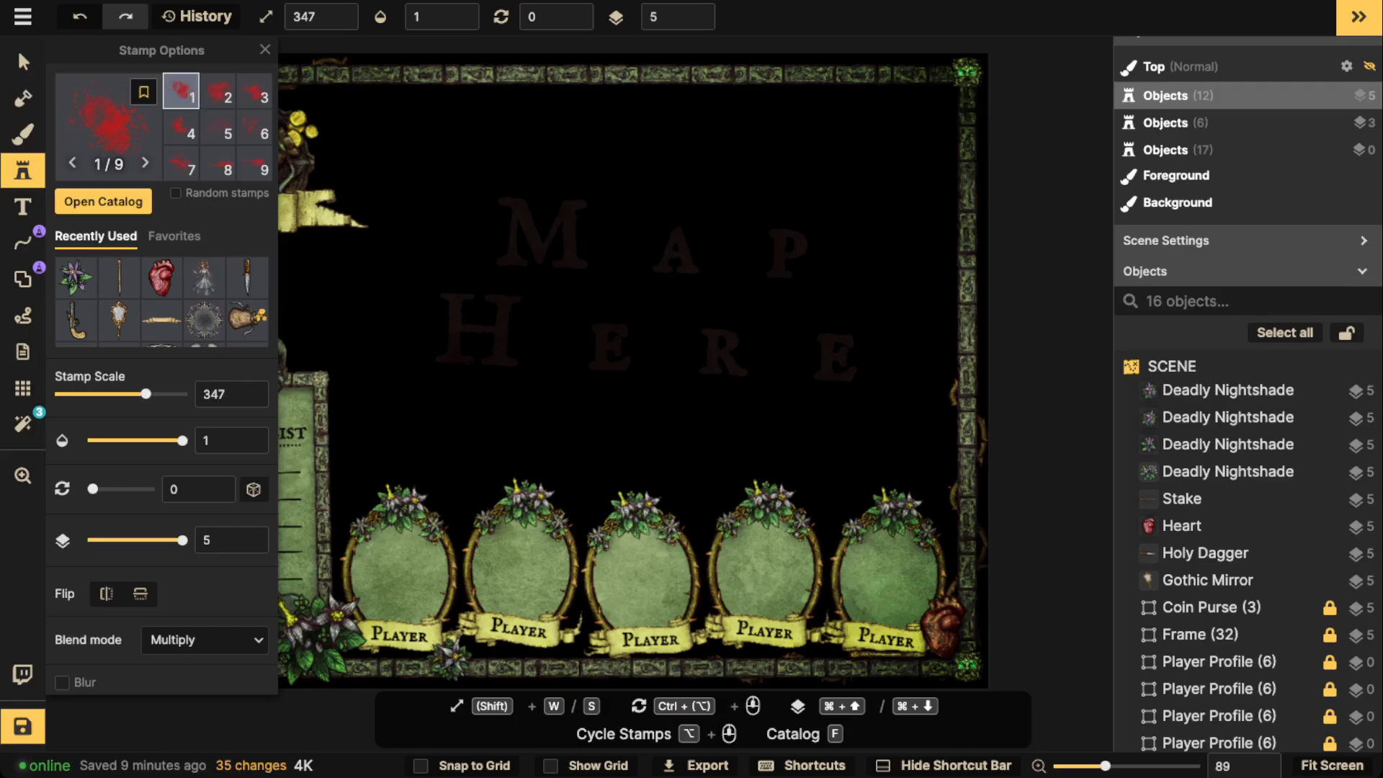
Step: Stamp the blood splatter at scale 357 over the to-do list and shift it down toward the first player frame
key(w)
key(space)
drag(304, 497, 688, 415)
click(691, 424)
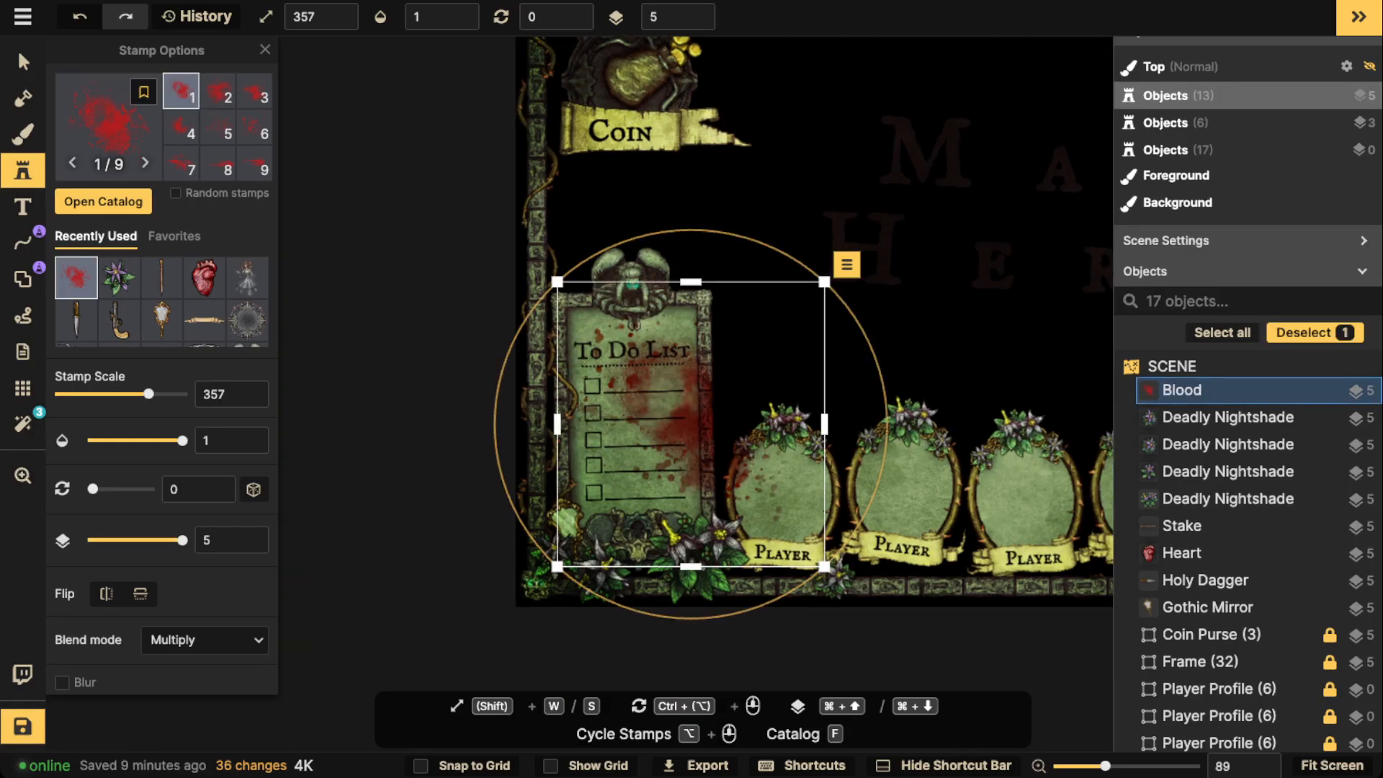
click(23, 63)
key(space)
drag(505, 392, 364, 290)
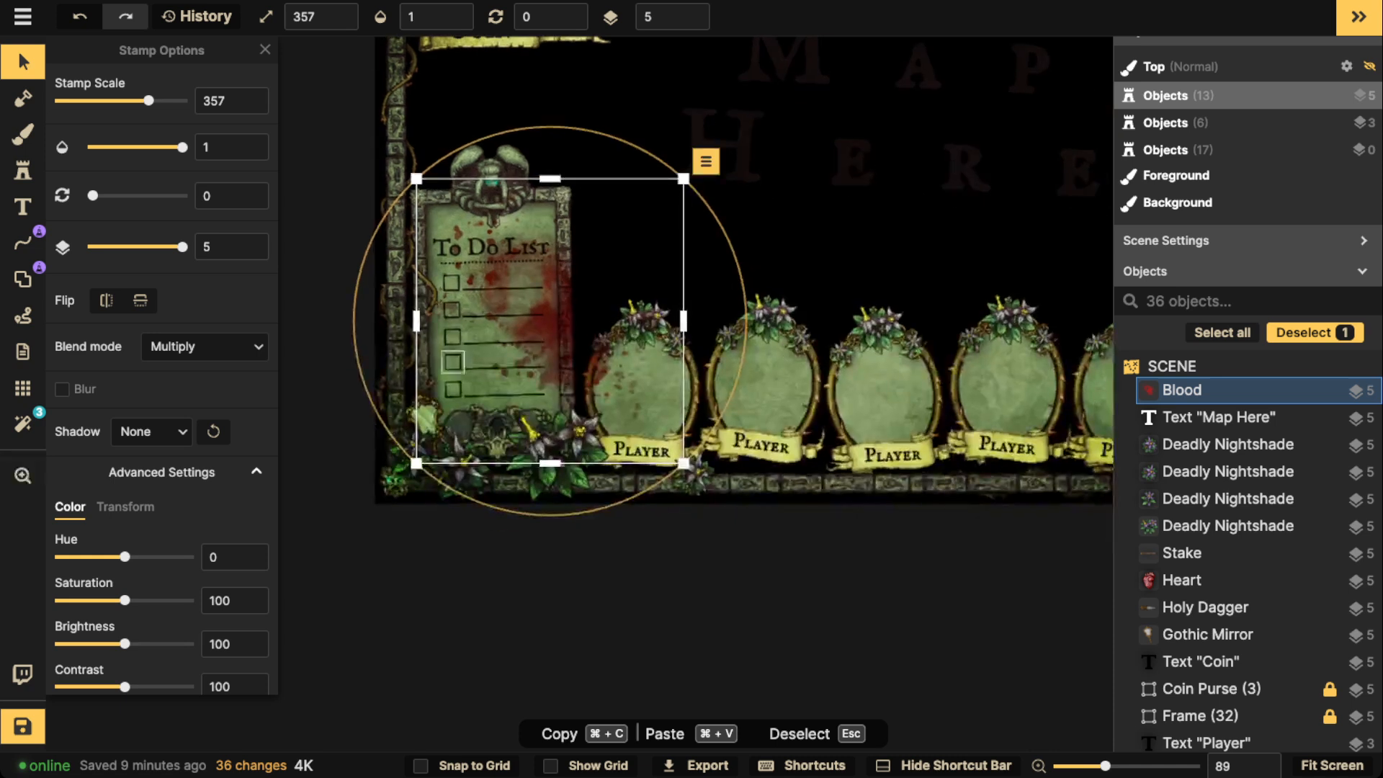
mouse_move(183, 147)
mouse_down()
mouse_move(148, 147)
mouse_move(183, 147)
mouse_up()
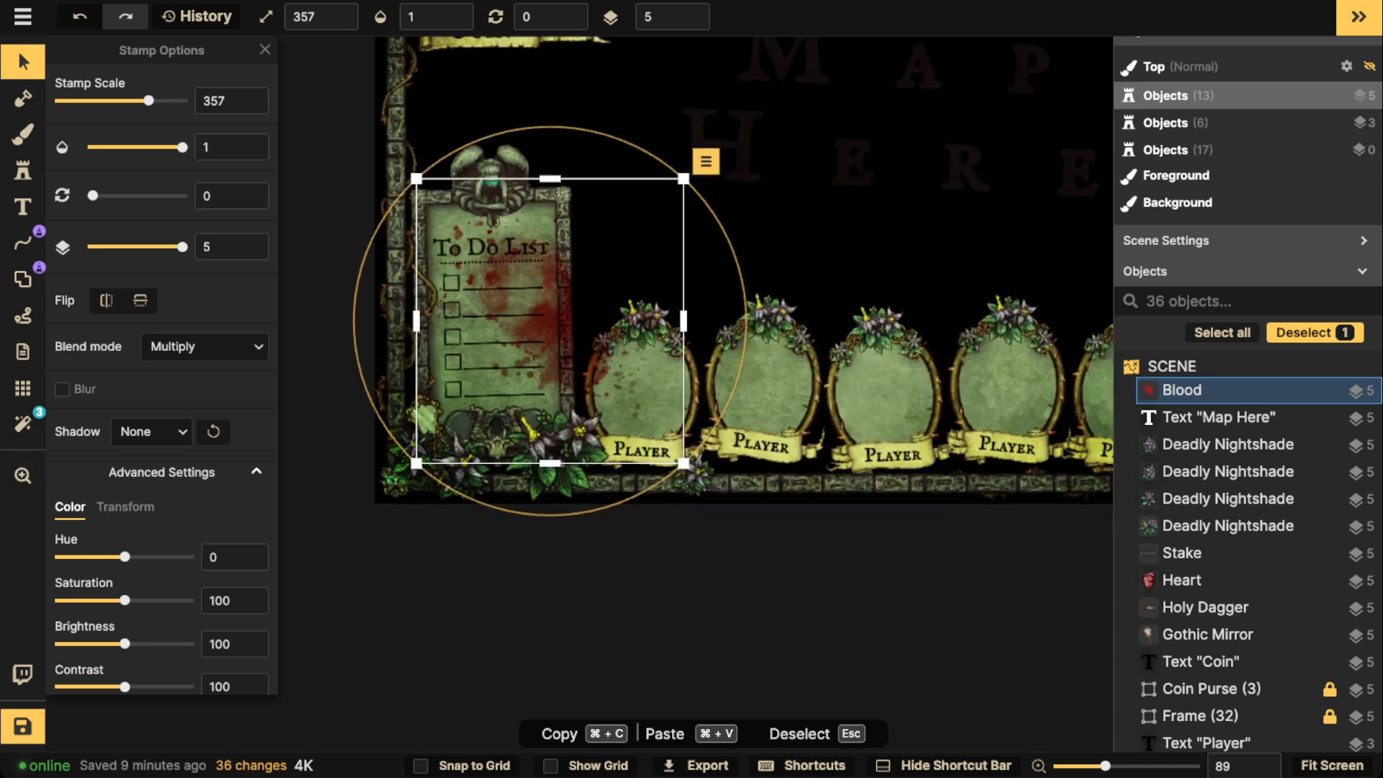
drag(550, 320, 565, 365)
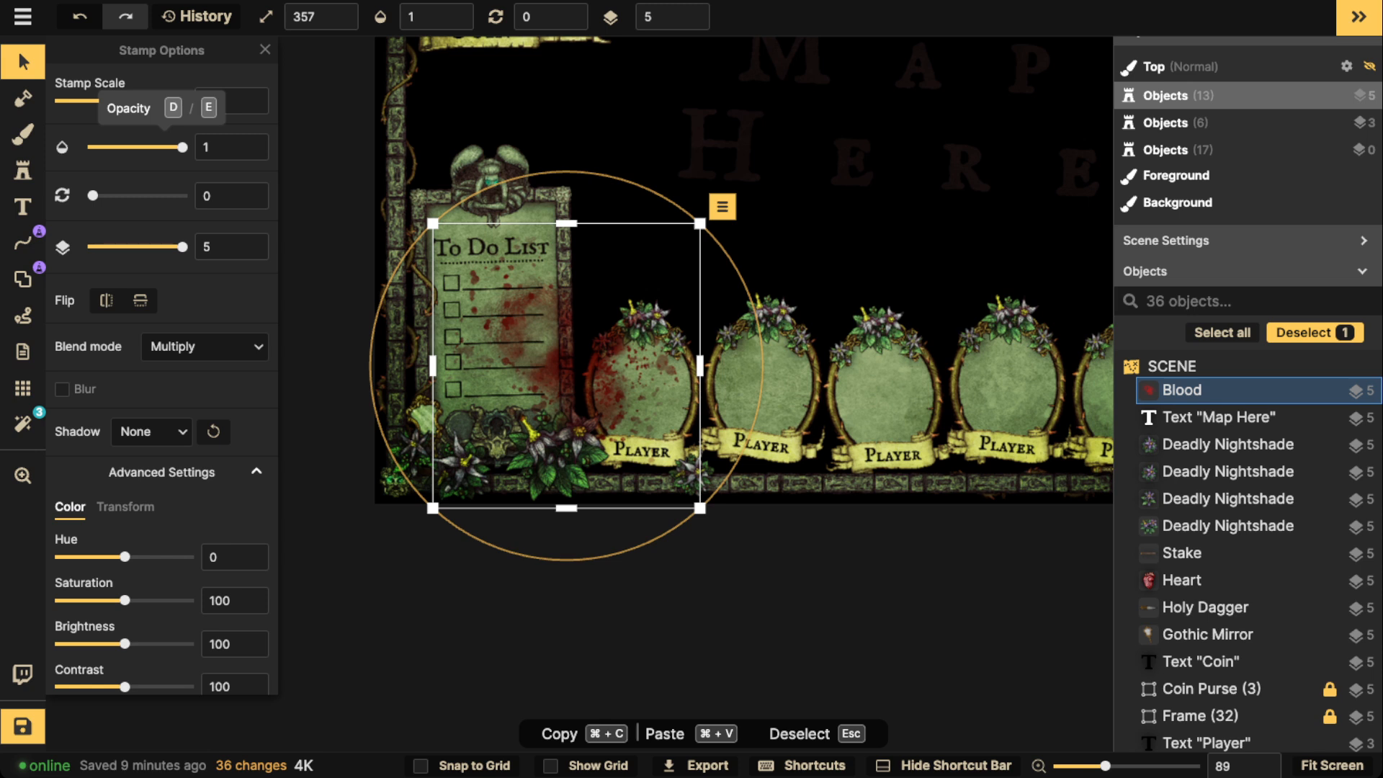
Step: Set the blood splatter's opacity to 0.67 and scale to 227, and reposition it between the to-do list and first player frame
mouse_move(165, 147)
mouse_down()
mouse_move(140, 147)
mouse_move(160, 147)
mouse_up()
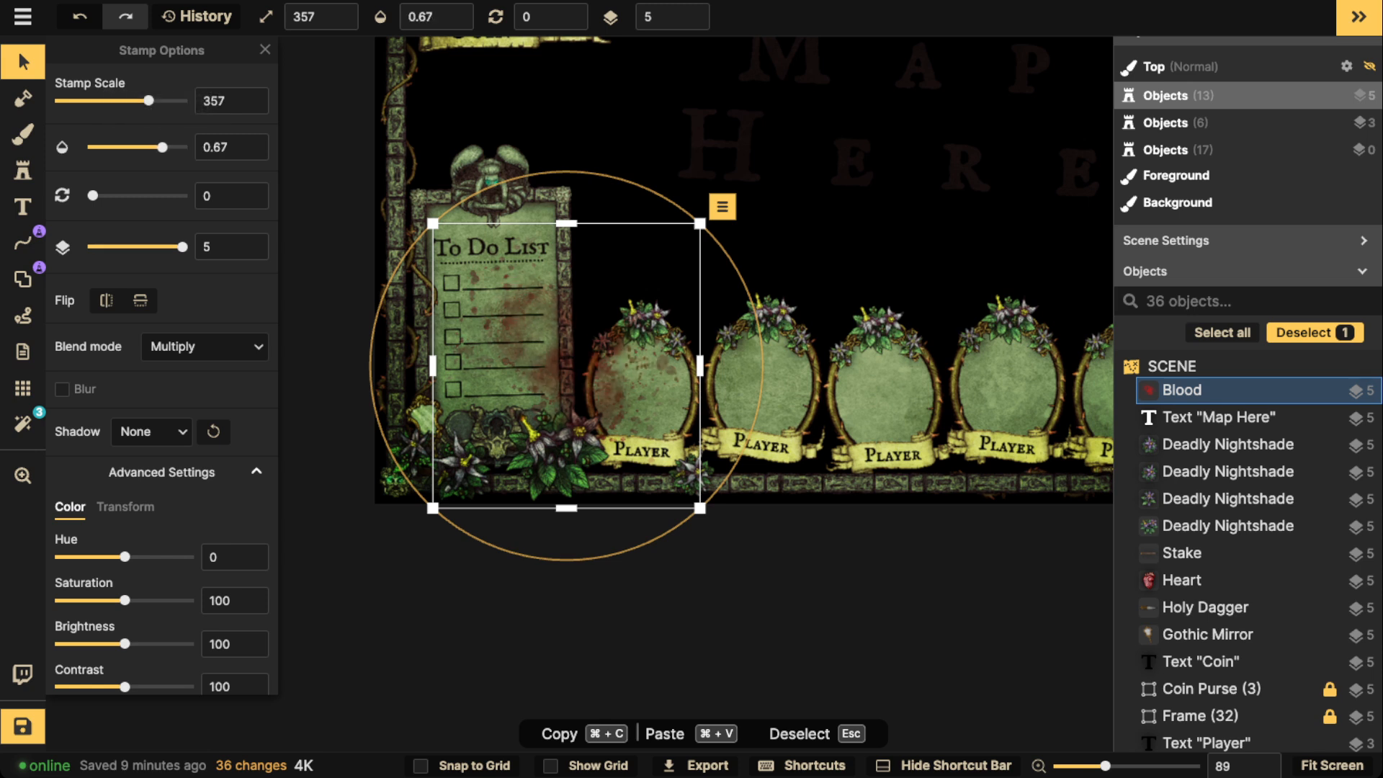
drag(149, 100, 124, 100)
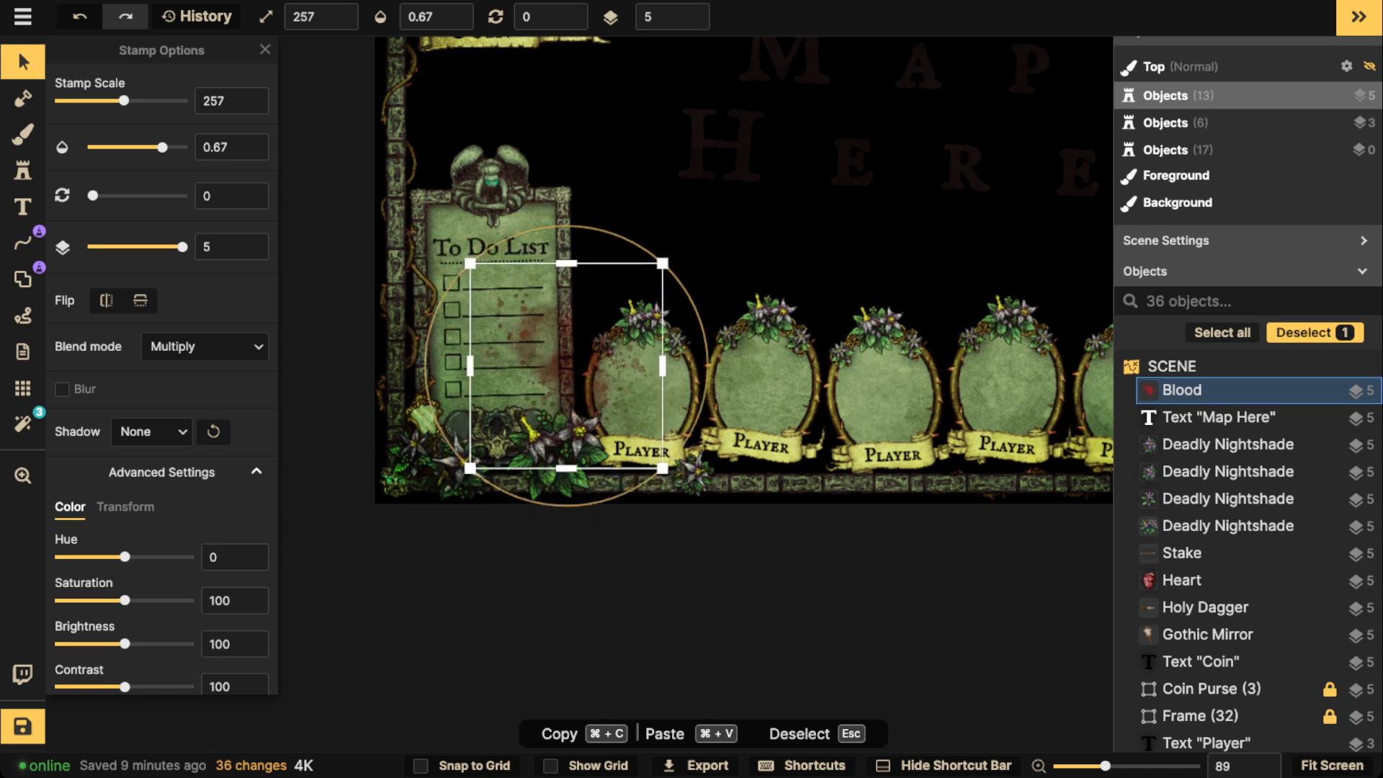
scroll(566, 366, down, 1)
mouse_move(566, 366)
mouse_down()
mouse_move(567, 410)
mouse_move(580, 335)
mouse_move(575, 390)
mouse_up()
scroll(567, 410, down, 2)
Step: Stamp the fourth blood variant at scale 267 over the coin purse and its banner
click(23, 170)
click(255, 163)
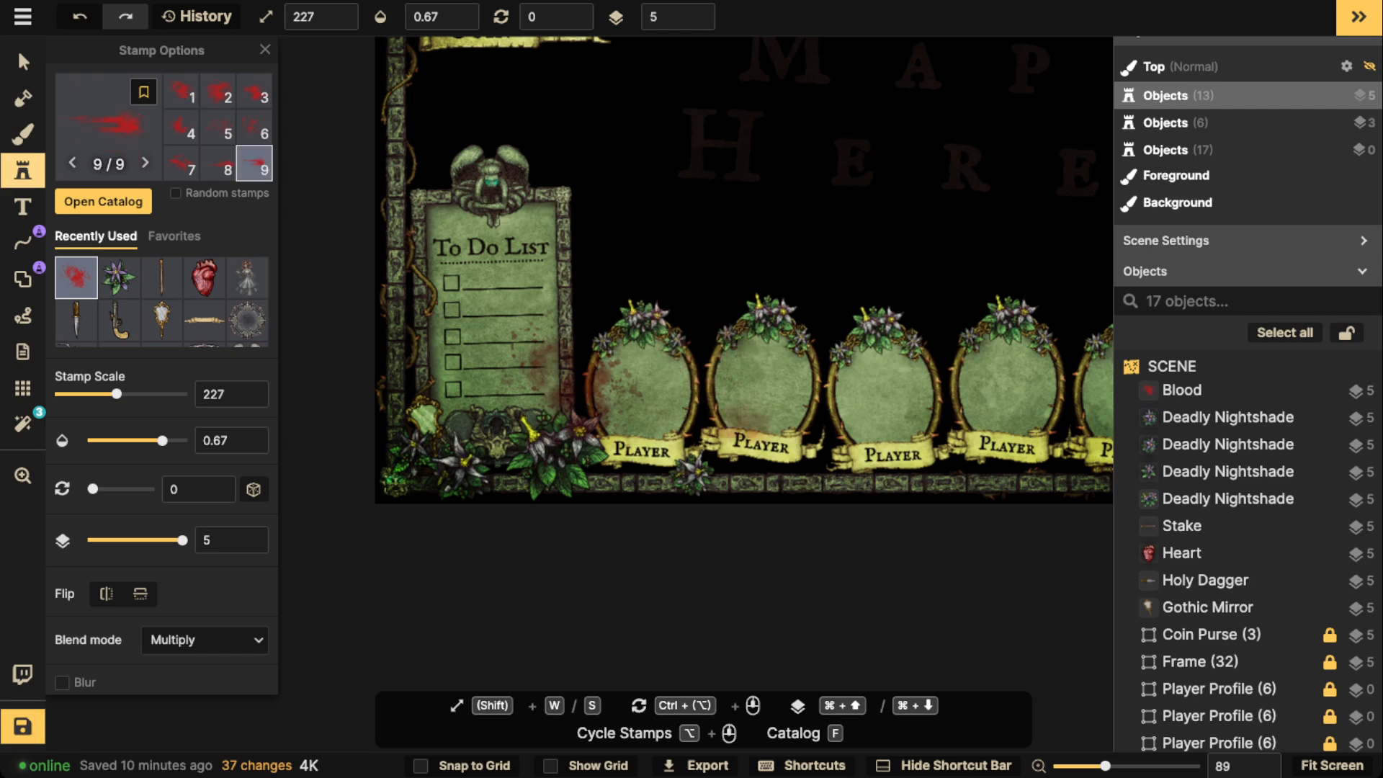
scroll(576, 317, up, 1)
drag(562, 277, 690, 571)
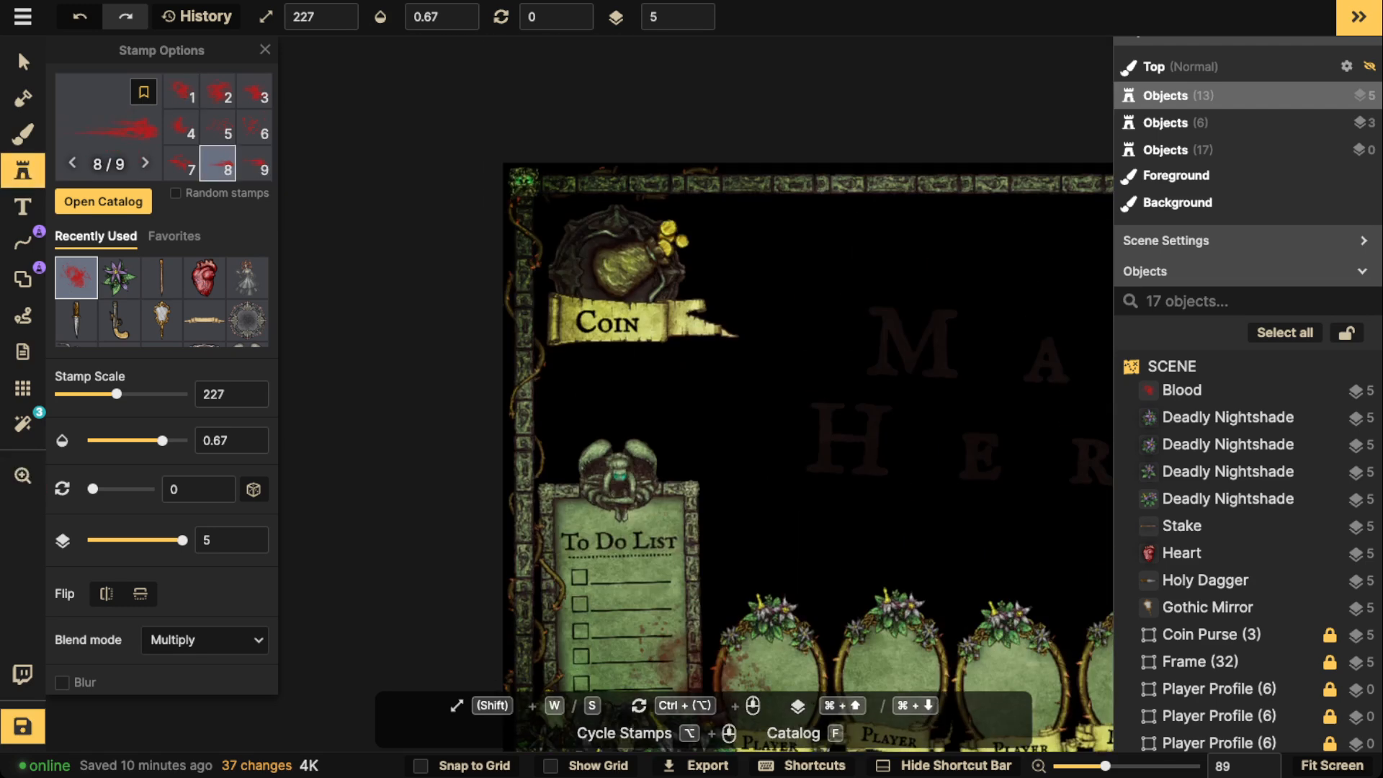
scroll(627, 319, up, 1)
scroll(587, 304, up, 5)
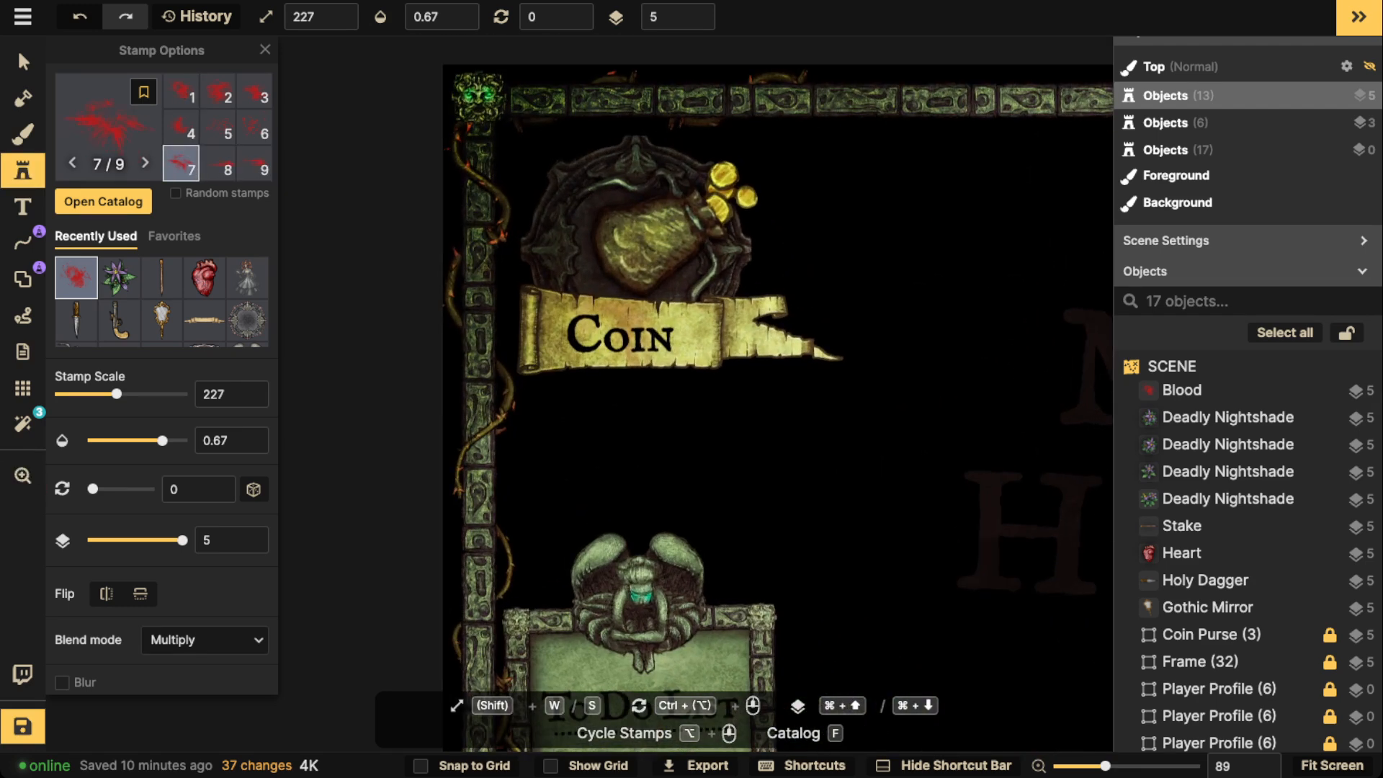
scroll(587, 304, up, 1)
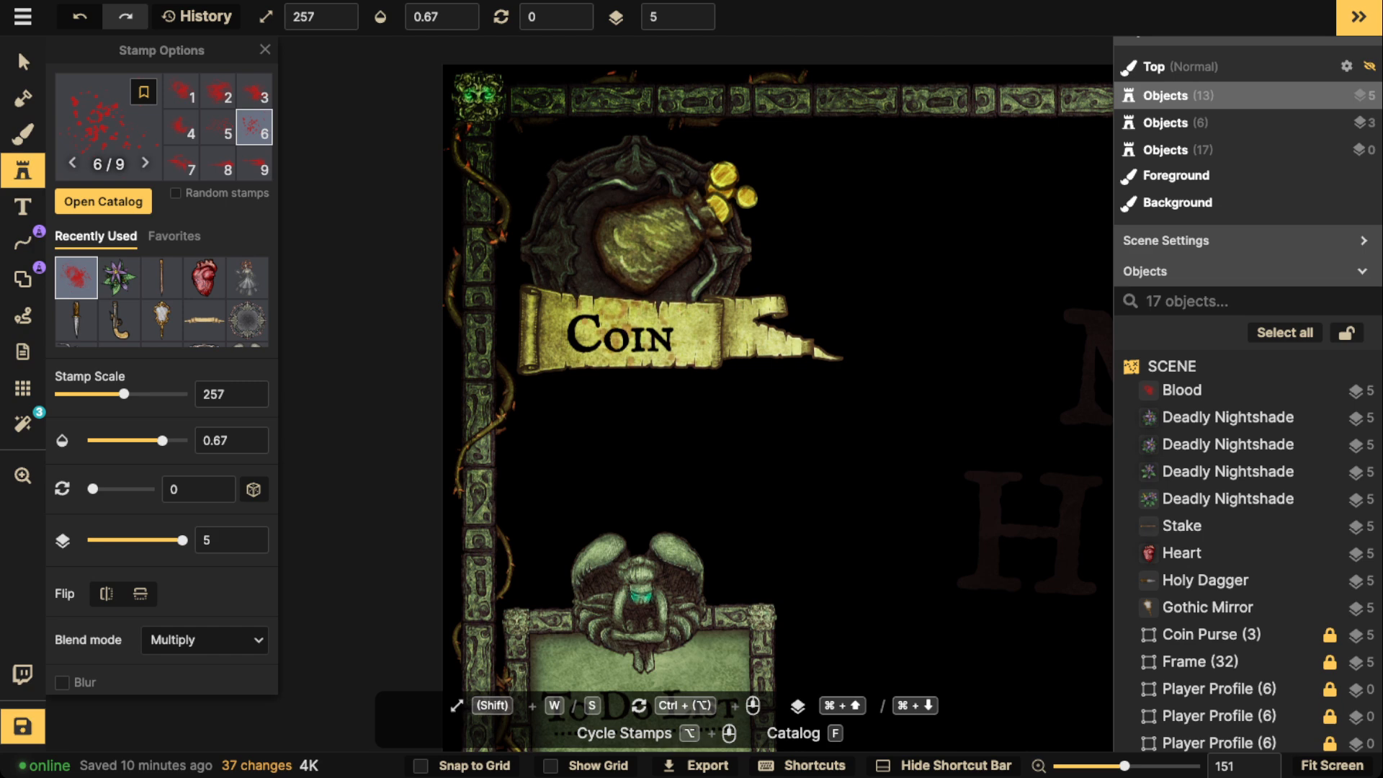
scroll(638, 328, up, 1)
scroll(638, 327, up, 1)
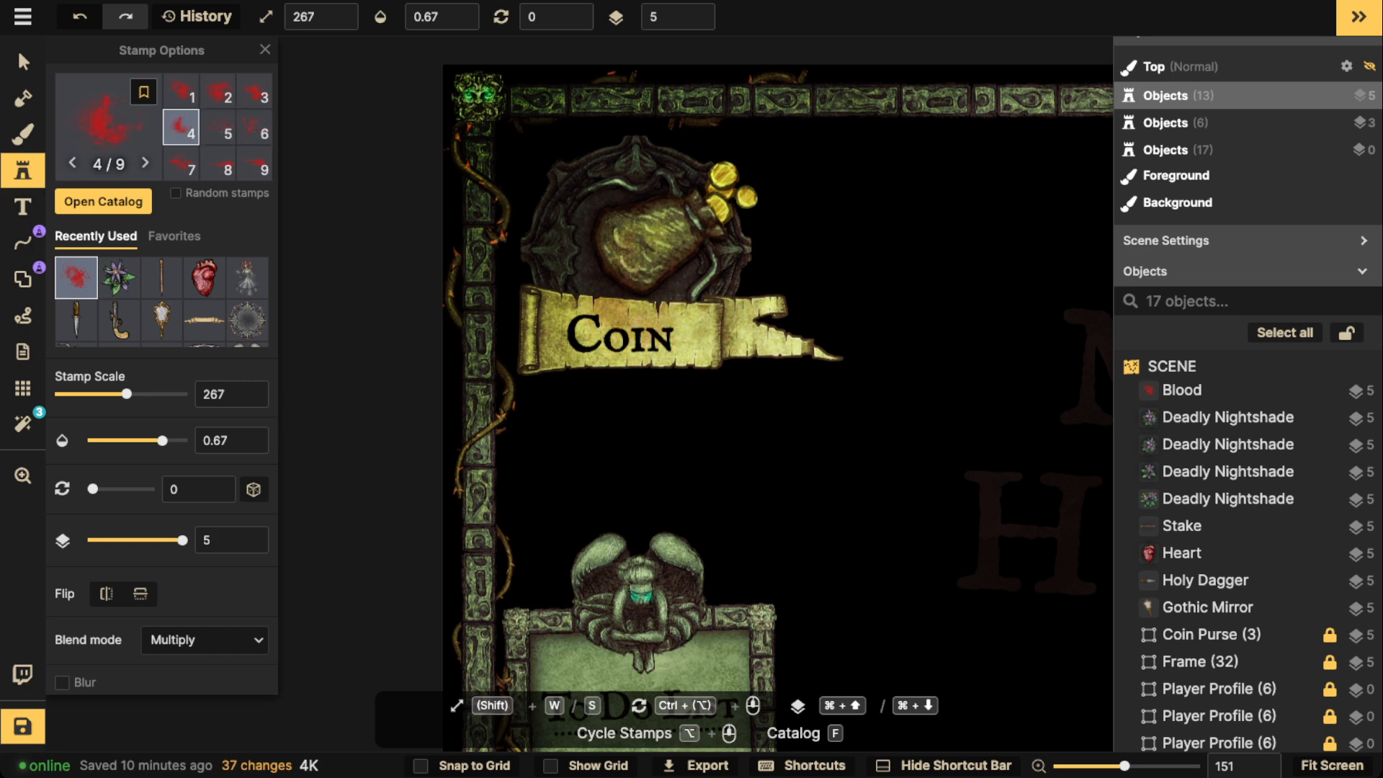
click(638, 300)
Step: Rotate the fourth blood variant to 345 and stamp it over the edge of the middle player frame's banner
scroll(639, 301, down, 2)
key(space)
drag(1052, 713, 598, 415)
key(space)
drag(688, 530, 686, 379)
scroll(659, 468, up, 1)
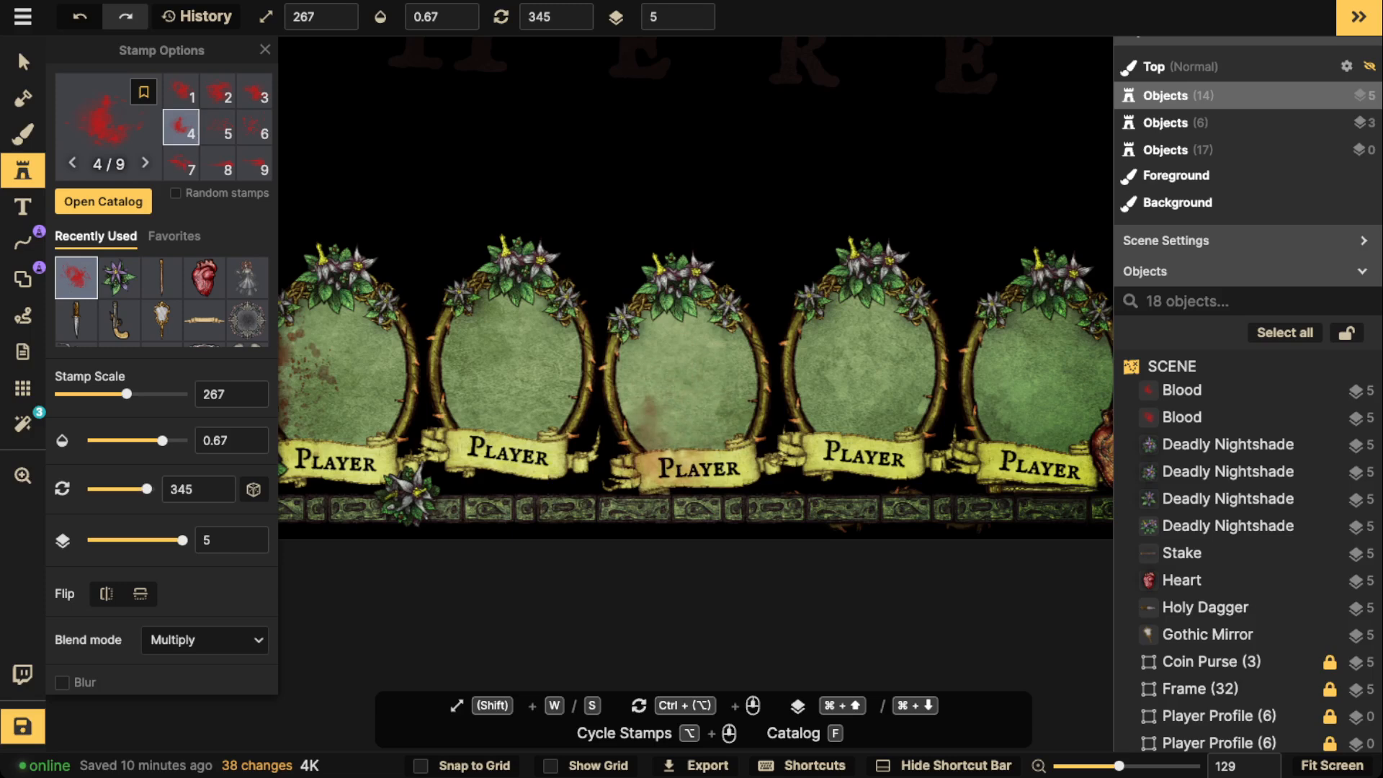
click(654, 480)
Step: Stamp the third blood variant over the last player frame's banner beside the heart, leaving it deselected
key(space)
drag(1045, 430, 747, 425)
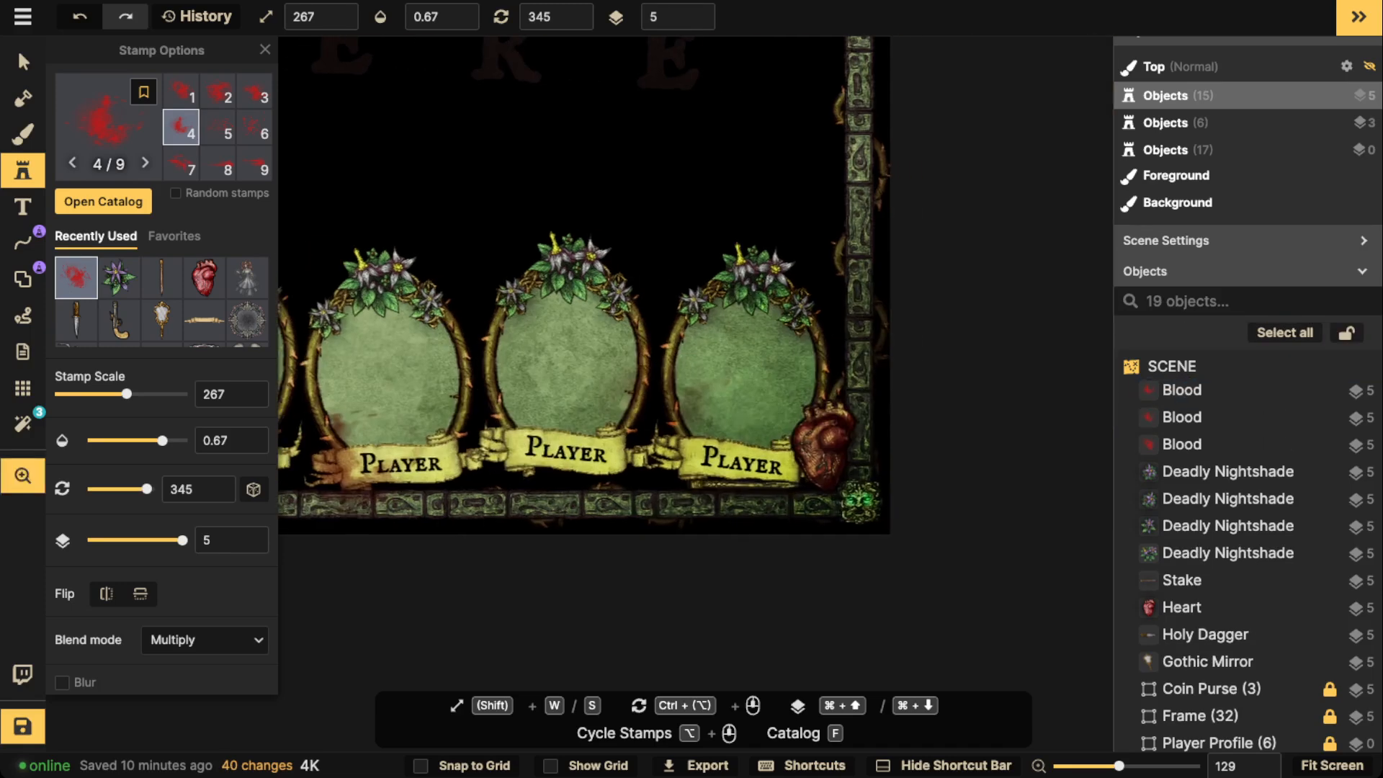
scroll(746, 426, up, 1)
click(769, 445)
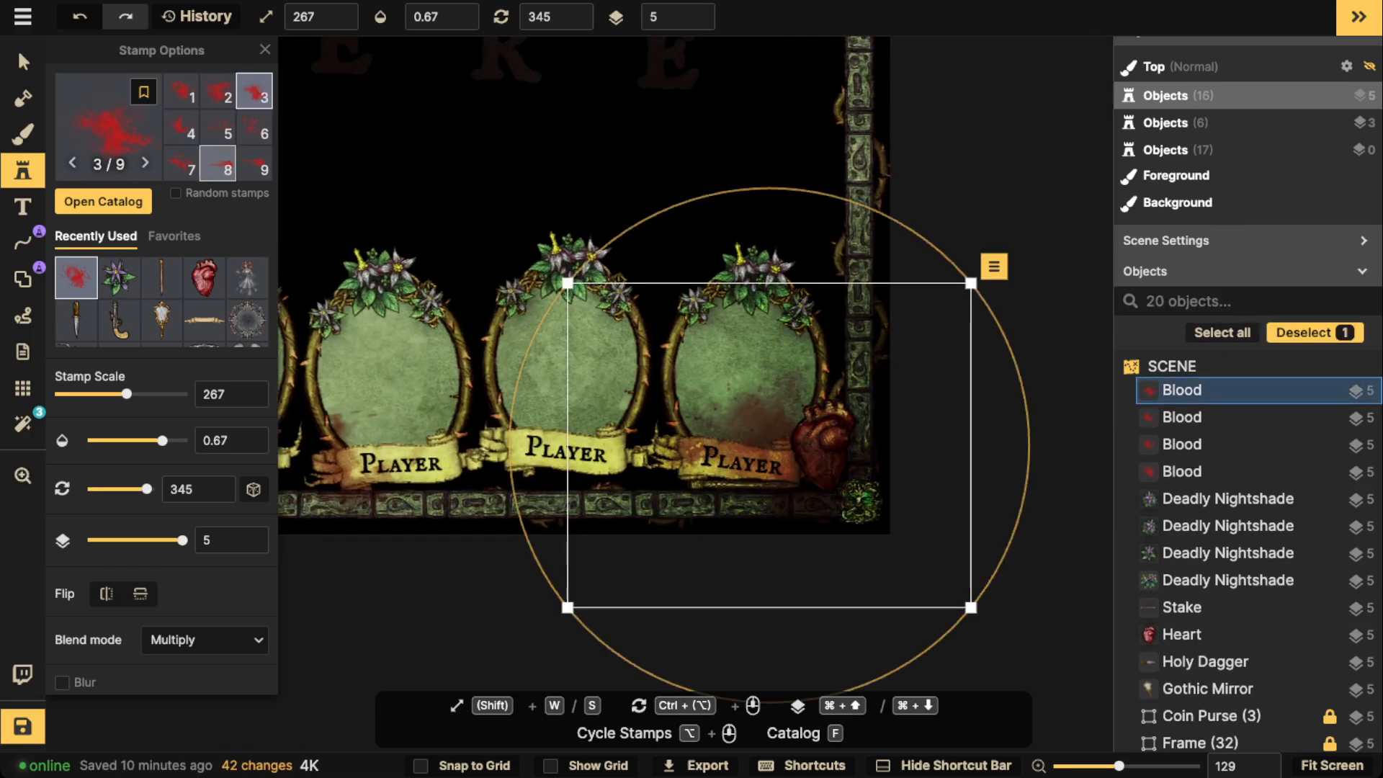
click(23, 62)
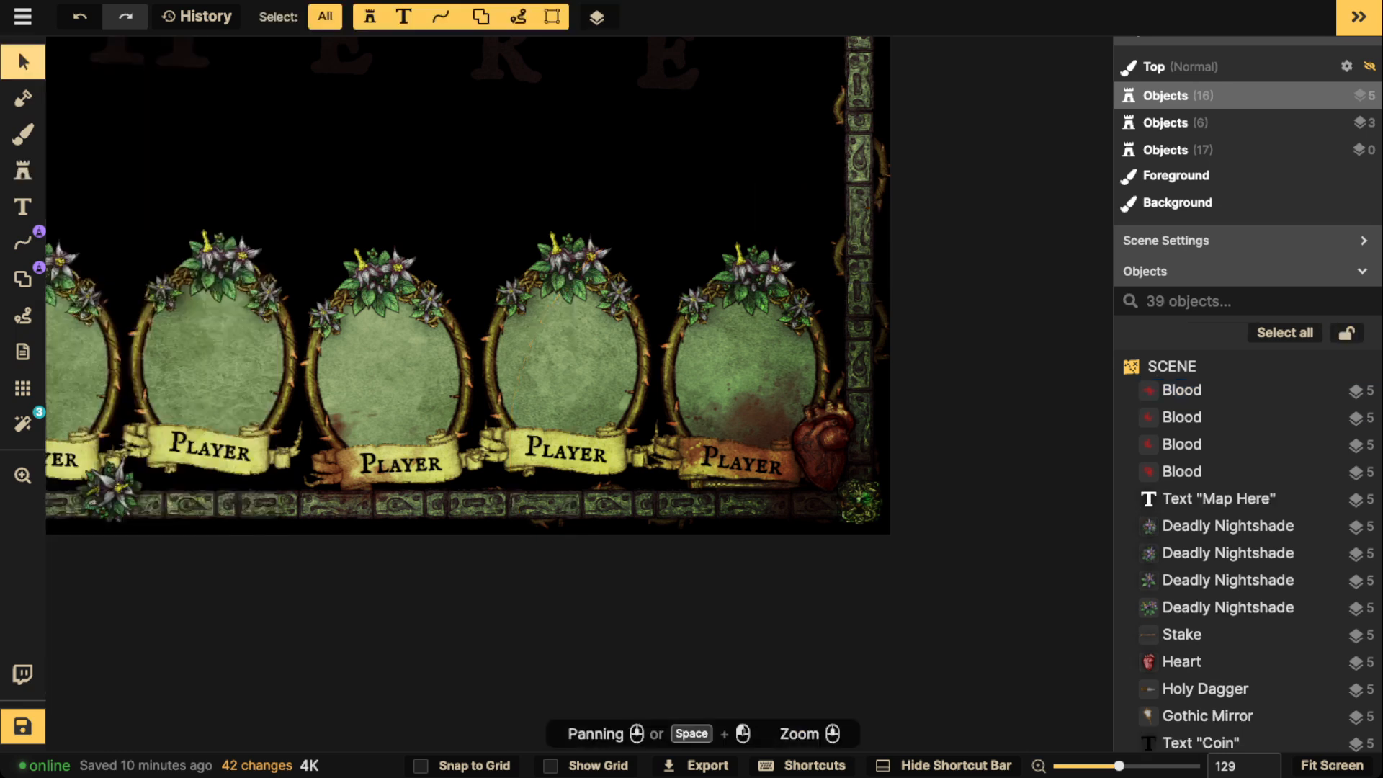
Step: Try a textured rectangle with a dotted black stroke across the map area, adjust its position and delete it
scroll(503, 313, down, 5)
key(space)
drag(249, 180, 602, 360)
scroll(634, 201, down, 1)
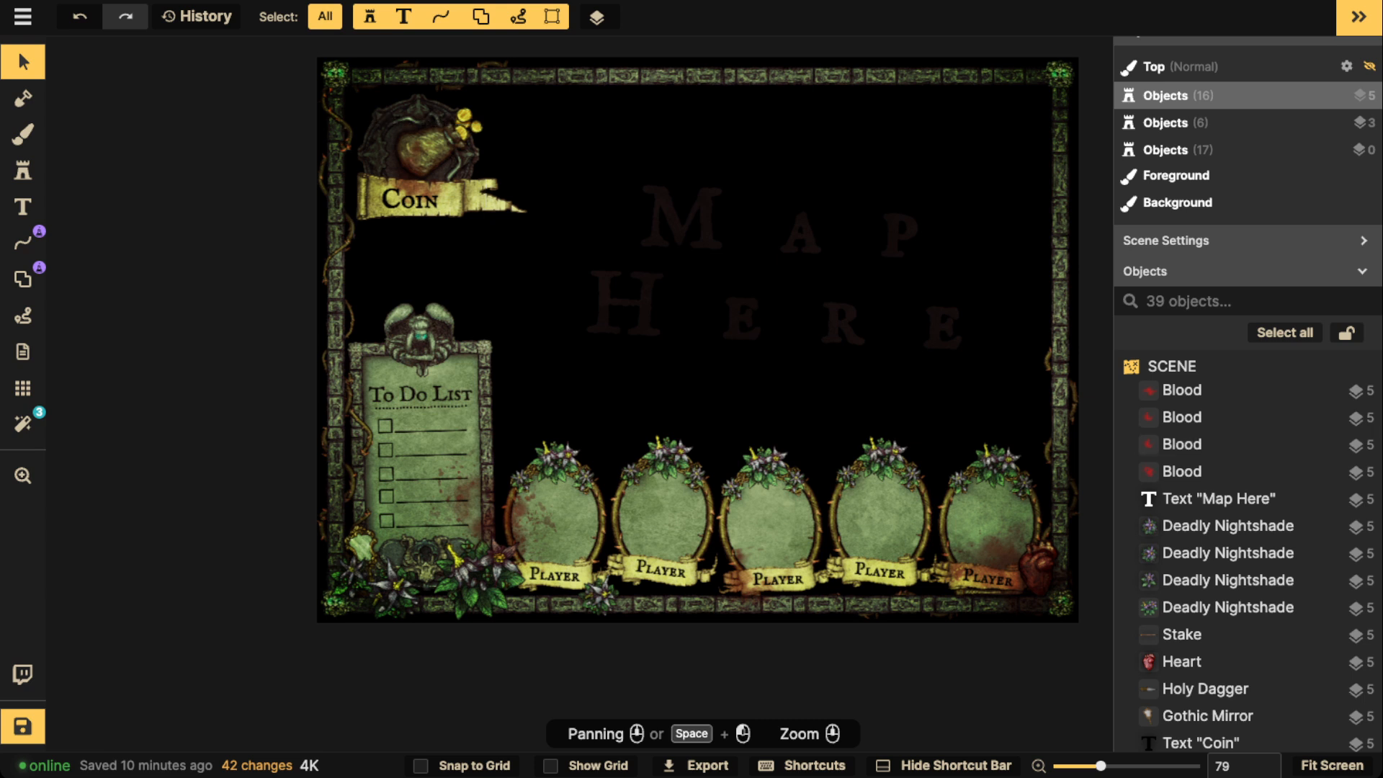
click(23, 279)
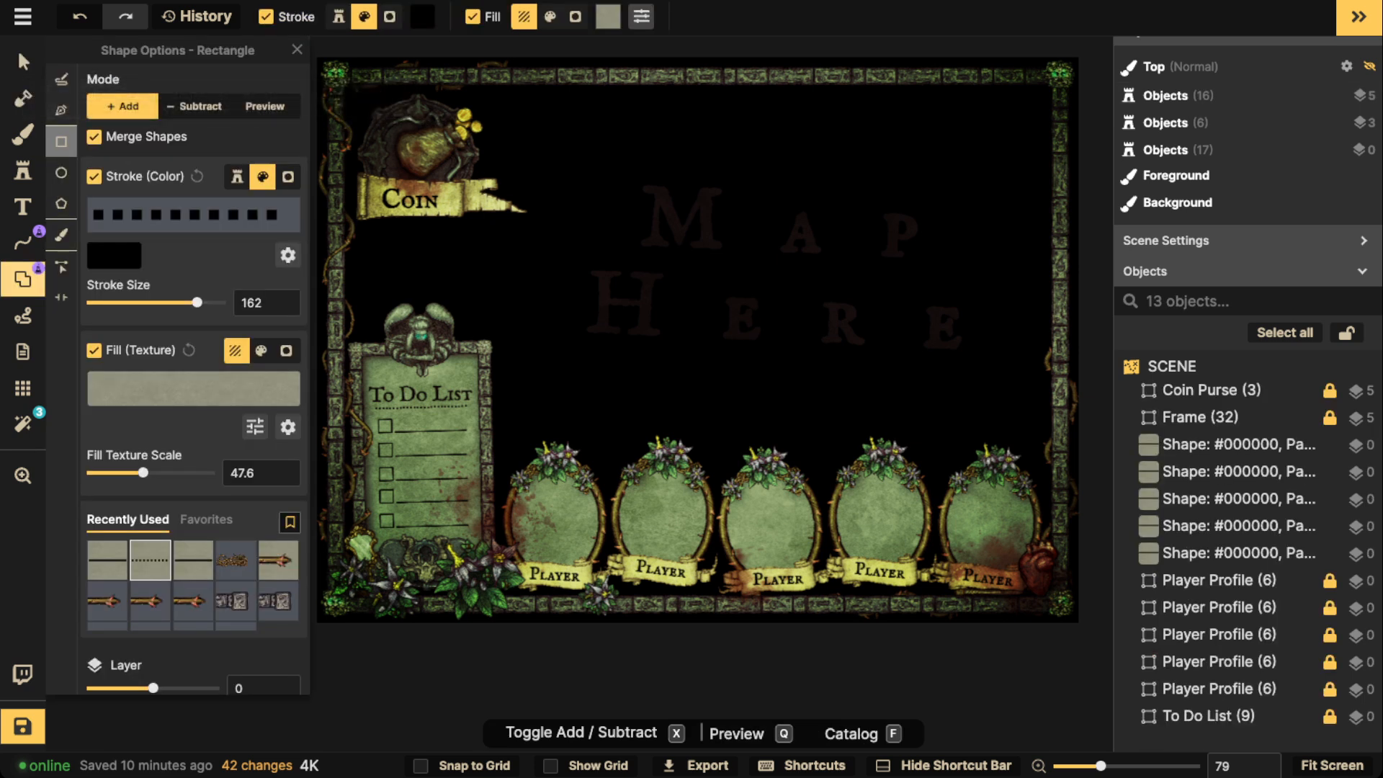
drag(521, 101, 1016, 402)
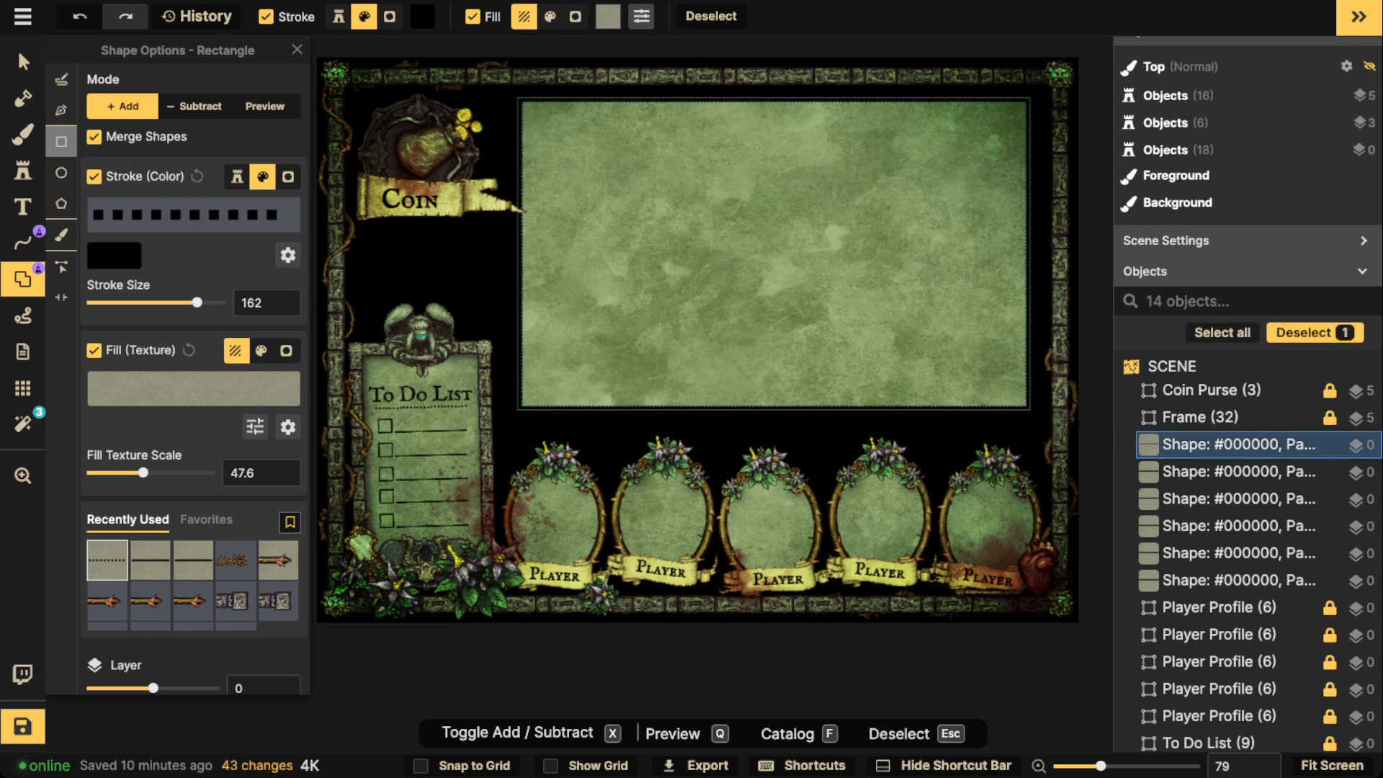
click(23, 62)
drag(774, 252, 773, 258)
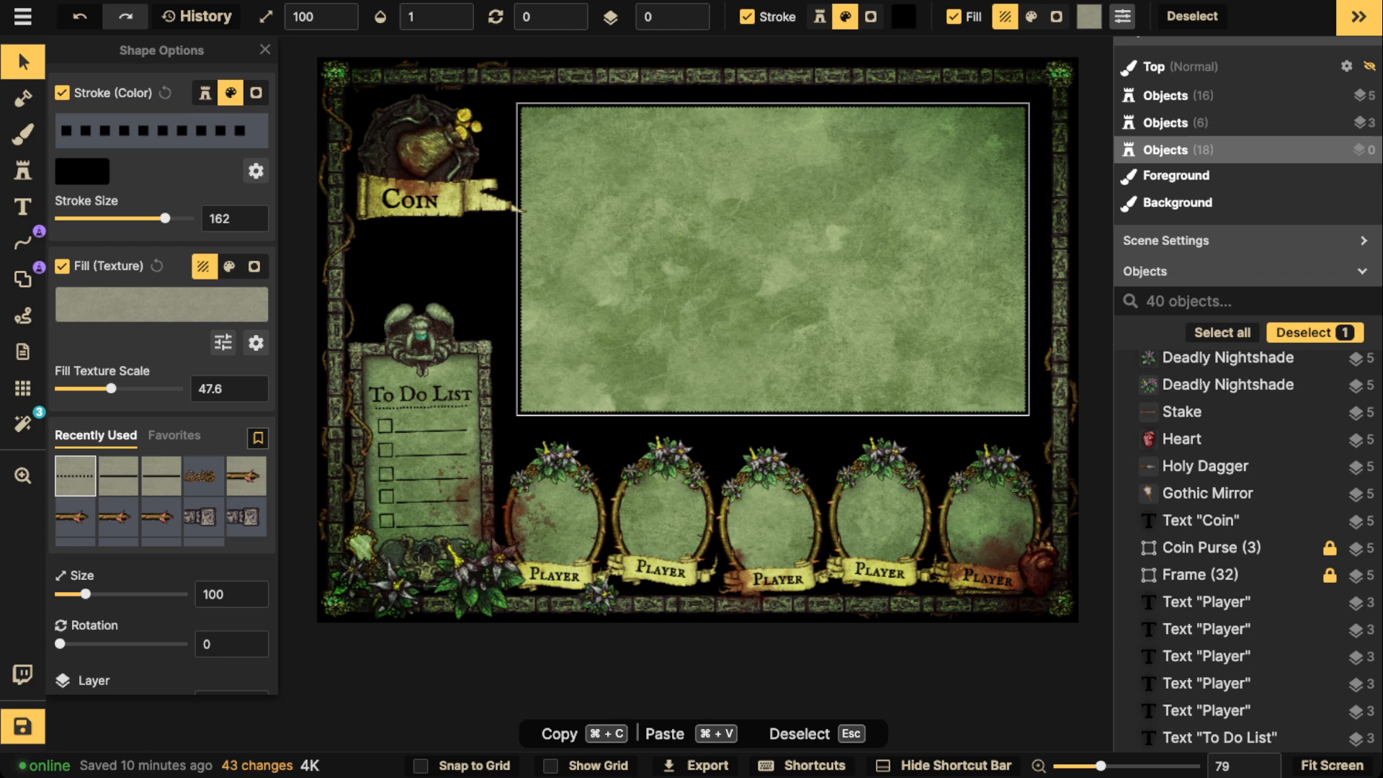
drag(773, 258, 768, 260)
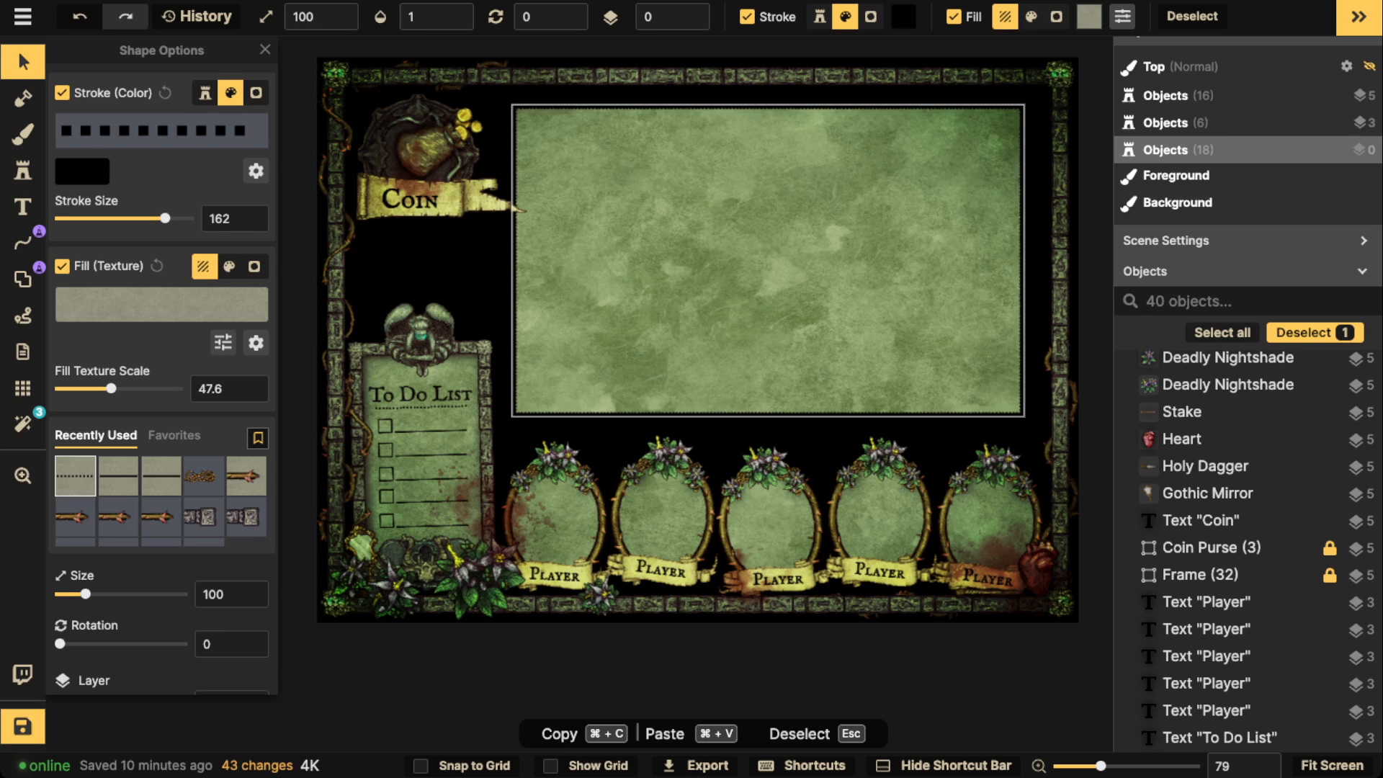
key(Delete)
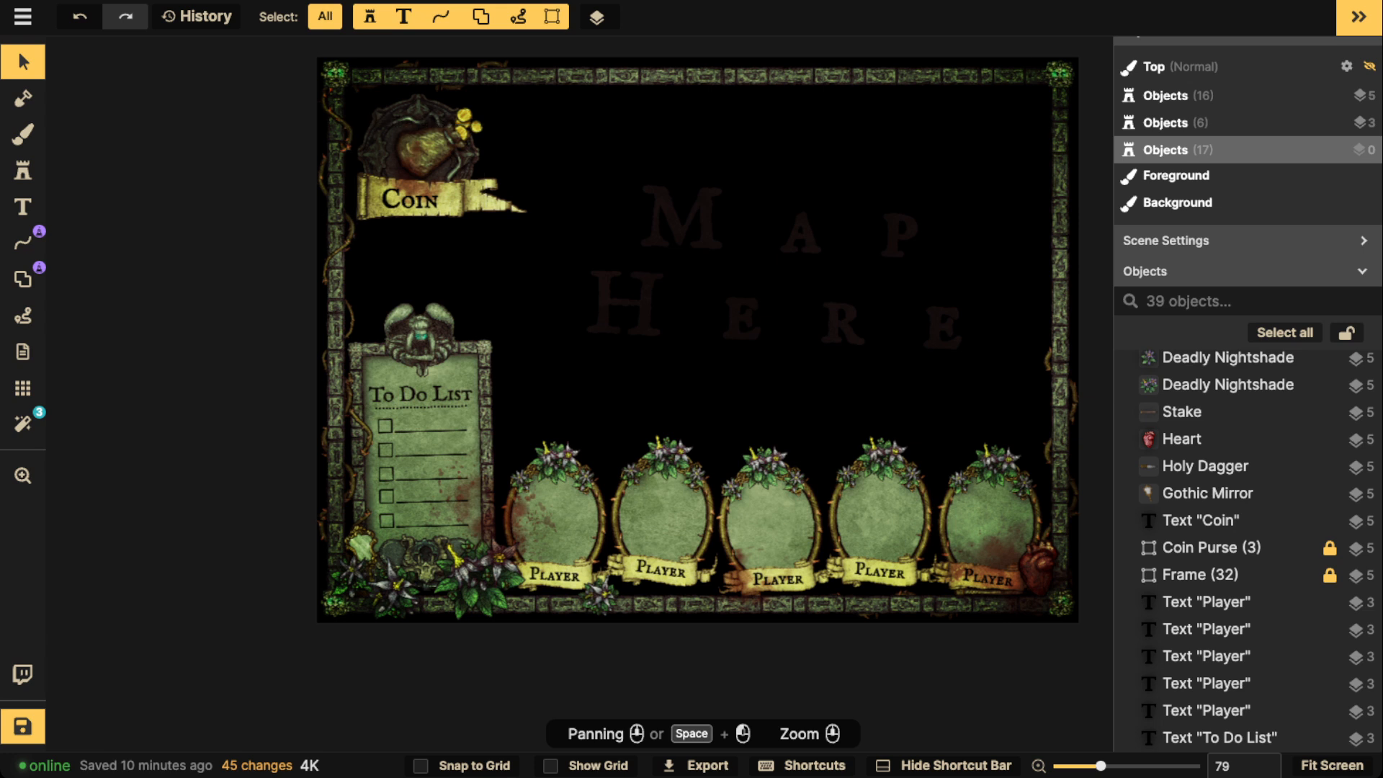
Step: Search the texture catalog for "skulls" and load the Hell: Torment Skulls texture into the background brush
key(b)
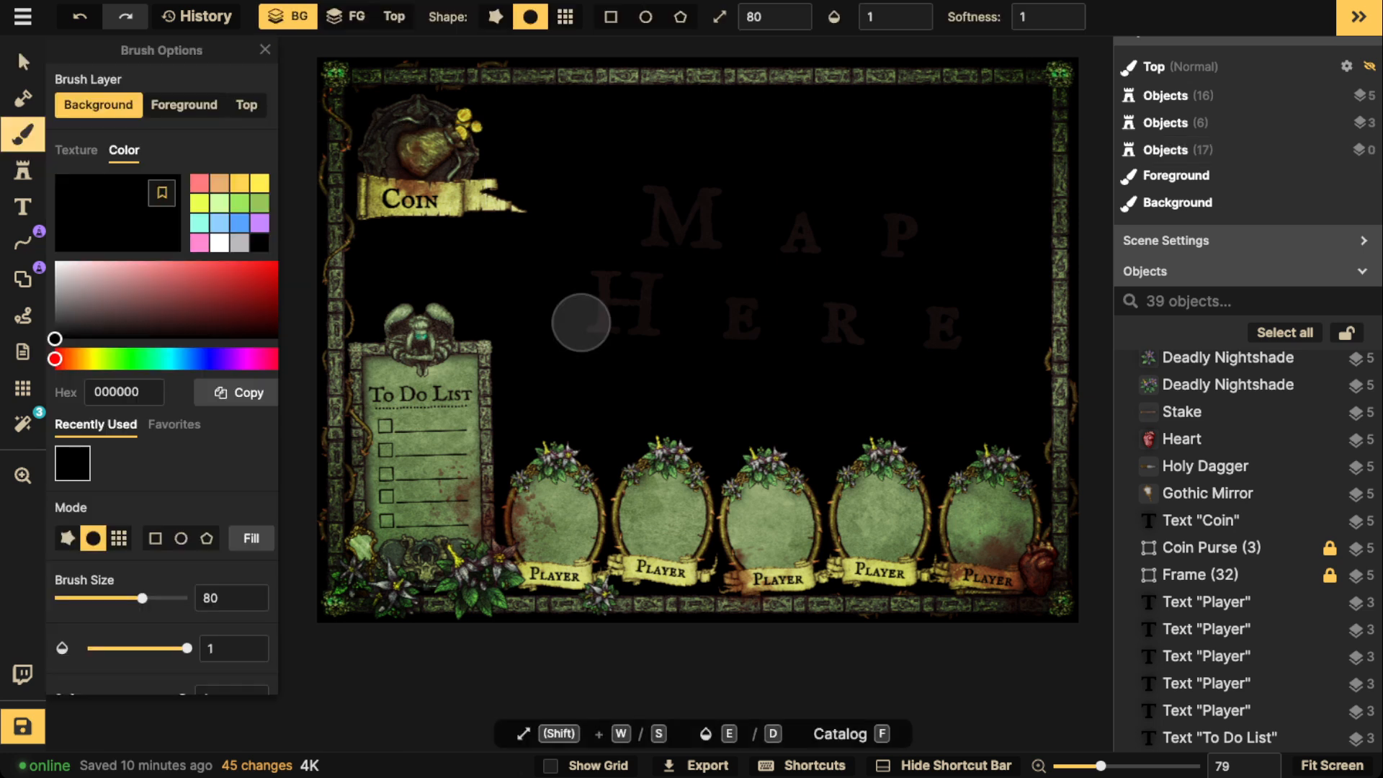
key(f)
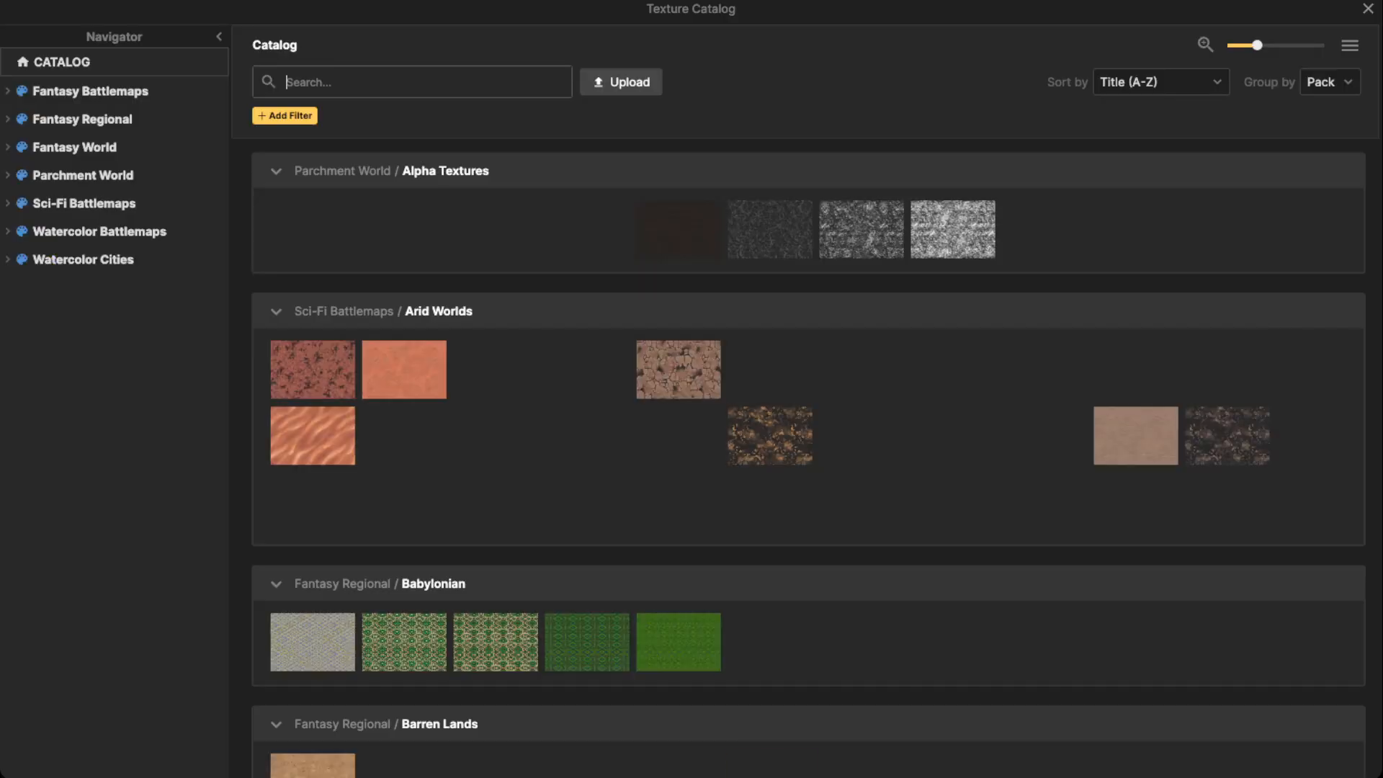
text(skulls)
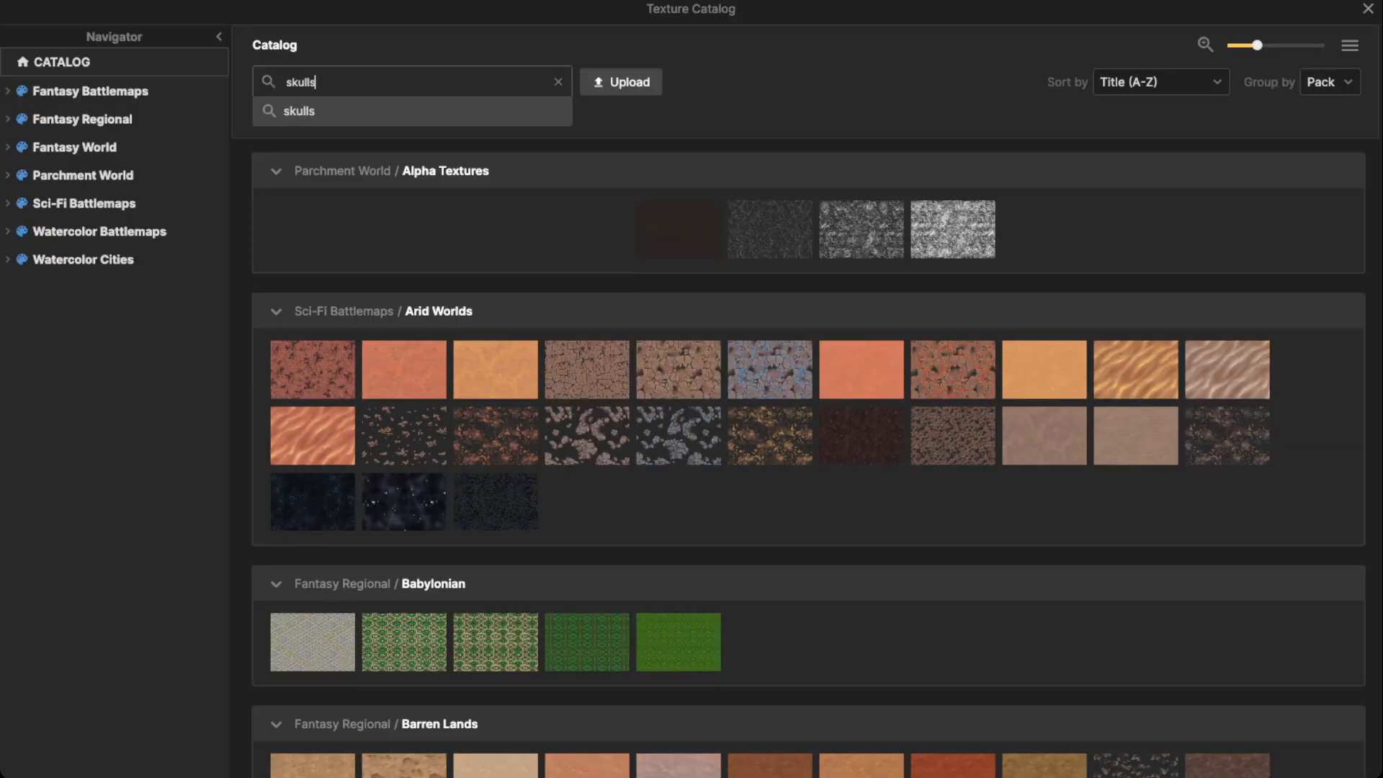
key(Return)
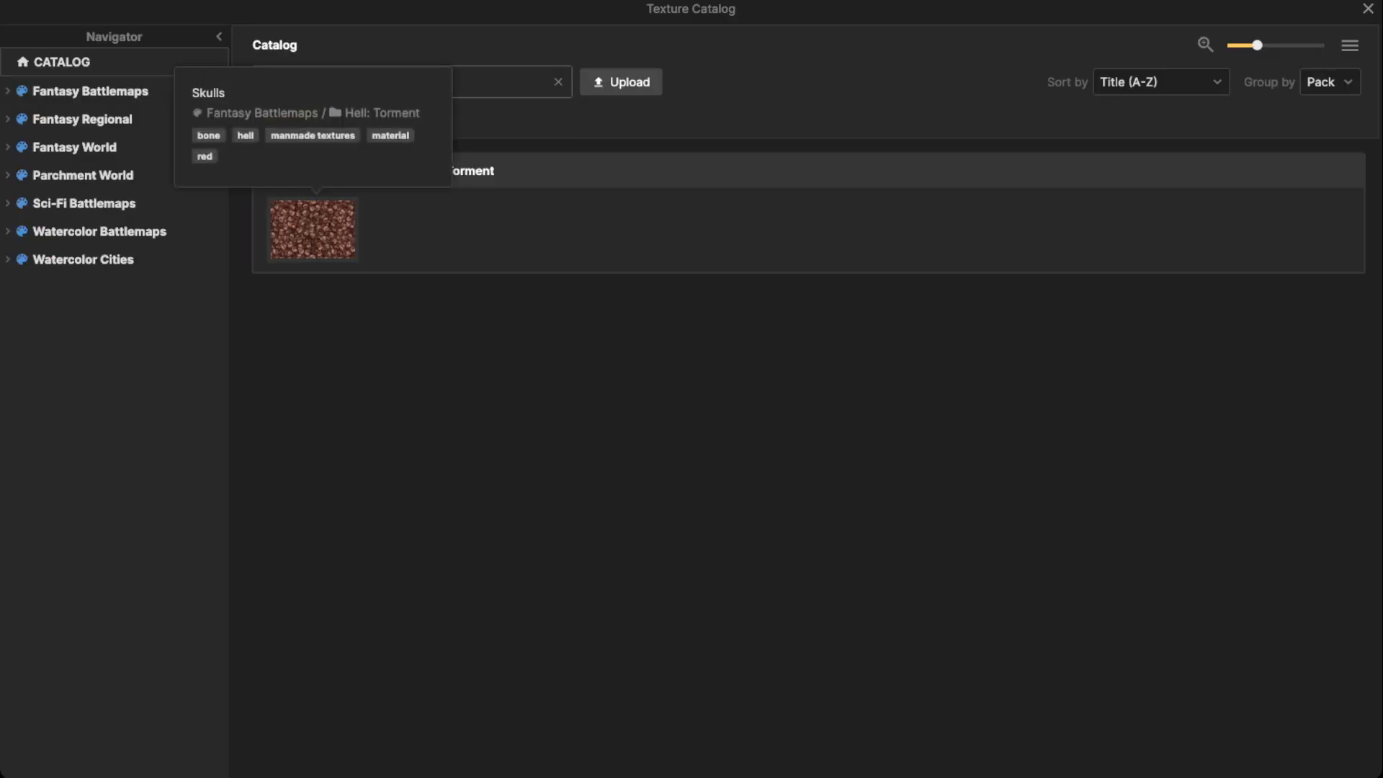
click(313, 229)
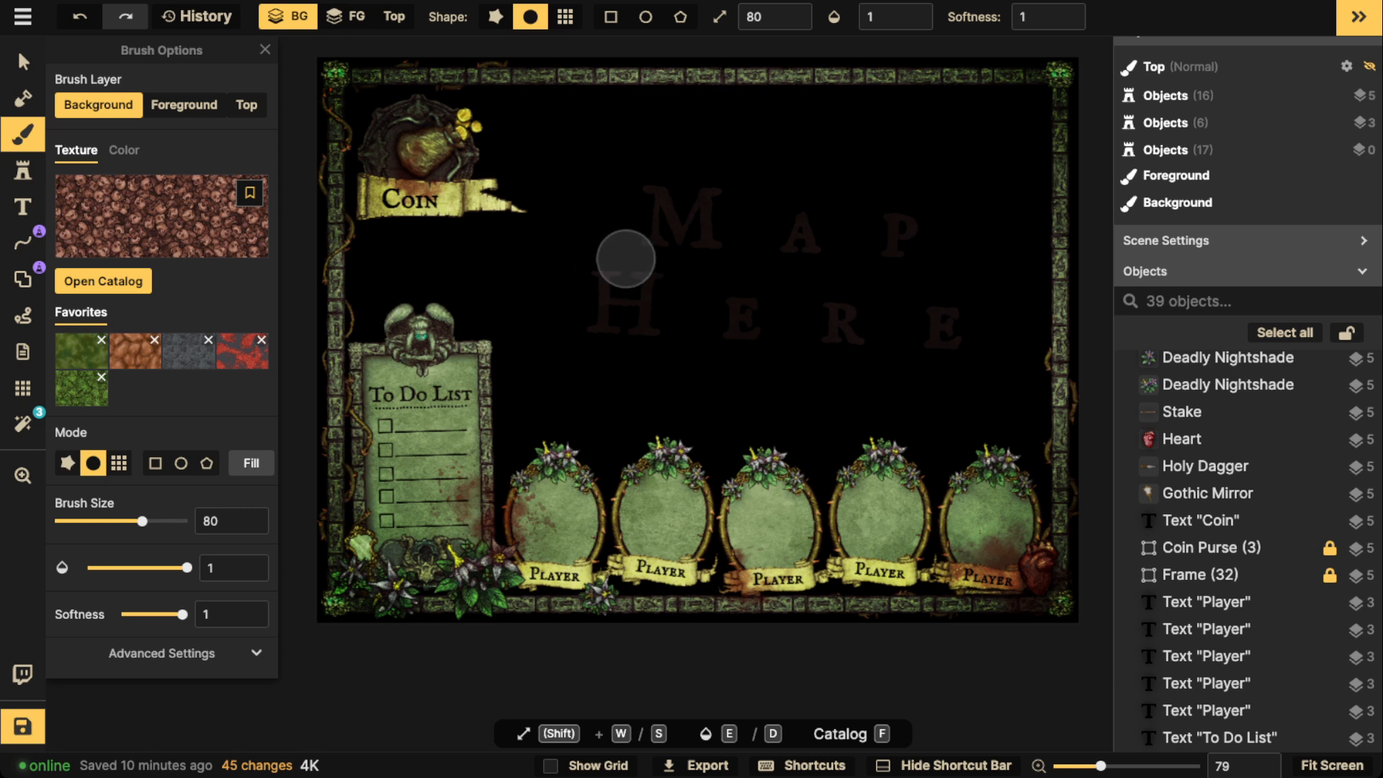
Step: Try painting a patch of the skulls texture over the map area and undo the stroke
mouse_move(625, 258)
mouse_down()
mouse_move(618, 321)
mouse_move(710, 209)
mouse_up()
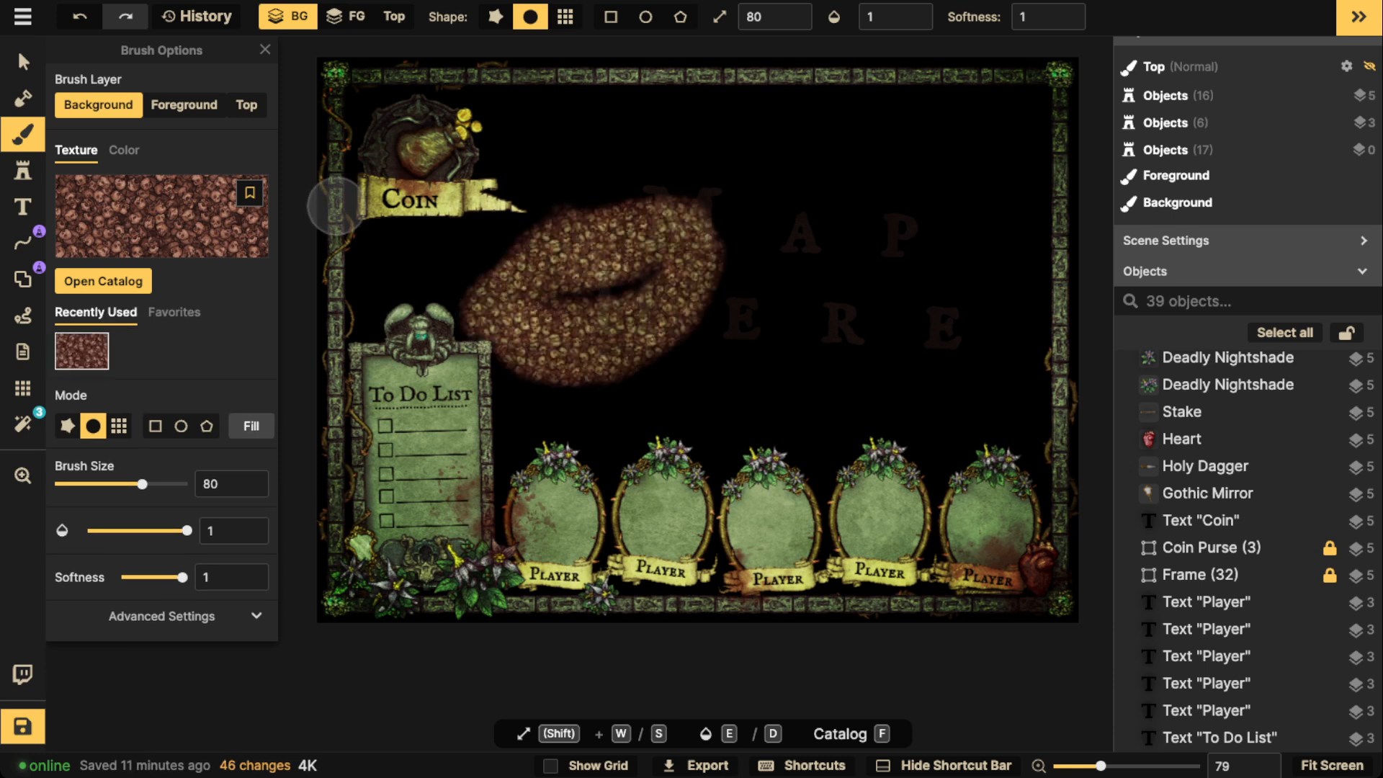
key(ctrl+z)
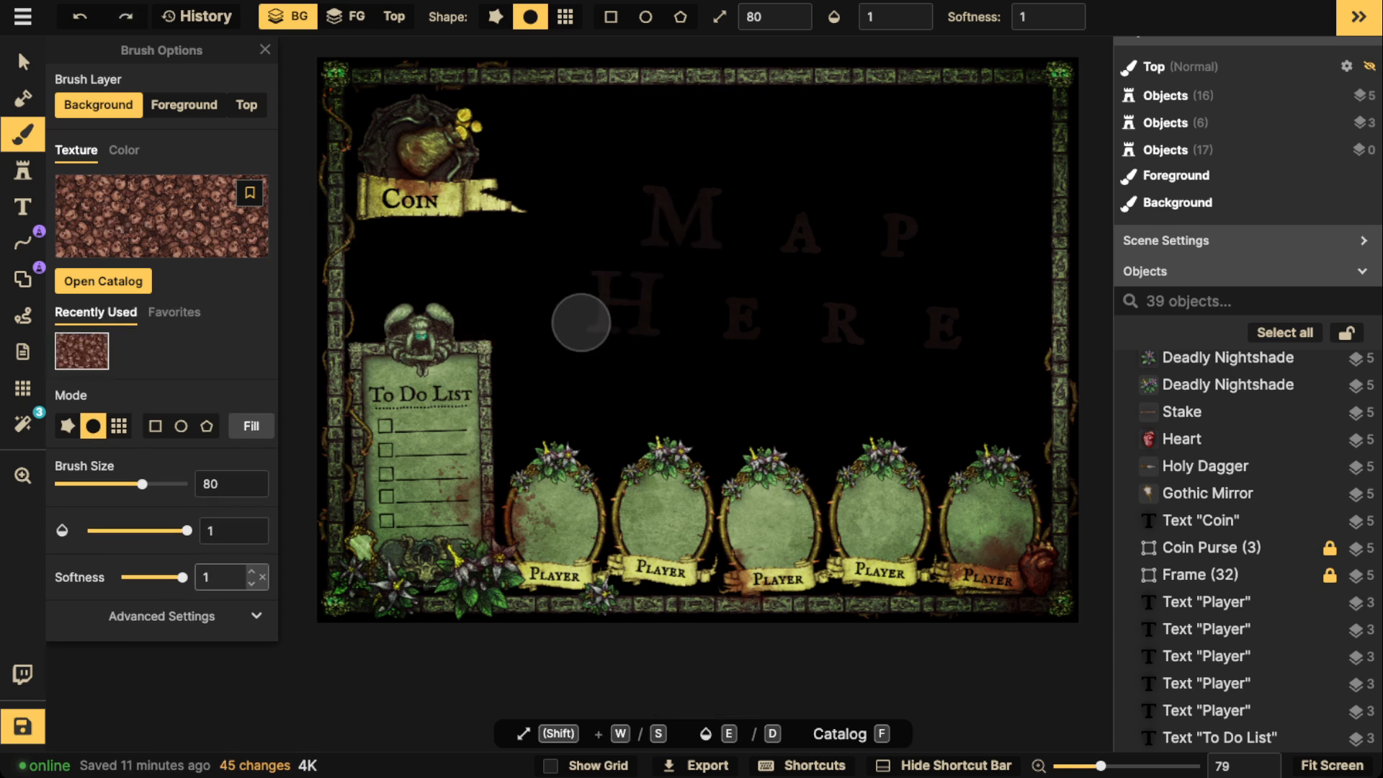
Step: Expand the background brush's advanced settings
click(162, 616)
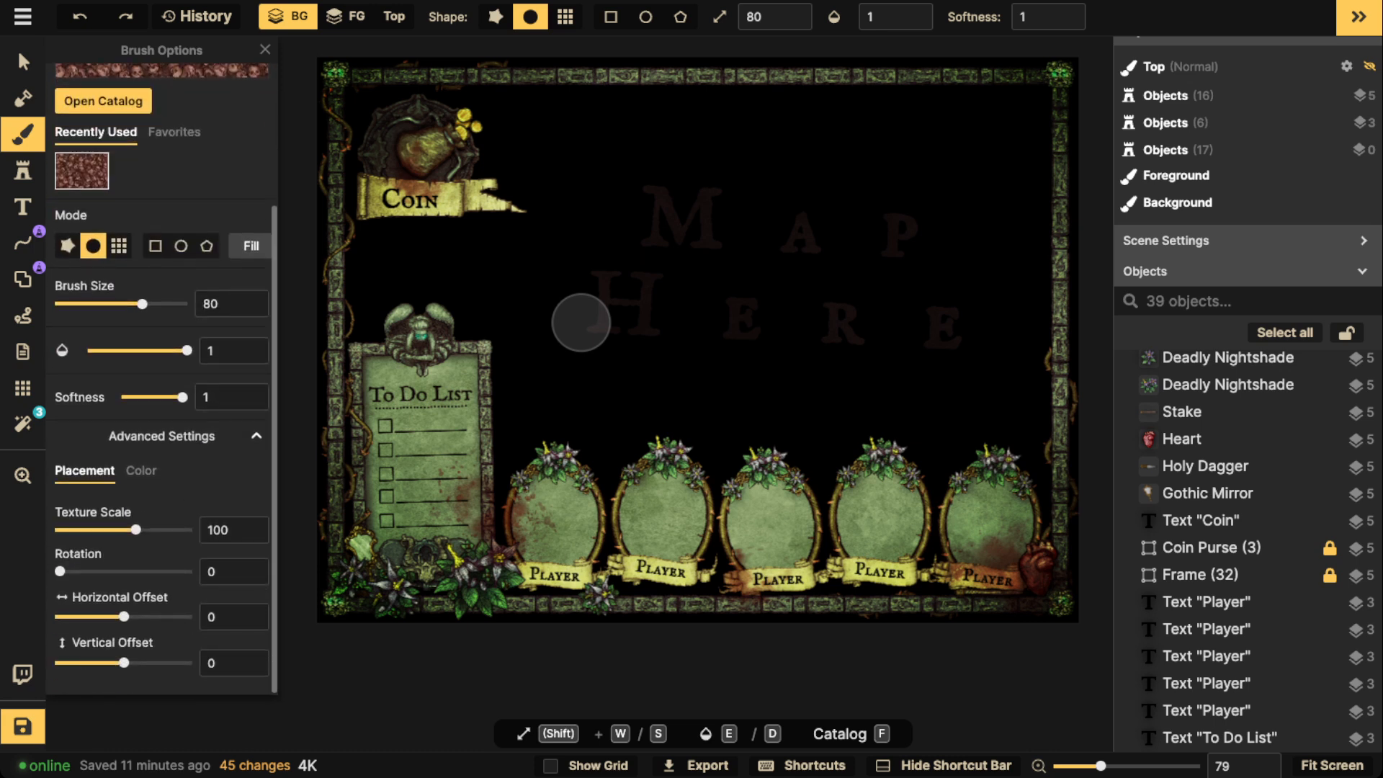
Step: Try a winding stroke of the skulls texture from the map area toward the Coin emblem and undo it
mouse_move(481, 289)
mouse_down()
mouse_move(688, 211)
mouse_move(489, 118)
mouse_move(361, 130)
mouse_move(309, 93)
mouse_up()
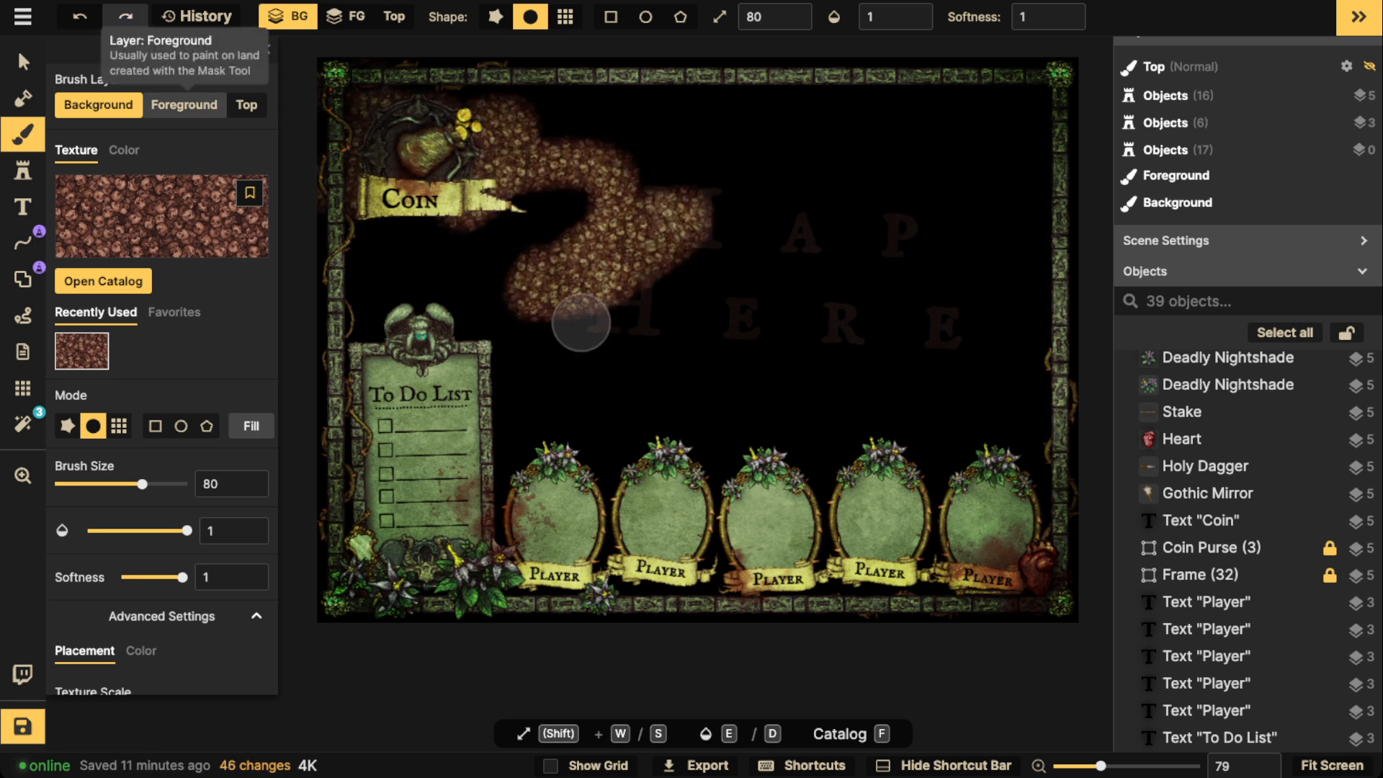
key(ctrl+z)
Step: Set the brush texture's brightness to 55 and paint a test patch between the Coin banner and the To Do List
scroll(229, 484, down, 3)
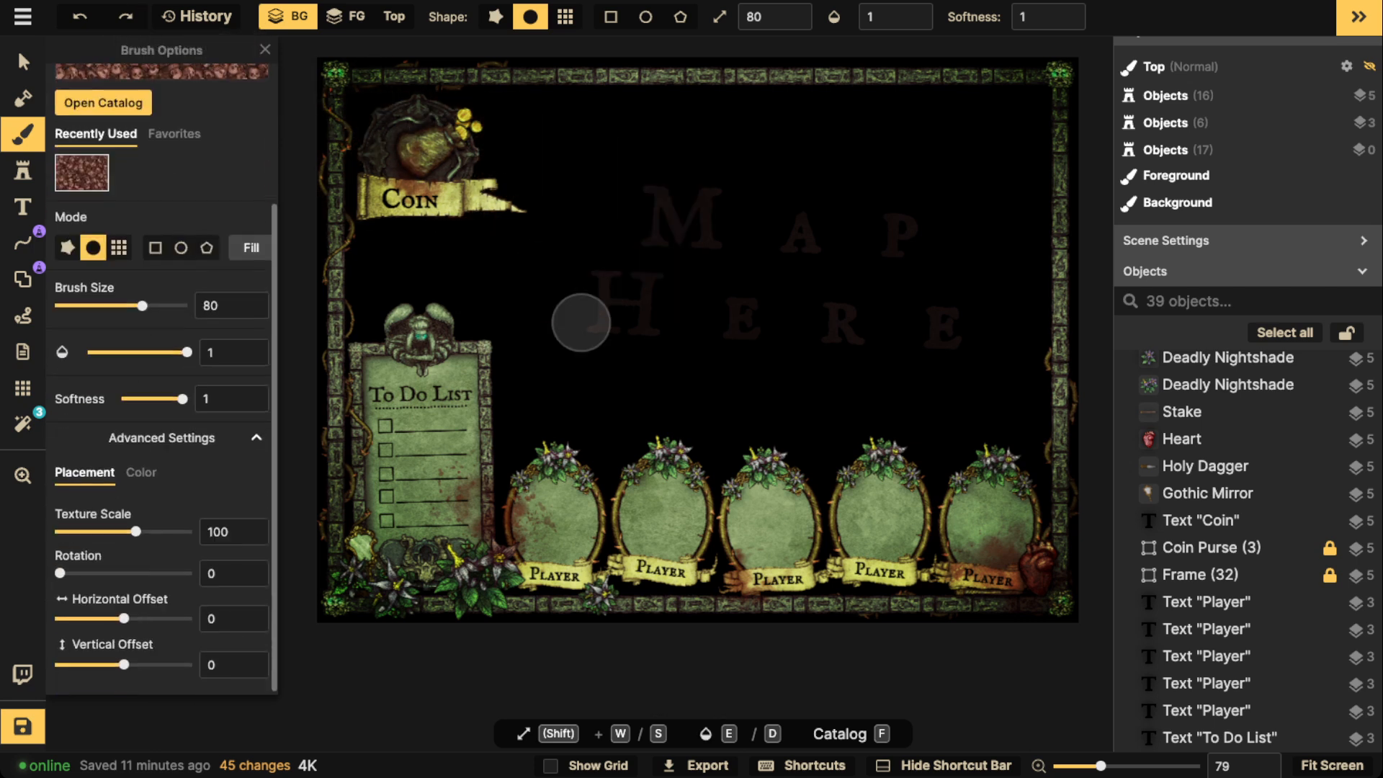
click(141, 471)
drag(125, 616, 96, 617)
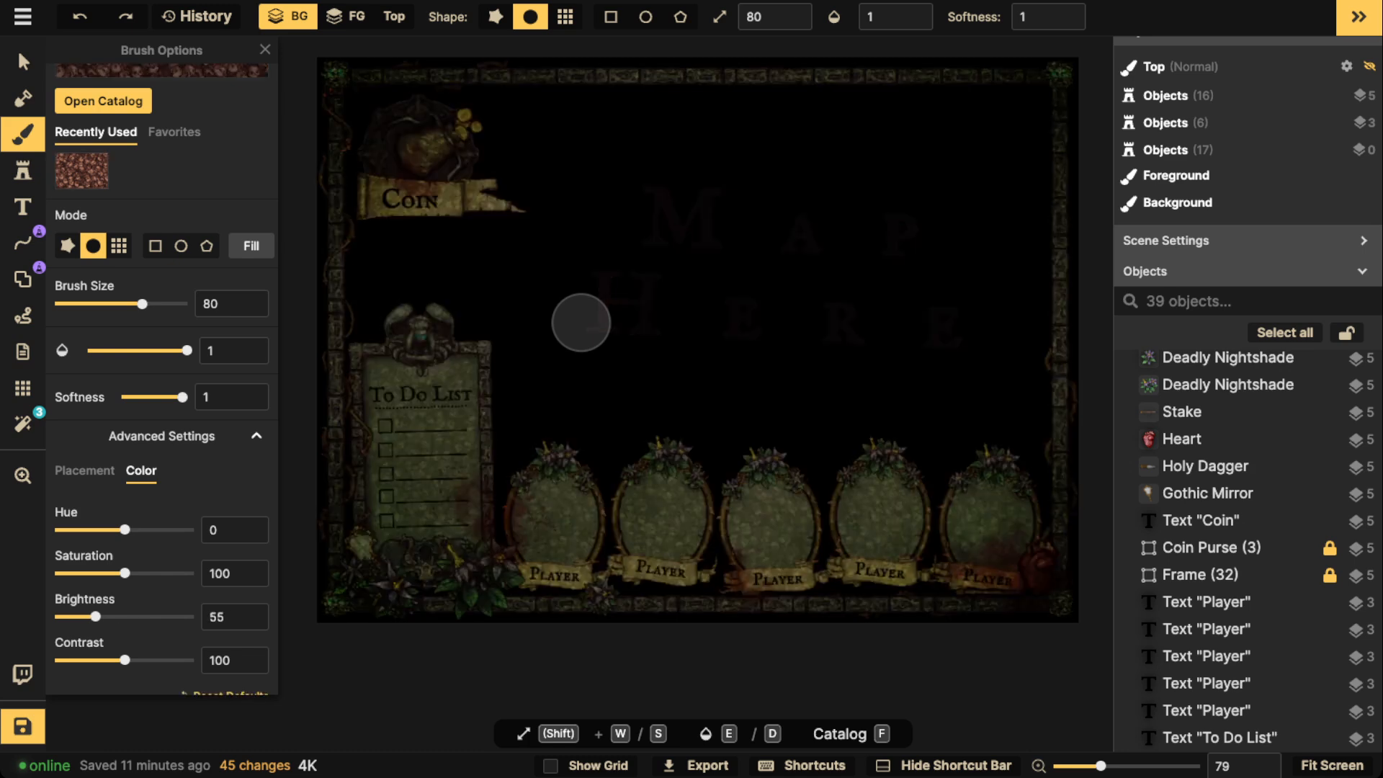
mouse_move(449, 270)
mouse_down()
mouse_move(395, 290)
mouse_move(404, 226)
mouse_up()
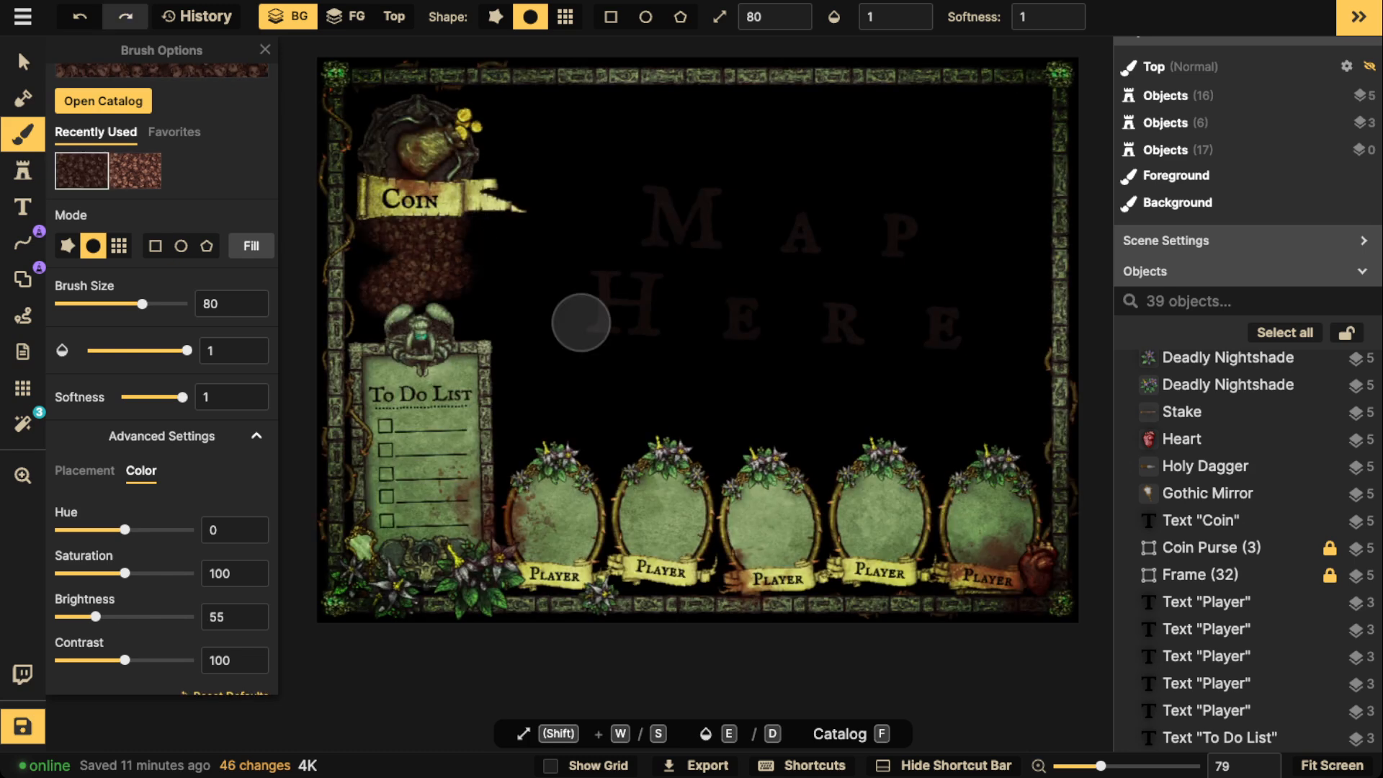
Step: Try the skulls texture at brightness 36 with a stroke below the Coin banner and undo the stroke
drag(95, 616, 83, 617)
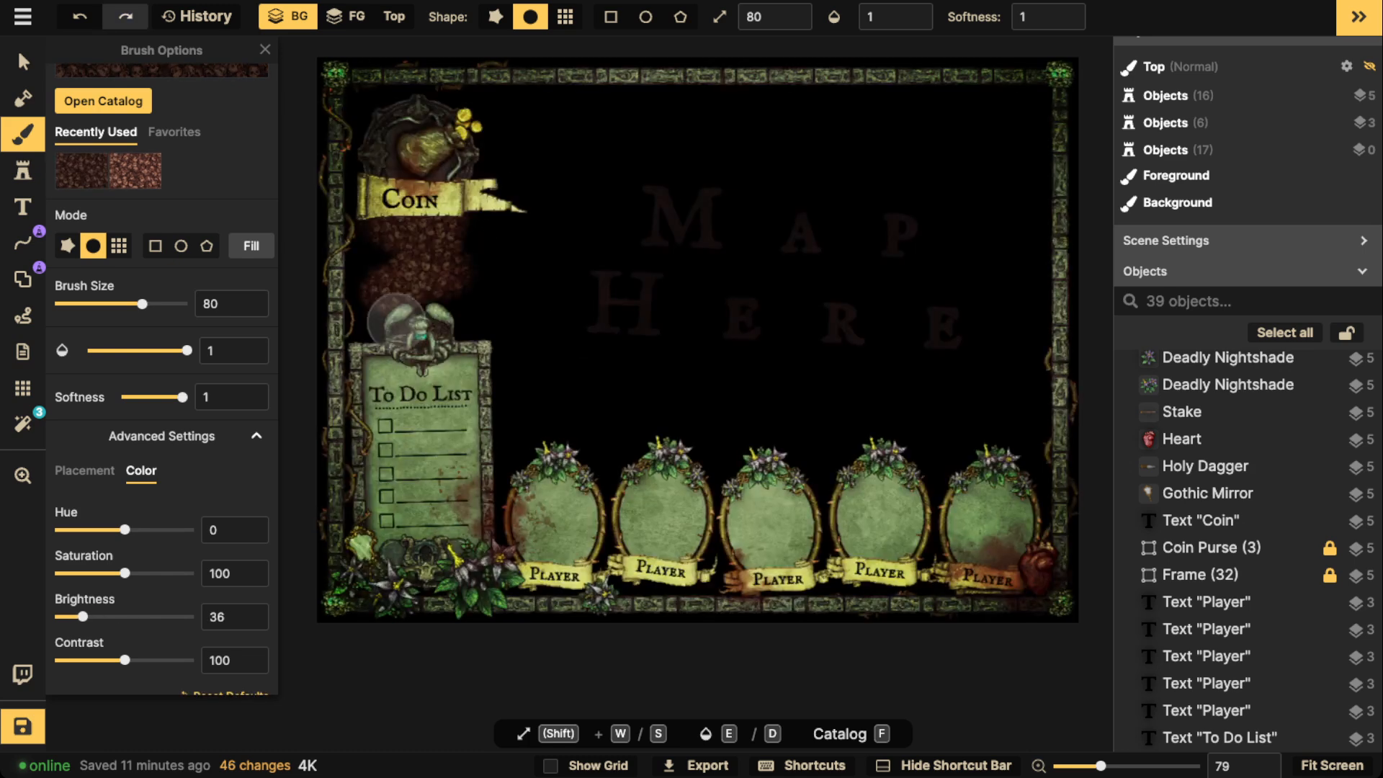
mouse_move(342, 276)
mouse_down()
mouse_move(481, 262)
mouse_move(432, 281)
mouse_up()
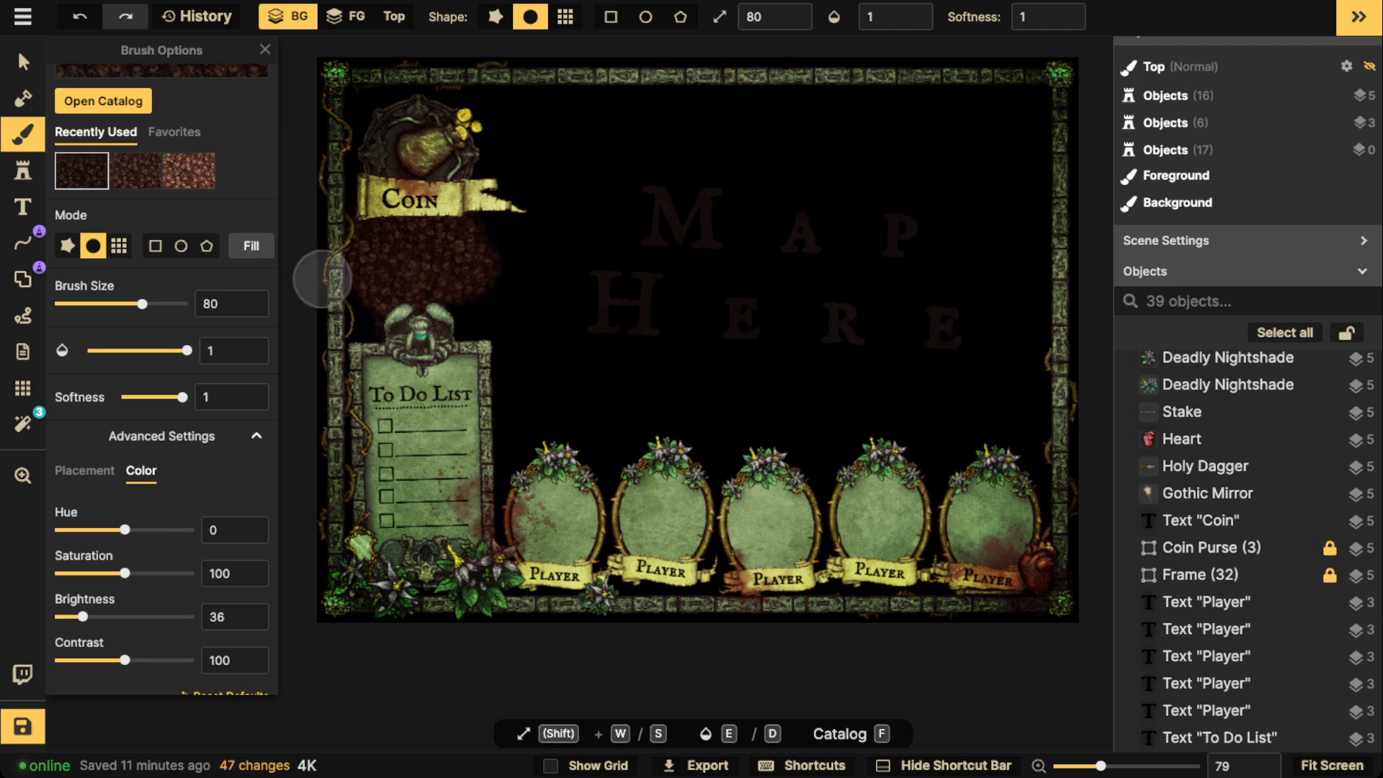
key(ctrl+z)
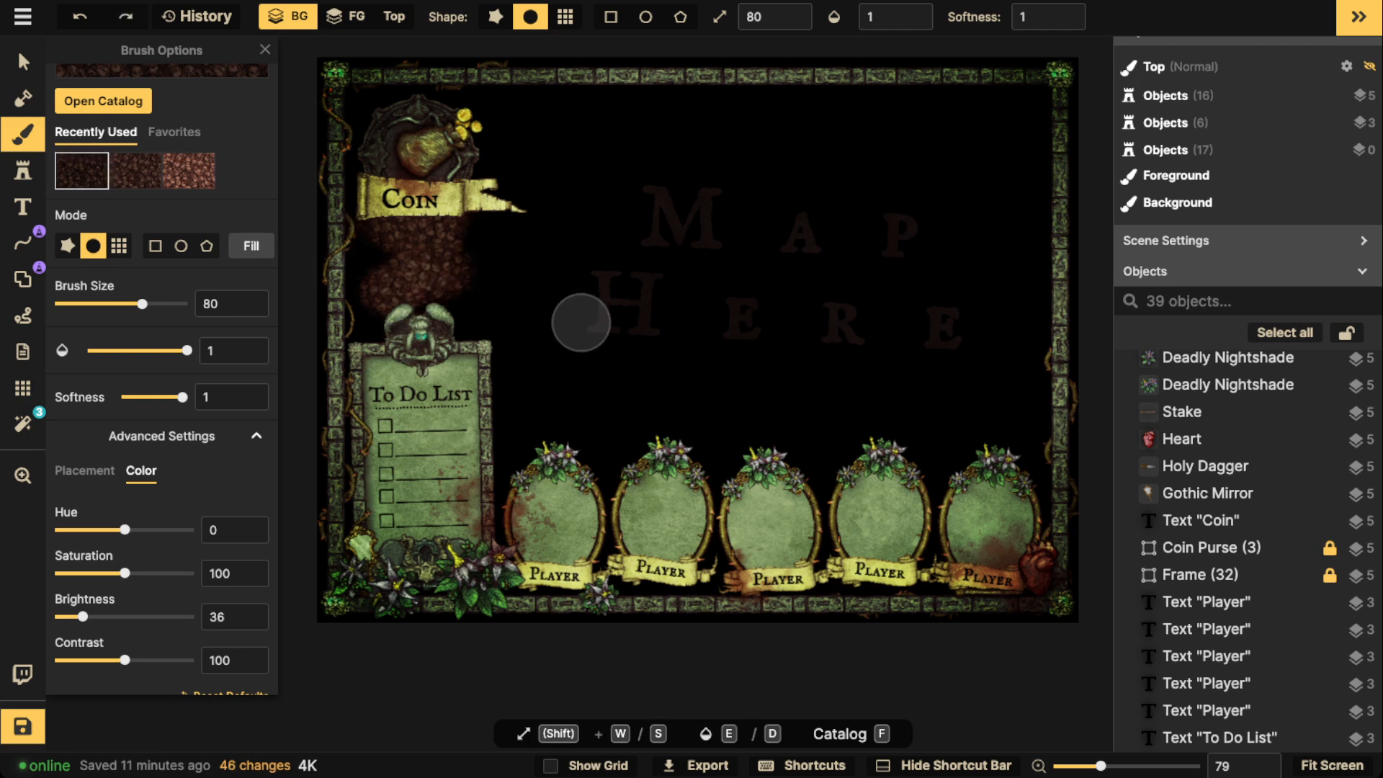
Step: Set the skulls texture's brightness to 33 and contrast to 110, and paint a test patch below the Coin banner
drag(83, 617, 81, 616)
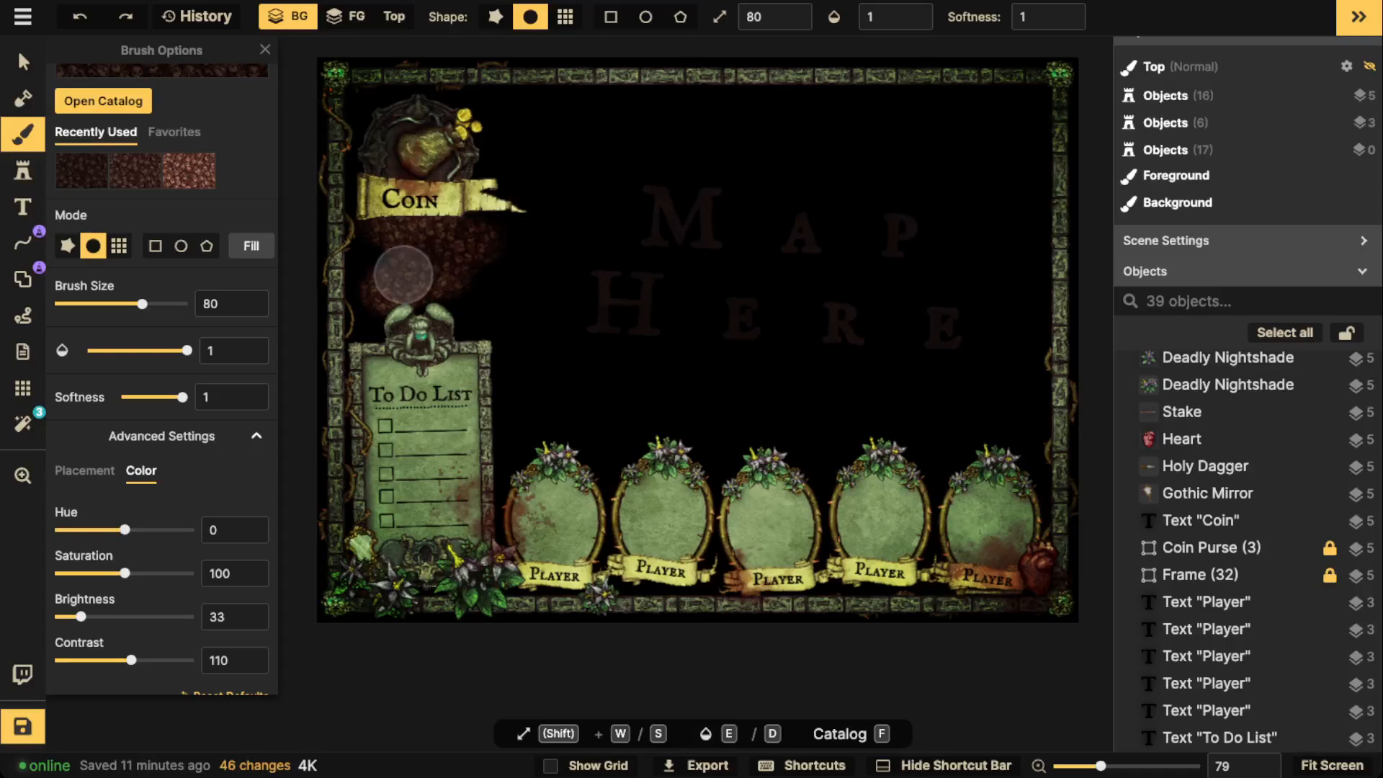
click(581, 323)
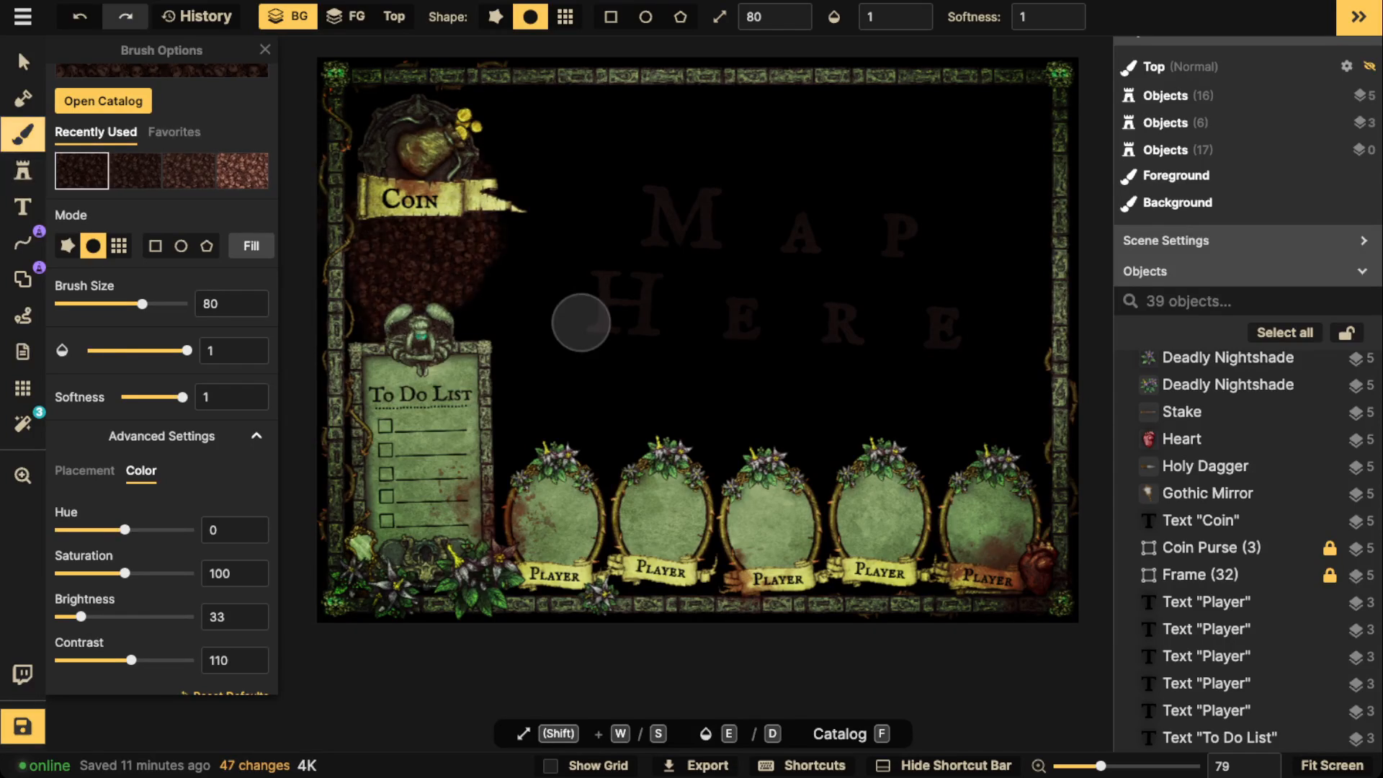
Step: Cover the skull test patches below the Coin banner with solid black using a background brush of size 130
click(23, 134)
click(23, 135)
click(123, 150)
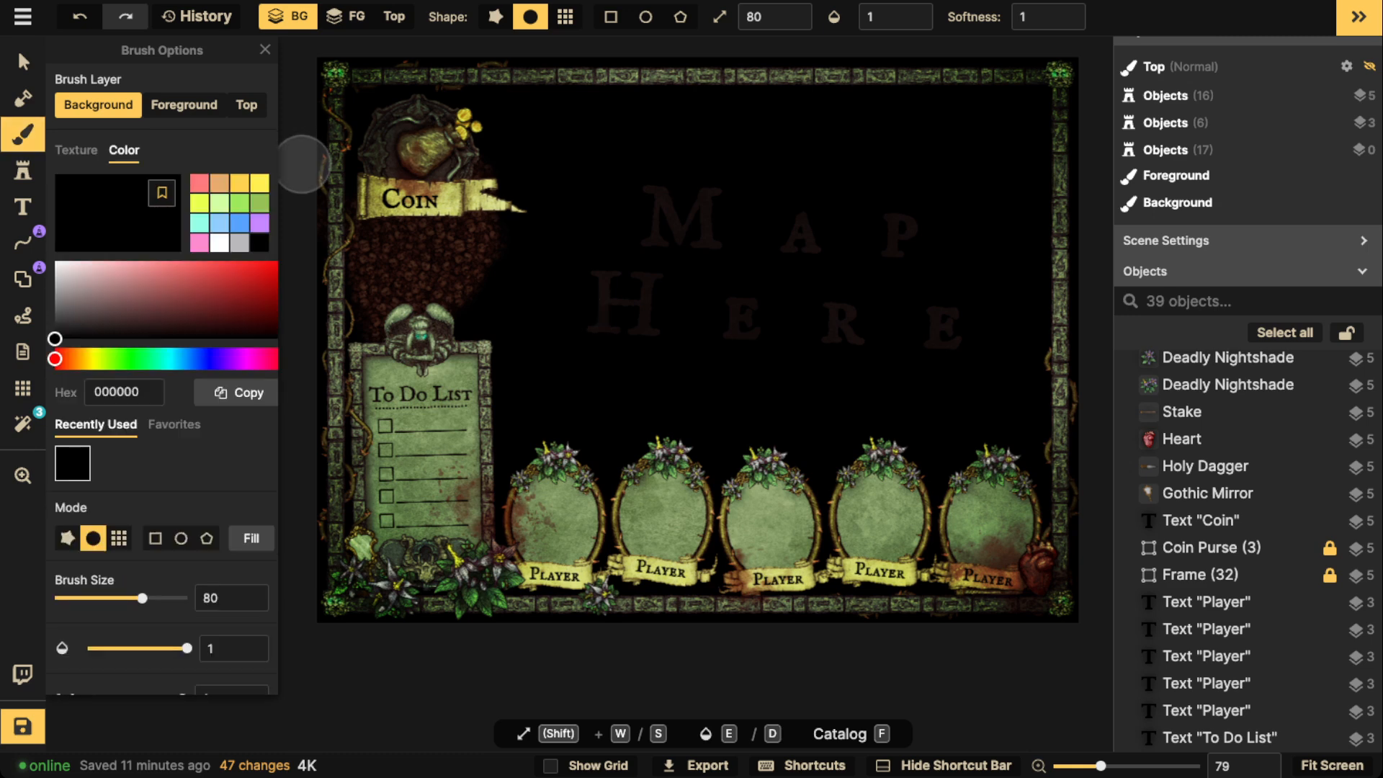
key(w)
mouse_move(565, 223)
mouse_down()
mouse_move(329, 229)
mouse_move(416, 244)
mouse_move(426, 281)
mouse_move(441, 310)
mouse_up()
click(23, 135)
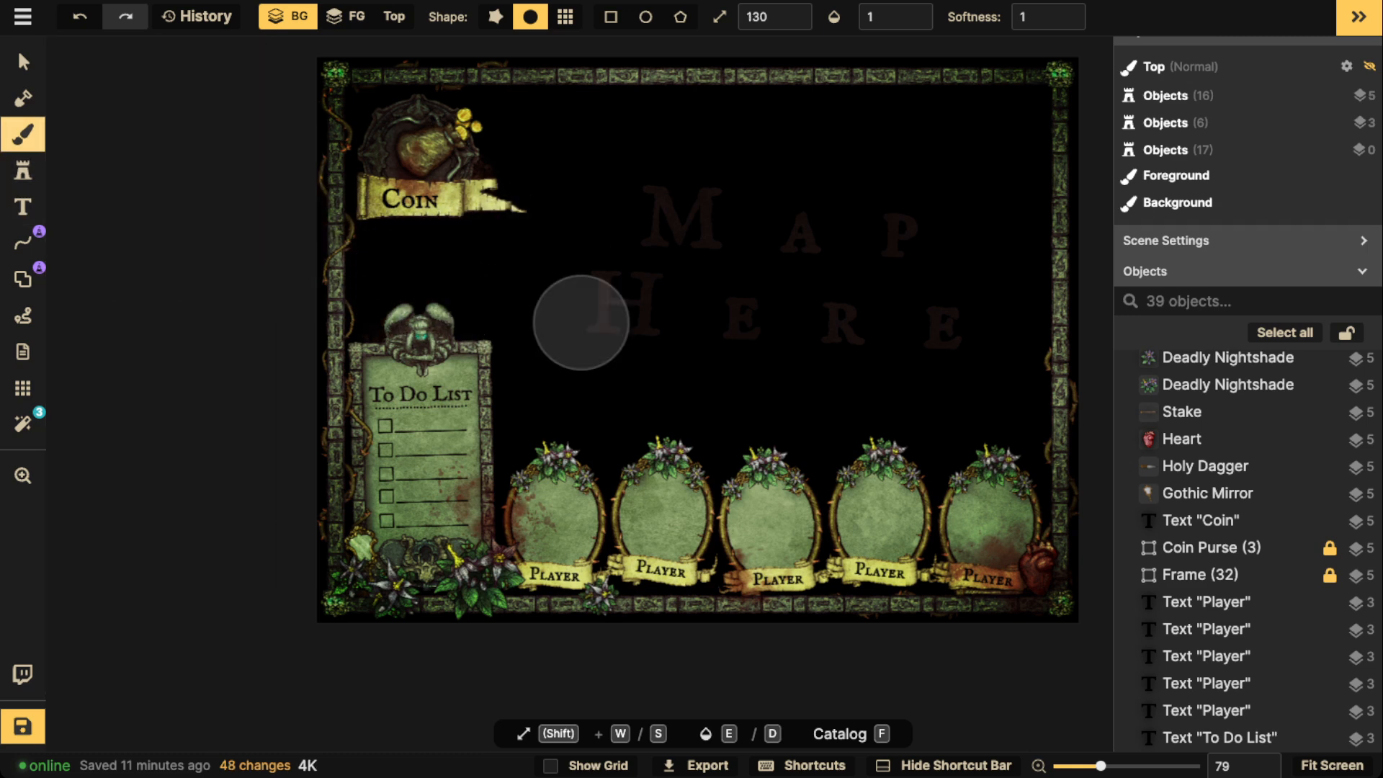
Step: Paint the darkened skulls texture at 0.38 opacity around the Coin emblem, the To Do List and the player portraits
click(23, 135)
click(77, 150)
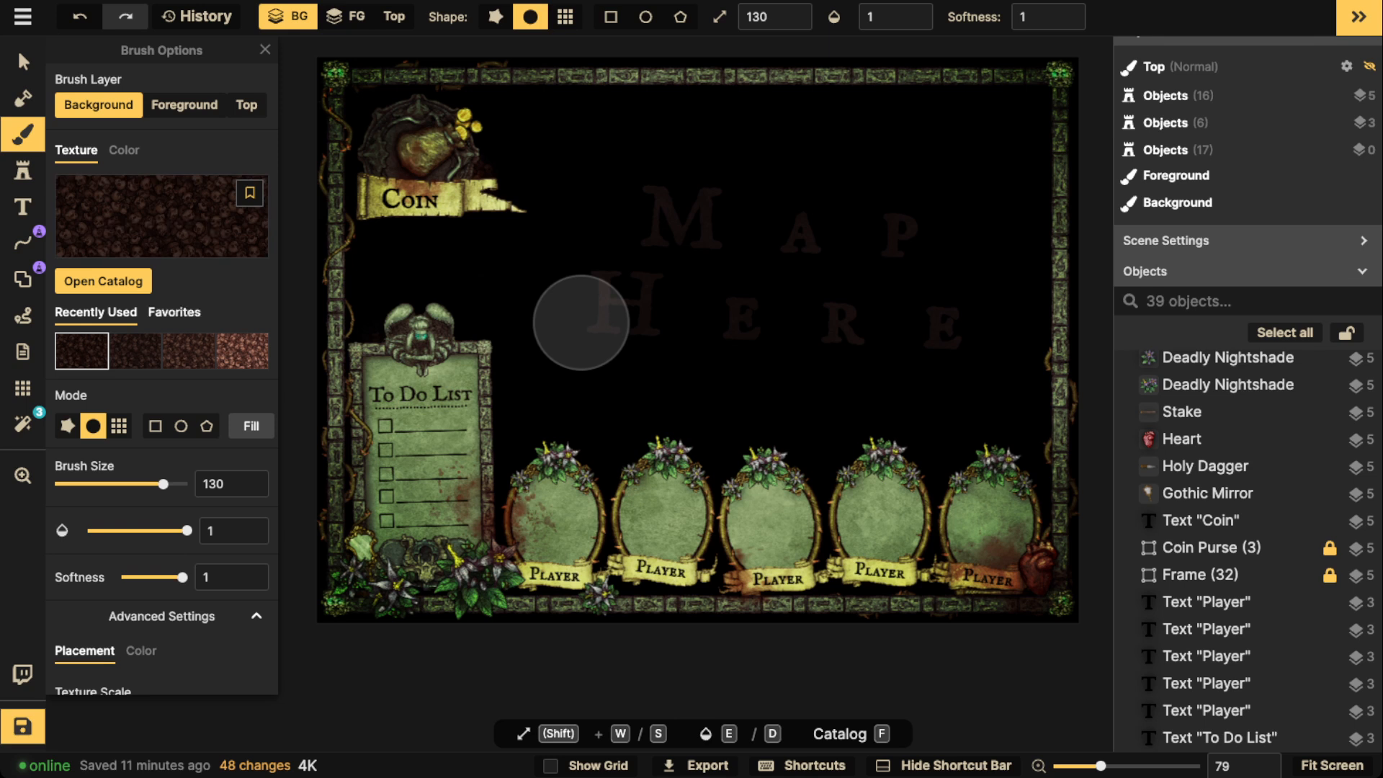
click(131, 531)
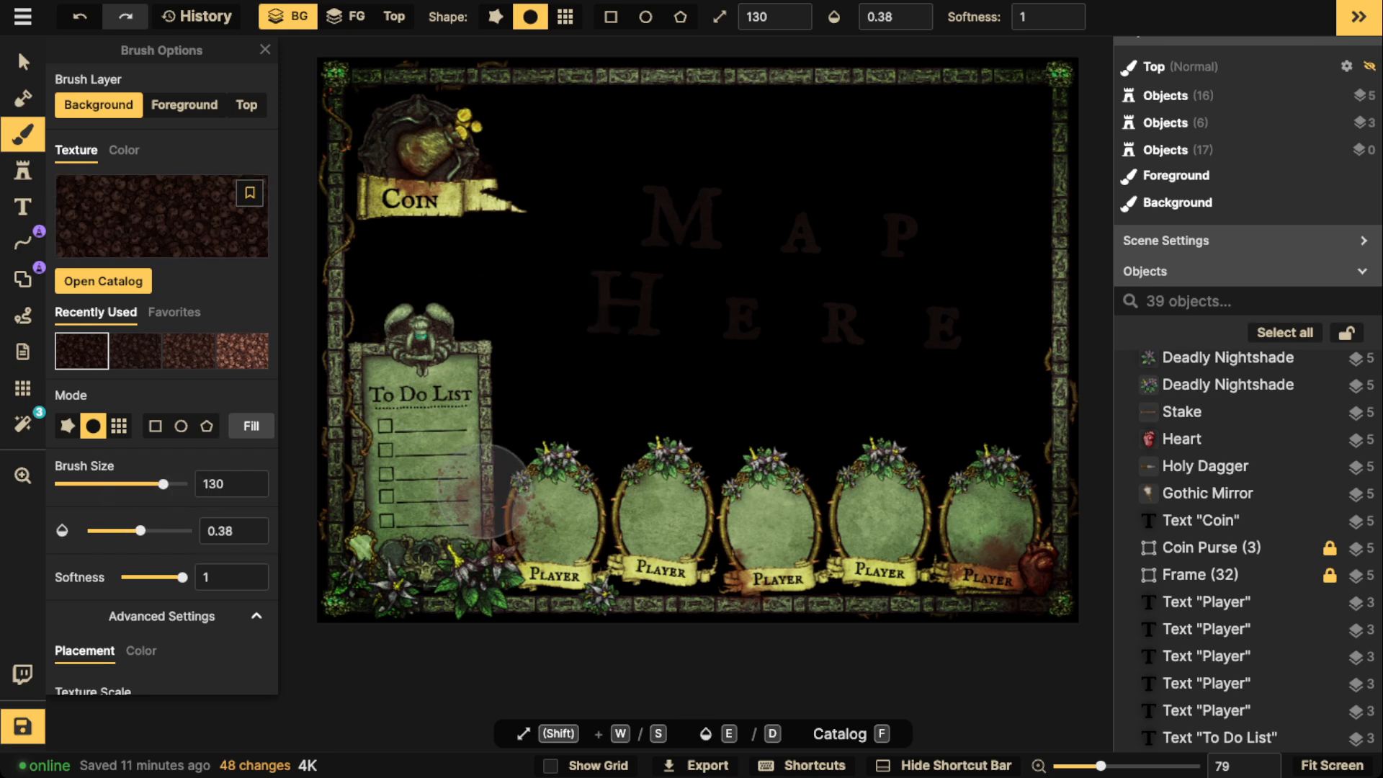
key(space)
drag(498, 480, 662, 487)
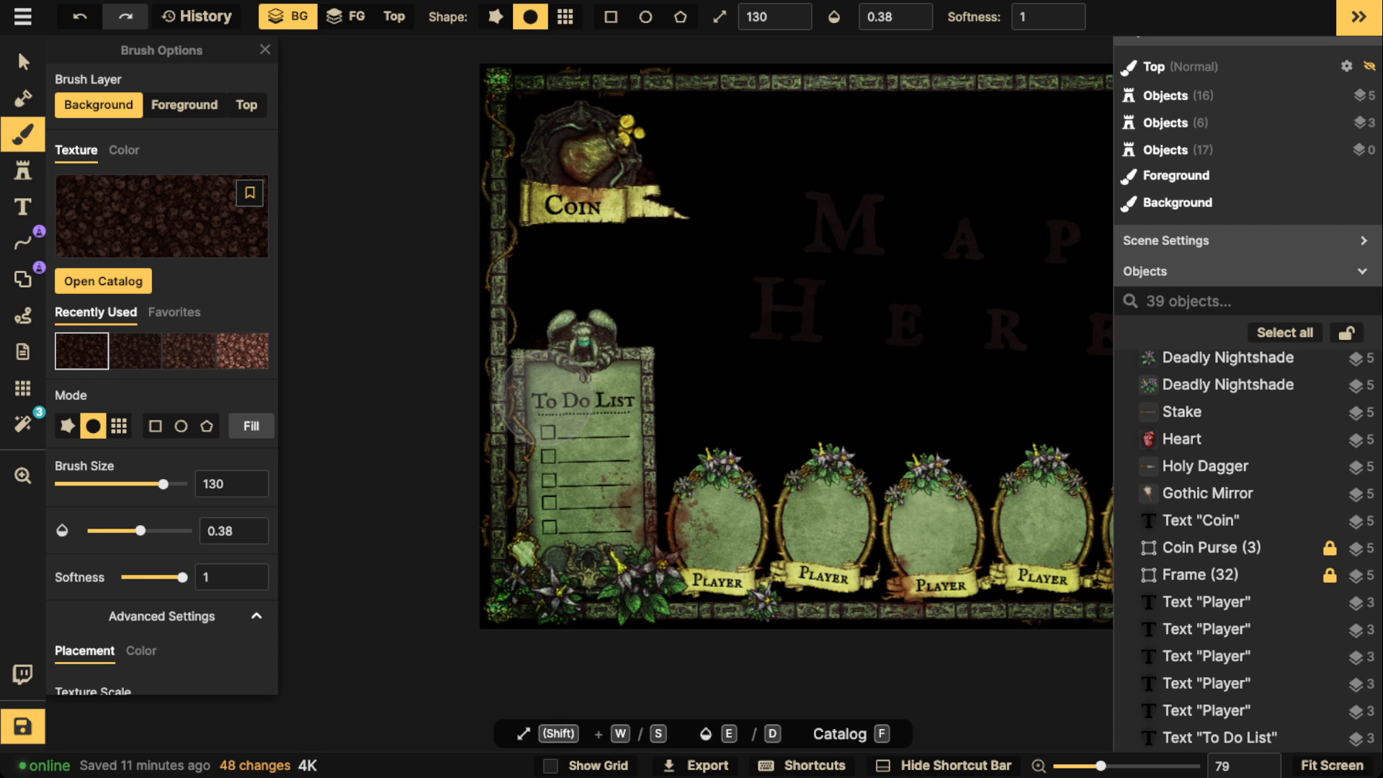
mouse_move(548, 400)
mouse_down()
mouse_move(524, 249)
mouse_move(565, 247)
mouse_move(541, 251)
mouse_move(551, 254)
mouse_move(514, 284)
mouse_move(550, 322)
mouse_move(587, 321)
mouse_move(575, 347)
mouse_move(537, 271)
mouse_move(524, 178)
mouse_move(567, 119)
mouse_move(704, 95)
mouse_move(615, 141)
mouse_move(648, 151)
mouse_move(592, 114)
mouse_move(518, 156)
mouse_move(512, 145)
mouse_move(568, 77)
mouse_move(526, 101)
mouse_move(515, 211)
mouse_move(587, 244)
mouse_move(562, 283)
mouse_move(593, 309)
mouse_move(548, 321)
mouse_move(572, 332)
mouse_move(586, 234)
mouse_move(642, 229)
mouse_move(507, 295)
mouse_move(629, 433)
mouse_move(679, 467)
mouse_move(643, 484)
mouse_move(668, 410)
mouse_move(692, 490)
mouse_move(778, 475)
mouse_move(772, 515)
mouse_move(780, 483)
mouse_move(752, 553)
mouse_move(733, 562)
mouse_move(796, 546)
mouse_move(773, 483)
mouse_move(913, 482)
mouse_move(872, 553)
mouse_move(896, 582)
mouse_move(706, 586)
mouse_move(878, 593)
mouse_up()
key(space)
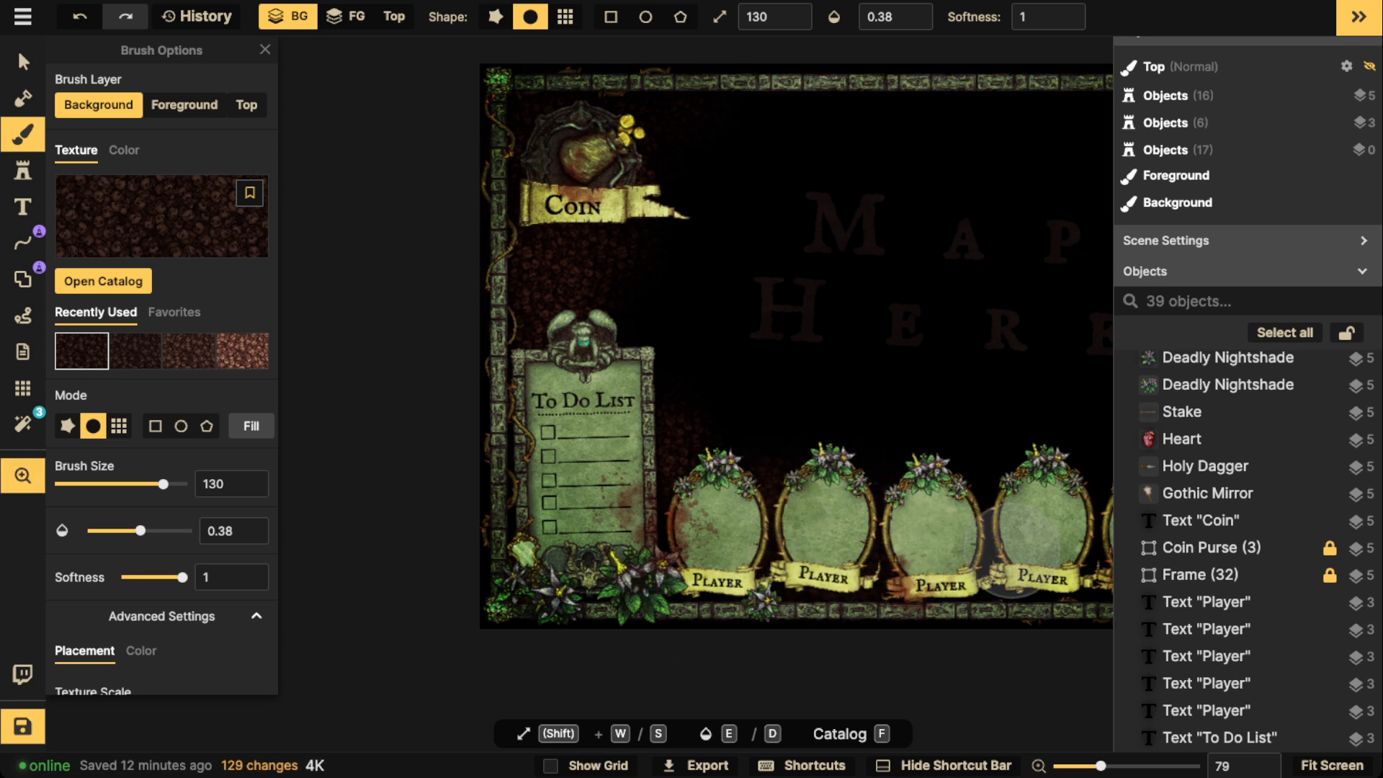
Step: Continue the skulls texture along the frame's right and top edges, leaving the map area's center black
mouse_move(1056, 498)
mouse_down()
mouse_move(728, 502)
mouse_move(655, 478)
mouse_move(766, 500)
mouse_move(862, 423)
mouse_move(874, 451)
mouse_move(655, 478)
mouse_move(667, 490)
mouse_move(531, 485)
mouse_move(809, 93)
mouse_move(867, 117)
mouse_move(820, 83)
mouse_move(856, 87)
mouse_move(886, 124)
mouse_move(850, 87)
mouse_move(511, 74)
mouse_up()
mouse_move(393, 136)
mouse_down()
mouse_move(592, 142)
mouse_move(506, 140)
mouse_move(533, 99)
mouse_up()
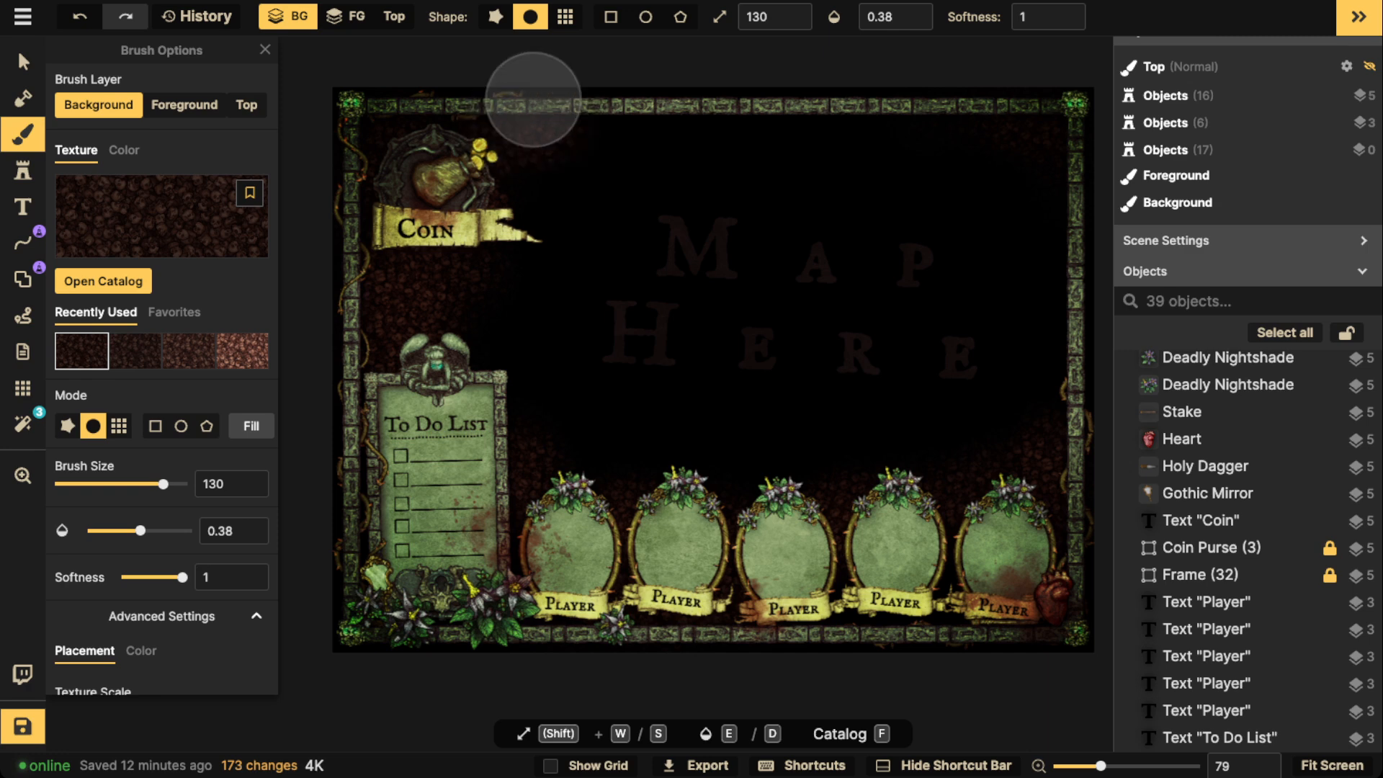
drag(1085, 213, 979, 221)
mouse_move(909, 120)
mouse_down()
mouse_move(983, 186)
mouse_move(941, 212)
mouse_move(929, 121)
mouse_move(859, 119)
mouse_move(967, 125)
mouse_move(944, 192)
mouse_move(973, 228)
mouse_move(953, 180)
mouse_move(981, 214)
mouse_move(842, 179)
mouse_move(868, 104)
mouse_move(946, 403)
mouse_move(912, 435)
mouse_move(652, 514)
mouse_move(436, 490)
mouse_move(453, 456)
mouse_move(409, 440)
mouse_move(362, 349)
mouse_move(394, 259)
mouse_move(389, 152)
mouse_move(470, 109)
mouse_up()
scroll(470, 109, down, 3)
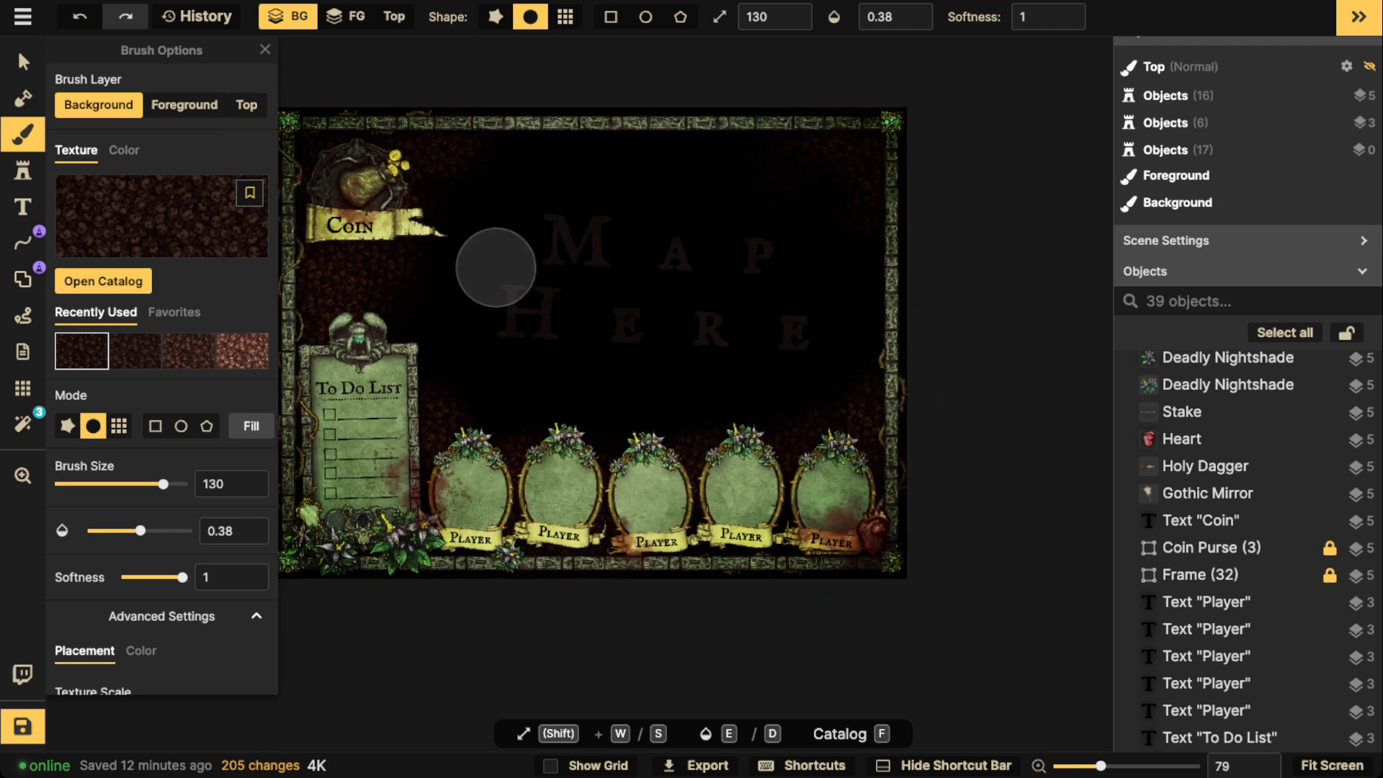
Step: Delete the "Map Here" placeholder text and save the scene
click(24, 62)
scroll(552, 181, down, 3)
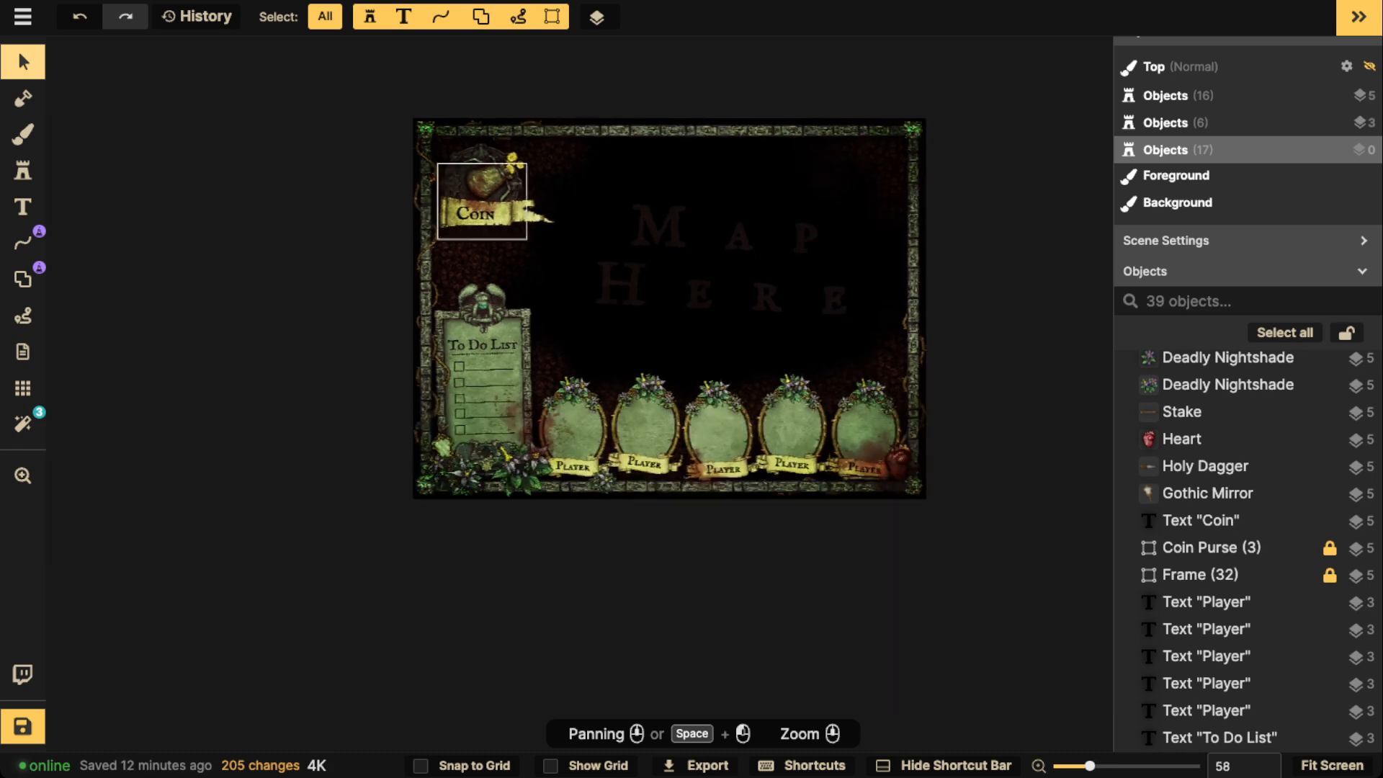
click(677, 242)
key(Delete)
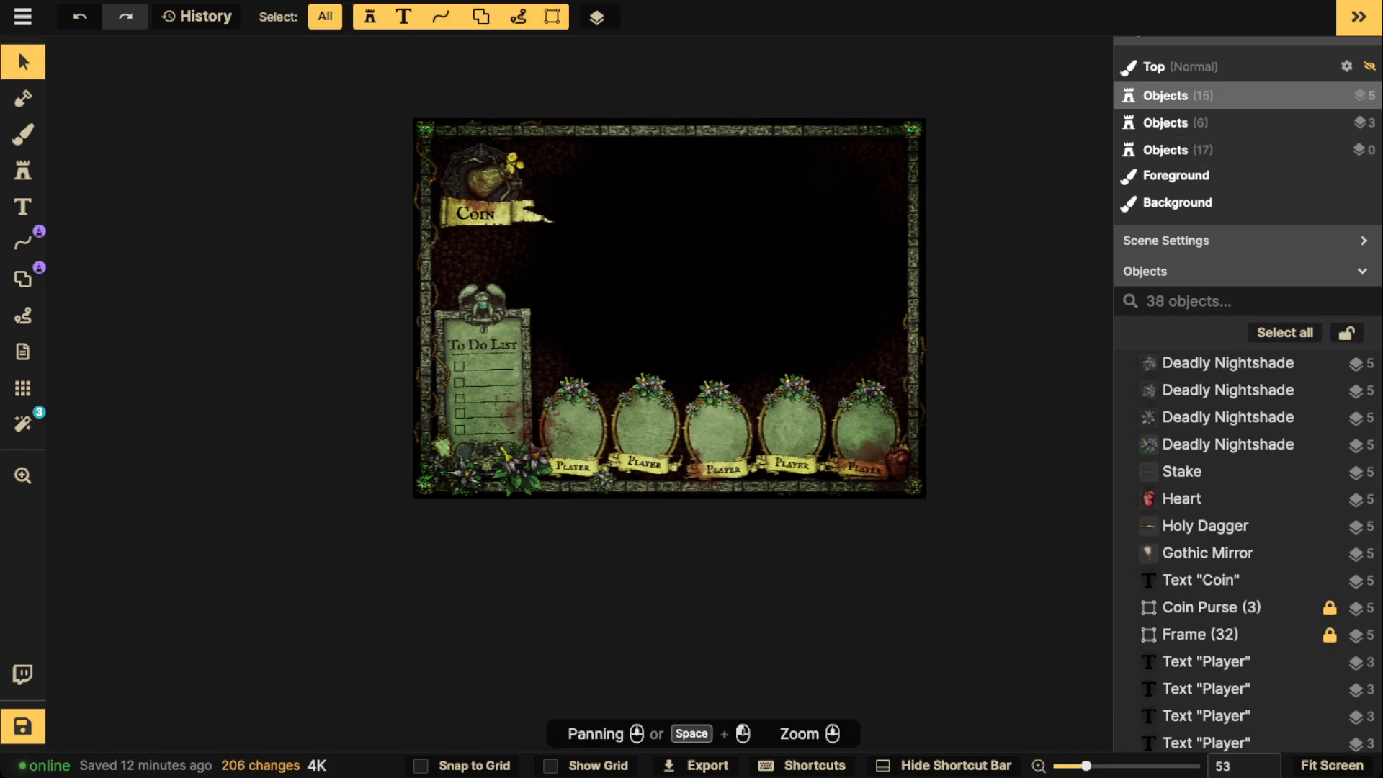
scroll(530, 344, up, 3)
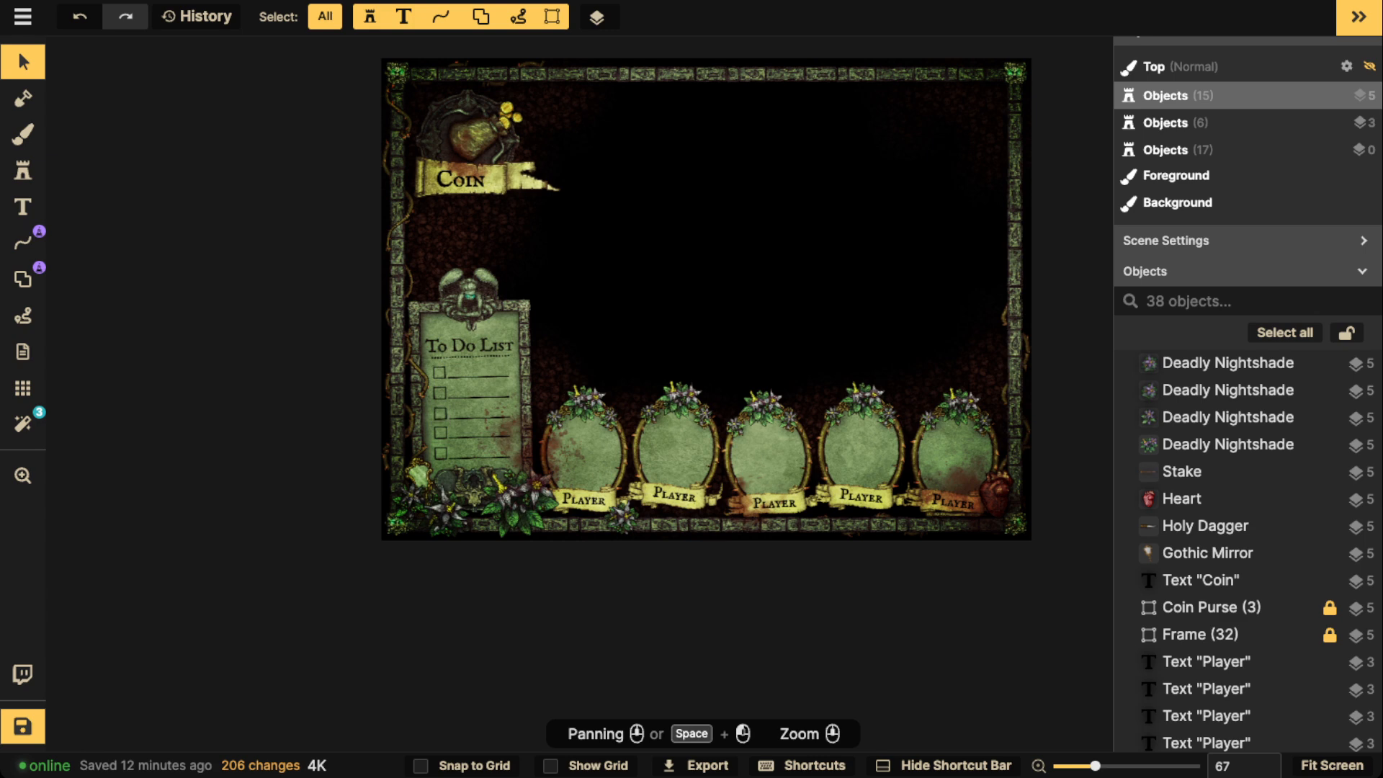
click(22, 726)
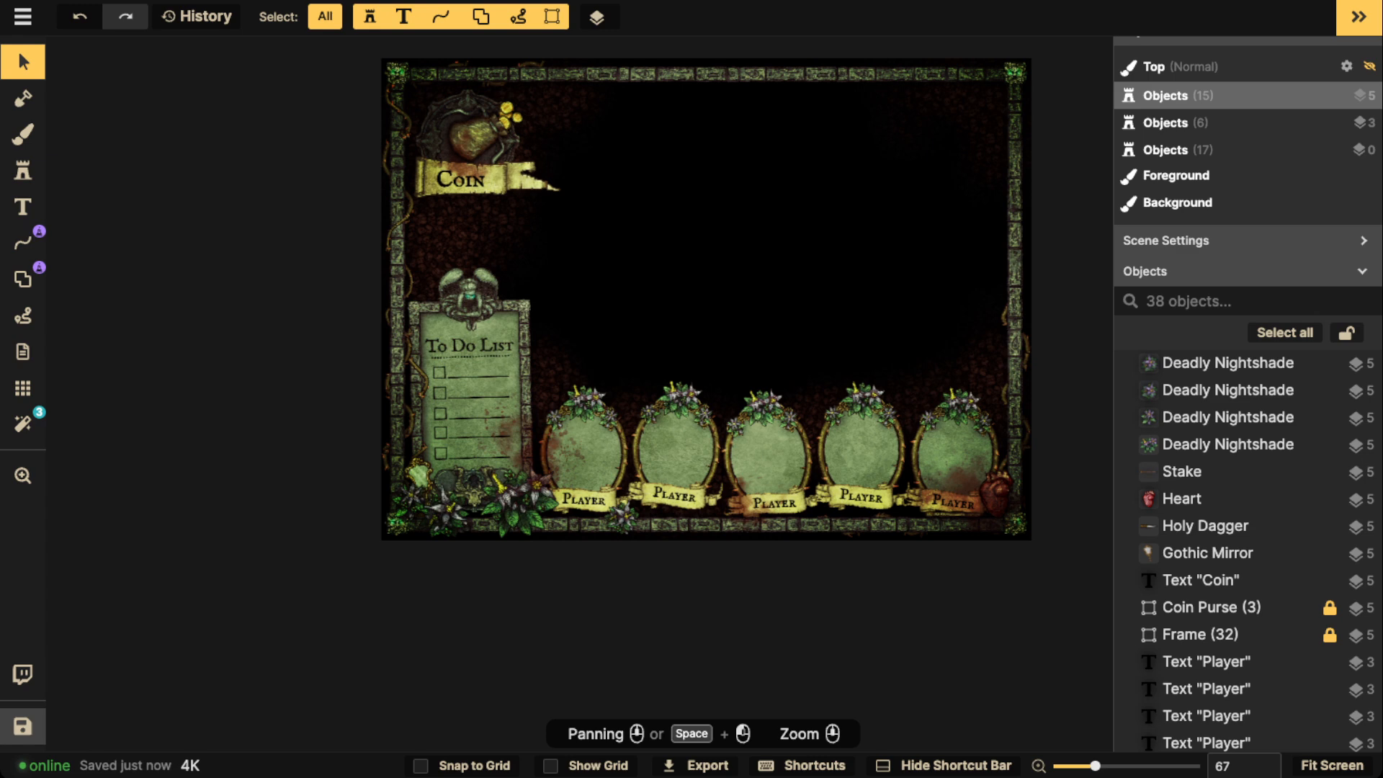
Step: Add a new Color Adjustment filter to the scene
scroll(563, 283, up, 2)
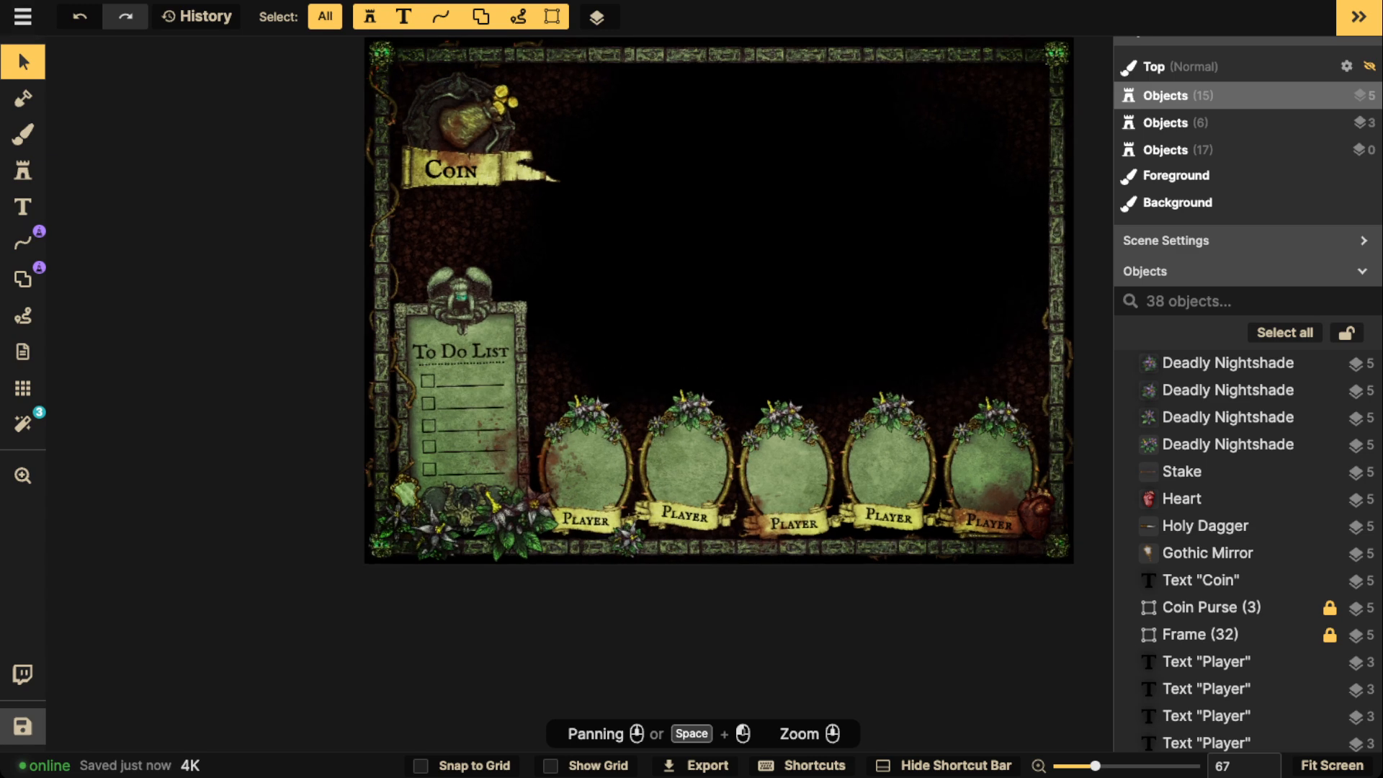
scroll(641, 382, up, 1)
drag(642, 382, 463, 464)
scroll(562, 332, up, 1)
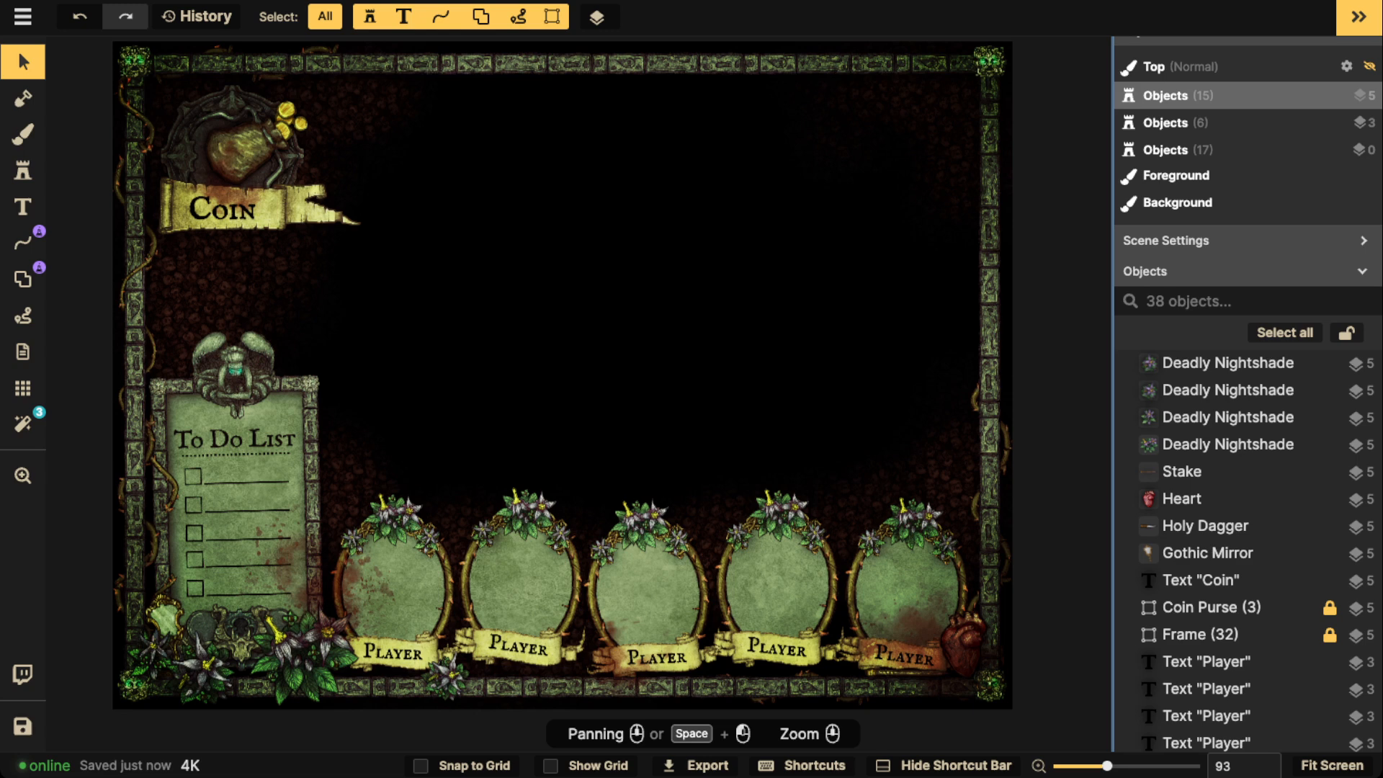
click(23, 425)
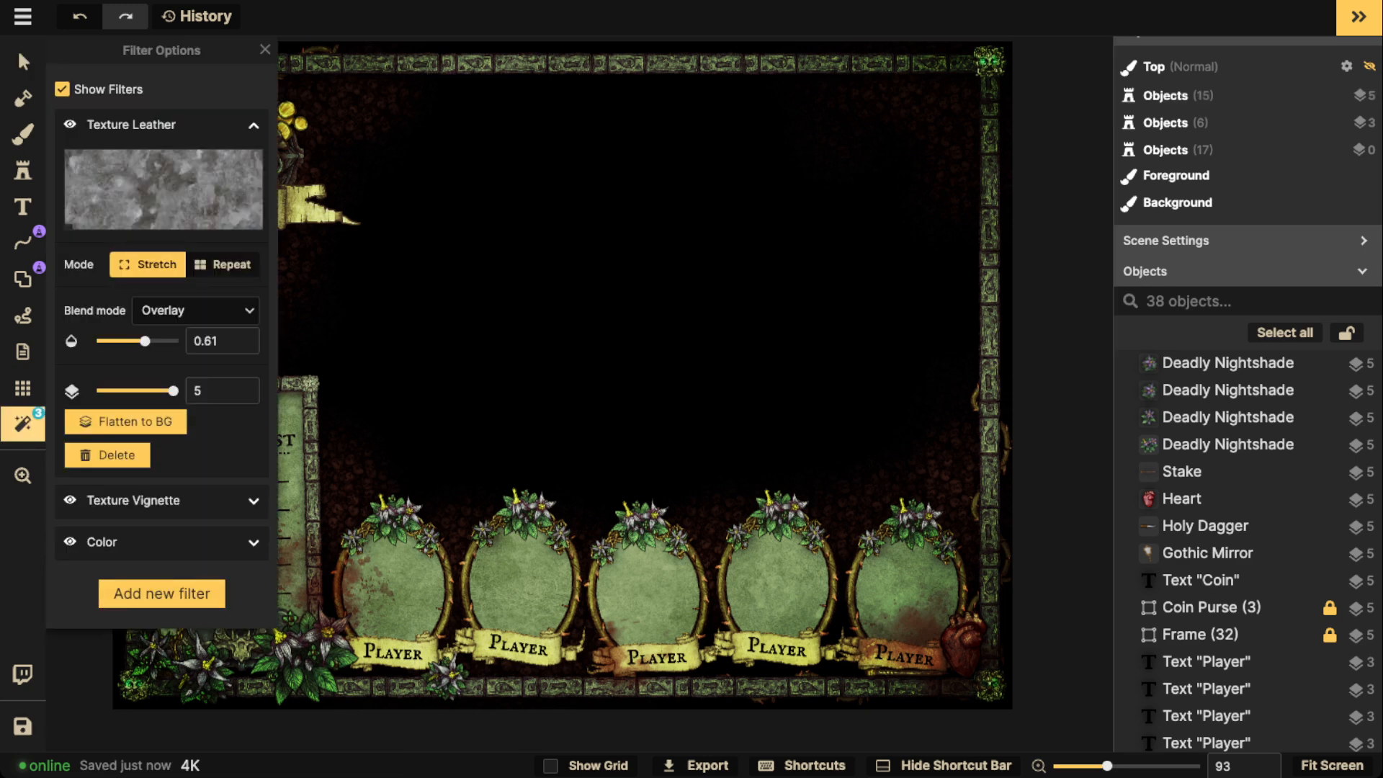
click(162, 594)
scroll(691, 389, down, 5)
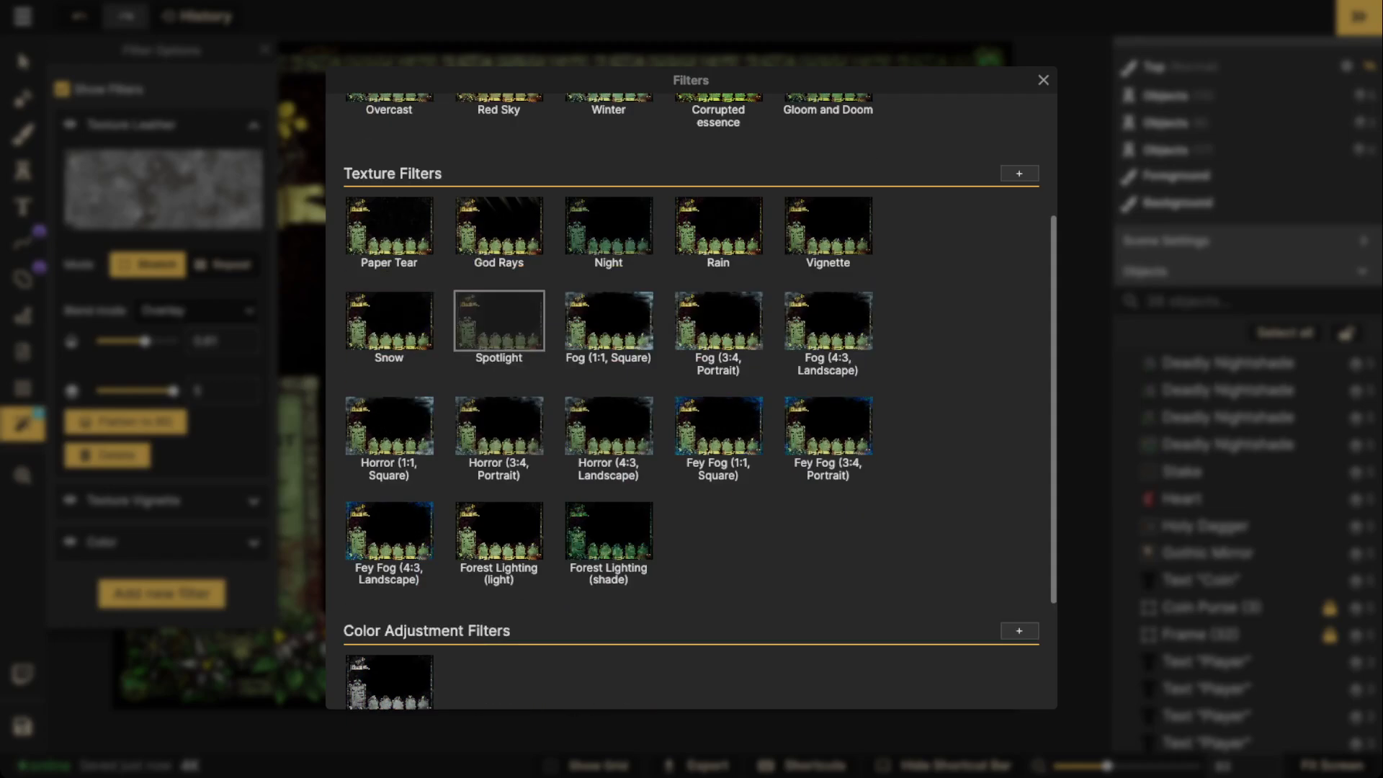
click(1020, 466)
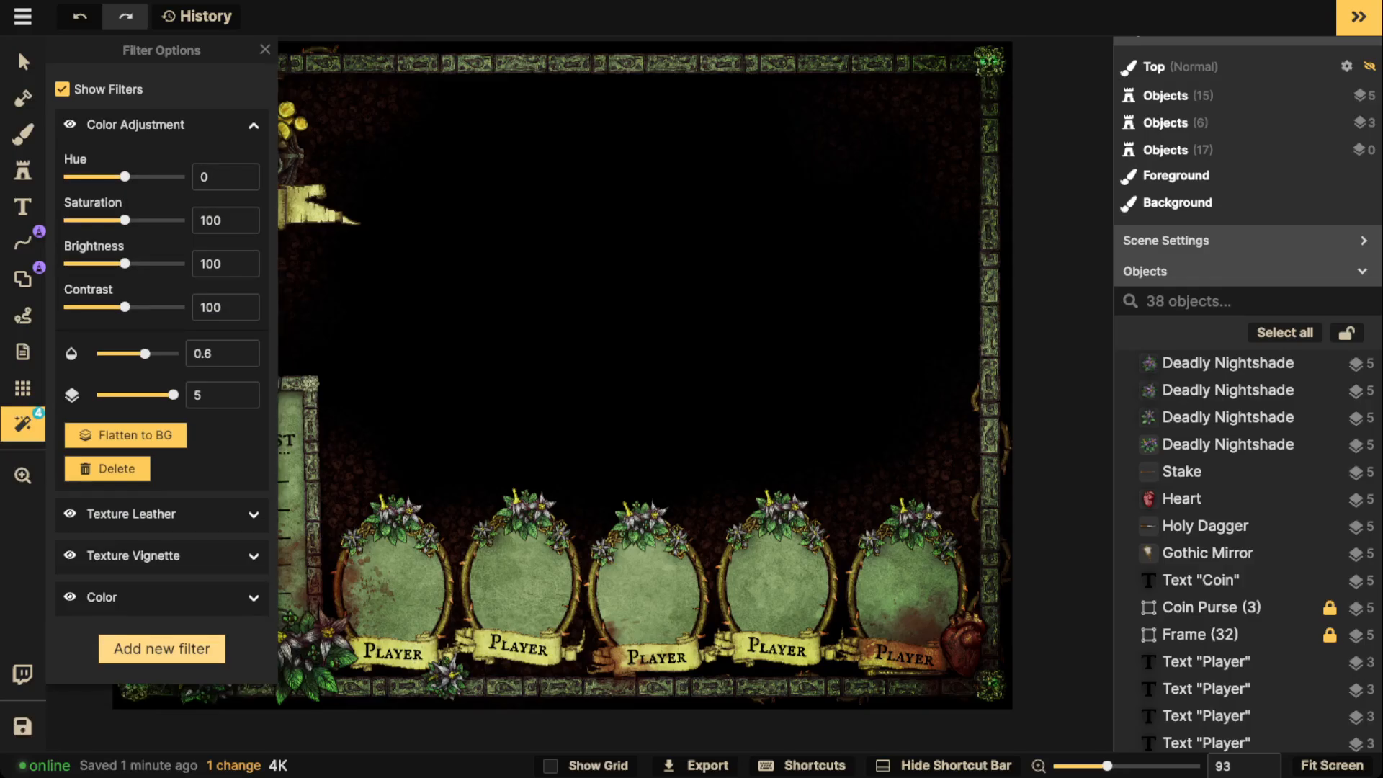
Step: Set the Color Adjustment filter's hue to 137 and its opacity to 1
scroll(375, 290, down, 2)
drag(374, 289, 497, 305)
drag(124, 176, 167, 176)
drag(145, 353, 173, 353)
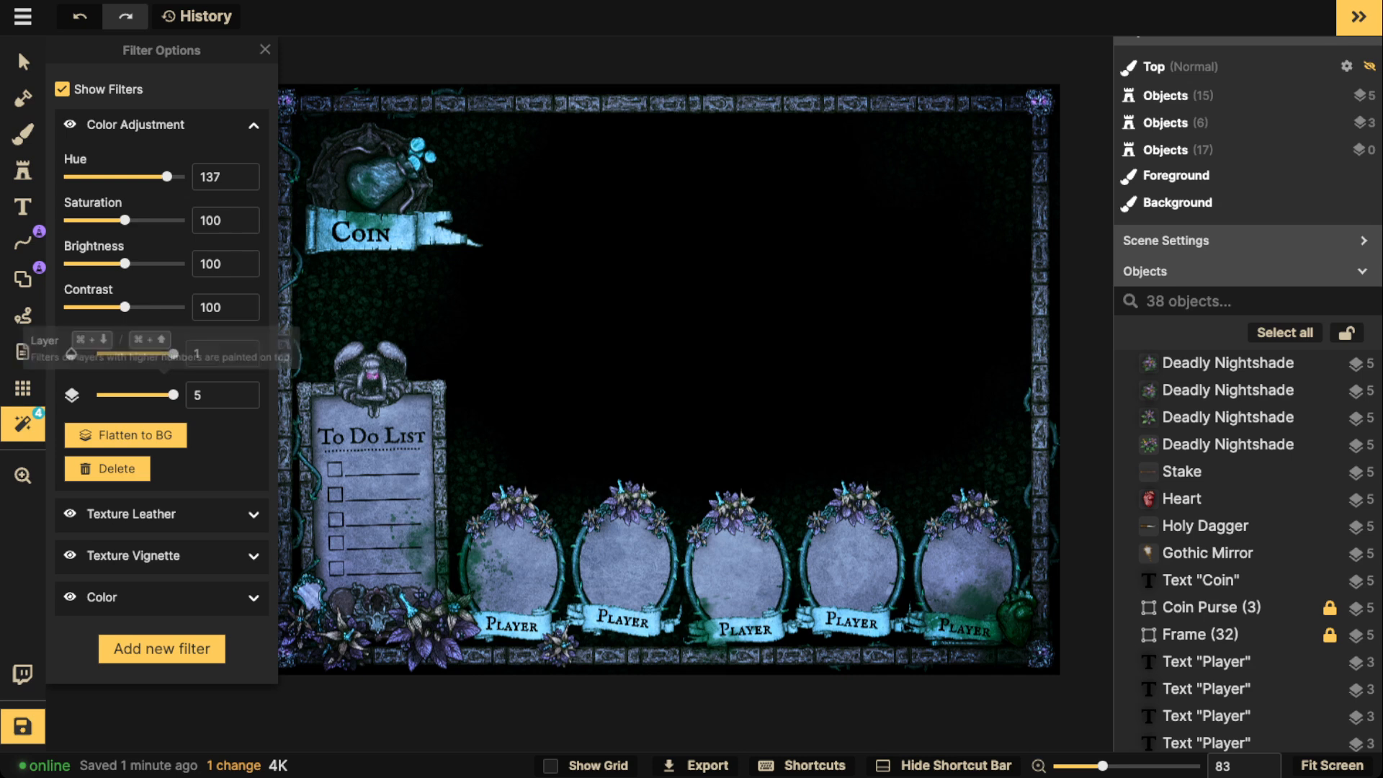
Step: Set the Color Adjustment filter's hue to 6 and close the filter options
drag(167, 177, 126, 177)
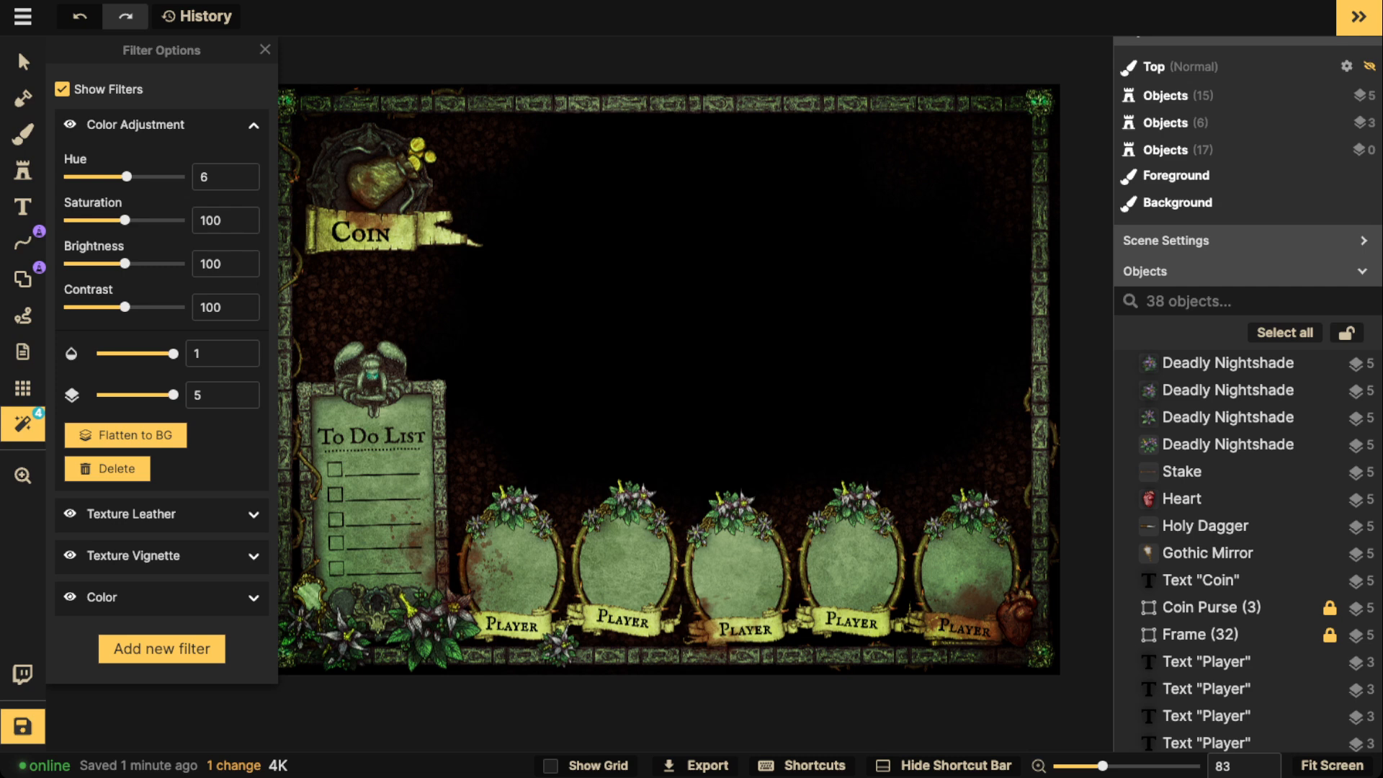
key(Escape)
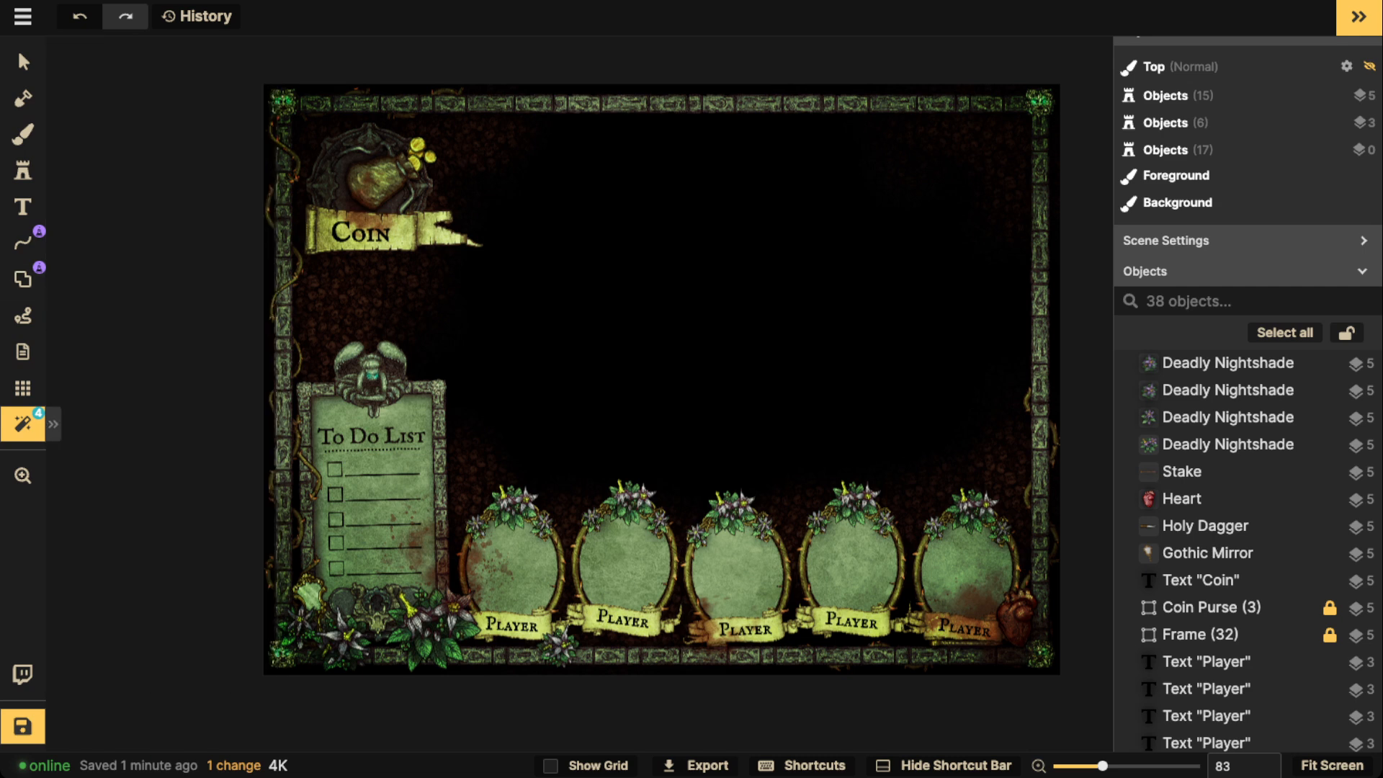